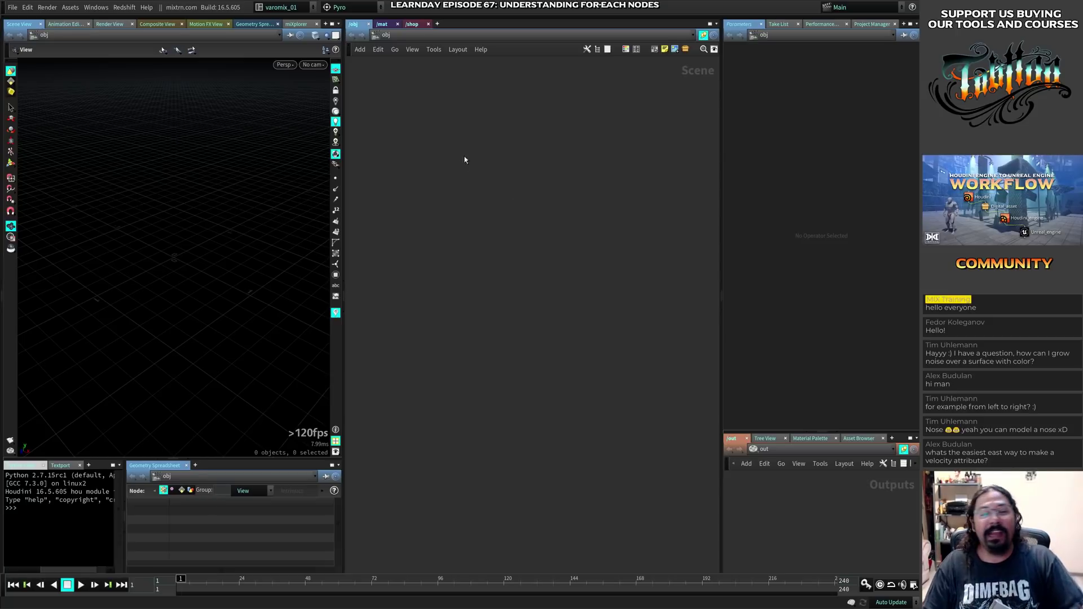
- Create a grid object at scene level and enter its geometry network
key(Tab)
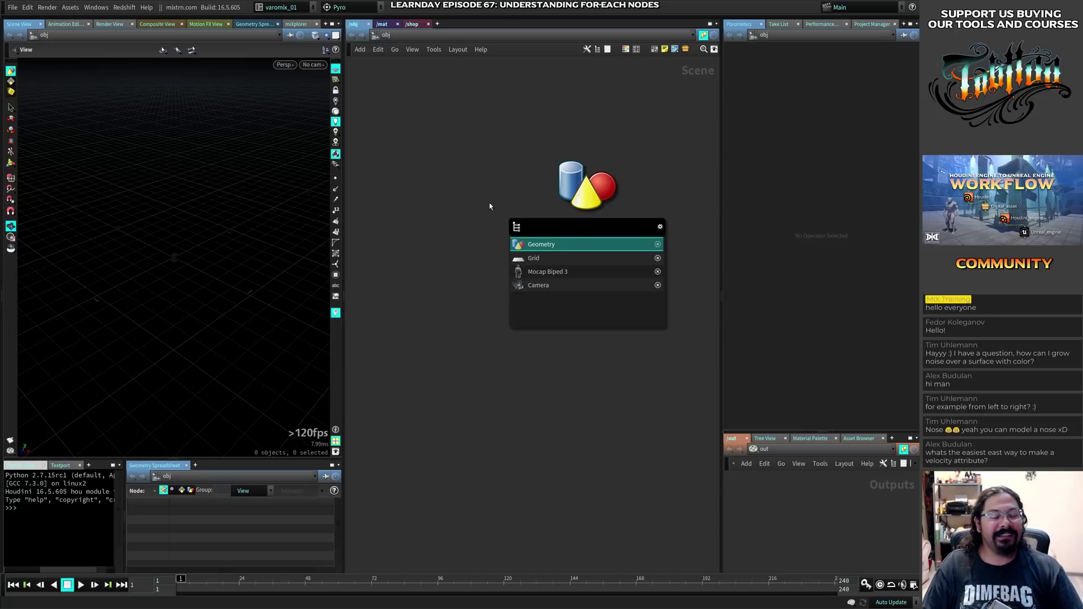
text(grid)
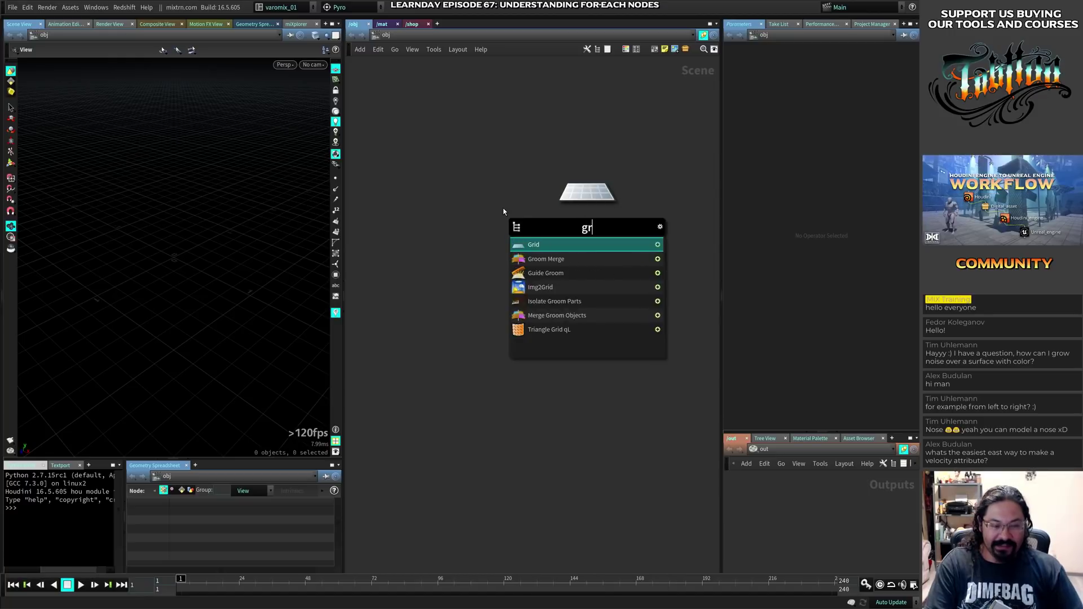
key(Return)
click(503, 212)
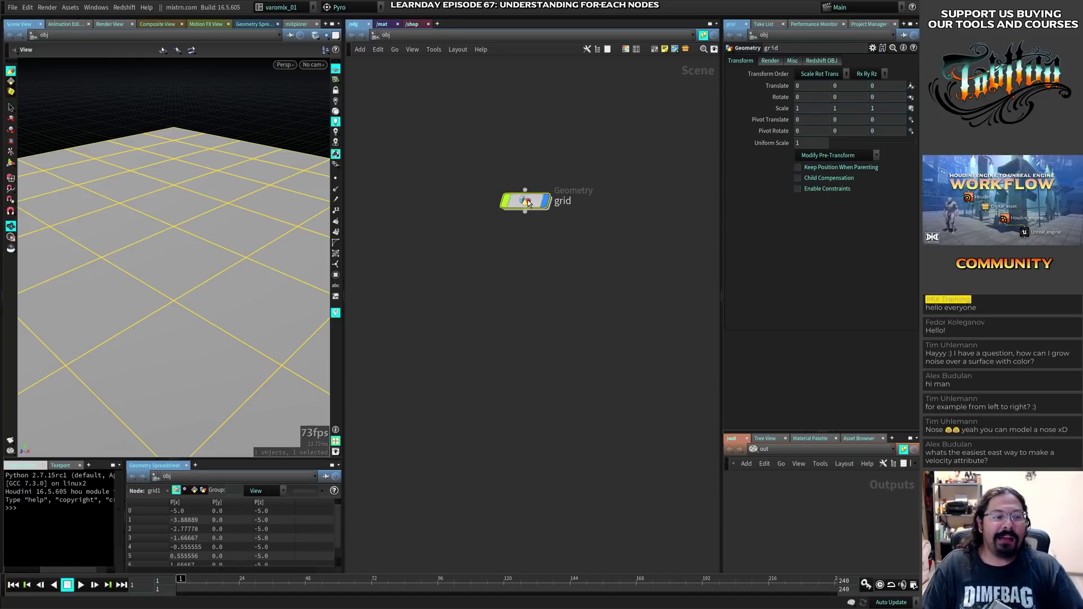
key(i)
middle_drag(606, 311, 594, 235)
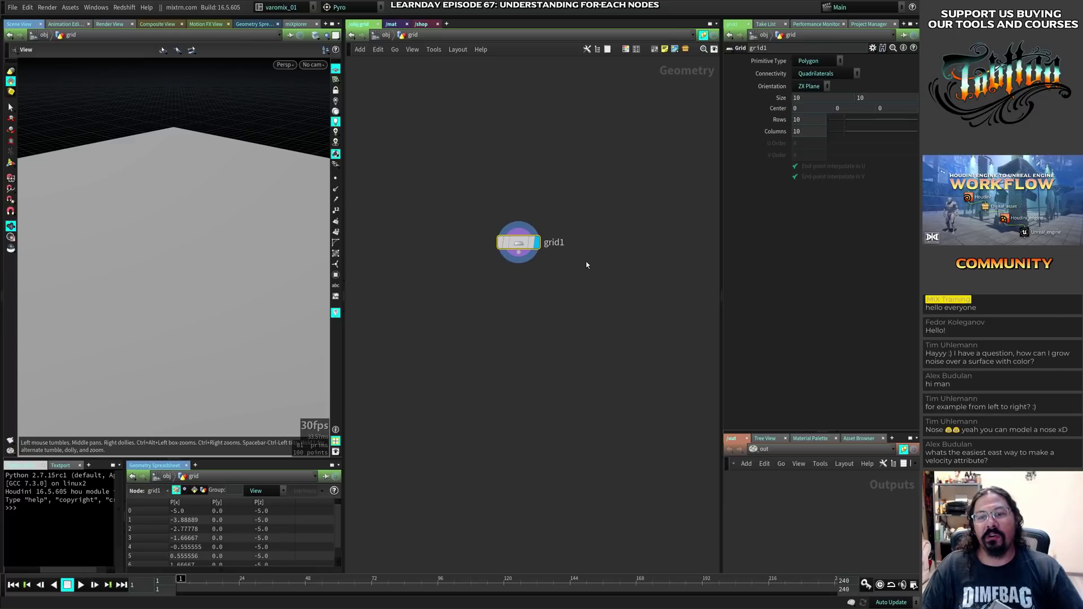
drag(520, 245, 516, 224)
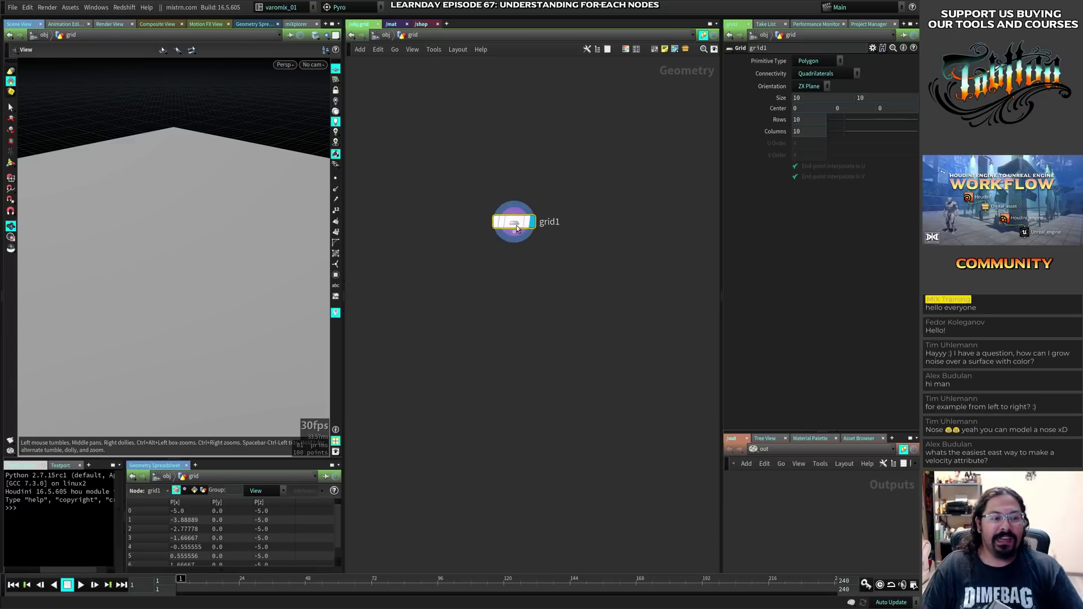
- Set the grid's Rows to 100 and link its Columns to them with ch("rows")
drag(231, 274, 257, 281)
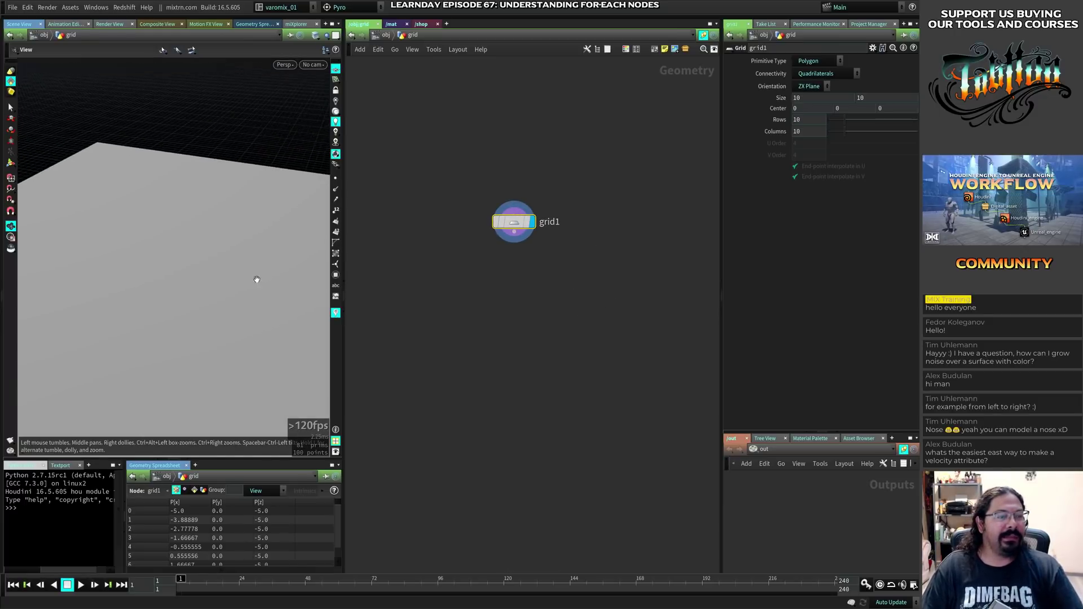
drag(362, 275, 416, 269)
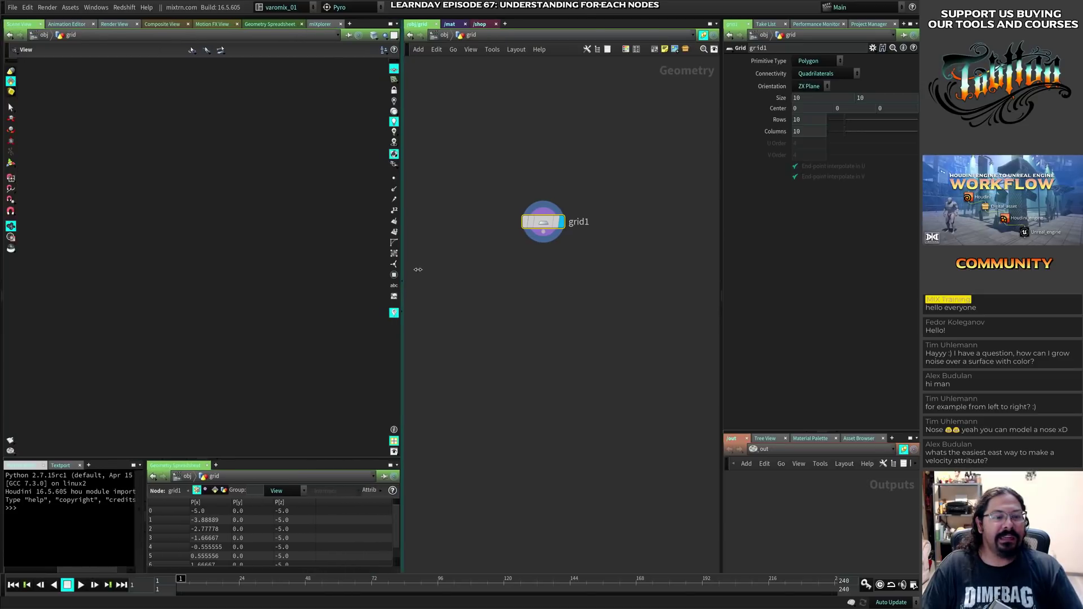
drag(321, 293, 286, 272)
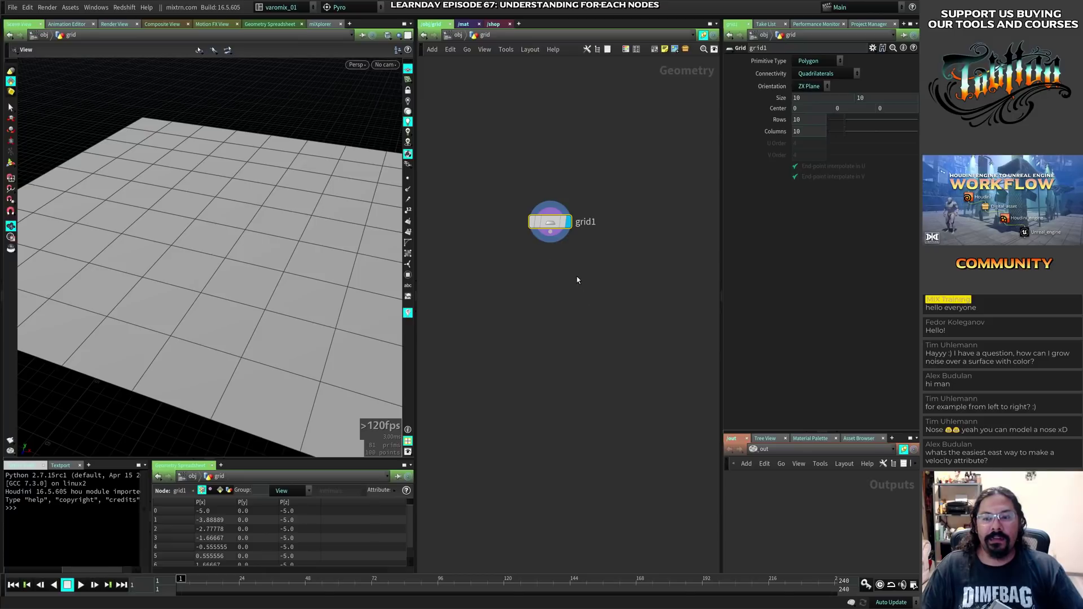
drag(550, 221, 554, 139)
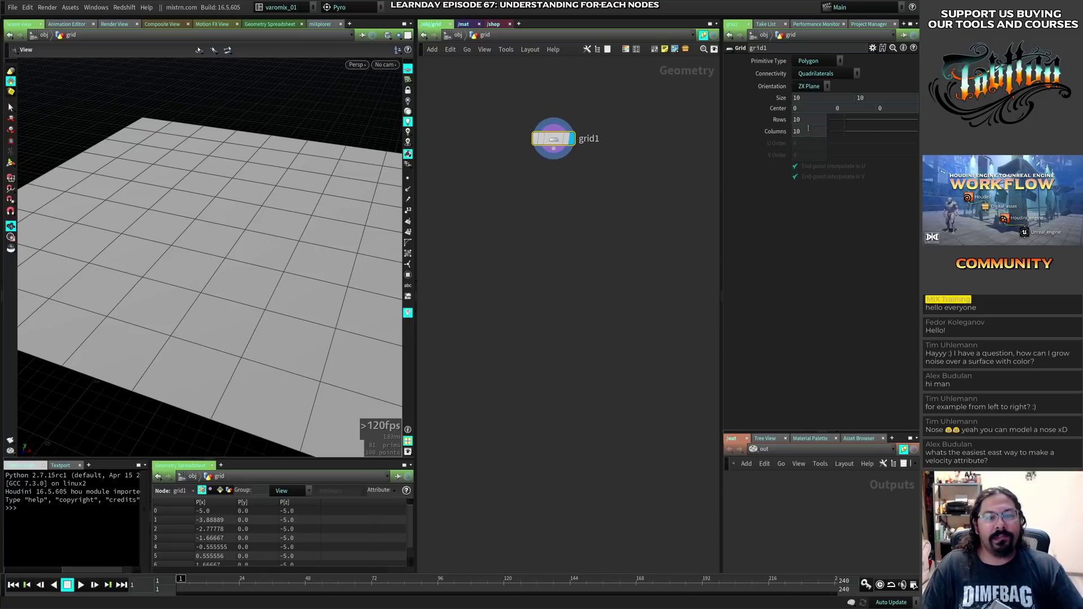
drag(798, 120, 917, 122)
click(821, 161)
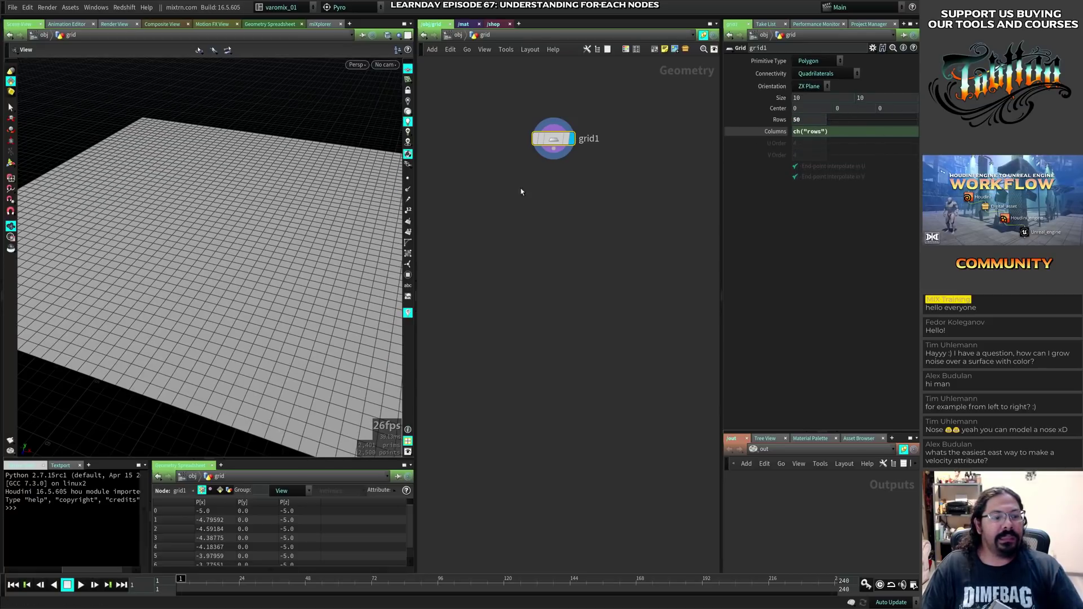
drag(822, 121, 732, 121)
text(100)
key(Return)
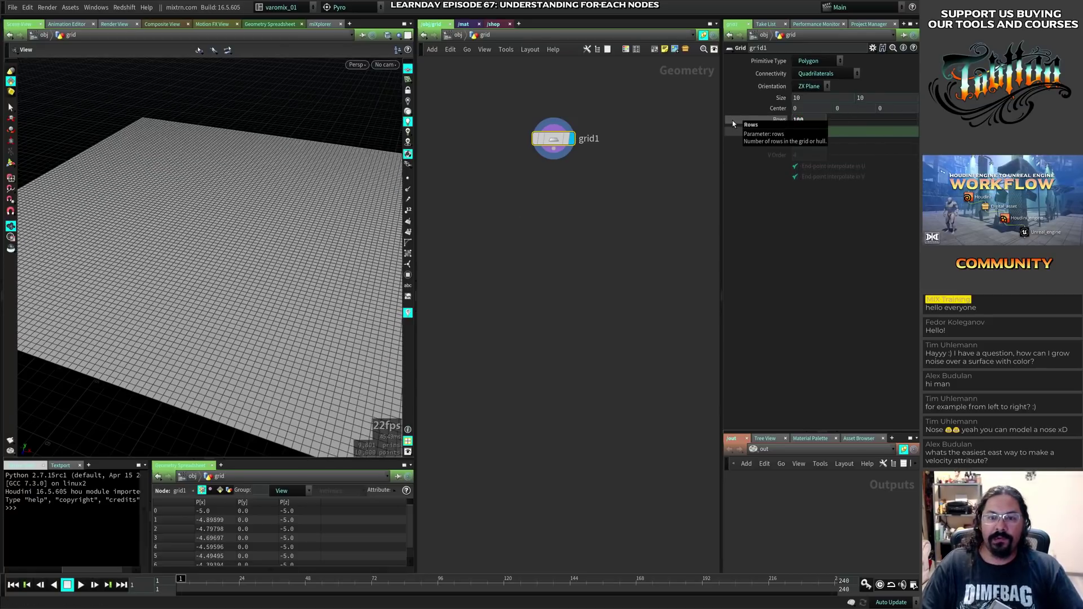
- Append an Attribute VOP node after the grid node
drag(550, 142, 559, 166)
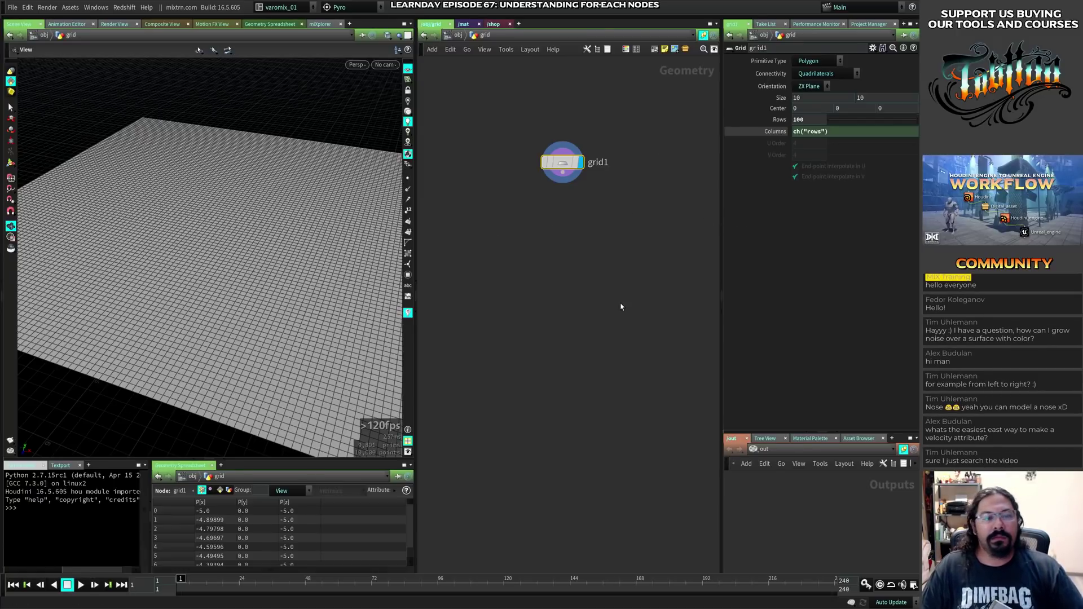
key(Tab)
text(vop)
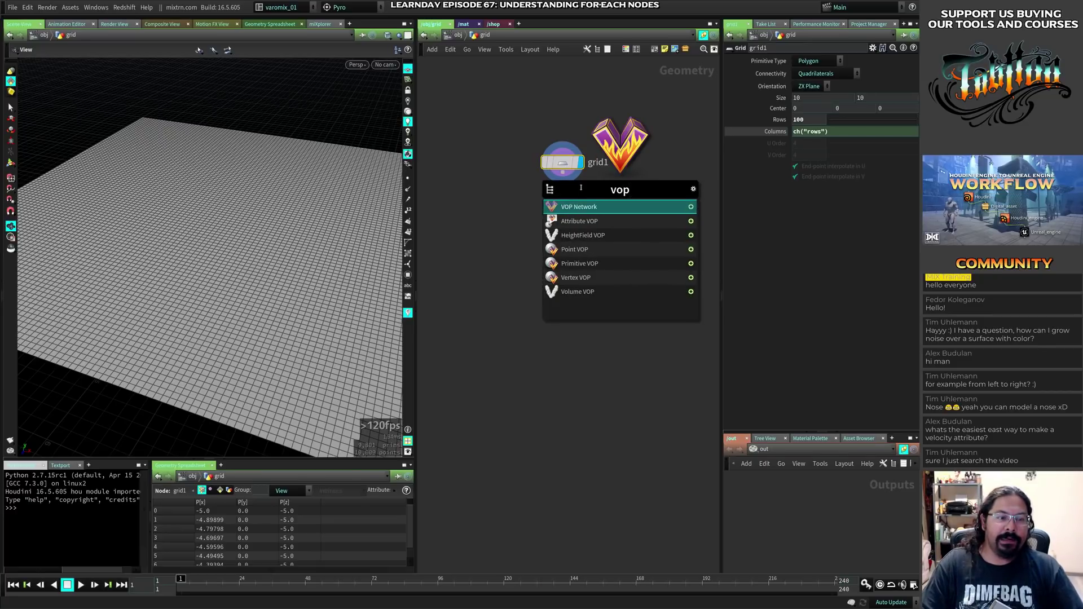
key(Down)
key(Return)
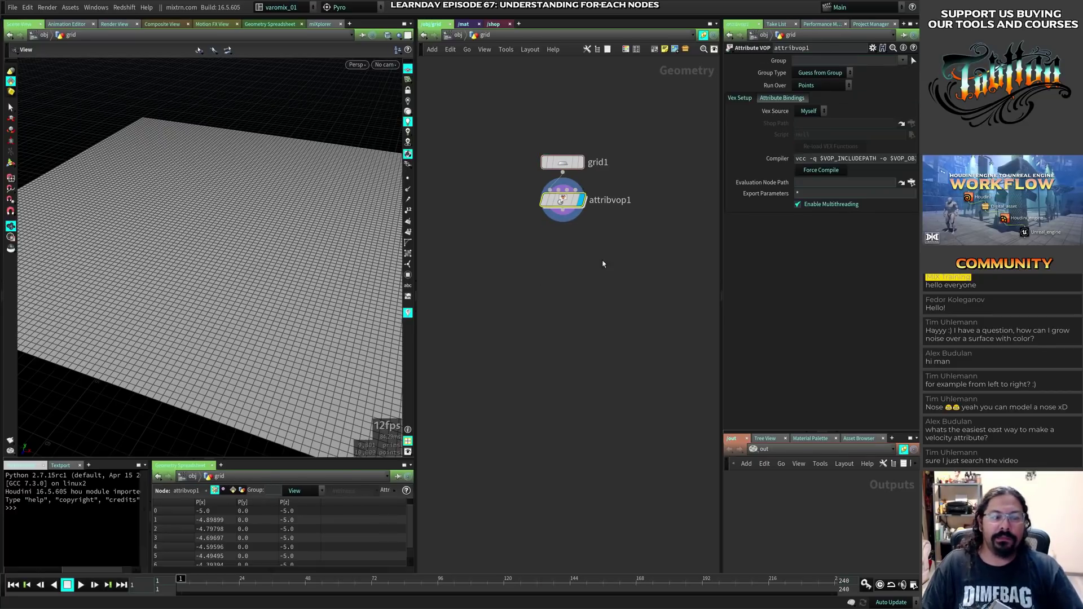
mouse_move(562, 215)
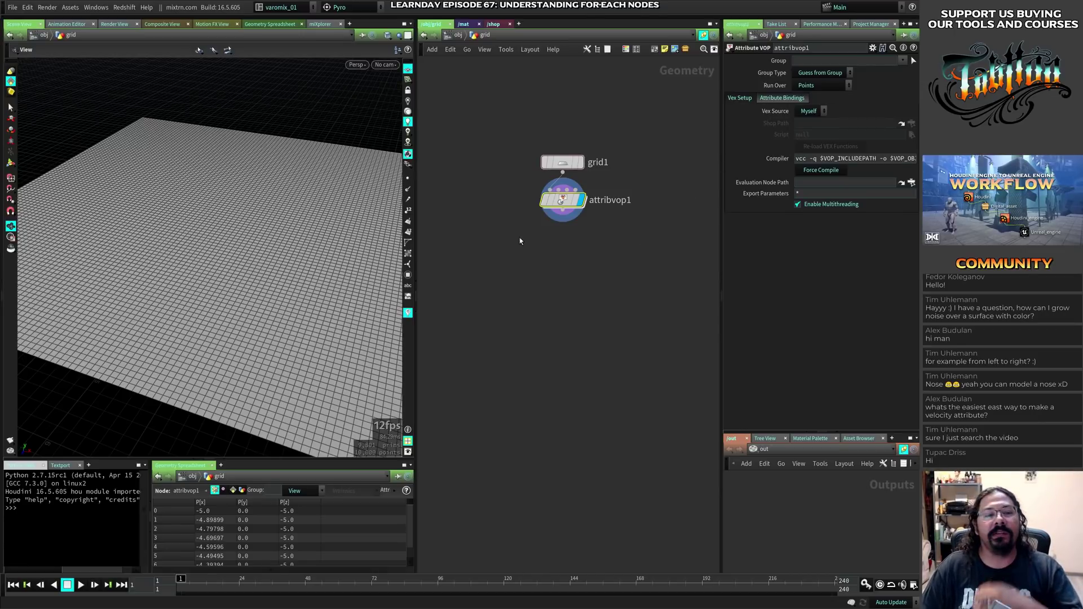
- Insert an Attribute Create node between the grid and the Attribute VOP, naming its attribute v
drag(563, 200, 564, 241)
click(564, 163)
right_click(563, 172)
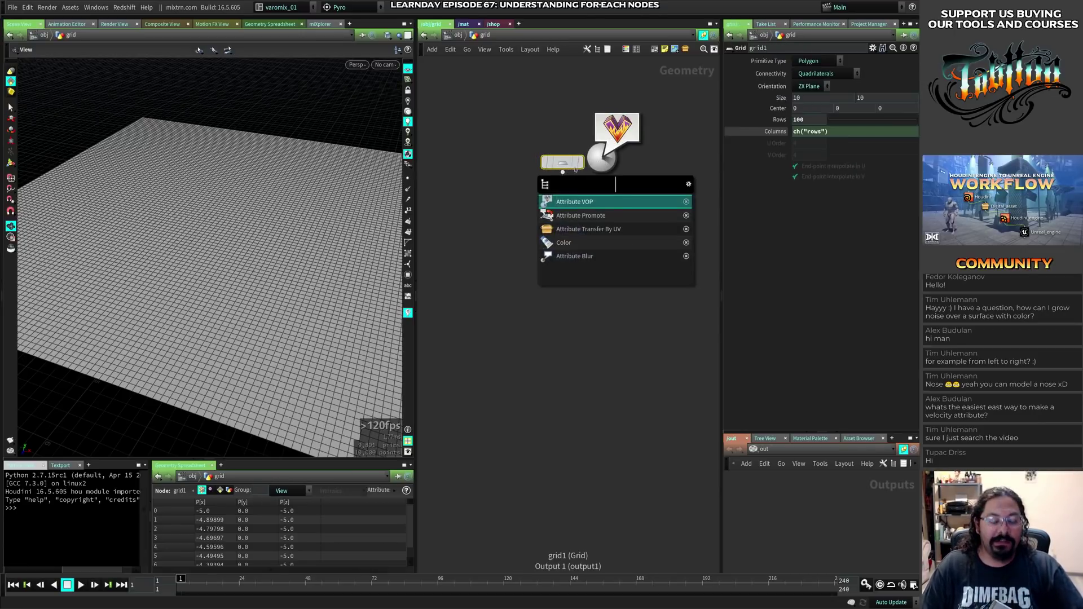
text(ac)
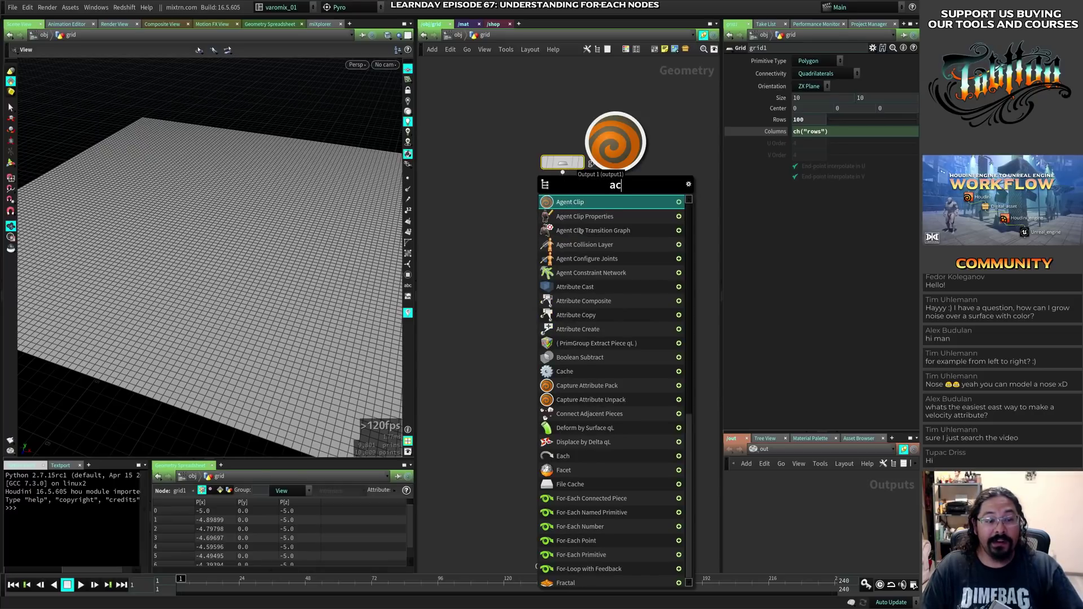
click(590, 330)
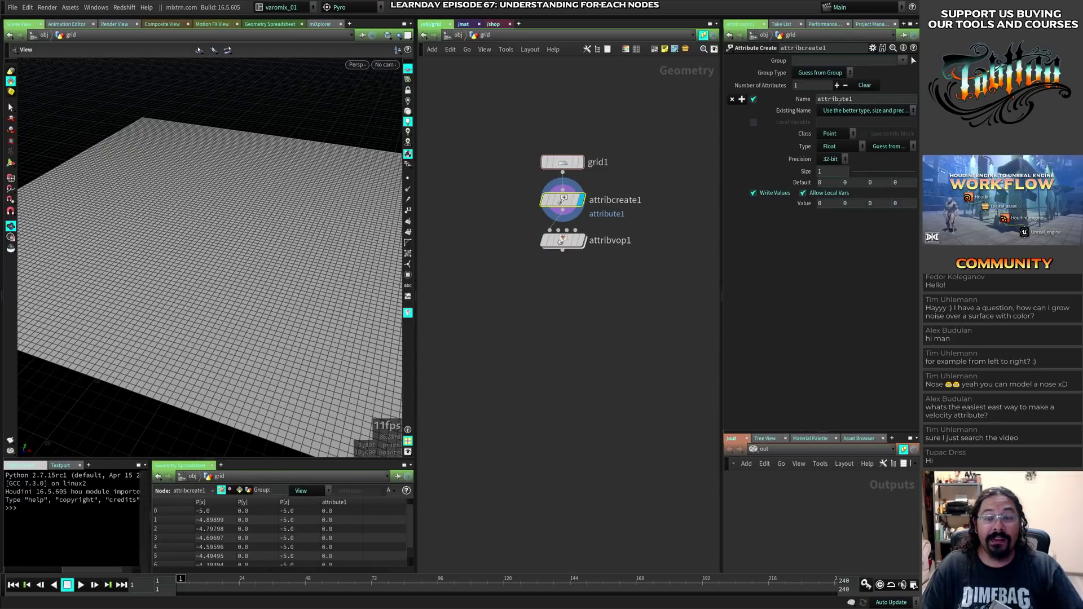
double_click(839, 100)
text(v)
key(Return)
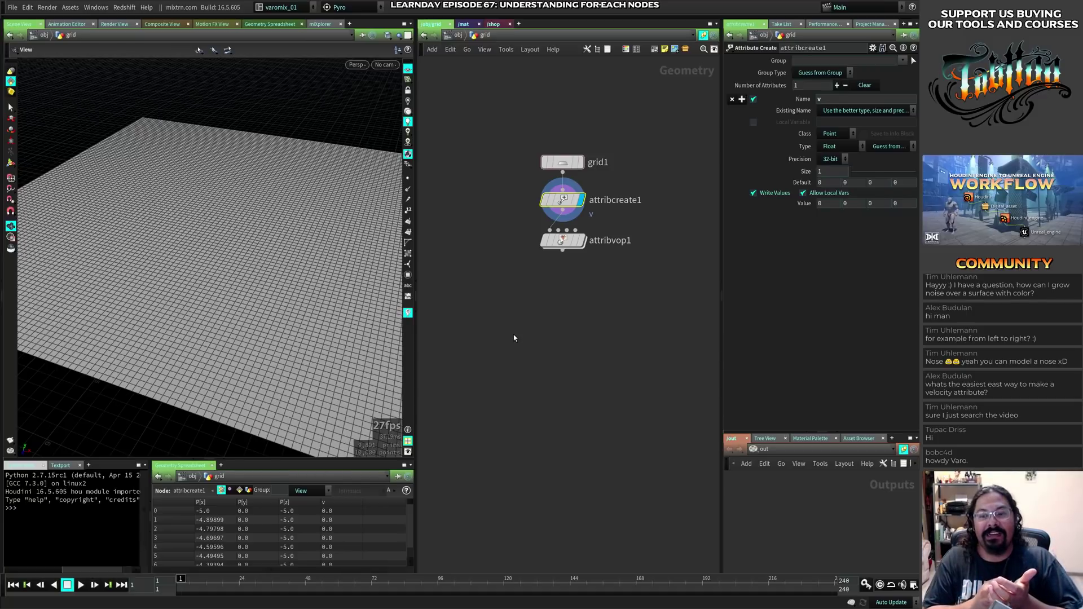
- Return to the scene level and create a sphere object beside the grid
click(532, 240)
key(Tab)
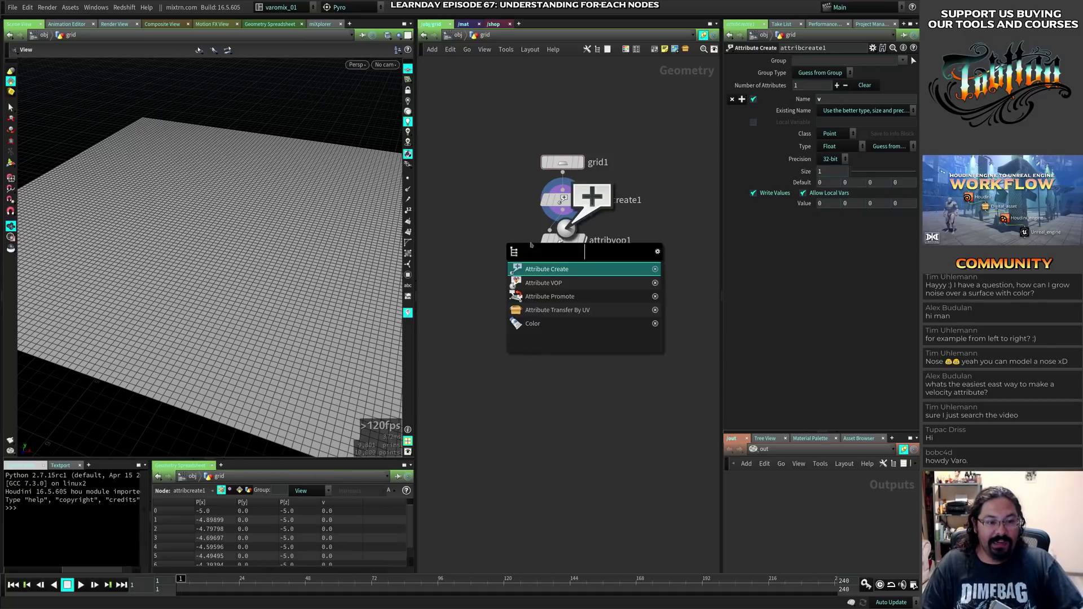
key(Escape)
key(u)
middle_drag(617, 265, 525, 266)
click(582, 251)
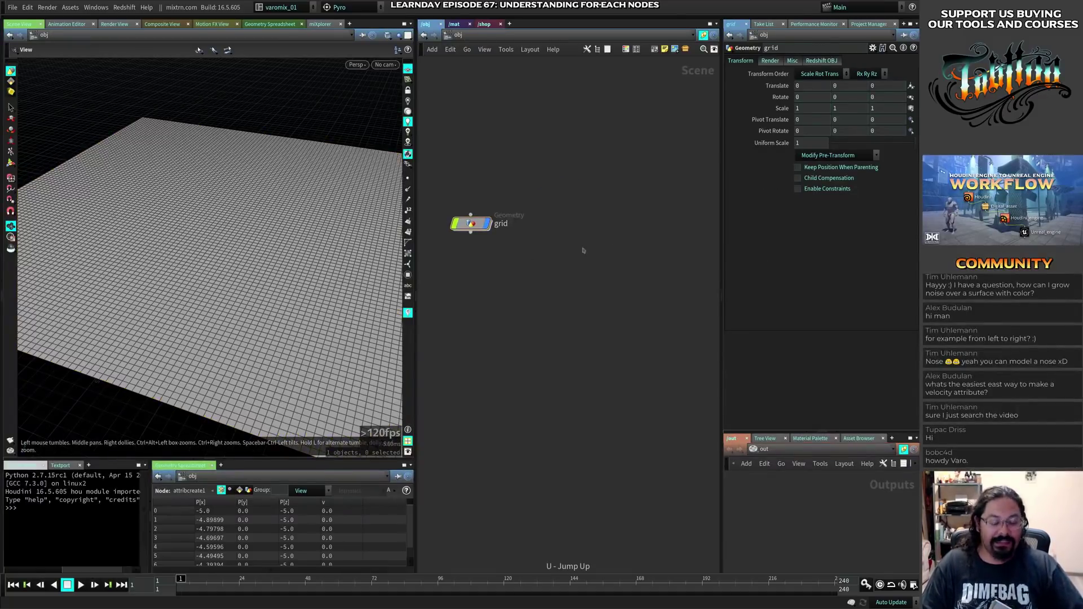
key(Tab)
text(sphere)
key(Return)
click(615, 226)
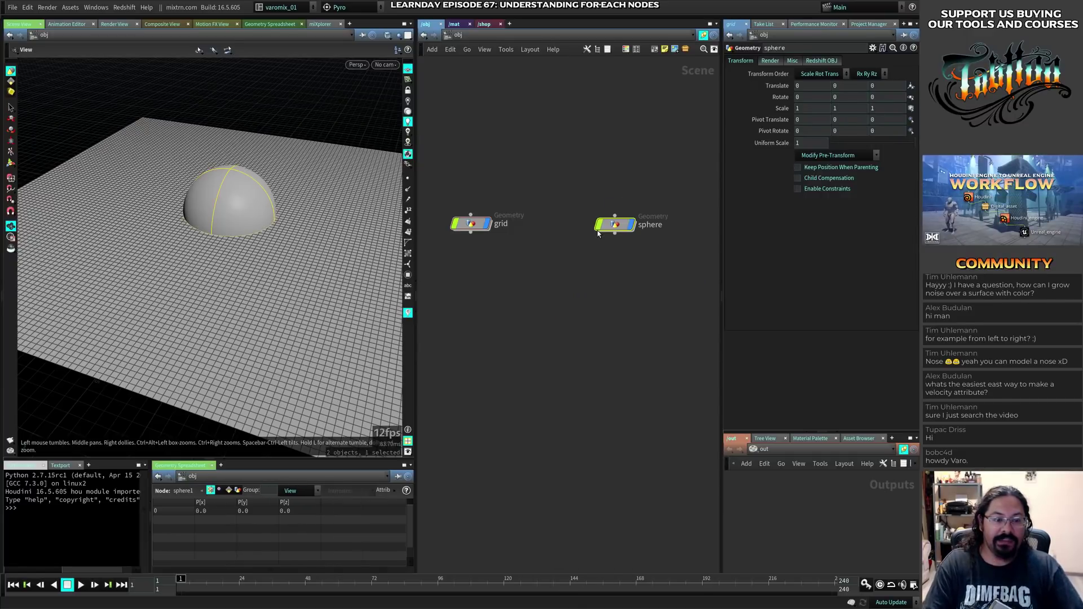
- Enter the sphere object's network and append a Transform node after the sphere
double_click(616, 228)
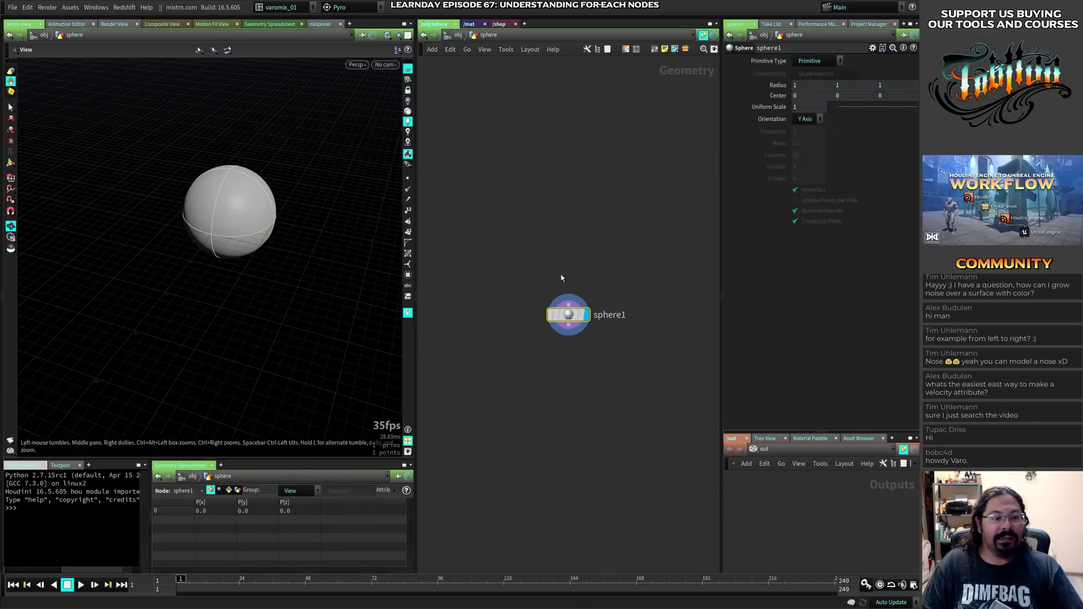
middle_drag(561, 274, 579, 159)
key(Tab)
text(xf)
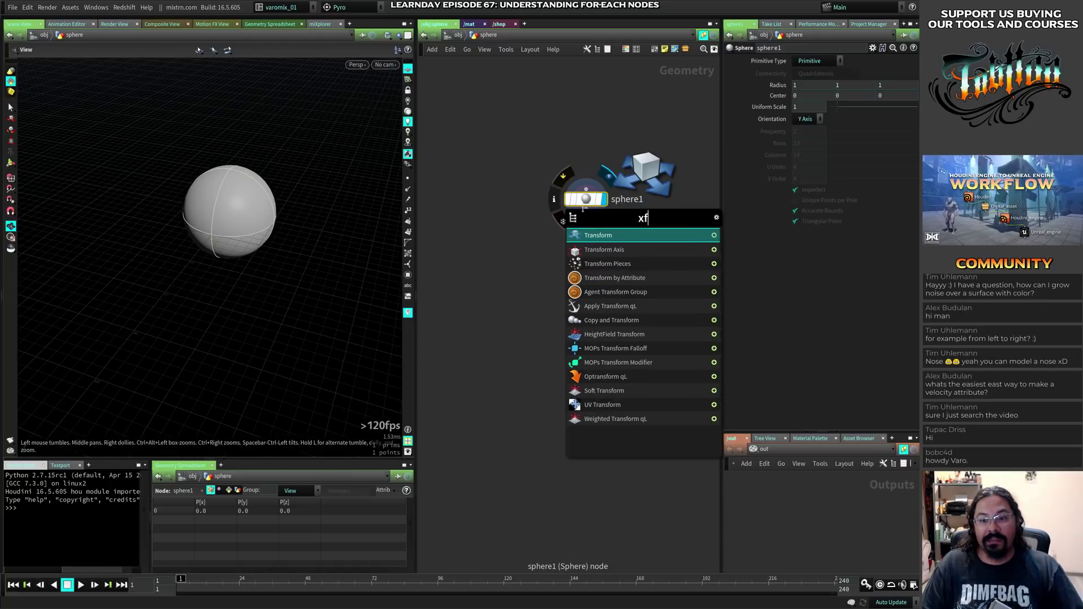
key(Return)
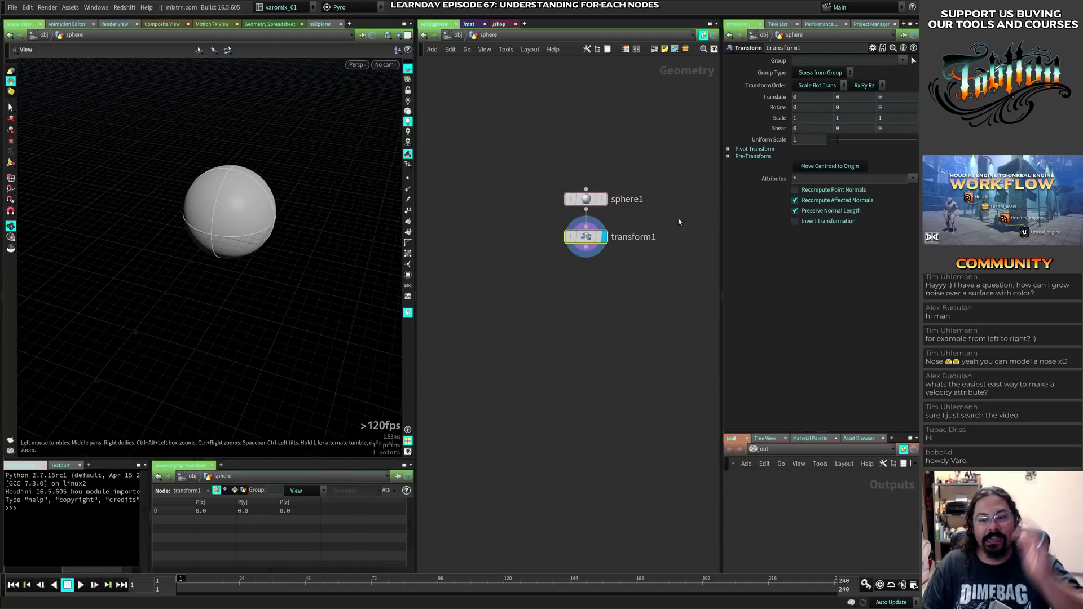
- Keyframe the Transform's translation at frame 1 with X about -2.39, and around frame 47 farther along positive X
alt+click(775, 97)
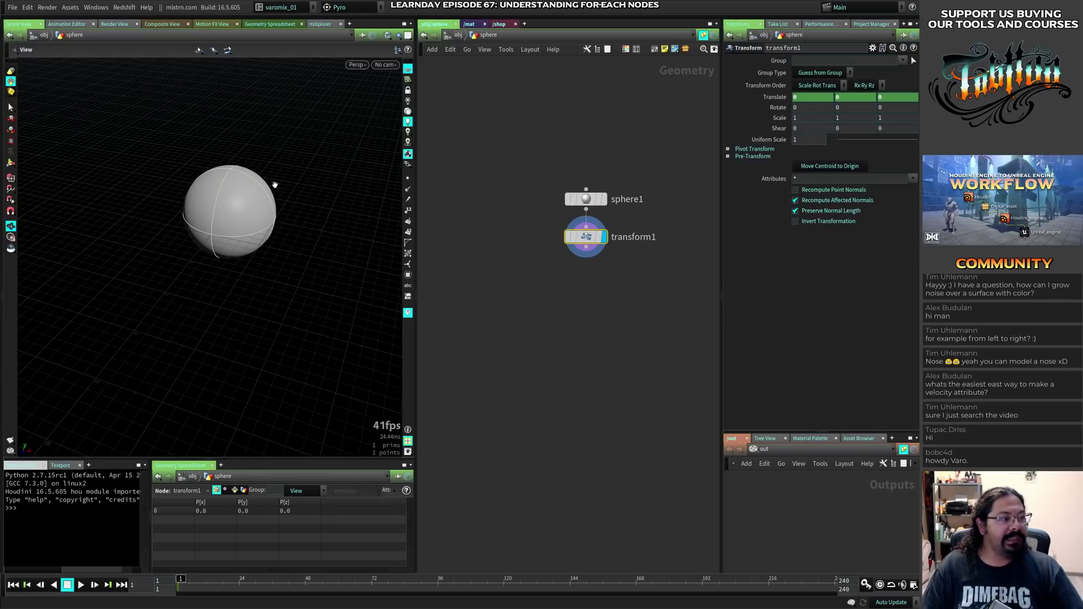
click(10, 164)
drag(264, 220, 167, 199)
click(305, 583)
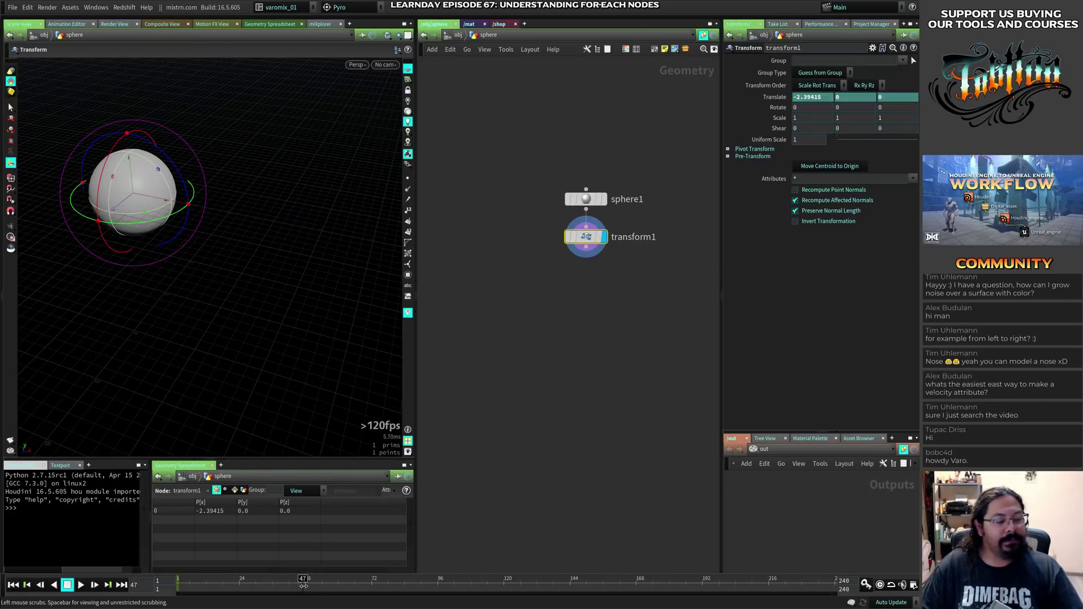
drag(171, 202, 312, 229)
- Keyframe the translation at frame 23 with the sphere raised to Y about 1.79
drag(266, 582, 237, 582)
drag(189, 169, 189, 89)
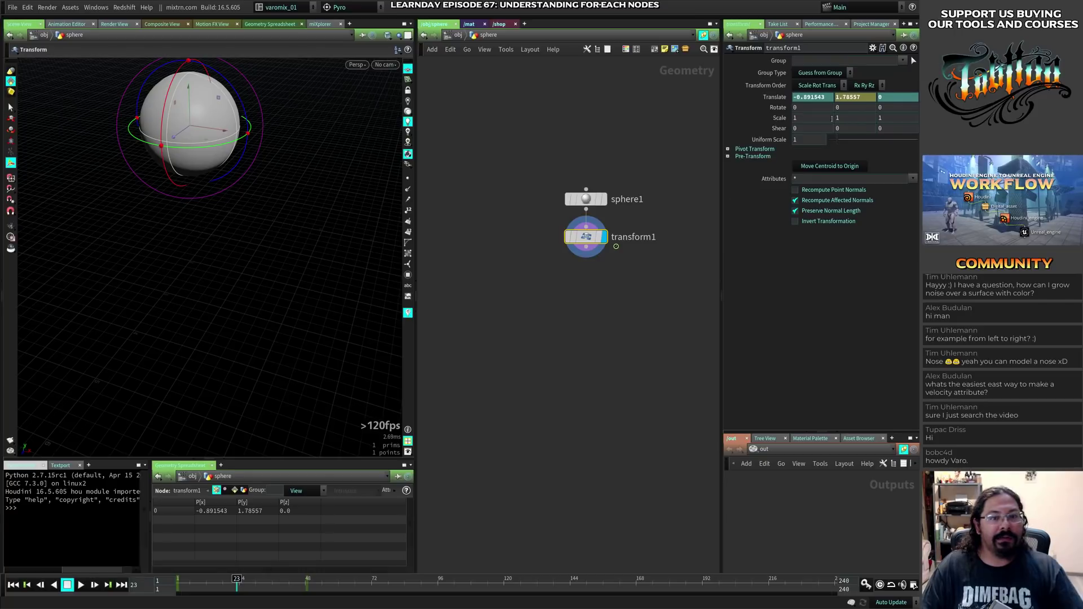
alt+click(775, 97)
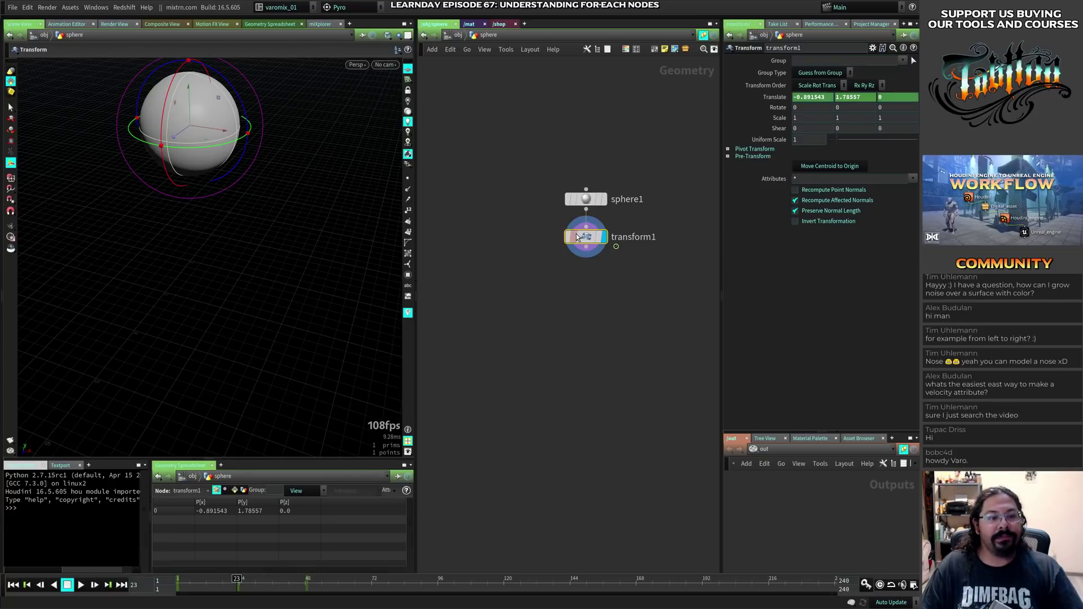
- Change the sphere's primitive type to Polygon and append a Trail node after the Transform
click(587, 200)
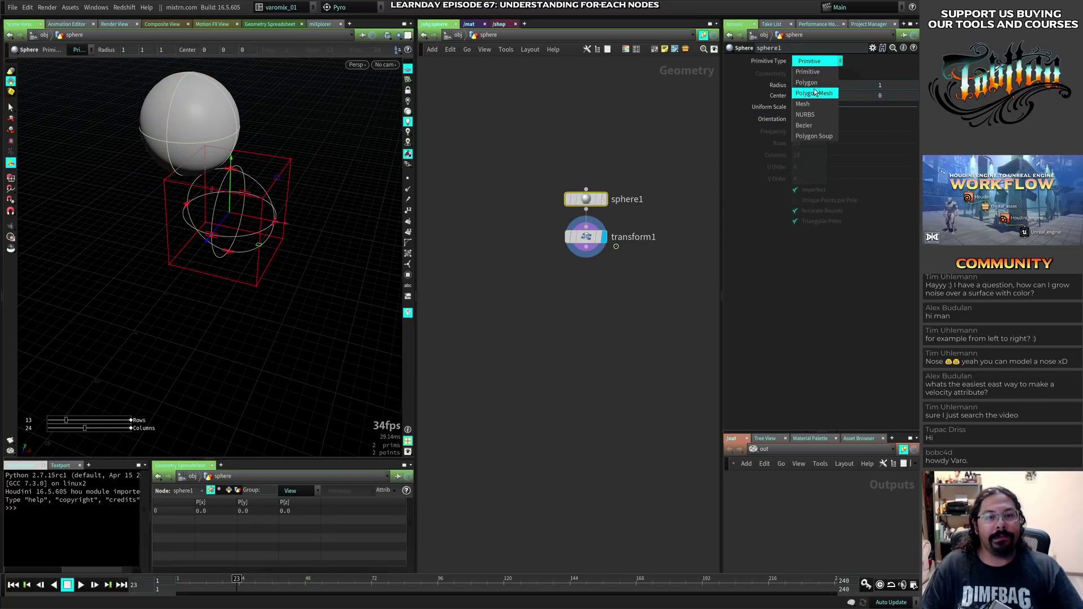
click(586, 237)
key(Tab)
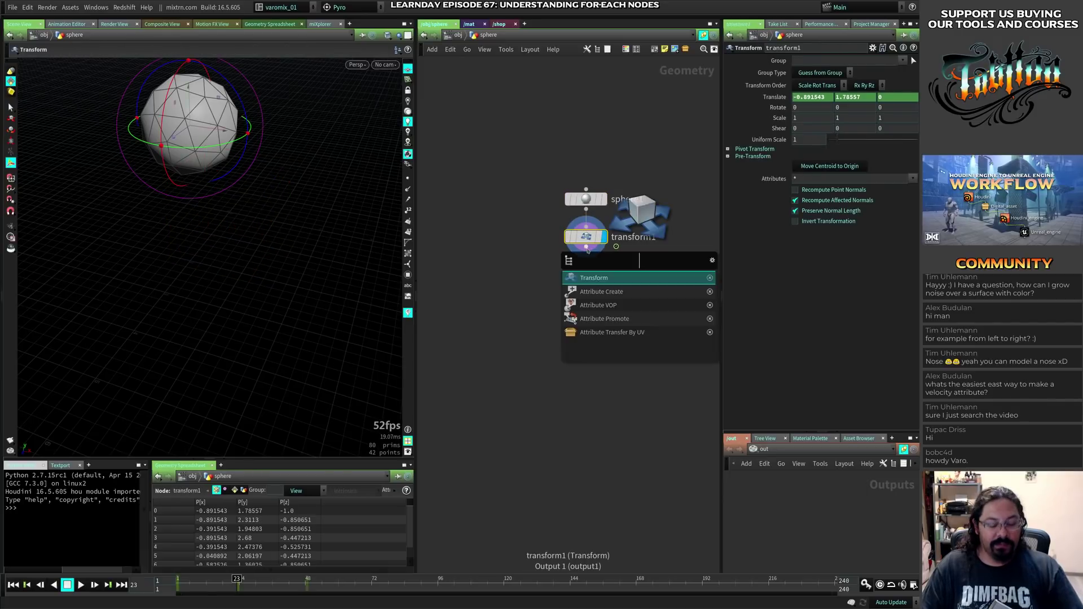
text(trail)
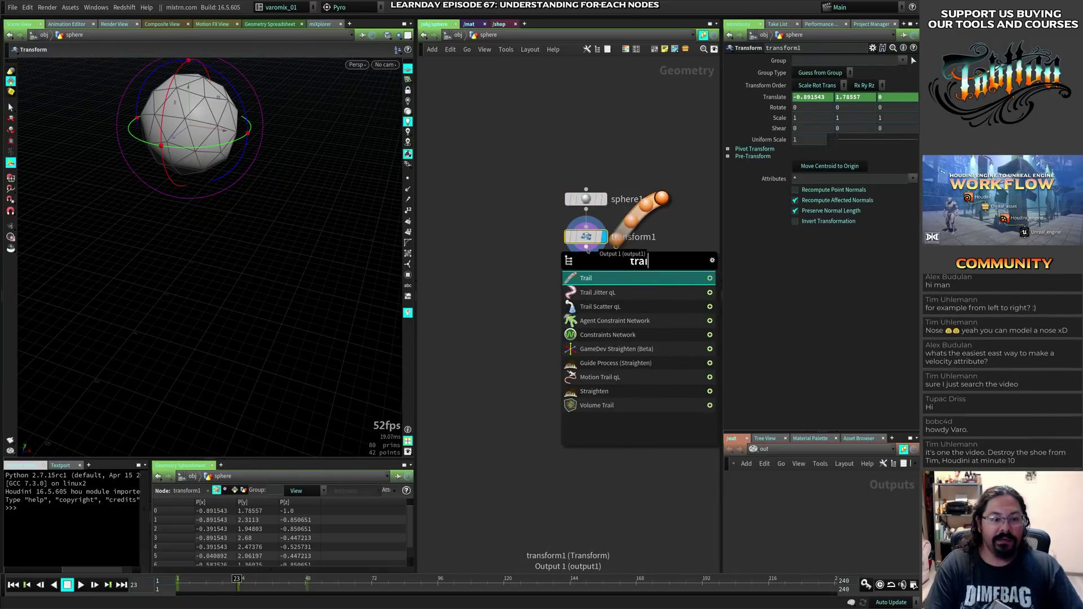
key(Return)
- Set the Trail node's result type to Compute Velocity and inspect the node's information
click(822, 61)
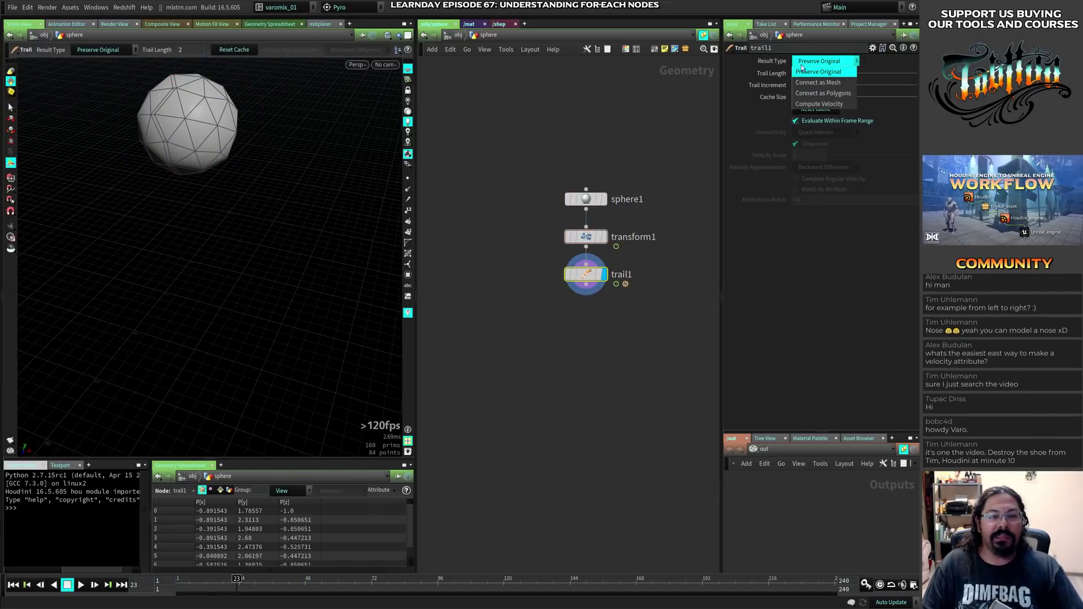
click(837, 103)
mouse_move(593, 297)
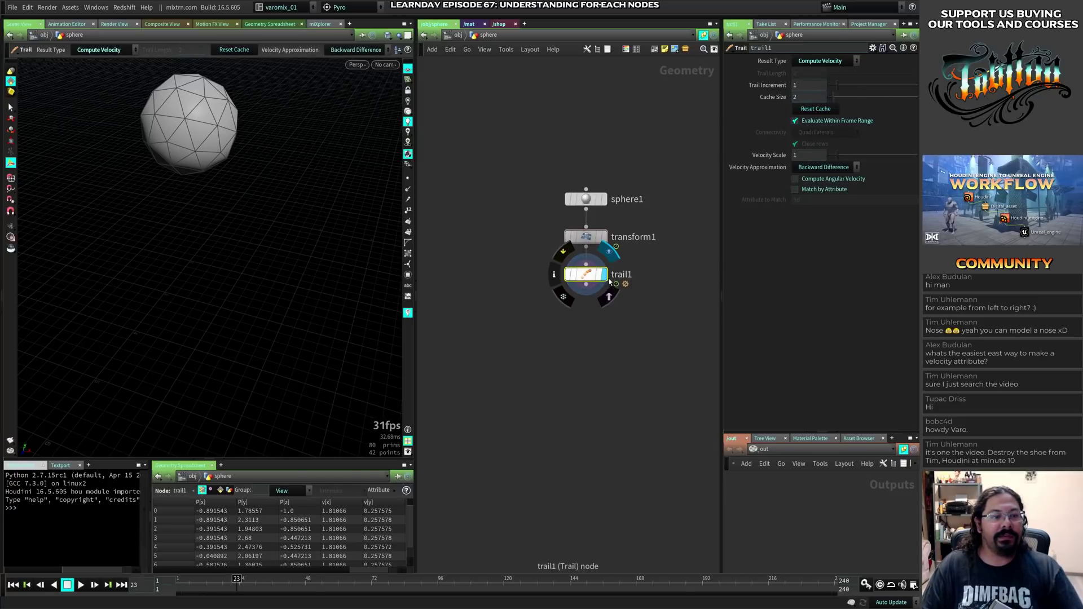
middle_drag(594, 280, 638, 287)
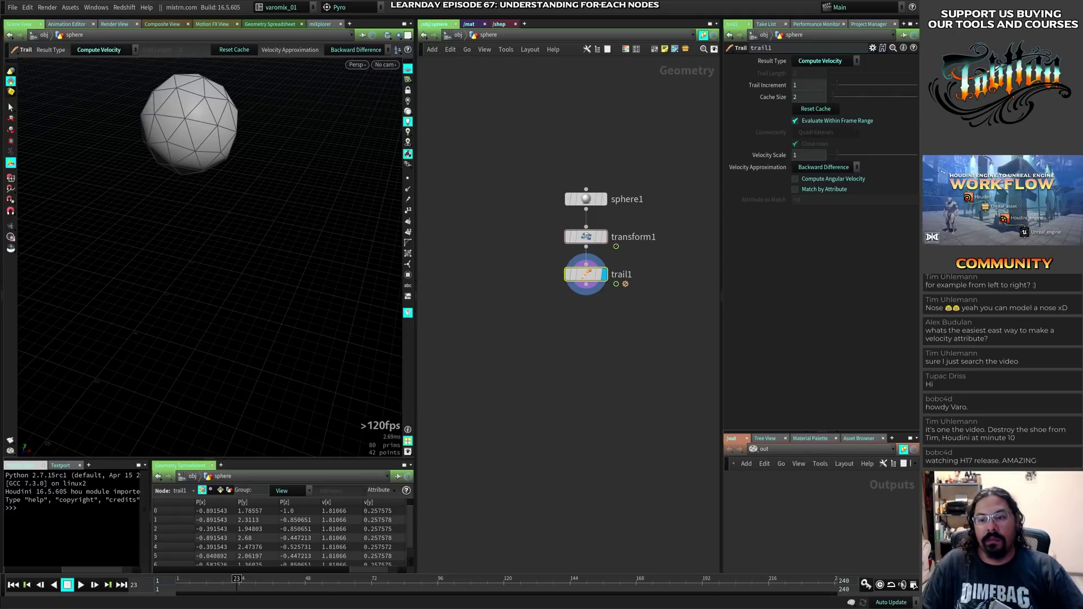
- Switch to the browser, open the "Destroy the Shoe" Houdini HIVE Utrecht video, and review the node setup around 11:34 before returning to Houdini
key(alt+Tab)
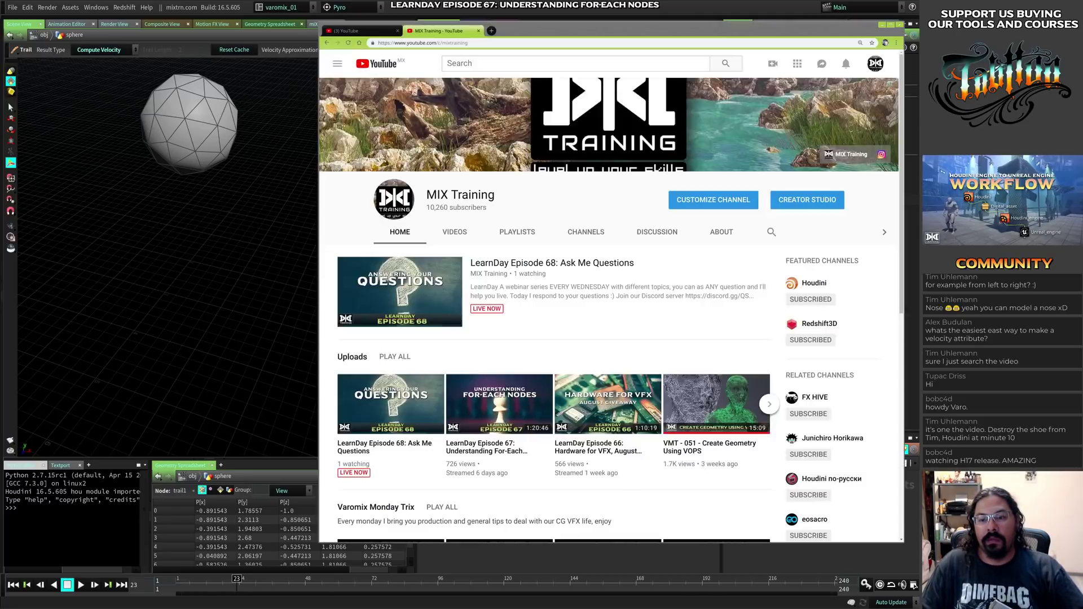
key(ctrl+Tab)
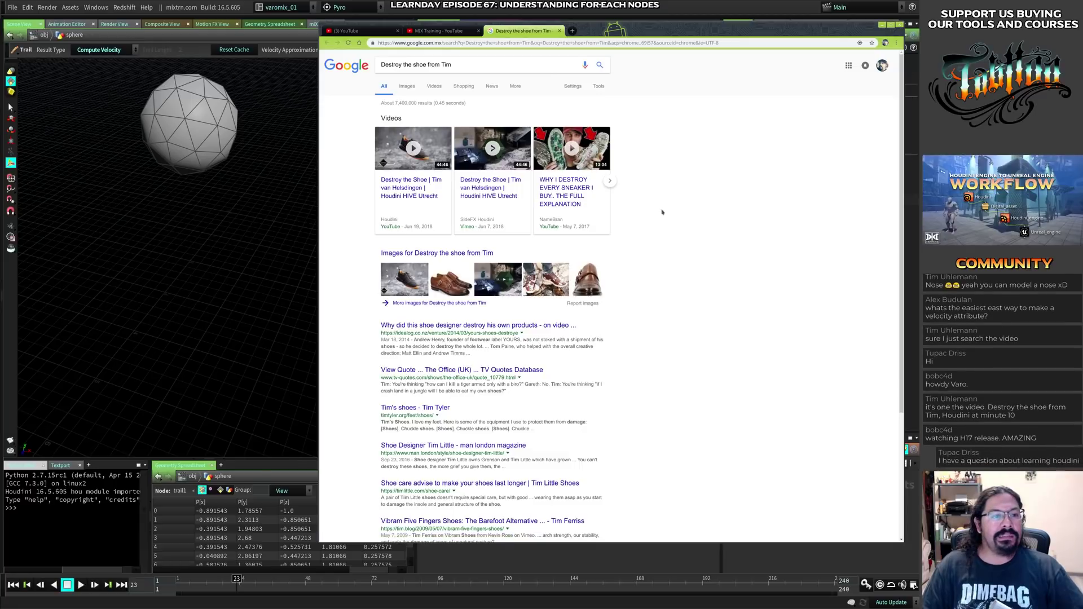
click(416, 149)
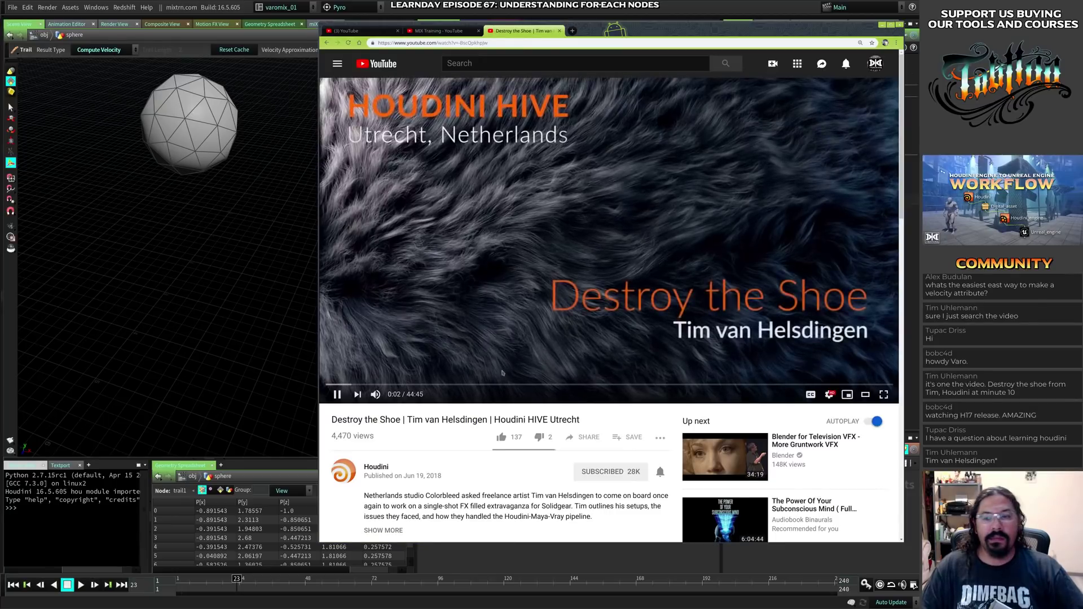
click(451, 385)
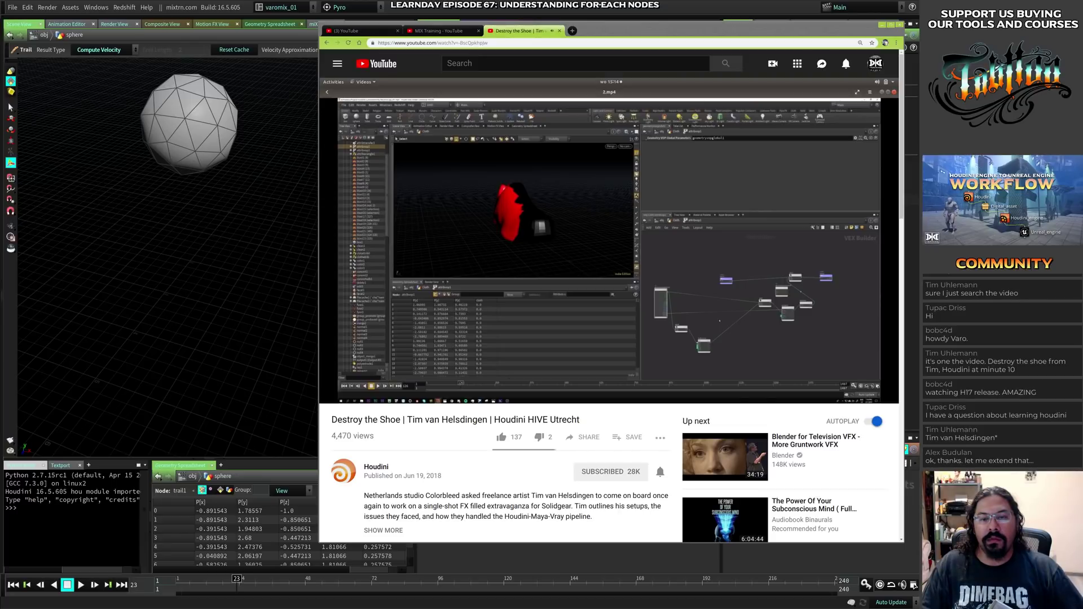
key(alt+Tab)
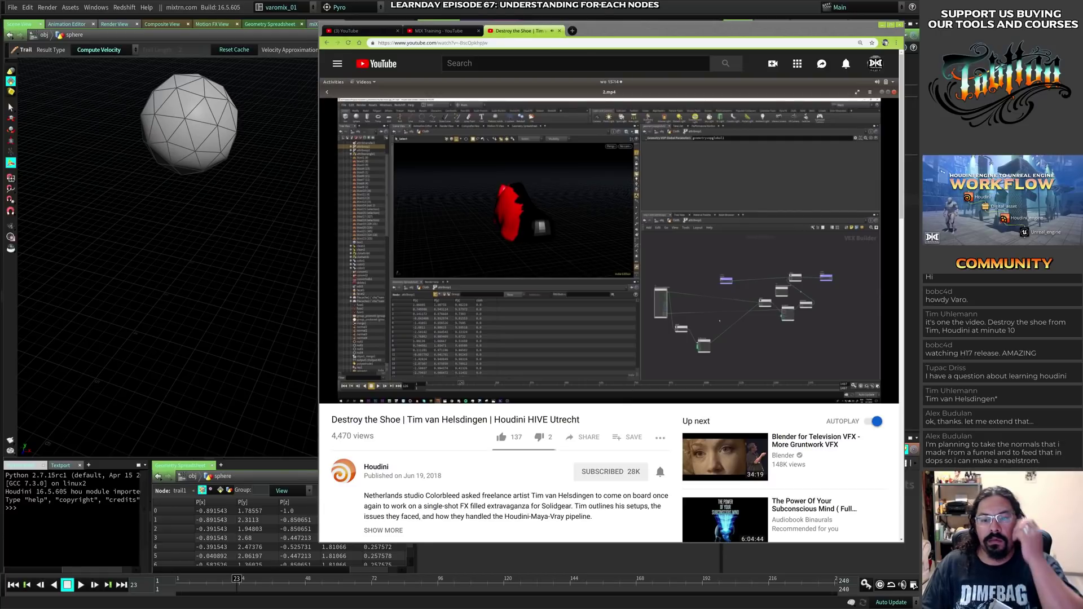
mouse_move(636, 265)
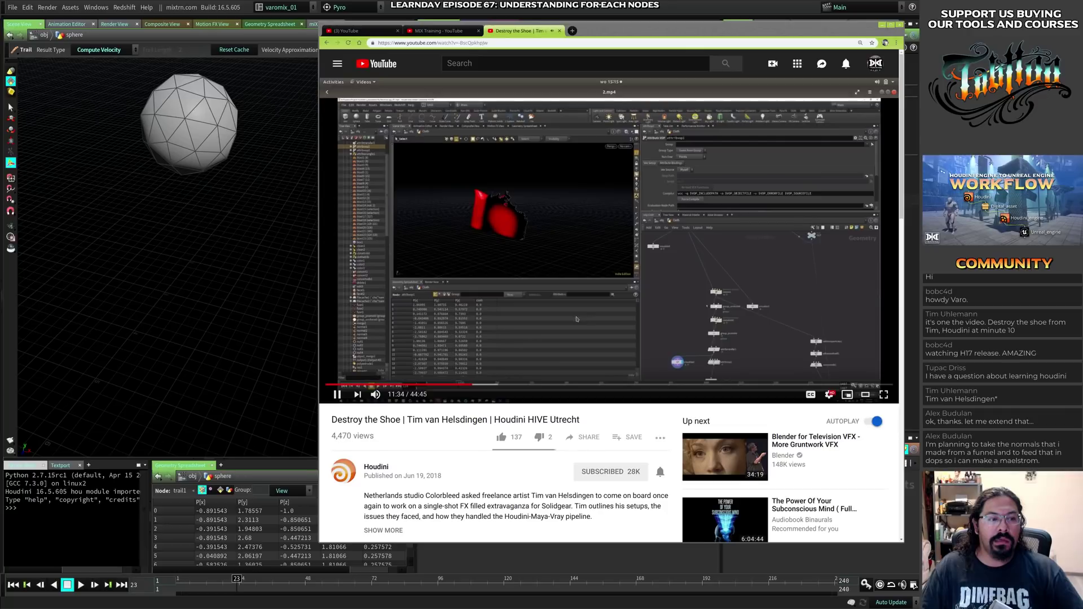
click(577, 322)
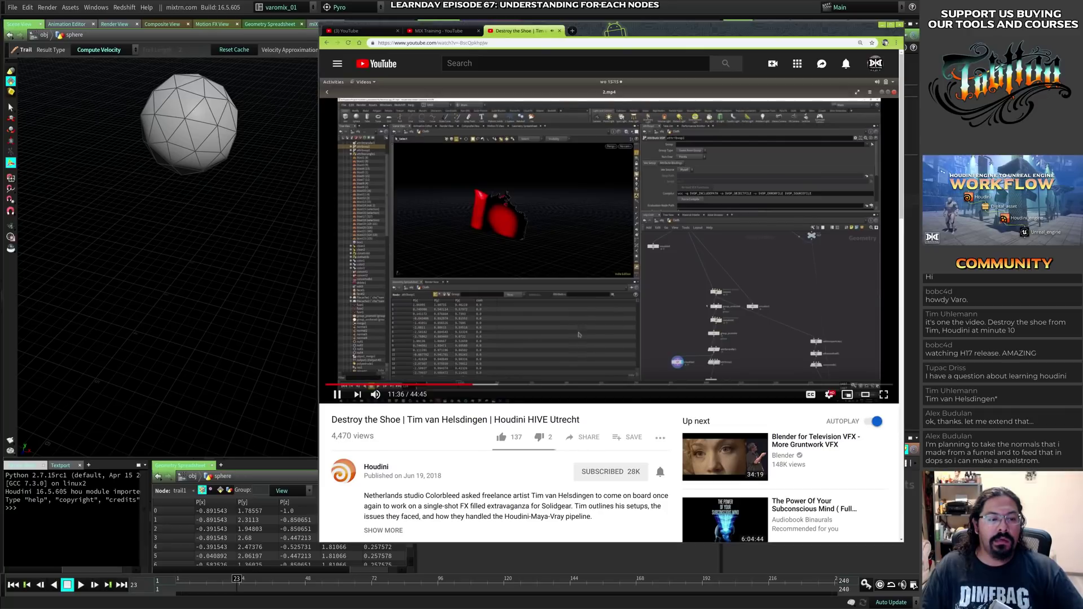
click(411, 8)
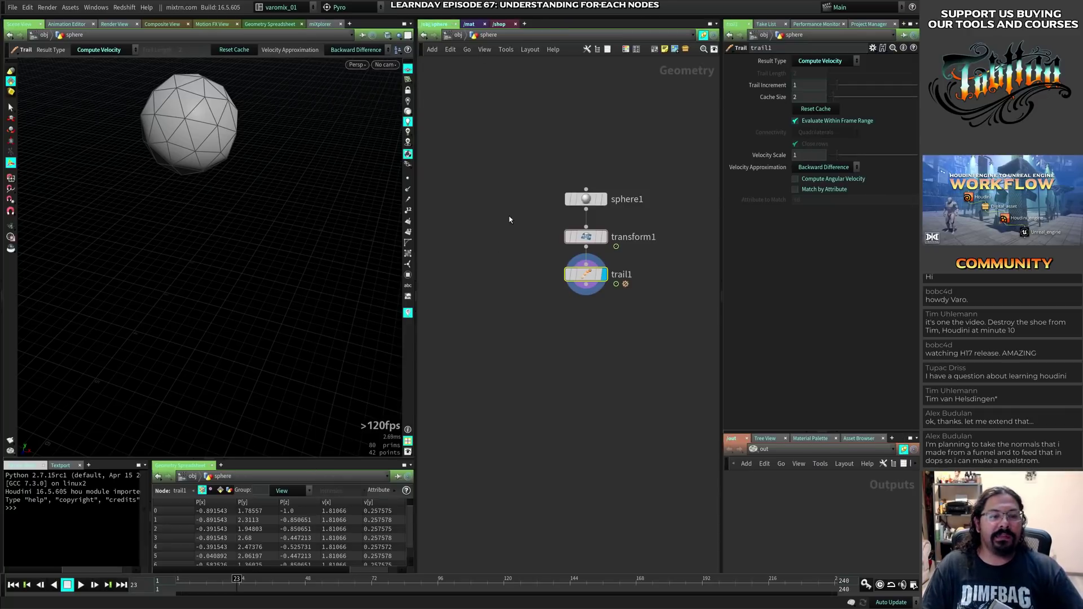
- Delete the Attribute Create and Attribute VOP nodes from the grid object's network
click(459, 35)
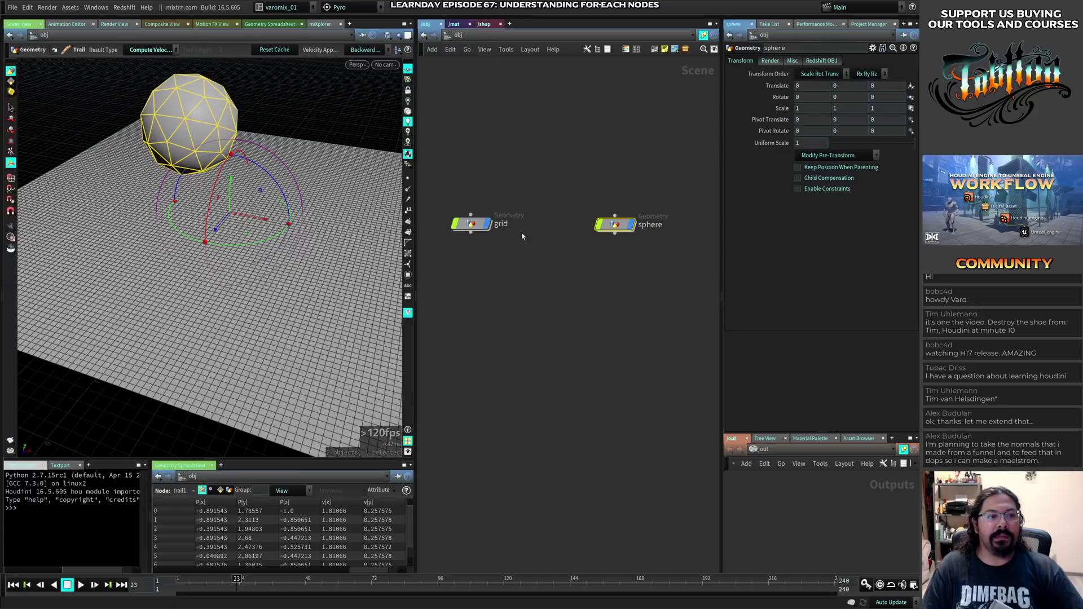
double_click(471, 223)
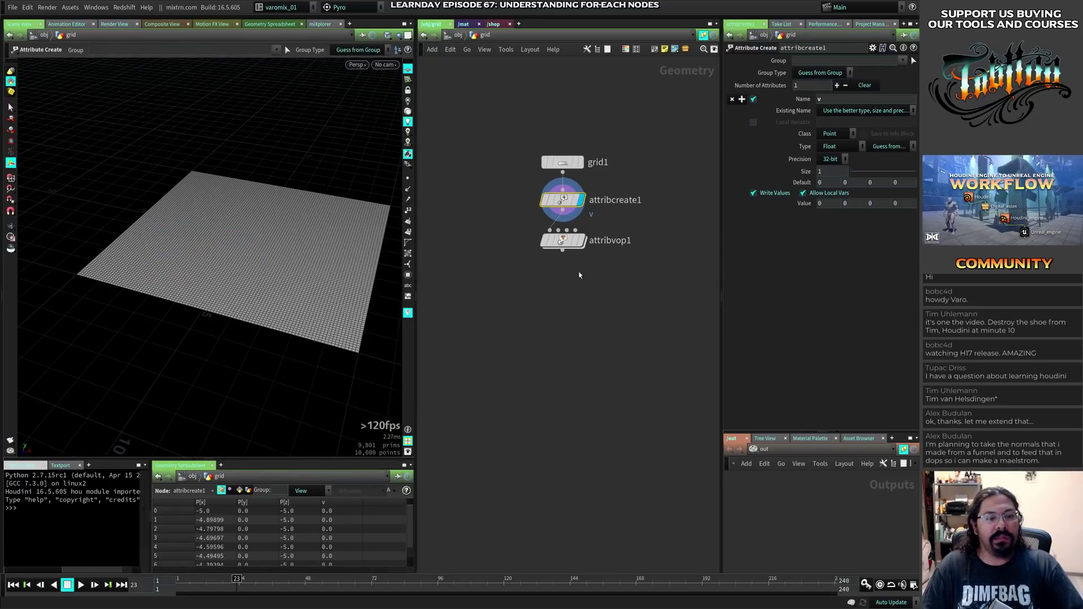
drag(624, 276, 536, 182)
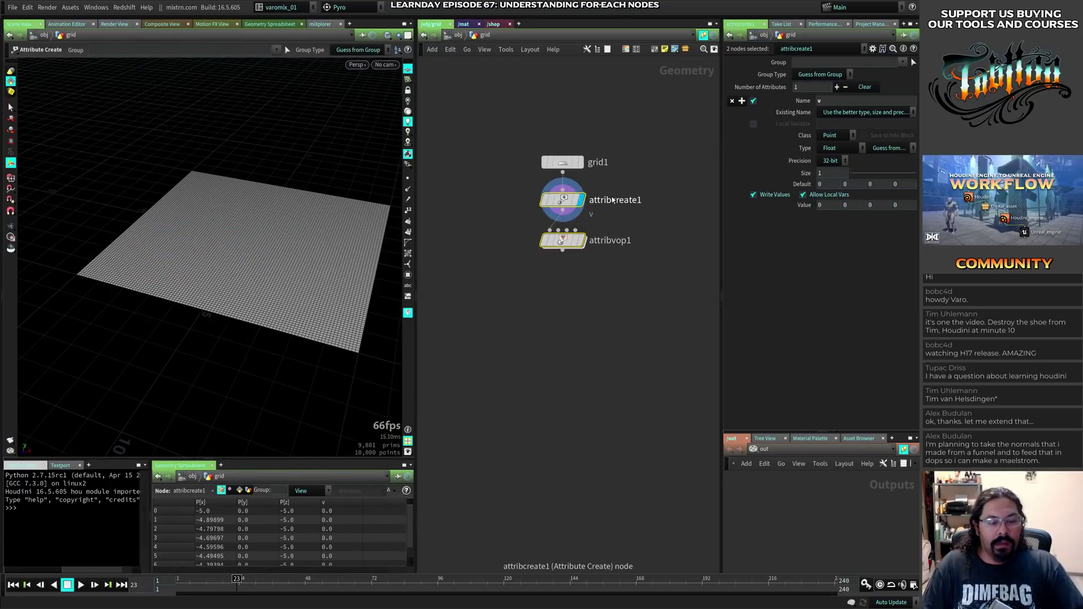
key(Delete)
key(Tab)
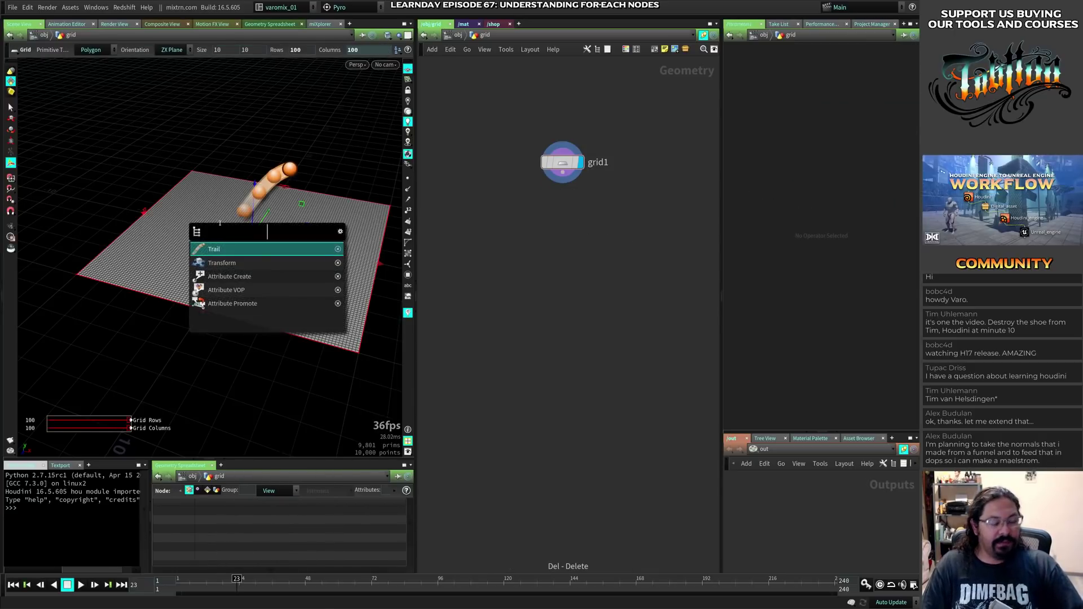
text(sphere)
key(Return)
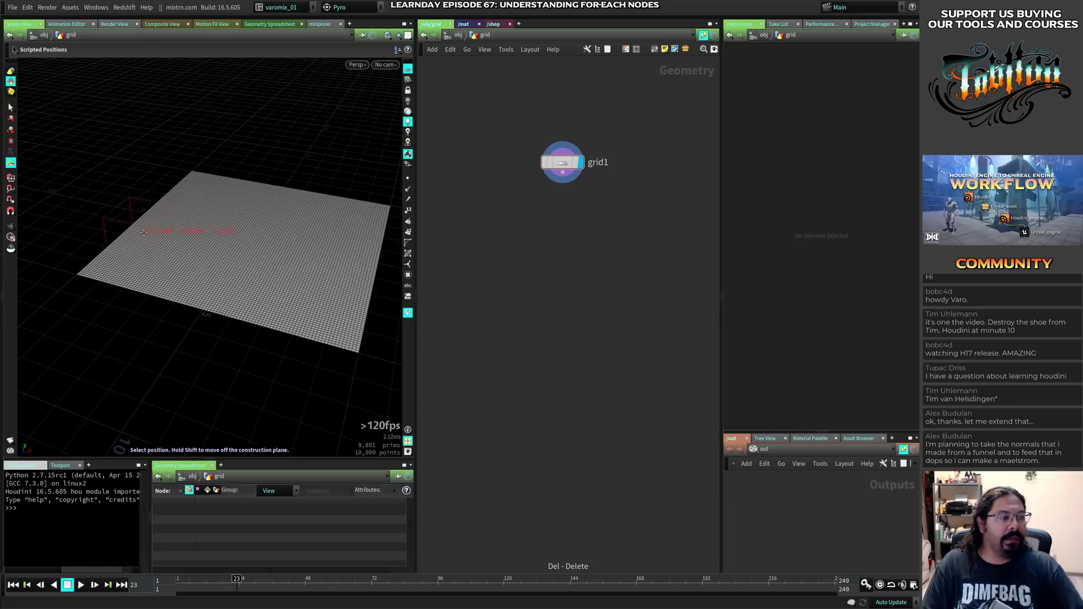
click(139, 234)
drag(135, 201, 132, 175)
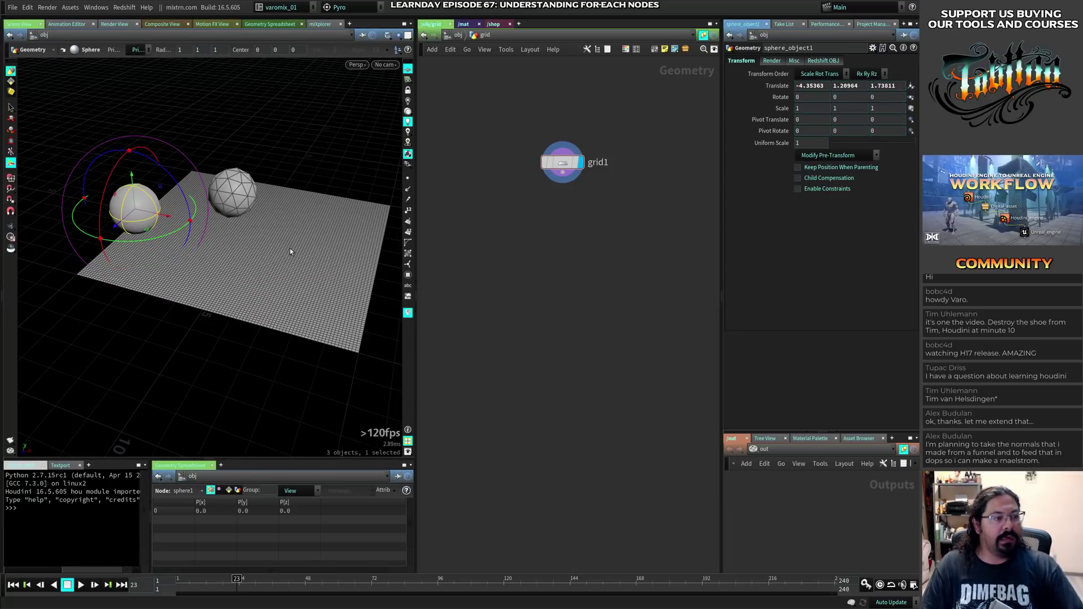
click(555, 162)
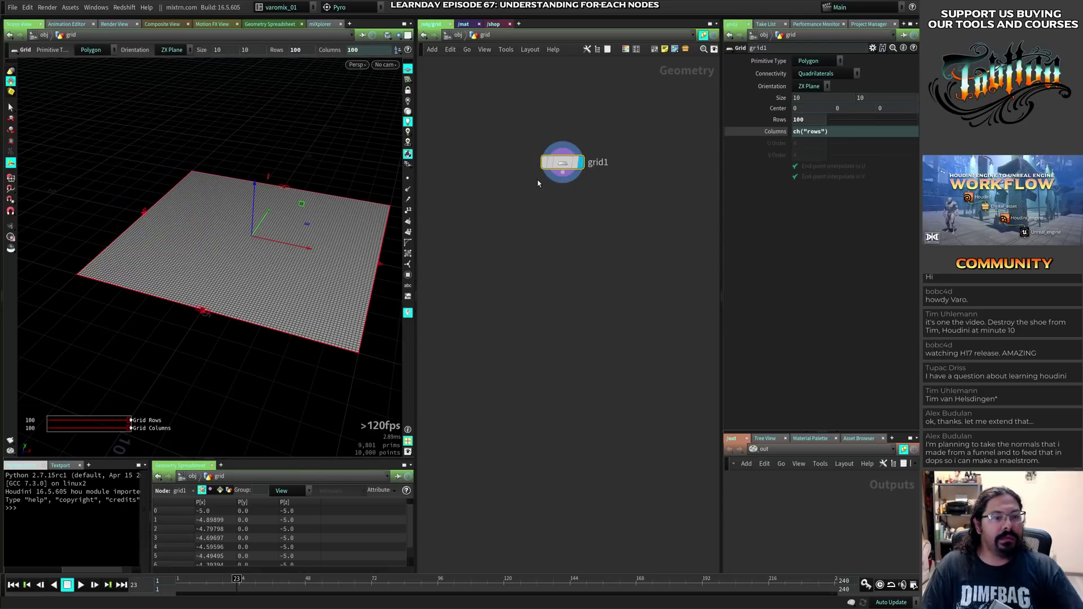
key(u)
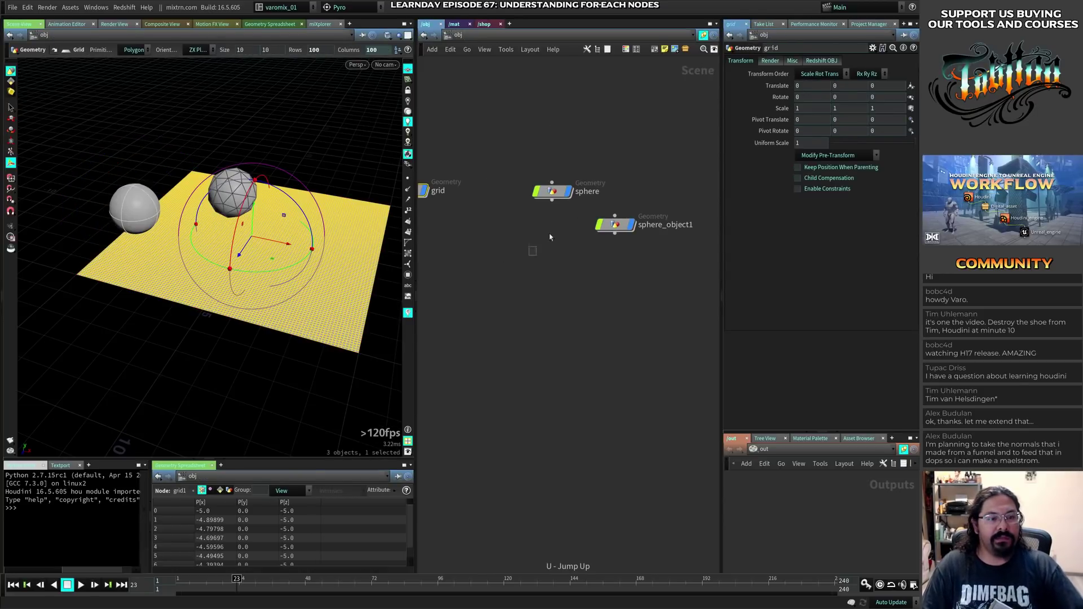
drag(550, 237, 617, 171)
key(Delete)
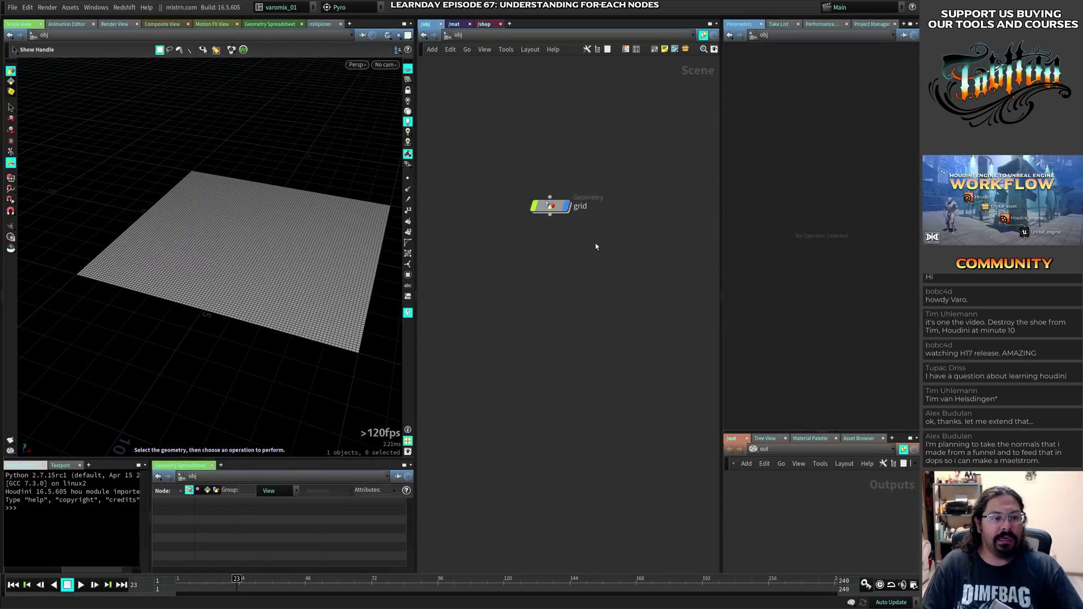
key(ctrl+z)
click(662, 221)
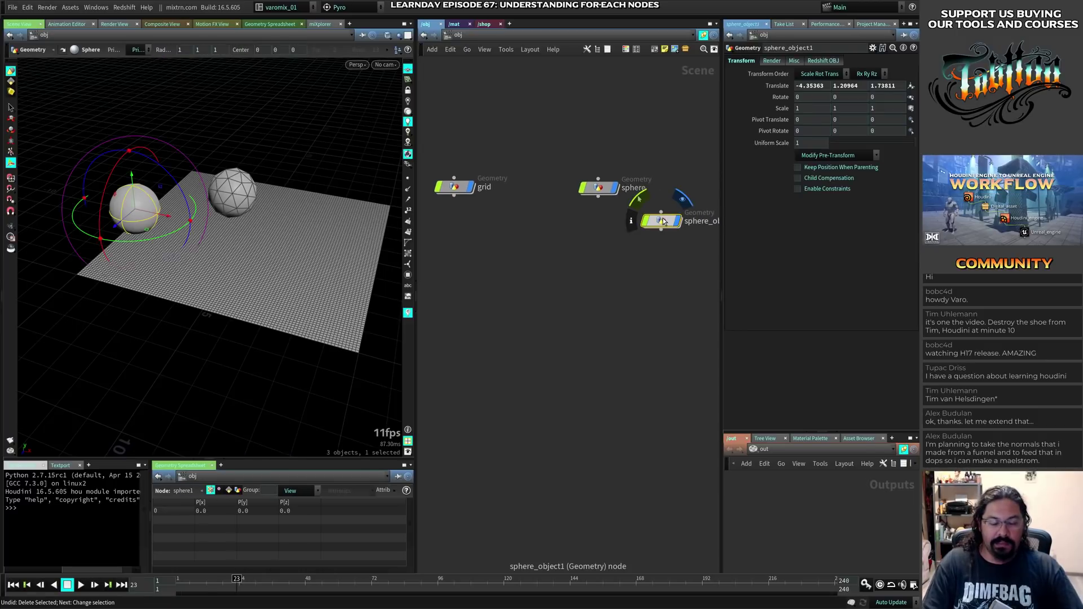
key(Delete)
click(458, 191)
click(522, 239)
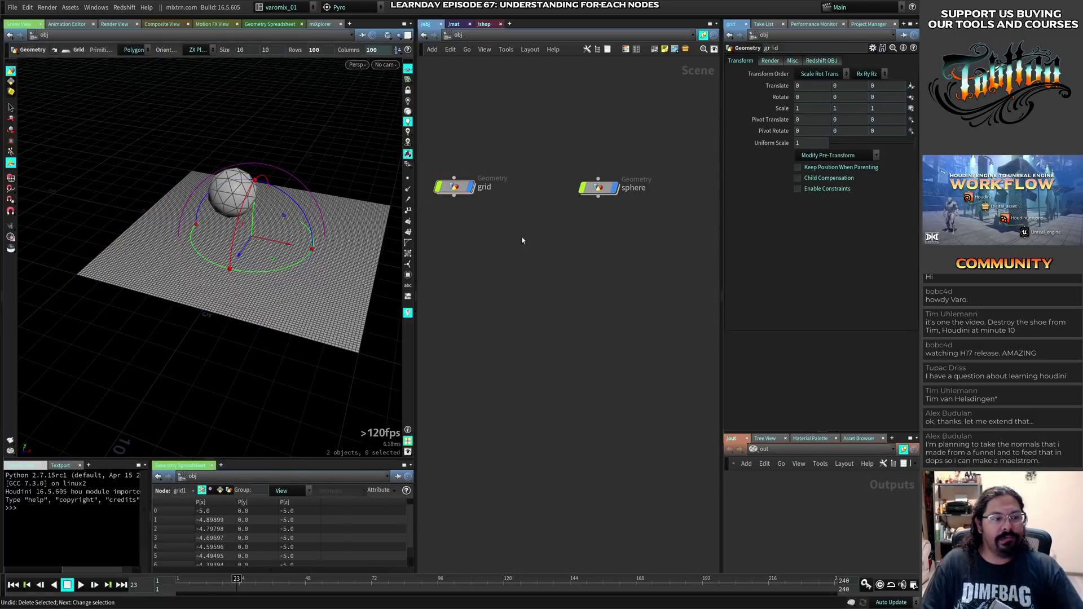
- Add a Sphere node inside the grid object's network, placed next to the Grid node
double_click(455, 190)
key(Tab)
text(spjere)
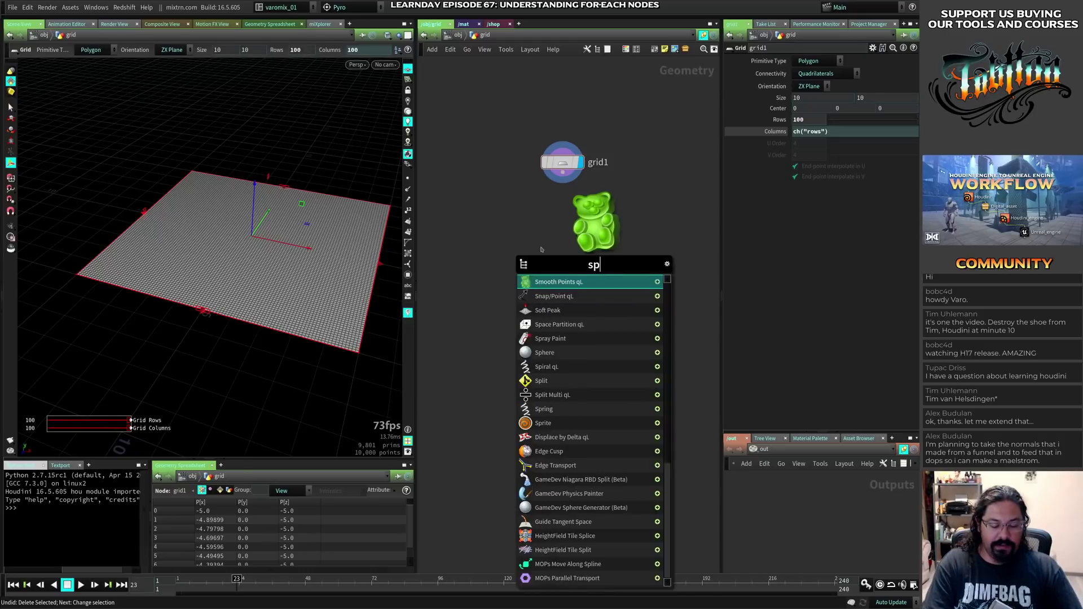
key(BackSpace)
key(BackSpace)
key(BackSpace)
key(BackSpace)
key(BackSpace)
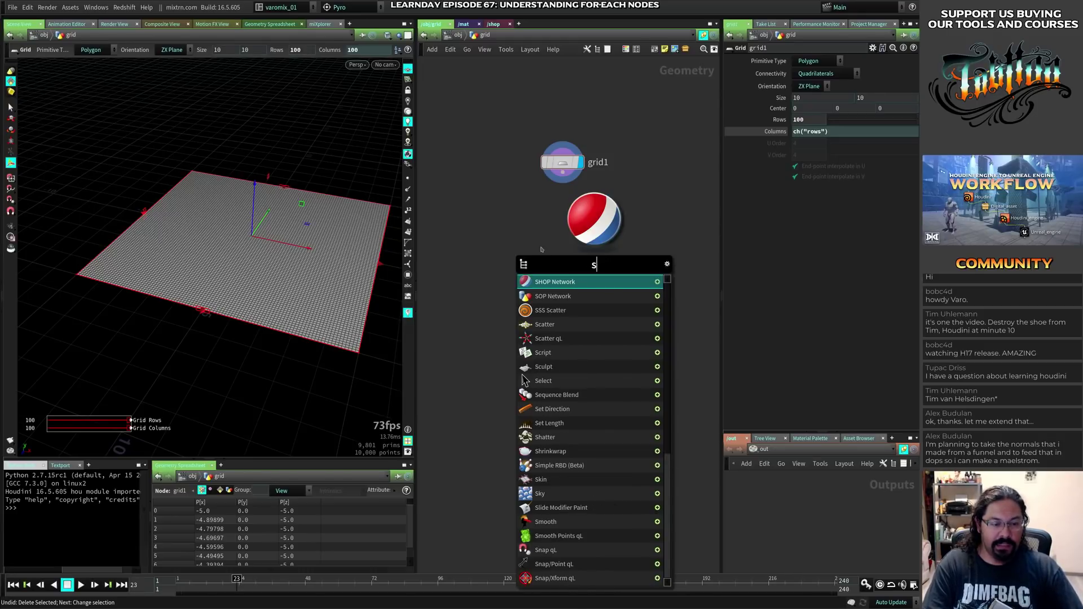
text(phere)
key(Return)
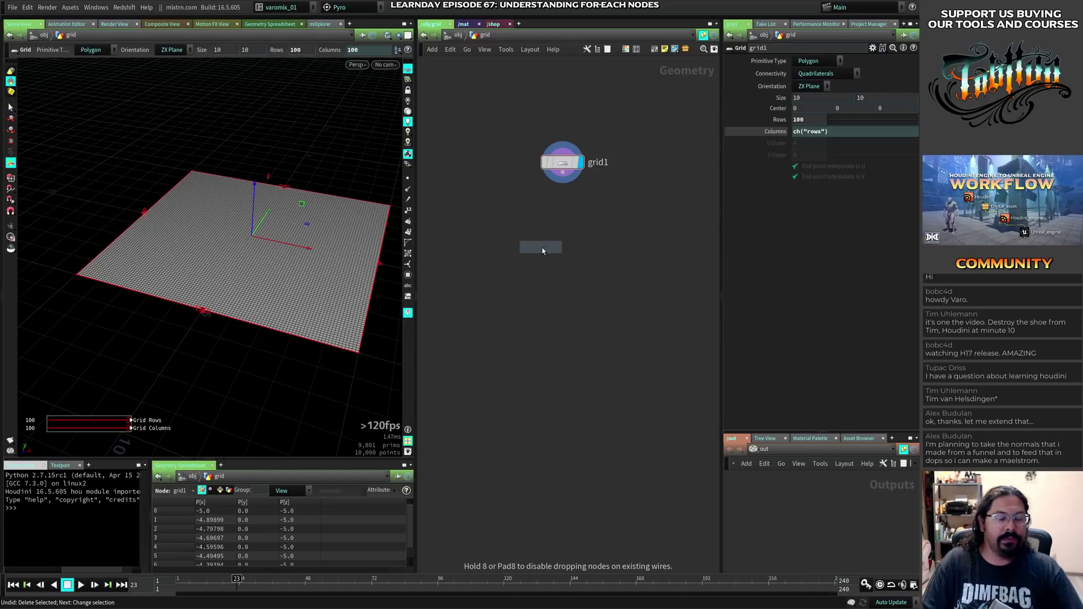
click(497, 174)
- Set the sphere's primitive type to Polygon and space the Sphere and Grid nodes apart in the network
click(817, 60)
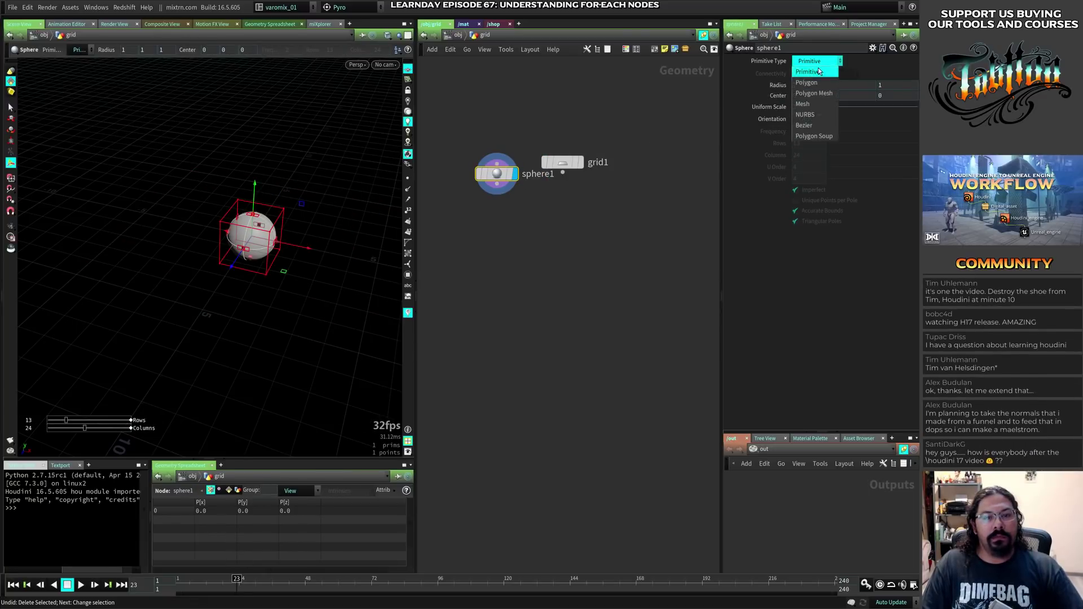
click(819, 83)
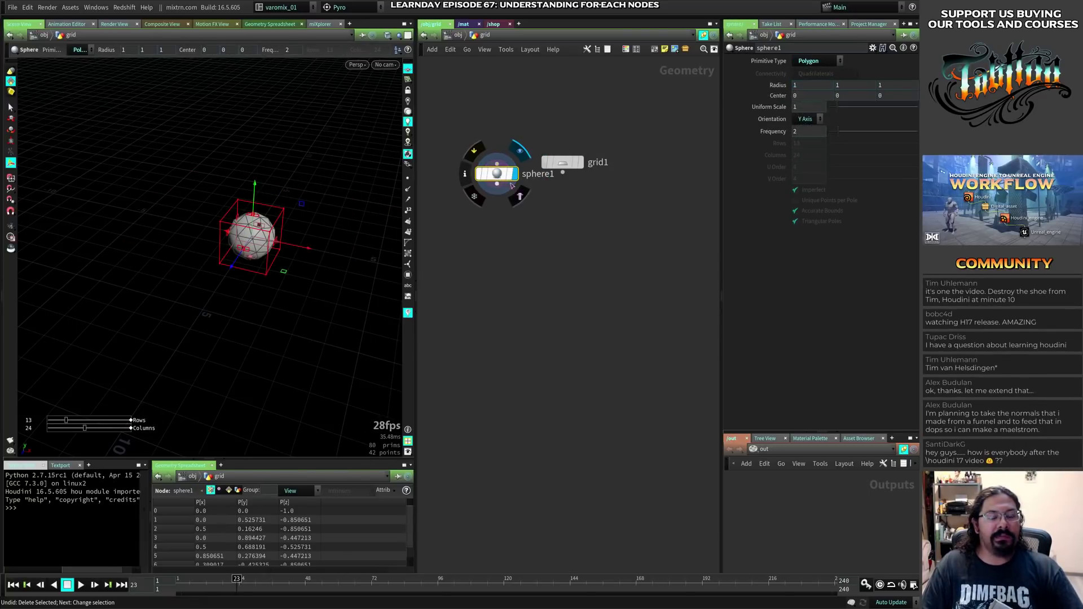
drag(562, 162, 608, 183)
drag(509, 164, 498, 185)
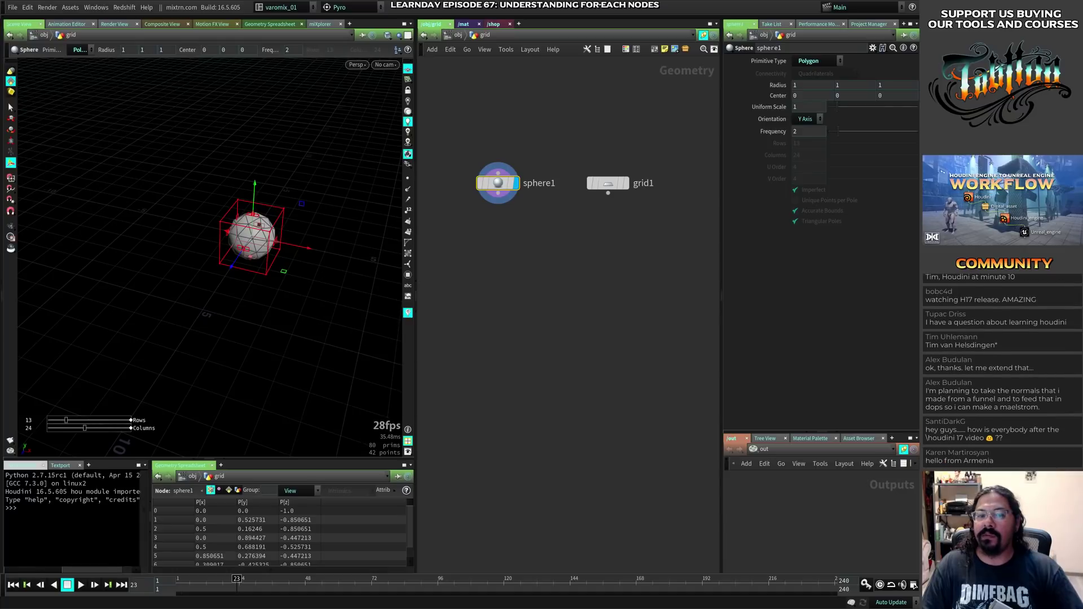
- Switch to Sublime Text and open the recent houdini.env file of Houdini 16.5
key(alt+Tab)
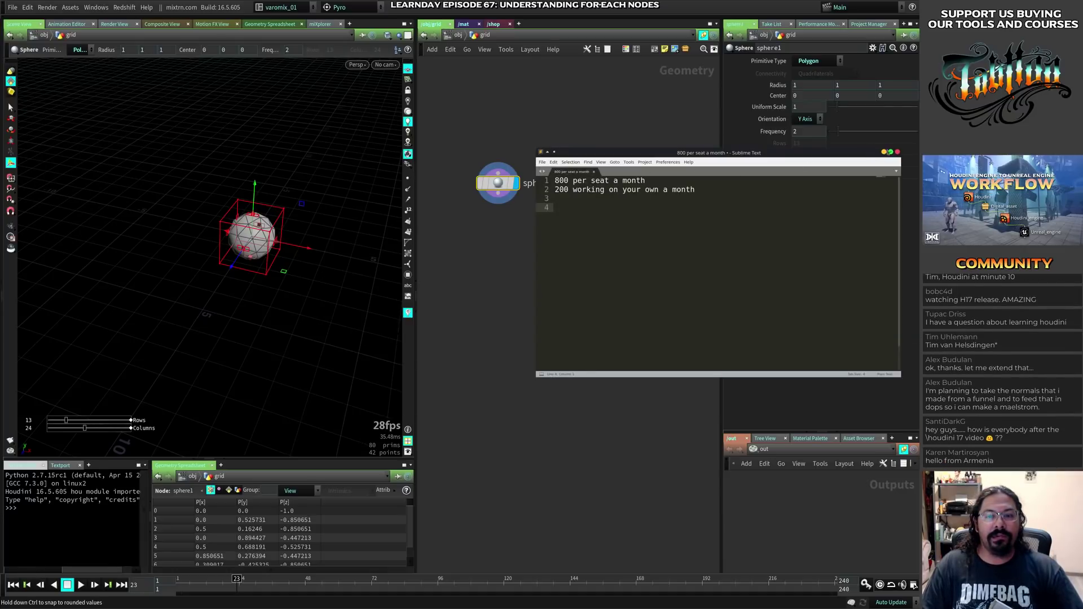
click(541, 163)
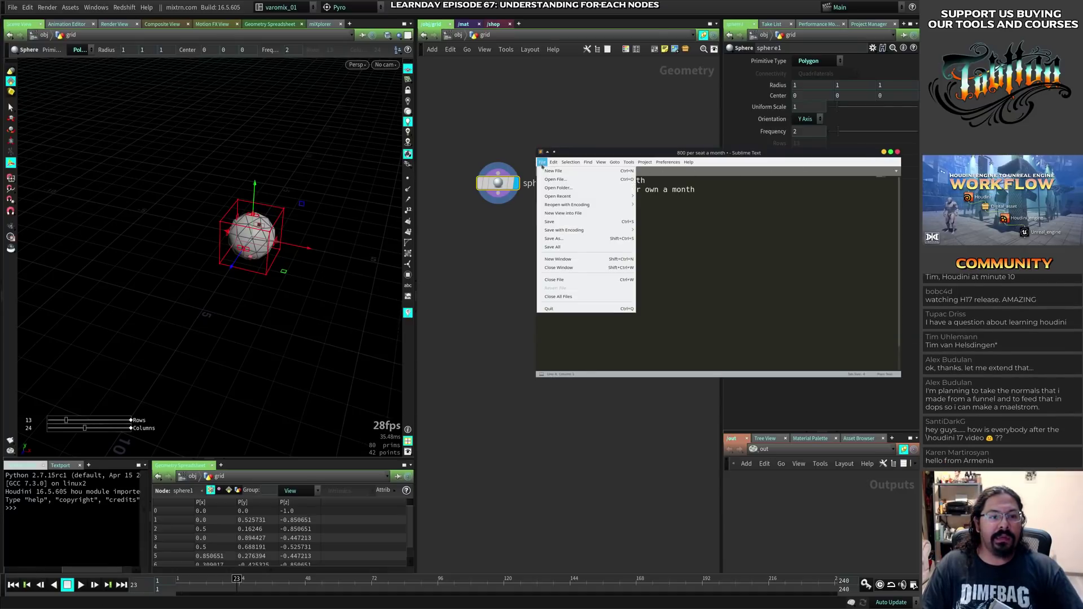
click(679, 176)
double_click(673, 176)
click(541, 163)
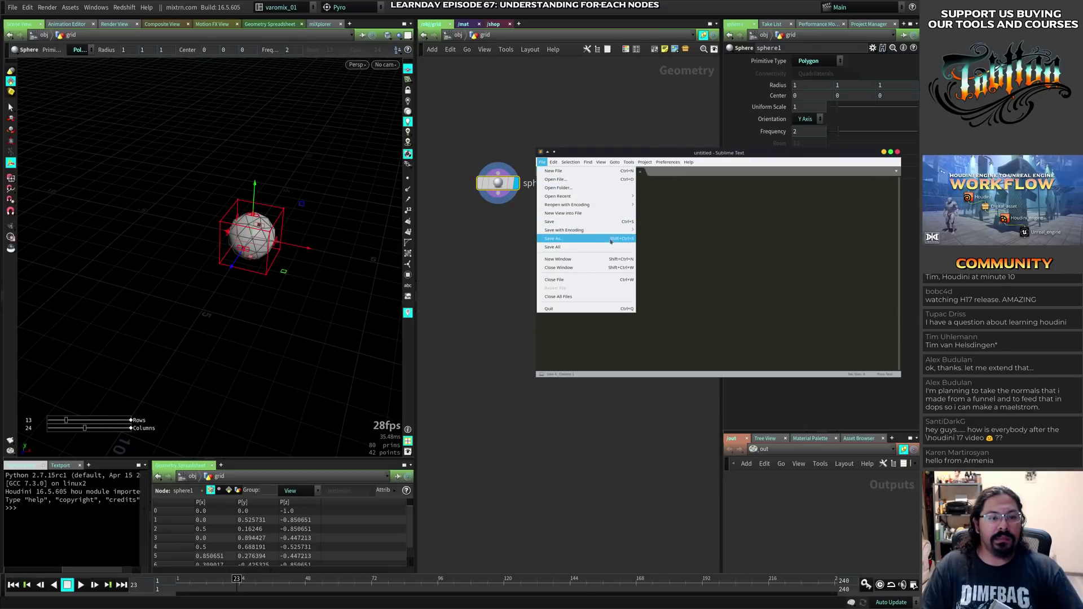
mouse_move(621, 196)
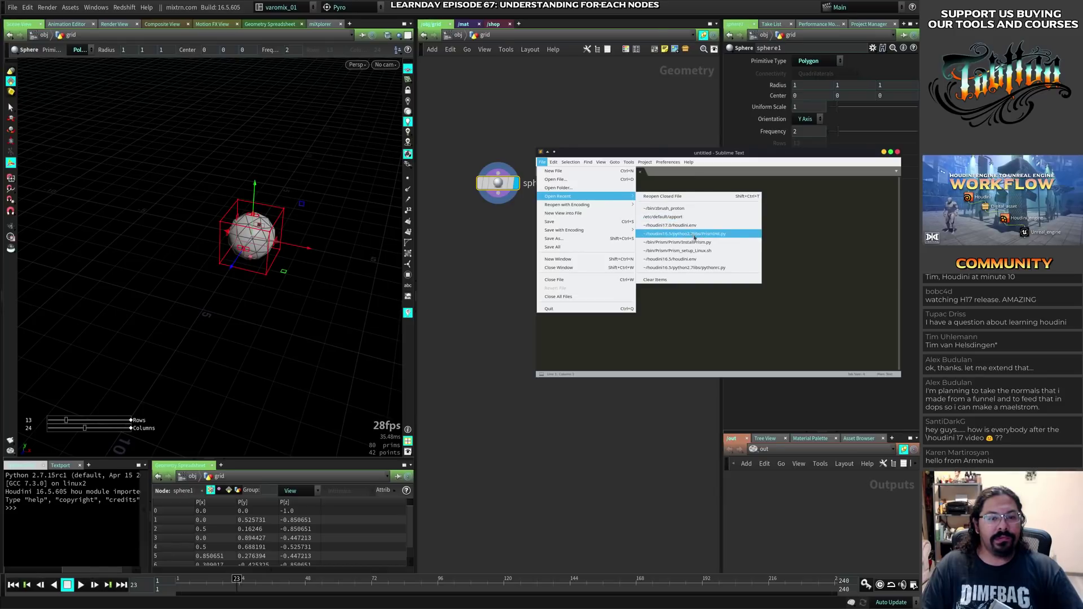
click(674, 259)
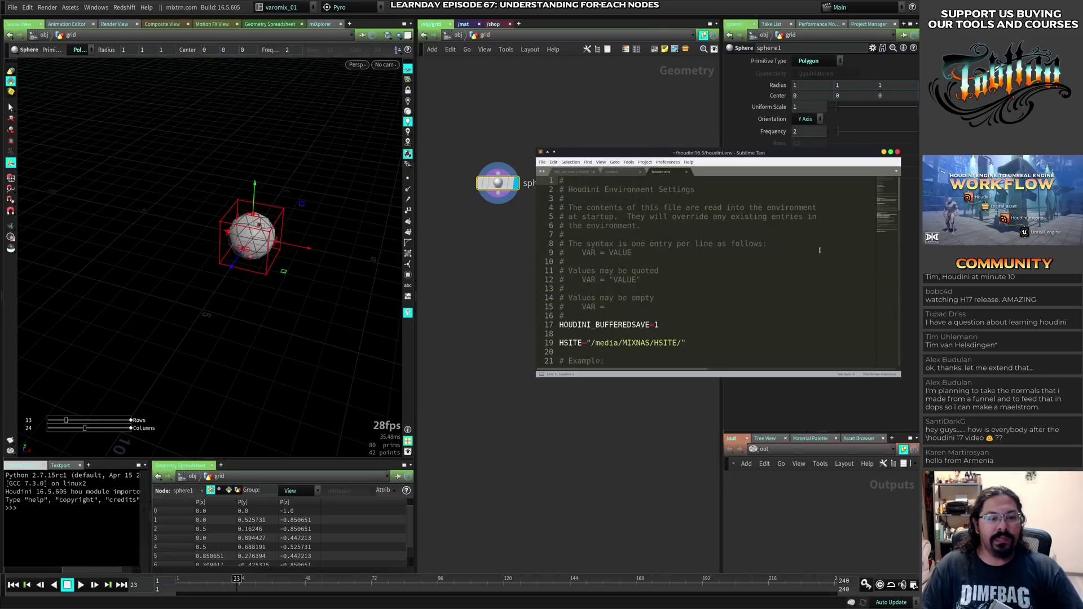
- Uncomment the HOUDINI_UISCALE=120 line under NORMAL in houdini.env and save the file
scroll(733, 260, down, 5)
click(669, 271)
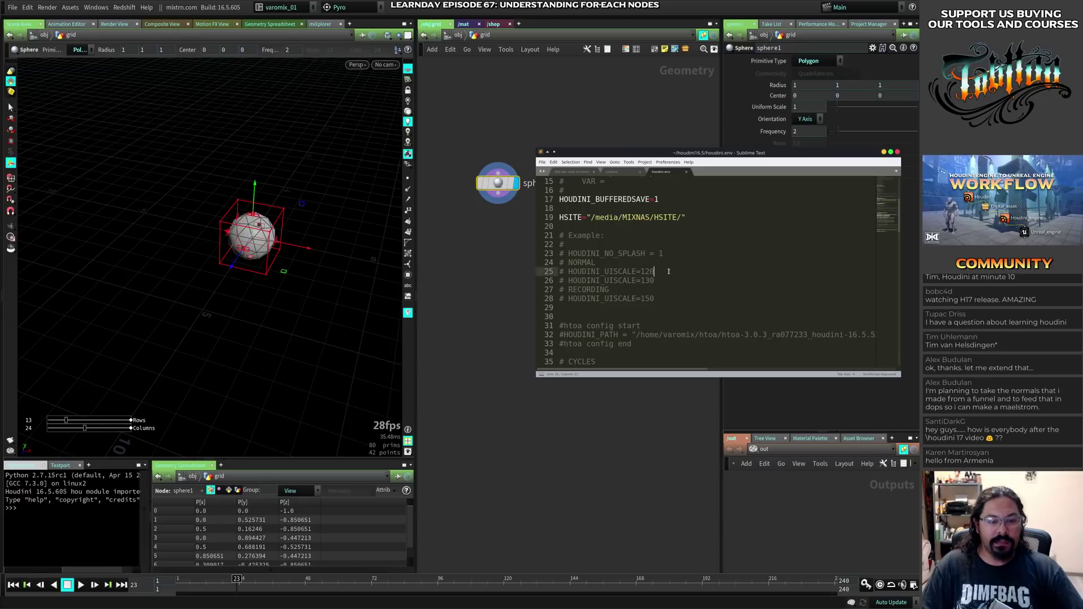
key(ctrl+slash)
key(ctrl+s)
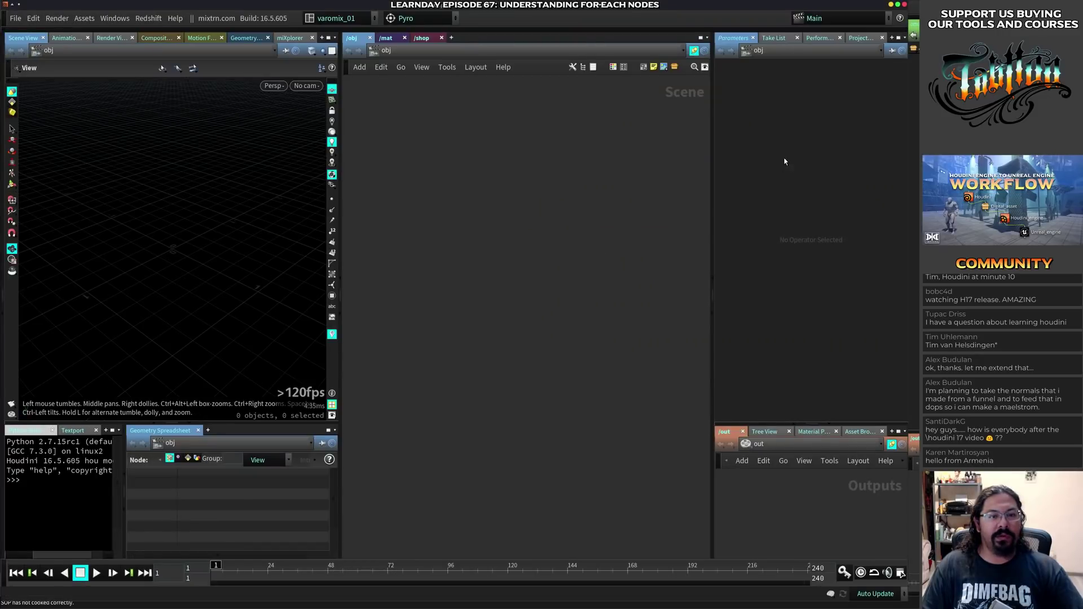
- Create a grid in the empty Houdini scene and set its Rows to 20
key(Tab)
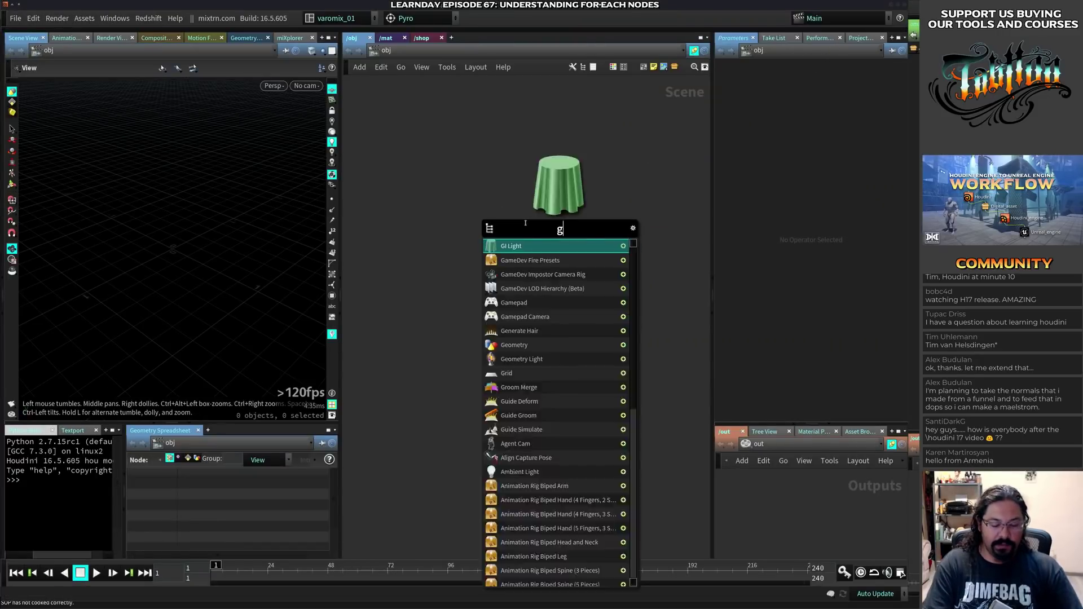
text(grid)
key(Return)
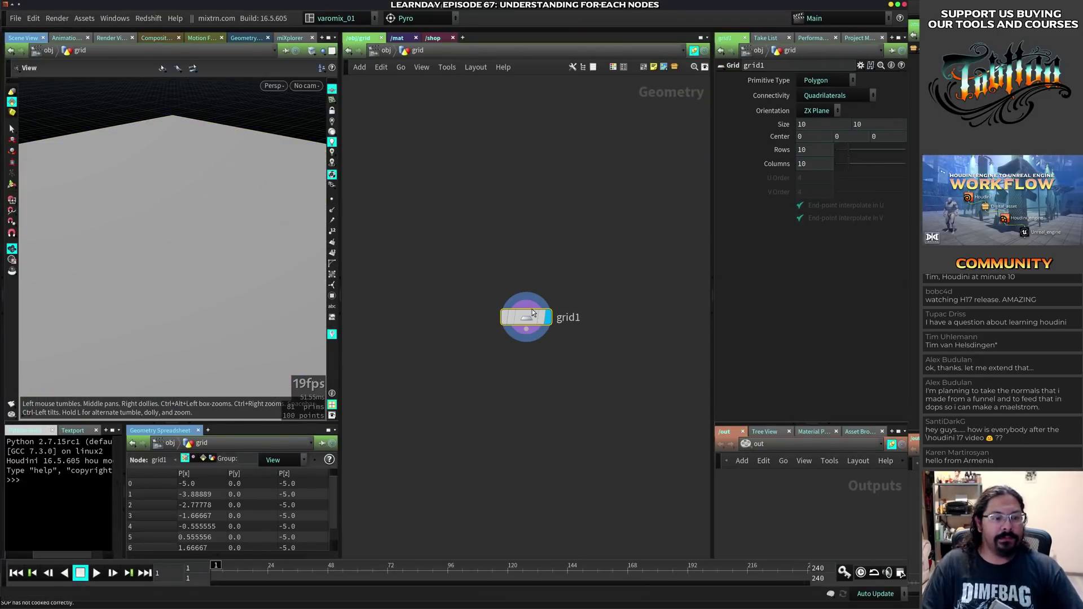
drag(532, 310, 519, 230)
drag(808, 150, 755, 155)
text(20)
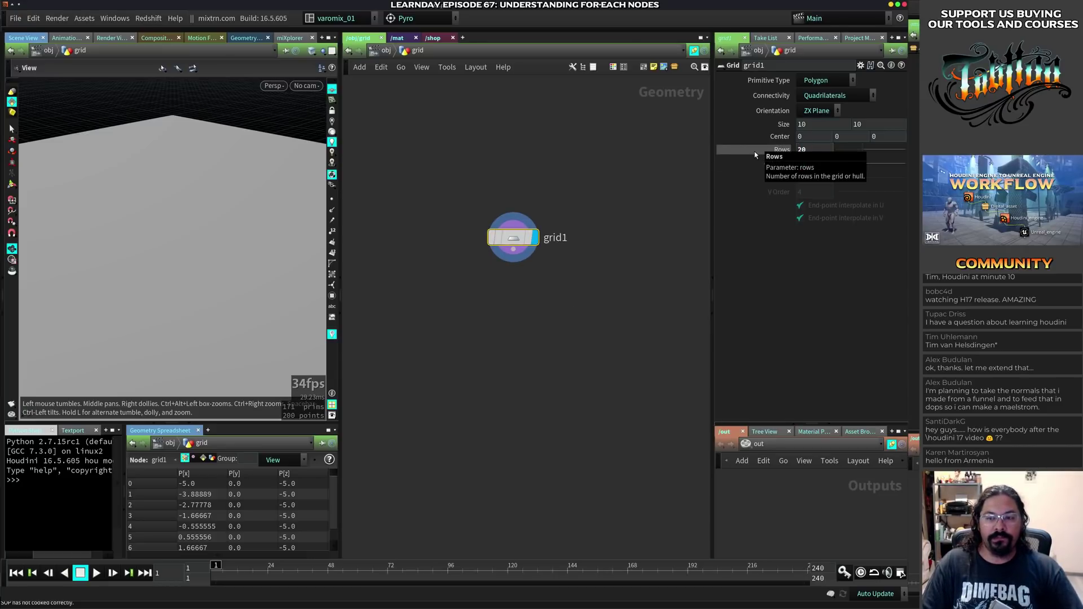
- Set the grid's Rows and Columns to 200 each
key(Tab)
key(shift+Tab)
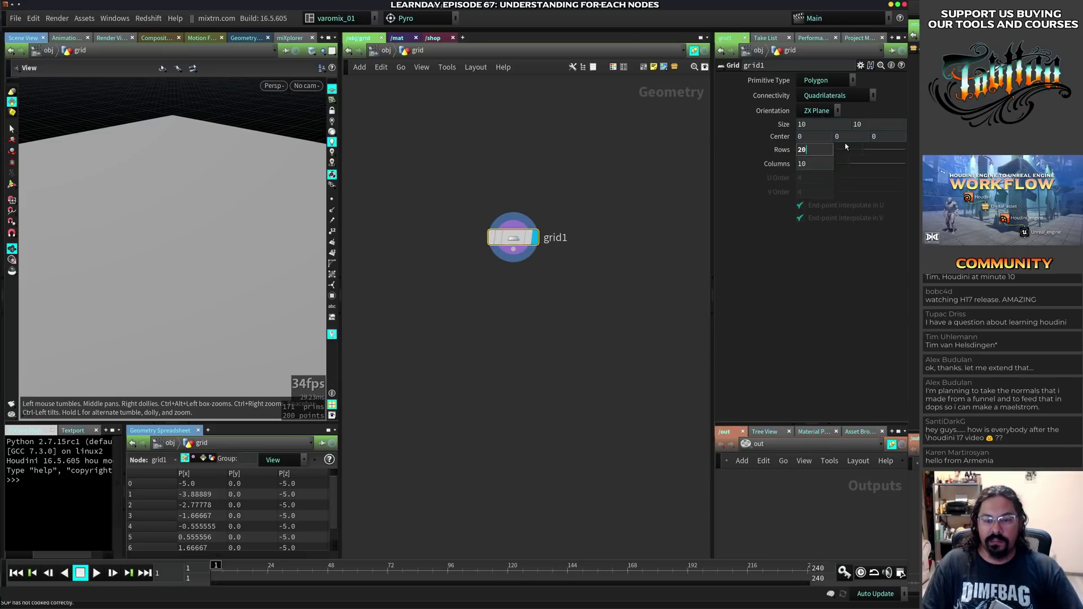
text(0)
key(Tab)
text(200)
key(Return)
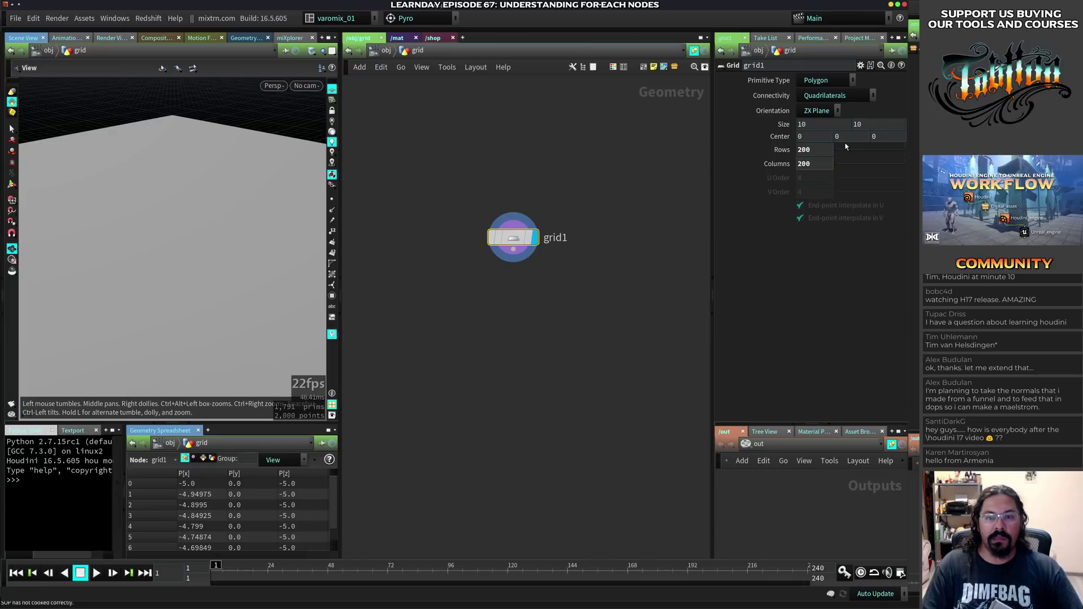
- Display the grid with its wireframe over the shading and widen the viewport pane
key(w)
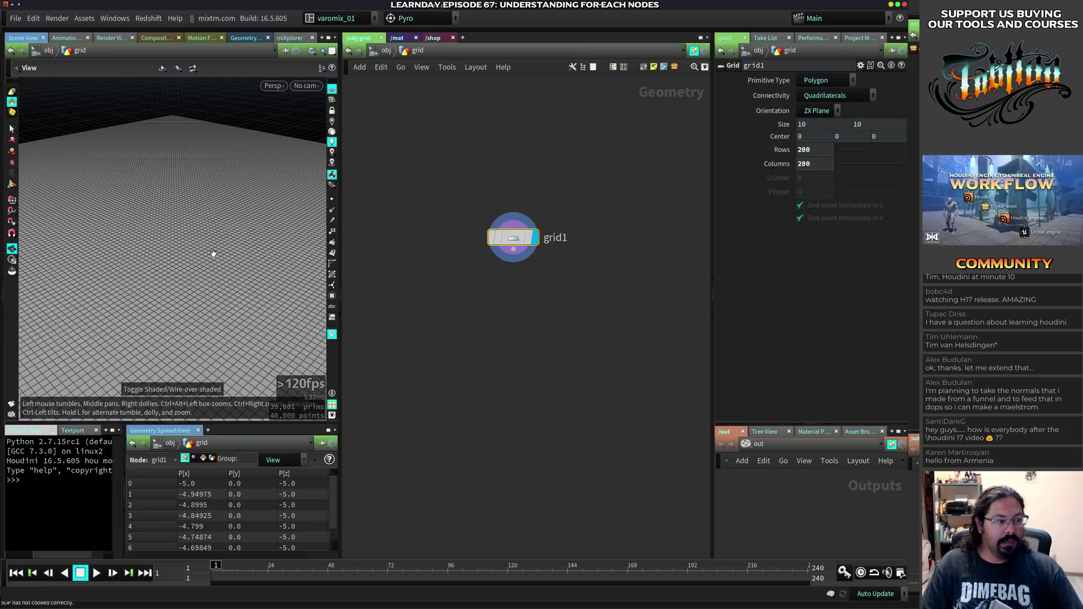
right_drag(212, 251, 143, 271)
drag(143, 271, 386, 275)
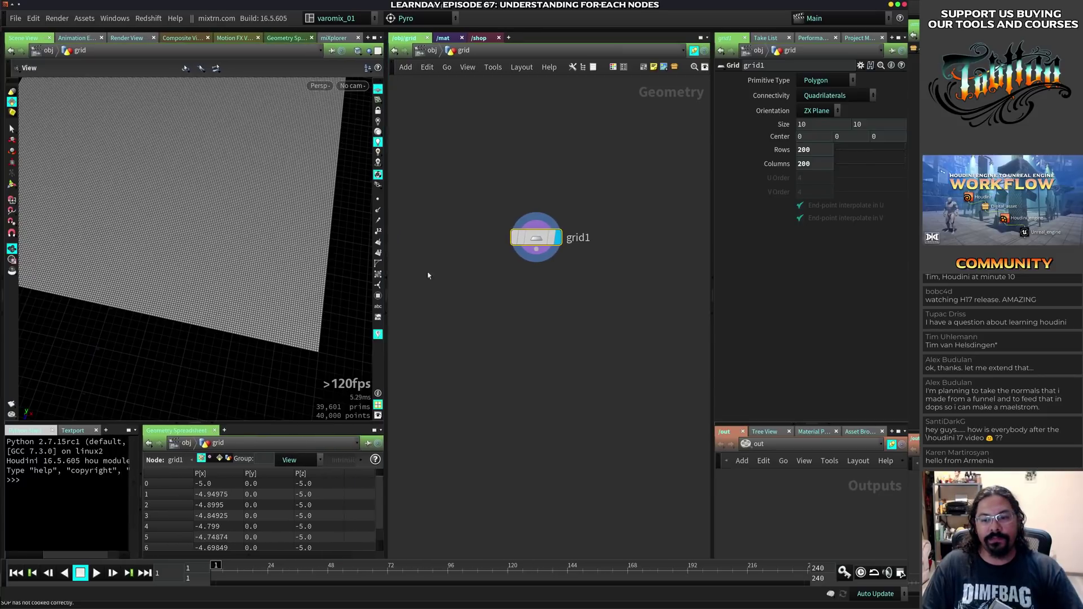
- Add a Sphere node beside the grid node in the network
key(Tab)
text(sphere)
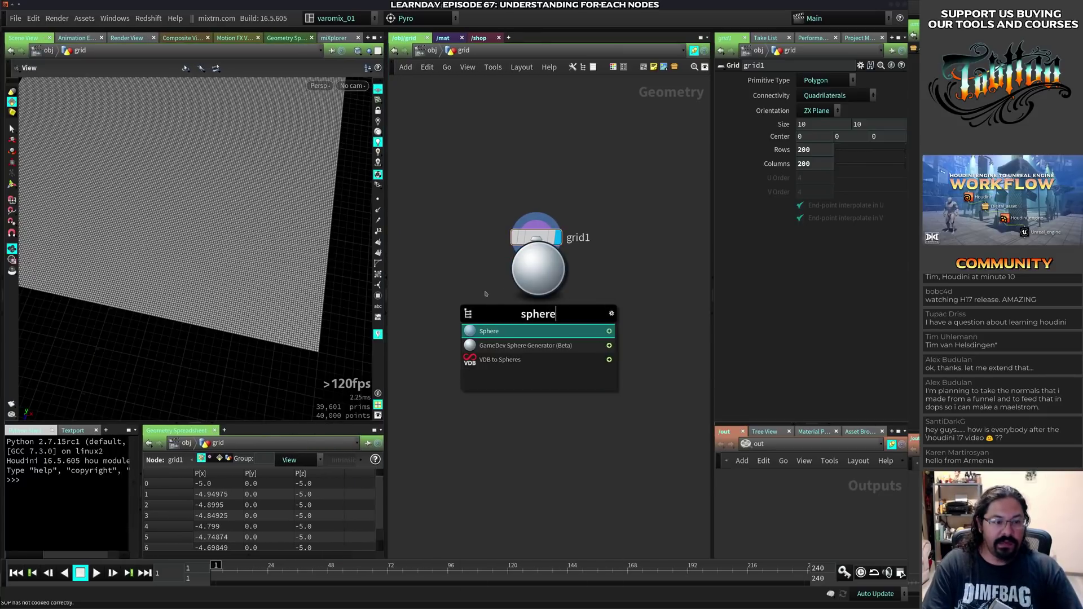
key(Return)
click(445, 244)
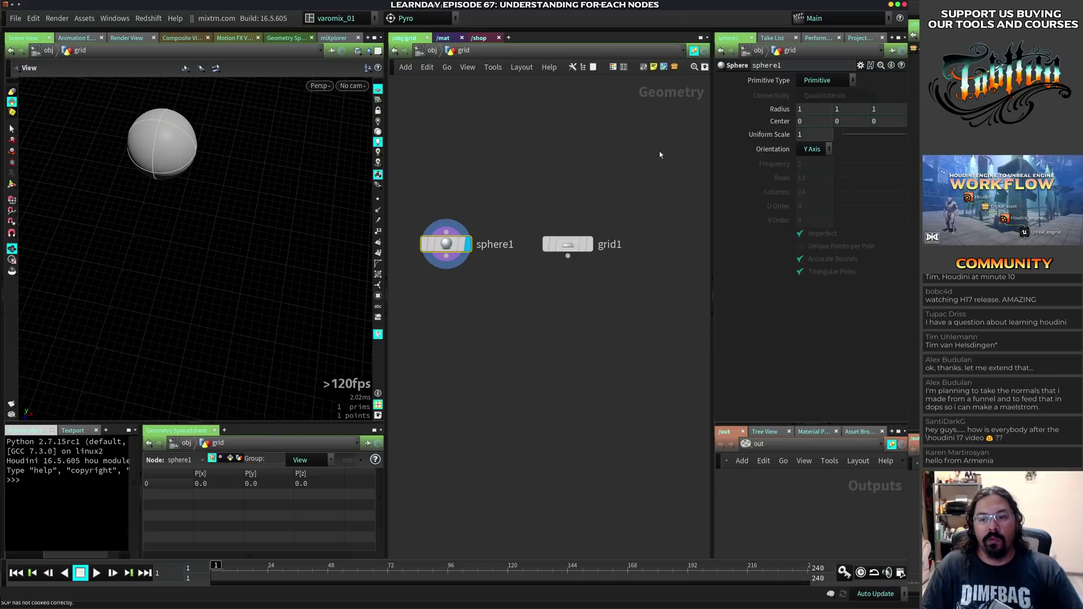
key(alt+Tab)
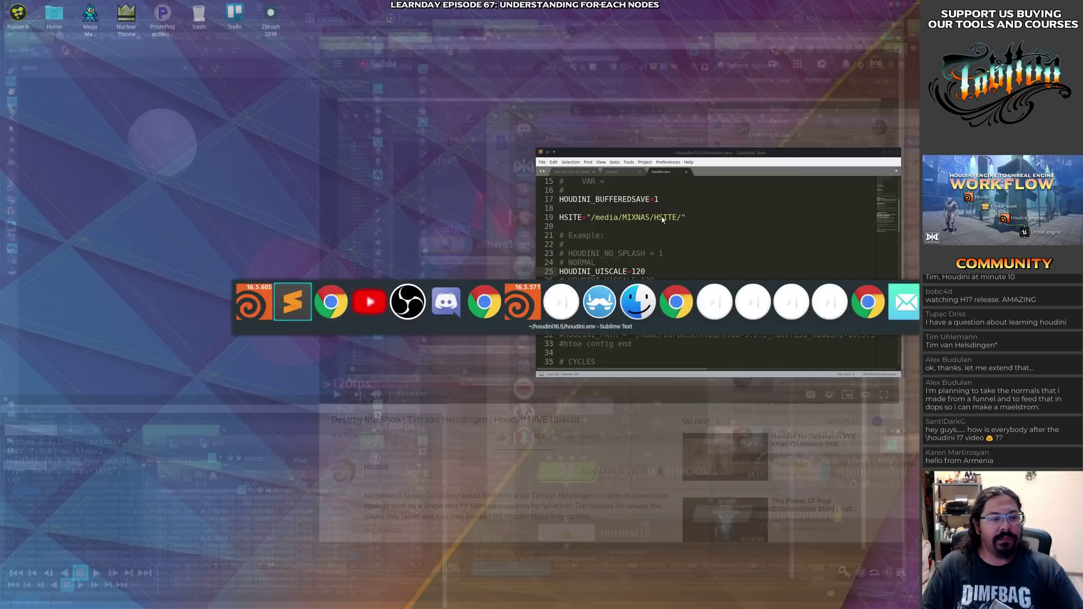
key(alt+Tab)
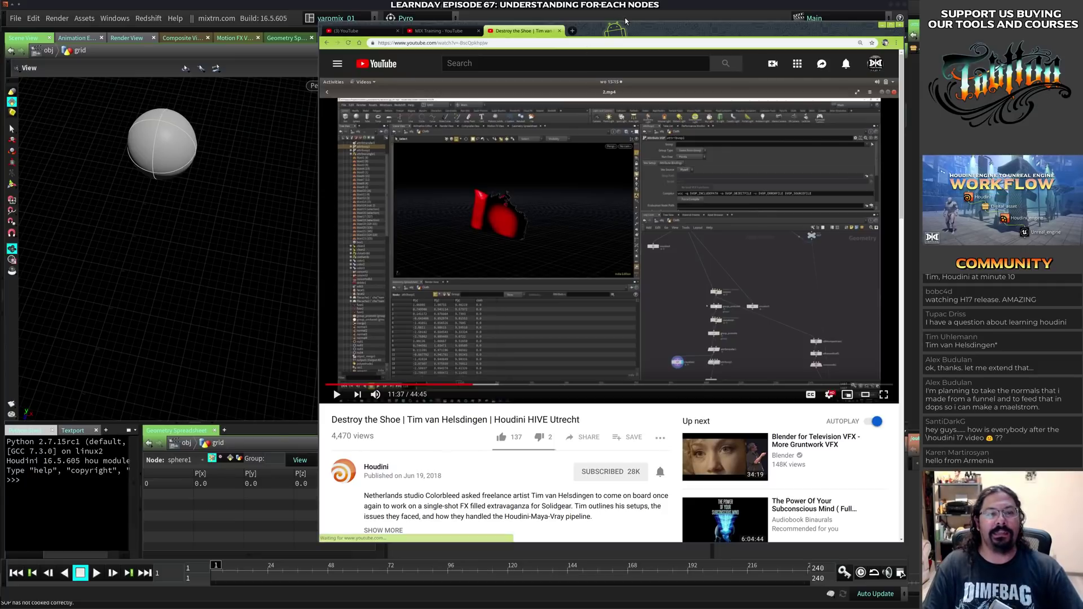
key(alt+Tab)
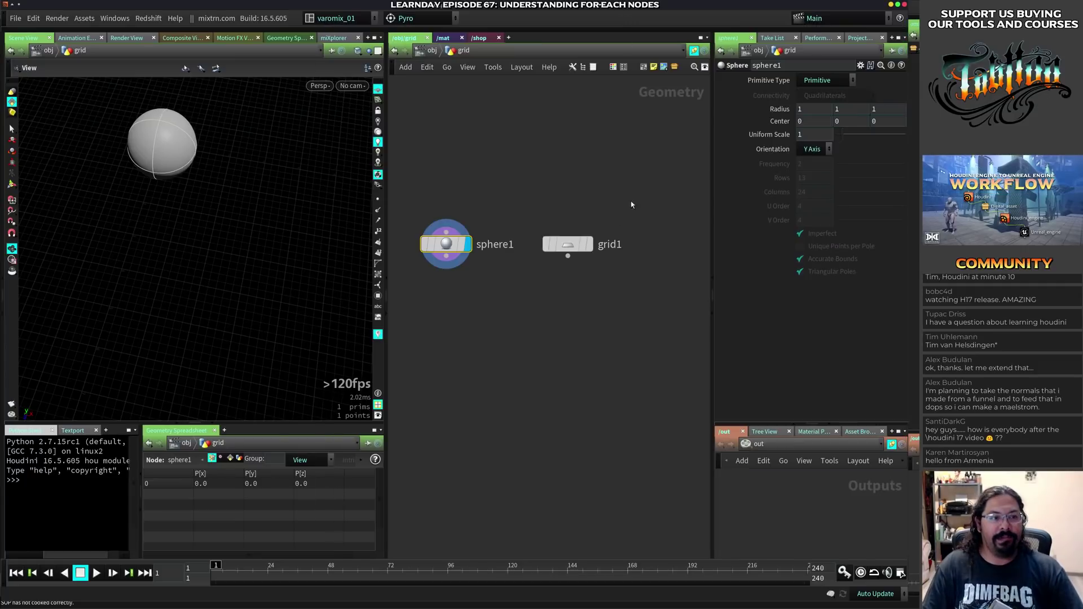
- Set the sphere's Primitive Type to Polygon
click(824, 80)
click(818, 105)
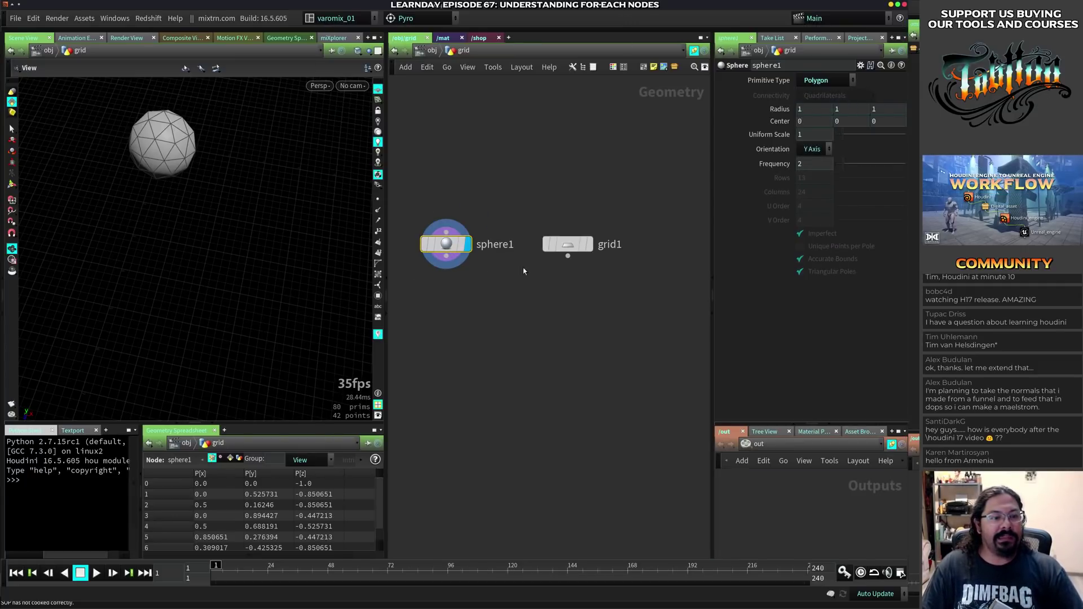
- Append a Color node to the grid node
click(588, 244)
key(Tab)
text(co)
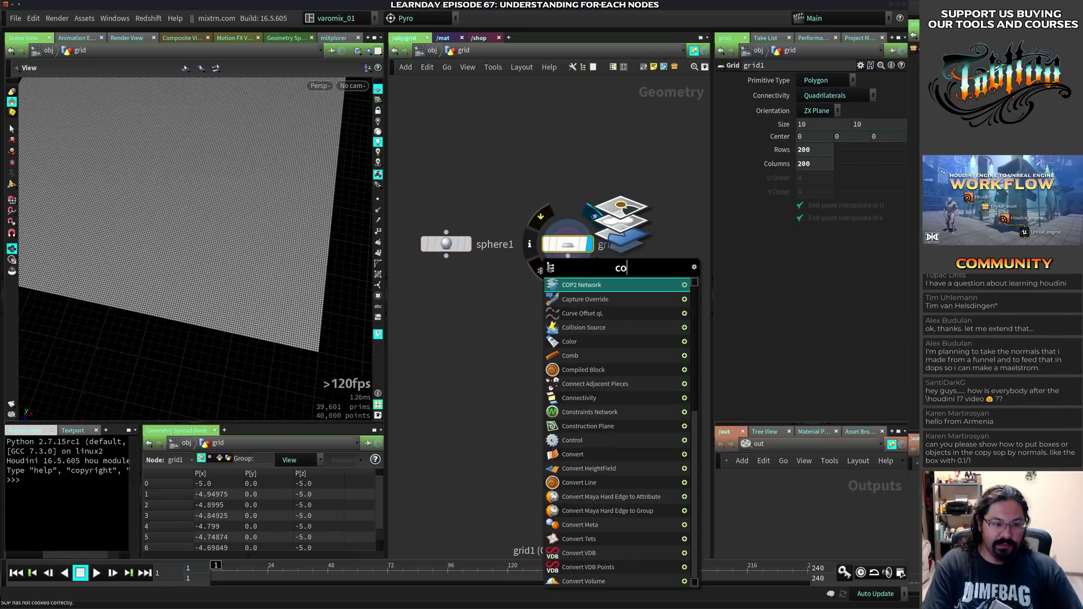
text(lor)
key(Return)
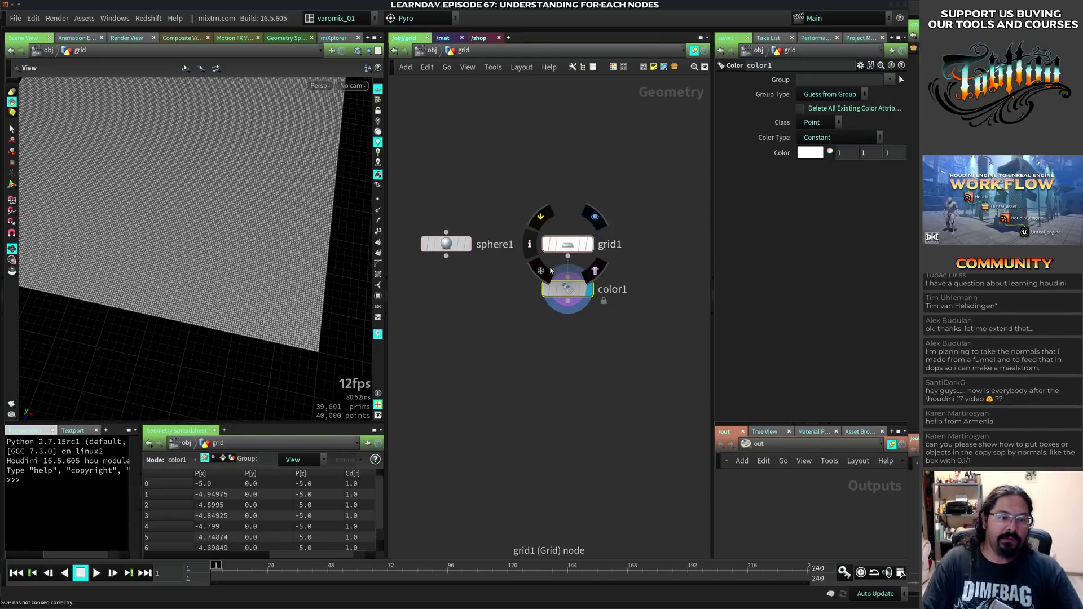
- Set the grid's Color node to black with the values 0, 0, 0
drag(845, 152, 822, 150)
text(0)
key(Tab)
text(0)
key(Tab)
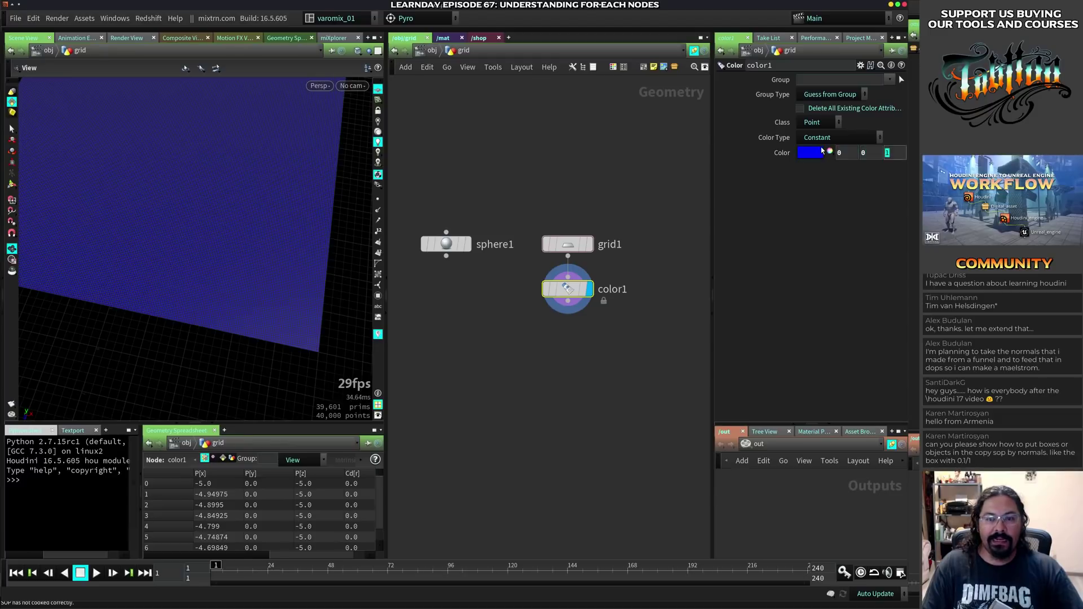
text(0)
key(Return)
- Append a Color node to the sphere and set its color to red with the values 1, 0, 0
click(451, 243)
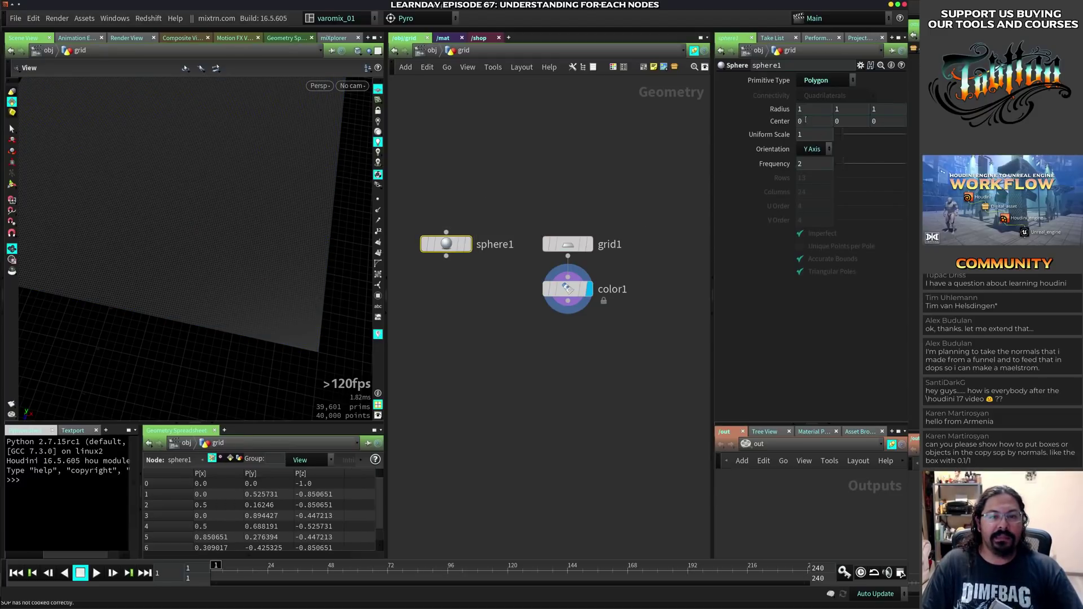
click(439, 256)
text(cl)
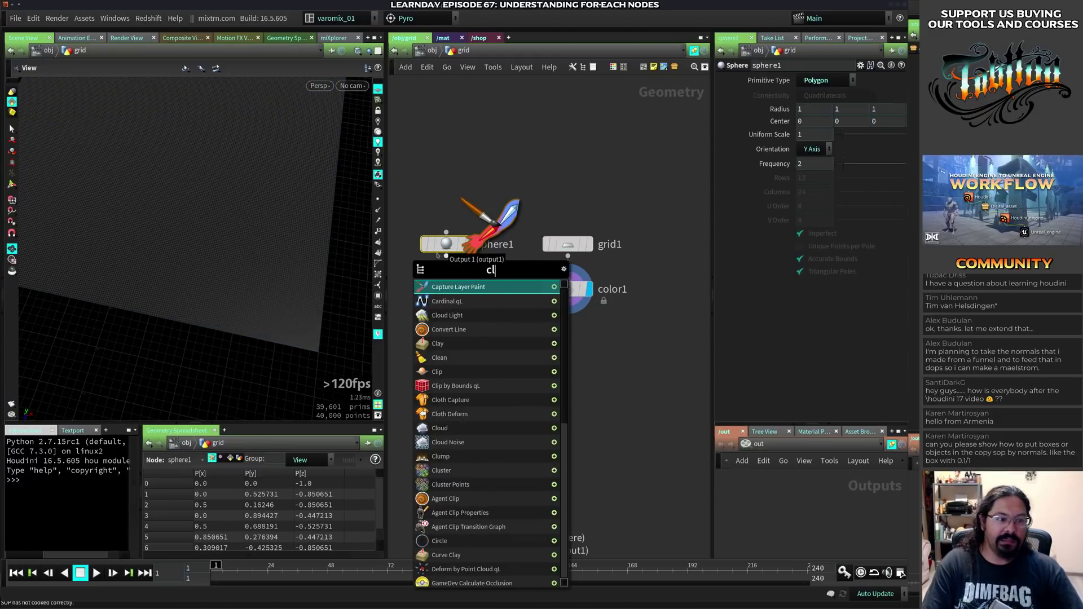
text(or)
key(Return)
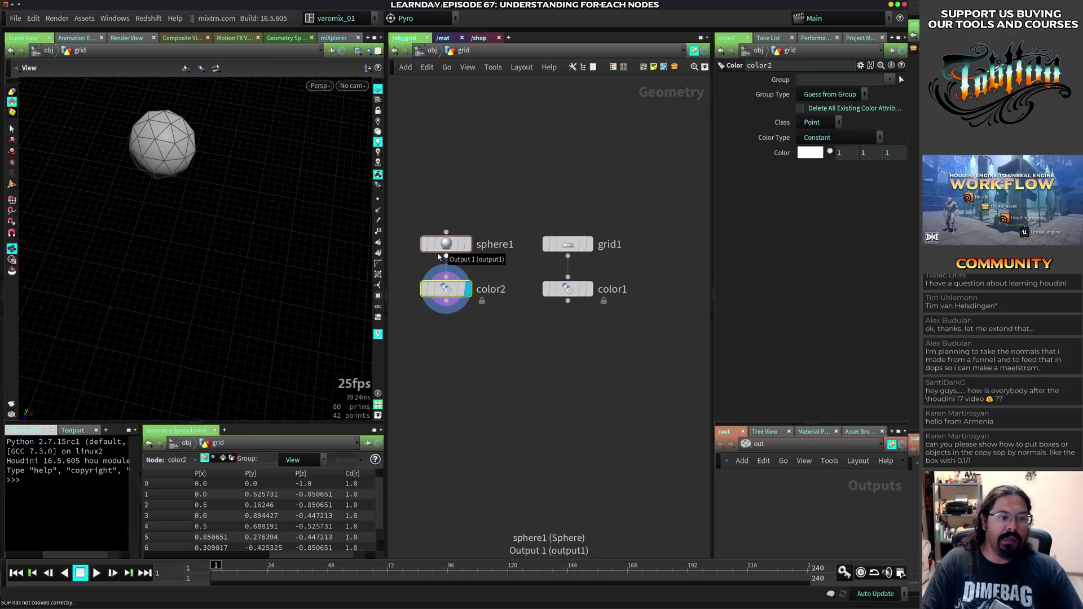
text(0)
key(Tab)
text(0)
key(Return)
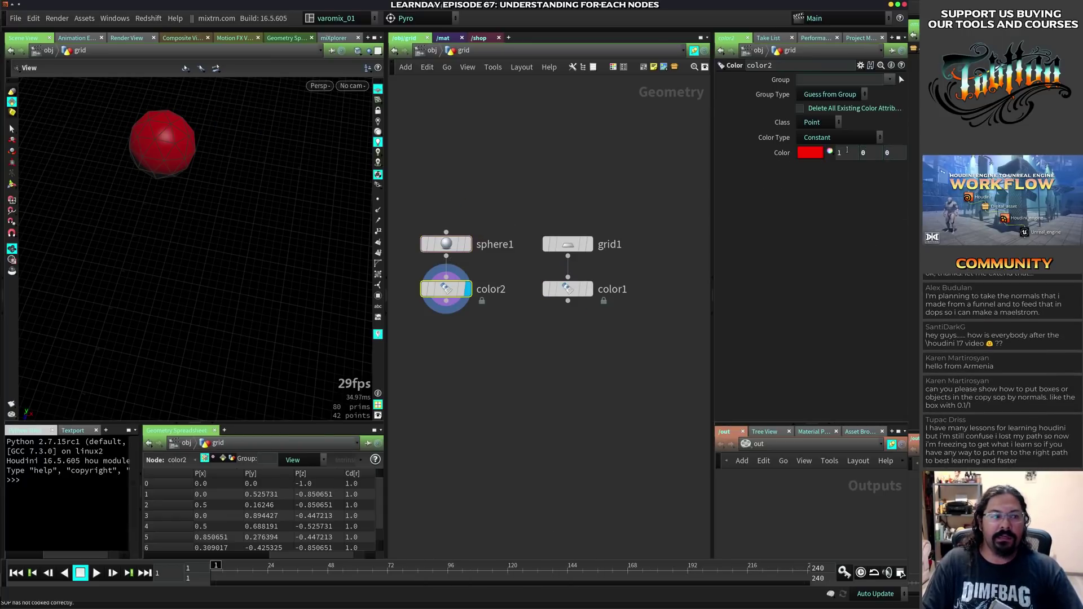
mouse_move(554, 310)
click(446, 245)
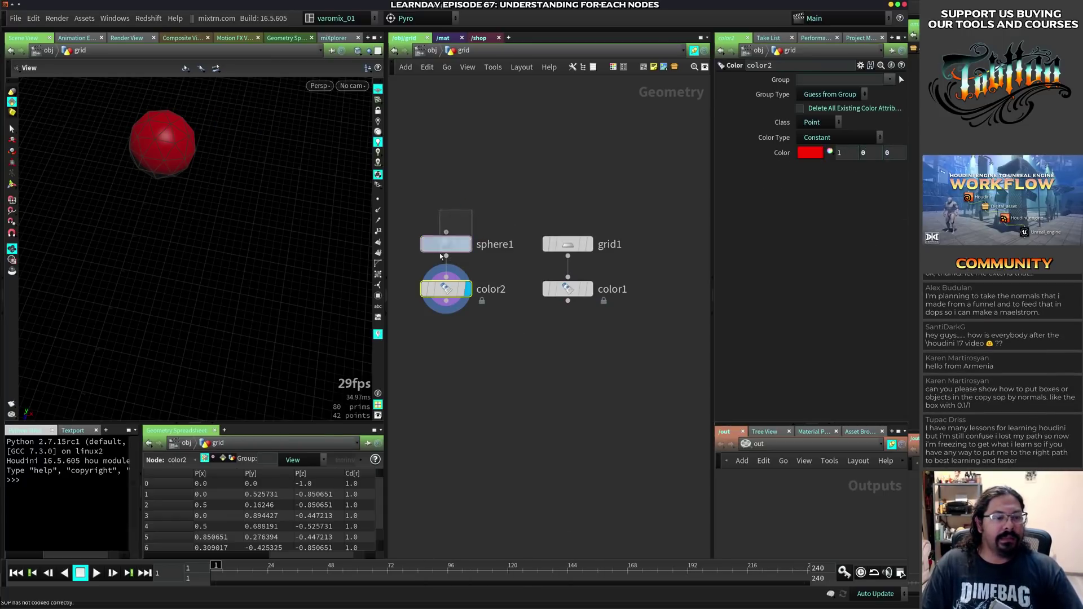
click(448, 262)
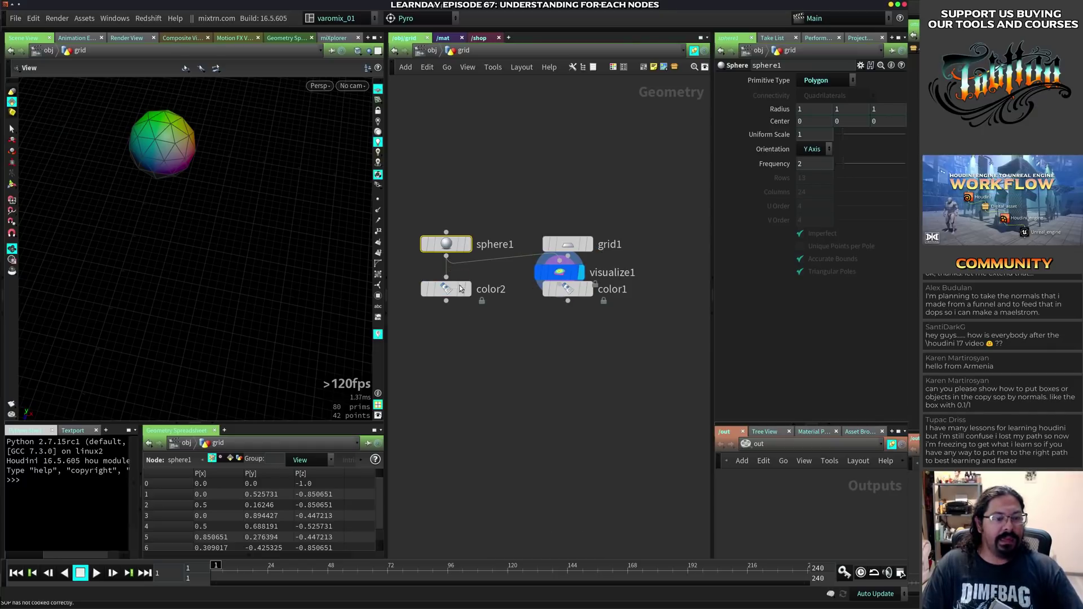
click(550, 272)
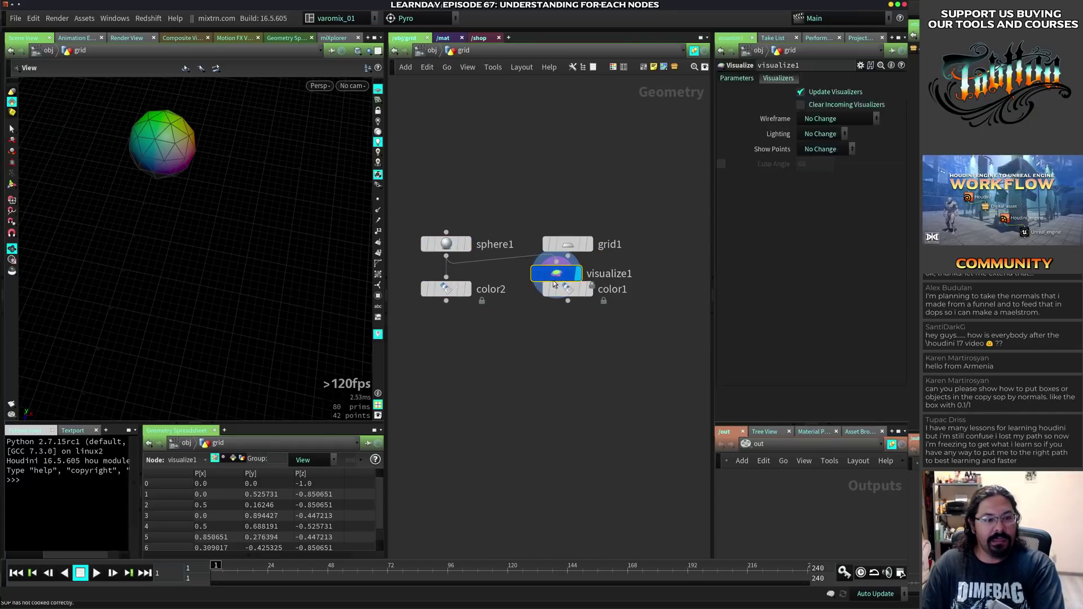
key(Delete)
- Insert a Transform node between the sphere and its Color node, and template the grid's Color node so both shapes display together
click(446, 244)
right_click(447, 256)
text(xf)
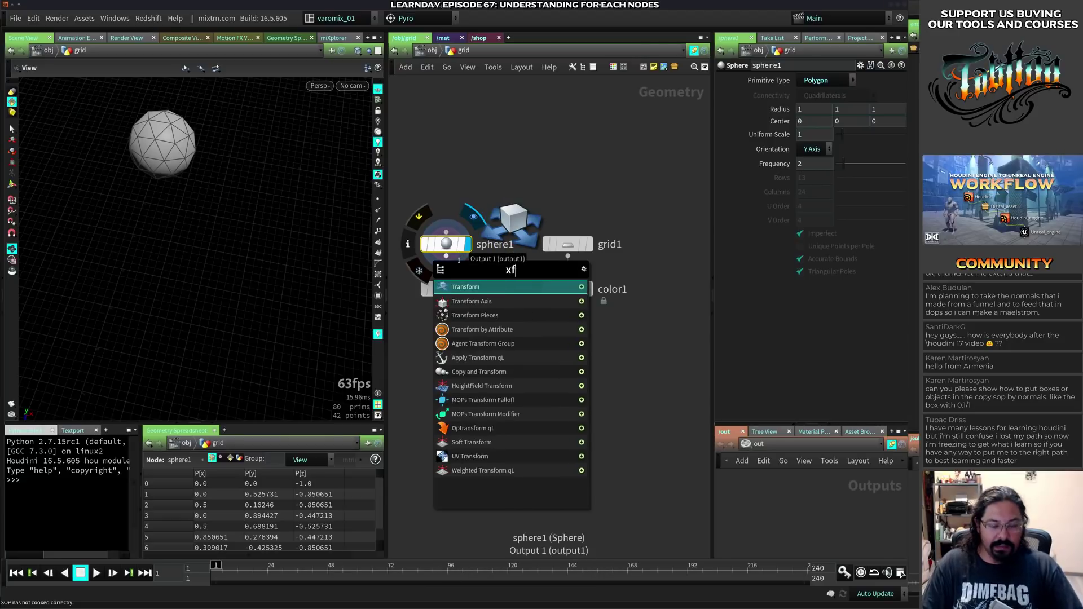
key(Return)
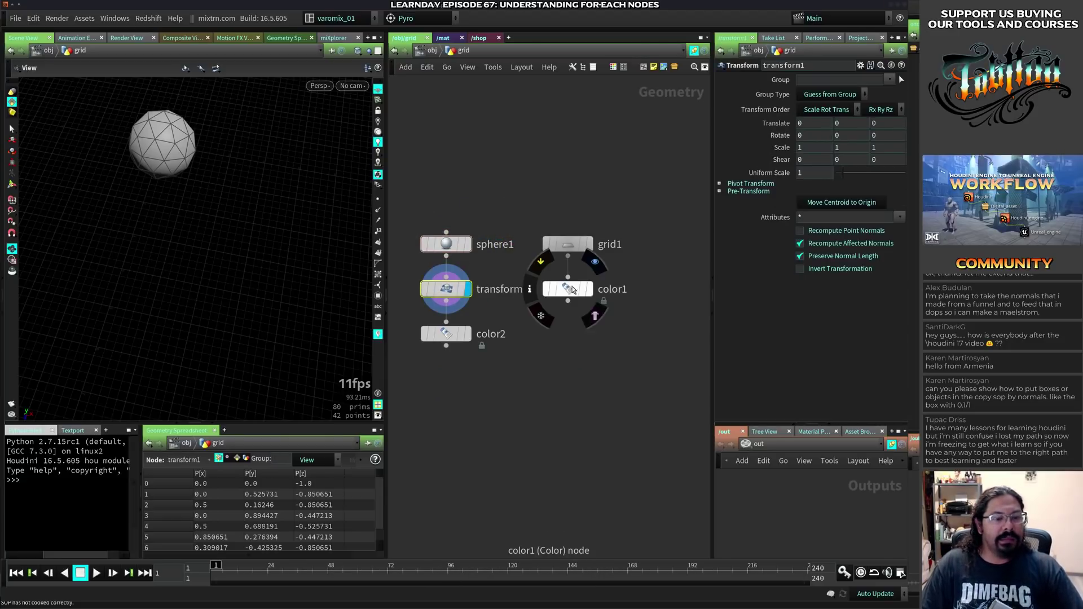
click(585, 289)
click(466, 287)
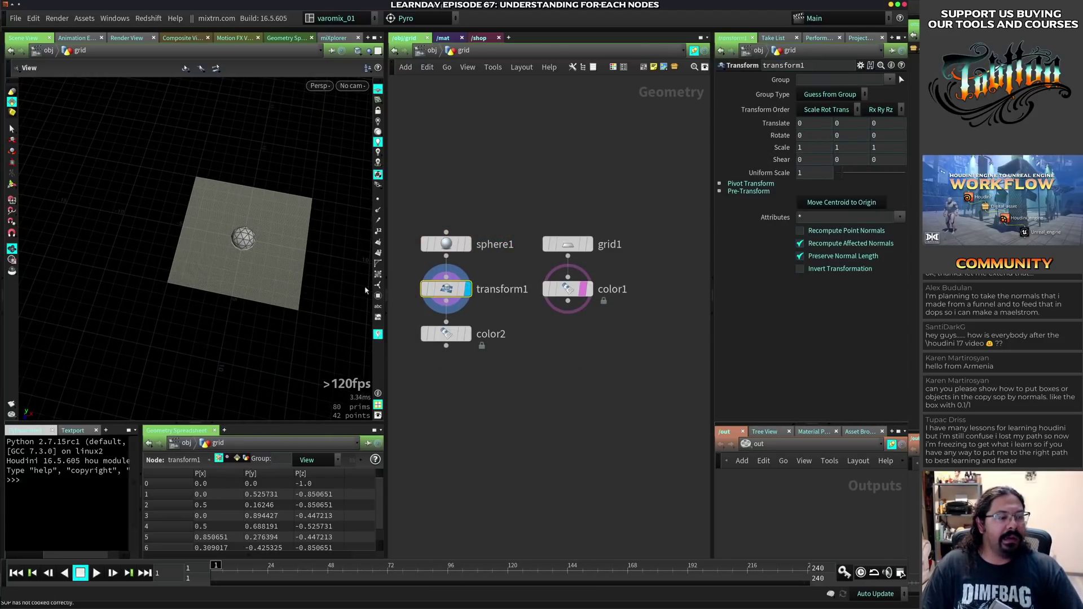
- Move the sphere off the grid's edge to about -6.05, 0, 3.63 and keyframe the Transform's Translate at frame 1
click(12, 184)
drag(279, 246, 156, 290)
alt+click(779, 123)
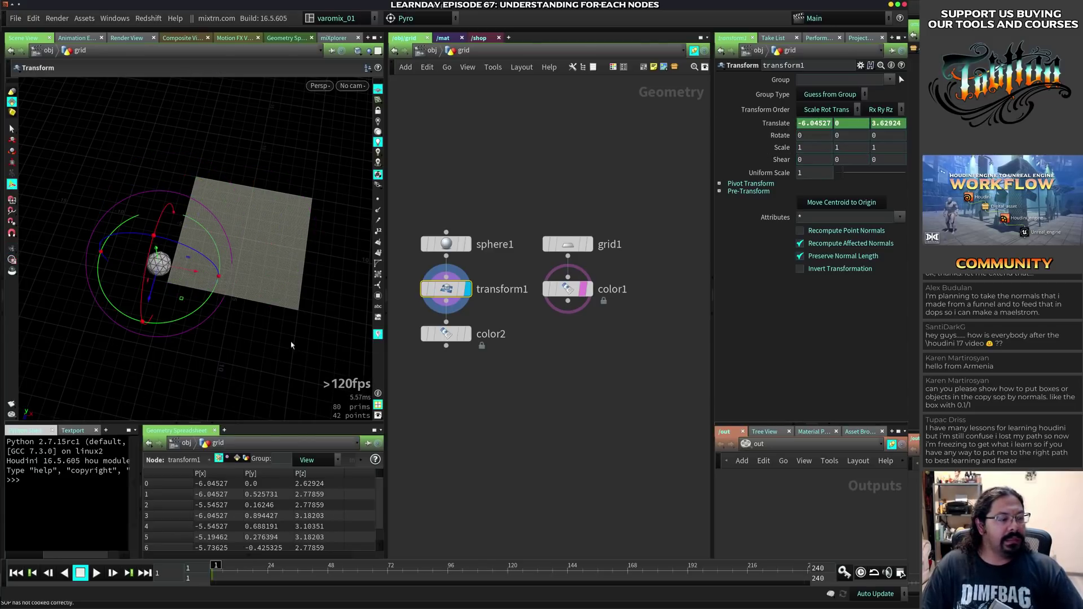
- At frame 24, move the sphere near the grid's centre, about -0.07, 0, 0.74, and keyframe Translate
click(271, 573)
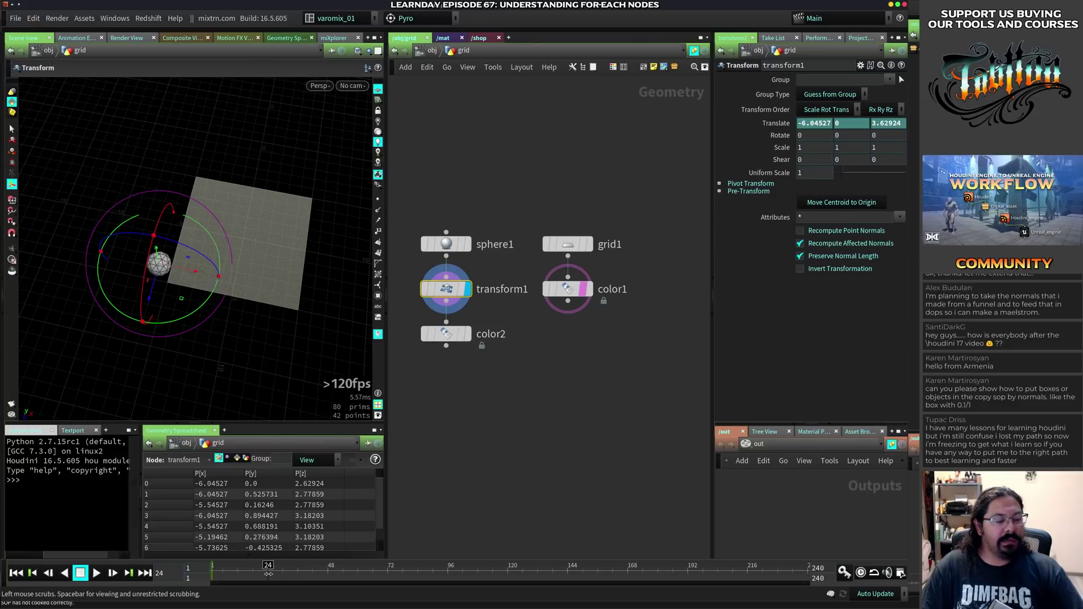
drag(246, 281, 272, 277)
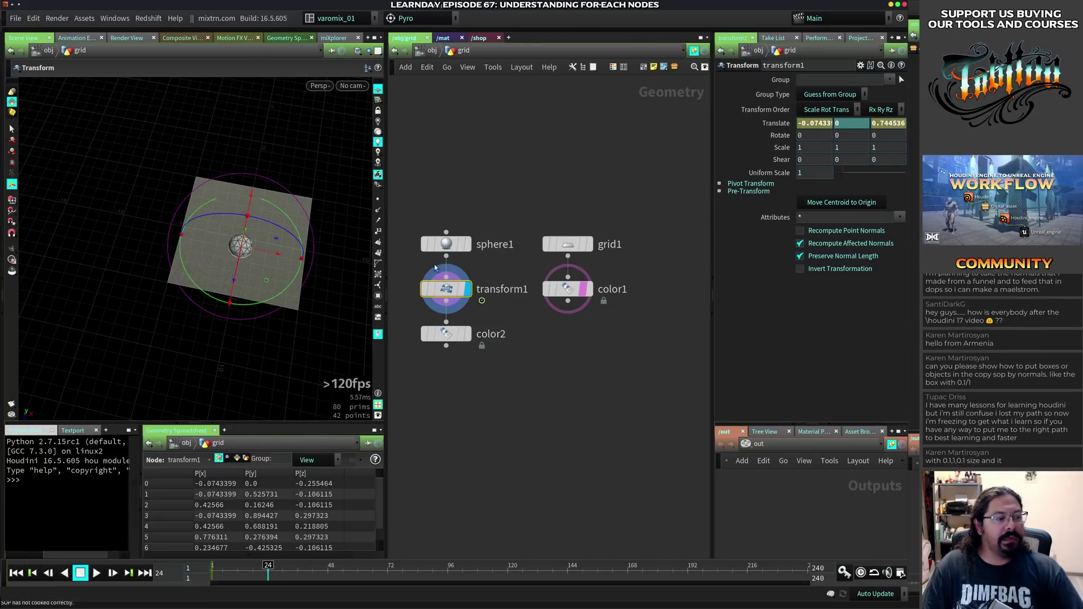
alt+click(776, 122)
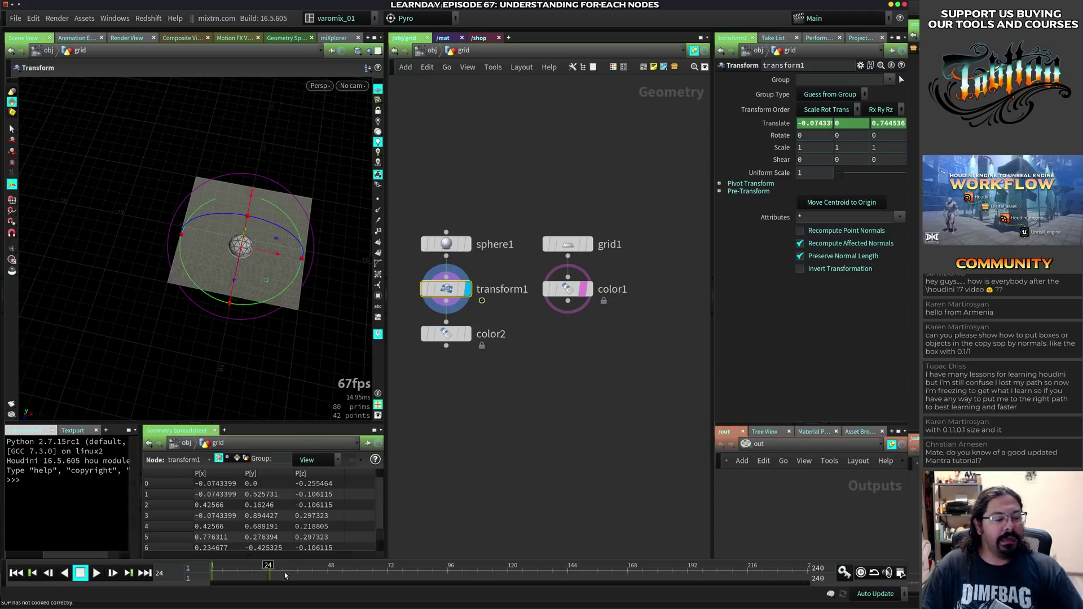
- At frame 49, move the sphere to the grid's far corner, about 5.11, 0, 2.89, keyframe Translate and scrub through the motion
drag(316, 575, 331, 574)
drag(276, 267, 369, 309)
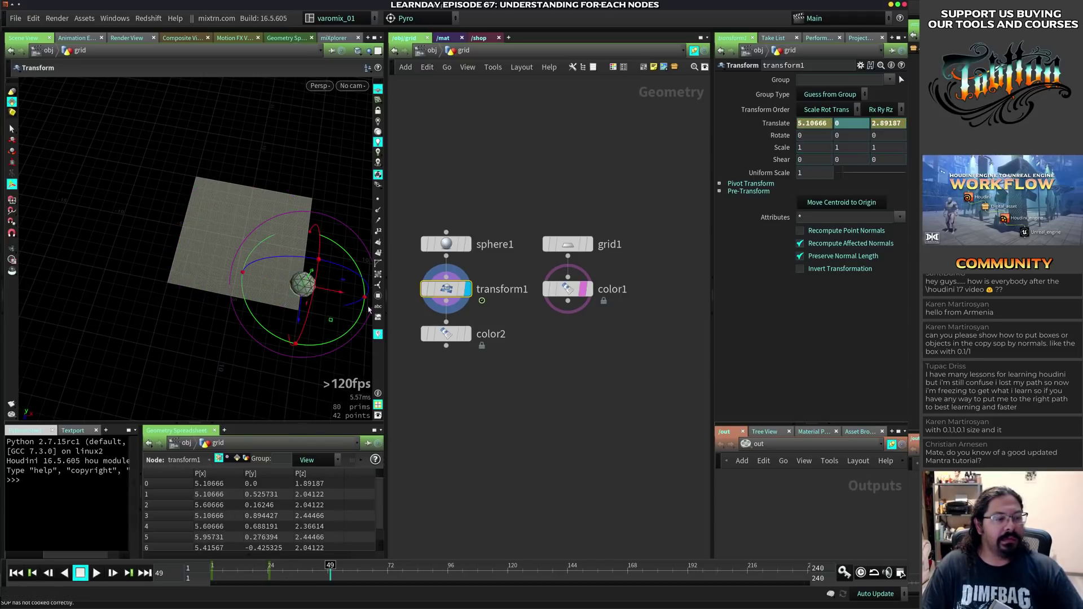
alt+click(784, 121)
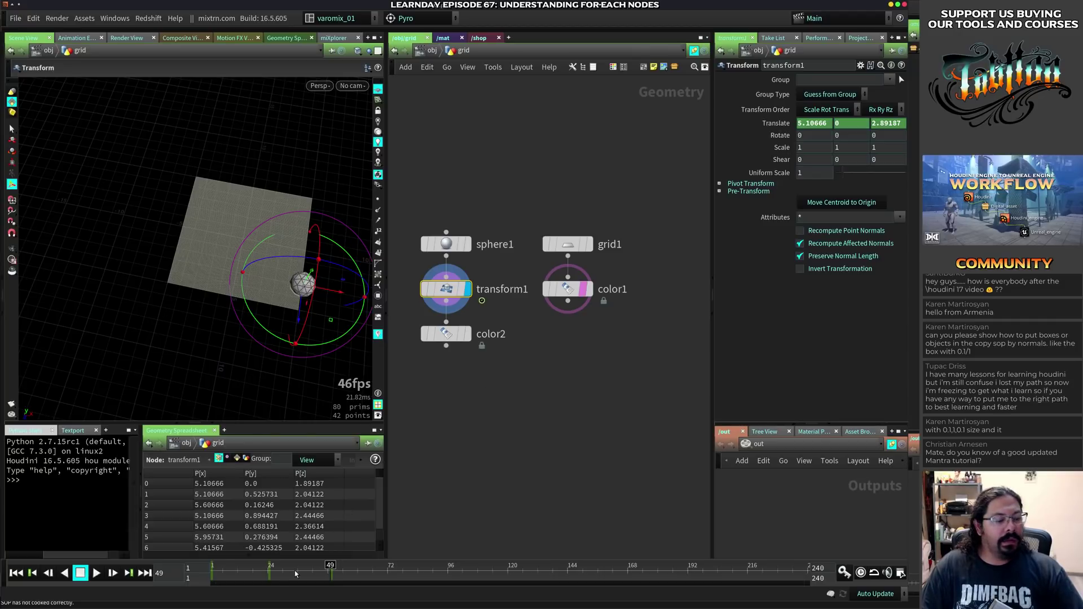
drag(295, 574, 333, 566)
- Add an Attribute Transfer node, connecting the grid's Color node to its first input and the sphere's Color node to its second
middle_drag(530, 383, 539, 314)
key(Tab)
text(at)
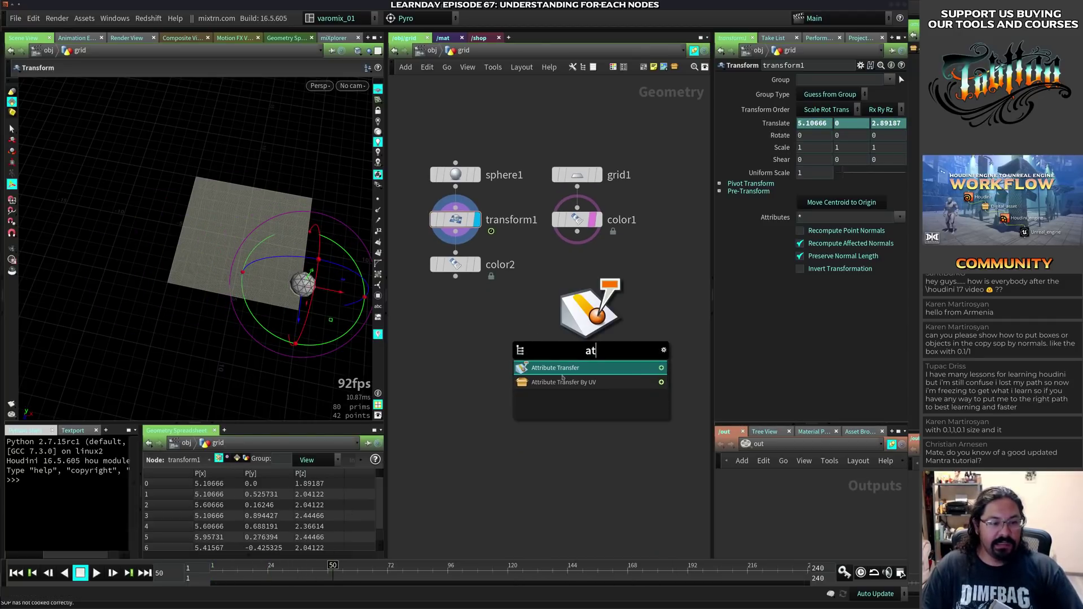
click(544, 367)
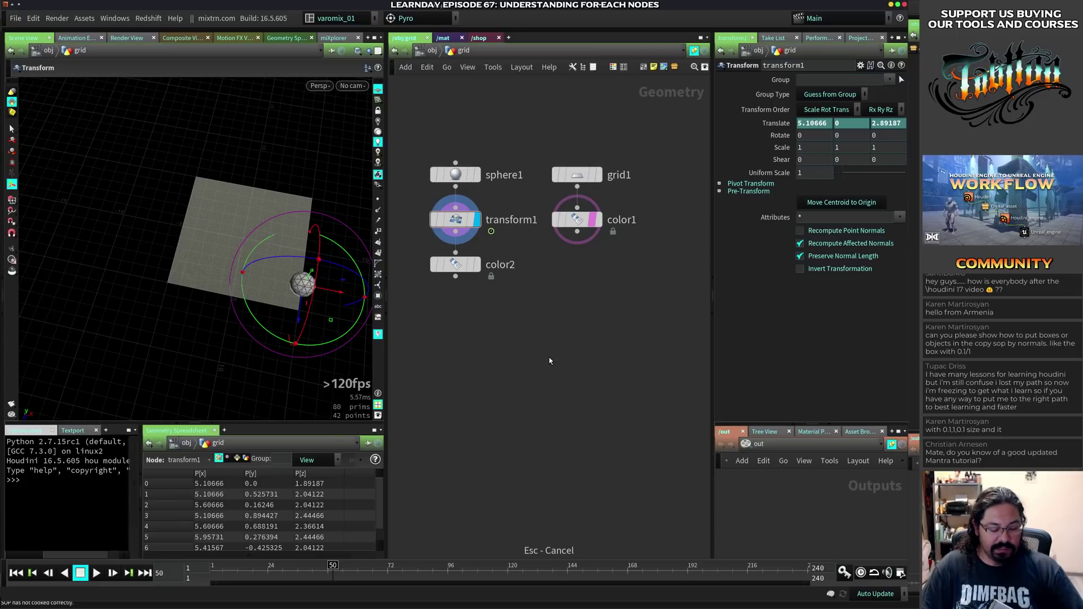
key(Escape)
key(Tab)
text(at)
key(Return)
click(552, 352)
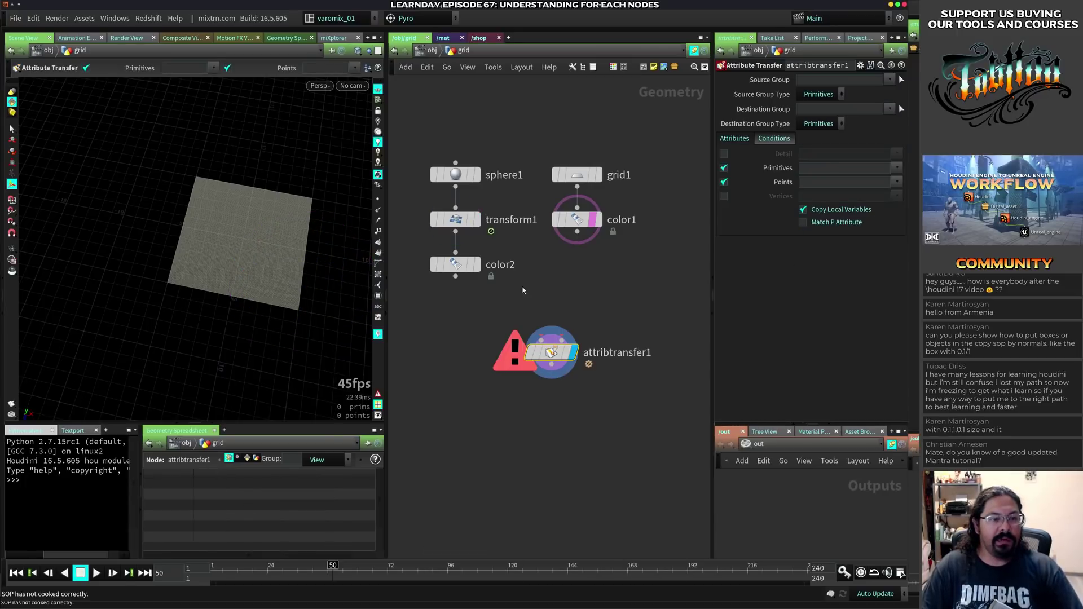
drag(577, 232, 541, 341)
drag(455, 276, 561, 340)
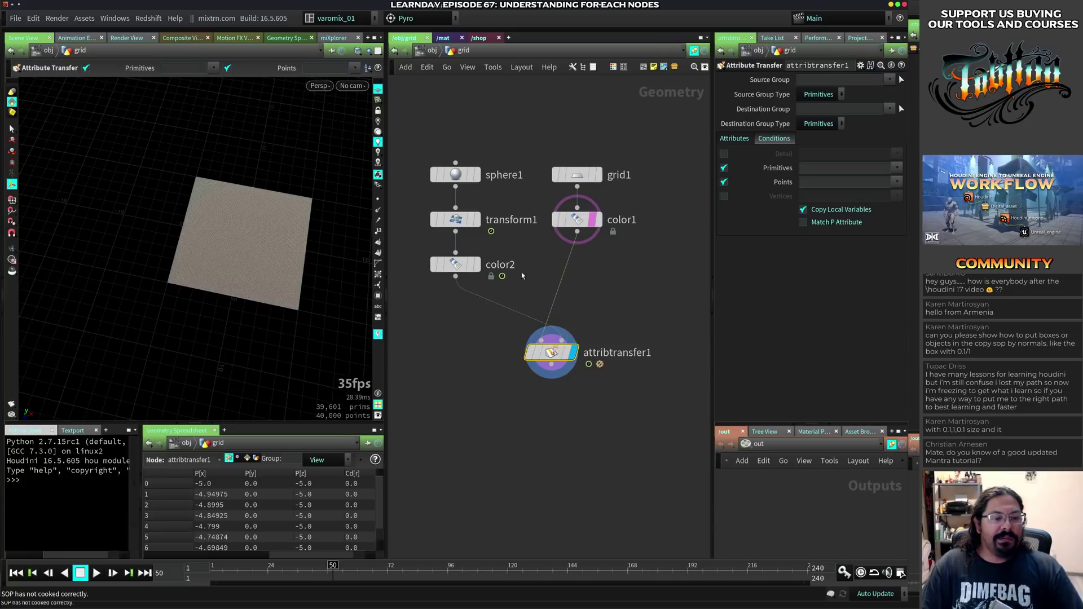
- Rearrange the network so the sphere branch sits to the right of the grid branch above the Attribute Transfer node
drag(501, 123, 445, 277)
drag(454, 265, 693, 261)
middle_drag(506, 279, 460, 260)
drag(454, 111, 522, 210)
drag(522, 208, 453, 230)
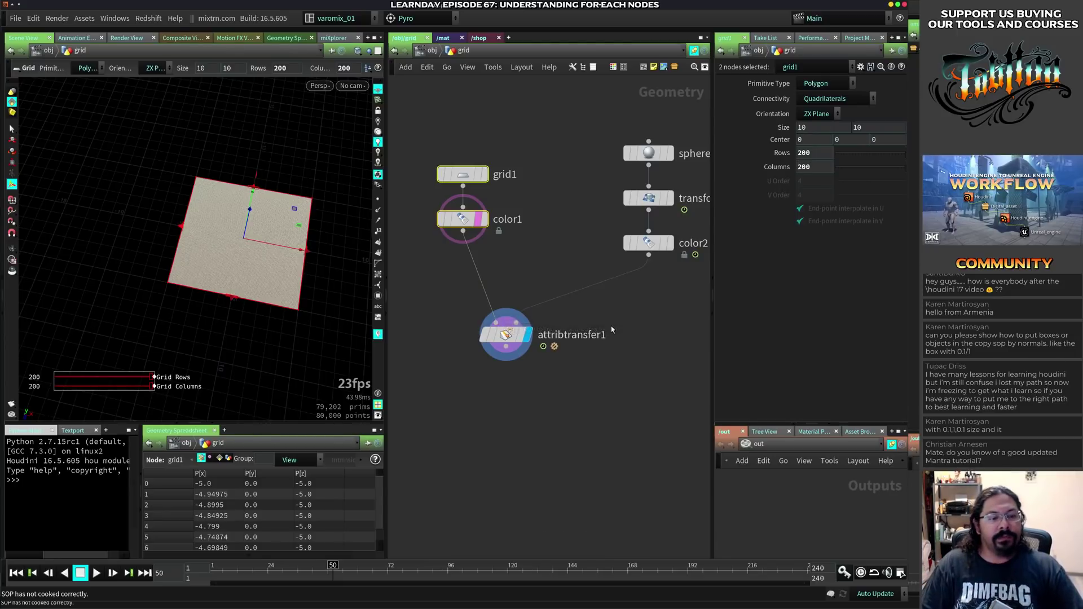
- Turn off the template display of the grid's Color node and scrub the timeline to frame 26
click(510, 338)
click(476, 222)
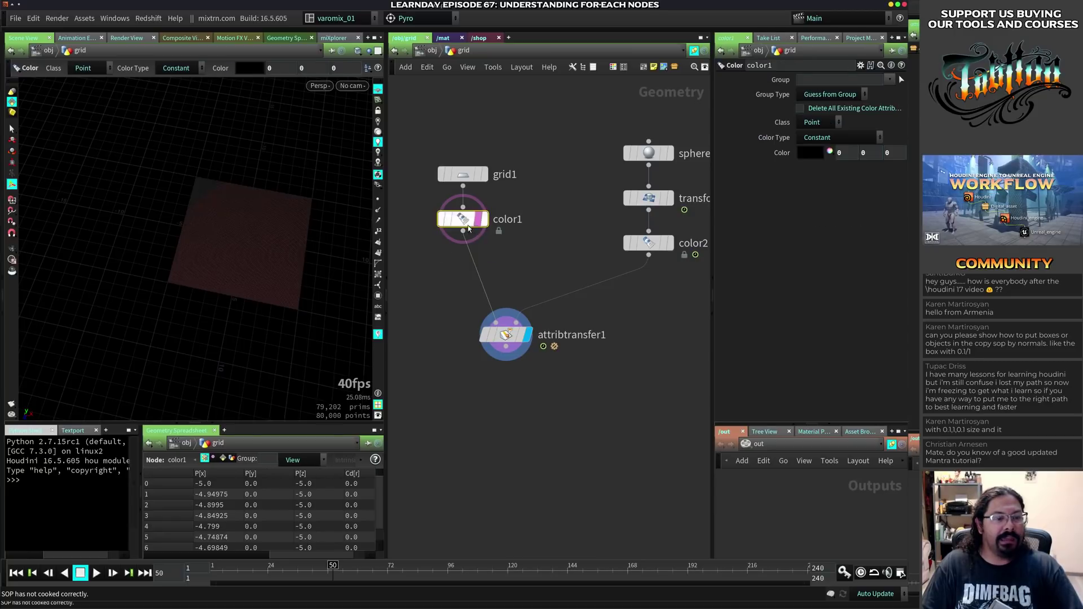
scroll(318, 254, up, 3)
drag(318, 254, 254, 293)
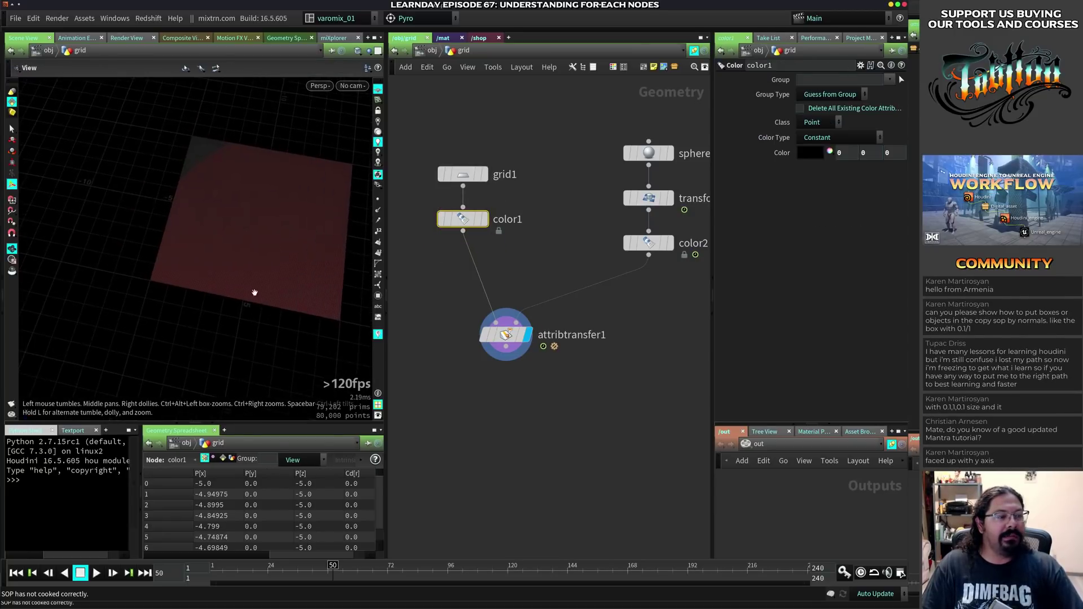
right_drag(254, 293, 239, 324)
drag(239, 324, 247, 299)
drag(323, 576, 270, 541)
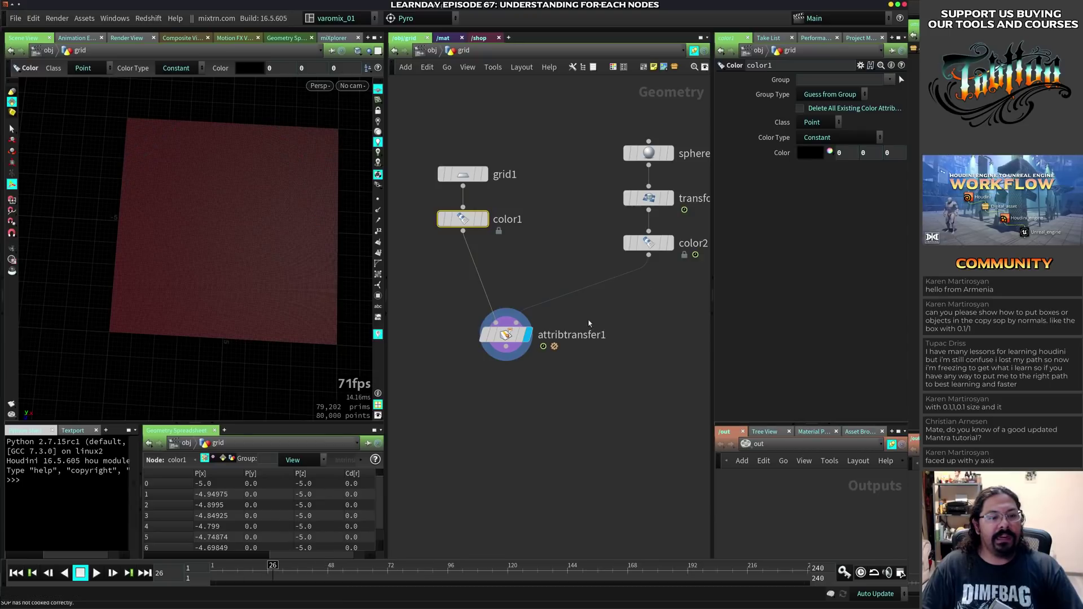
- Set the Attribute Transfer's Distance Threshold to 0.95 and Blend Width to 0.52, and check the color transfer at frame 19
drag(506, 334, 525, 354)
click(775, 138)
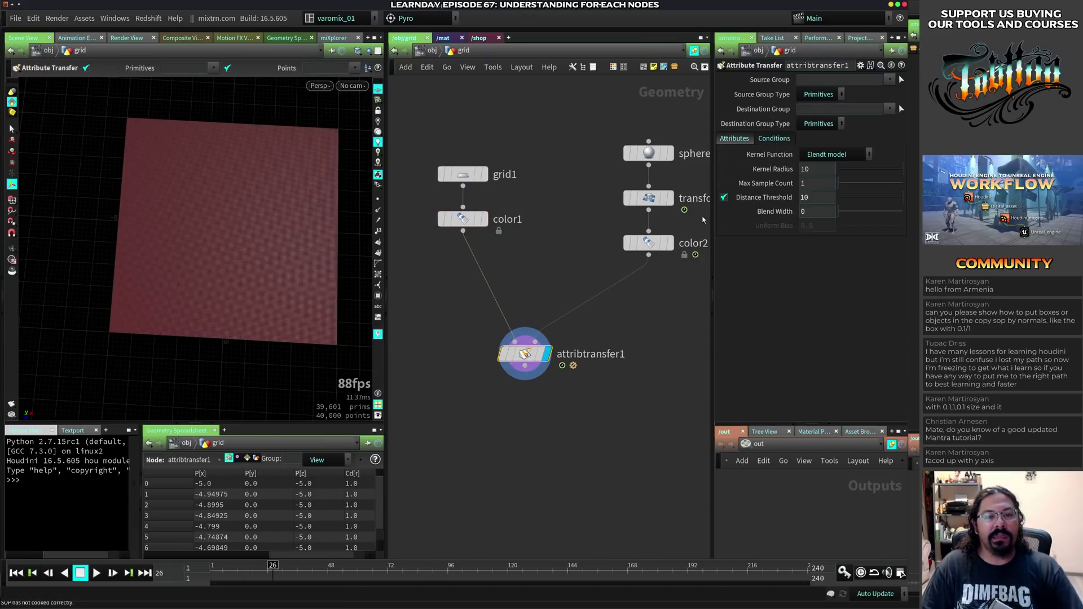
drag(846, 198, 843, 201)
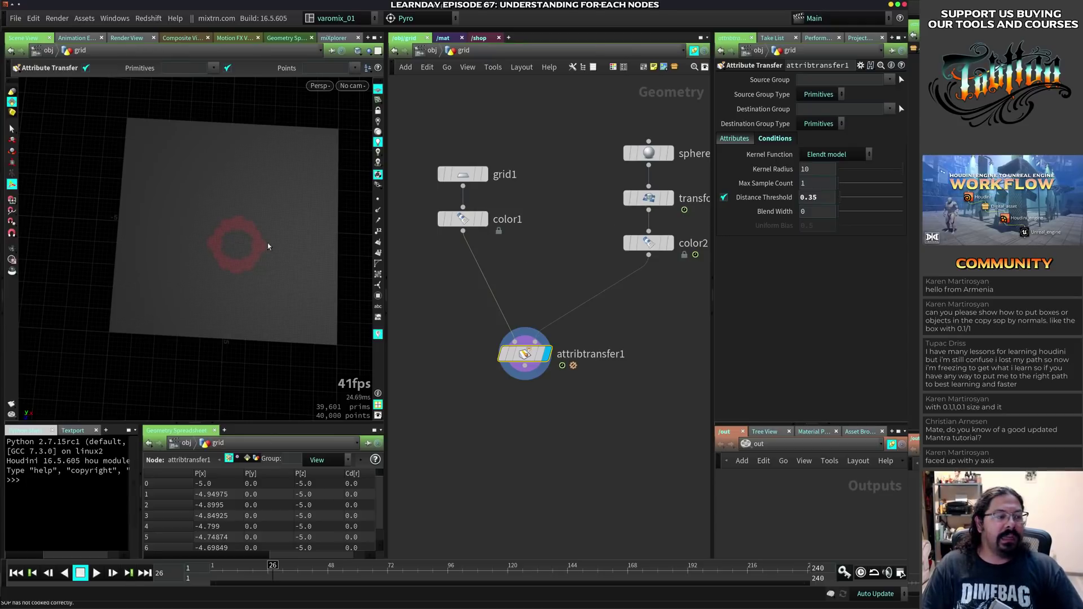
drag(839, 213, 848, 202)
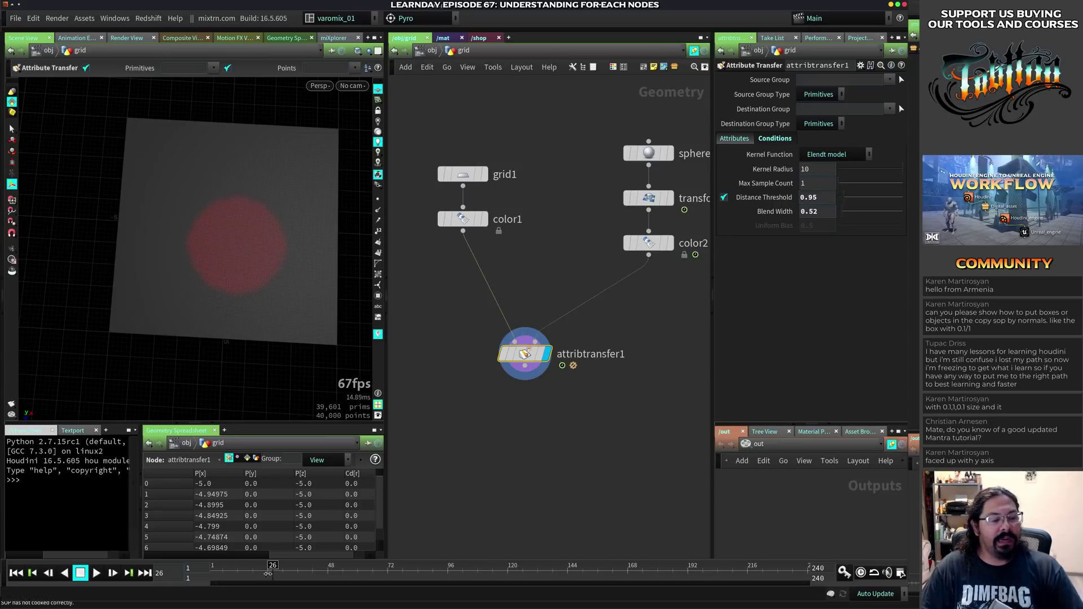
drag(268, 573, 229, 536)
- Append a displayed Attribute VOP to the Attribute Transfer node and enter its VEX network
middle_drag(515, 433, 530, 365)
click(550, 274)
click(544, 287)
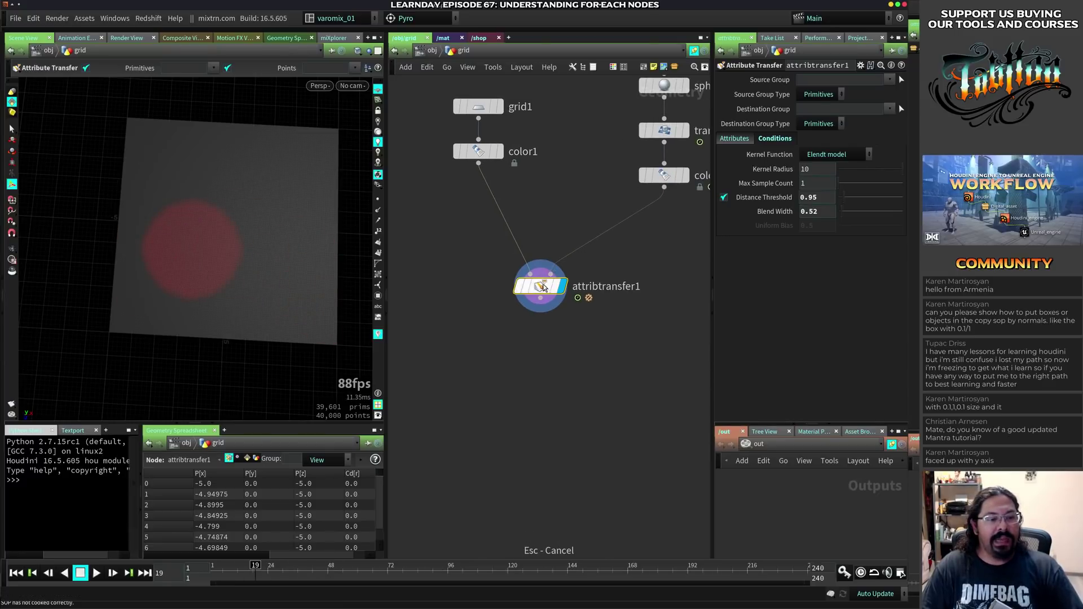
click(541, 298)
text(vop)
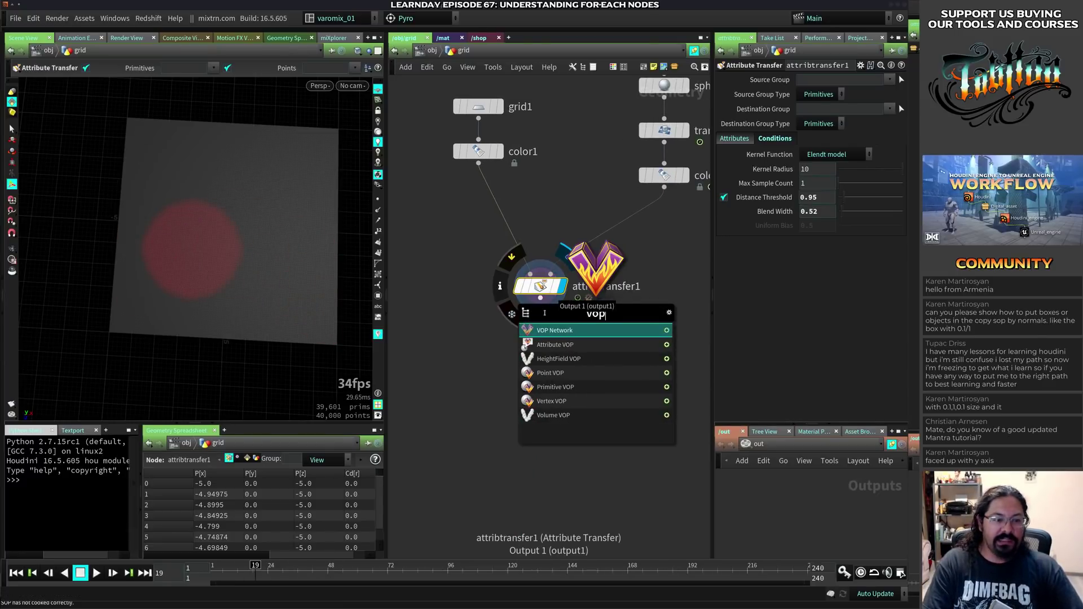
click(550, 345)
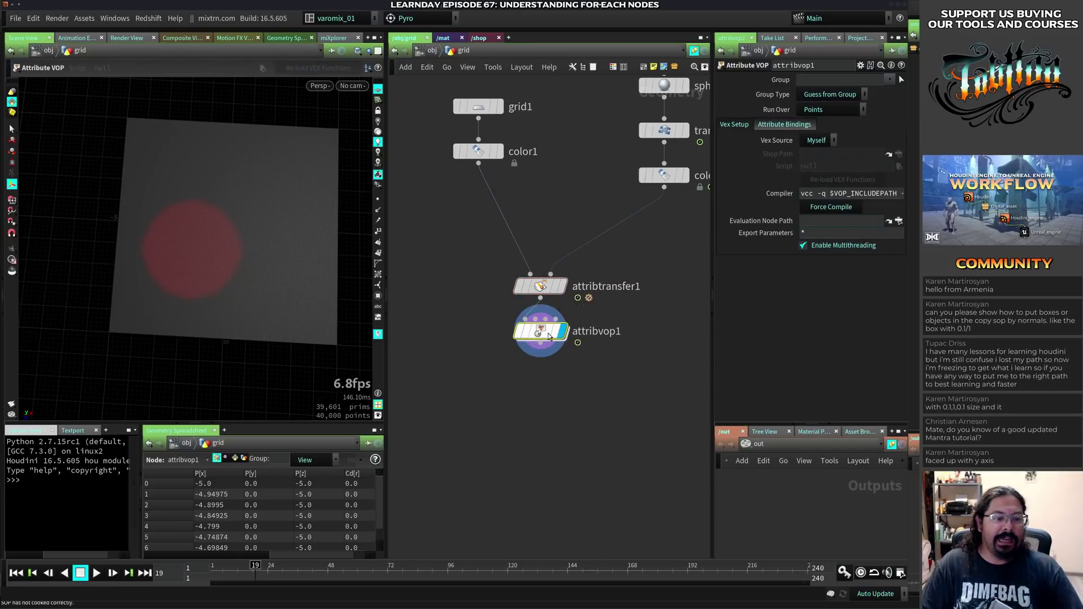
double_click(543, 339)
- Add a Turbulent Noise node and an Add node between the global and output nodes
key(Tab)
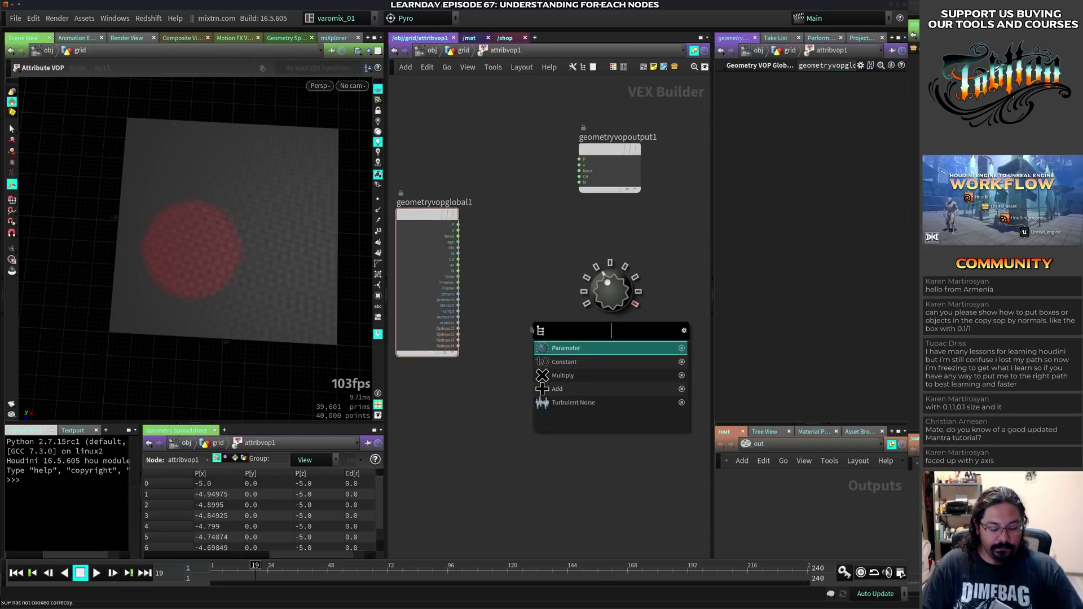
text(turb)
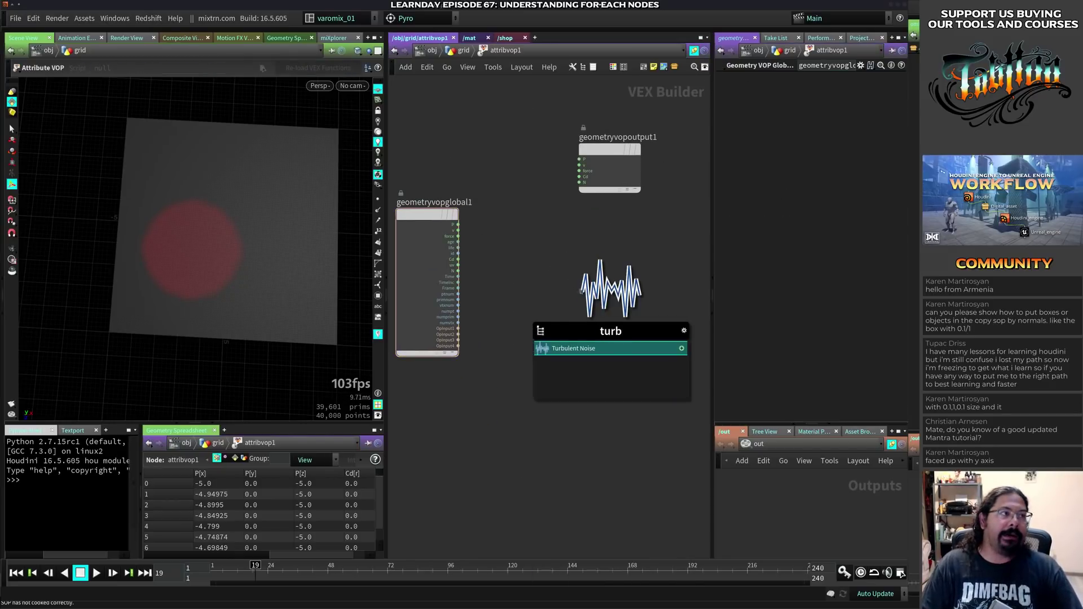
click(573, 348)
click(519, 293)
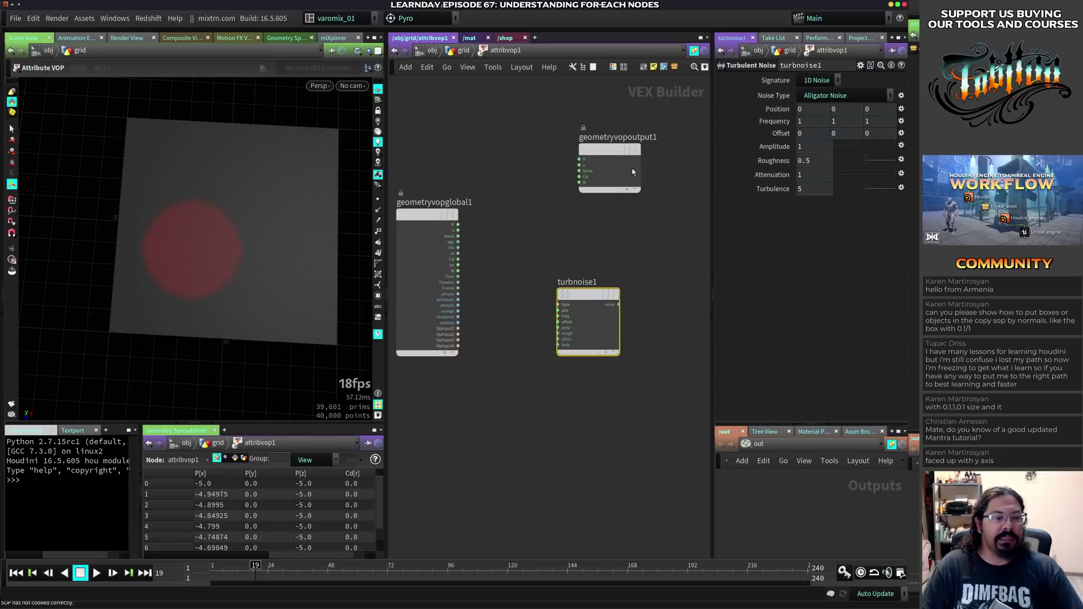
key(Tab)
text(add)
click(559, 256)
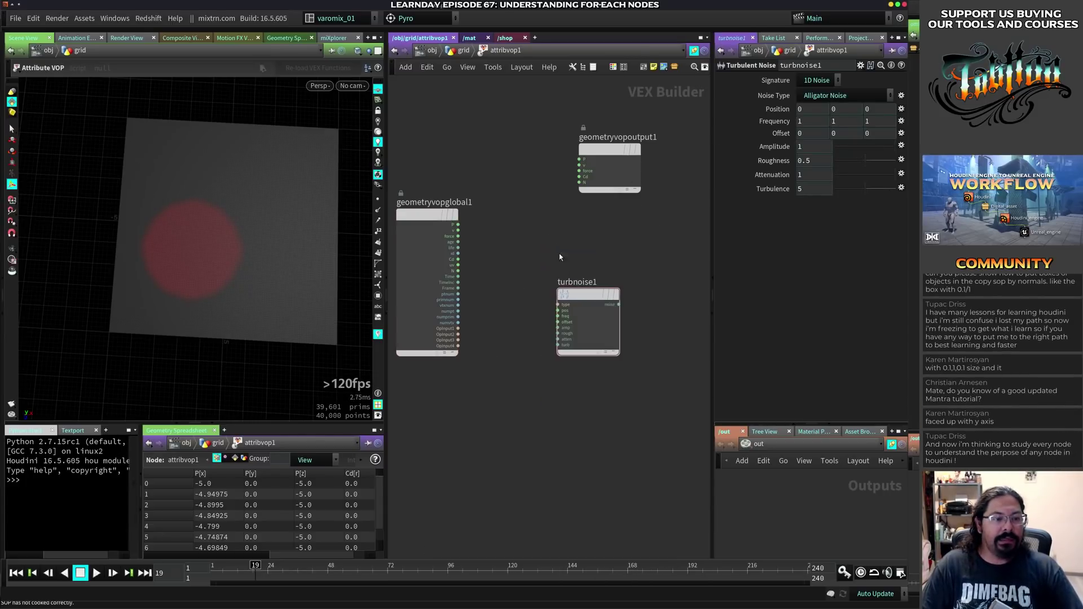
- Wire global Cd into the Add node's first input, P into the noise position, and the noise into Add's second input
scroll(457, 260, up, 2)
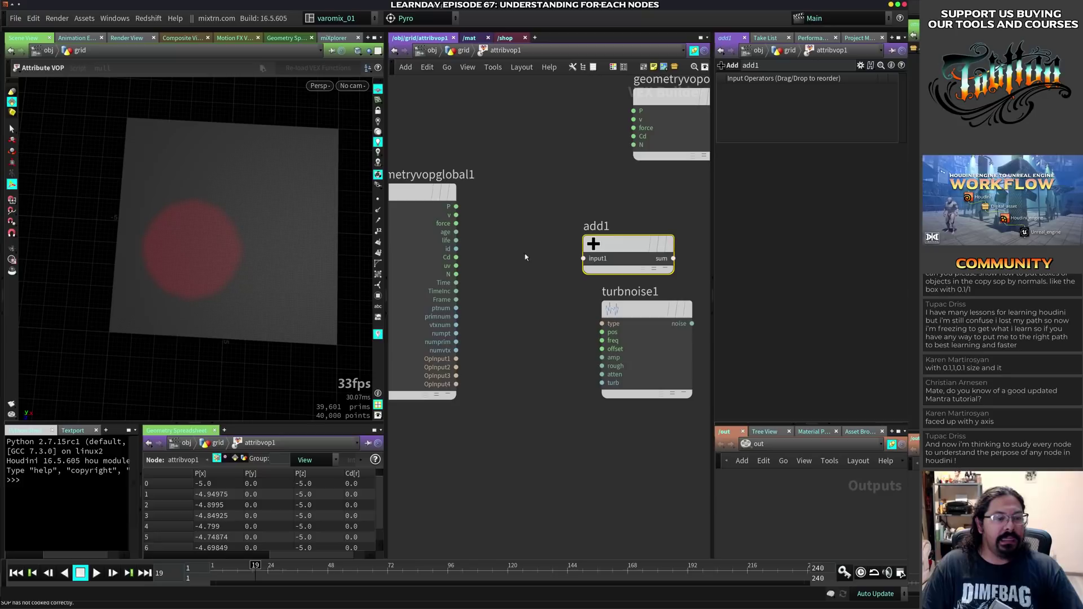
click(456, 257)
click(583, 258)
drag(632, 309, 548, 333)
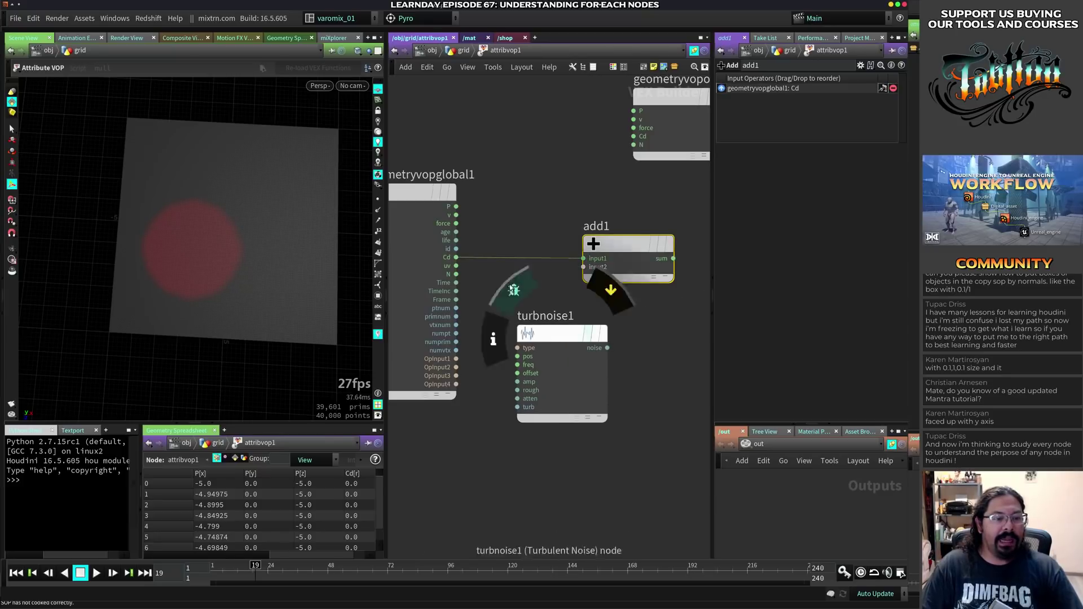
click(456, 207)
click(518, 356)
click(607, 348)
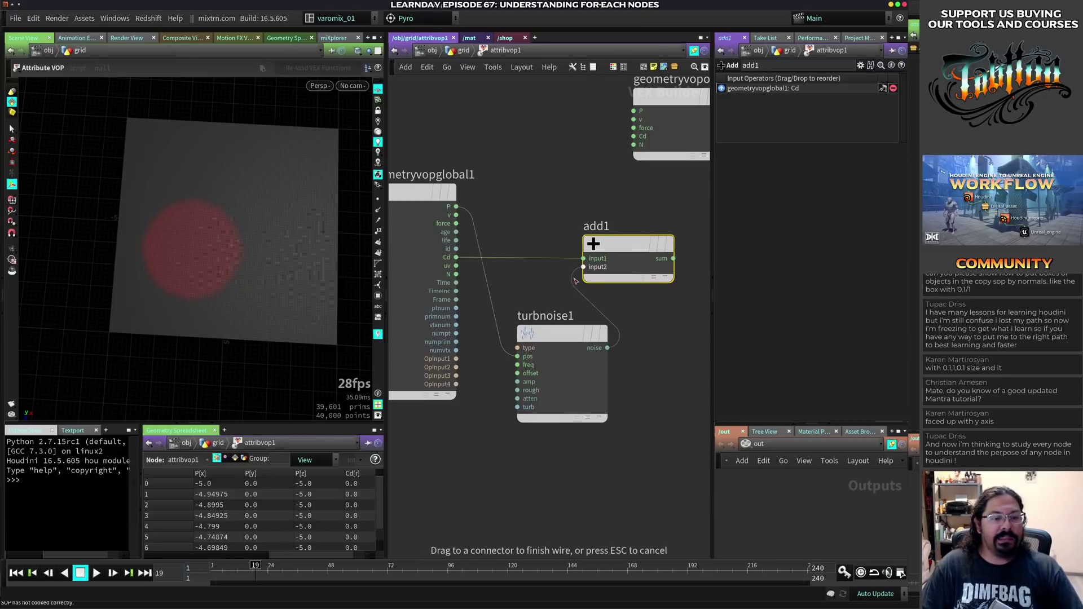
click(575, 279)
- Connect the Add node's sum to the output node's Cd and spread the two nodes apart
middle_drag(648, 316, 568, 336)
click(598, 282)
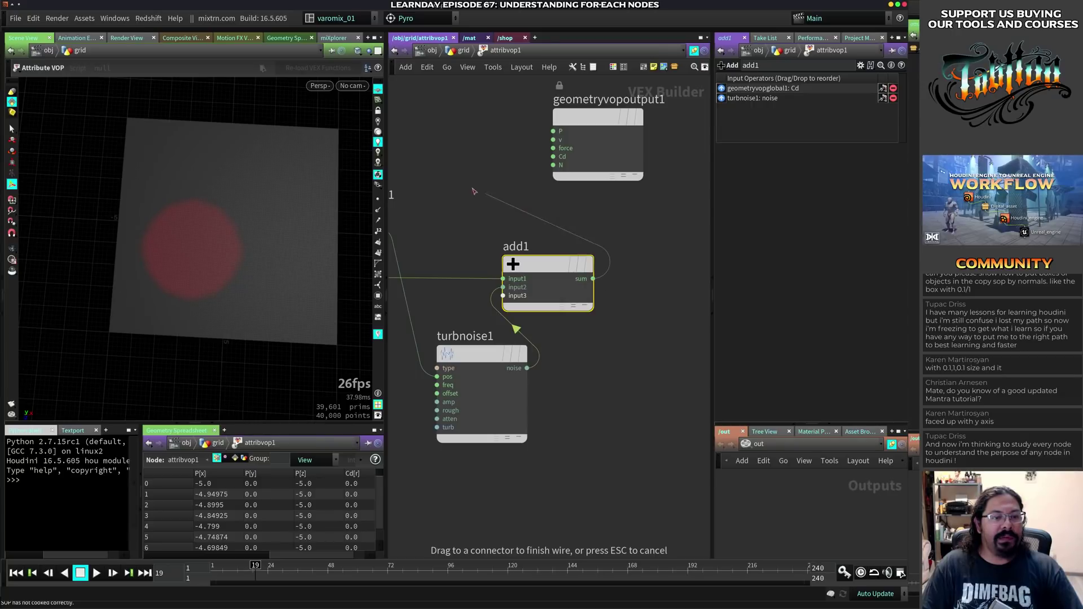
click(543, 157)
drag(609, 118, 716, 134)
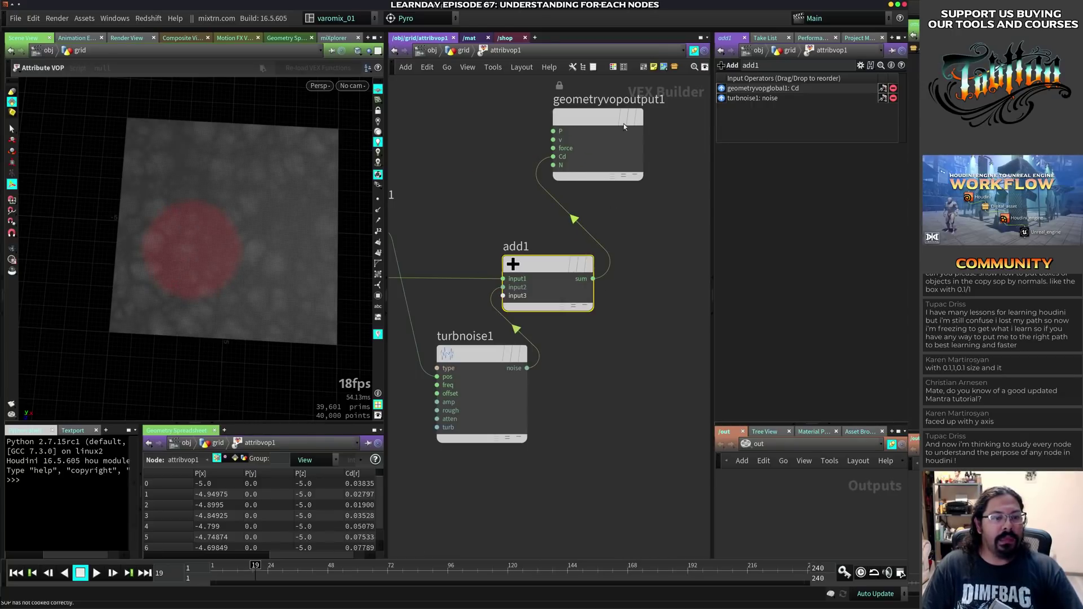
drag(572, 127, 671, 153)
drag(576, 259, 572, 176)
- Add a Multiply node and feed it the global Cd and the Turbulent Noise output
middle_drag(622, 291, 679, 306)
click(614, 303)
key(Tab)
text(mul)
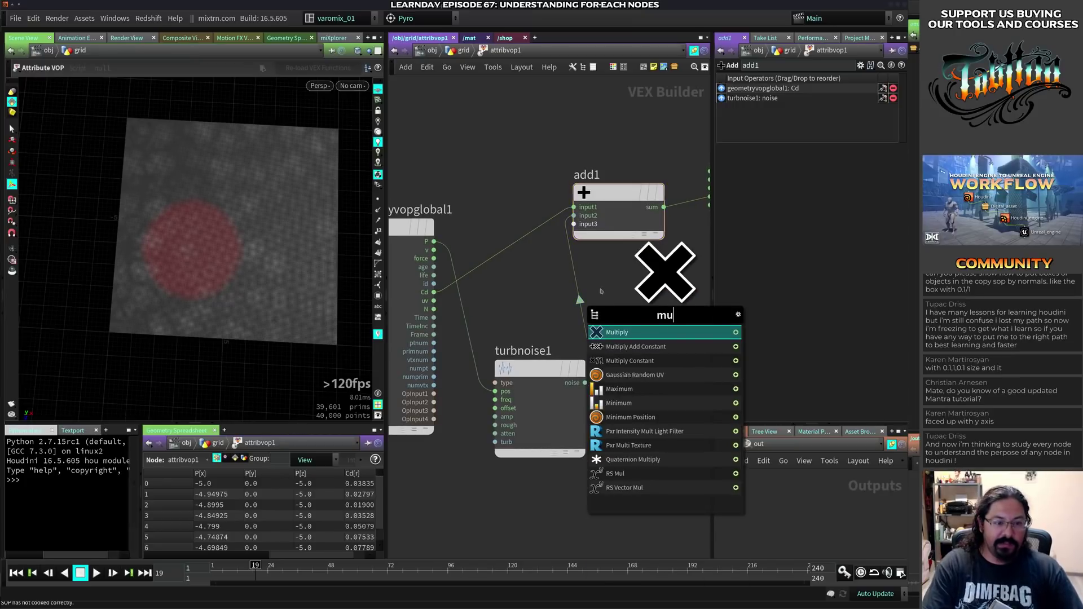
click(621, 333)
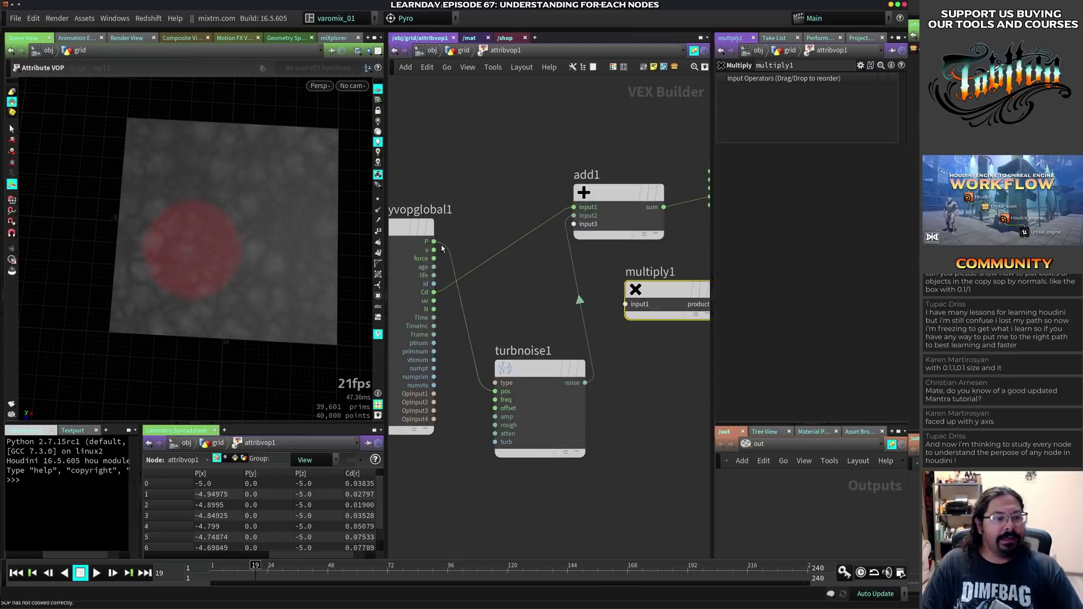
click(434, 292)
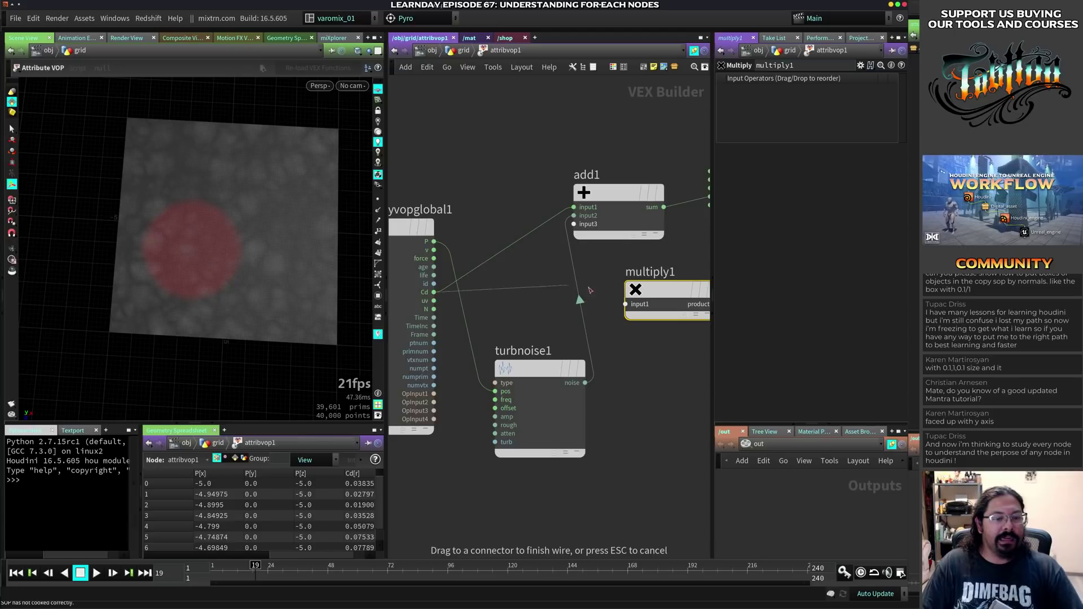
click(625, 304)
click(626, 312)
- Connect the Multiply product to the output node's Cd in place of the sum and delete the Add node
middle_drag(651, 382, 460, 369)
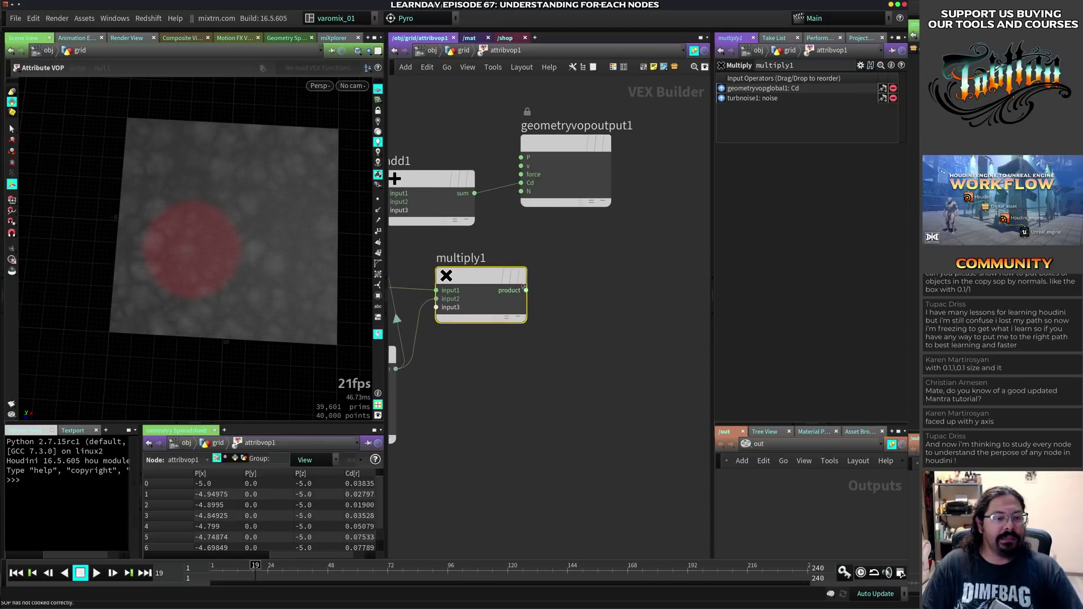
drag(531, 291, 521, 185)
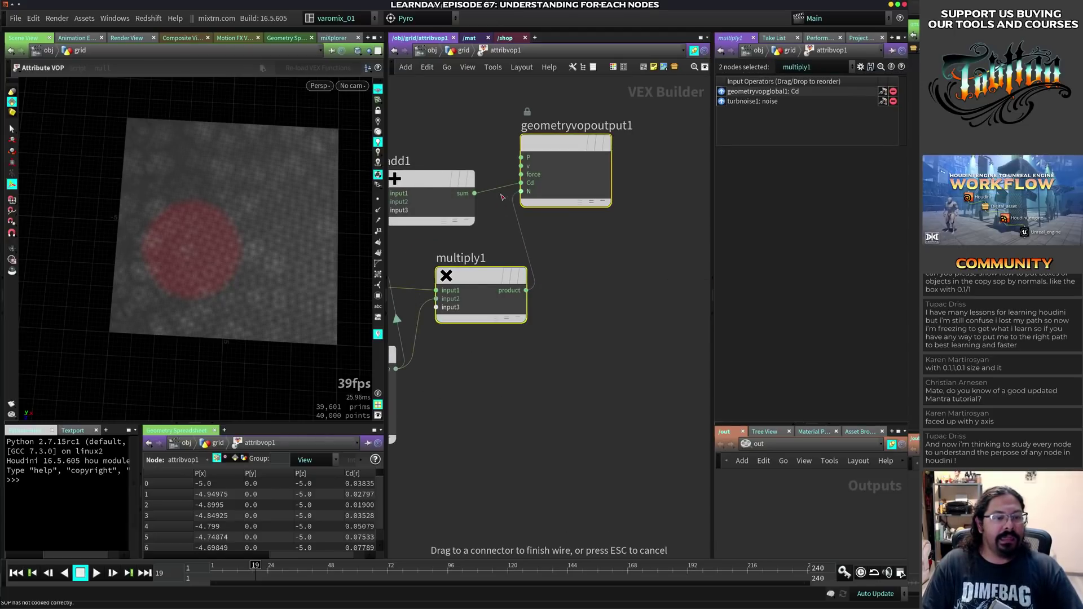
click(521, 183)
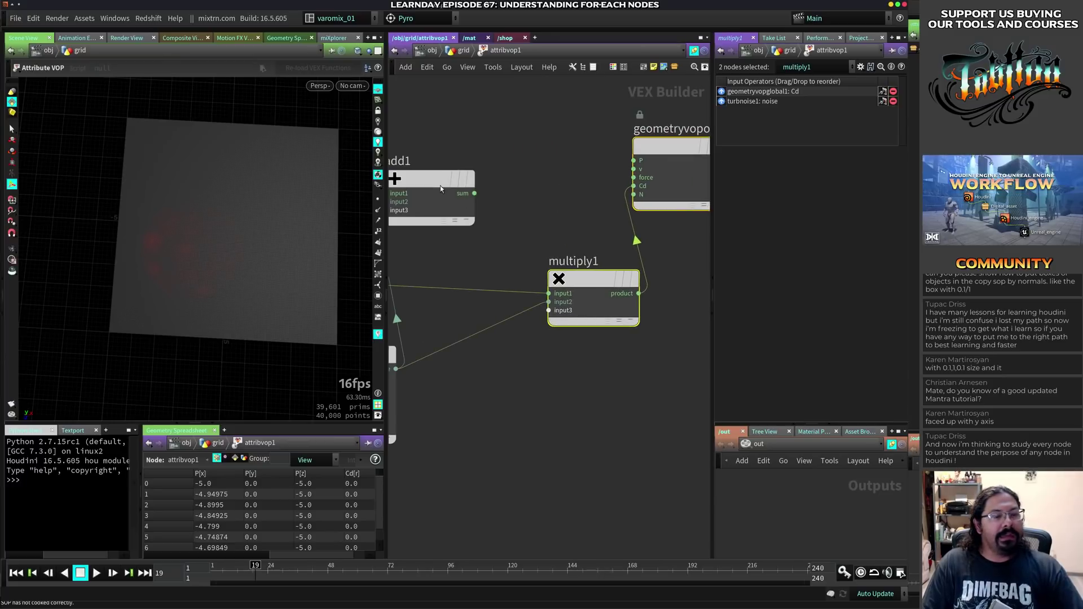
drag(440, 189, 551, 164)
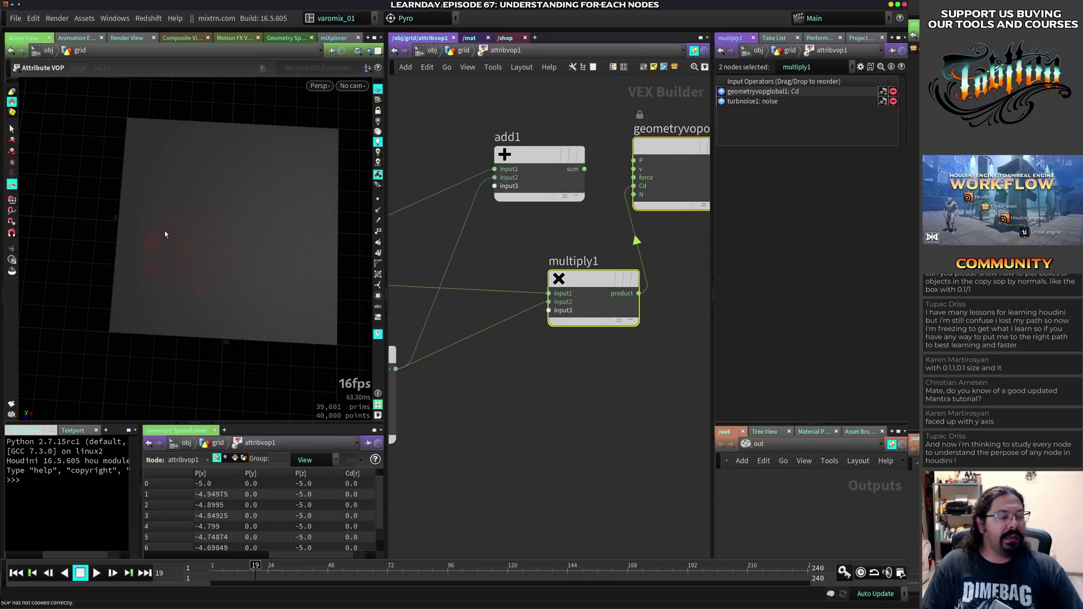
middle_drag(496, 369, 615, 334)
drag(536, 97, 631, 185)
key(Delete)
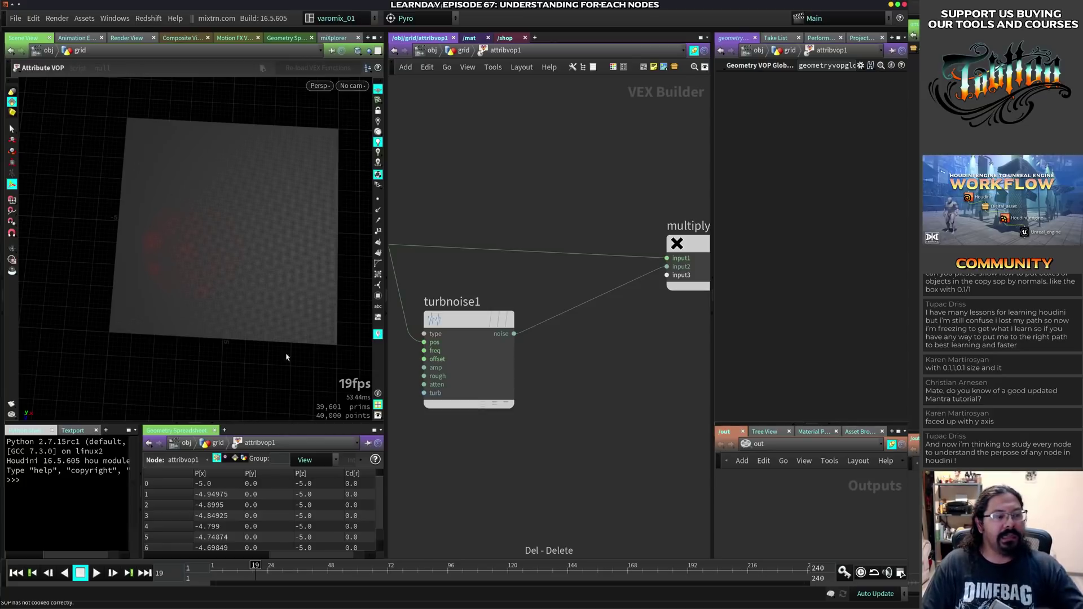
- Set the Turbulent Noise Amplitude to 15 and move the output node farther away from the Multiply node
click(468, 320)
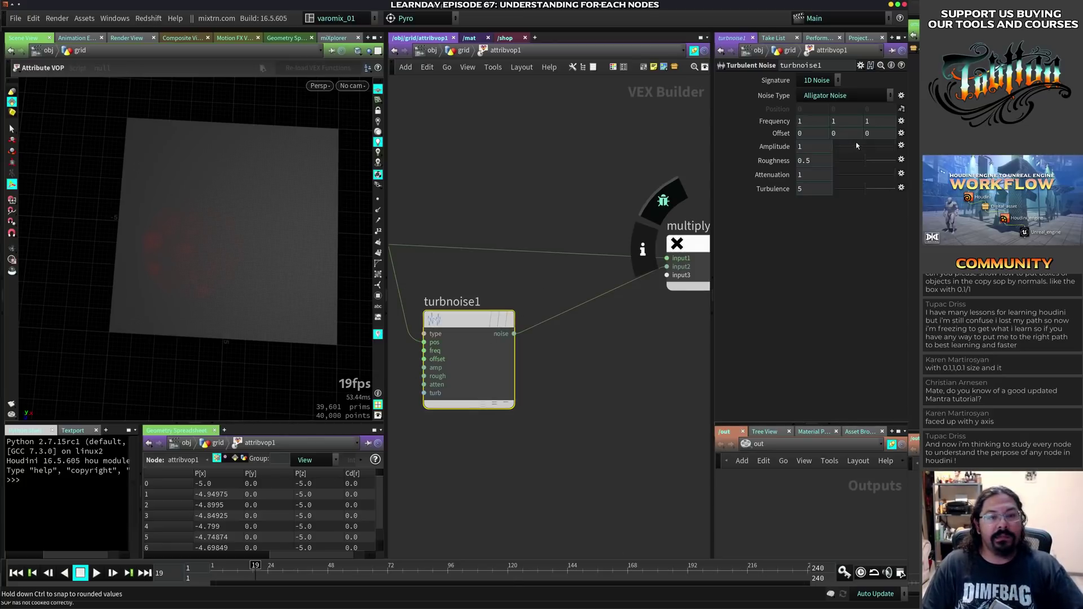
middle_drag(810, 136, 886, 125)
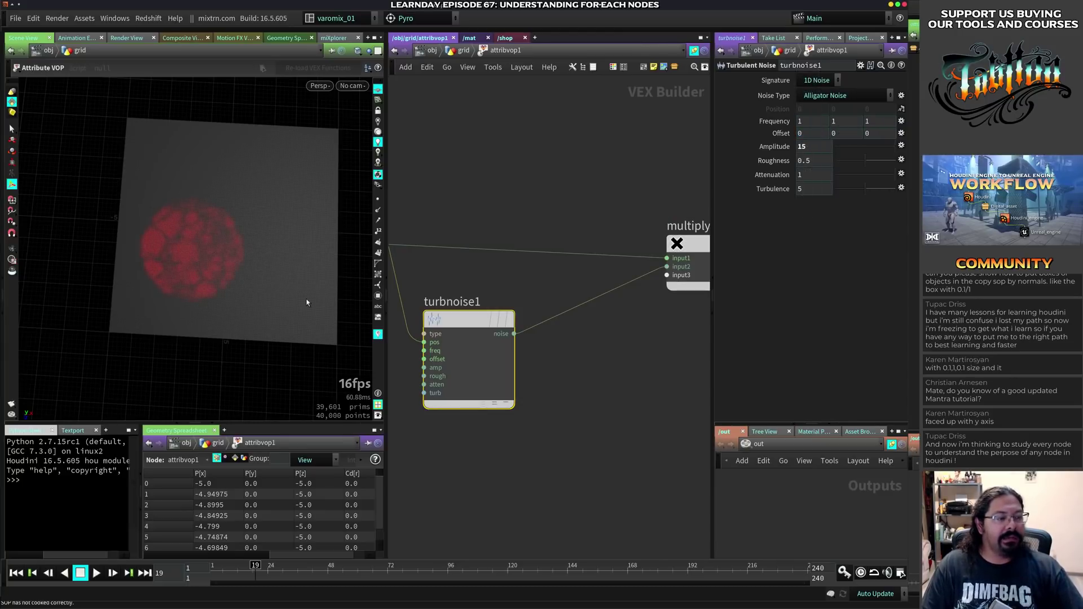
middle_drag(638, 344, 472, 361)
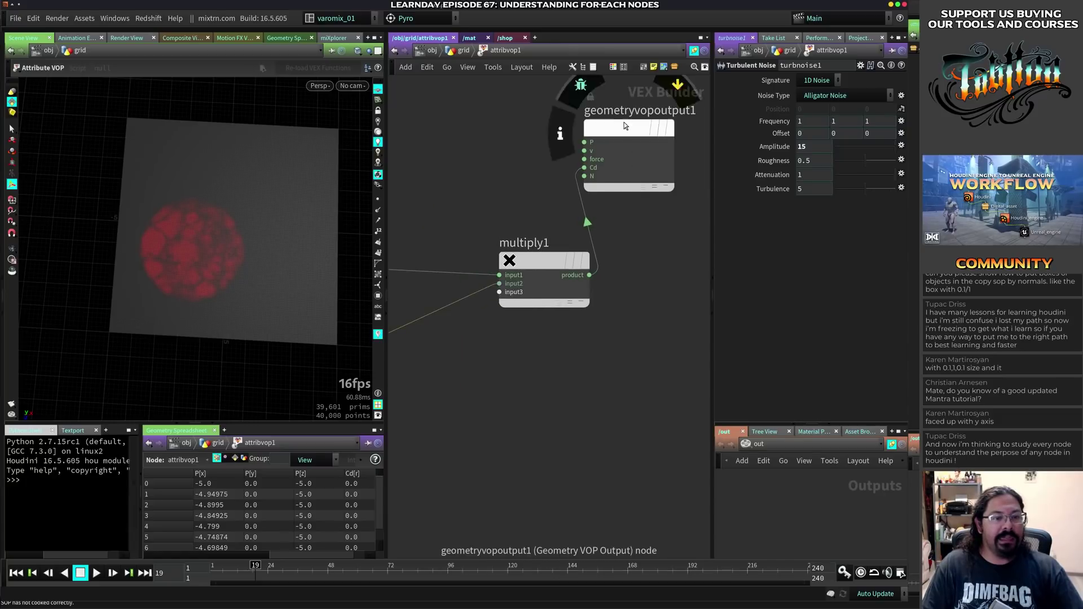
middle_drag(635, 263, 531, 278)
key(l)
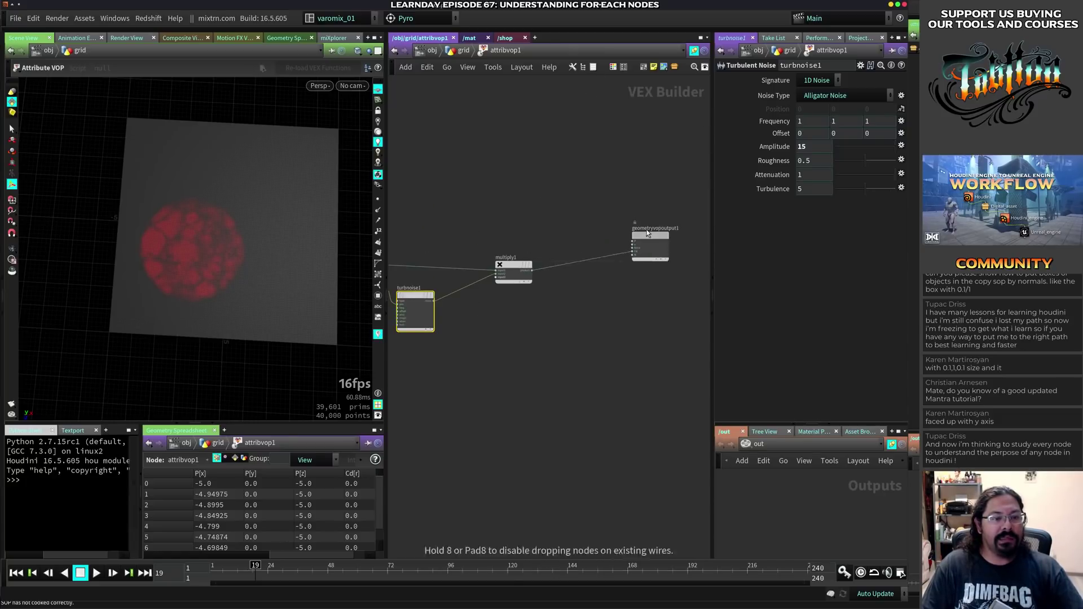
- Insert an Add node before the output that sums the global Cd with the Multiply product and feeds the output's Cd
key(Tab)
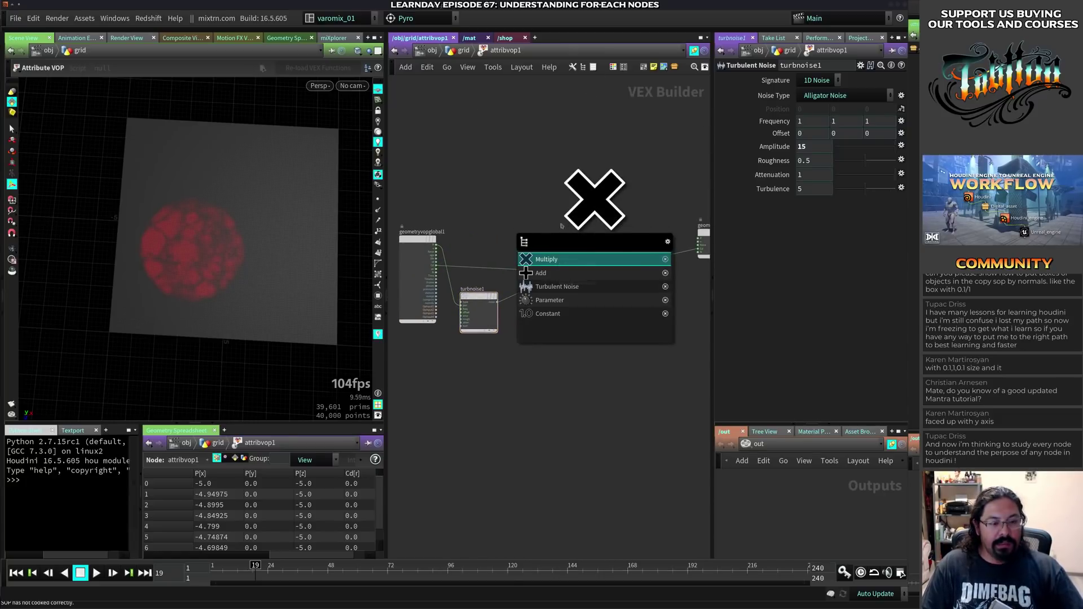
text(ad)
key(Return)
click(643, 242)
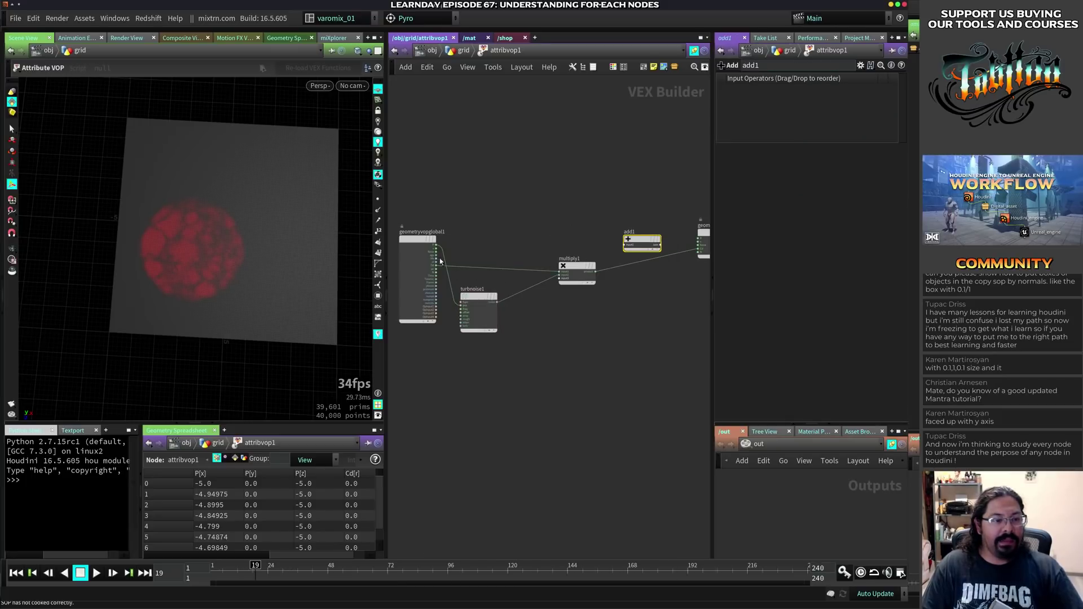
drag(438, 269, 627, 248)
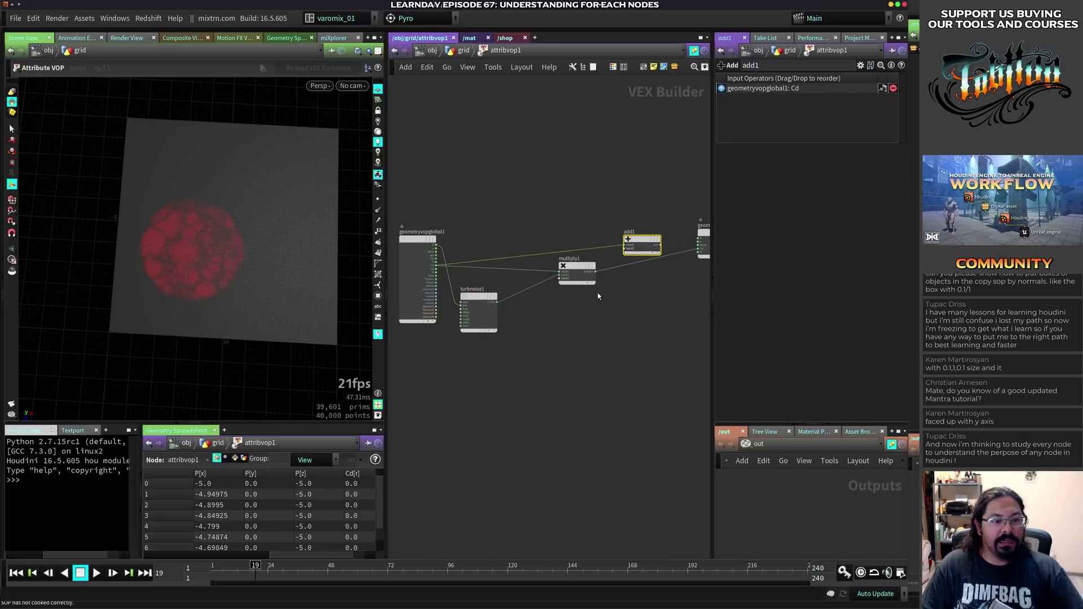
click(627, 252)
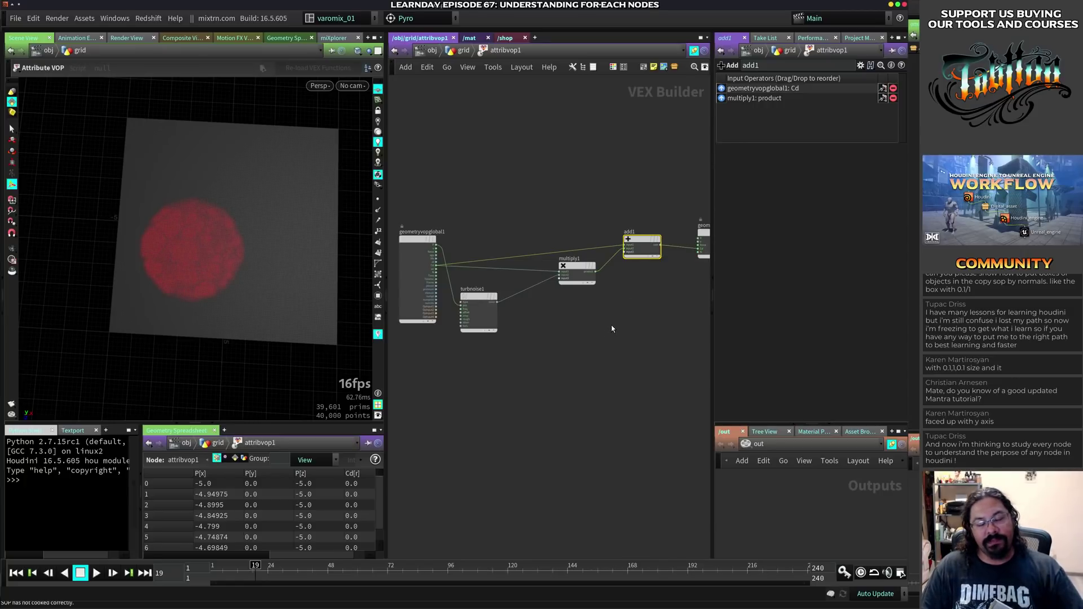
scroll(564, 305, up, 6)
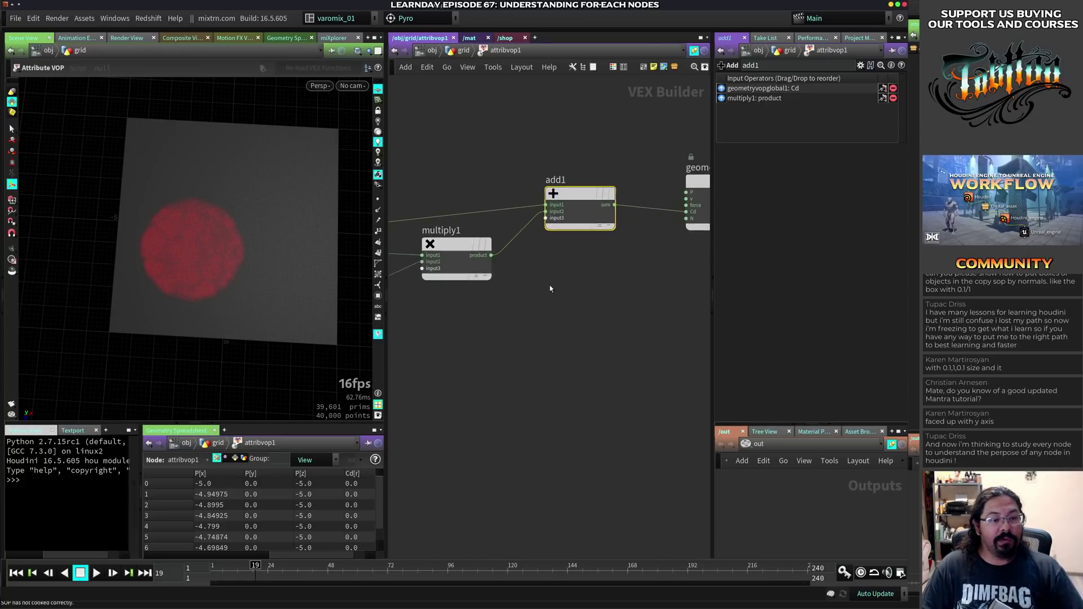
- Add a Composite node below the Add node in the VOP network
click(566, 315)
key(Tab)
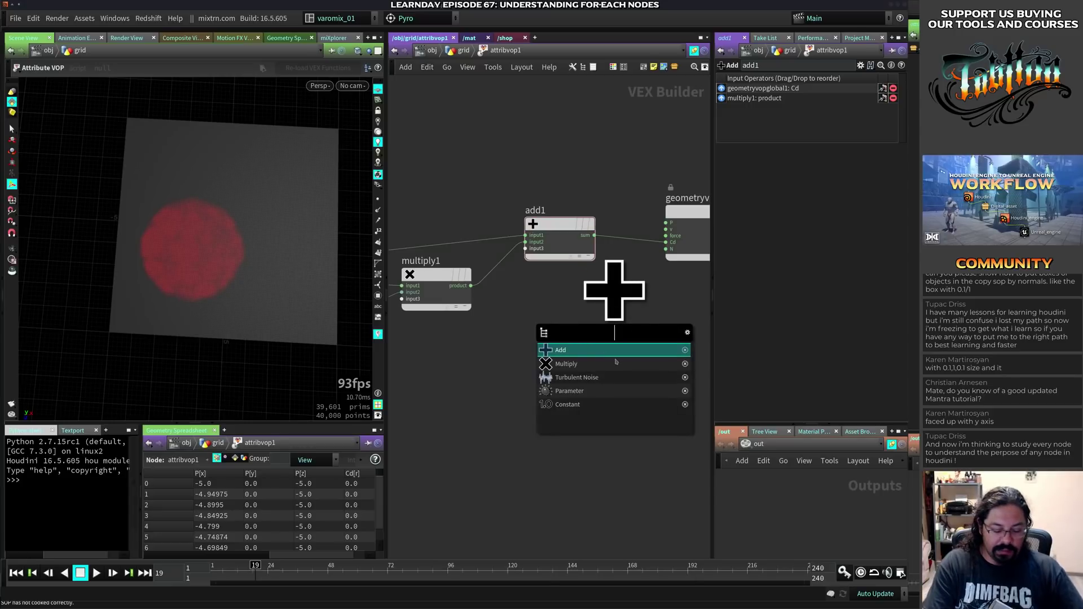
text(over)
key(Escape)
key(Tab)
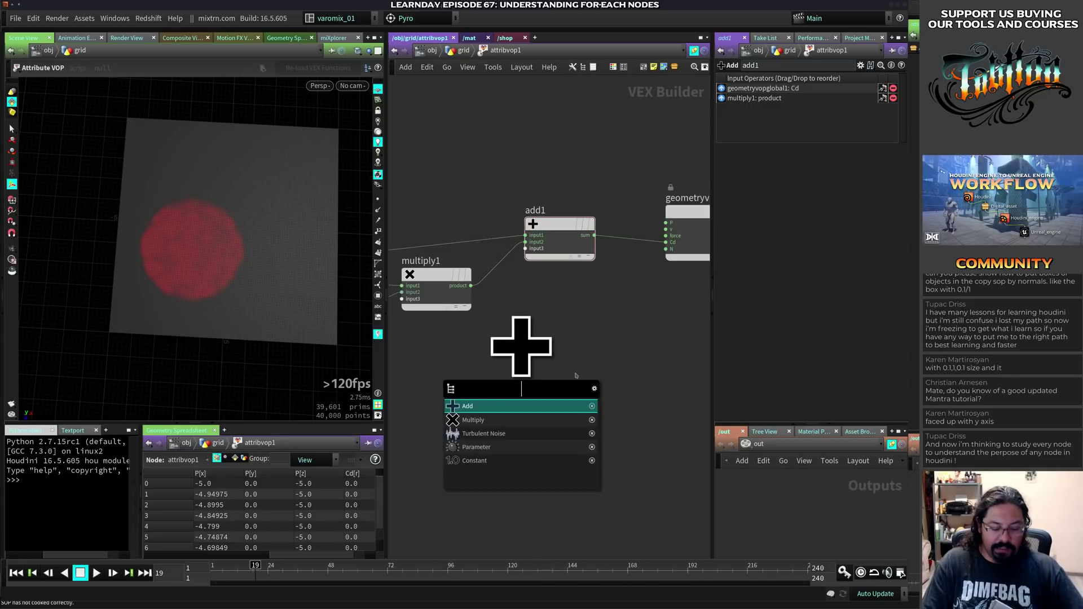
text(comp)
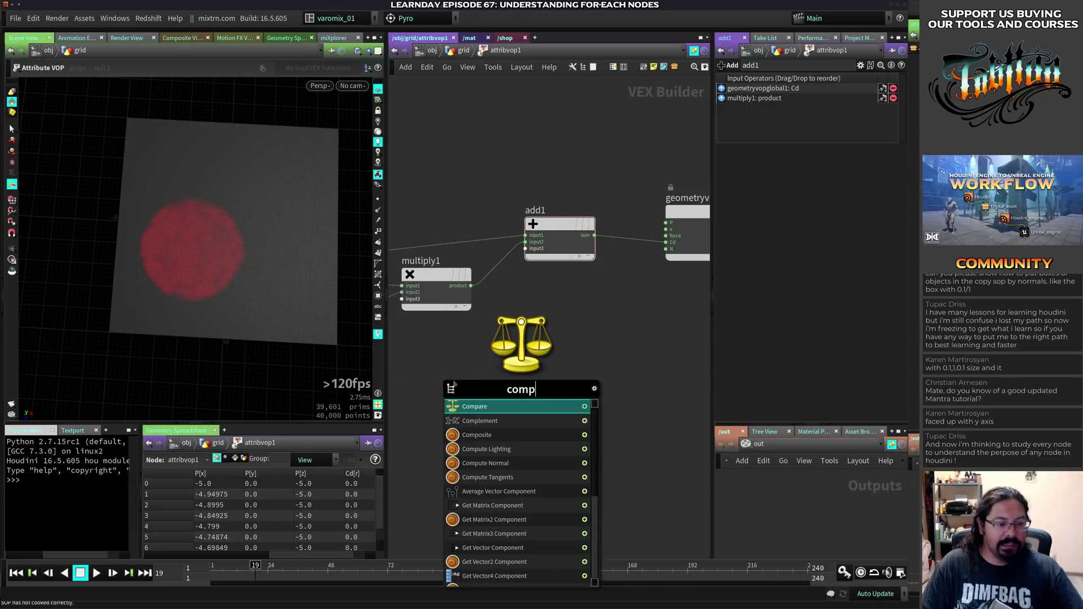
click(468, 435)
click(570, 316)
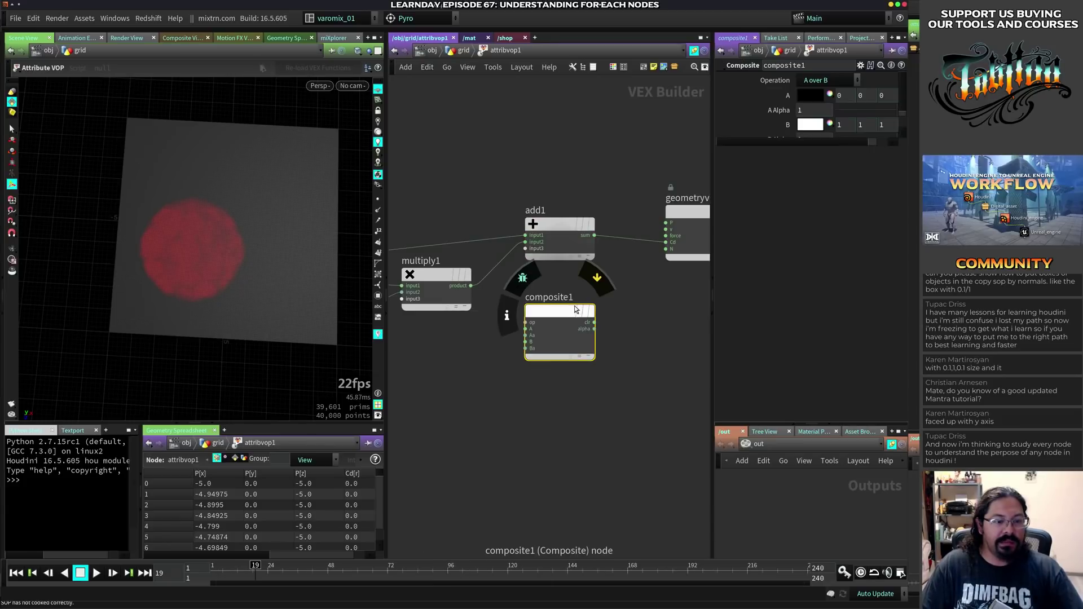
- Wire the global Cd into the Composite's A, the Multiply product into B, and the Composite's clr into the output node's Cd
middle_drag(510, 346, 551, 353)
scroll(540, 359, down, 3)
click(419, 319)
click(602, 334)
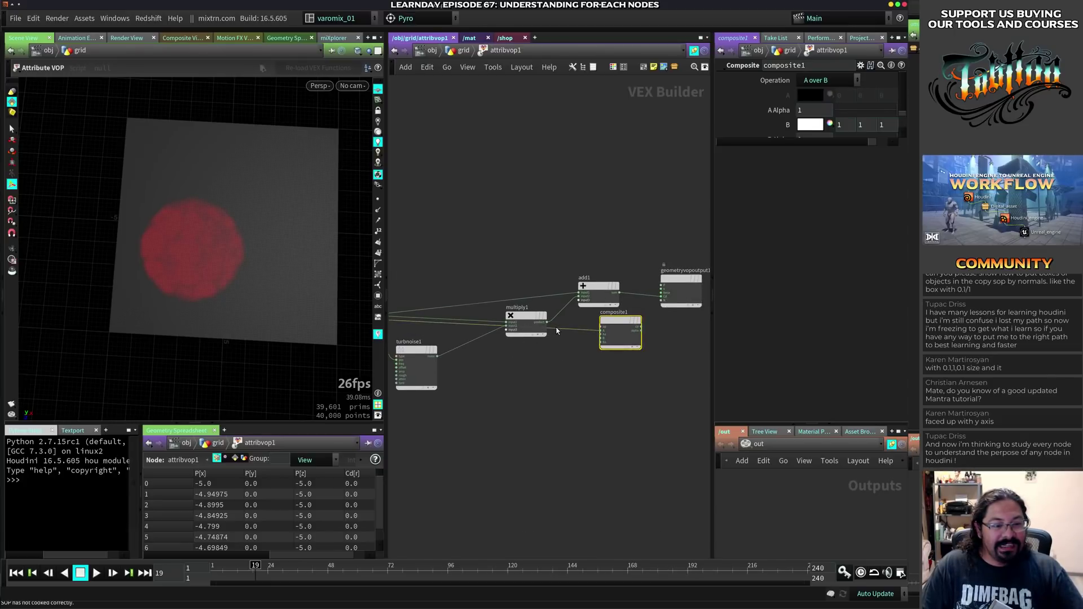
click(546, 323)
click(602, 341)
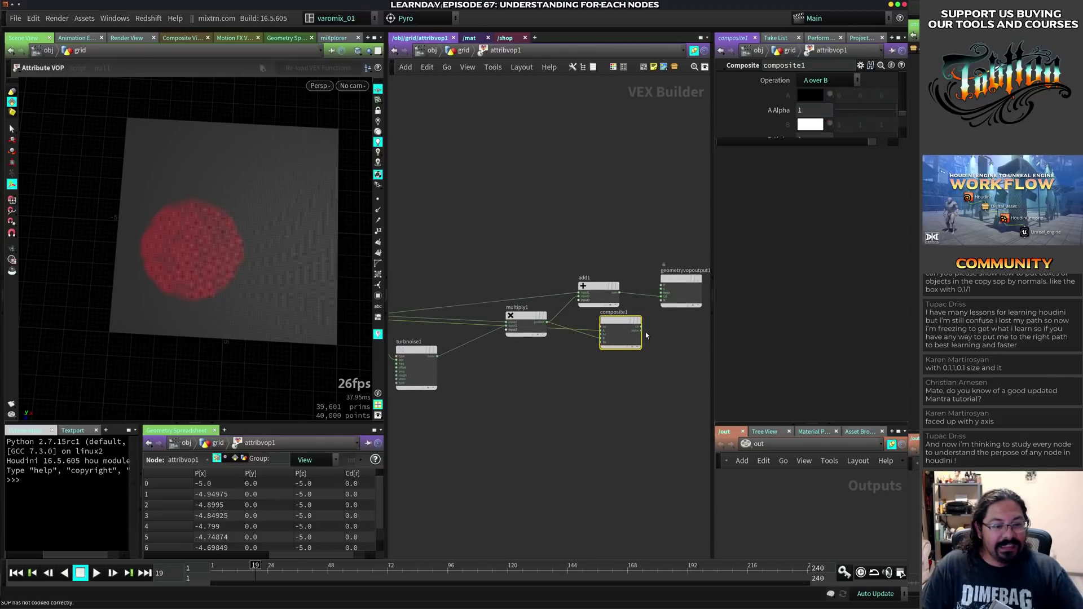
click(641, 326)
click(661, 296)
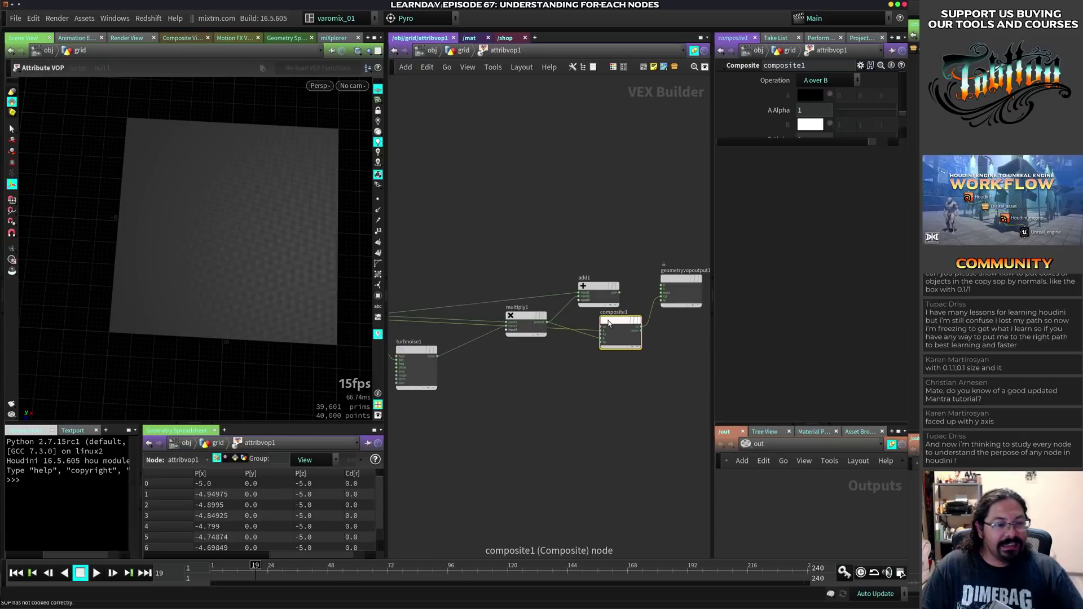
- Widen the parameter pane and move the Add and Composite nodes up, clear of each other
scroll(581, 355, up, 3)
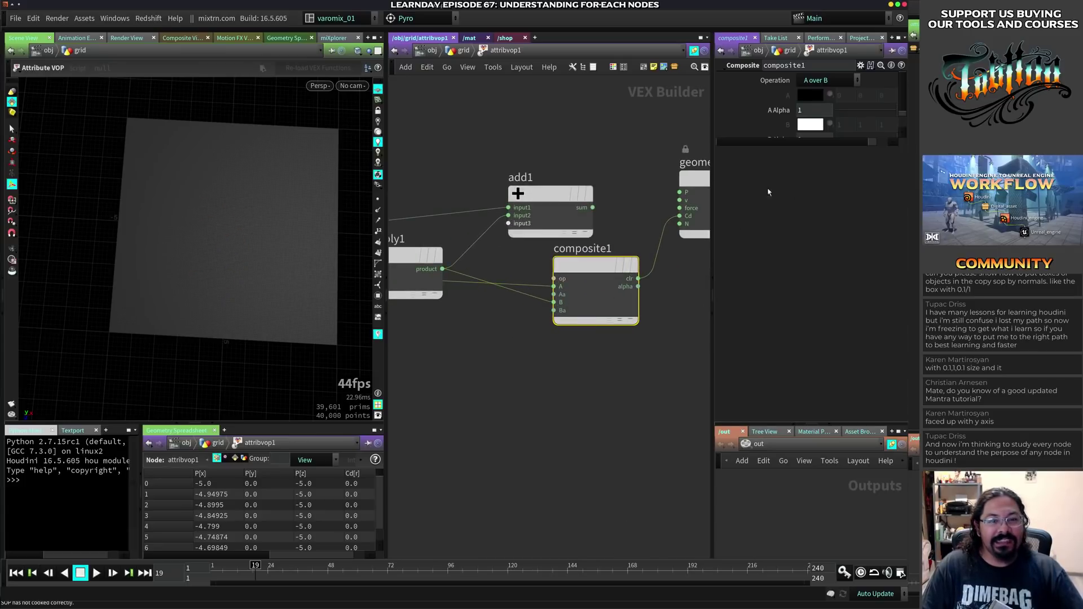
drag(671, 180, 672, 182)
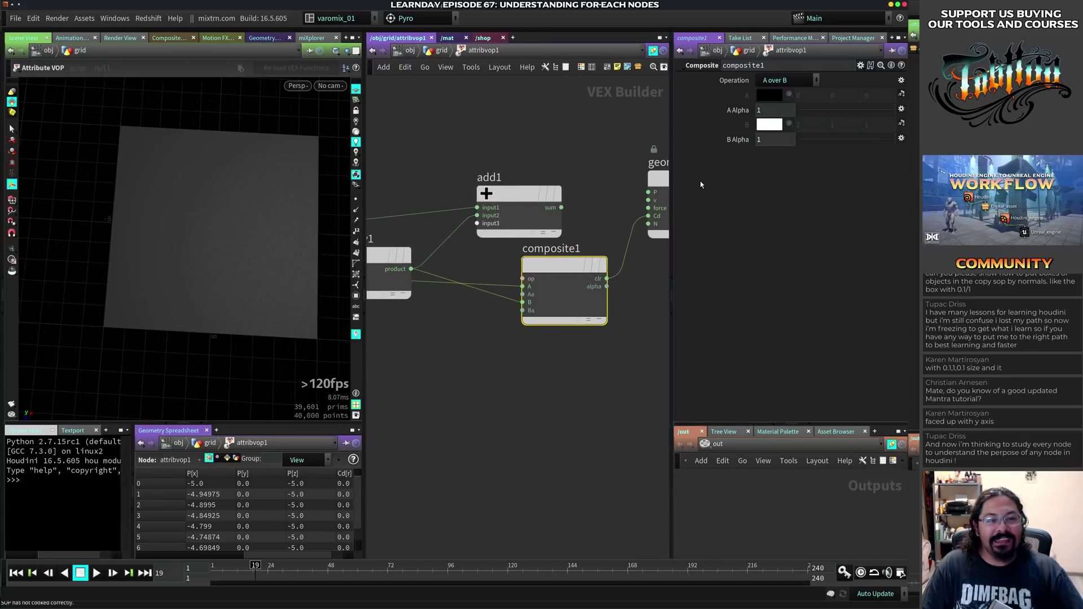
middle_drag(455, 326, 444, 363)
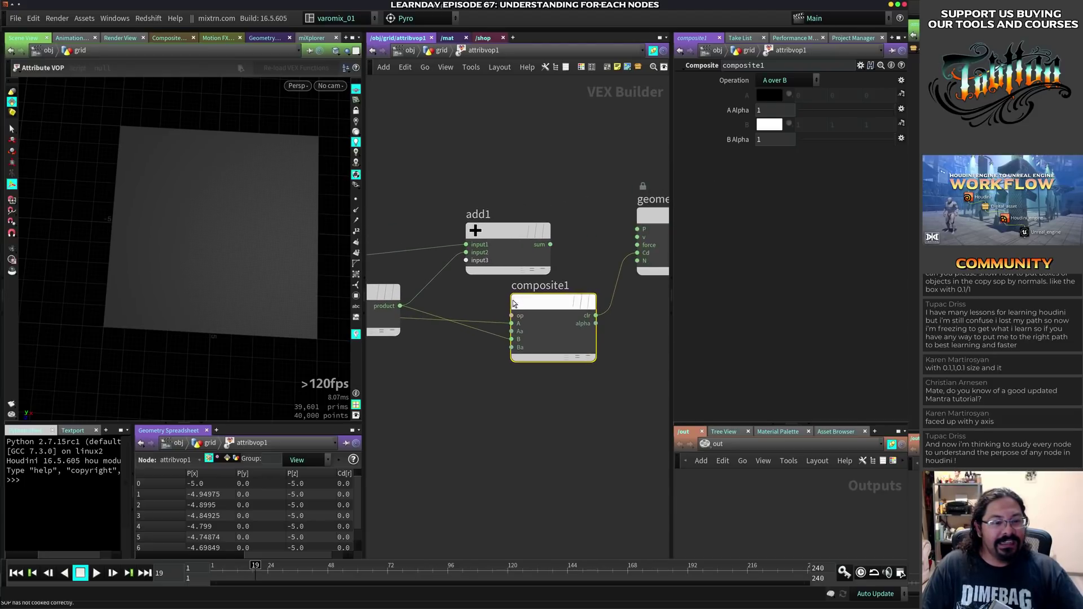
drag(483, 255, 548, 180)
drag(565, 298, 571, 247)
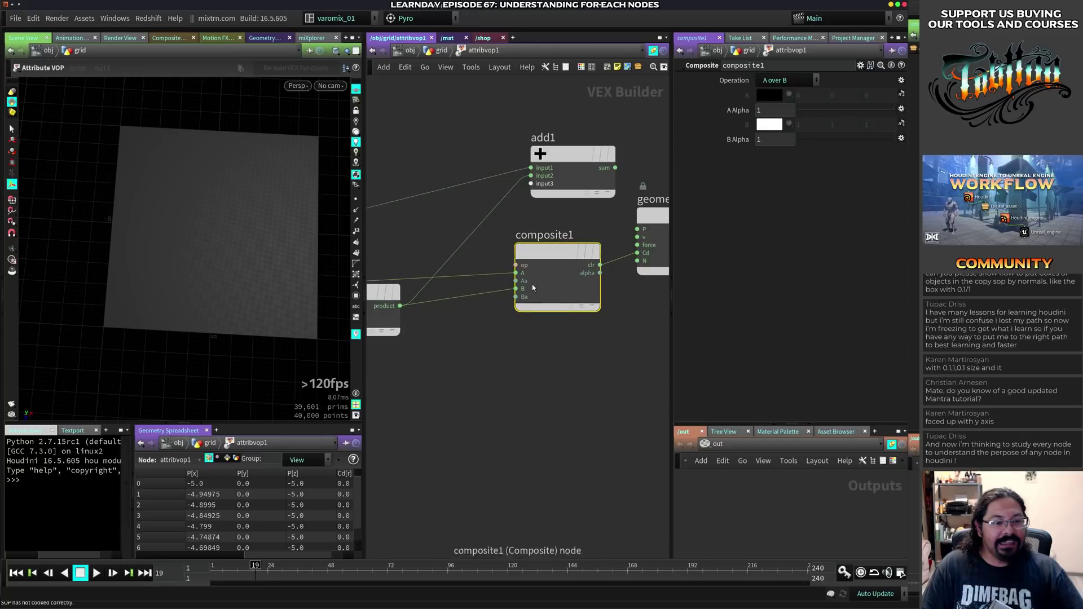
middle_drag(478, 359, 647, 377)
middle_drag(457, 422, 550, 399)
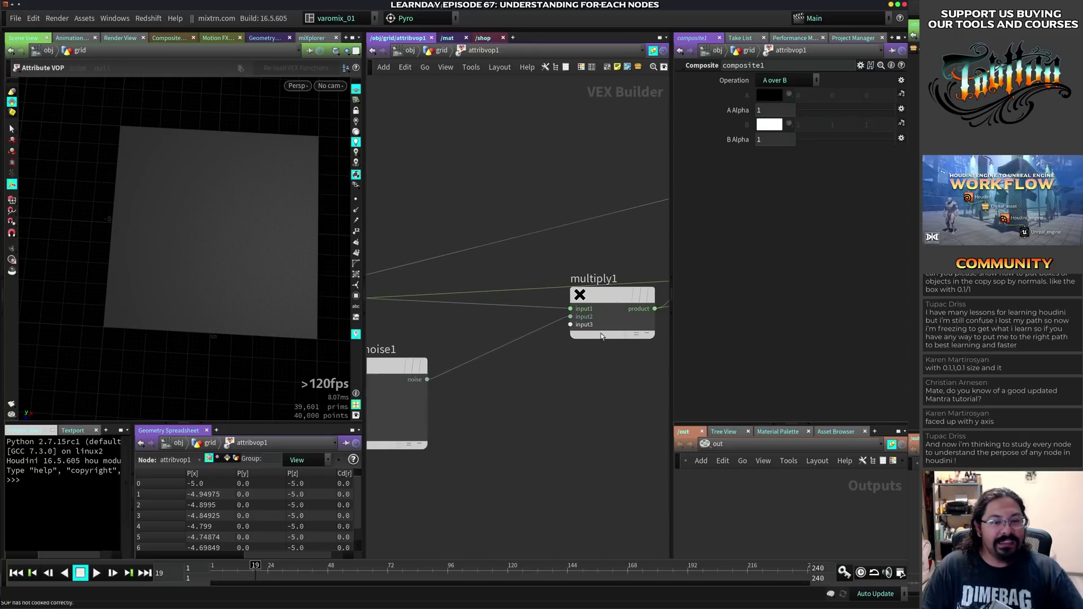
- Try lower alpha values on the Composite node, such as A Alpha 0.314 and B Alpha 0.925
drag(871, 110, 789, 122)
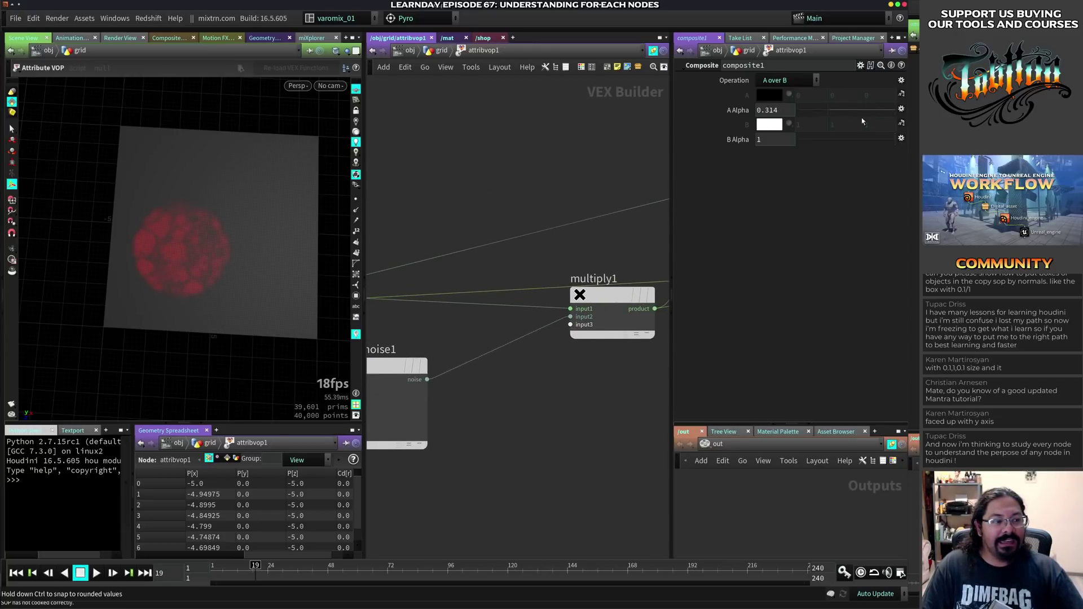
drag(861, 117, 811, 146)
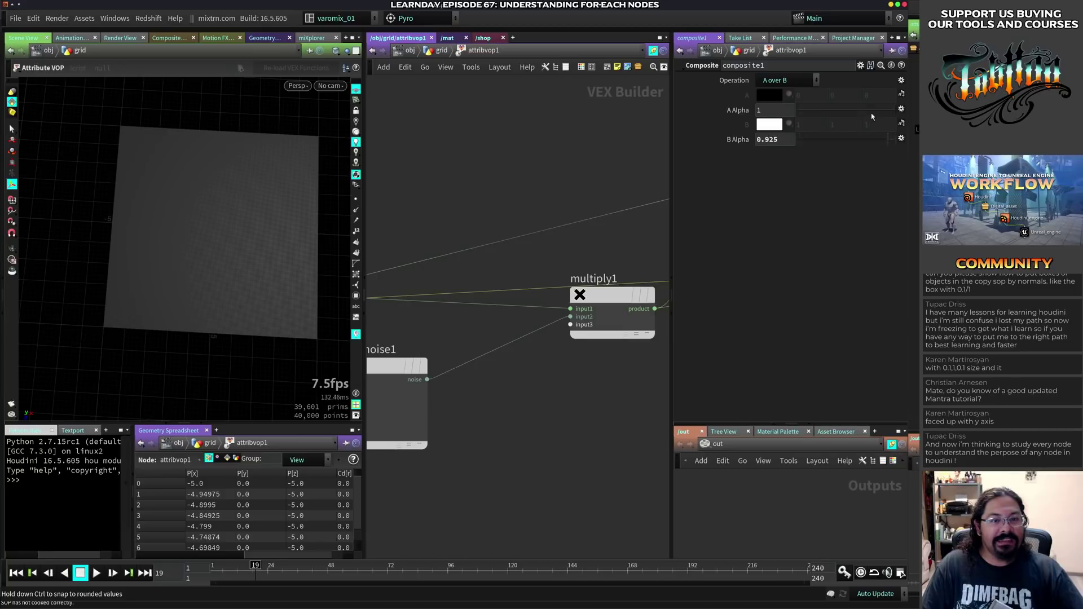
drag(871, 117, 824, 112)
- Delete the Composite node and reconnect the Add node's sum to the output node's Cd
middle_drag(639, 386, 413, 416)
key(Delete)
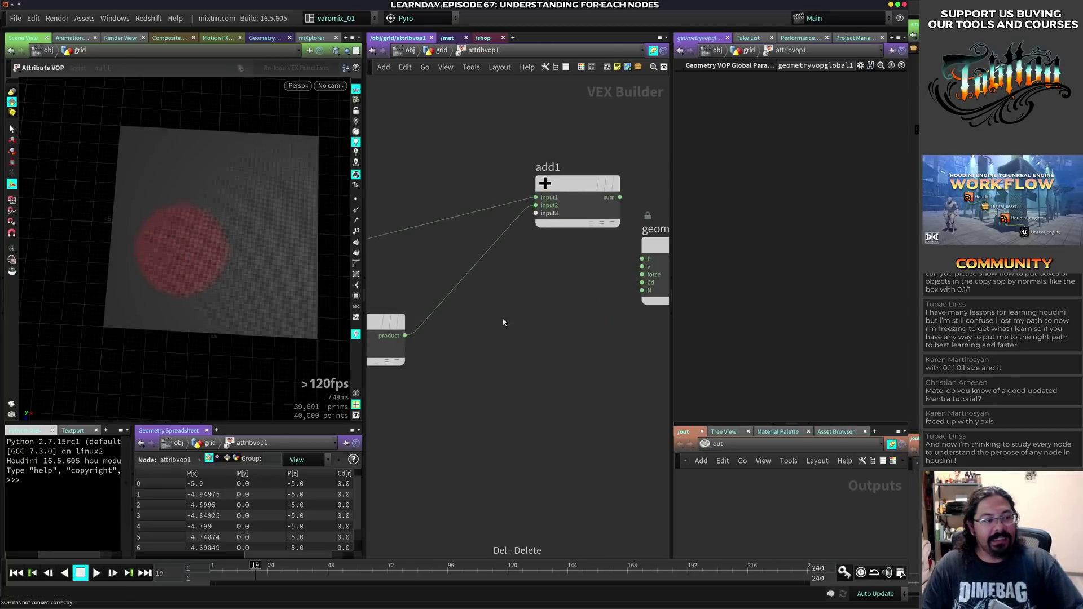
middle_drag(513, 338, 670, 329)
scroll(549, 340, down, 2)
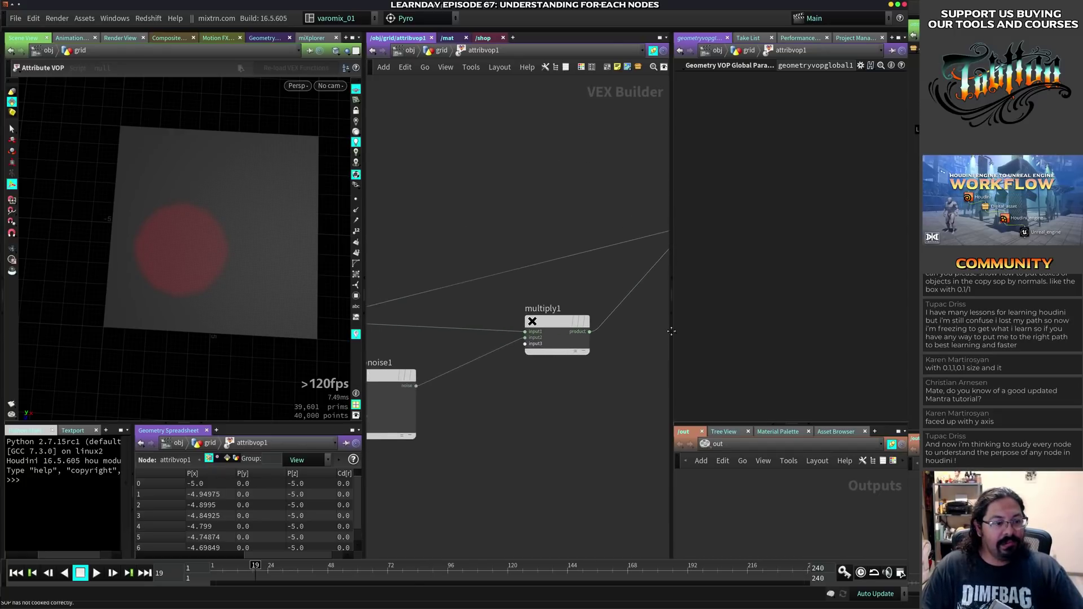
middle_drag(545, 390, 473, 382)
scroll(524, 369, down, 3)
drag(588, 306, 653, 299)
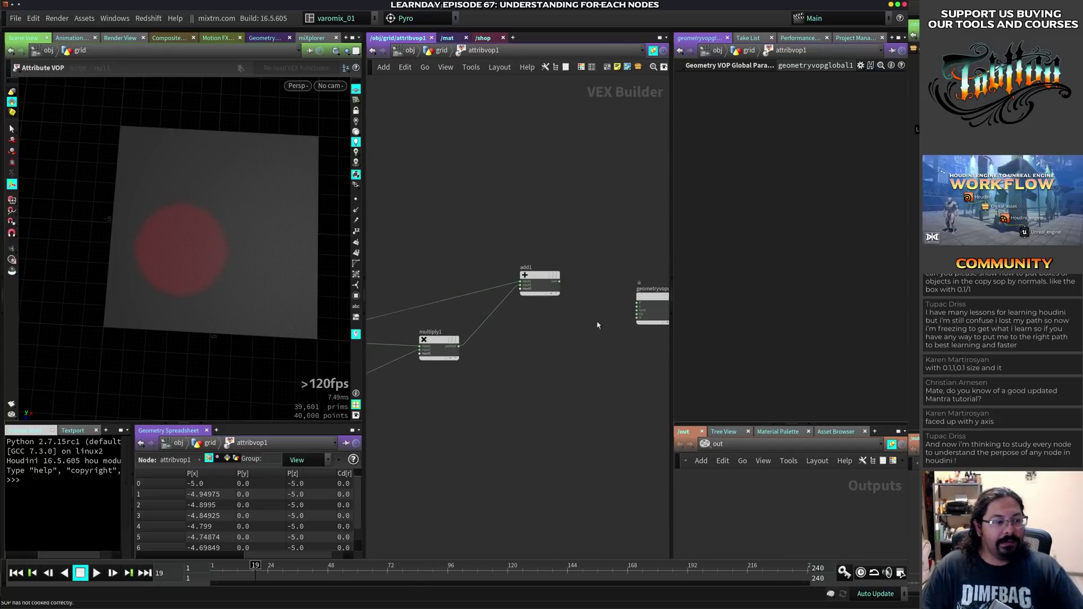
middle_drag(397, 376, 553, 373)
drag(488, 379, 514, 374)
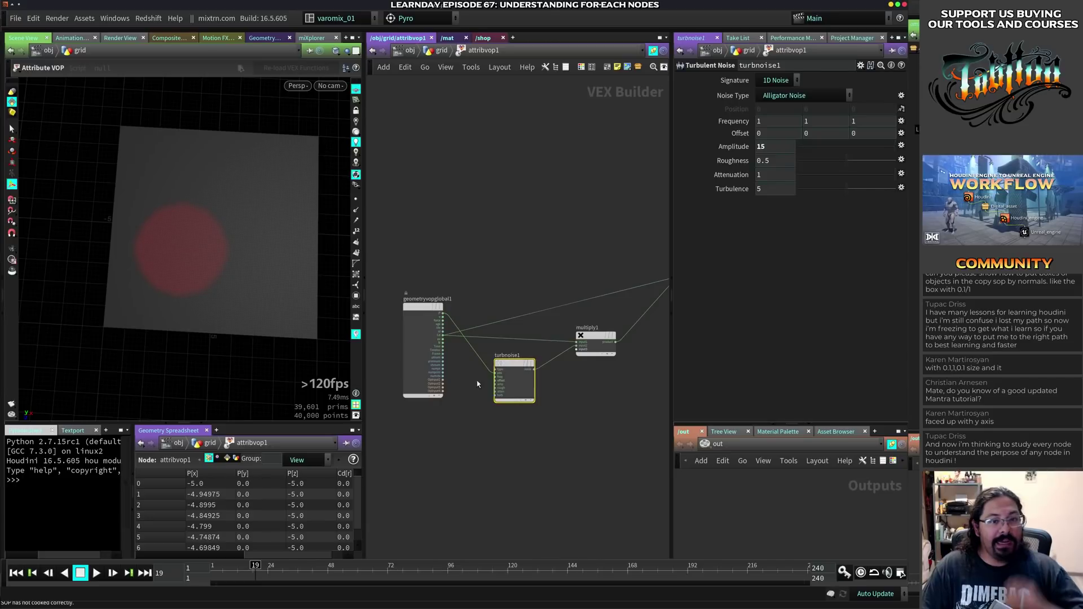
middle_drag(666, 340, 504, 334)
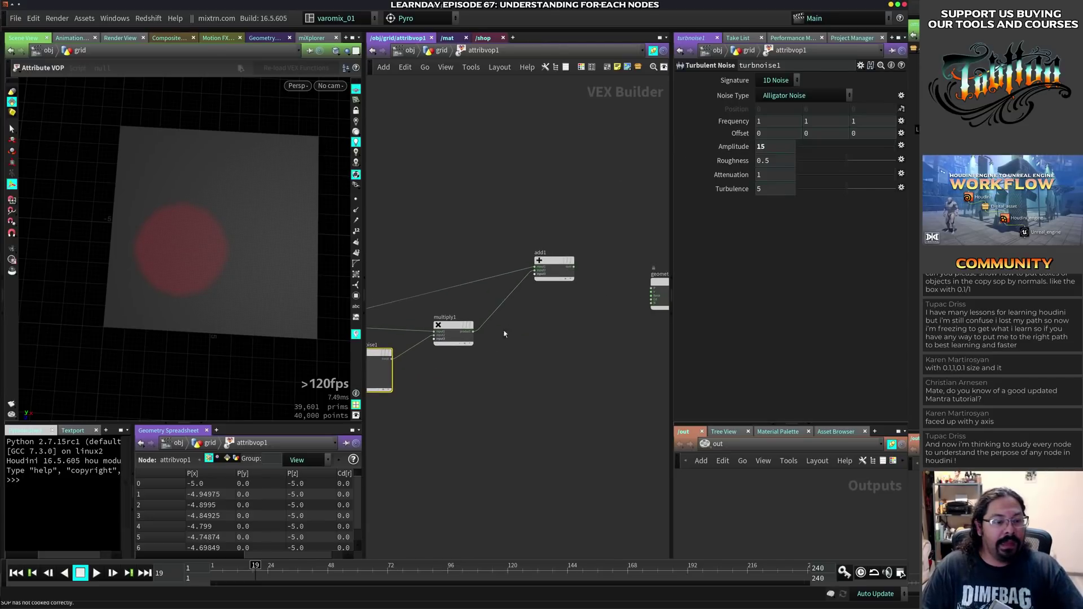
drag(574, 267, 561, 295)
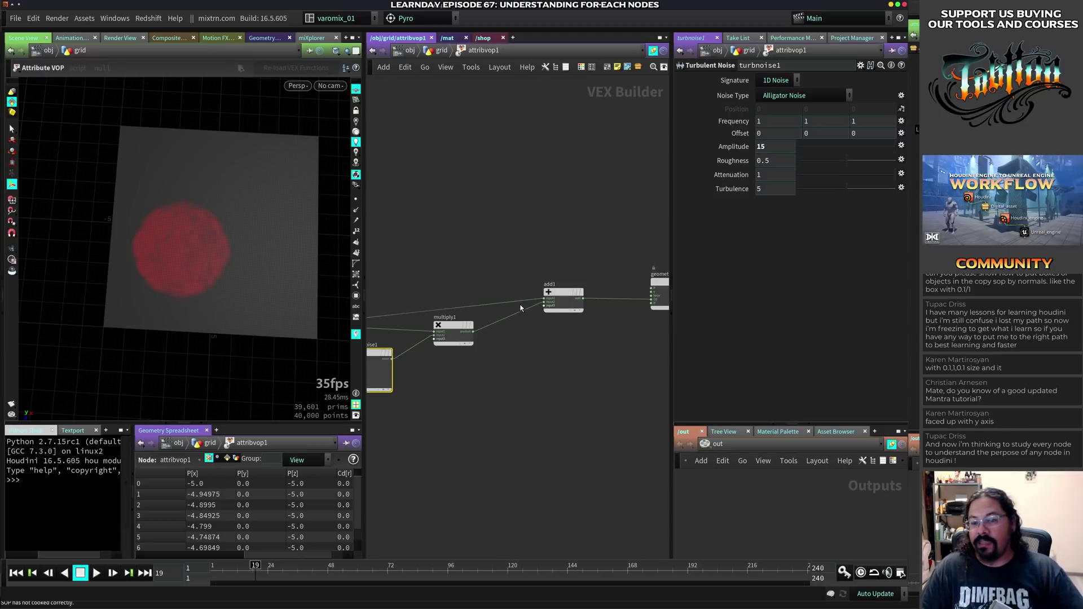
- Spread out the global, Turbulent Noise and Multiply nodes so their wires are easier to follow
middle_drag(440, 372, 562, 367)
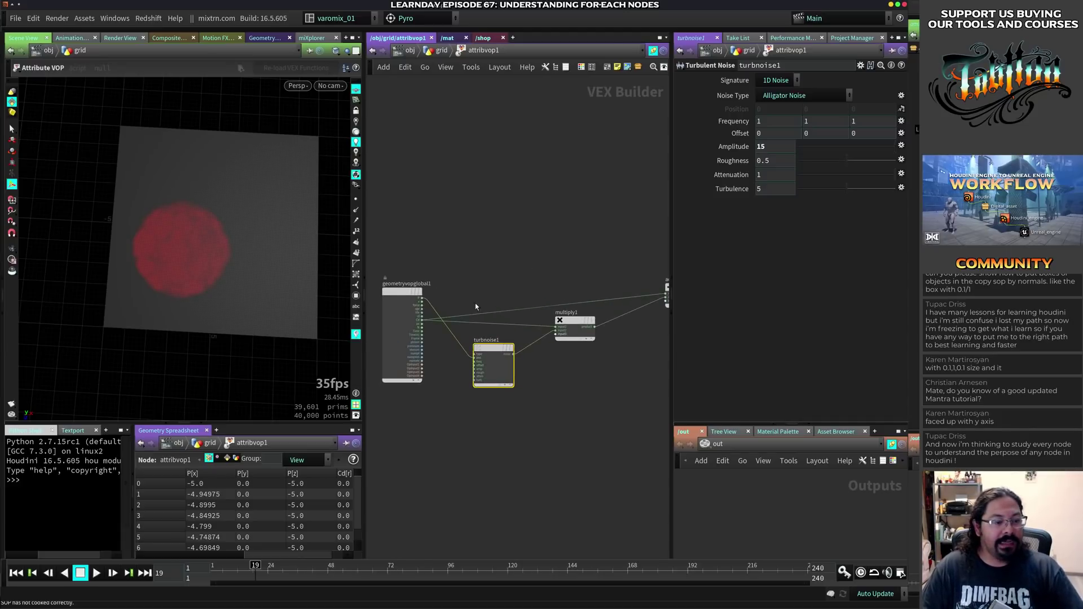
drag(402, 292, 397, 274)
drag(479, 349, 498, 361)
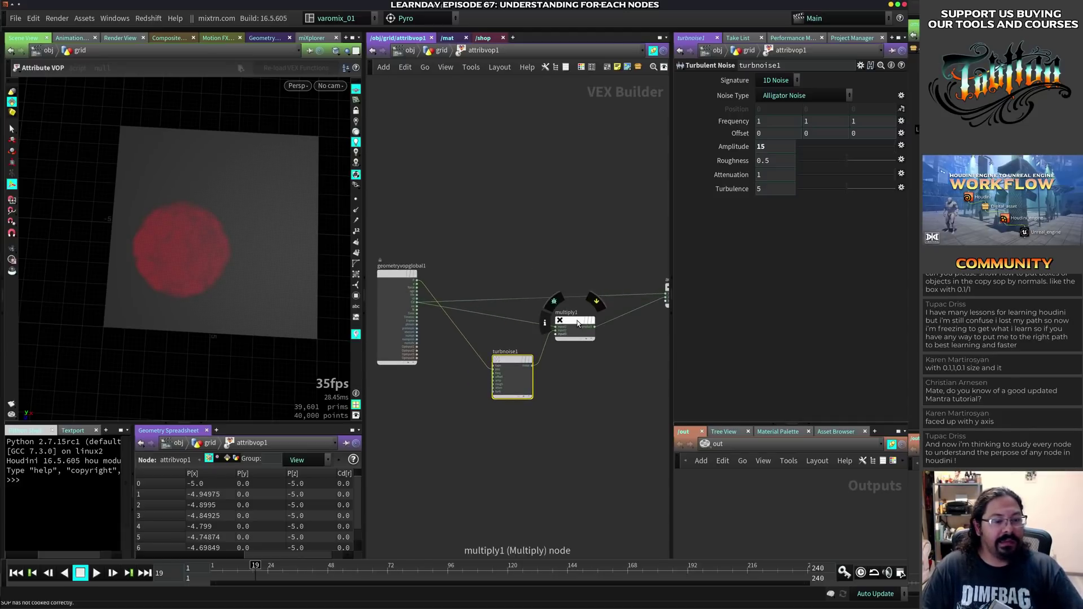
drag(570, 320, 582, 333)
middle_drag(652, 320, 553, 323)
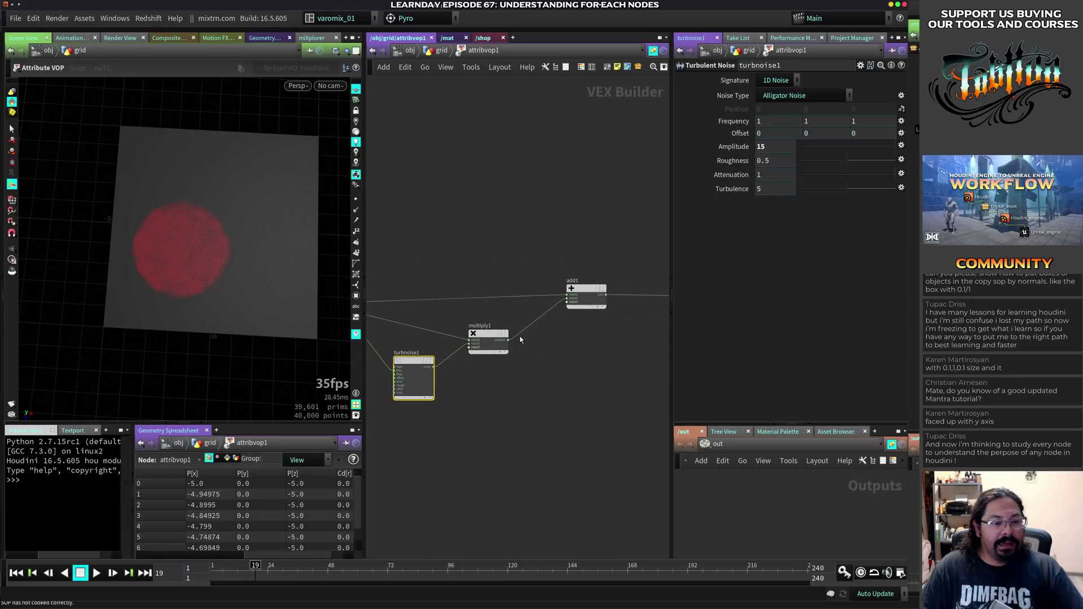
- Connect the Multiply product to the output node's Cd in place of the sum and move the Add node up out of the way
click(509, 341)
middle_drag(631, 338, 596, 329)
click(564, 300)
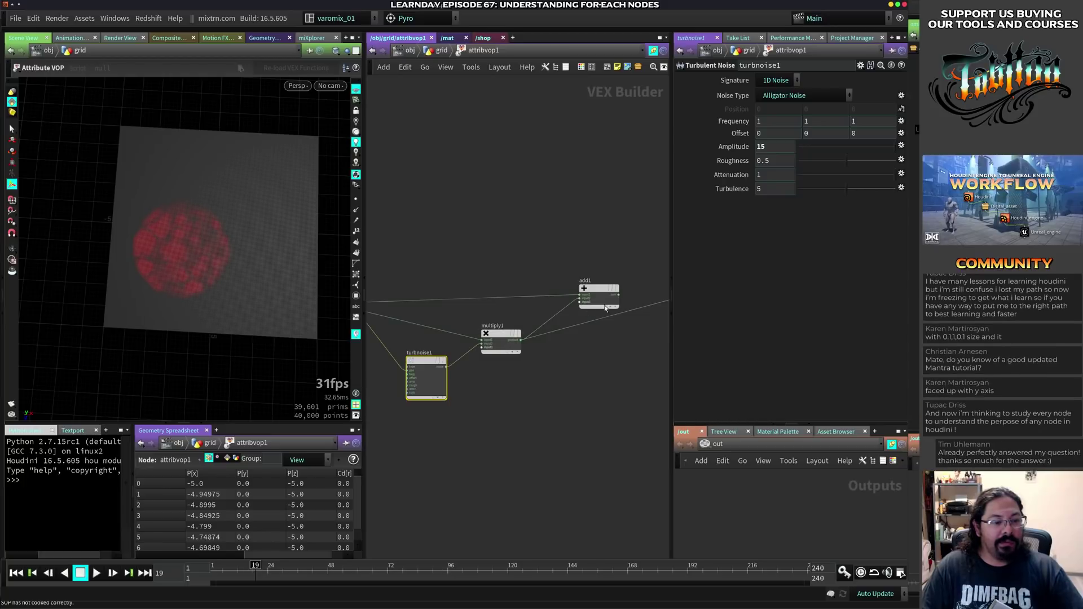
drag(598, 289, 601, 249)
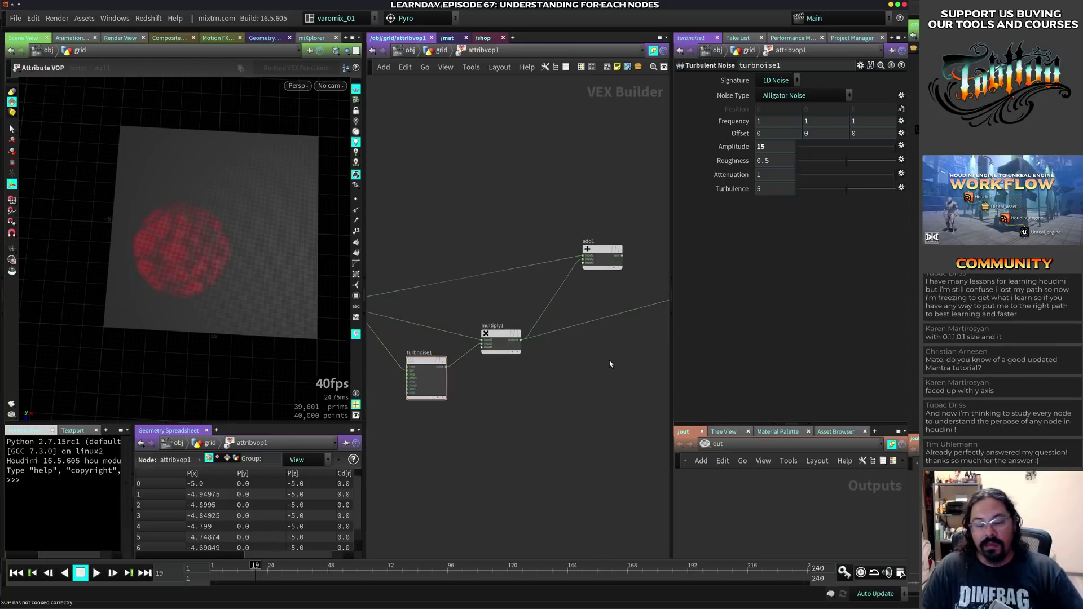
mouse_move(564, 367)
middle_down()
mouse_move(587, 338)
mouse_move(635, 342)
mouse_move(552, 356)
middle_up()
drag(555, 258, 512, 231)
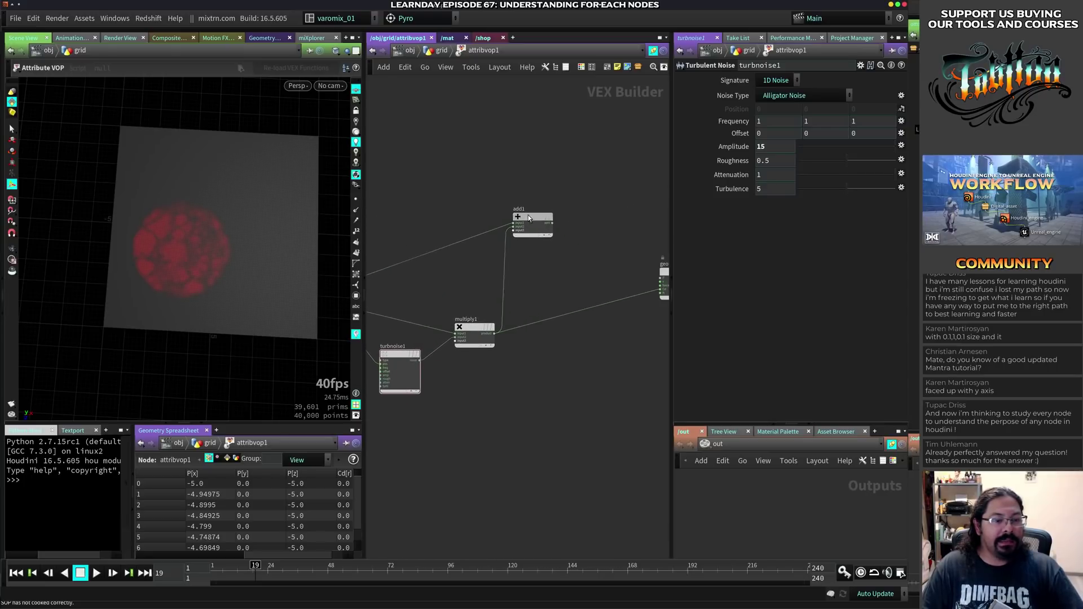
- Add a Maximum node between the Multiply node and the output node
mouse_move(551, 273)
middle_down()
mouse_move(524, 261)
mouse_move(585, 270)
mouse_move(557, 266)
middle_up()
key(Tab)
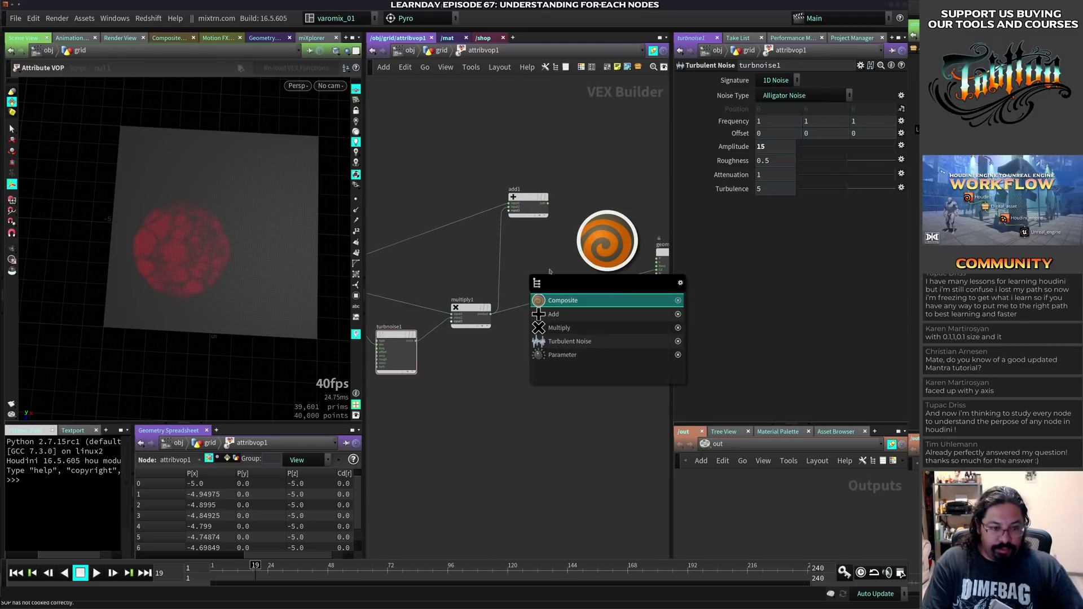
text(max)
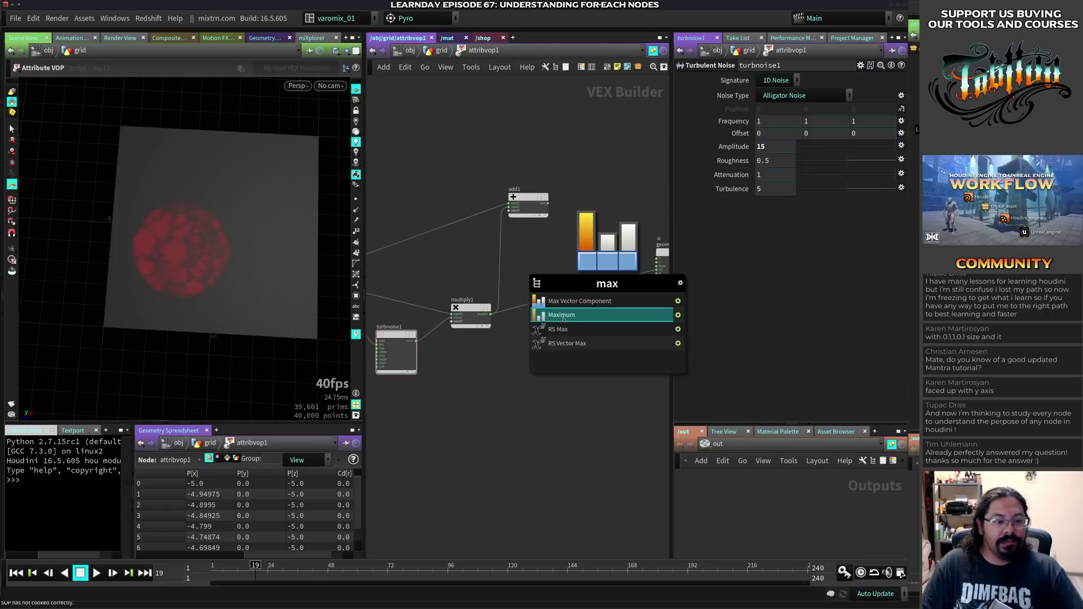
click(563, 314)
click(561, 263)
- Feed the global Cd and the Multiply product into the Maximum node and connect its result to the output node's Cd
middle_drag(377, 297, 471, 300)
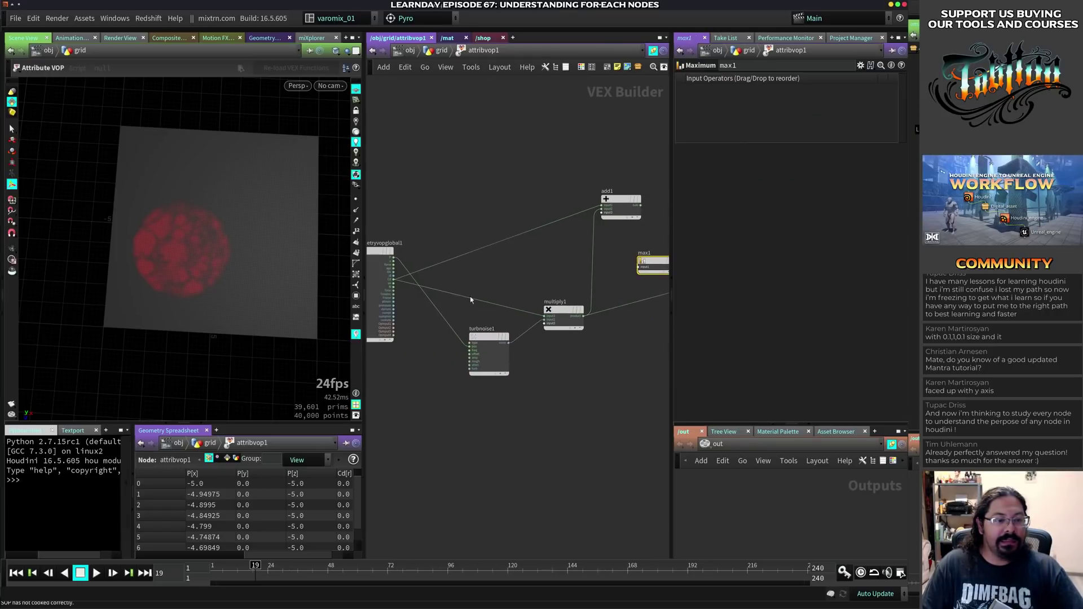
middle_drag(606, 273, 506, 283)
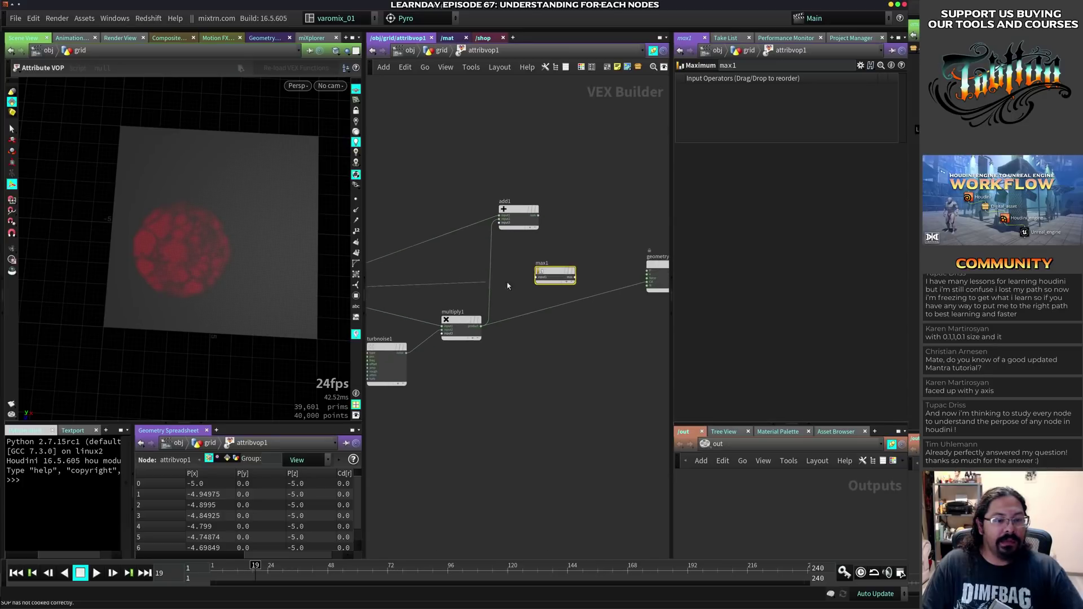
click(537, 277)
click(481, 327)
click(537, 281)
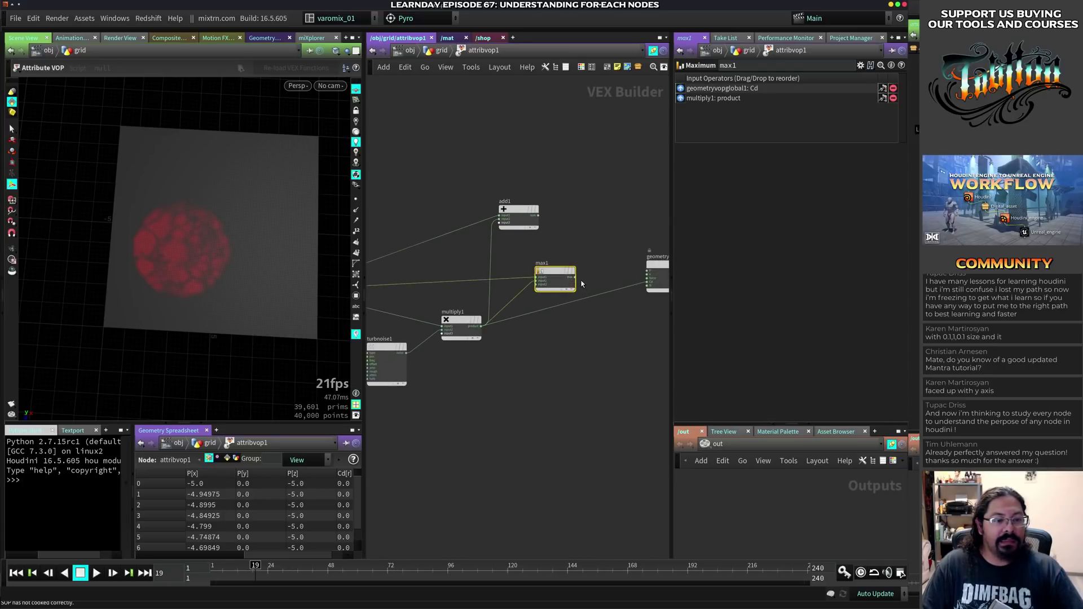
click(574, 277)
click(649, 283)
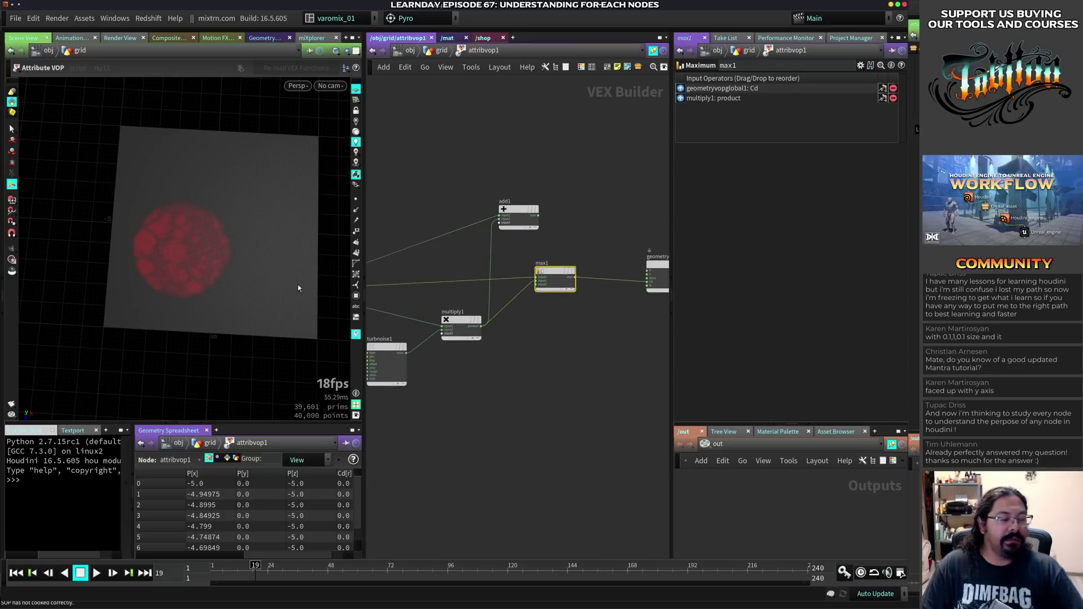
- Return to the grid network and, at frame 26, set the Attribute Transfer's Distance Threshold to 0.77 and Blend Width to 1.63
key(u)
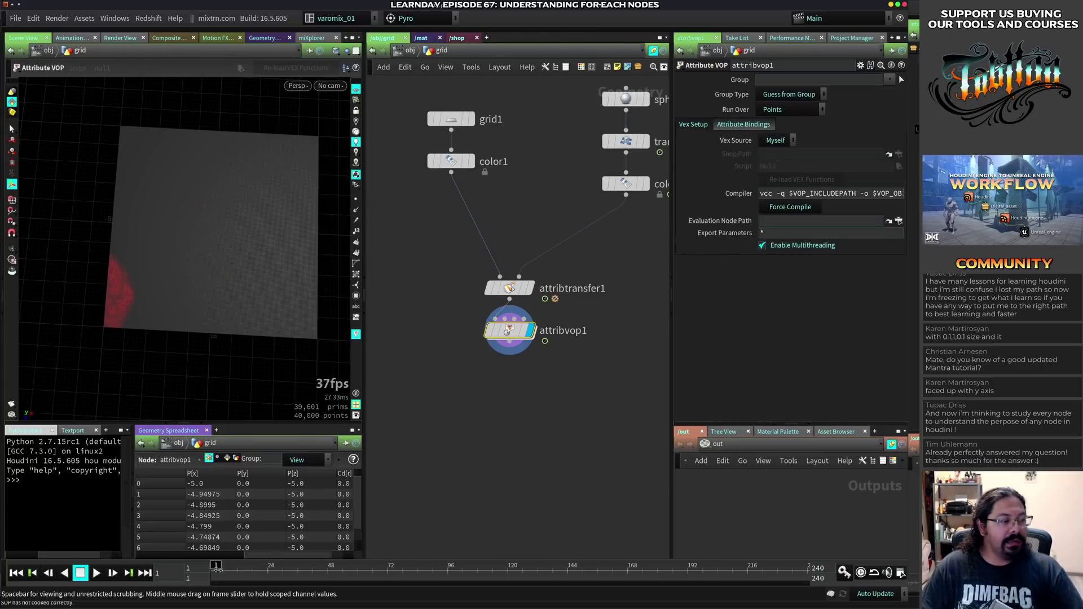
drag(329, 565, 272, 559)
click(509, 288)
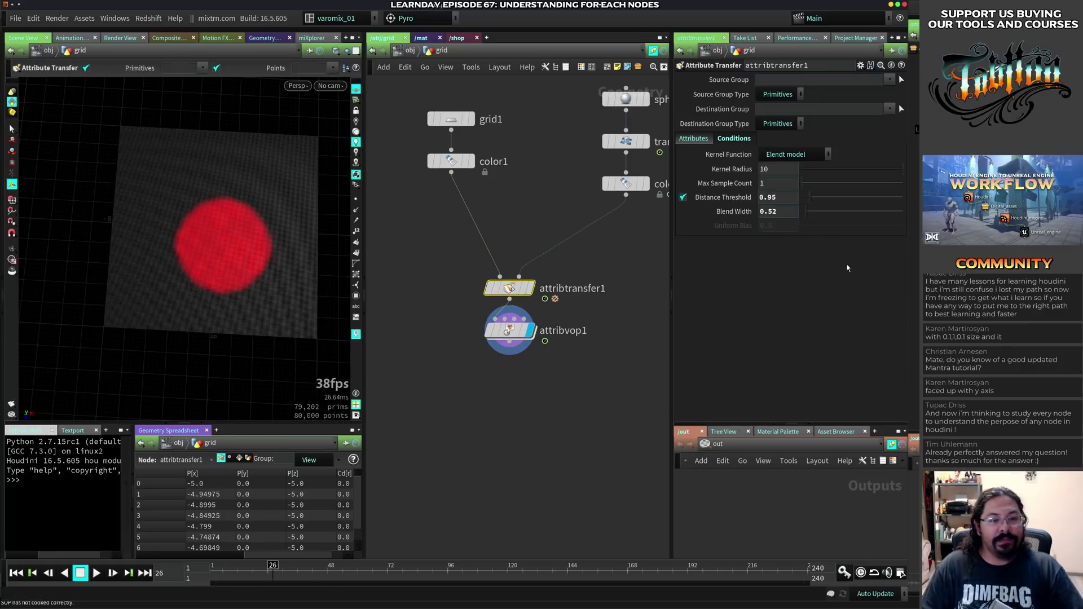
mouse_move(822, 214)
mouse_down()
mouse_move(833, 213)
mouse_move(809, 200)
mouse_move(835, 197)
mouse_up()
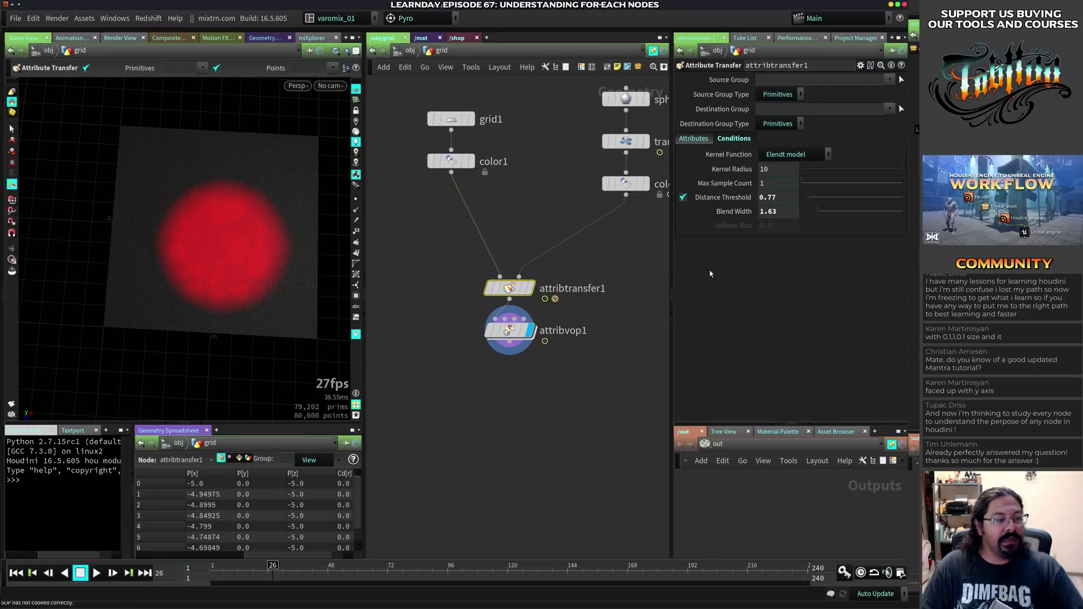
- Open the network inside the attribvop1 node, showing its Multiply, Maximum and output nodes
click(510, 331)
double_click(511, 334)
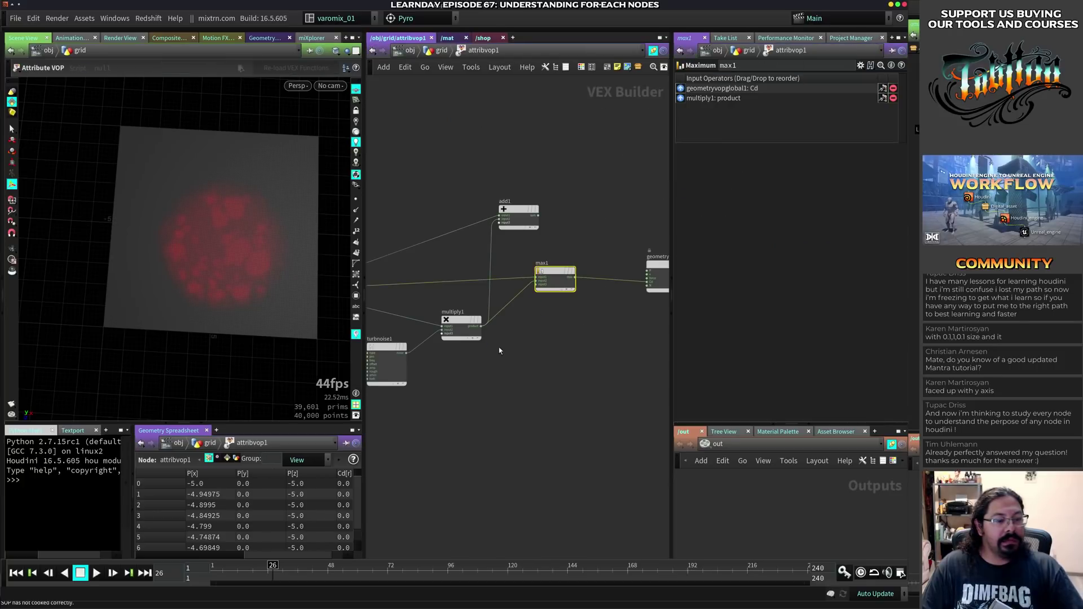
middle_drag(574, 316, 597, 344)
middle_drag(523, 375, 473, 354)
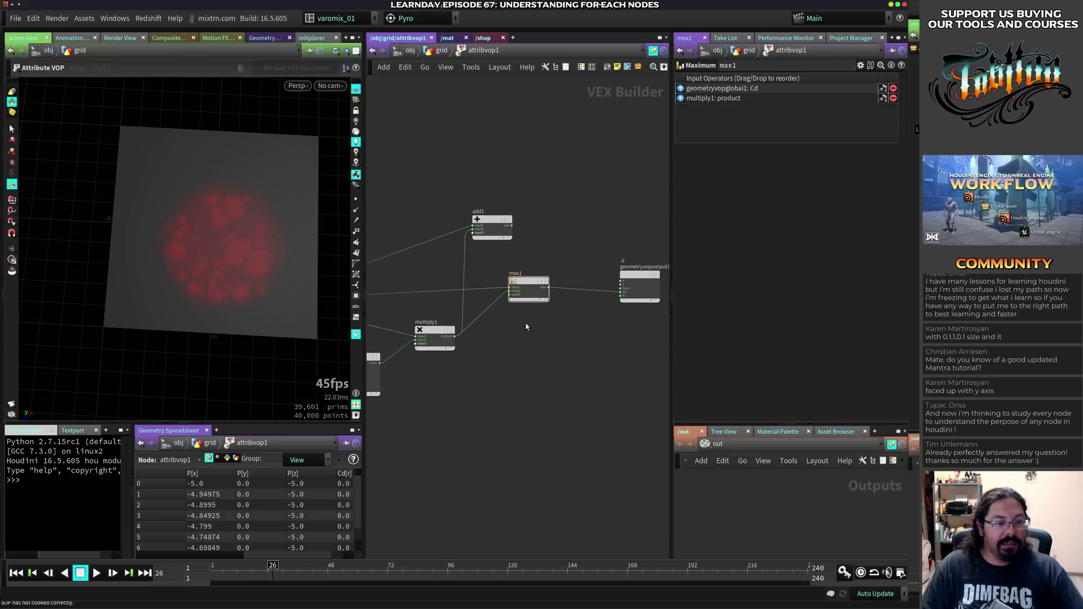
- Add a Max Vector Component node below the Maximum node and feed the global Cd into it
key(Tab)
text(max)
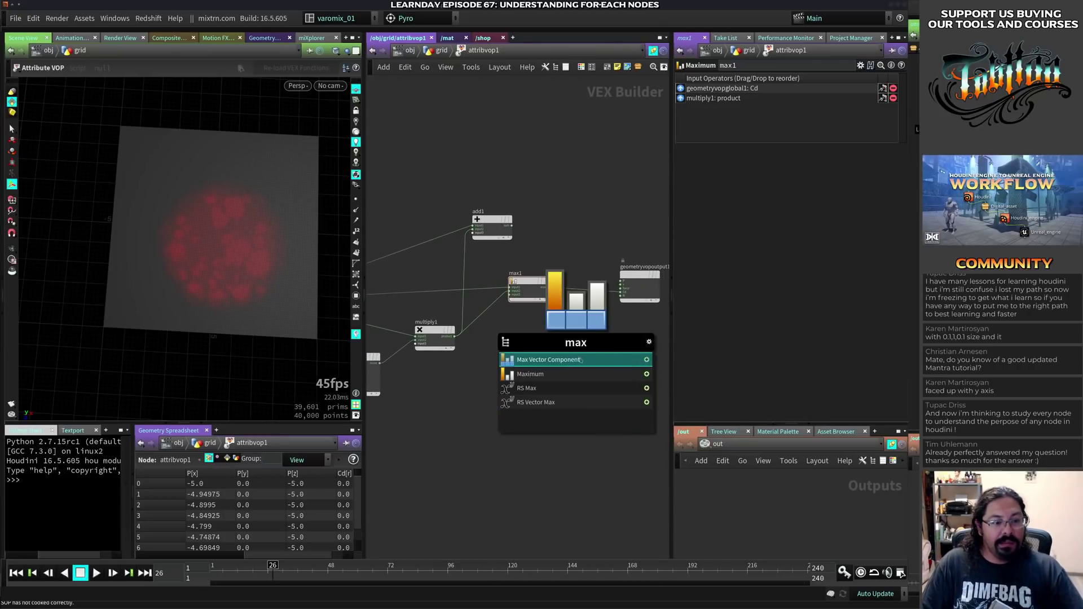
click(581, 360)
click(558, 345)
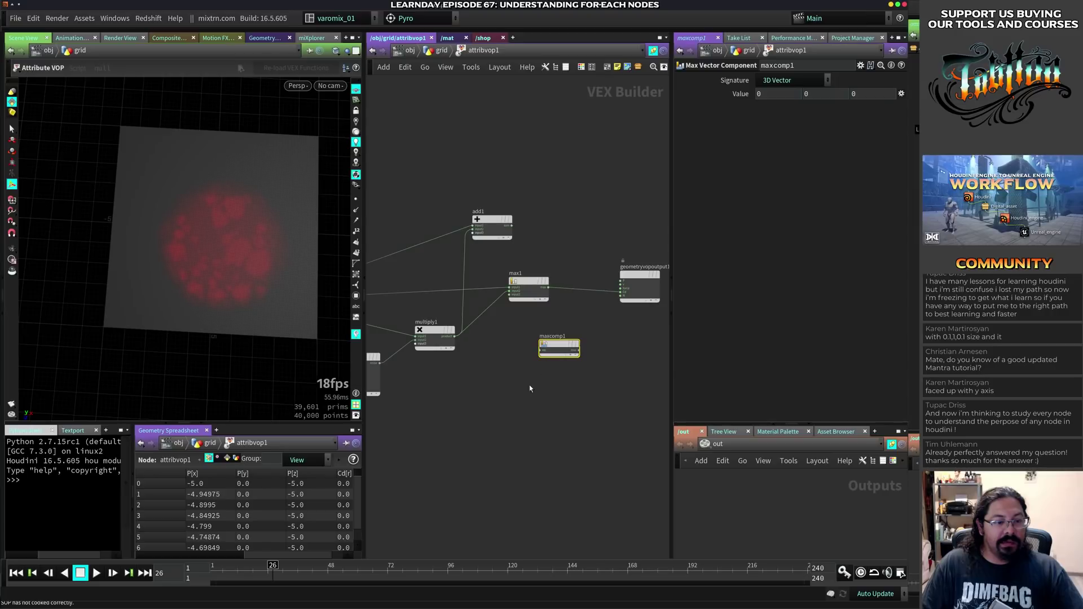
click(458, 331)
key(Escape)
middle_drag(462, 384, 636, 391)
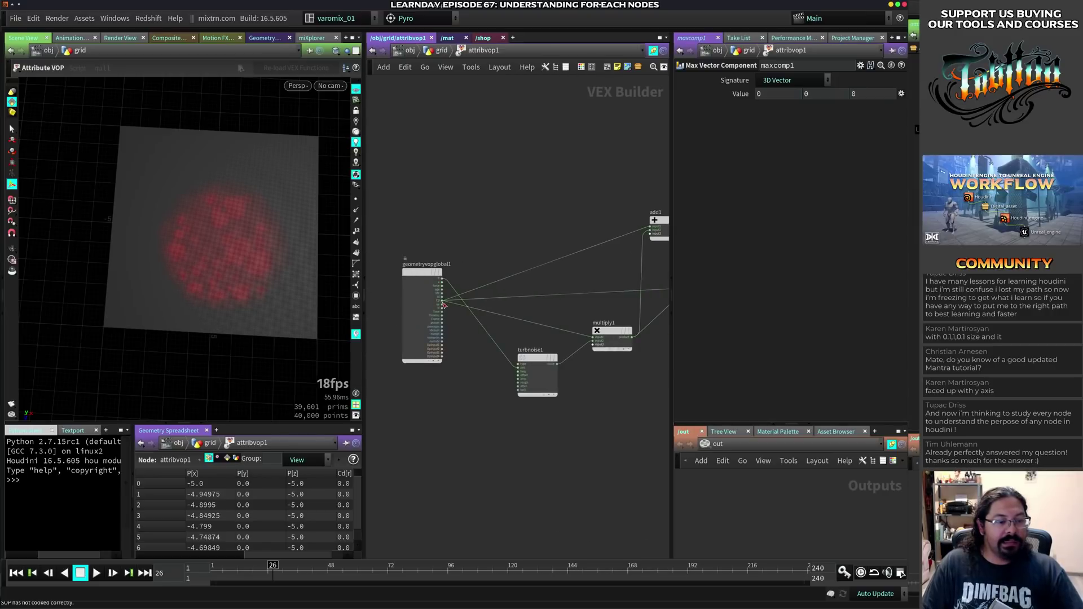
click(443, 302)
middle_drag(660, 339, 380, 324)
click(436, 332)
middle_drag(389, 414, 533, 399)
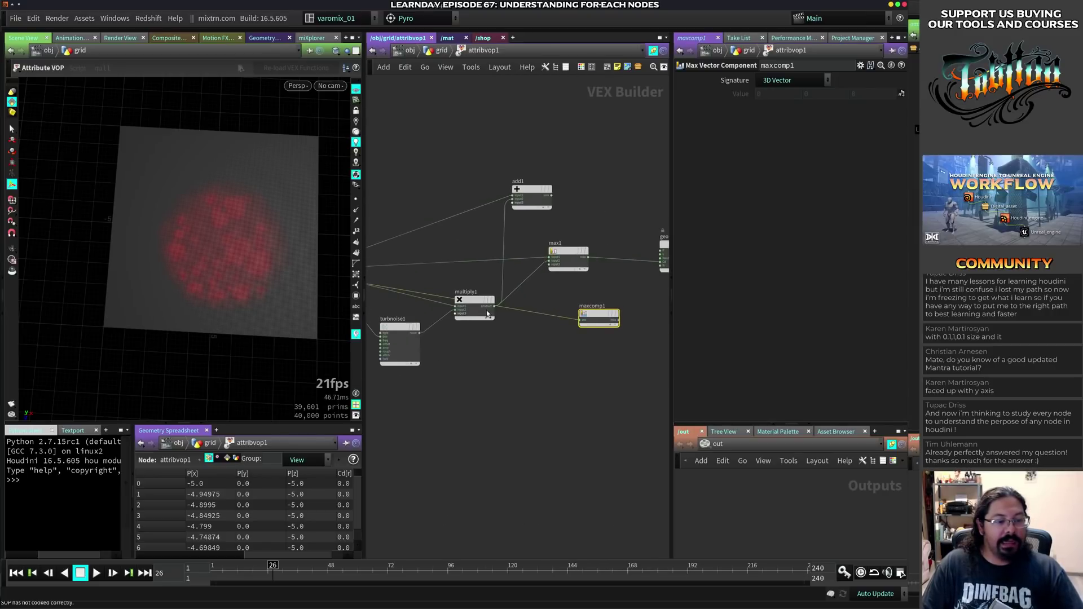
- Replace the Max Vector Component's input with the Multiply product and rearrange the two nodes
click(494, 306)
click(580, 321)
drag(476, 302, 471, 354)
drag(598, 314, 601, 299)
drag(471, 353, 477, 316)
middle_drag(518, 357, 439, 355)
- Try the Max Vector Component result on the output node's Cd and delete the Max Vector Component node
click(542, 305)
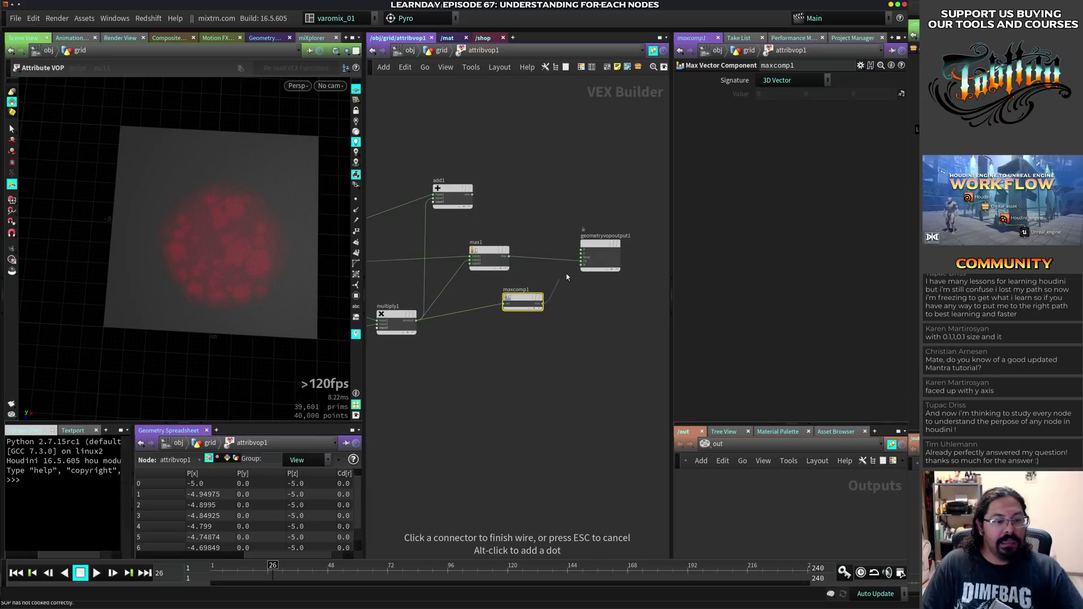
click(584, 264)
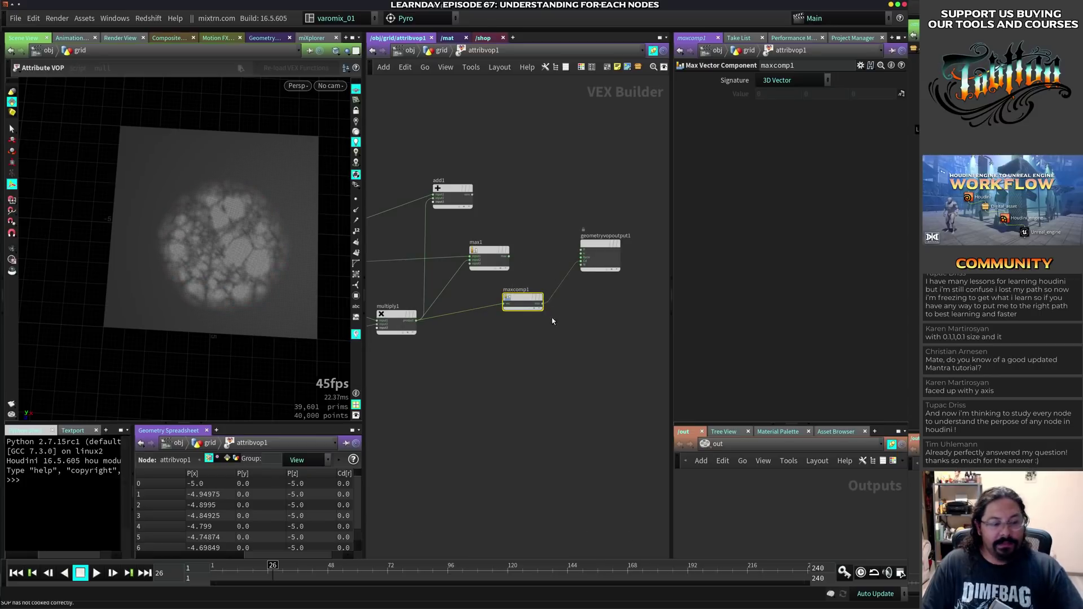
key(Delete)
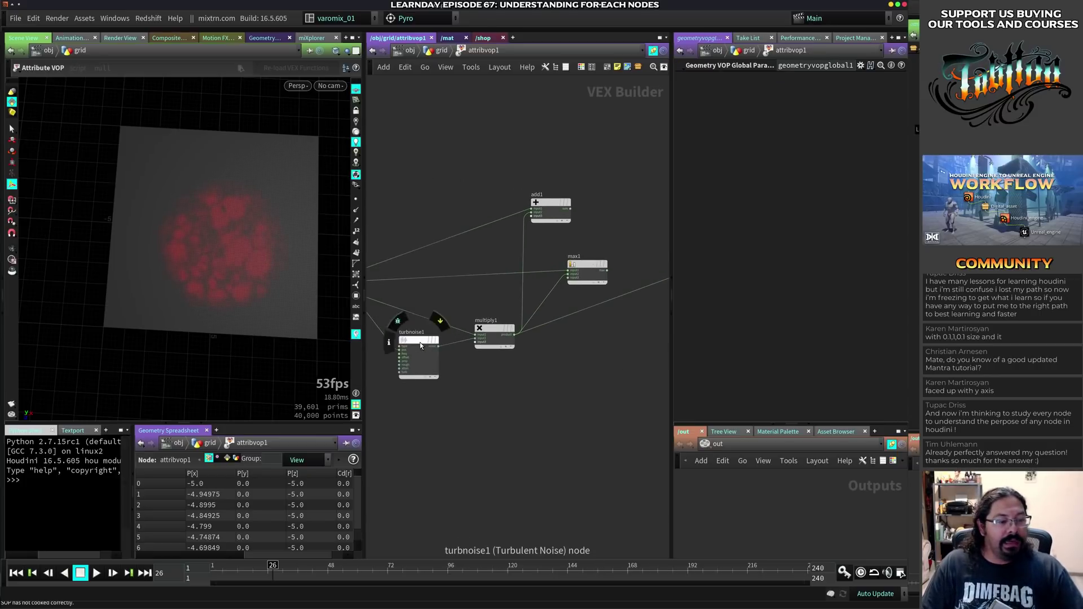
- Add a second Multiply node between the first Multiply node and the output node
middle_drag(499, 374, 419, 370)
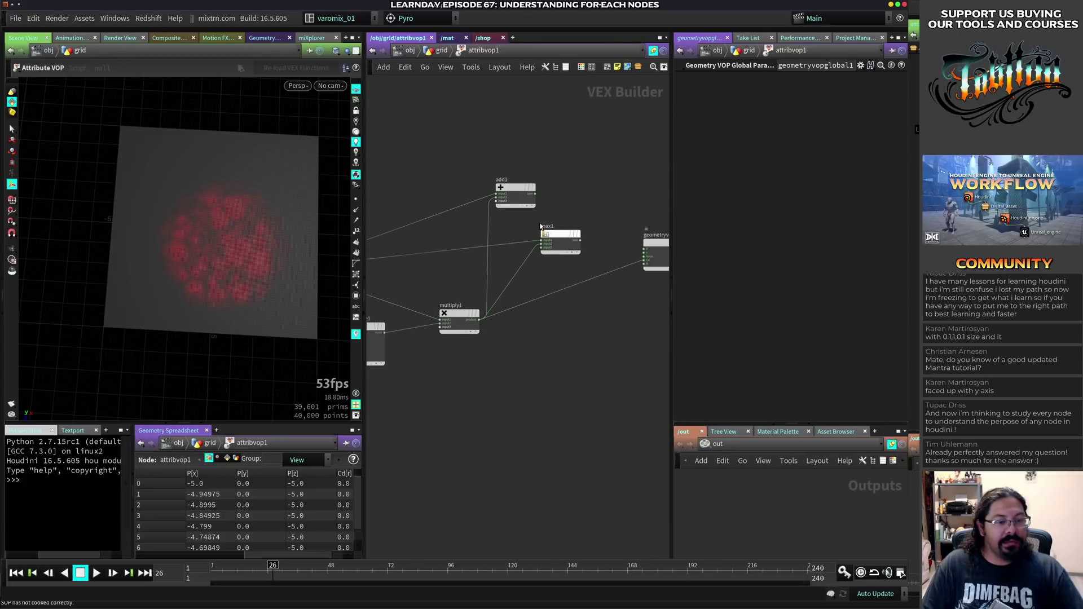
middle_drag(551, 338, 537, 326)
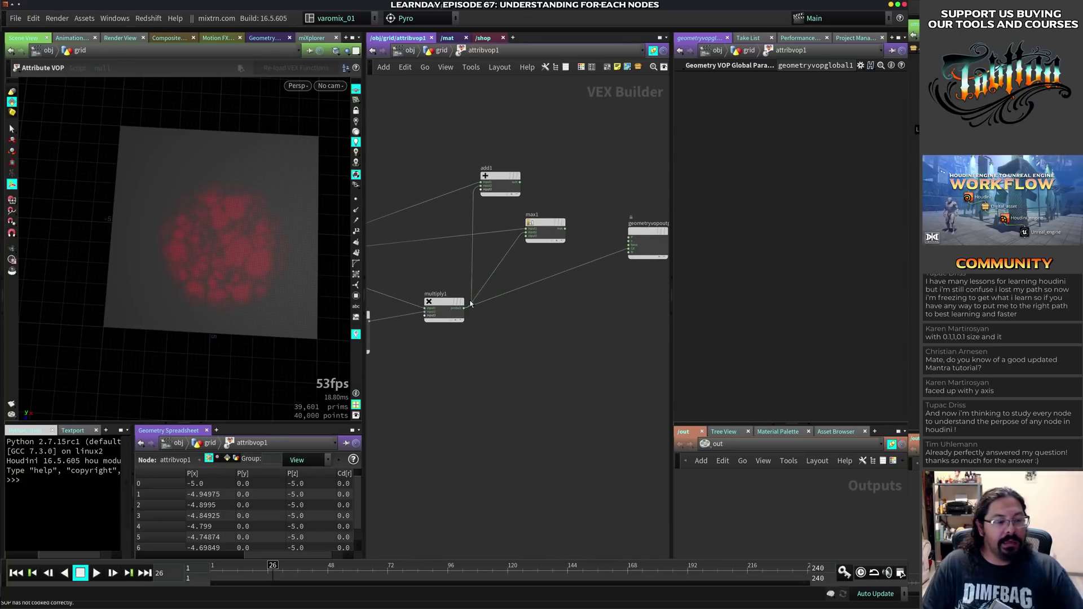
key(Tab)
text(mul)
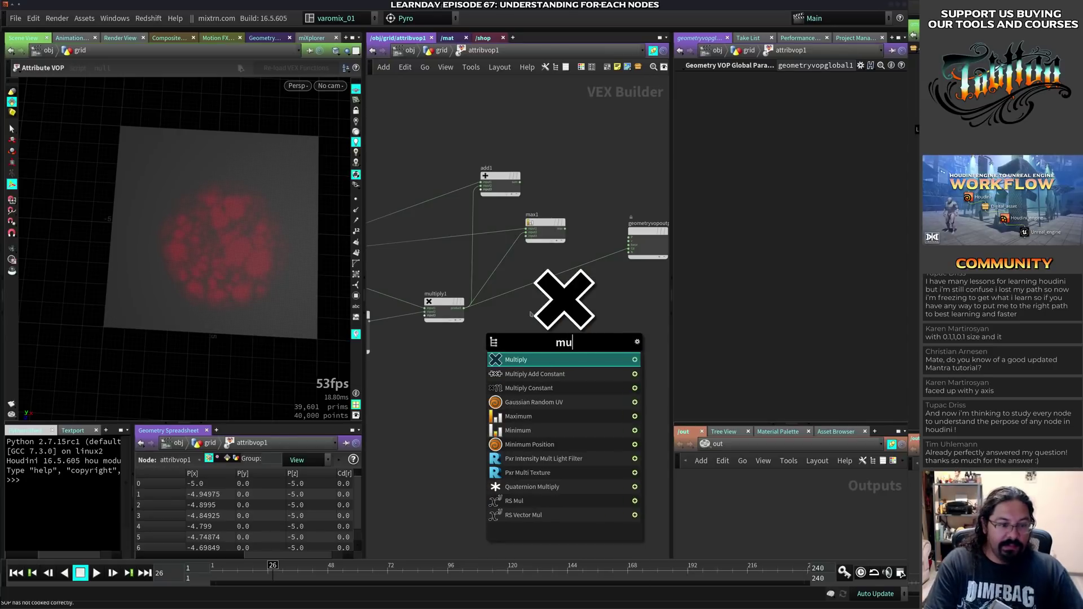
click(515, 362)
click(590, 322)
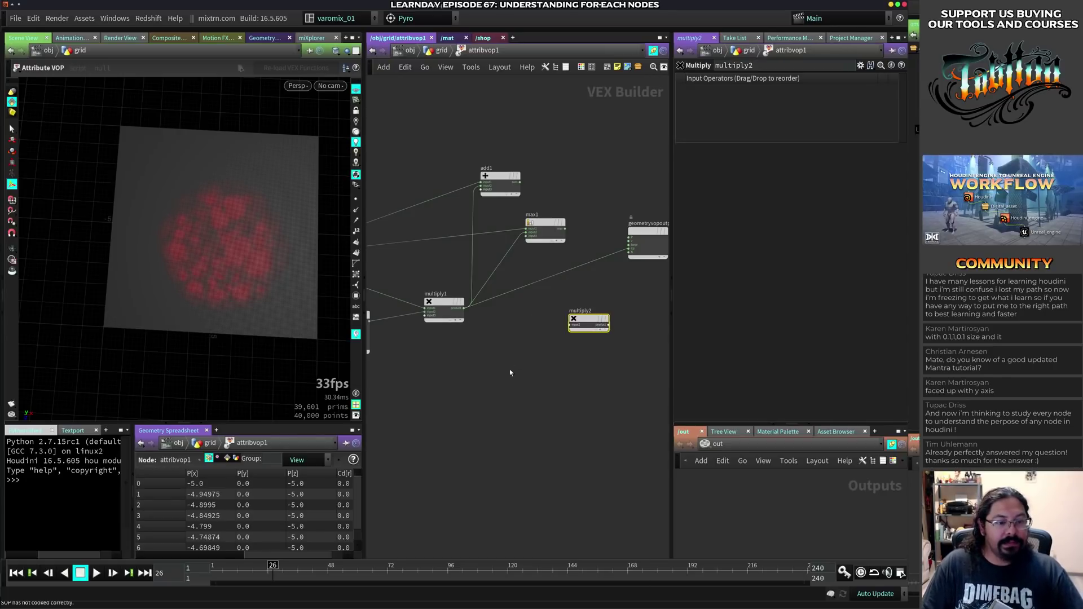
- Feed the global Cd and the first Multiply product into the second Multiply node and connect its product to the output node's Cd
middle_drag(510, 372, 479, 334)
click(400, 246)
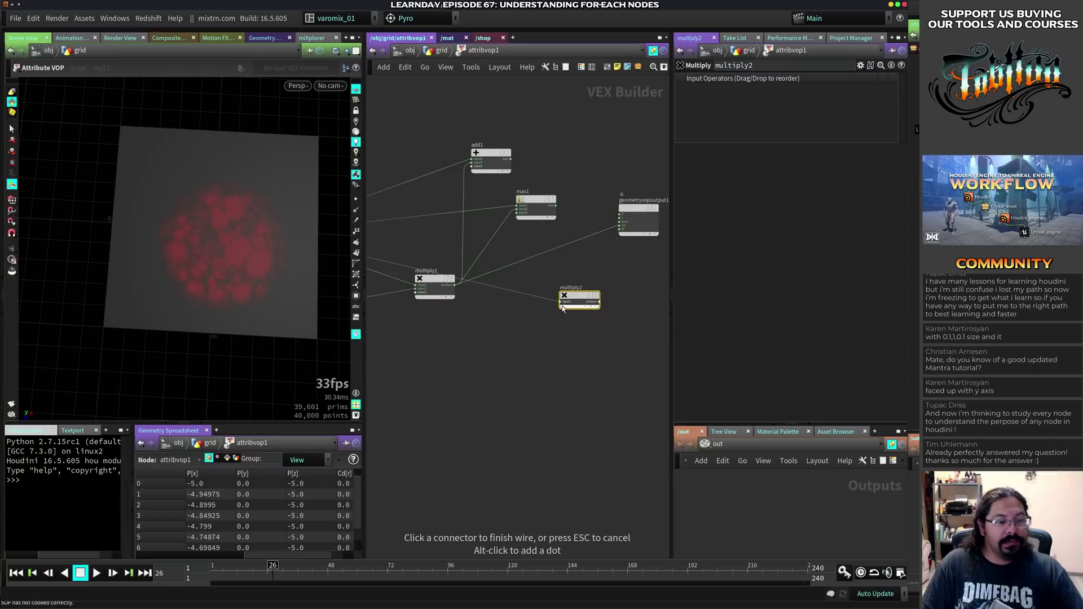
click(559, 301)
drag(438, 295, 438, 336)
click(465, 328)
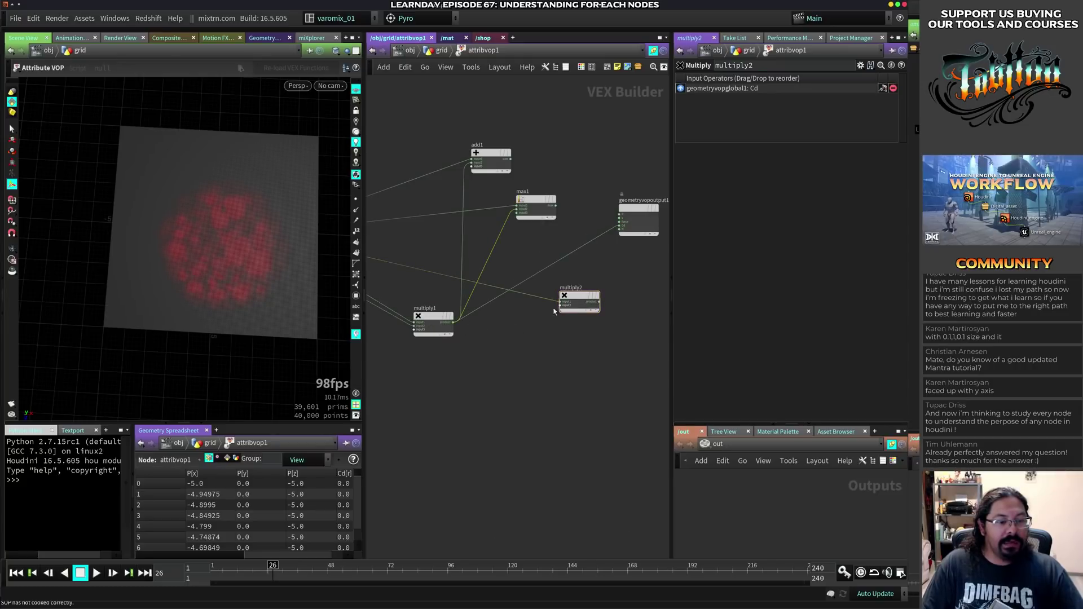
click(454, 324)
click(561, 305)
click(599, 302)
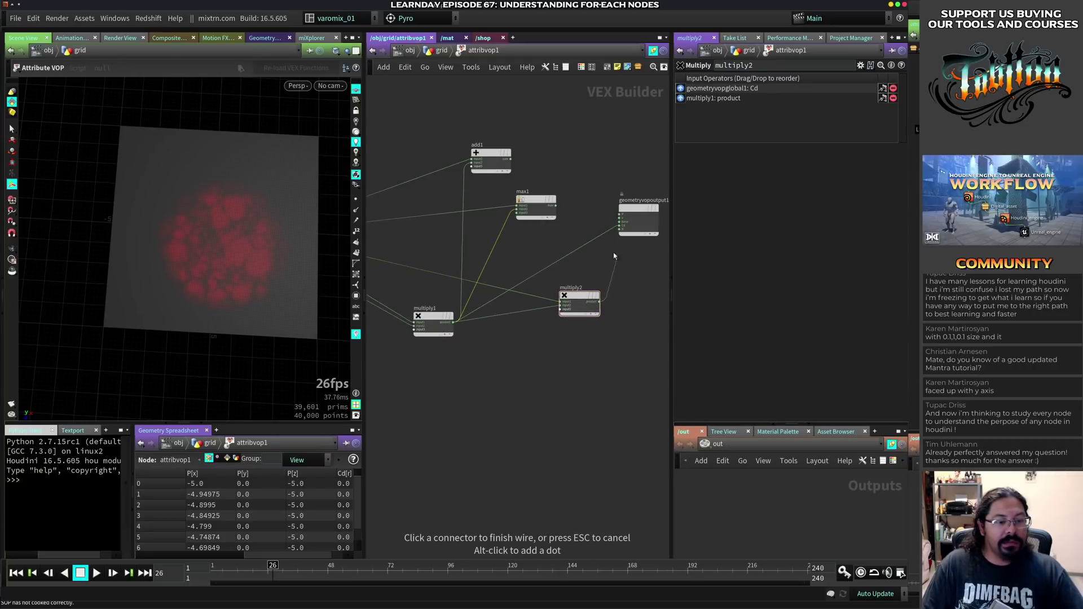
click(620, 228)
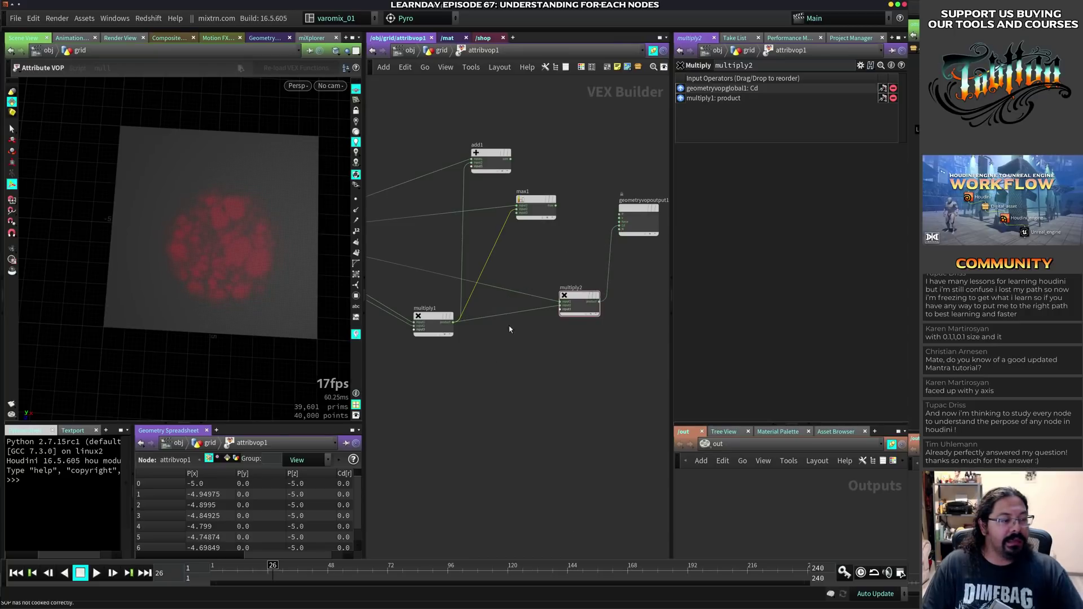
- Move both Multiply nodes up and connect the first one's product to the second one's first input
drag(575, 307, 565, 266)
middle_drag(524, 336, 606, 326)
drag(533, 311, 537, 269)
middle_drag(506, 333, 387, 365)
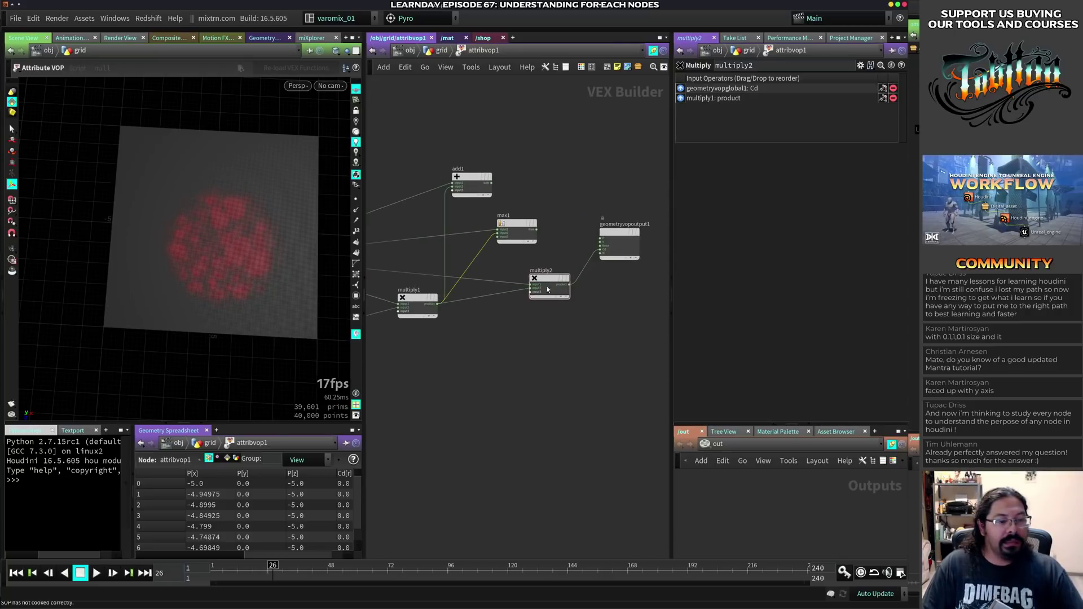
click(438, 307)
click(531, 285)
- Connect the global Cd to the second Multiply node's second input
middle_drag(372, 259, 427, 264)
click(399, 264)
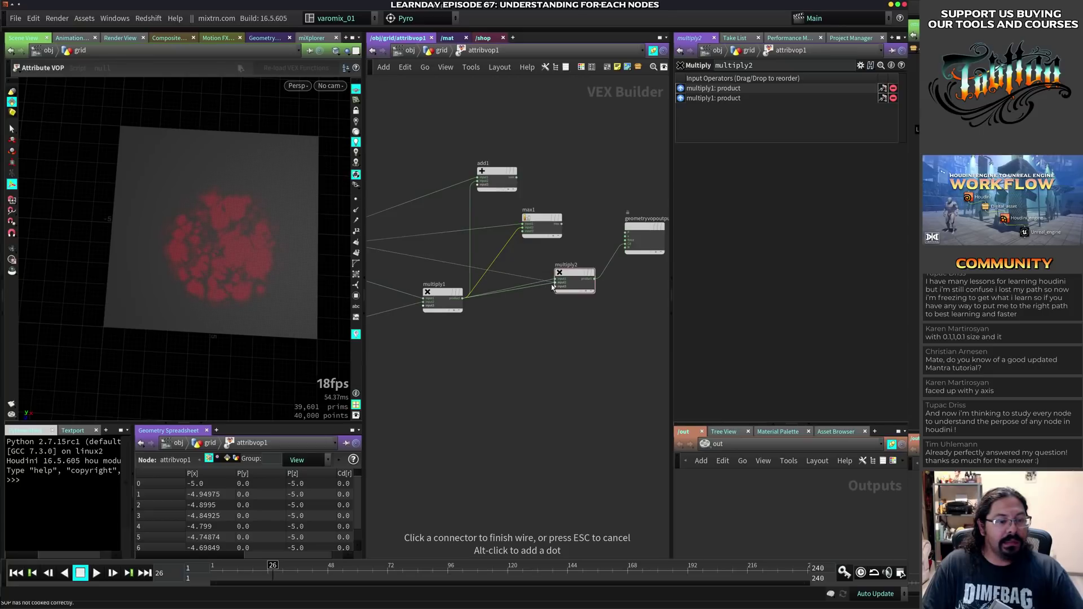
click(554, 283)
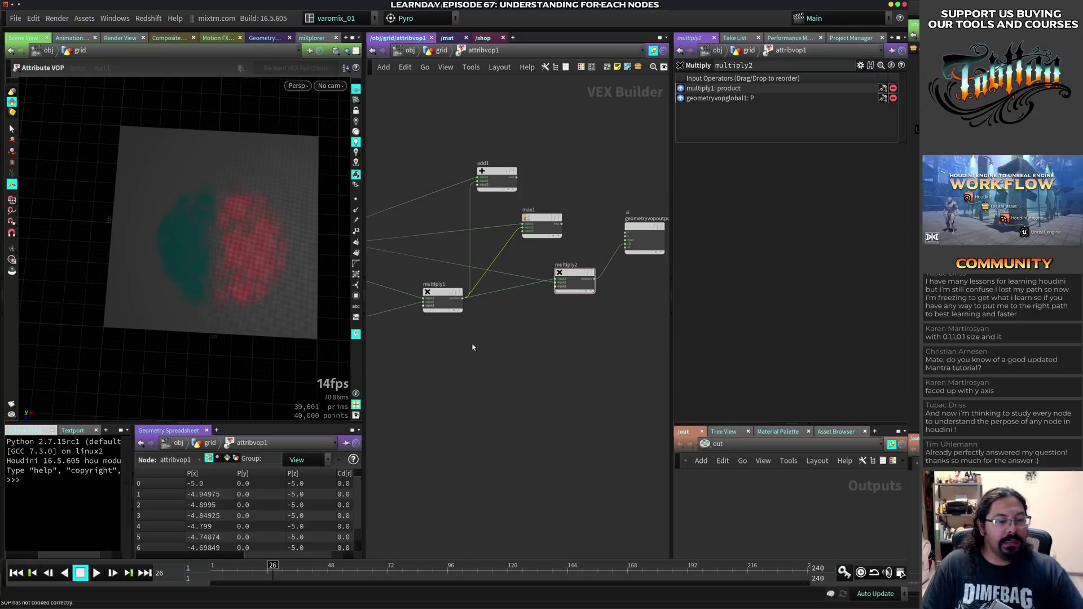
middle_drag(473, 348, 572, 380)
click(395, 286)
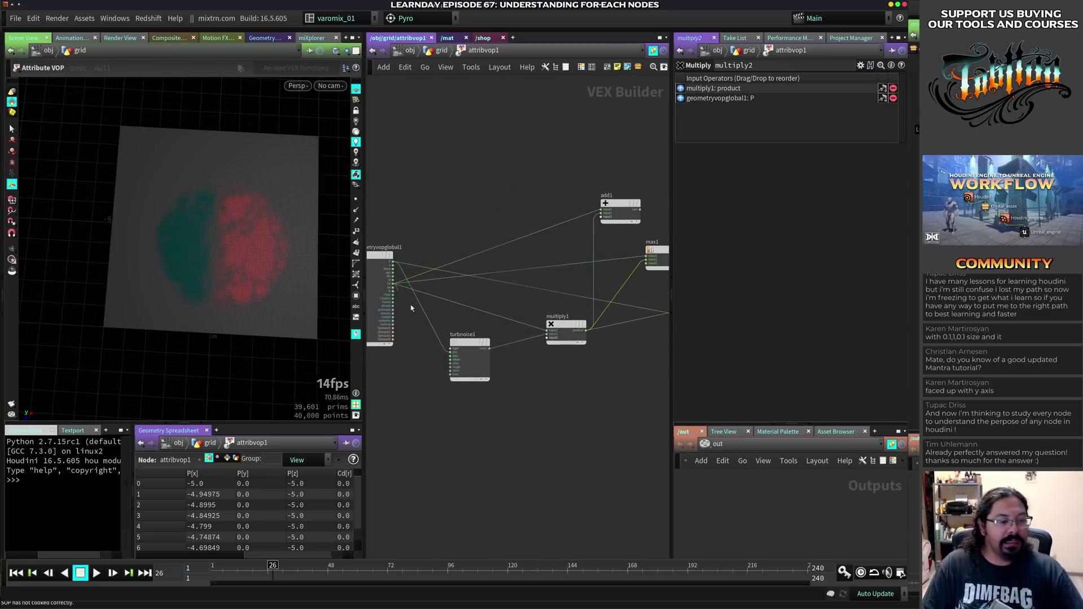
middle_drag(564, 327, 447, 312)
click(562, 299)
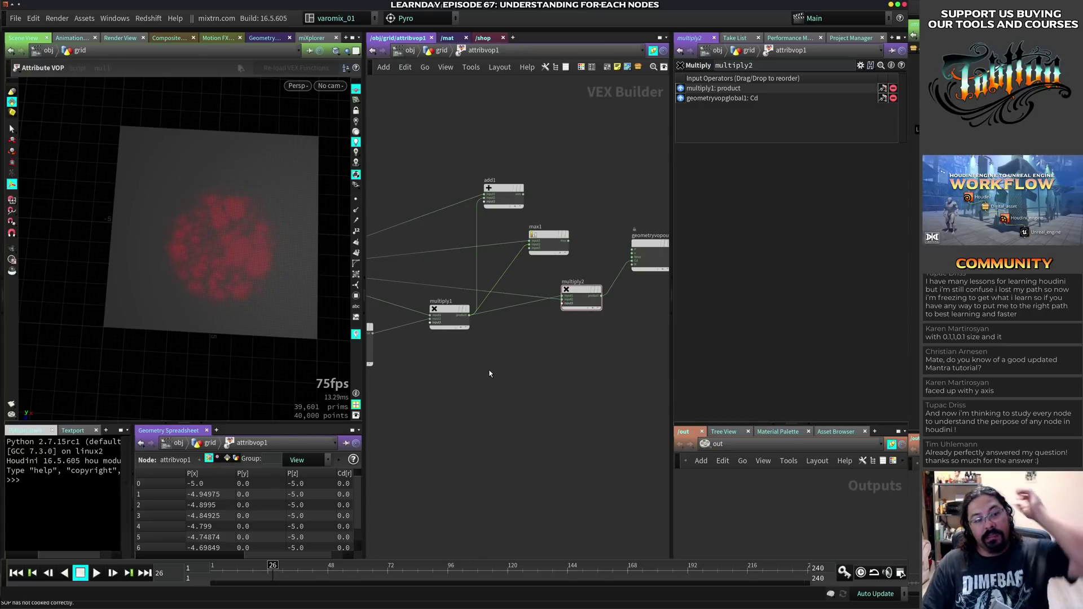
- Set the Turbulent Noise node's Roughness to 1
middle_drag(490, 373, 585, 362)
click(449, 326)
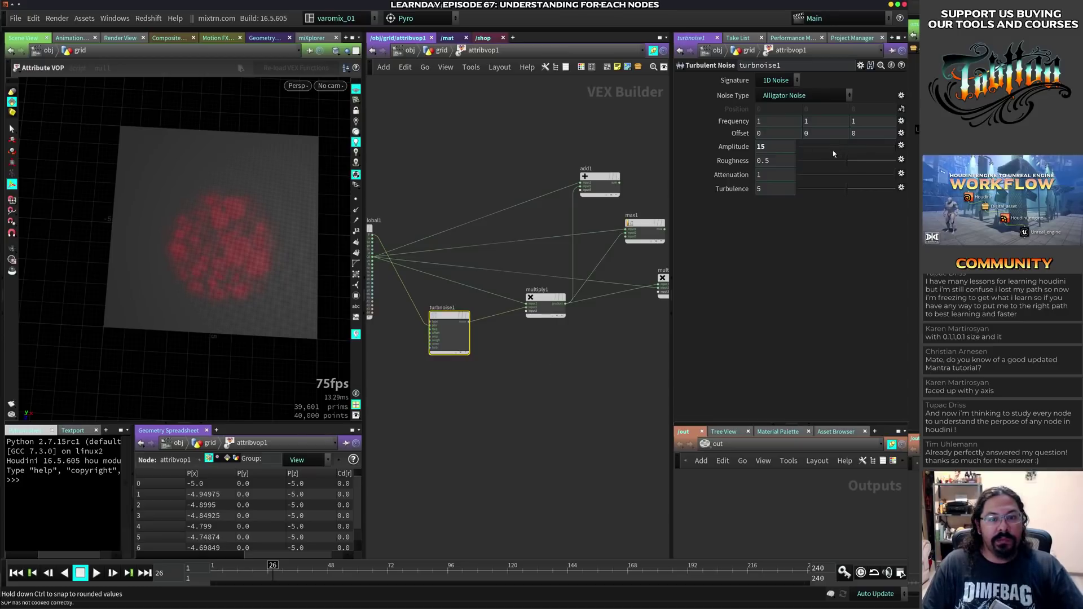
drag(846, 161, 896, 167)
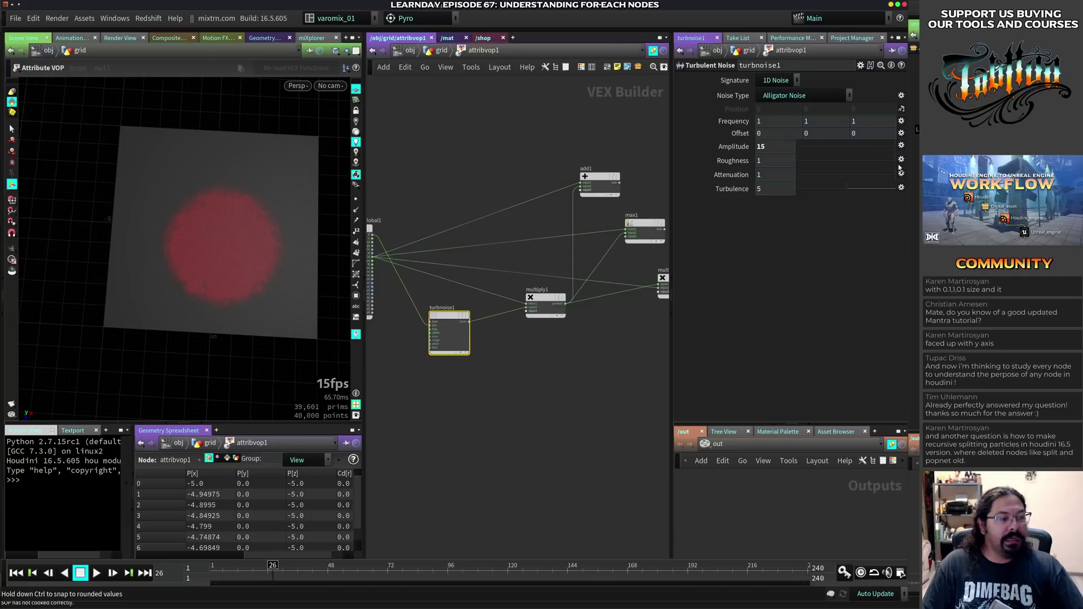
- Return to the grid network and, at frame 23, set the Attribute Transfer's Blend Width to 4.29
key(u)
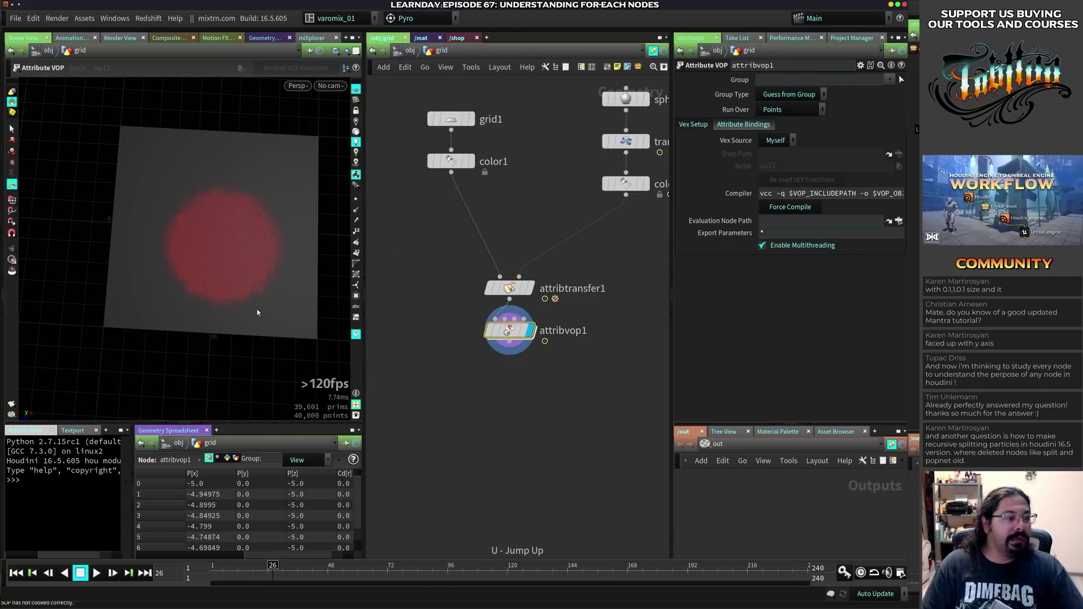
drag(293, 559, 266, 564)
click(510, 288)
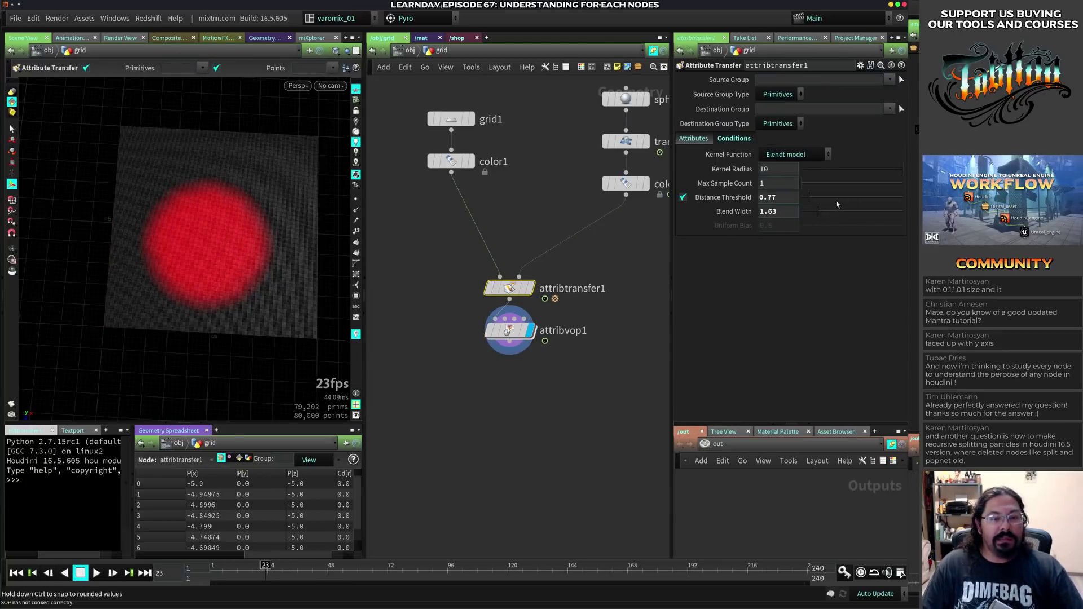
drag(819, 217, 845, 216)
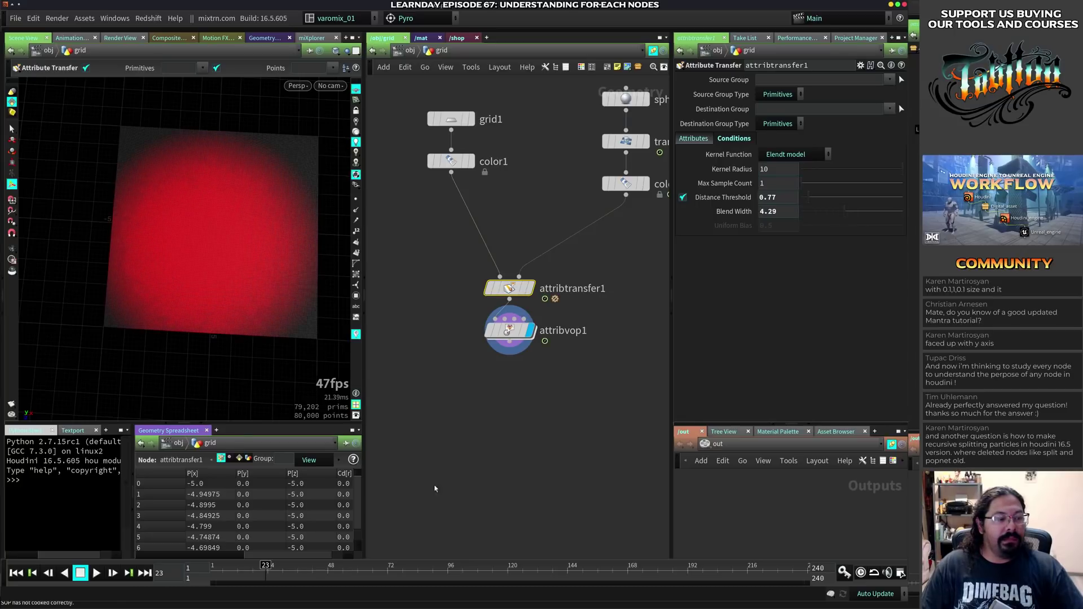
- Select attribvop1, scrub to frame 15 and examine the noise pattern along the edge of the red area
click(506, 338)
drag(317, 576, 235, 572)
drag(243, 567, 246, 568)
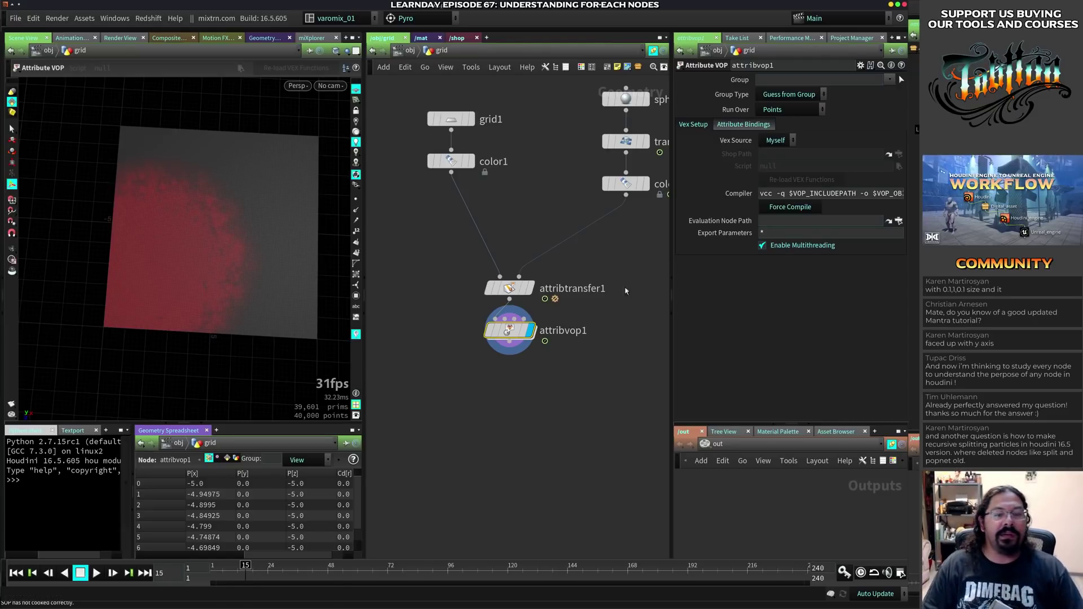
mouse_move(506, 322)
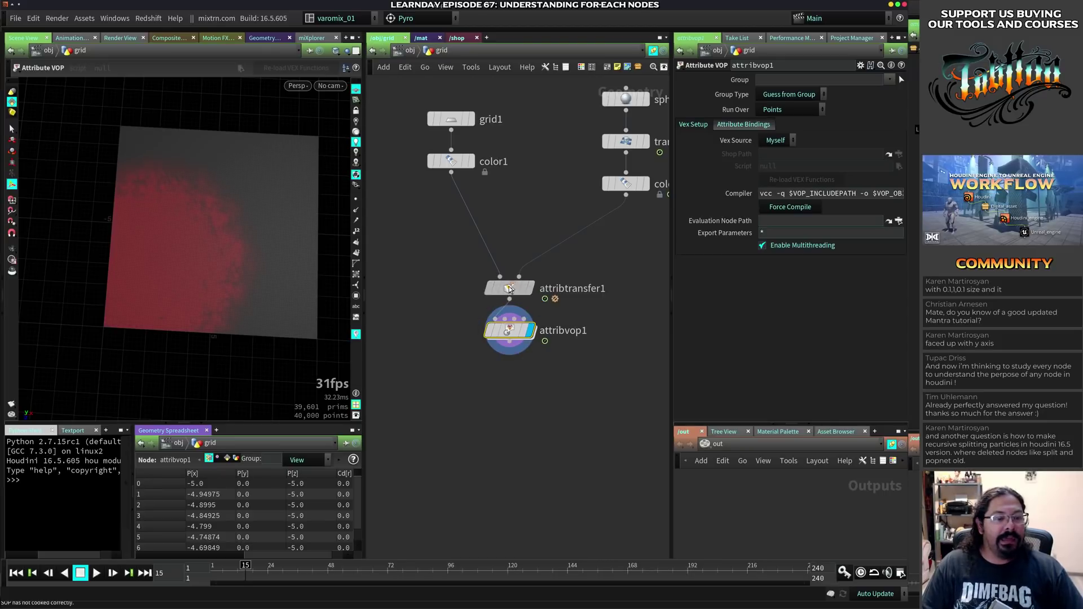
key(shift+w)
mouse_move(275, 323)
mouse_down()
mouse_move(194, 326)
mouse_move(248, 302)
mouse_move(270, 332)
mouse_up()
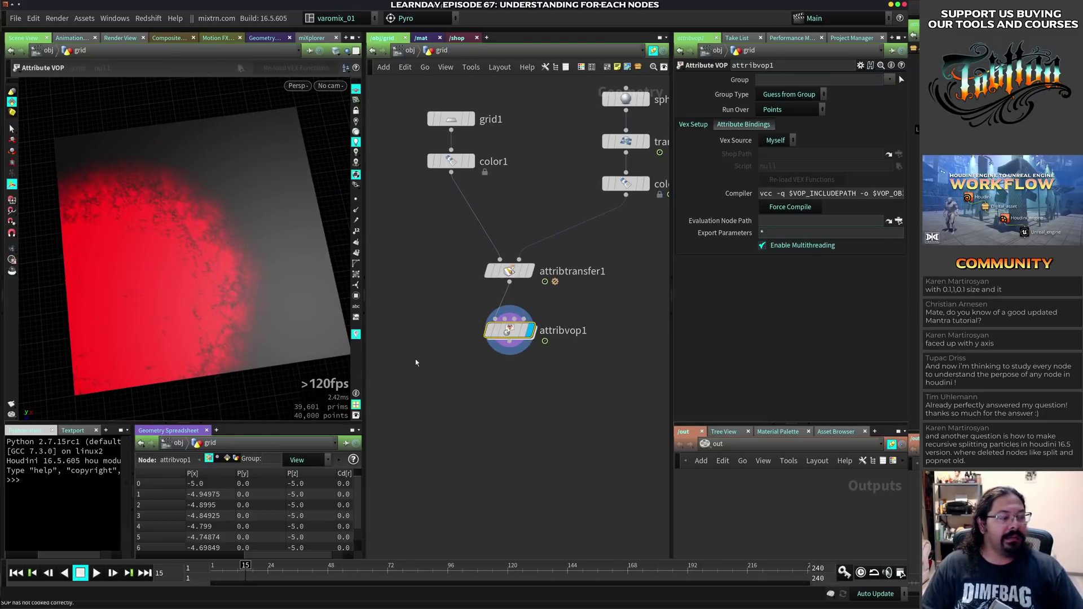
- Set the Attribute Transfer's Distance Threshold to 0.39 and Blend Width to 6.15, and scrub the animation to frame 22
click(512, 274)
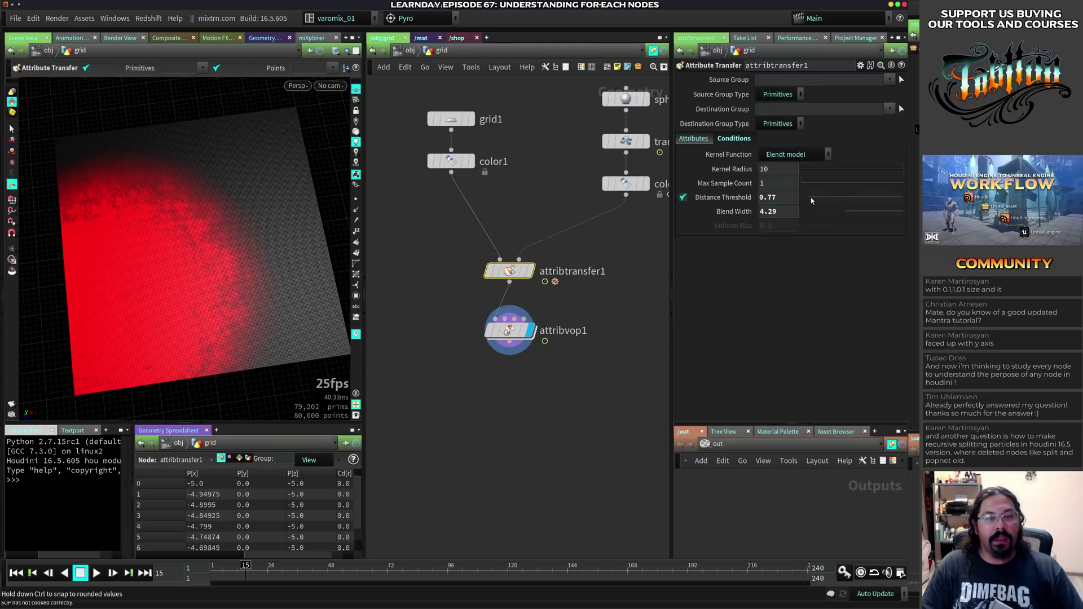
drag(810, 197, 865, 200)
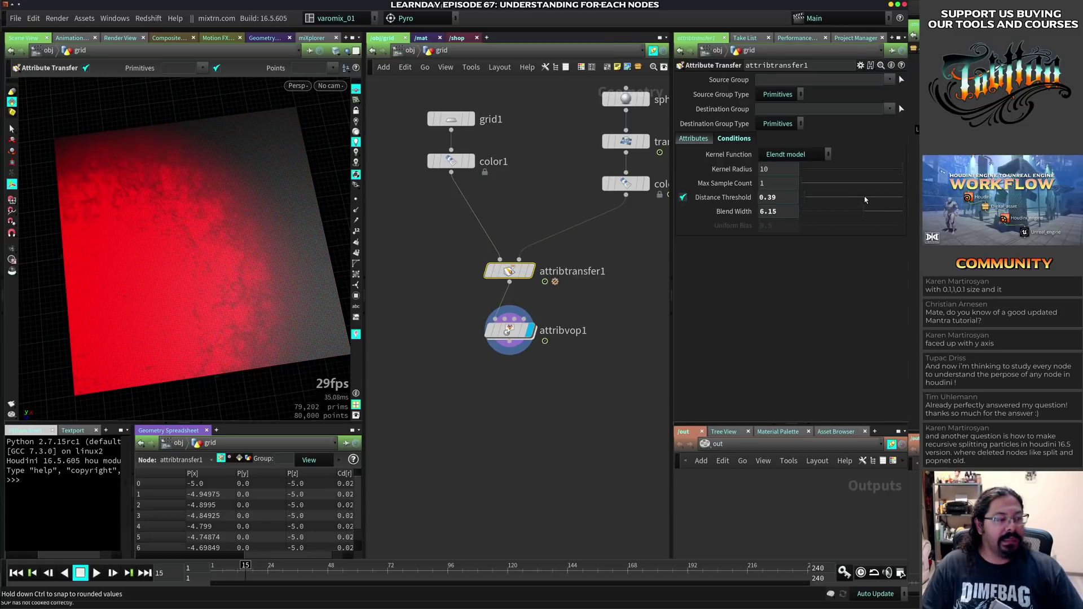
mouse_move(230, 568)
mouse_down()
mouse_move(220, 567)
mouse_move(285, 565)
mouse_move(279, 550)
mouse_move(242, 561)
mouse_up()
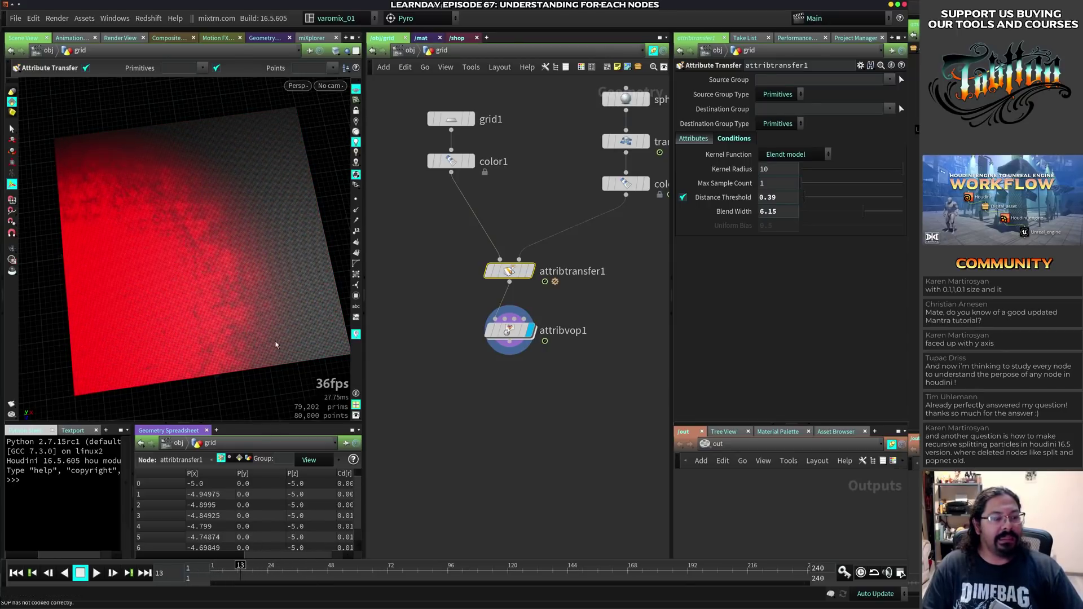
mouse_move(256, 570)
mouse_down()
mouse_move(283, 566)
mouse_move(253, 570)
mouse_up()
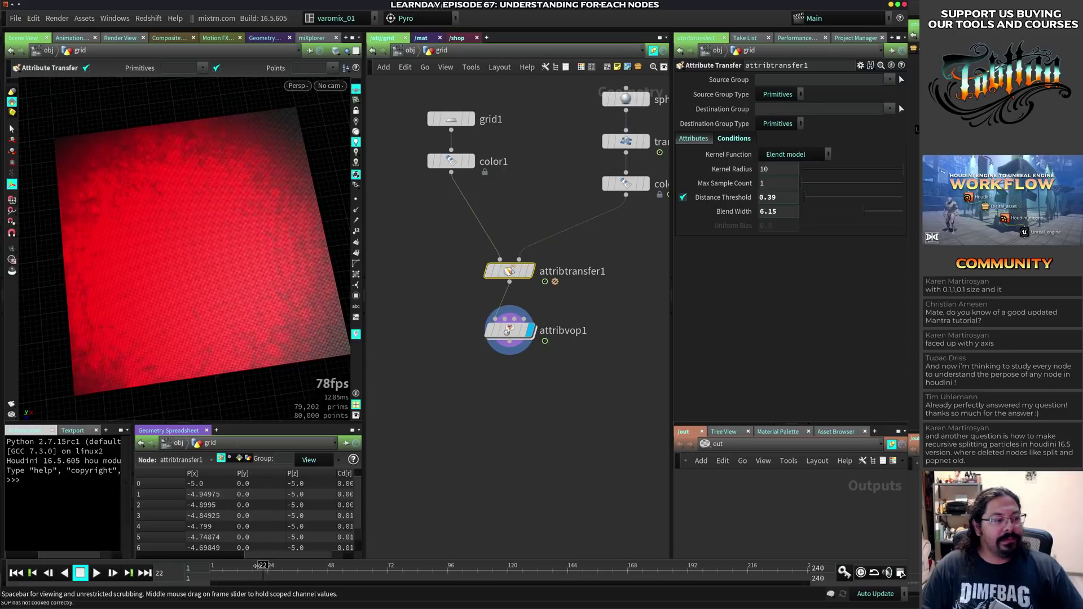
- Set the Attribute Transfer's Distance Threshold to 0 and Blend Width to 7.92, and scrub the animation to frame 24
mouse_move(809, 202)
mouse_down()
mouse_move(840, 194)
mouse_move(792, 203)
mouse_move(821, 198)
mouse_move(811, 198)
mouse_up()
mouse_move(873, 215)
mouse_down()
mouse_move(806, 219)
mouse_move(842, 213)
mouse_move(798, 199)
mouse_move(881, 211)
mouse_up()
mouse_move(250, 567)
mouse_down()
mouse_move(224, 566)
mouse_move(268, 563)
mouse_up()
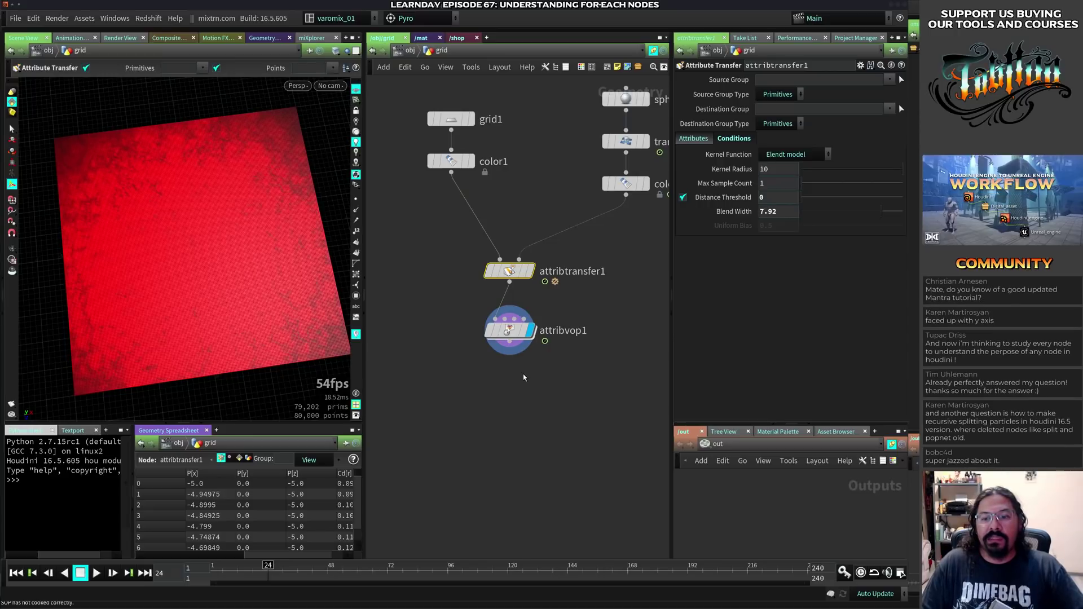
- Go up to the object level, add a Box geometry object beside the grid, and enter its network
middle_drag(603, 360, 580, 352)
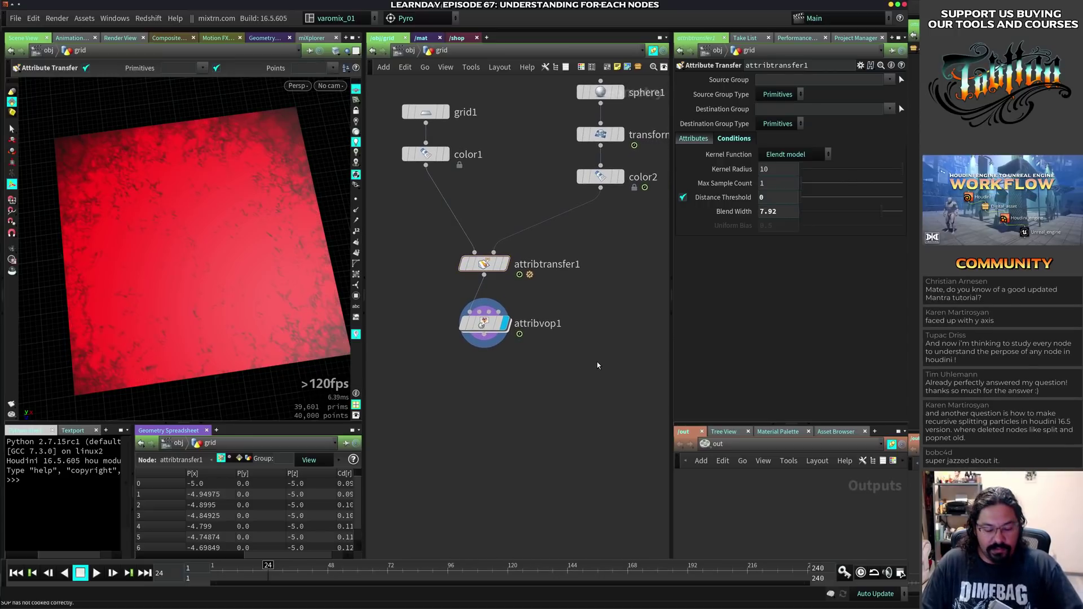
key(u)
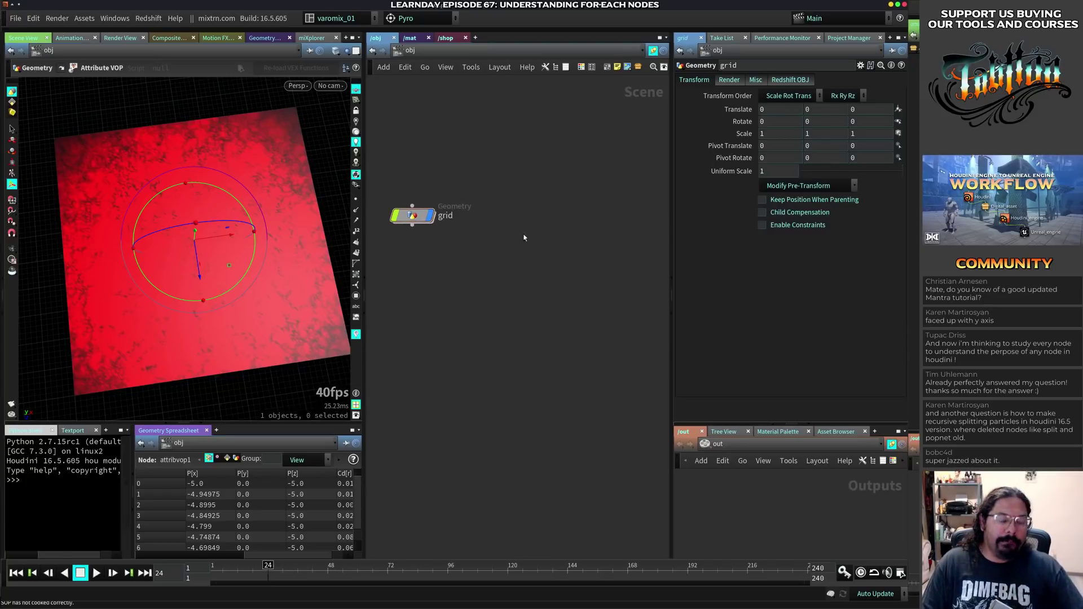
key(Tab)
text(box)
key(Return)
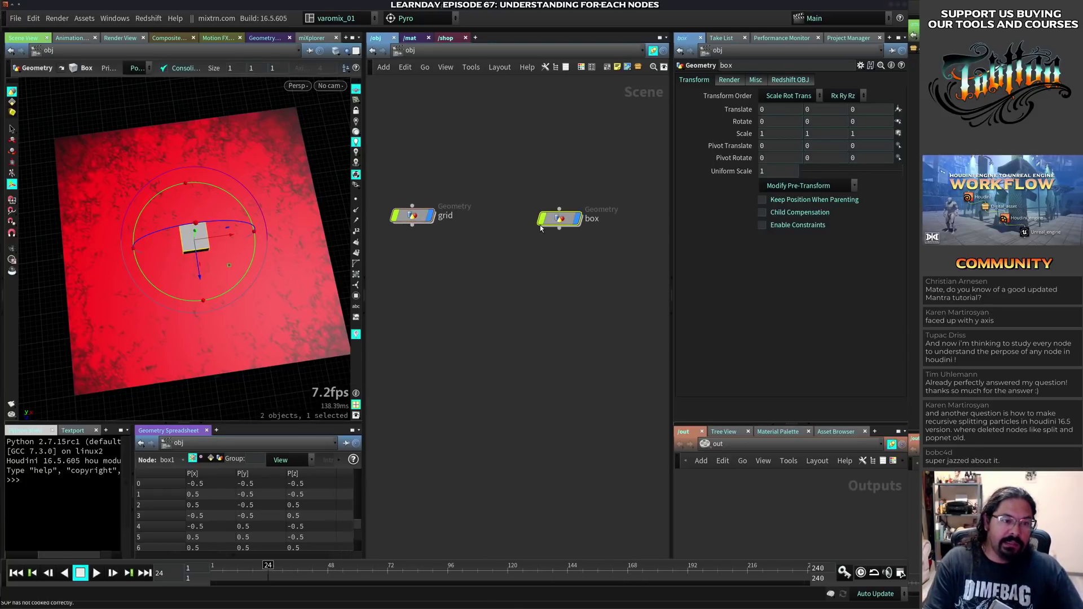
double_click(560, 220)
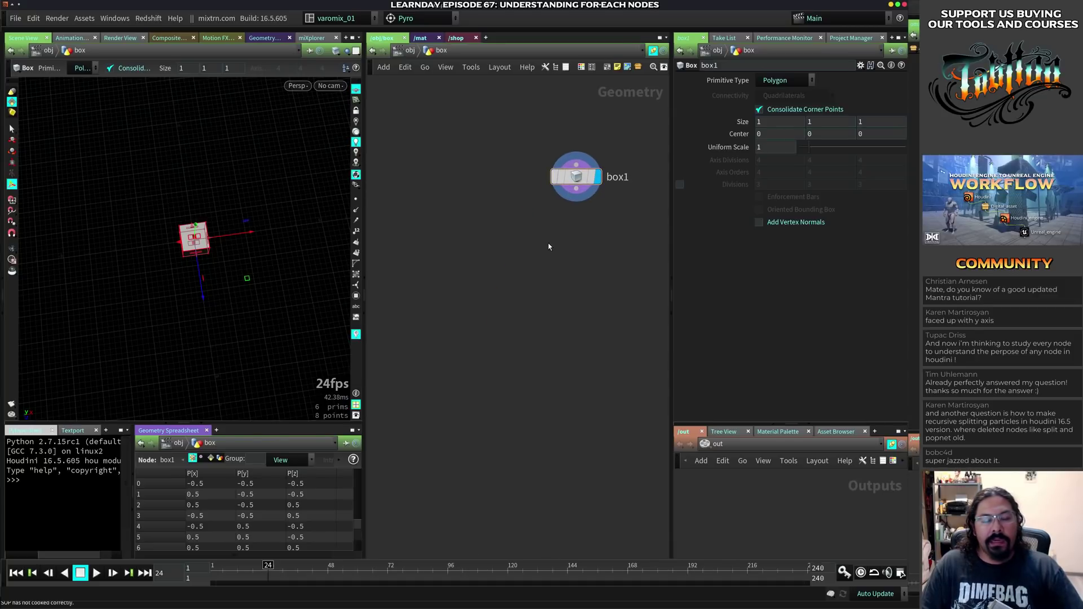
- Add a Copy to Points node below box1
key(Tab)
text(copy)
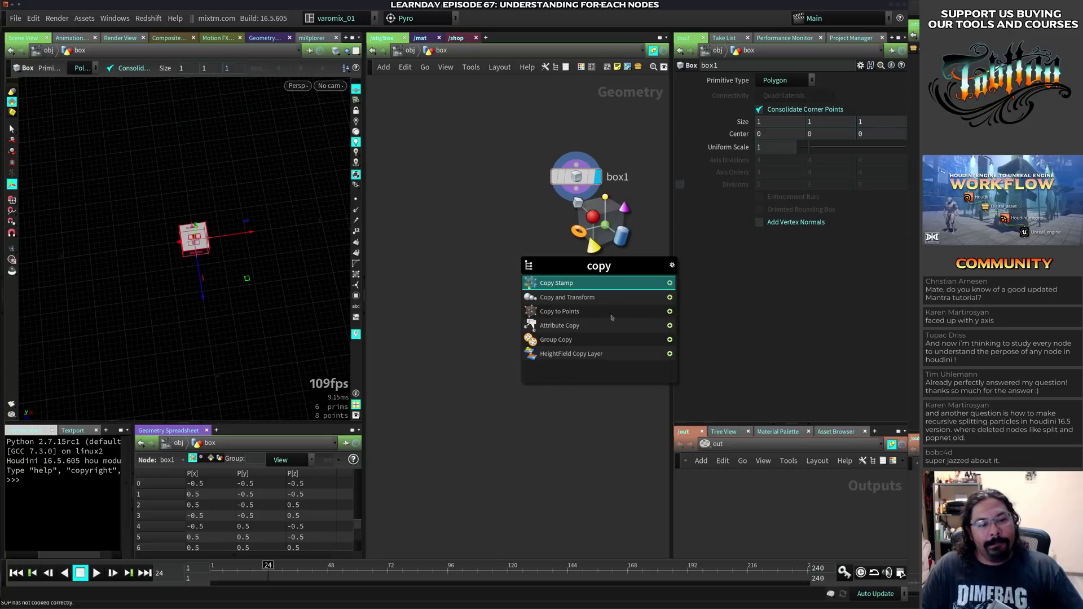
click(570, 315)
click(522, 269)
middle_drag(500, 224, 532, 291)
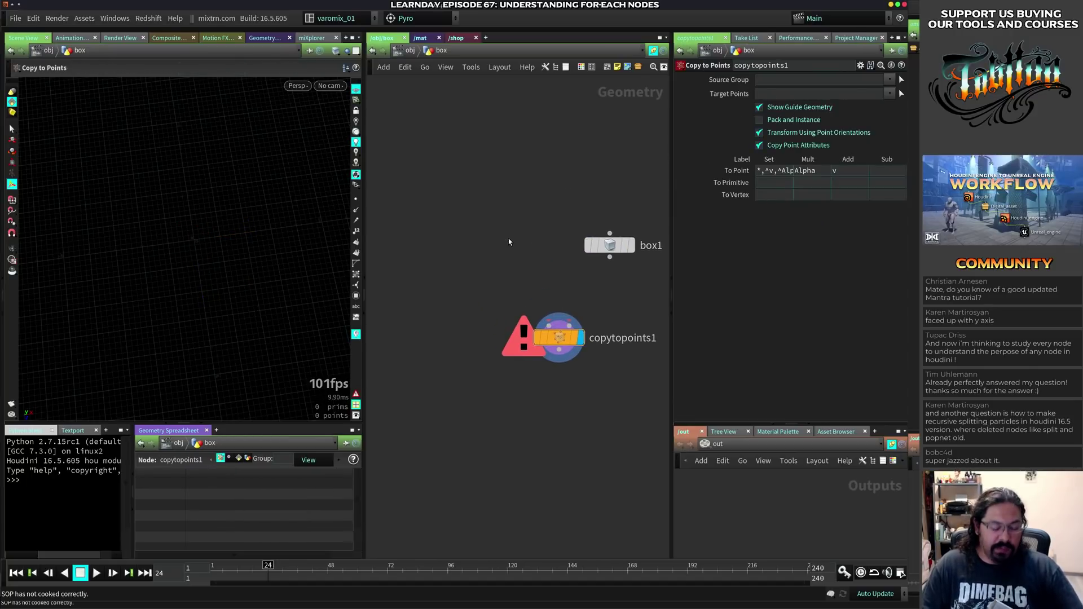
- Add a Torus node beside box1 in the box network
key(Tab)
text(torus)
key(Return)
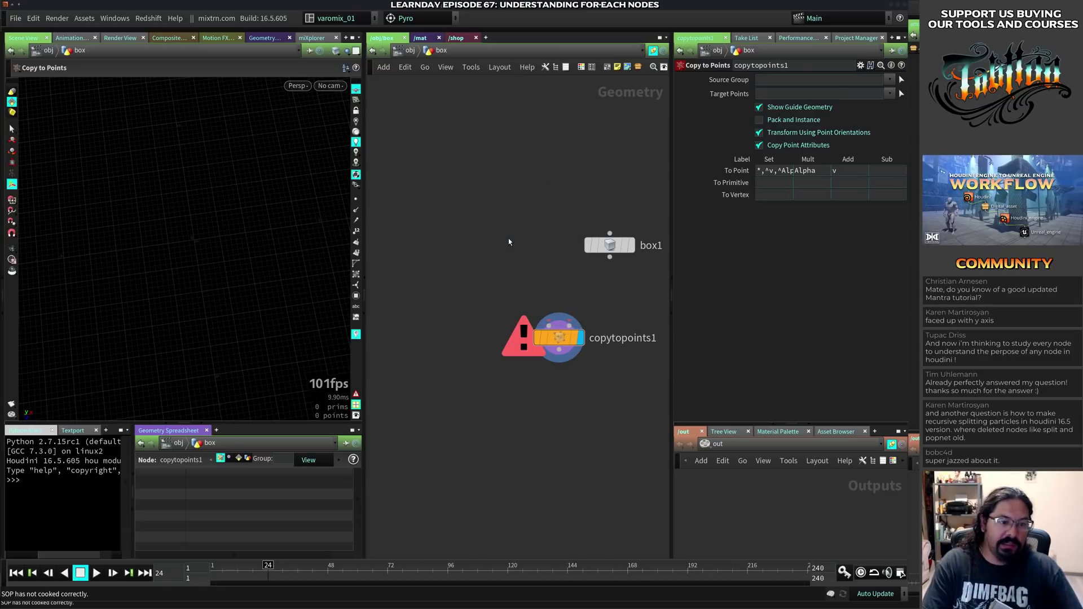
click(478, 249)
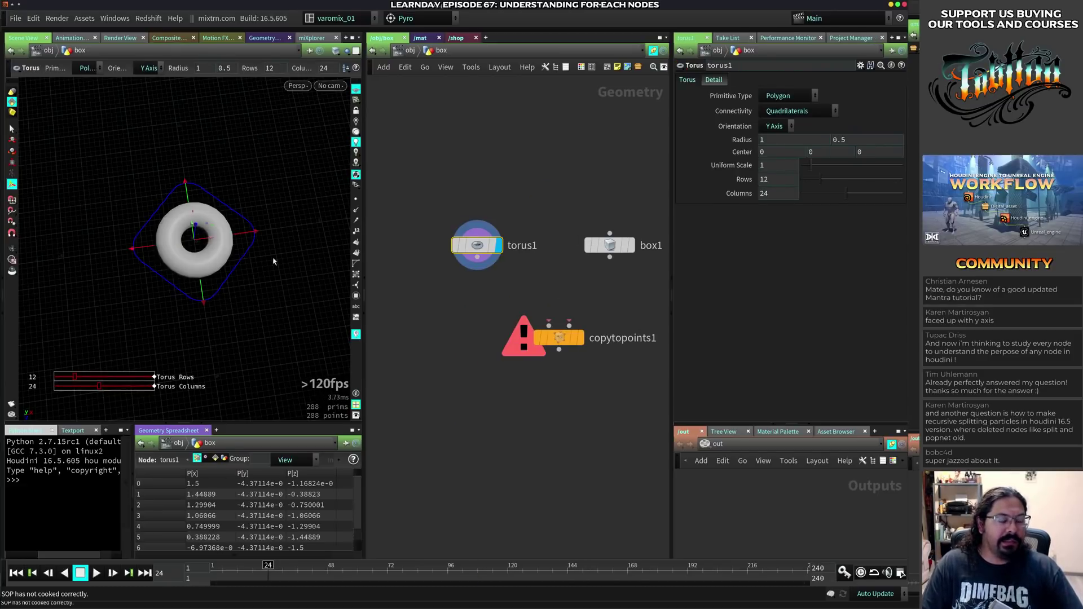
- Show the point normals in the viewport and examine their directions on the torus
click(355, 210)
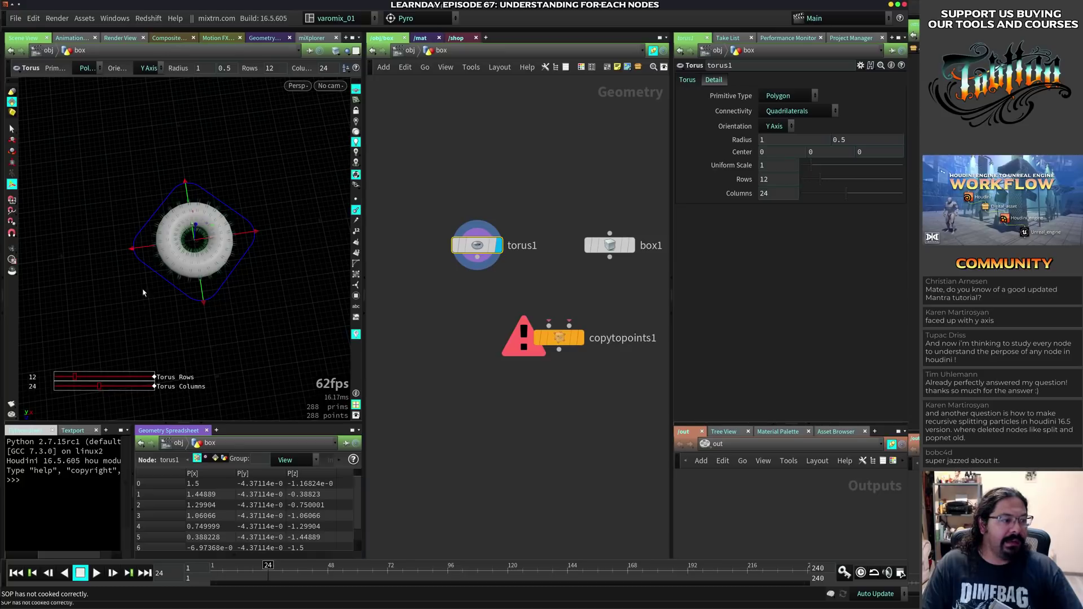
scroll(145, 293, up, 3)
alt+drag(145, 293, 294, 225)
alt+middle_drag(293, 225, 247, 262)
key(Return)
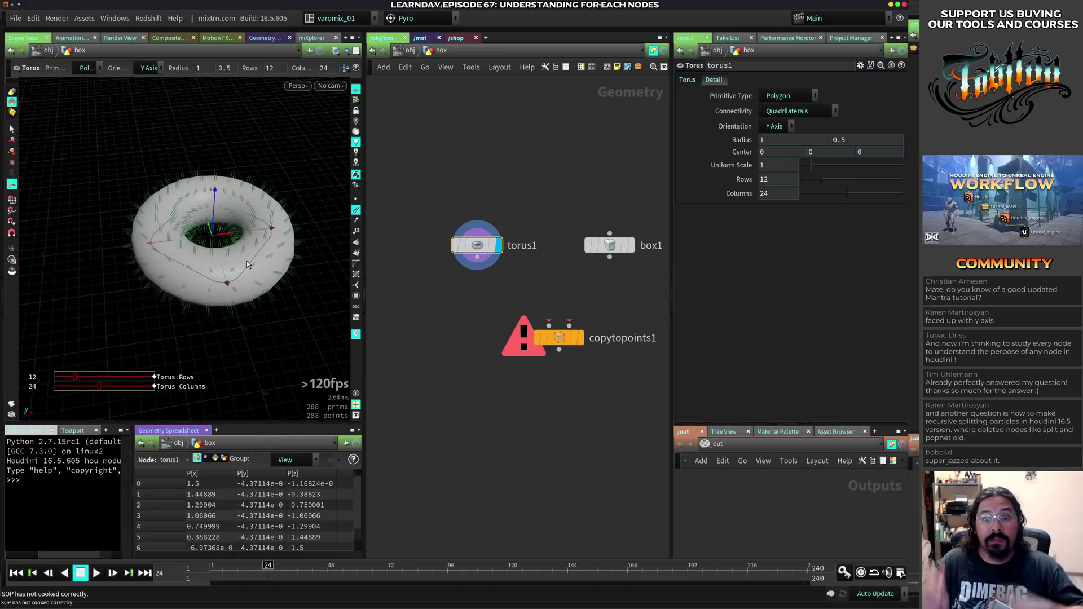
- Connect box1 to the first input and torus1 to the second input of copytopoints1, and display the copy result
drag(610, 257, 549, 326)
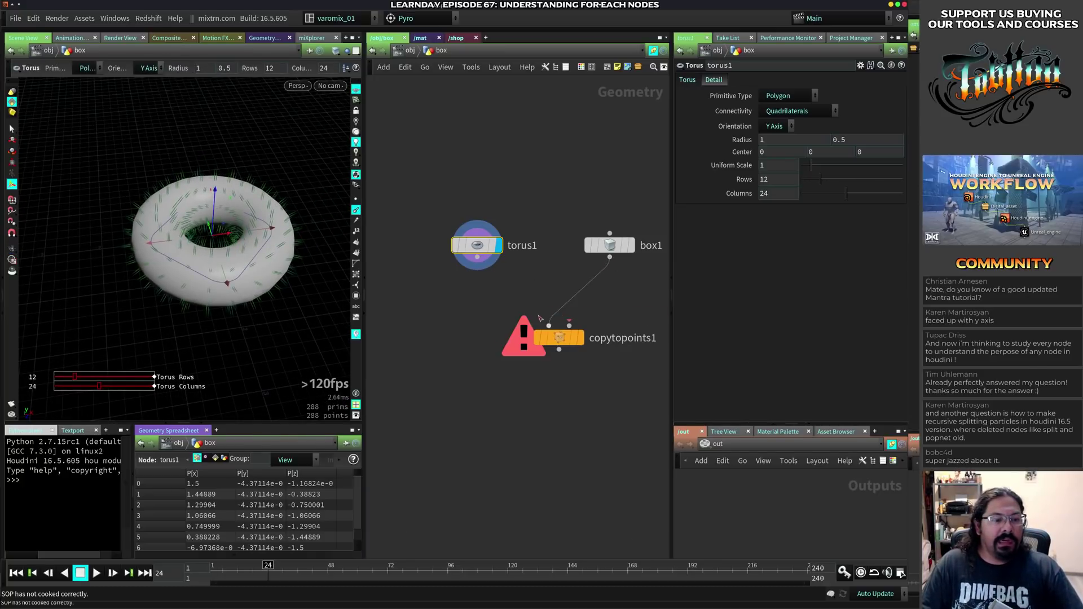
drag(477, 257, 569, 326)
click(580, 338)
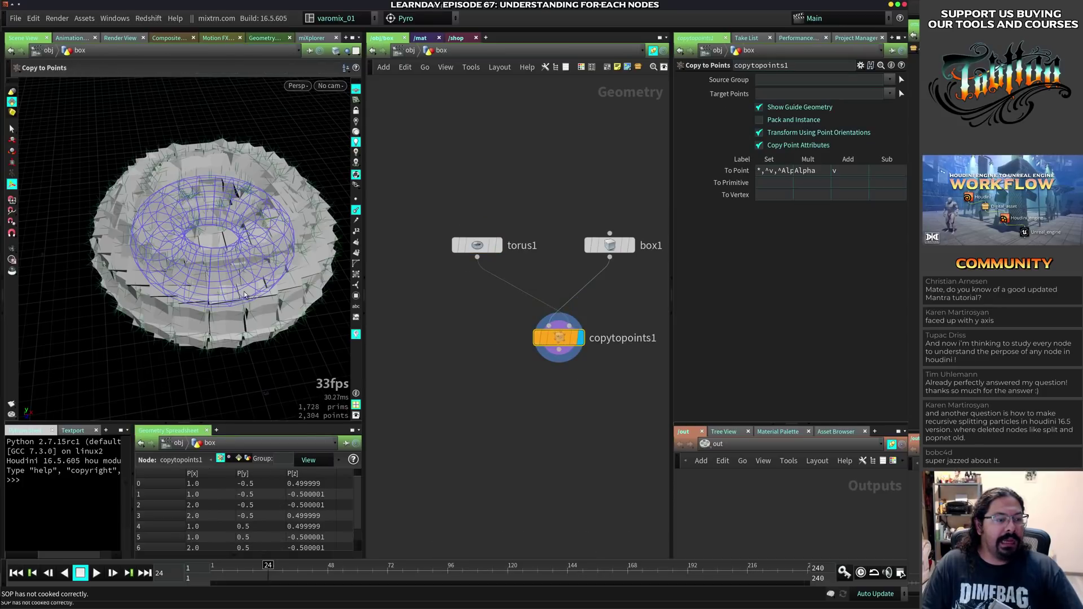
- Swap the positions of box1 and torus1 in the network so each node sits above its own input on copytopoints1
drag(466, 247, 480, 247)
drag(609, 245, 426, 277)
drag(490, 244, 593, 252)
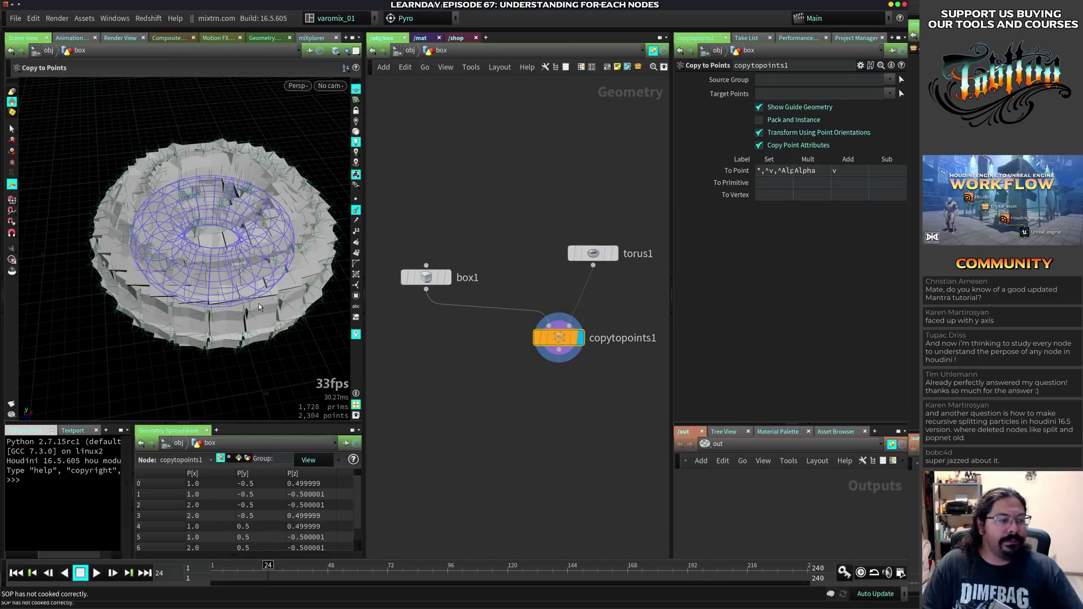
alt+drag(258, 305, 257, 280)
drag(434, 282, 469, 250)
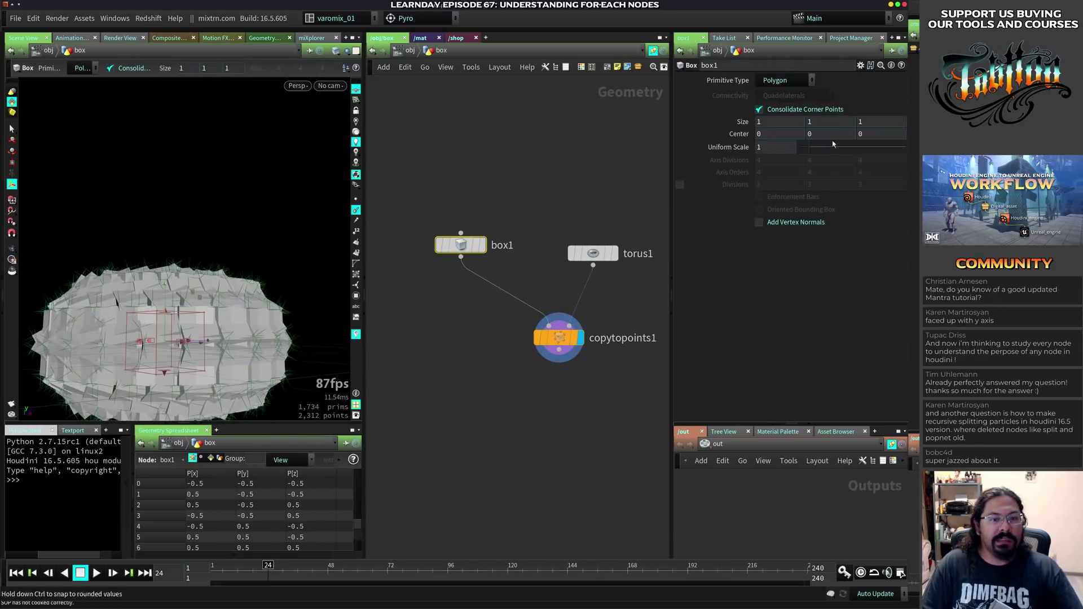
- Set box1's Uniform Scale to 0.16 and examine how the small boxes align to the torus
drag(810, 148, 802, 154)
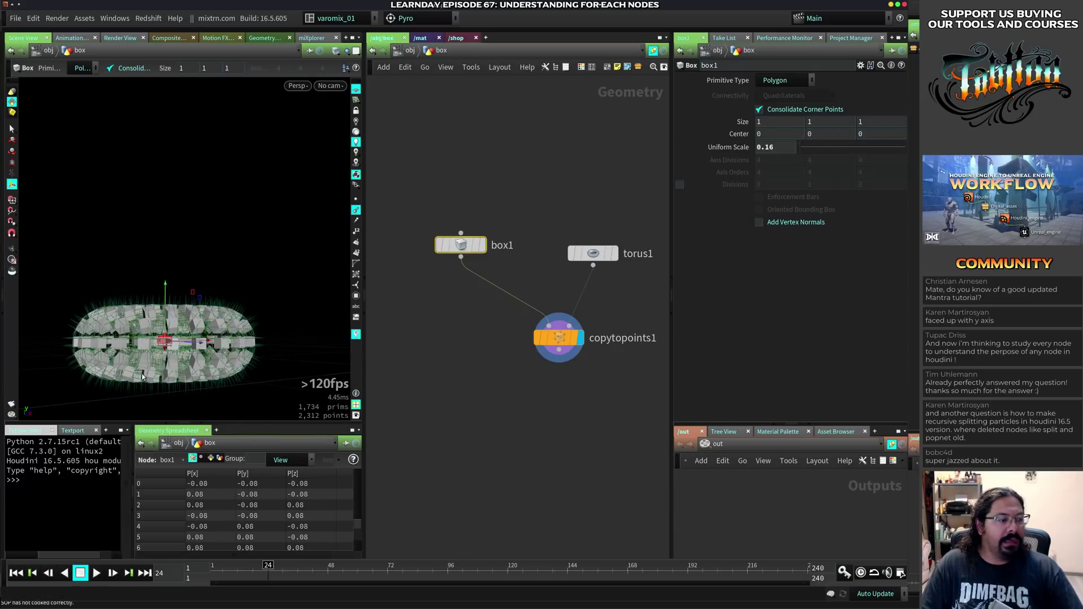
alt+middle_drag(170, 341, 216, 251)
alt+right_drag(216, 250, 294, 237)
alt+drag(265, 237, 350, 299)
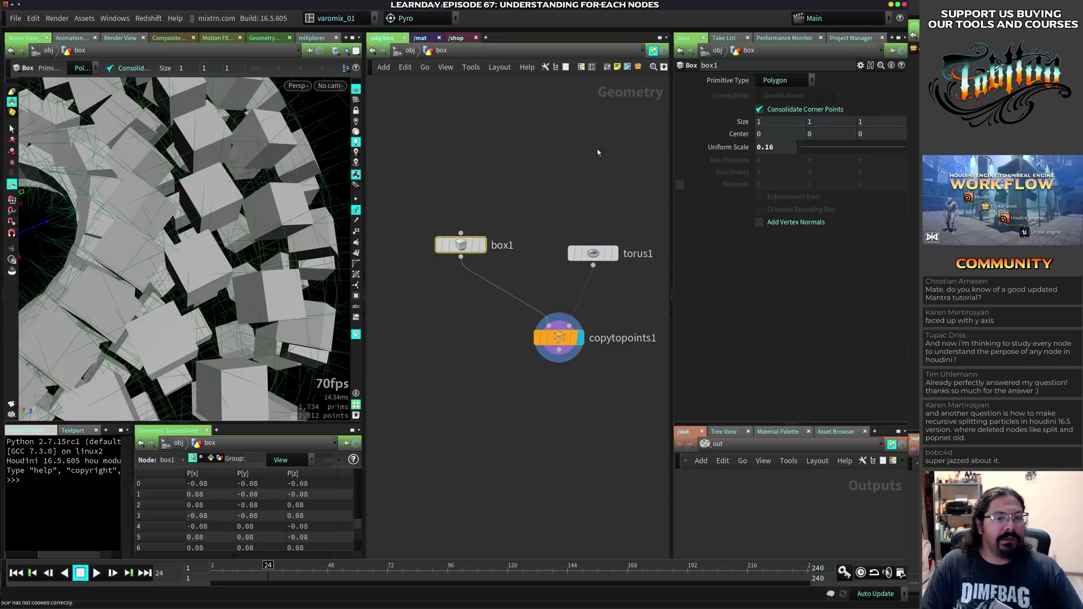
- Set box1's Size Z to 1.5 and link Center Z to it with a relative channel reference, ch("sizez")
middle_click(827, 125)
mouse_move(872, 122)
middle_down()
mouse_move(959, 122)
mouse_move(869, 124)
middle_up()
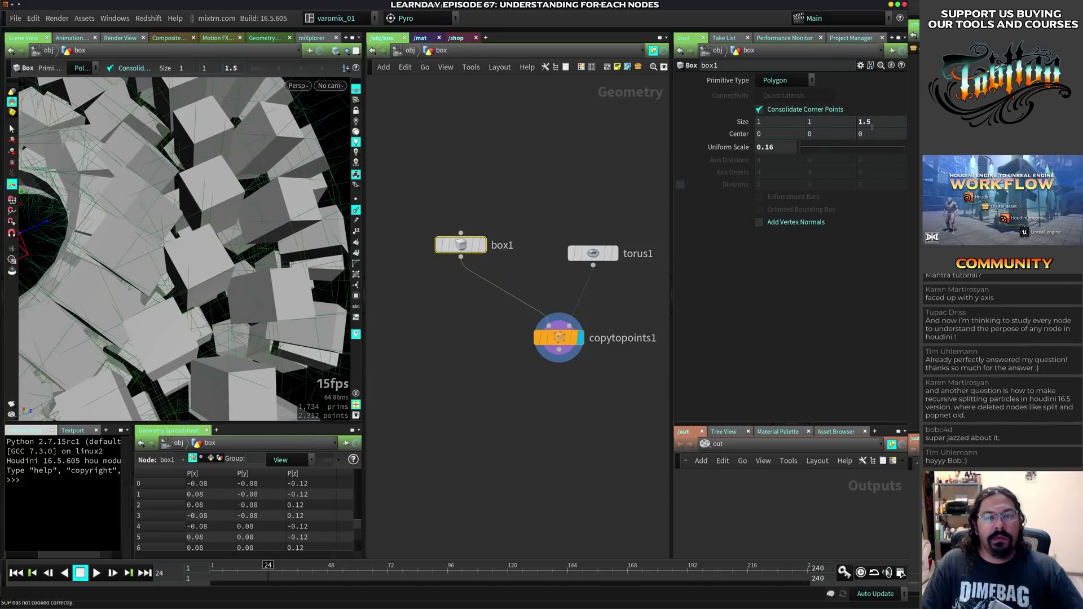
click(869, 124)
drag(869, 124, 867, 136)
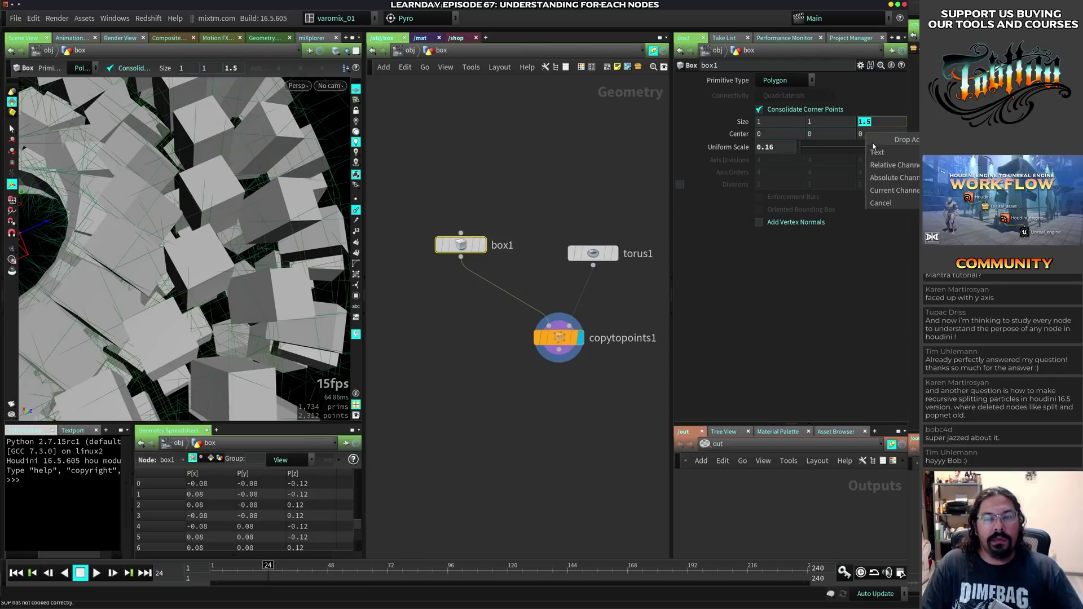
click(892, 165)
click(894, 134)
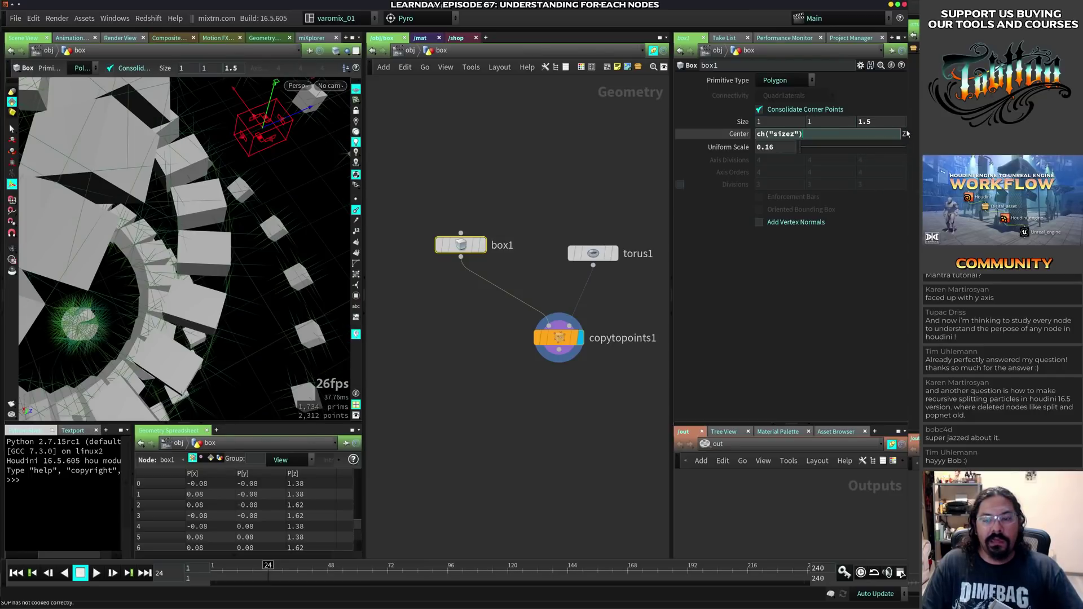
- Divide box1's Center Z expression by 2, making it ch("sizez")/2, and check its evaluated value
text(/2)
key(Return)
alt+right_drag(298, 237, 226, 299)
alt+drag(226, 333, 232, 302)
alt+right_drag(232, 303, 265, 222)
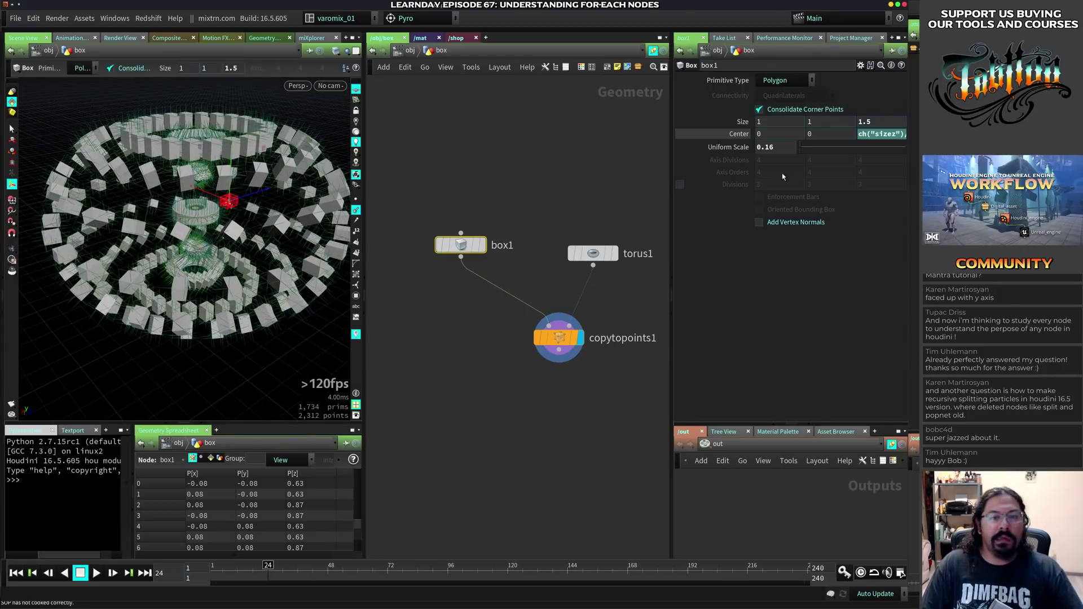
click(735, 136)
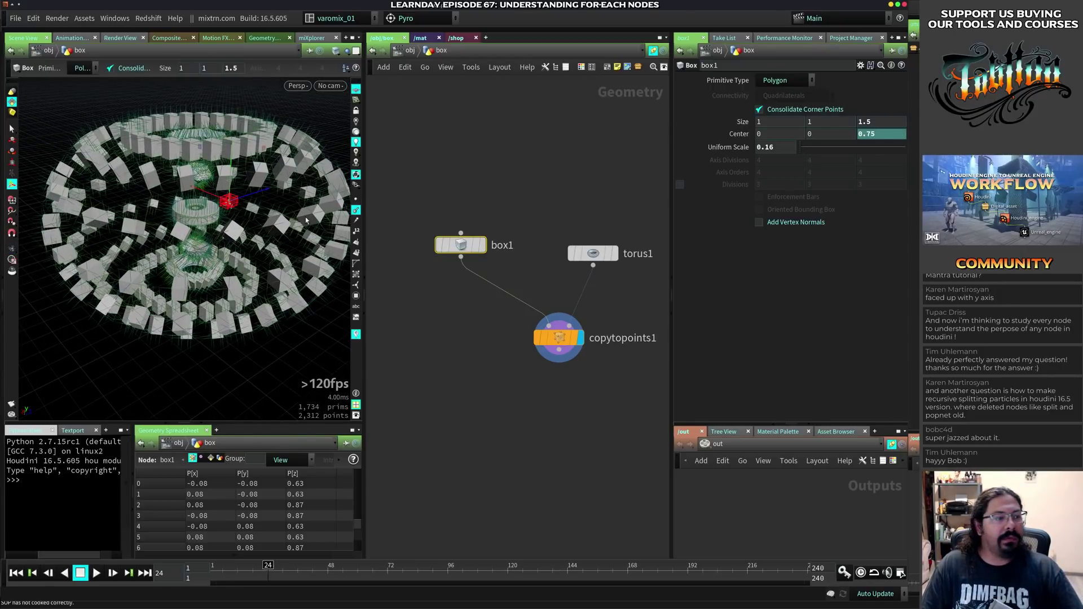
- Display box1 on its own and examine where the box sits relative to the origin
alt+drag(243, 290, 248, 259)
click(482, 245)
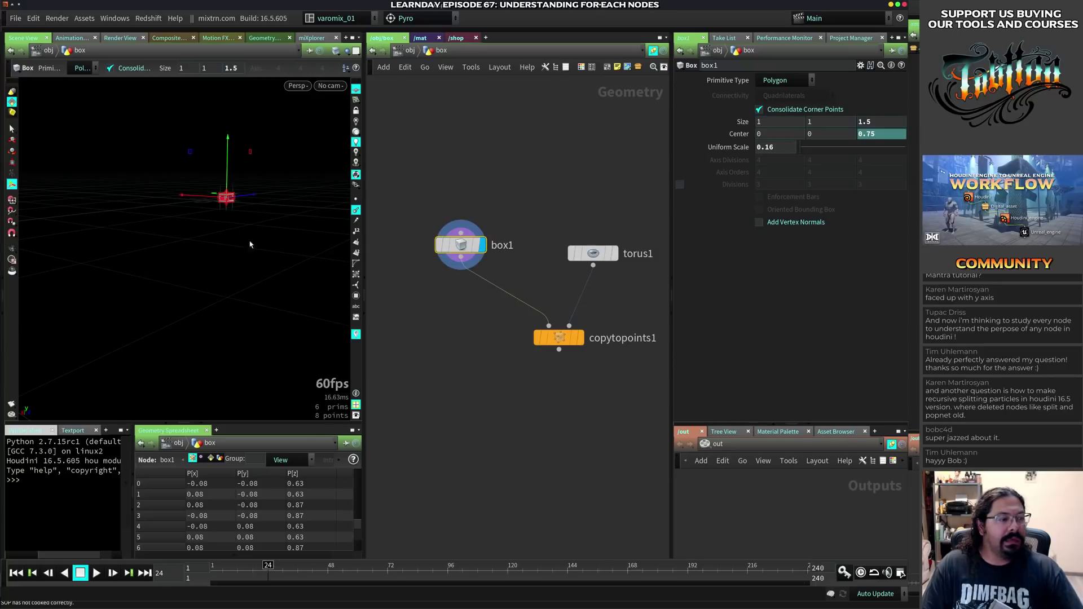
drag(215, 293, 223, 311)
middle_drag(223, 312, 128, 273)
right_drag(128, 273, 314, 208)
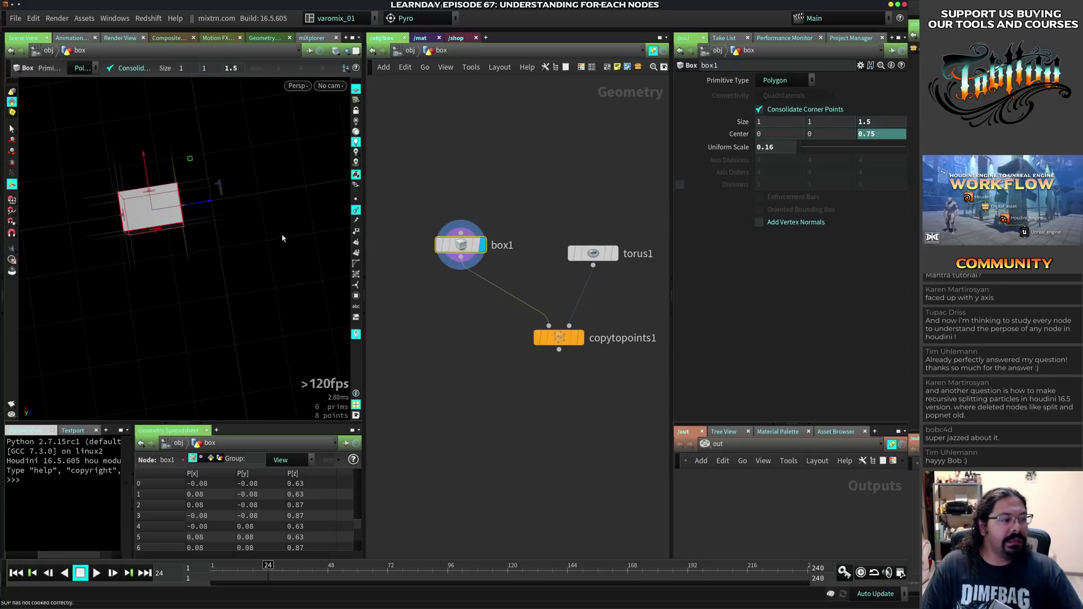
click(738, 134)
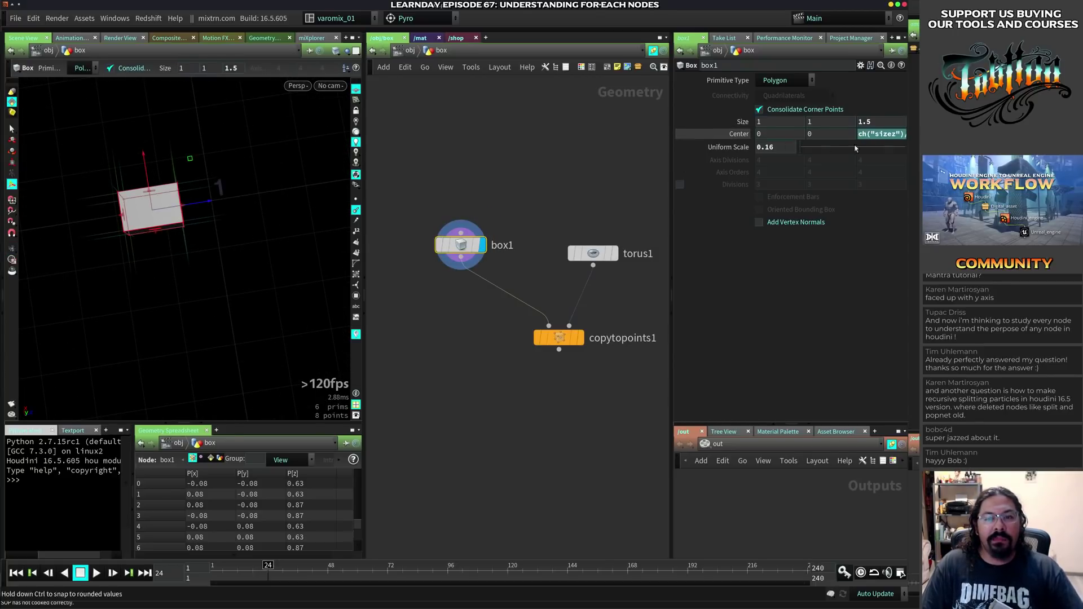
click(890, 134)
drag(816, 135, 803, 135)
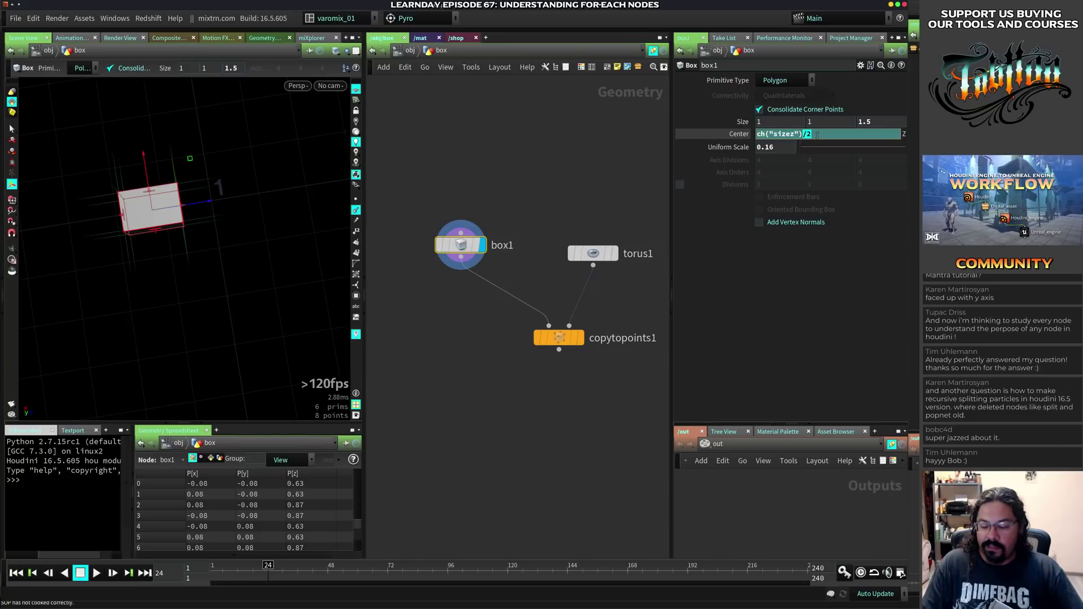
key(BackSpace)
key(Return)
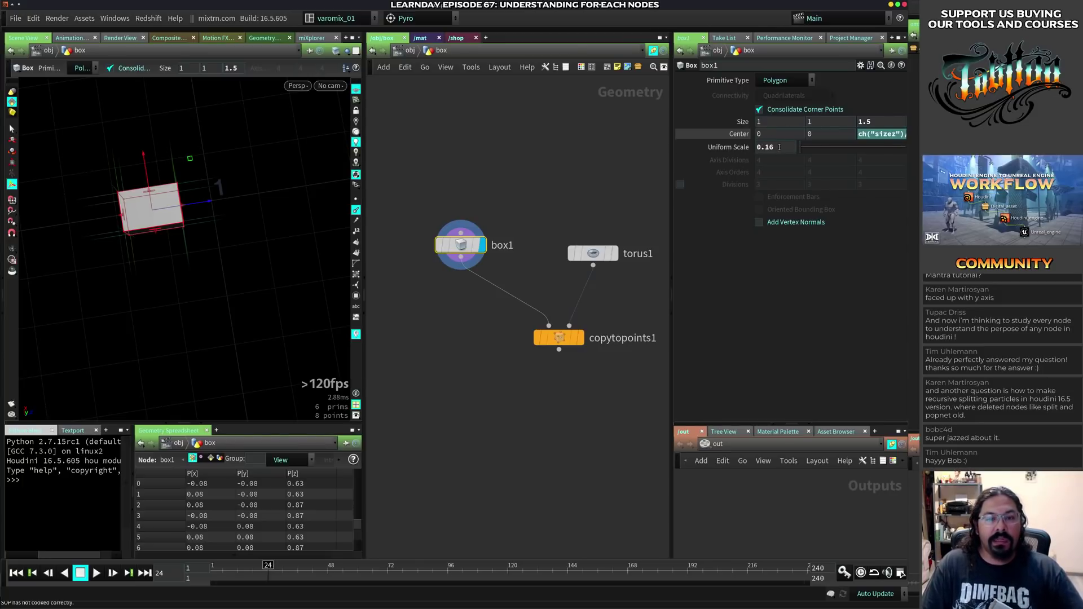
- Reset box1's Uniform Scale to 1 and set its Size X and Size Y to 0.1
ctrl+middle_click(780, 147)
alt+right_drag(232, 286, 130, 286)
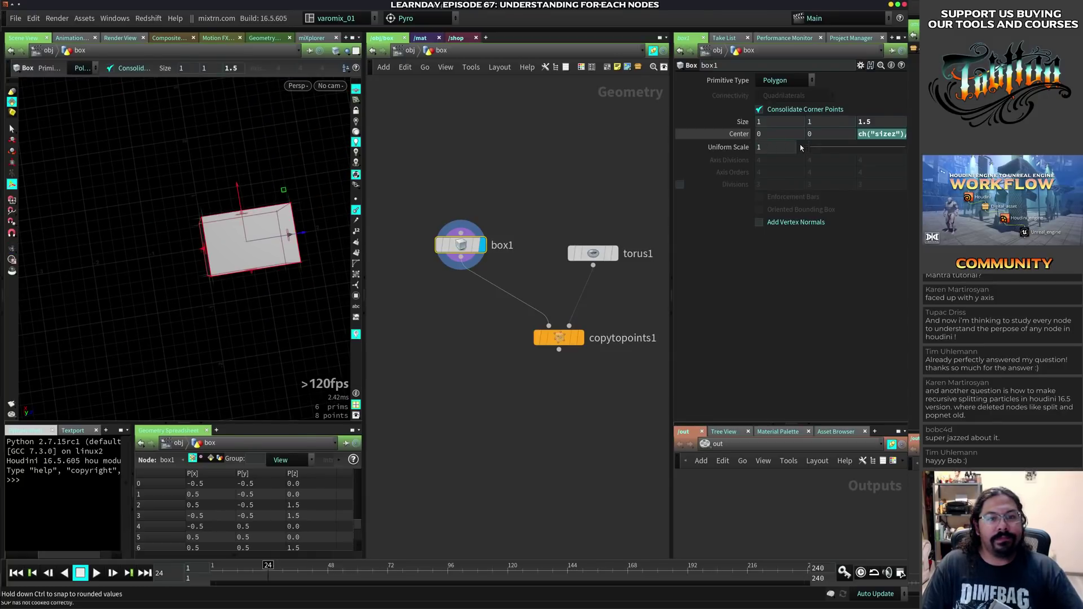
drag(776, 122, 729, 116)
text(0.1)
key(Tab)
text(0.1)
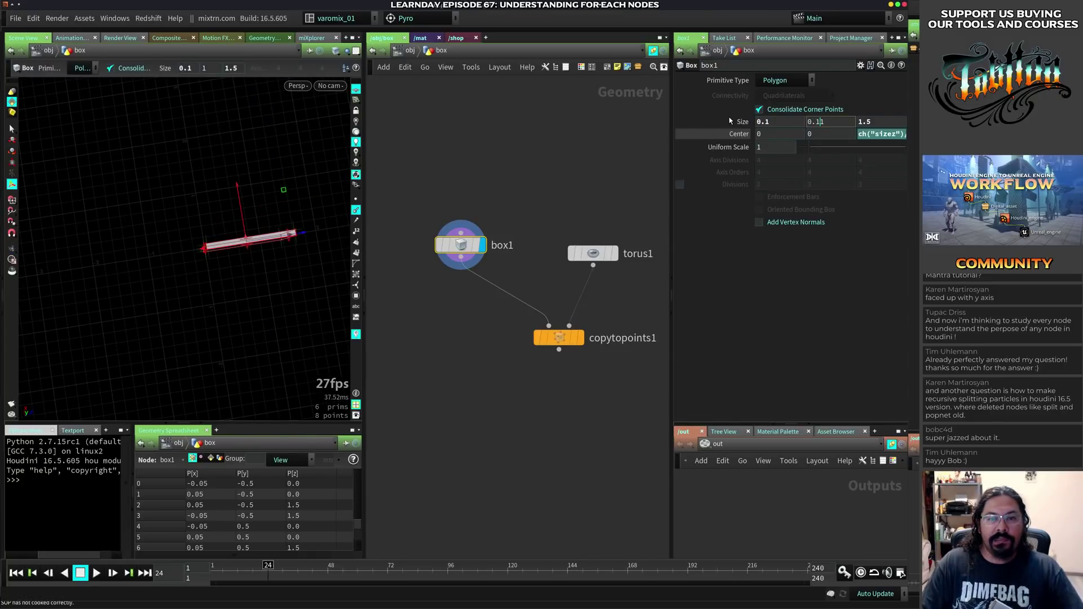
key(Delete)
key(Return)
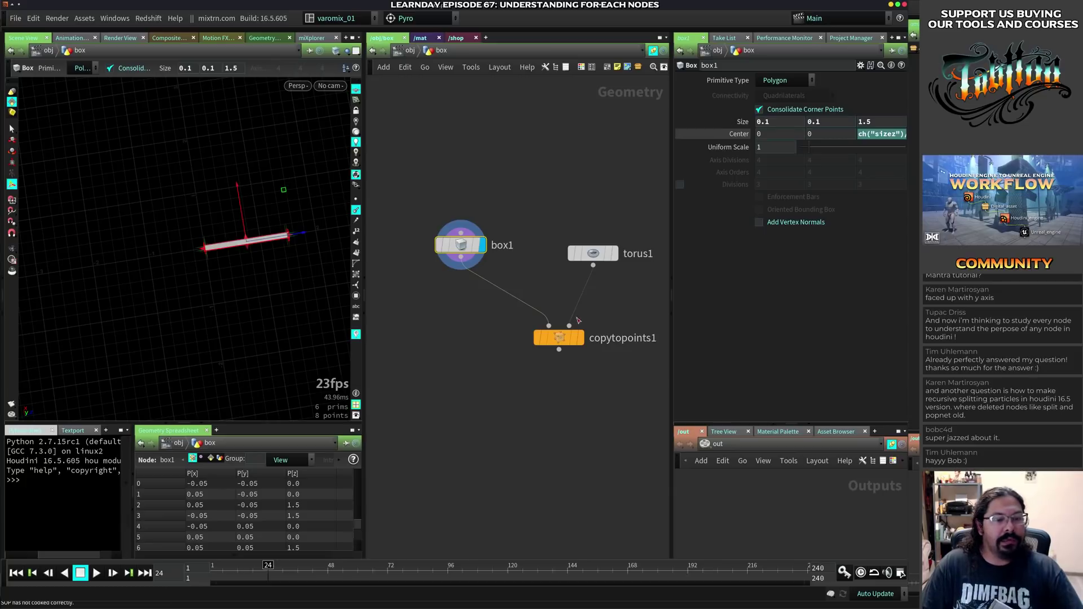
- Display copytopoints1 and examine how the long bars extend along the torus normals
click(580, 337)
click(561, 338)
alt+right_drag(282, 260, 237, 333)
alt+drag(237, 333, 274, 255)
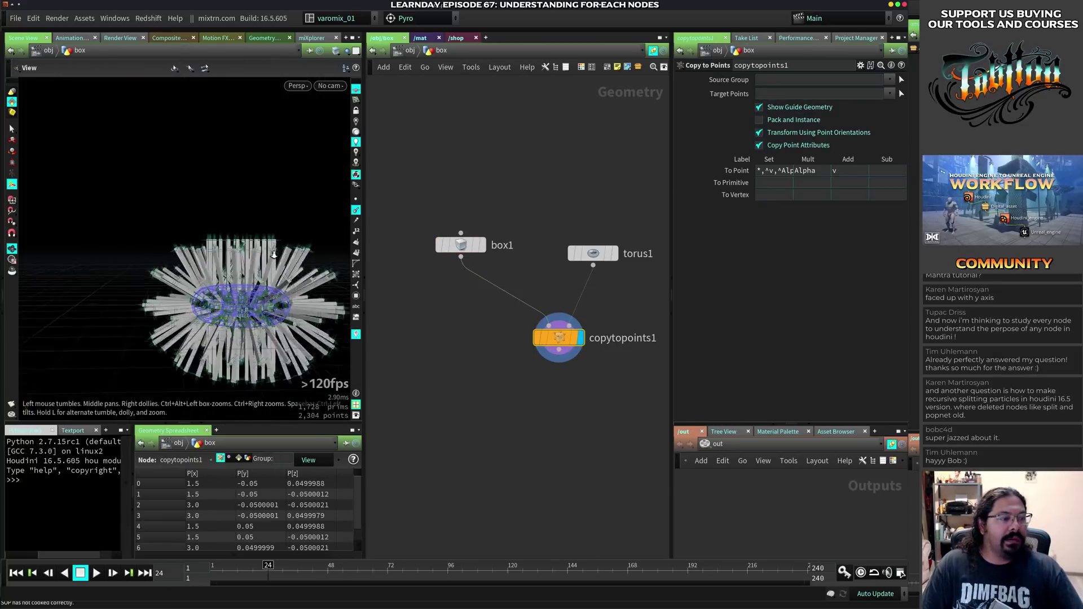
right_drag(274, 255, 299, 220)
drag(299, 219, 265, 248)
- Shorten box1's Size Z to 0.34 and move copytopoints1 between its two input nodes
click(460, 244)
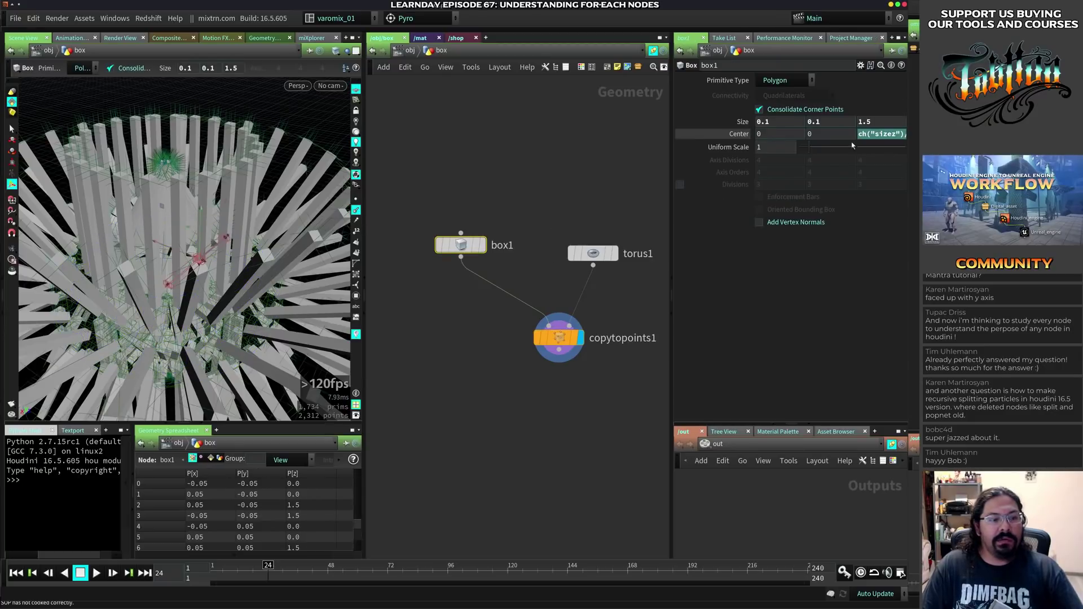
middle_drag(879, 125, 209, 334)
alt+drag(209, 334, 225, 237)
drag(556, 339, 519, 329)
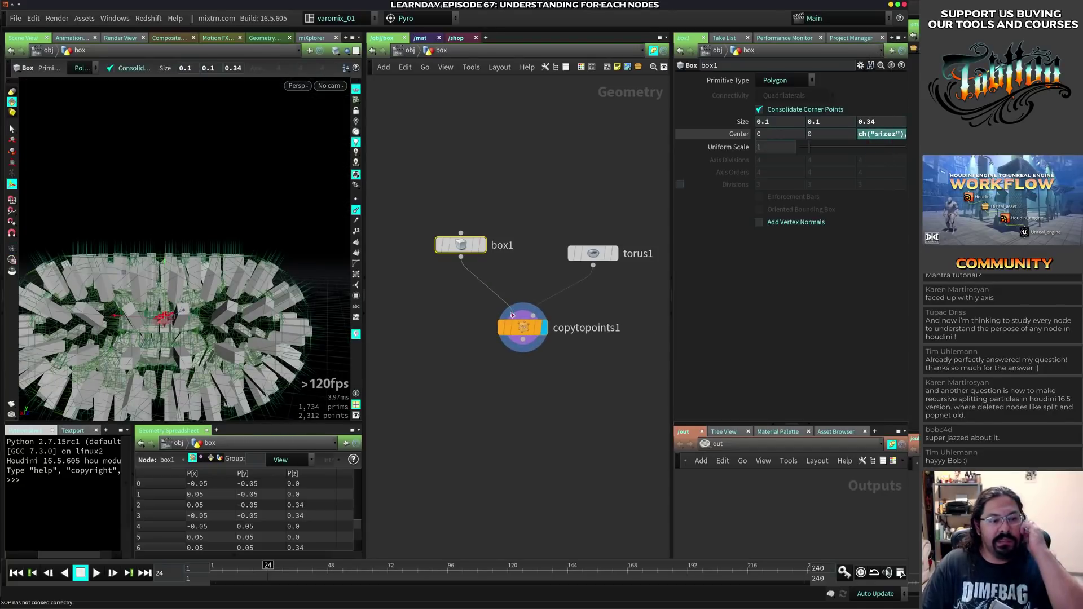
- Turn Transform Using Point Orientations off and back on for copytopoints1, comparing how the copied bars are oriented
click(512, 333)
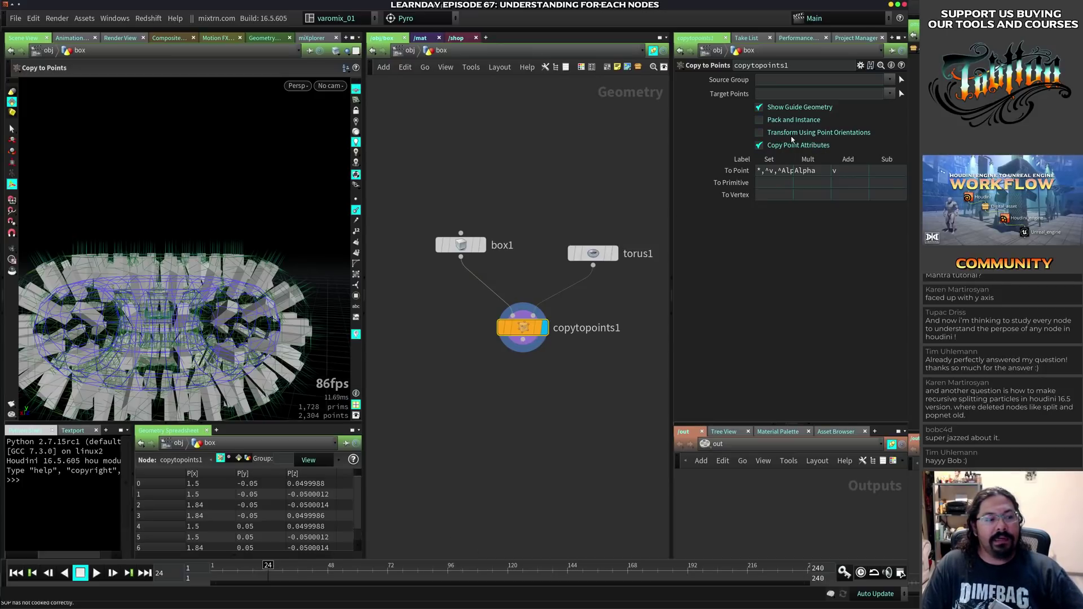
click(794, 133)
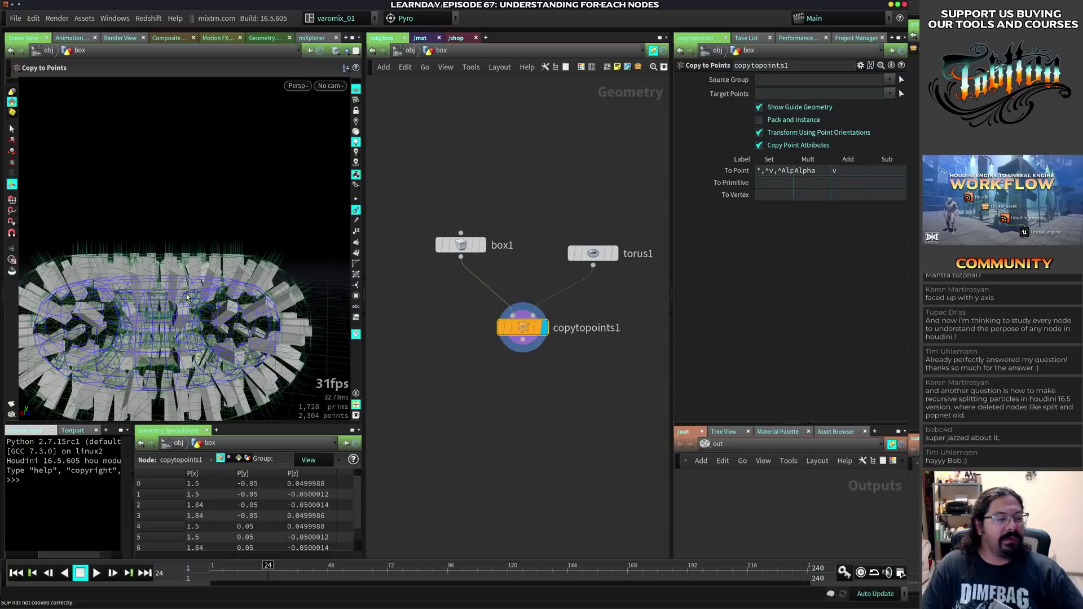
drag(185, 316, 230, 234)
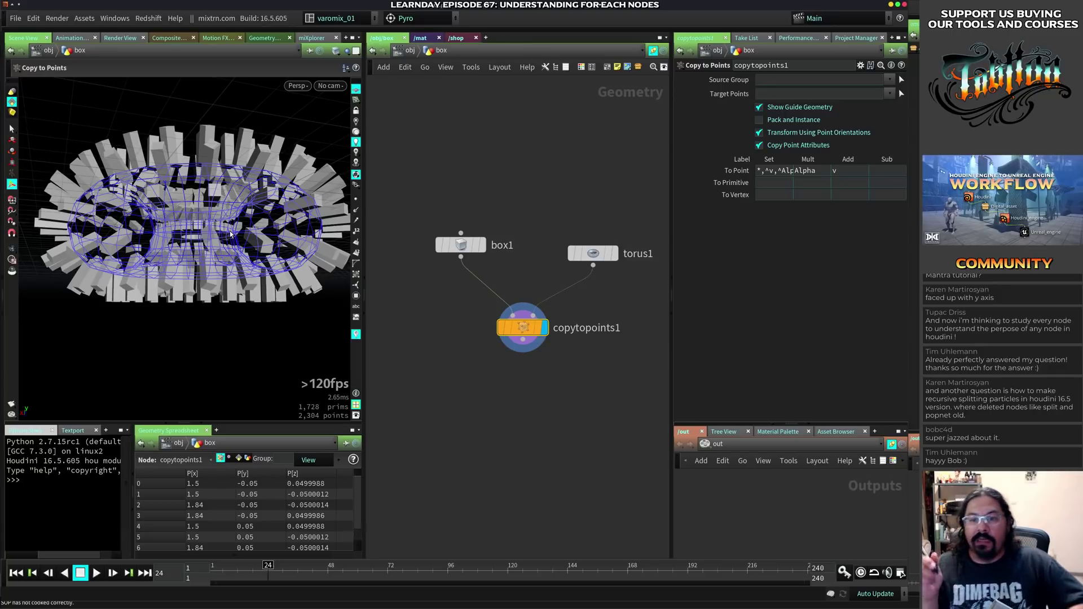
- Insert an Attribute Randomize node between torus1 and copytopoints1, spacing the nodes apart to make room
drag(523, 326, 513, 361)
drag(601, 253, 600, 229)
right_click(592, 242)
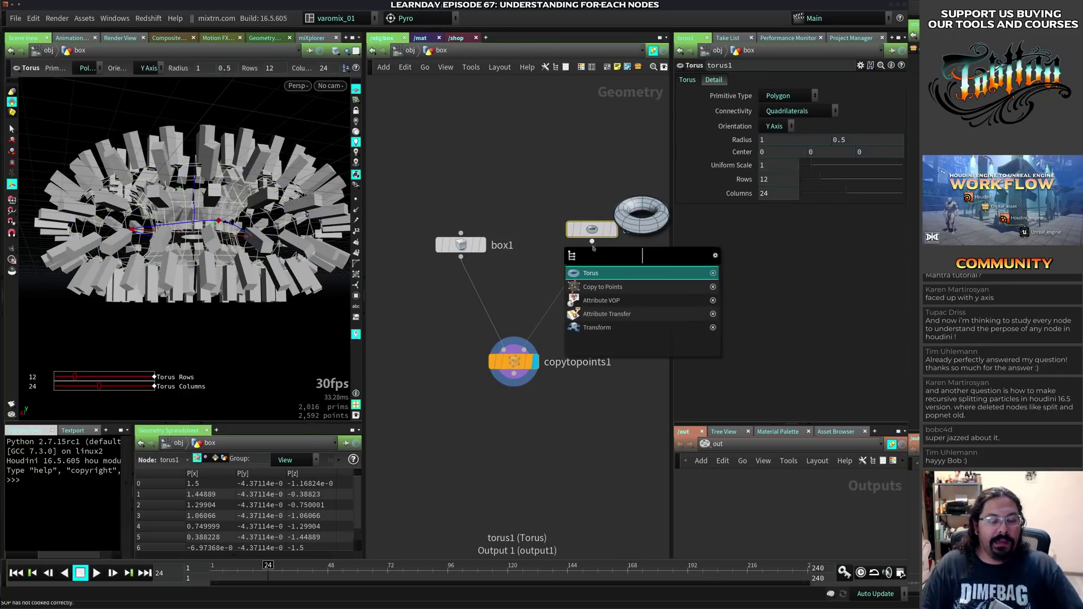
text(rand)
key(Return)
key(Return)
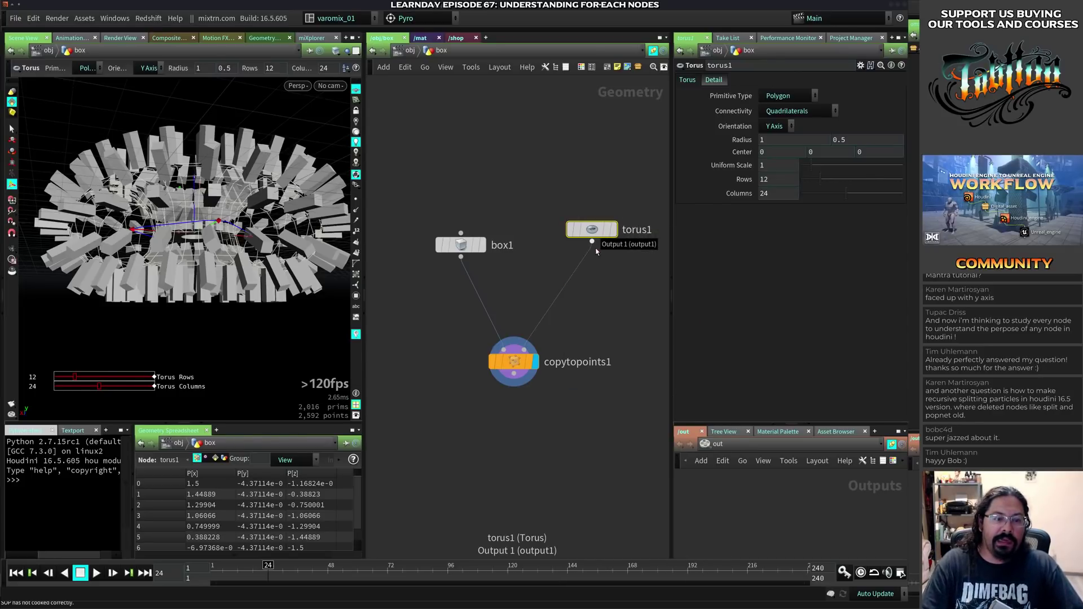
- Randomize the pscale point attribute with 1 dimension and a Min Value of 0.1
drag(772, 124, 714, 143)
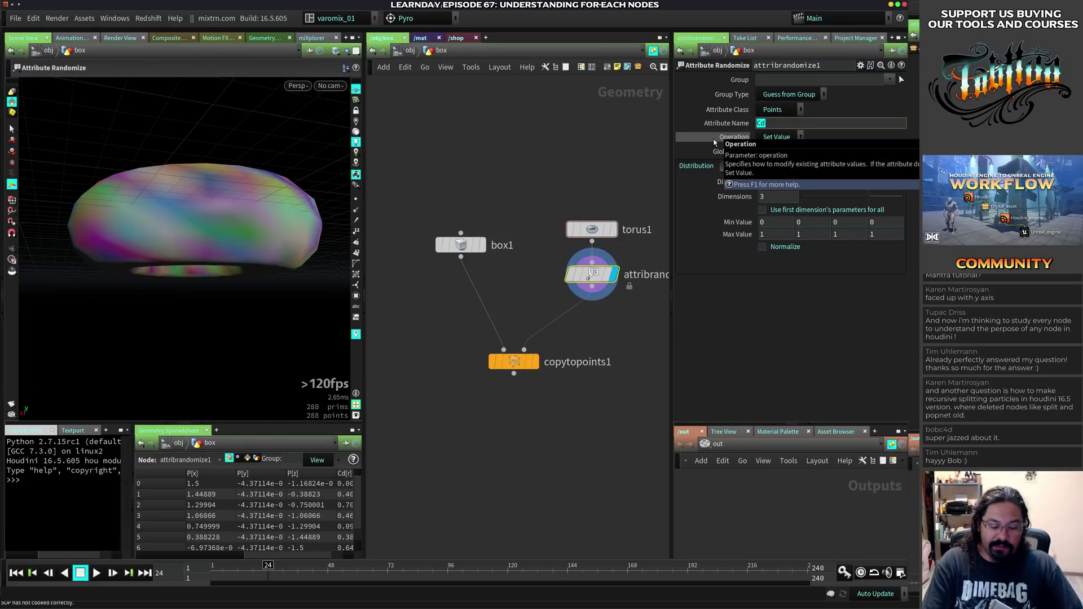
text(pscale)
key(Return)
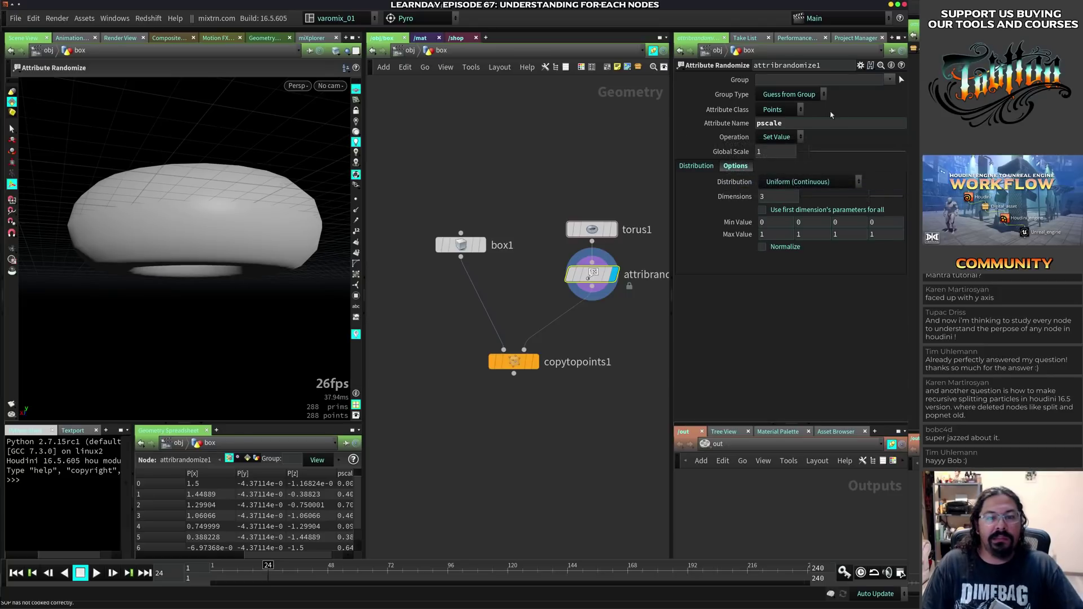
drag(767, 223, 744, 224)
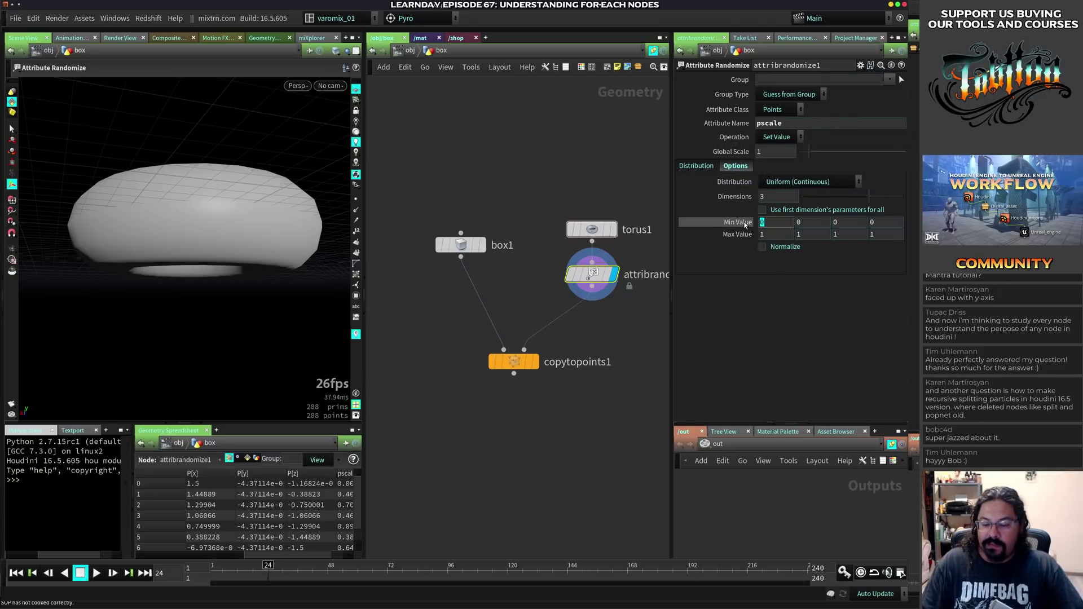
text(0.1)
key(Return)
click(812, 197)
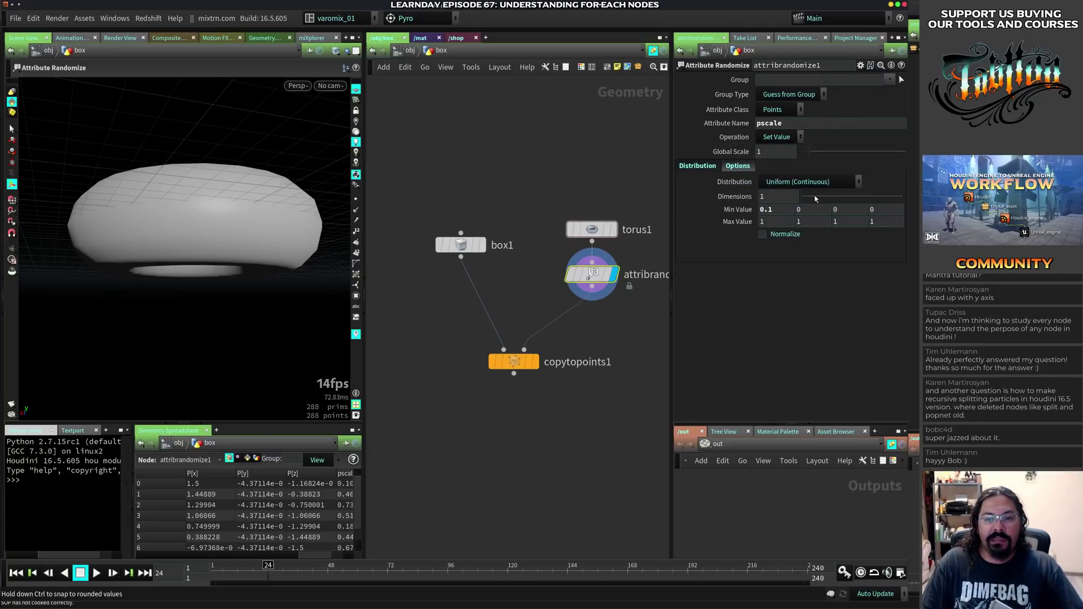
- Display copytopoints1 and examine the scale variation of the boxes around the torus from several angles
click(533, 361)
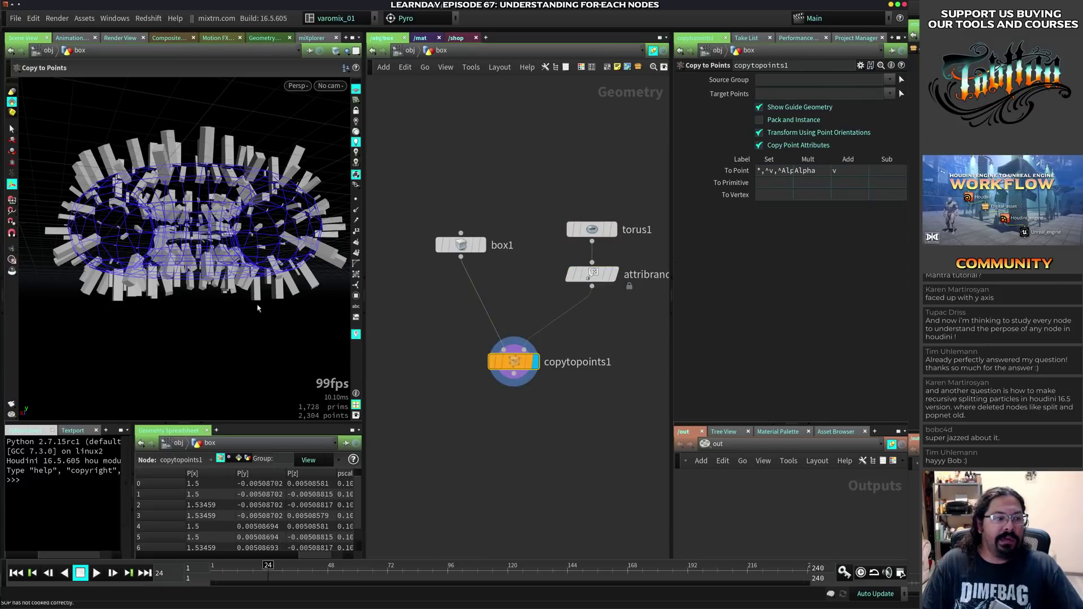
drag(233, 260, 265, 272)
key(s)
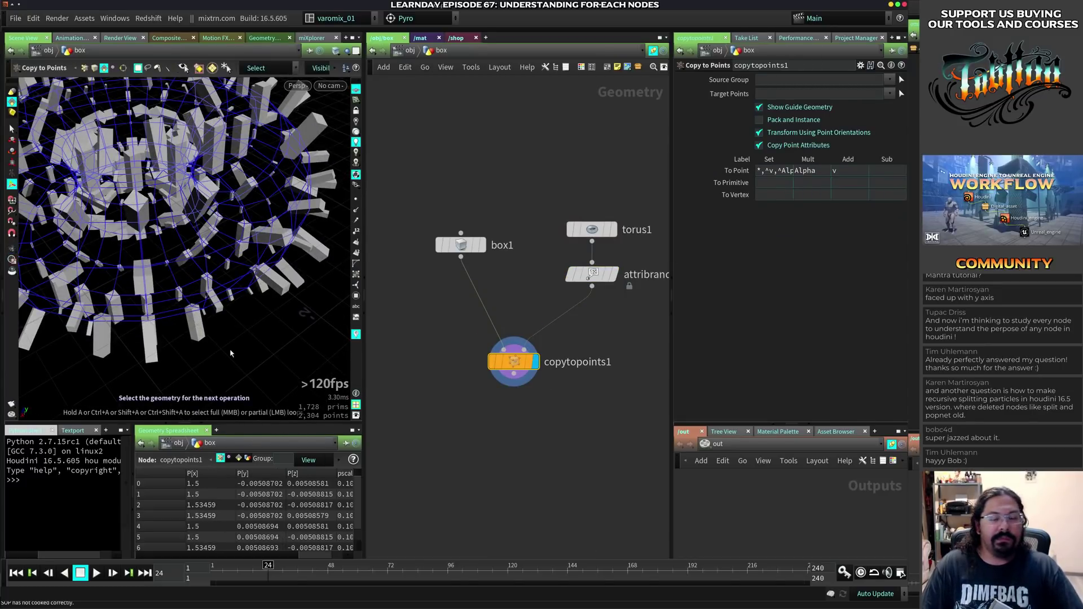
key(Escape)
drag(269, 283, 285, 174)
scroll(298, 225, up, 10)
key(s)
right_drag(284, 174, 201, 240)
drag(201, 239, 213, 258)
key(Return)
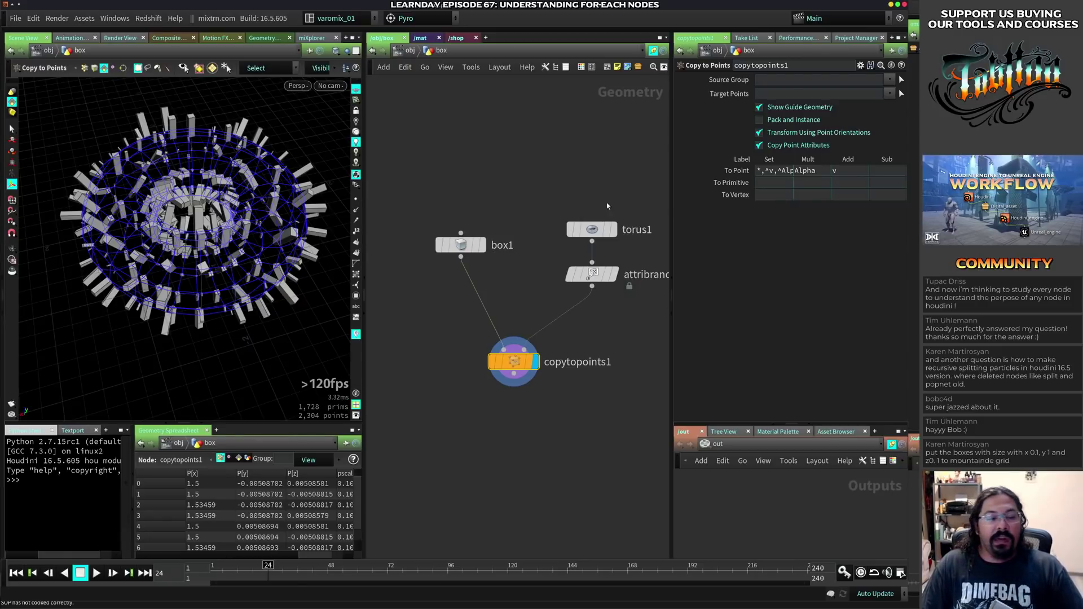
- Set box1's Size Z to 0 and remove the expression from its Center Z
click(461, 245)
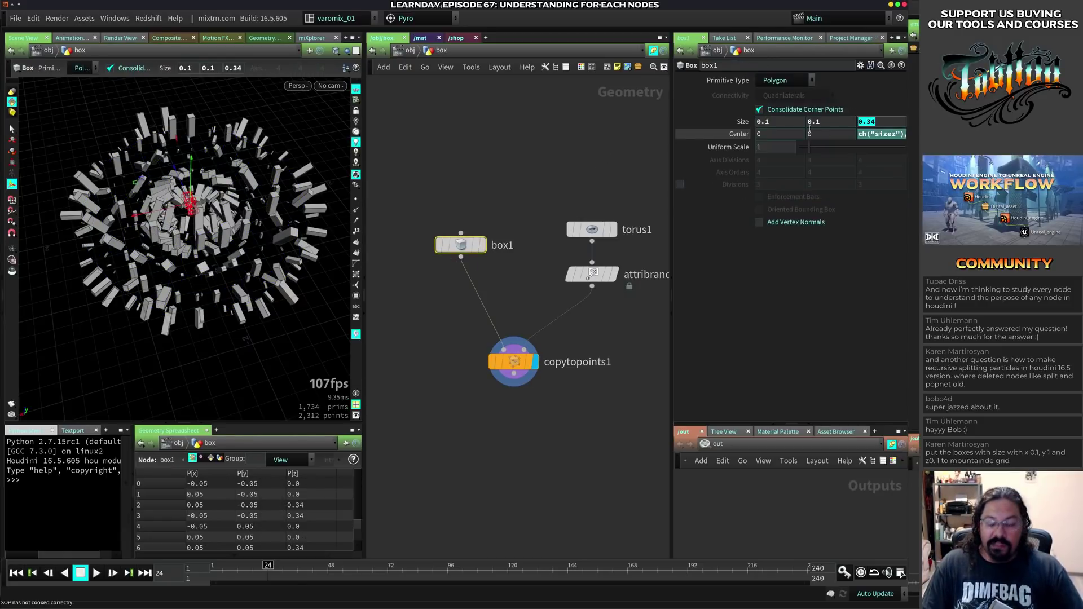
text(0)
key(Return)
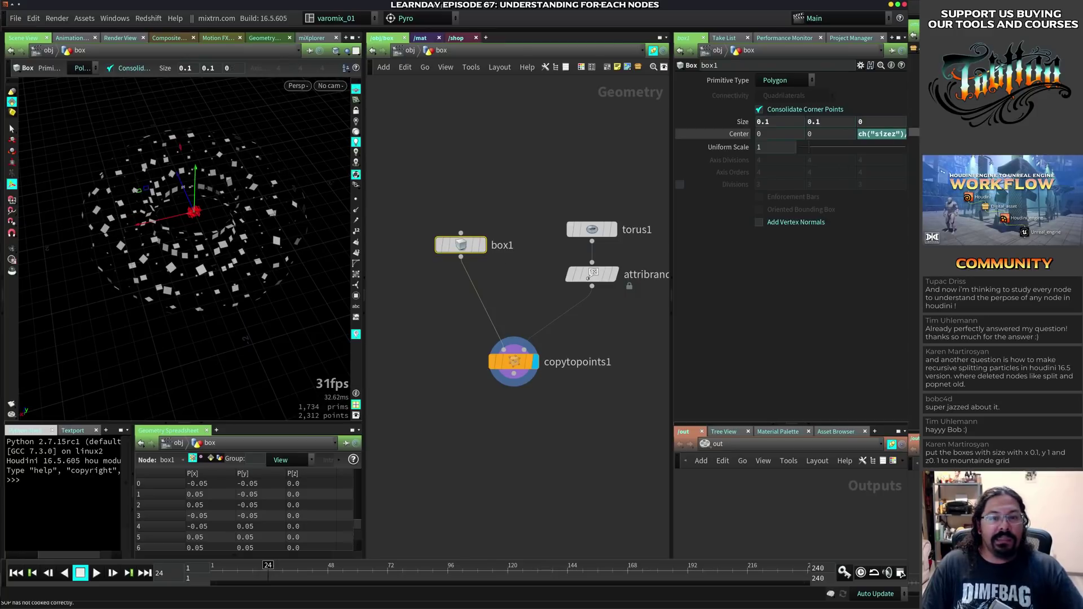
right_click(885, 134)
click(904, 265)
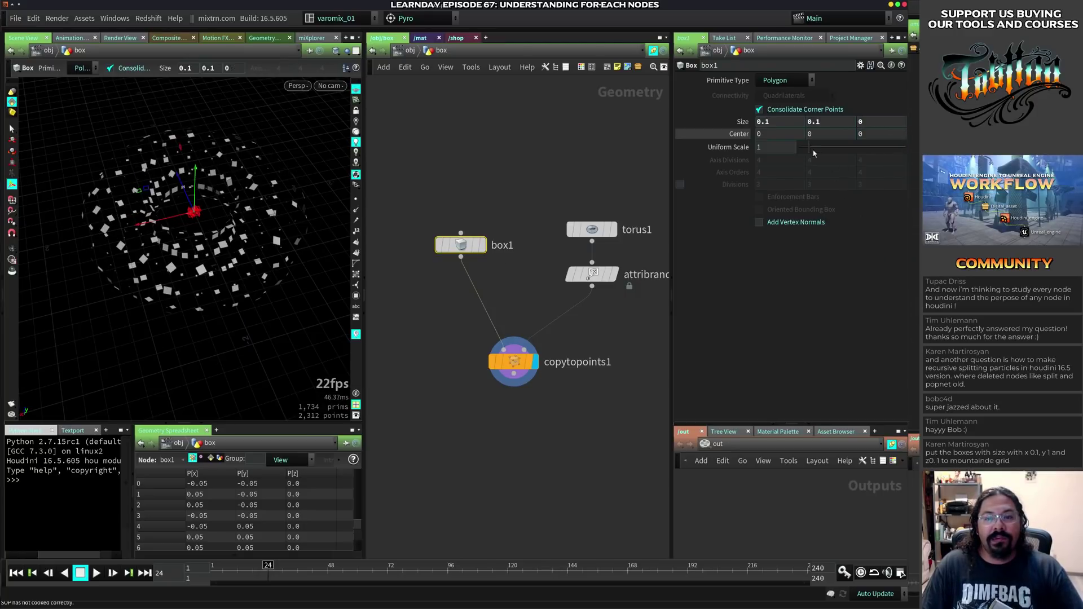
- Set box1's Size Y to 1
double_click(805, 122)
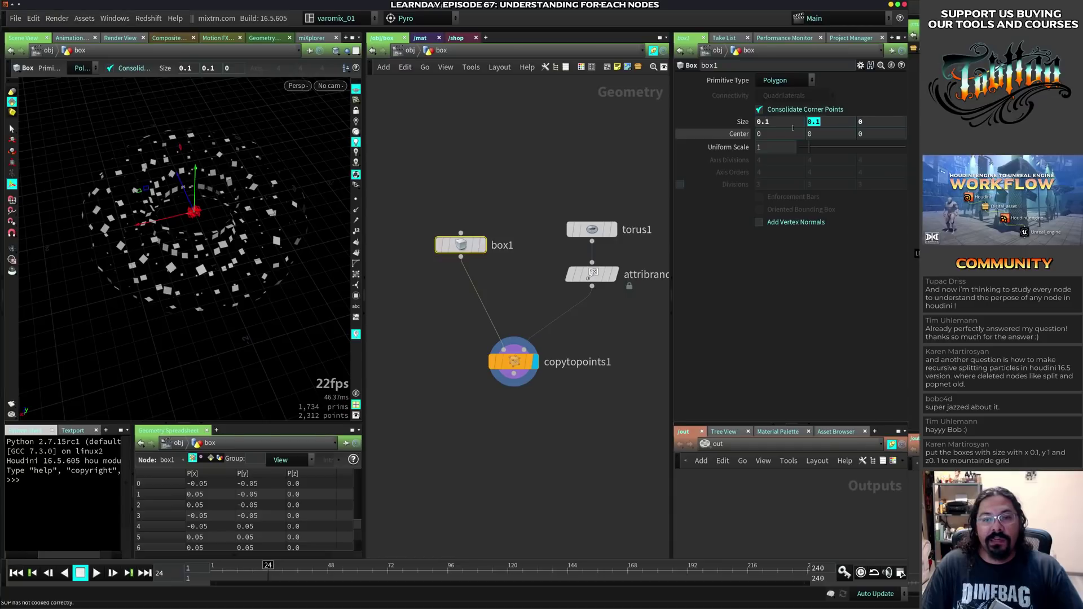
text(1)
key(Return)
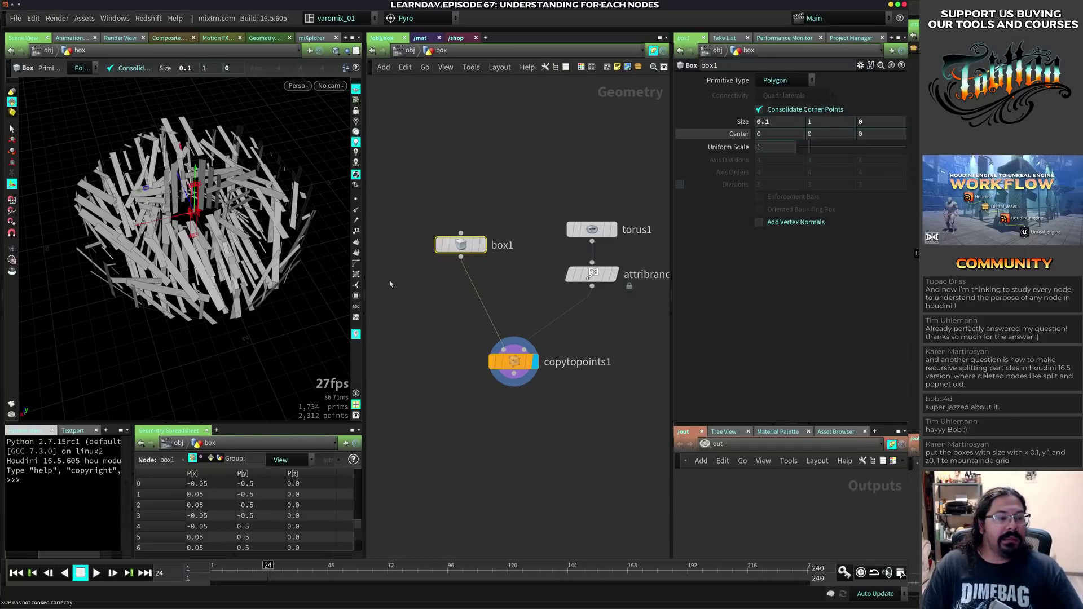
- Add a Grid node above torus1 in the network
click(443, 377)
middle_drag(444, 376, 470, 314)
key(Tab)
text(grid)
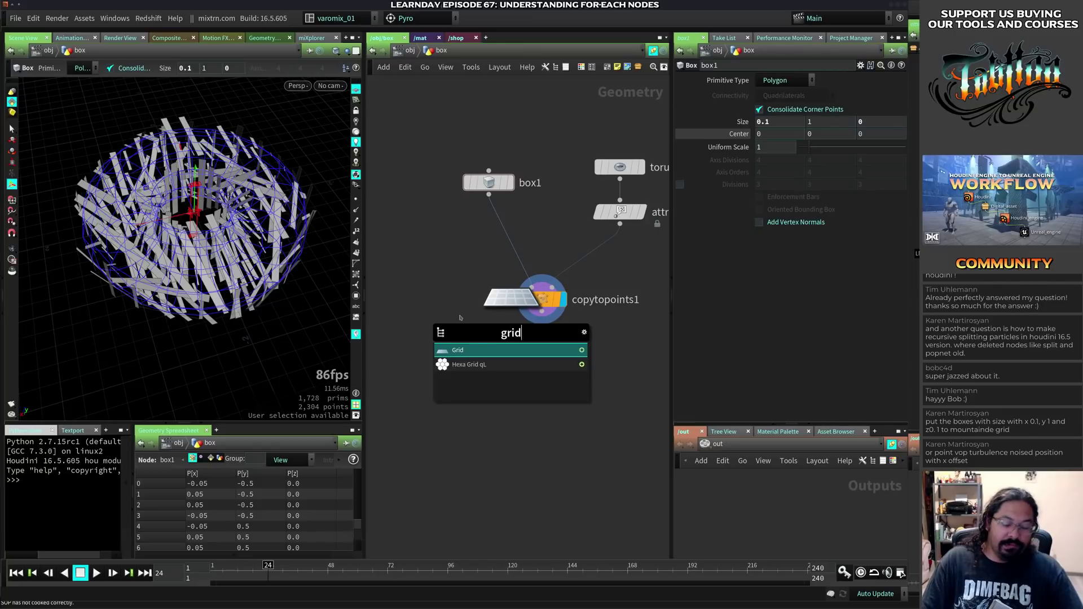
key(Return)
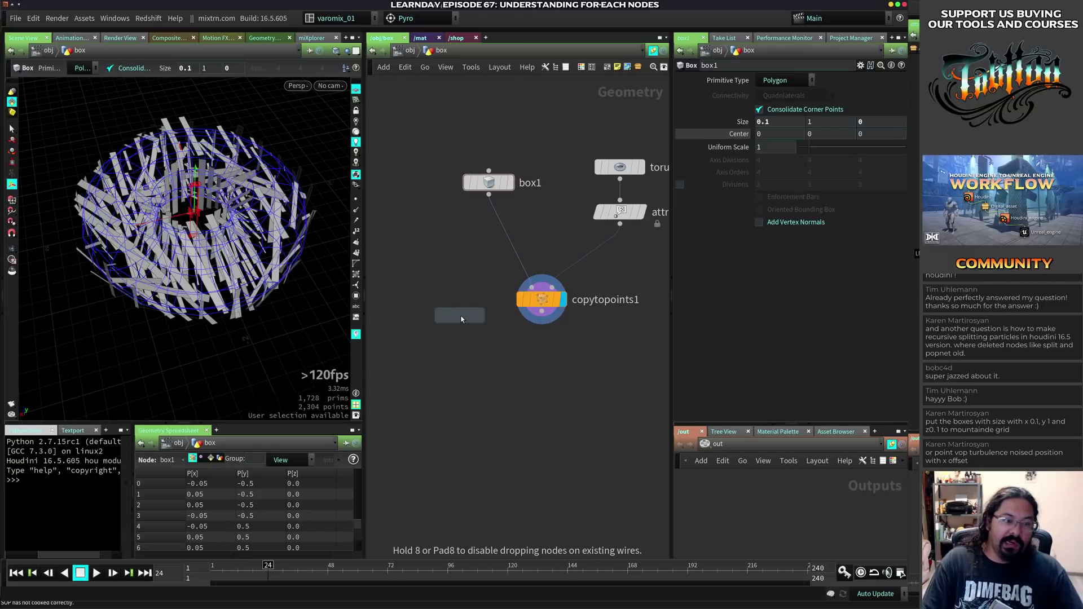
click(568, 136)
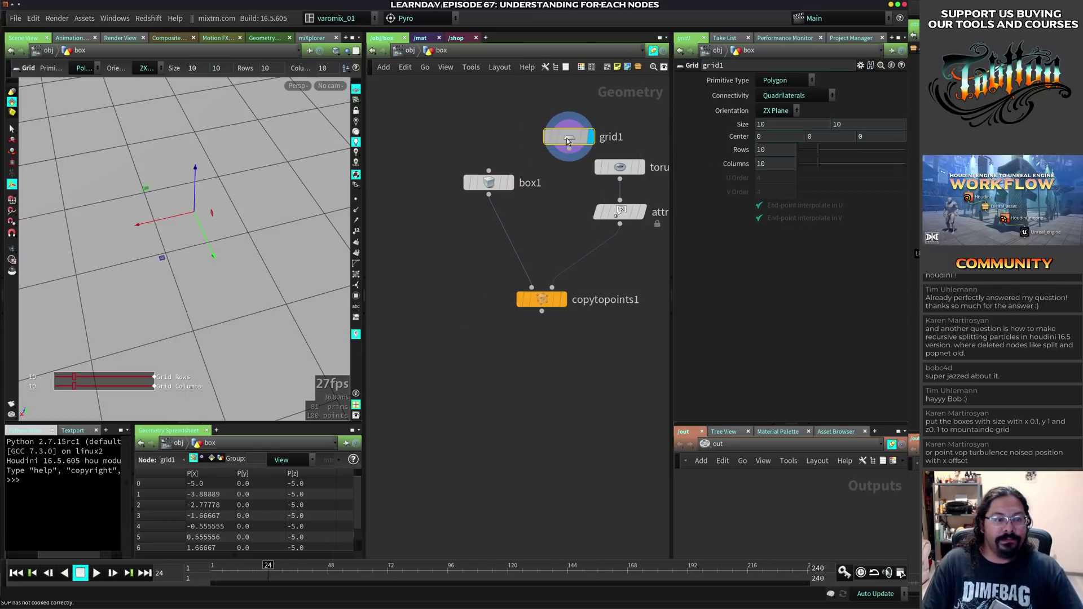
- Add a Mountain node below grid1, connect it to copytopoints1's second input in place of the torus branch, and display copytopoints1
key(Tab)
text(moun)
key(Return)
click(568, 182)
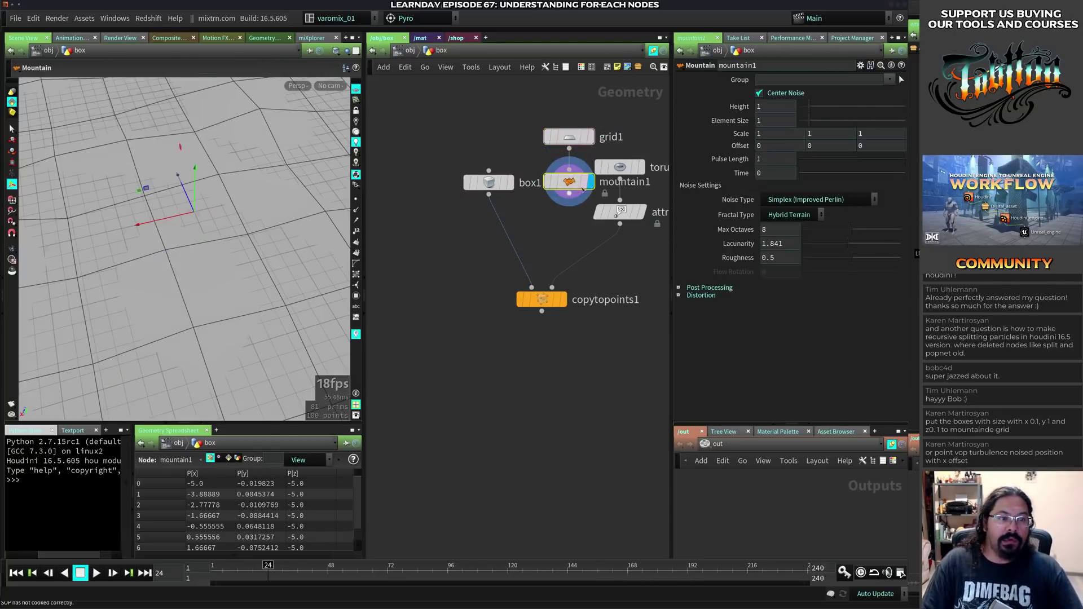
click(569, 194)
click(552, 288)
click(564, 306)
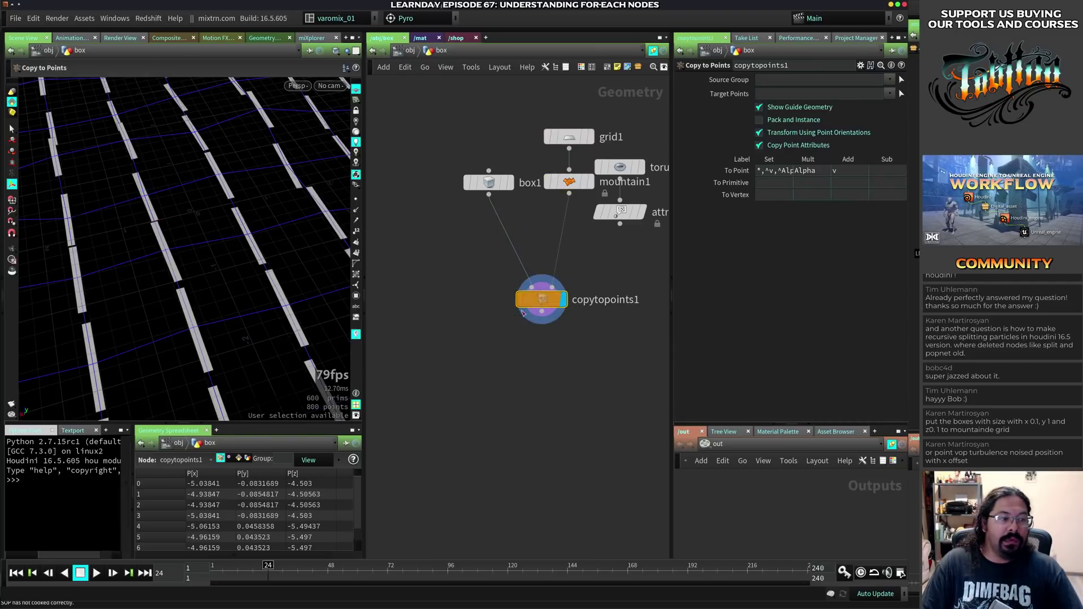
- Raise mountain1's Height to 4.92
alt+right_drag(255, 268, 220, 293)
alt+drag(220, 293, 308, 293)
click(568, 182)
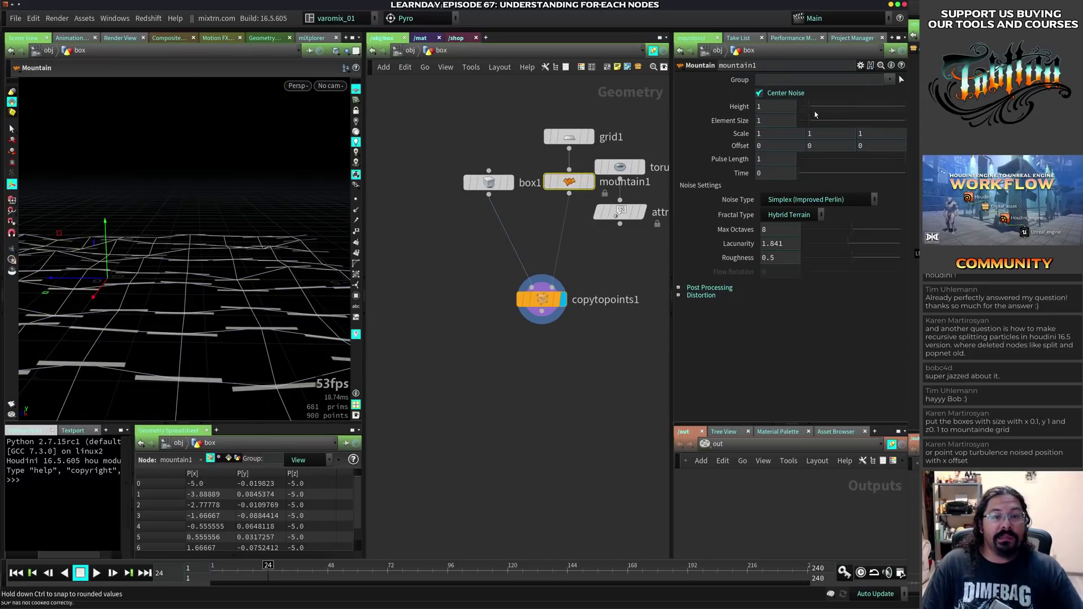
drag(810, 112, 849, 113)
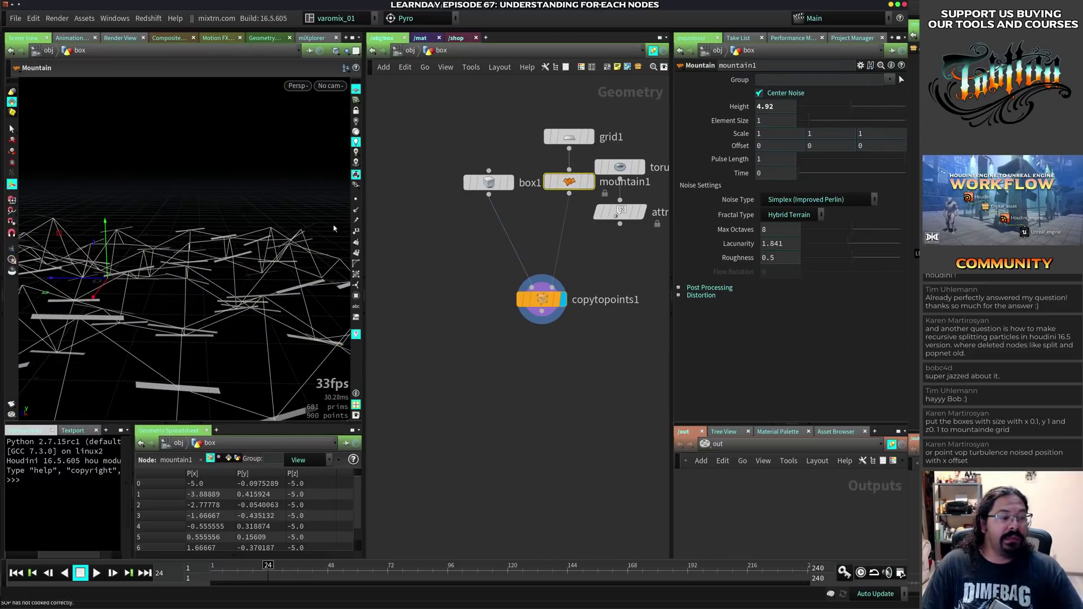
- Move box1 away from mountain1 and place copytopoints1 between and below its two input branches
click(411, 235)
drag(169, 271, 268, 265)
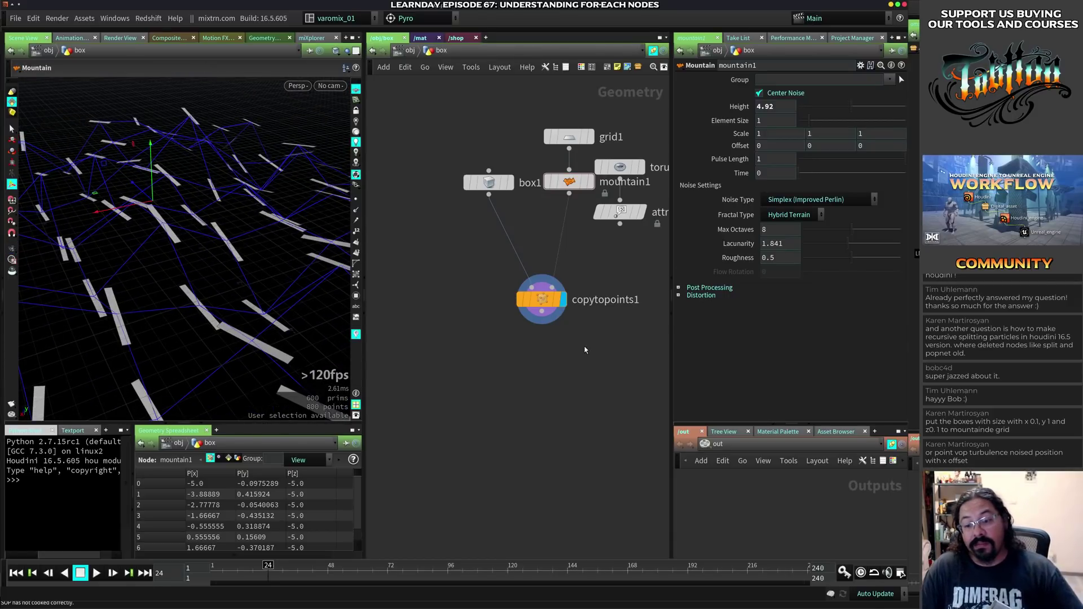
drag(490, 179, 422, 185)
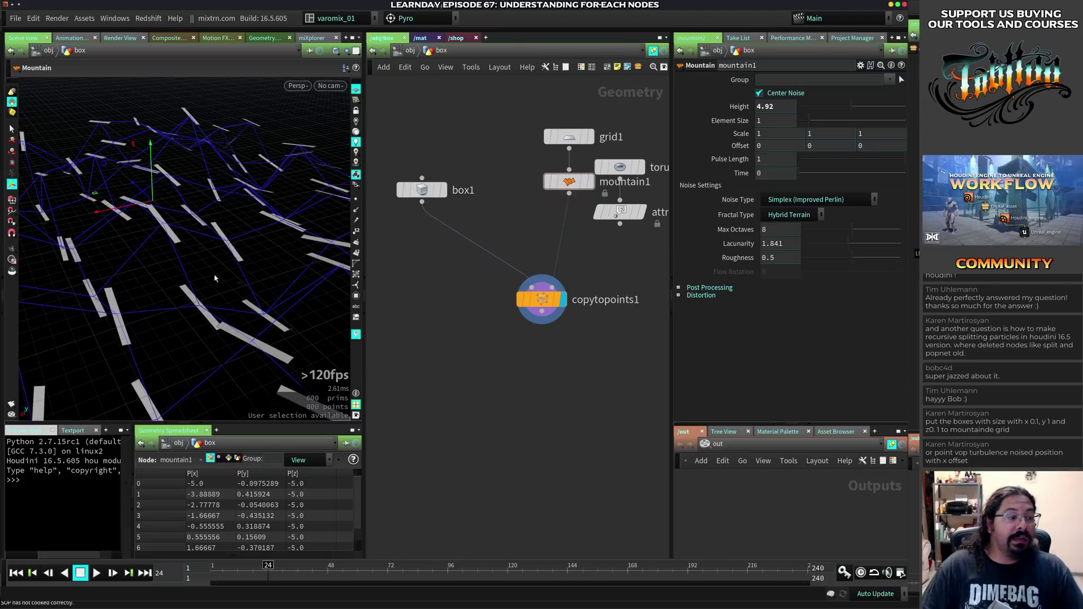
right_drag(225, 282, 198, 294)
drag(198, 293, 224, 255)
drag(430, 196, 431, 217)
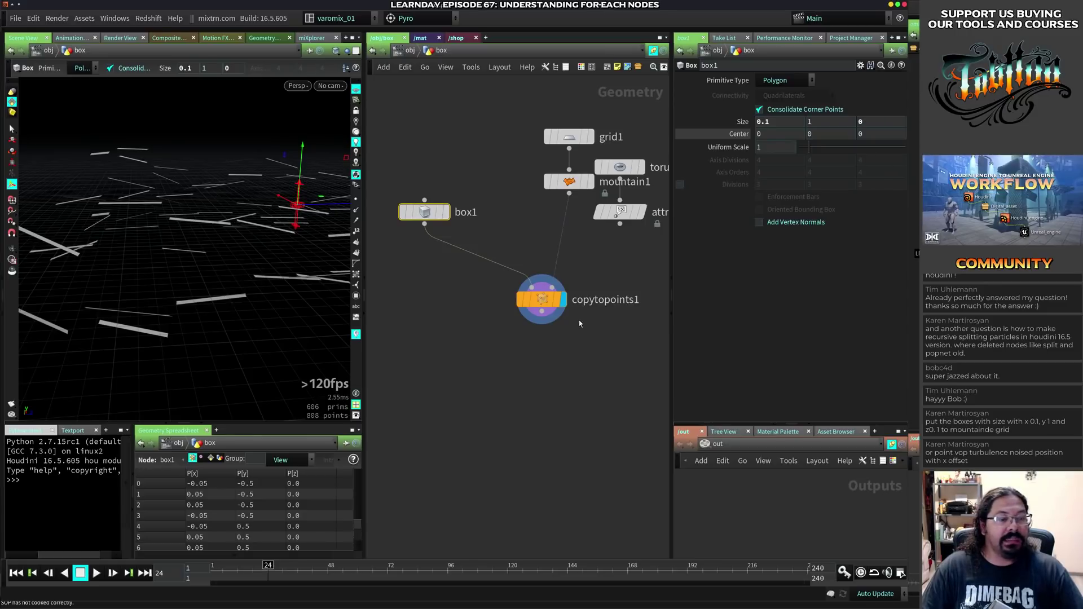
drag(541, 300, 496, 320)
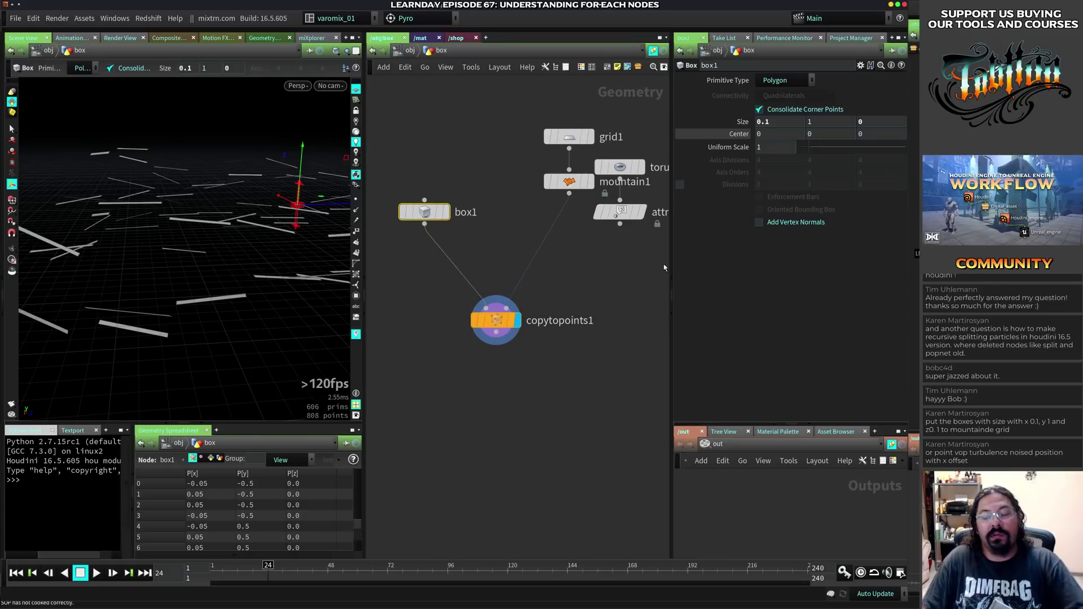
click(411, 341)
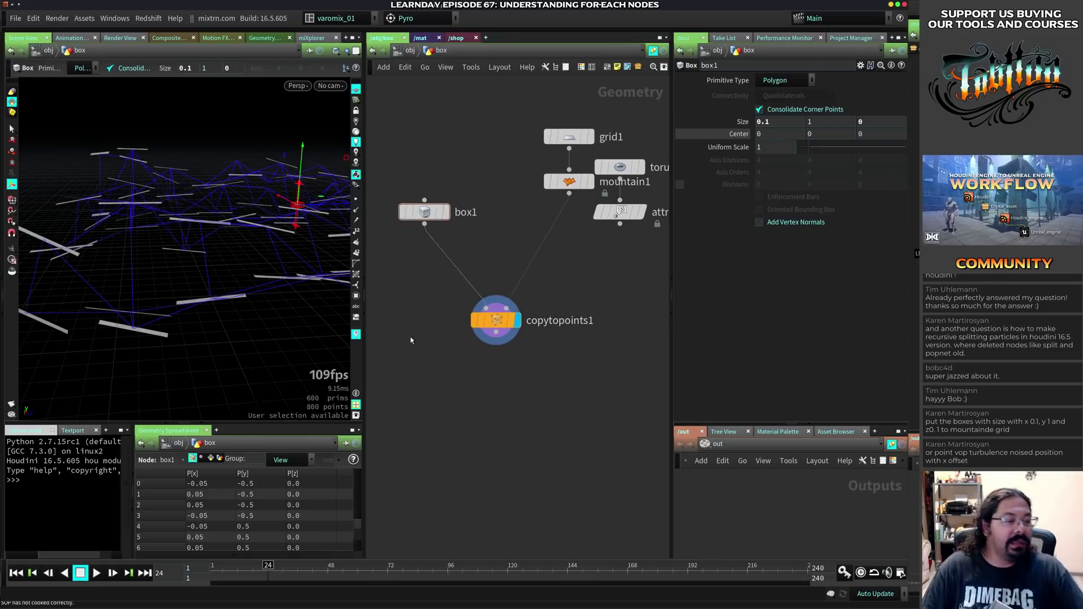
- Turn on point normals in the viewport and compare mountain1's surface with the orientation of the strips copied by copytopoints1
alt+drag(271, 304, 246, 303)
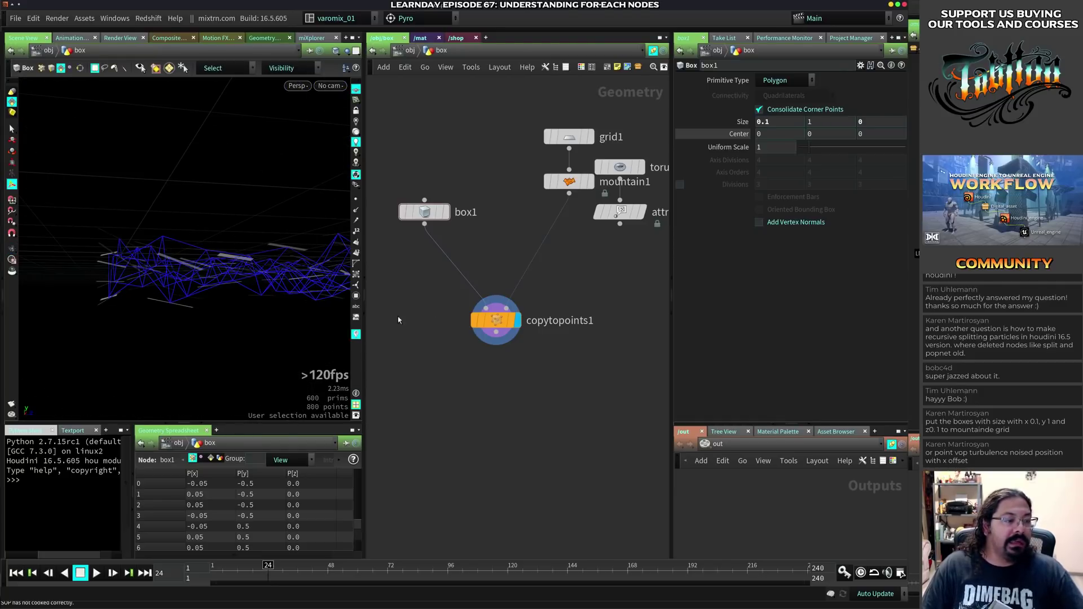
click(355, 210)
alt+drag(197, 289, 215, 307)
click(589, 191)
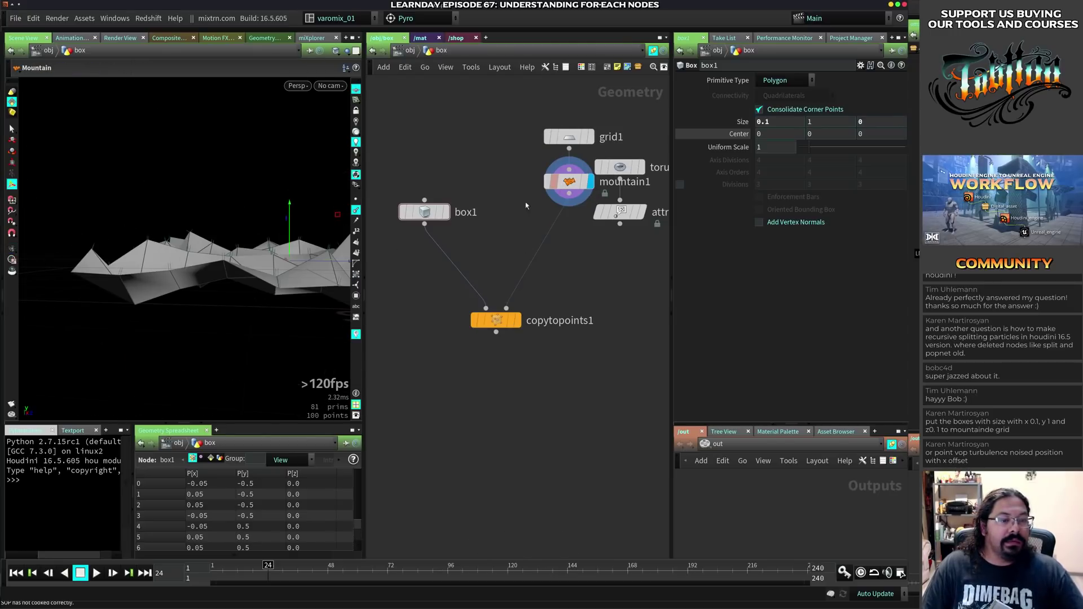
click(492, 333)
key(Escape)
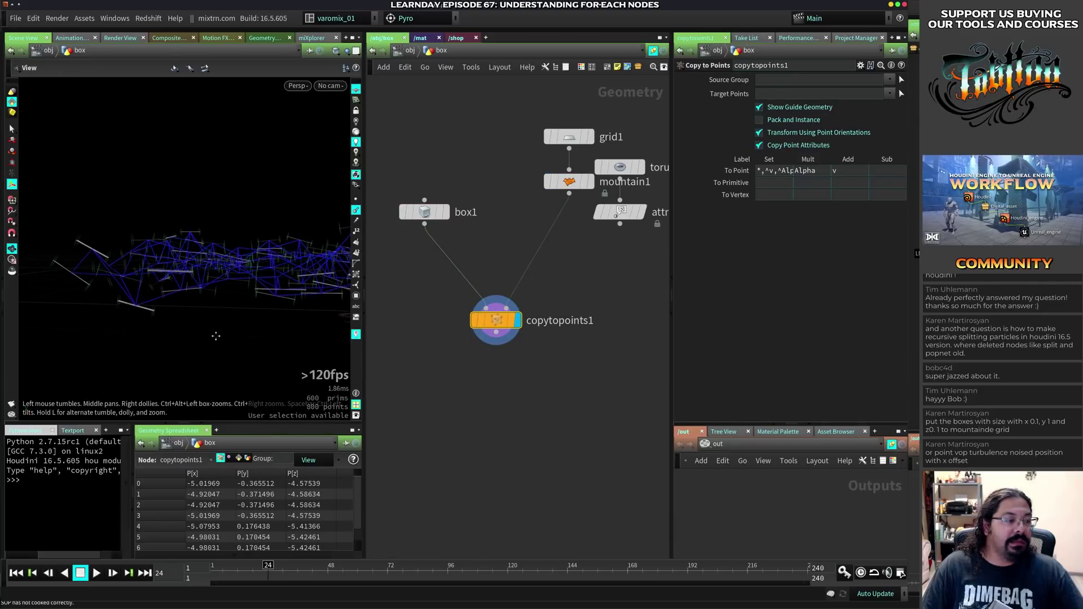
drag(215, 336, 245, 377)
right_drag(245, 377, 237, 327)
middle_drag(237, 327, 93, 247)
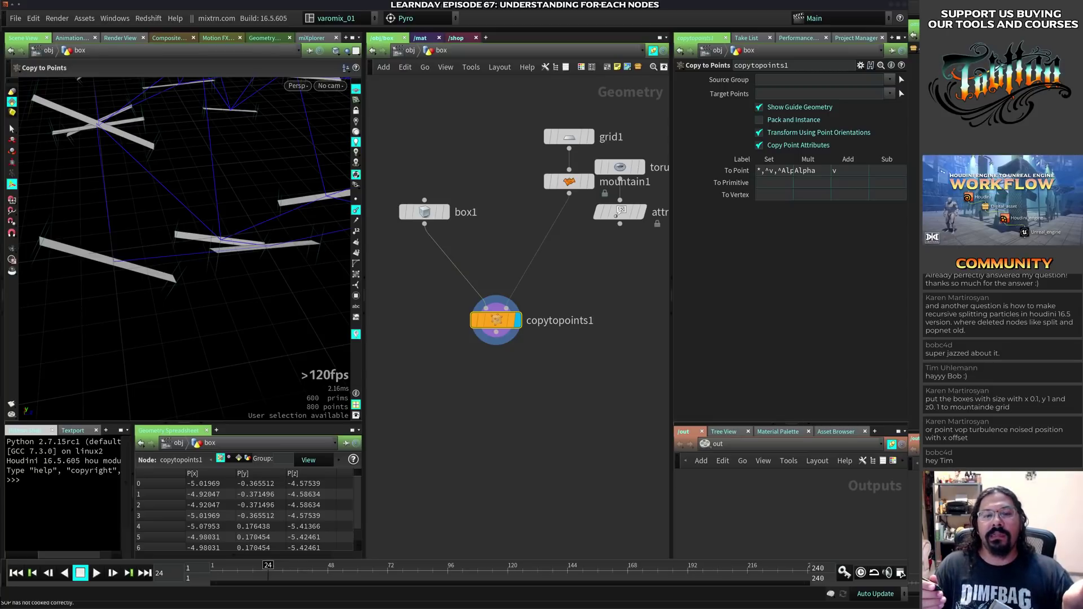
- Move torus1 and its Attribute Randomize node clear of the grid1 and mountain1 branch
click(542, 295)
middle_drag(576, 266, 561, 286)
drag(572, 295, 614, 207)
middle_drag(578, 287, 539, 308)
click(600, 302)
drag(601, 302, 636, 176)
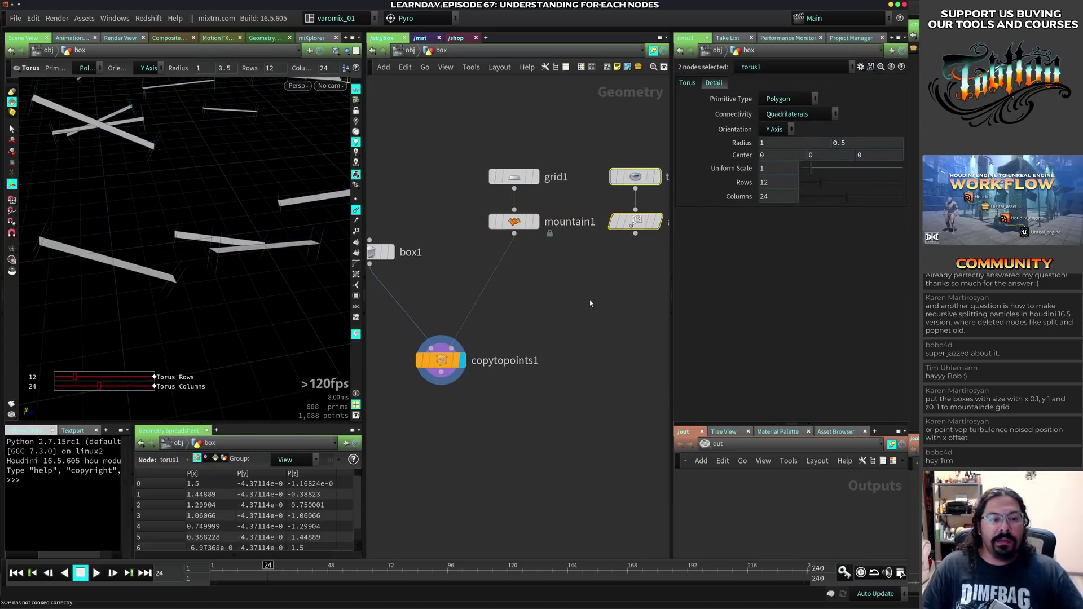
click(591, 300)
middle_drag(613, 296, 587, 268)
scroll(581, 263, down, 8)
scroll(534, 302, up, 2)
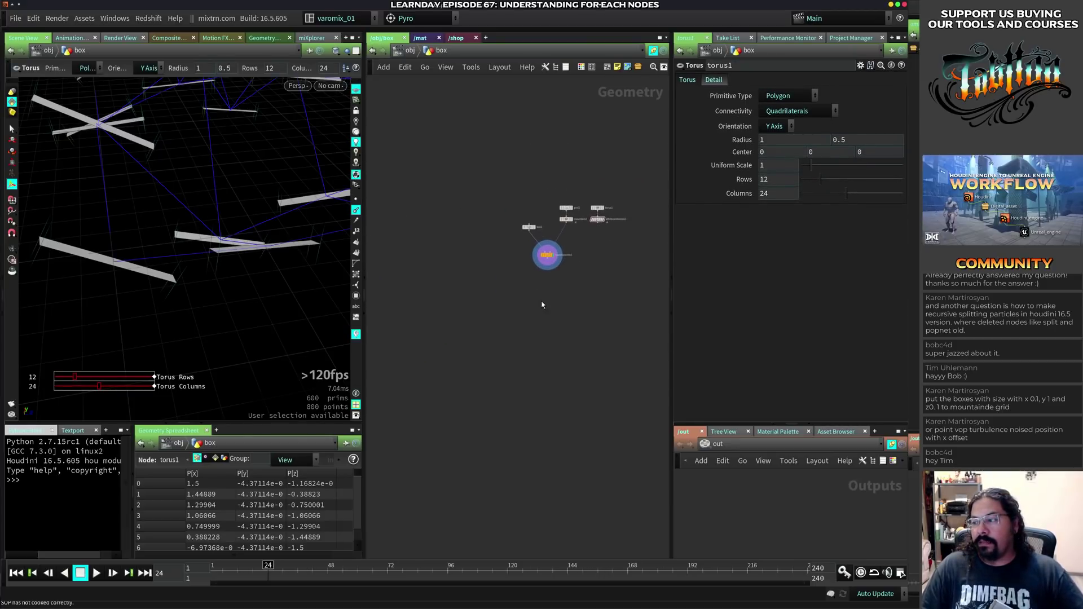
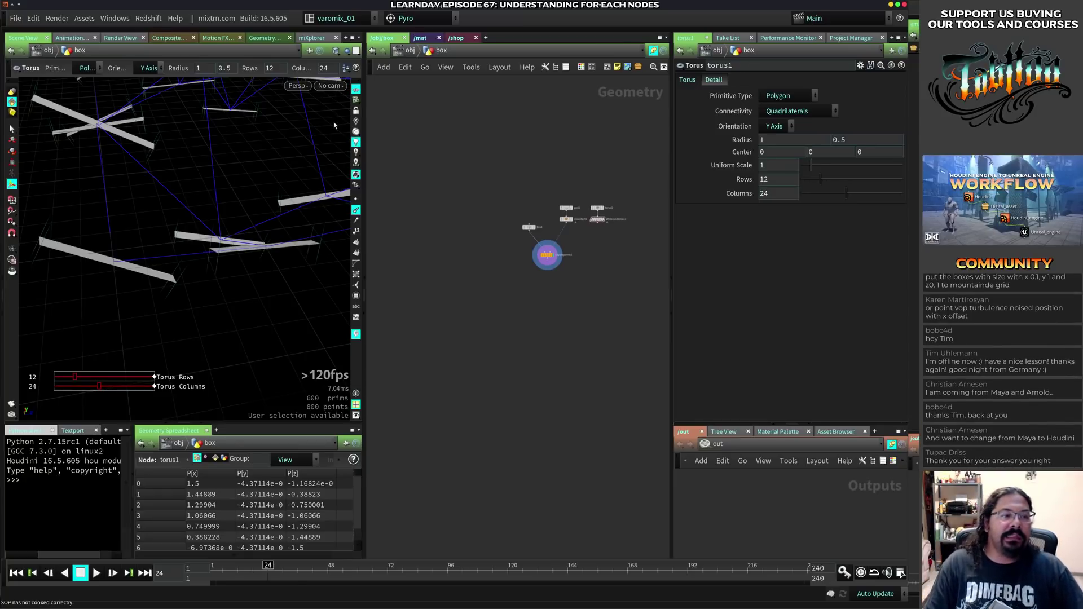
- Return to the object level, create a Grid object beside box and go inside it
click(408, 52)
click(432, 208)
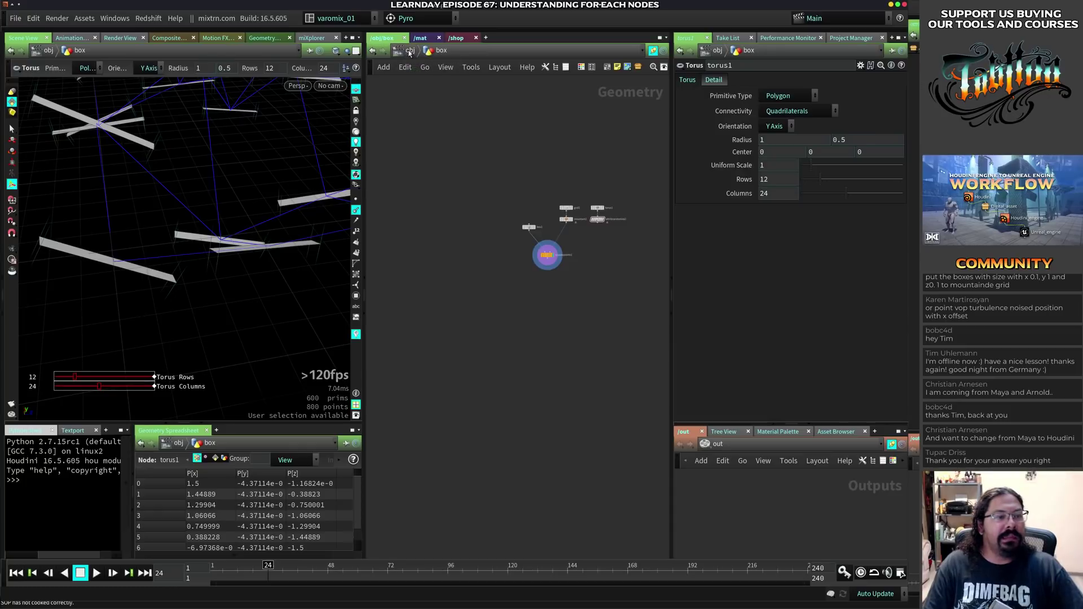
key(u)
middle_drag(563, 277, 435, 299)
click(534, 261)
key(Tab)
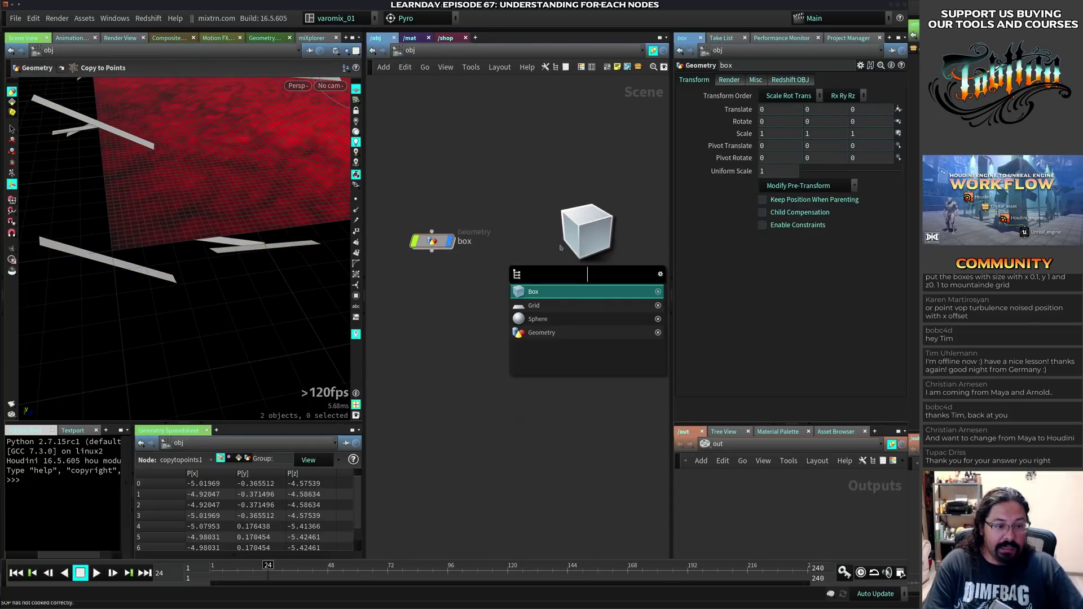
text(gri)
key(Return)
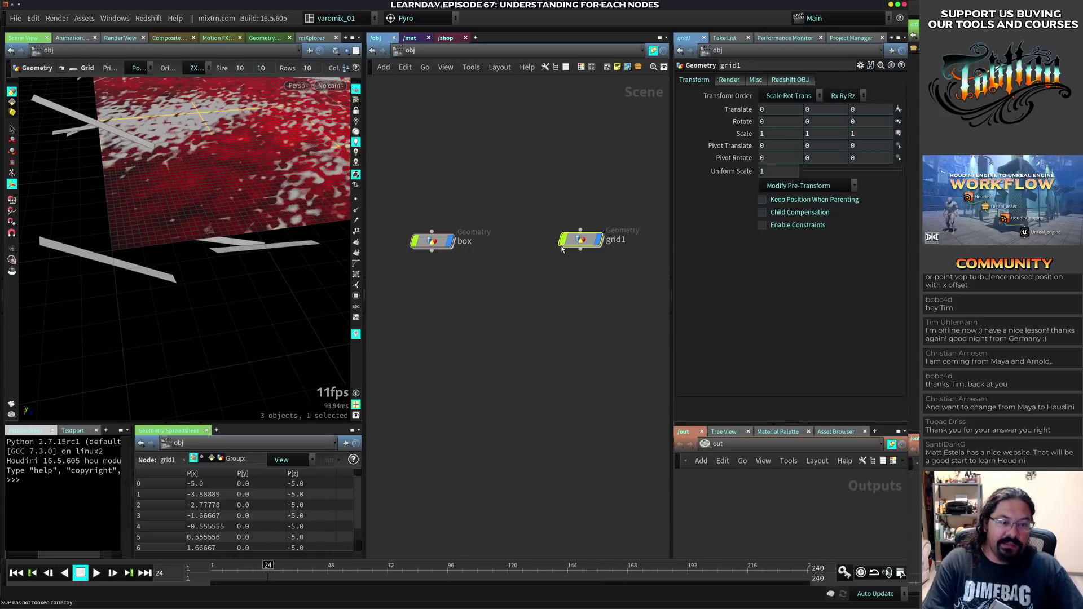
key(Return)
drag(518, 319, 525, 186)
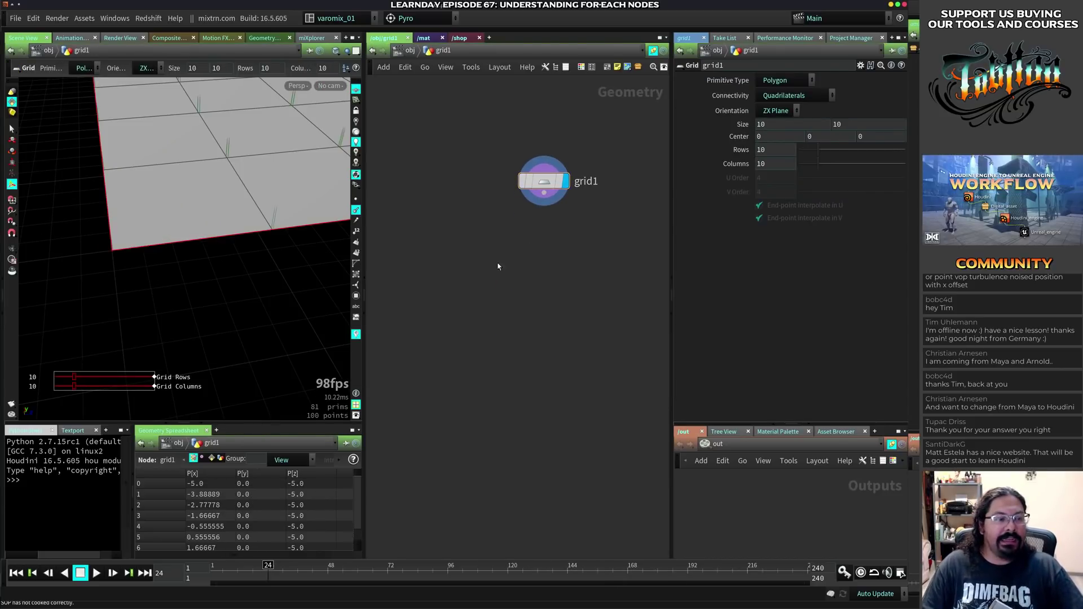
- Add a POP Network fed by grid1, show its particles, and space the two nodes apart
key(Tab)
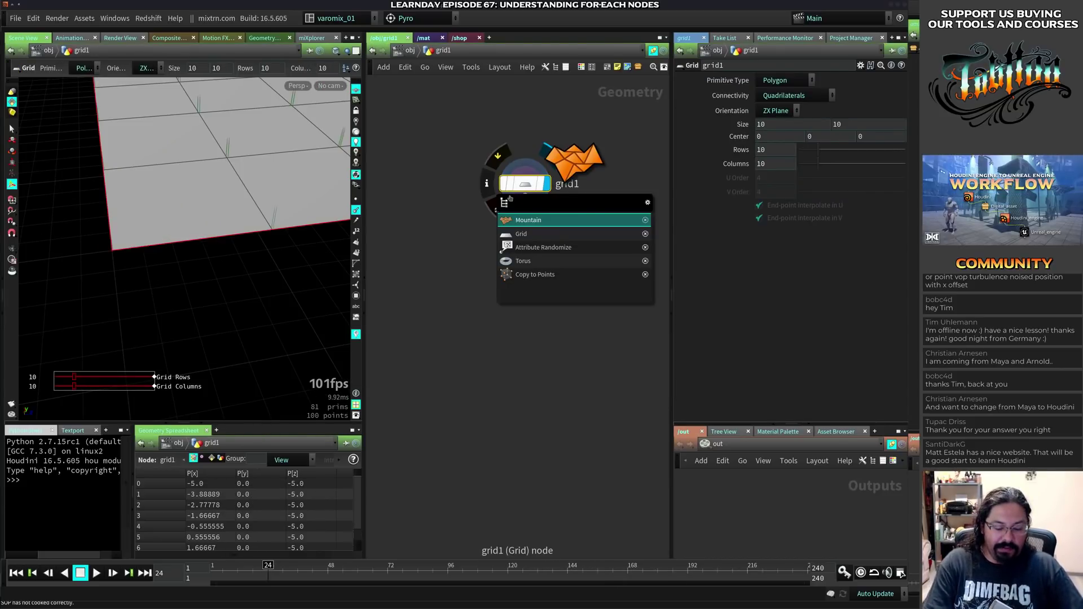
text(po)
key(Escape)
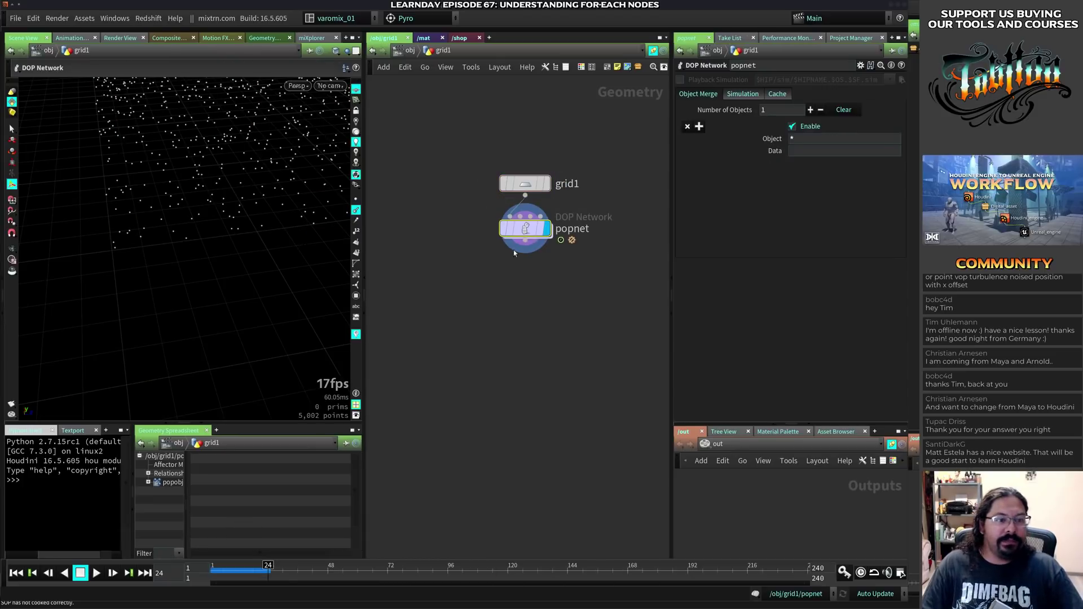
drag(518, 228, 518, 264)
key(Escape)
drag(224, 272, 227, 323)
drag(525, 183, 490, 153)
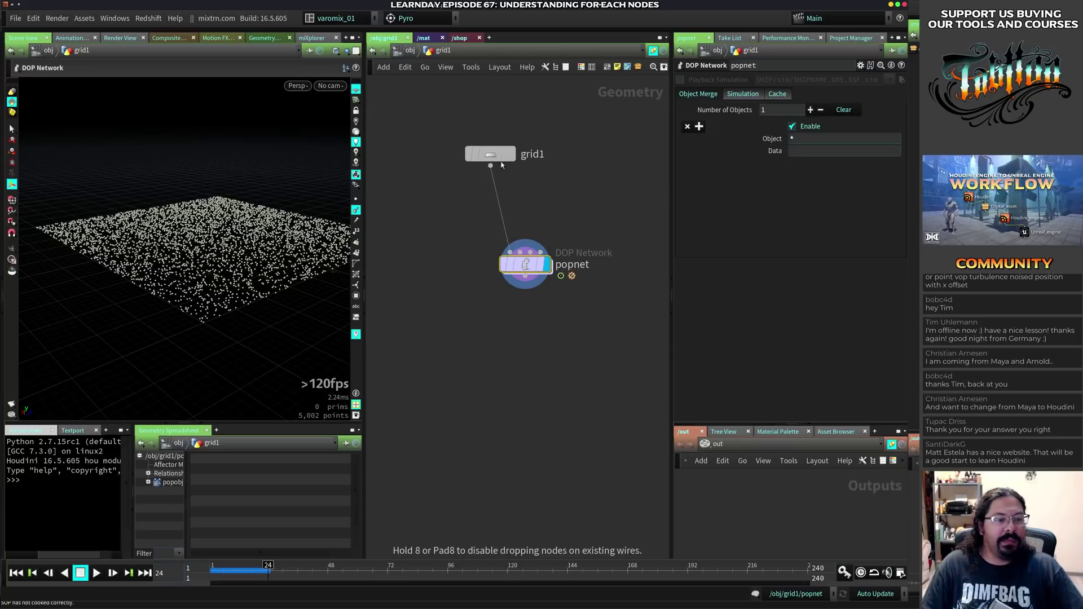
- Add a Sphere node and wire it into popnet's first input in place of grid1
key(Tab)
text(sphre)
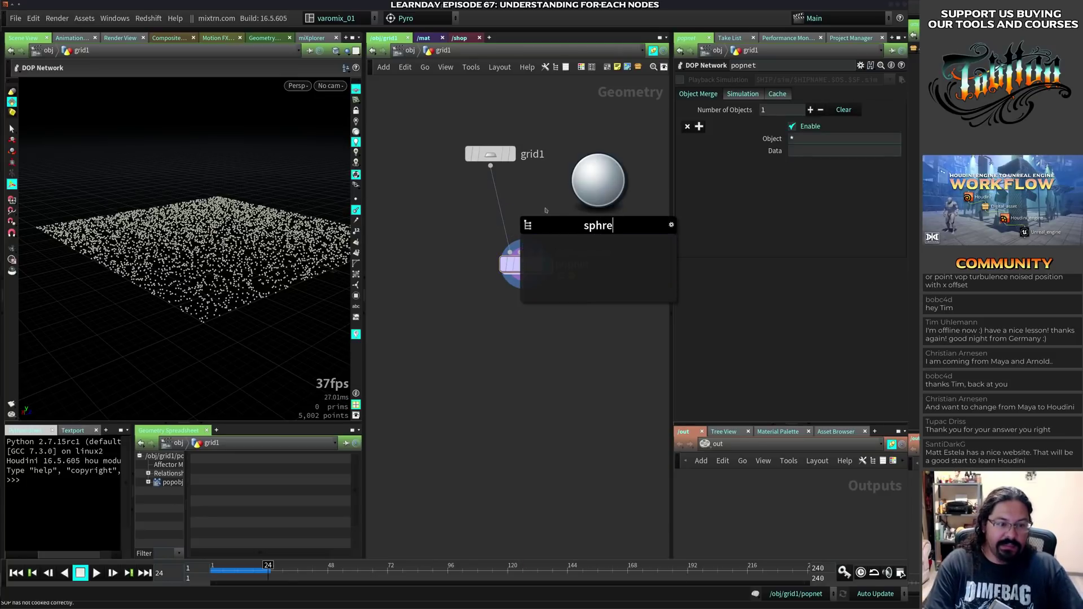
key(BackSpace)
key(BackSpace)
text(ere)
key(Return)
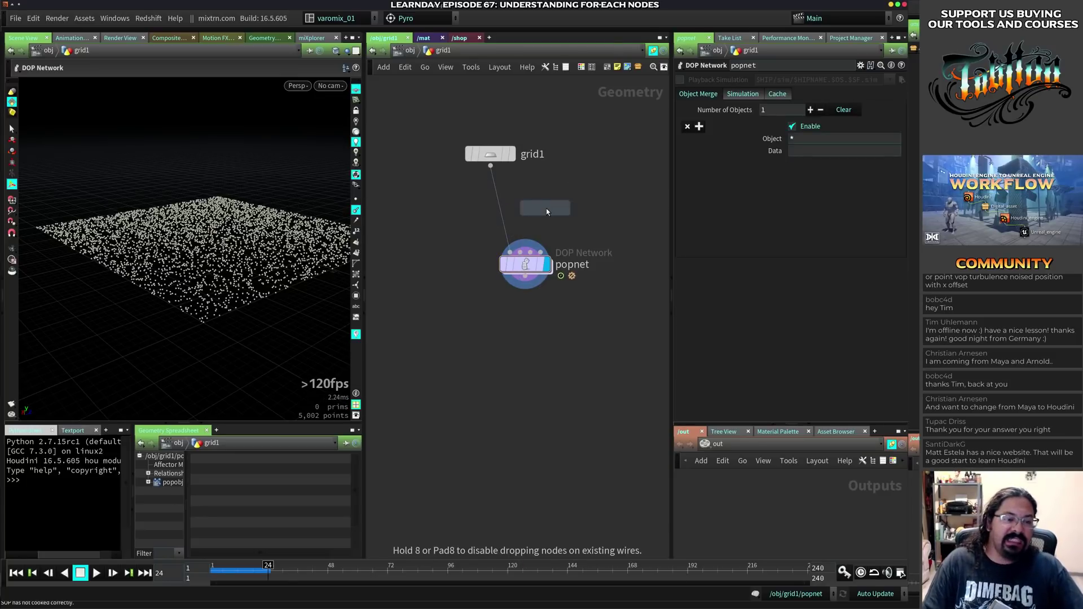
click(559, 188)
drag(559, 199, 509, 252)
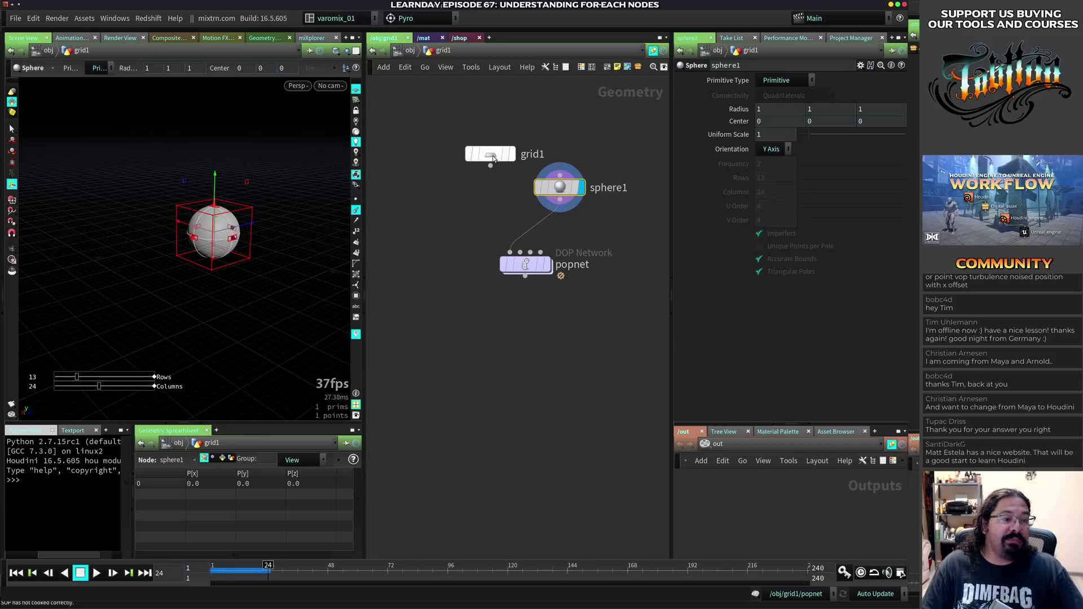
- Move grid1 out of the network, display popnet and delete grid1
drag(490, 156, 380, 277)
click(546, 264)
click(521, 265)
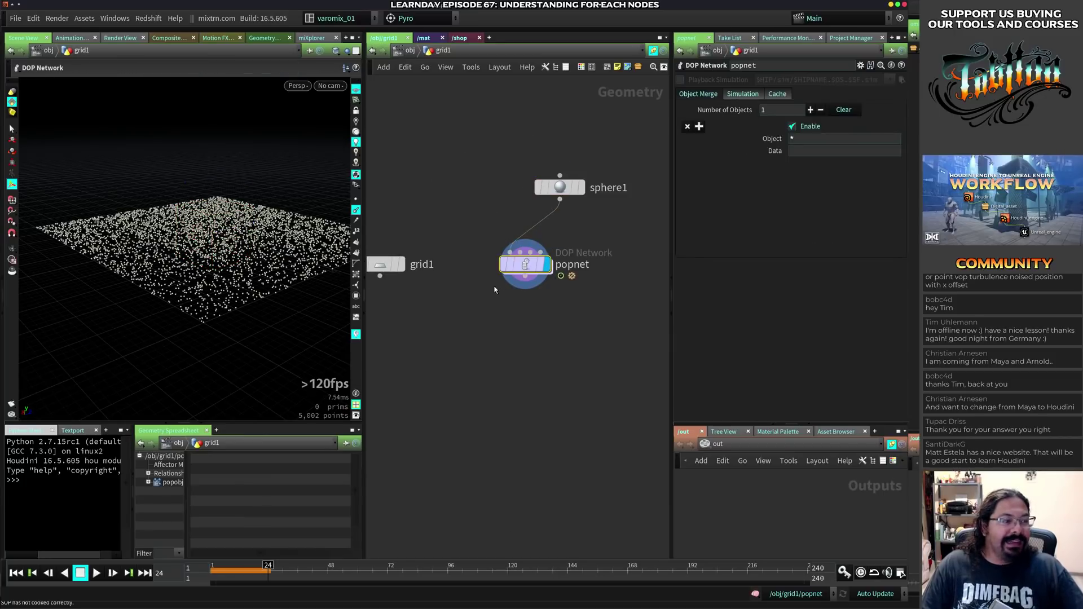
drag(448, 228, 389, 305)
key(Delete)
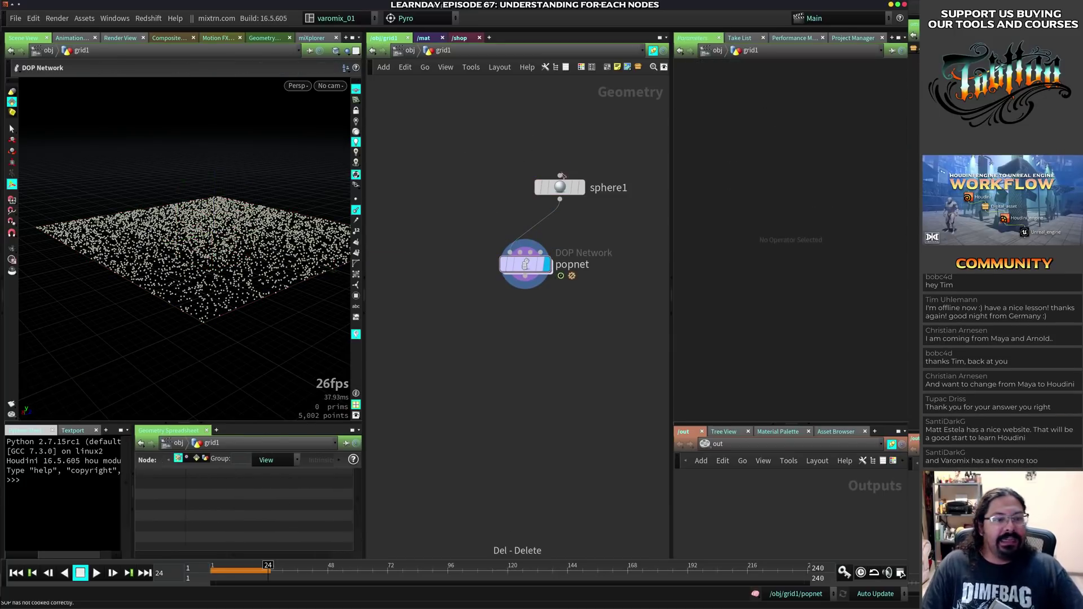
- Place sphere1 above popnet, raise the sphere's center to about 3.43 in Y and display popnet again
drag(565, 190, 515, 194)
click(525, 264)
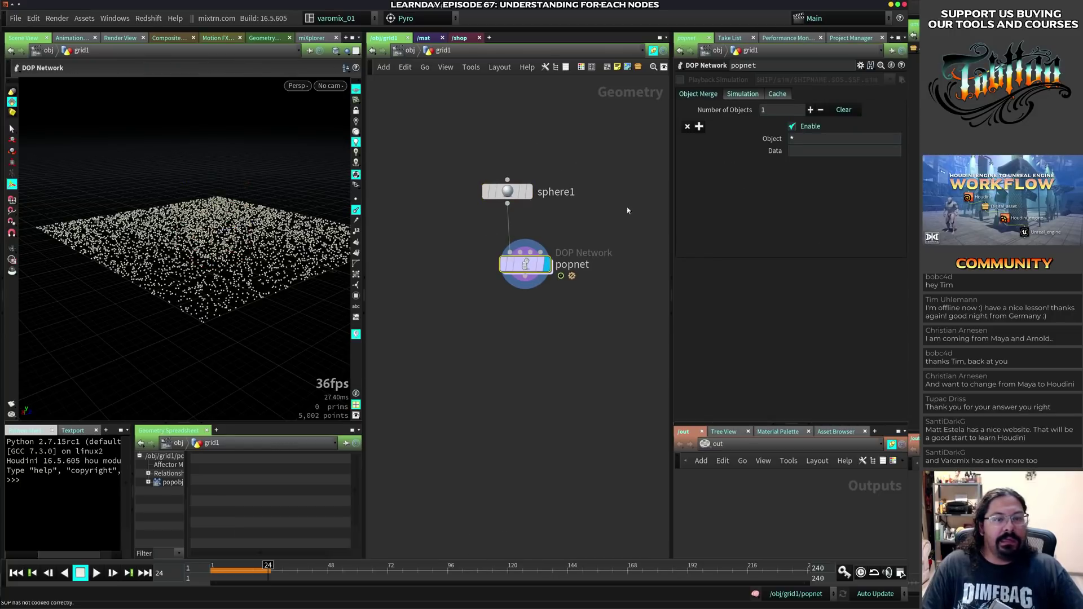
click(740, 94)
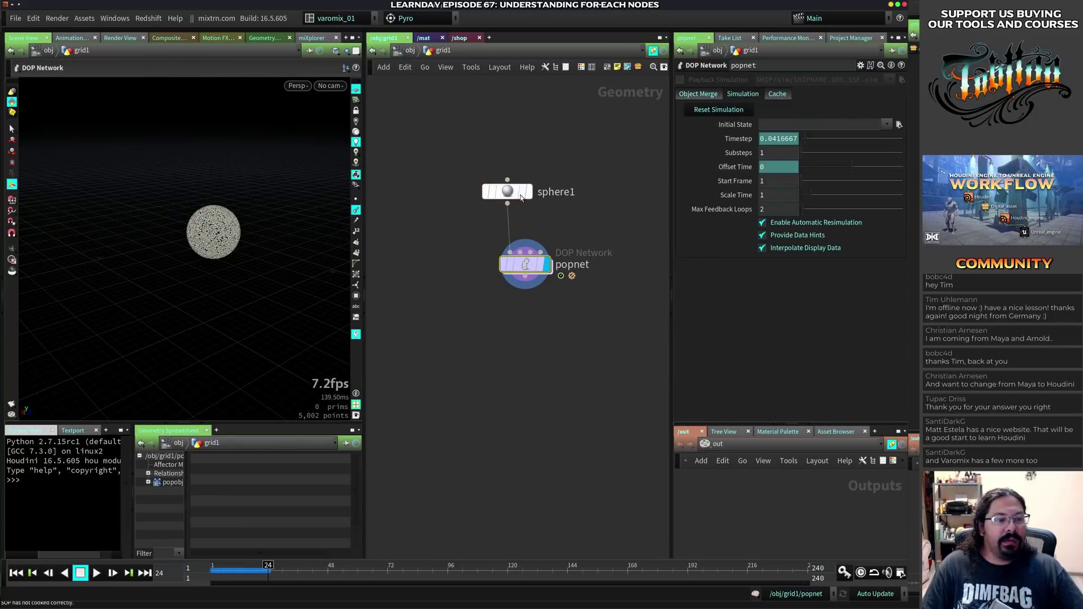
click(531, 192)
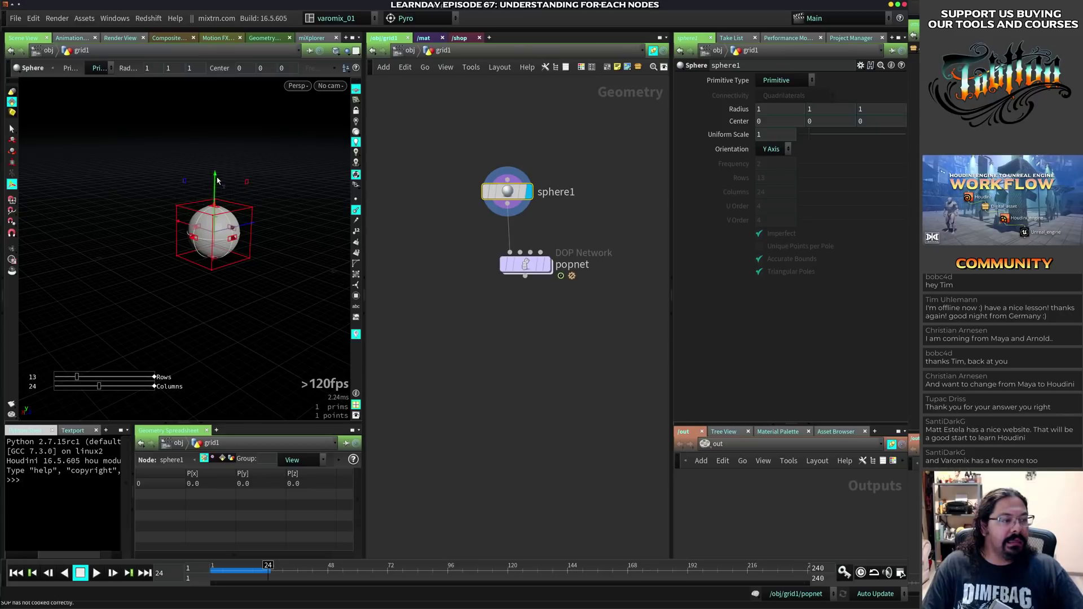
click(544, 264)
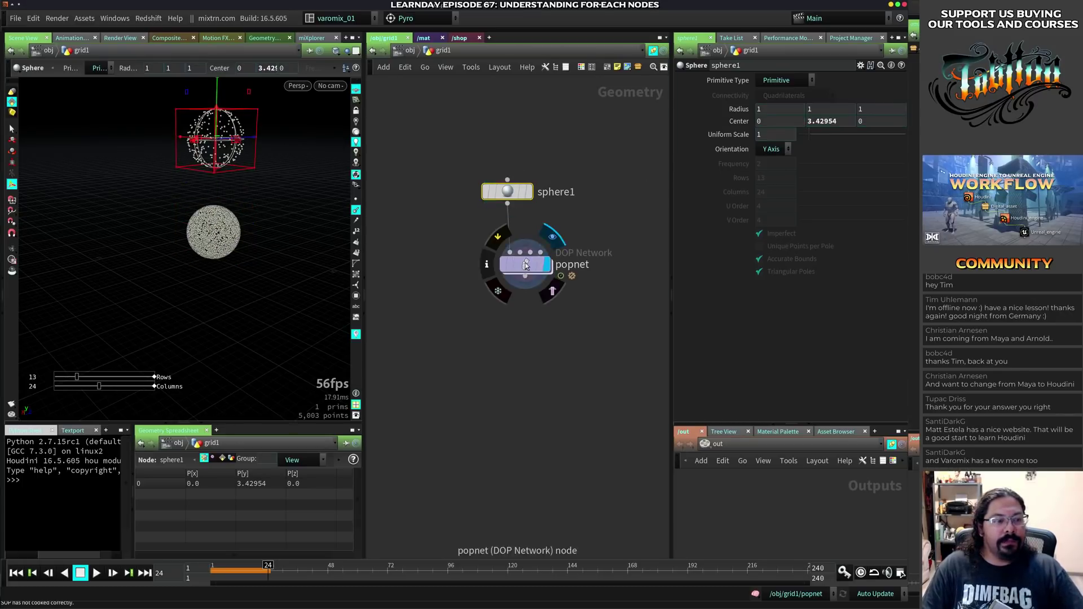
- Go inside popnet and spread out its nodes, making room between source_first_input and wire_pops_into_here
click(508, 272)
double_click(507, 272)
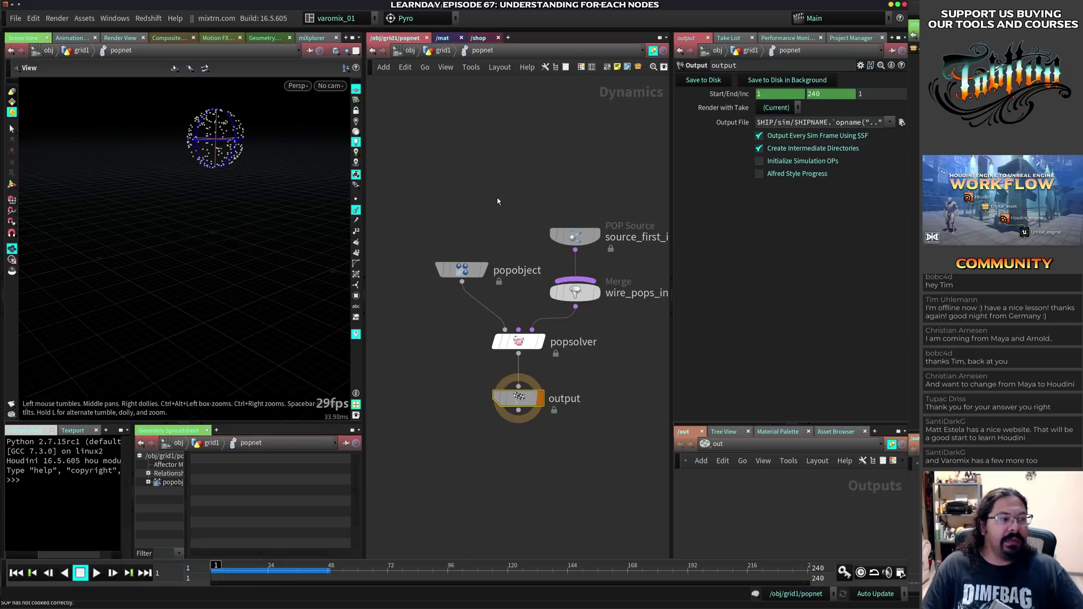
key(u)
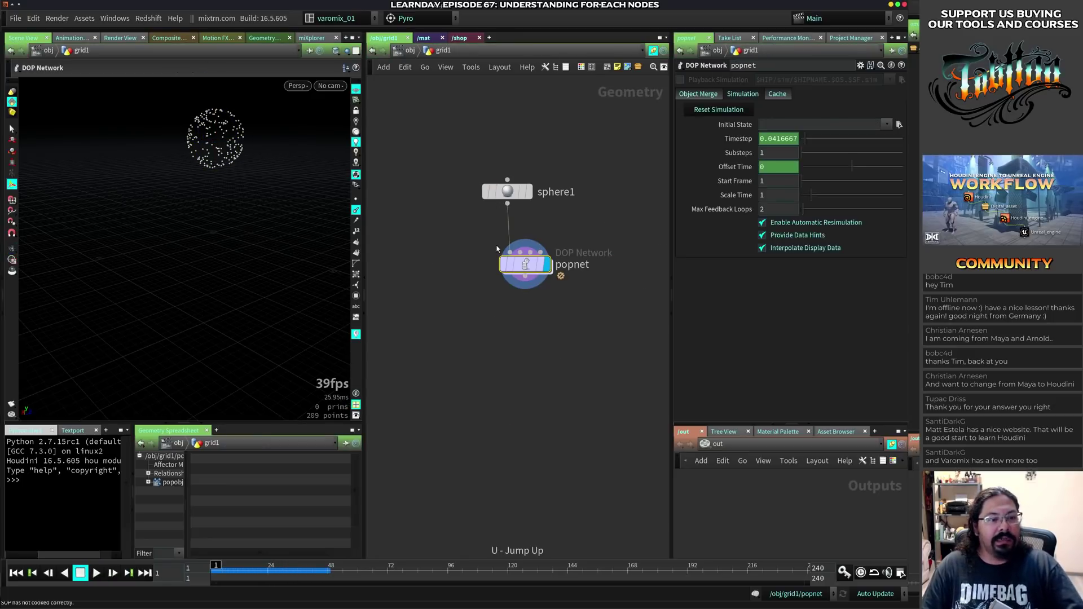
double_click(525, 264)
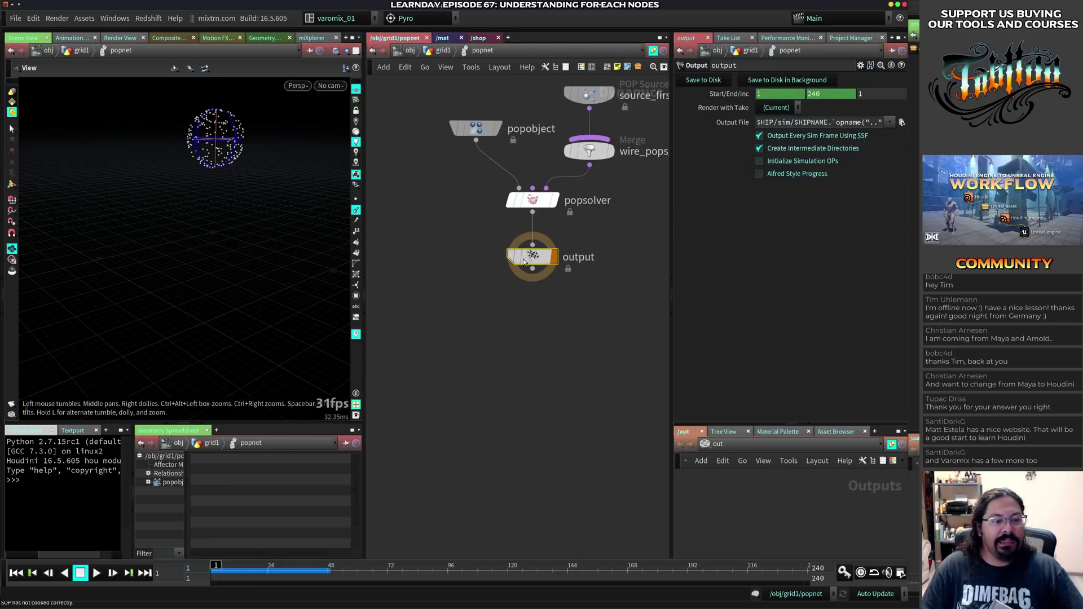
click(528, 201)
middle_drag(574, 258, 521, 366)
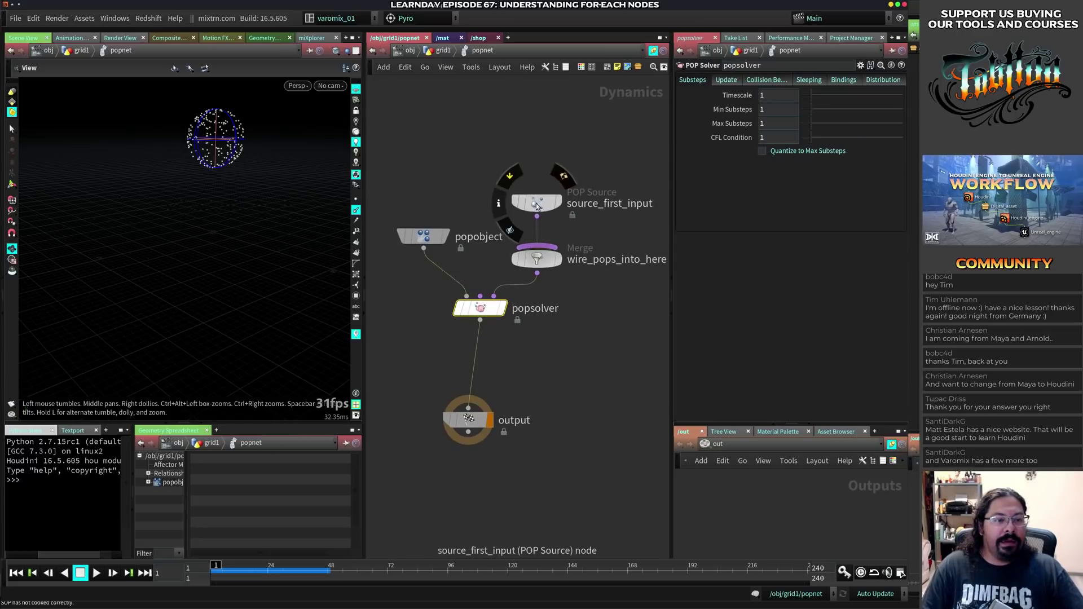
drag(537, 204, 549, 154)
click(548, 151)
- Insert a POP Force node between source_first_input and wire_pops_into_here
key(Tab)
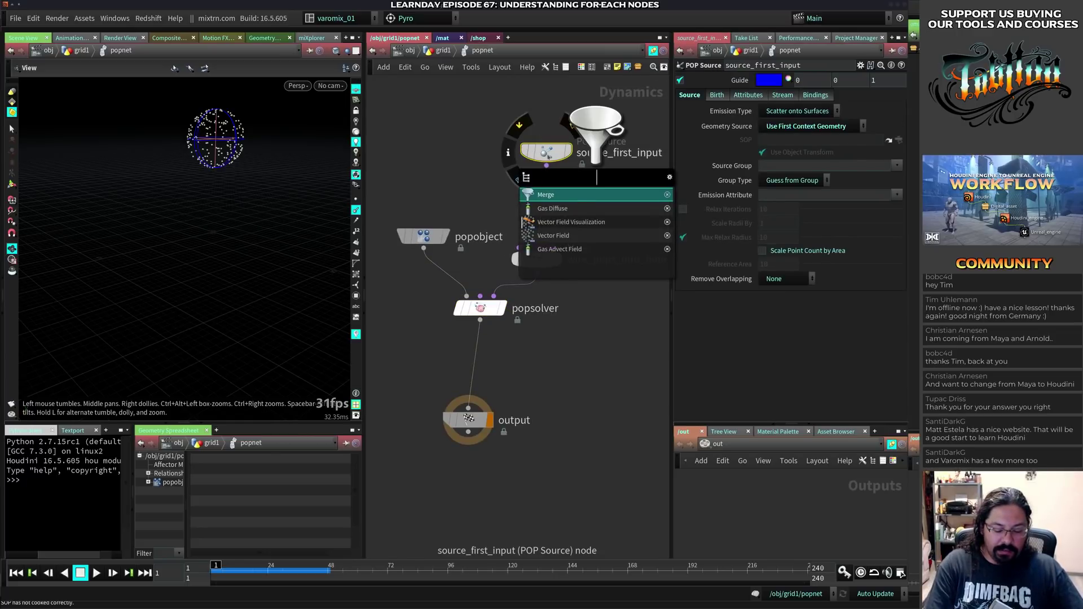
text(po)
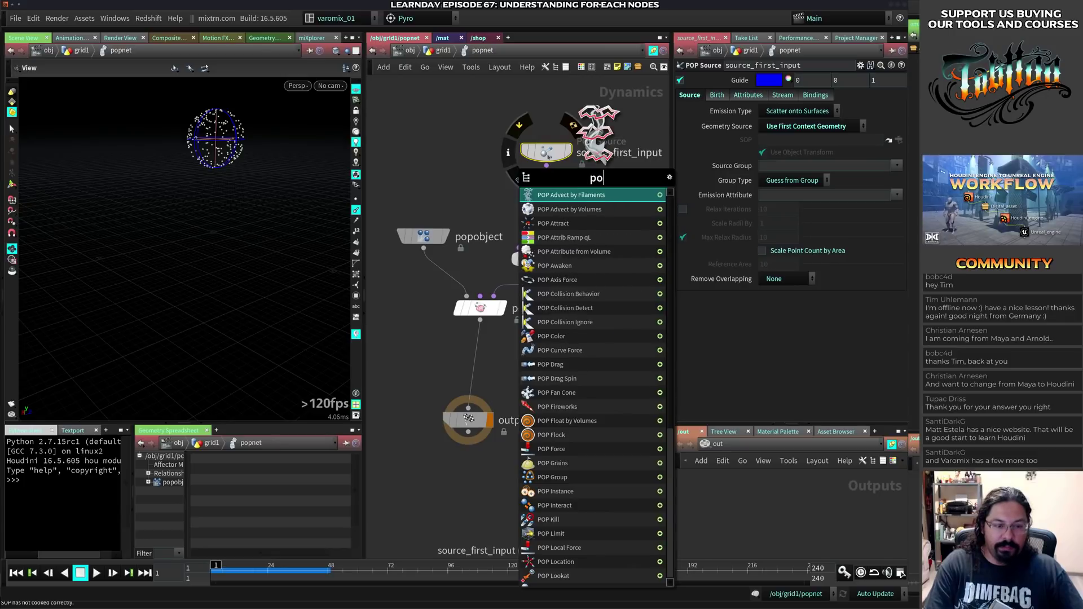
text(pf)
key(Down)
key(Down)
key(Down)
key(Down)
key(Return)
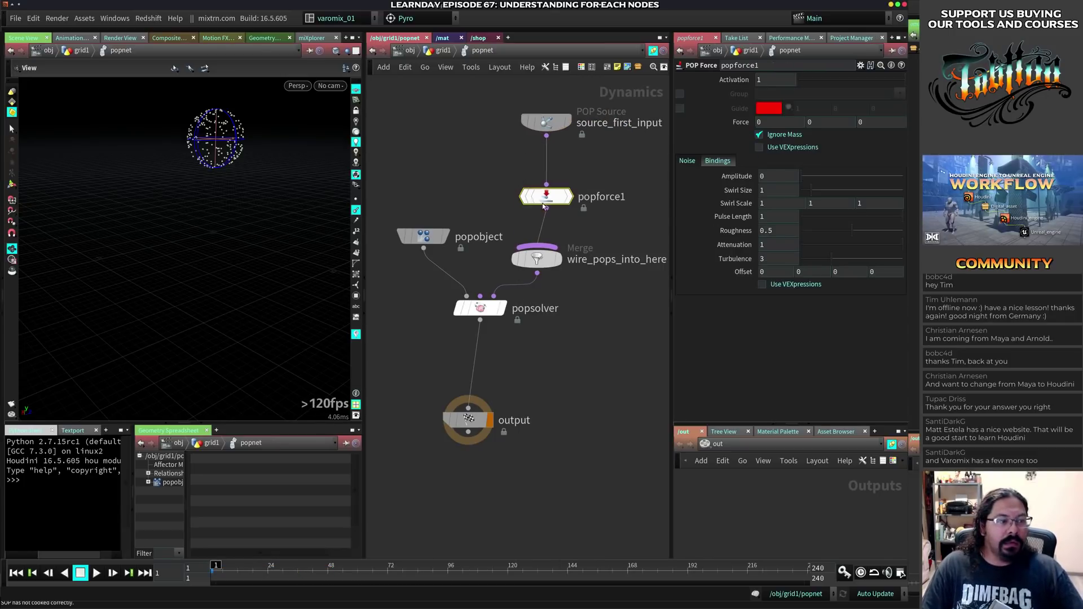
- Begin entering a negative Y force on popforce1
click(810, 122)
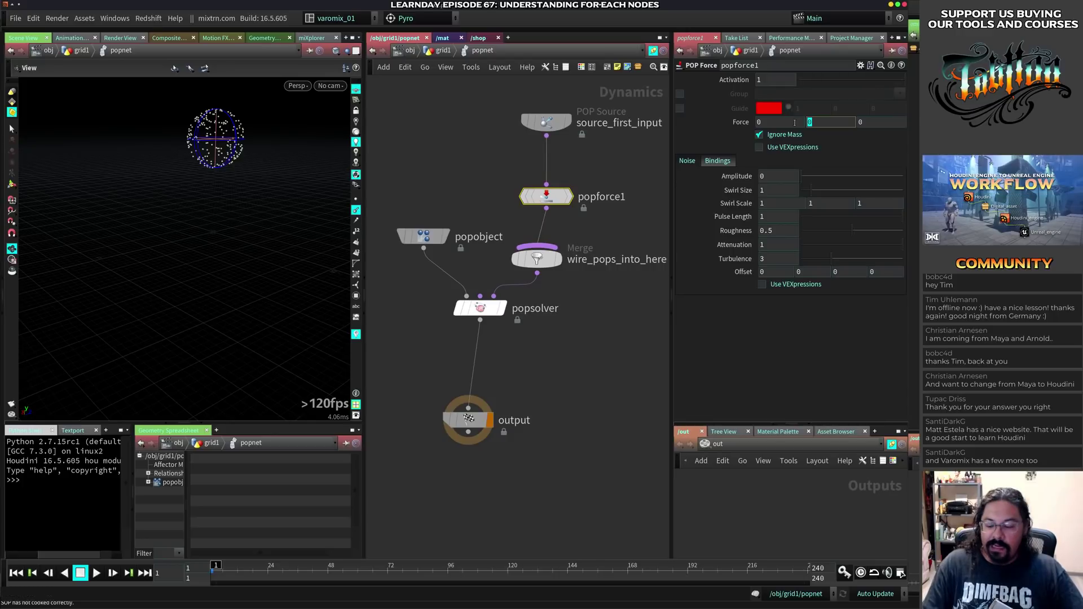
text(-)
key(Delete)
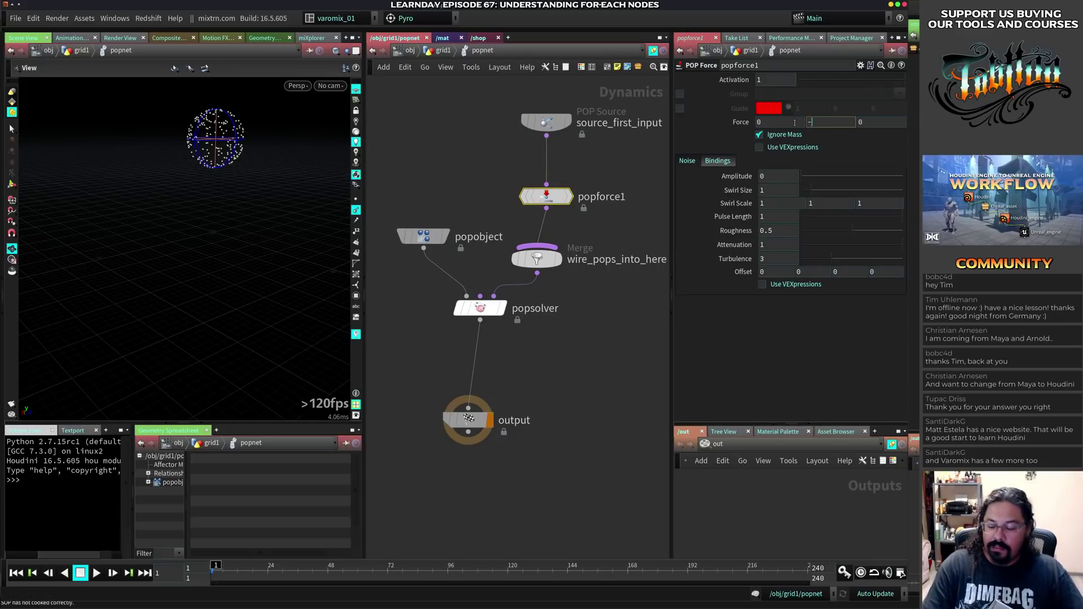
- Set the Y force of popforce1 to -9.8 and play the particle simulation
text(9.8)
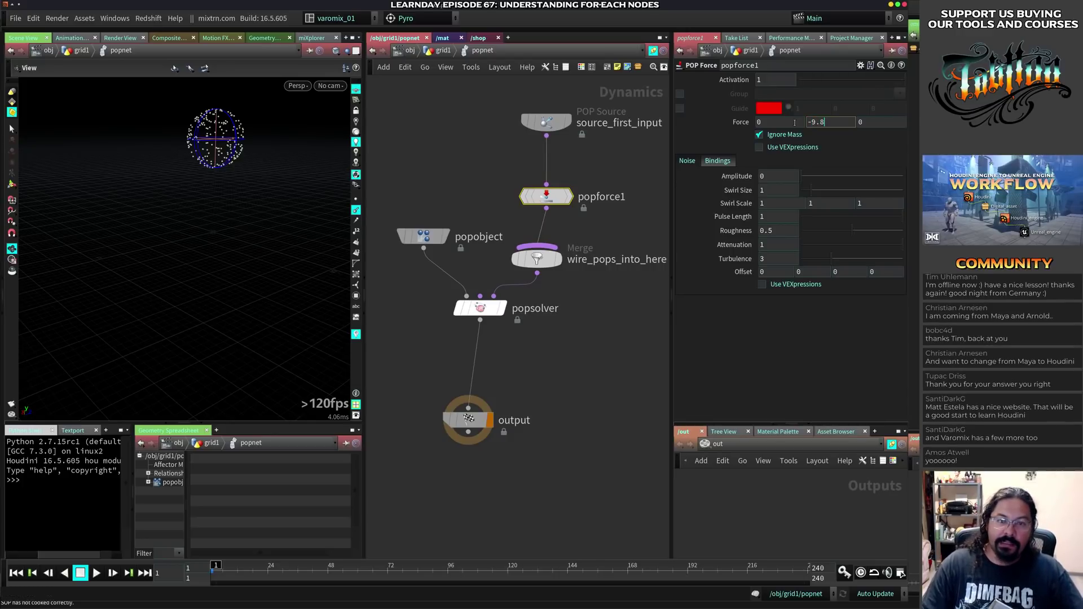
key(Return)
key(Up)
key(Up)
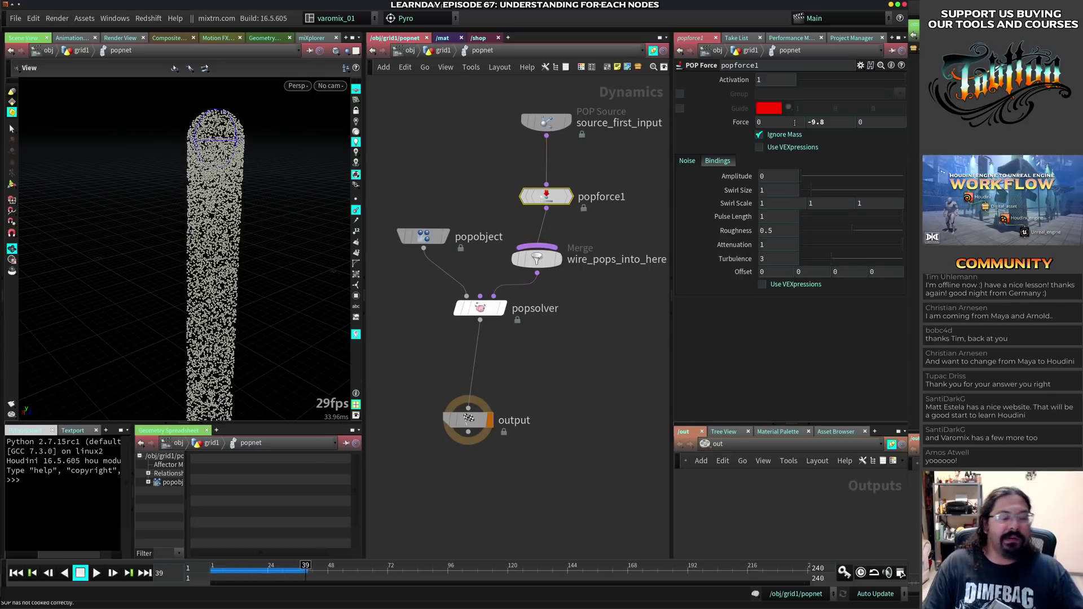
- Add a Ground Plane node to the particle network just below the popsolver node
key(Tab)
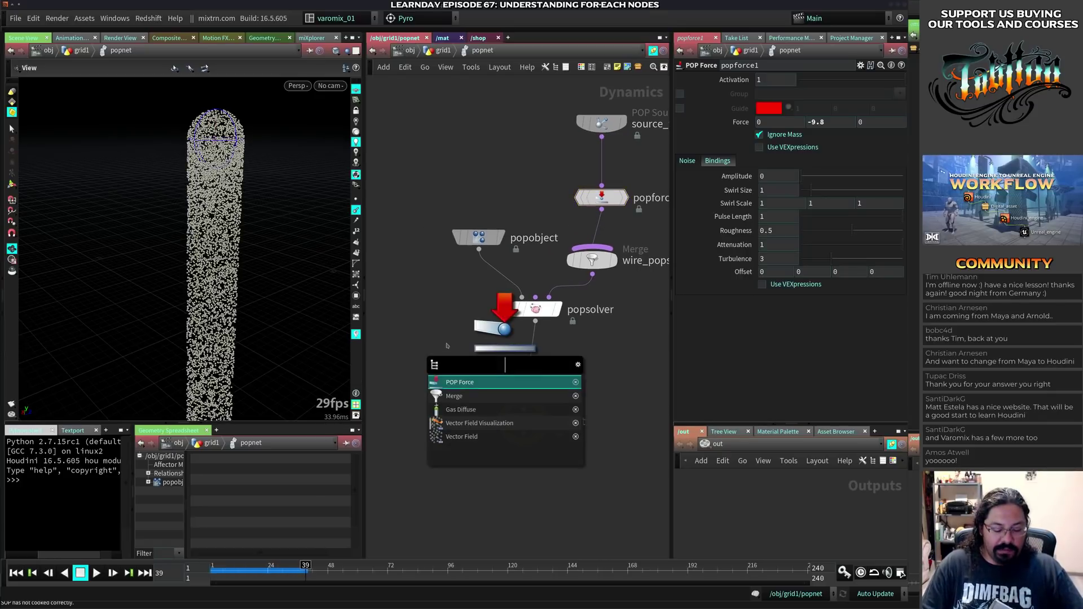
text(grou)
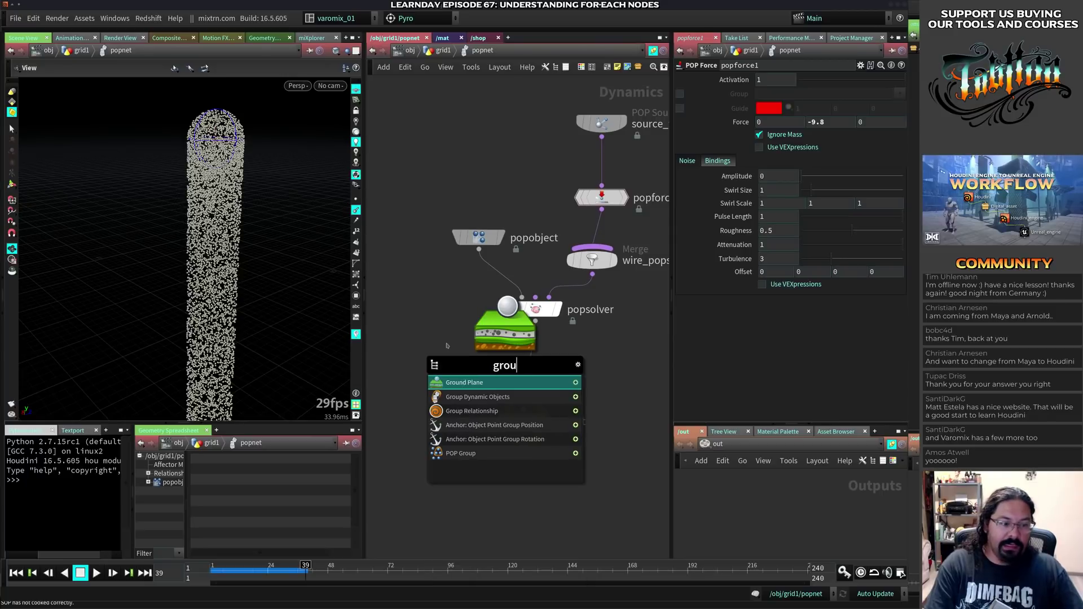
key(Return)
click(468, 340)
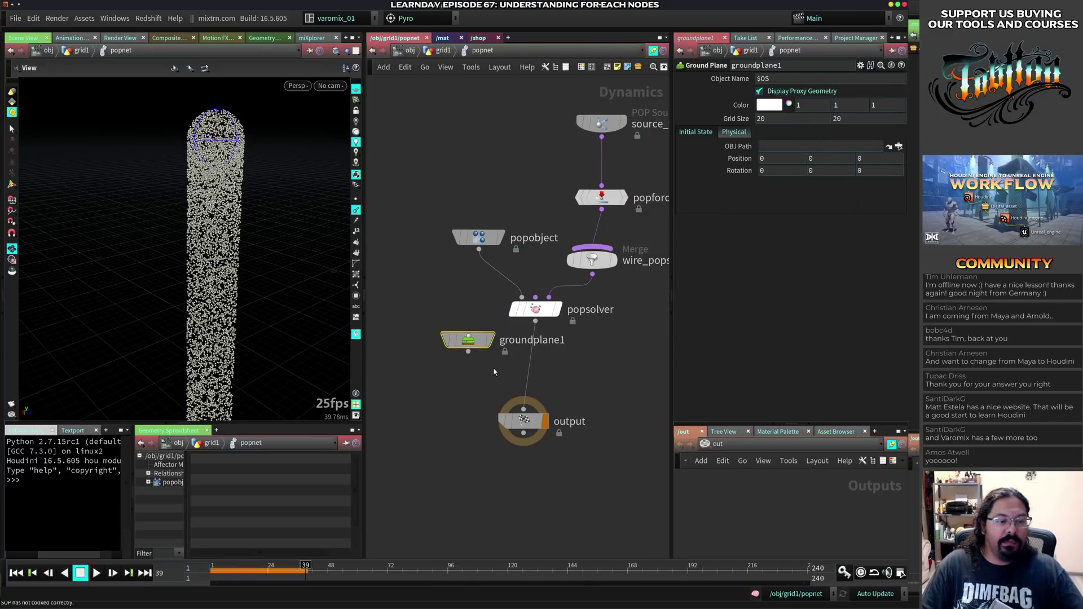
- Insert a Merge node between popsolver and output, and connect the ground plane to its input
key(Tab)
text(mer)
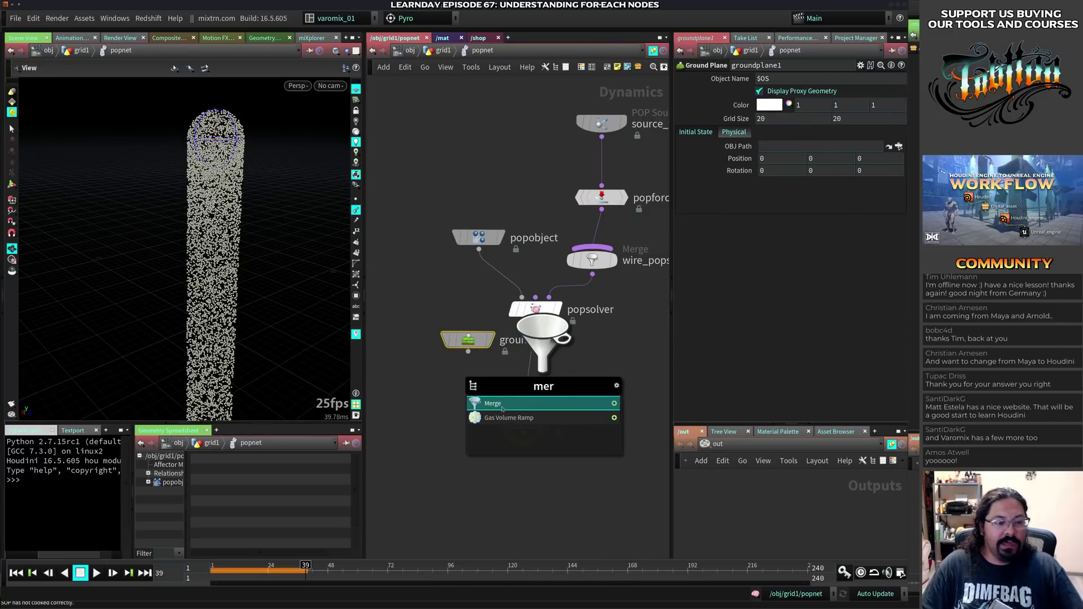
key(Return)
click(509, 386)
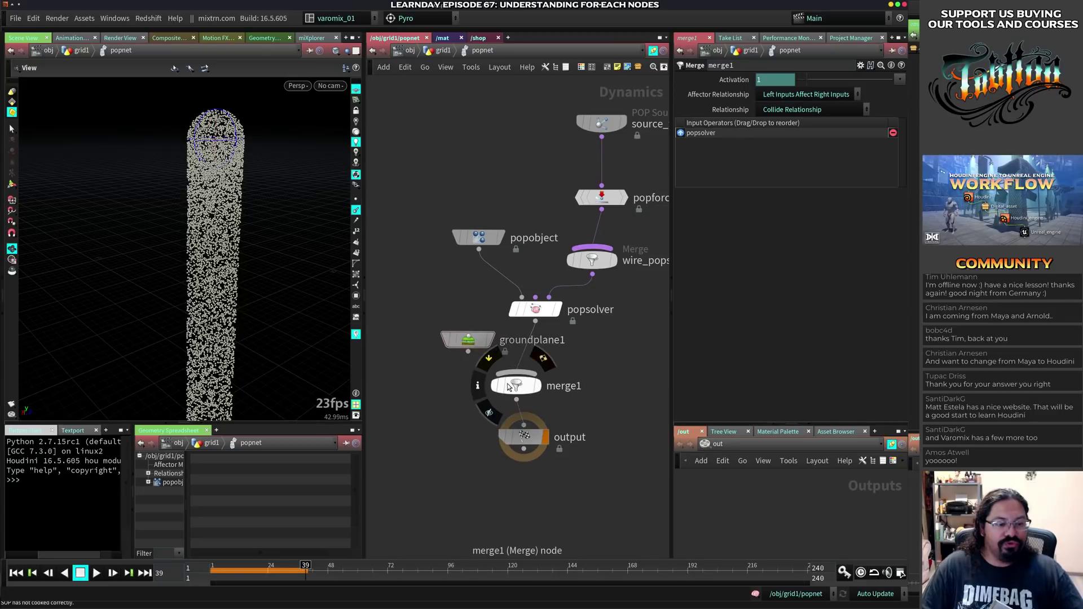
drag(468, 352, 516, 375)
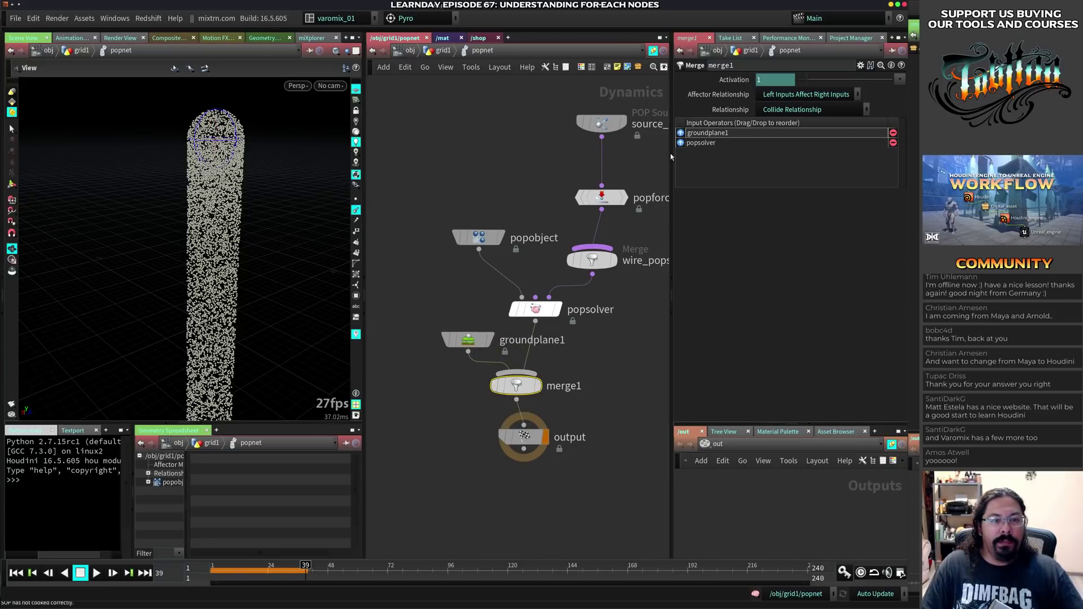
click(419, 395)
- Play the simulation from the first frame to check the particles against the ground plane, and rewind it
key(ctrl+Up)
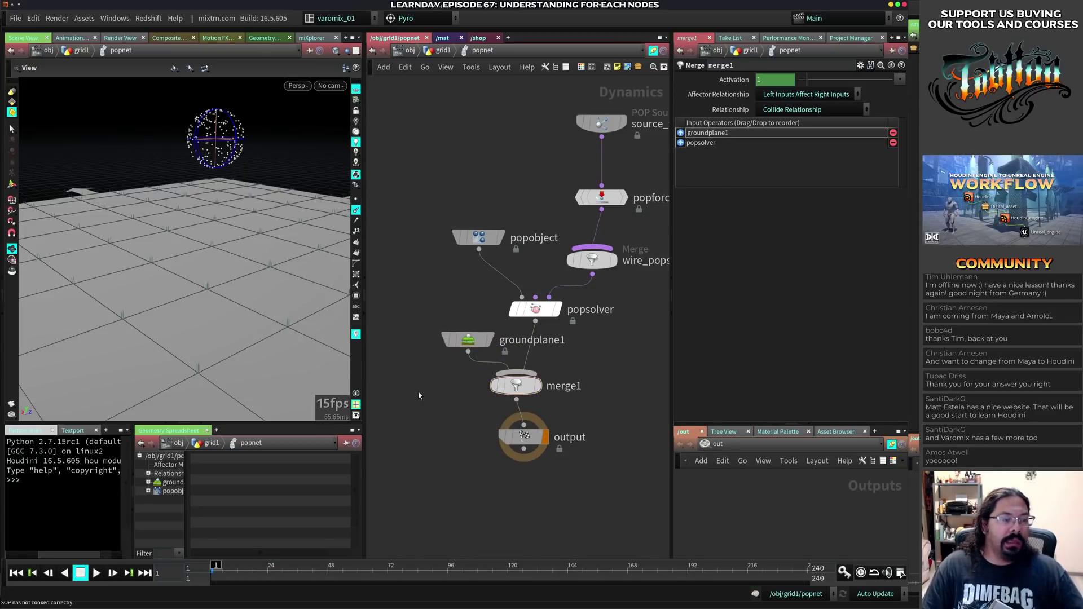
key(Up)
key(Up)
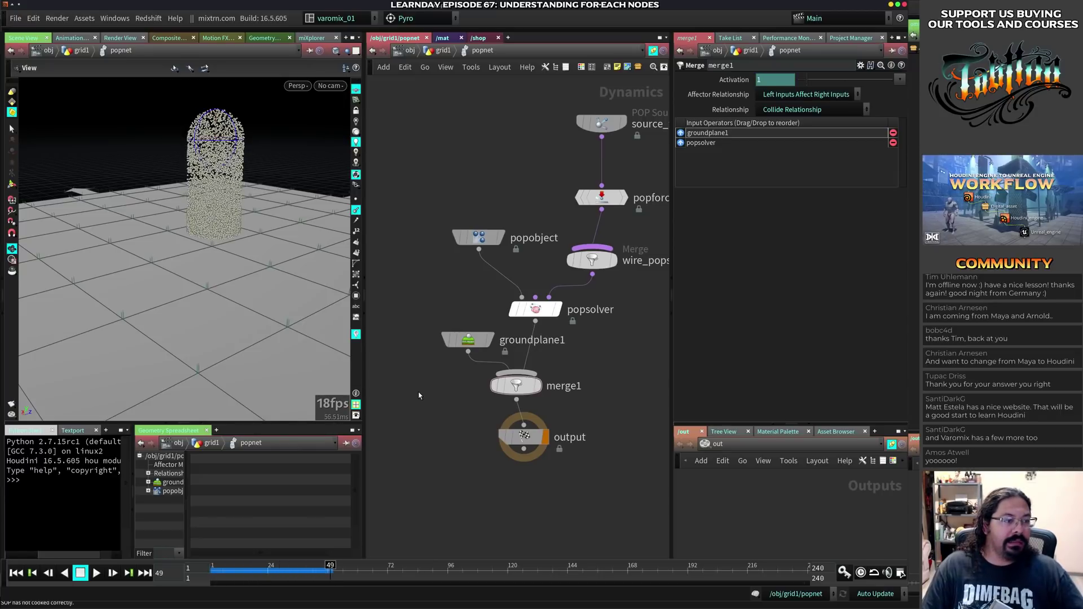
key(ctrl+Up)
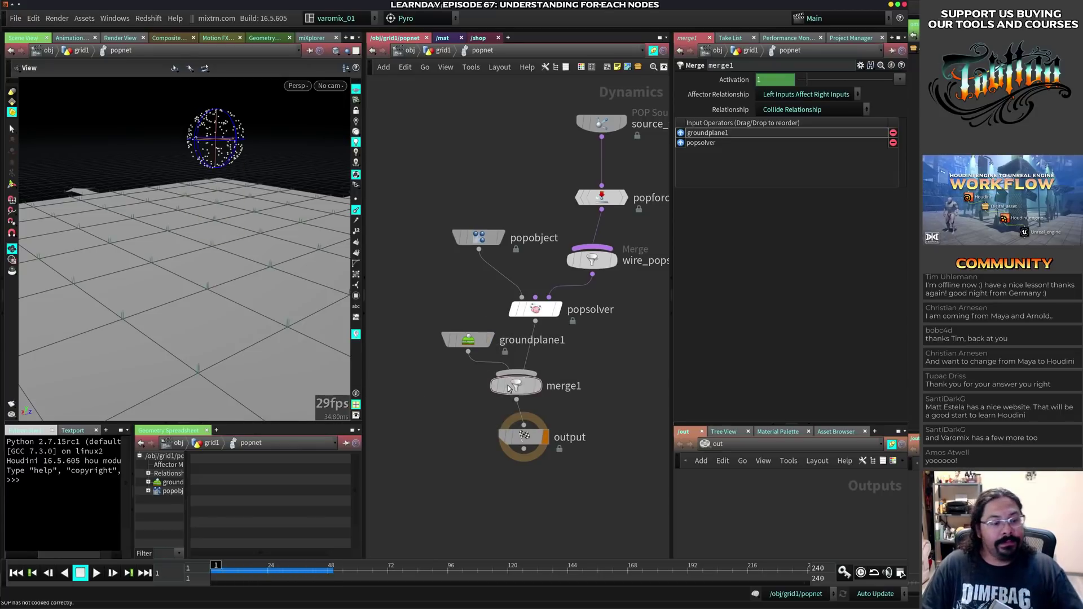
- Select the ground plane node and examine the playing particle collision from several angles in wireframe and shaded display
drag(468, 340, 458, 343)
right_drag(191, 305, 143, 330)
drag(143, 330, 214, 268)
drag(347, 346, 345, 245)
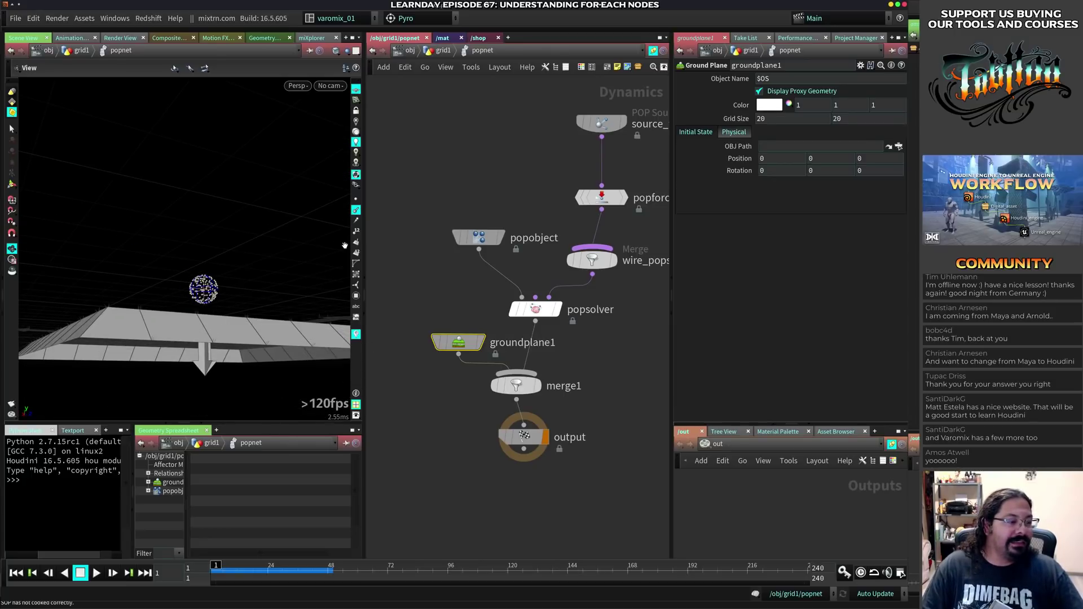
key(Up)
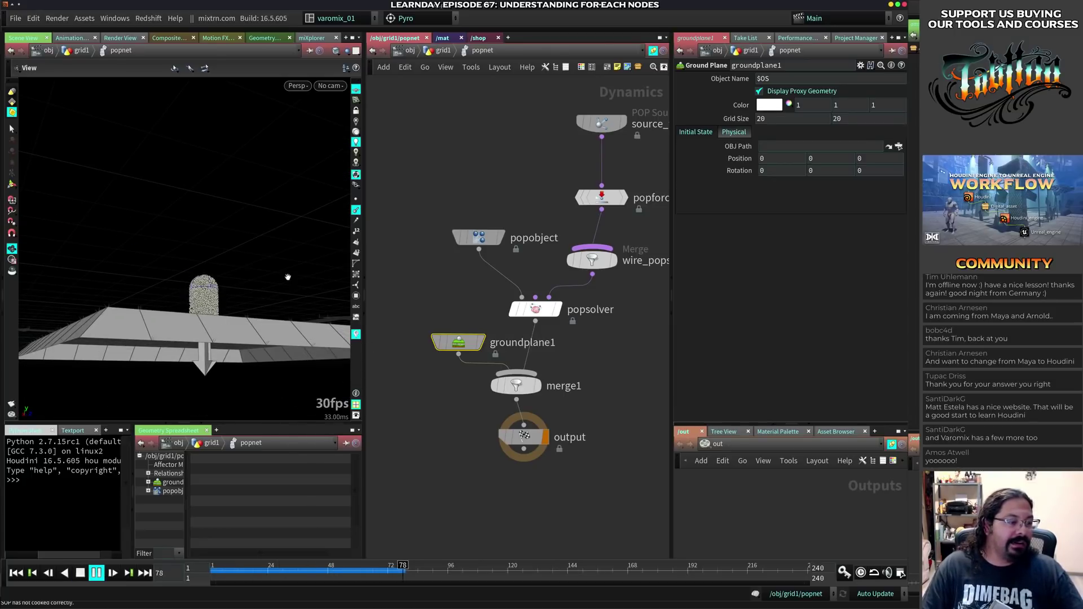
drag(288, 278, 192, 319)
right_drag(192, 319, 184, 285)
key(w)
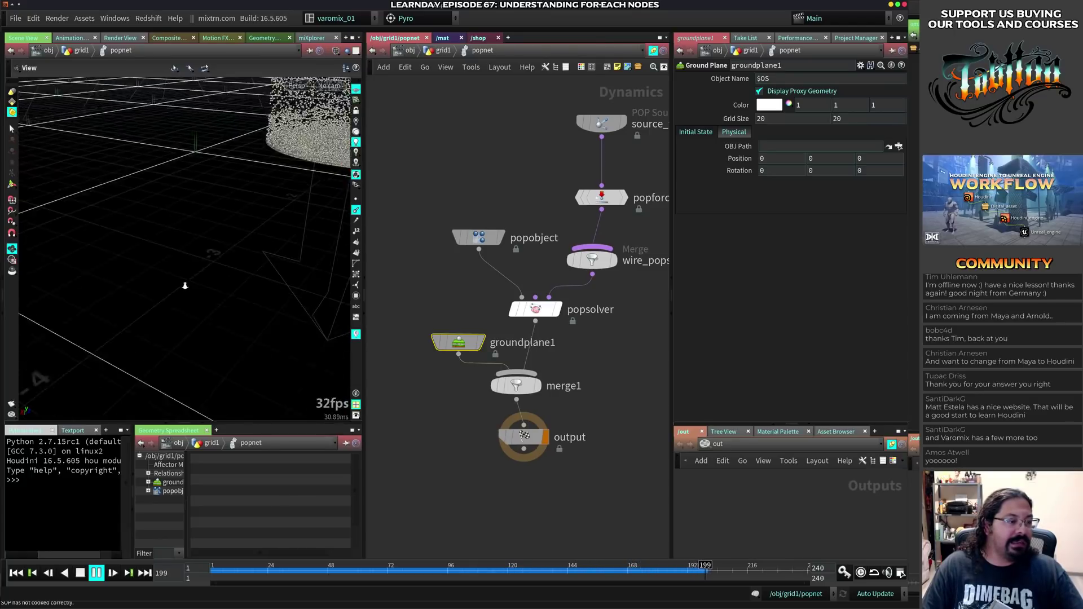
drag(184, 285, 158, 334)
right_drag(158, 334, 186, 298)
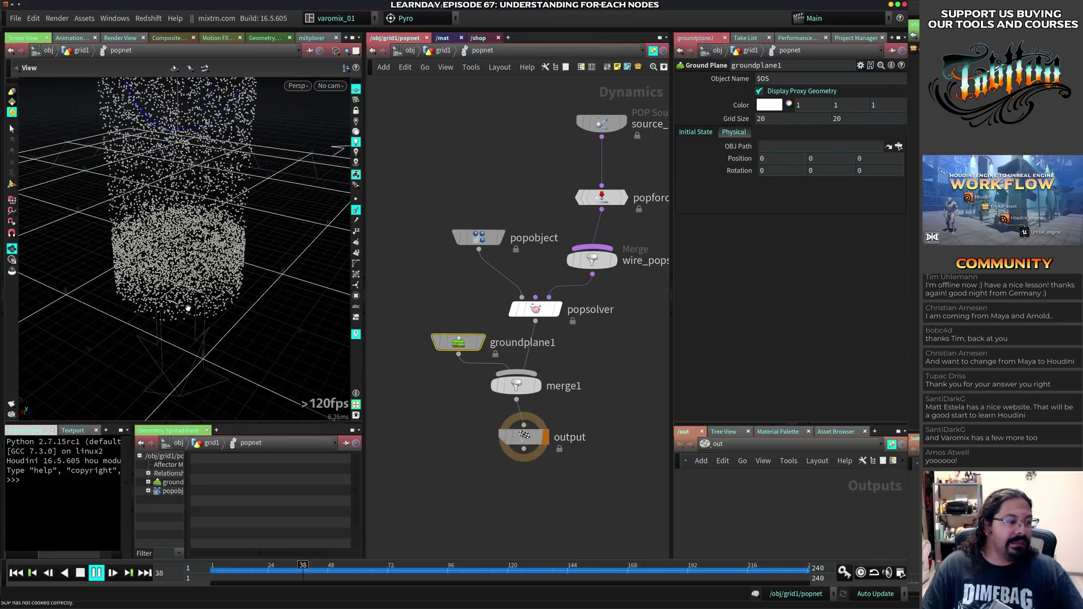
key(w)
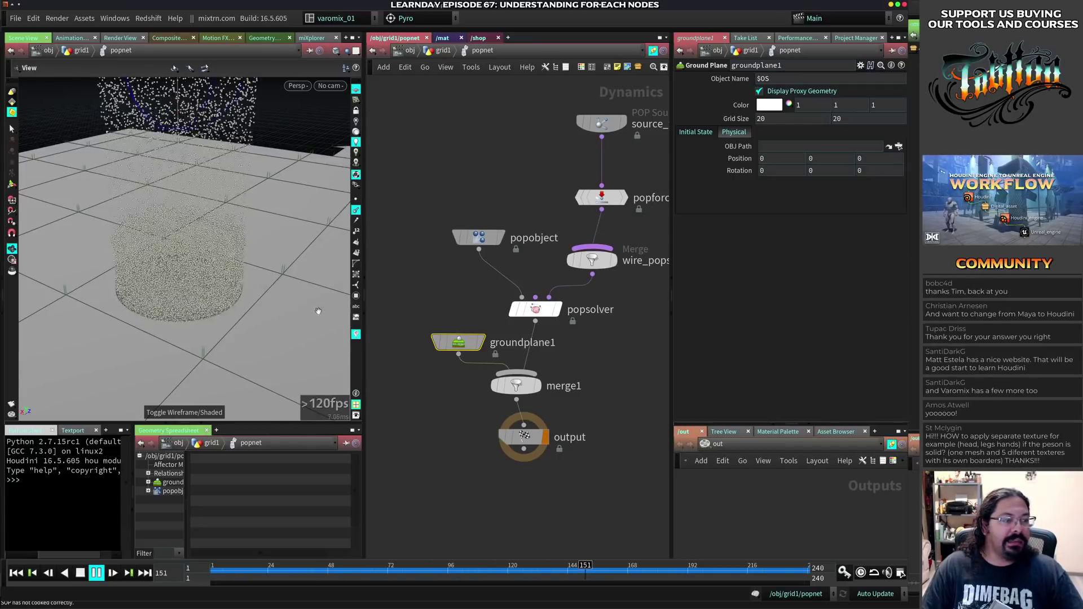
key(ctrl+Up)
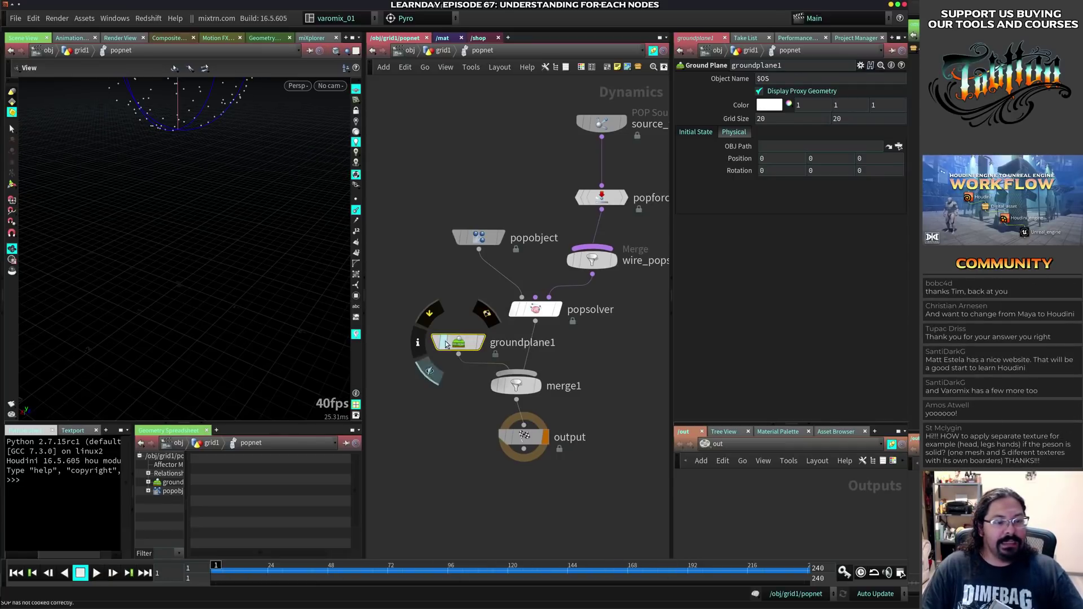
- Hide the ground plane in the viewport and show its physical properties
click(443, 342)
click(733, 132)
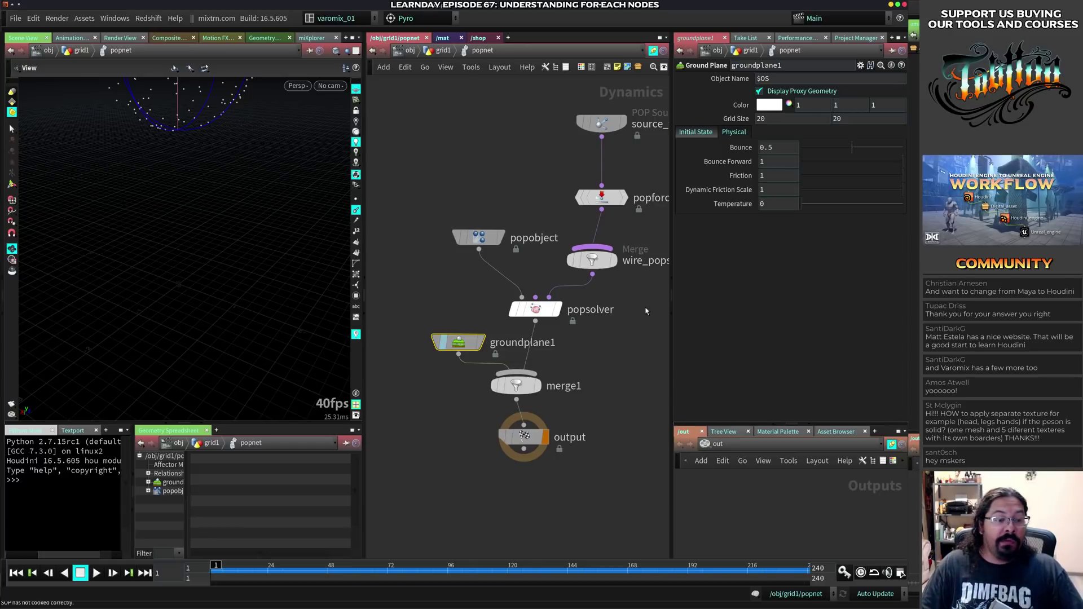
middle_drag(590, 355, 575, 353)
middle_drag(604, 375, 566, 494)
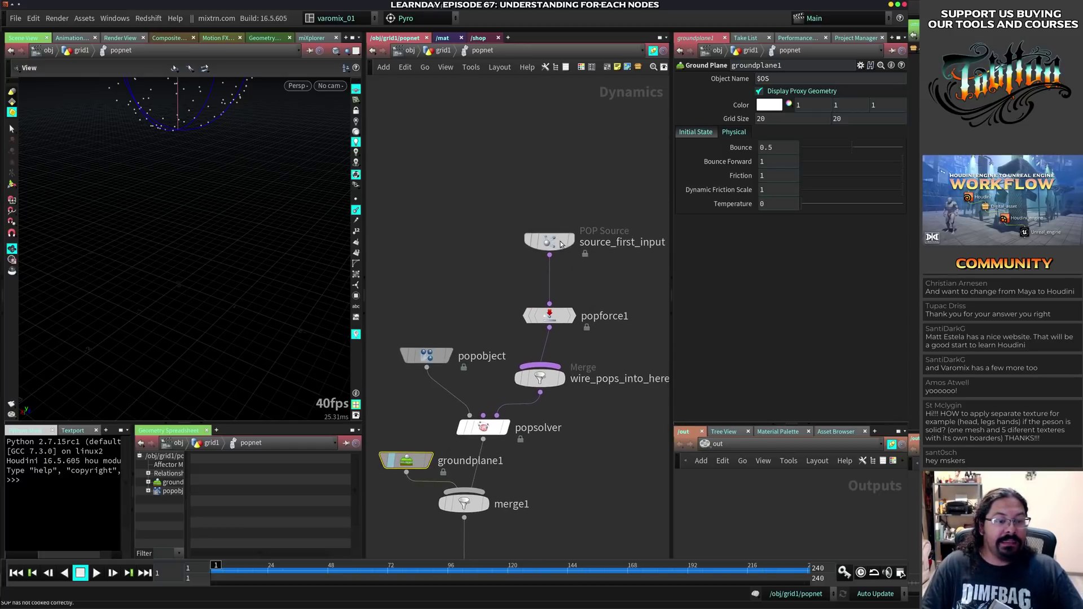
- Set the POP source's initial velocity to Add to inherited velocity with a variance of 0.4 on all axes, and preview the simulation
click(549, 226)
click(717, 96)
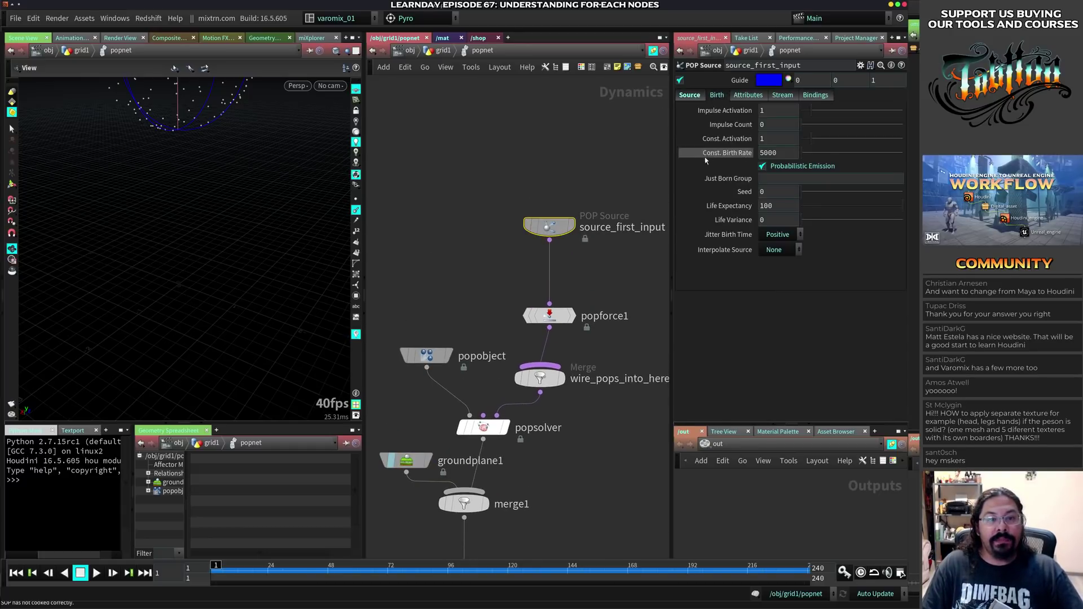
click(748, 95)
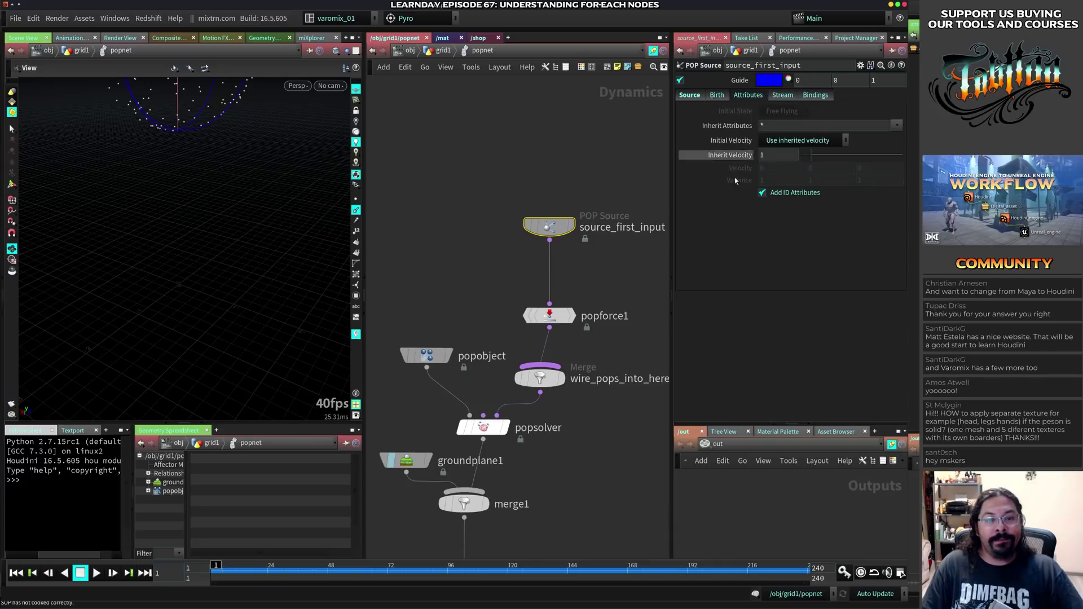
click(801, 140)
click(801, 166)
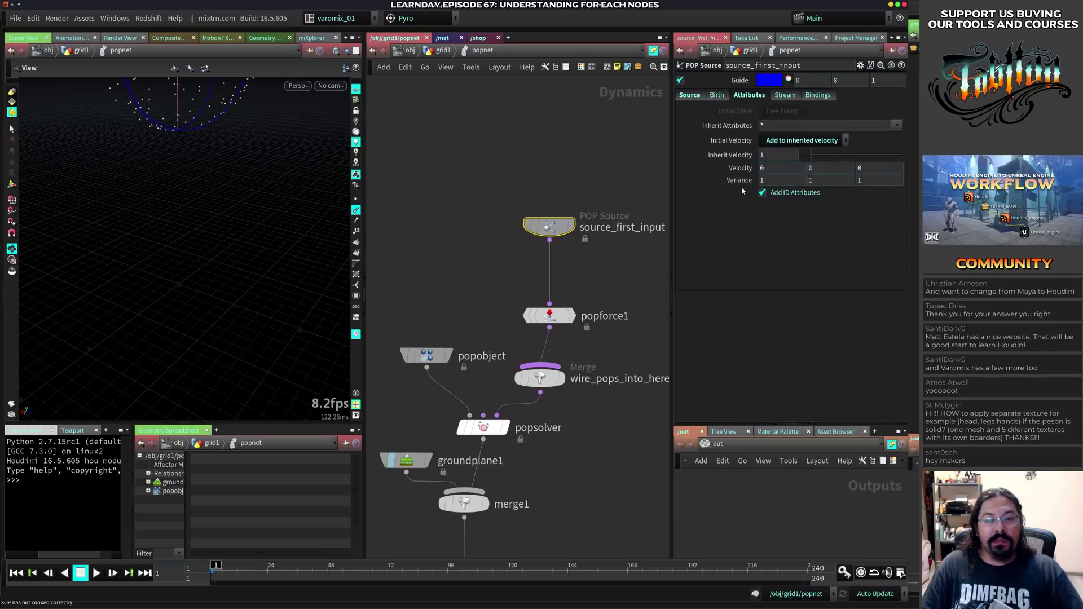
middle_drag(740, 180, 695, 180)
scroll(192, 288, down, 5)
key(Up)
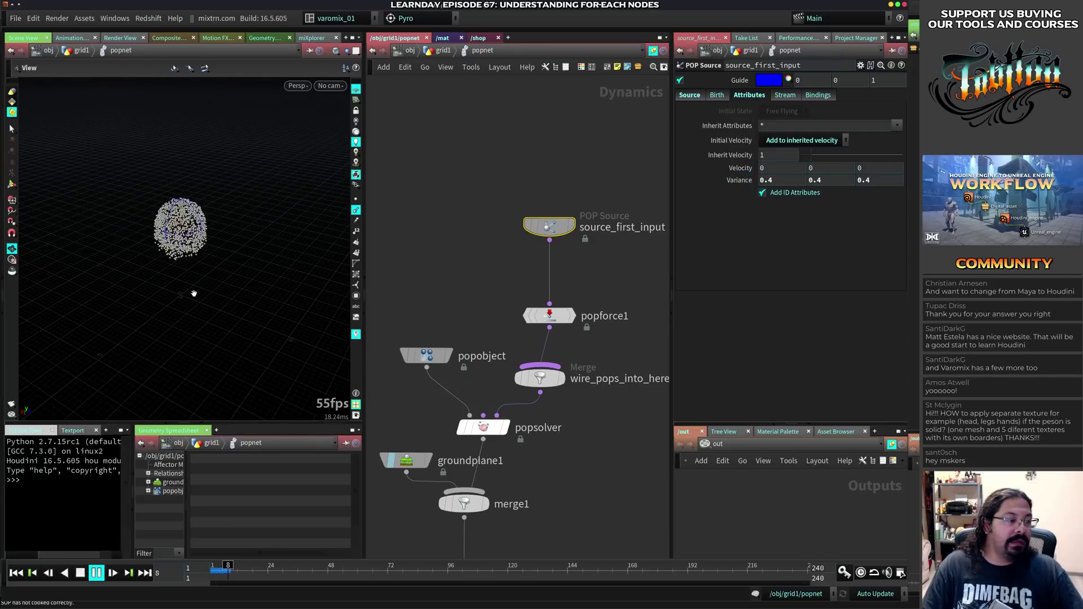
key(ctrl+Up)
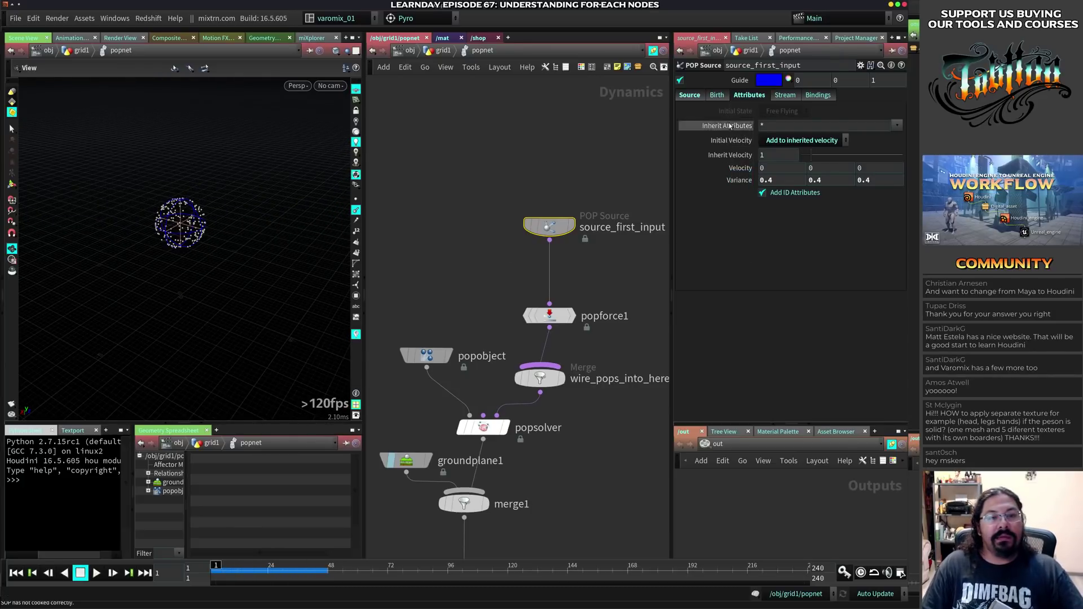
- Set the POP source's constant activation to the expression $F < 5, and play the simulation to check the emission
click(716, 96)
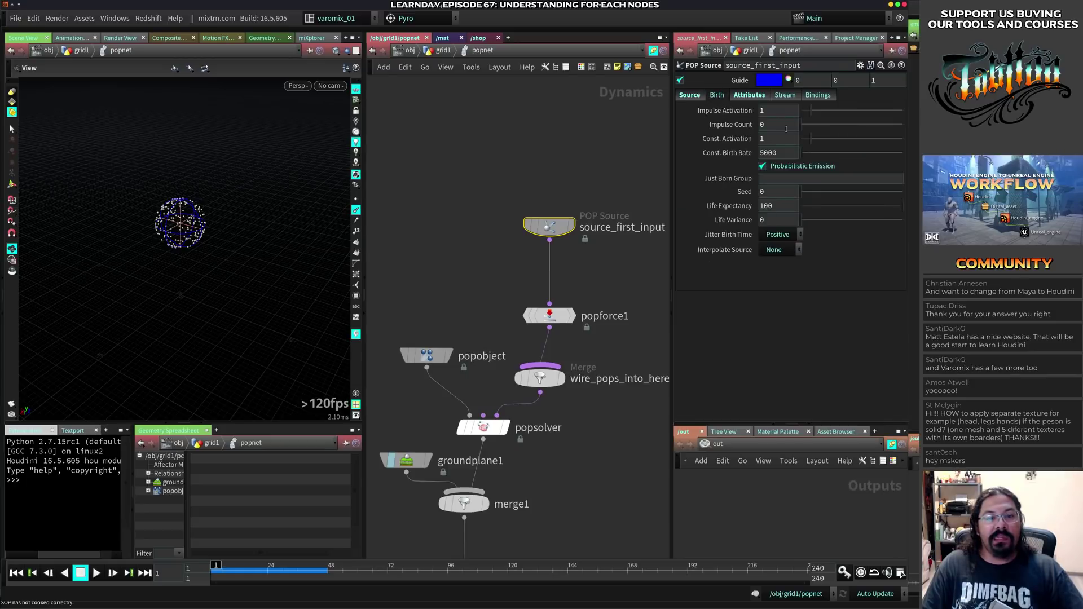
click(771, 140)
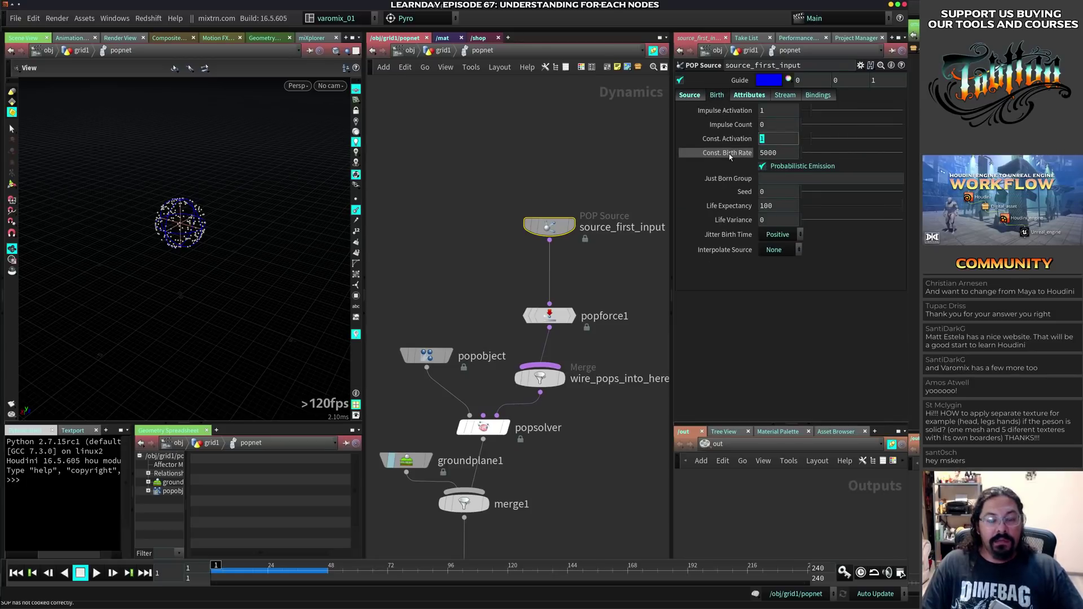
text($F)
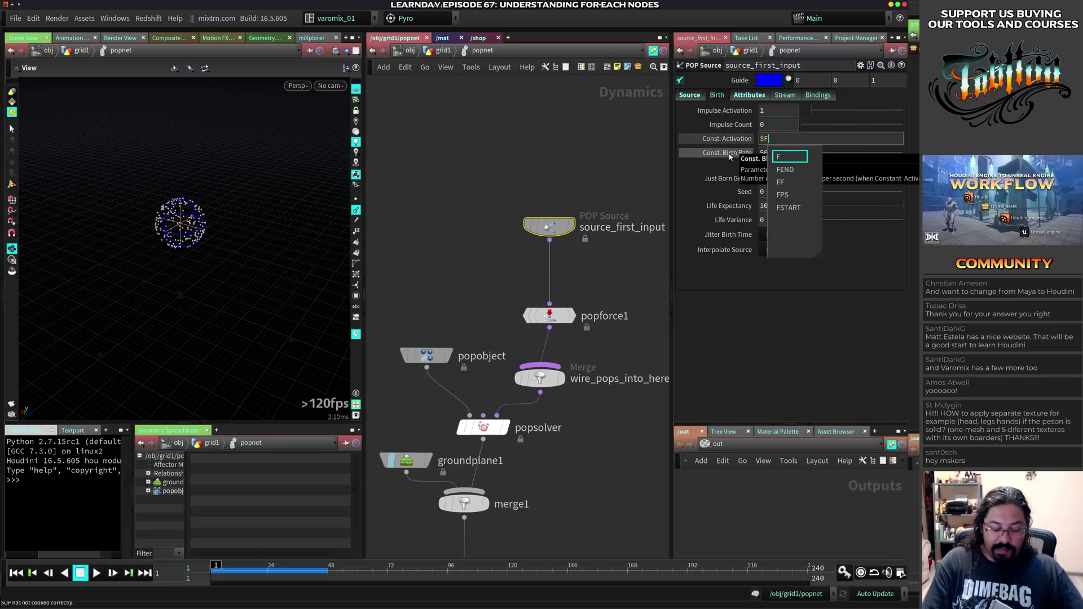
text( < 5)
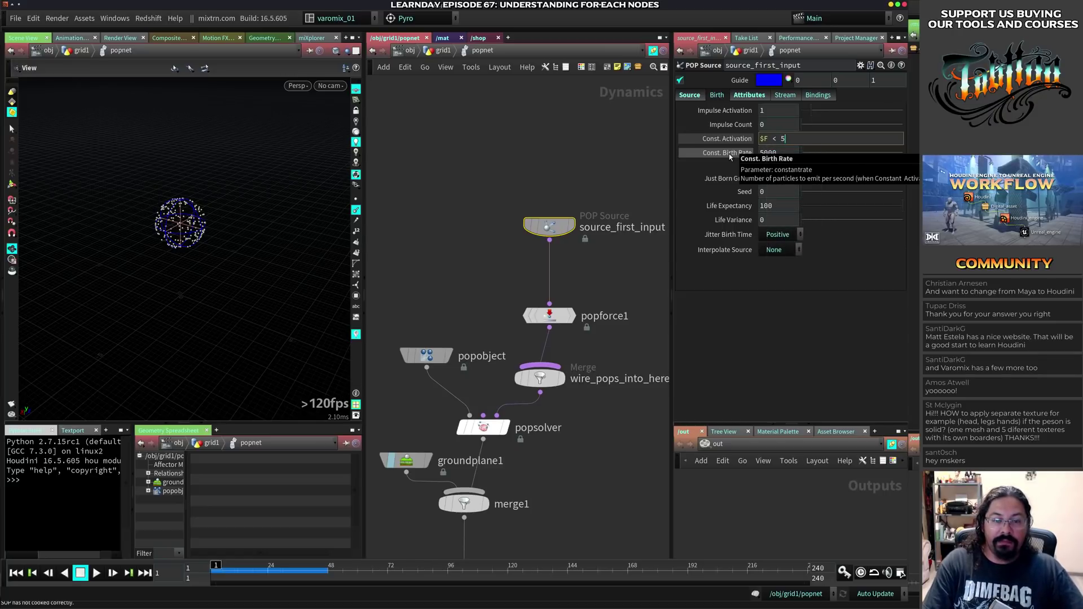
key(Return)
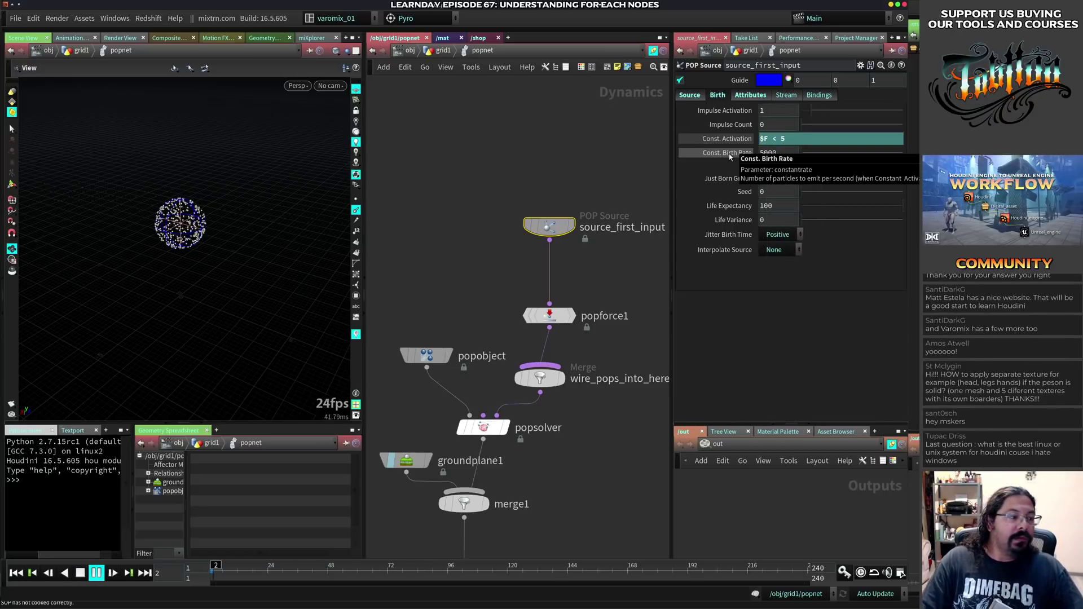
key(Up)
key(ctrl+Up)
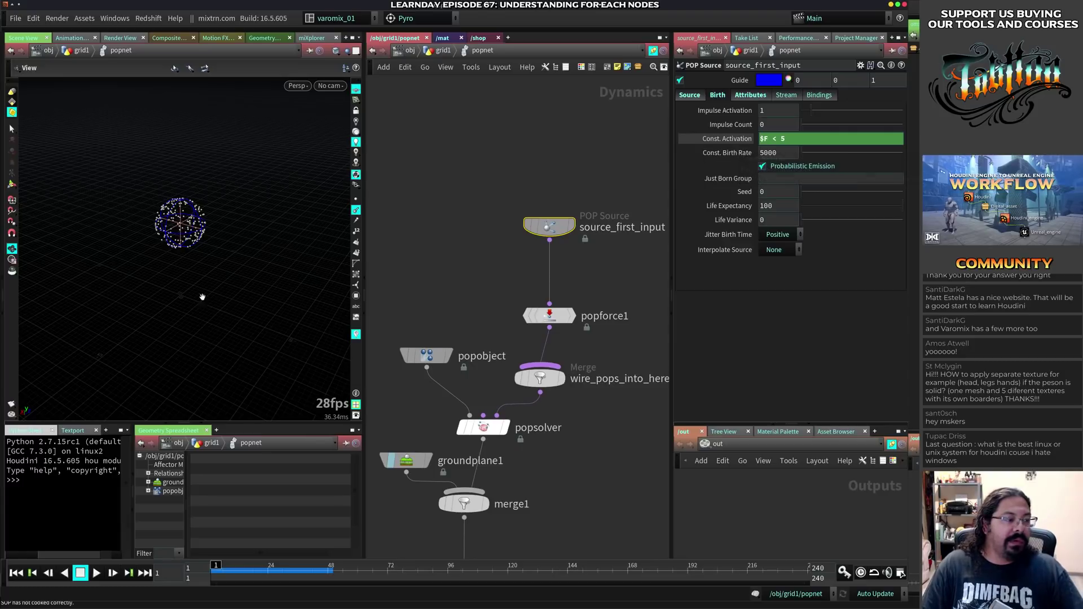
- Move the source_first_input node further above popforce1 to make room between them
scroll(252, 283, up, 5)
drag(549, 229, 548, 181)
middle_drag(615, 229, 529, 231)
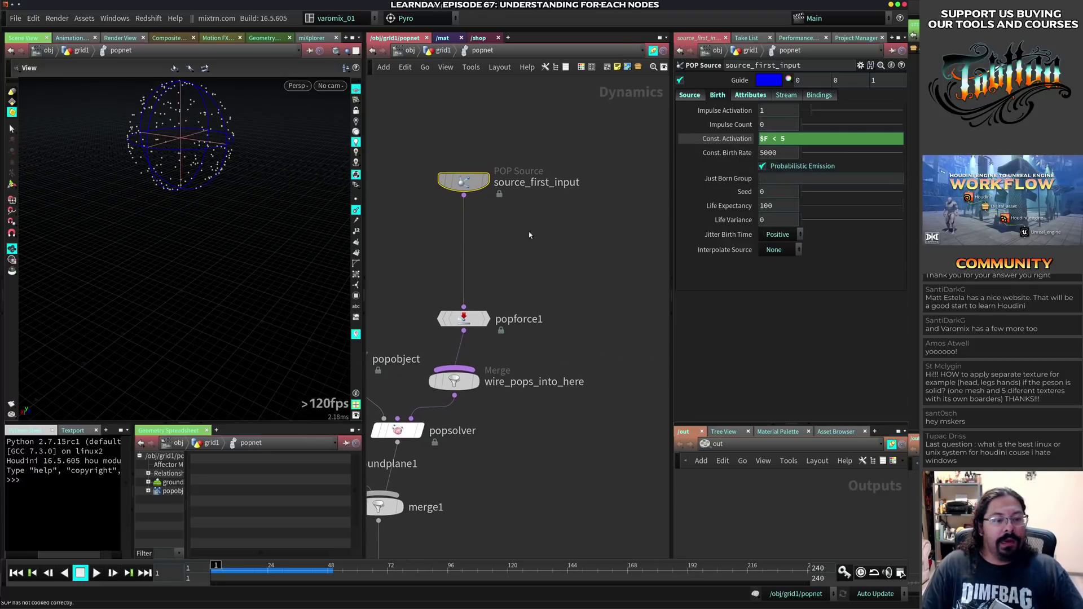
click(529, 231)
key(Tab)
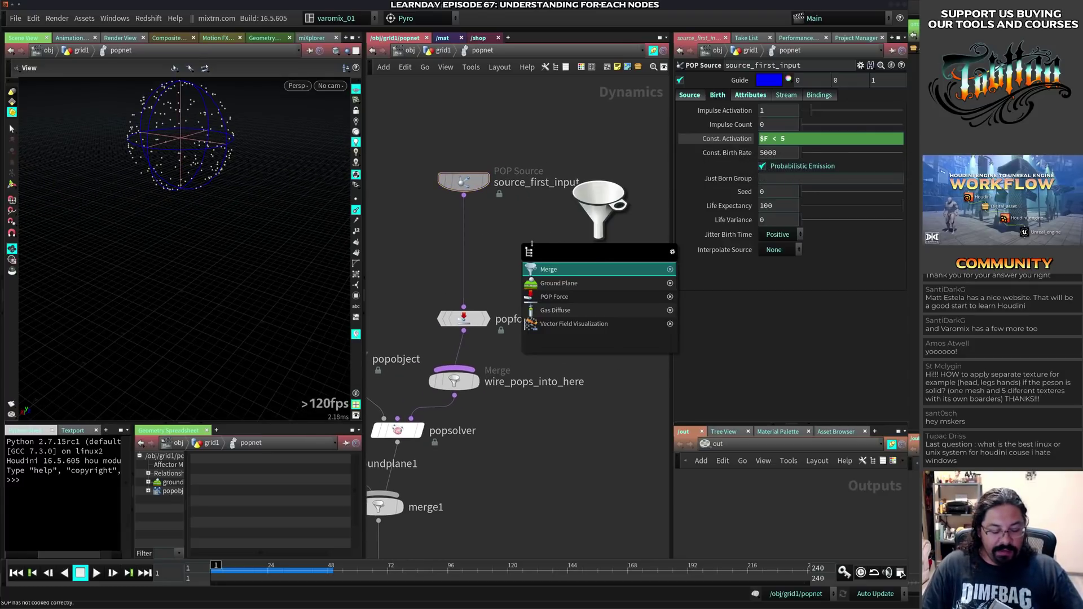
text(spli)
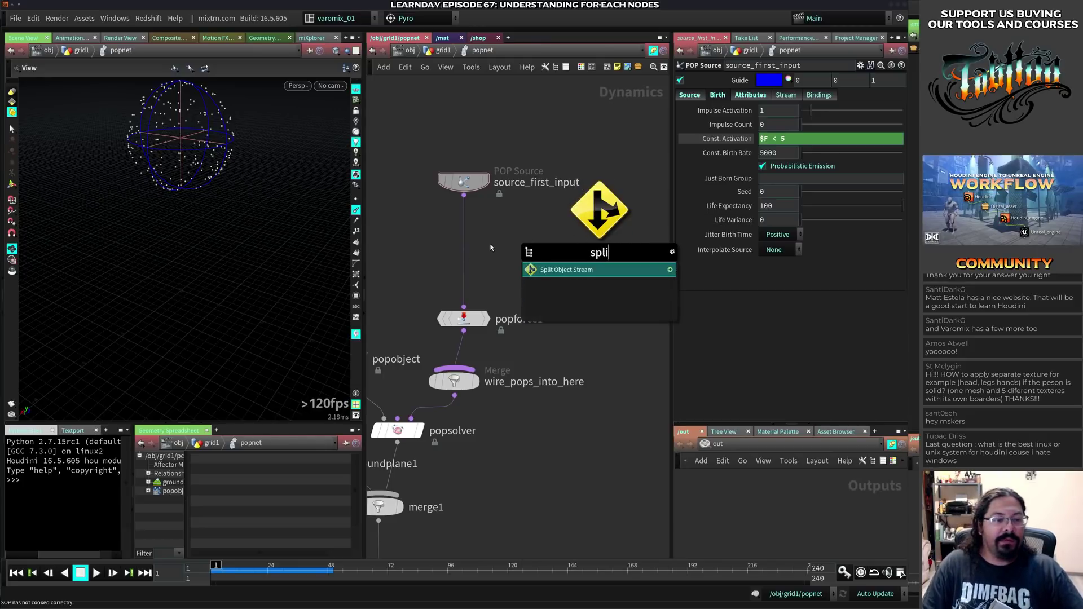
key(Escape)
key(Tab)
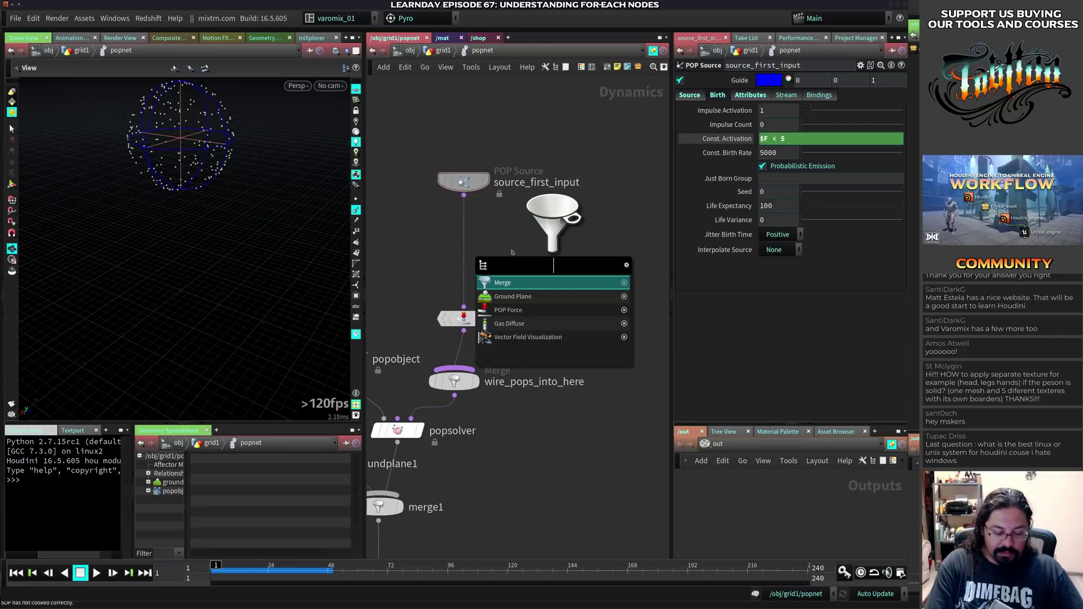
text(p)
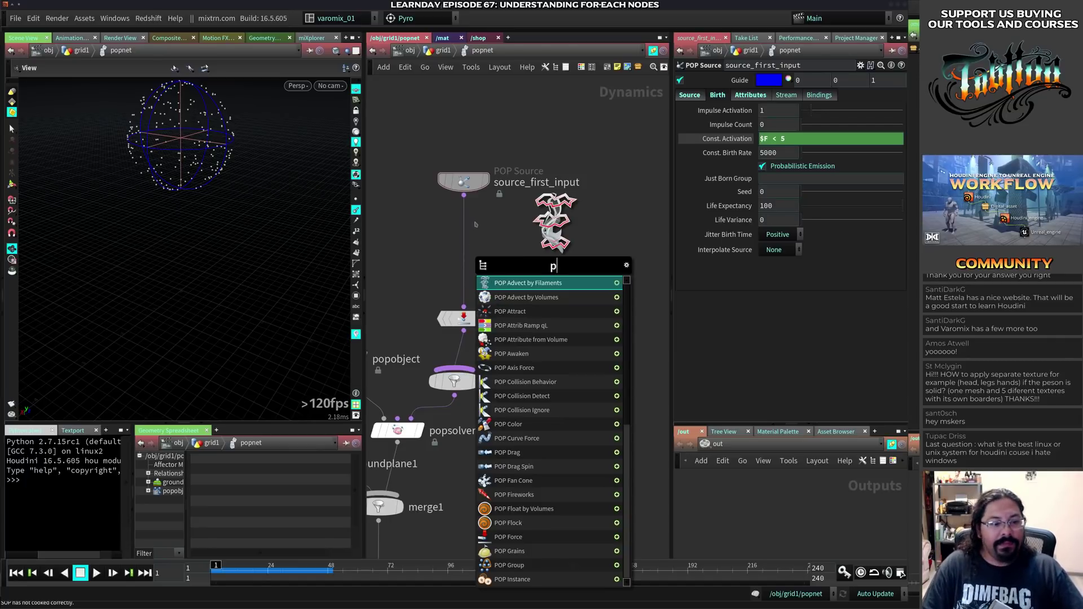
text(op)
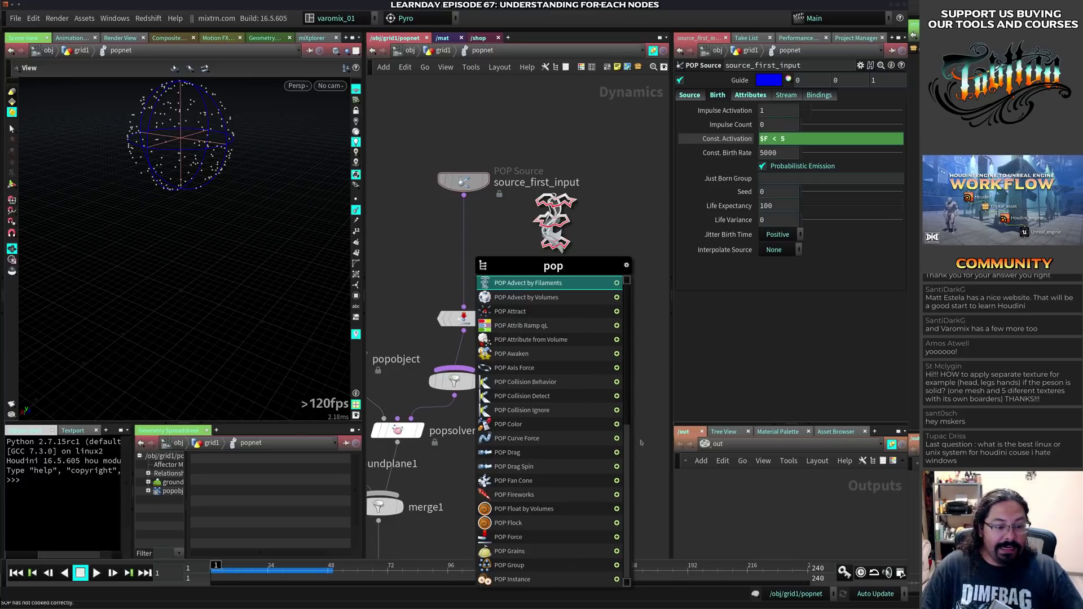
scroll(634, 514, down, 8)
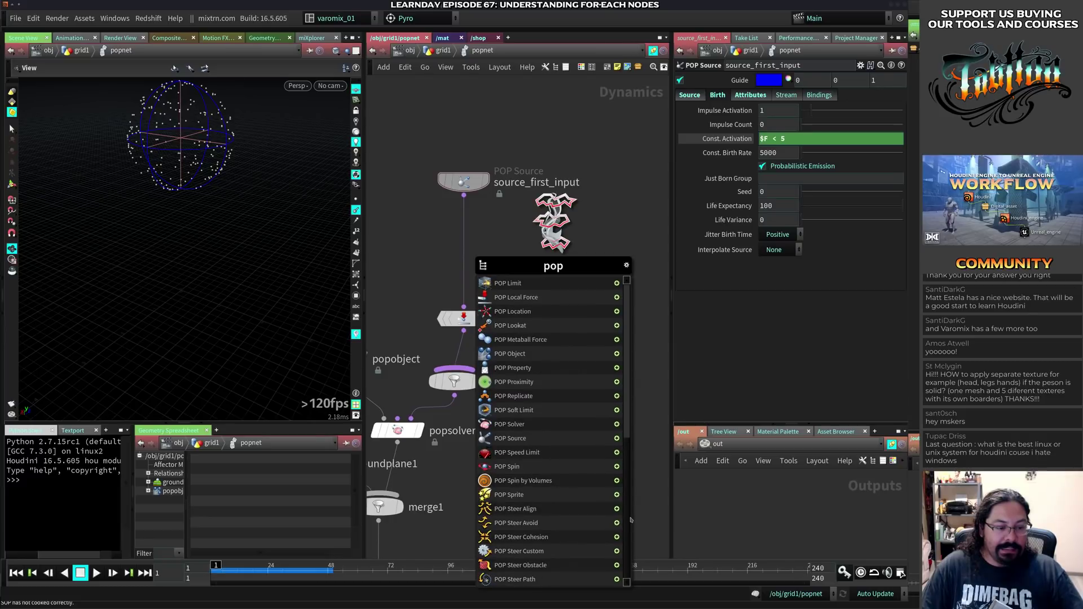
scroll(630, 536, up, 8)
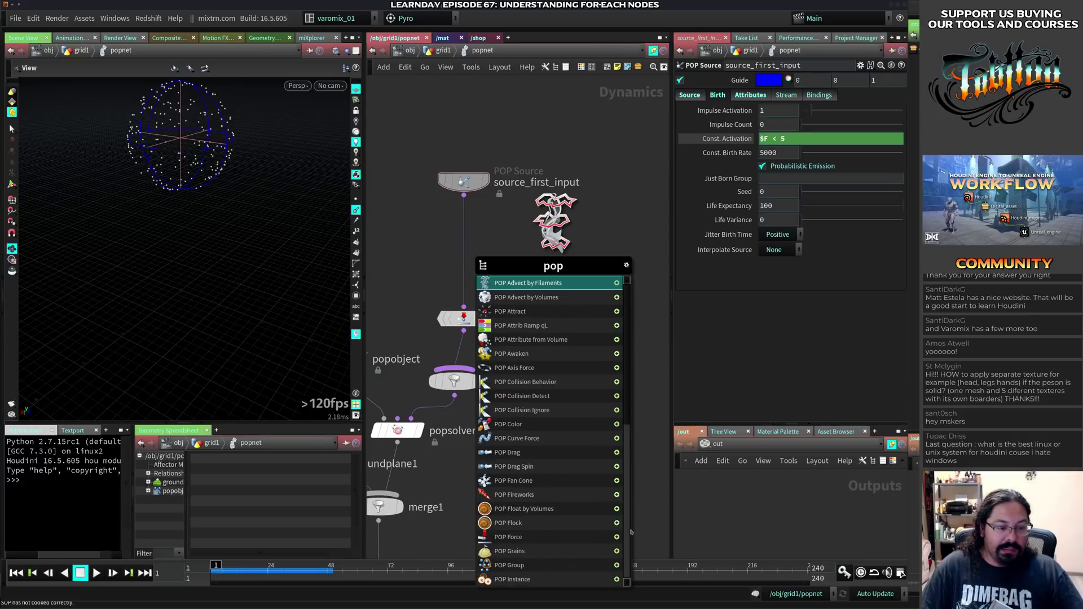
scroll(630, 530, down, 8)
key(Escape)
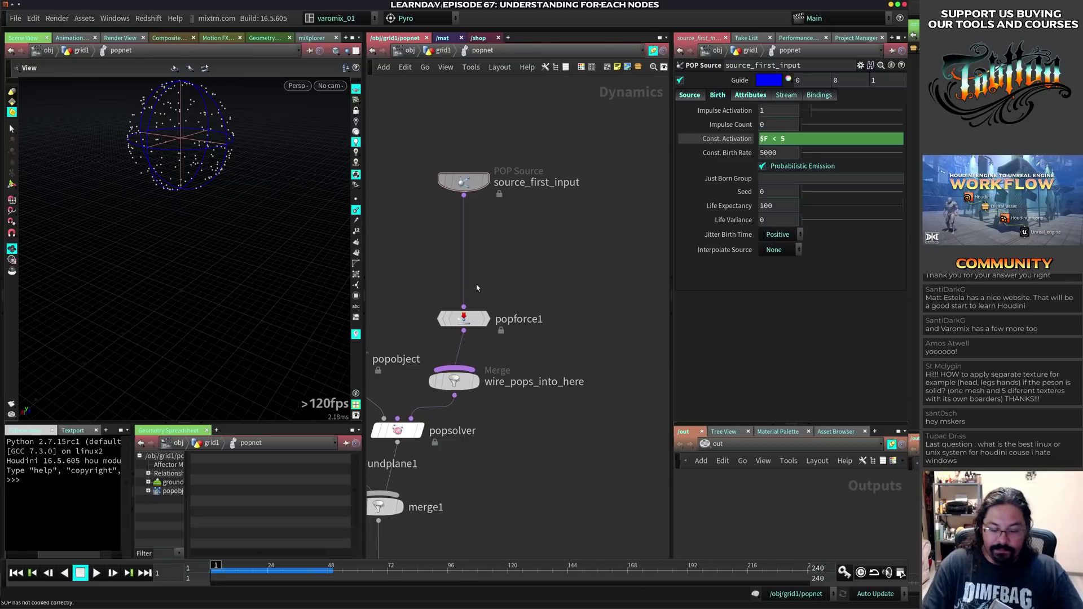
- Add a POP Stream node beside the source-to-popforce1 wire, feed it from source_first_input and move it further away from the main branch
key(Tab)
mouse_move(552, 487)
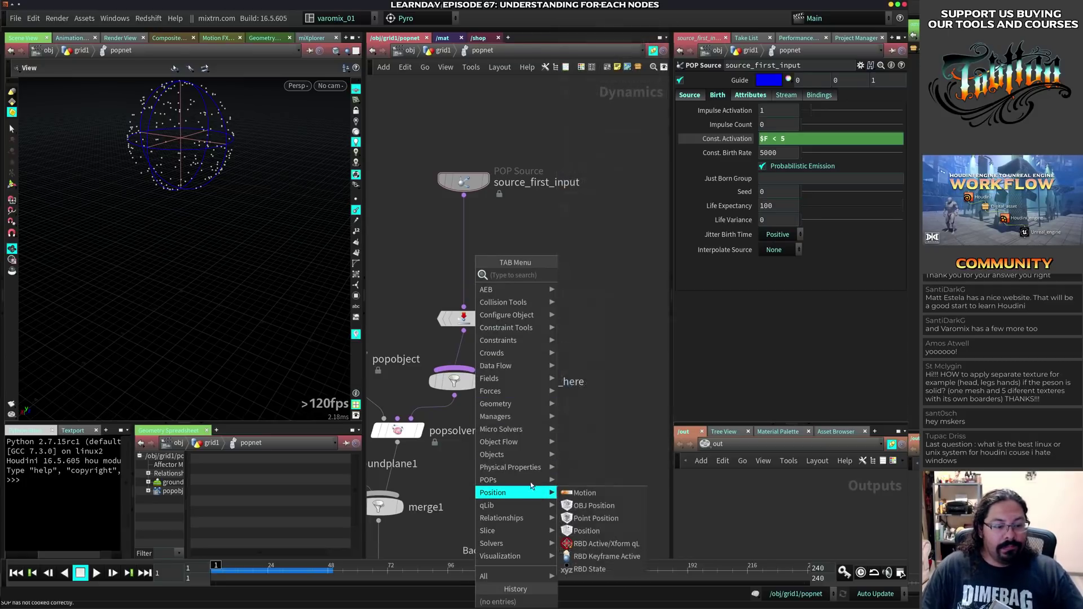
mouse_move(510, 529)
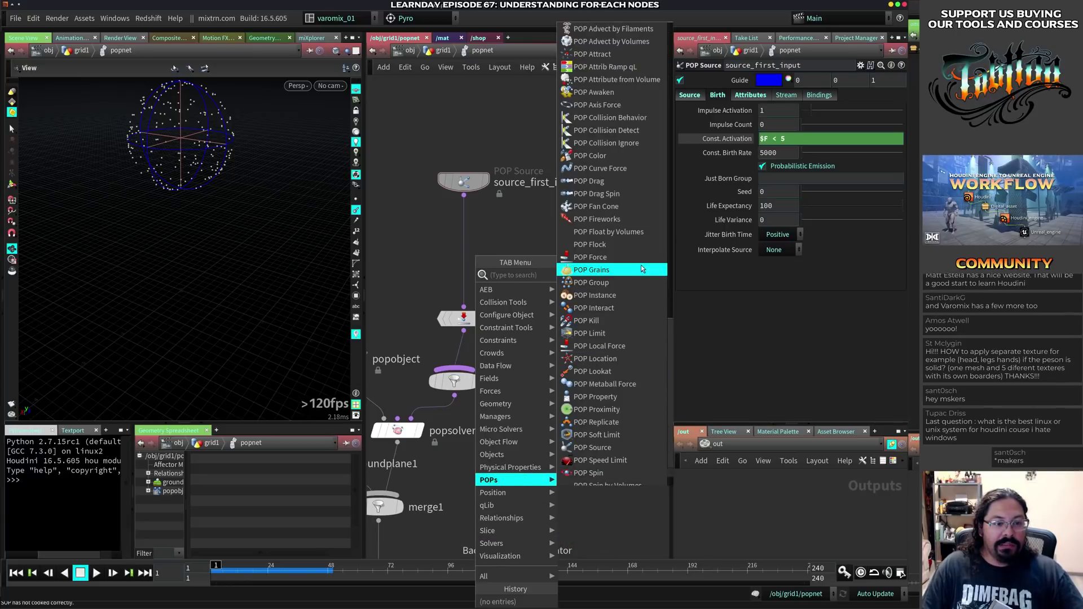
drag(671, 248, 671, 421)
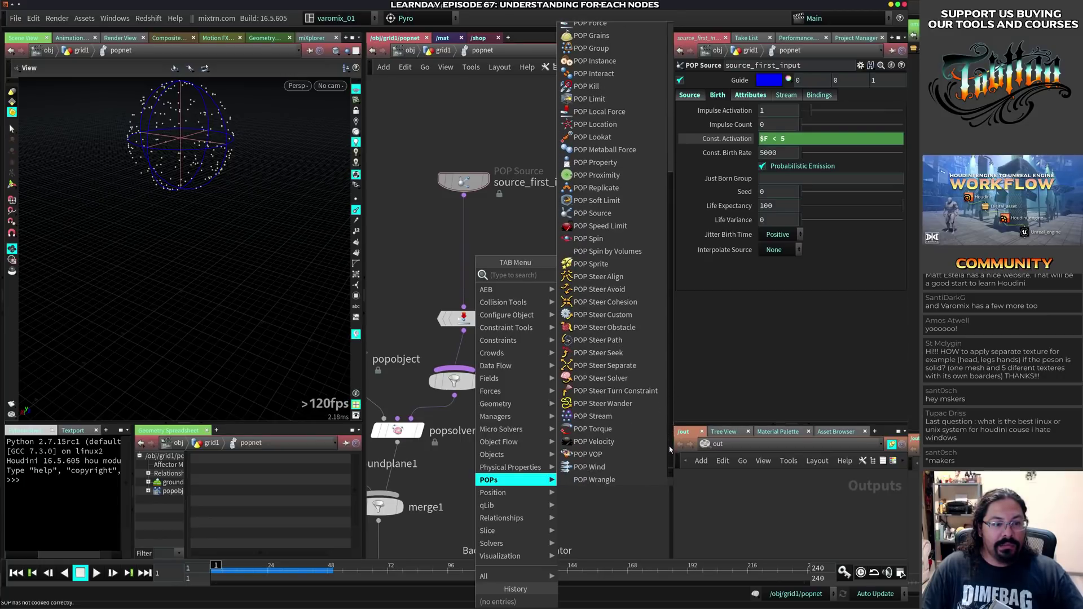
click(602, 420)
click(567, 255)
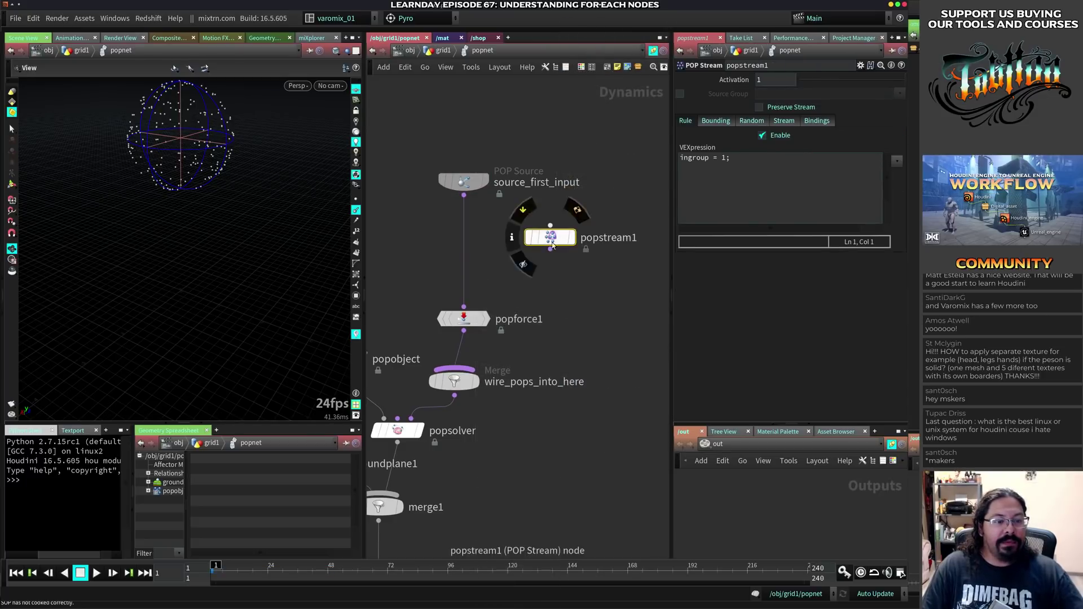
drag(463, 195, 567, 244)
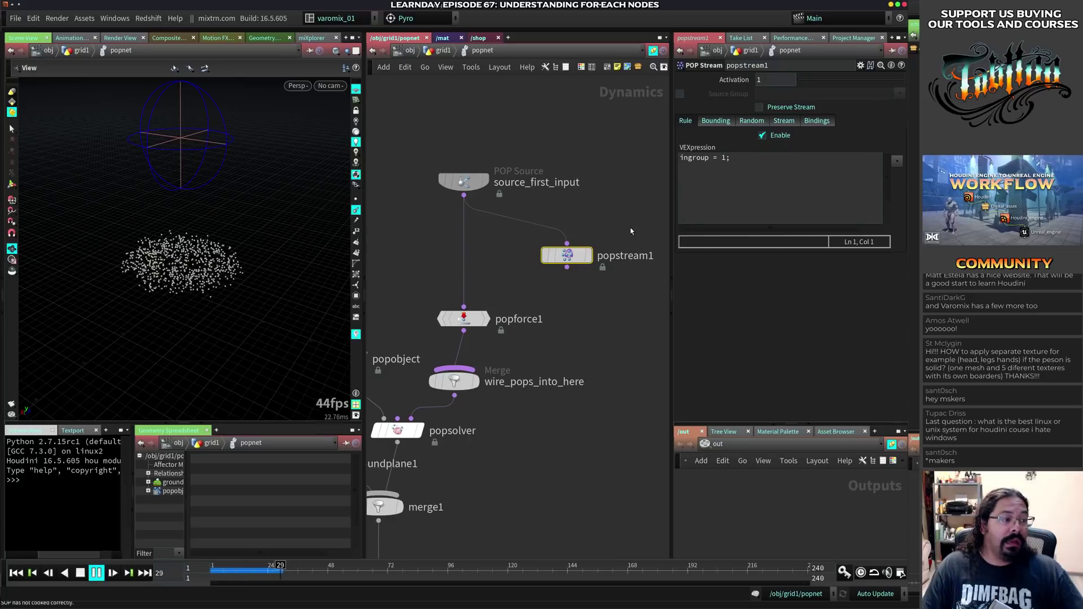
drag(589, 255, 615, 288)
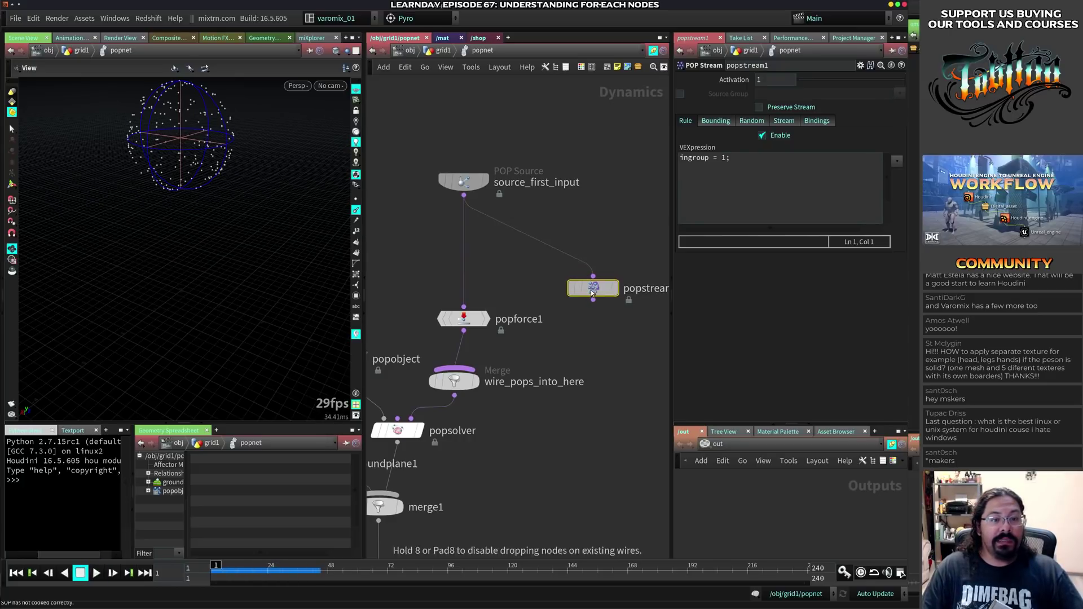
- Apply the preset rule ingroup = i@dead; to popstream1, and play the simulation before returning to the first frame
click(897, 163)
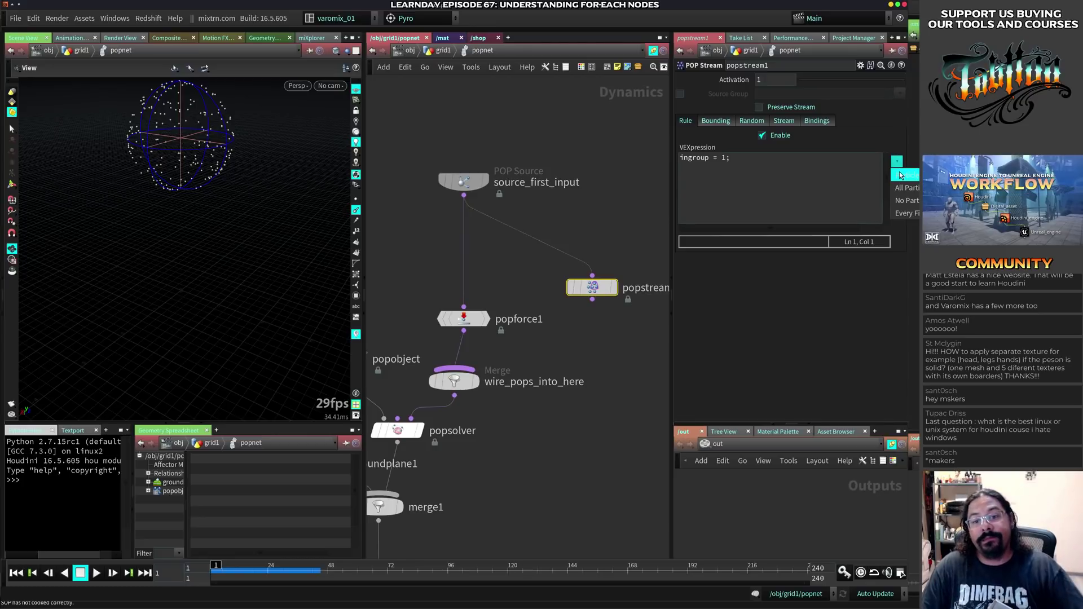
click(901, 177)
middle_drag(507, 285, 528, 258)
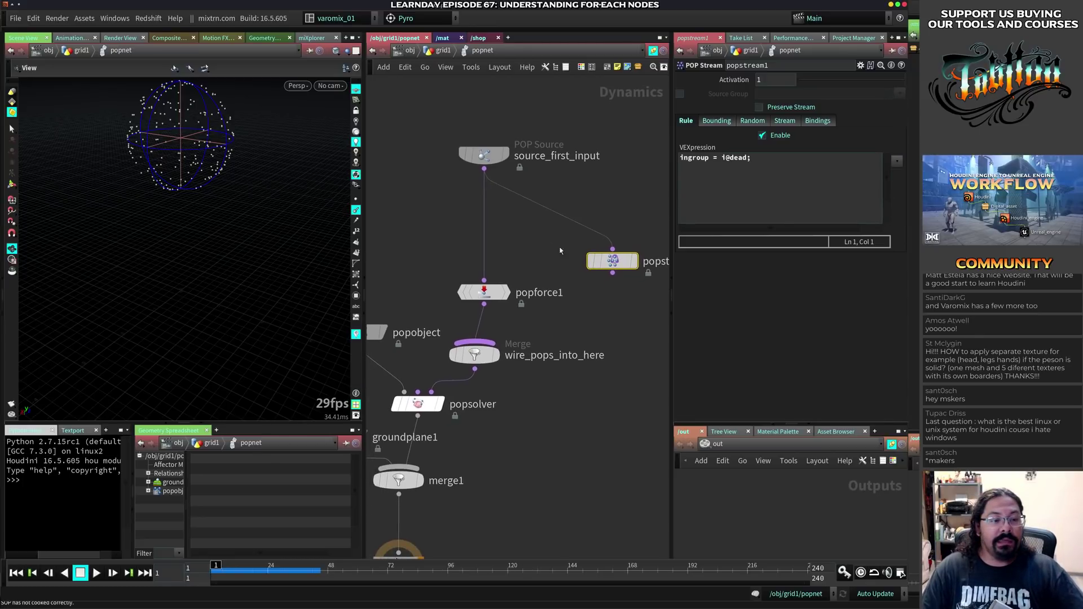
key(Up)
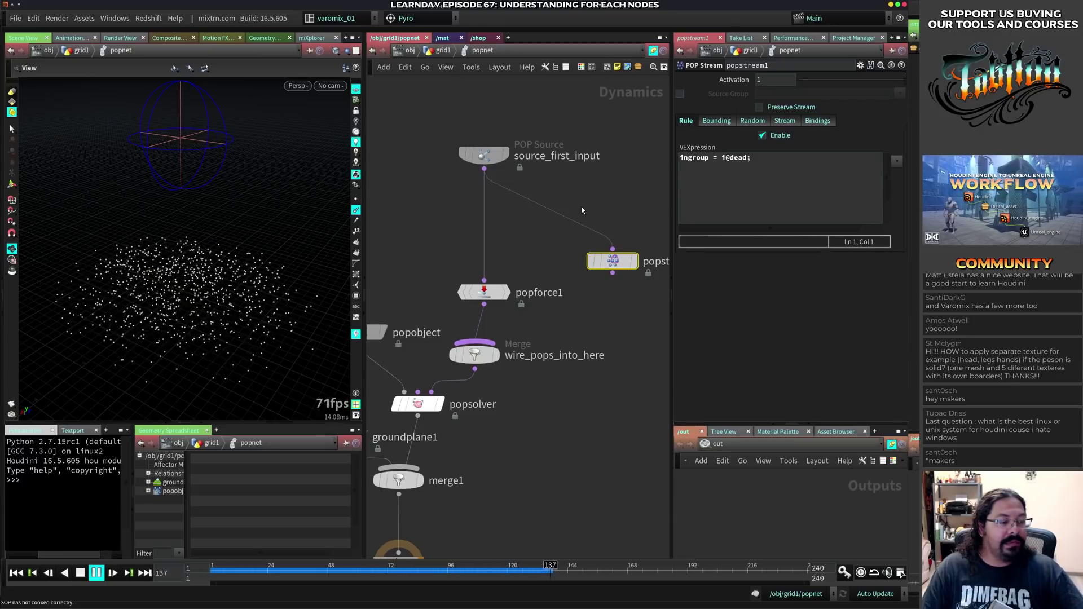
key(ctrl+Up)
- Set the life expectancy of the source_first_input particles to 1, and play the simulation to check when they die
click(484, 154)
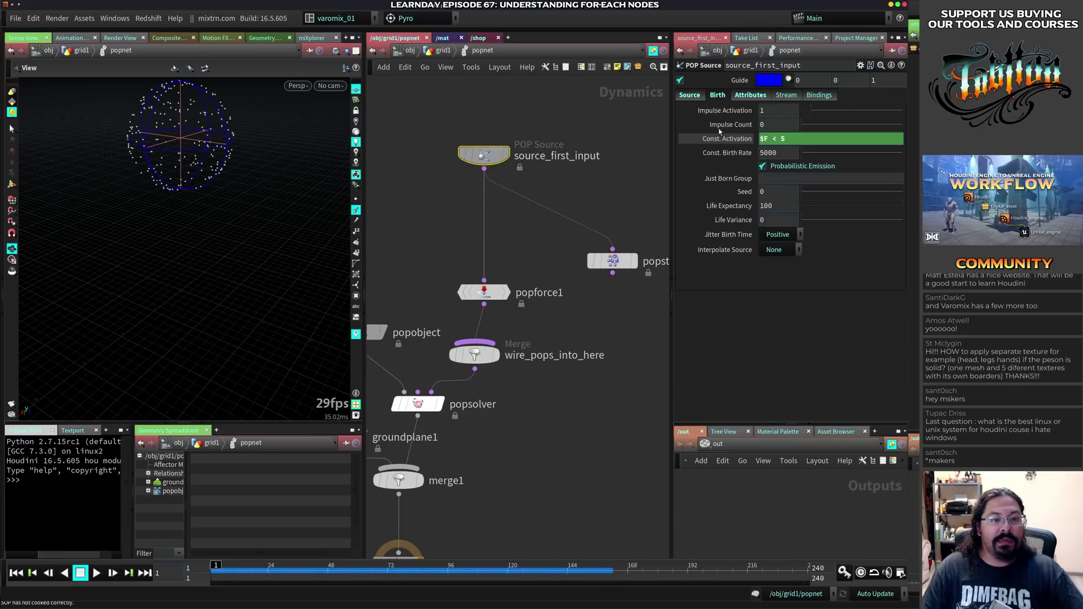
double_click(778, 205)
text(1)
key(Return)
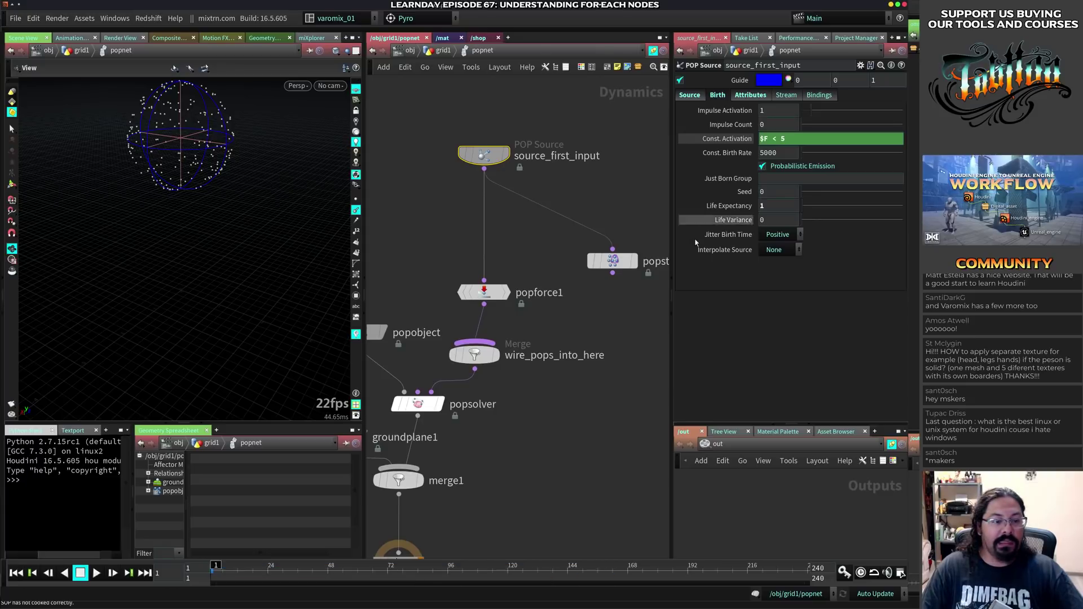
click(600, 292)
key(Up)
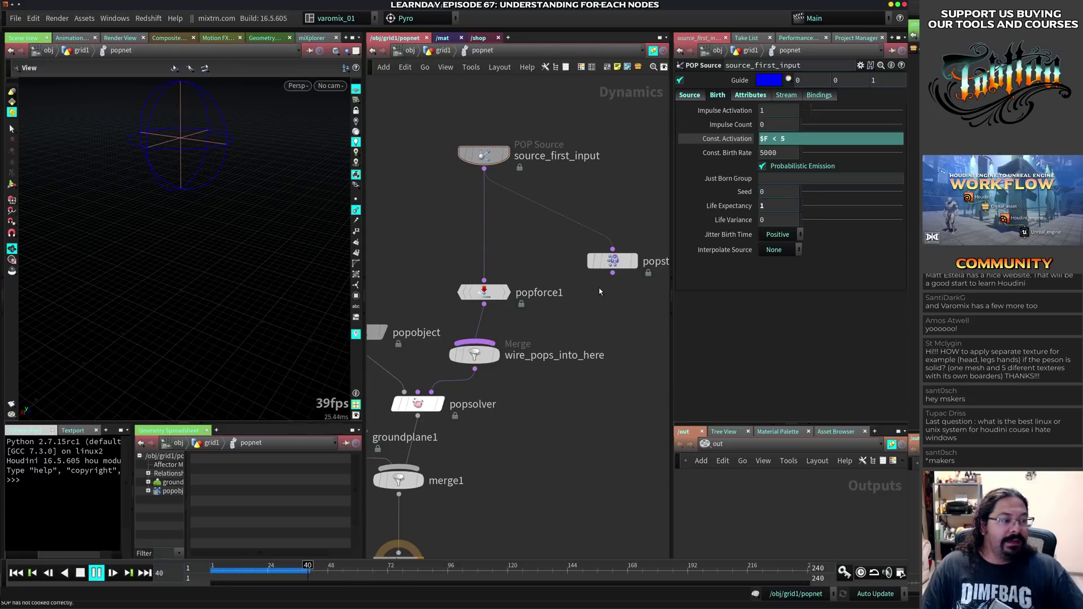
key(ctrl+Up)
- Show popstream1's bounding options, and add a second POP Stream node between it and the main branch
click(612, 260)
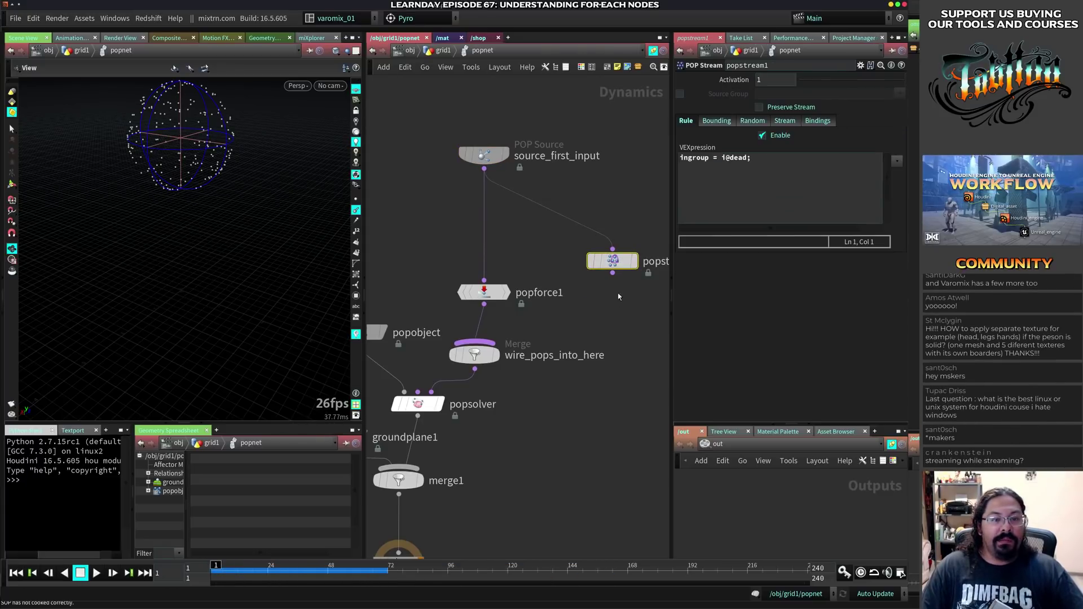
click(716, 120)
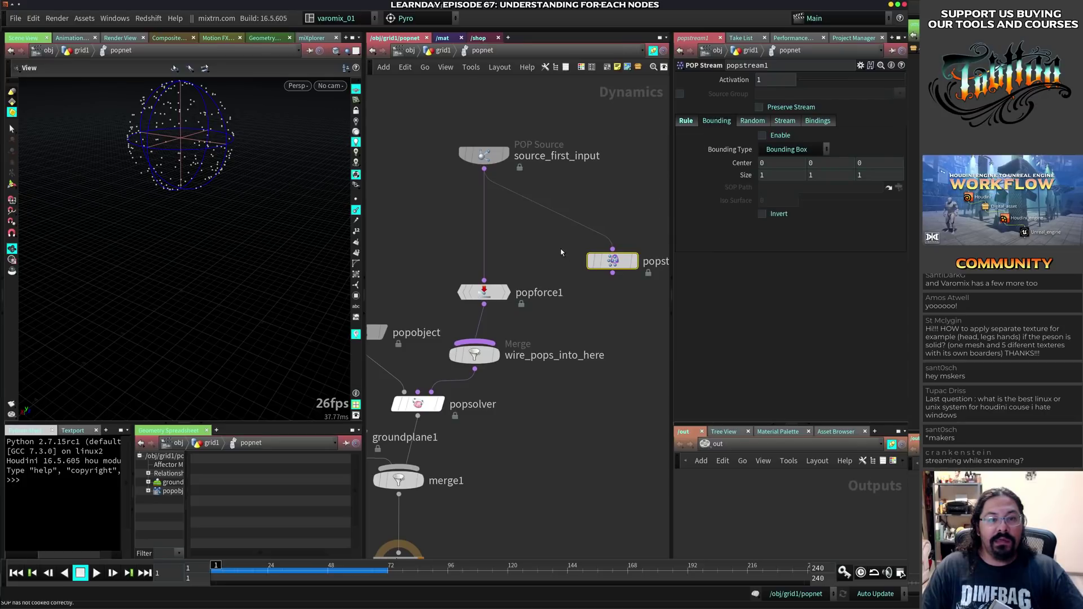
key(Tab)
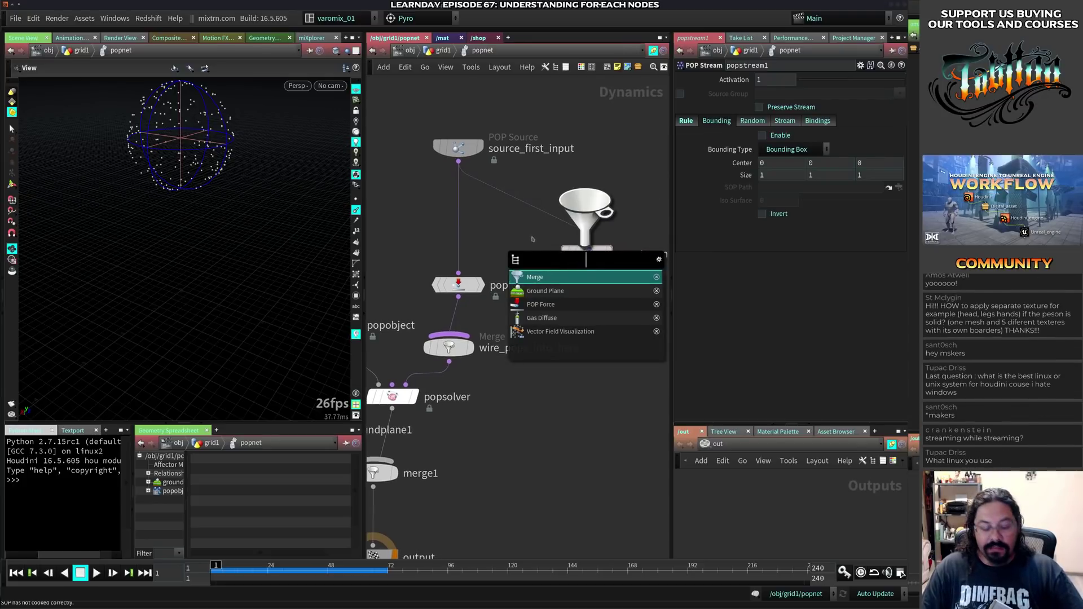
text(stre)
click(548, 294)
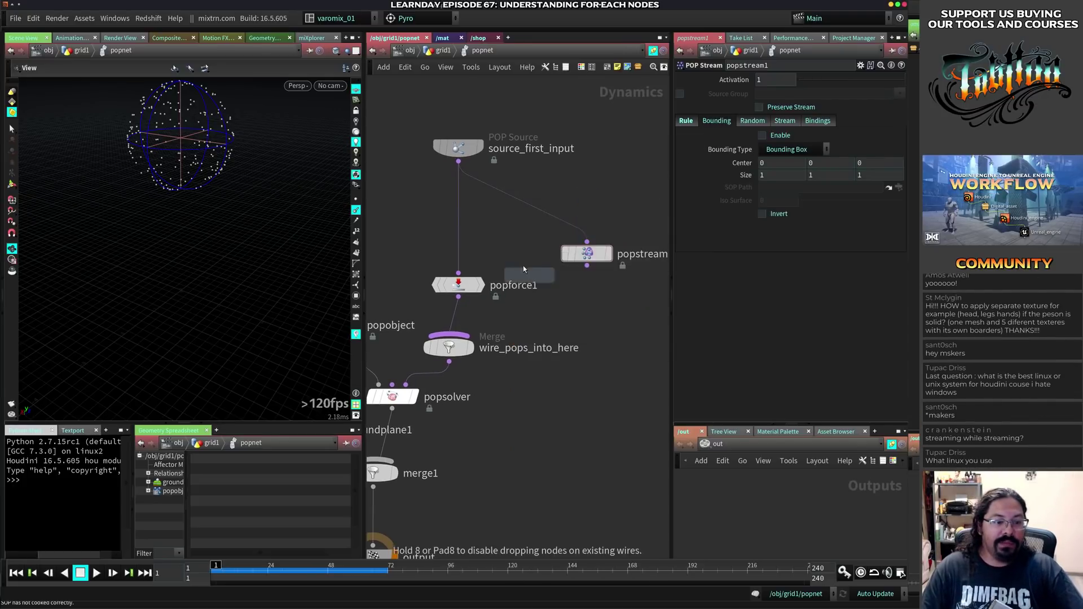
click(525, 246)
drag(517, 249, 520, 251)
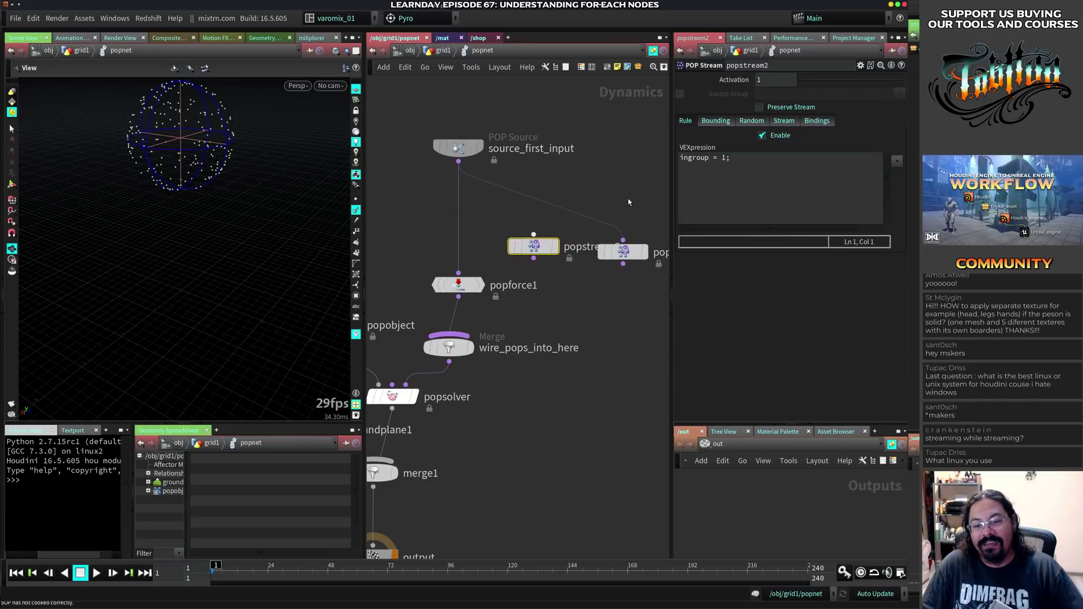
- Add a POP Replicate node below the two POP Stream nodes
click(605, 190)
key(Tab)
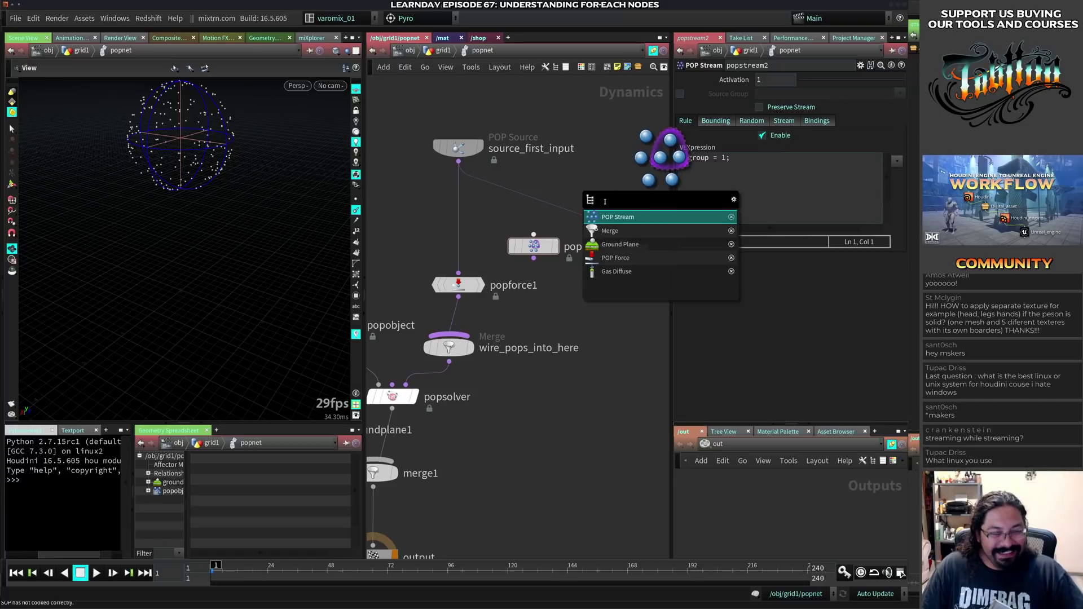
text(pop)
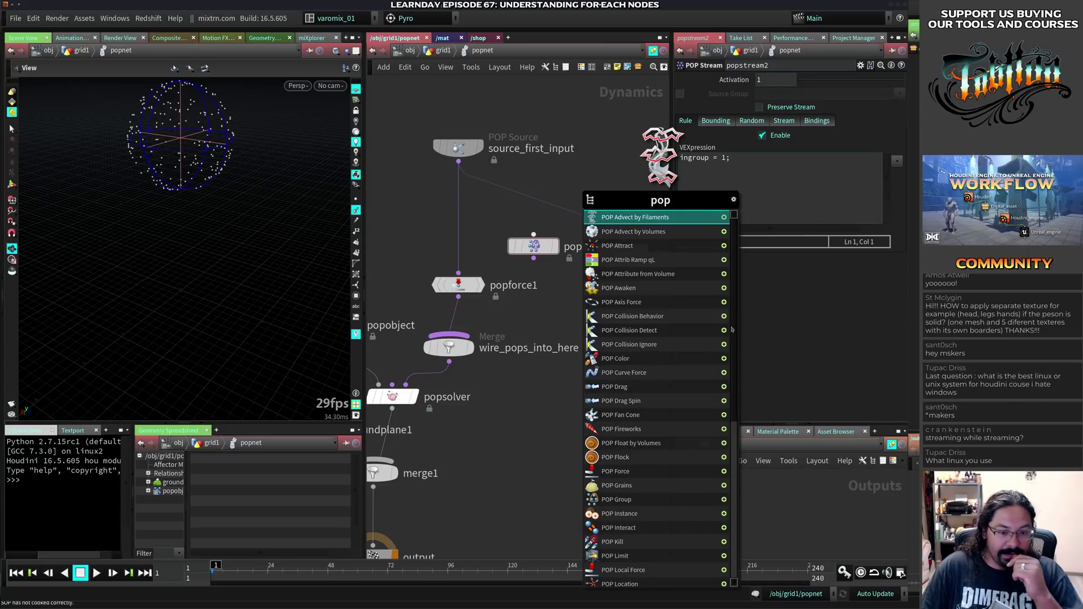
drag(731, 329, 734, 447)
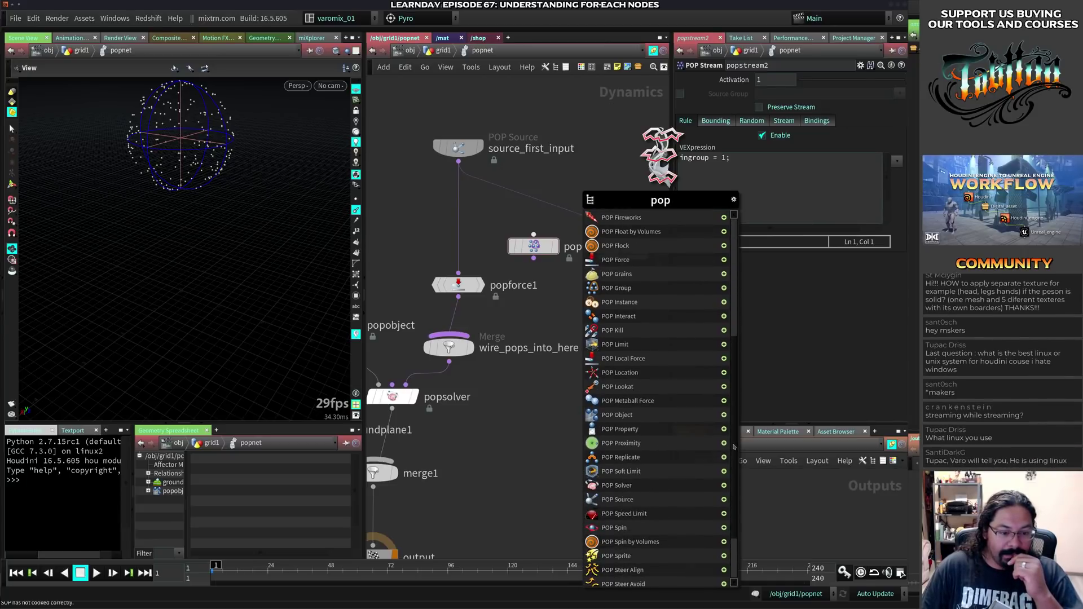
click(620, 457)
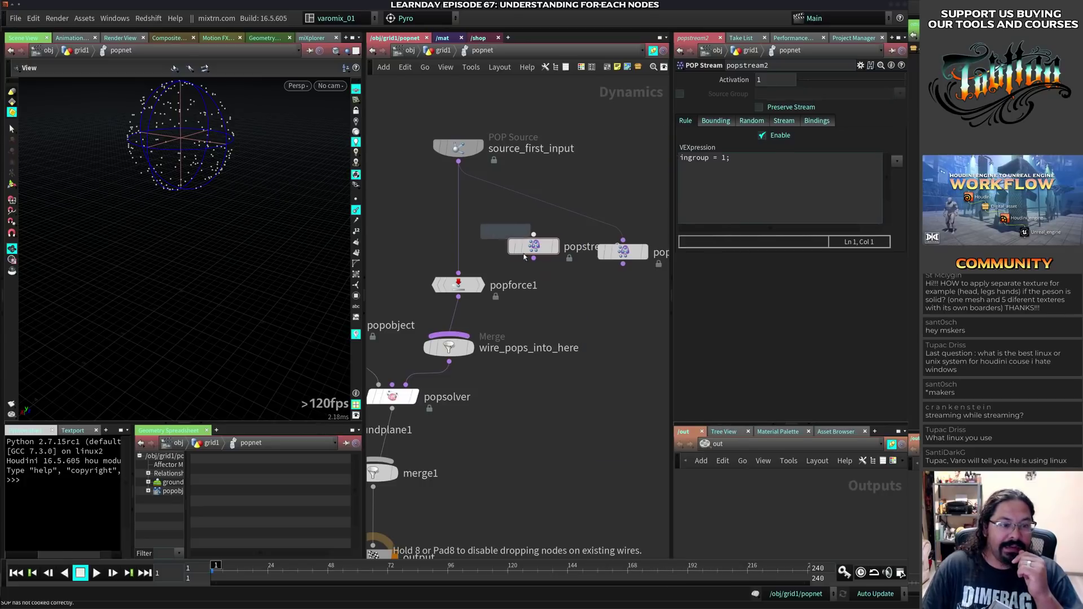
click(583, 293)
- Delete both POP Stream nodes and move popreplicate1 up into the freed space
drag(482, 214, 649, 265)
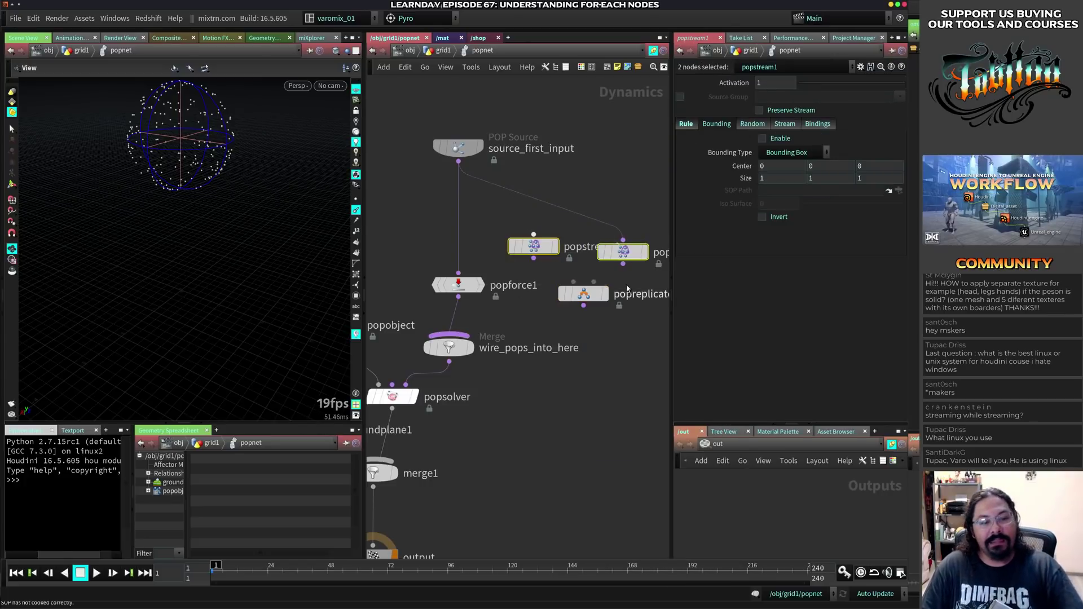
key(Delete)
drag(606, 299, 597, 246)
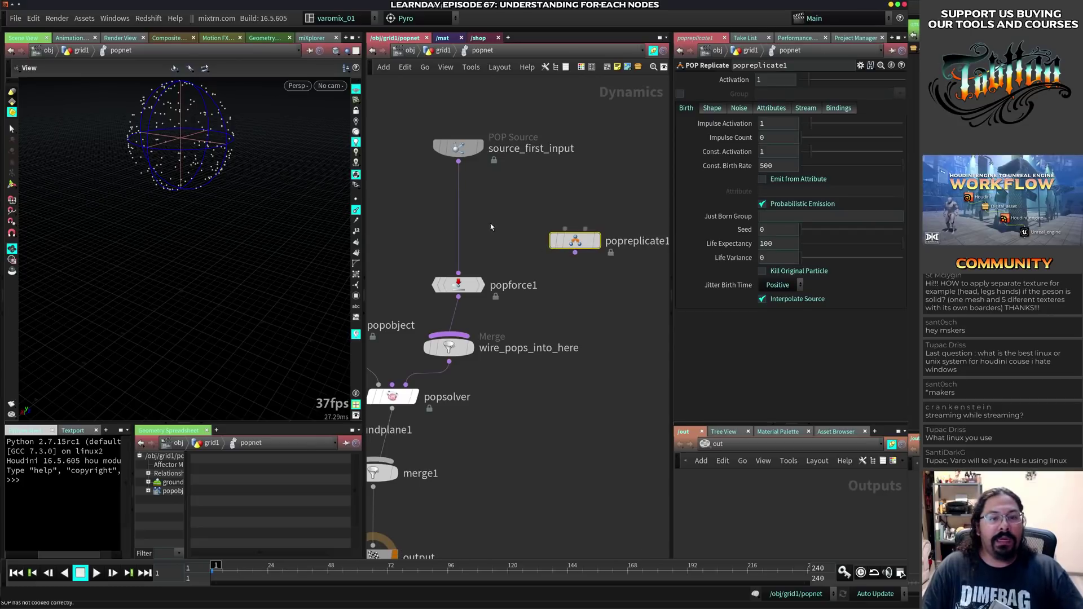
- Move popreplicate1 slightly lower and wire source_first_input's output into its Points to Replicate input
click(458, 161)
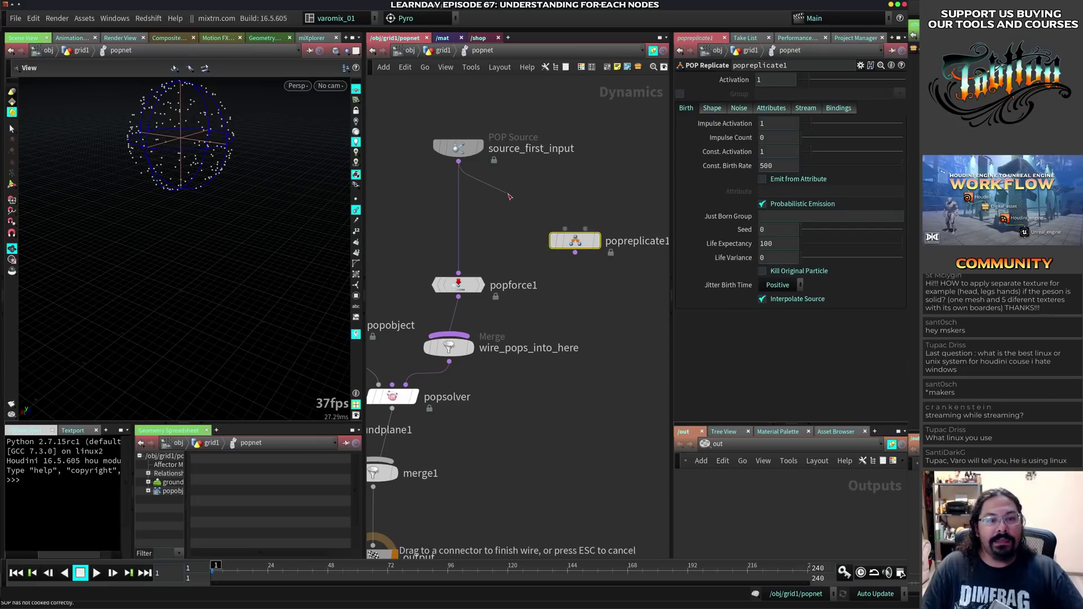
key(Escape)
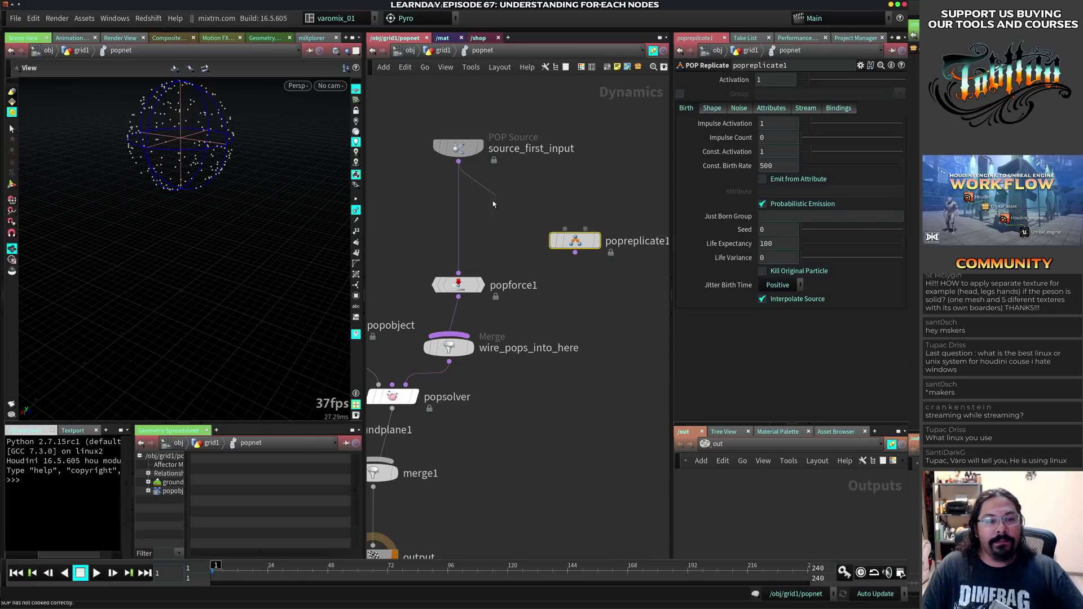
drag(576, 241, 593, 269)
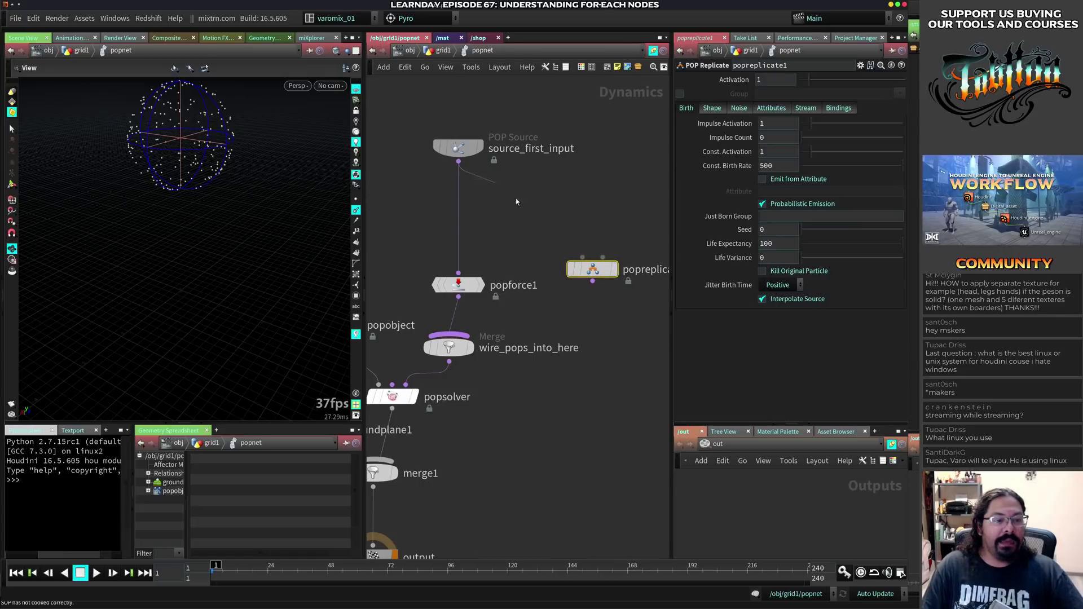
click(458, 162)
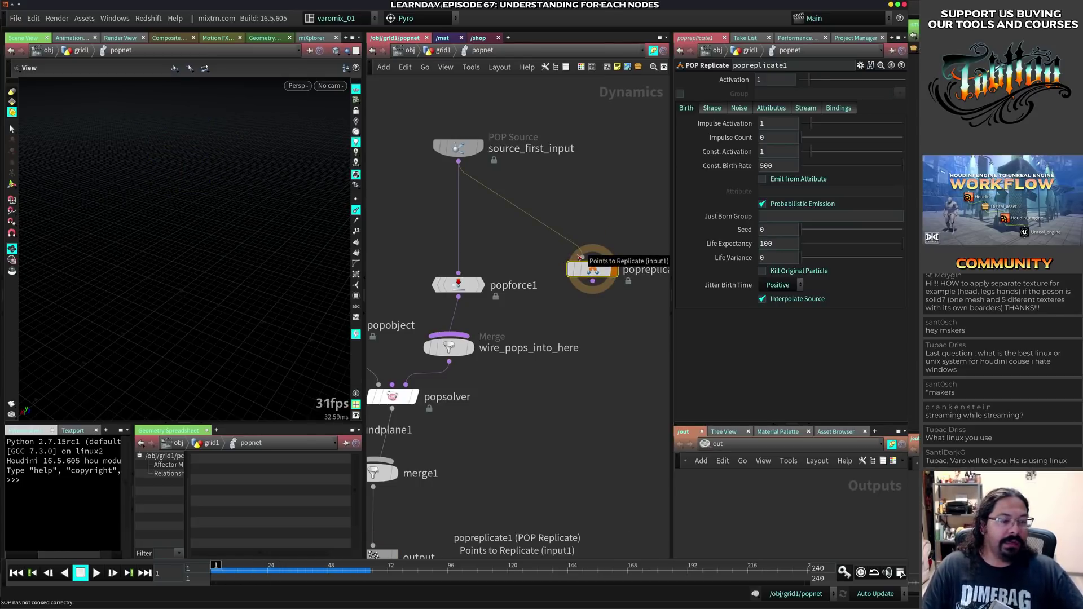
- Insert a POP Stream node on the wire between source_first_input and popreplicate1
key(Tab)
click(589, 234)
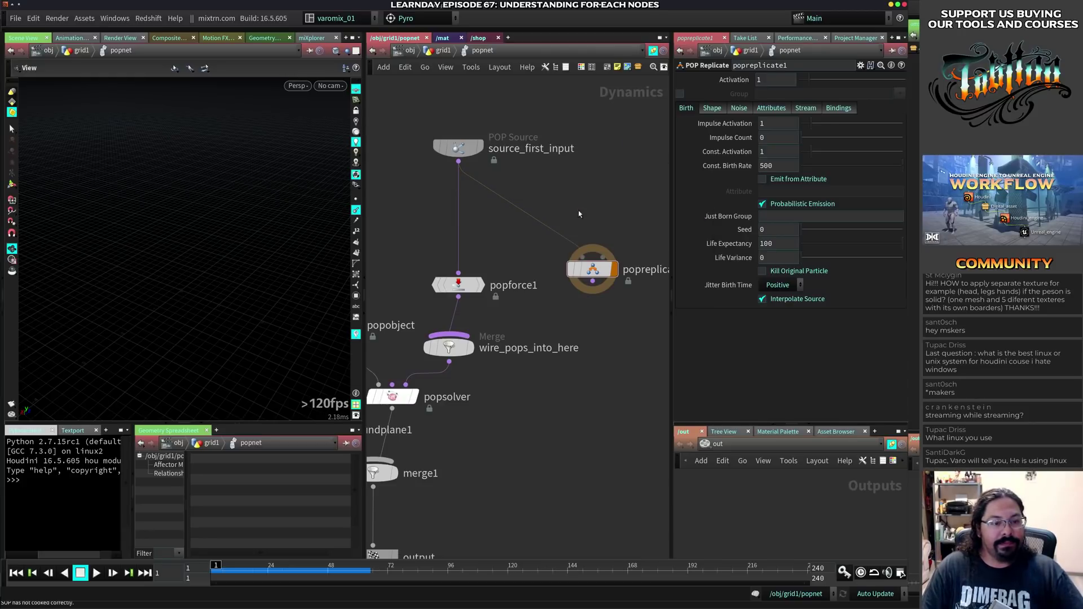
click(583, 219)
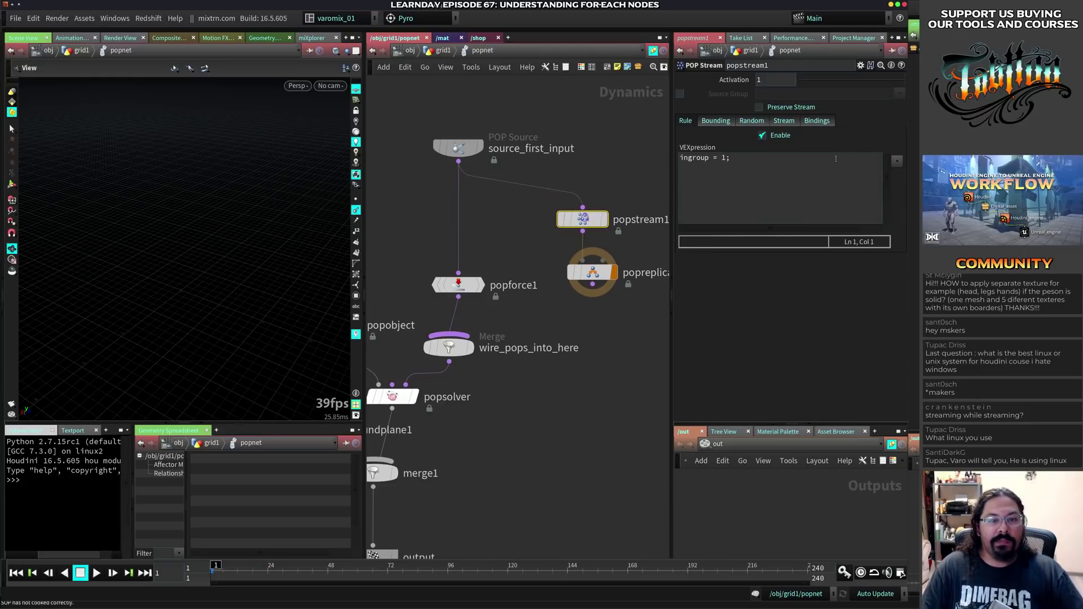
- Set popstream1's rule expression to ingroup = i@dead; and wire popreplicate1's output into wire_pops_into_here
click(895, 163)
click(907, 179)
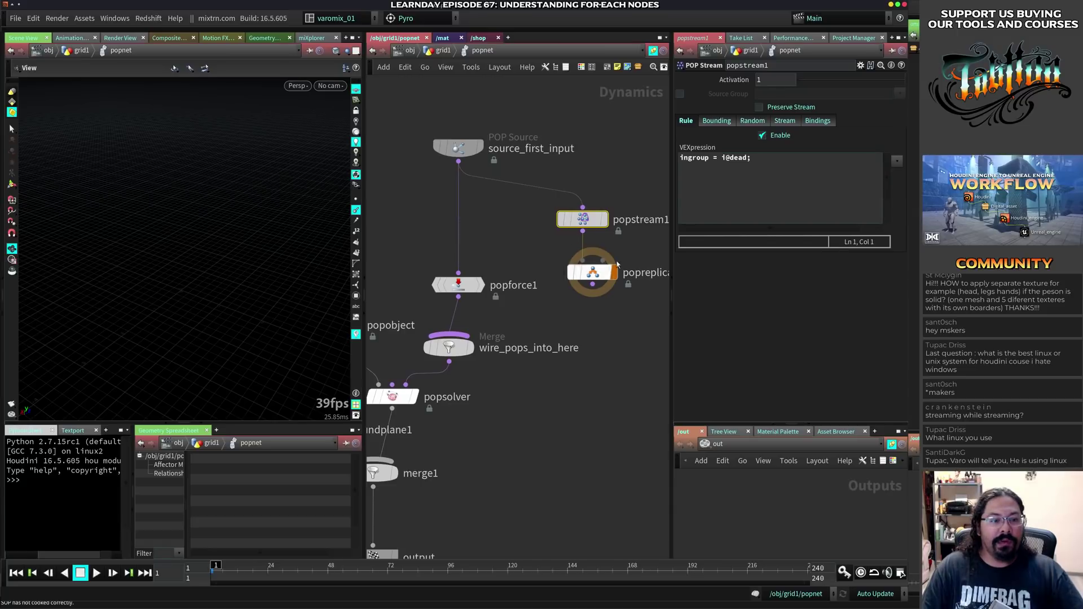
click(593, 284)
click(473, 336)
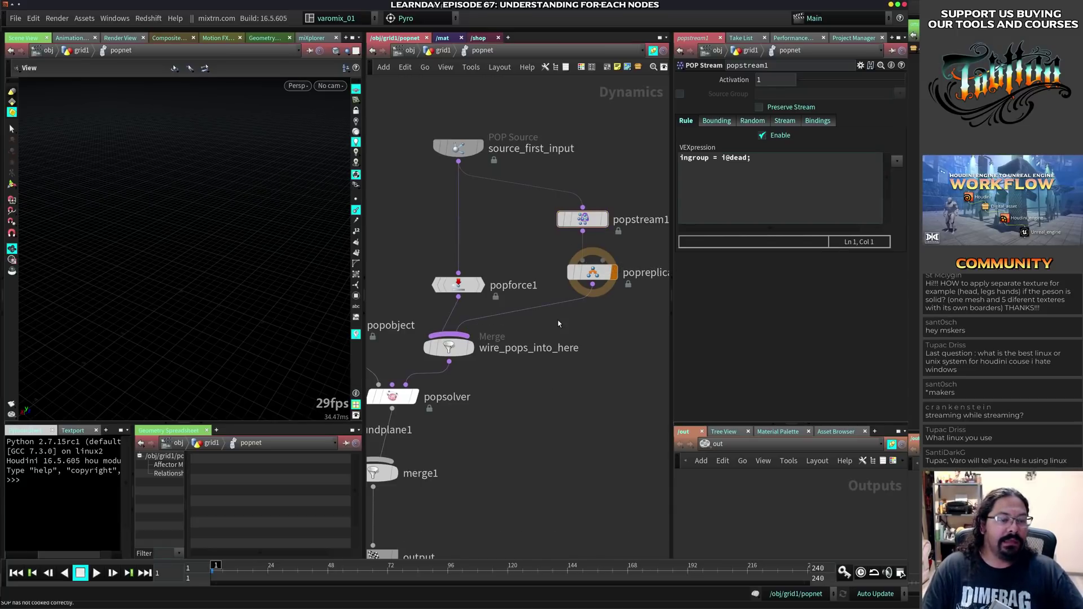
- Turn on the output node's display flag and play the simulation to inspect the particles
key(Up)
key(ctrl+Up)
middle_drag(474, 495, 555, 405)
click(459, 407)
key(Up)
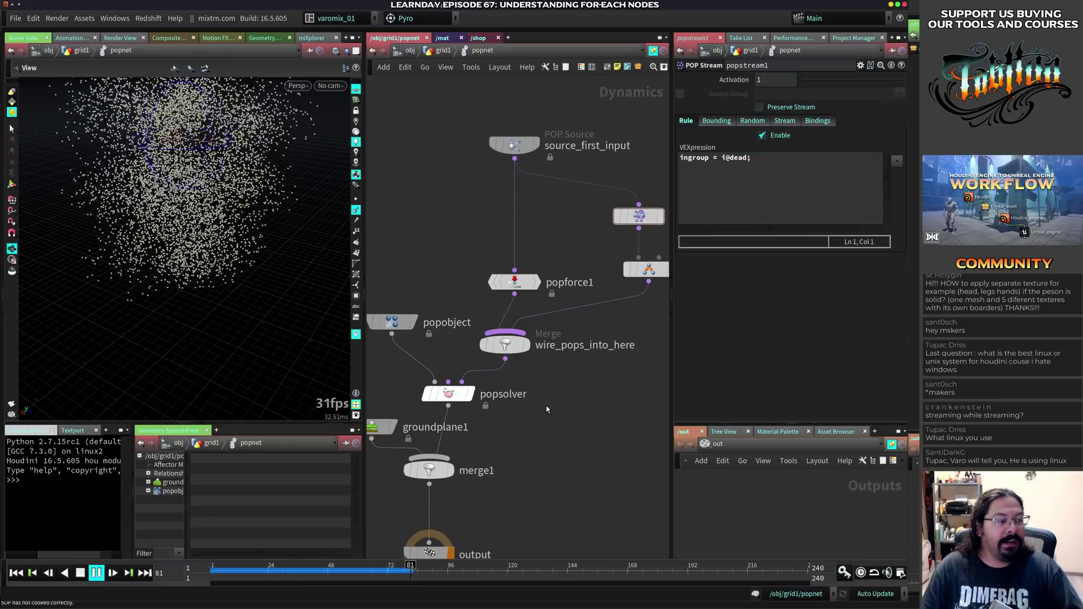
key(Up)
drag(330, 251, 209, 350)
- Line up popstream1 and popreplicate1 vertically, replay the simulation and return it to the first frame
middle_drag(644, 309, 543, 330)
drag(539, 237, 563, 237)
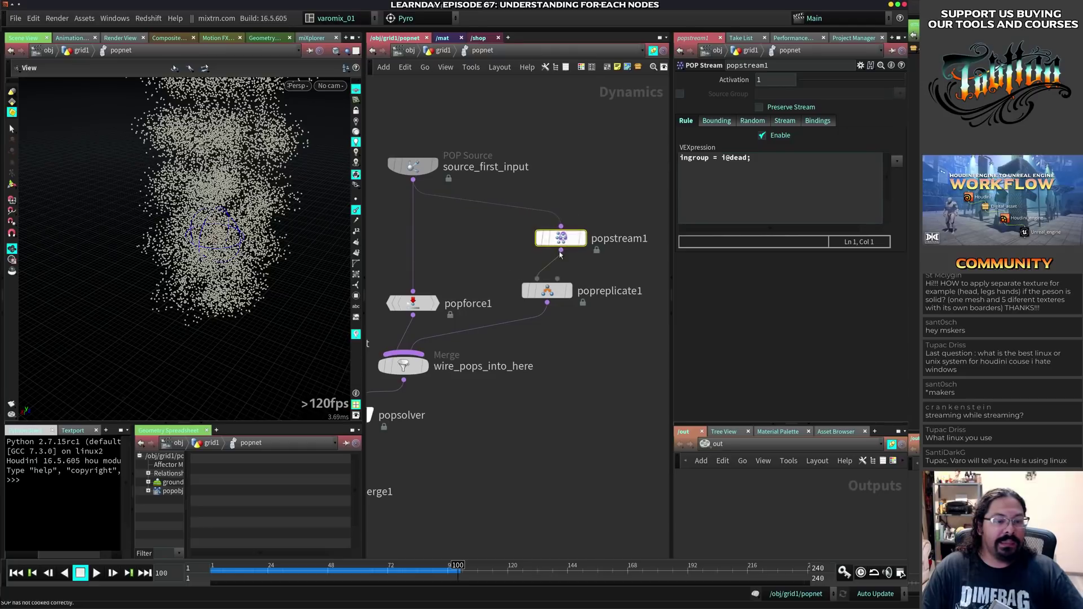
drag(558, 290, 566, 282)
click(567, 284)
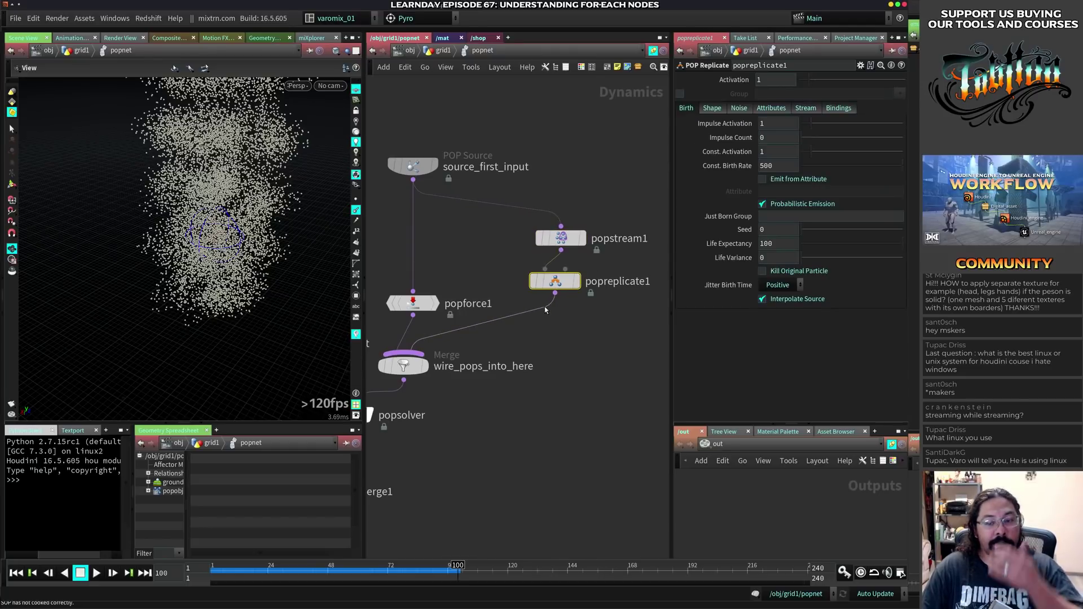
key(ctrl+Up)
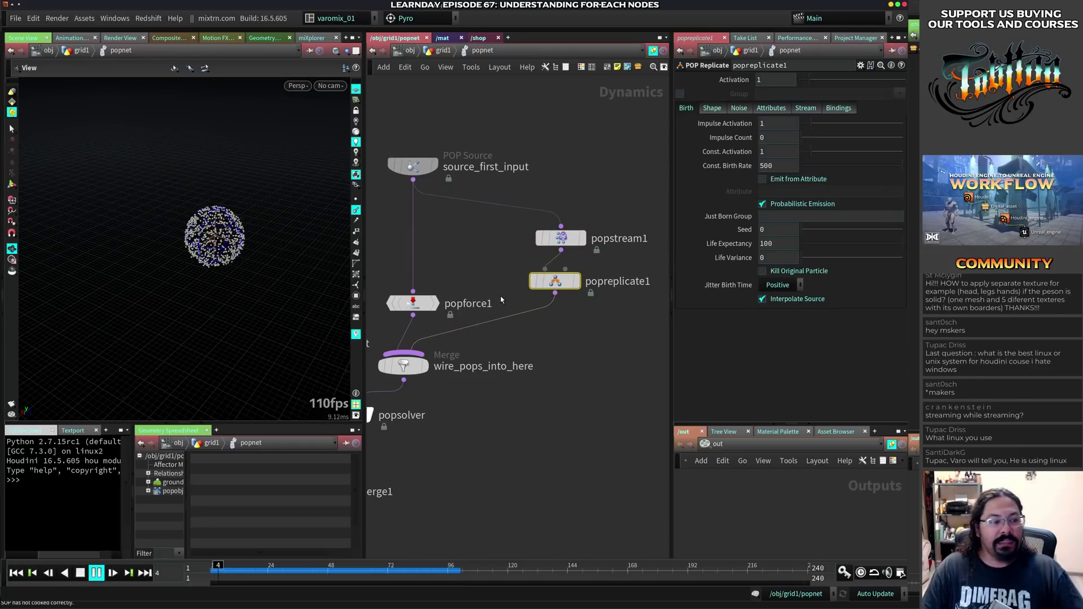
drag(561, 238, 555, 229)
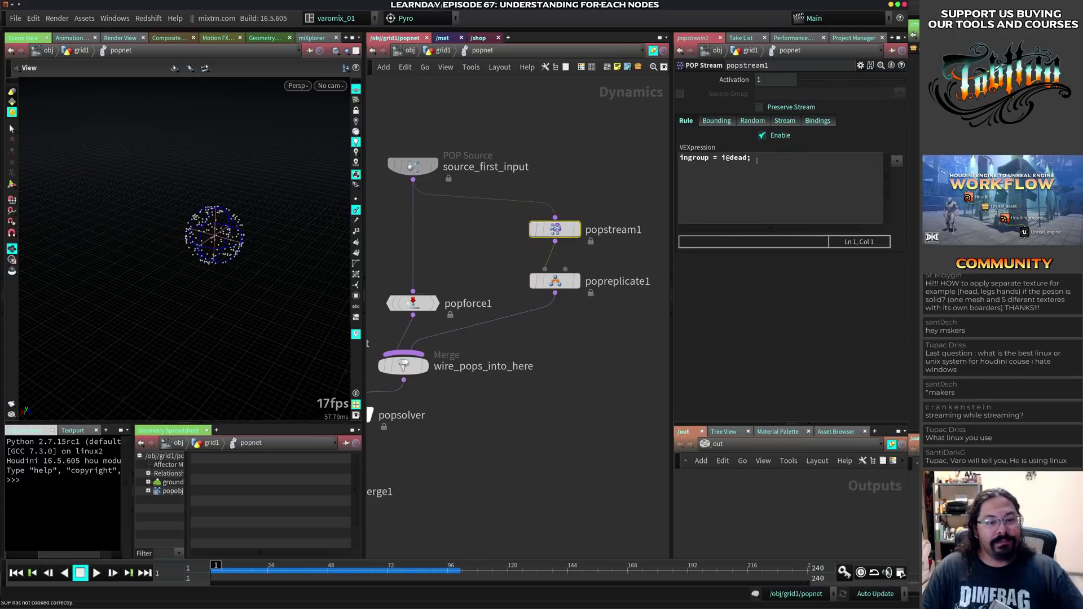
- Insert a POP Collision Behavior node on the wire between source_first_input and popforce1
middle_drag(424, 238, 559, 227)
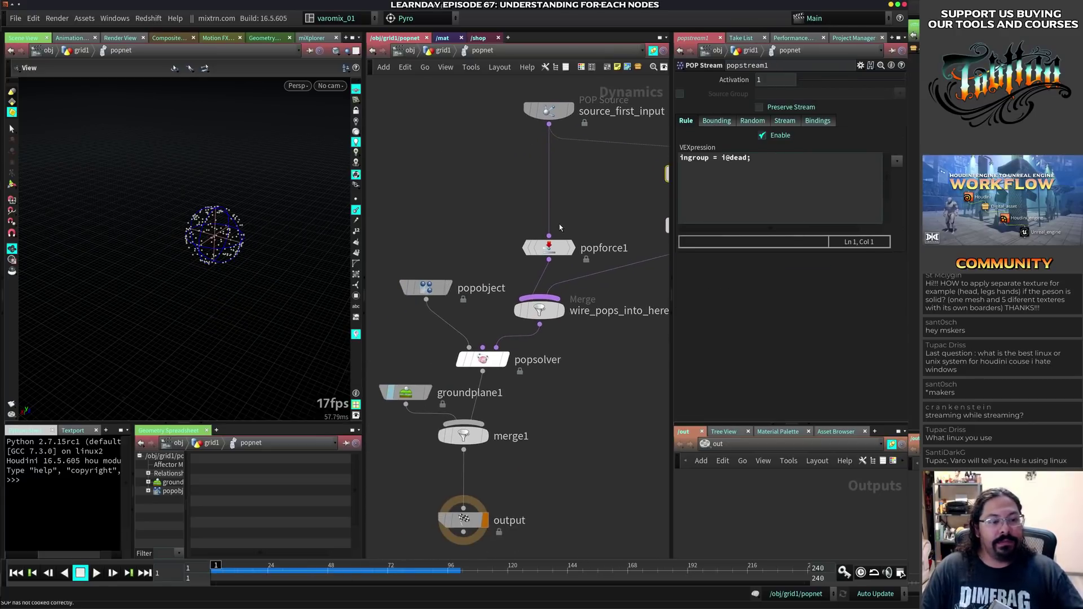
middle_drag(465, 179, 443, 201)
key(Tab)
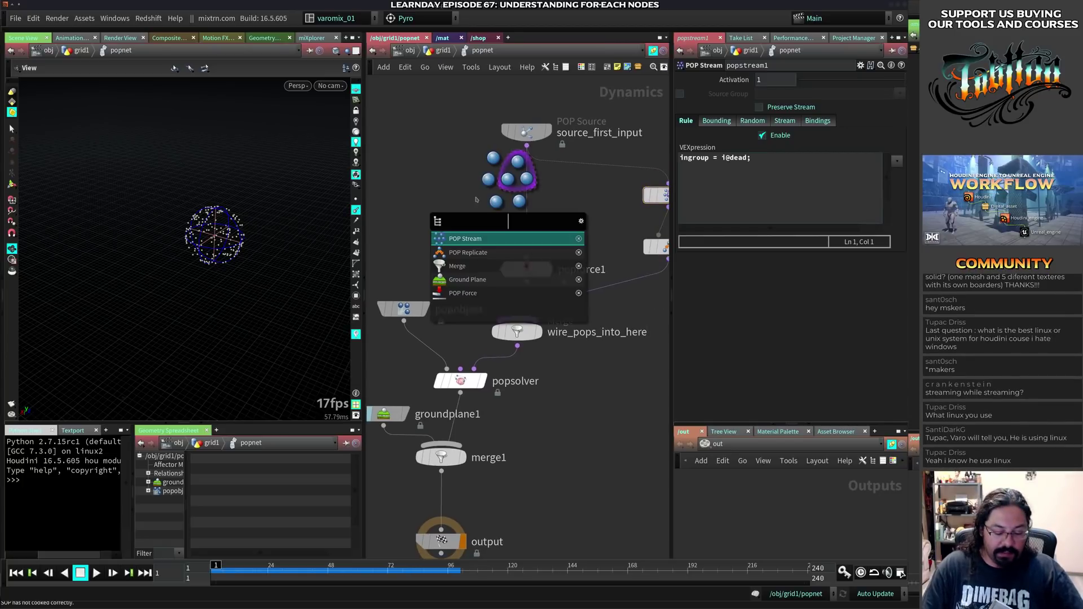
text(popc)
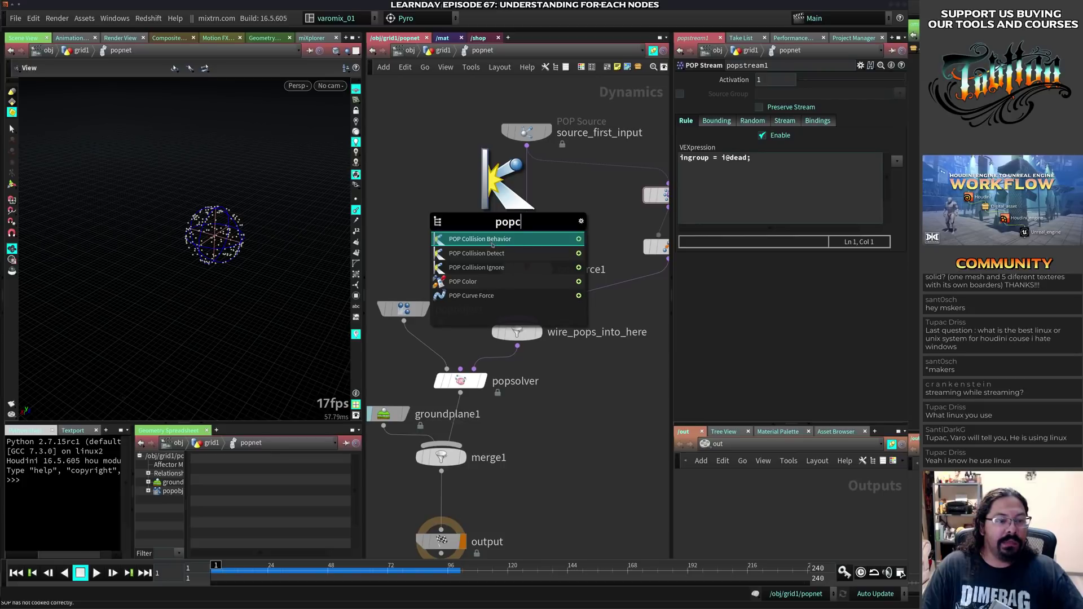
click(492, 244)
click(526, 215)
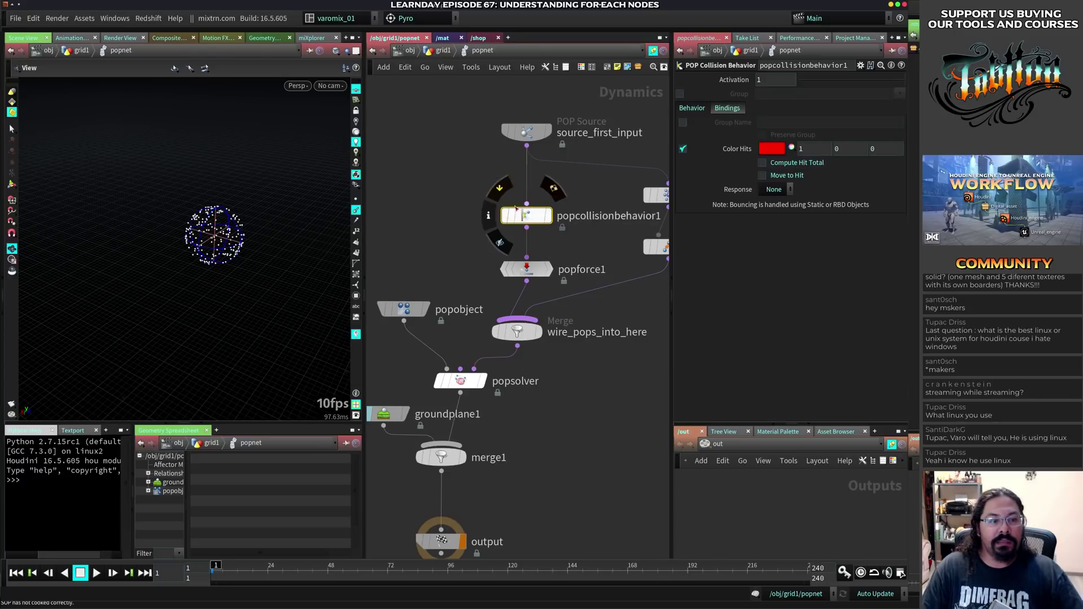
- Replace popcollisionbehavior1 with a POP Collision Detect node on the wire between source_first_input and popforce1
key(Tab)
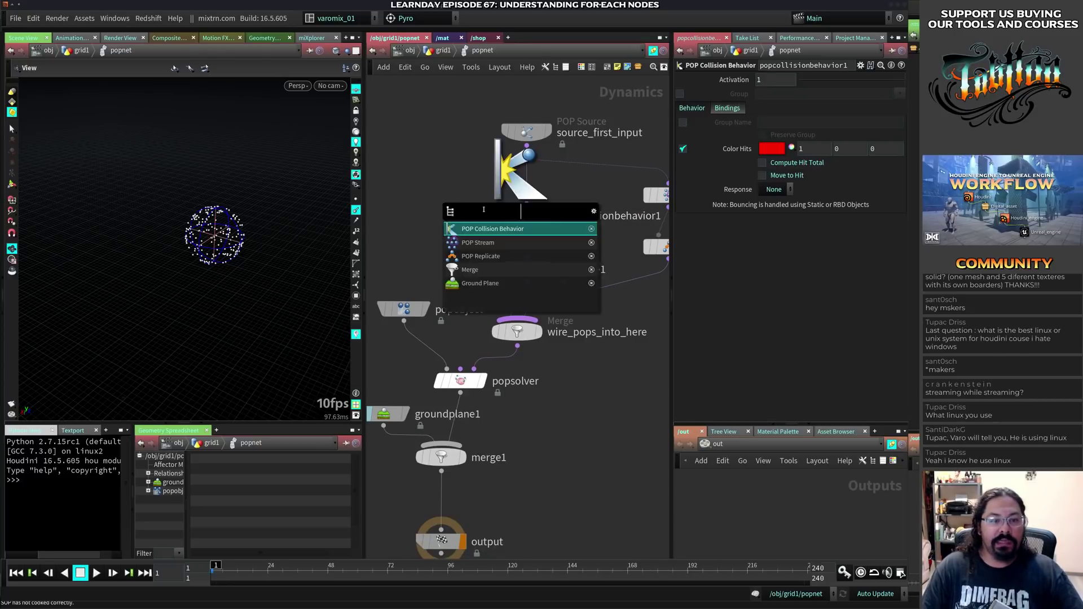
text(popc)
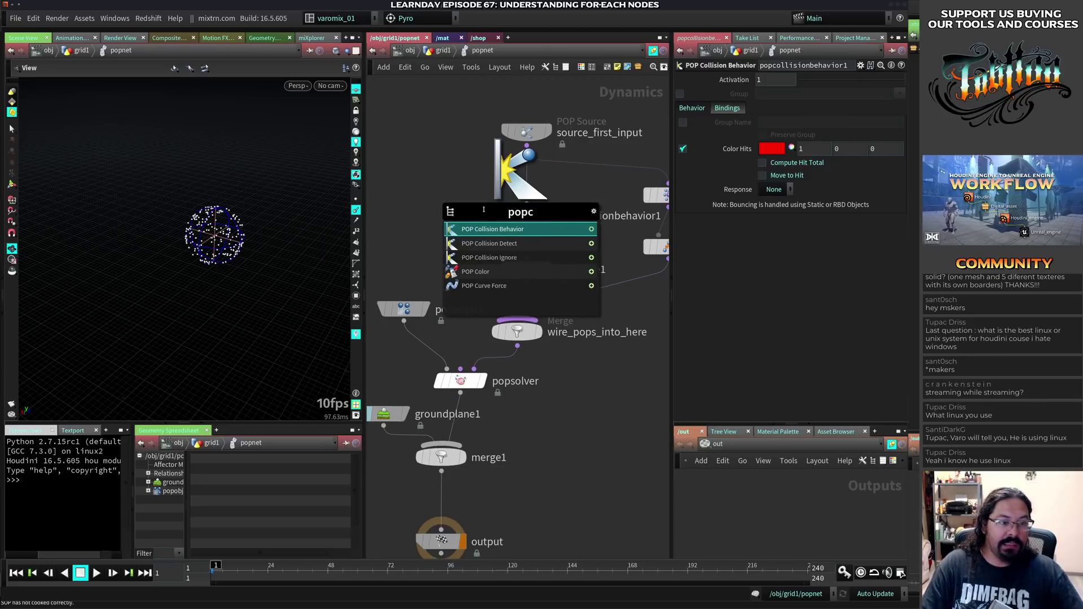
key(Down)
key(Return)
click(460, 216)
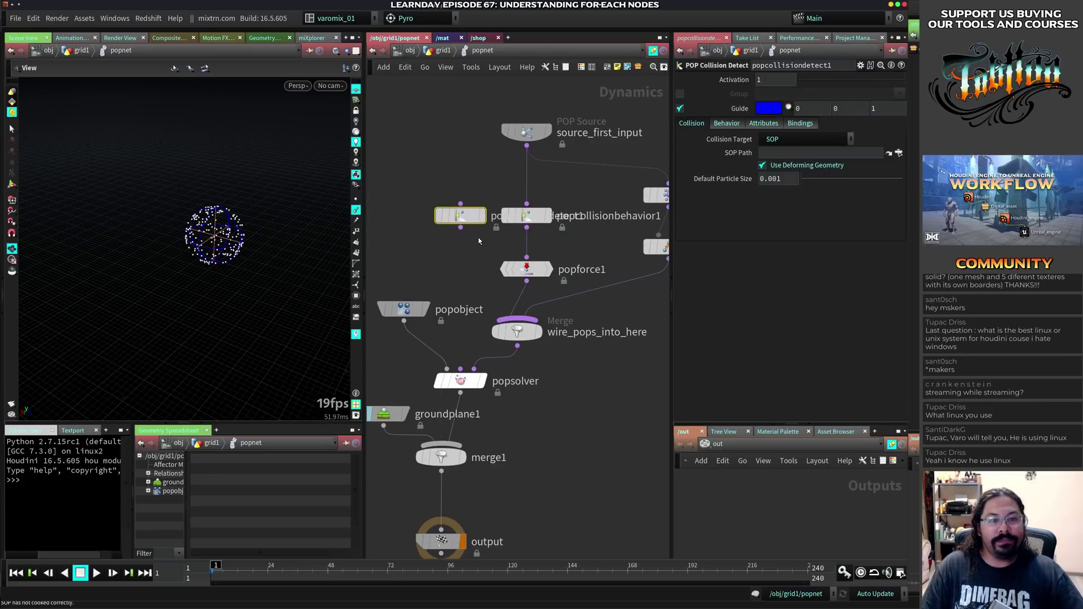
click(527, 216)
key(Delete)
drag(460, 216, 530, 217)
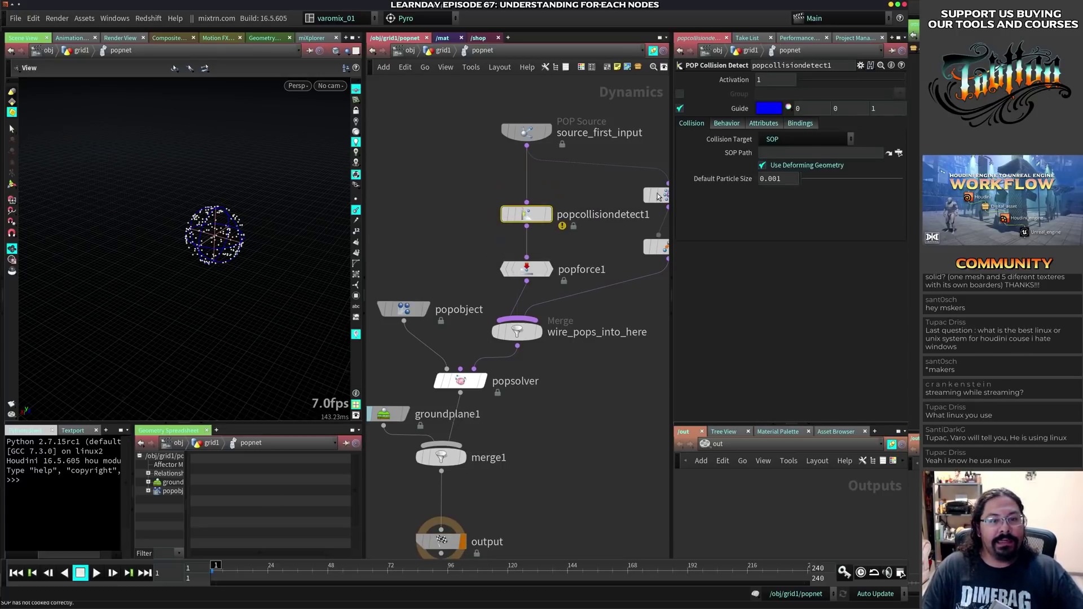
- Set popcollisiondetect1's Collision Target to DOP Objects and reference the groundplane1 node by its path
click(806, 139)
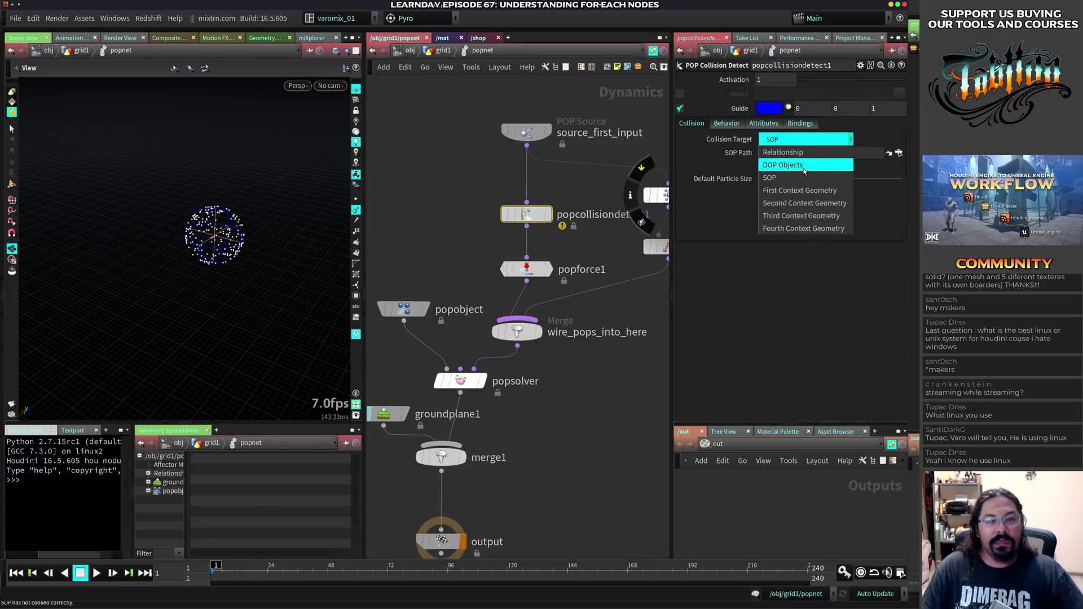
click(805, 167)
middle_drag(502, 360, 531, 249)
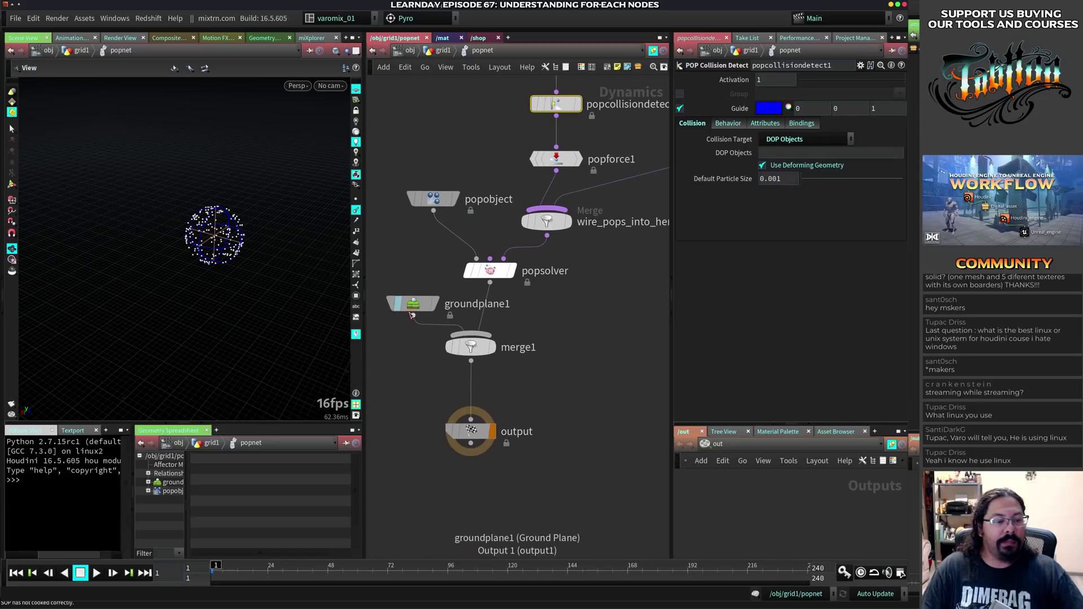
drag(416, 305, 824, 157)
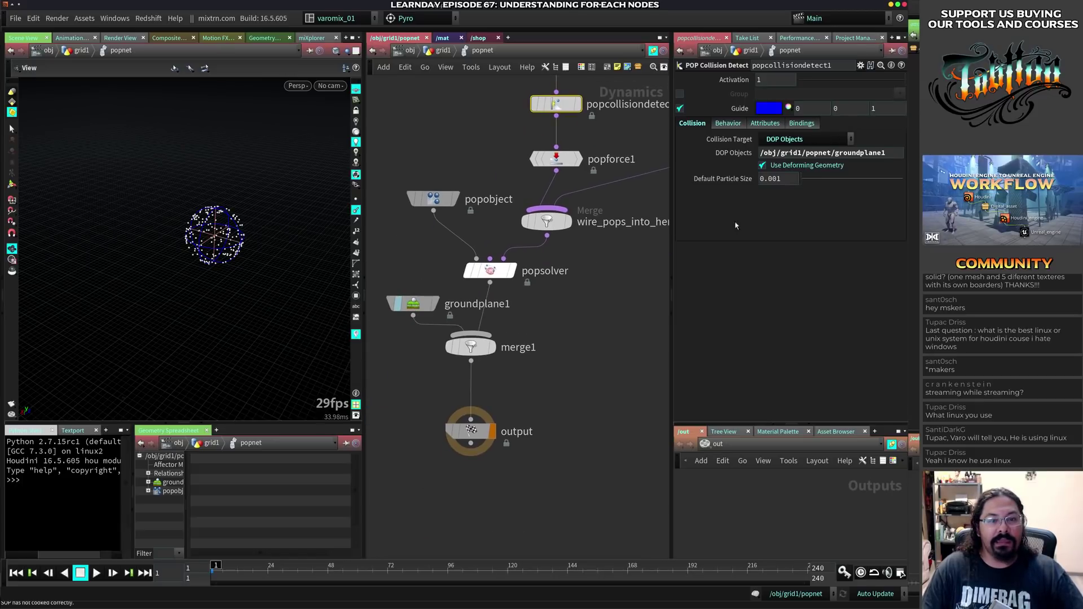
- Copy the ground plane node's name and set popcollisiondetect1's DOP Objects to groundplane1
click(414, 308)
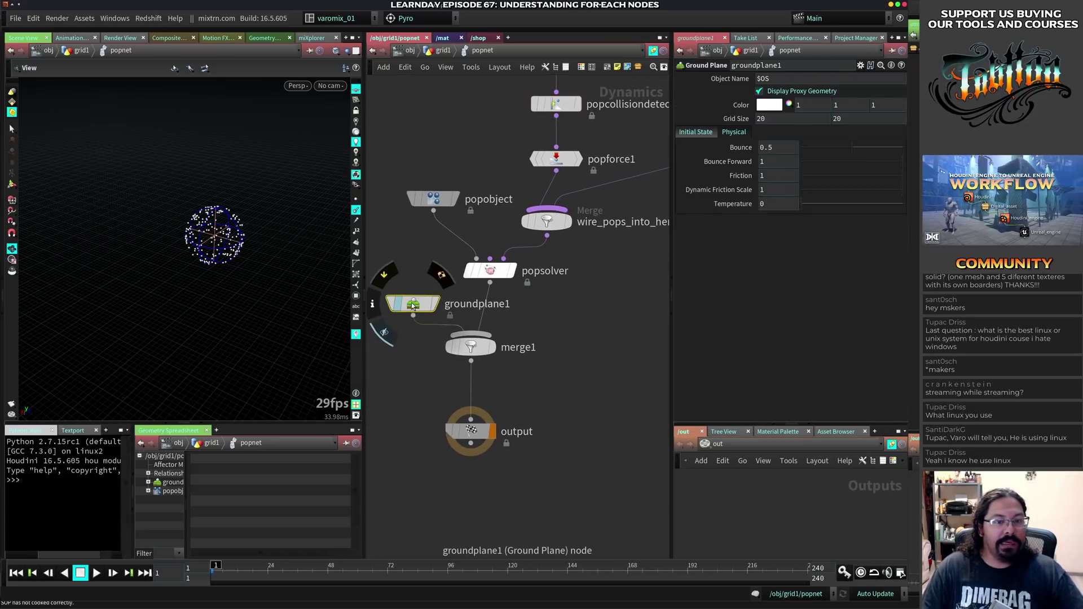
double_click(776, 66)
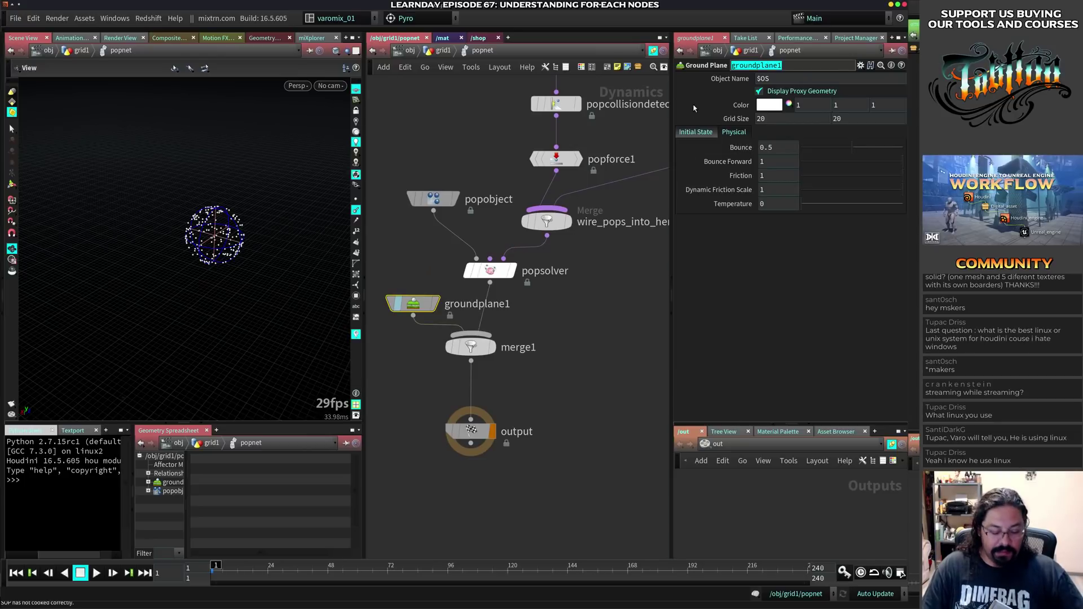
middle_drag(564, 131, 536, 246)
click(529, 219)
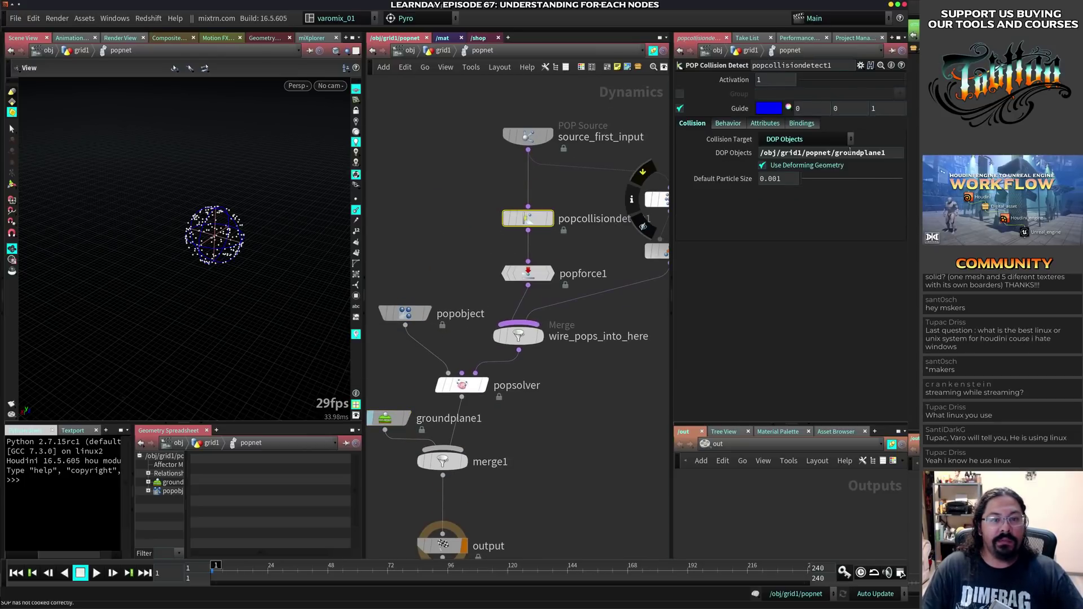
double_click(850, 153)
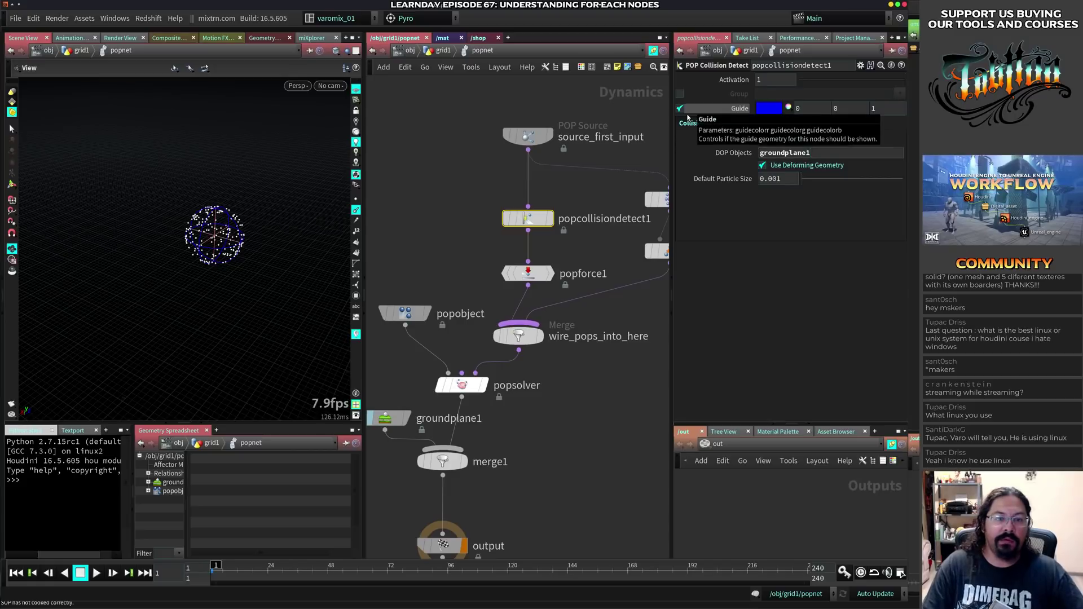
- Play the simulation, return to the first frame and examine popcollisiondetect1's Behavior settings
key(Up)
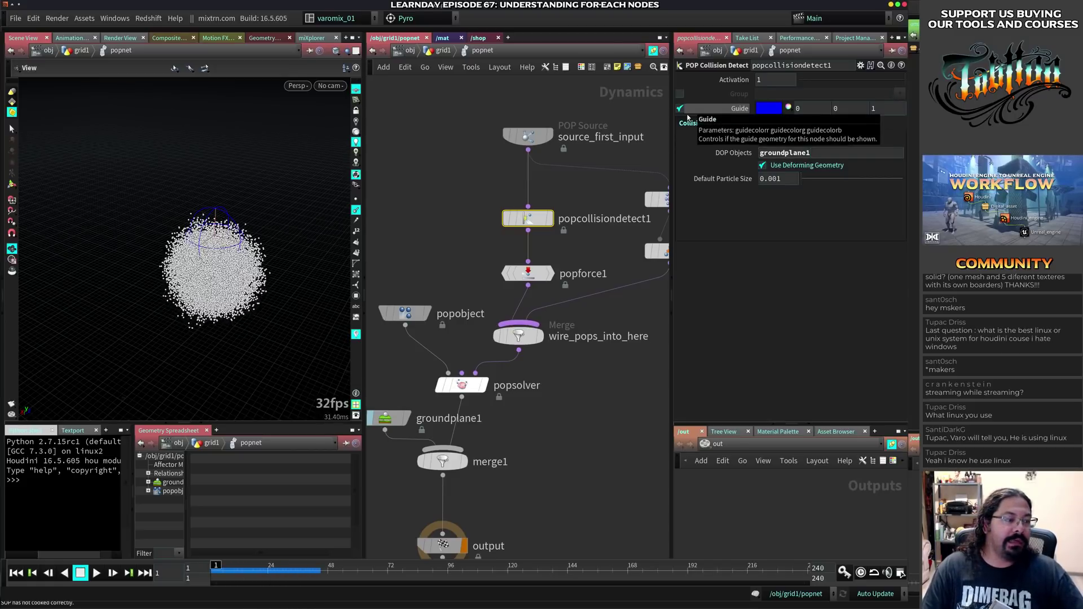
key(ctrl+Up)
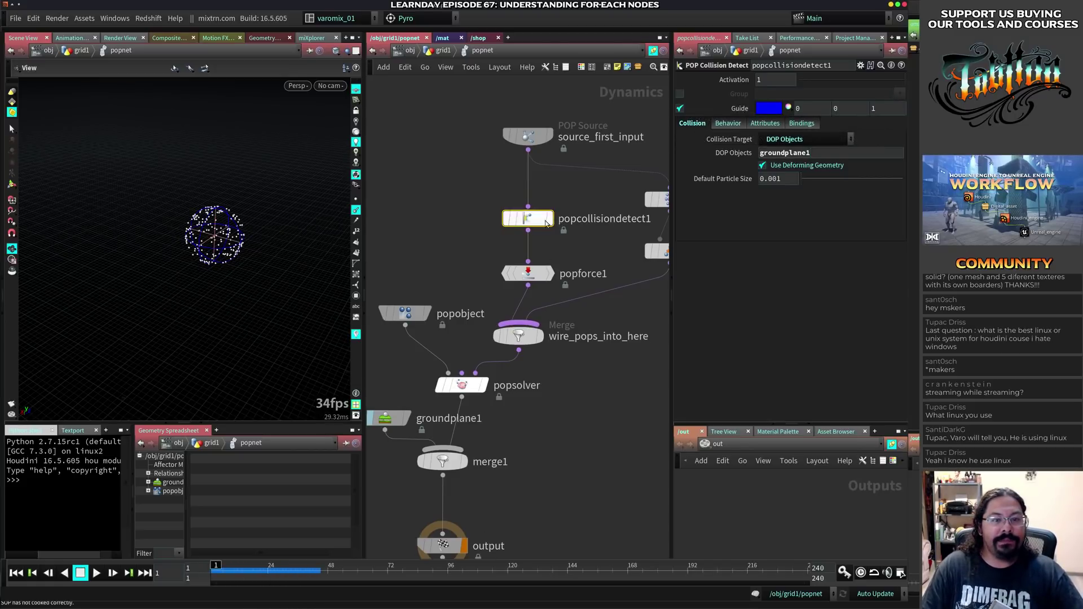
click(728, 123)
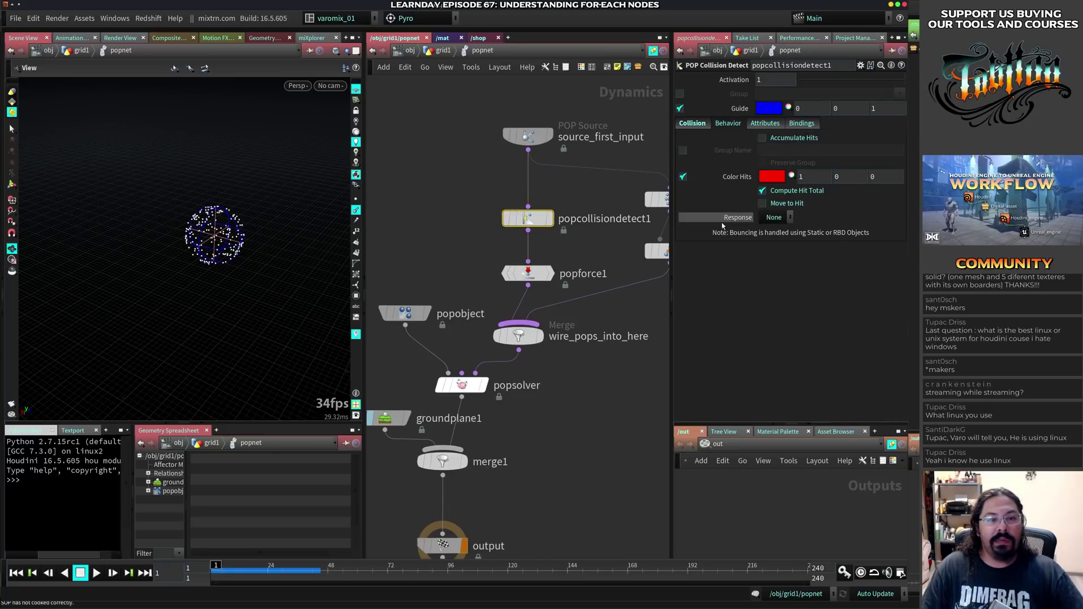
- Bypass popstream1 and popreplicate1, play the simulation without them and return to the first frame
middle_drag(600, 330, 506, 322)
drag(626, 147, 568, 273)
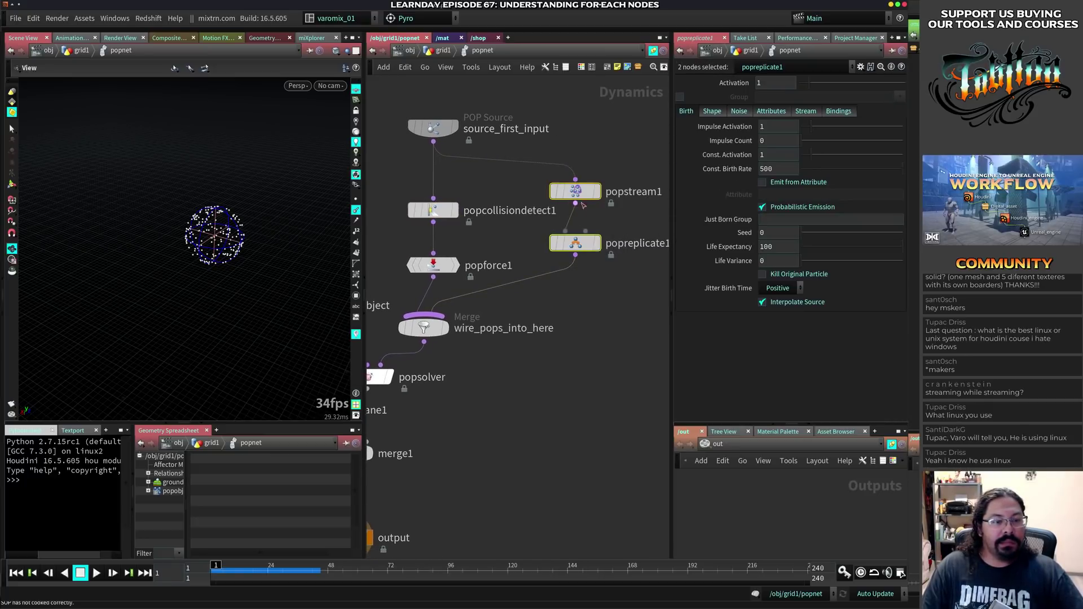
click(546, 164)
key(Up)
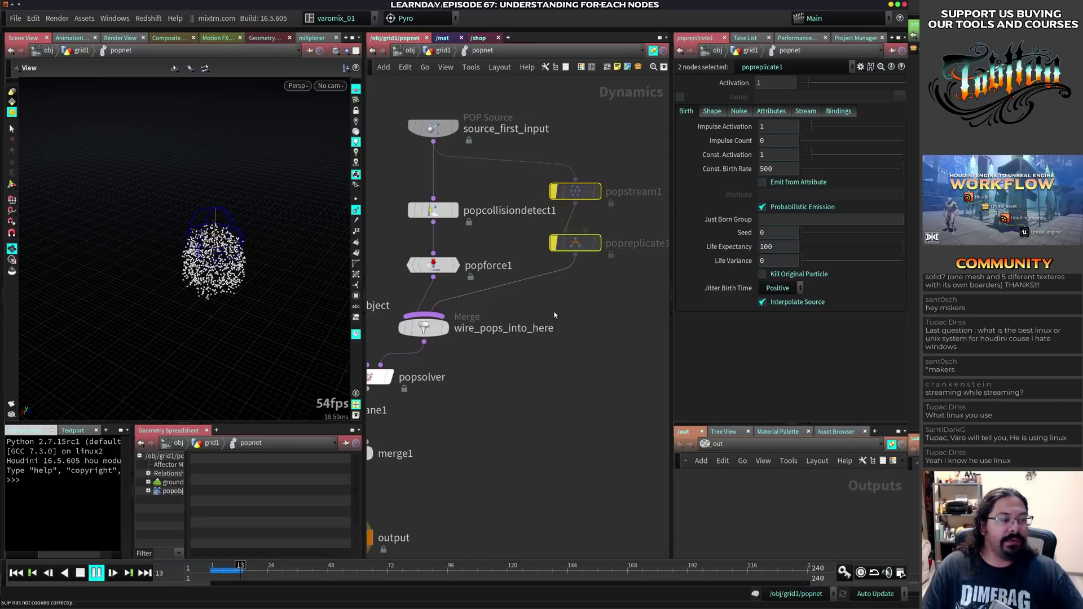
key(ctrl+Up)
- Review popcollisiondetect1's collision and attribute settings and set its collision Response to Stop
click(433, 210)
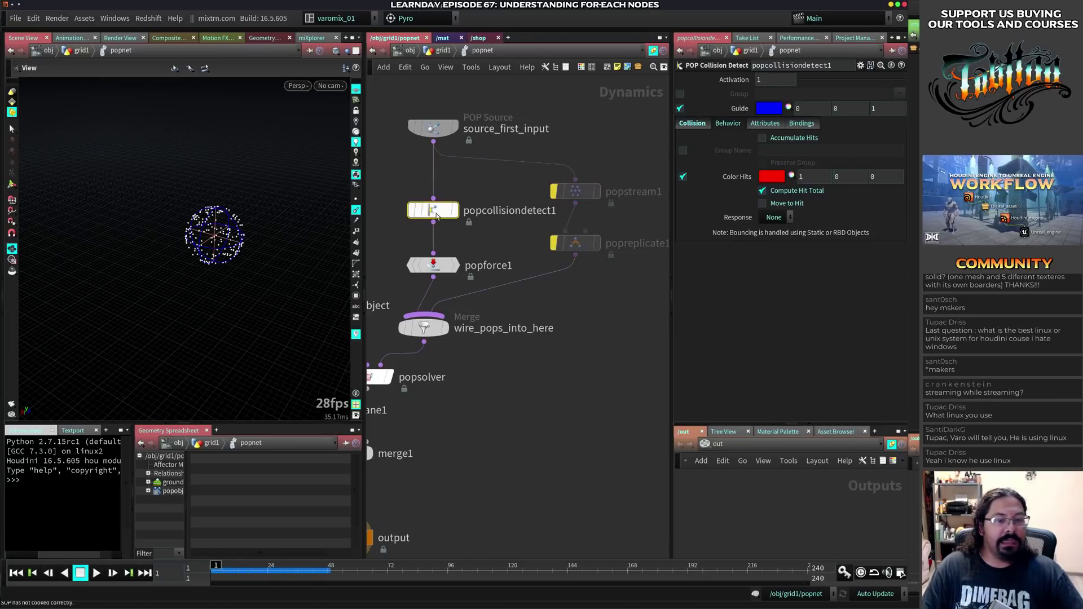
click(703, 127)
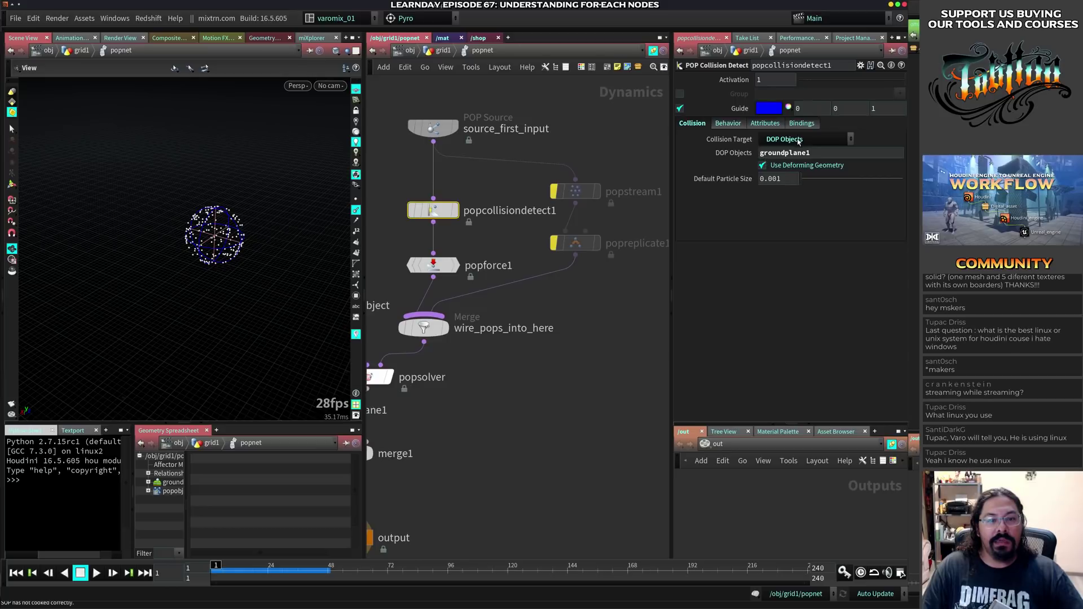
click(763, 124)
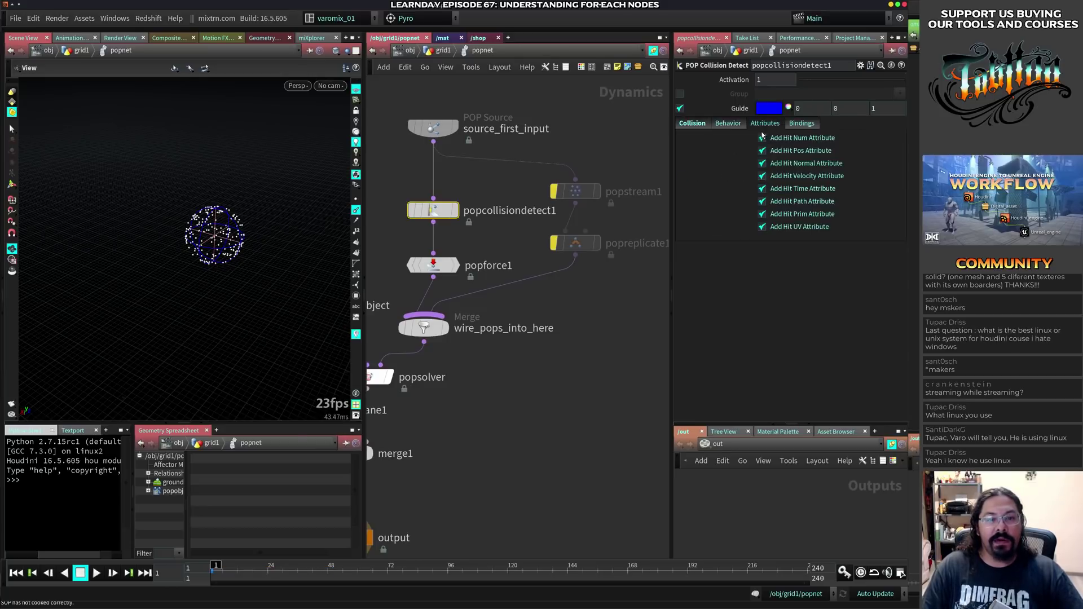
click(727, 123)
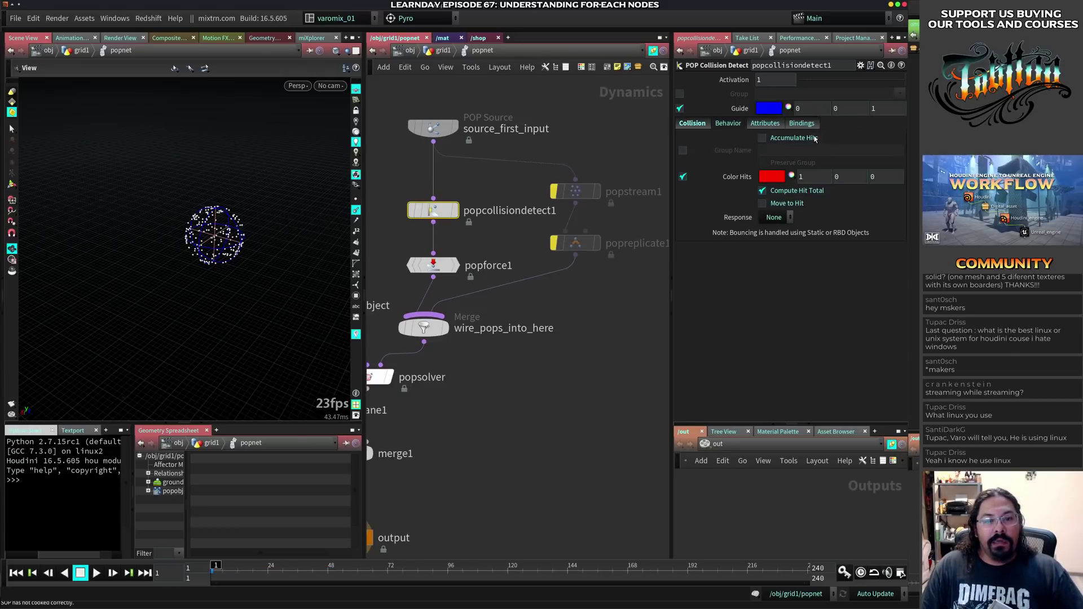
click(788, 220)
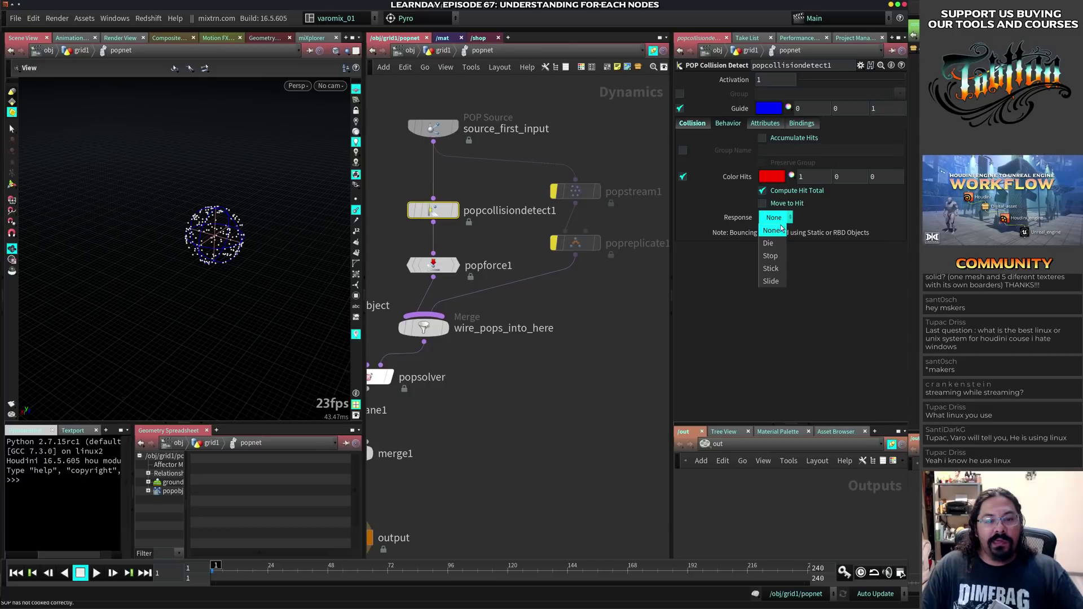
click(778, 258)
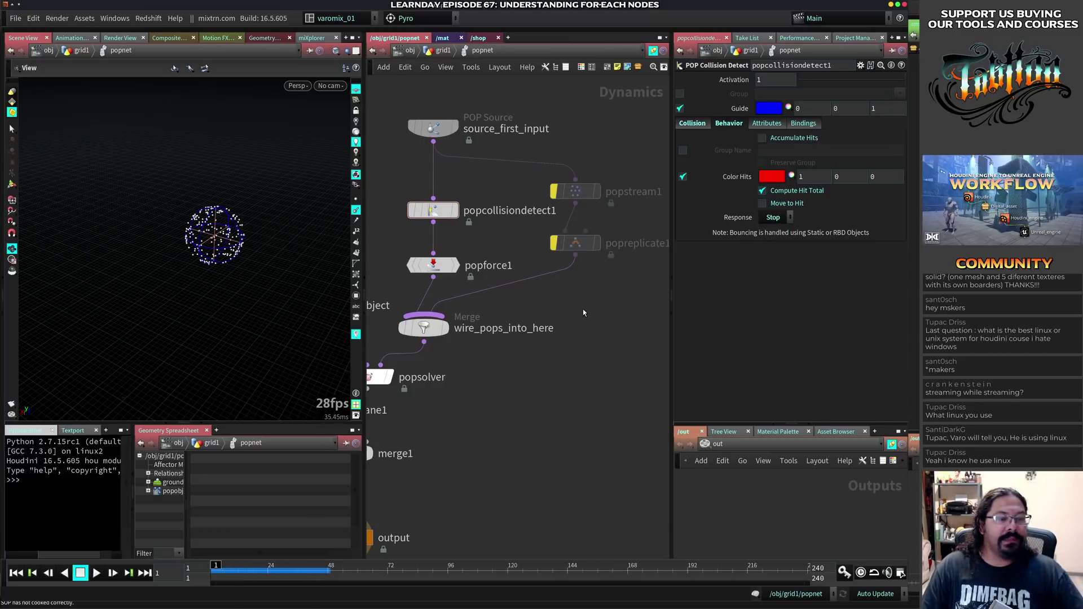
- Examine the hit attributes that popcollisiondetect1 adds to the particles
middle_drag(469, 243, 541, 245)
click(505, 214)
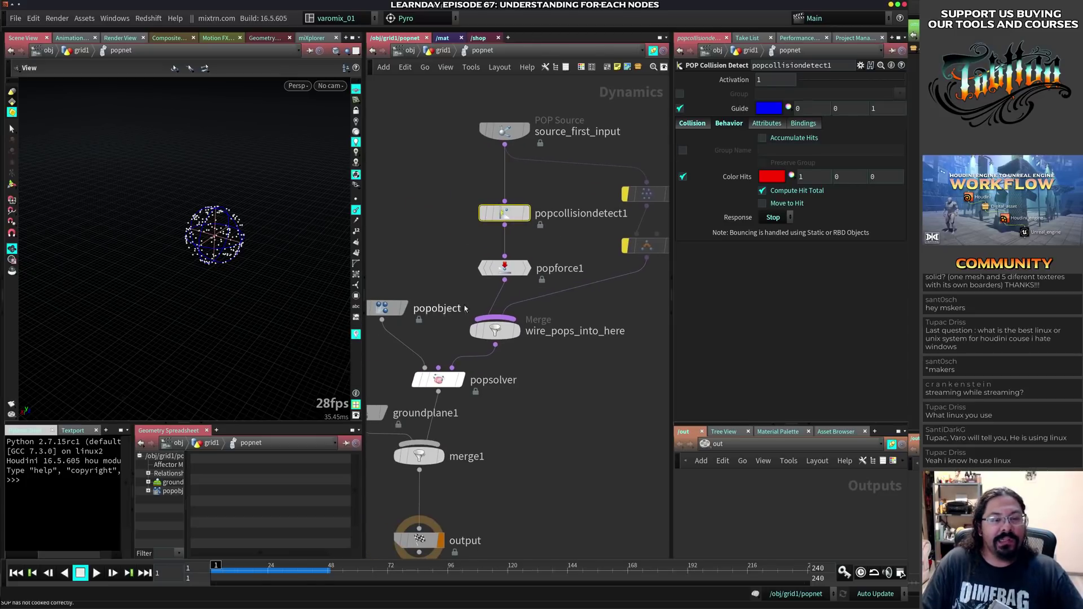
click(767, 123)
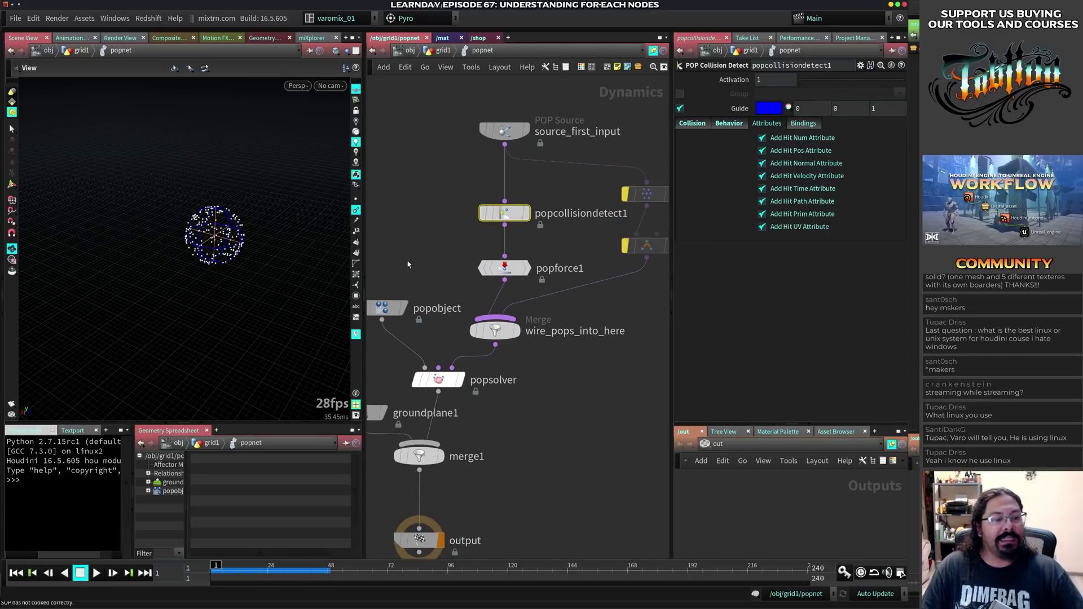
- Turn off the bypass on groundplane1 and reopen popcollisiondetect1's parameters
middle_drag(367, 433, 469, 395)
click(464, 377)
click(435, 402)
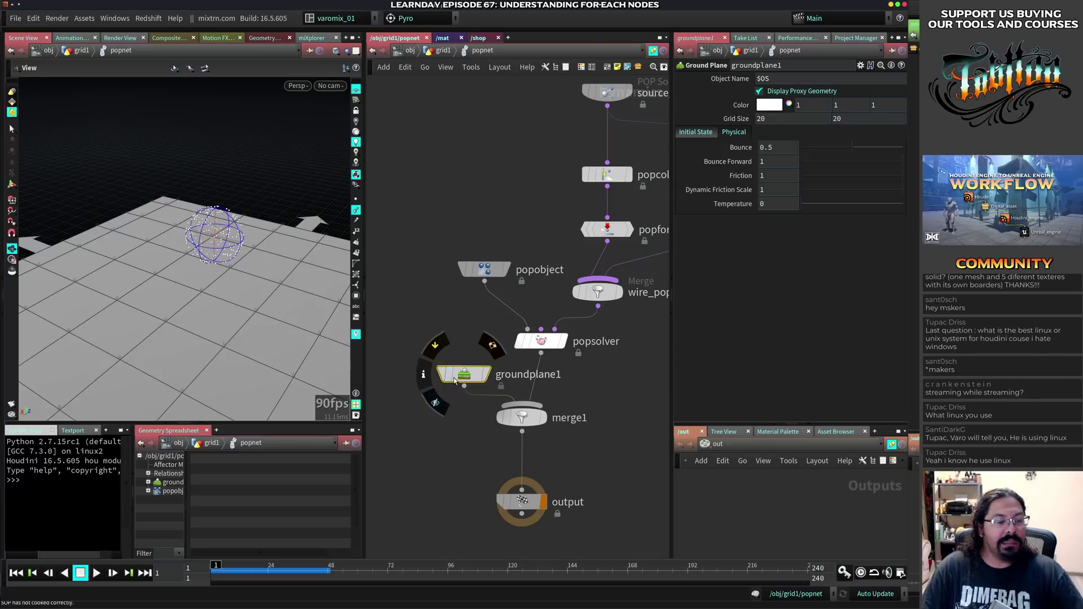
middle_drag(595, 375, 438, 390)
click(451, 188)
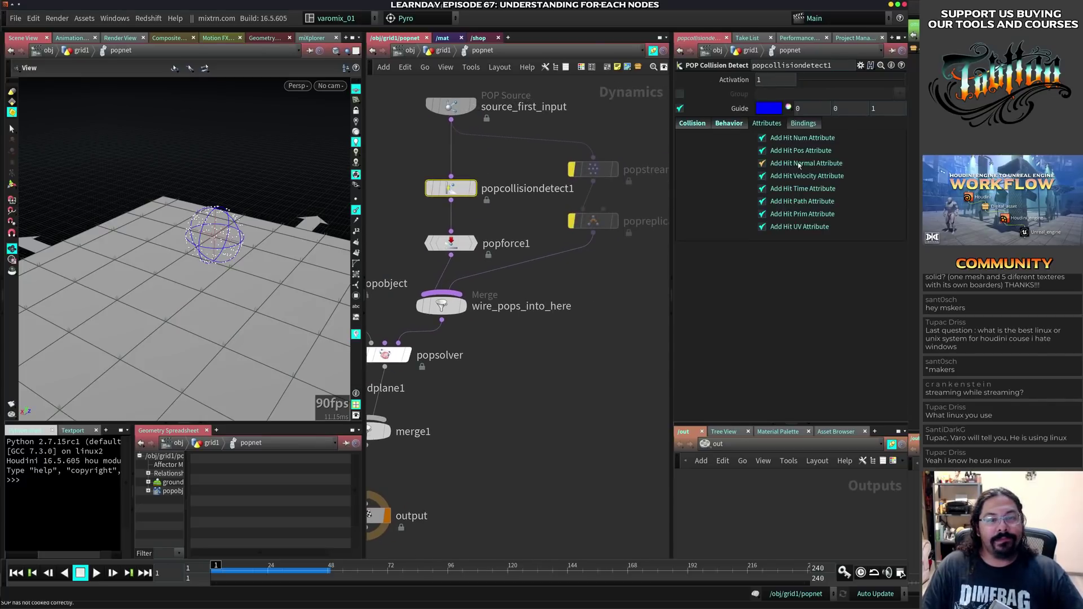
- Set popcollisiondetect1's Collision Target to Relationship, play the simulation and return to the first frame
click(723, 124)
click(702, 129)
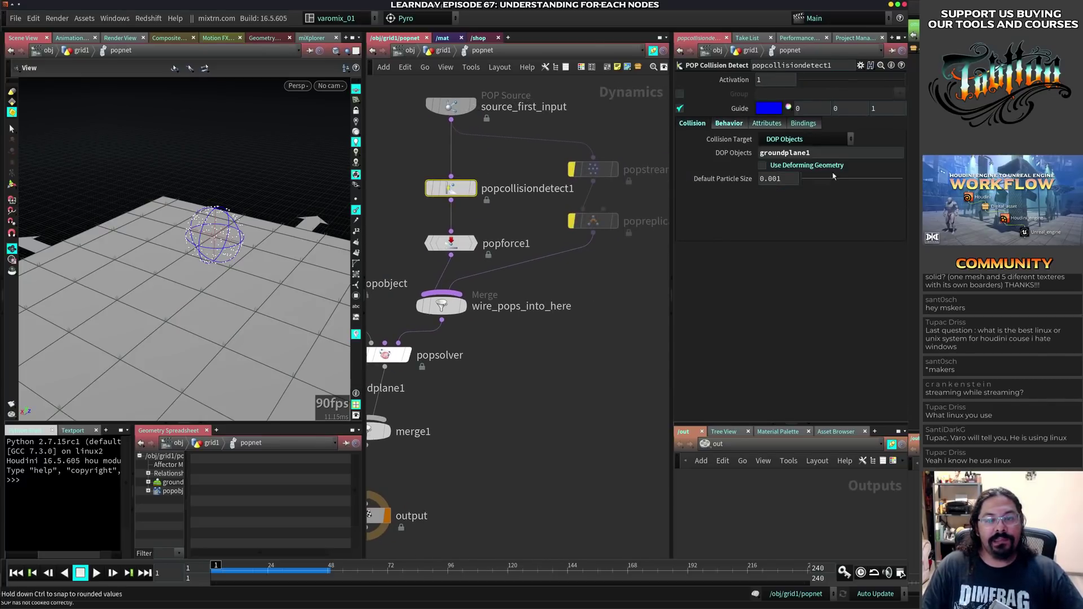
click(827, 139)
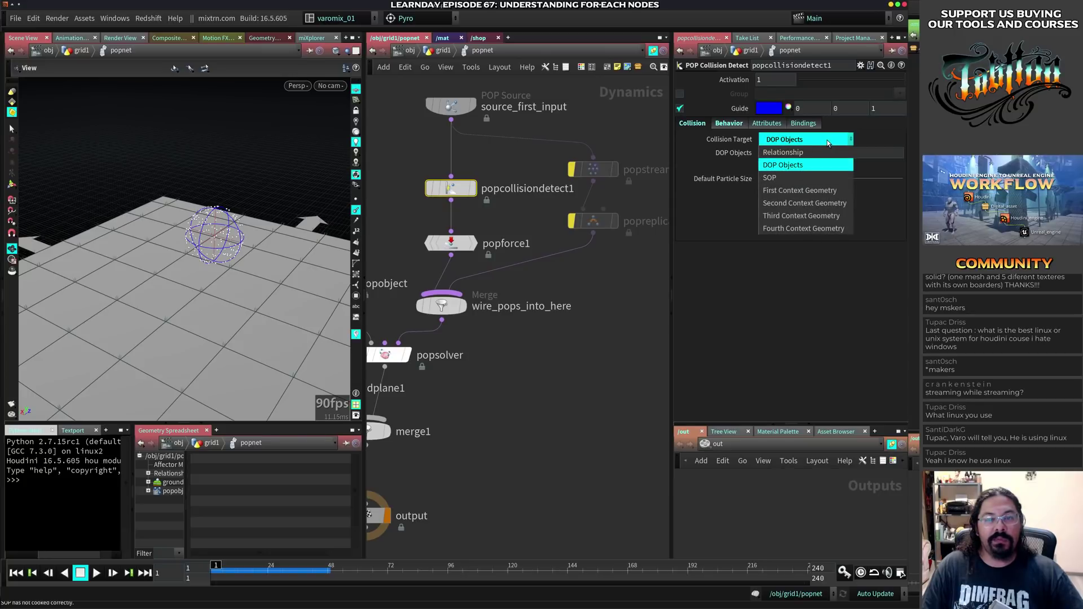
click(790, 152)
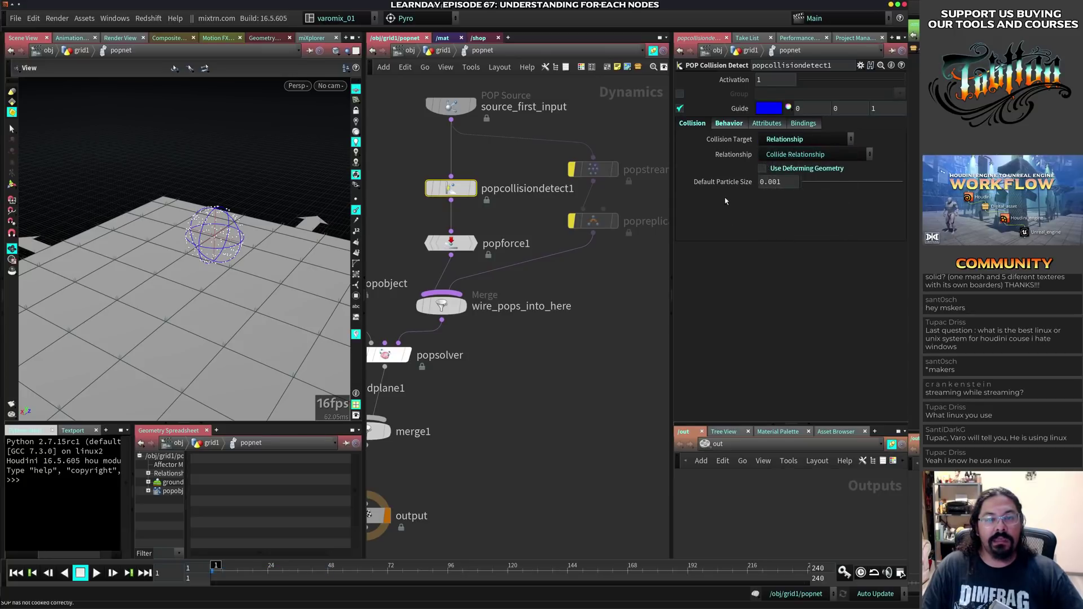
click(825, 155)
click(610, 329)
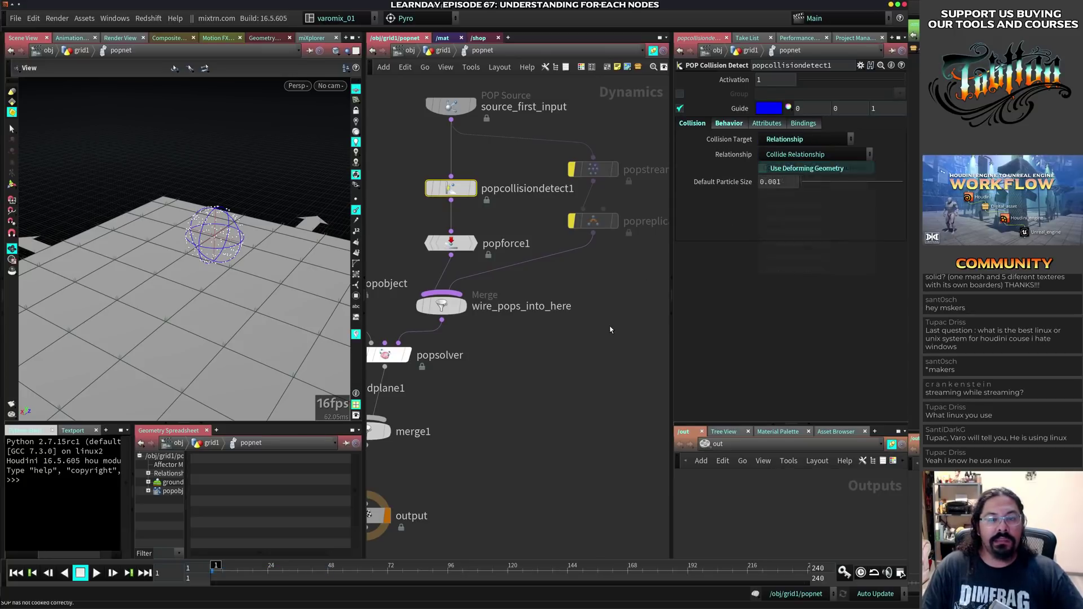
key(Up)
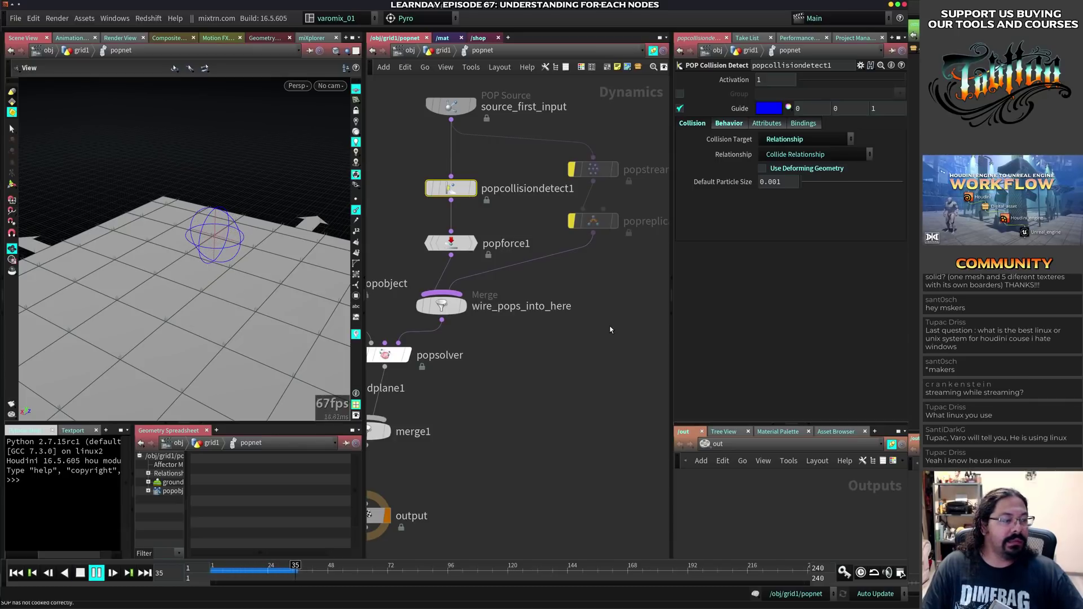
key(ctrl+Up)
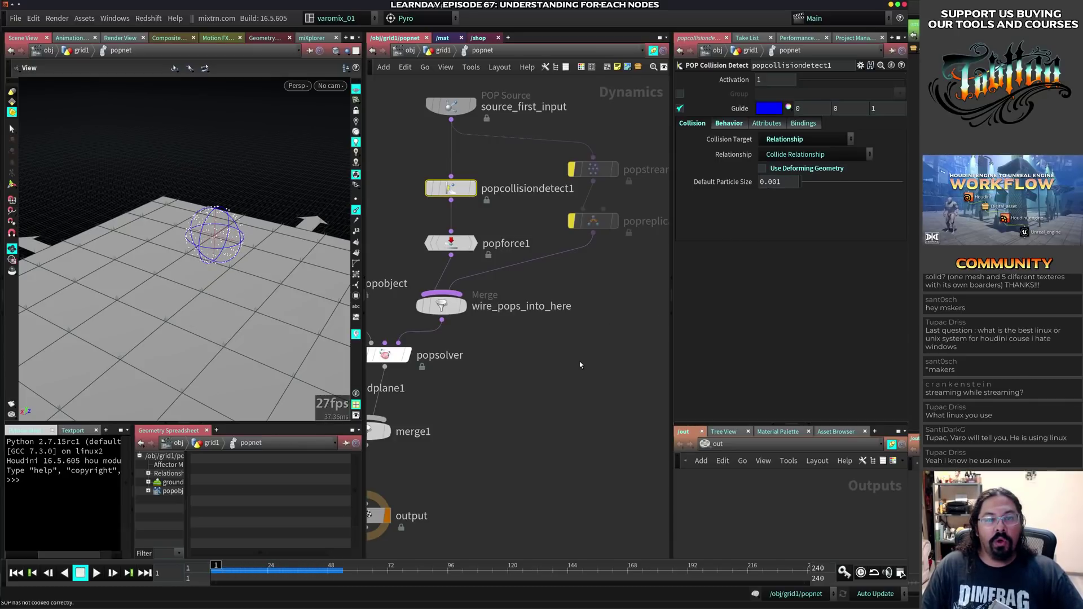
- Add a Grid node beside sphere1 in the parent network, wire it into popnet's second input and display popnet
middle_drag(372, 250, 509, 237)
key(u)
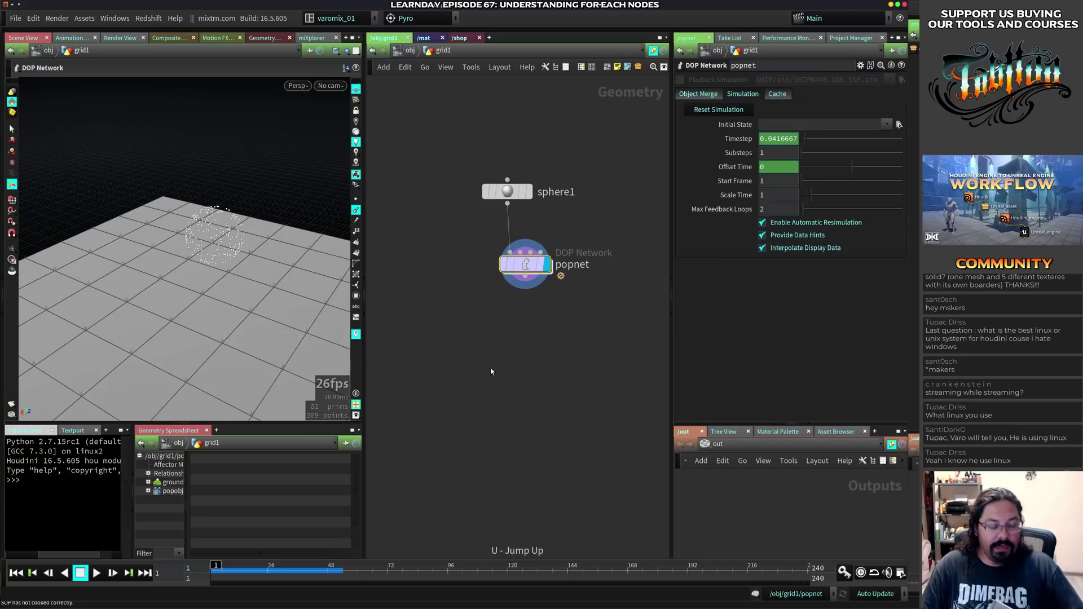
key(Tab)
text(gric)
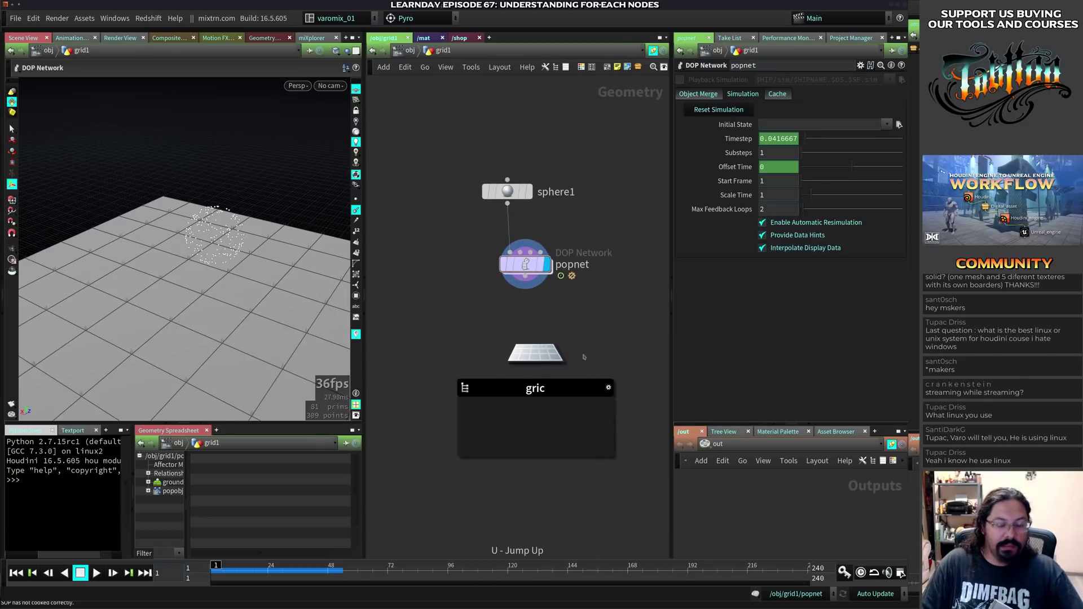
key(BackSpace)
key(Return)
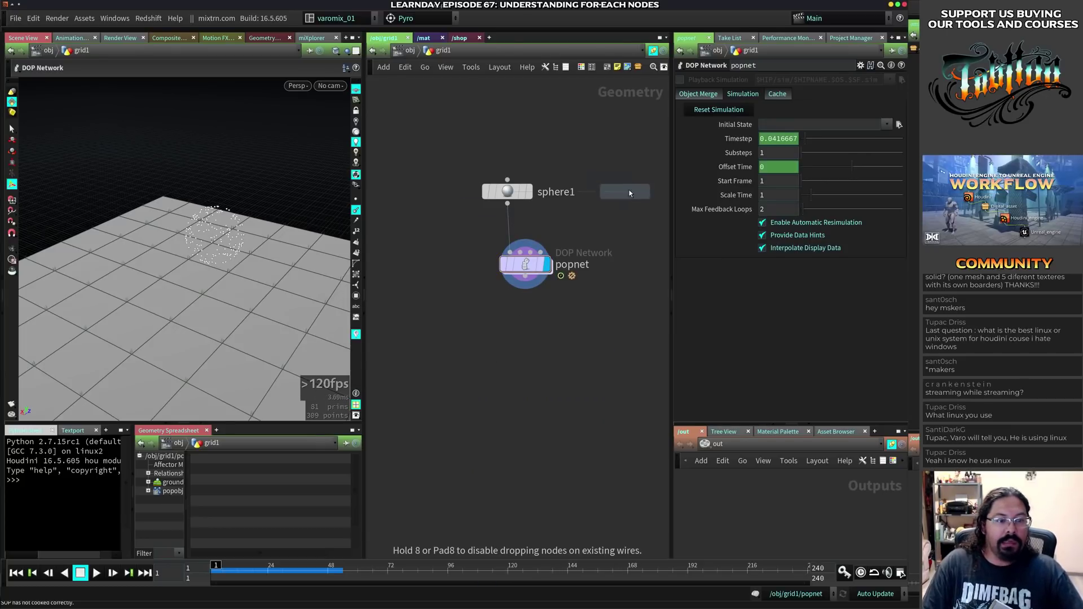
click(630, 193)
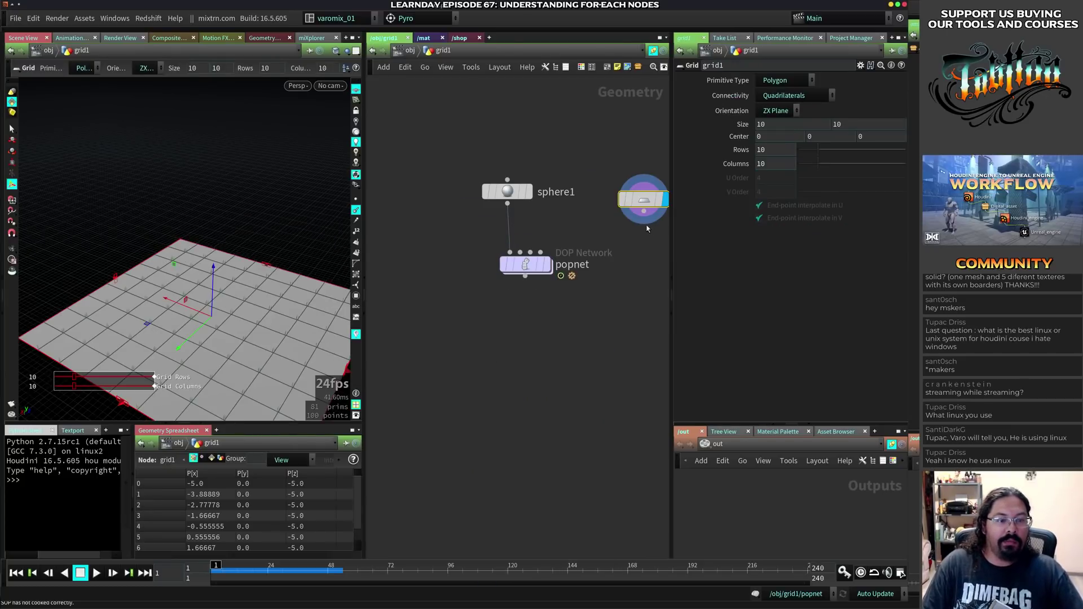
click(548, 272)
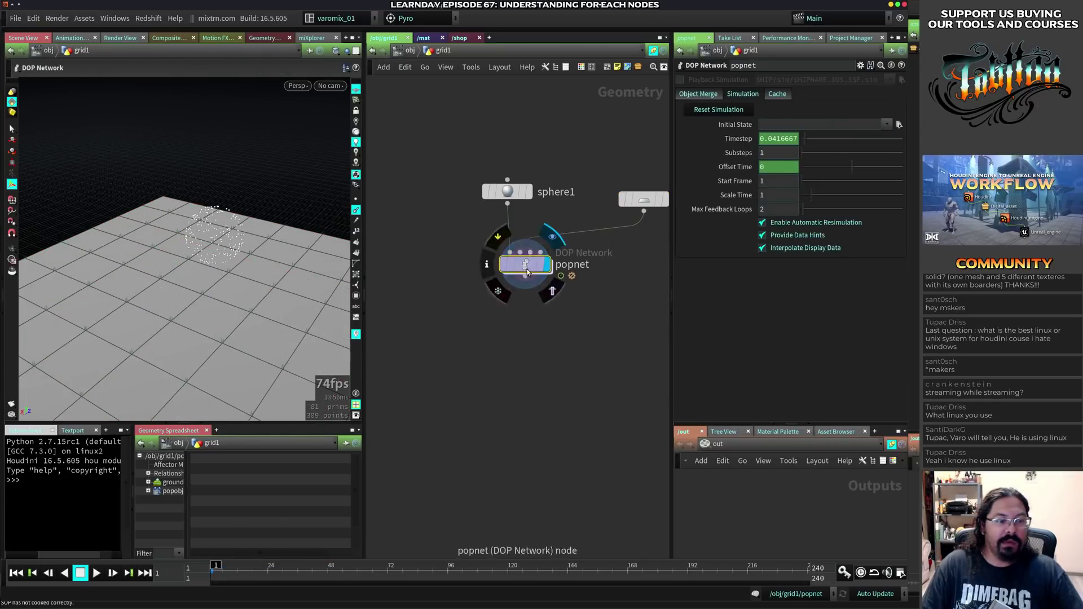
- Inside popnet, set popcollisiondetect1's Collision Target to Second Context Geometry, play the simulation and return to the first frame
double_click(527, 273)
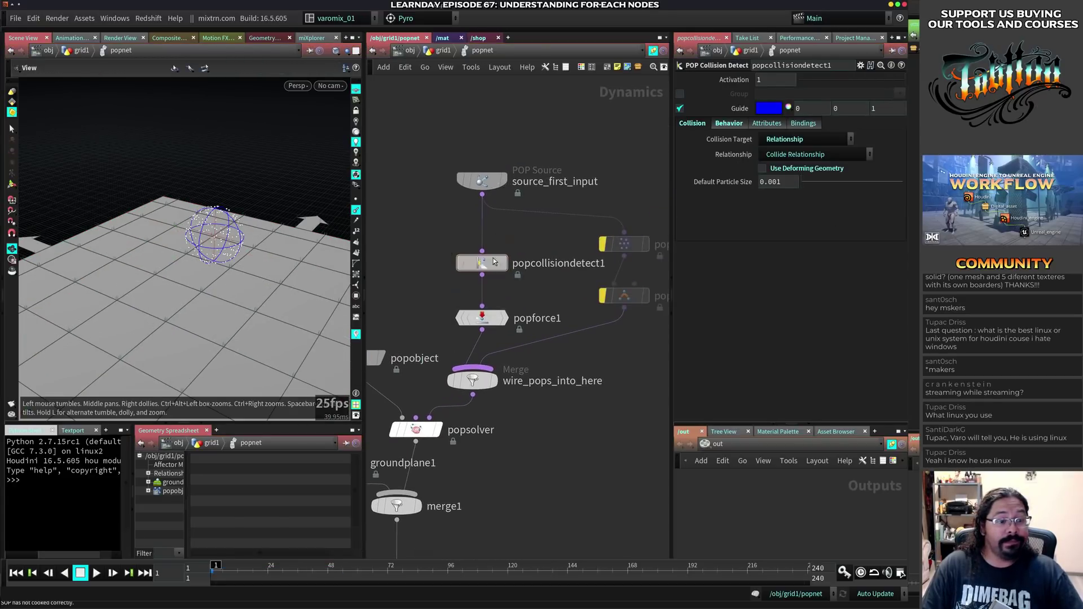
click(806, 139)
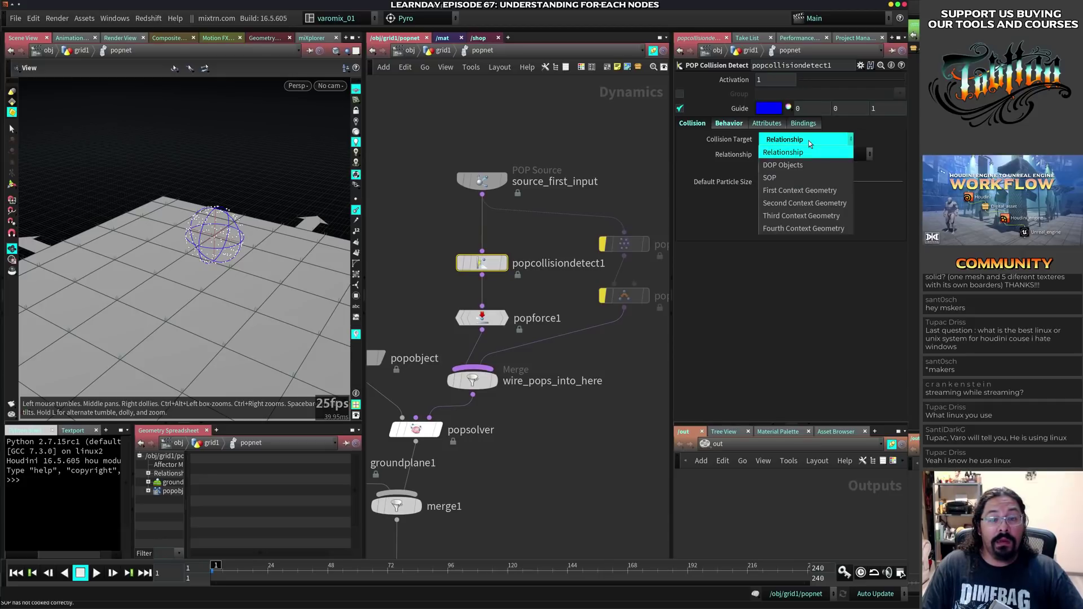
click(802, 203)
key(Up)
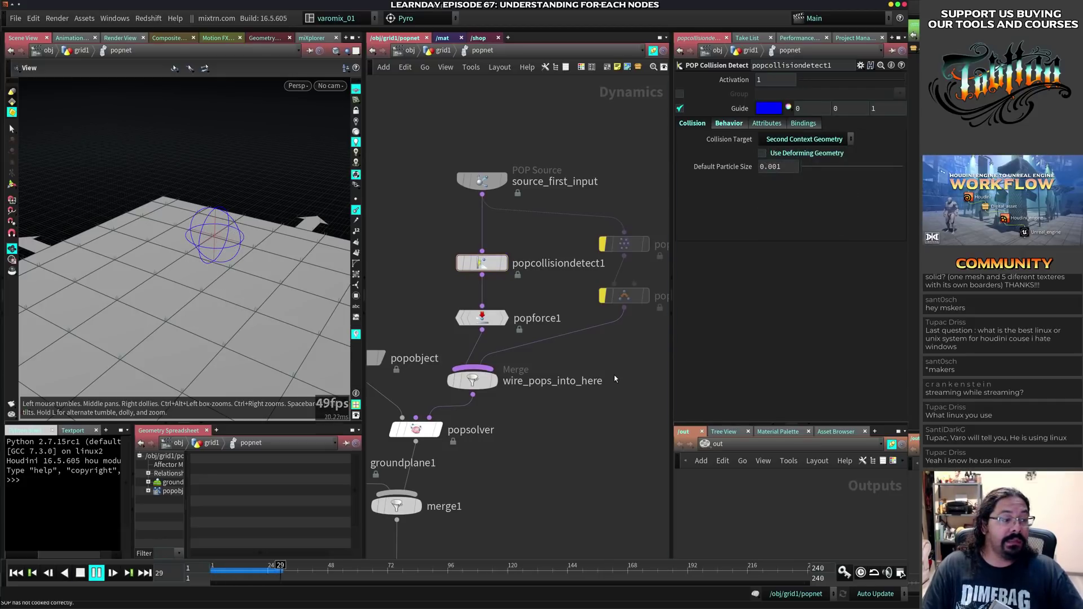
key(ctrl+Up)
- Bypass groundplane1, replay the simulation to check the particle hits without it, and return to the first frame
middle_drag(496, 545, 553, 390)
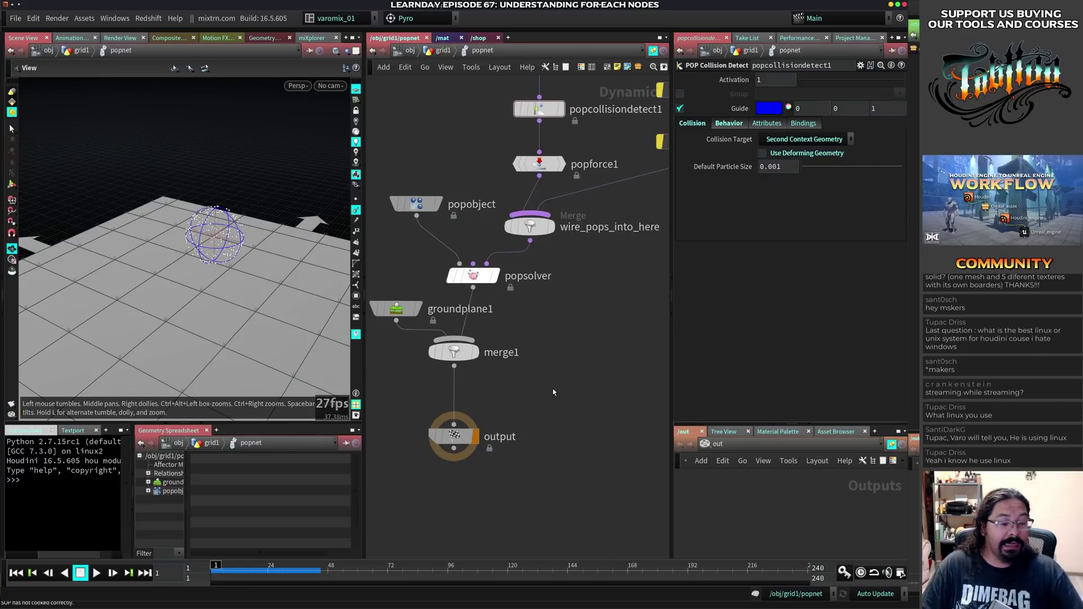
middle_drag(555, 354, 588, 364)
mouse_move(417, 317)
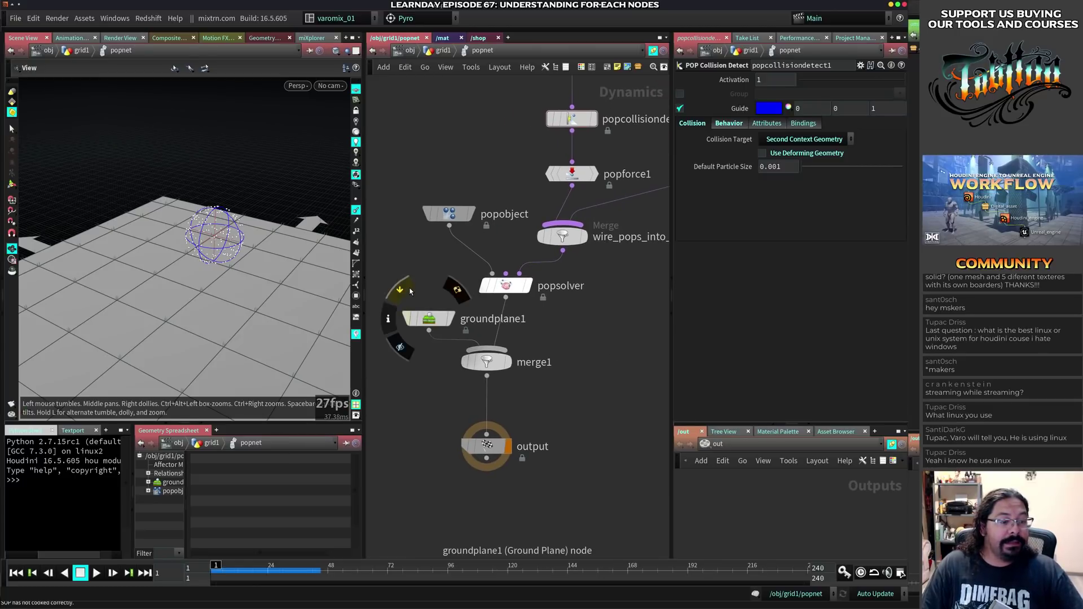
click(409, 291)
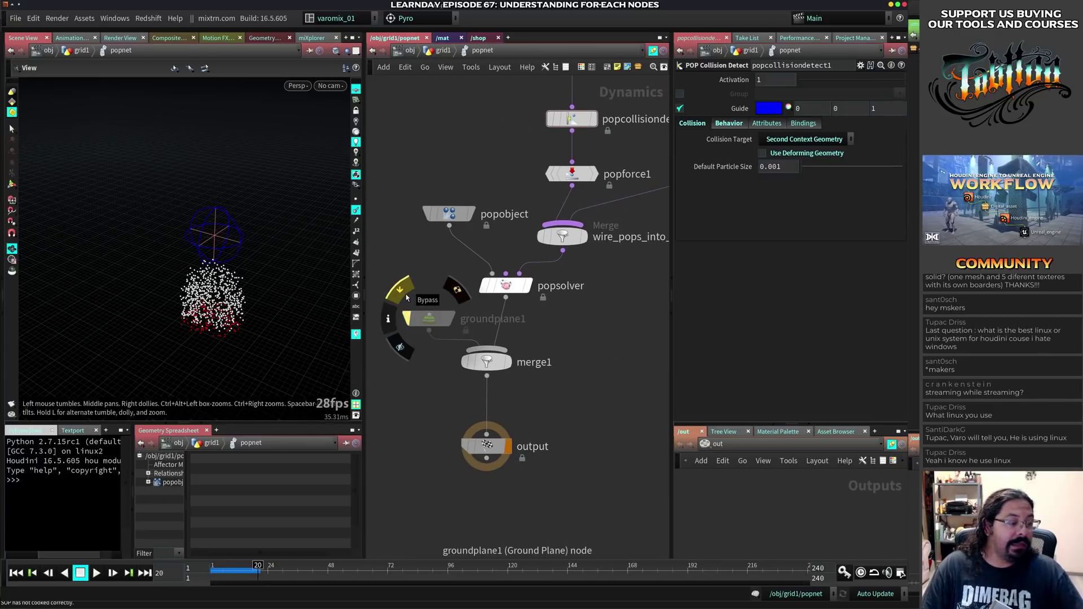
drag(194, 348, 263, 326)
right_drag(263, 326, 192, 339)
middle_drag(329, 347, 251, 283)
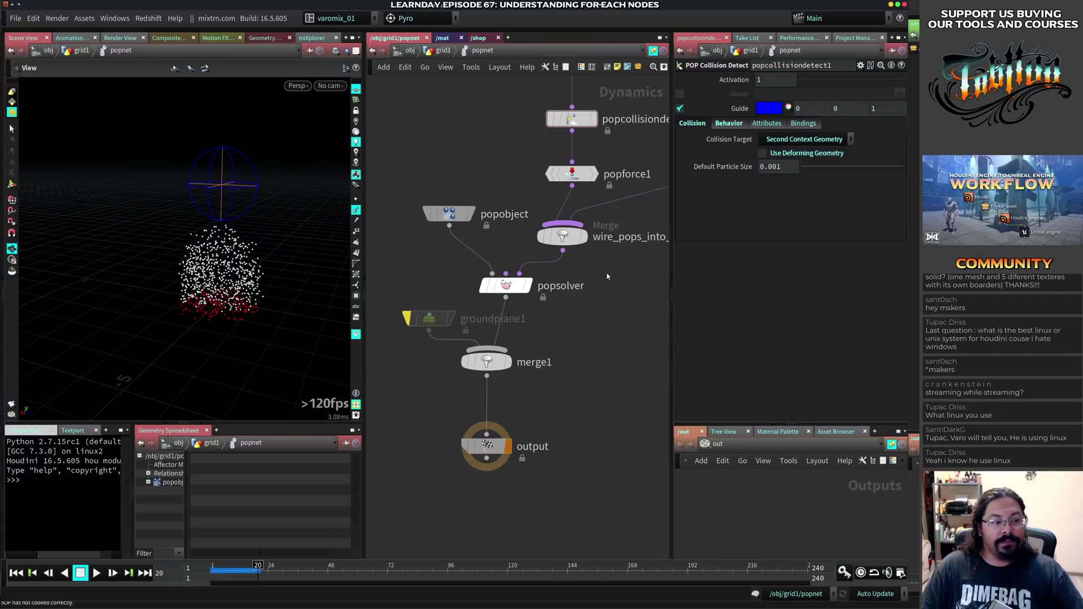
key(ctrl+Up)
key(Up)
key(ctrl+Up)
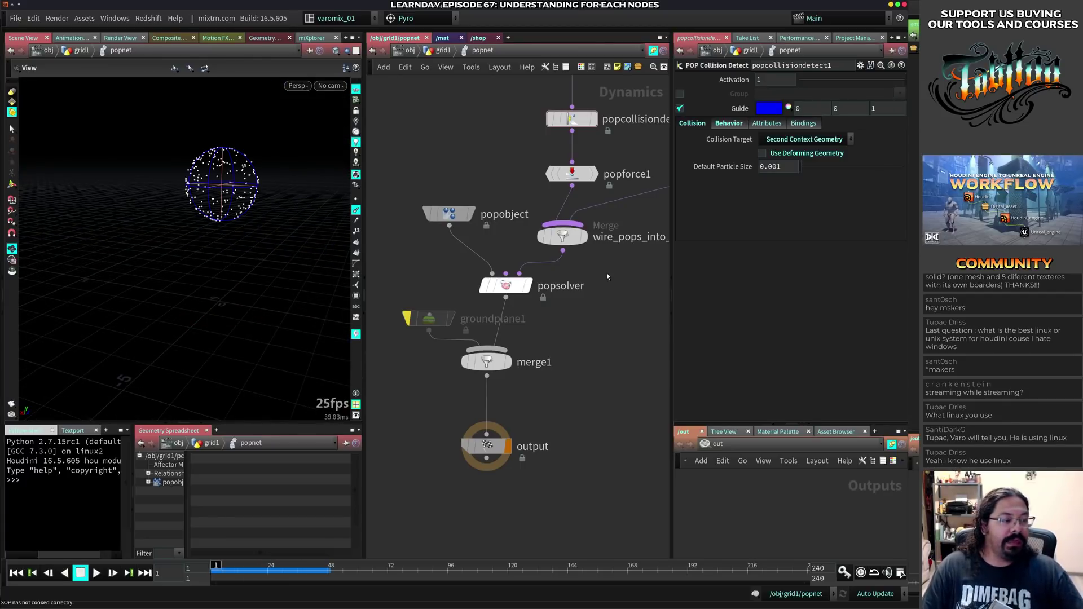
- Set popcollisiondetect1's collision Response to Die, run the simulation and examine the node's information
middle_drag(665, 327, 545, 419)
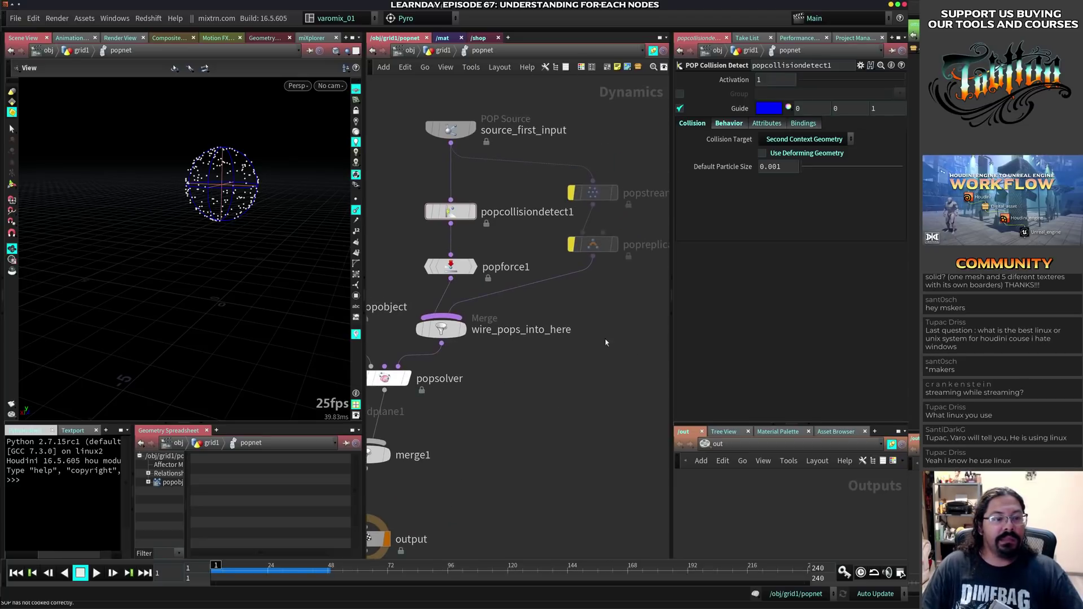
click(454, 219)
click(725, 124)
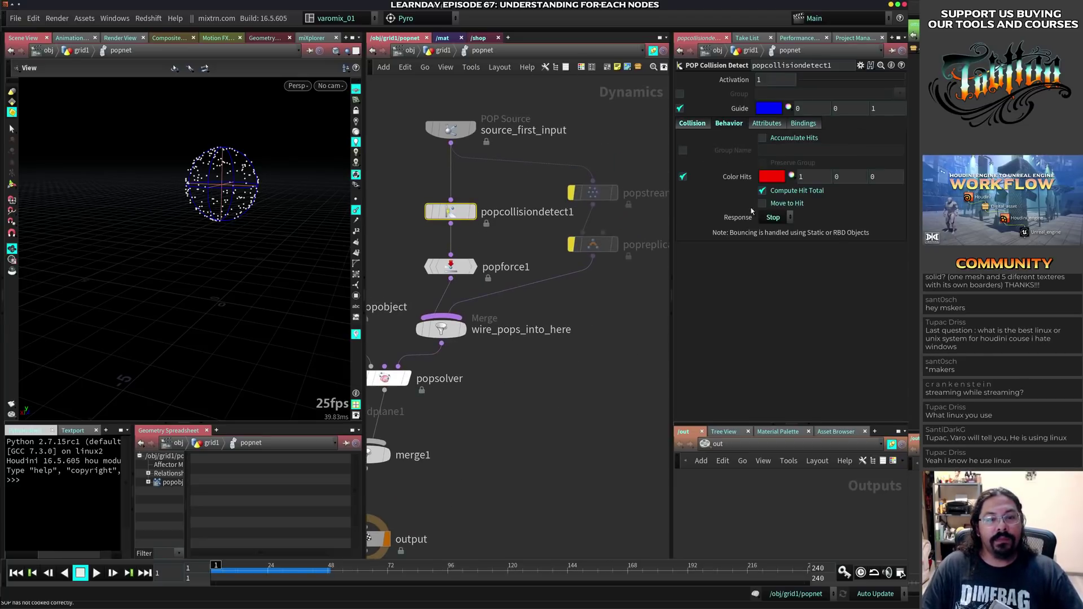
click(784, 218)
click(771, 243)
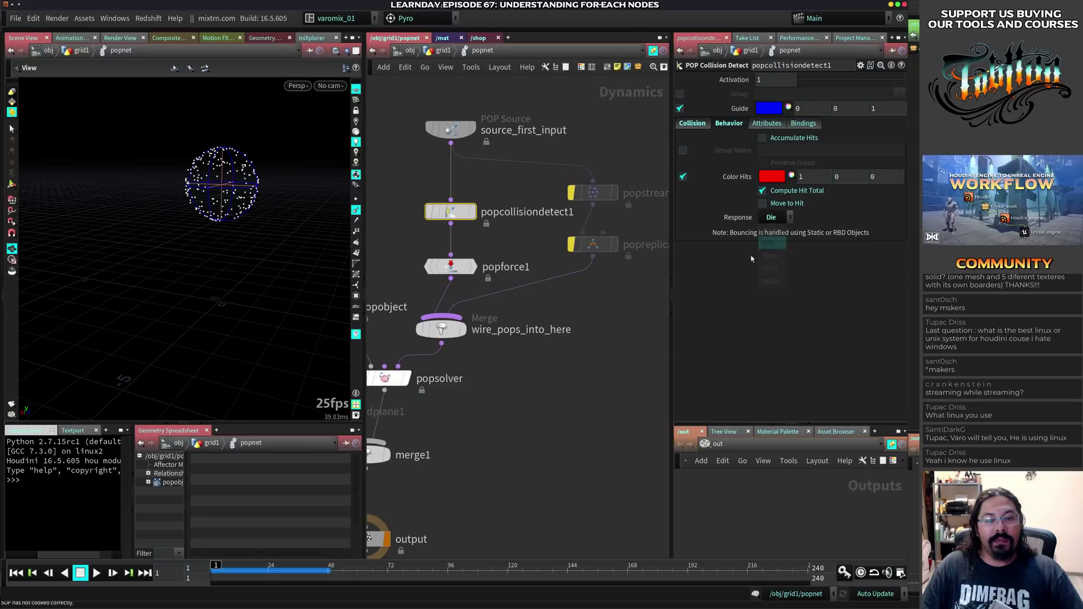
middle_click(462, 212)
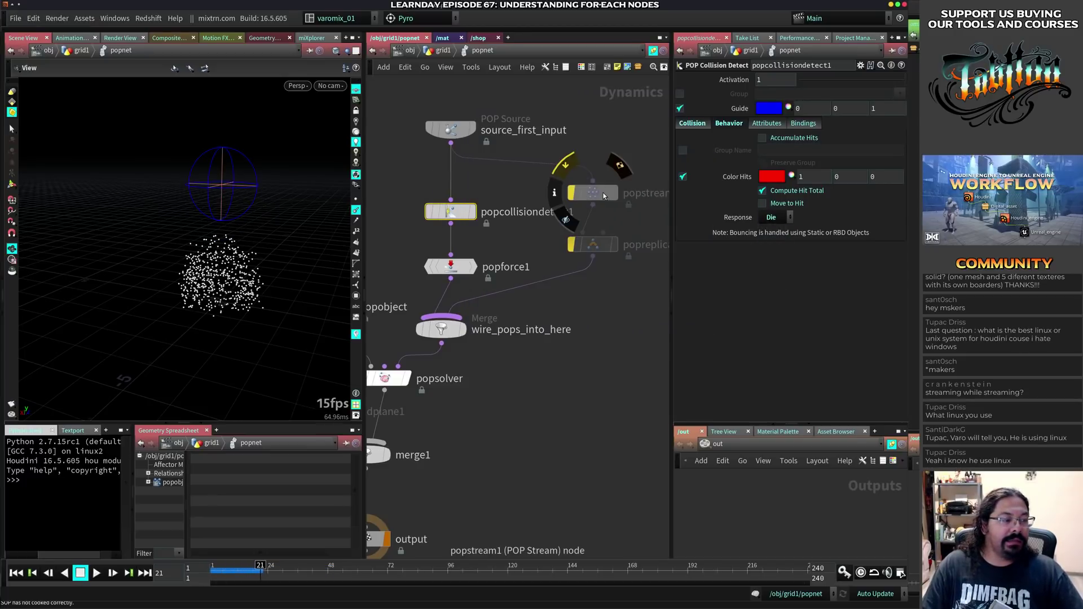
middle_click(463, 219)
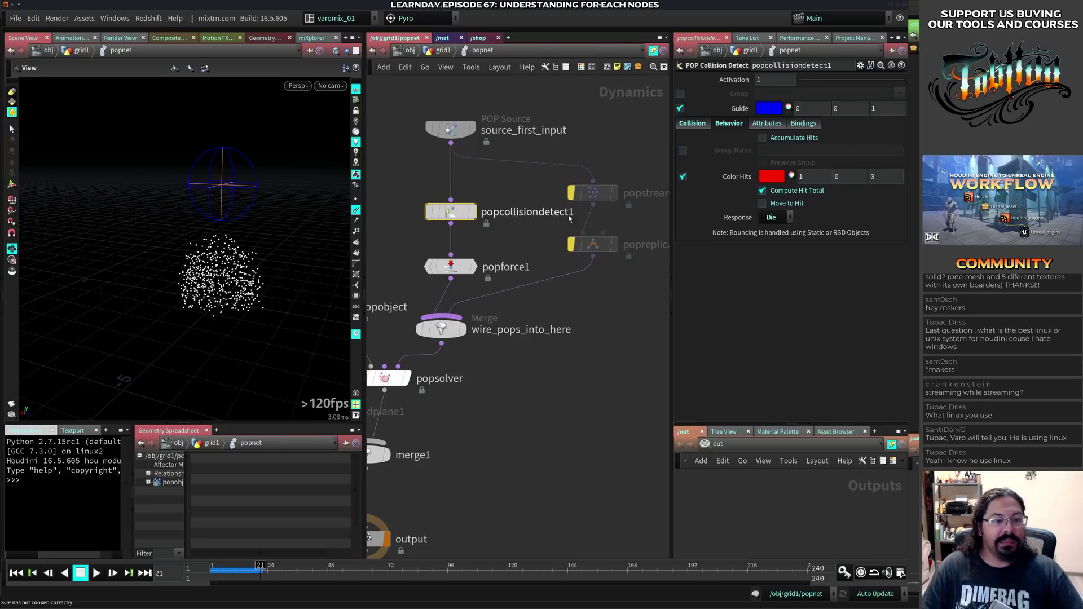
- Wire popcollisiondetect1's output into popstream1 and move popstream1 and popreplicate1 lower, beside popforce1
click(451, 224)
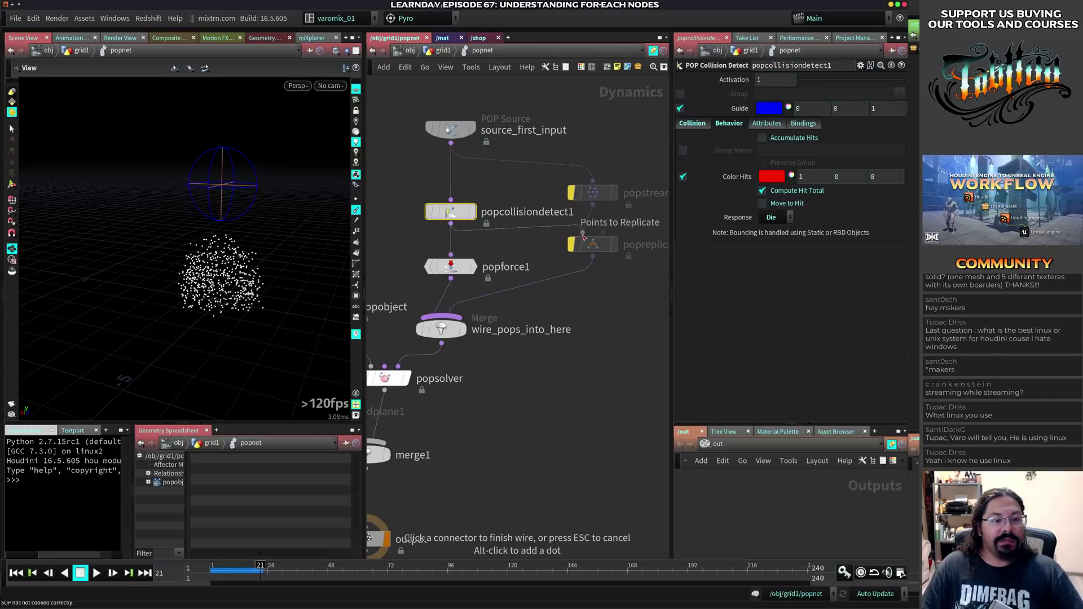
click(594, 186)
drag(594, 187, 605, 261)
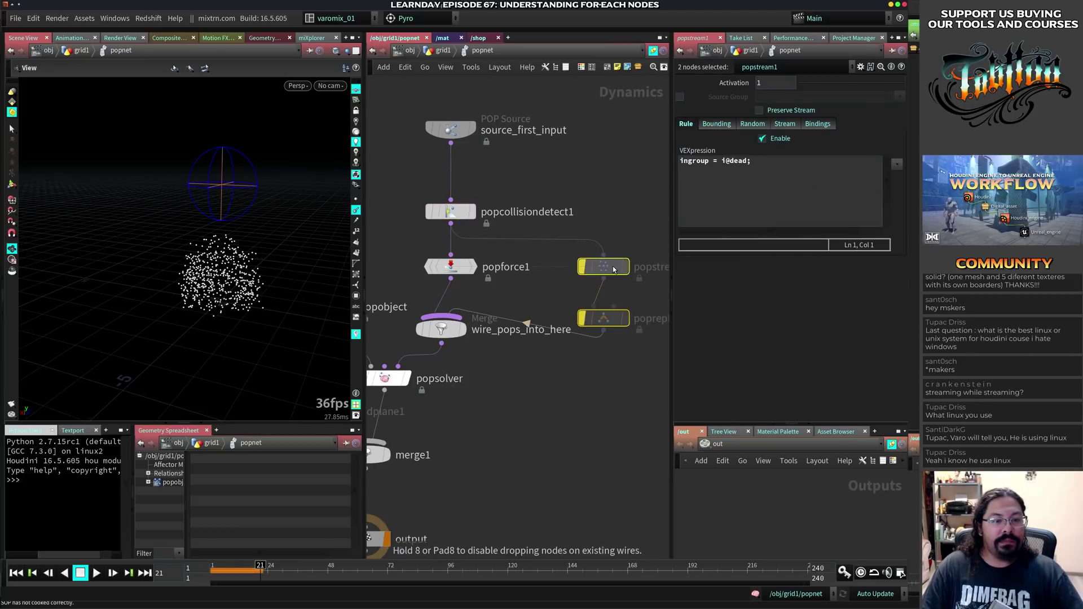
- Turn off the bypass on popstream1 and popreplicate1, move the wire_pops_into_here merge lower and play the simulation from the first frame
mouse_move(579, 257)
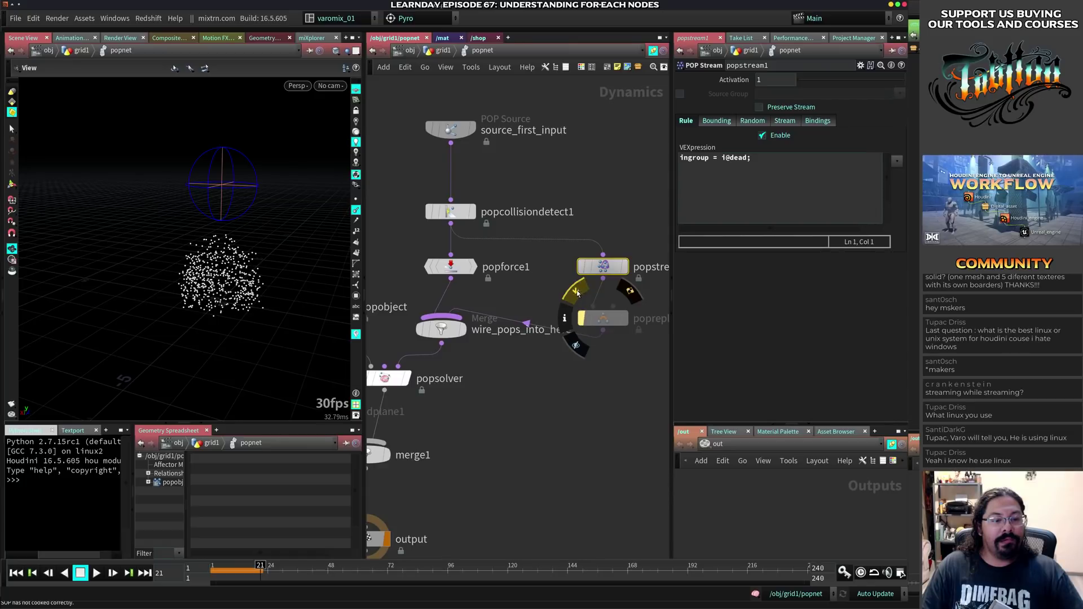
drag(451, 328, 462, 356)
key(Up)
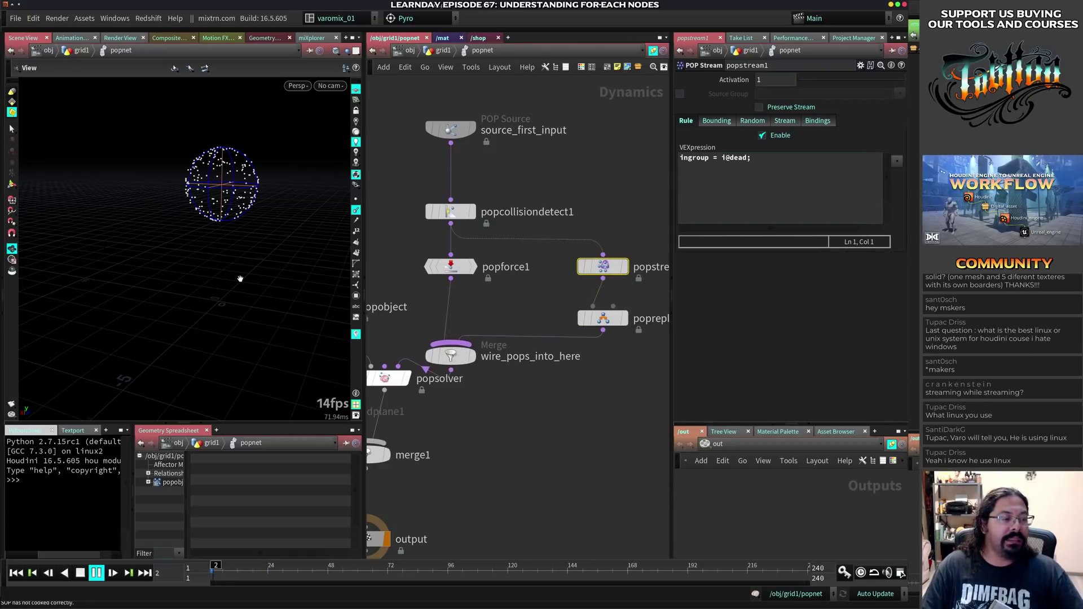
key(ctrl+Up)
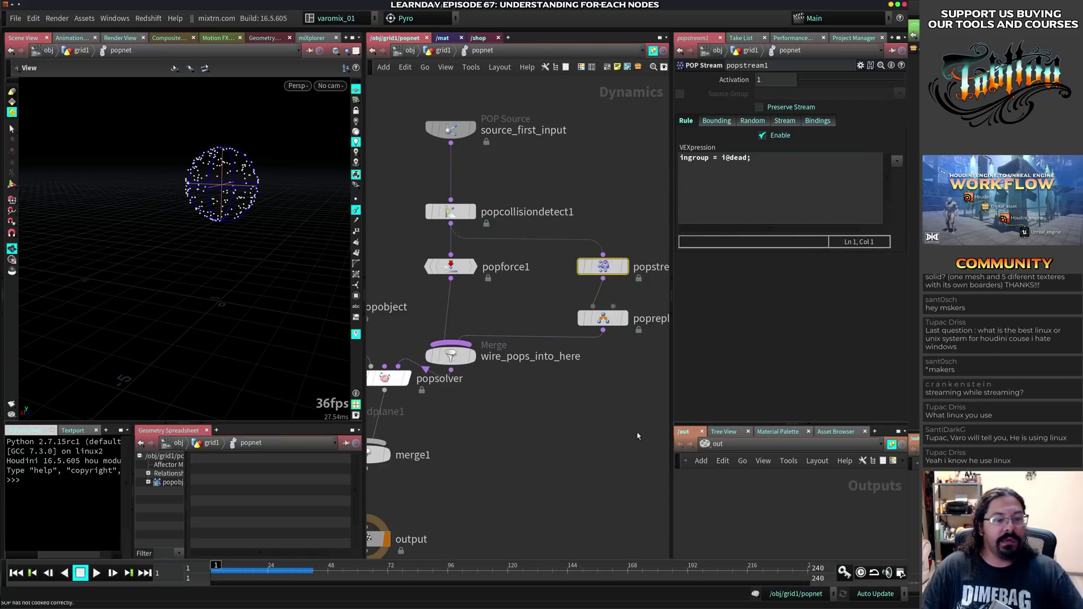
- Rearrange the nodes so popcollisiondetect1 sits directly under source_first_input, and select popcollisiondetect1
middle_drag(626, 352, 600, 286)
click(580, 256)
middle_drag(556, 316, 528, 360)
click(451, 325)
drag(426, 178, 434, 134)
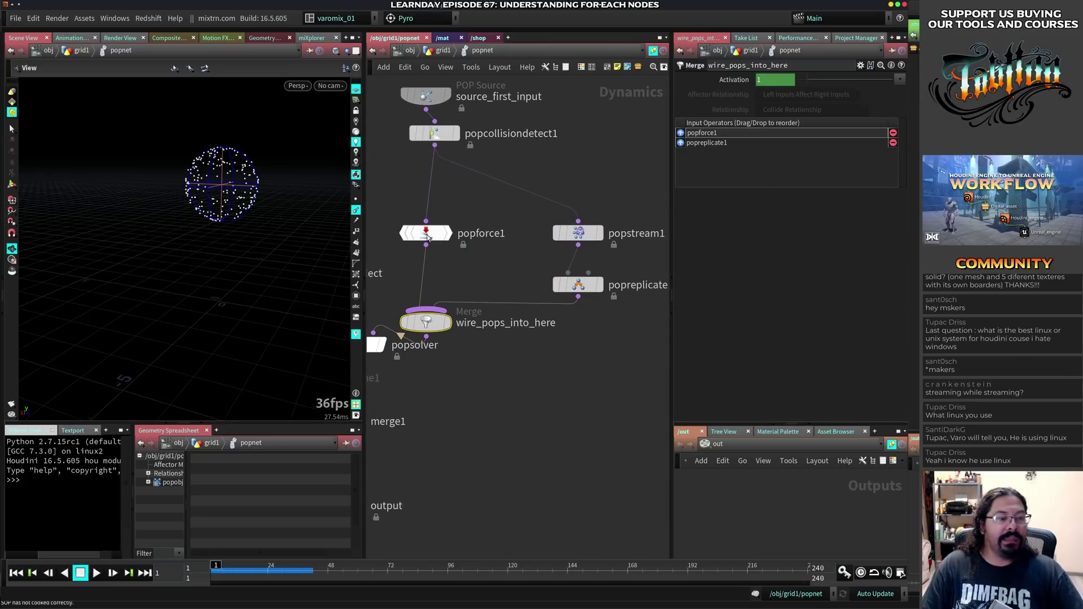
middle_drag(482, 231, 487, 298)
drag(440, 201, 432, 201)
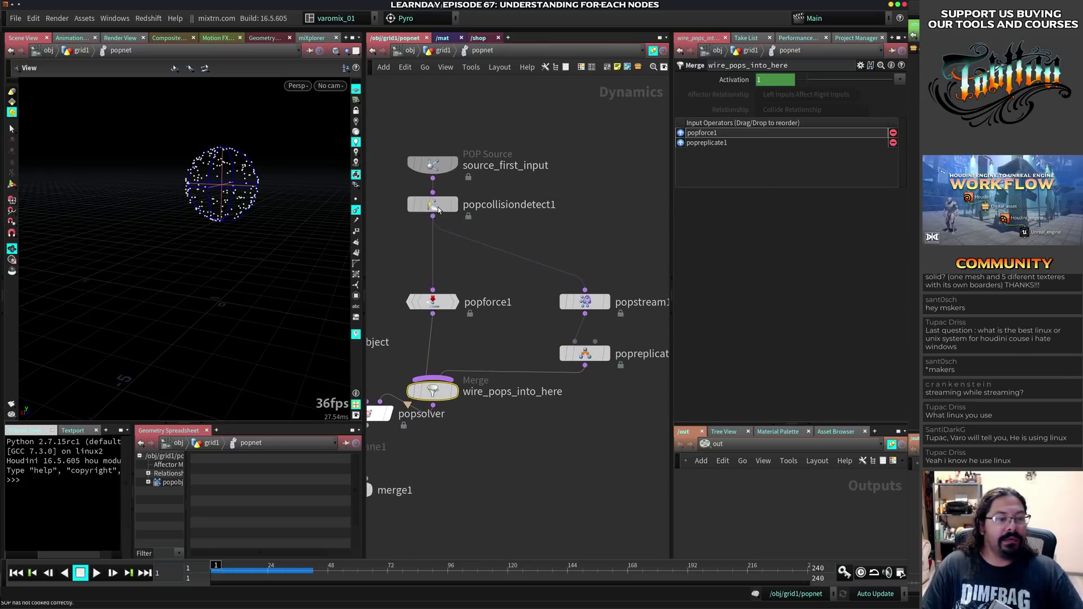
click(433, 202)
- Re-enable groundplane1, play the simulation with it active and return to the first frame
middle_drag(460, 439, 550, 321)
scroll(550, 303, down, 2)
click(392, 307)
key(Up)
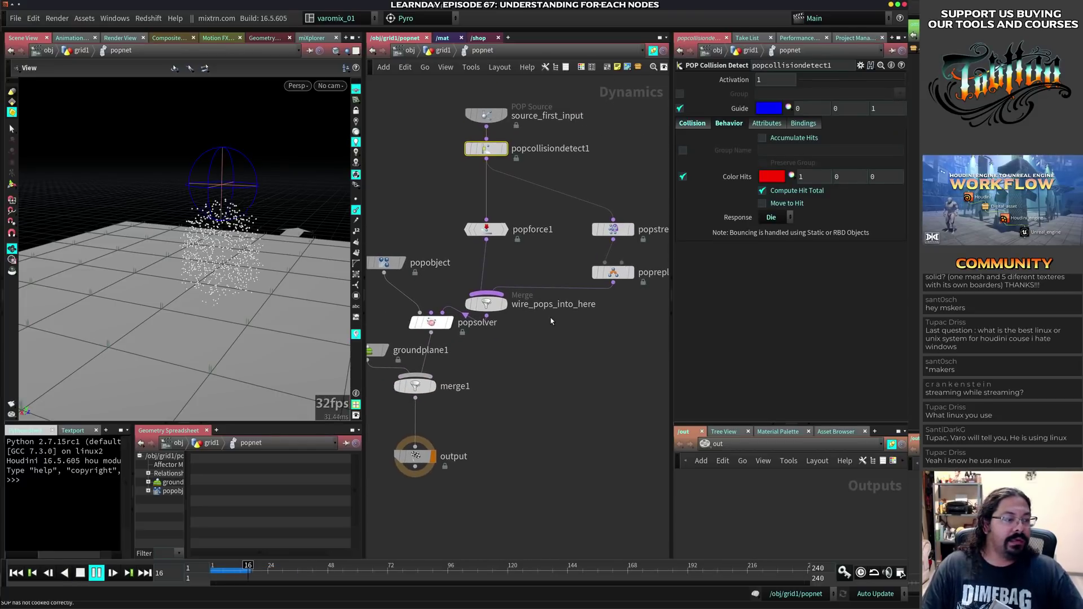
key(ctrl+Up)
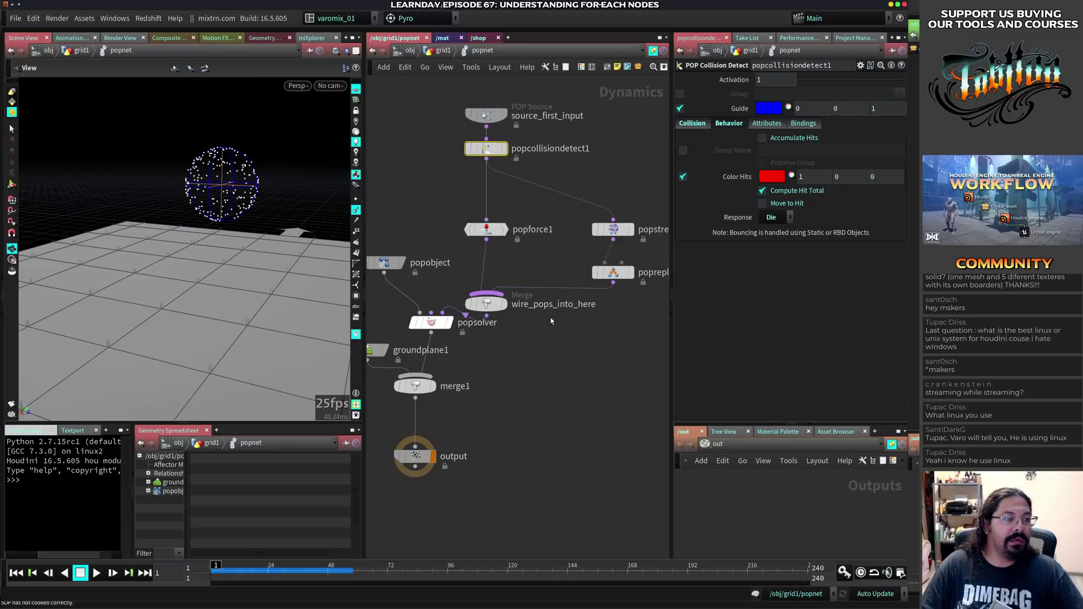
- Tighten the upper particle chain and move groundplane1, merge1 and output lower to make room in the network
middle_drag(370, 355, 425, 320)
drag(425, 320, 476, 397)
drag(424, 341, 422, 358)
middle_drag(530, 348, 512, 372)
drag(454, 446, 459, 482)
middle_drag(600, 381, 578, 443)
- Duplicate popcollisiondetect1 and insert the copy between popreplicate1 and the wire_pops_into_here merge
alt+drag(511, 200, 512, 320)
click(512, 323)
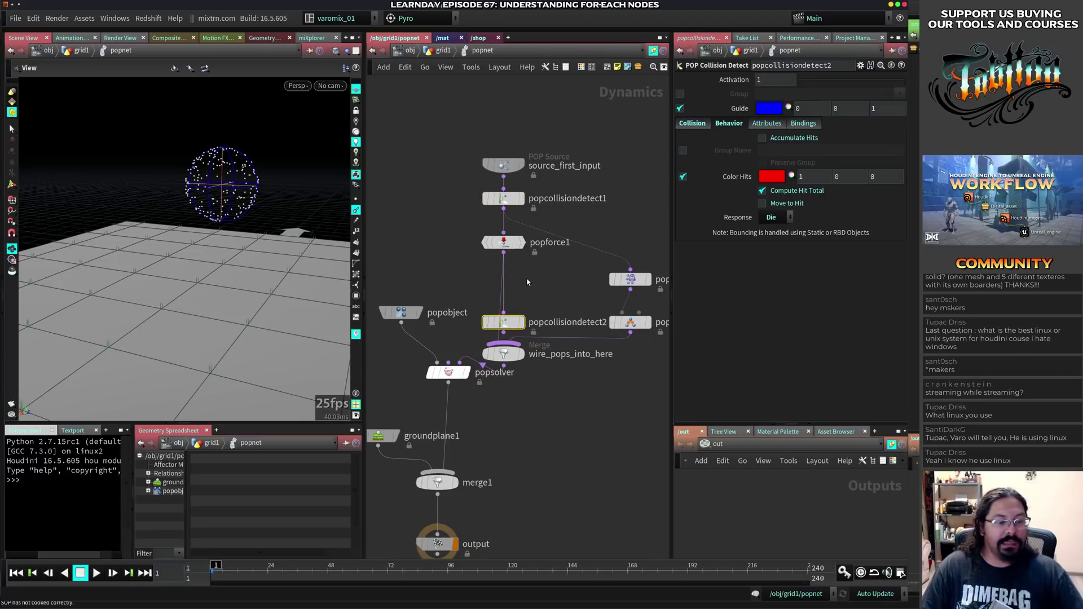
key(Tab)
text(m)
click(445, 274)
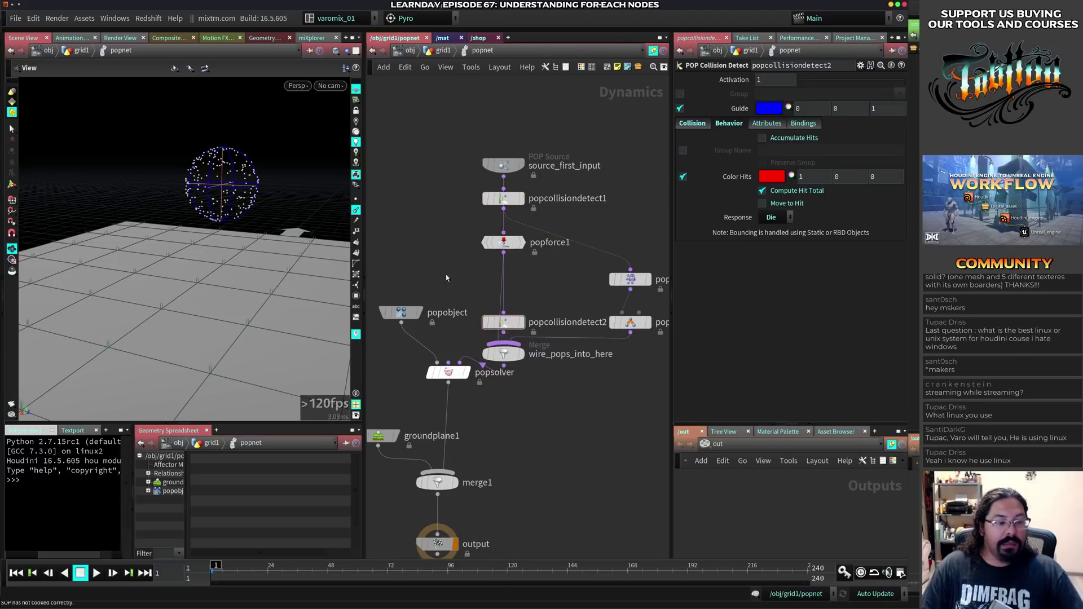
drag(508, 320, 566, 365)
- Set popcollisiondetect2's collision Response to None, play the simulation and return to the first frame
click(784, 217)
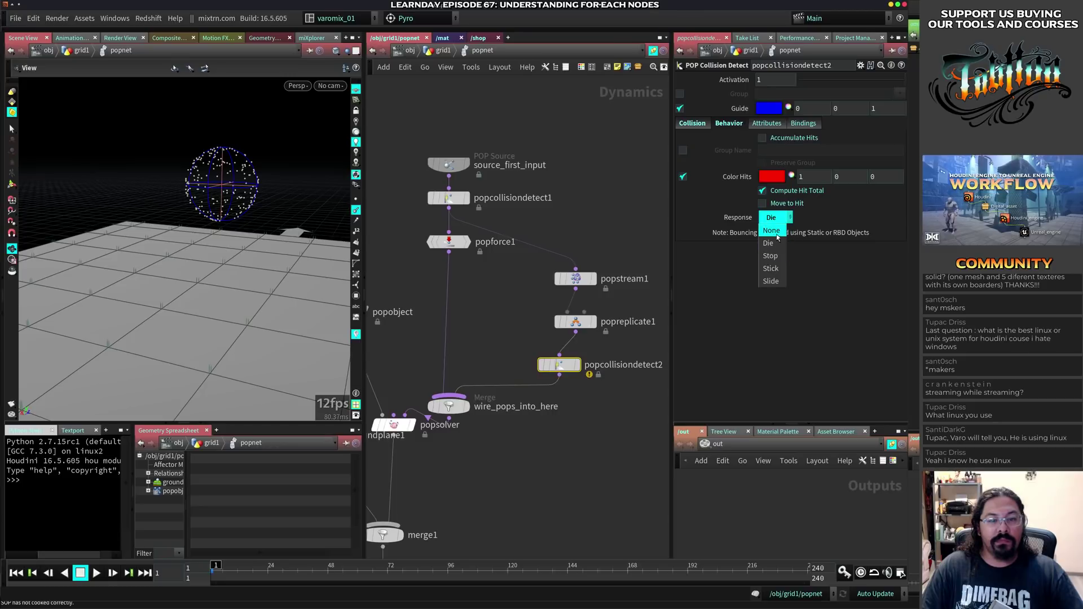
click(773, 231)
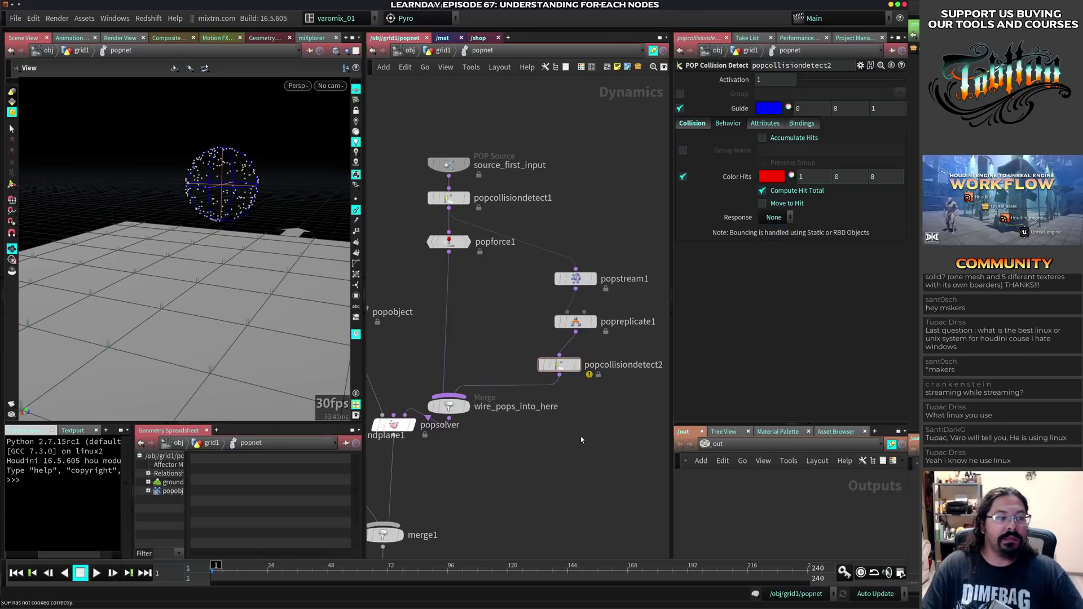
key(Up)
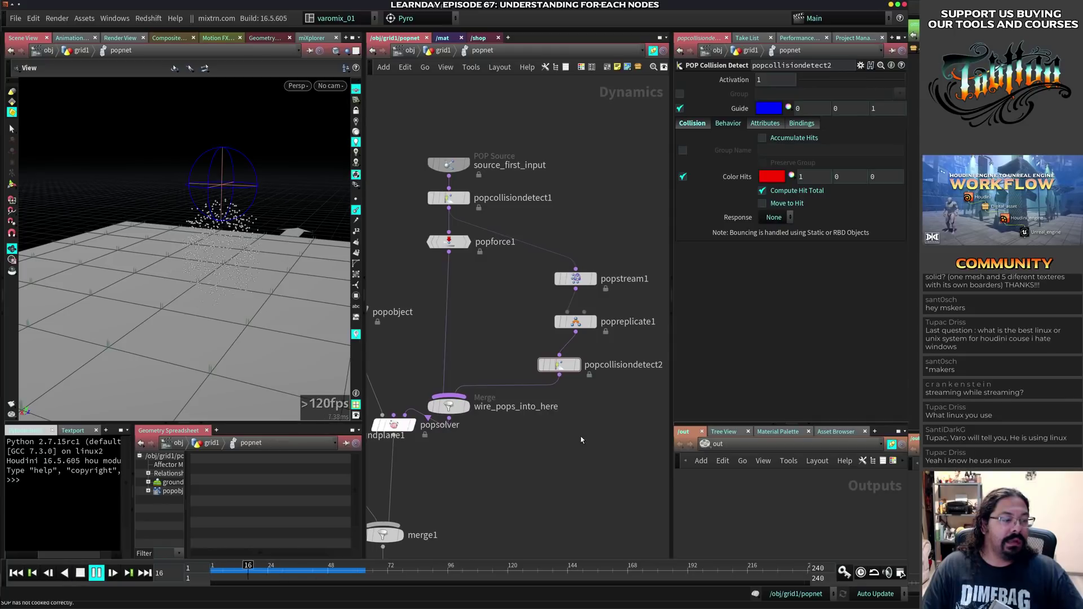
key(Up)
key(ctrl+Up)
- Set popreplicate1's Life Expectancy to 1 and Life Variance to 0.5, play the simulation and return to the first frame
click(570, 320)
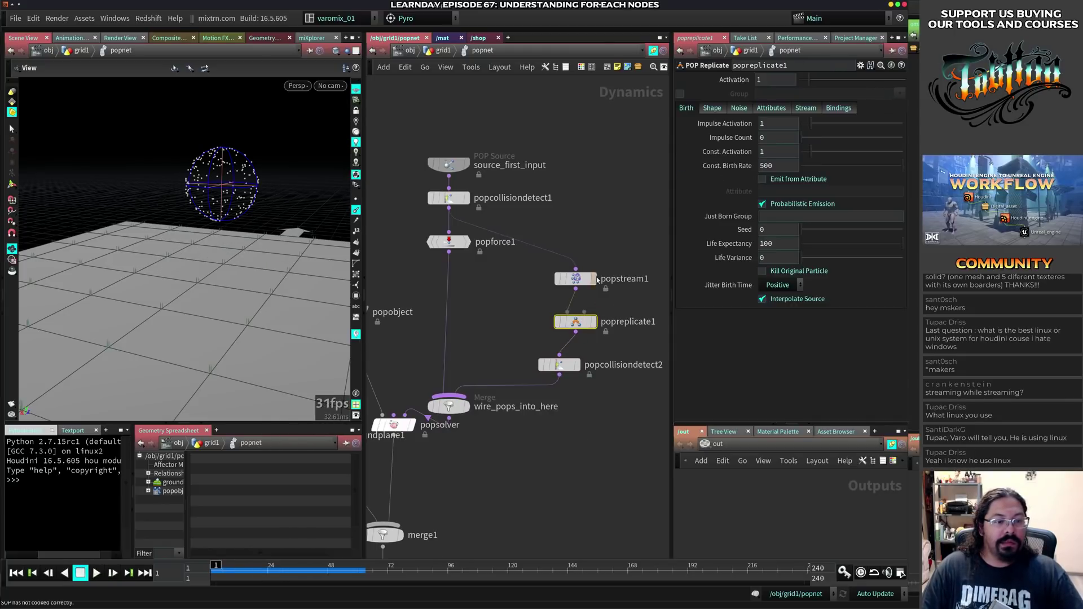
click(576, 279)
click(558, 323)
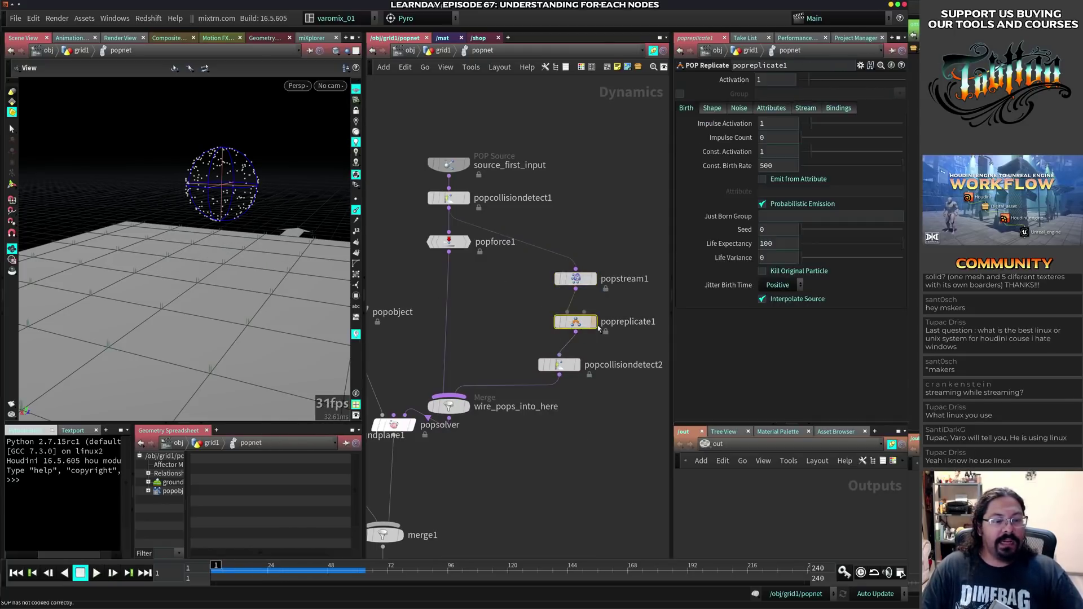
mouse_move(565, 335)
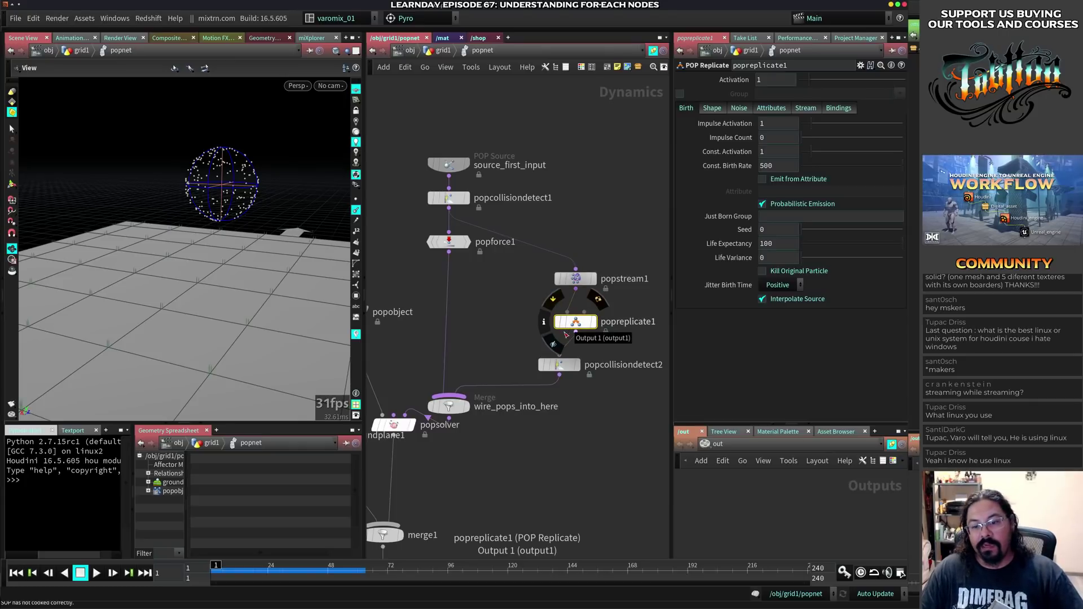
drag(777, 244, 725, 242)
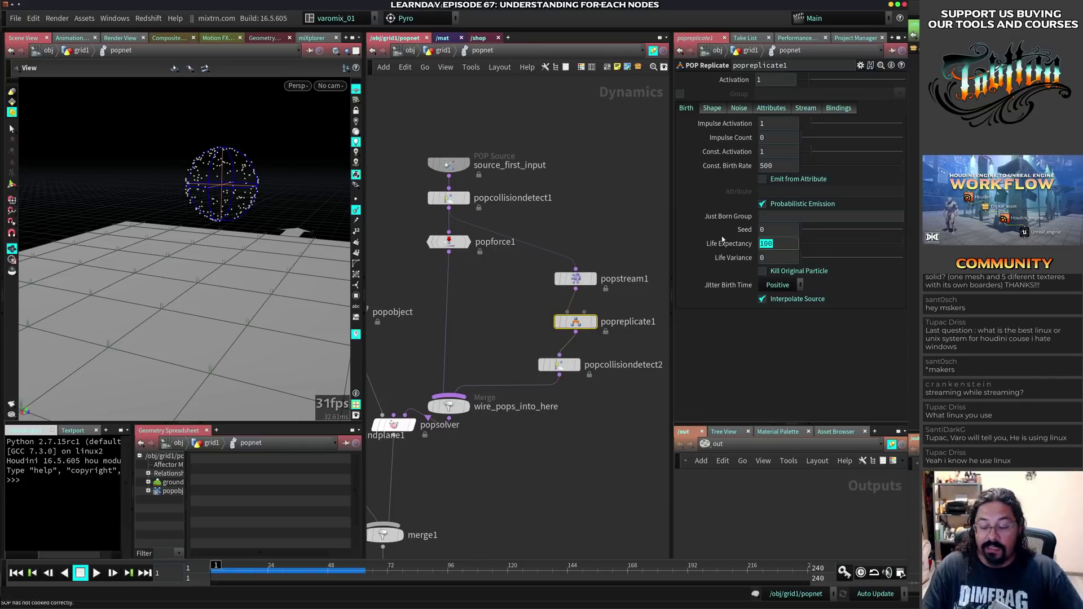
text(1)
key(Return)
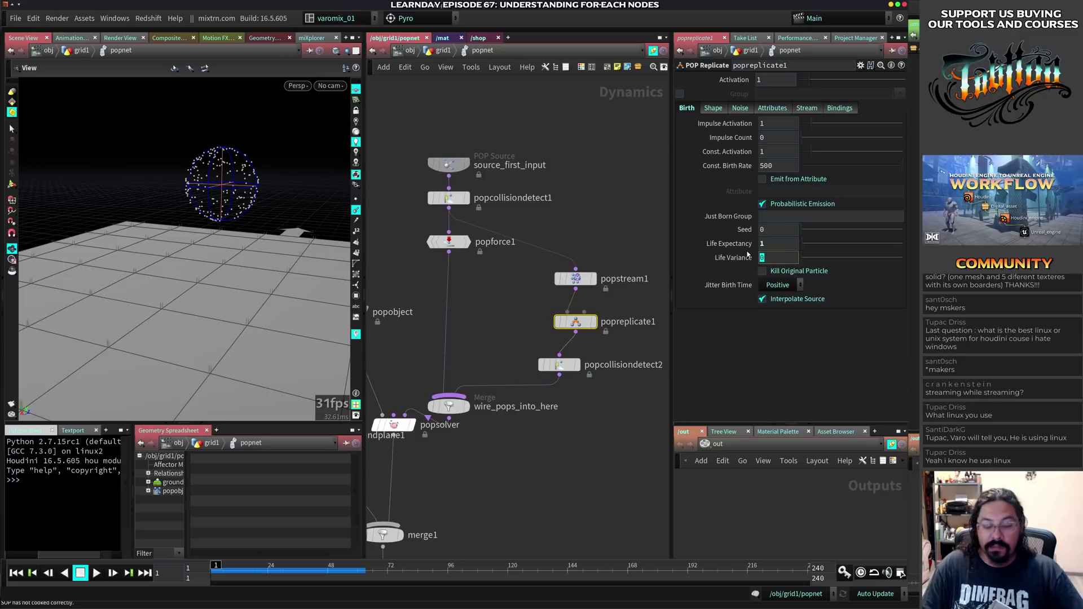
key(Up)
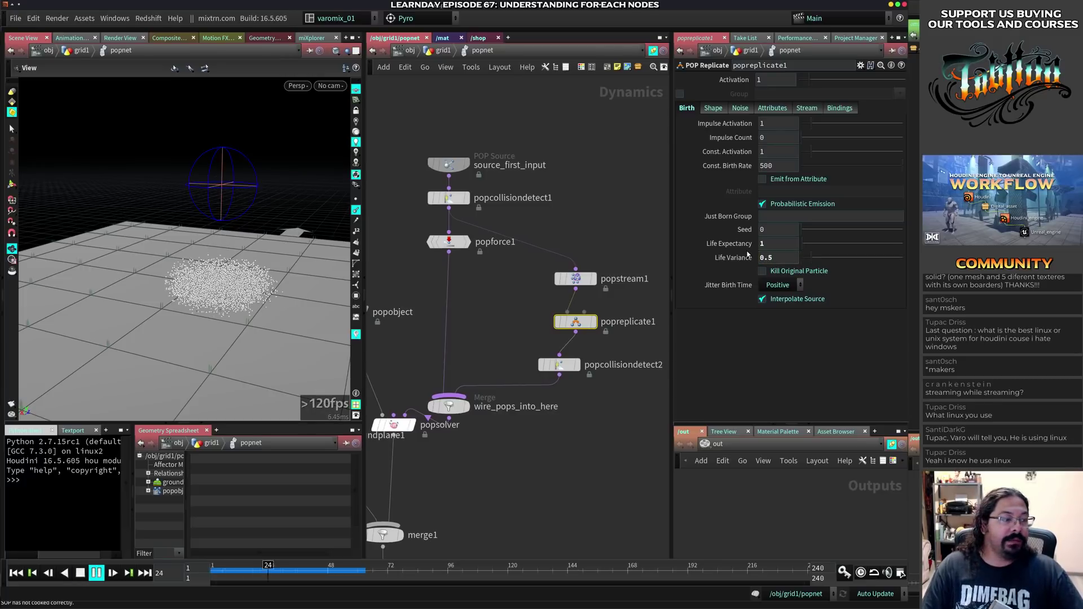
key(ctrl+Up)
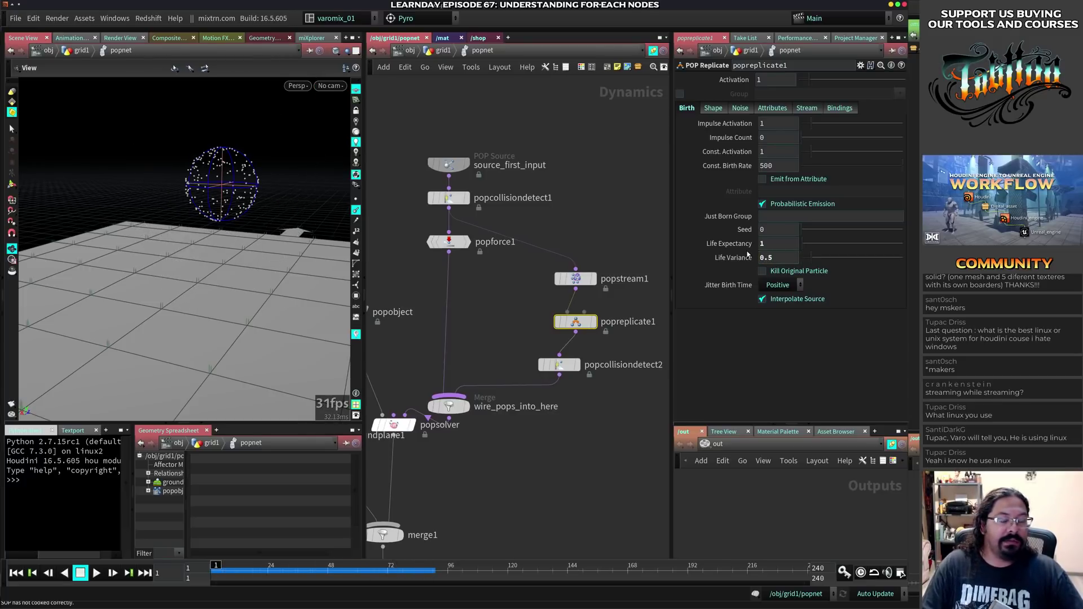
- Lower popreplicate1's Const. Birth Rate to about 2.05, play the simulation and return to the first frame
drag(829, 165, 824, 169)
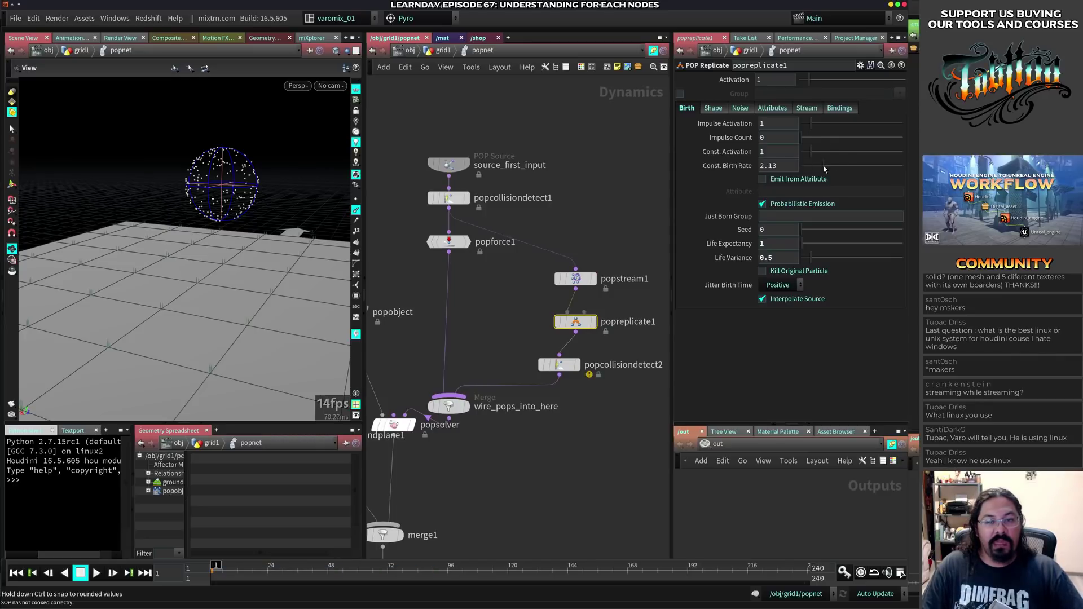
key(Up)
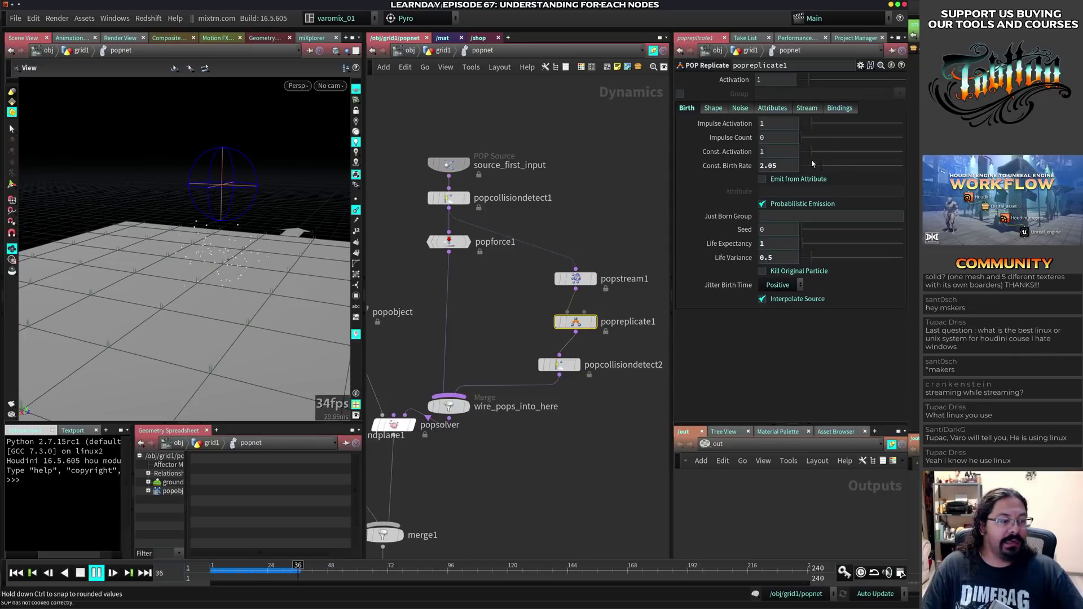
key(ctrl+Up)
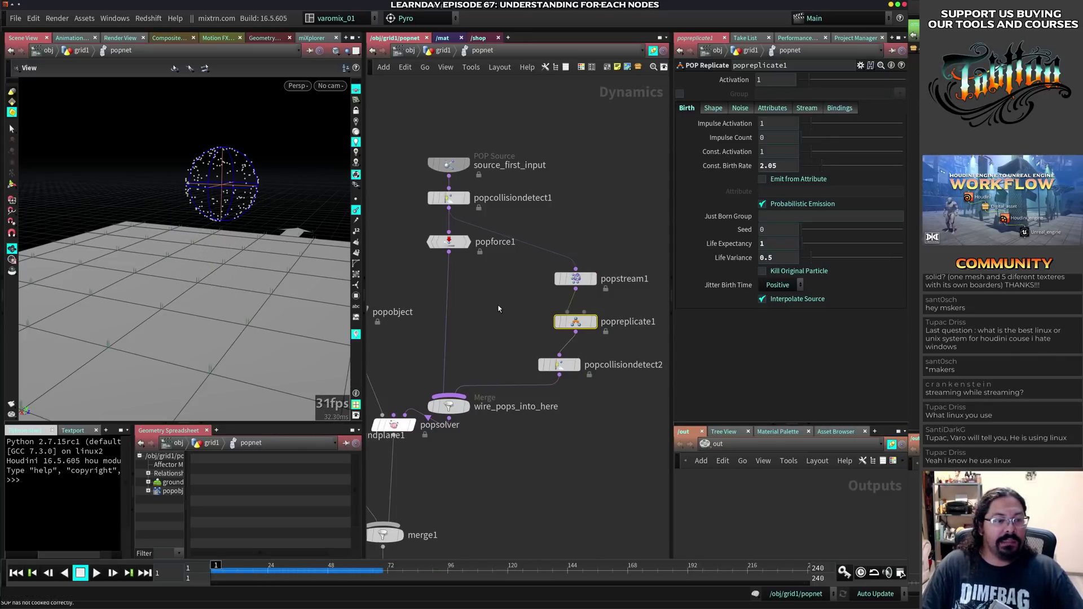
- Duplicate popforce1 and insert the copy between popreplicate1 and popcollisiondetect2
middle_drag(498, 306, 521, 261)
alt+drag(486, 198, 496, 228)
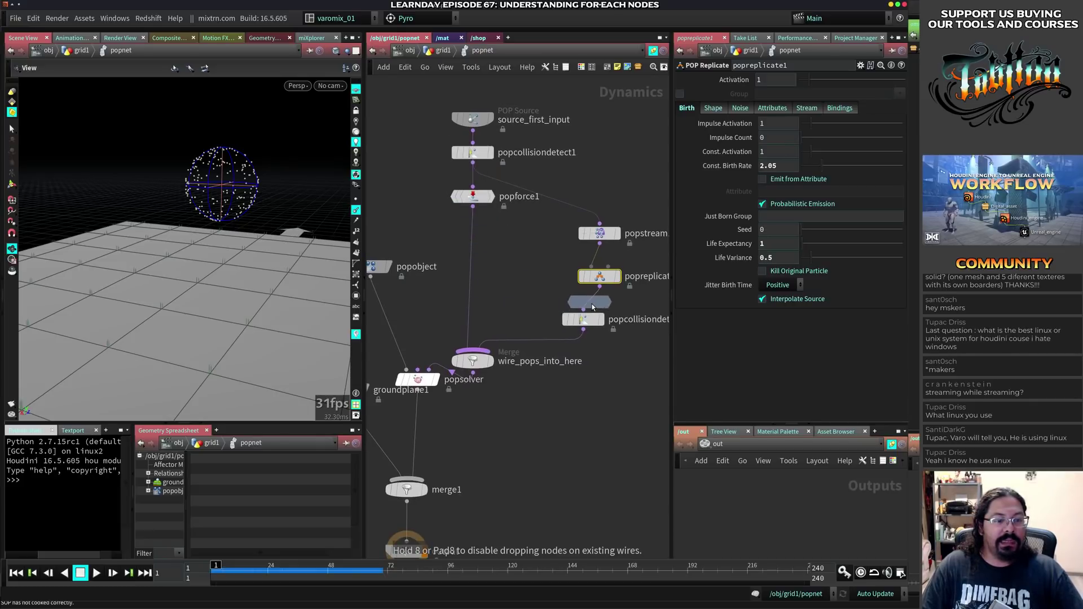
click(589, 303)
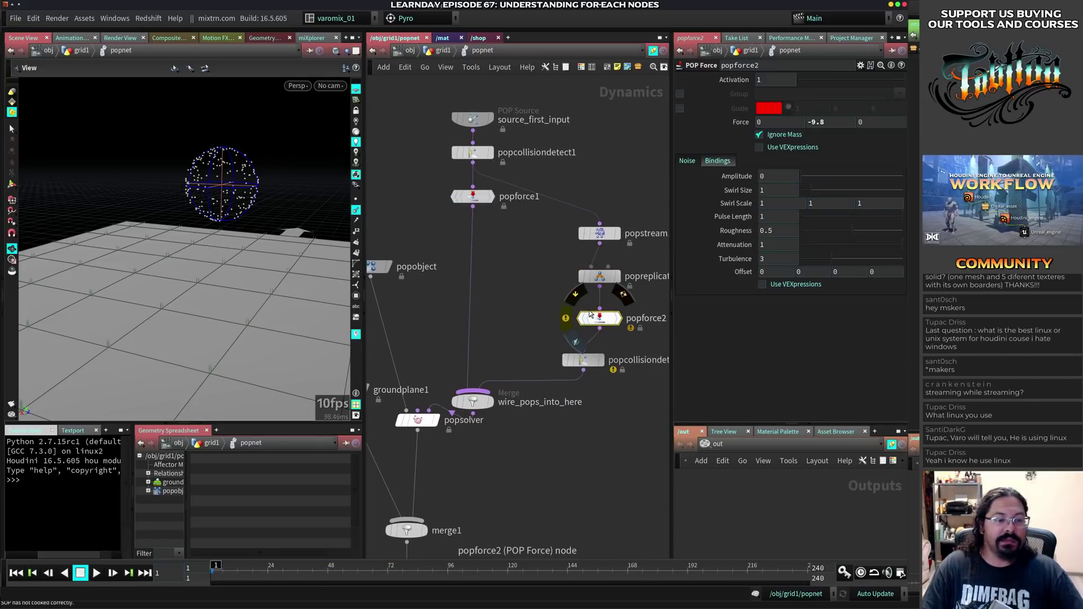
- Replay the simulation from the first frame to examine how the new force affects the replicated particles near the ground
key(Up)
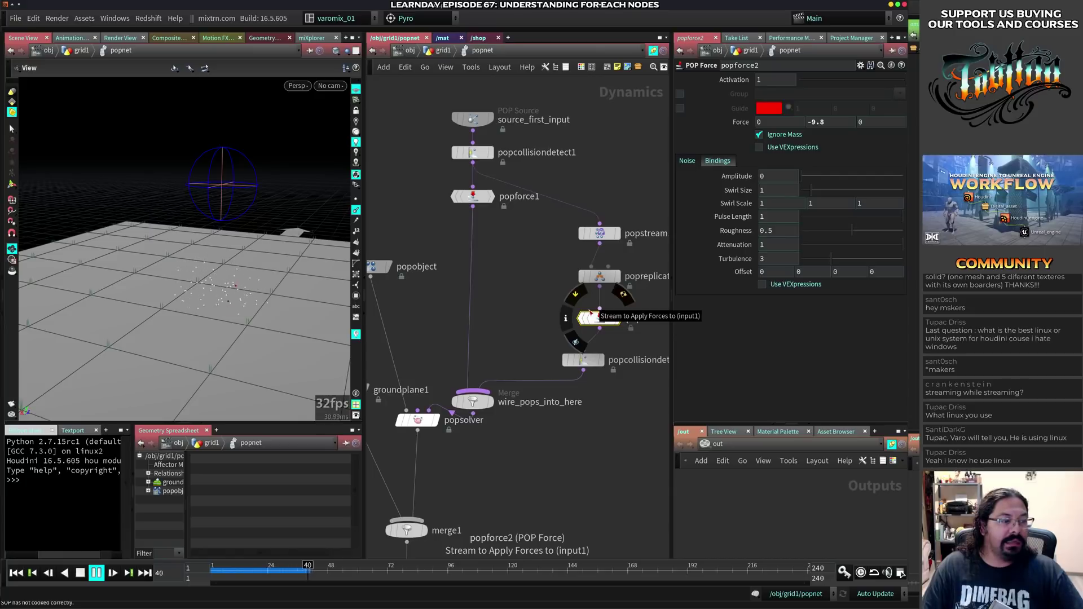
key(ctrl+Up)
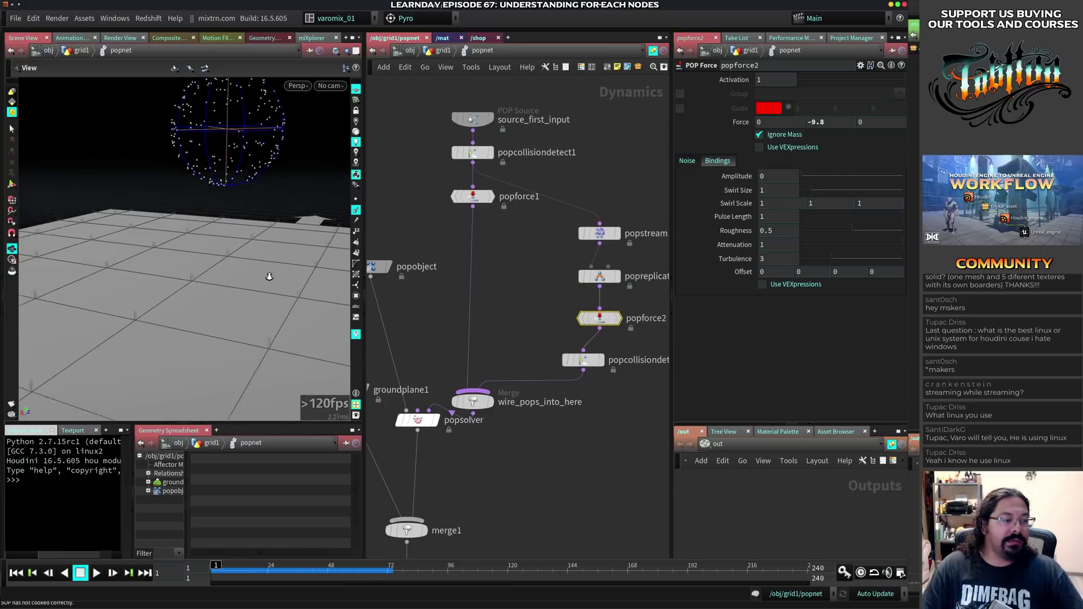
drag(238, 298, 253, 284)
key(Up)
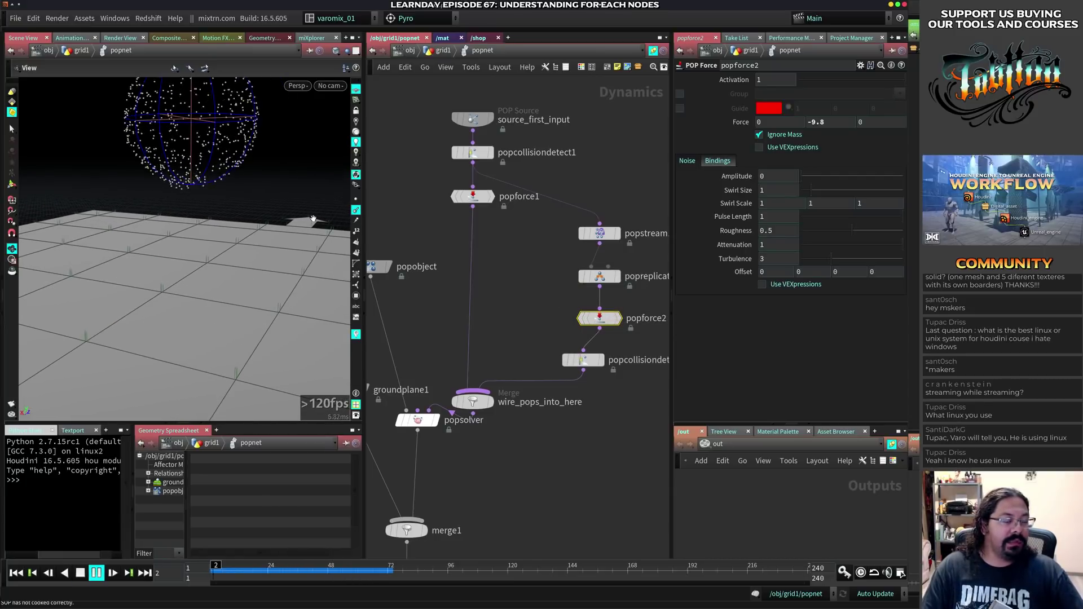
key(Up)
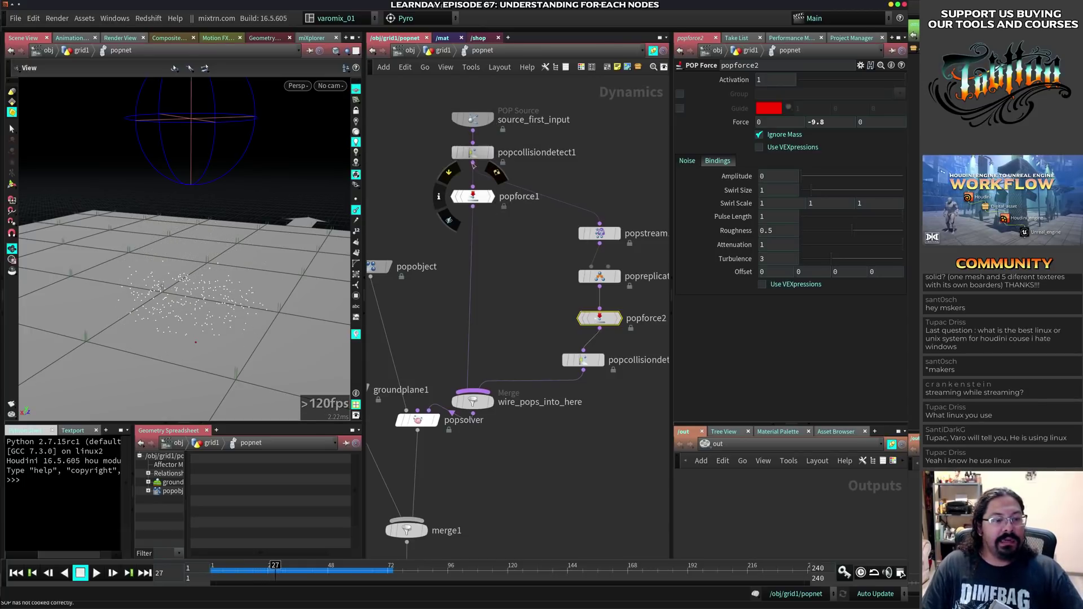
- Review the collision behavior of popcollisiondetect1, the popstream1 rule and the popreplicate1 birth settings
click(477, 158)
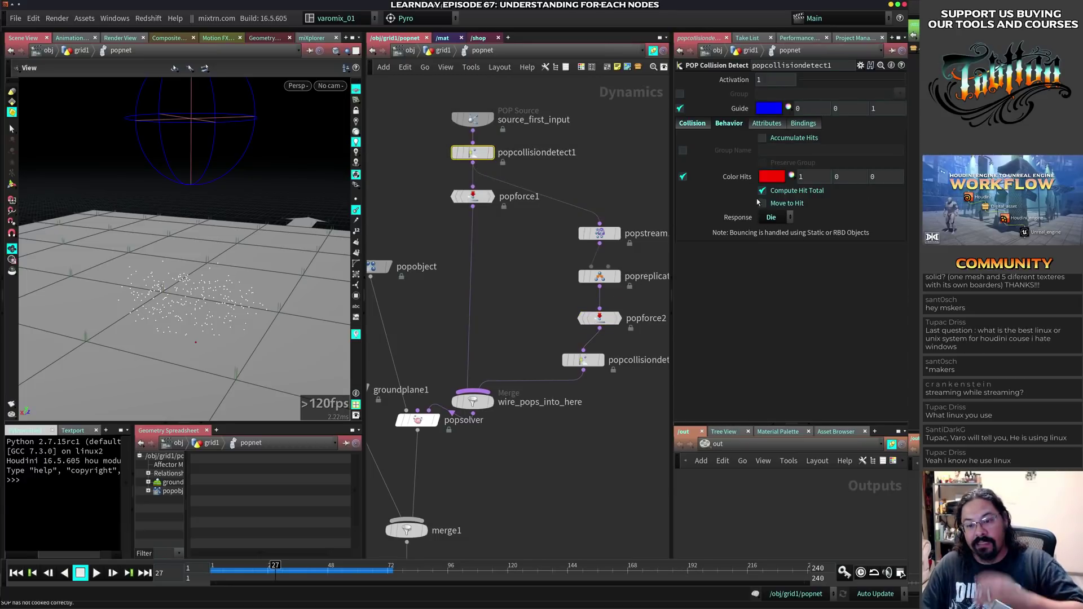
middle_drag(538, 278, 486, 223)
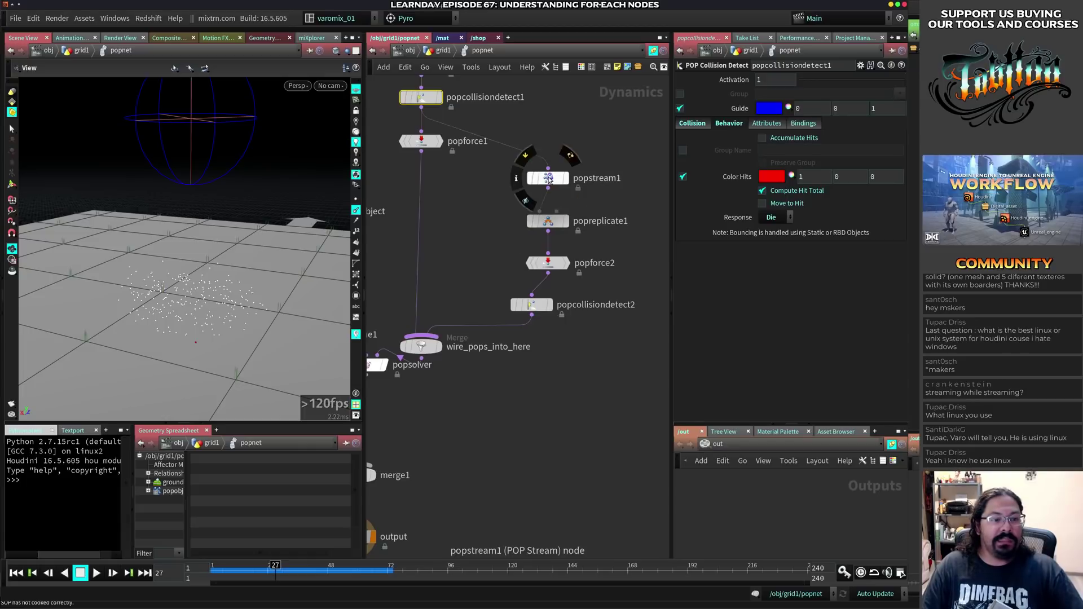
click(548, 178)
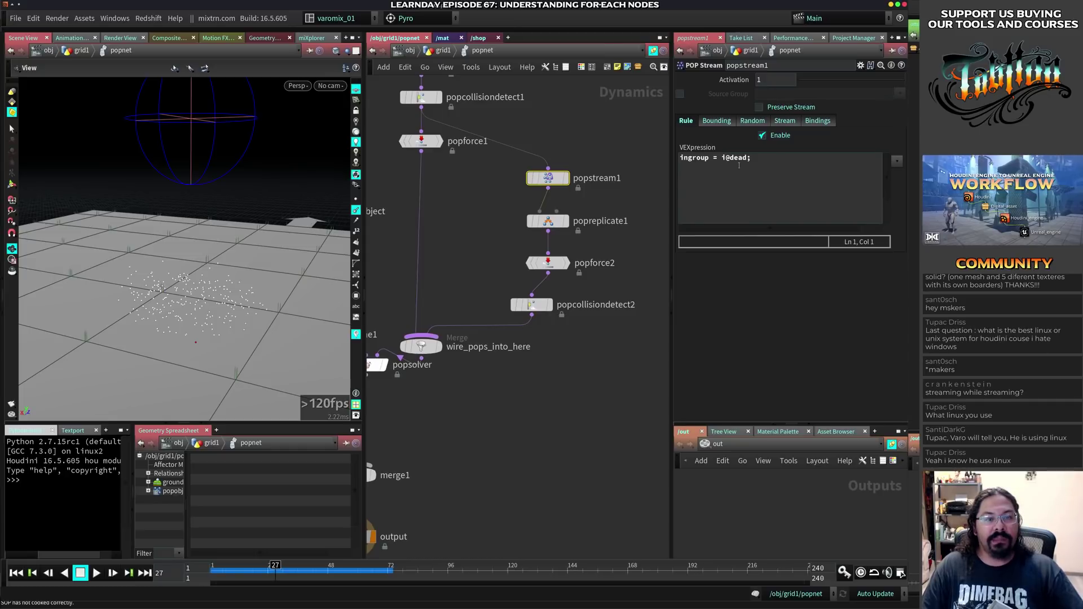
click(548, 222)
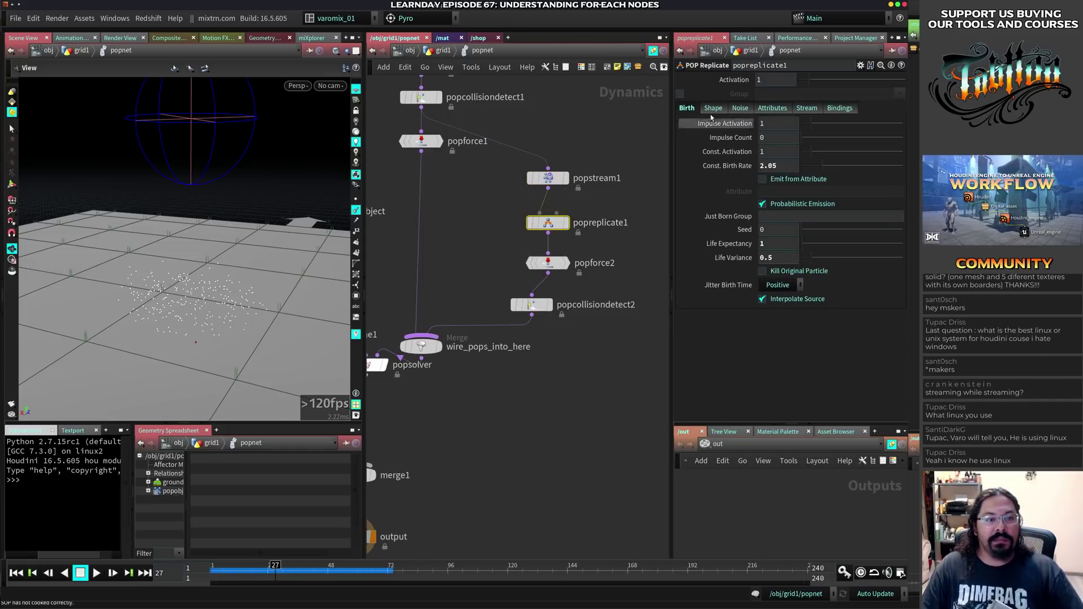
- Align popreplicate1, popforce2 and popcollisiondetect2 in an evenly spaced column under popstream1
drag(567, 221, 567, 214)
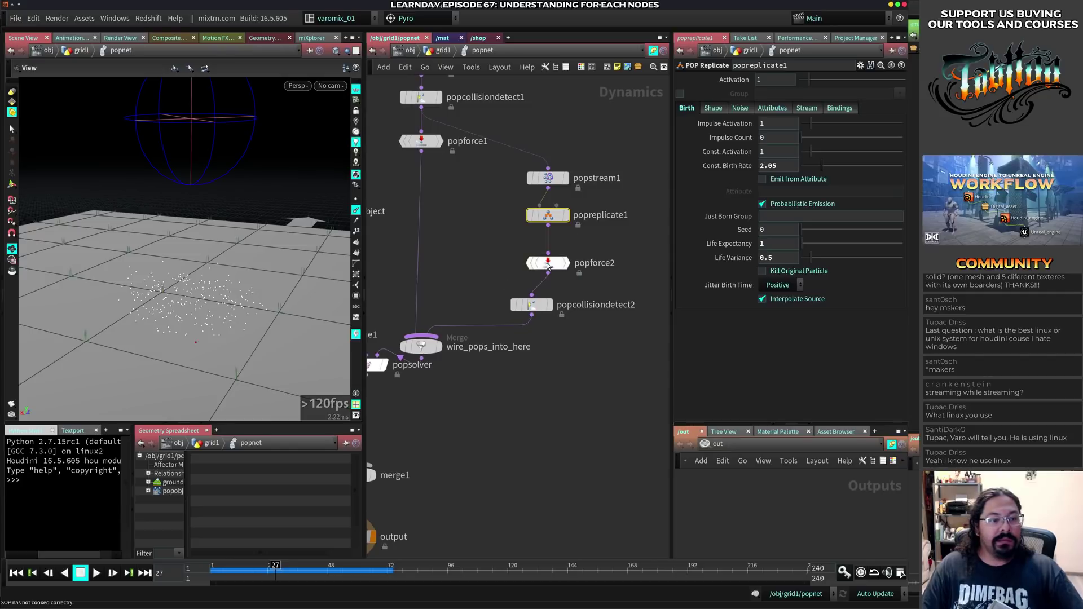
drag(548, 264, 547, 255)
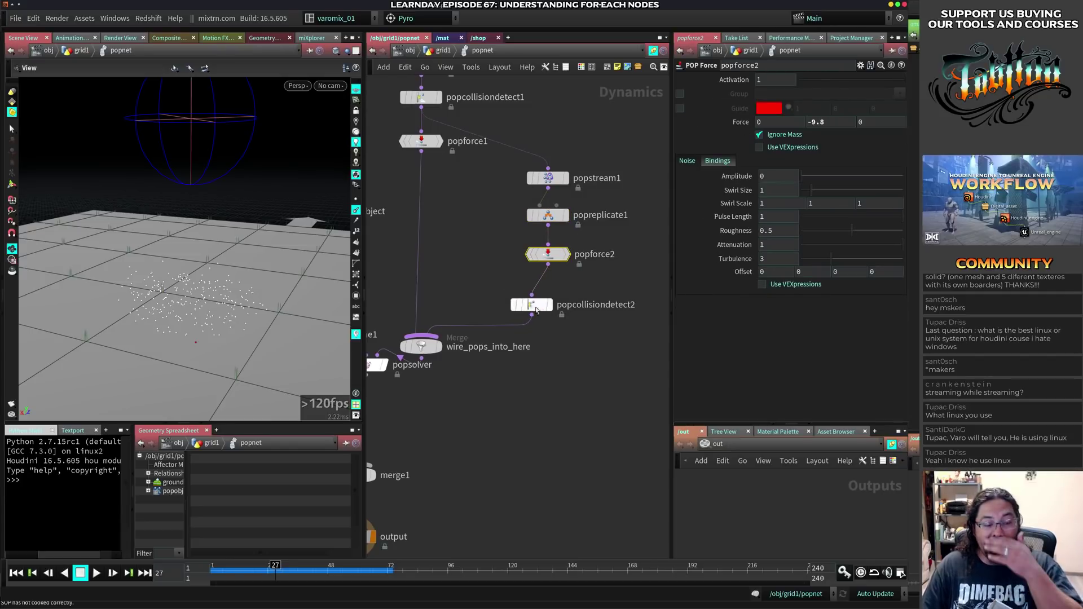
drag(526, 308, 543, 300)
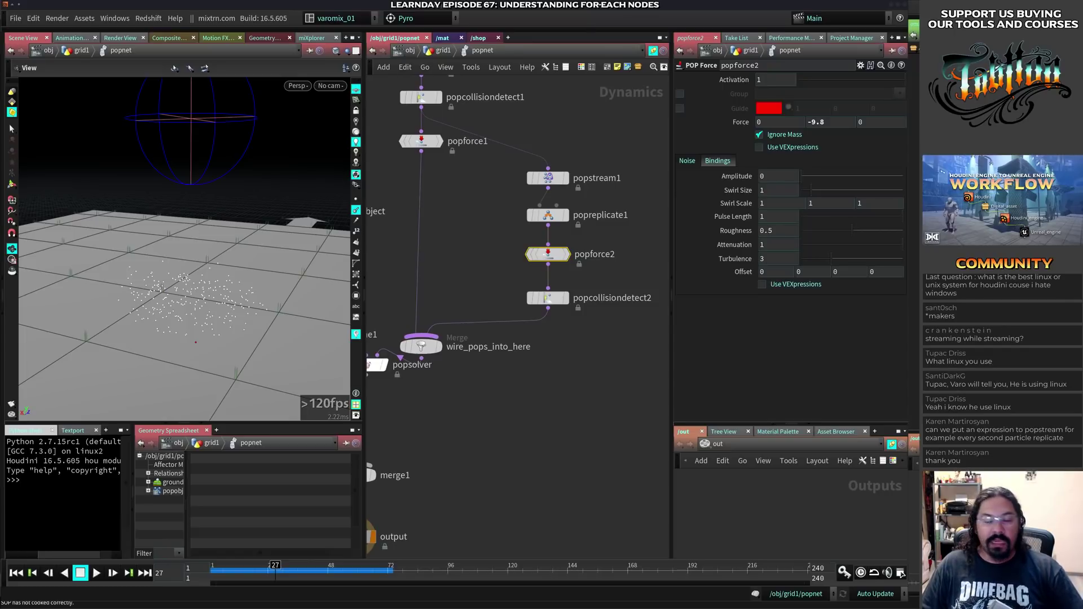
- Go up to the obj level, return to the first frame and hide the grid1 object
click(408, 50)
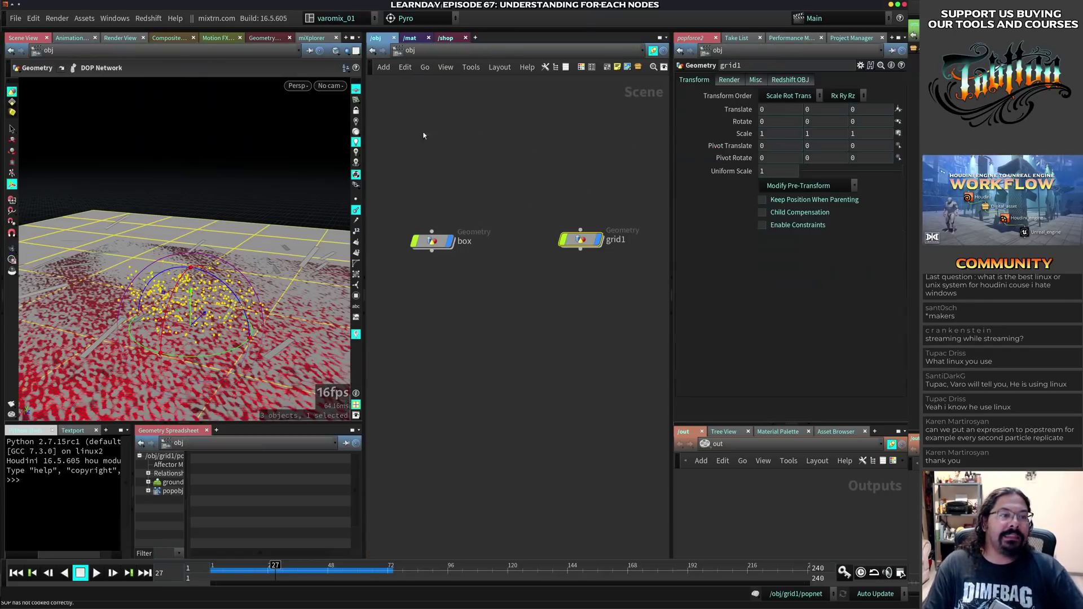
middle_drag(554, 307, 497, 264)
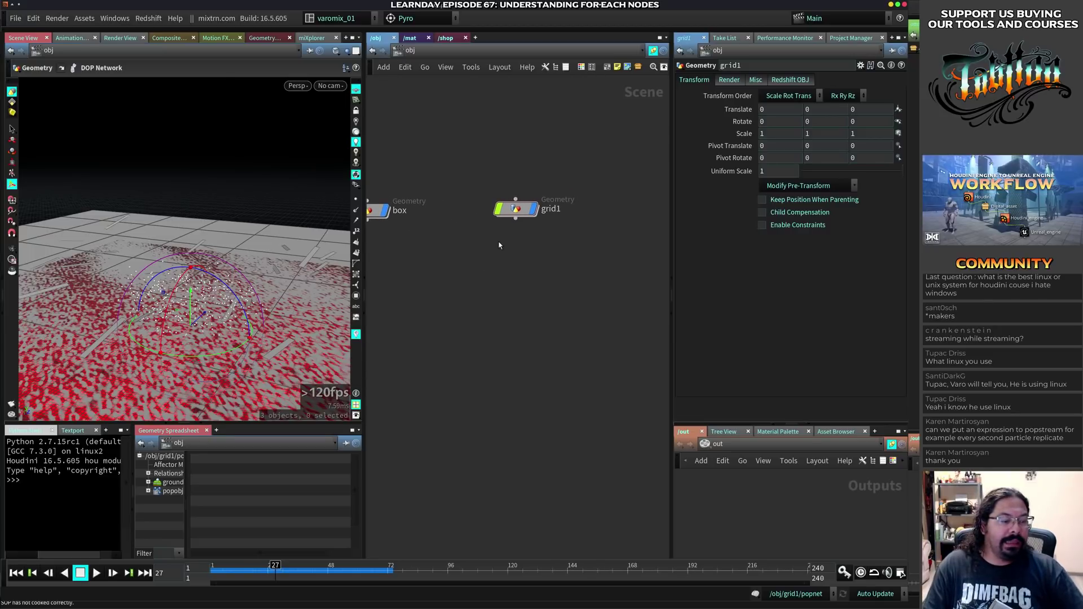
key(ctrl+Up)
click(532, 209)
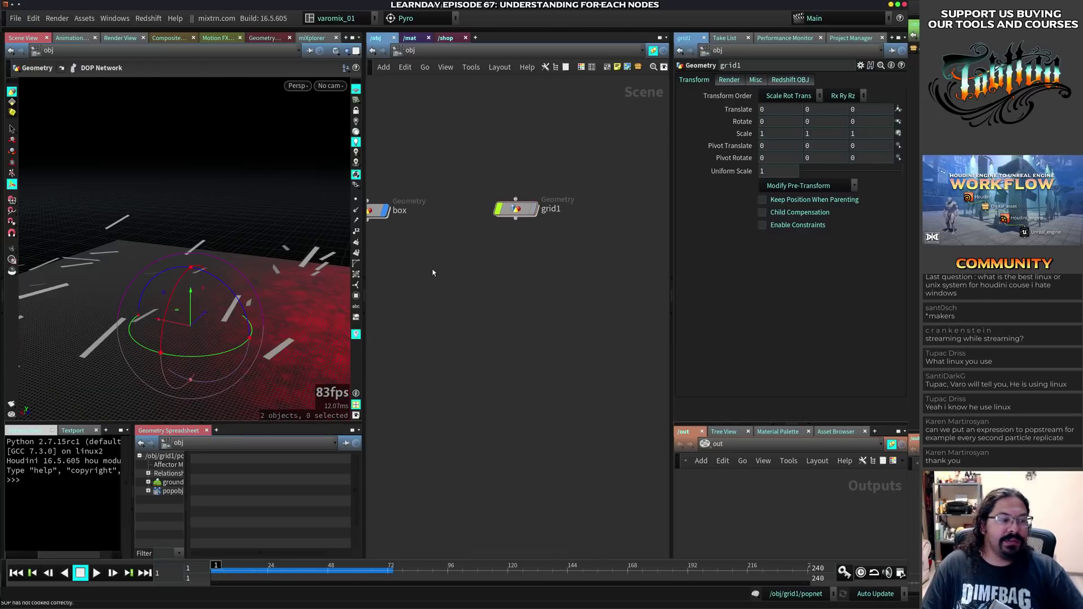
- Add a Simple Female character to the scene and place its node just below grid1
middle_drag(433, 273, 383, 234)
key(Tab)
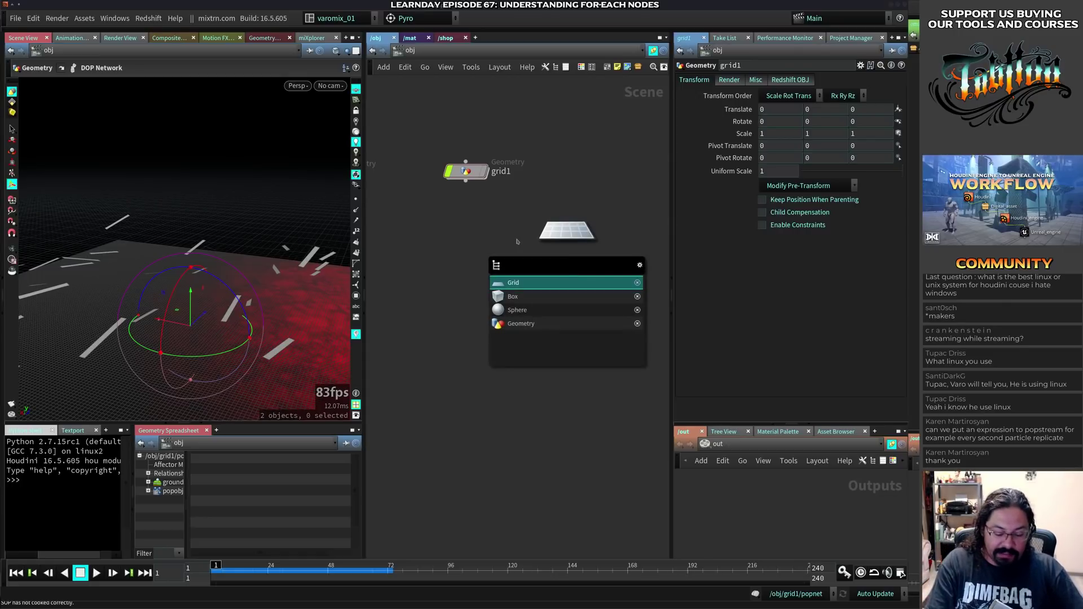
text(gi)
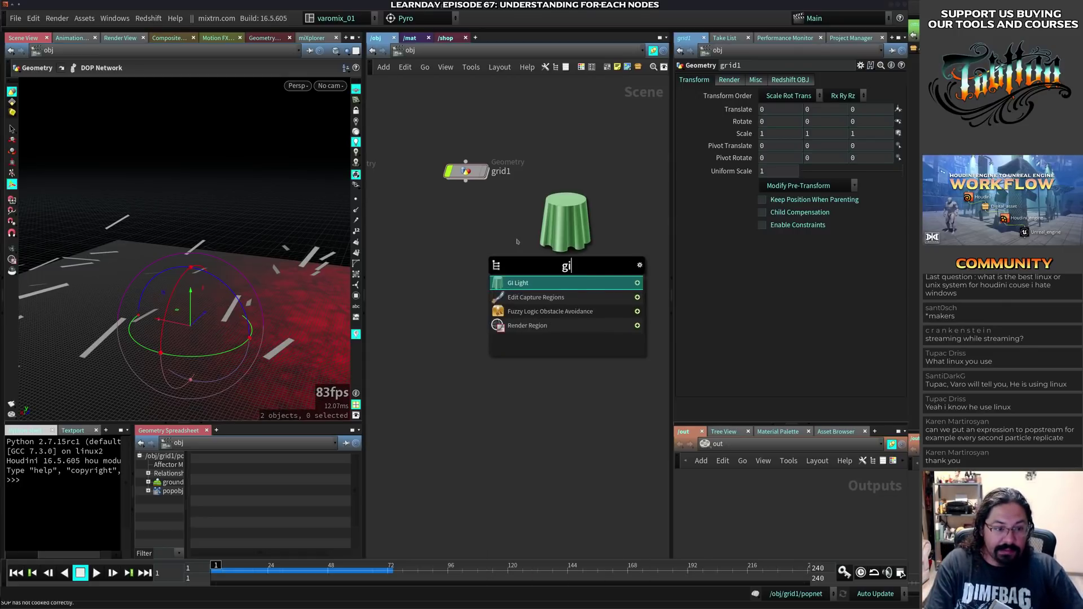
text(r)
key(BackSpace)
key(BackSpace)
key(BackSpace)
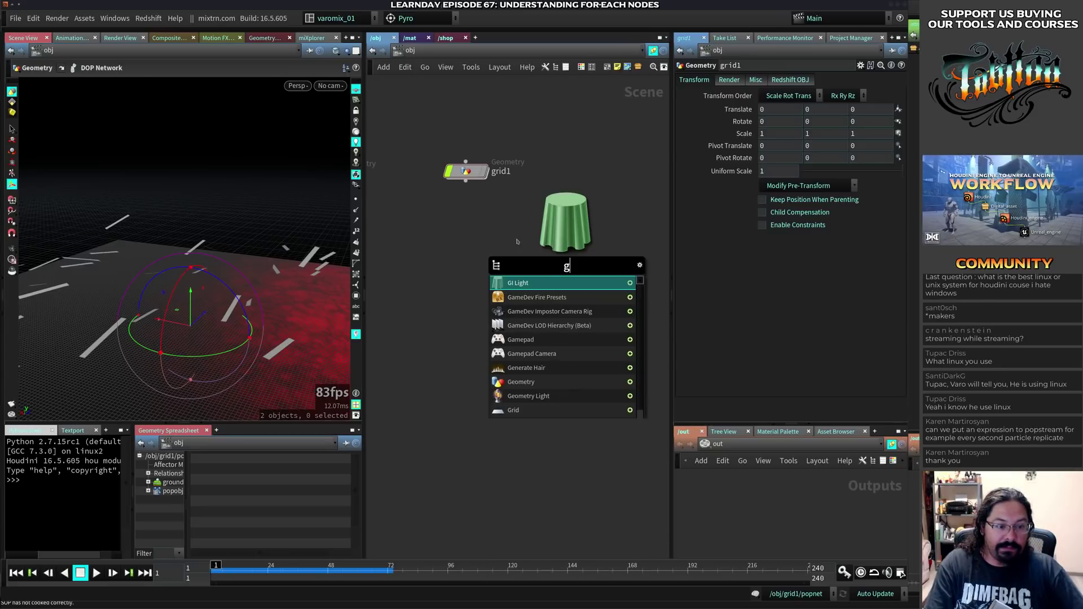
text(fema)
key(Return)
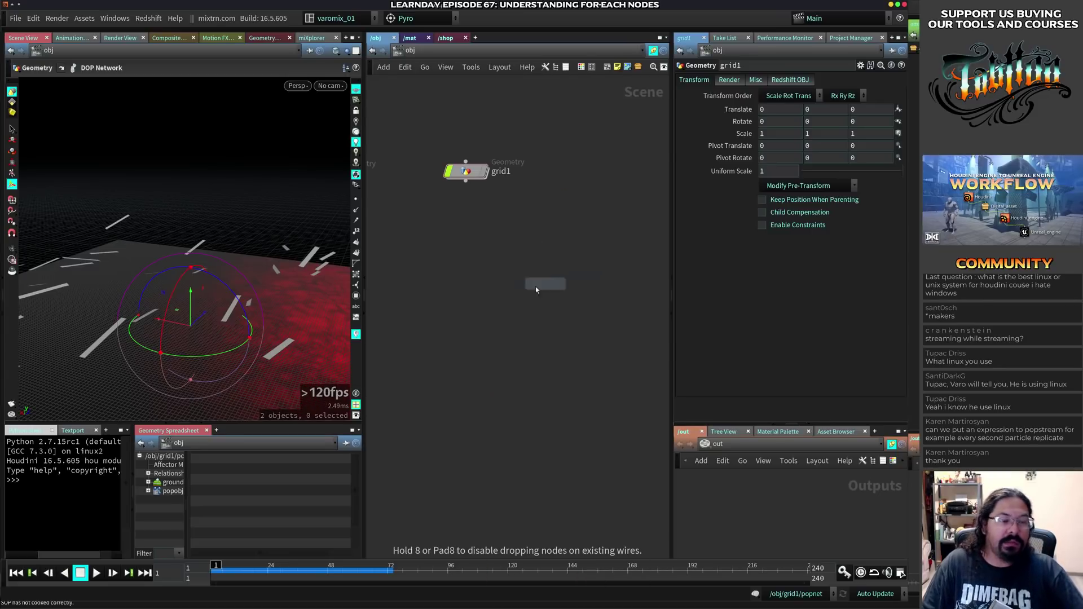
click(512, 196)
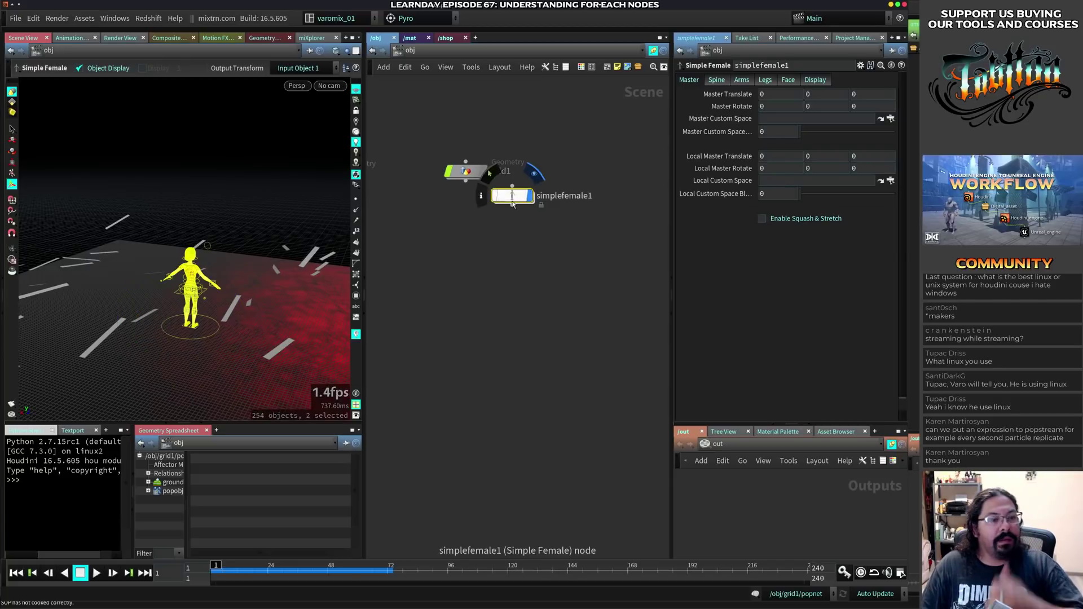
drag(513, 199, 477, 216)
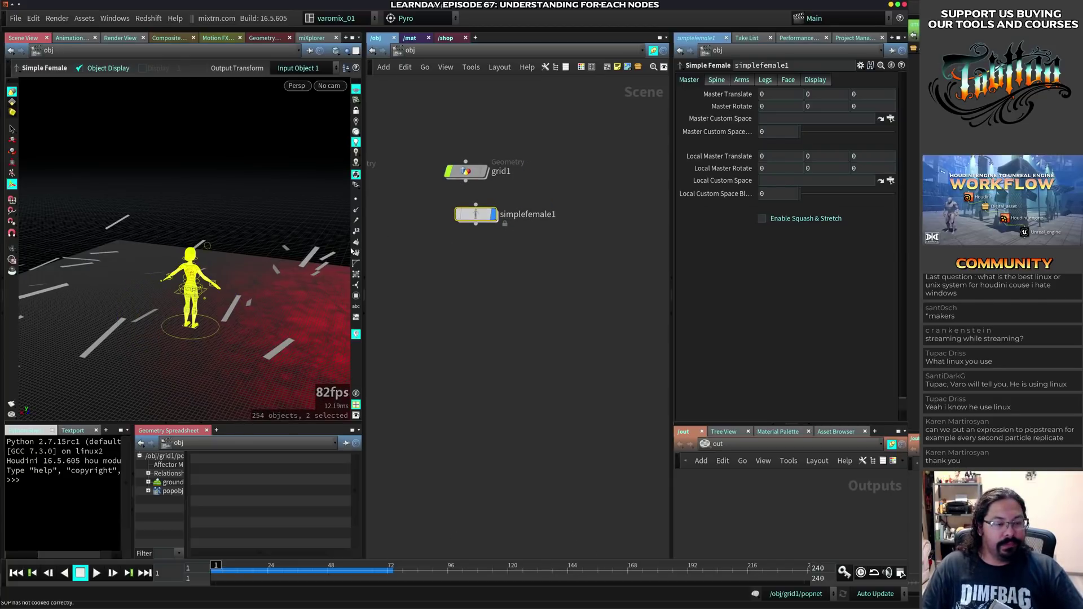
- Hide the box and grid objects and frame simplefemale1 in the viewport
middle_drag(404, 227, 590, 254)
click(520, 198)
middle_drag(443, 244, 505, 230)
click(436, 184)
middle_drag(625, 273, 418, 249)
key(space+g)
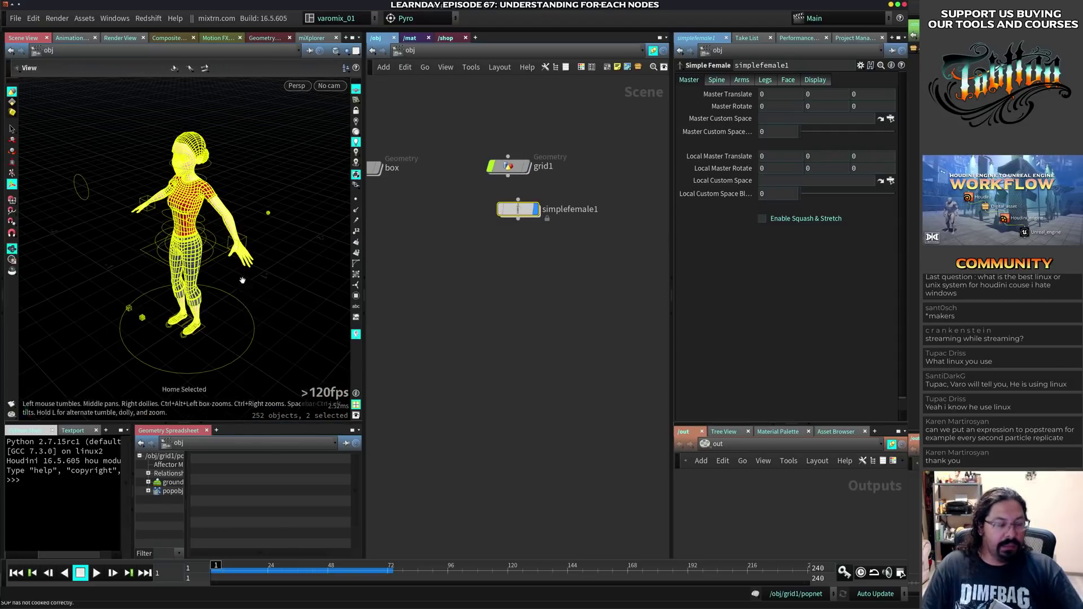
- Examine the female character's mesh up close in both wireframe and shaded display
alt+drag(242, 281, 295, 264)
click(331, 317)
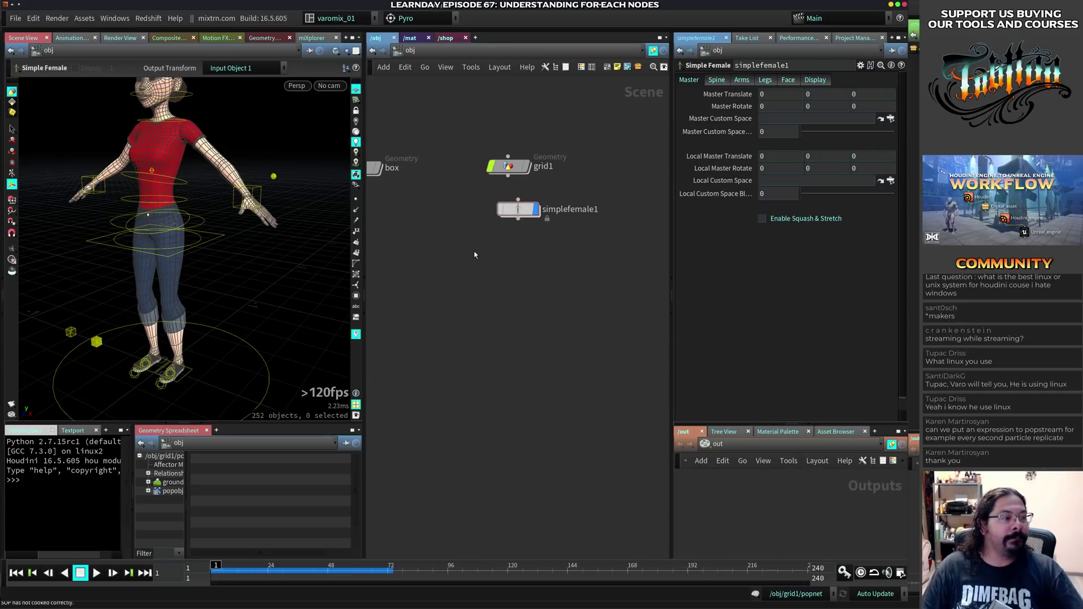
alt+right_drag(193, 222, 241, 220)
alt+middle_drag(242, 220, 255, 285)
key(w)
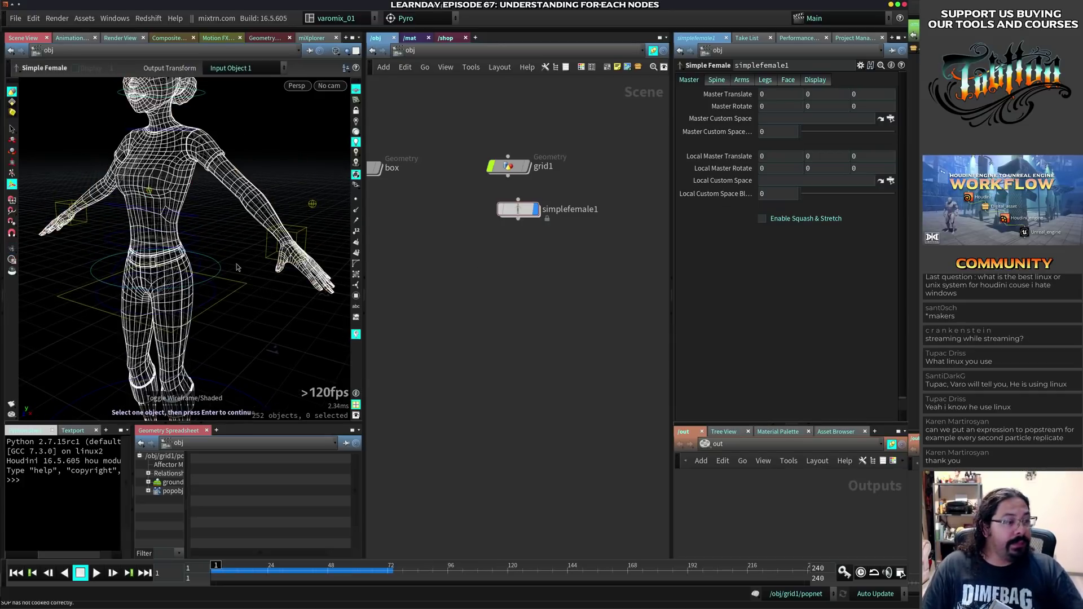
alt+right_drag(237, 268, 222, 326)
mouse_move(258, 292)
alt+middle_down()
mouse_move(203, 331)
mouse_move(259, 300)
alt+middle_up()
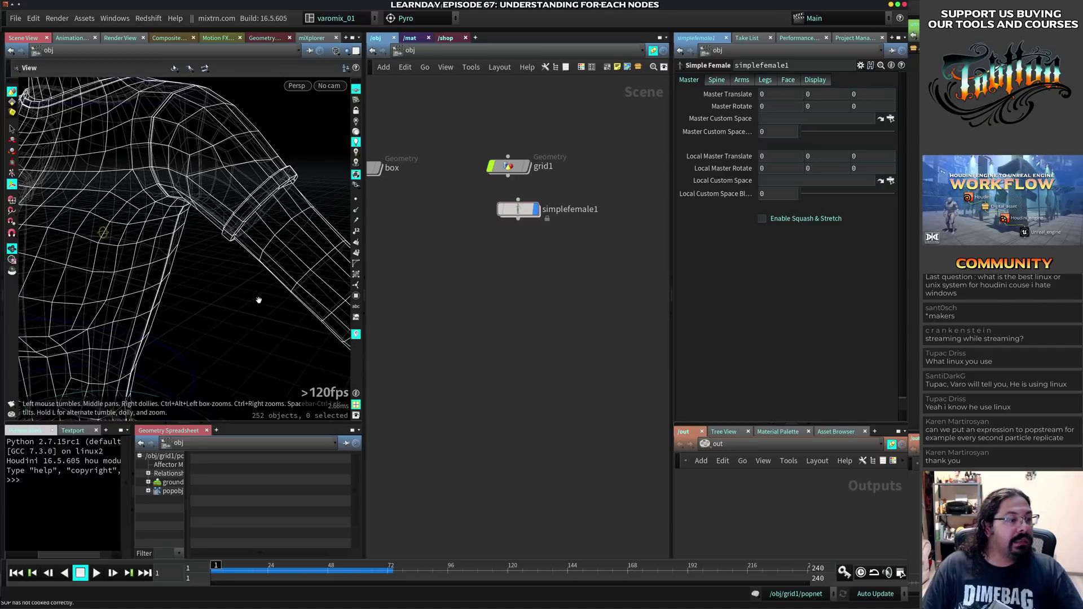
mouse_move(259, 300)
alt+mouse_down()
mouse_move(261, 283)
mouse_move(281, 286)
alt+mouse_up()
key(w)
alt+right_drag(281, 285, 220, 293)
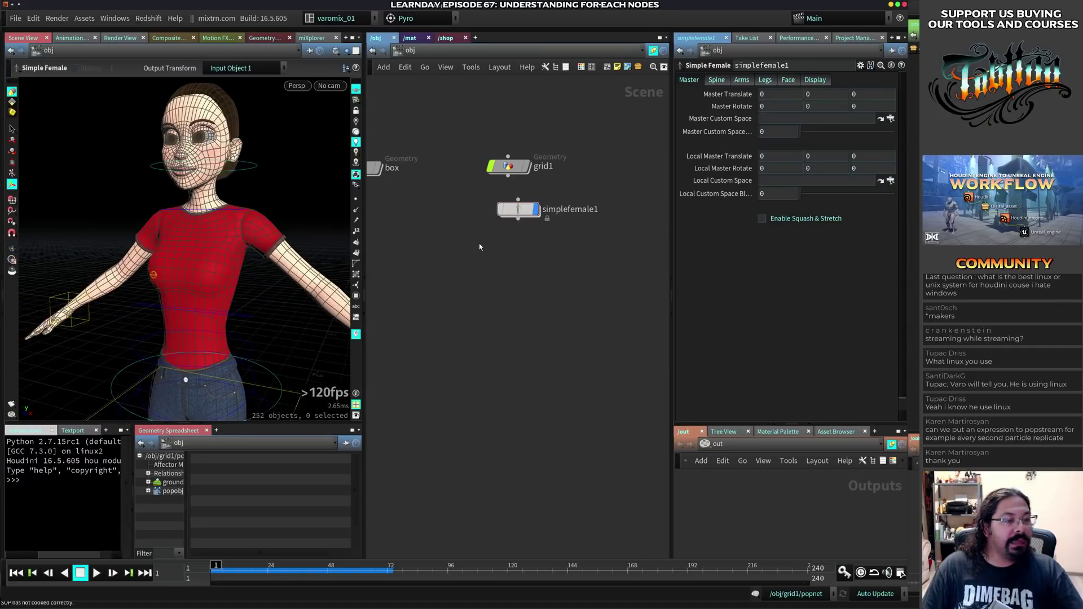
- Add an empty Geometry object beside simplefemale1
click(517, 209)
middle_drag(647, 260, 566, 249)
click(566, 249)
key(Tab)
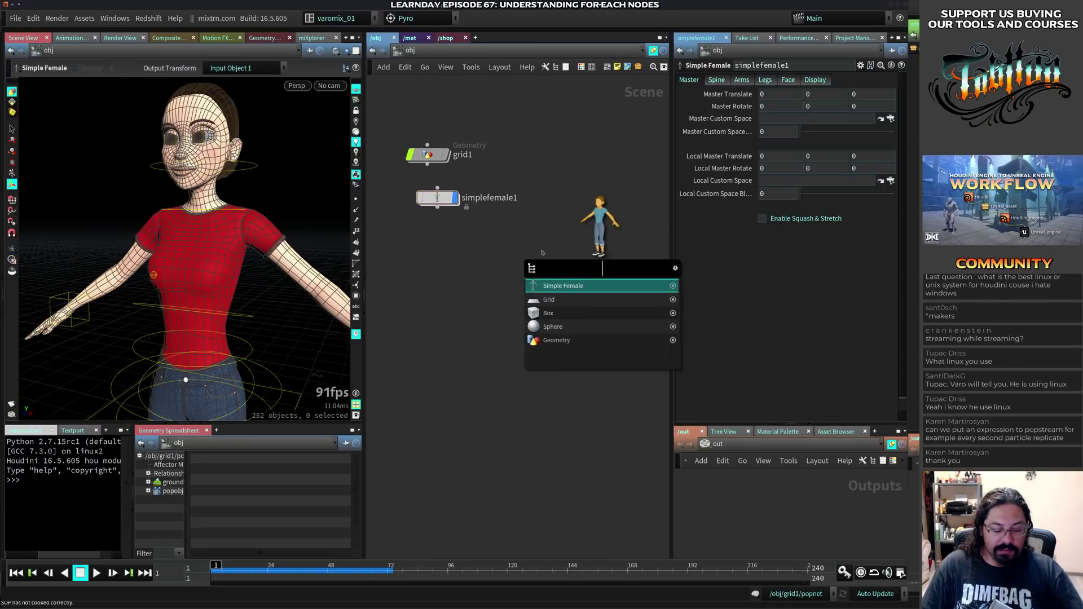
text(ge)
click(557, 300)
click(581, 190)
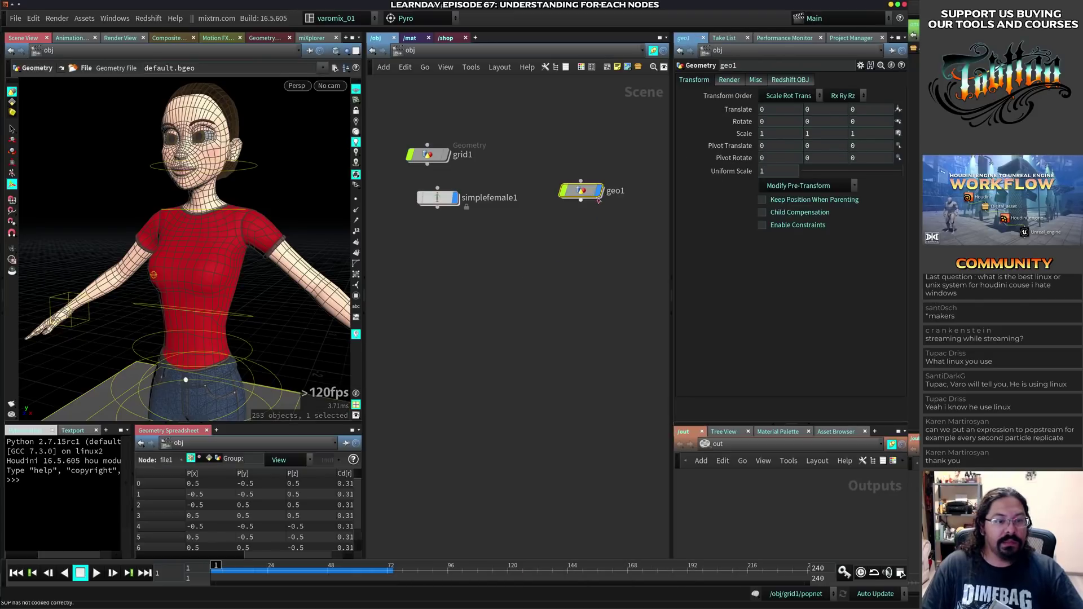
- Rename the new geometry object to female
double_click(617, 192)
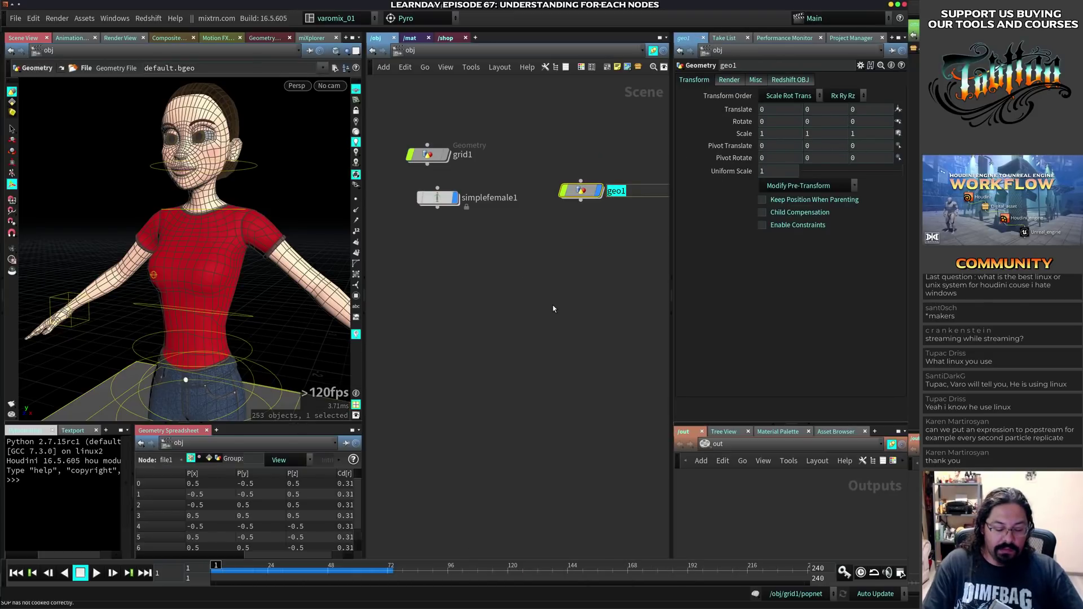
text(feamal)
key(BackSpace)
key(BackSpace)
key(BackSpace)
key(BackSpace)
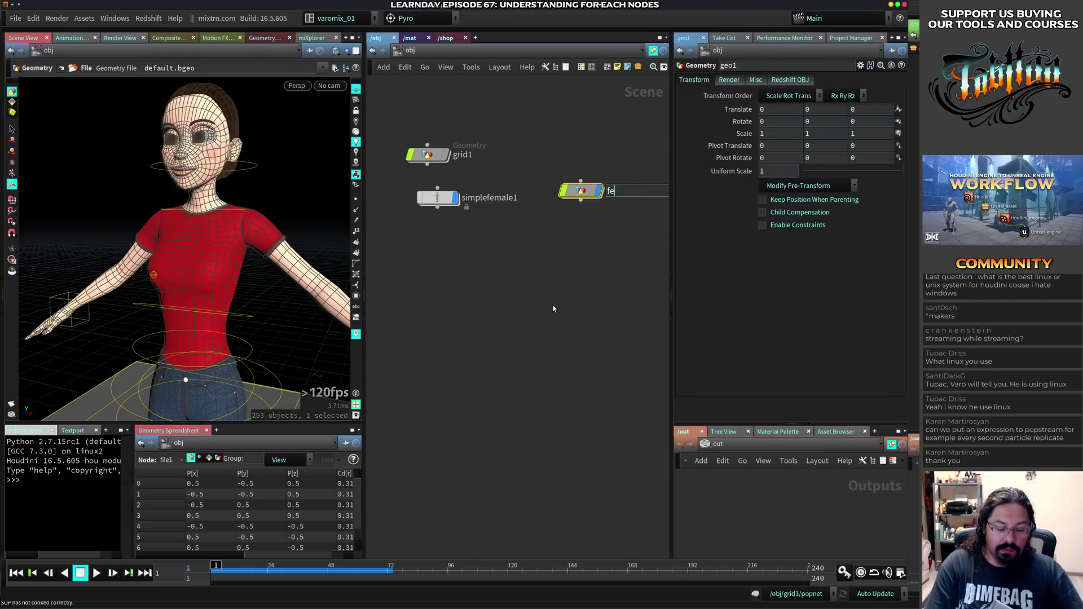
text(male)
key(Return)
- Inside the female object, delete the default File node and add an Object Merge node
key(i)
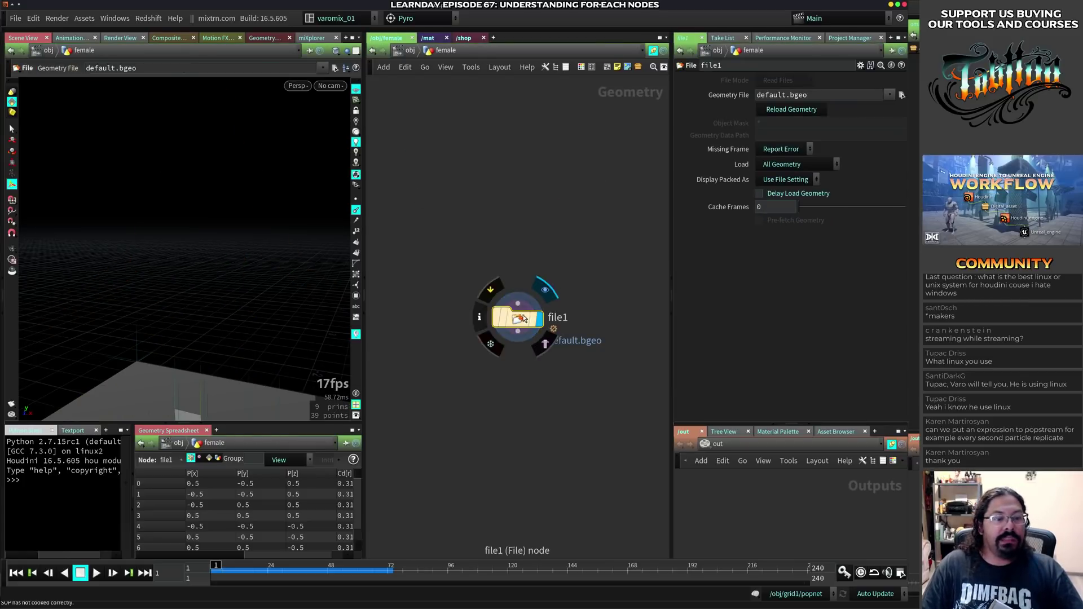
key(Delete)
key(Tab)
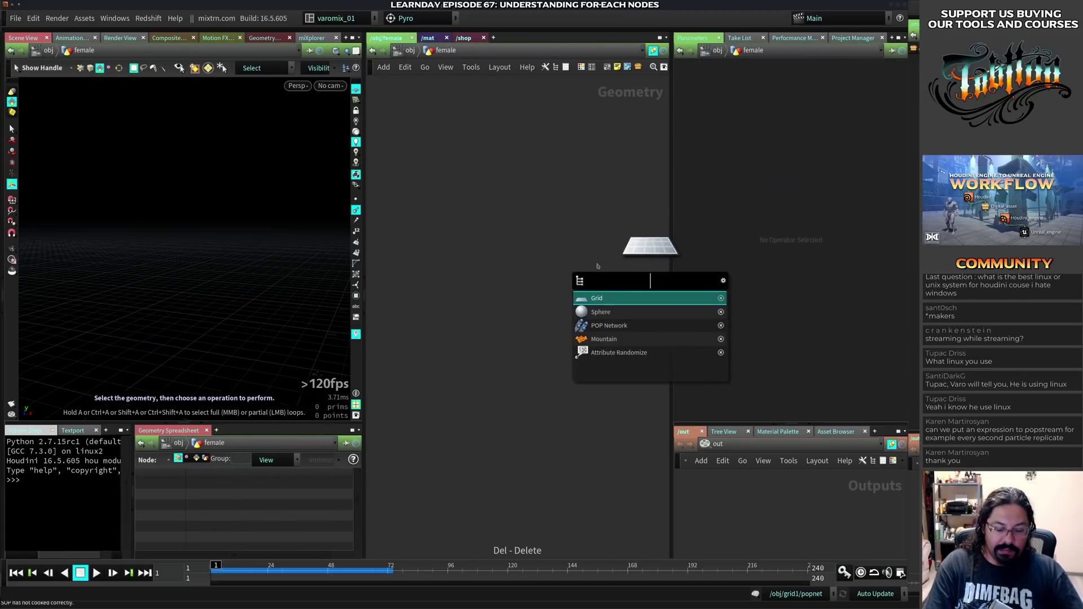
text(grid)
key(Return)
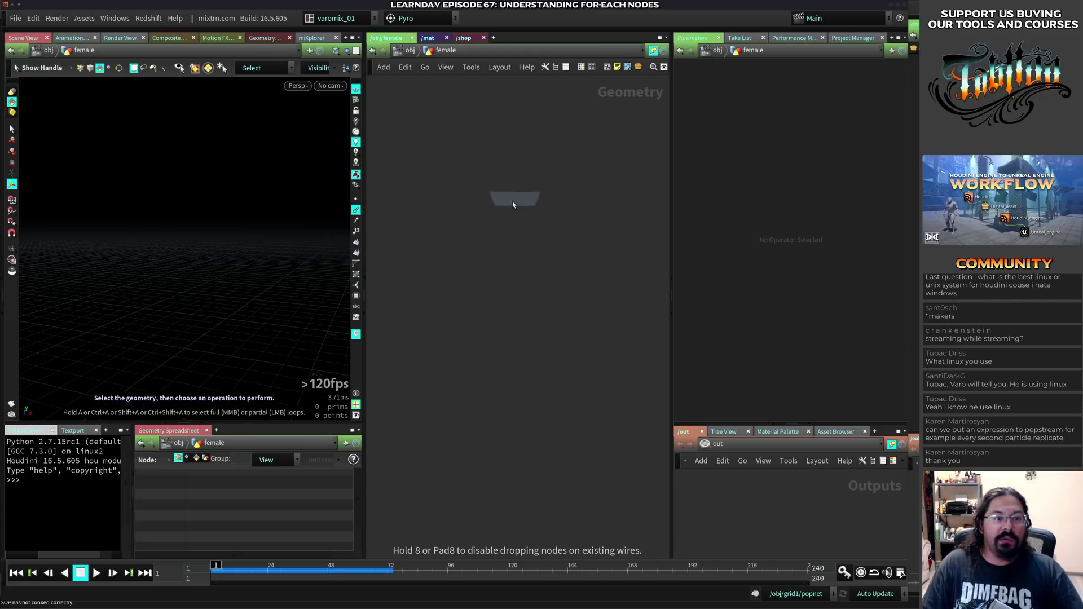
click(531, 214)
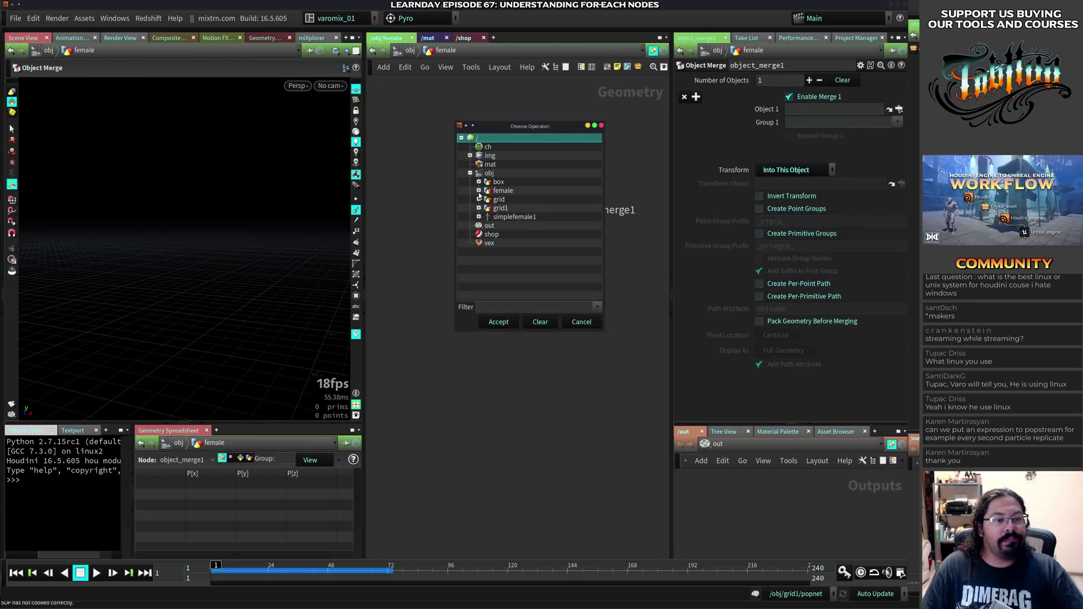
- Set Object 1 of object_merge1 to geo_skin from simplefemale1 and turn off the viewport's normals display
click(479, 191)
click(479, 191)
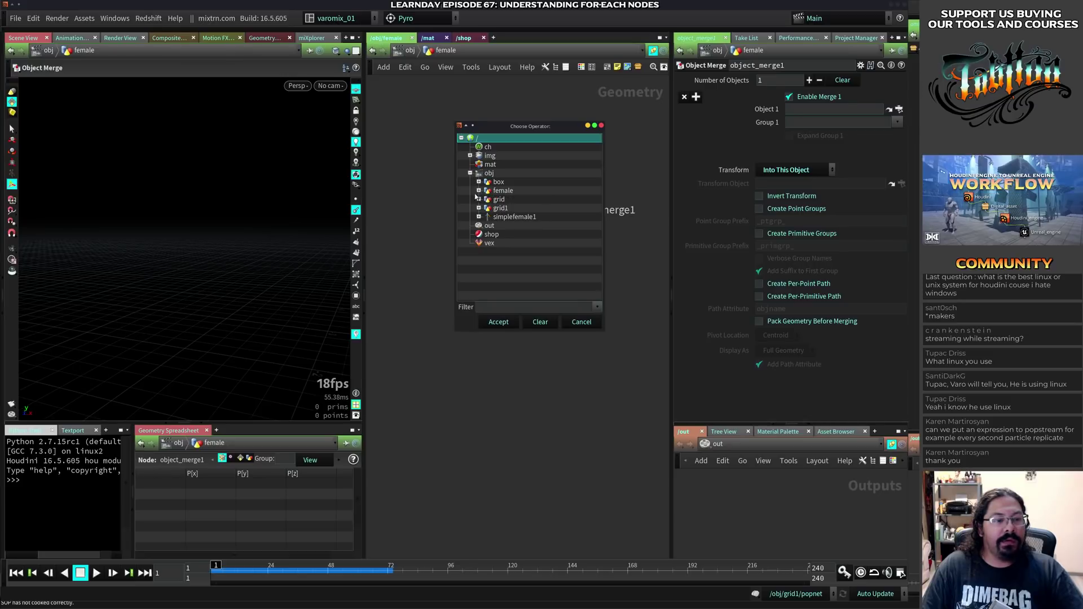
click(479, 216)
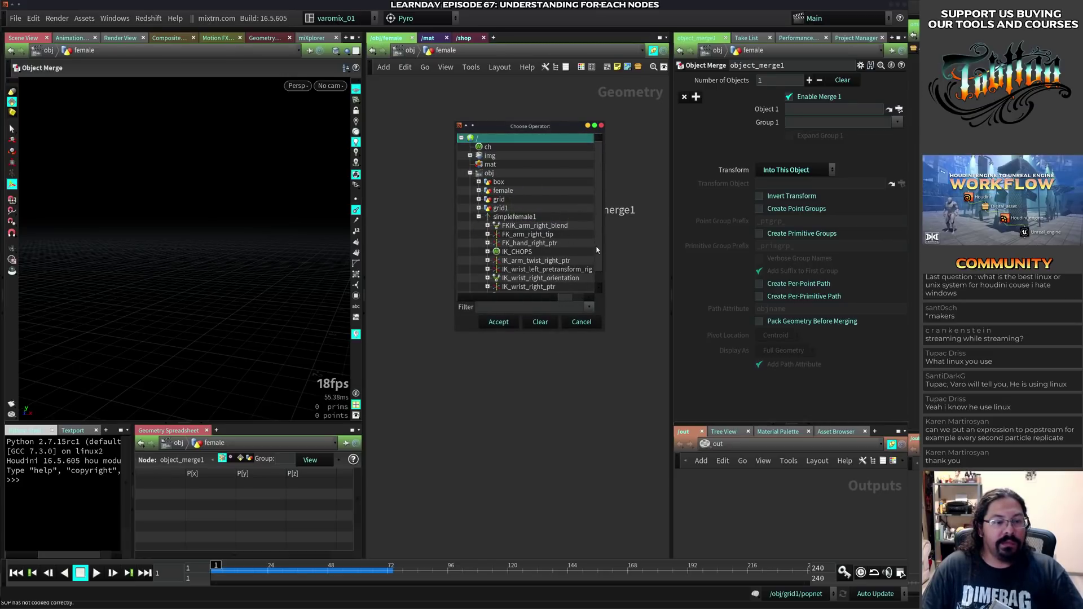
drag(597, 146, 617, 223)
click(508, 224)
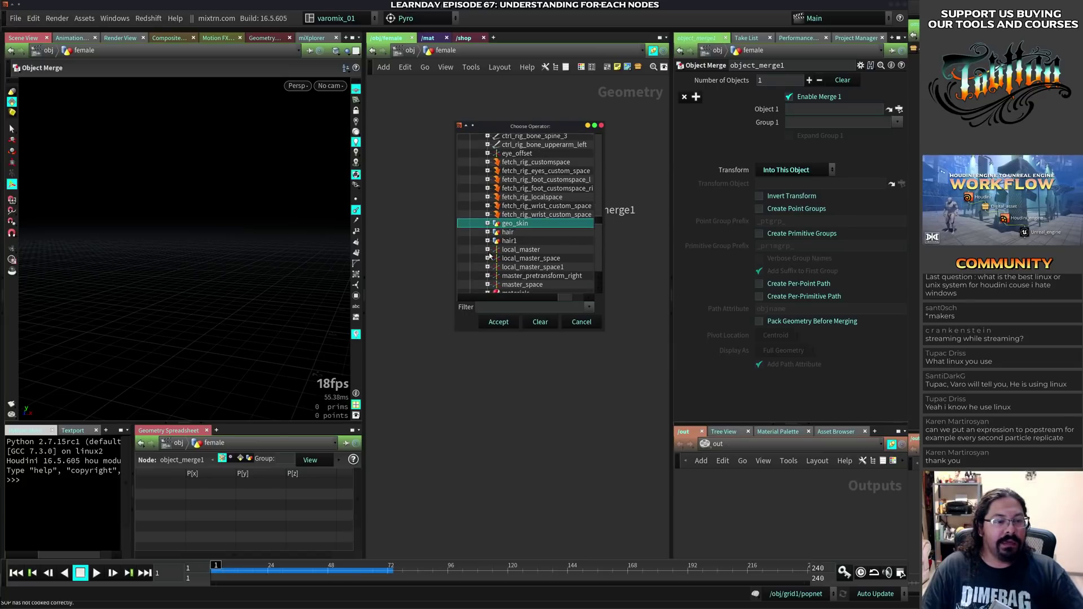
click(499, 322)
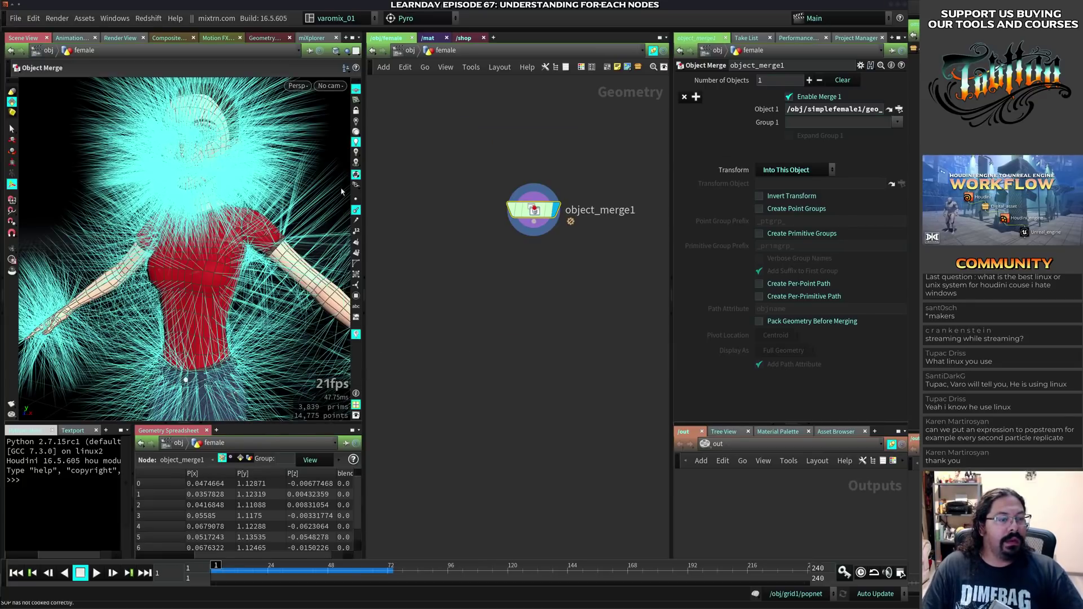
click(355, 209)
alt+drag(265, 282, 228, 295)
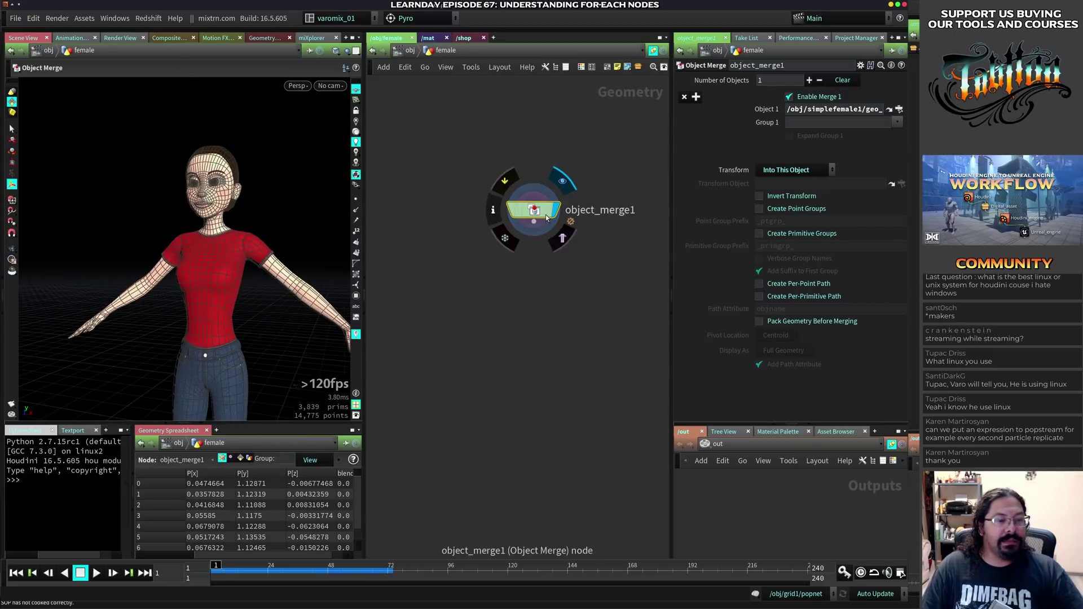
- Check how the merged character is divided by selecting the connected primitives of its shirt, jeans and skin
key(s)
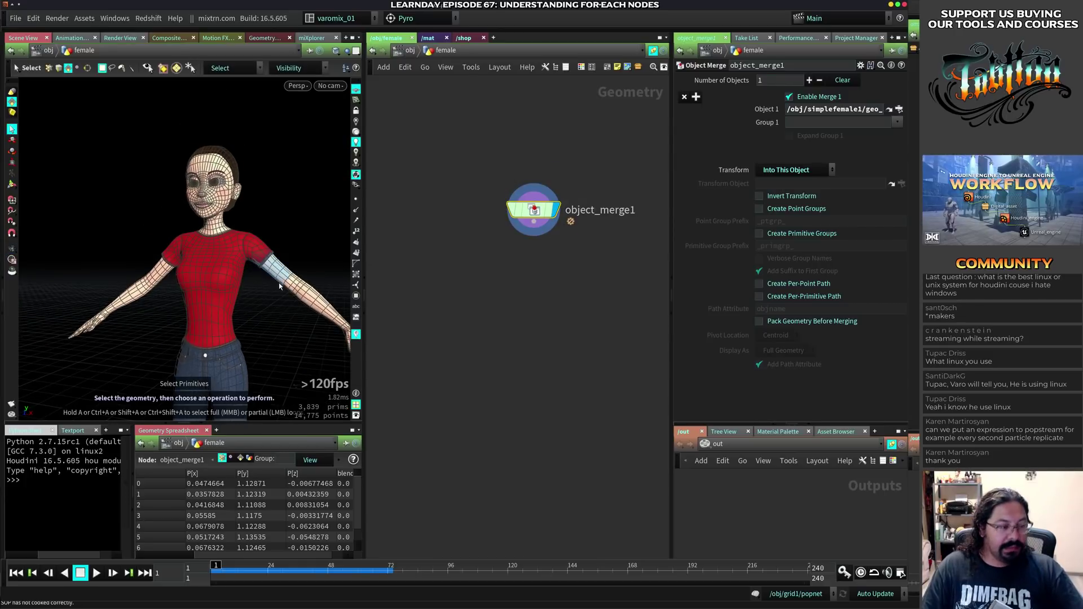
double_click(226, 302)
alt+drag(249, 331, 282, 332)
alt+middle_drag(283, 332, 282, 289)
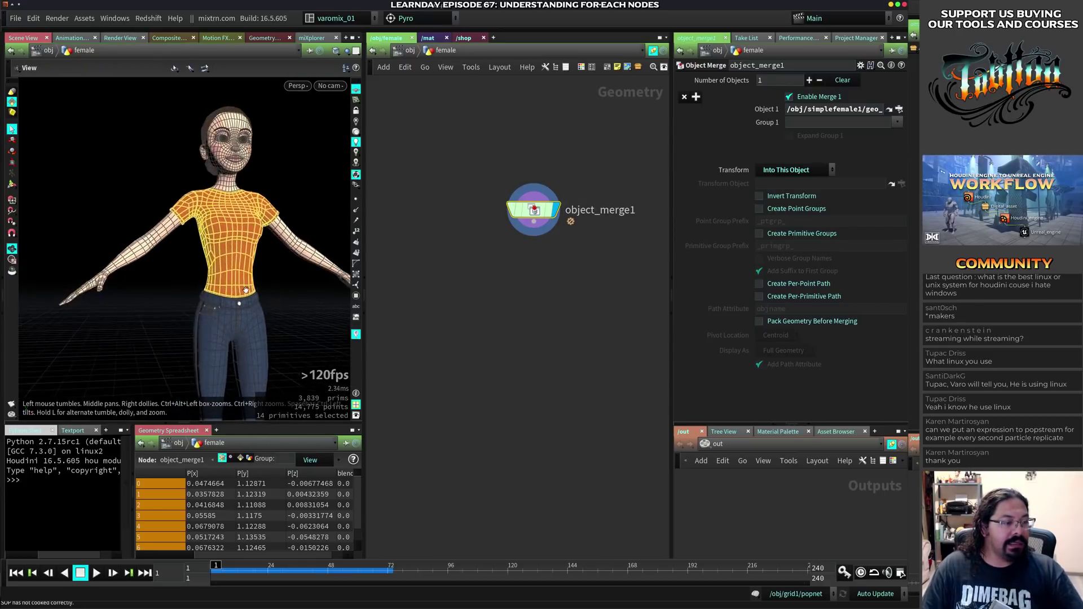
click(215, 341)
double_click(228, 326)
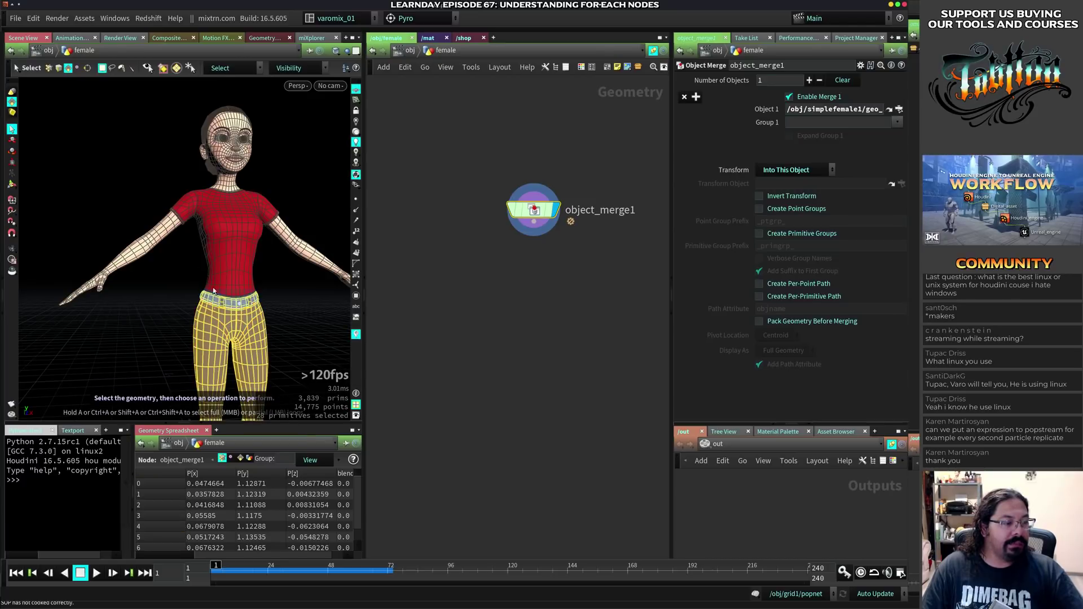
click(160, 238)
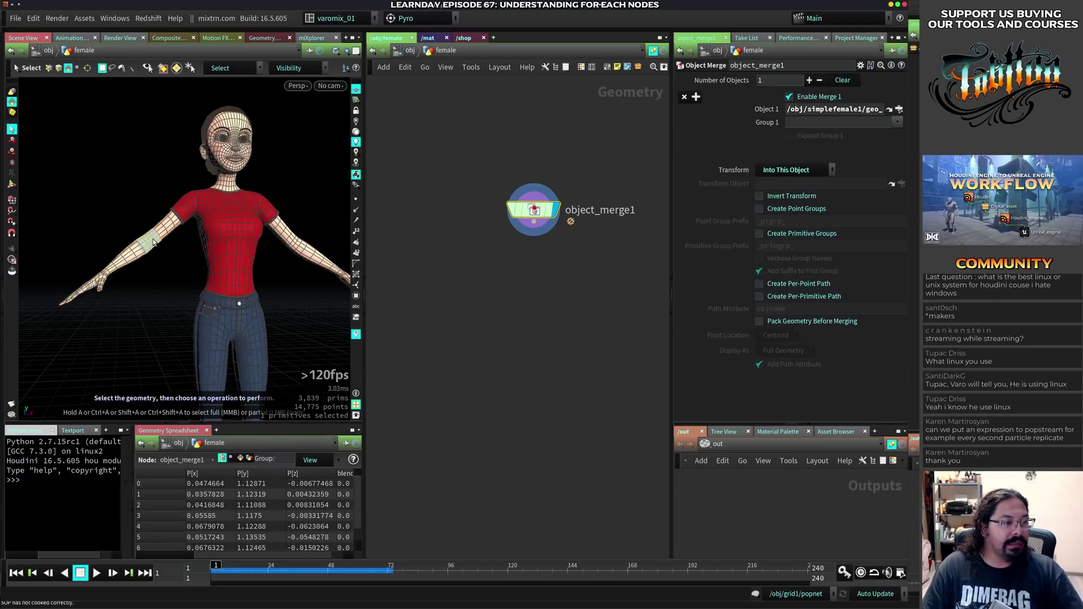
double_click(154, 241)
mouse_move(151, 284)
alt+mouse_down()
mouse_move(143, 281)
mouse_move(198, 300)
mouse_move(155, 299)
alt+mouse_up()
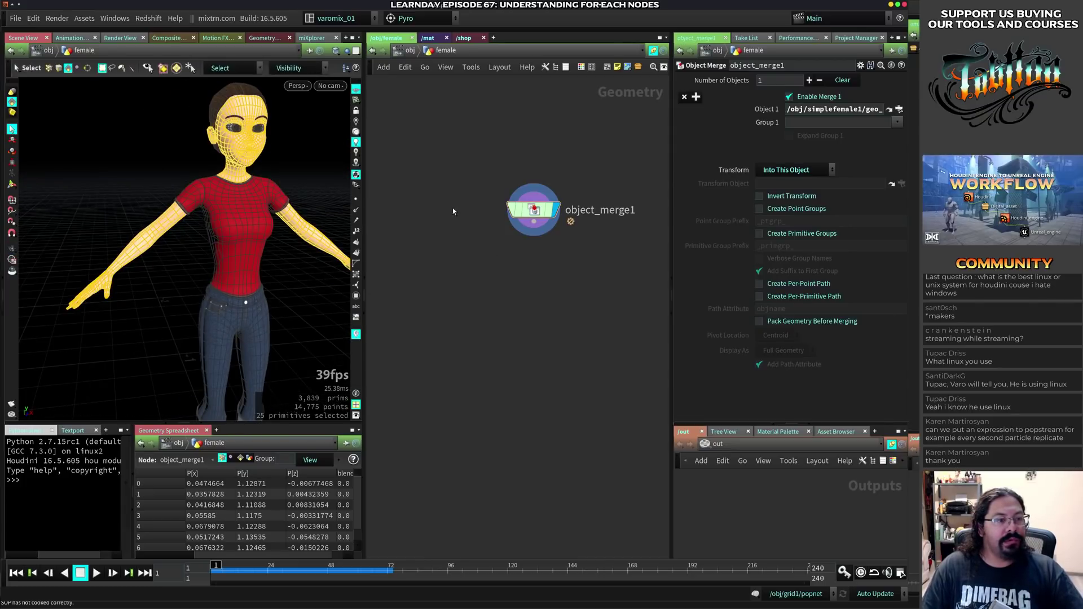
- Add a Test Geometry: Tommy node below object_merge1 and select the connected primitives of its skin
key(Tab)
key(Escape)
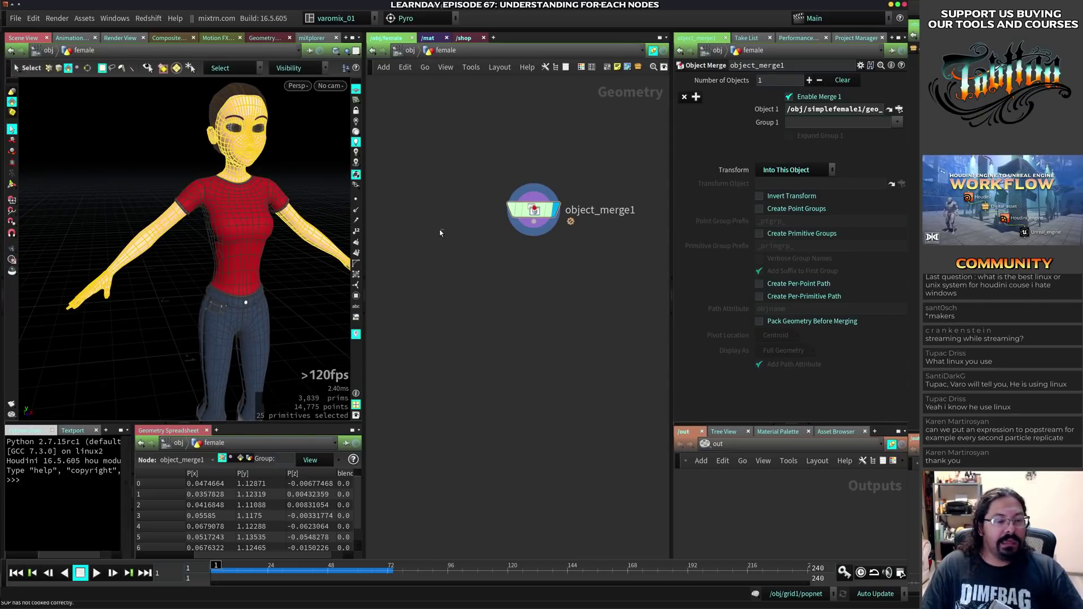
key(Tab)
text(tes)
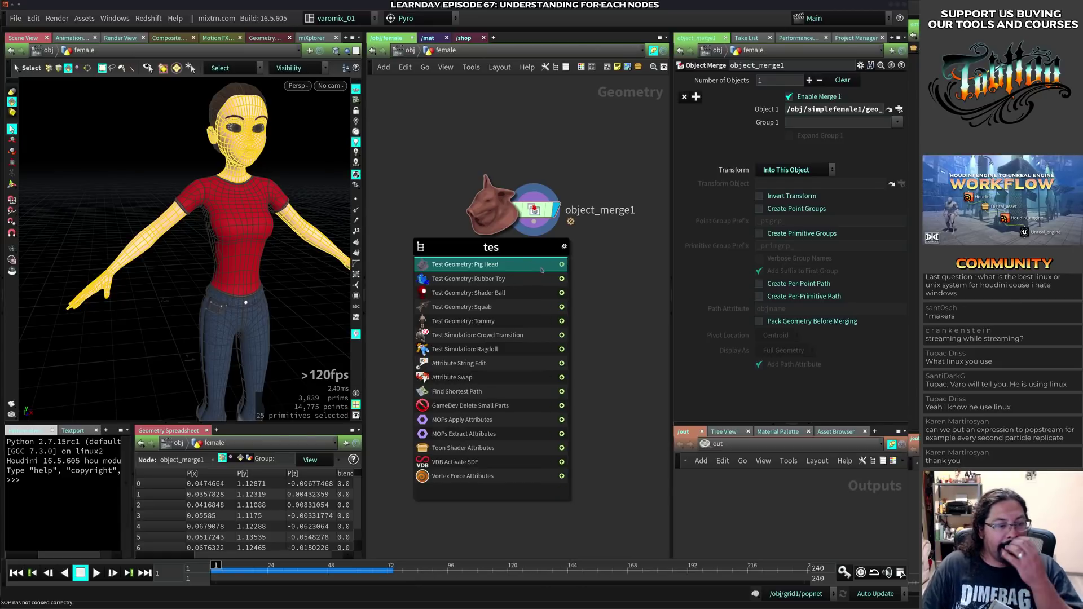
click(483, 321)
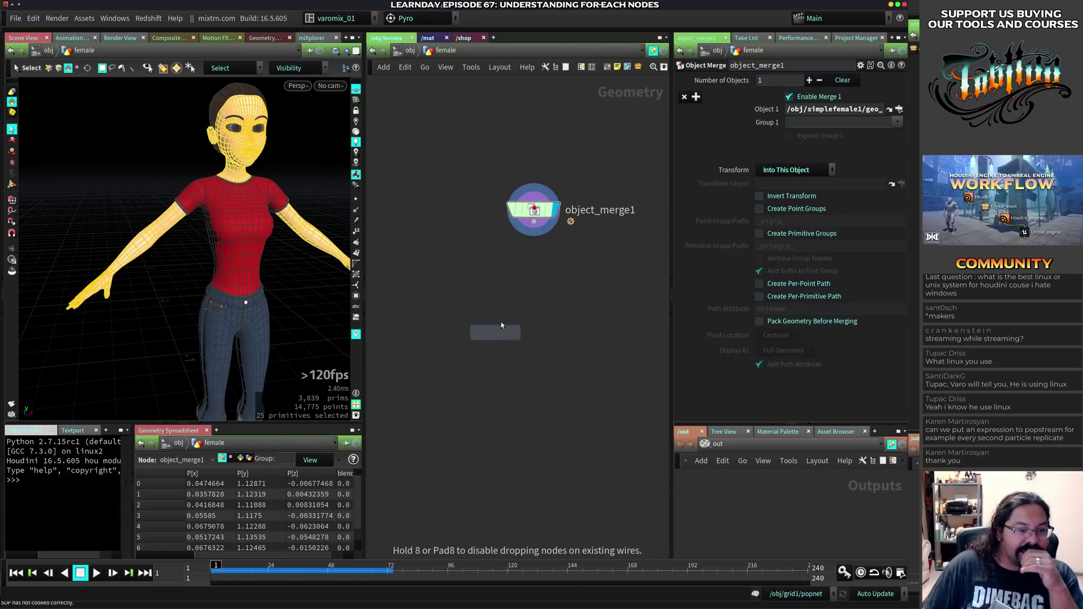
click(493, 265)
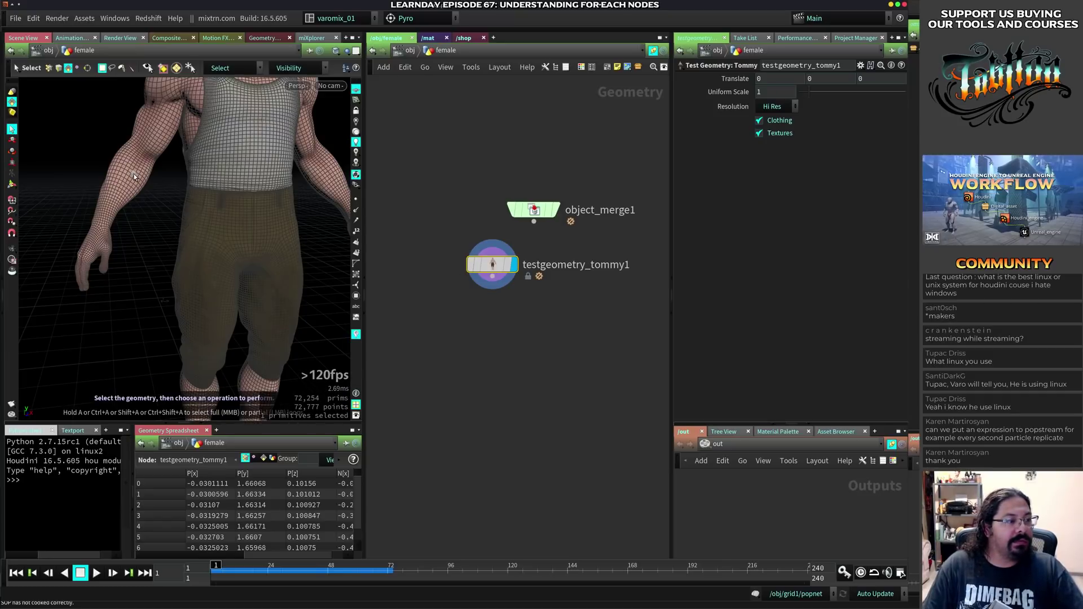
alt+drag(151, 211, 129, 221)
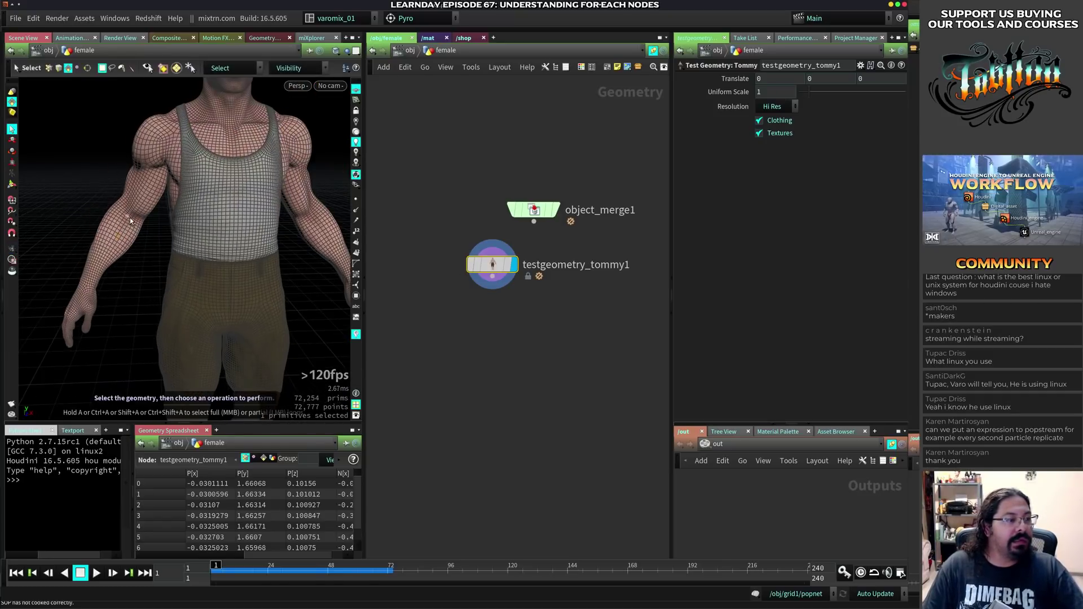
double_click(130, 221)
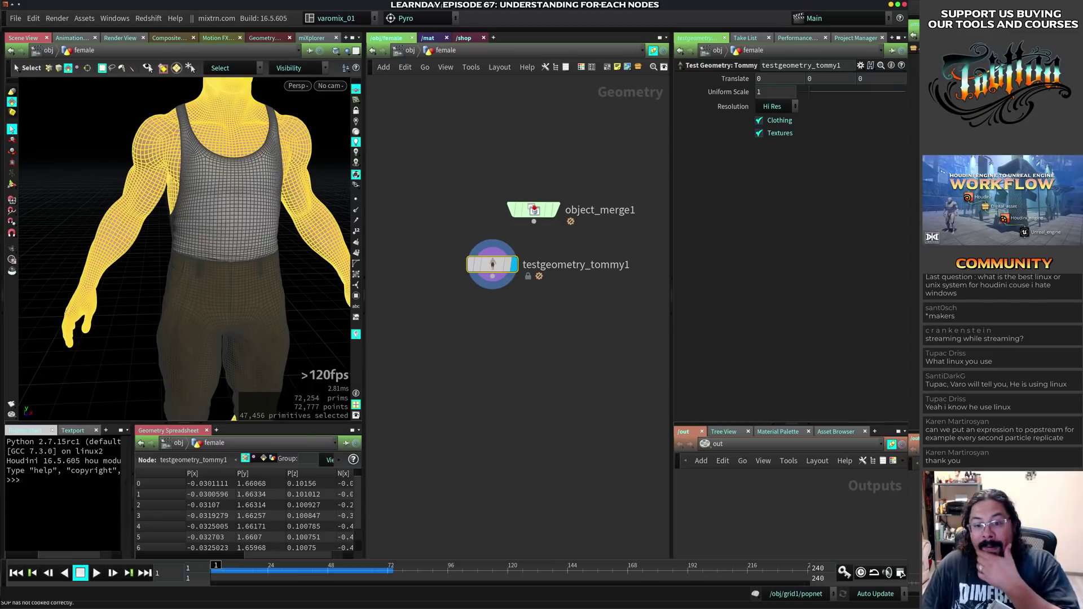
- Select the connected primitives of Tommy's trousers and turn off Clothing on testgeometry_tommy1
double_click(203, 314)
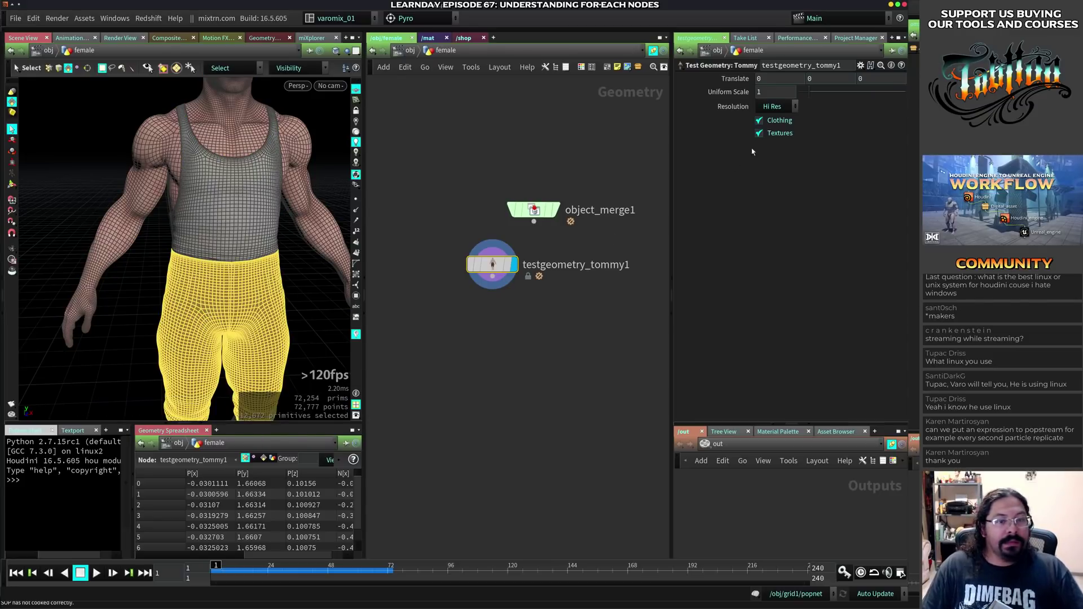
click(785, 121)
alt+right_drag(231, 248, 208, 273)
alt+drag(208, 273, 259, 298)
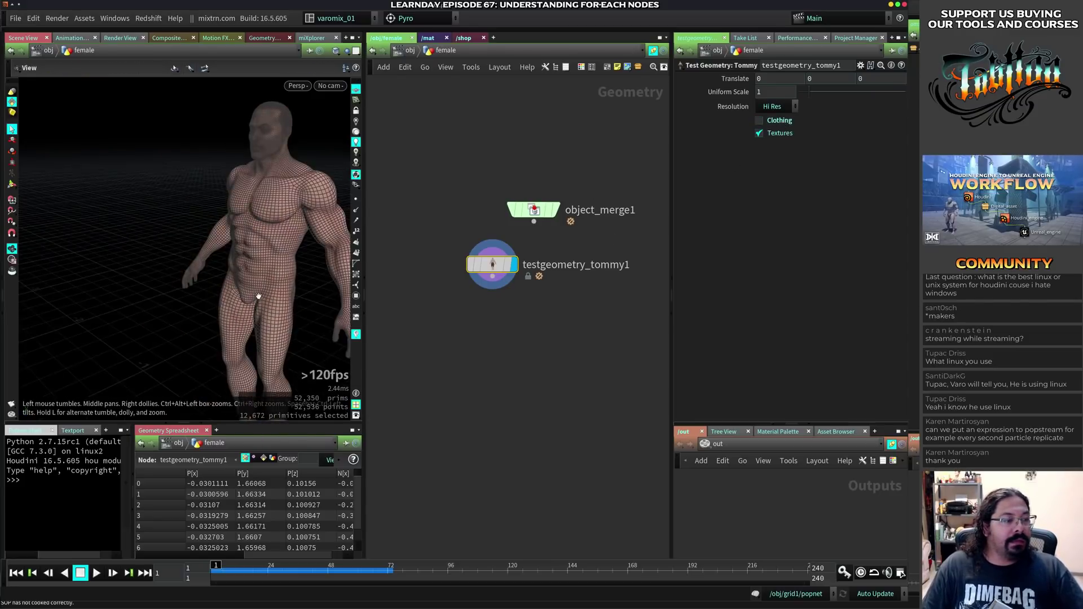
alt+middle_drag(259, 297, 219, 251)
- Spread the object_merge1 and testgeometry_tommy1 nodes apart in the network and look over the unclothed body
drag(509, 285, 488, 262)
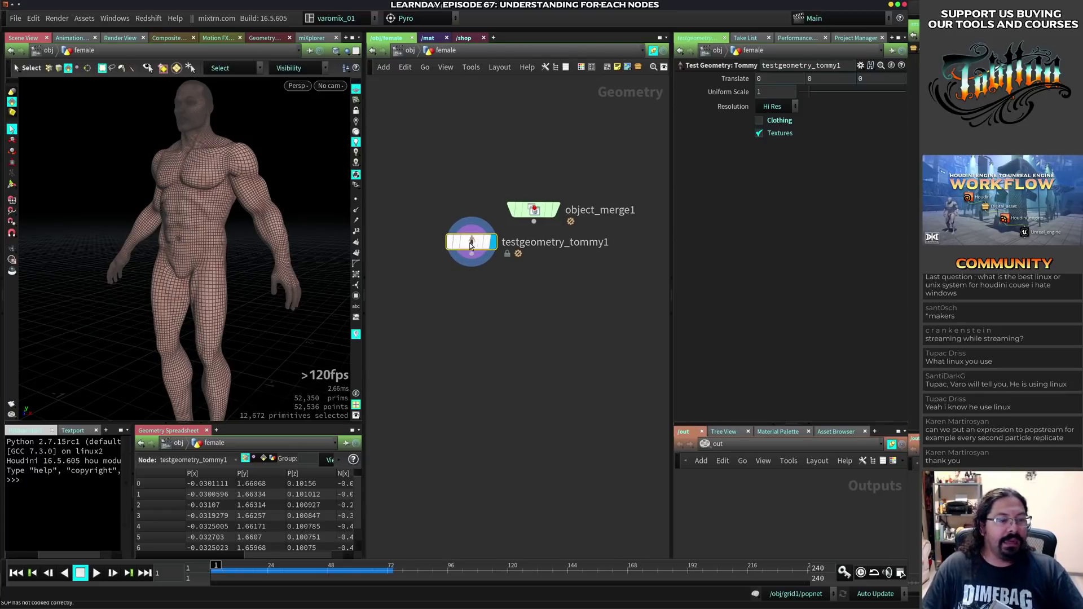
drag(533, 210, 535, 177)
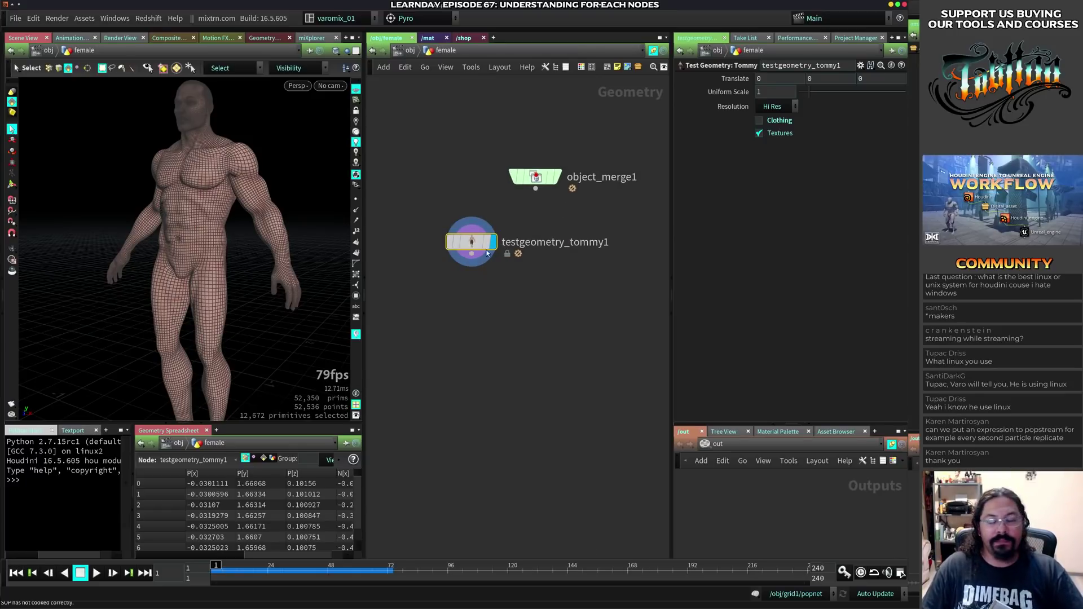
click(499, 298)
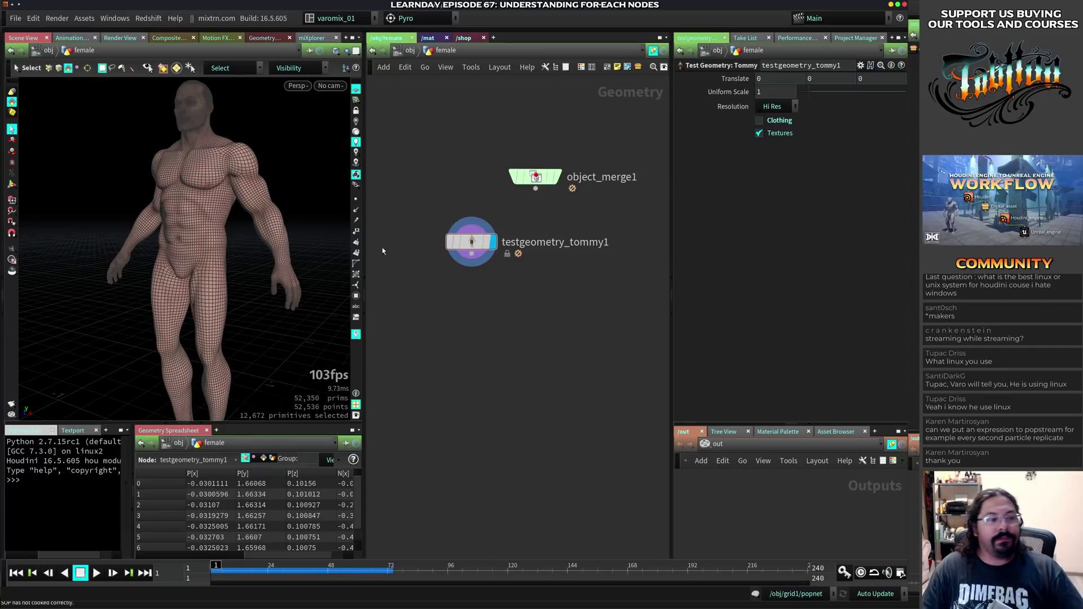
drag(469, 242, 489, 240)
alt+drag(235, 251, 326, 267)
key(s)
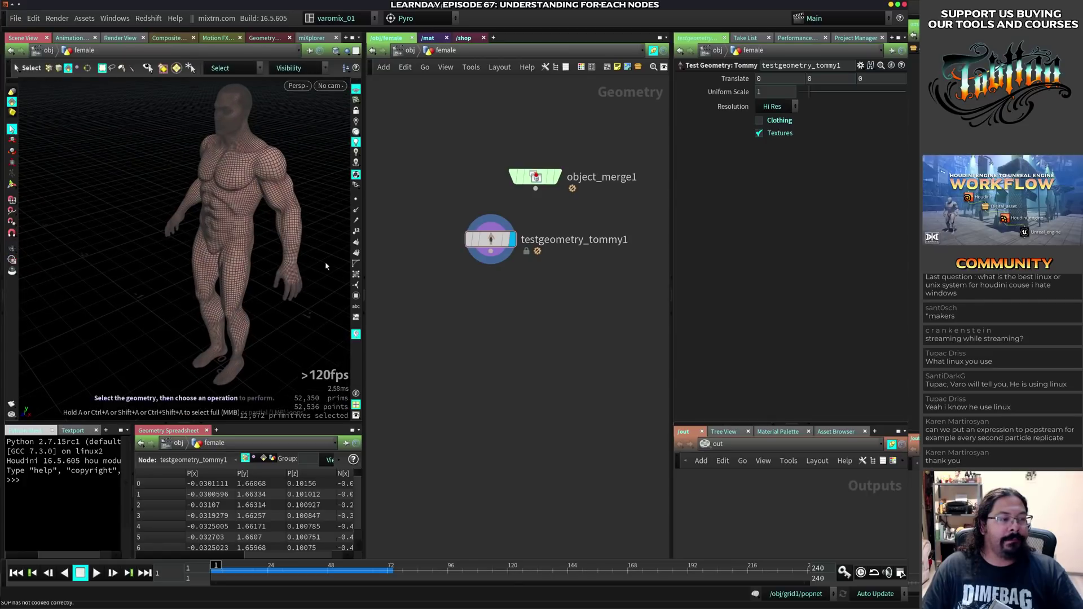
drag(488, 241, 482, 236)
mouse_move(231, 299)
alt+mouse_down()
mouse_move(213, 285)
mouse_move(222, 284)
alt+mouse_up()
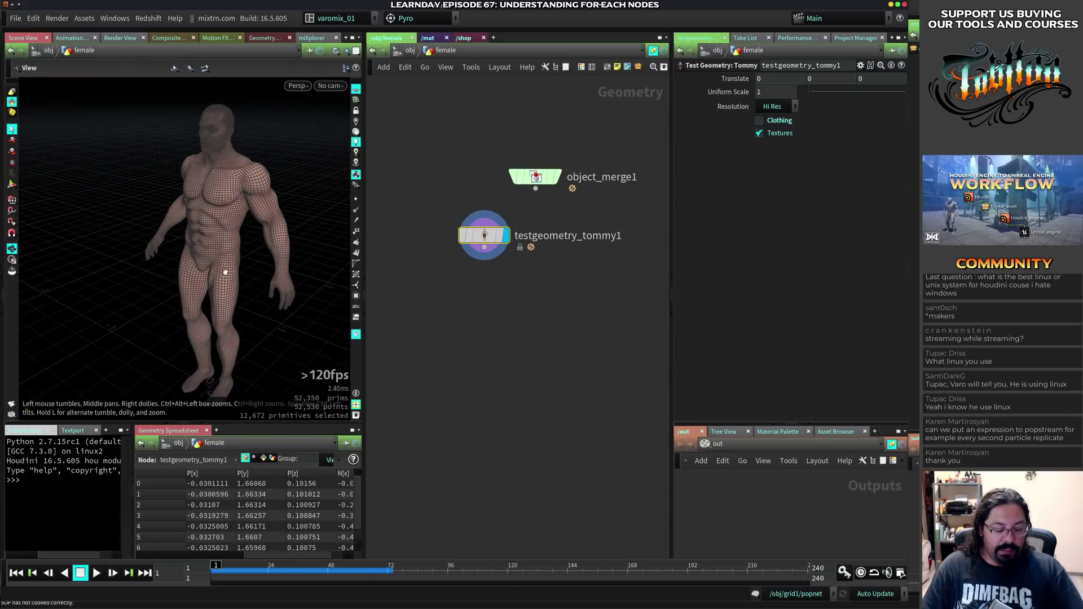
key(s)
- Show the UV layout of Tommy's body and widen the viewport to inspect its separate shells
key(space+5)
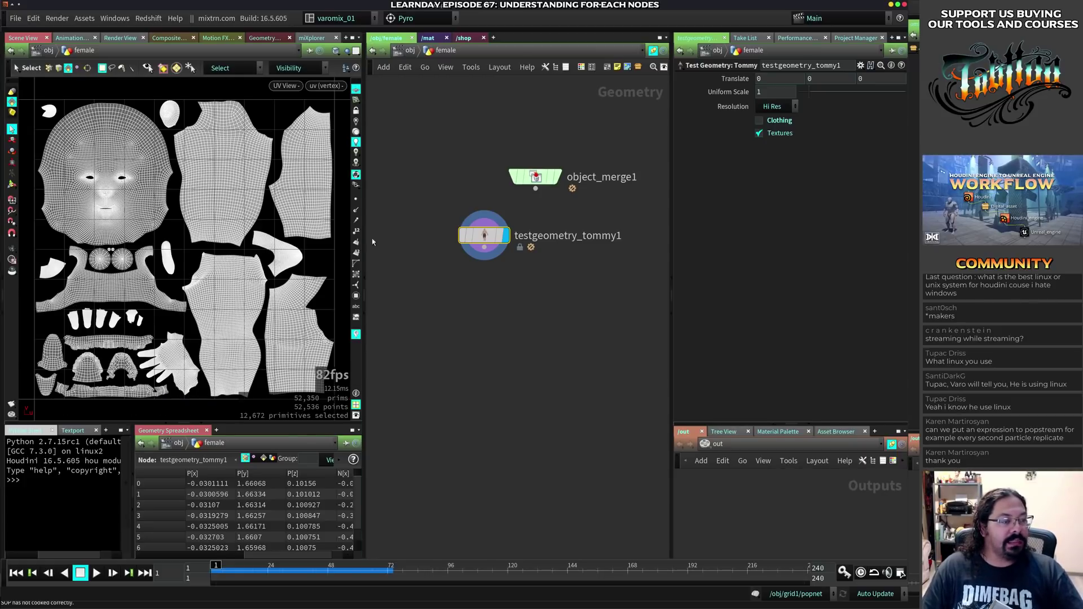
drag(365, 243, 446, 236)
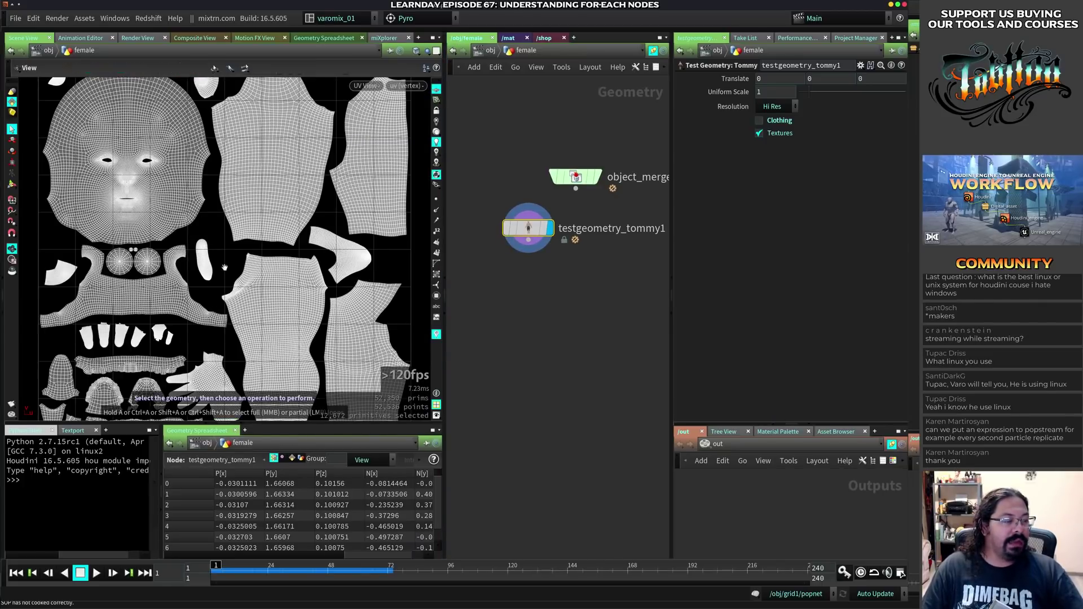
alt+middle_drag(224, 271, 230, 222)
scroll(262, 284, down, 1)
alt+middle_drag(262, 284, 213, 307)
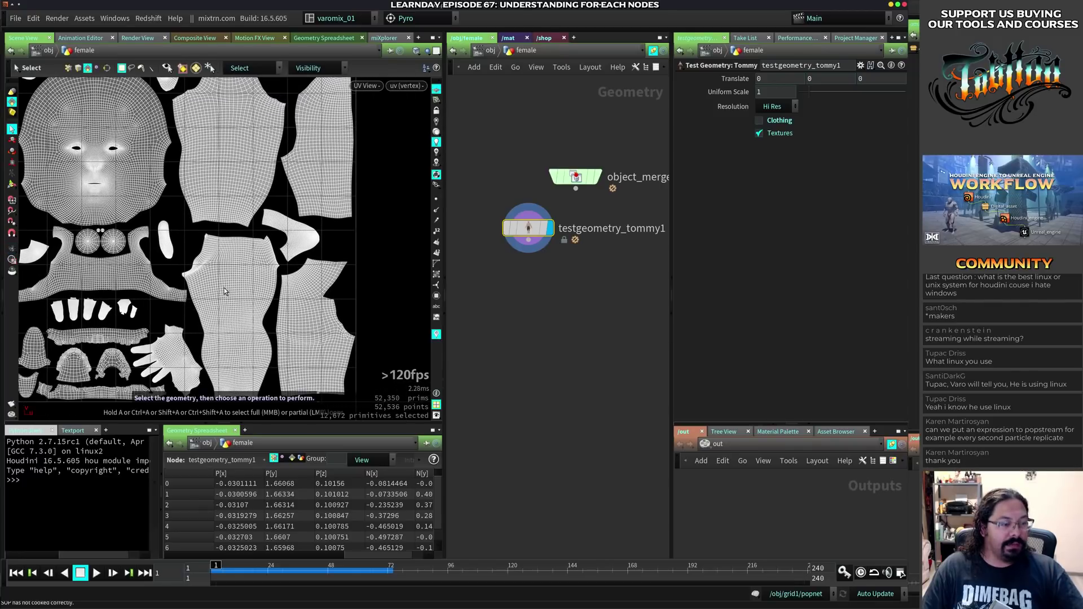
- Select a rectangular patch in the middle of a leg's UV shell and check where it lies on the 3D body
drag(220, 277, 259, 329)
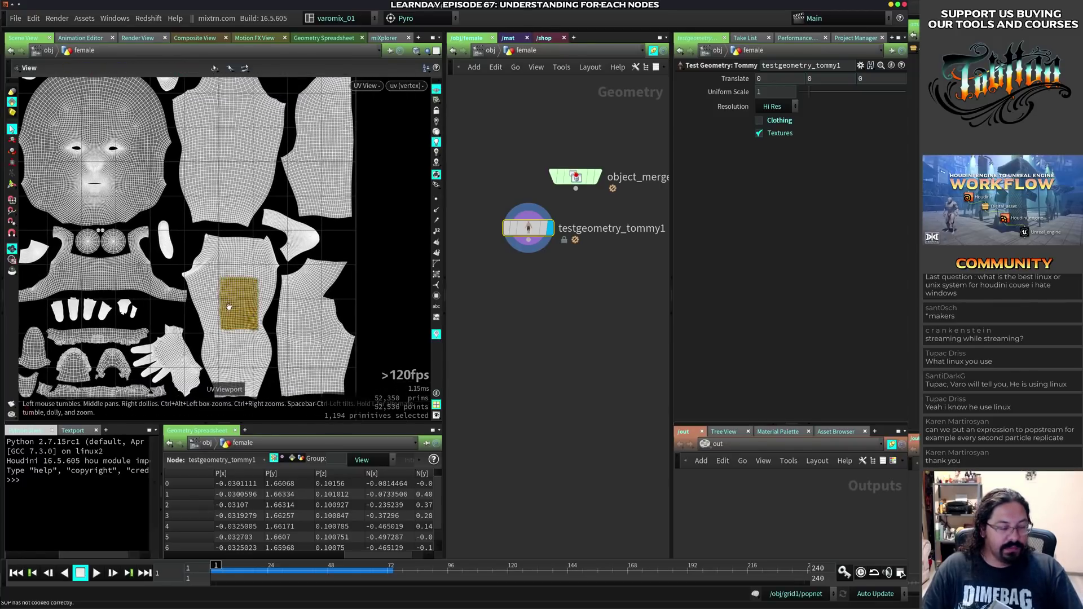
key(space+1)
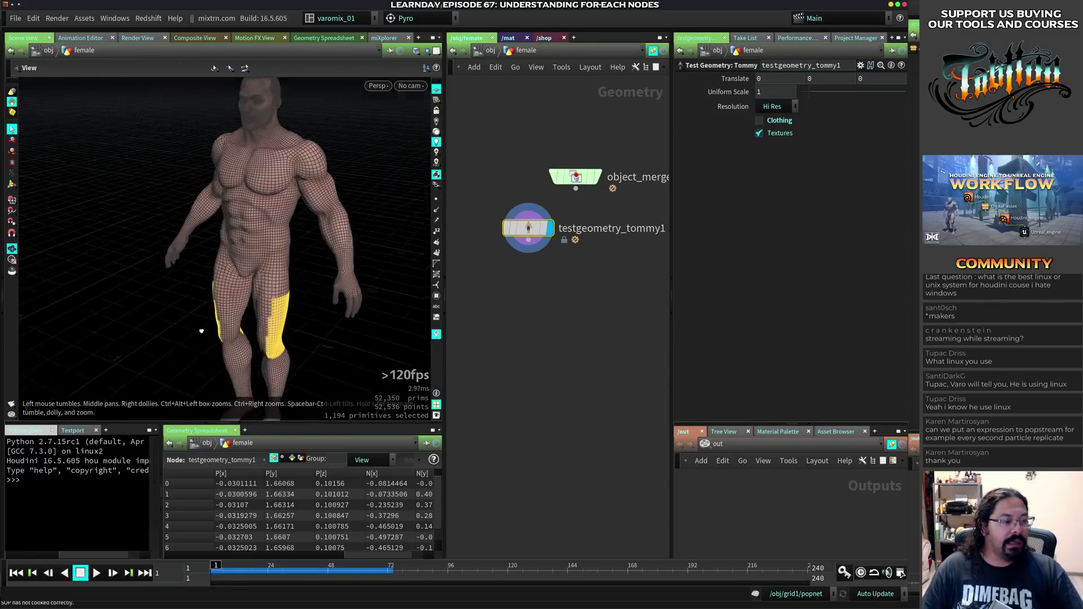
key(space+5)
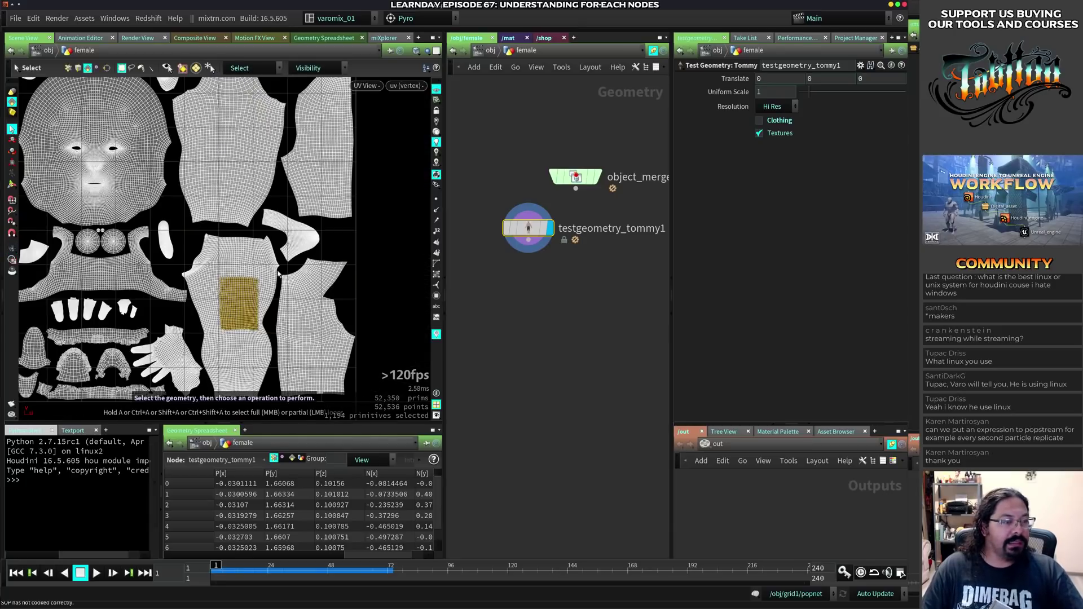
scroll(187, 277, down, 3)
scroll(180, 283, up, 2)
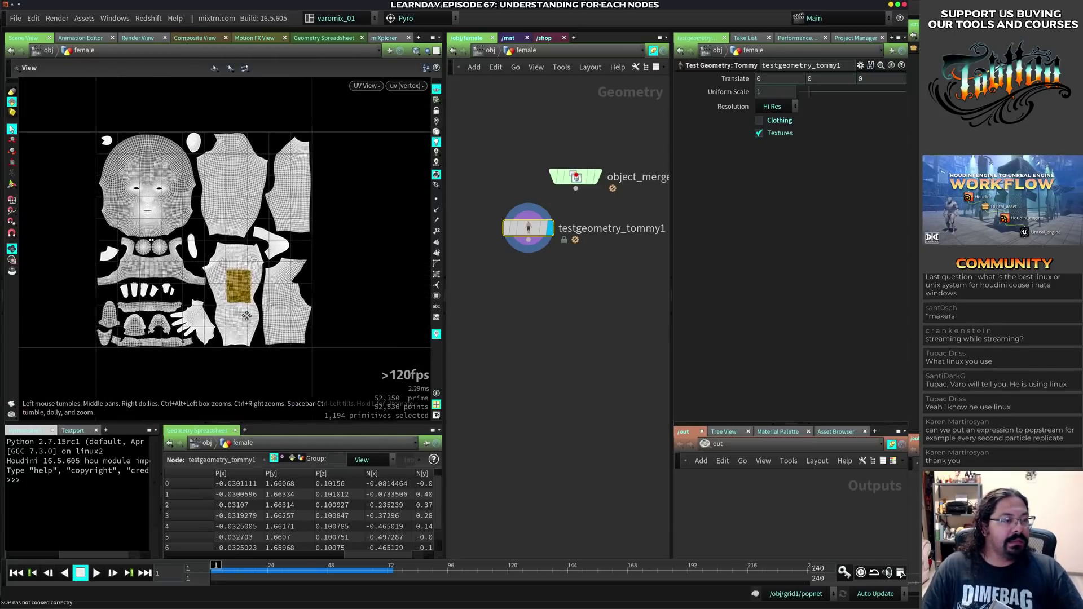
key(s)
- Choose Name Attribute as the group selection type, return to the perspective view and move both nodes higher in the network
mouse_move(527, 228)
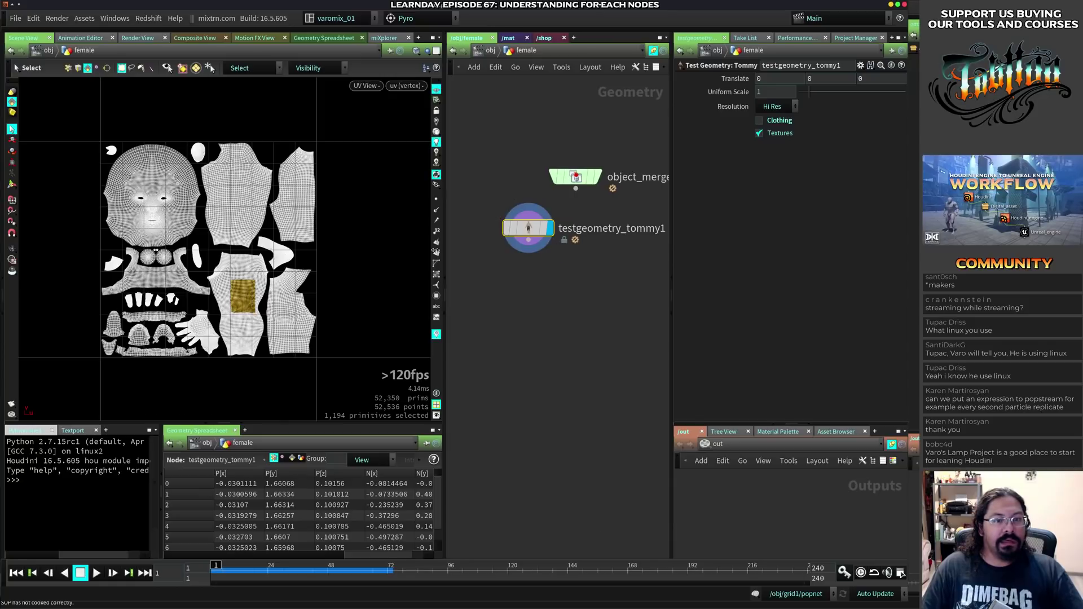
click(252, 68)
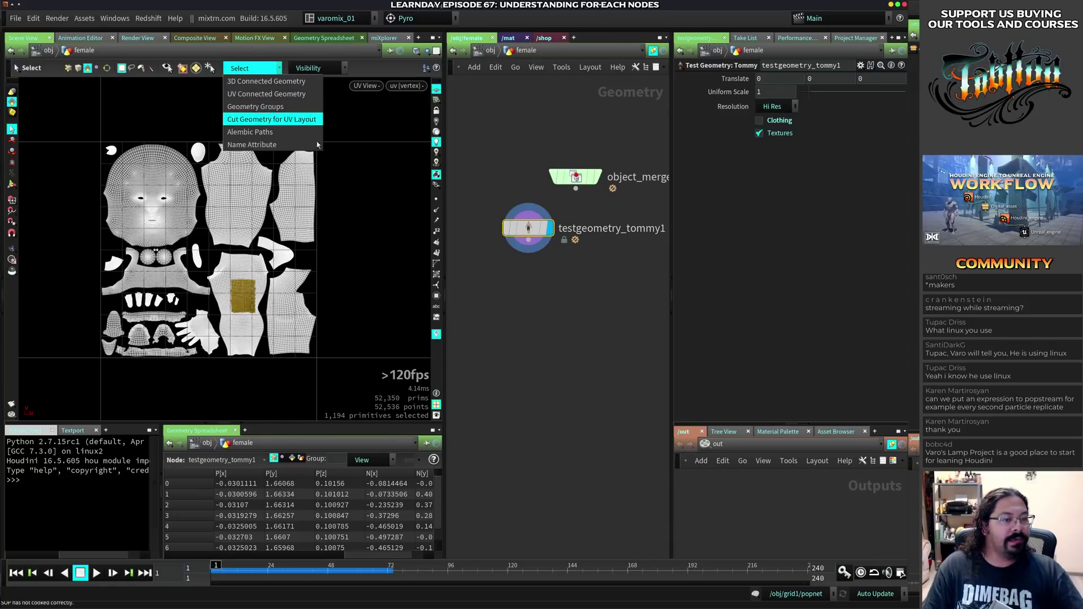
click(254, 145)
key(space+1)
alt+drag(243, 297, 270, 292)
scroll(270, 292, down, 5)
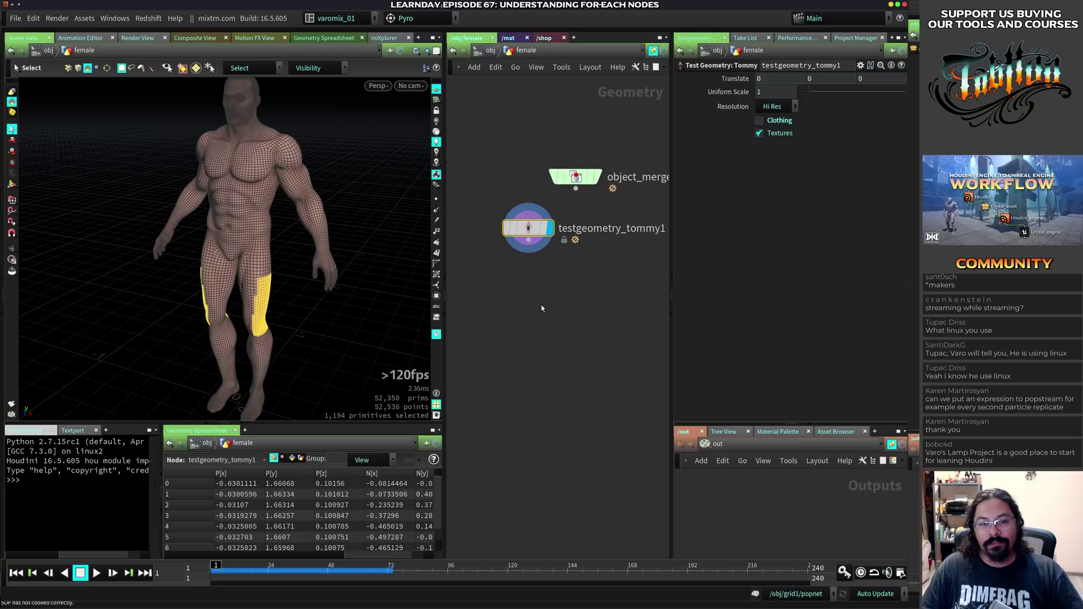
drag(575, 176, 627, 161)
drag(523, 232, 532, 217)
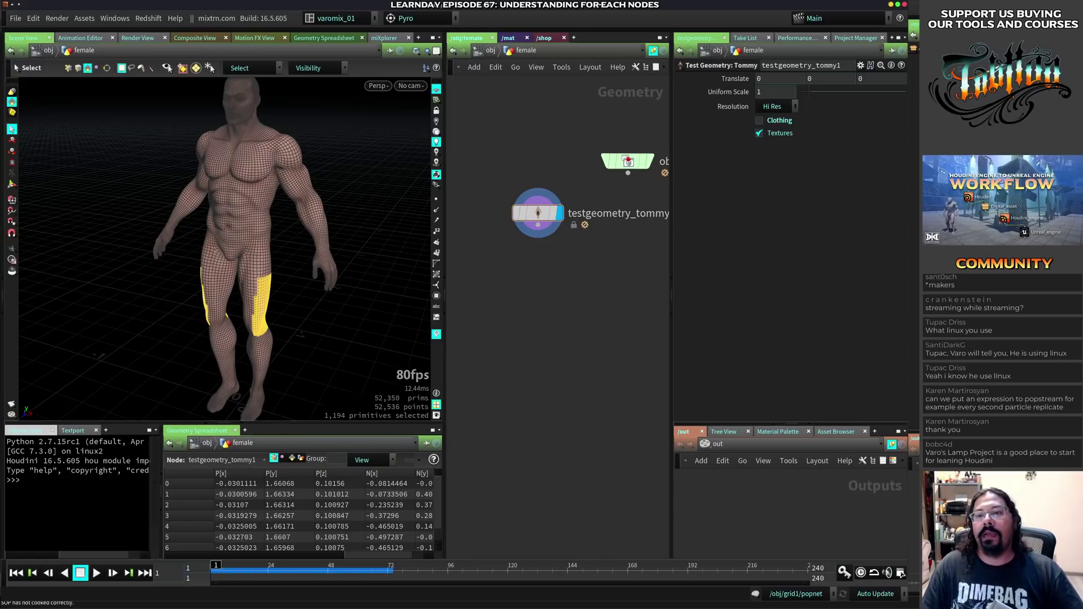
- Switch to the Chrome browser and open mixtrn.com in a new tab
key(ctrl+F9)
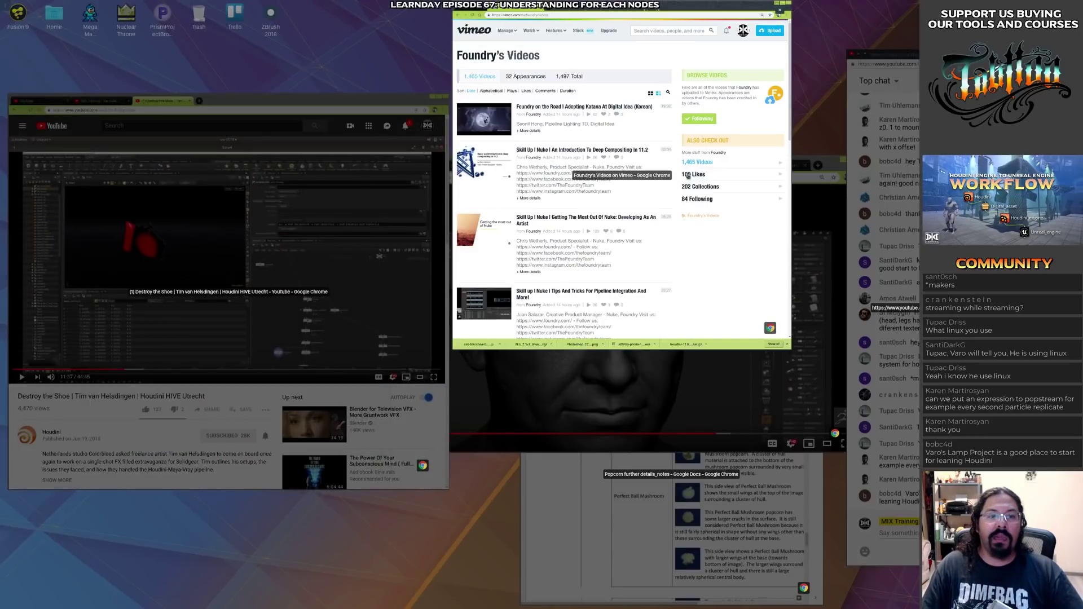
click(330, 262)
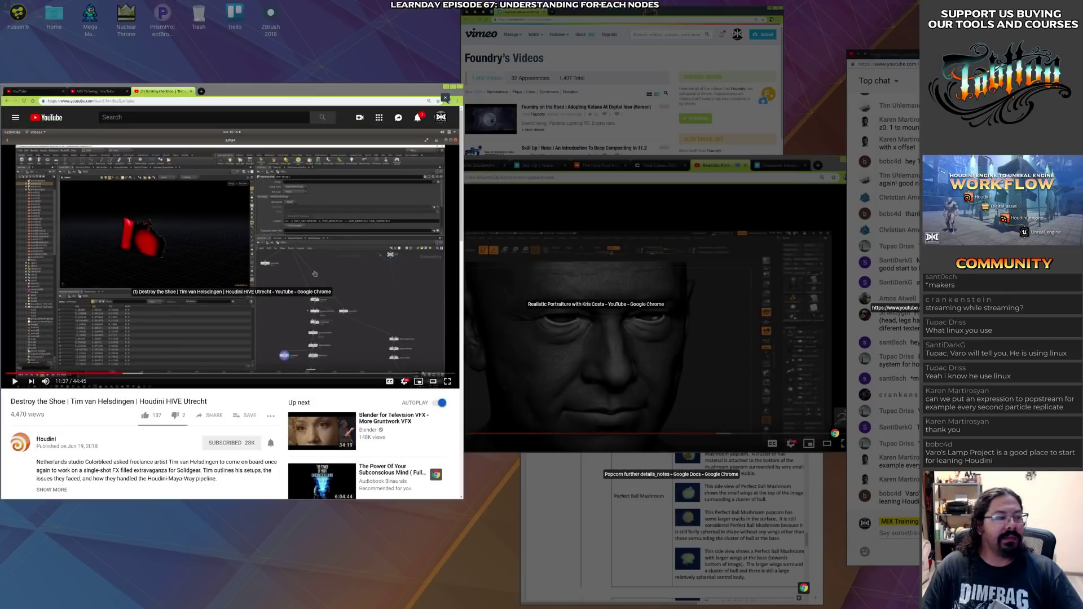
click(315, 271)
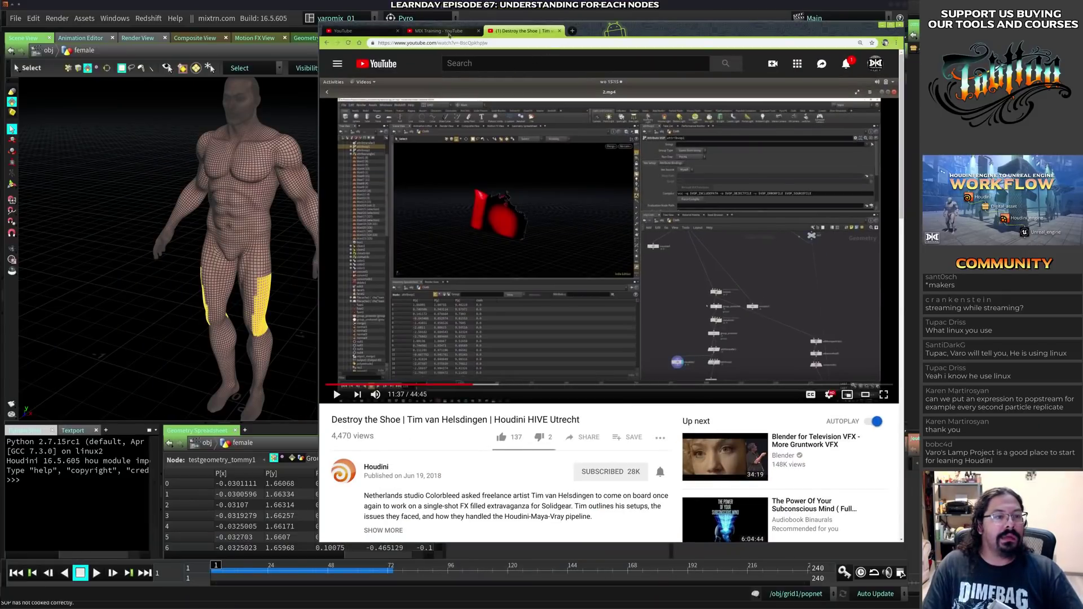
click(572, 31)
text(mixtrn.com)
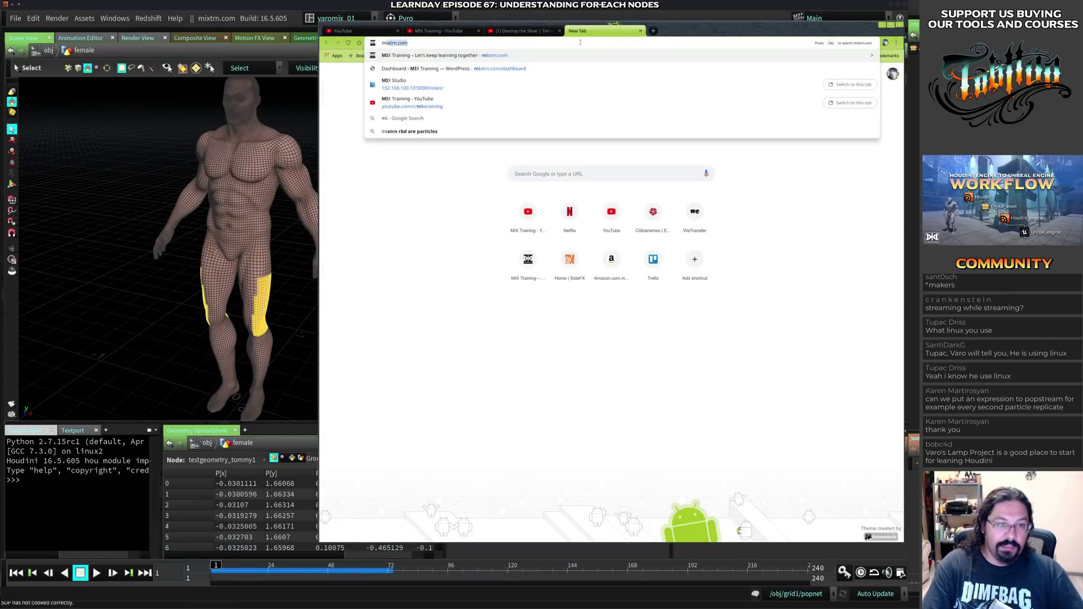
key(Return)
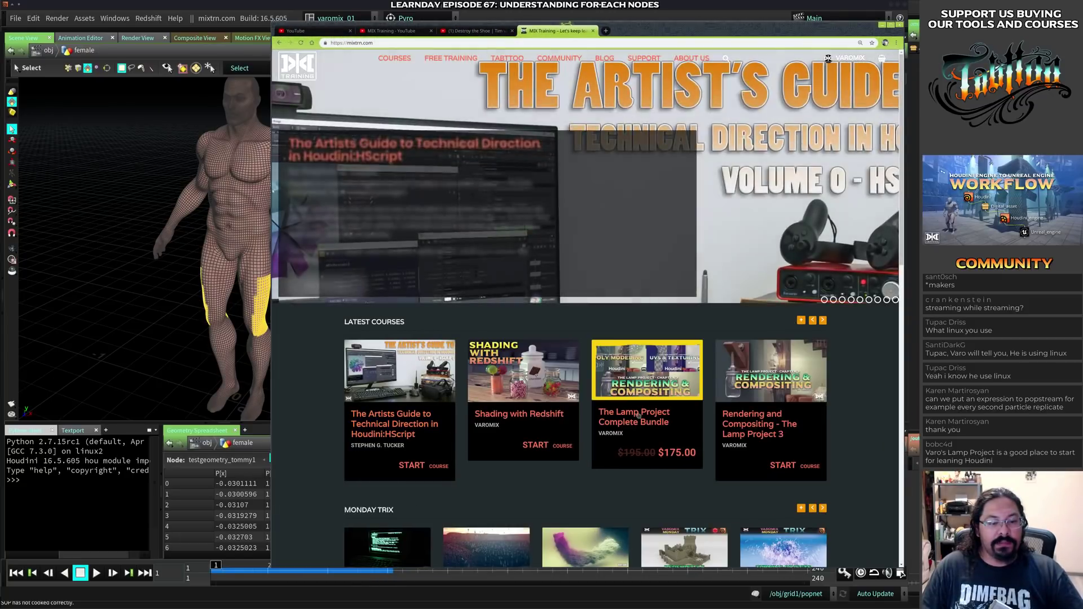
- Open The Lamp Project Complete Bundle course page and look through its description and included courses
click(638, 416)
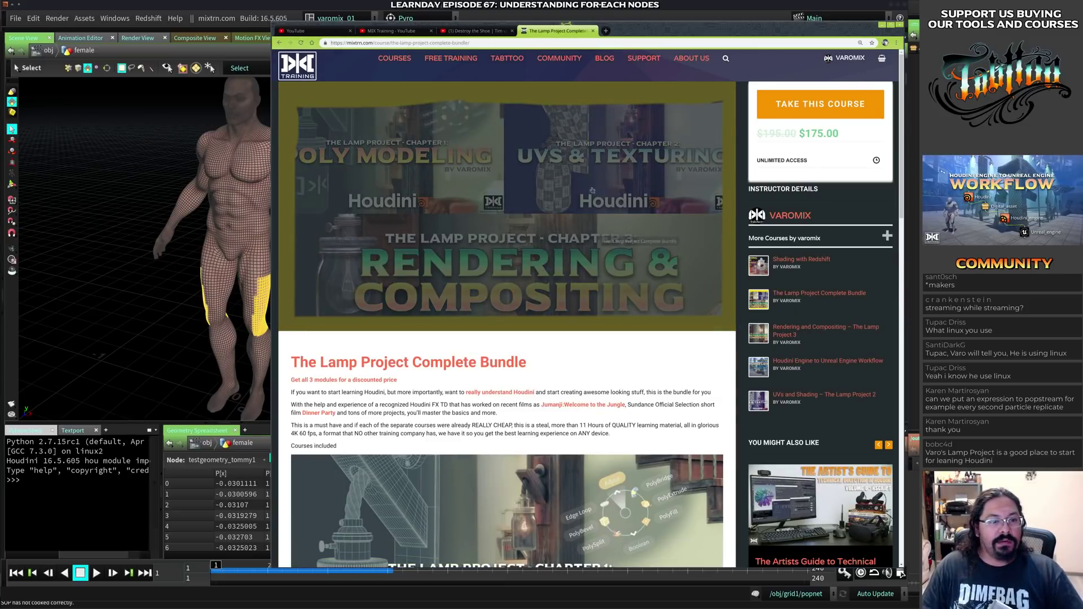
scroll(553, 377, down, 3)
scroll(553, 377, down, 1)
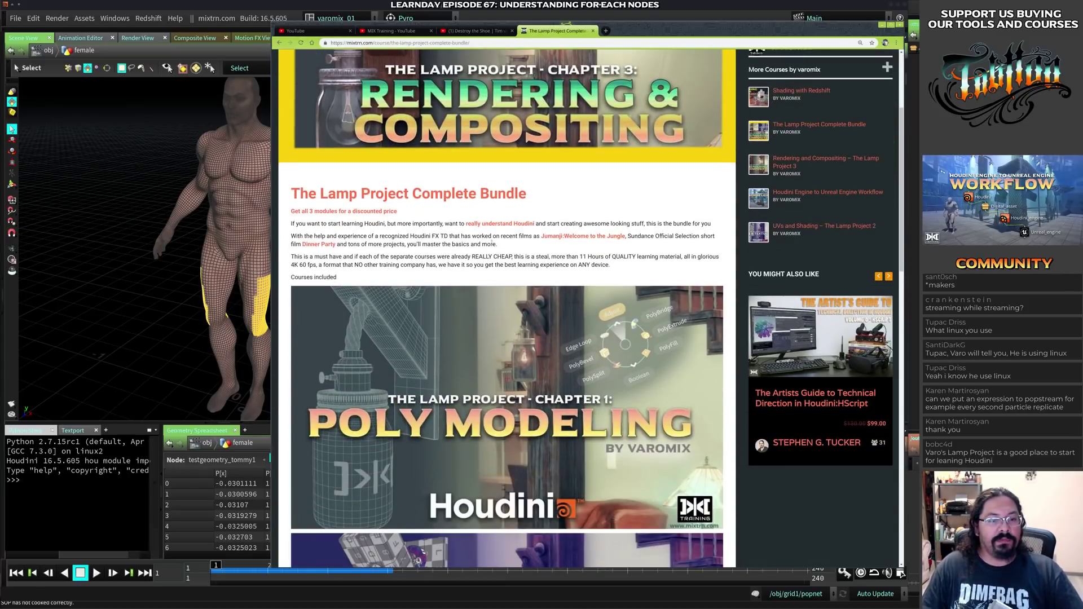
scroll(491, 244, down, 5)
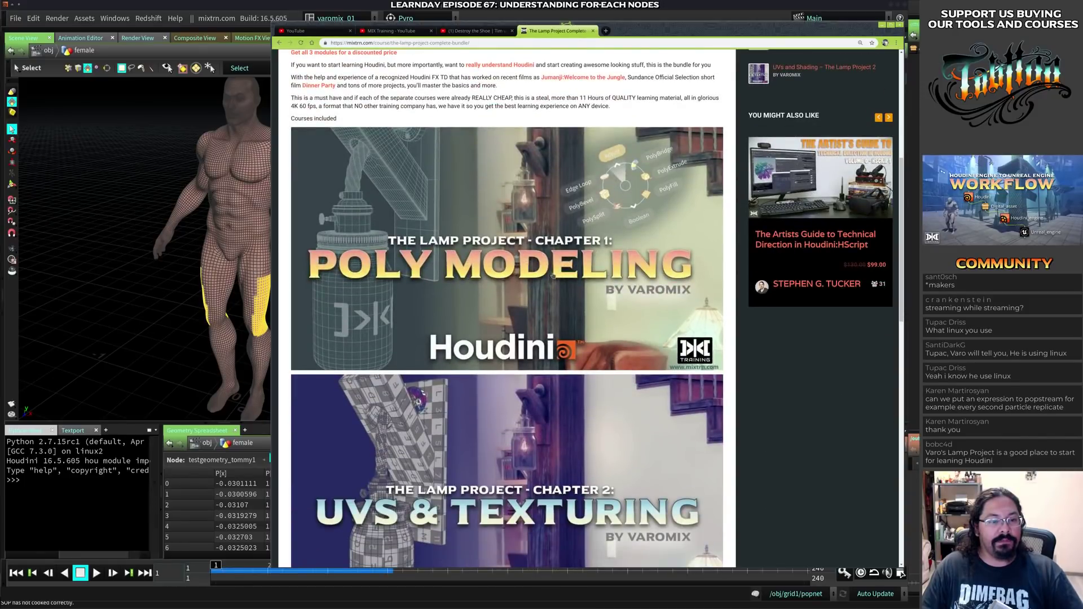
- Open the Poly Modeling chapter in its own tab, review the bundle's other chapters and view the chapter's lesson list
click(555, 276)
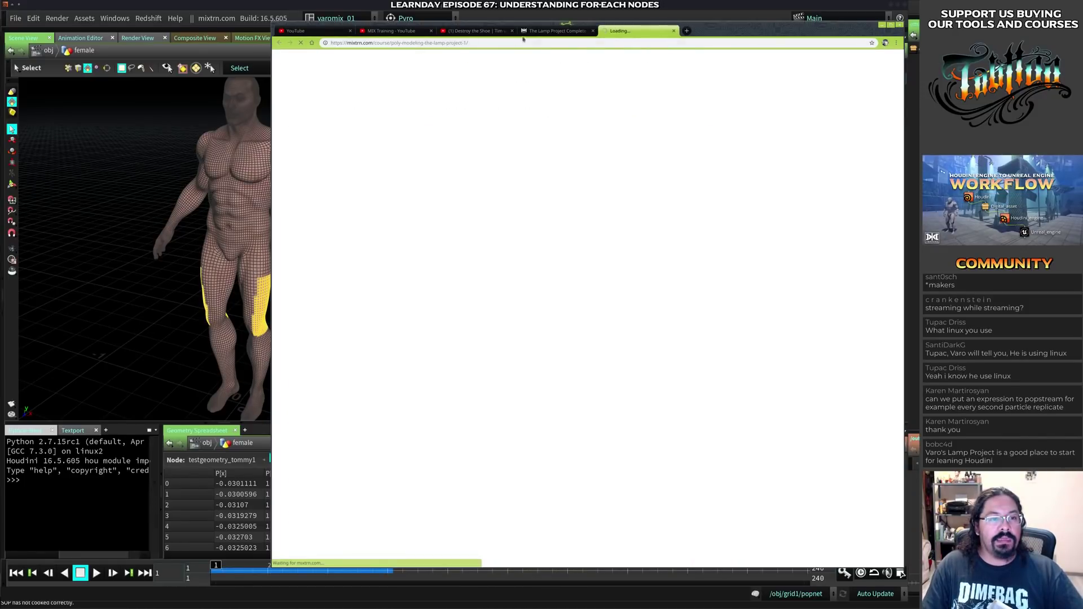
click(527, 31)
scroll(544, 121, down, 9)
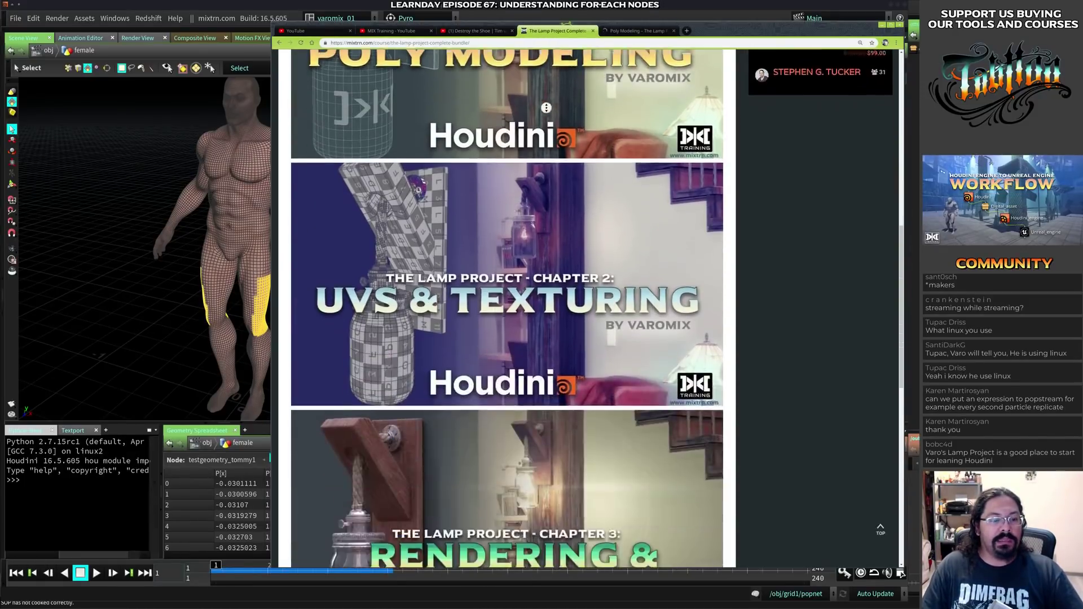
scroll(524, 446, down, 3)
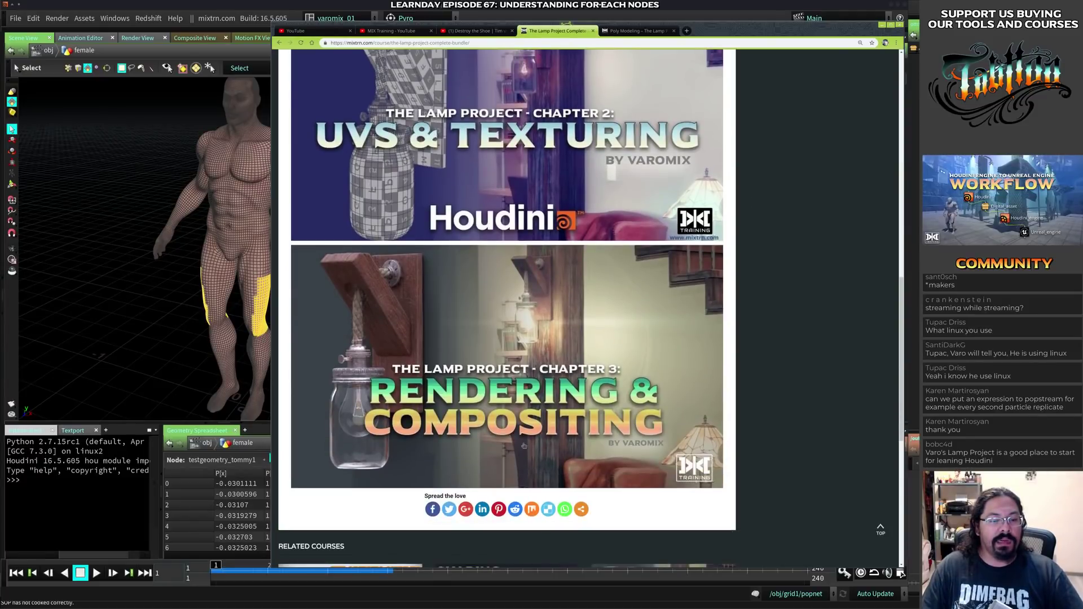
click(644, 32)
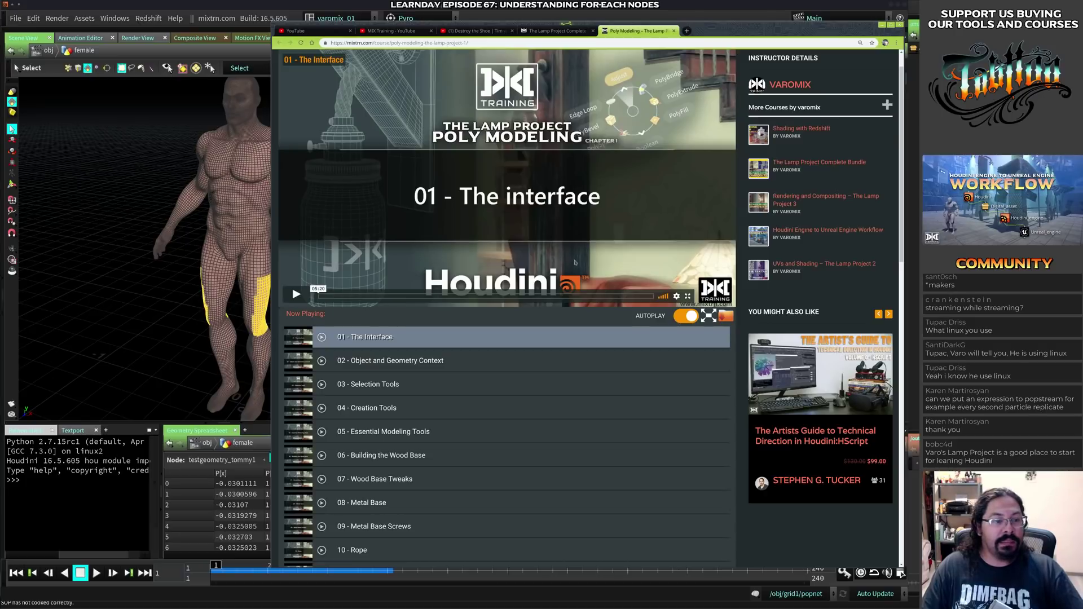
scroll(877, 170, up, 1)
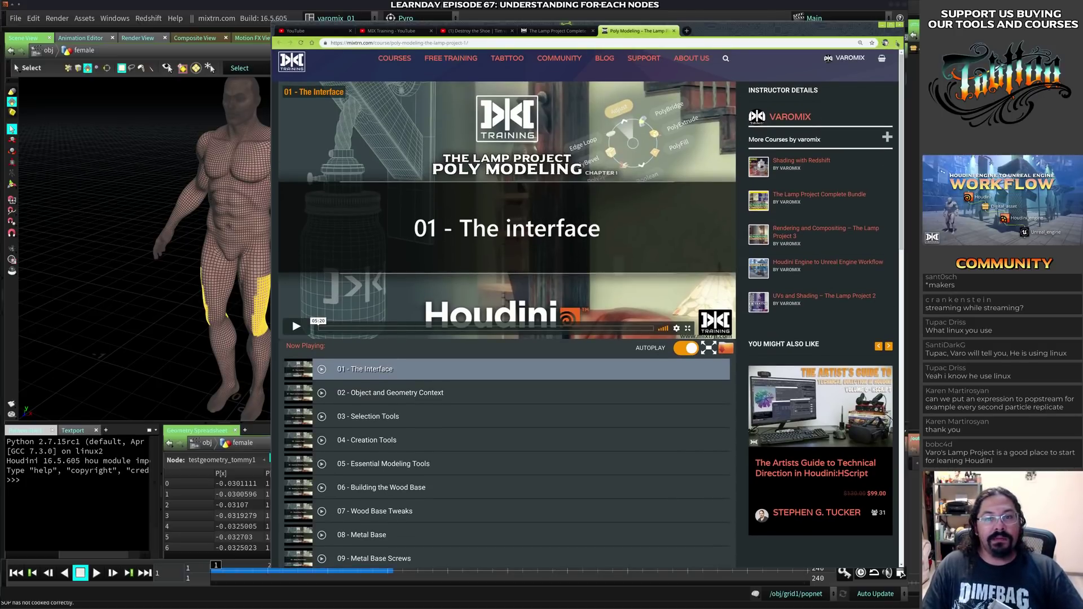
- Copy the Poly Modeling course address and open it in a new incognito window to view the logged-out course page
click(755, 41)
key(ctrl+c)
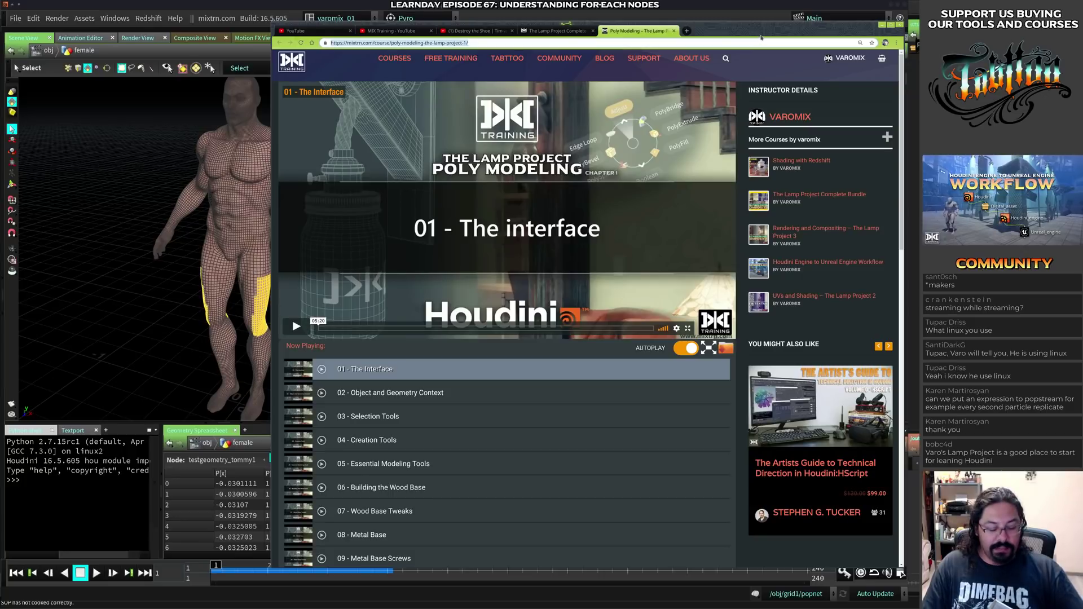
click(896, 43)
click(847, 95)
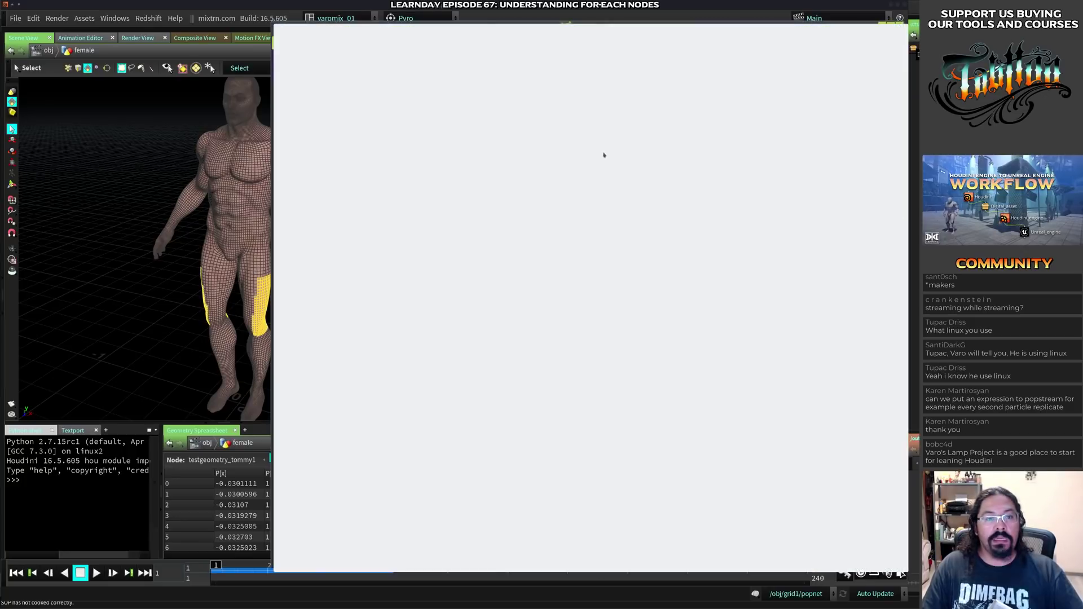
key(ctrl+v)
key(Return)
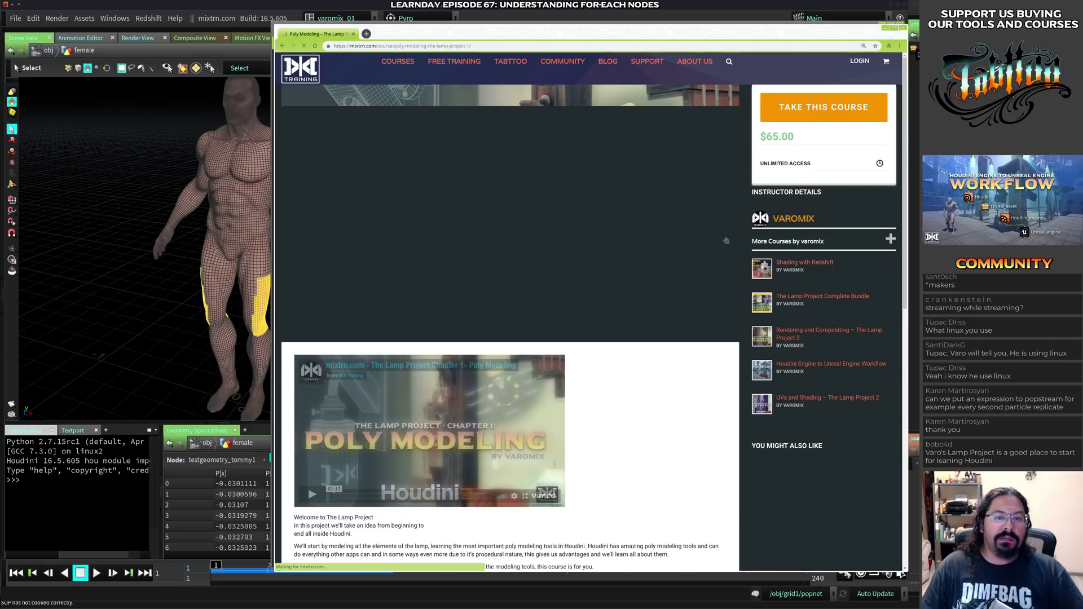
mouse_move(906, 124)
mouse_down()
mouse_move(915, 250)
mouse_move(906, 121)
mouse_up()
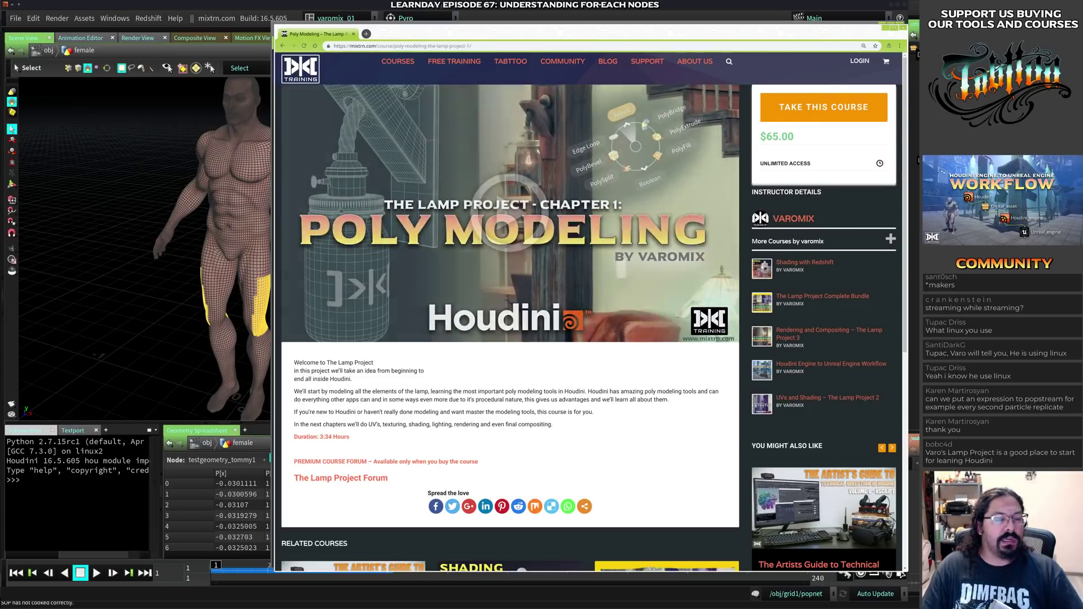
- Close the incognito course window, review the Lamp Project Complete Bundle page again and switch back to Houdini
alt+right_drag(826, 32, 768, 57)
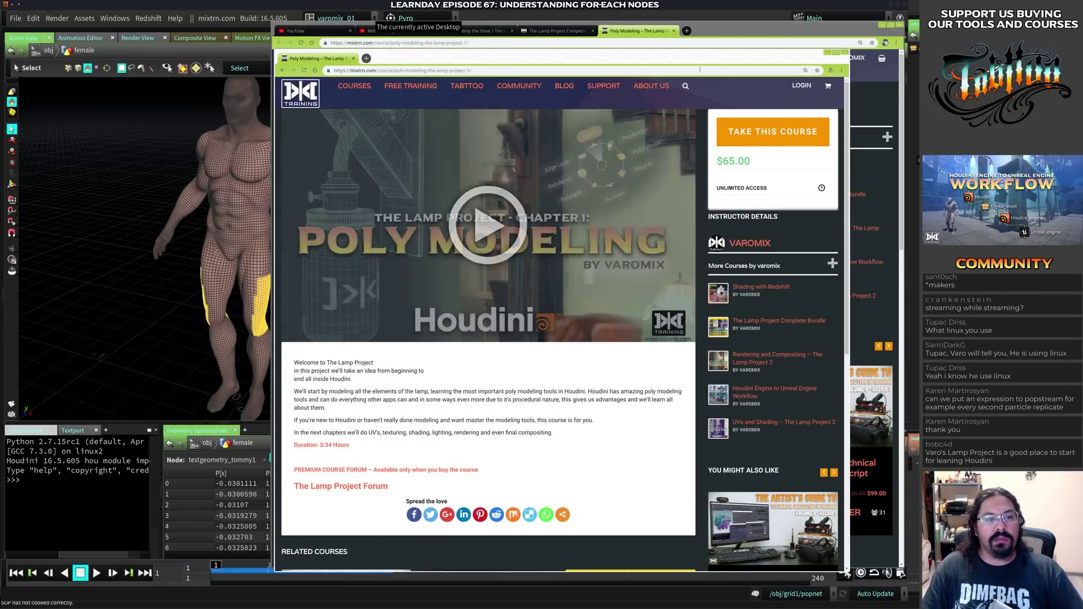
click(845, 53)
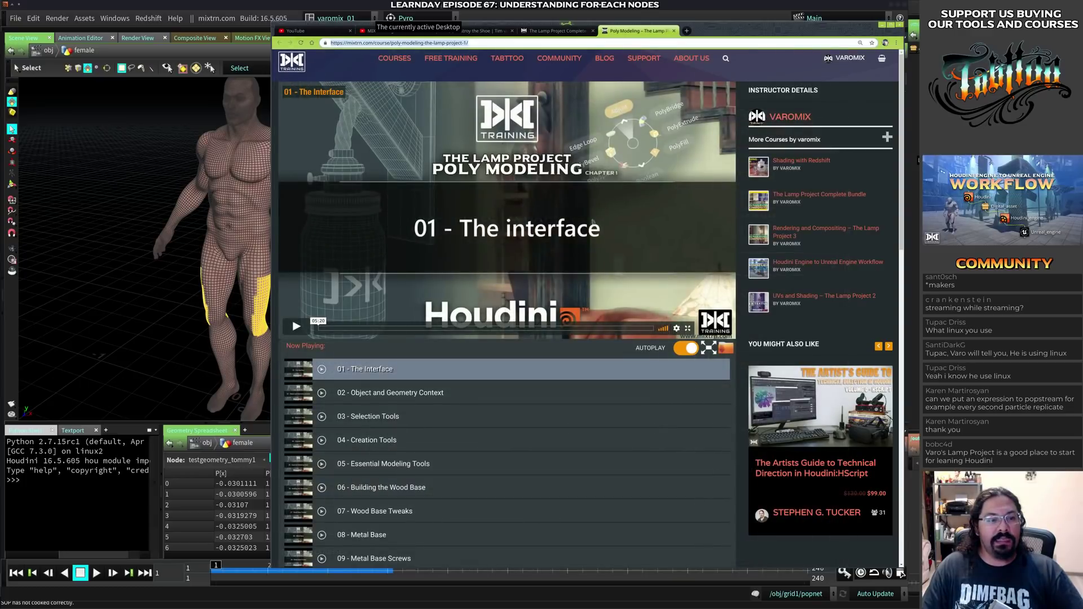
click(558, 31)
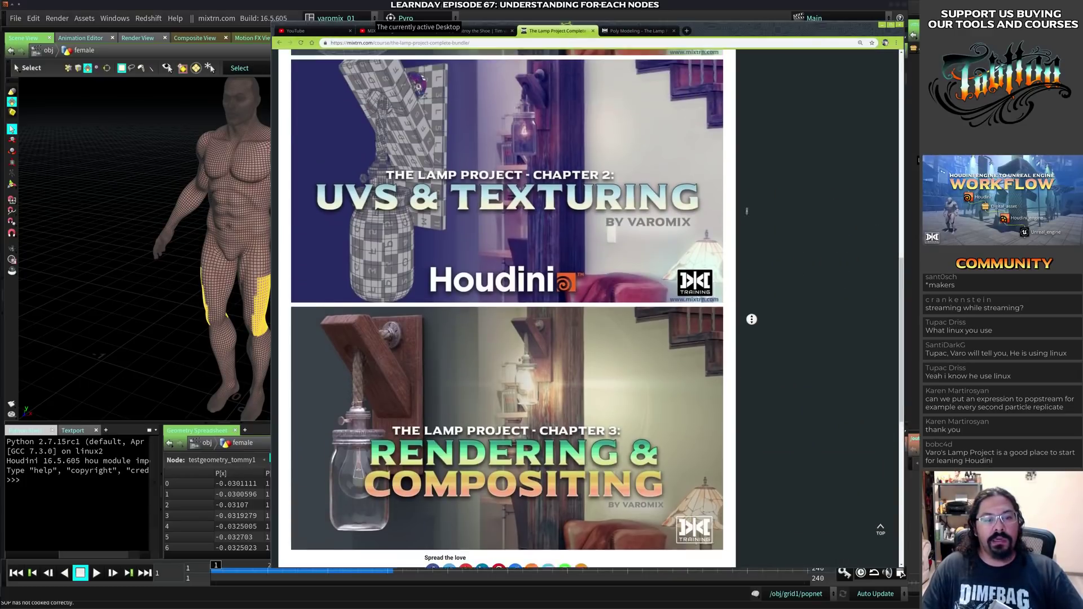
scroll(733, 333, up, 10)
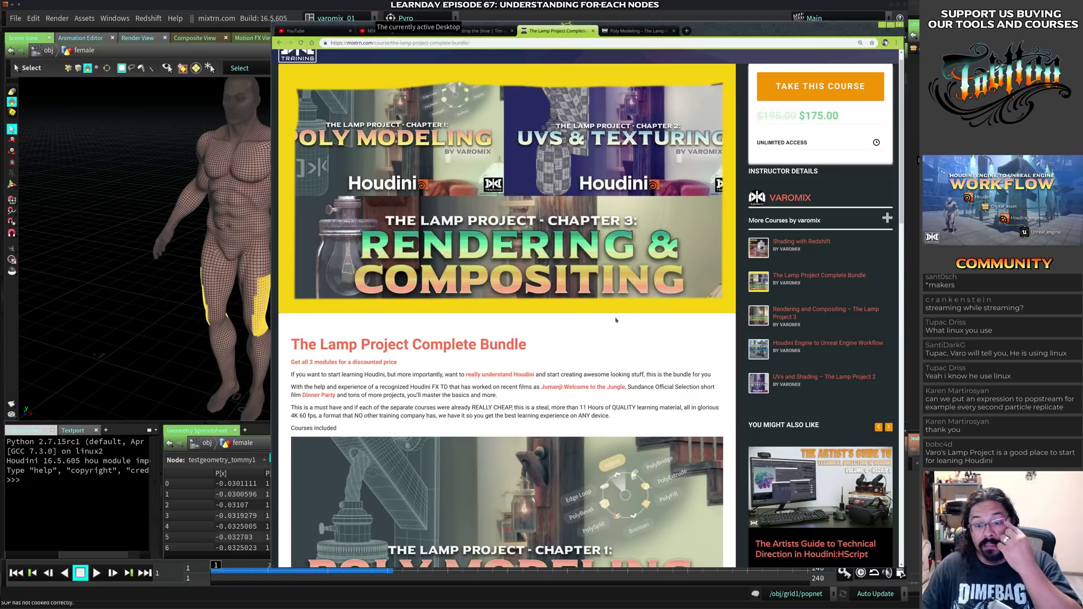
click(614, 13)
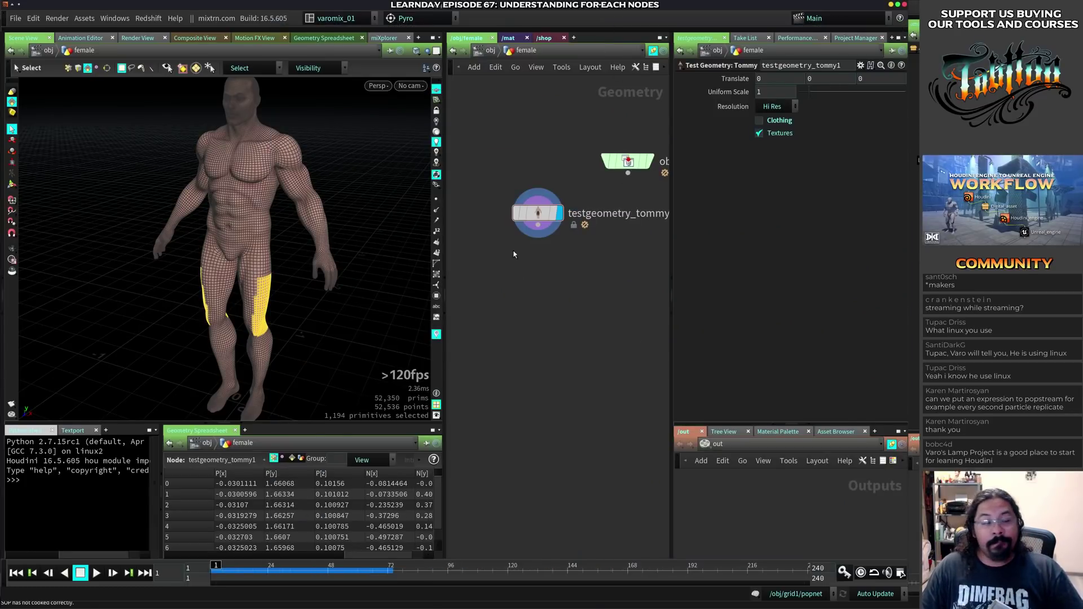
- Group the selection by UV Connected Geometry and select the character's legs island
drag(525, 213, 517, 205)
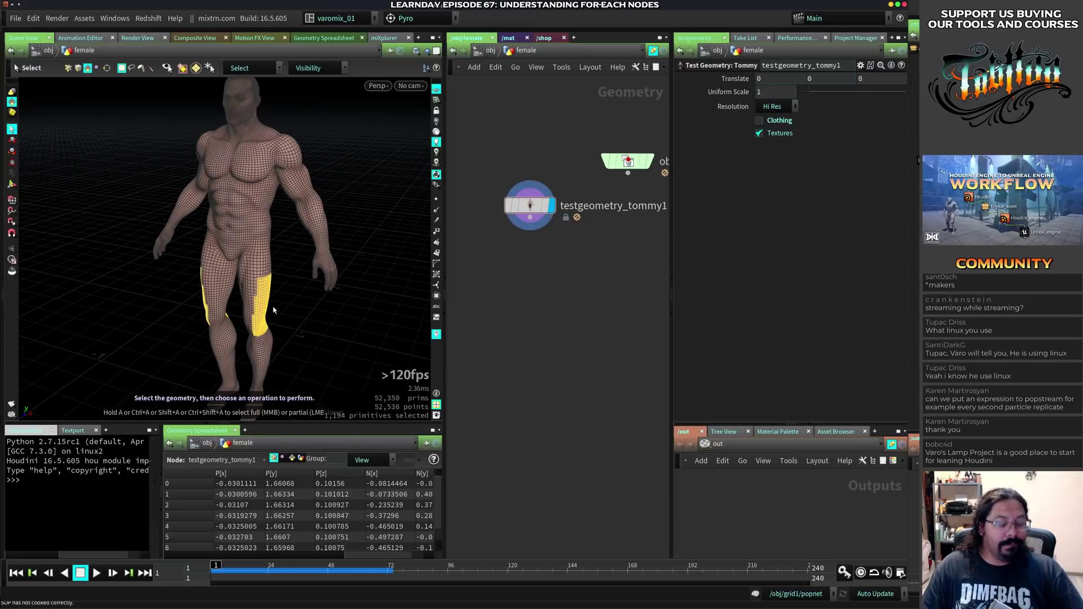
click(263, 69)
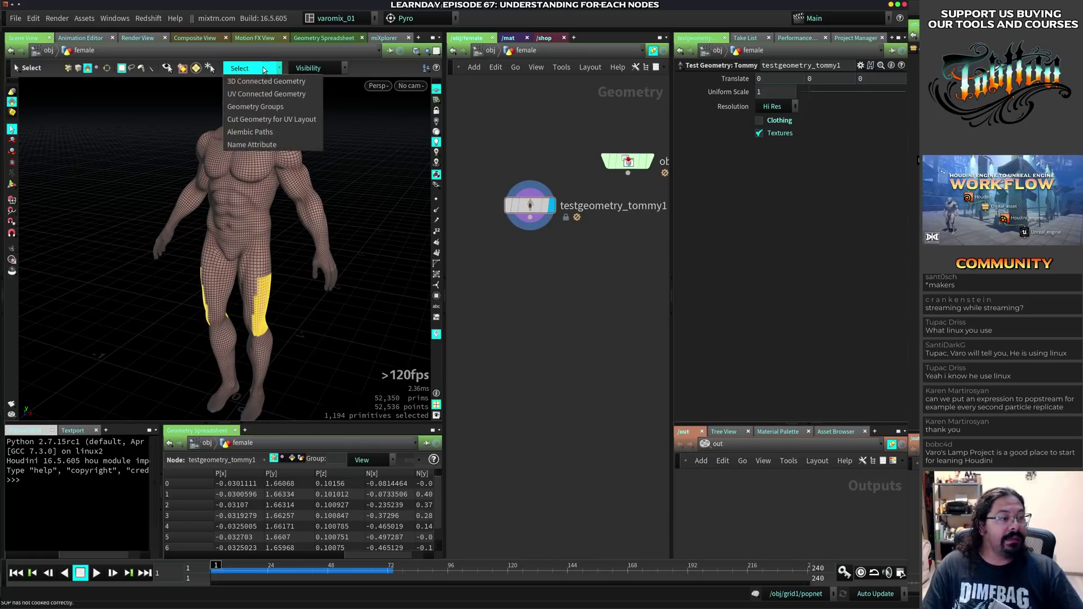
click(263, 93)
click(255, 319)
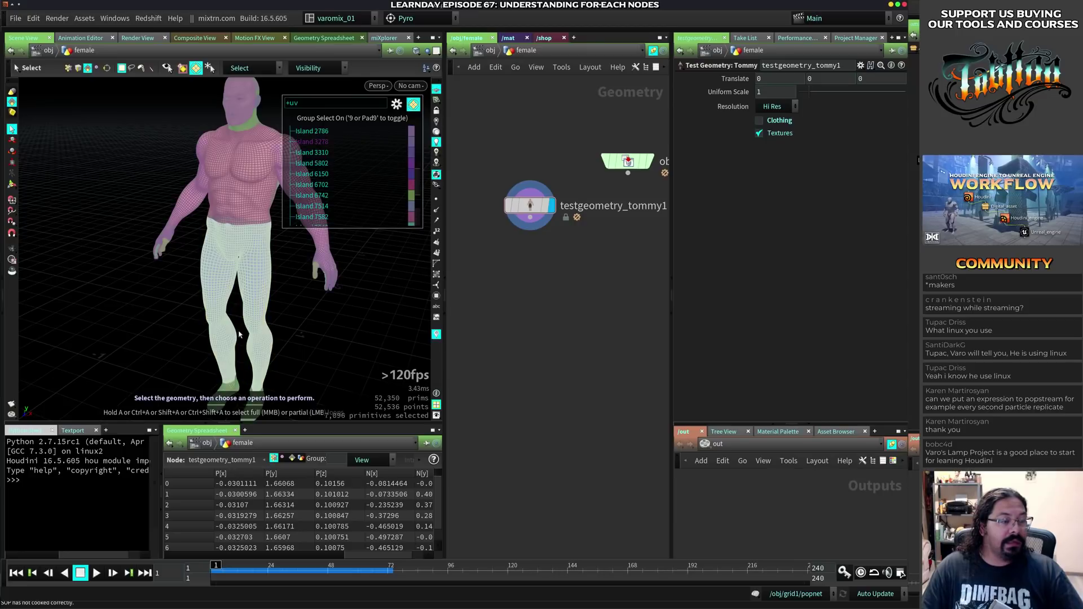
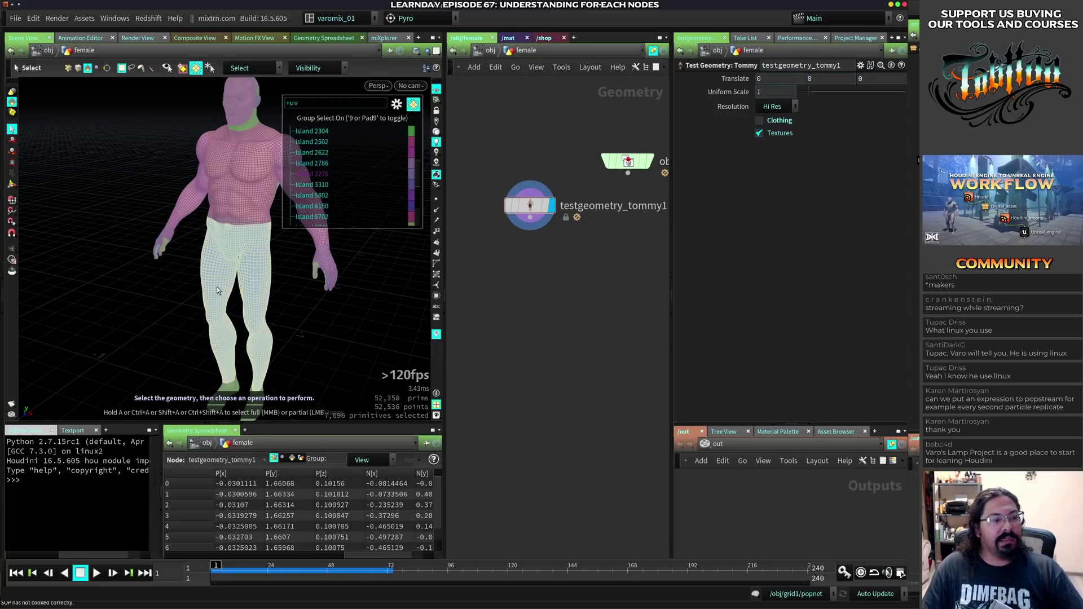
alt+right_drag(226, 259, 160, 286)
alt+drag(160, 286, 237, 277)
scroll(237, 276, up, 3)
key(s)
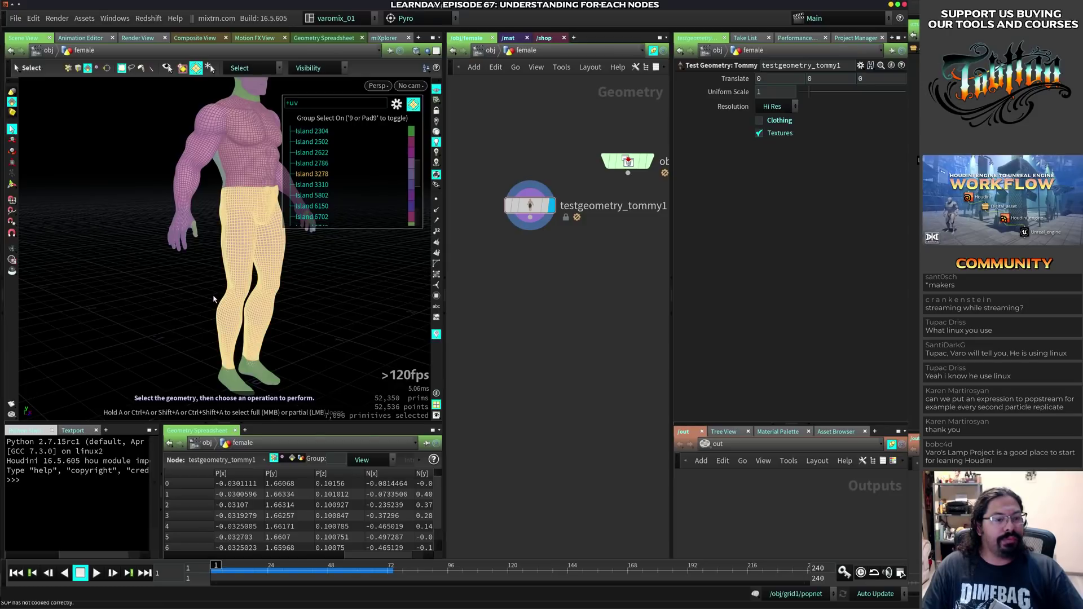
- Add a Group Create node for the selected legs and rename it pants
key(Tab)
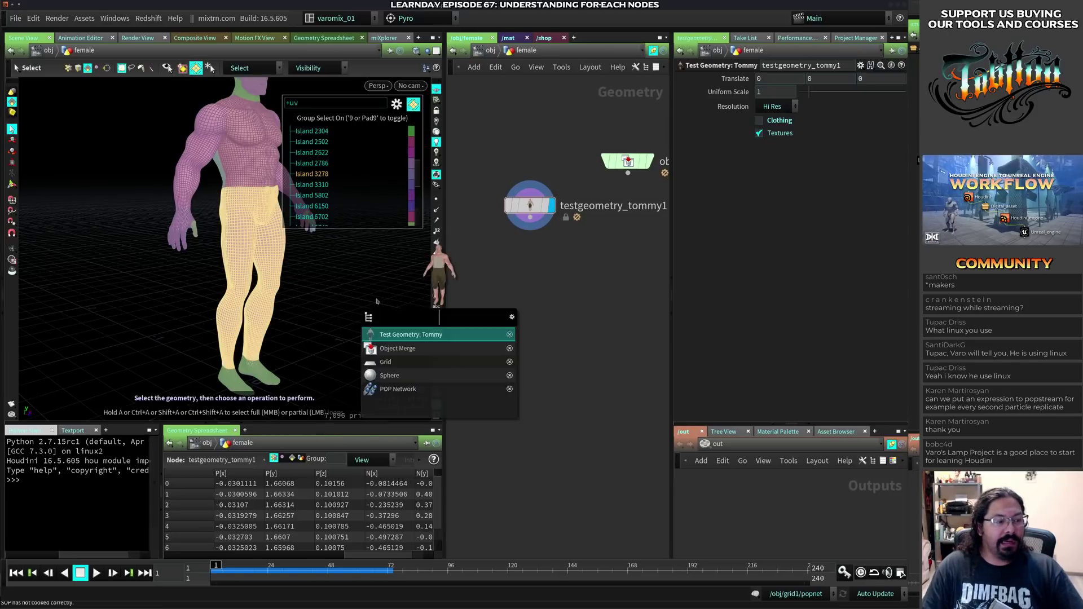
text(gro)
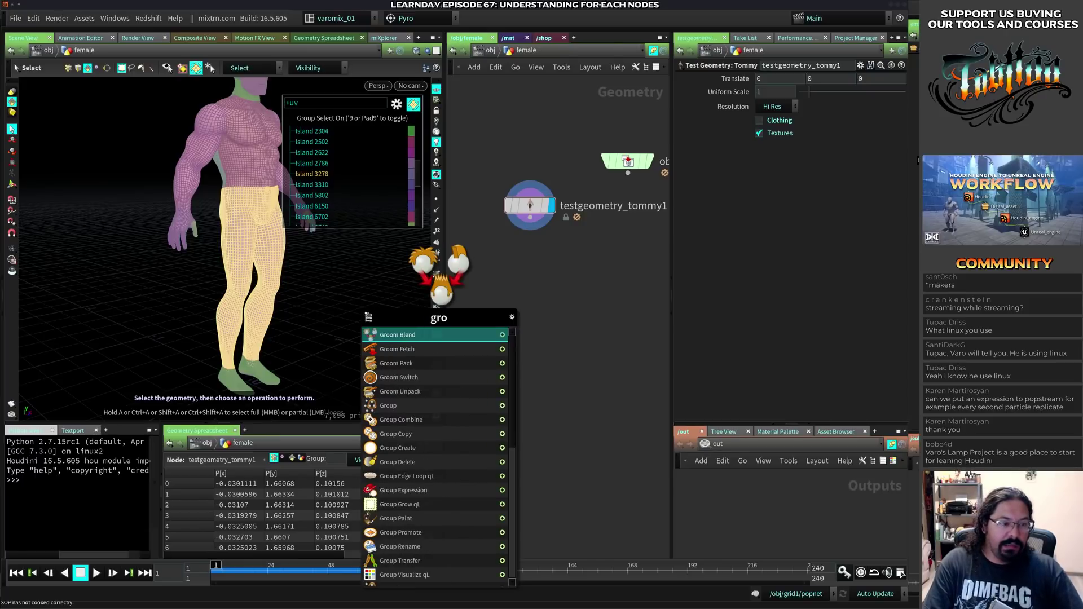
text(p)
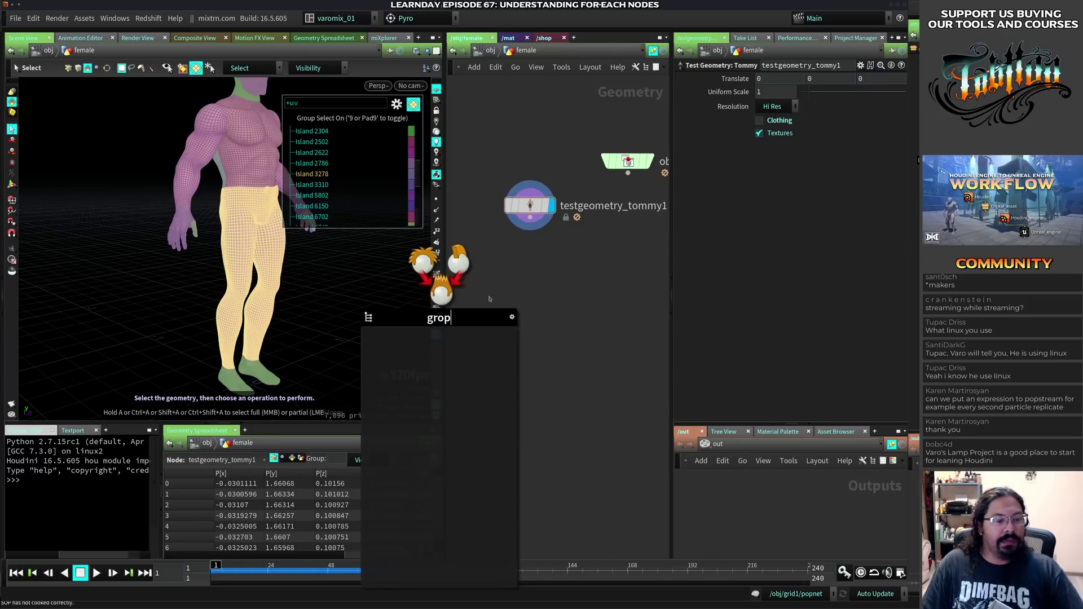
key(BackSpace)
text(up)
key(Return)
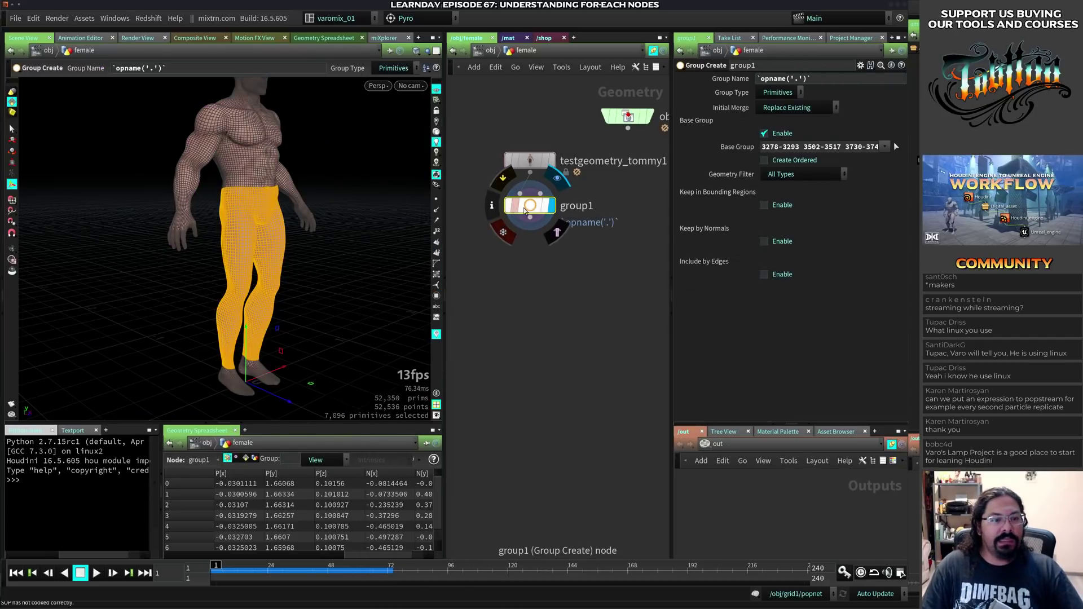
double_click(578, 207)
text(pants)
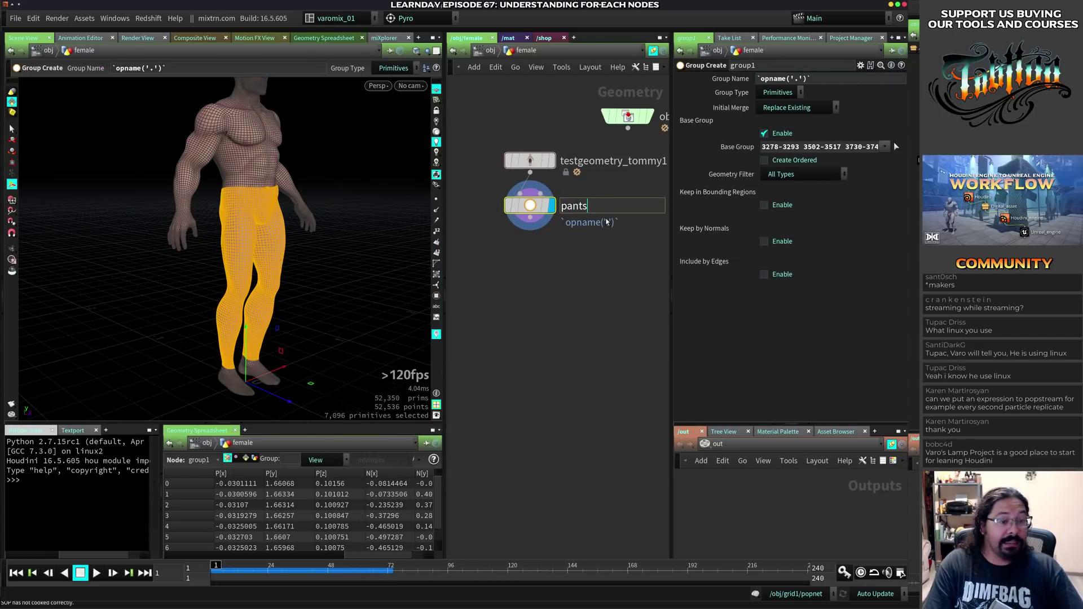
key(Return)
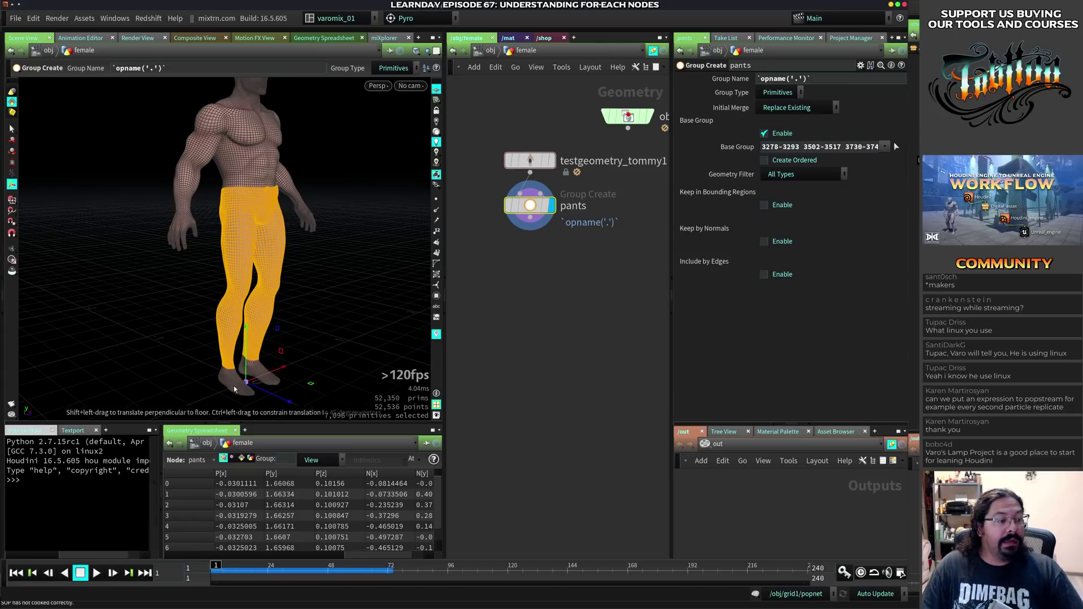
- Select the UV island of both feet and add a Group Create node for it
key(s)
key(9)
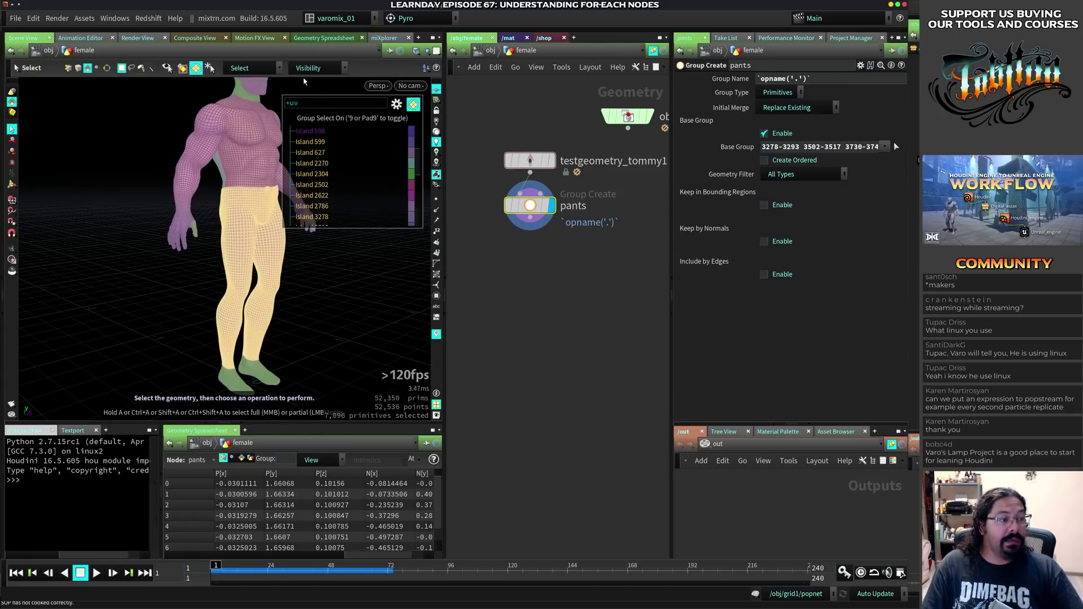
click(239, 382)
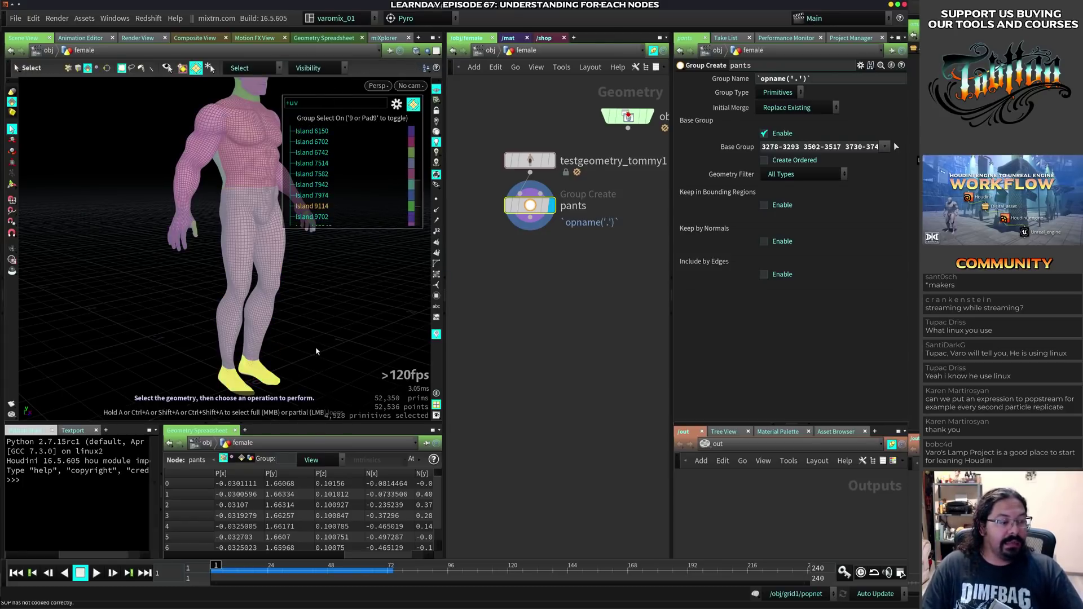
key(Tab)
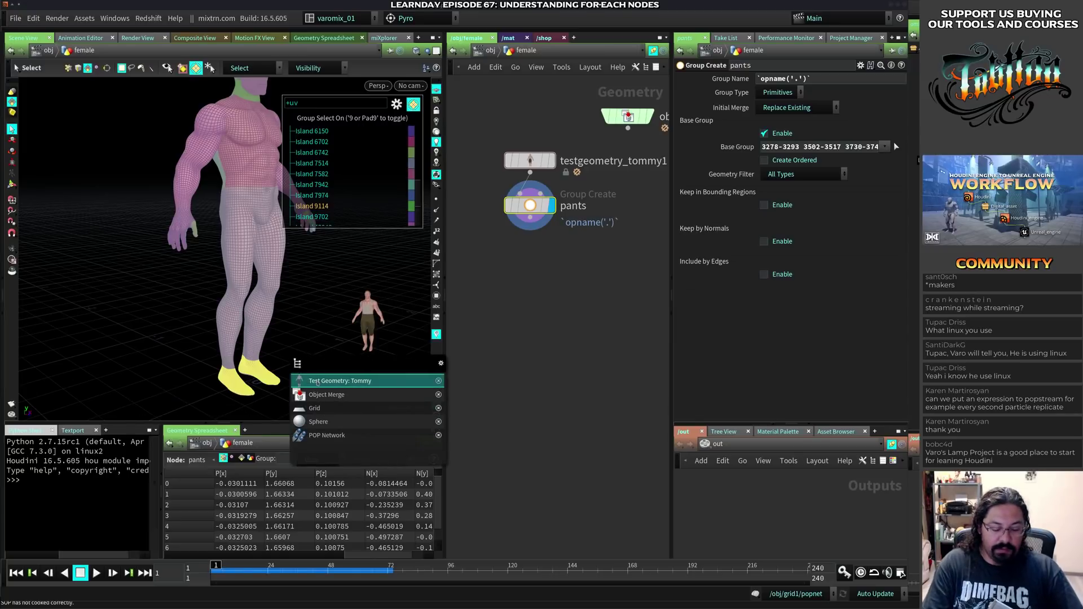
text(grp)
key(Return)
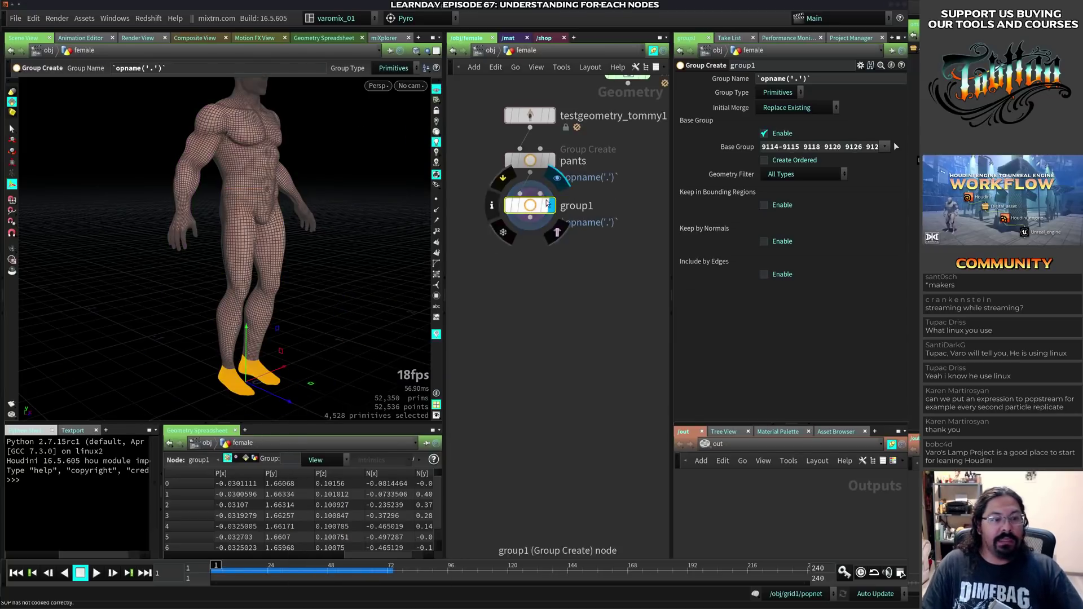
- Rename the feet's Group Create node as shoes
double_click(578, 207)
key(BackSpace)
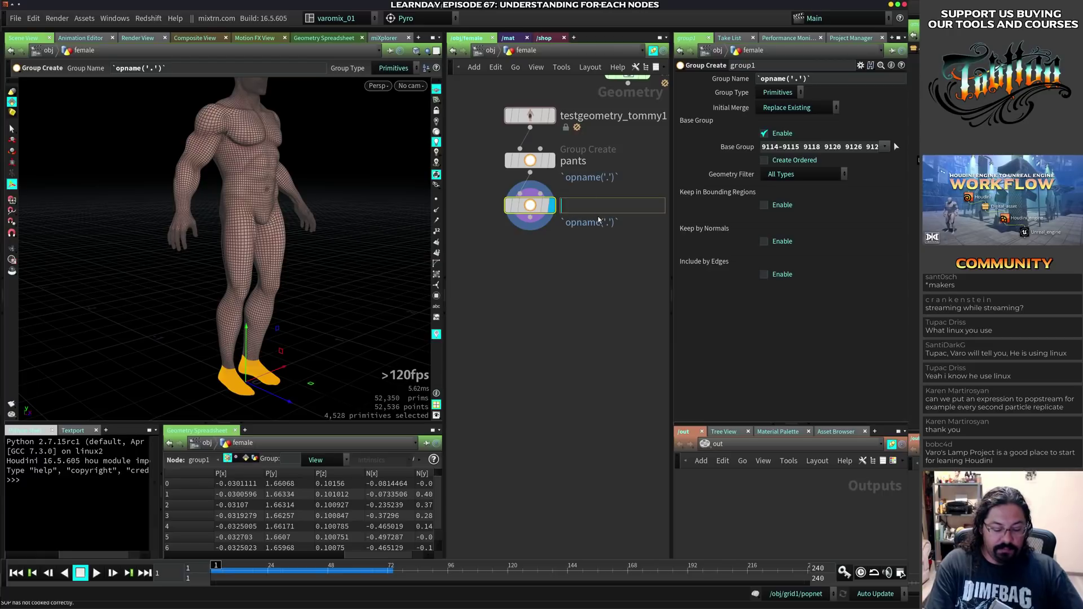
text(aho)
key(BackSpace)
key(BackSpace)
key(BackSpace)
key(BackSpace)
key(BackSpace)
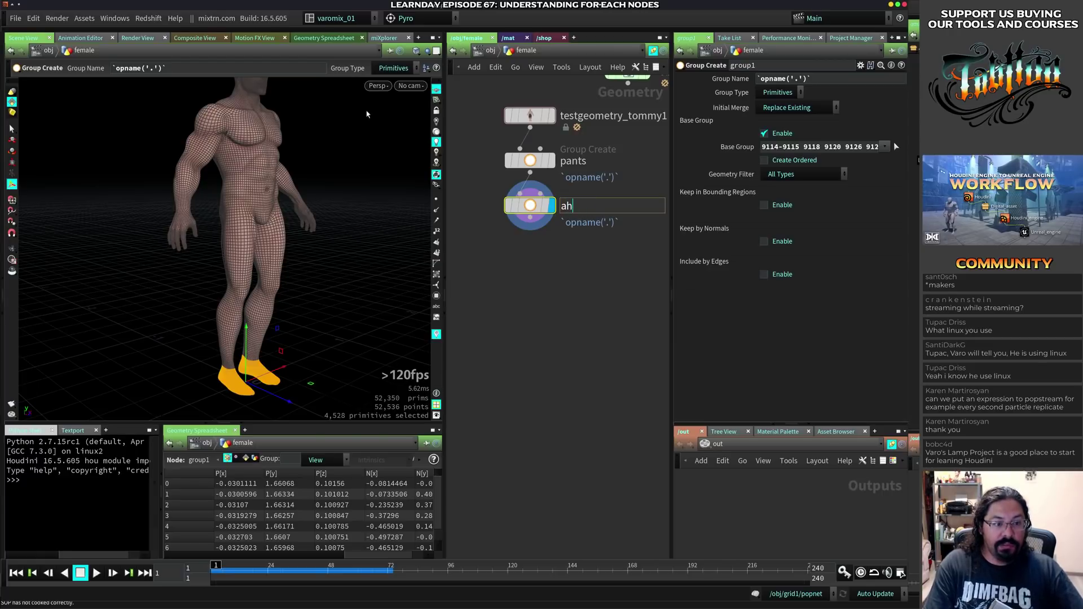
text(sh)
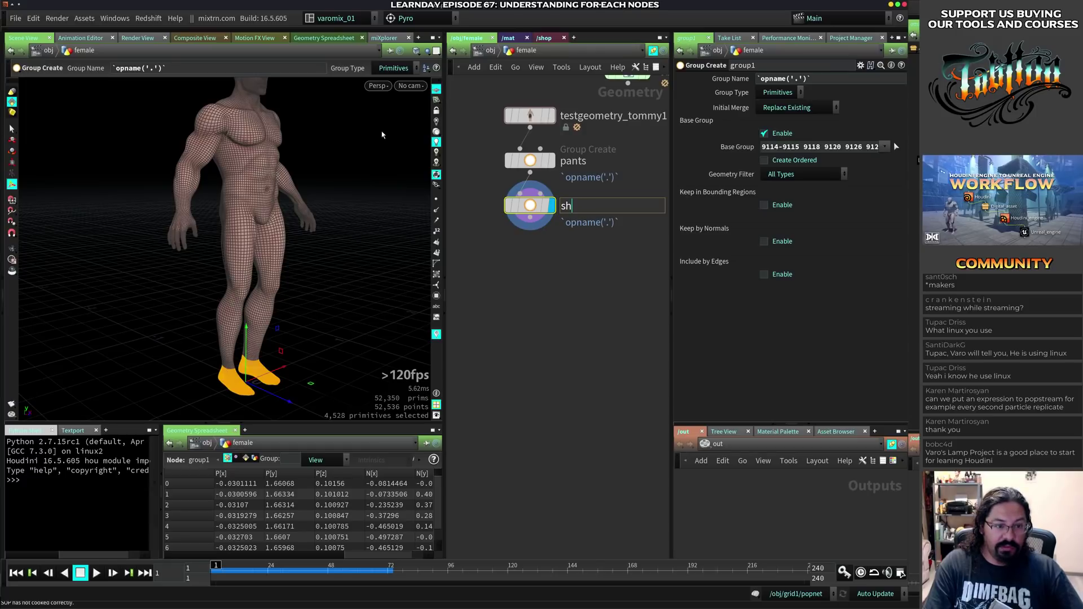
text(owoe)
key(Return)
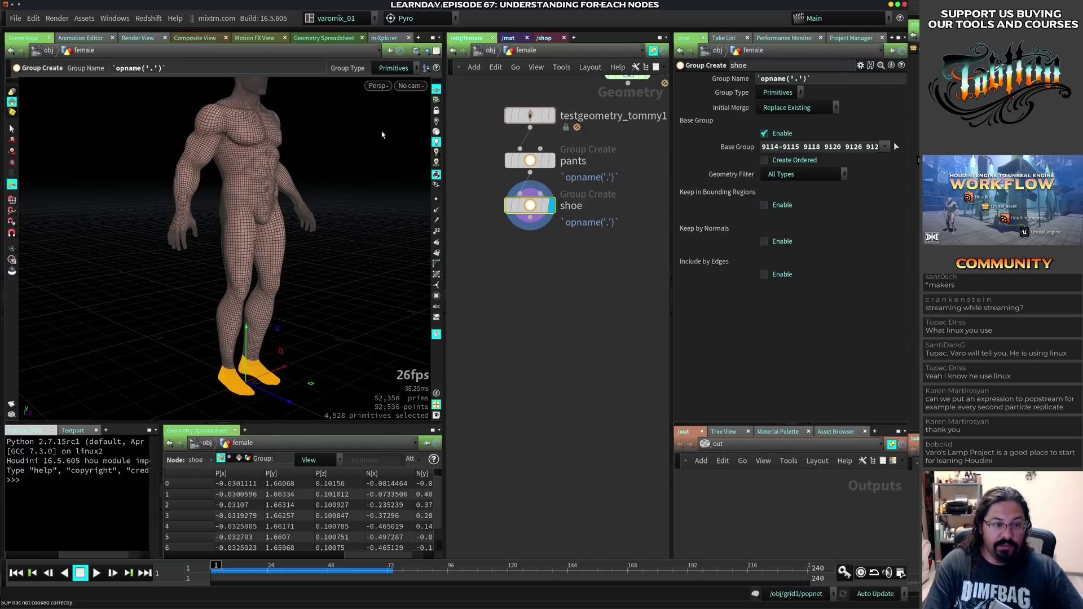
double_click(581, 207)
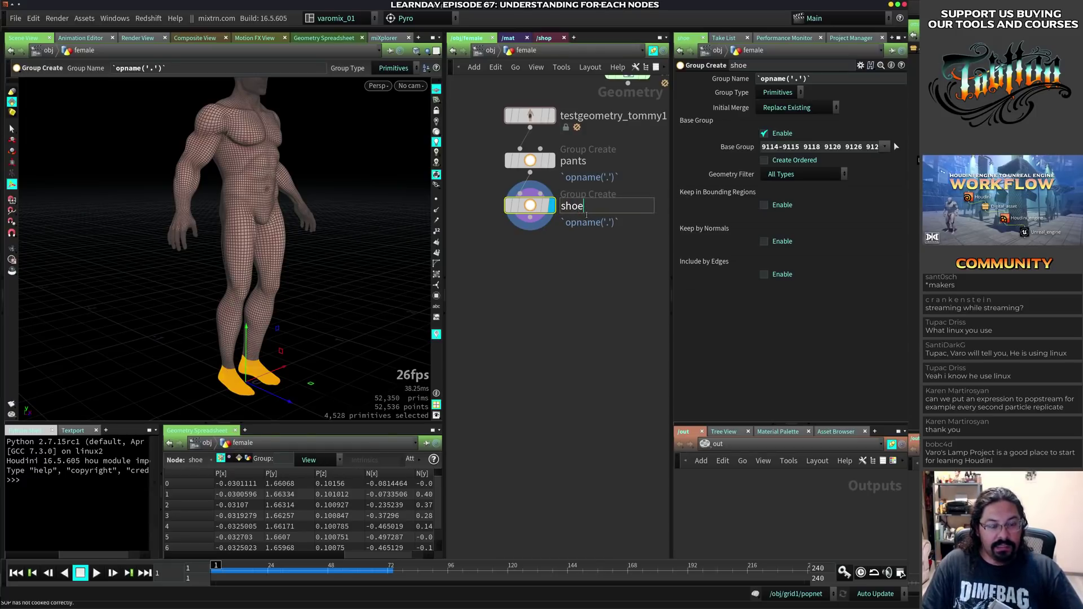
text(s)
key(Return)
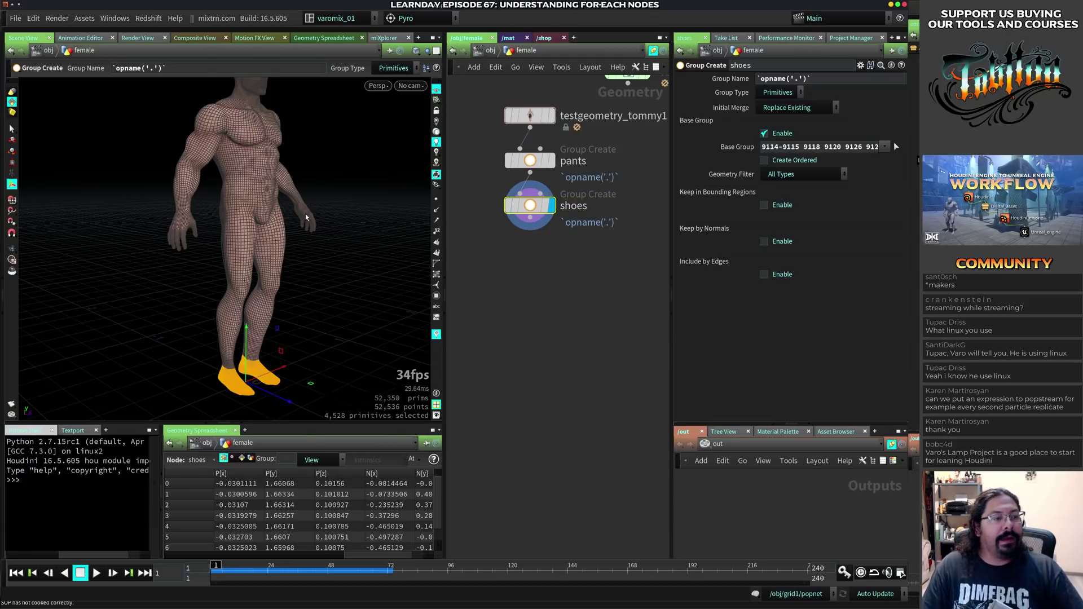
- Select the UV islands covering the front and back of the character's torso
key(s)
alt+middle_drag(286, 258, 323, 312)
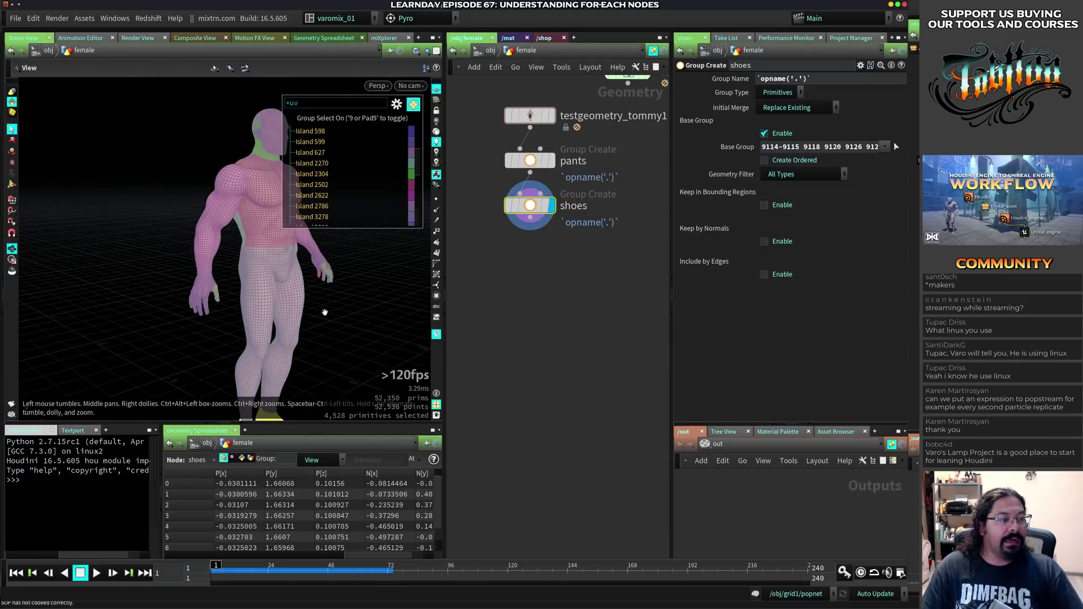
alt+drag(323, 312, 162, 282)
click(223, 226)
alt+drag(187, 242, 246, 250)
shift+click(245, 250)
alt+drag(333, 285, 209, 286)
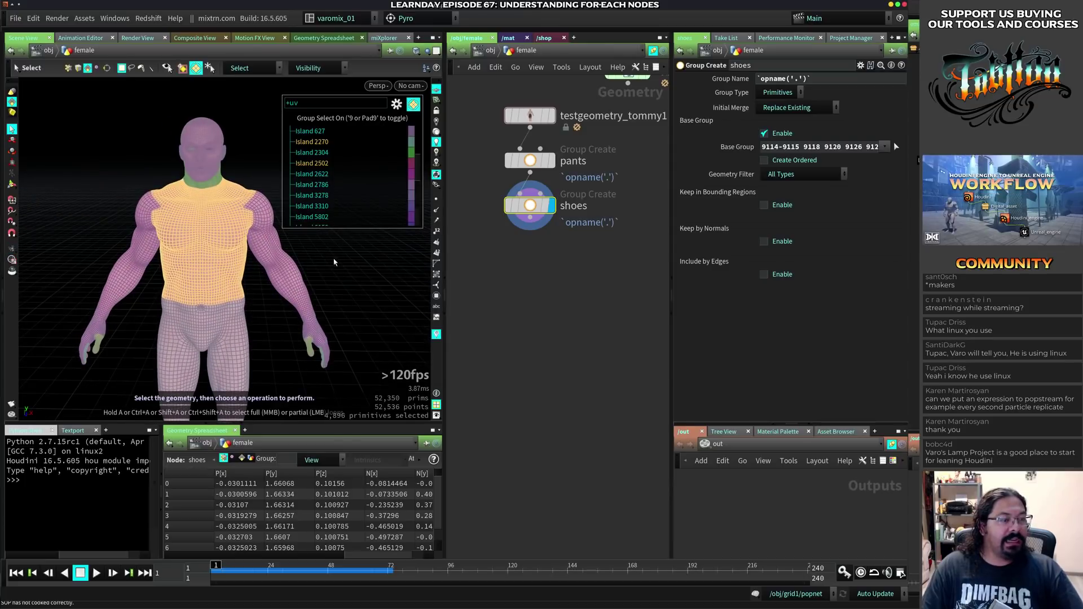
- Add a Group Create node for the selected torso islands and rename it shirt
key(Tab)
text(grp)
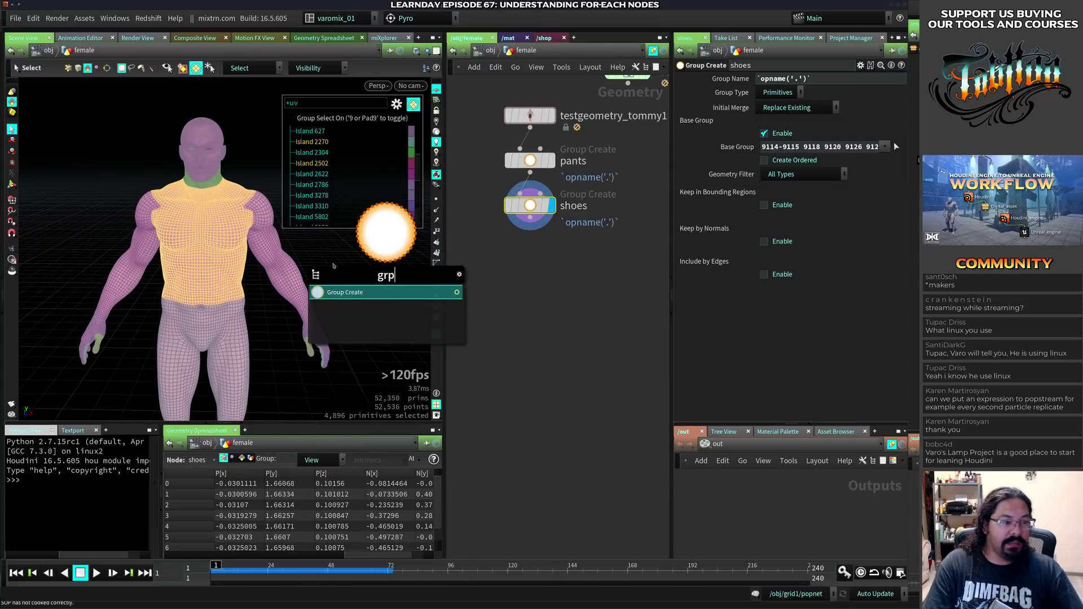
key(Return)
double_click(581, 206)
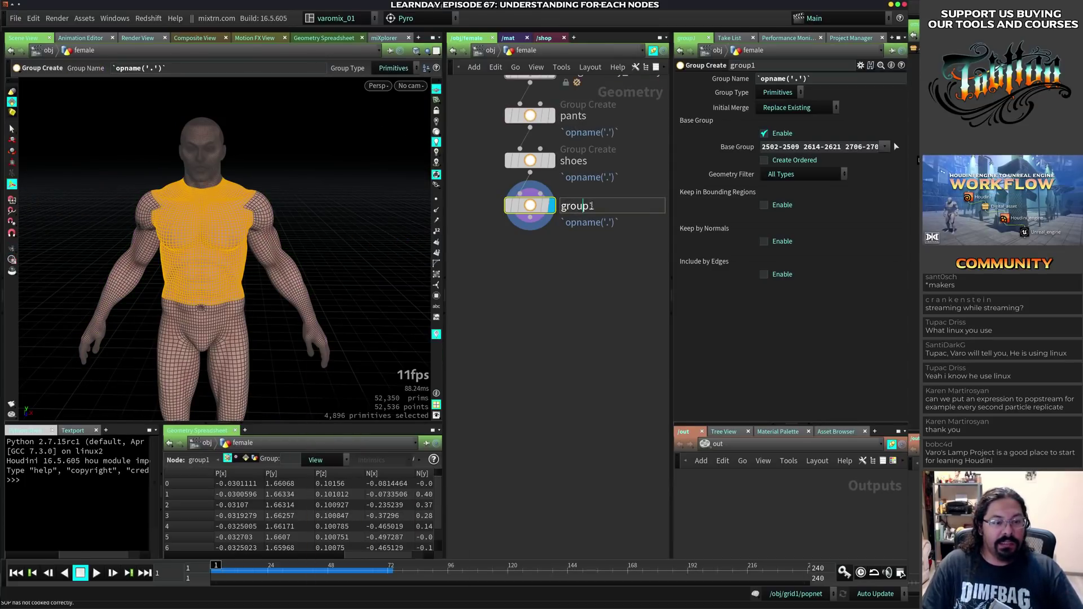
text(shirt)
key(Return)
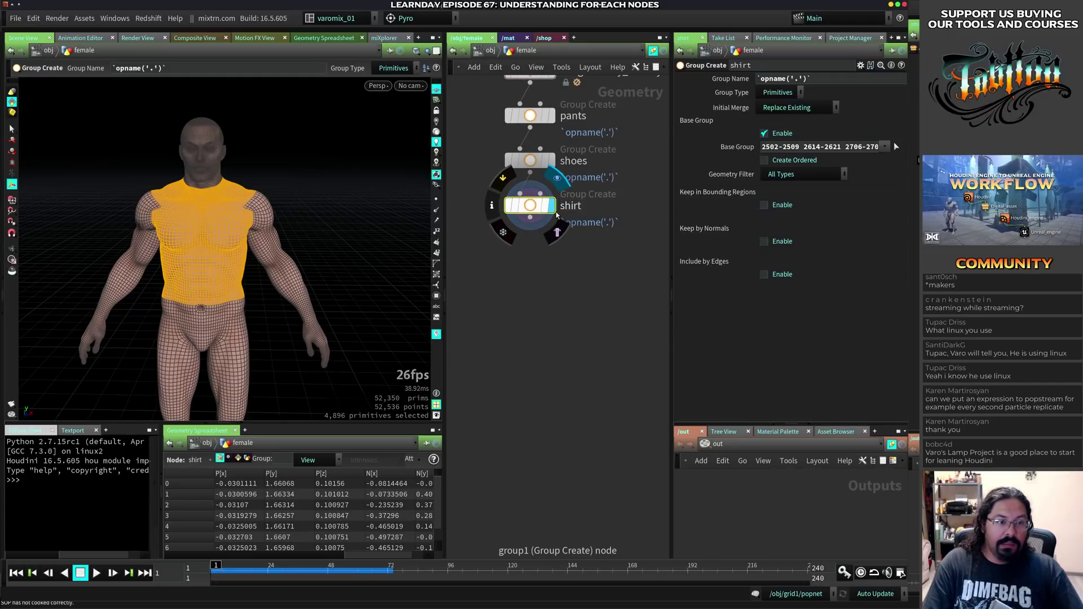
- Select the UV islands covering the character's head and neck
key(Return)
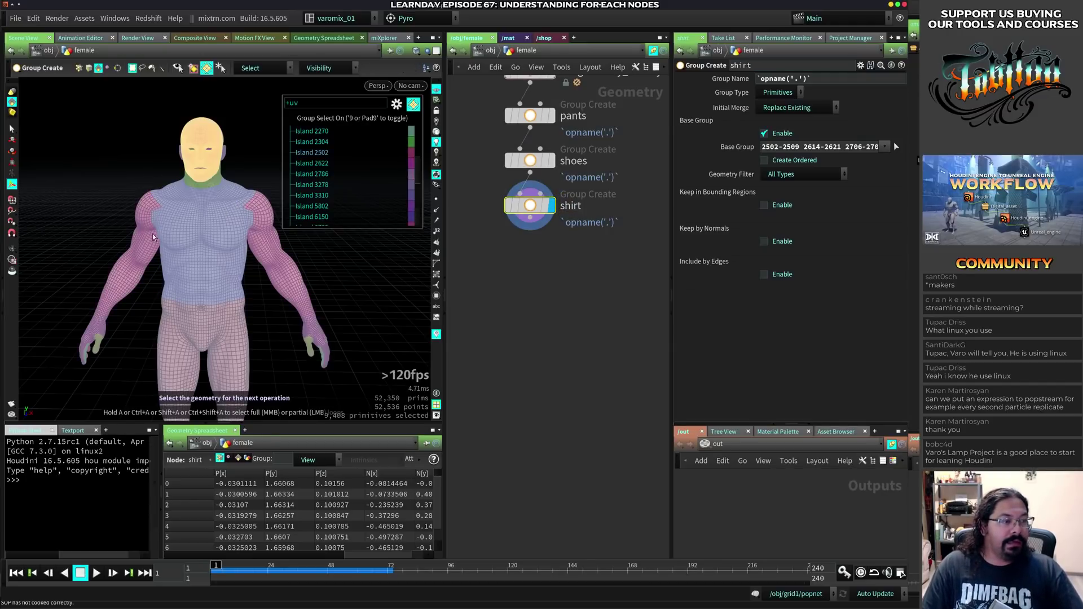
alt+drag(153, 237, 278, 256)
drag(127, 135, 244, 207)
alt+drag(254, 232, 208, 243)
- Add a Group Create node for the selected head islands and rename it head
key(Tab)
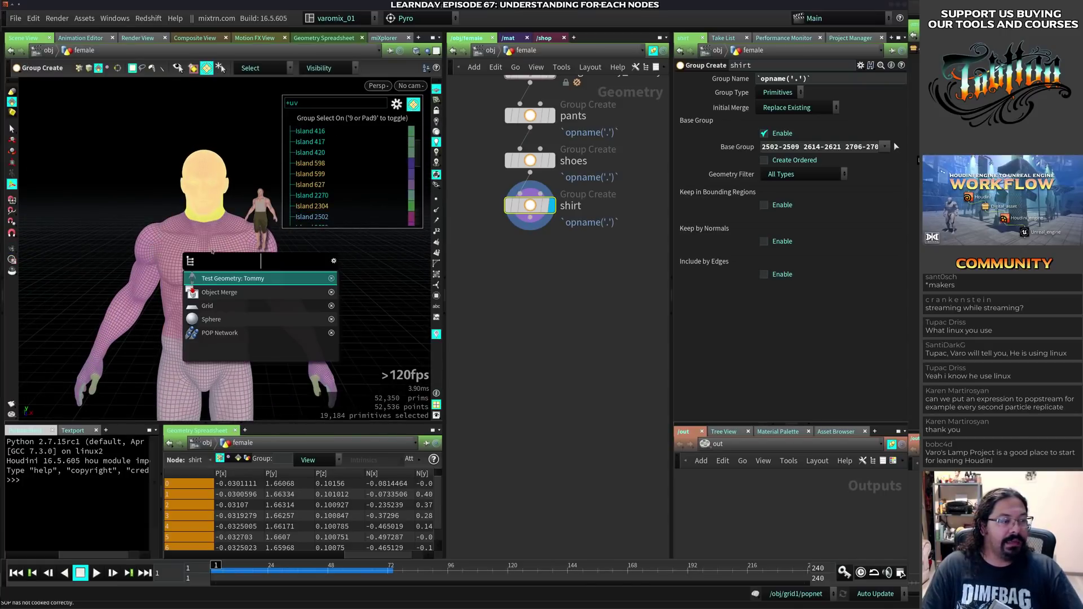
text(group)
key(Return)
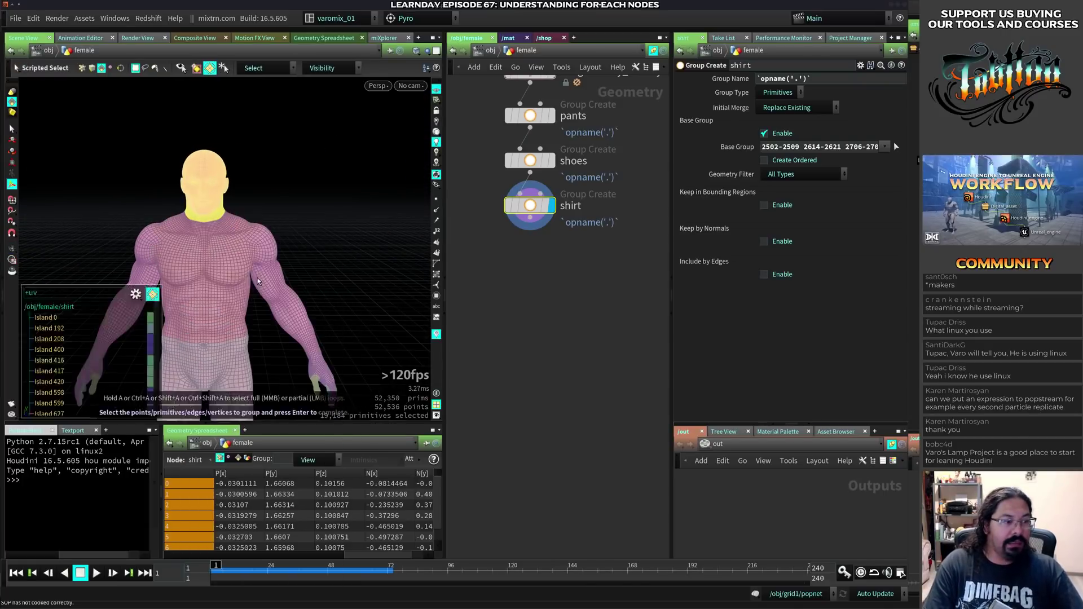
key(Return)
double_click(584, 208)
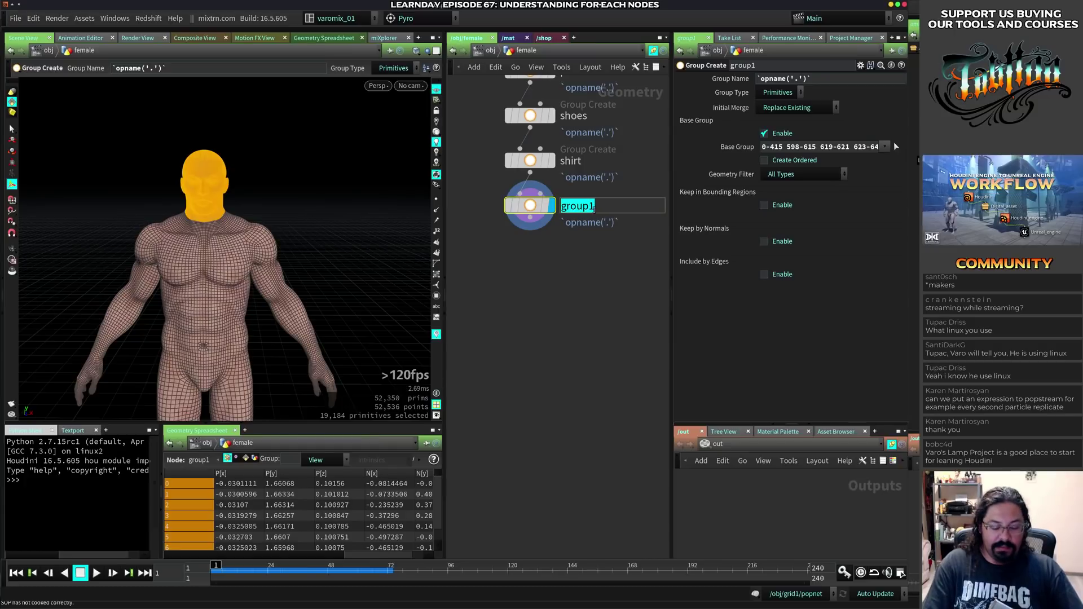
text(head)
key(Return)
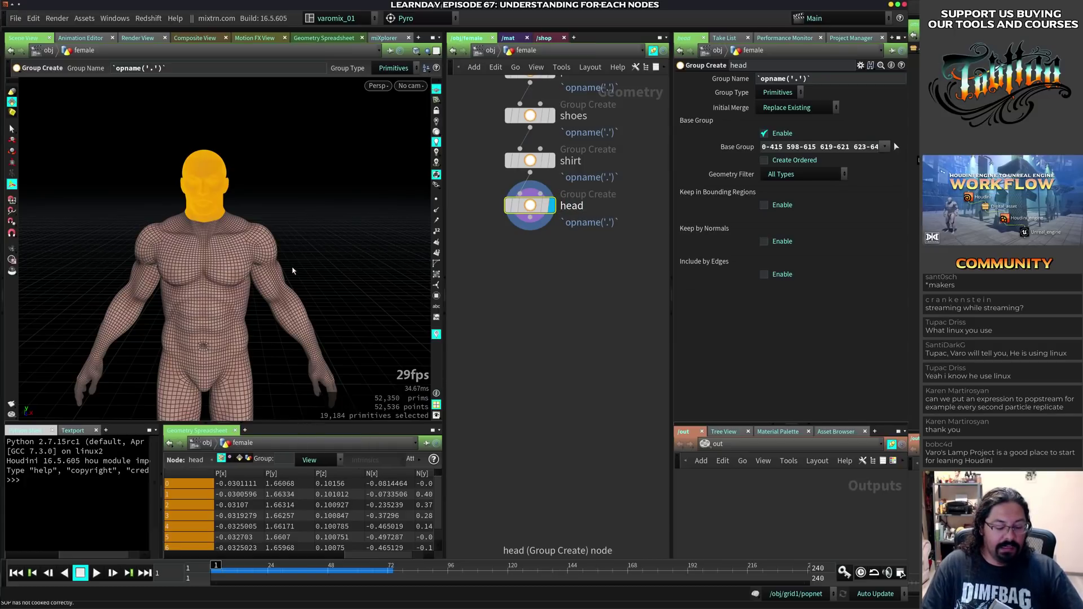
- Select the UV islands covering both of the character's arms and hands
key(s)
drag(324, 280, 295, 343)
alt+middle_drag(335, 311, 296, 236)
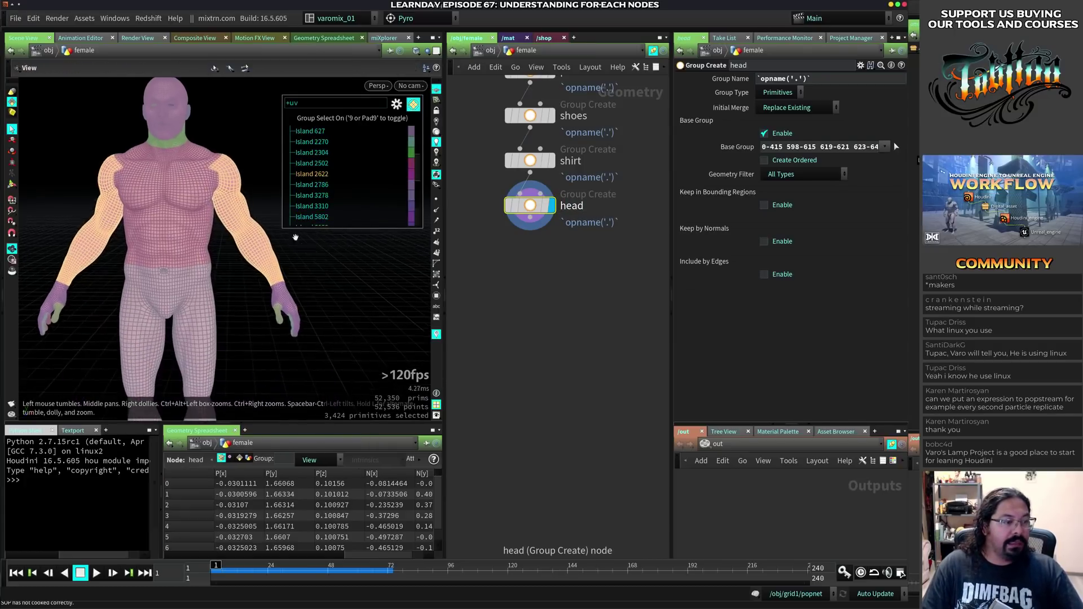
drag(330, 281, 256, 340)
alt+middle_drag(256, 340, 320, 329)
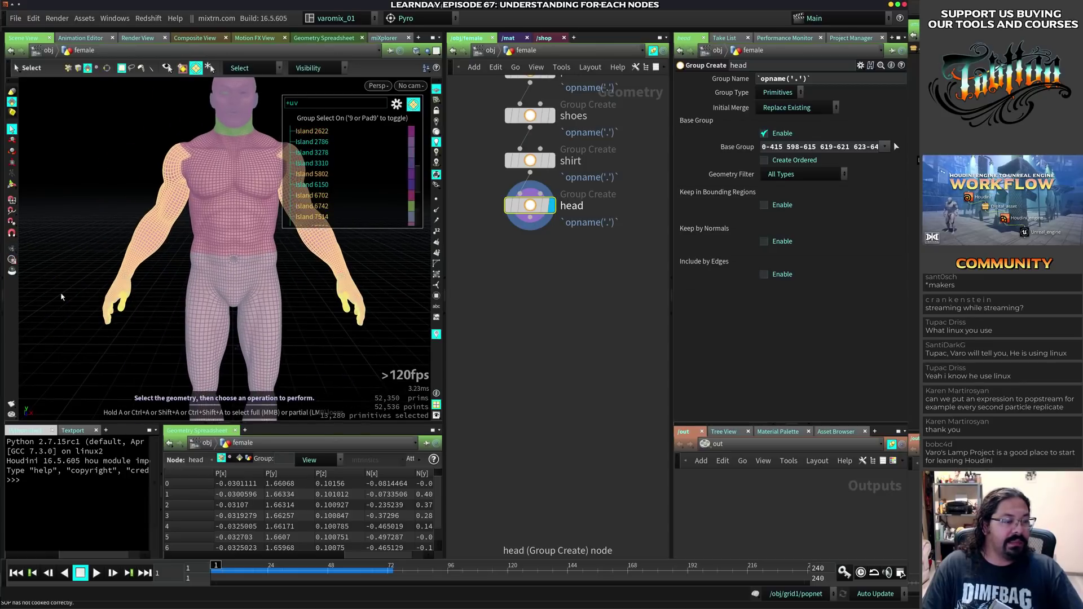
alt+drag(60, 297, 251, 290)
- Add a Group Create node for the selected arm and hand islands and rename it arms
key(Tab)
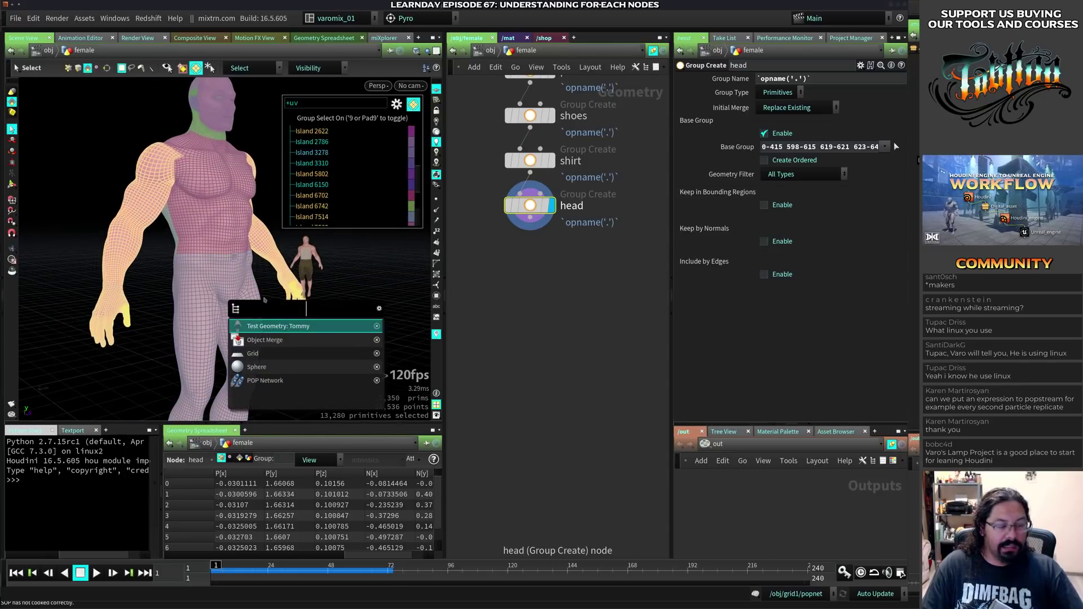
text(gro)
key(Return)
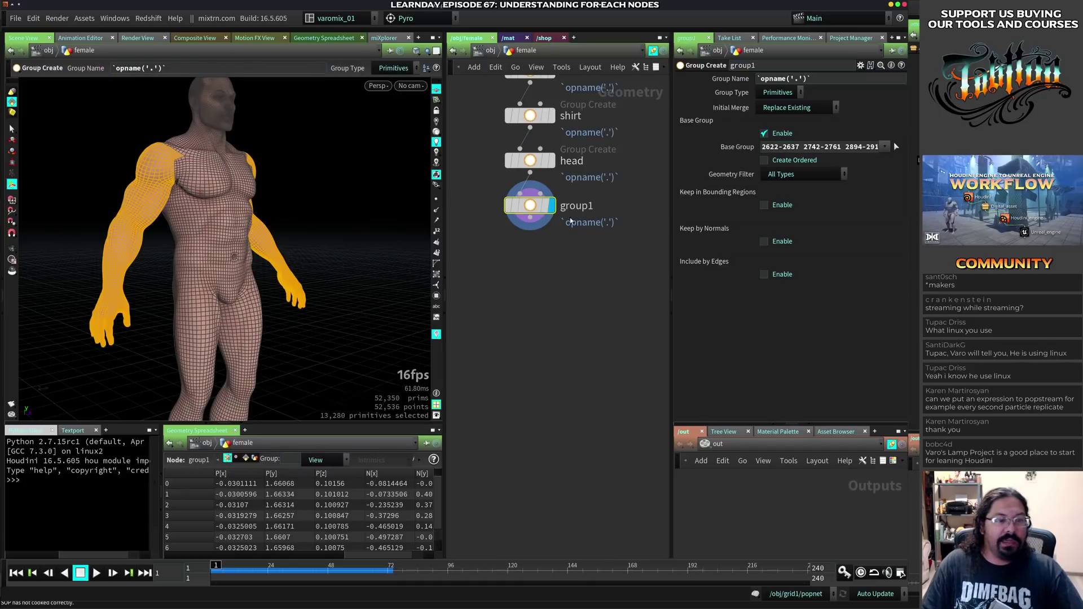
double_click(581, 206)
text(ar)
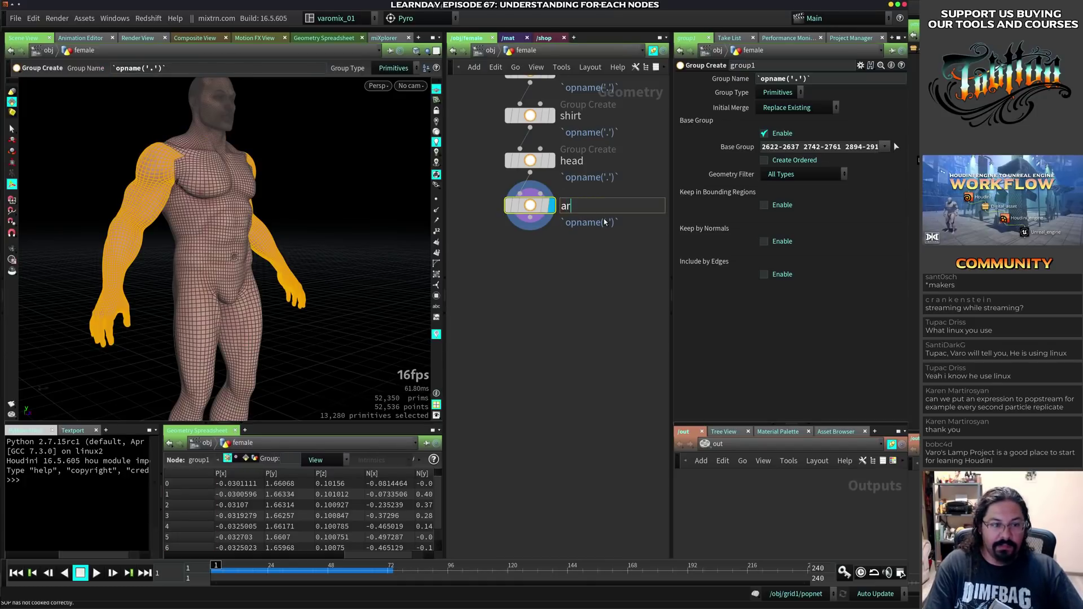
text(ms)
key(Return)
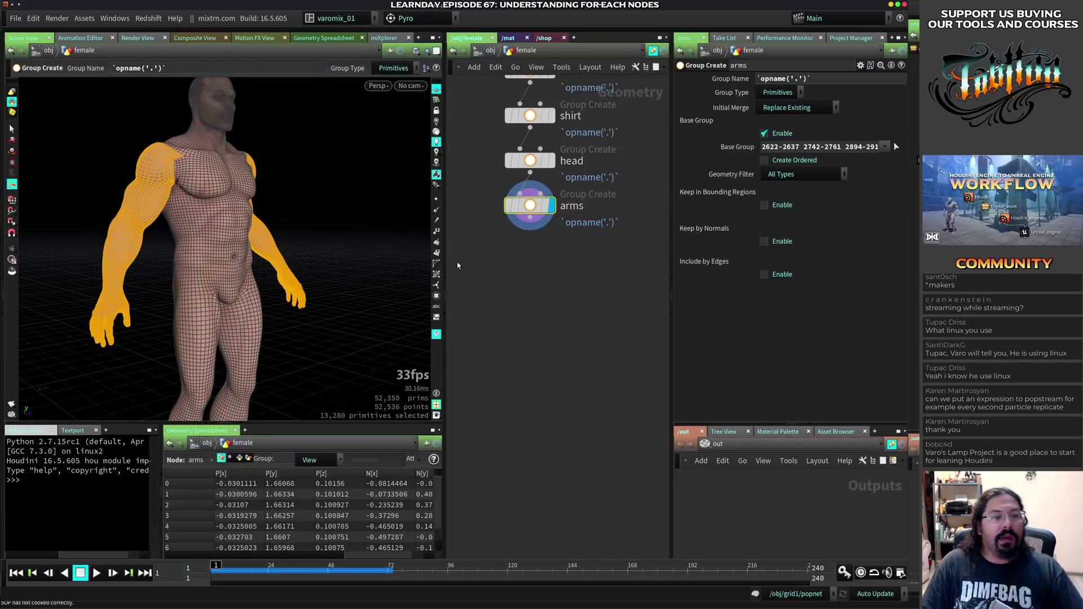
- Examine in the UV view which islands the arms, head, shirt, shoes and pants groups cover
click(458, 266)
middle_drag(540, 290, 575, 399)
middle_drag(507, 276, 489, 328)
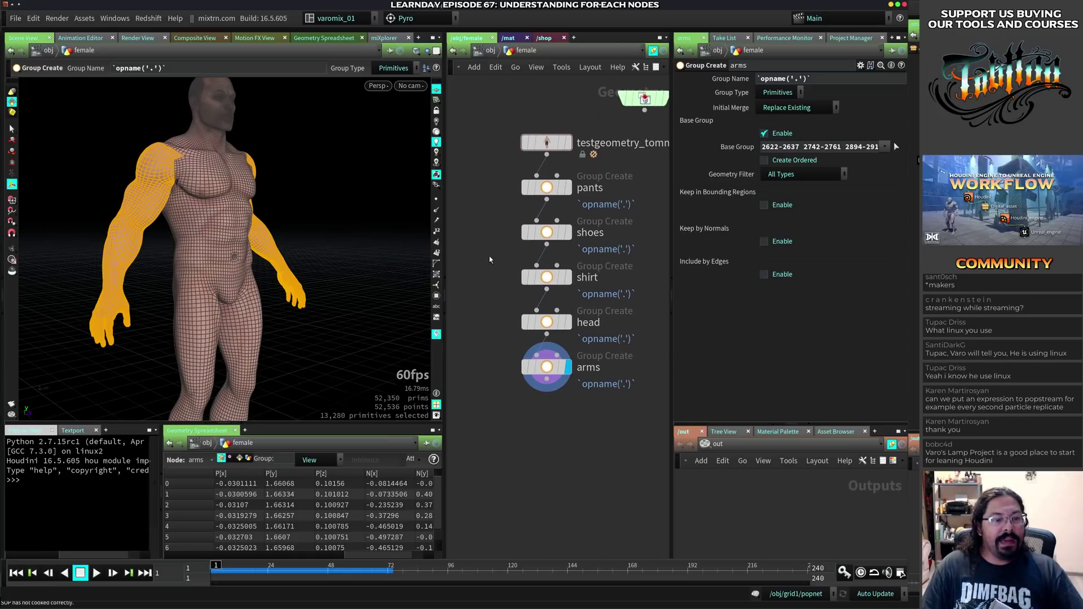
middle_drag(546, 435, 531, 363)
click(527, 295)
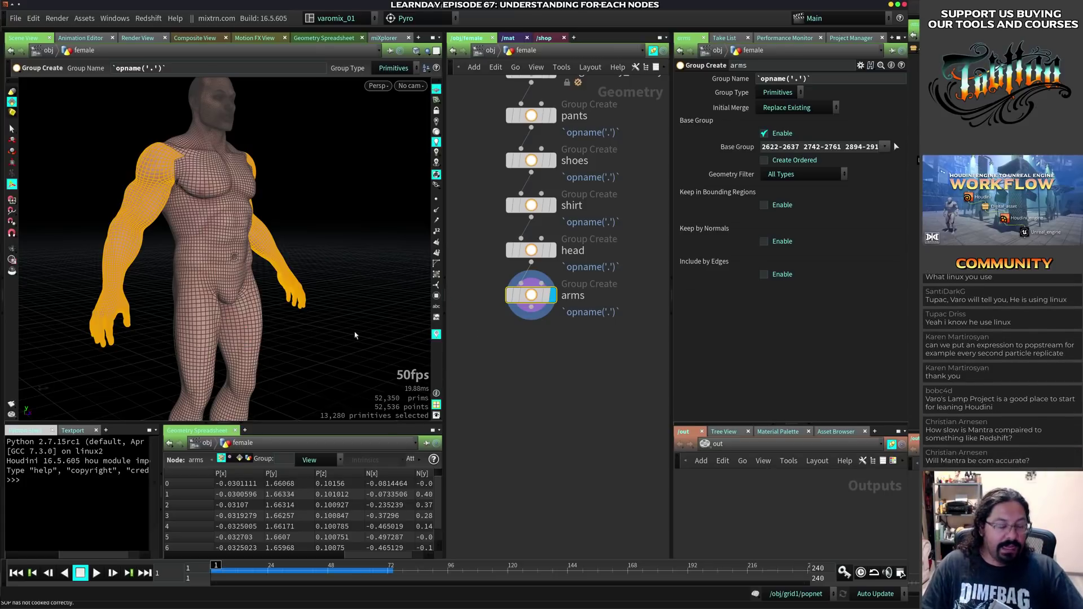
key(space+5)
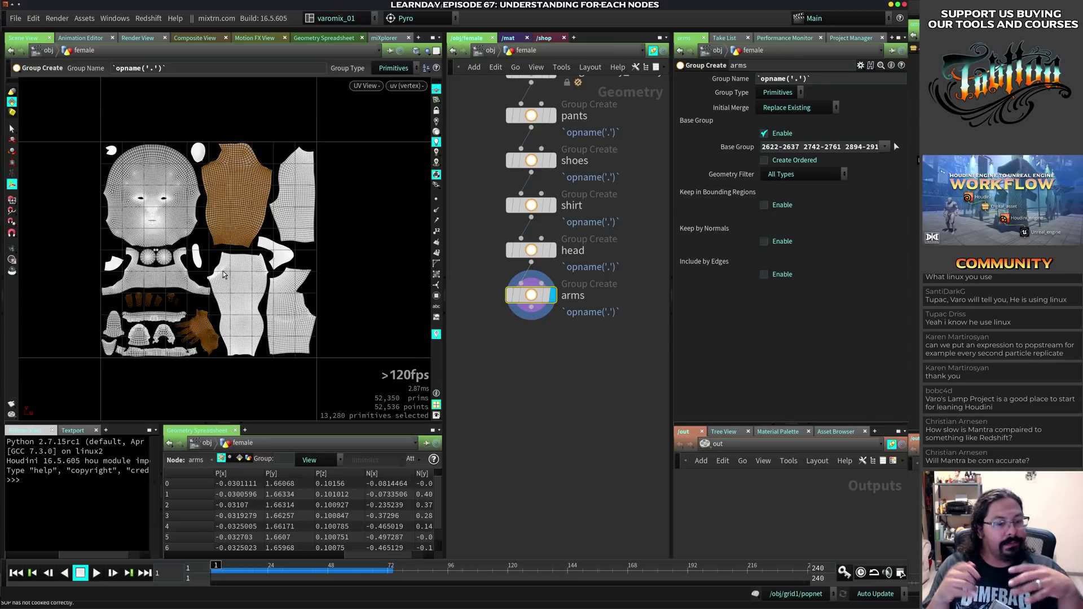
click(526, 248)
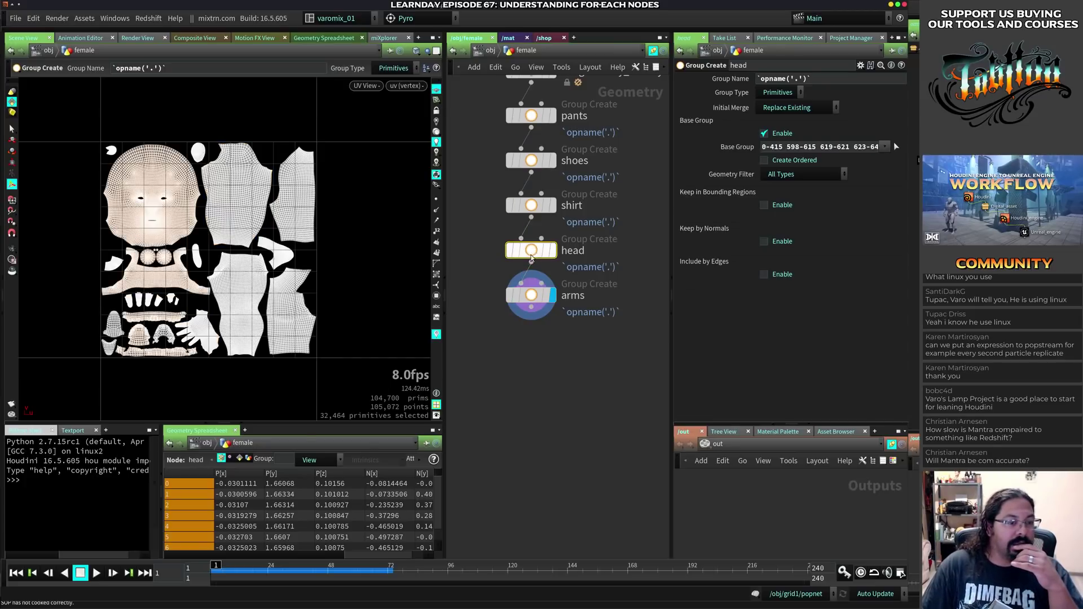
click(529, 206)
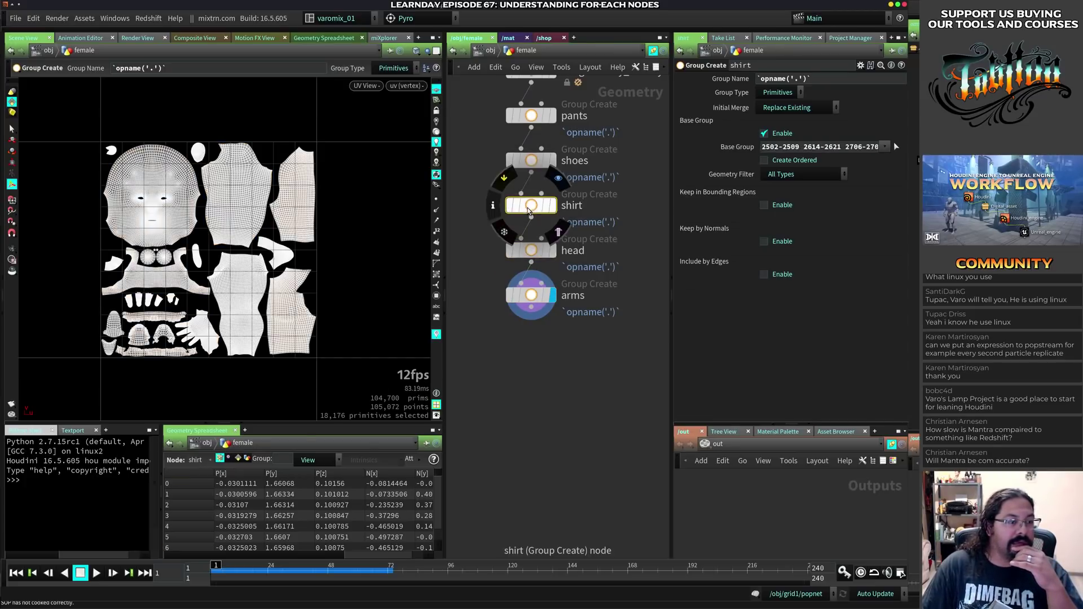
click(536, 299)
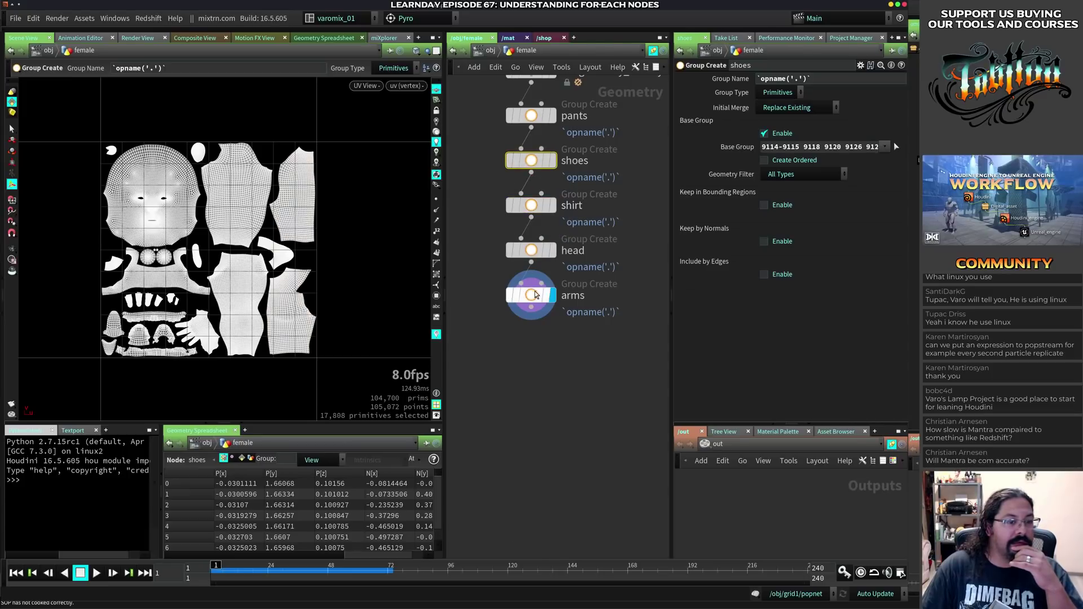
click(531, 119)
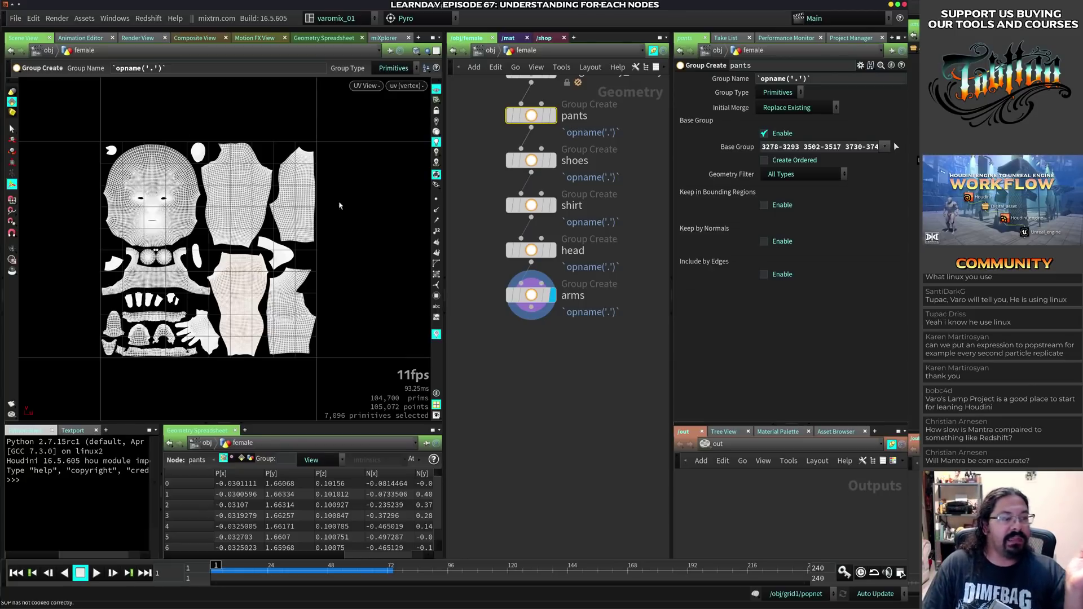
- Add a UV Layout node below the arms group node
click(533, 296)
key(Tab)
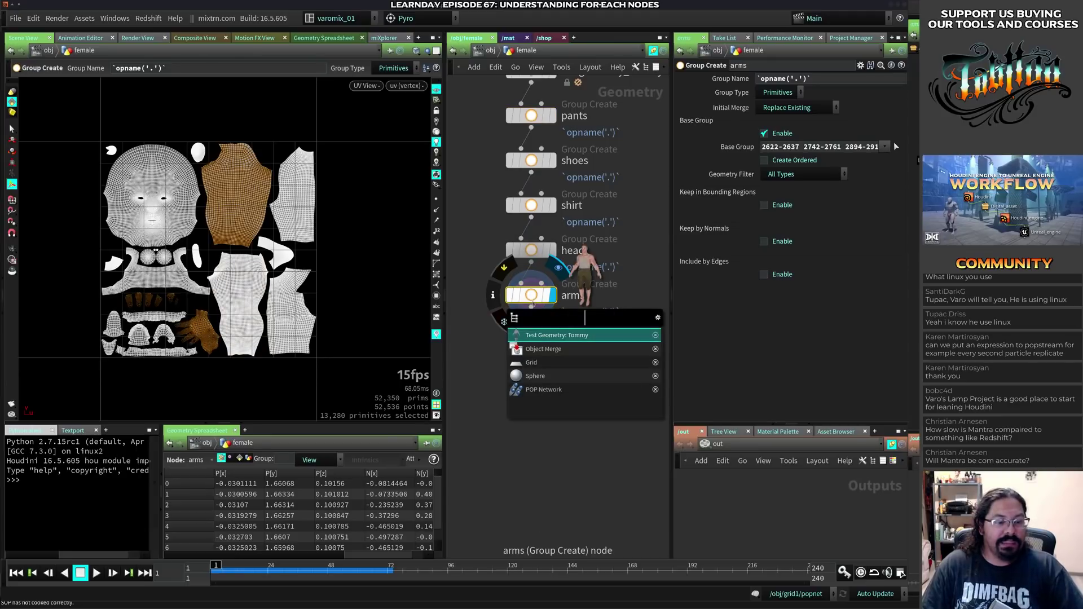
text(uv)
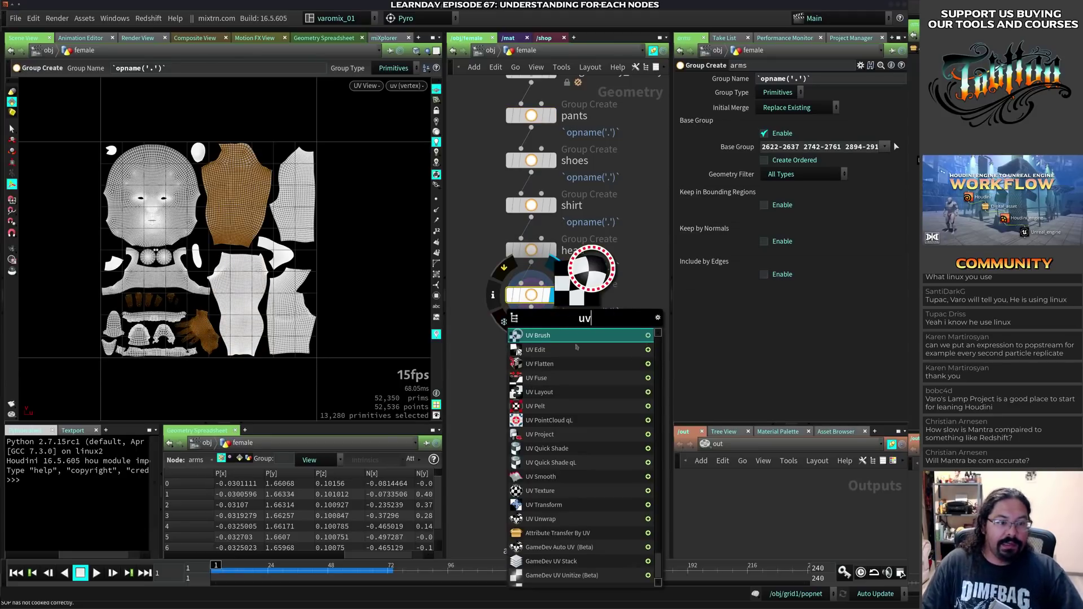
click(543, 392)
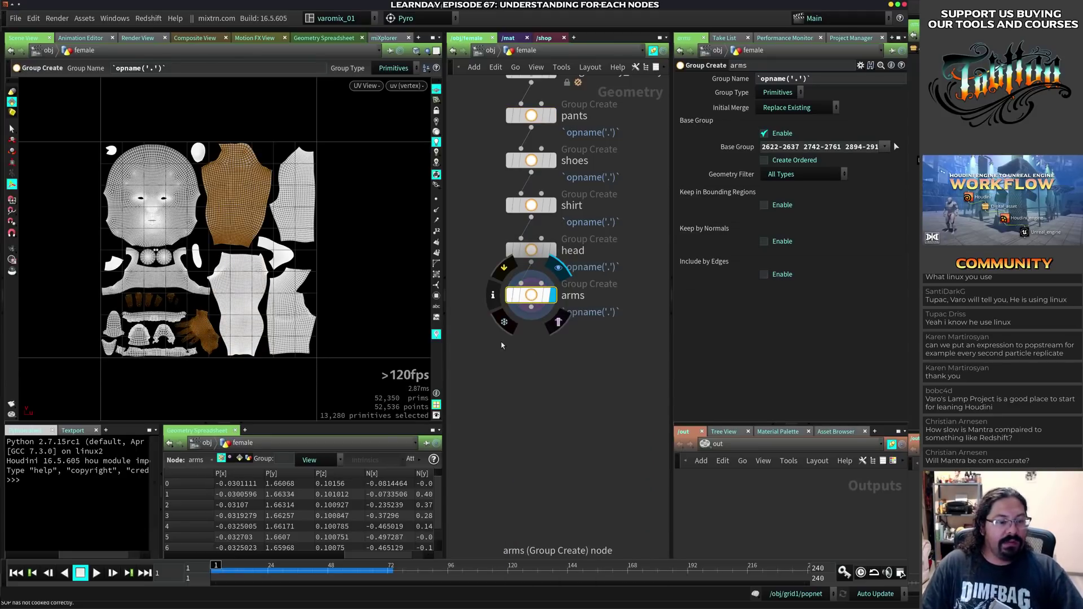
click(536, 352)
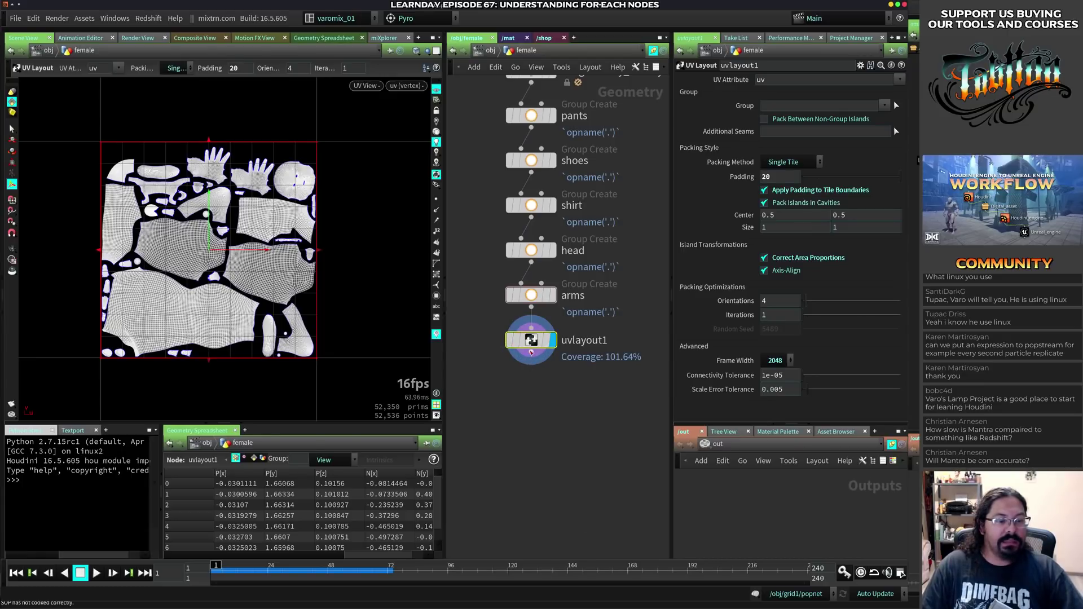
- Inspect the repacked UVs on the character in the perspective view and move the UV Layout node lower in the network
key(space+1)
alt+drag(287, 296, 305, 258)
alt+middle_drag(305, 258, 337, 233)
alt+right_drag(337, 232, 327, 283)
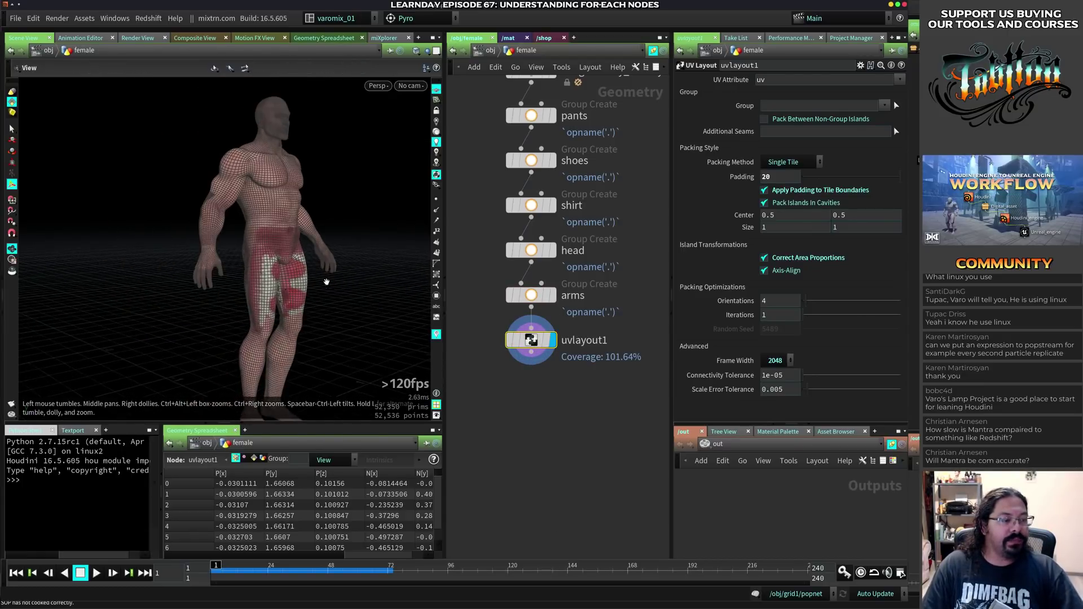
alt+drag(327, 282, 285, 281)
drag(532, 348, 531, 363)
middle_drag(576, 296, 551, 314)
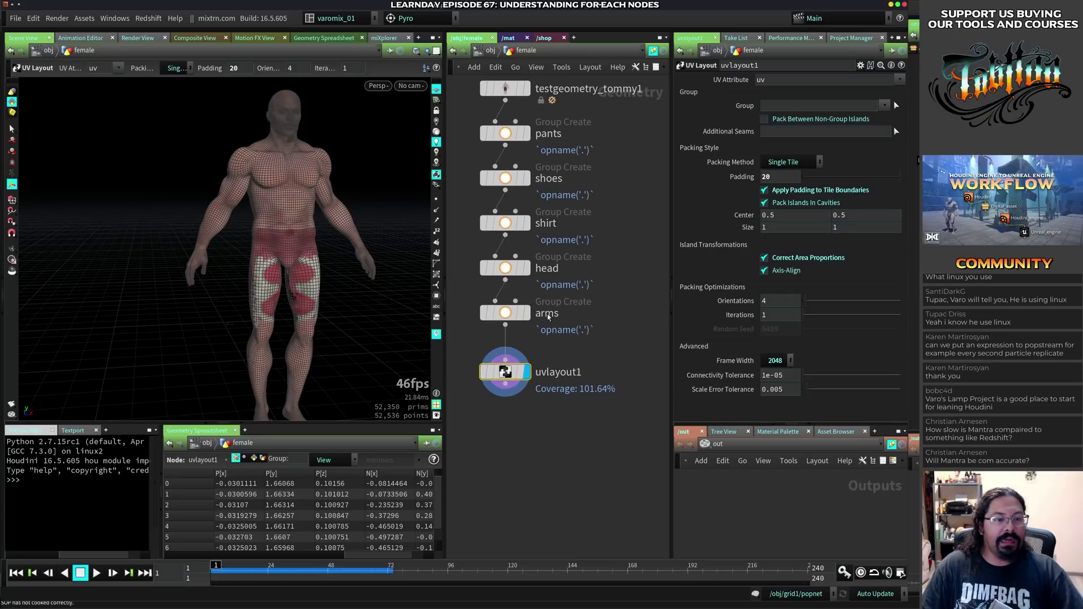
drag(508, 371, 509, 393)
middle_drag(556, 316, 564, 344)
- Check the pants group on the character, and display the shoes and shirt group nodes one after the other
drag(461, 144, 545, 189)
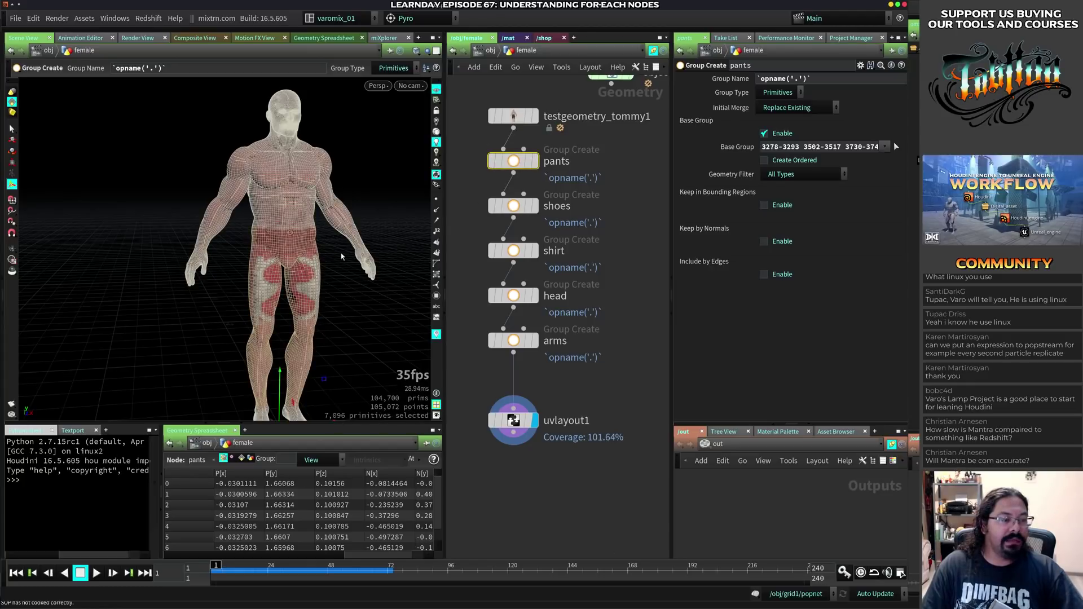
click(513, 206)
click(534, 206)
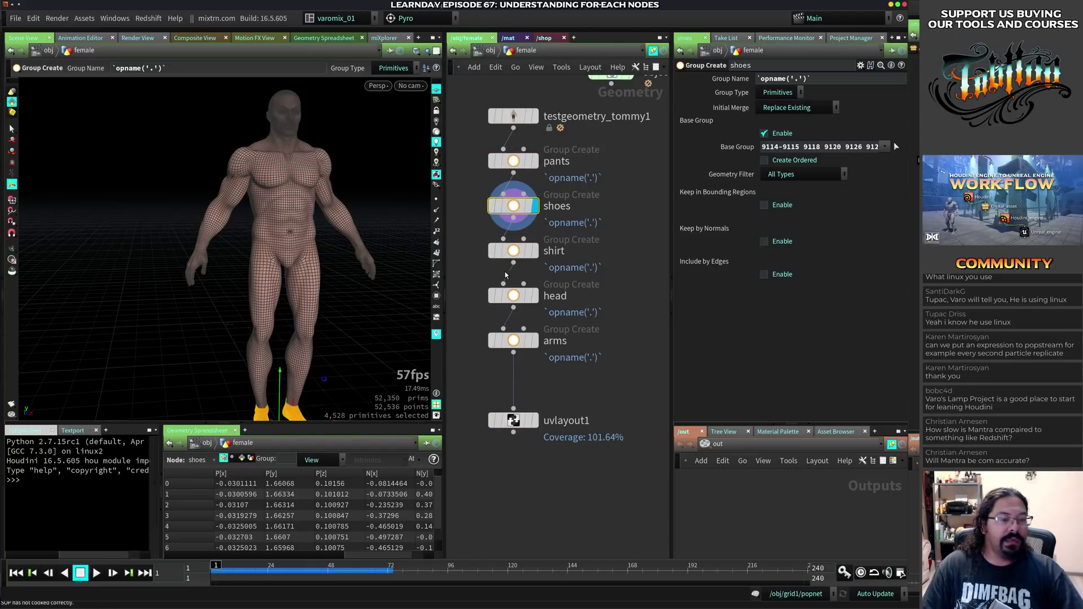
click(534, 251)
click(514, 250)
middle_drag(550, 208, 554, 195)
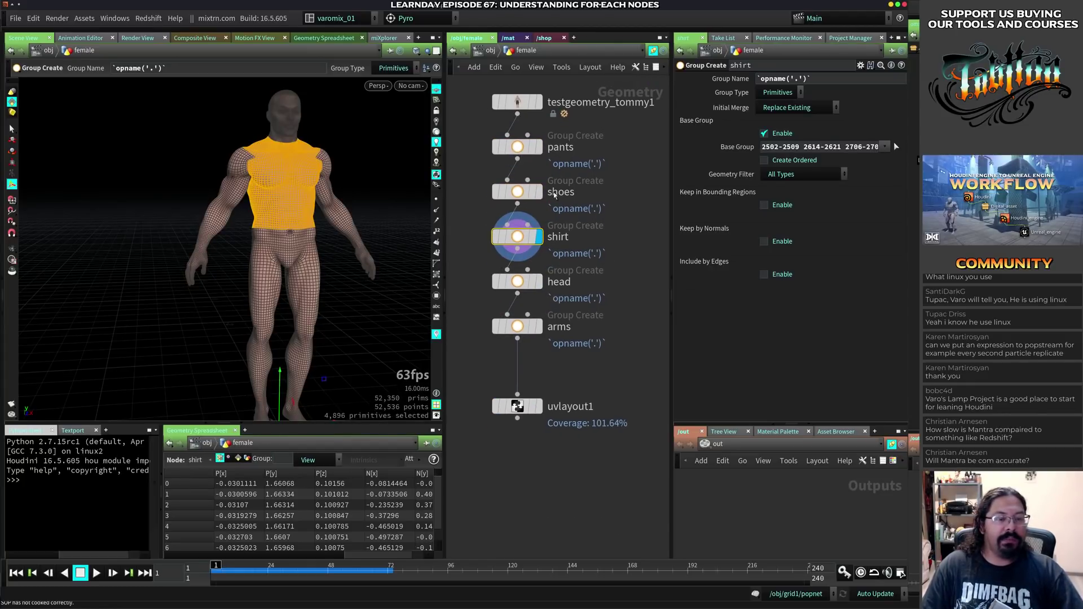
- Display the UV Layout node again, restrict it to the pants group, and check the result on the whole character
click(513, 406)
click(534, 406)
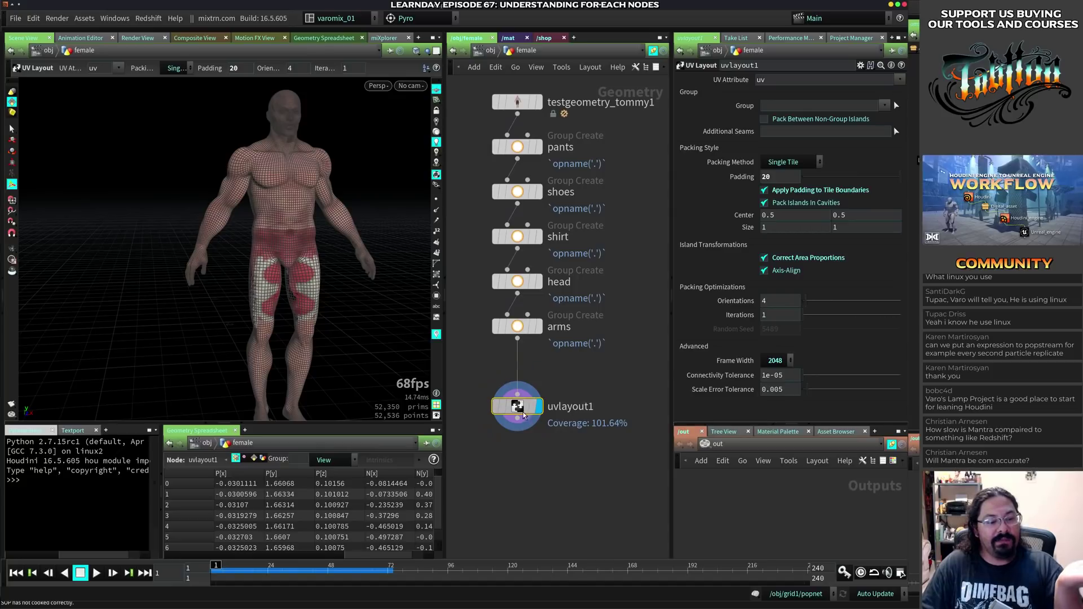
drag(517, 407, 517, 396)
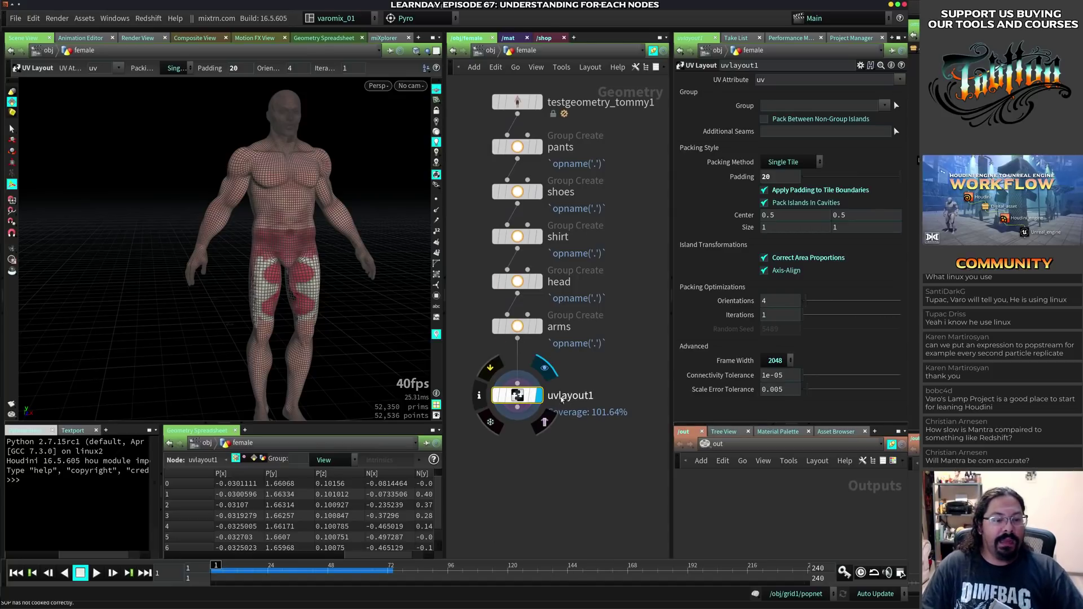
click(884, 106)
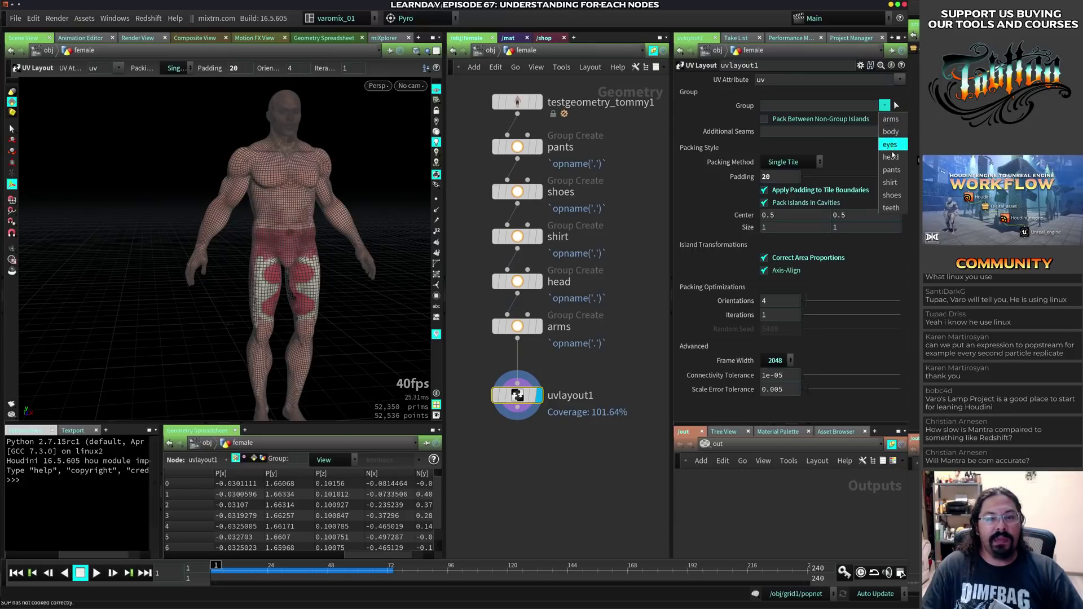
click(891, 170)
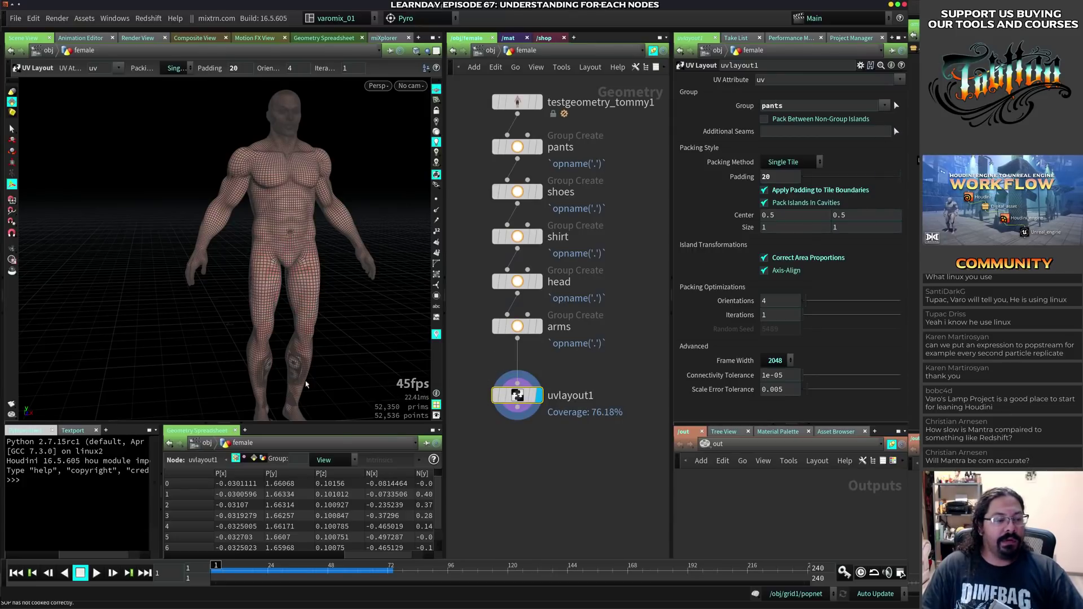
scroll(277, 298, down, 3)
alt+drag(277, 298, 338, 307)
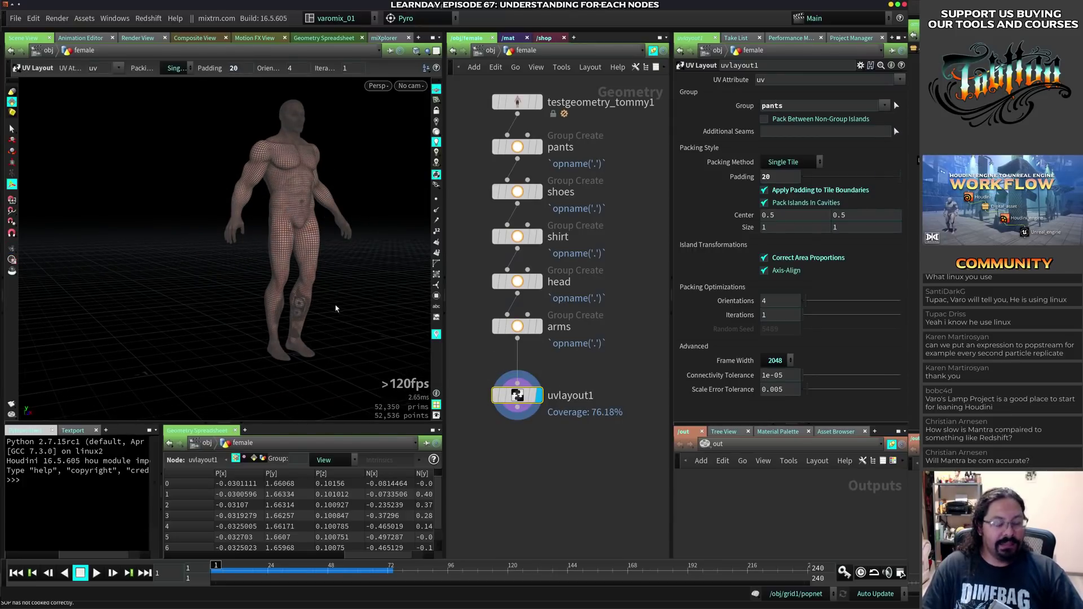
- Switch the viewport to the UV view and examine the packed UV islands and the available UV display options
key(space+5)
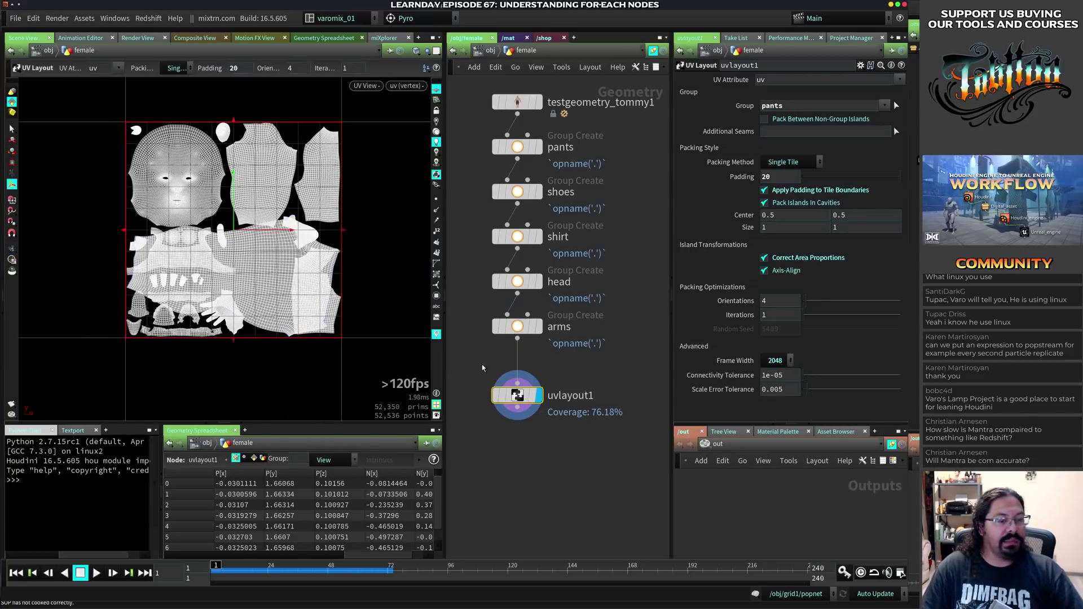
drag(510, 395, 511, 384)
scroll(204, 272, up, 3)
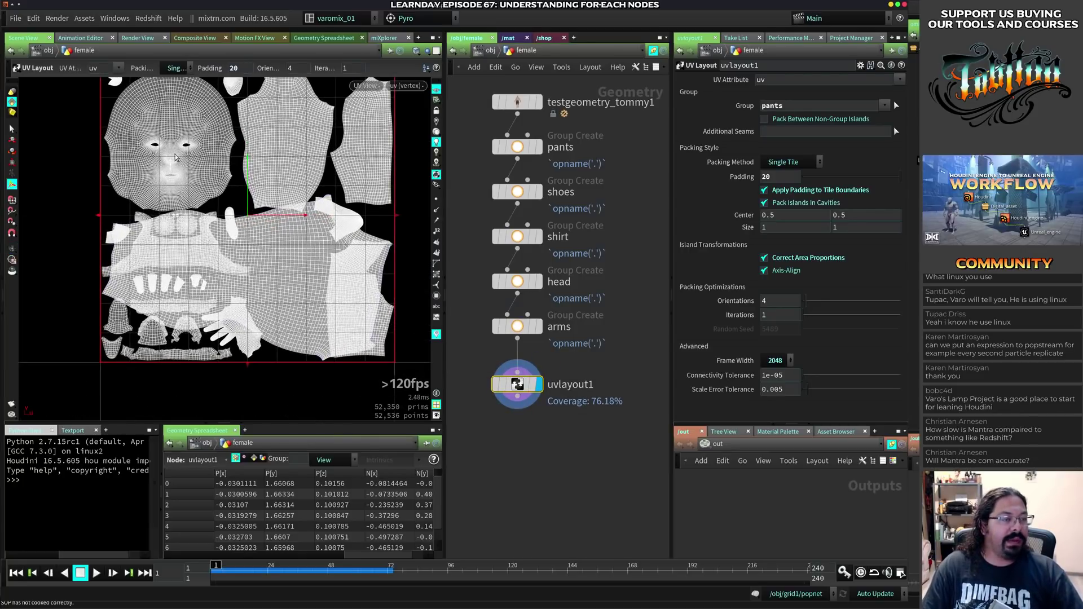
scroll(283, 291, down, 2)
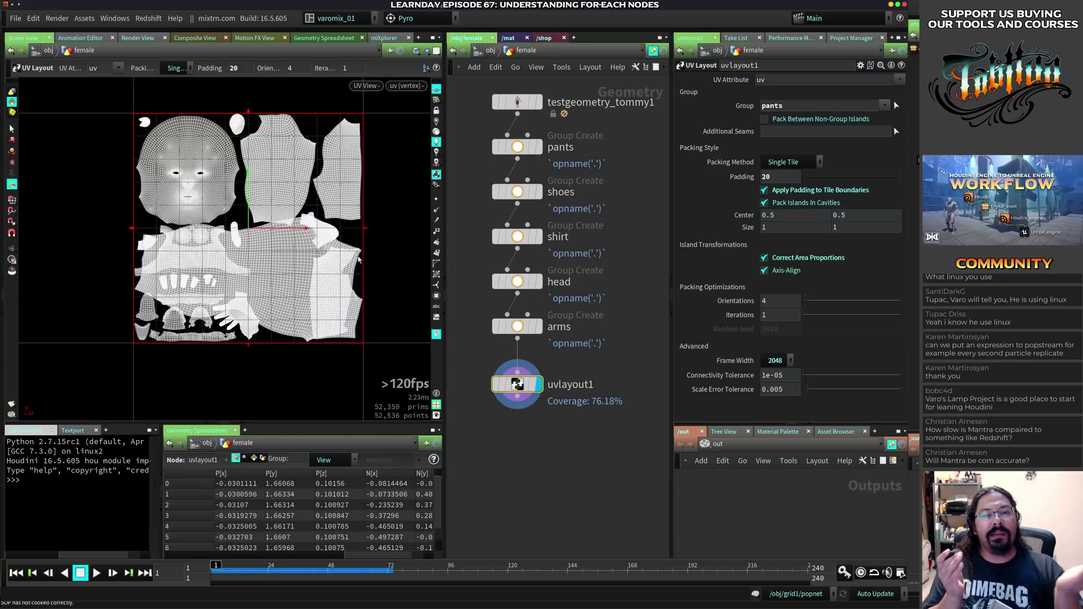
click(405, 85)
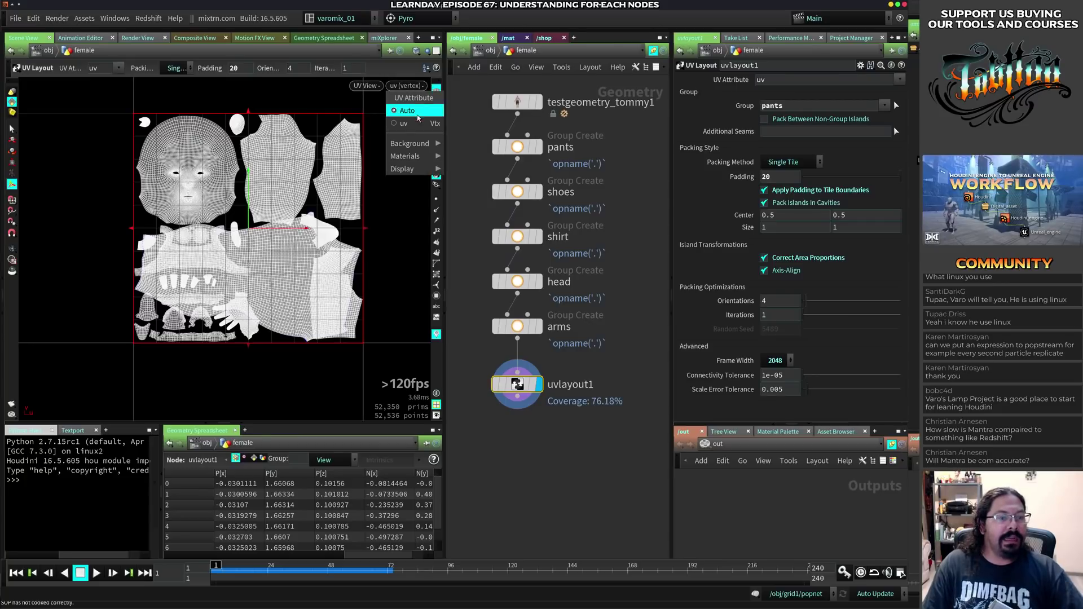
mouse_move(415, 174)
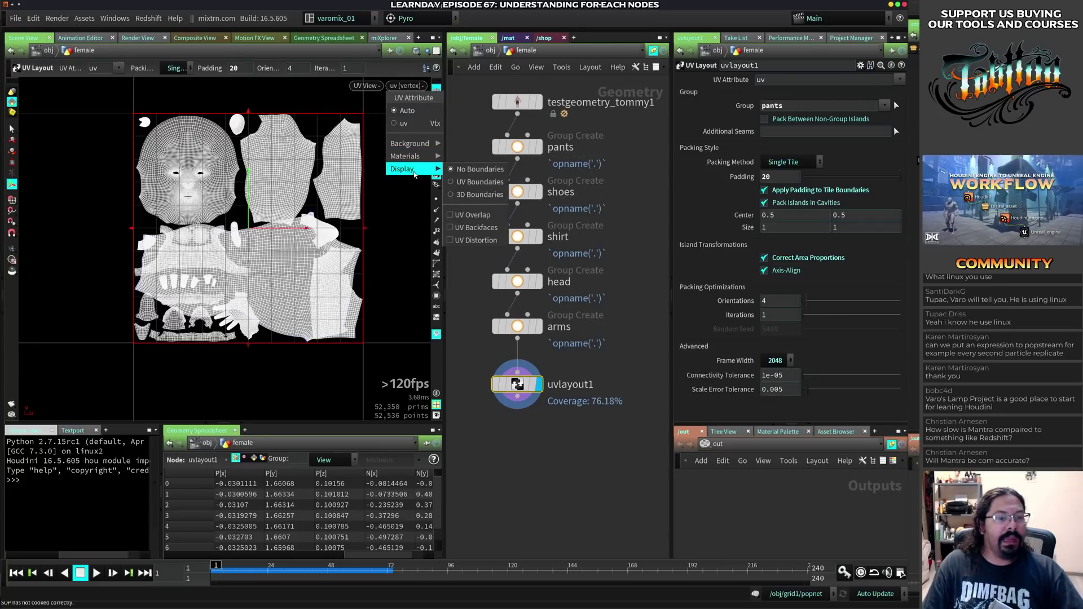
key(Escape)
scroll(246, 248, down, 1)
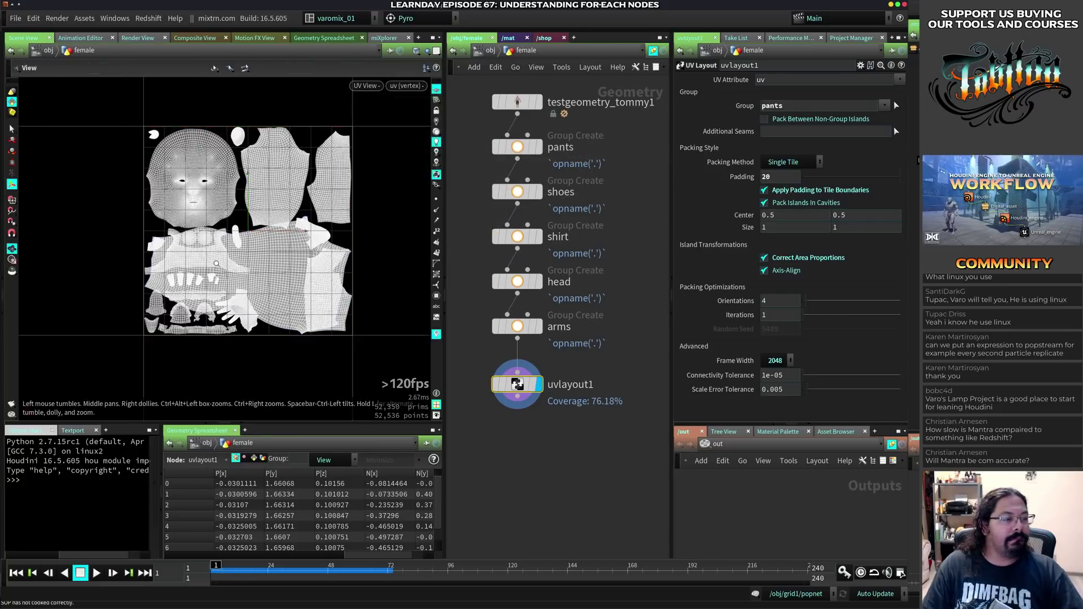
alt+middle_drag(250, 232, 227, 239)
drag(227, 239, 261, 219)
key(ctrl+z)
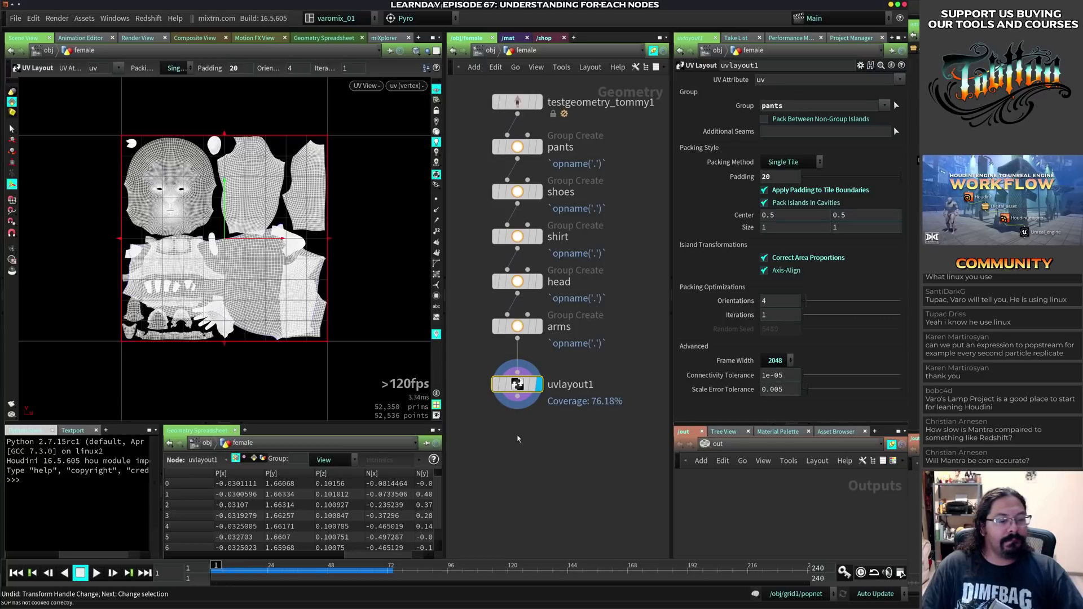
- Rename the UV Layout node to uvlayout_pants
middle_drag(517, 438, 484, 361)
click(559, 311)
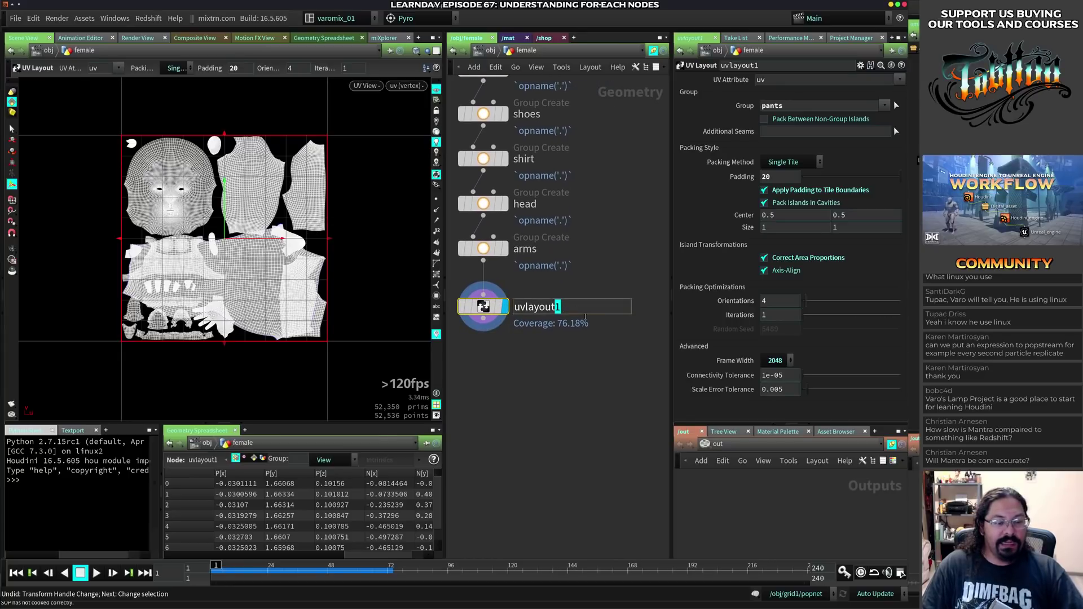
text(_pants)
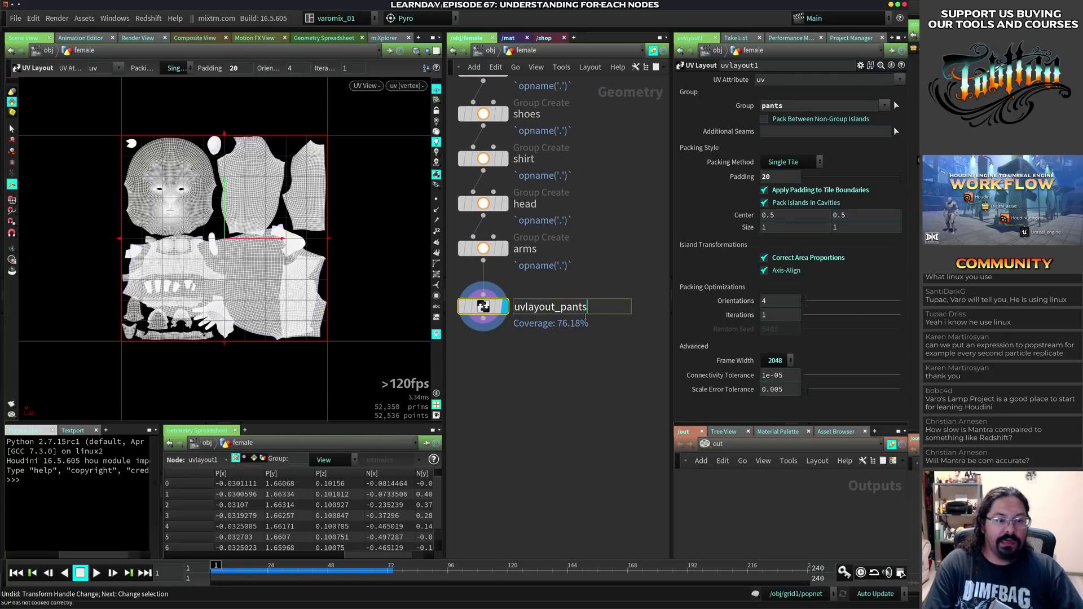
key(Return)
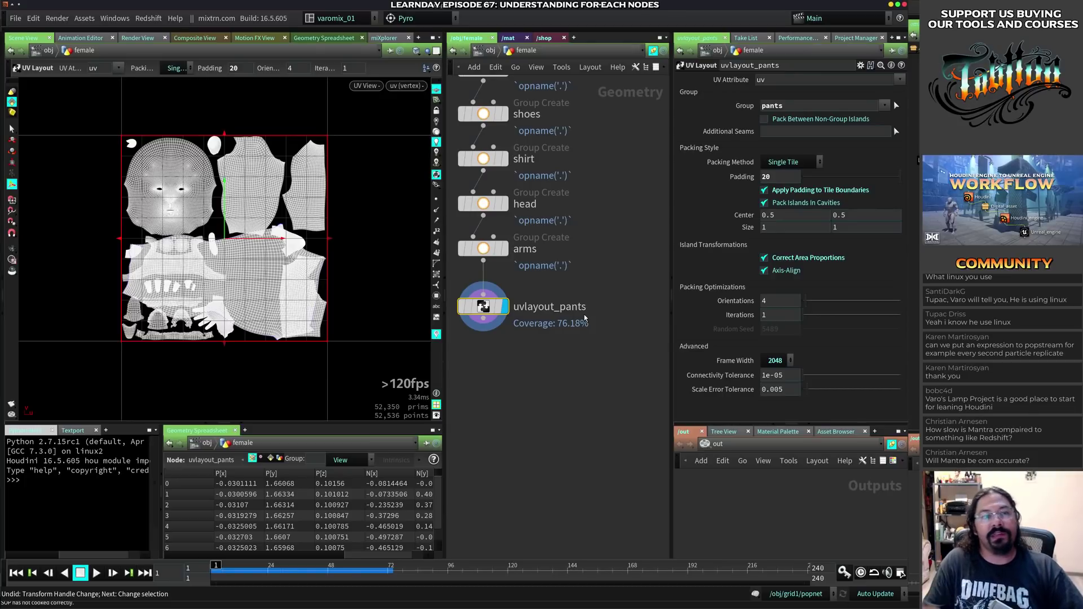
- Duplicate the uvlayout_pants node and align the copy directly below it at the end of the chain
middle_drag(508, 330, 559, 254)
alt+drag(539, 231, 526, 306)
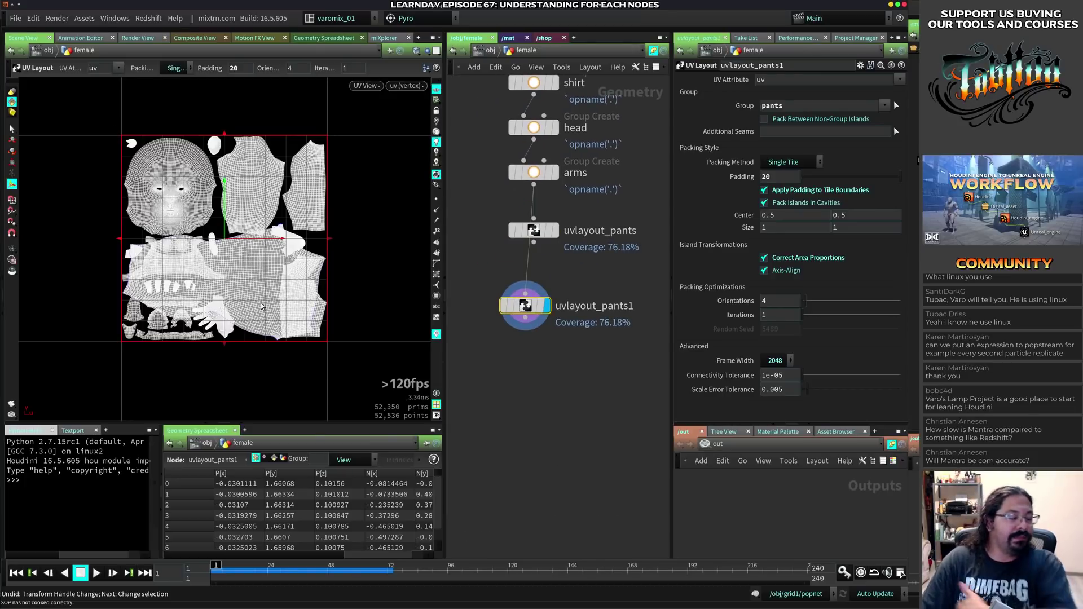
drag(526, 307, 524, 311)
drag(535, 243, 547, 298)
middle_drag(545, 372, 547, 413)
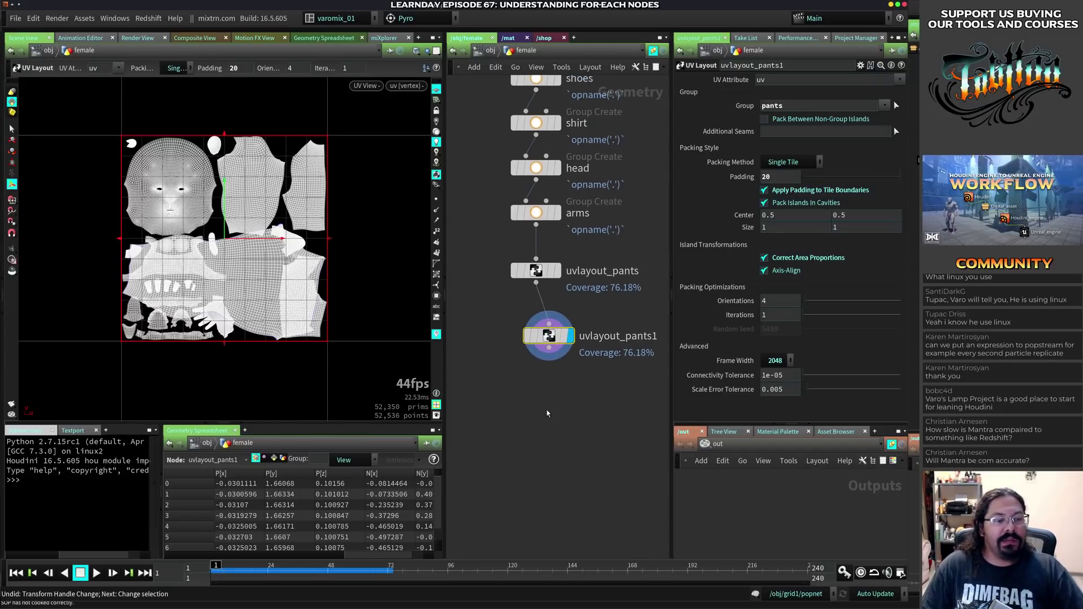
scroll(537, 398, down, 2)
drag(544, 352, 534, 341)
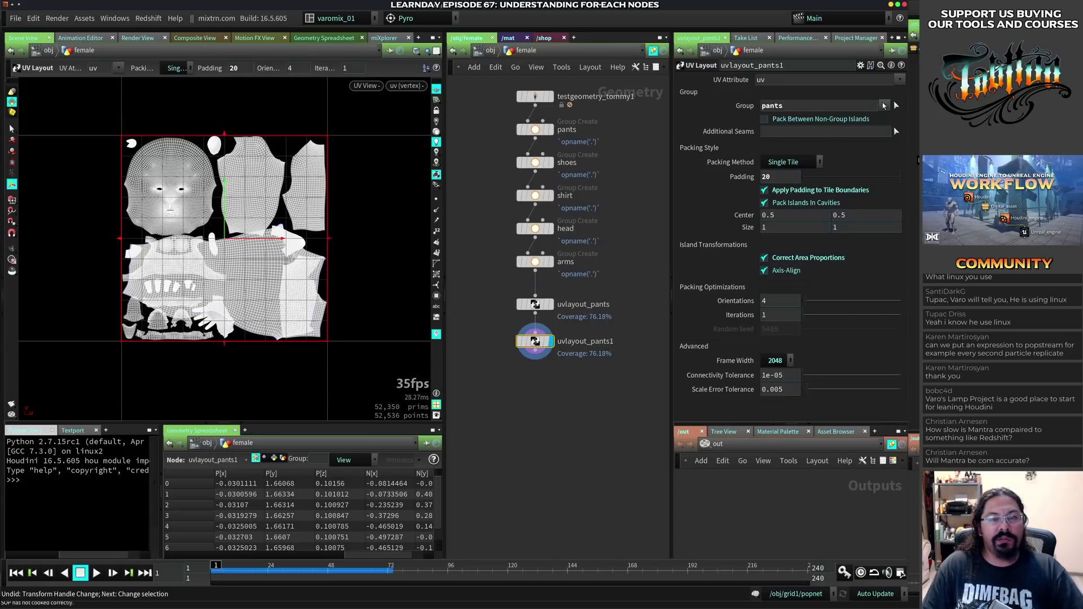
- Set the duplicated UV Layout node's group to shoes instead of pants
click(884, 105)
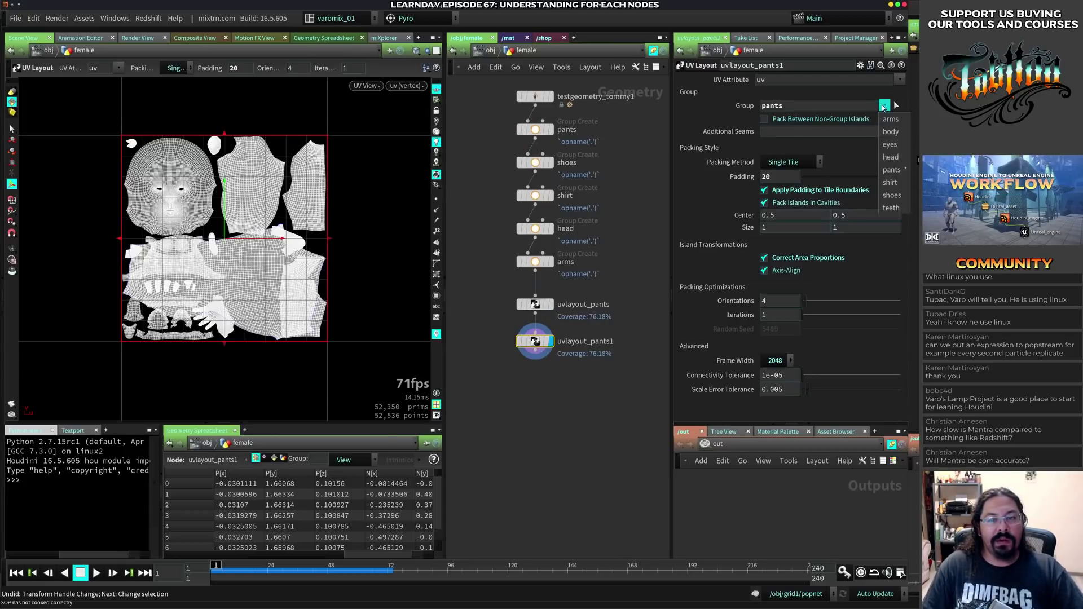
click(892, 195)
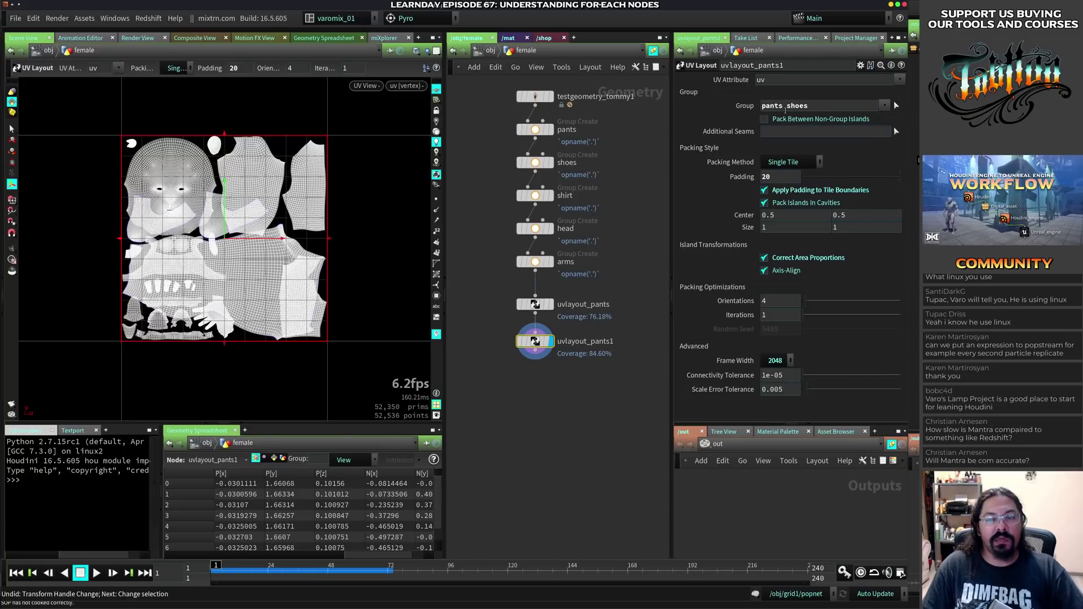
key(BackSpace)
key(Return)
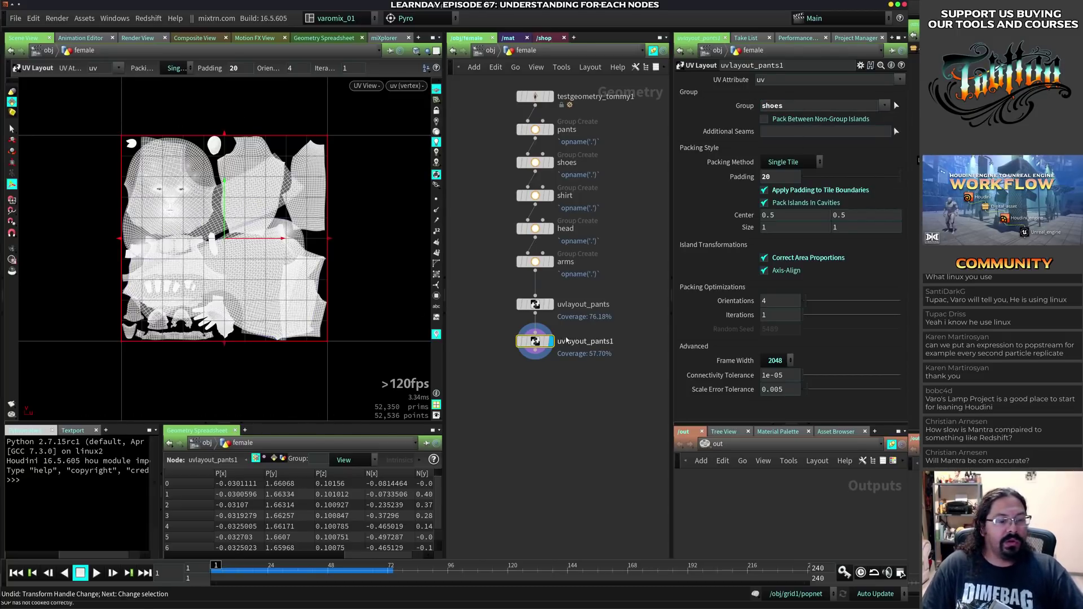
mouse_move(537, 346)
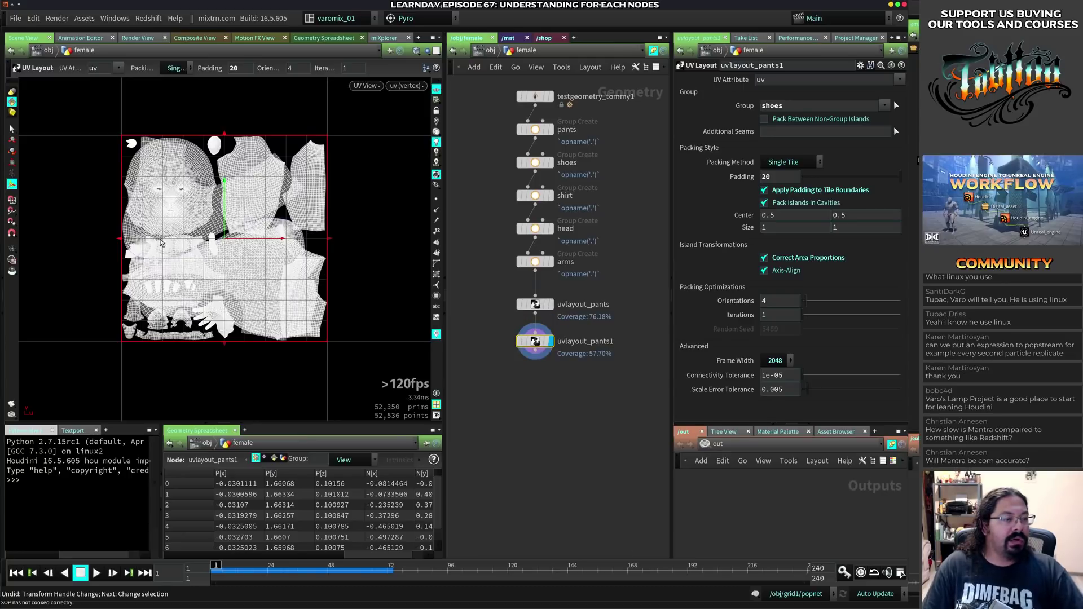
- Try moving the shoes UV tile sideways to a center X of about 1.53, and undo the move
drag(280, 238, 491, 239)
alt+right_drag(316, 249, 261, 287)
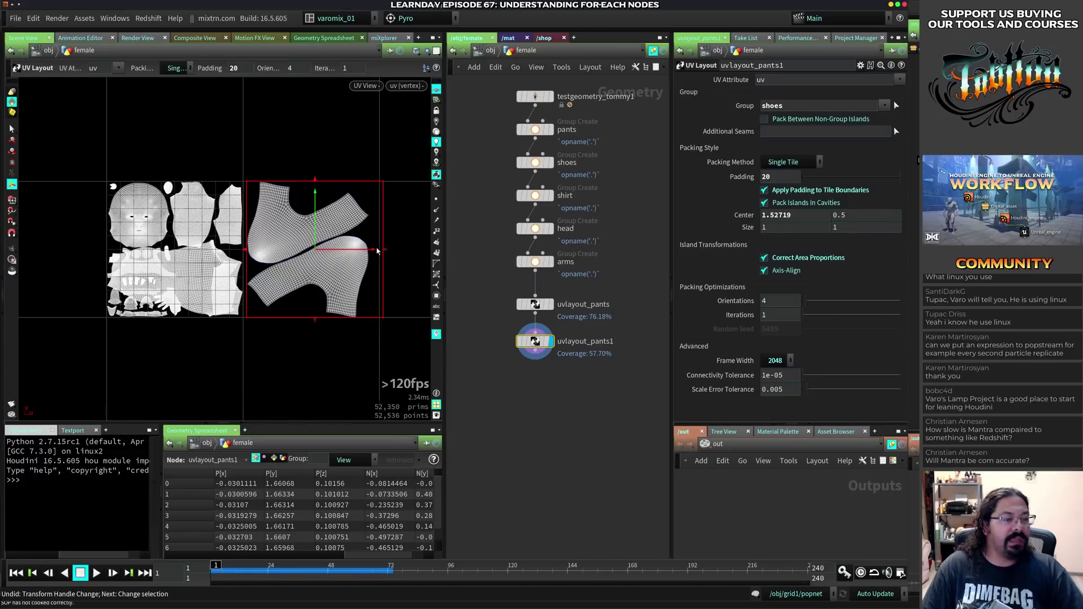
drag(376, 250, 380, 250)
key(ctrl+z)
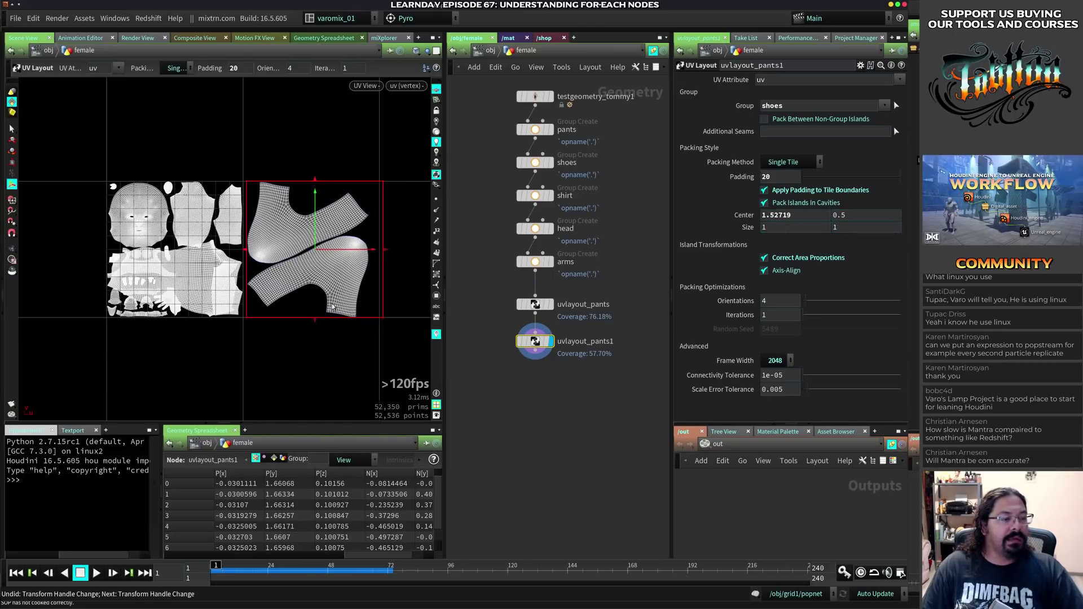
scroll(287, 231, down, 2)
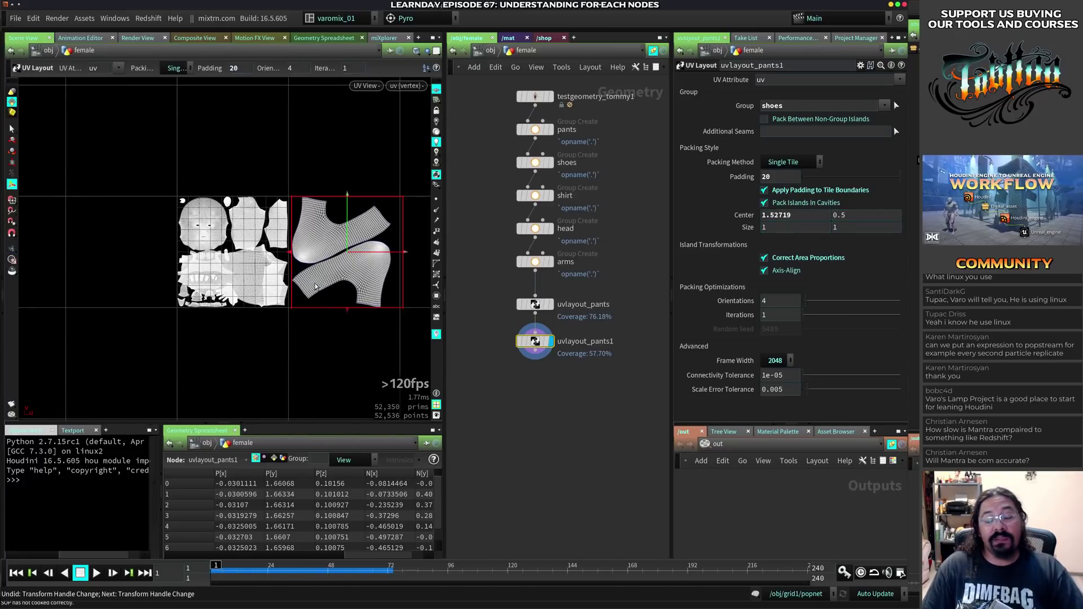
middle_drag(315, 286, 250, 337)
key(ctrl+z)
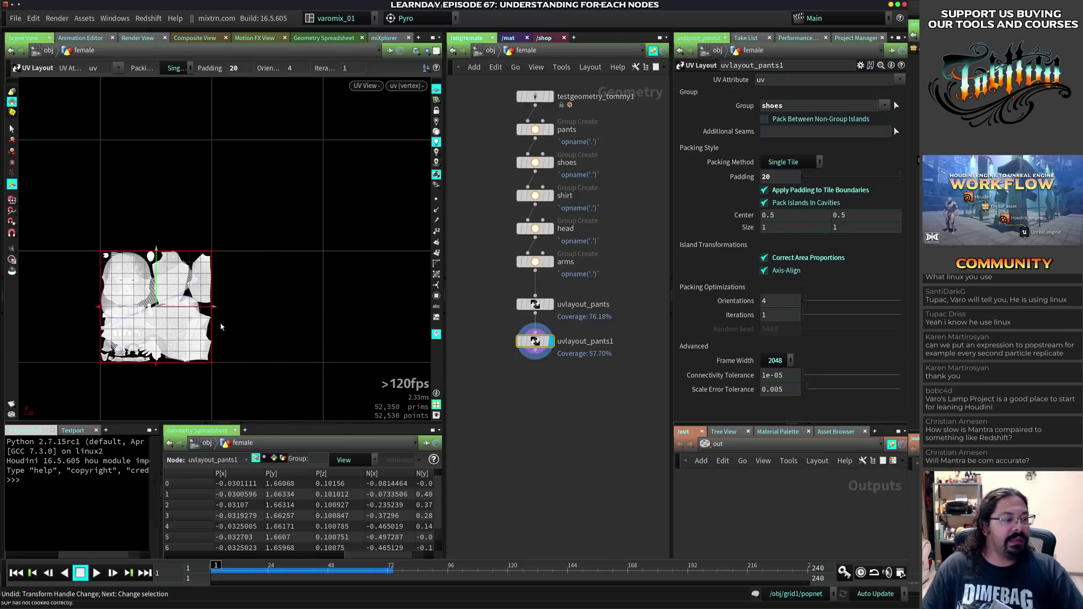
key(ctrl+y)
key(ctrl+z)
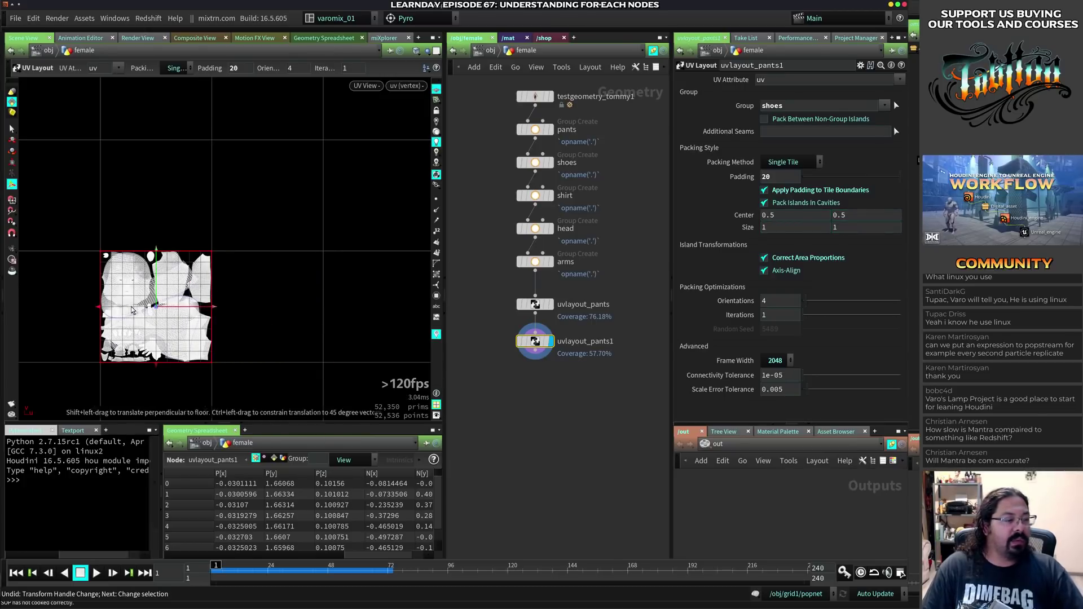
- Duplicate the shoes UV Layout node and place the copy below it at the end of the chain
middle_drag(531, 355, 538, 269)
alt+drag(541, 258, 541, 302)
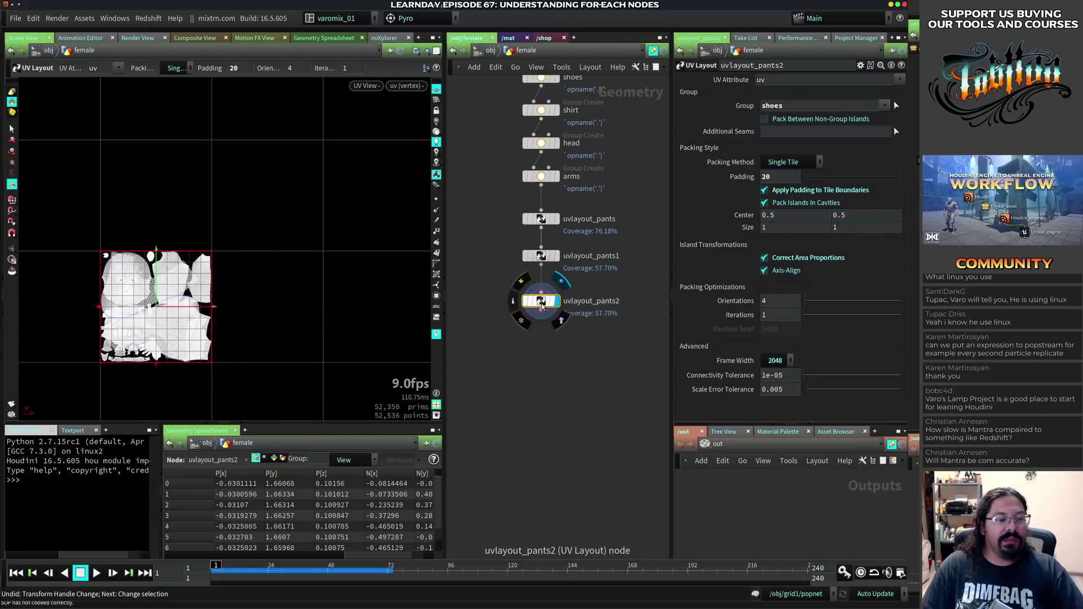
middle_drag(643, 131, 609, 257)
middle_drag(629, 208, 636, 172)
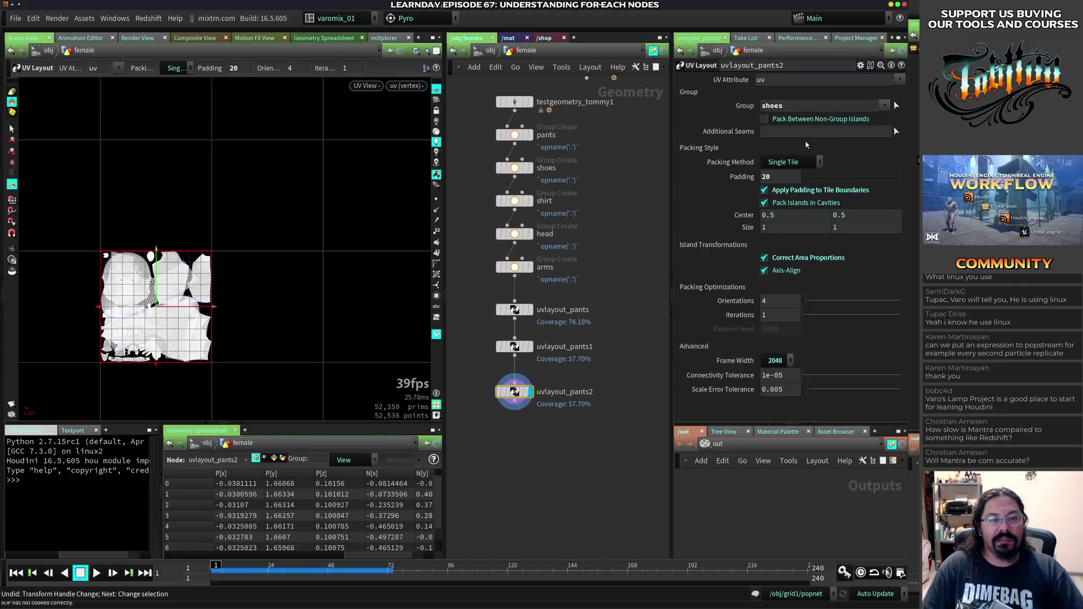
- Set the newest UV Layout node's group to shirt
double_click(818, 106)
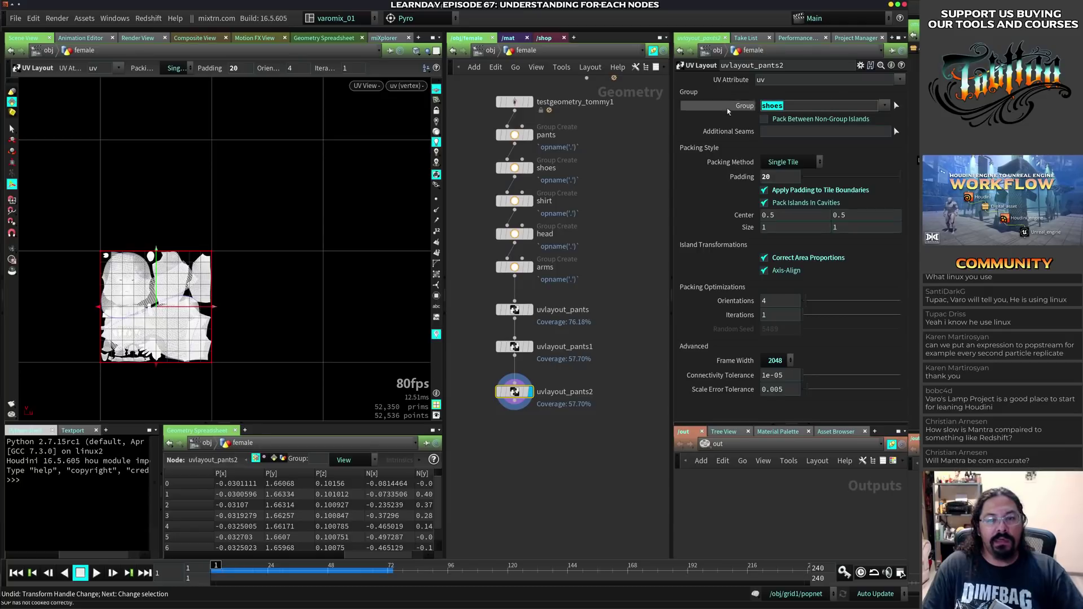
key(BackSpace)
click(884, 106)
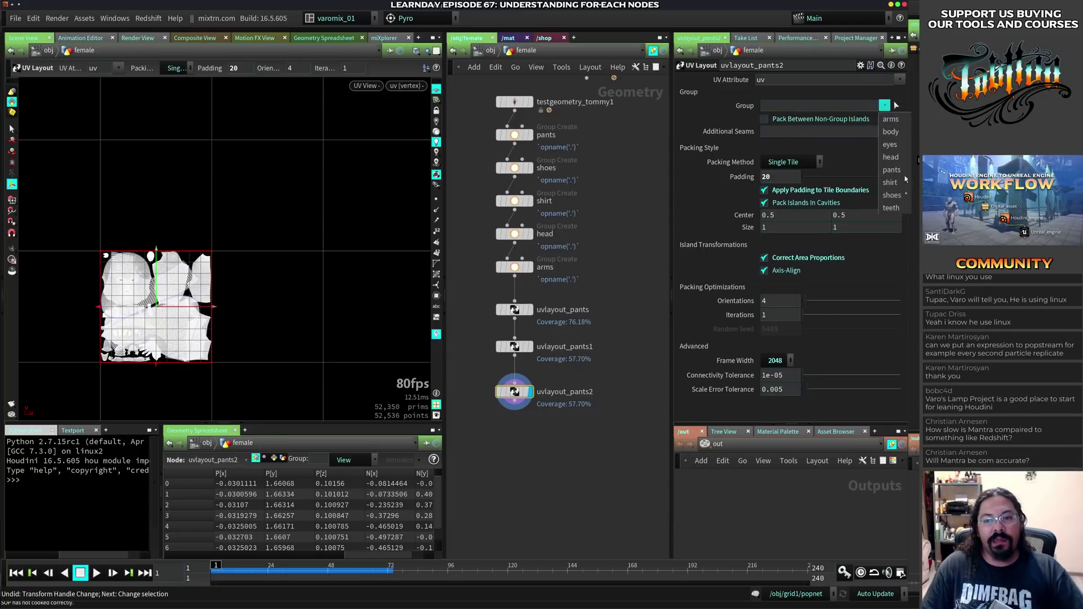
click(894, 179)
- Try moving the shirt UV tile sideways to a center X of about 1.41, and undo the move
middle_drag(524, 375, 561, 307)
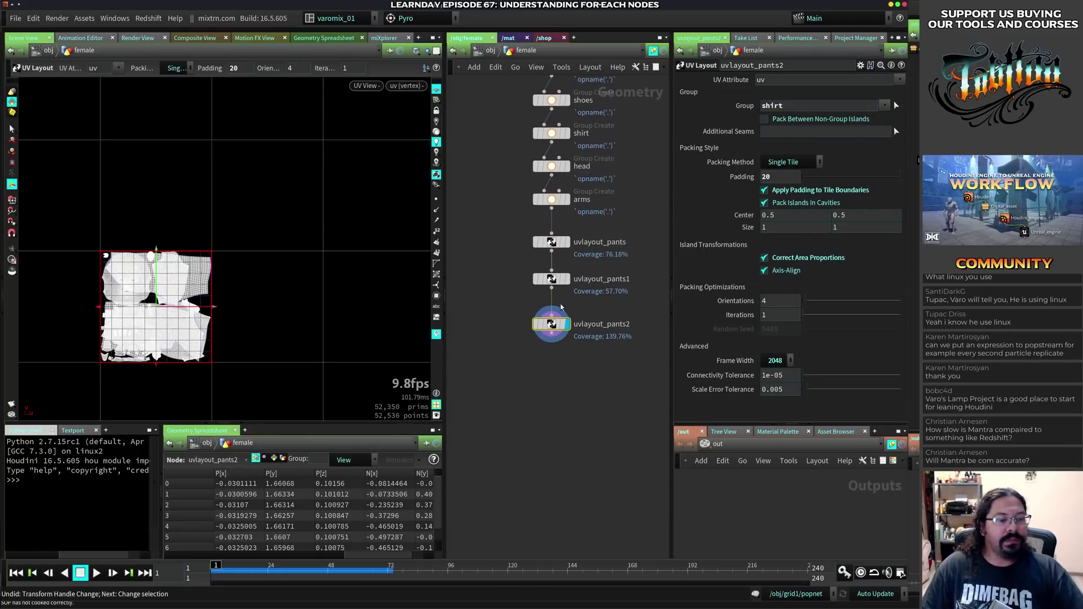
drag(214, 307, 317, 309)
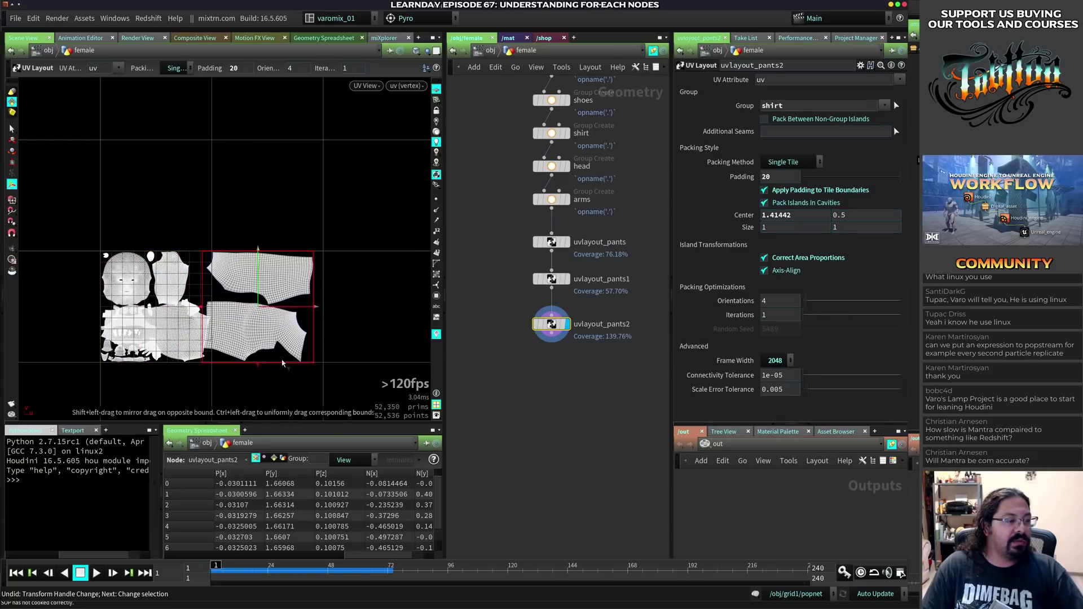
key(ctrl+z)
middle_drag(528, 392, 533, 320)
click(557, 306)
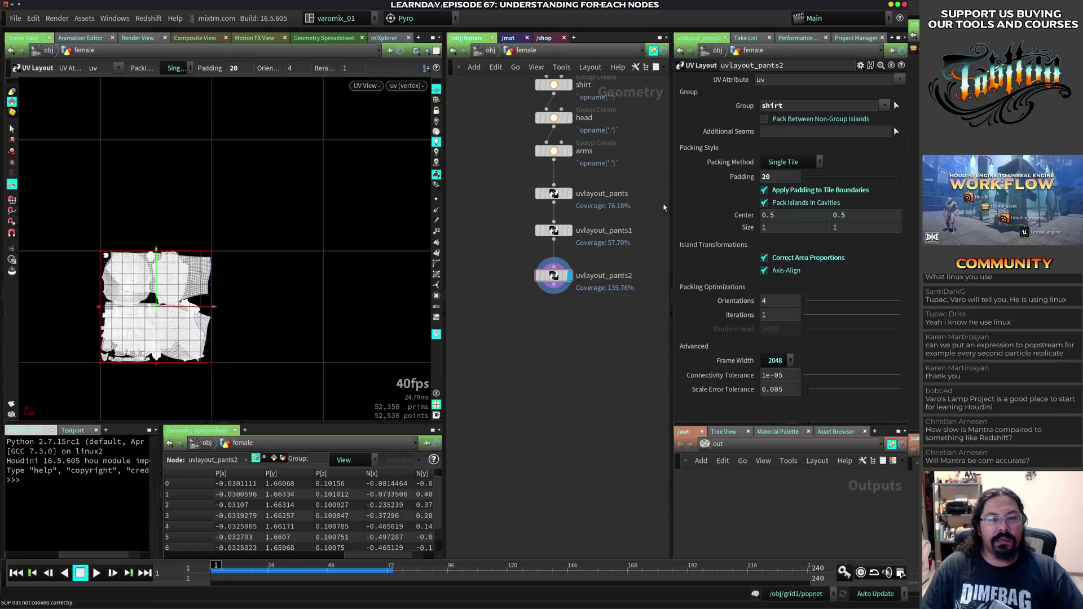
- Show the Material Palette and enlarge it, widening its gallery list so the material names are readable
click(797, 432)
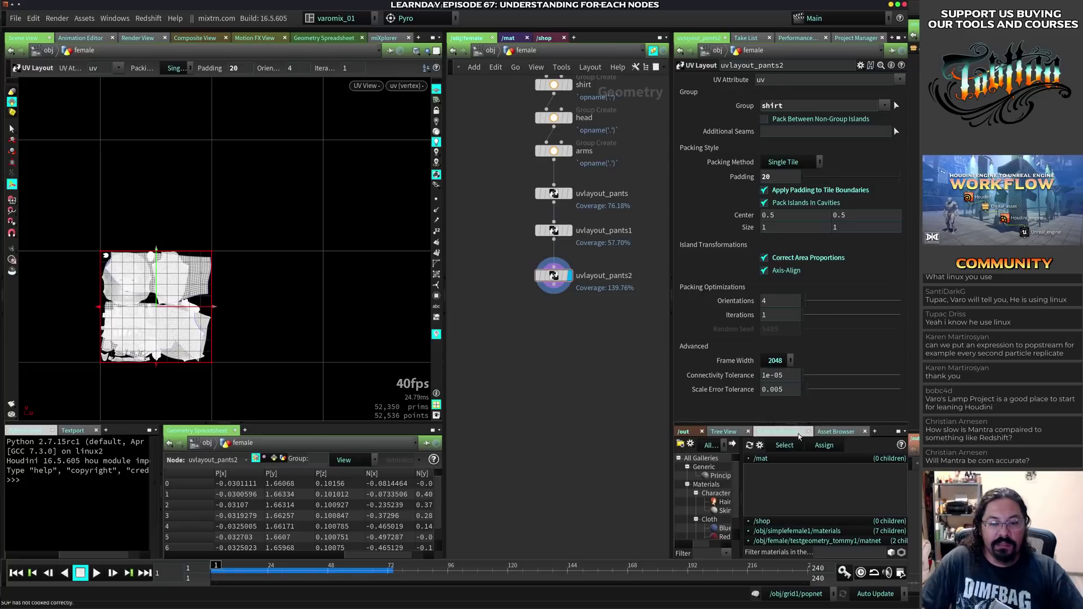
drag(753, 426, 753, 226)
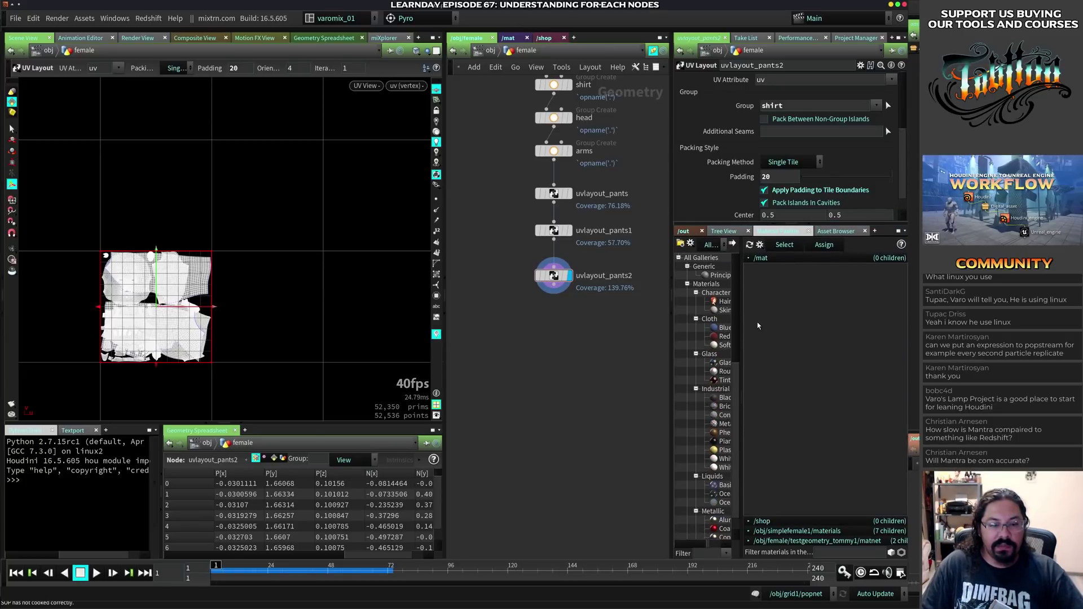
drag(744, 326, 794, 333)
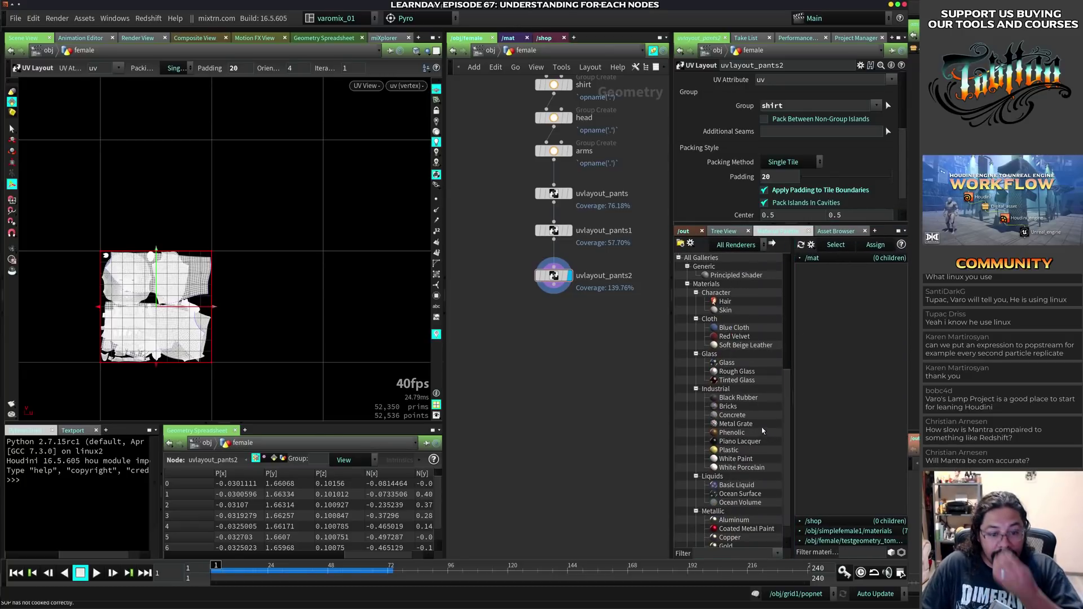
- Add the Bricks, Concrete and Metal Grate gallery materials to the /mat network
click(754, 407)
click(772, 243)
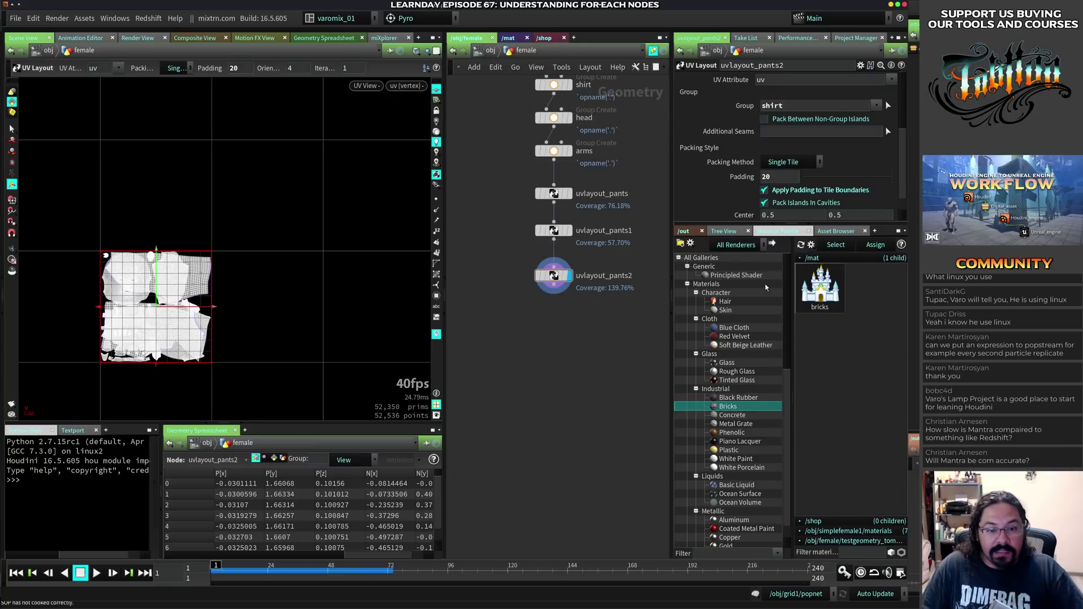
double_click(731, 416)
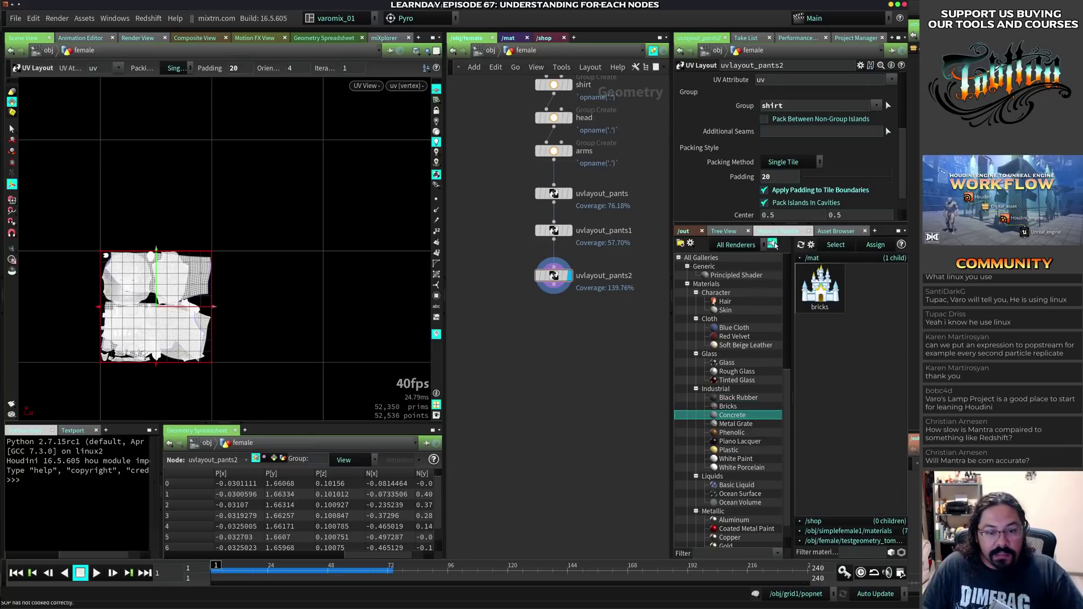
double_click(733, 424)
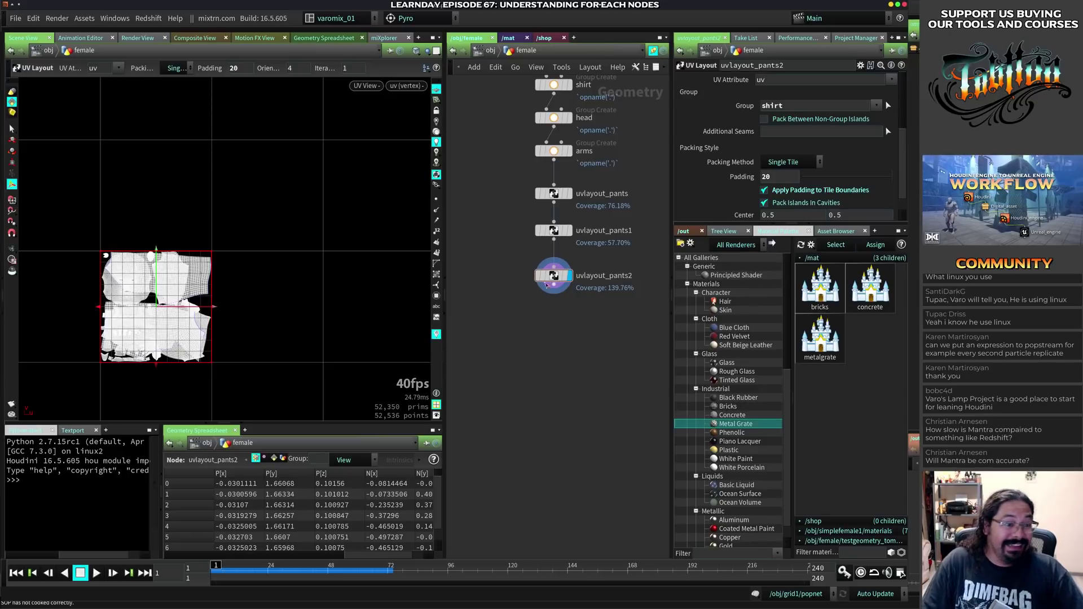
- Switch the viewport from the UV view to the perspective view, framing the character's lower body
click(546, 280)
key(space+1)
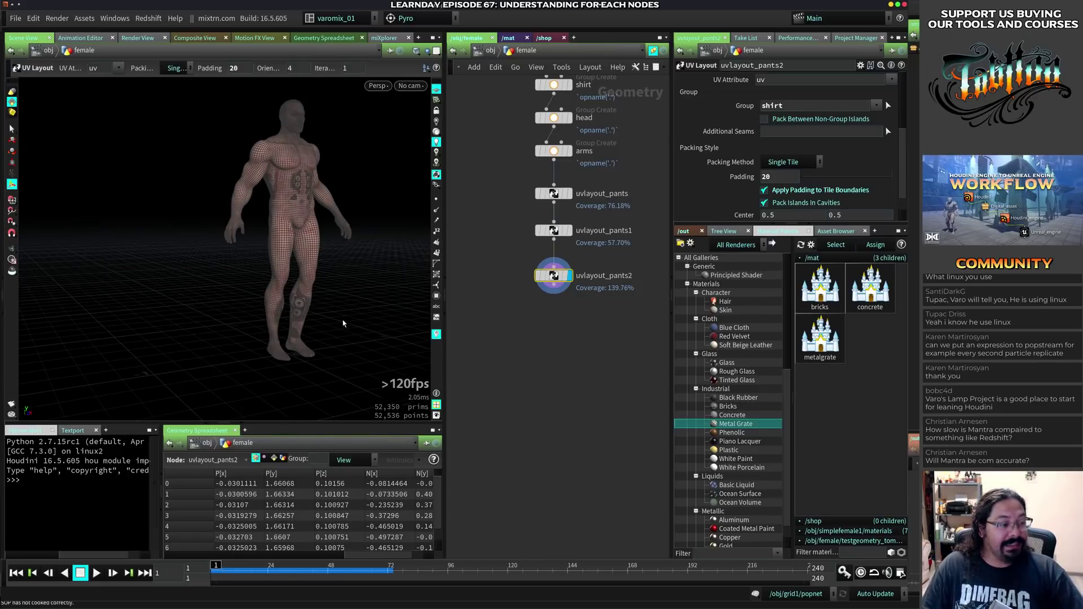
key(Escape)
right_drag(314, 313, 350, 296)
mouse_move(563, 282)
middle_down()
mouse_move(561, 259)
mouse_move(556, 285)
middle_up()
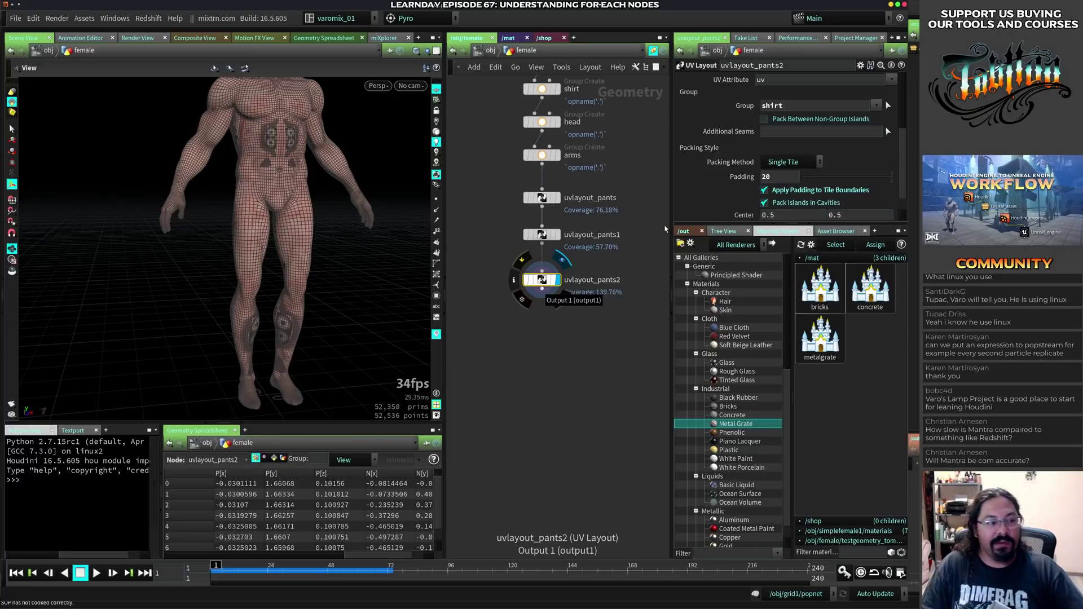
- Append a Material node to the output of the shirt's UV Layout node and place it at the end of the chain
click(545, 289)
key(Tab)
text(m)
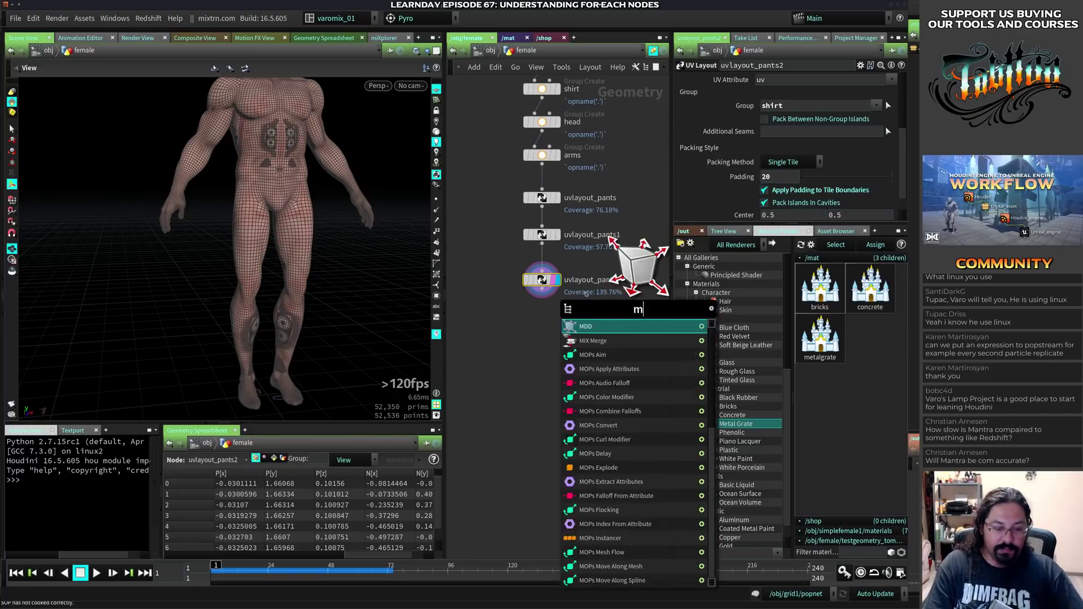
text(aterial)
key(Return)
click(542, 316)
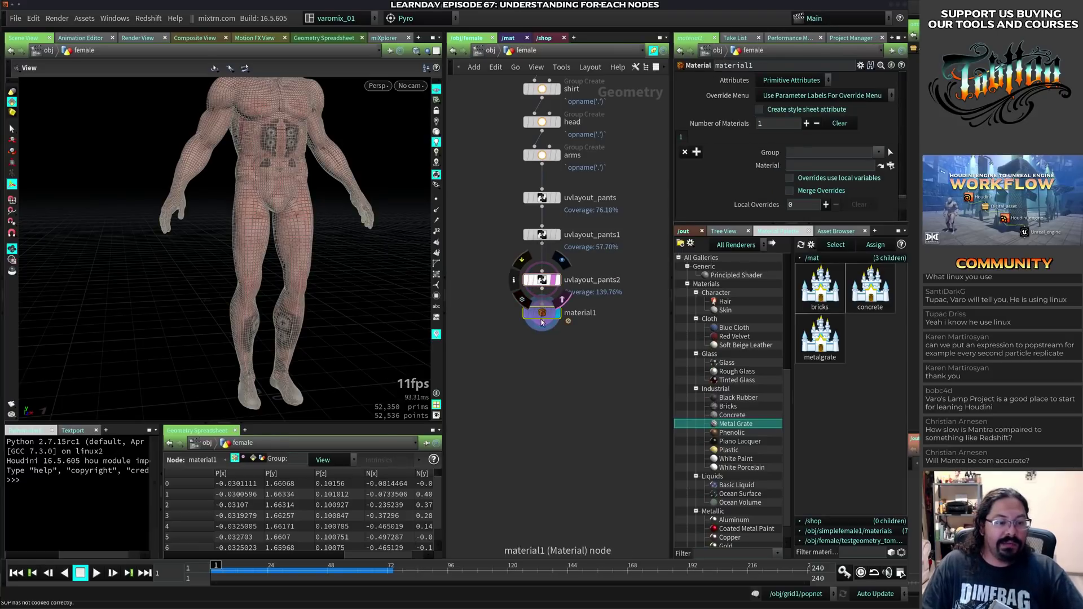
drag(541, 319, 541, 334)
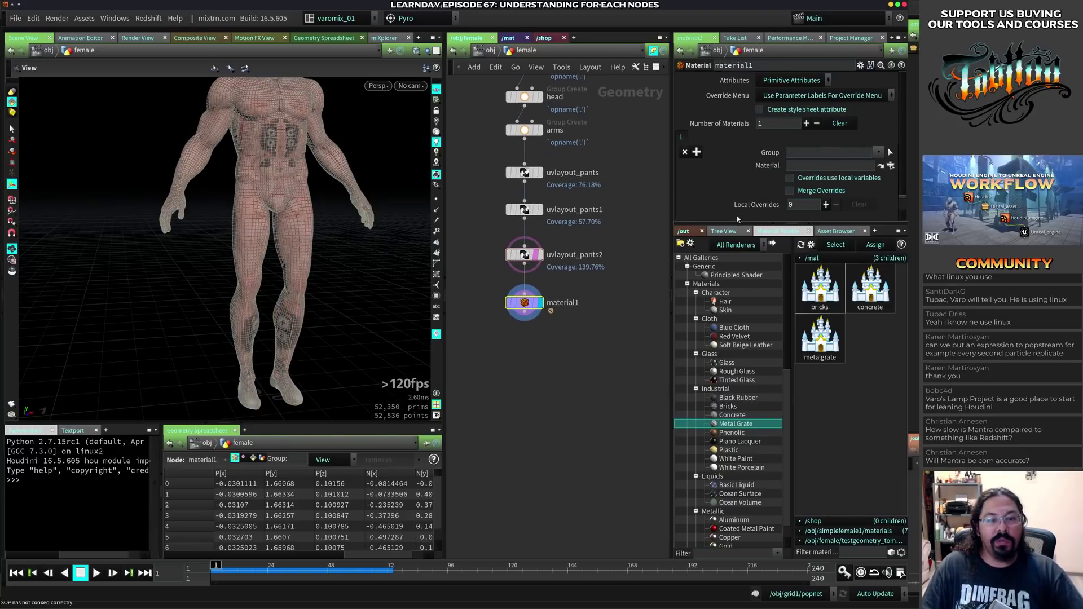
- Enlarge the Material node's parameter area and assign /mat/concrete to the pants group
drag(736, 224, 735, 296)
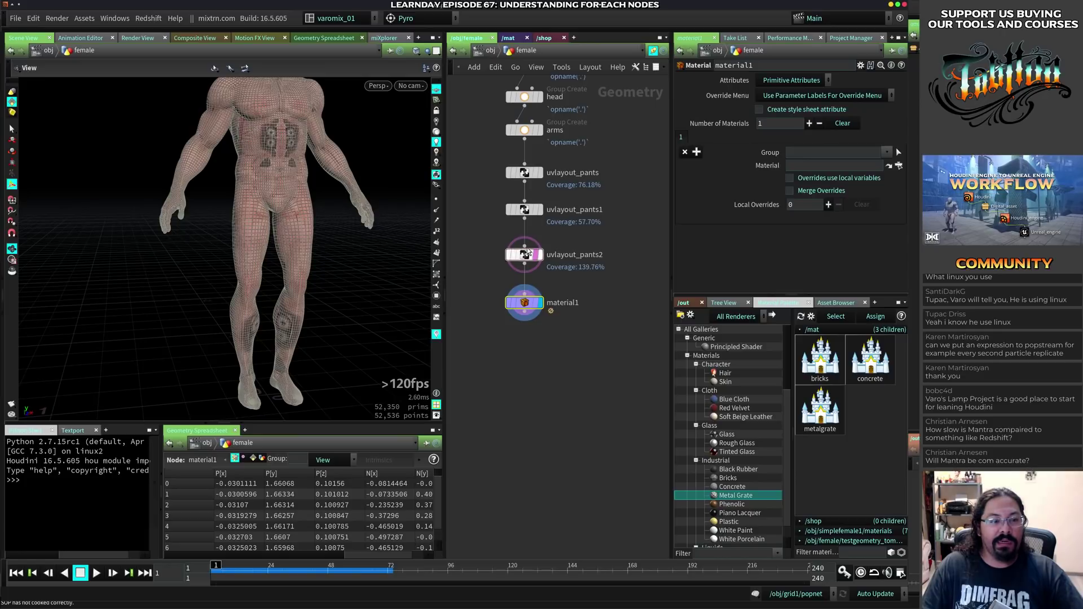
click(887, 152)
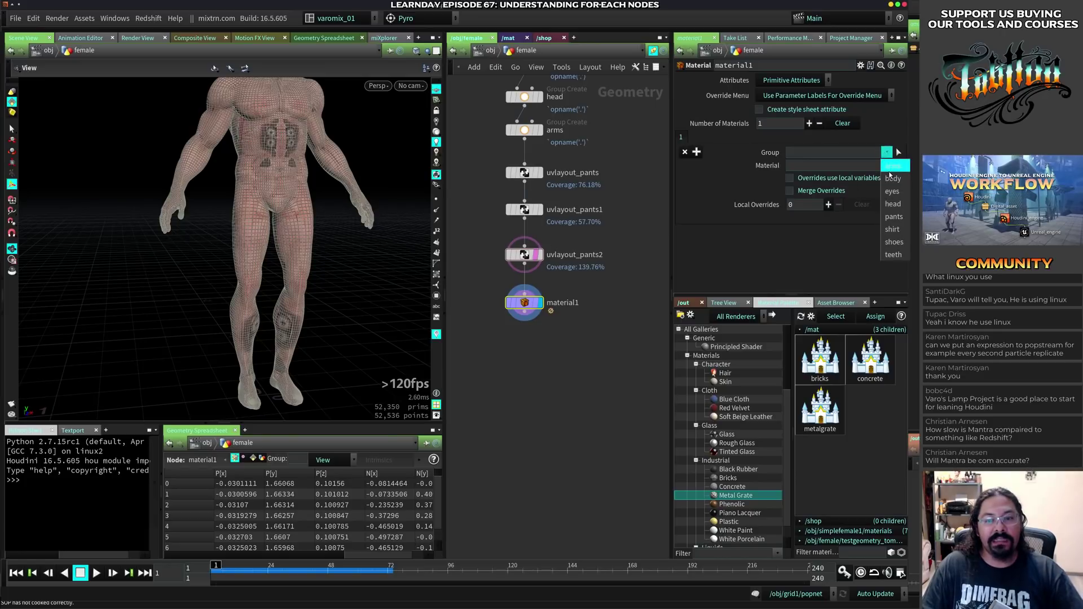
click(894, 216)
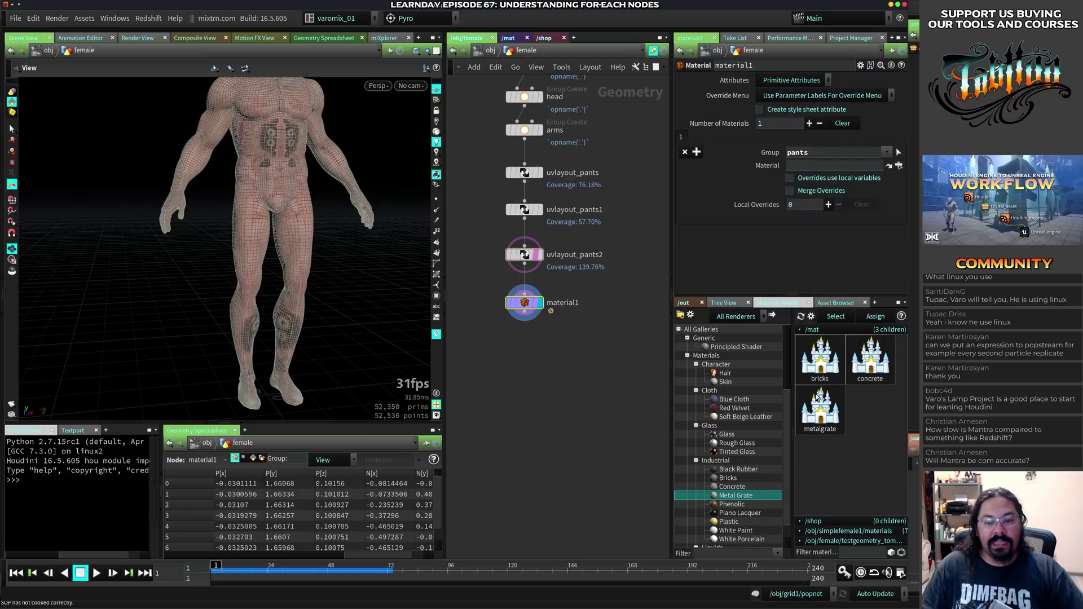
click(820, 360)
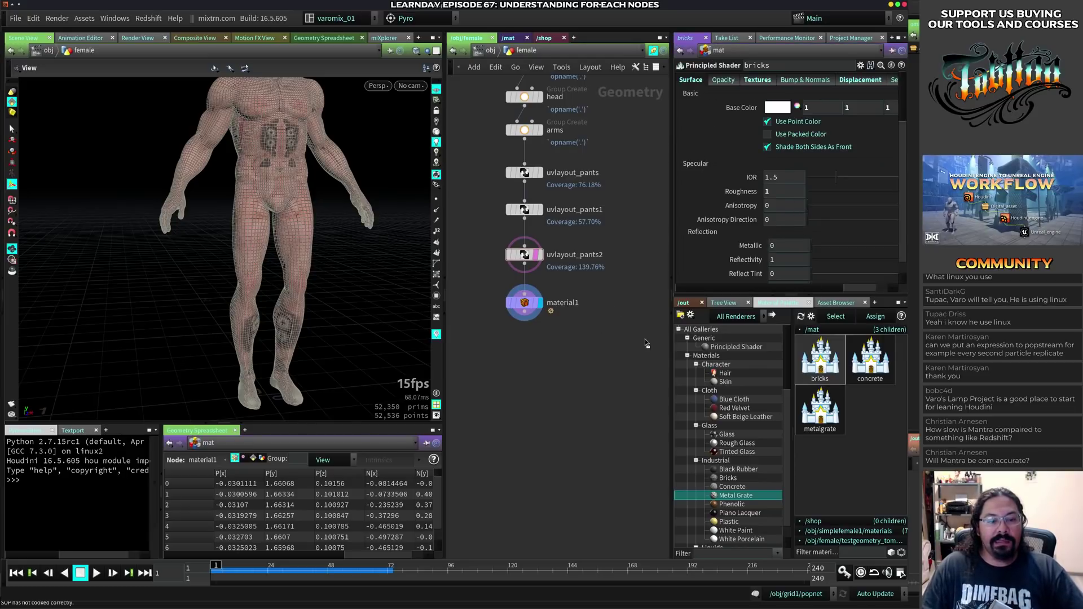
key(alt+Left)
click(453, 50)
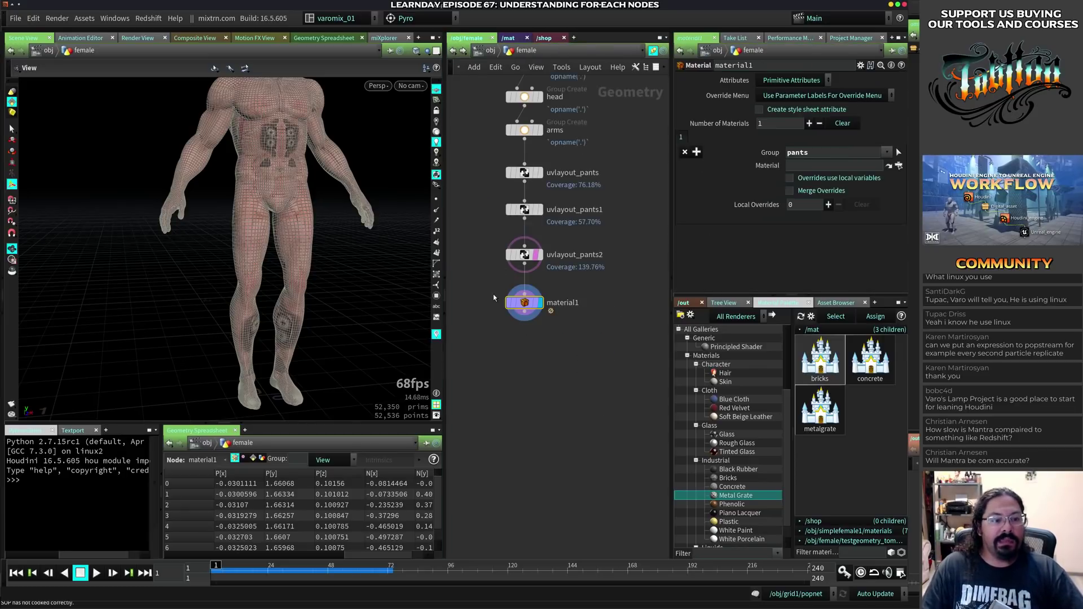
click(897, 165)
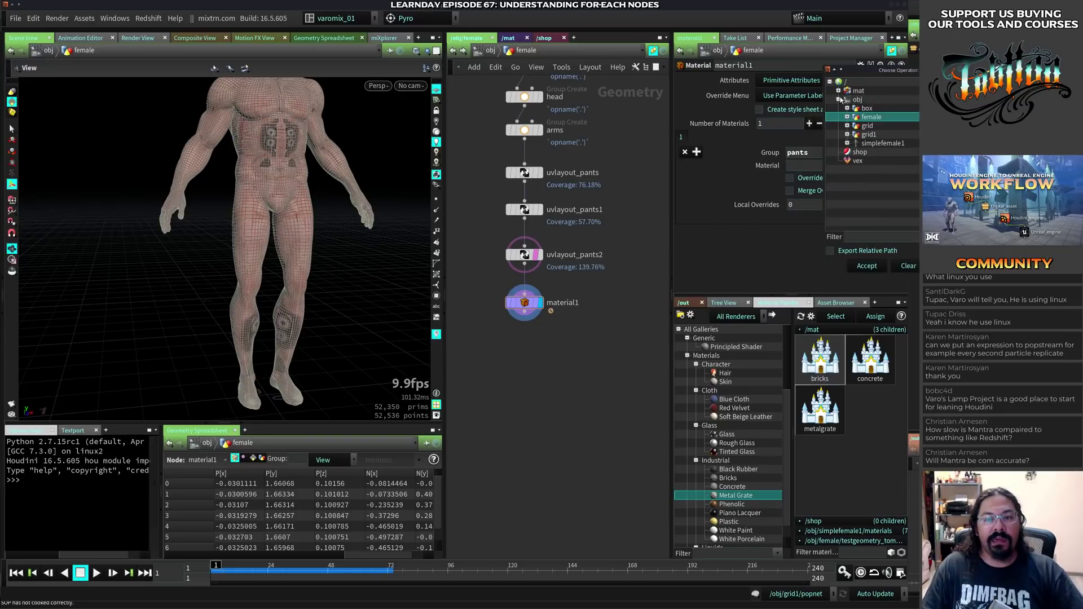
click(838, 90)
double_click(867, 108)
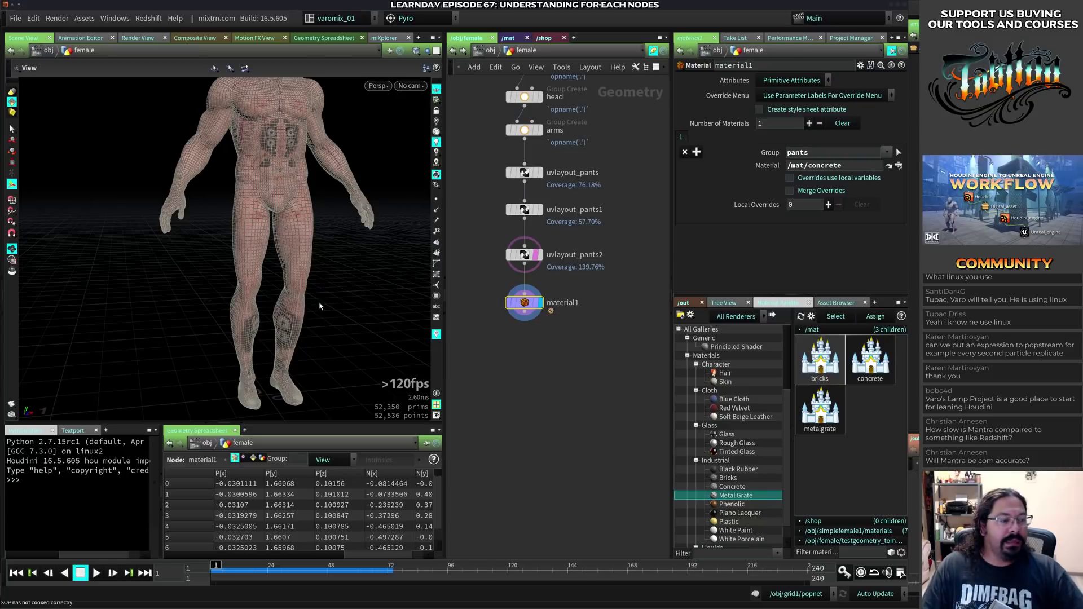
- Display the Material node's result shaded, without the ghosted overlay and wireframe
click(536, 302)
middle_drag(319, 260, 278, 278)
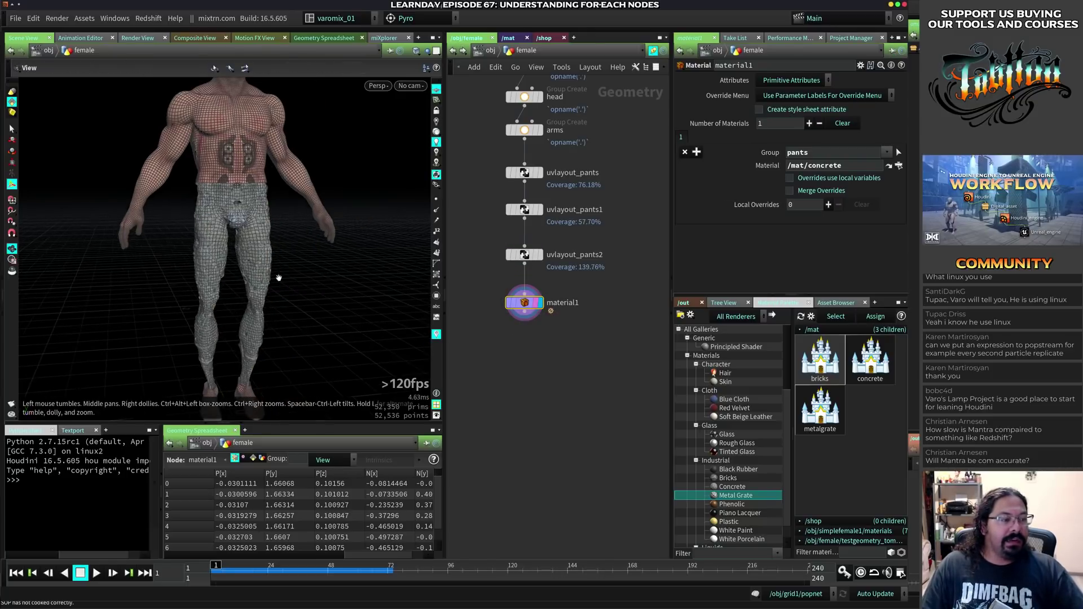
scroll(279, 278, up, 3)
drag(279, 277, 508, 328)
key(shift+w)
click(523, 300)
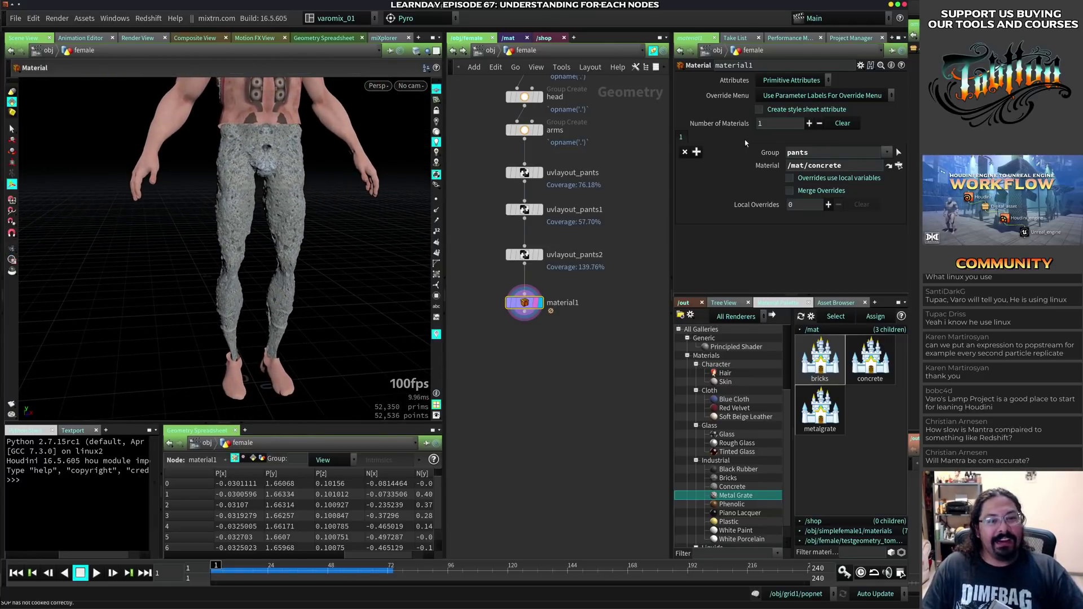
- Set the Material node's number of materials to 3 and open the second material entry
click(808, 123)
click(809, 123)
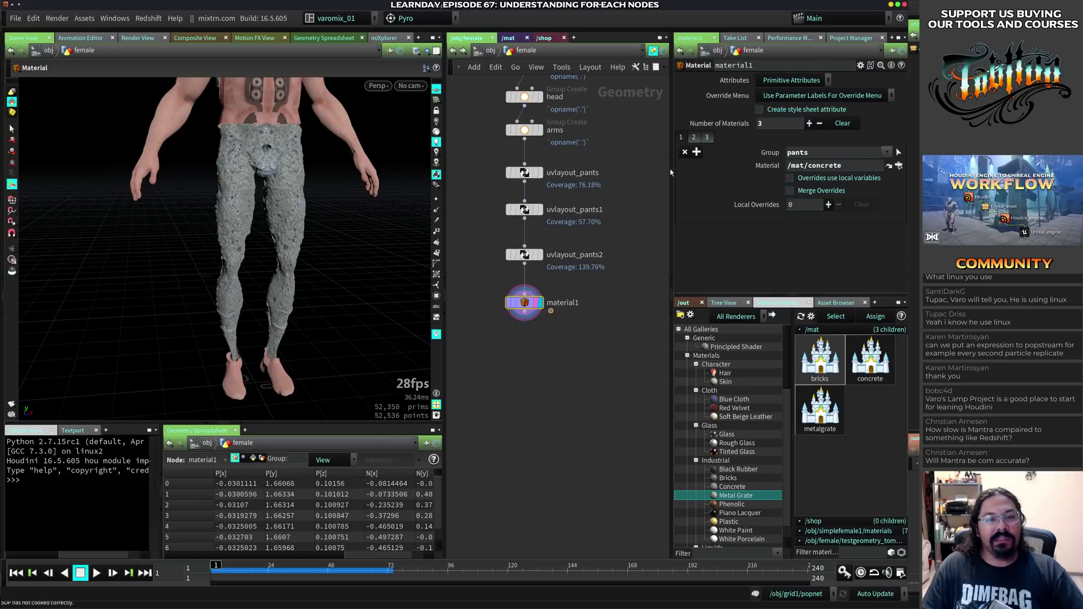
click(693, 142)
click(887, 152)
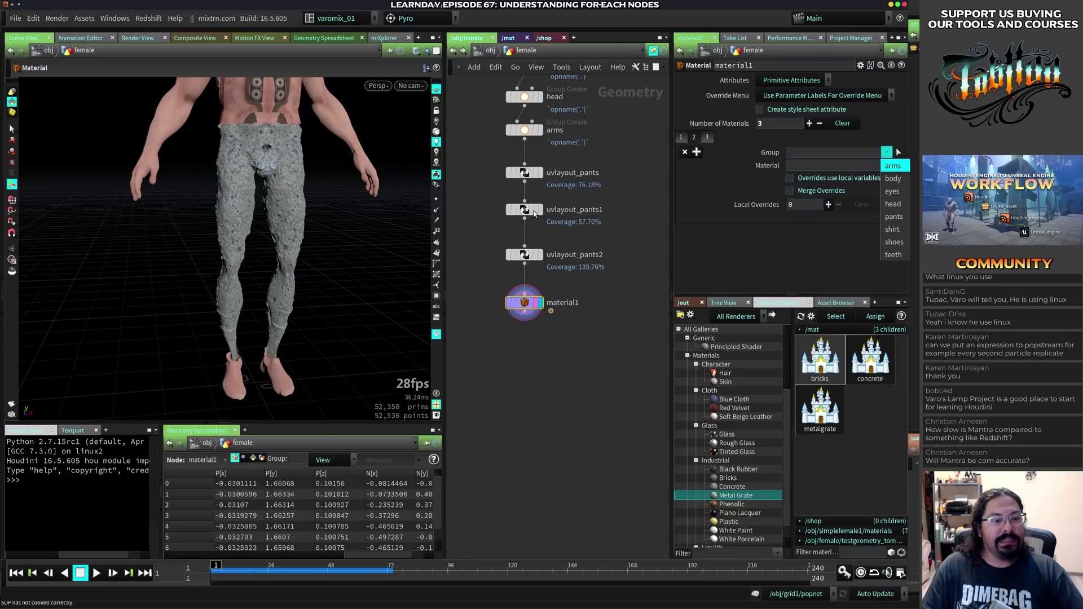
- Rename the UV Layout node that handles the shoes group as uvlayout_shoes
click(525, 210)
double_click(589, 210)
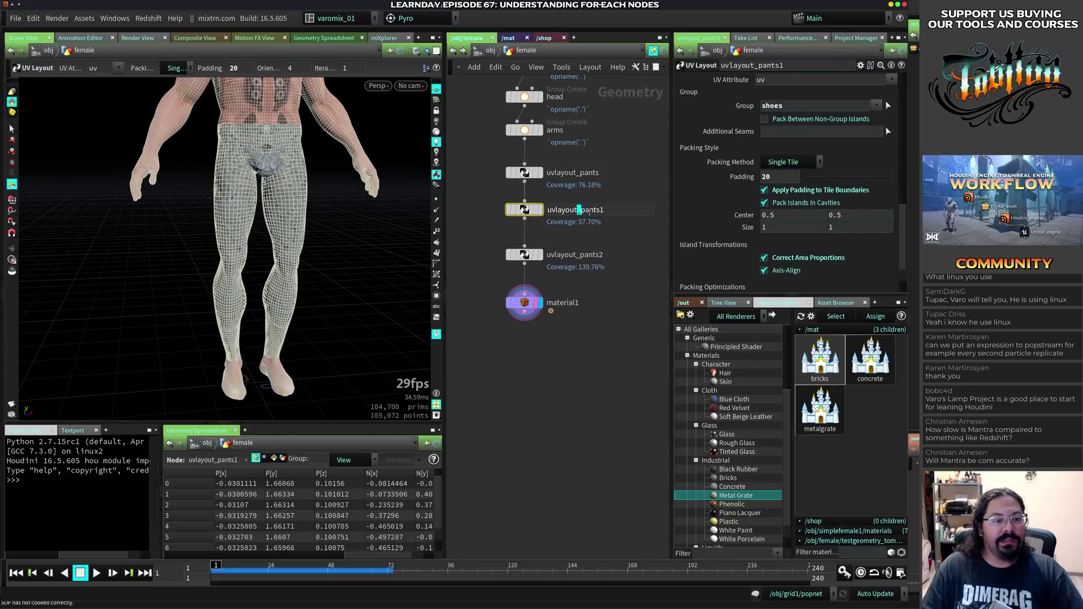
drag(589, 211, 631, 226)
text(_shoes)
key(Return)
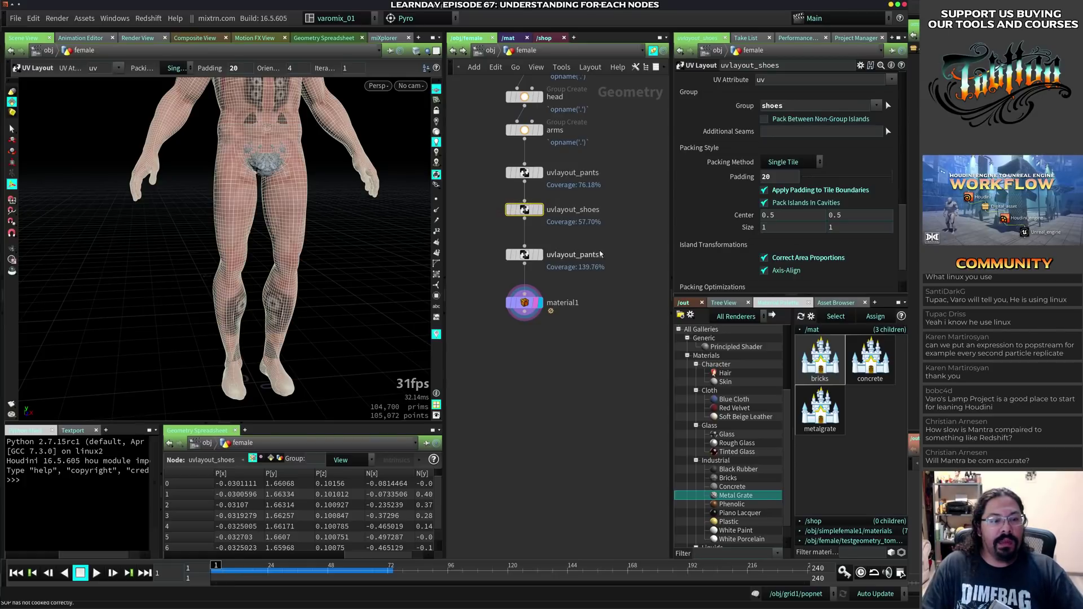
- Rename the UV Layout node that handles the shirt group as uvlayout_shirt
click(592, 258)
drag(580, 256, 633, 257)
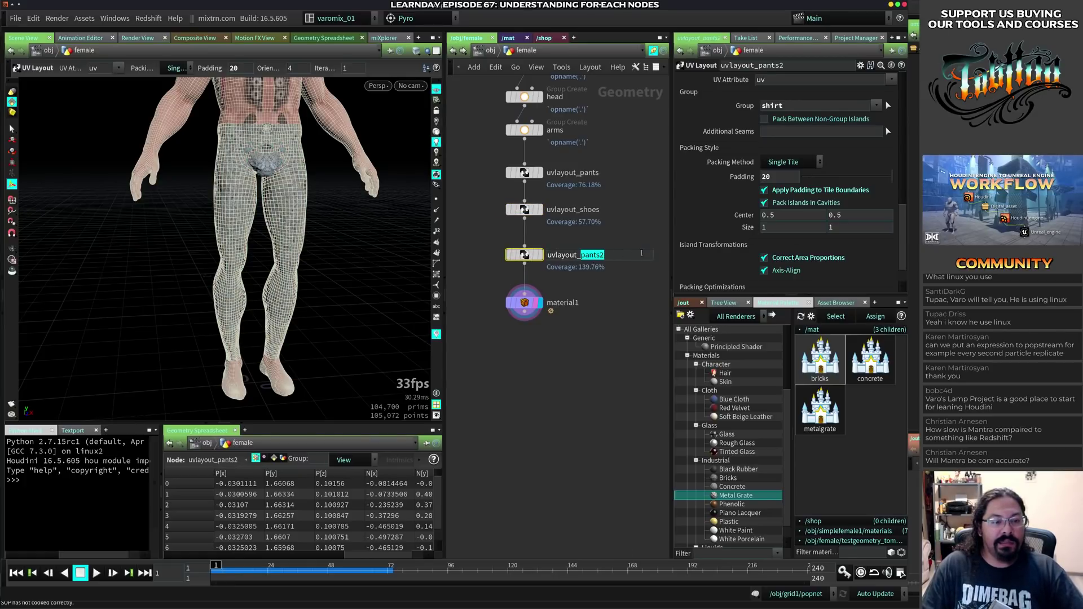
text(shirt)
key(Return)
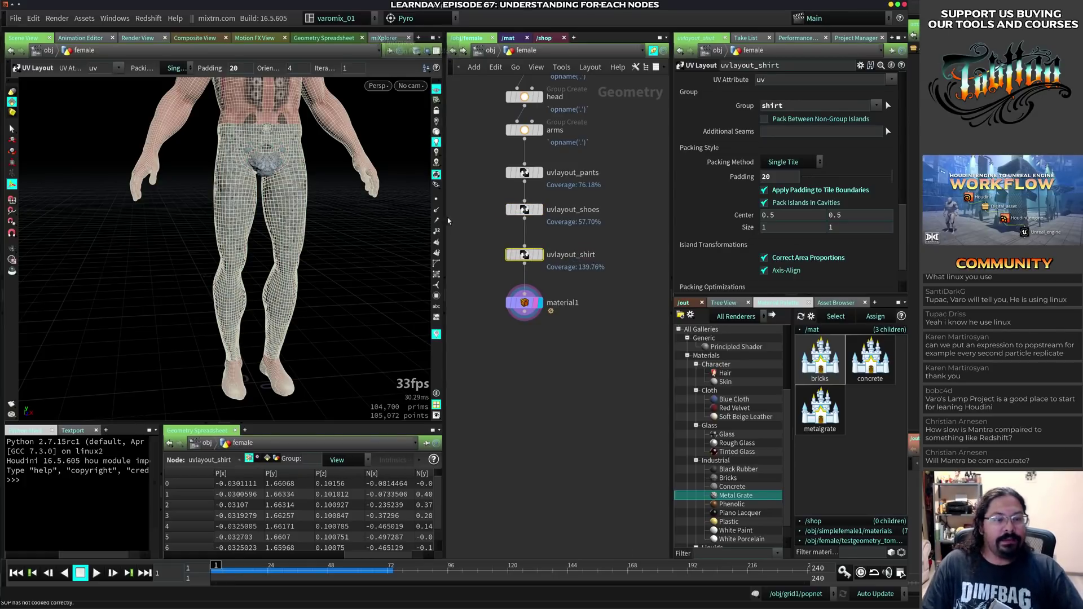
- Assign /mat/metalgrate to the shoes group in the Material node's second entry
click(567, 211)
click(536, 317)
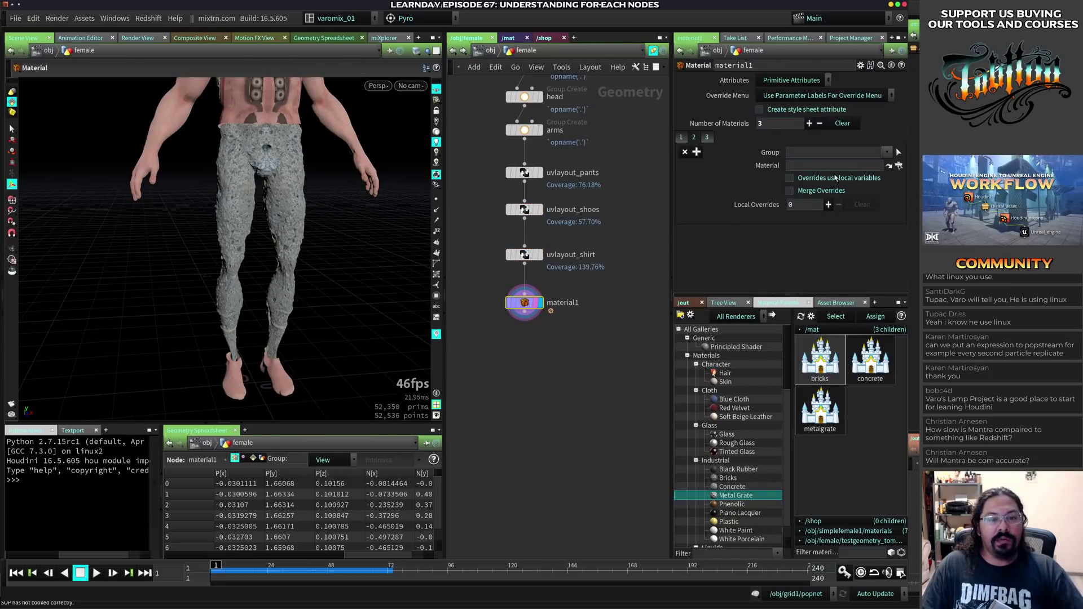
click(887, 152)
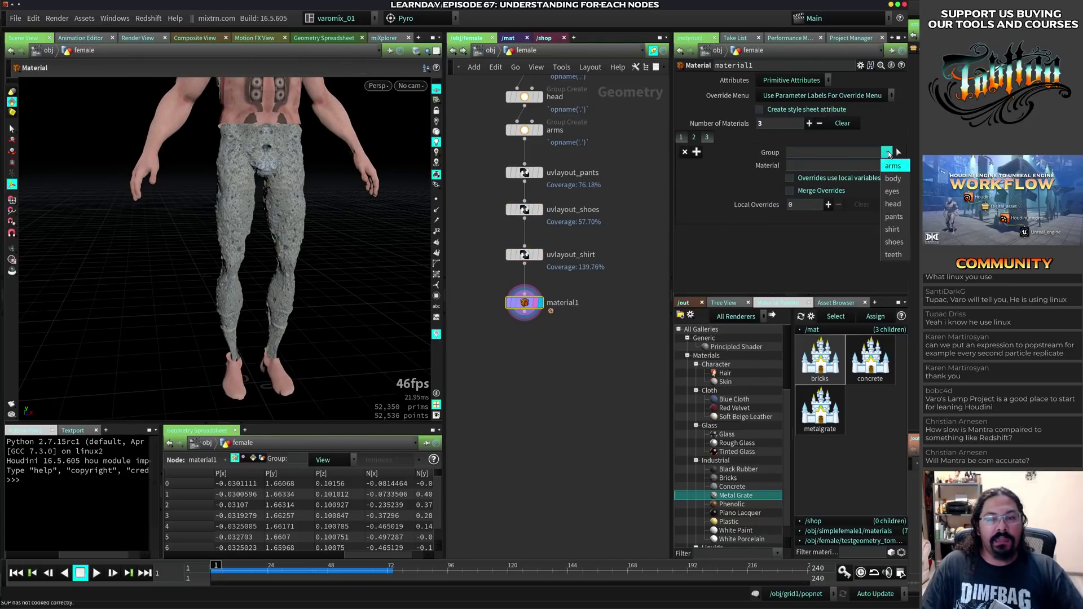
click(895, 241)
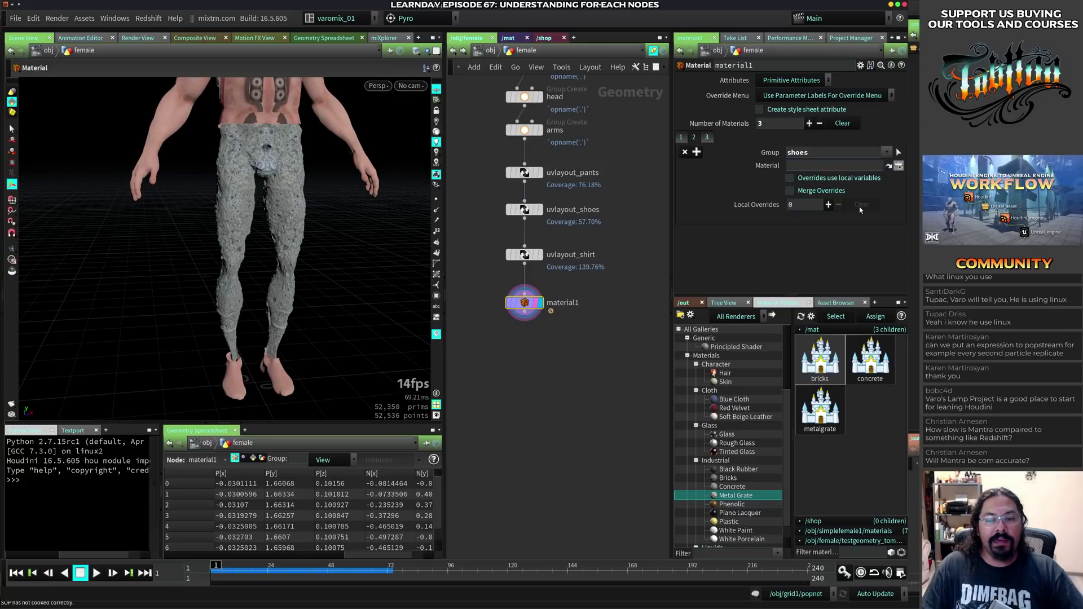
click(898, 166)
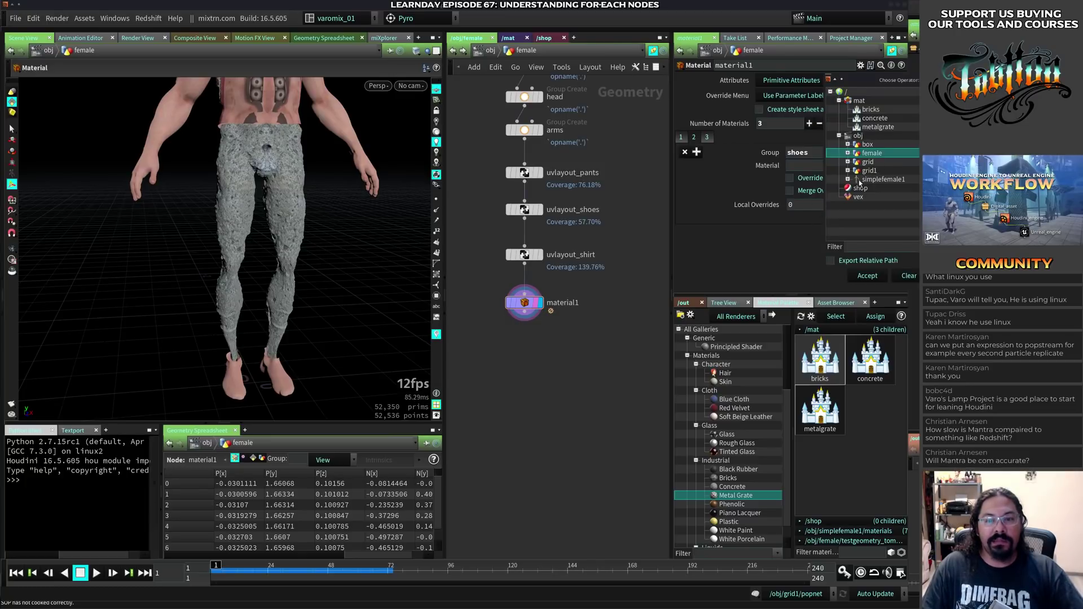
click(878, 126)
click(867, 275)
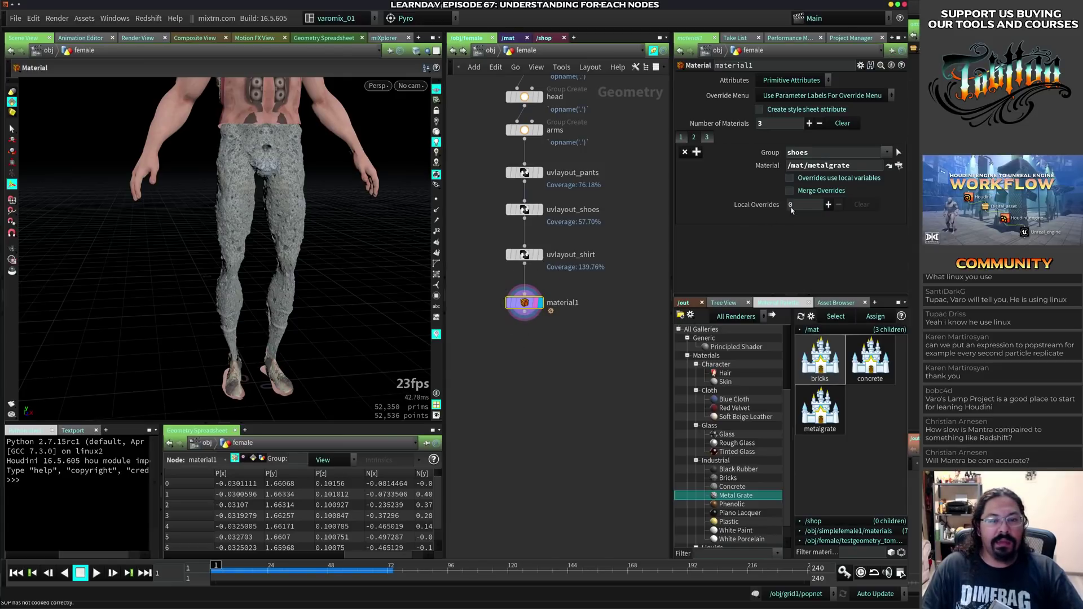
- Assign /mat/bricks to the shirt group in the Material node's third entry
click(707, 137)
click(887, 153)
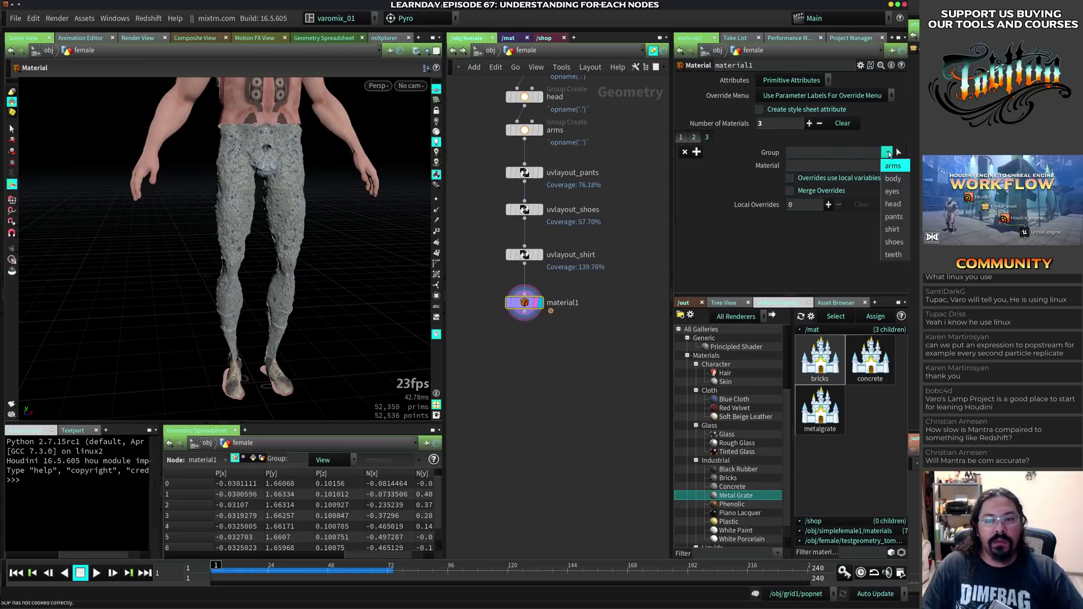
click(893, 229)
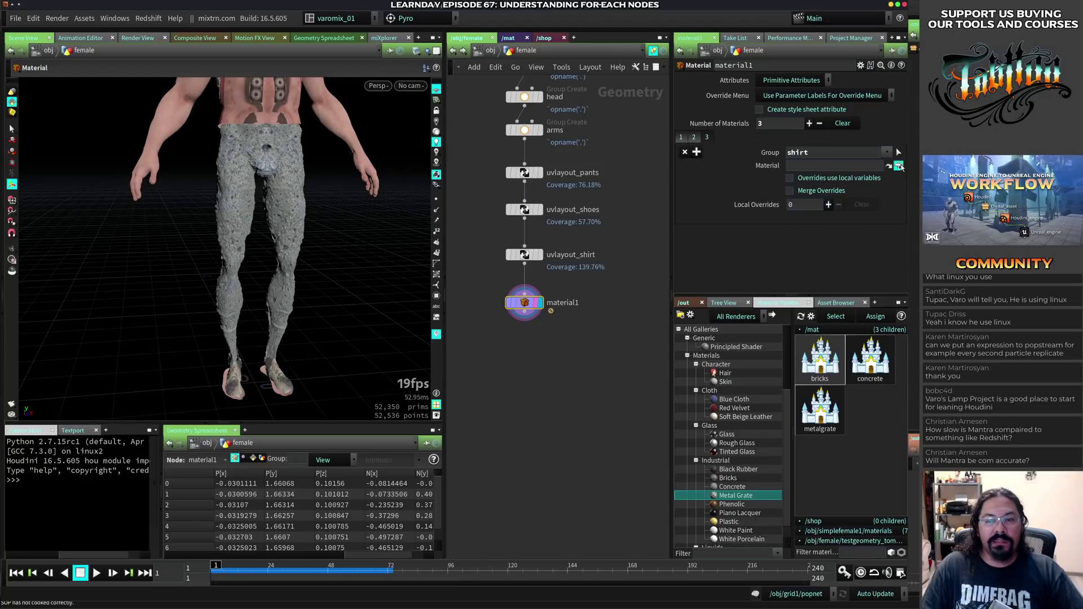
click(898, 166)
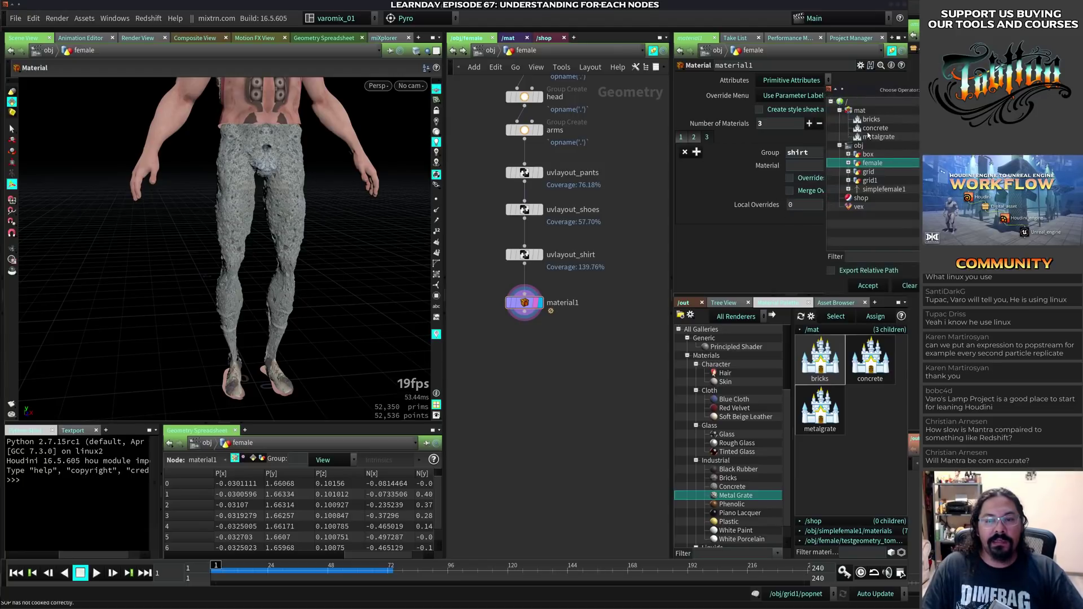
click(869, 120)
click(869, 286)
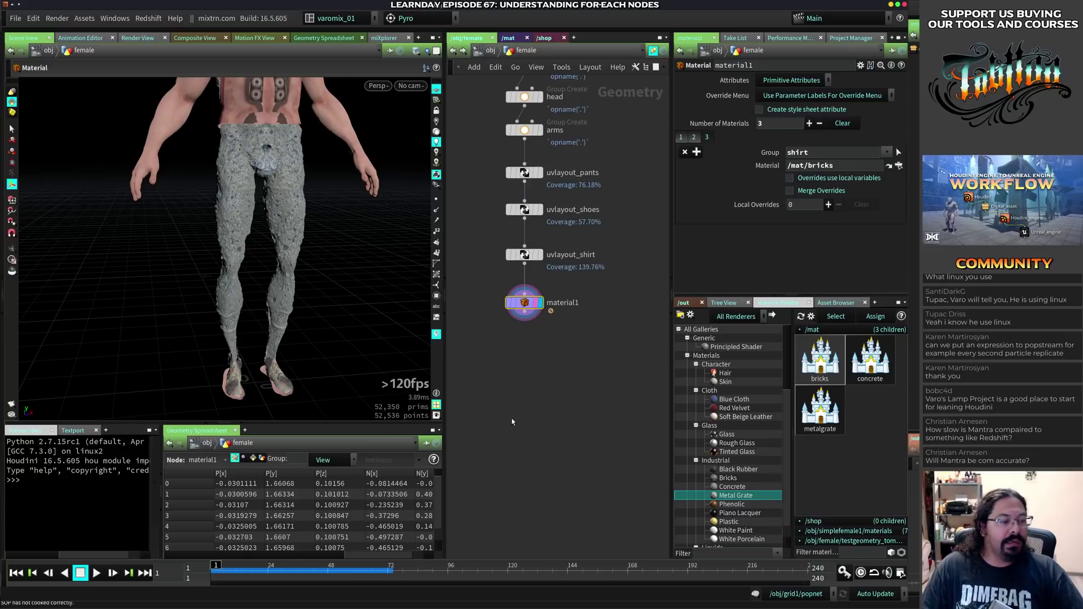
- Reselect the base primitives of the shoes Group Create node so they cover both feet, including the soles
alt+middle_drag(348, 231, 319, 365)
alt+middle_drag(291, 309, 309, 326)
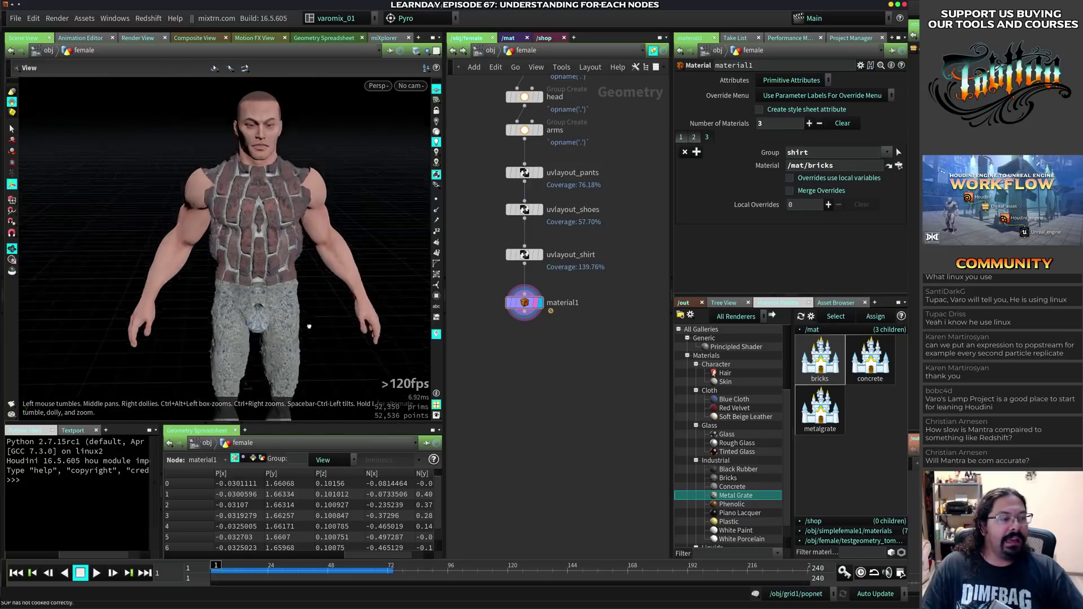
alt+drag(309, 326, 273, 270)
alt+right_drag(273, 270, 314, 243)
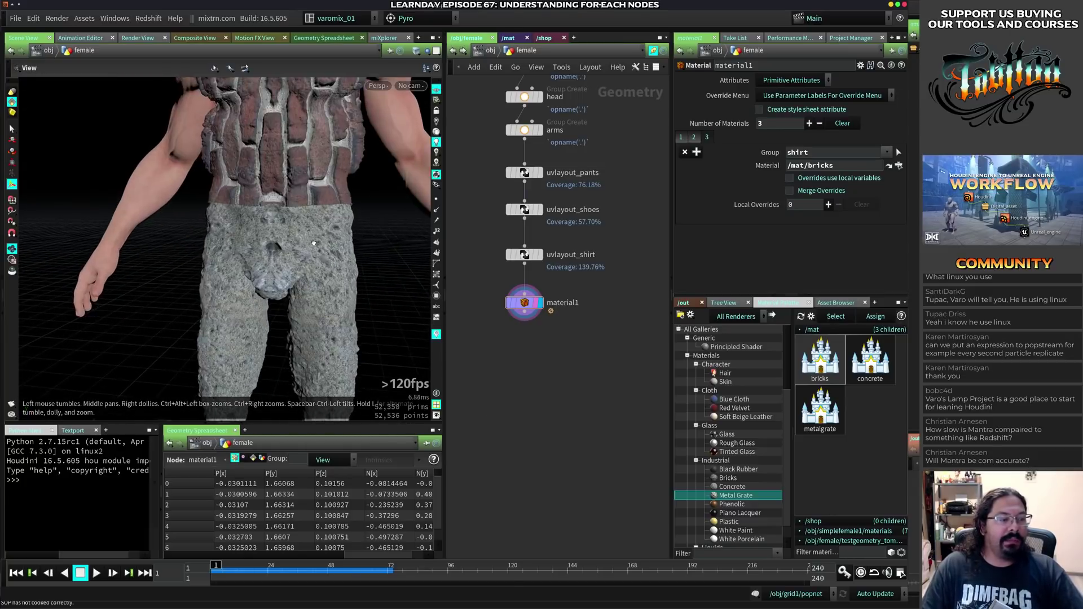
drag(314, 243, 212, 359)
middle_drag(621, 207, 616, 384)
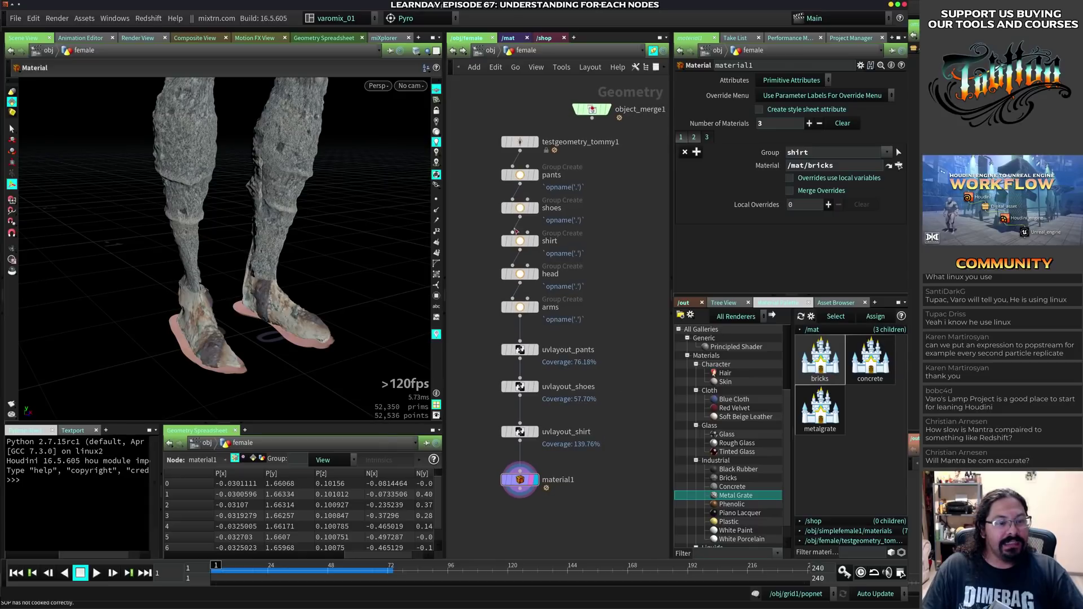
click(519, 208)
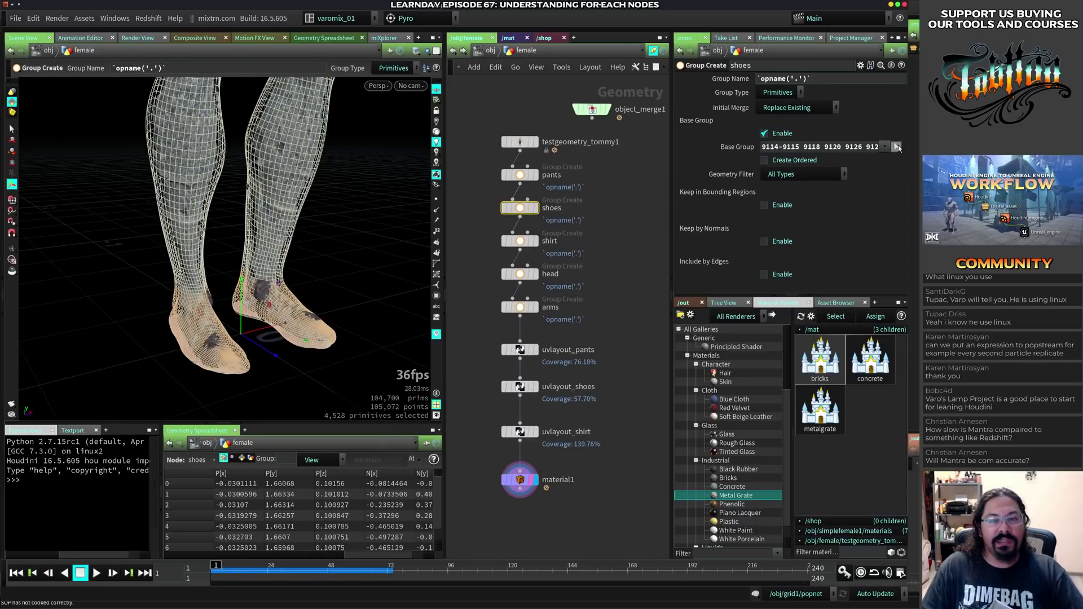
click(896, 147)
drag(291, 284, 185, 345)
drag(142, 340, 410, 271)
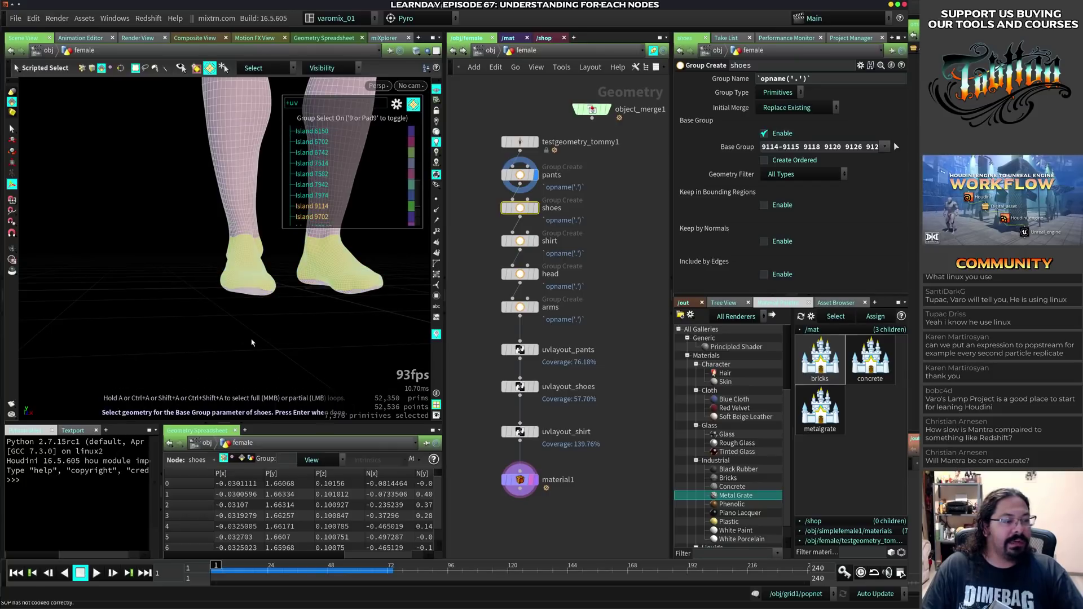
key(Return)
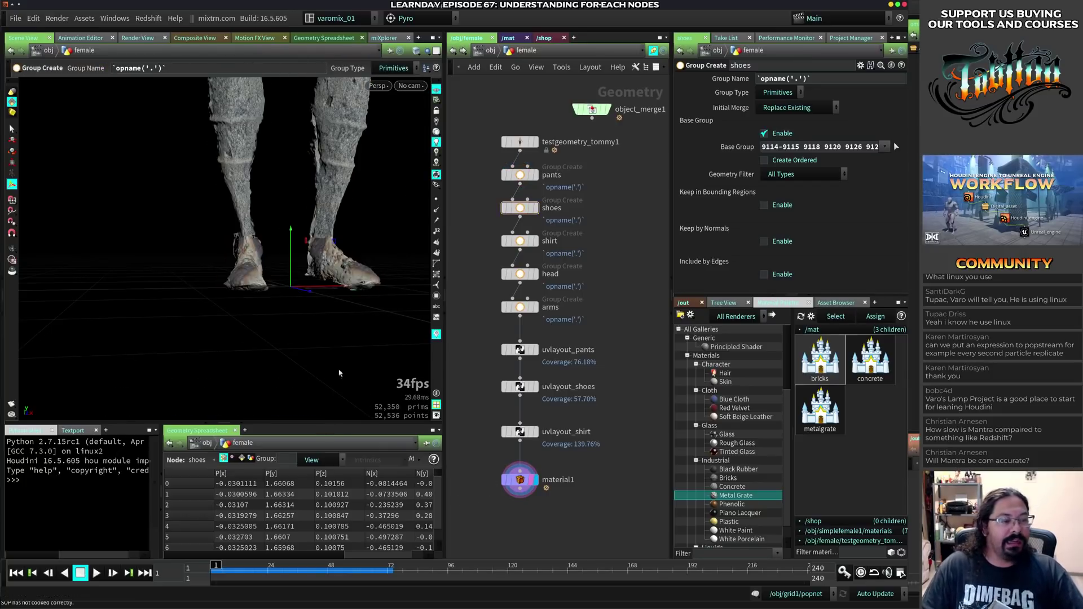
- Examine the character from feet to head to check the materials on the shoes, pants and shirt at the Material node
drag(212, 337, 333, 322)
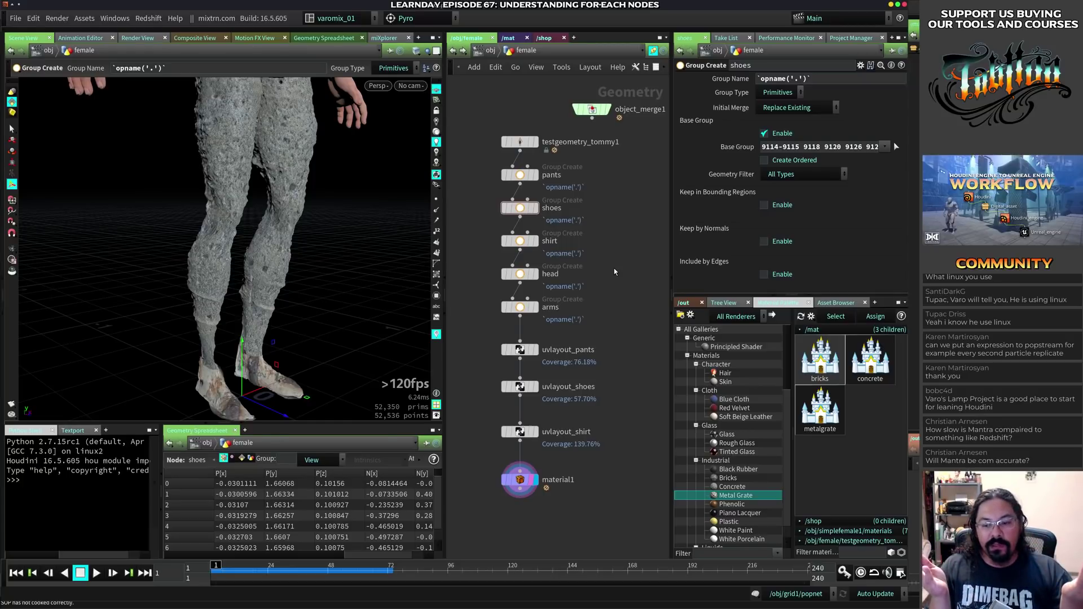
middle_drag(614, 356, 602, 272)
click(514, 394)
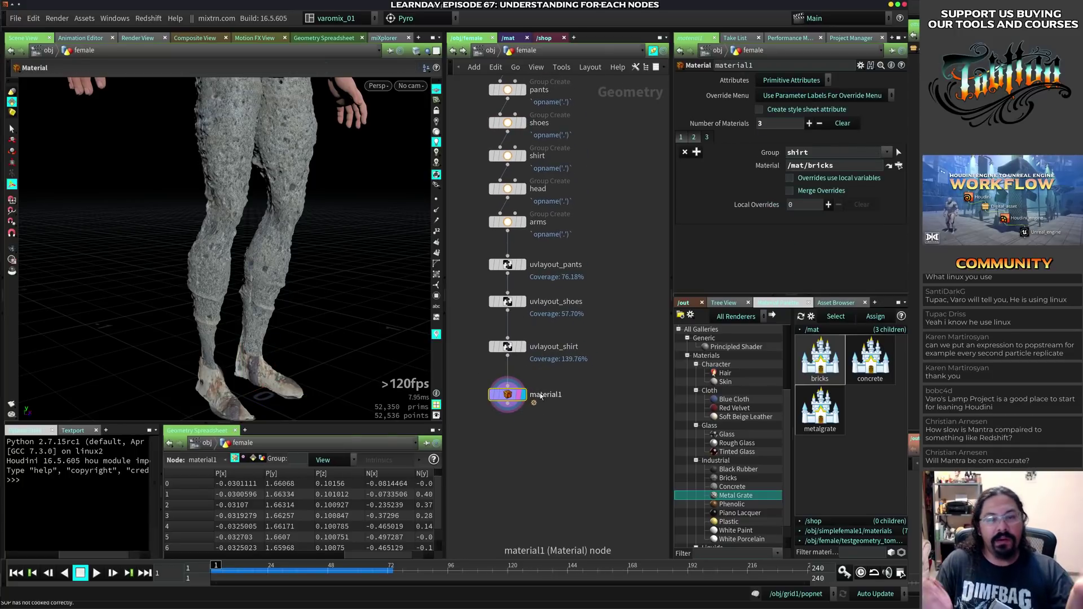
alt+right_drag(293, 247, 251, 247)
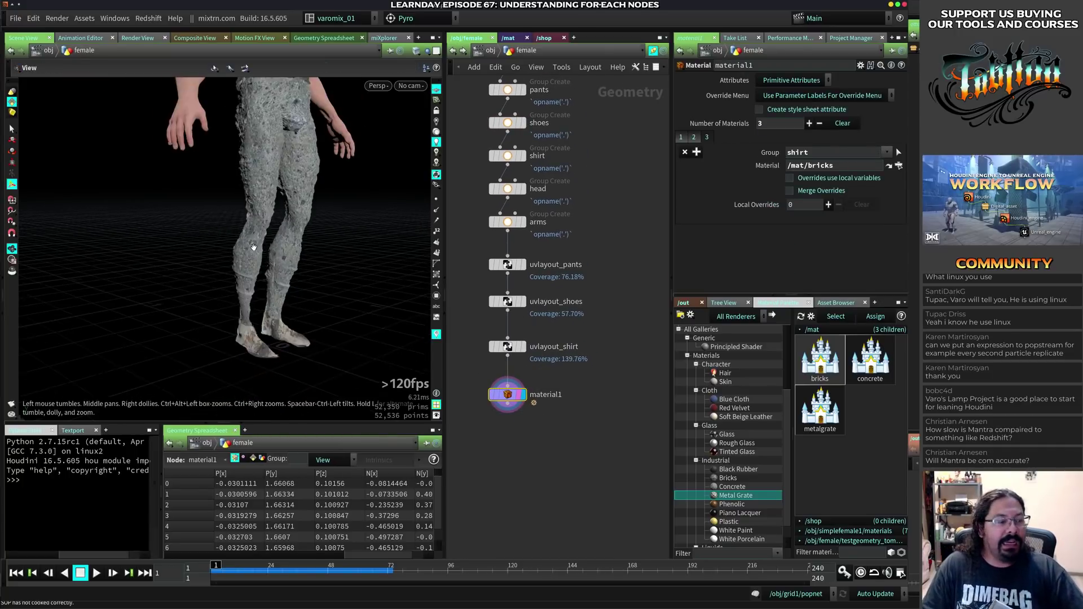
alt+middle_drag(252, 247, 276, 326)
alt+drag(276, 326, 291, 377)
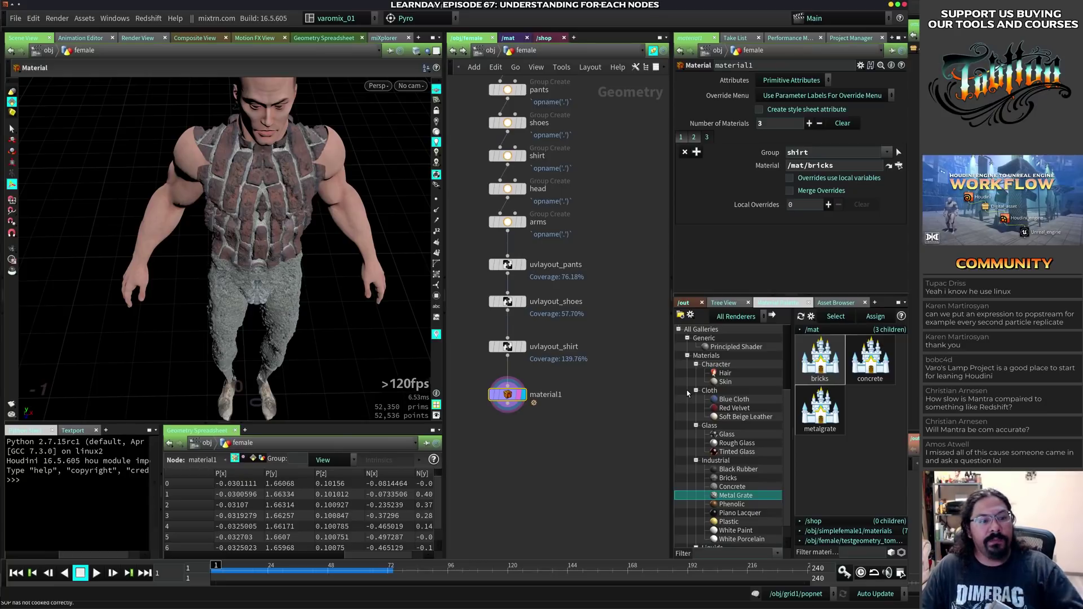
middle_drag(612, 401, 625, 362)
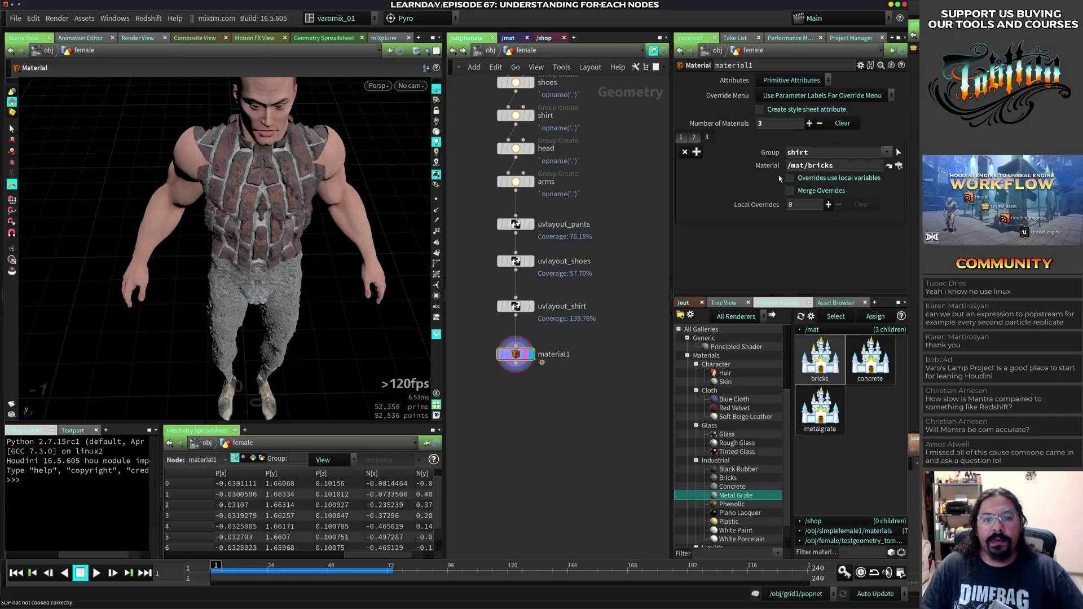
- Switch to the web browser and open the Kubuntu website, kubuntu.org
key(alt+Tab)
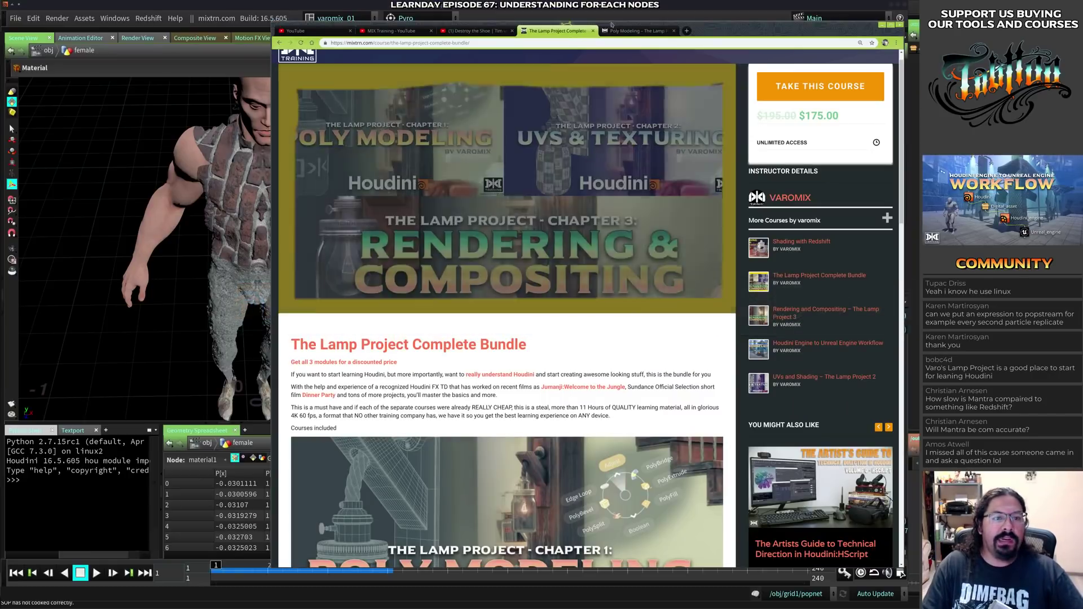
click(638, 30)
key(ctrl+l)
text(kubunti)
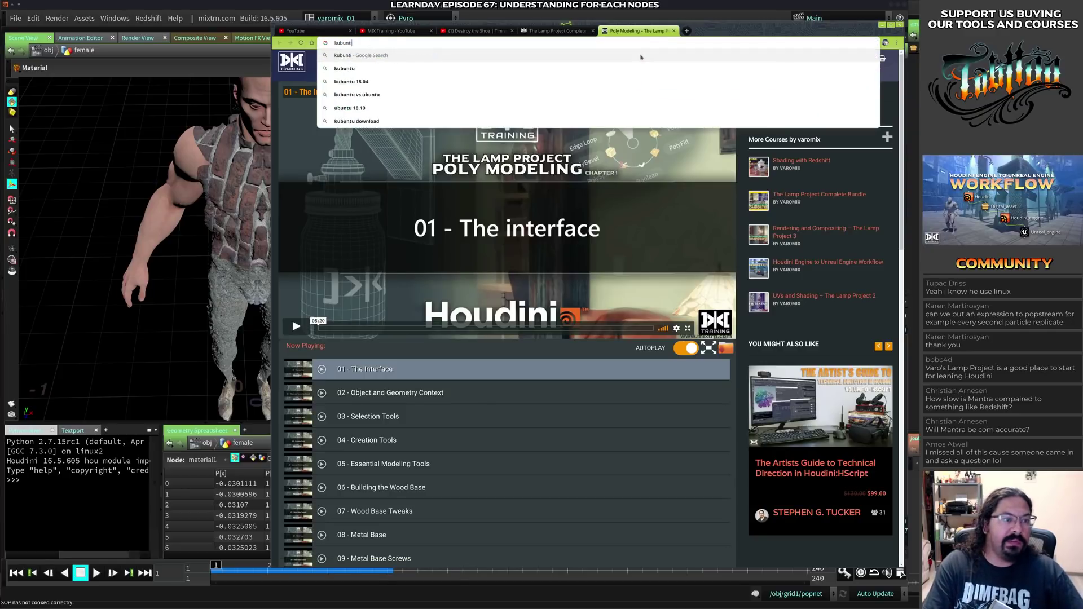
key(BackSpace)
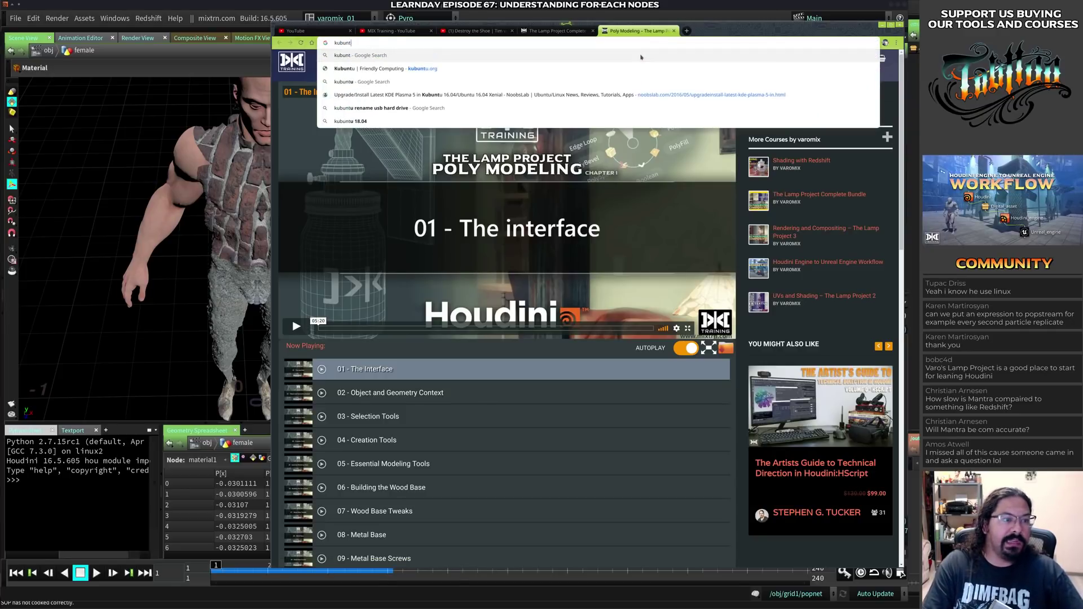
text(u)
key(Return)
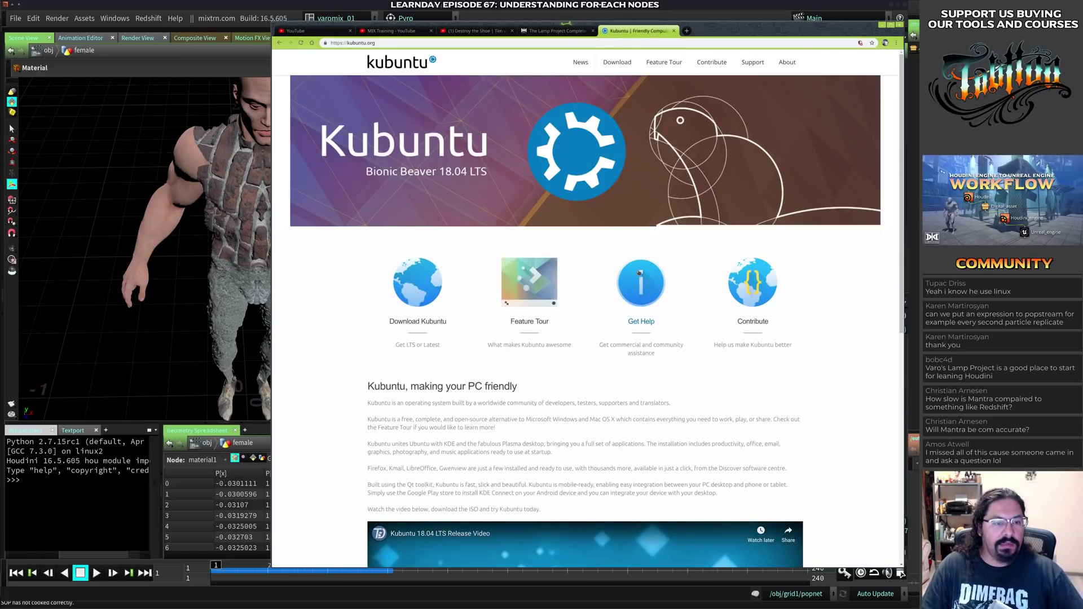
- Browse the houdini16.5 home folder in a resized Dolphin file manager window, close it and return to Houdini
key(super+e)
alt+drag(281, 277, 674, 326)
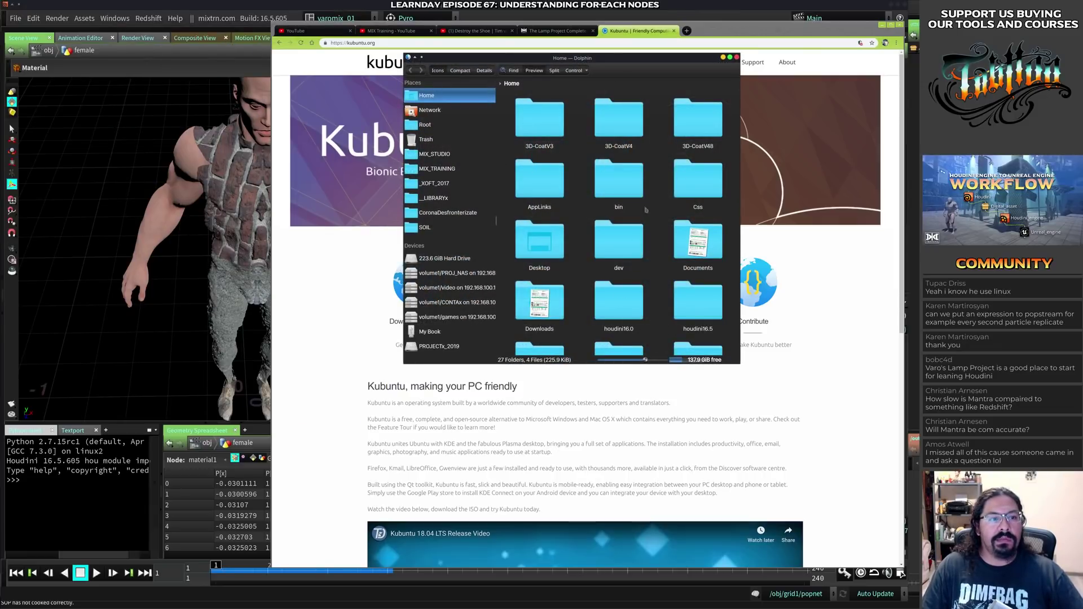
alt+right_drag(432, 333, 396, 332)
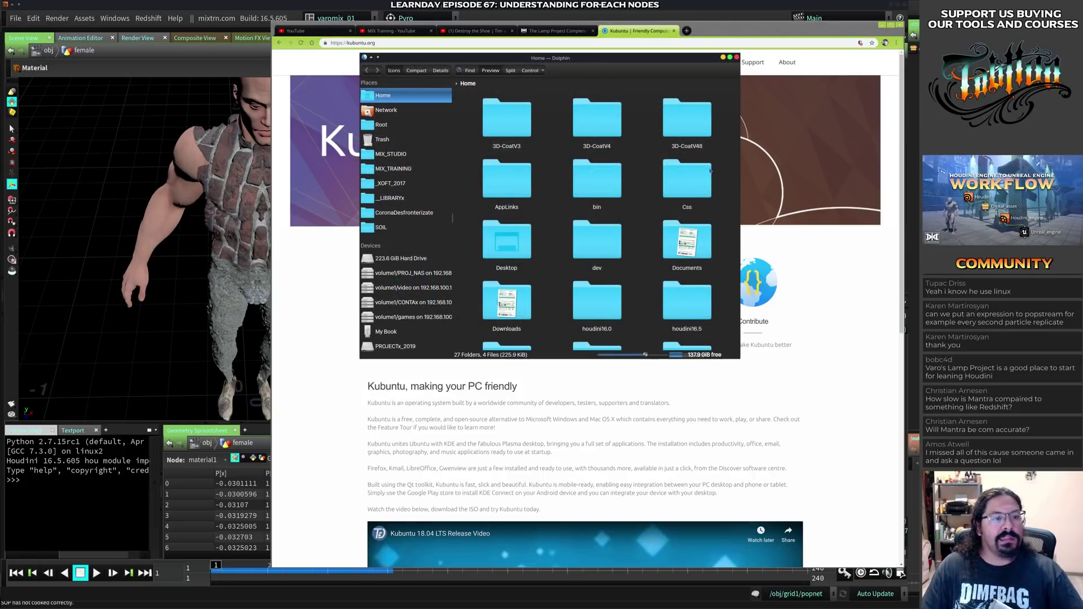
alt+drag(569, 190, 653, 195)
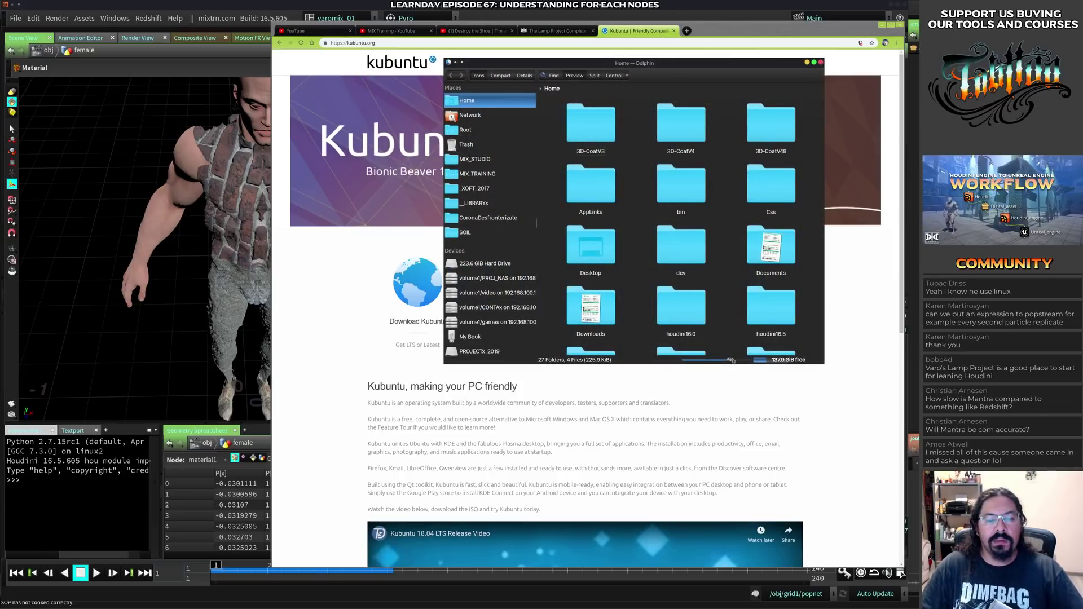
scroll(732, 361, down, 3)
scroll(732, 360, up, 2)
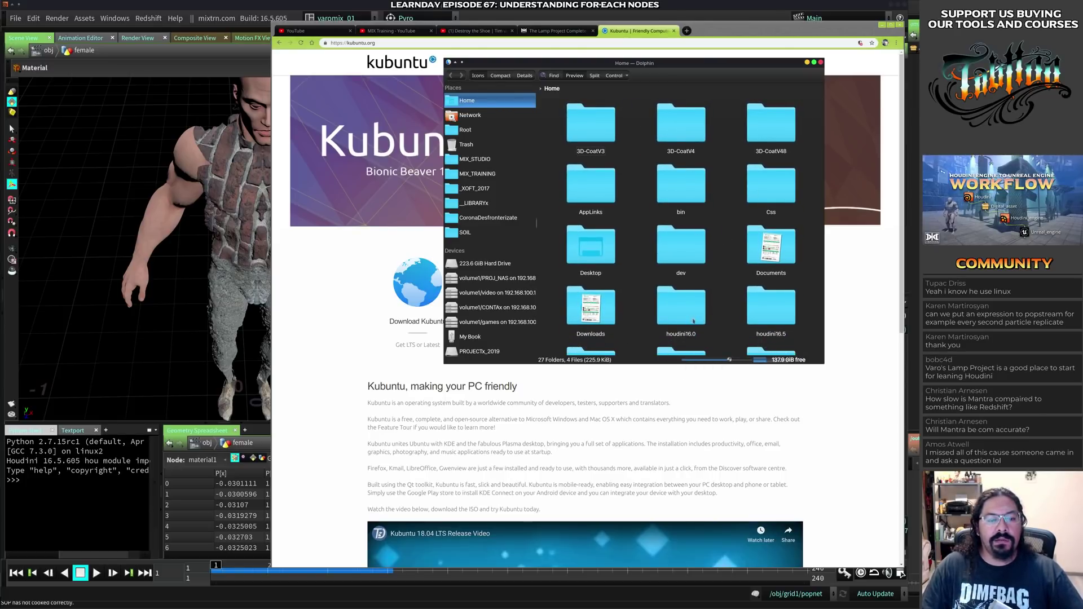
click(770, 307)
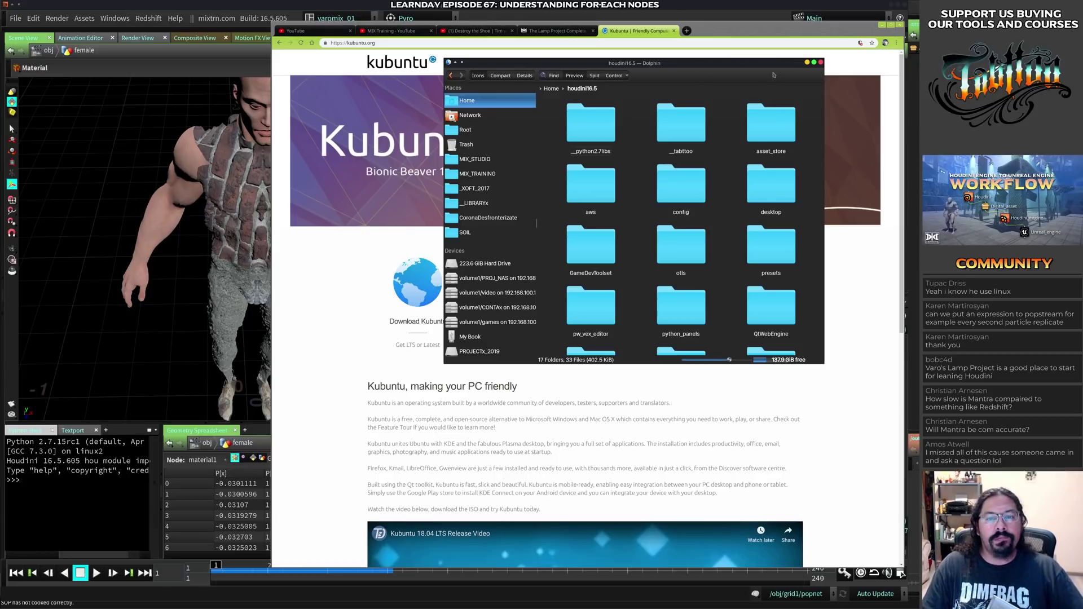
click(821, 62)
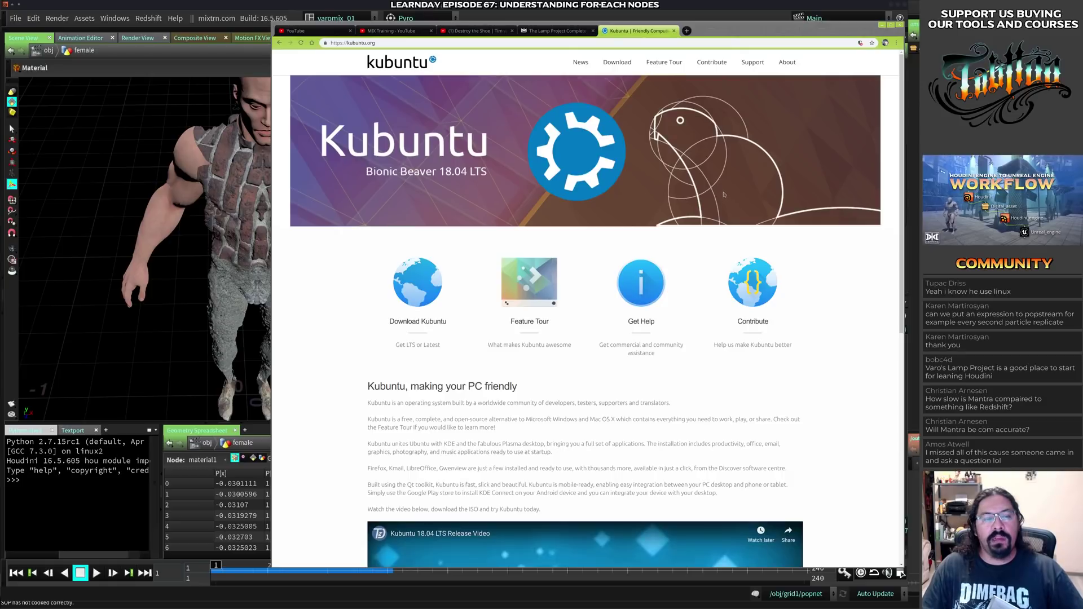
click(725, 21)
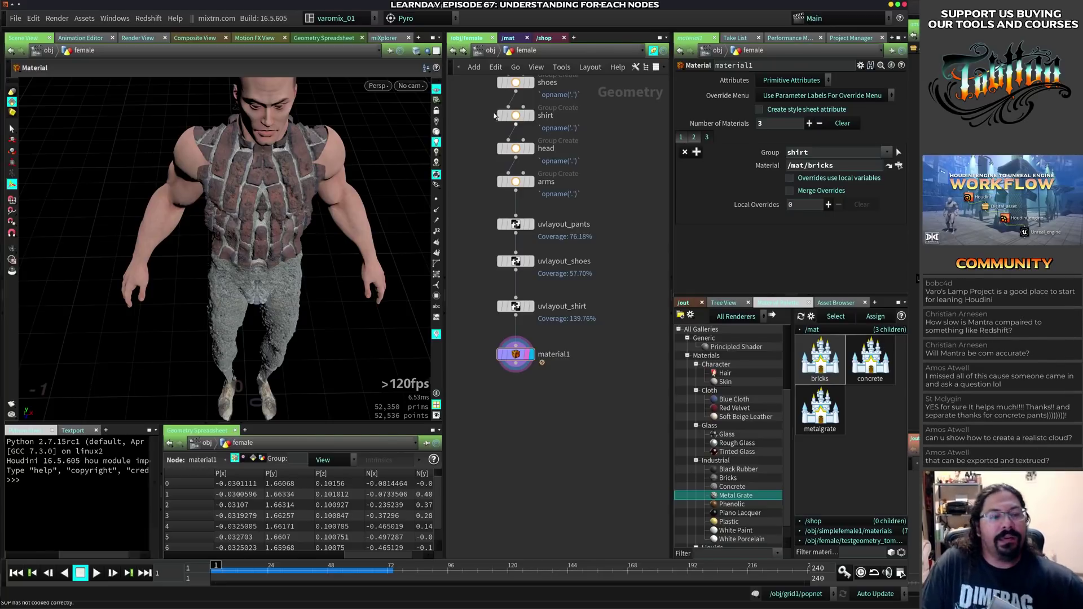
- Go up to the object level, enter the grid1 object and open its popnet DOP network
click(478, 50)
click(564, 265)
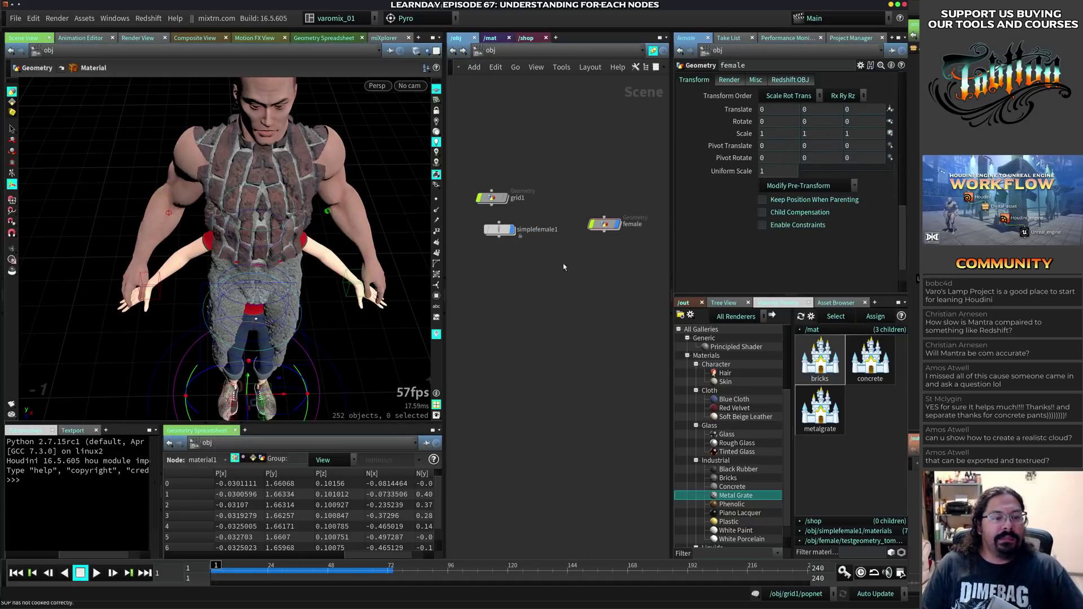
middle_drag(472, 250, 584, 252)
click(605, 199)
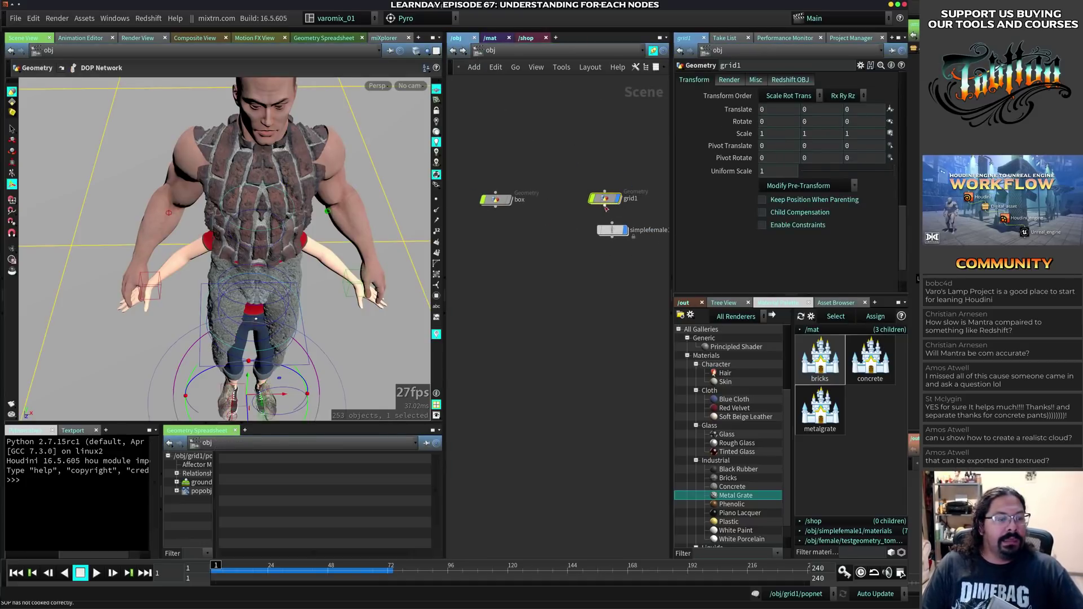
double_click(604, 198)
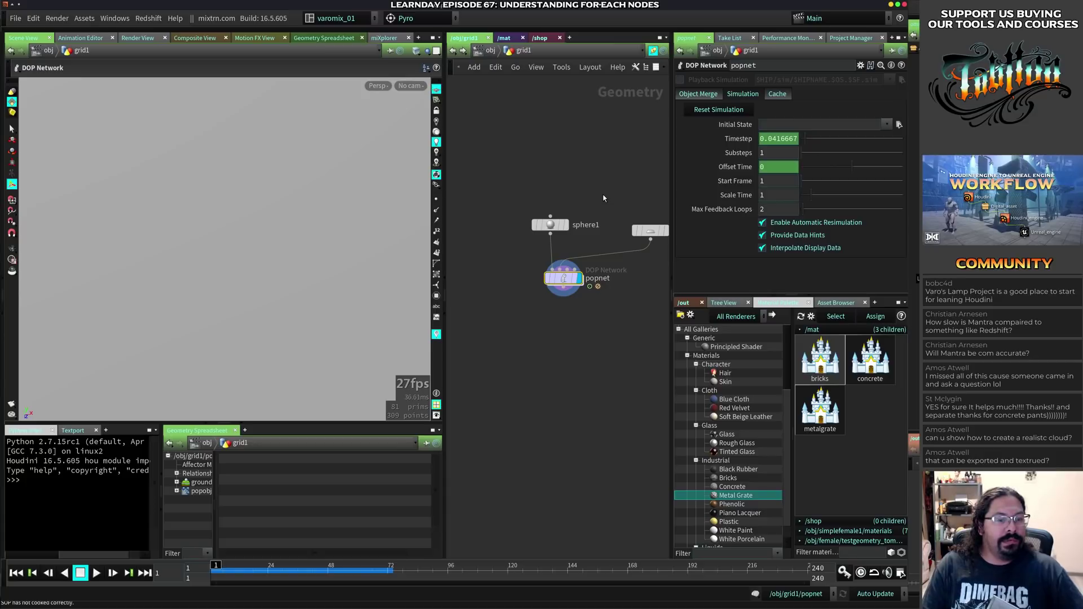
key(Up)
key(Up)
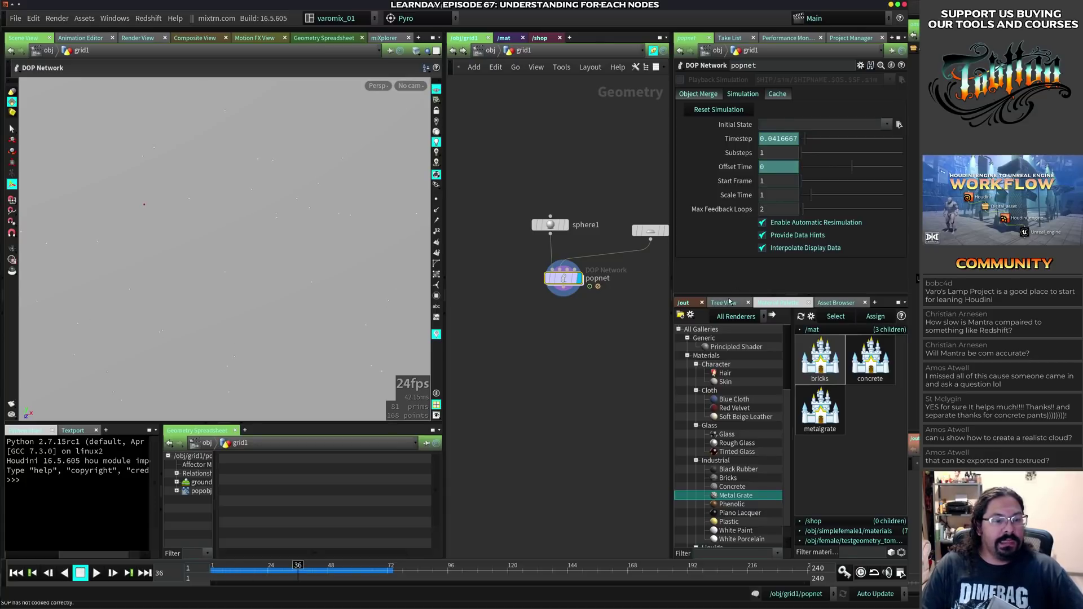
double_click(563, 278)
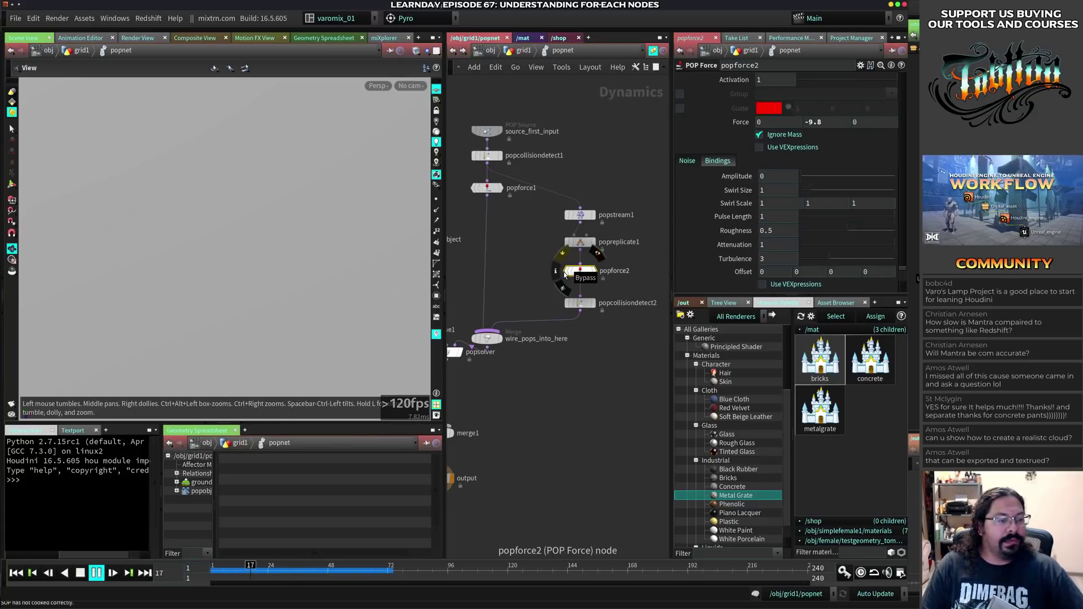
- Play the particle simulation from the first frame and examine the particles around the emitting sphere and the ground
right_drag(262, 334, 207, 354)
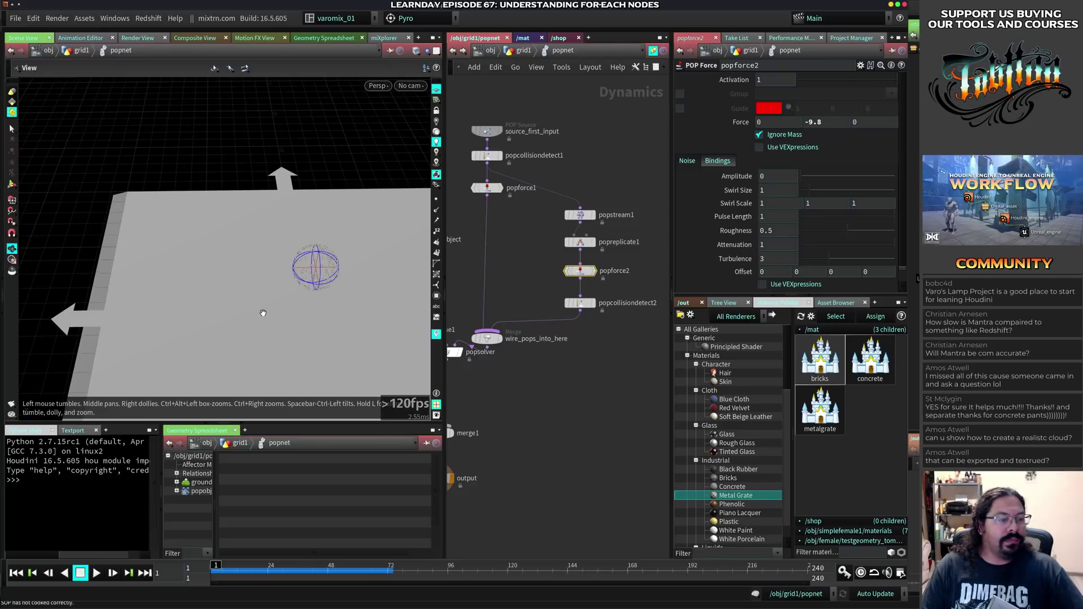
key(Up)
key(ctrl+Up)
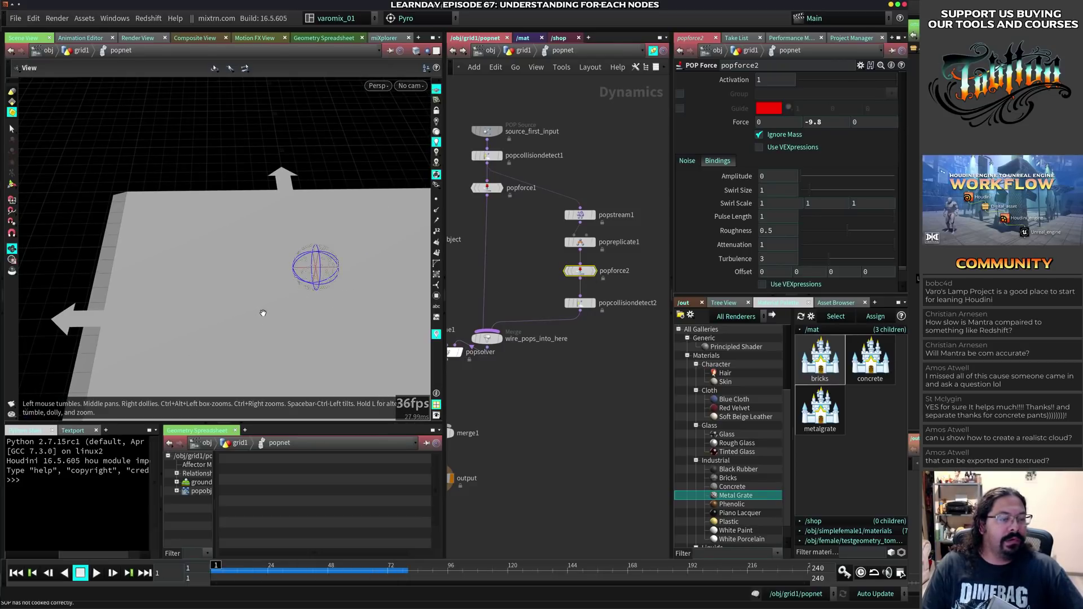
key(Up)
key(ctrl+Up)
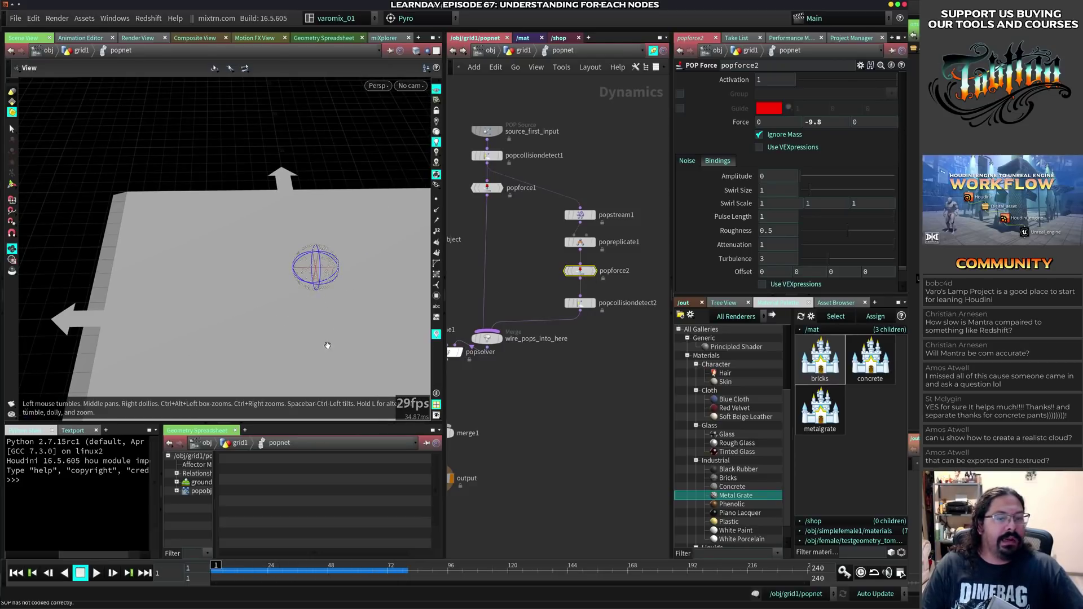
middle_drag(328, 344, 280, 302)
right_drag(281, 302, 325, 277)
middle_drag(325, 278, 345, 337)
right_drag(344, 337, 338, 303)
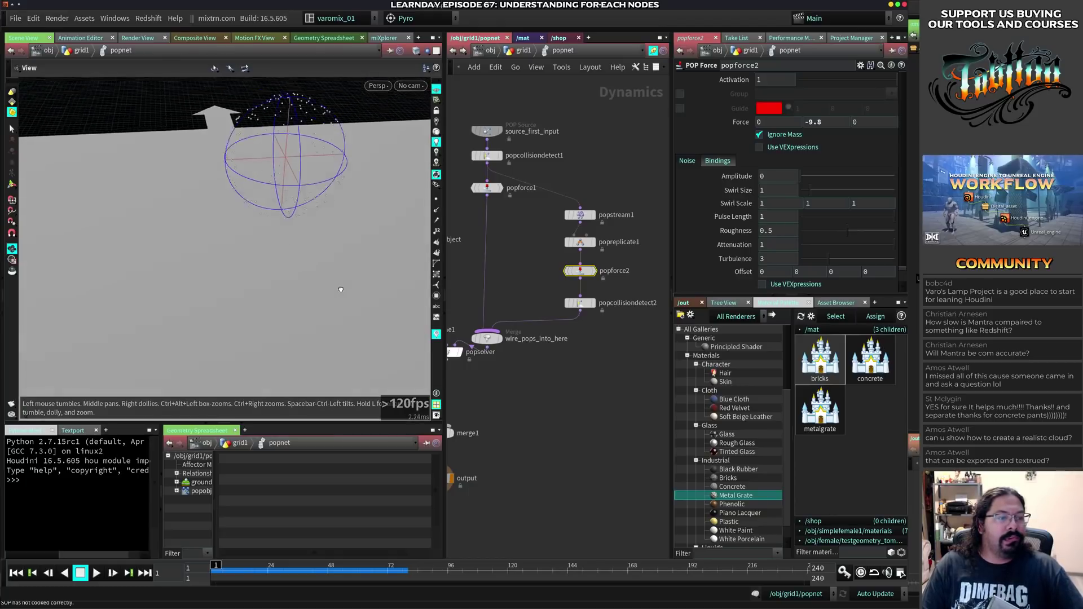
drag(337, 303, 361, 293)
- Review the rule VEXpression of the popstream1 node in the replication branch
middle_drag(611, 365, 543, 387)
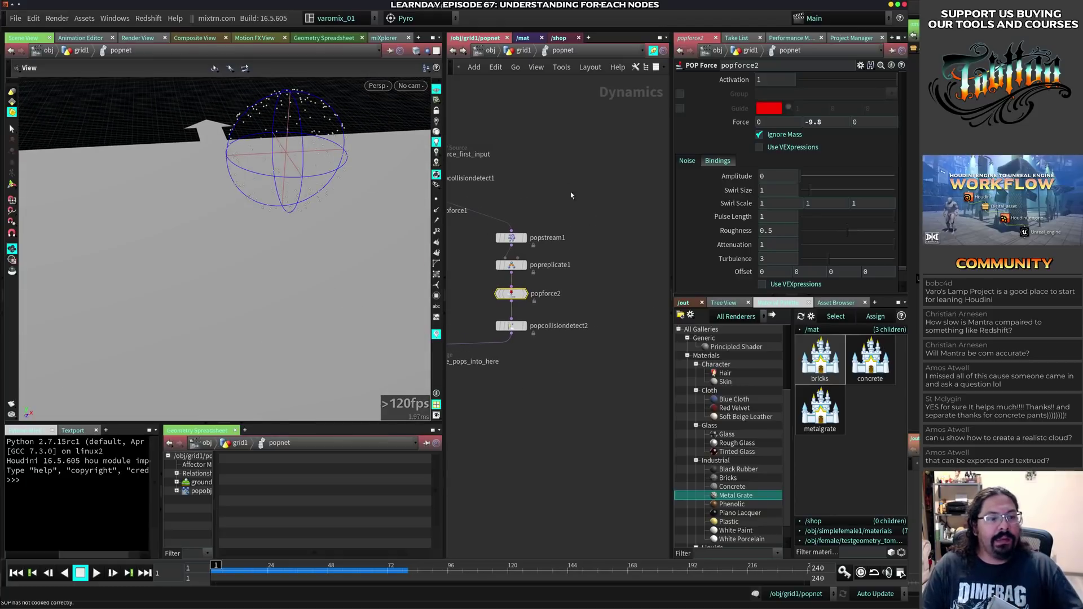
middle_drag(577, 249, 601, 245)
drag(585, 211, 529, 250)
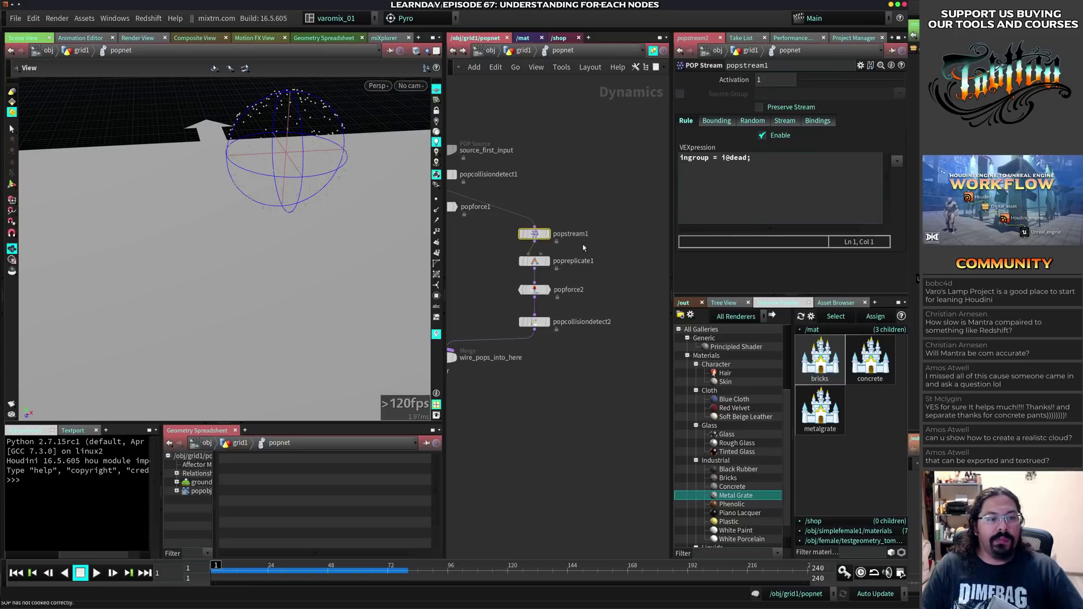
triple_click(726, 164)
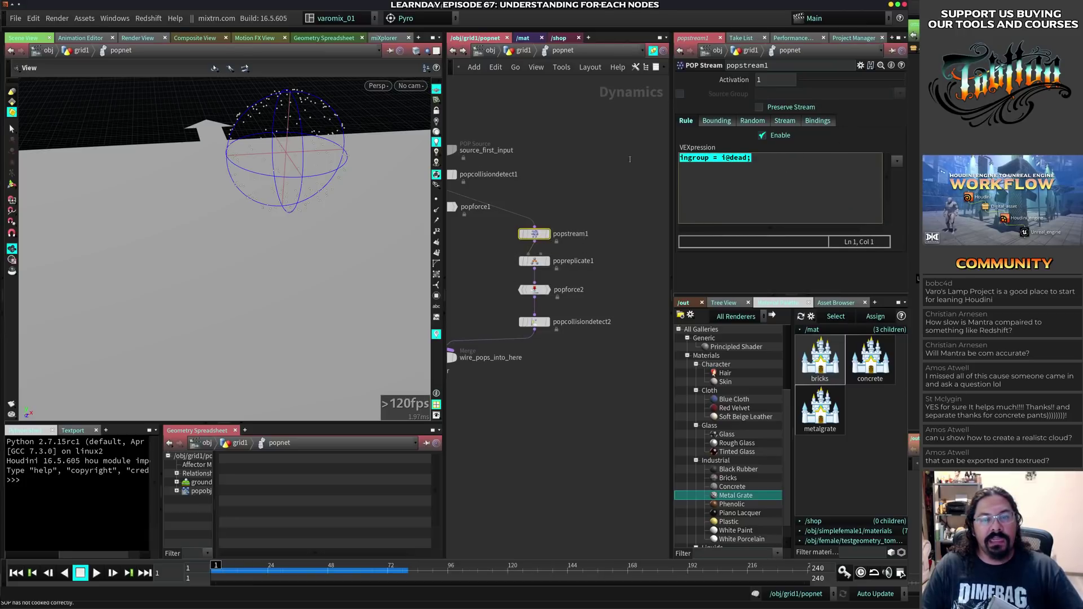
- Duplicate the chain from popstream1 to popcollisiondetect2 as a parallel branch beside the original
middle_drag(620, 278, 631, 276)
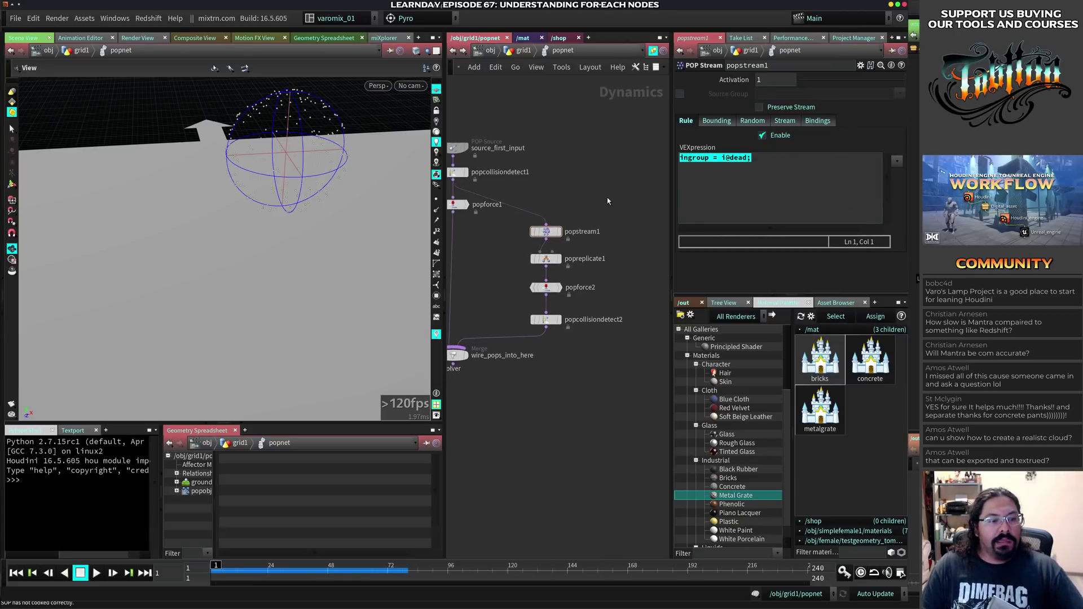
drag(609, 197, 648, 315)
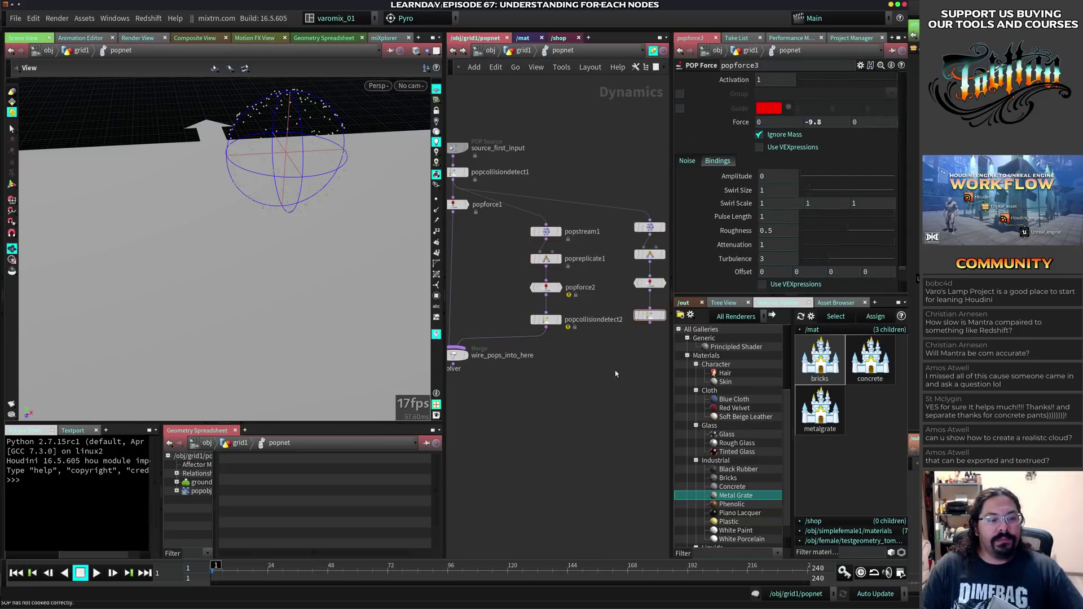
middle_drag(591, 359, 571, 340)
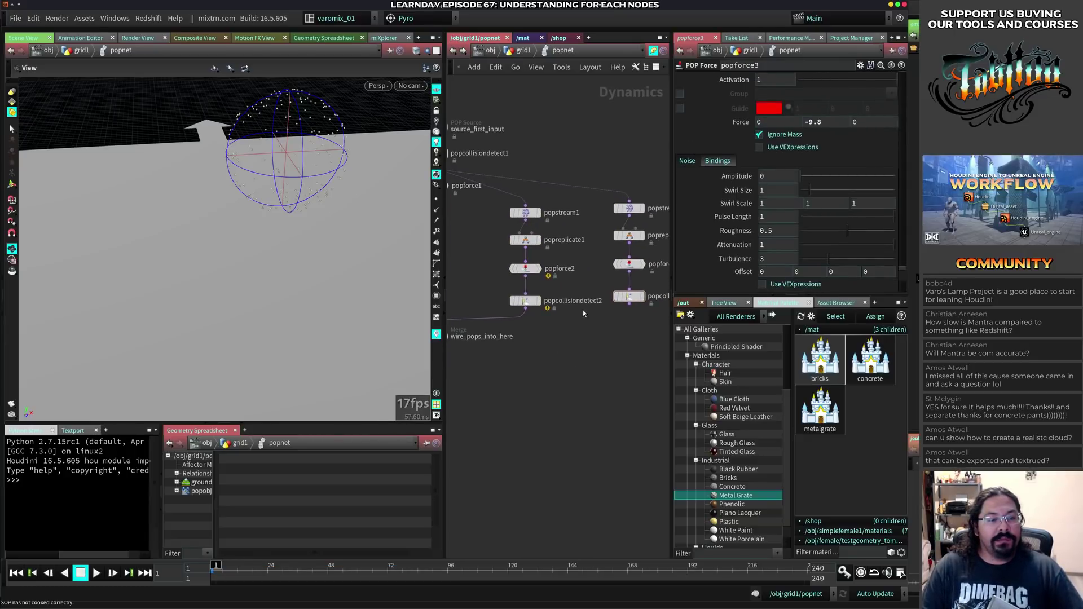
click(628, 209)
click(896, 162)
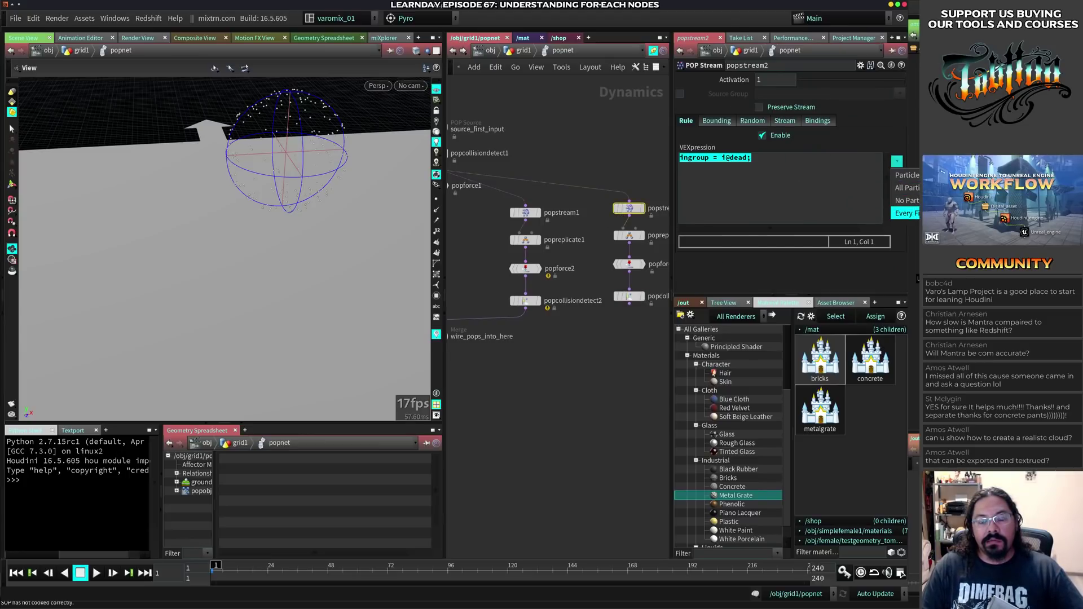
click(905, 213)
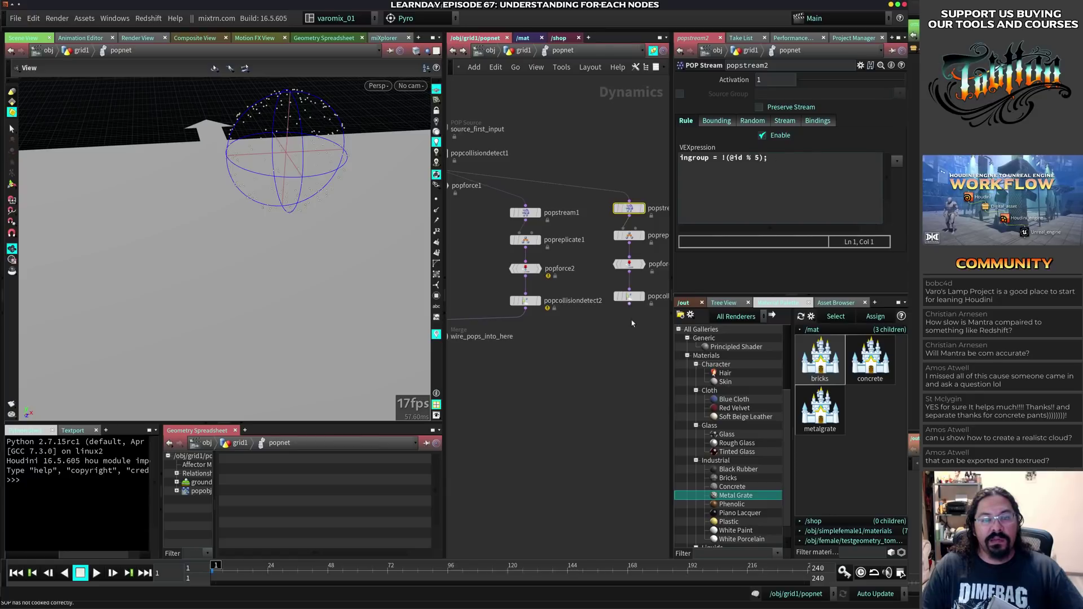
- Wire the duplicated branch into wire_pops_into_here in place of the original branch and play the simulation
click(629, 304)
mouse_move(497, 345)
middle_down()
mouse_move(582, 338)
mouse_move(508, 335)
middle_up()
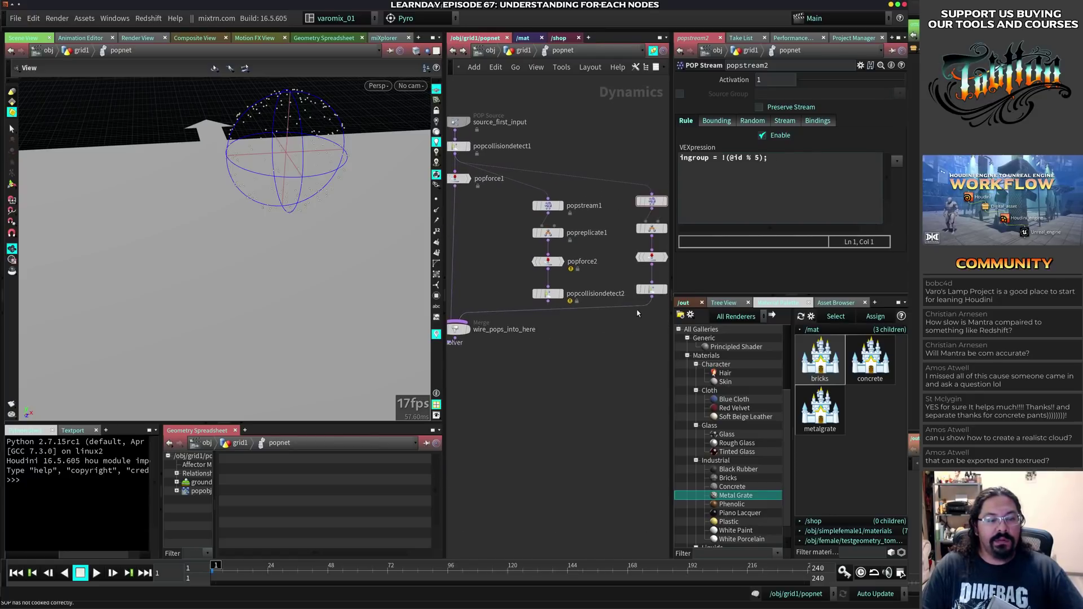
key(Up)
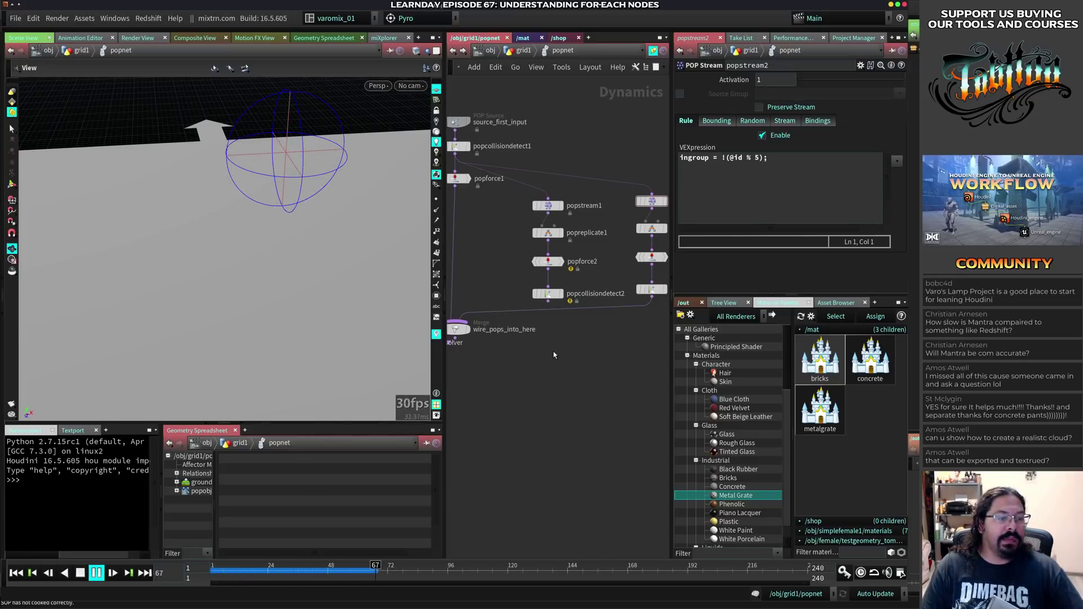
- Replay the simulation several times from the first frame to examine the particles replicated by the every-fifth-particle rule, and rewind it
key(ctrl+Up)
key(Up)
key(Up)
right_drag(309, 352, 299, 281)
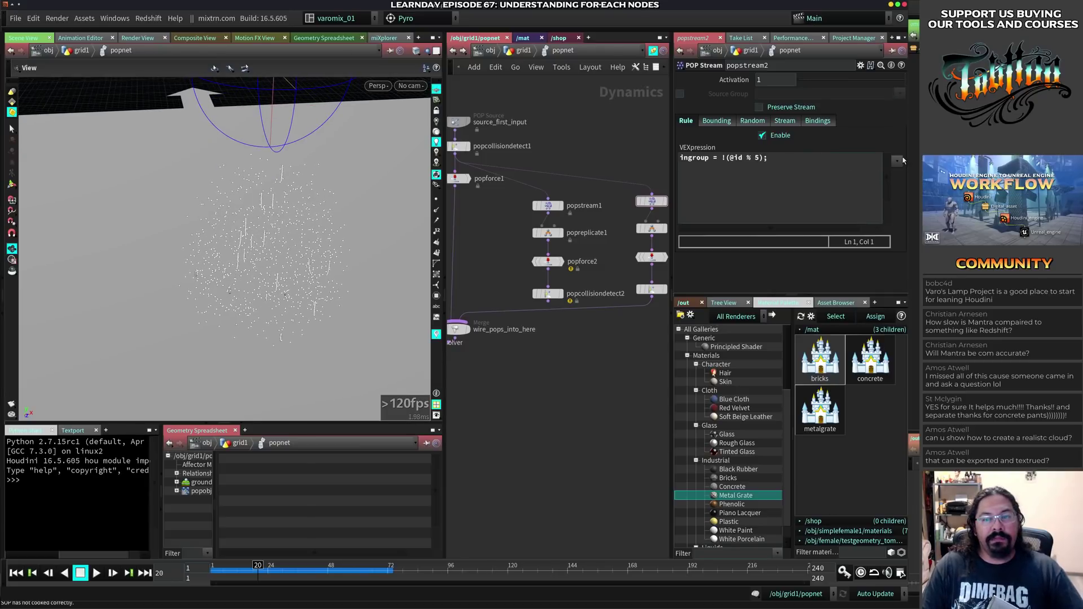
click(751, 159)
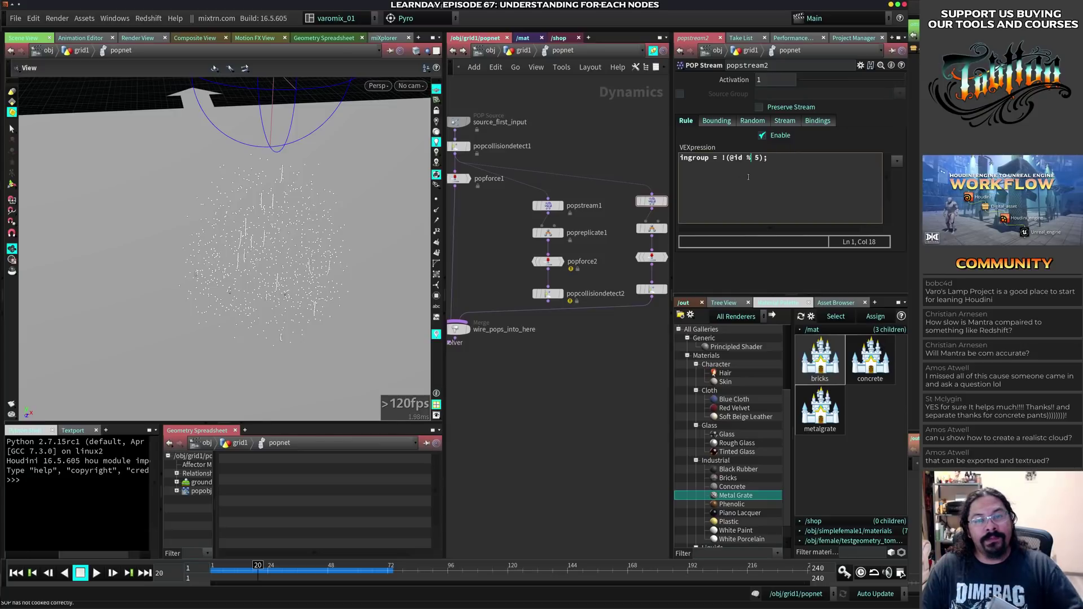
middle_drag(611, 221, 585, 214)
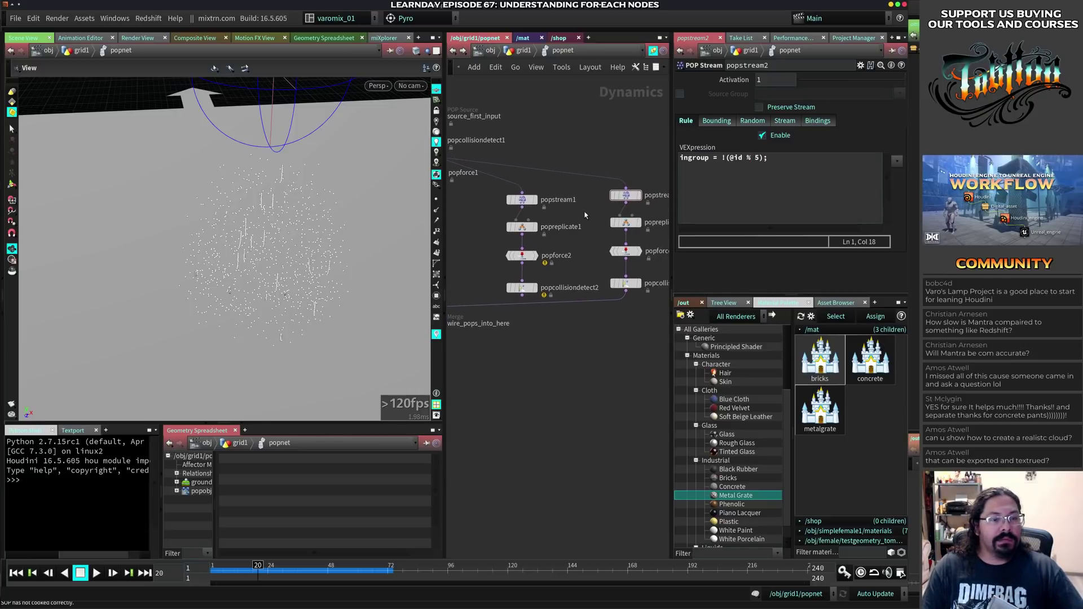
key(Up)
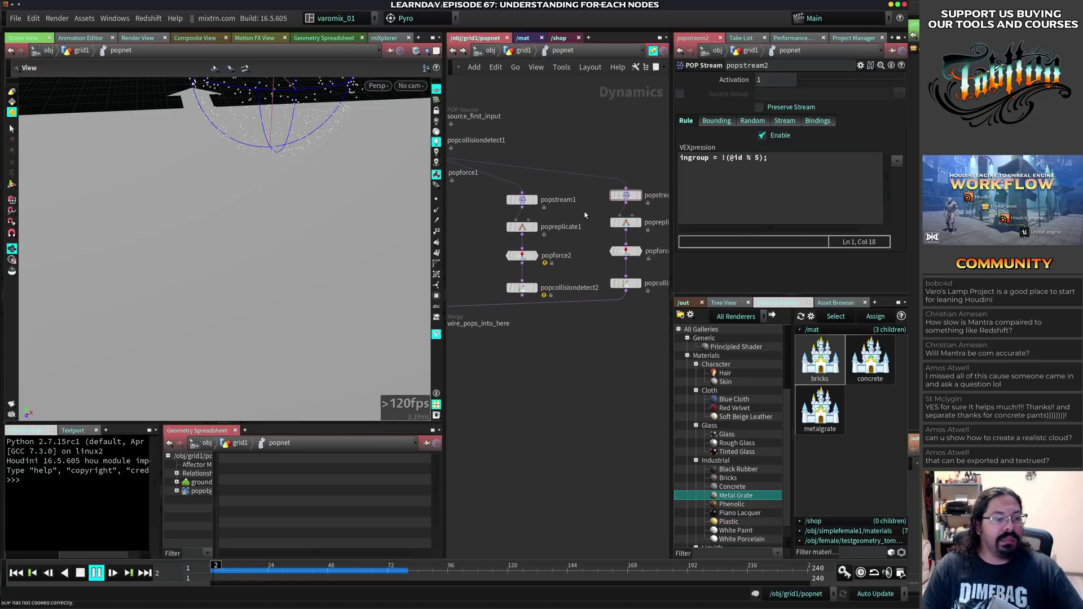
key(ctrl+Up)
key(Up)
key(Up)
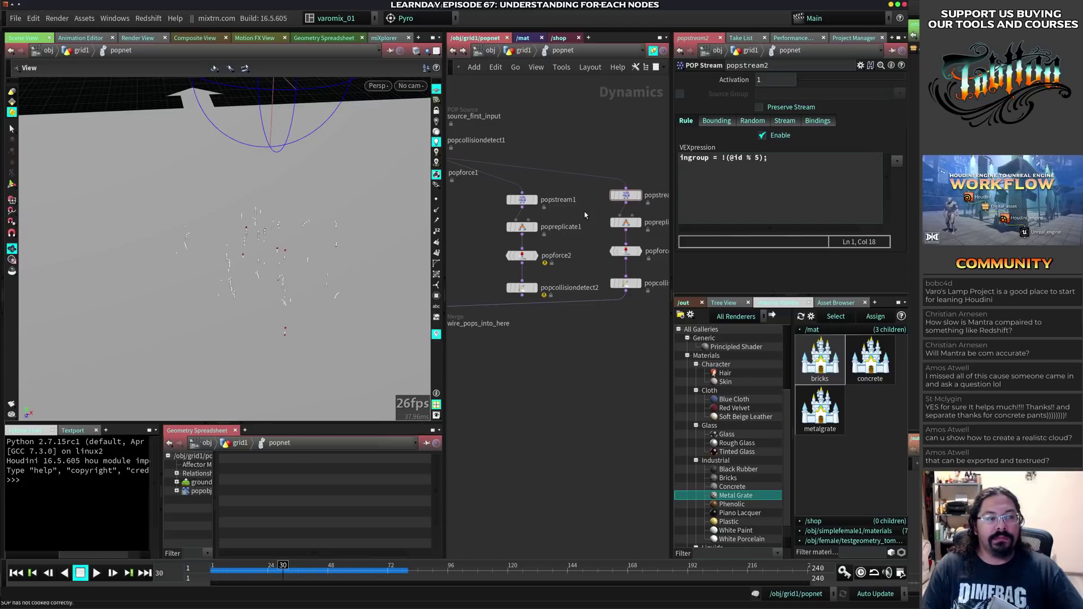
key(ctrl+Up)
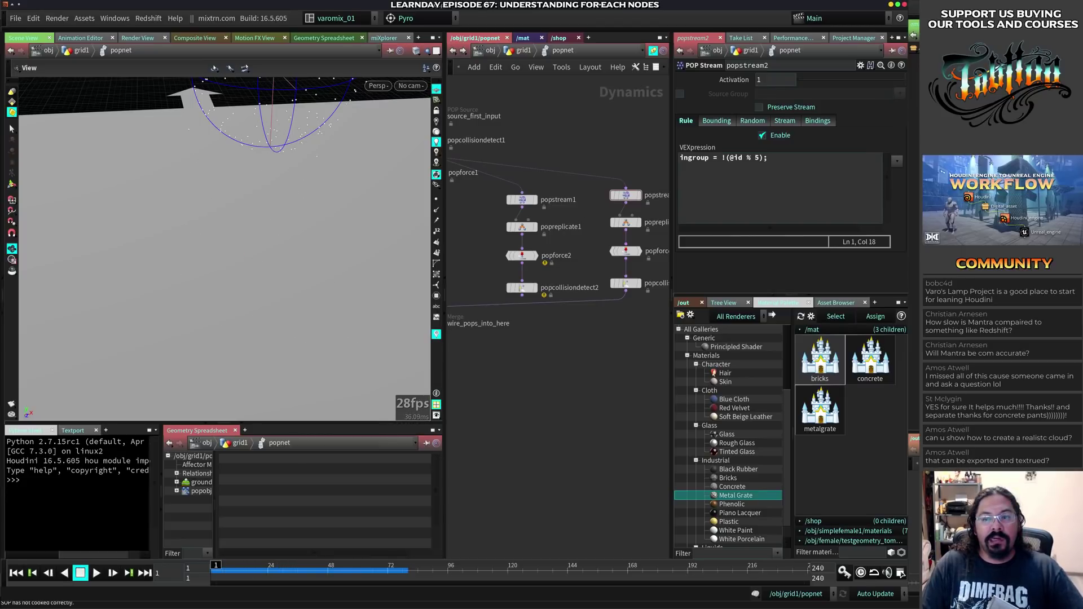
- Set popstream2's rule to the all-particles preset ingroup = 1; play the simulation from the first frame and rewind it
click(897, 161)
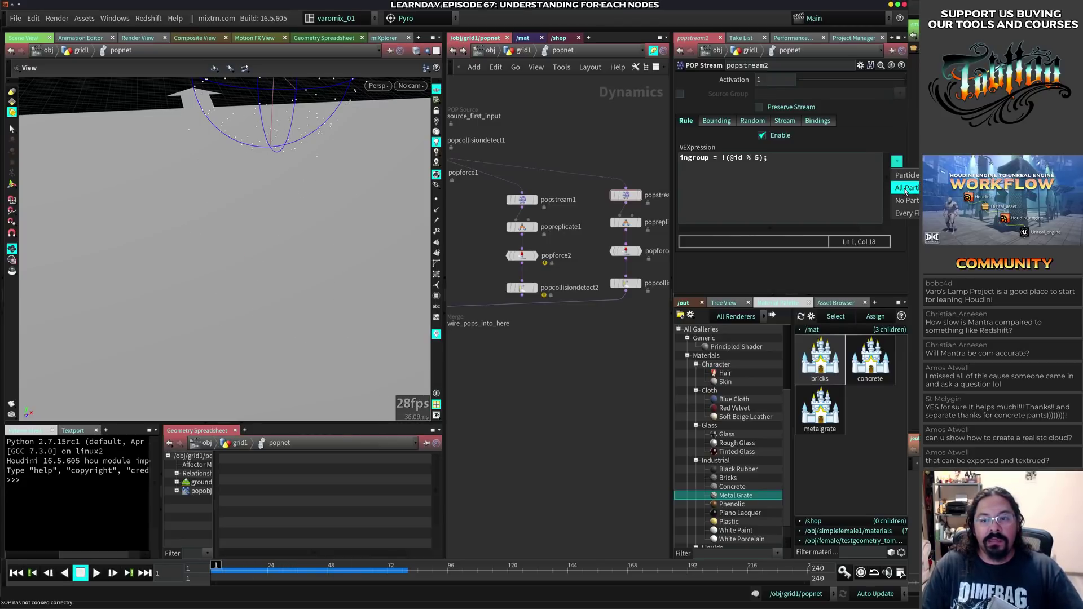
click(905, 188)
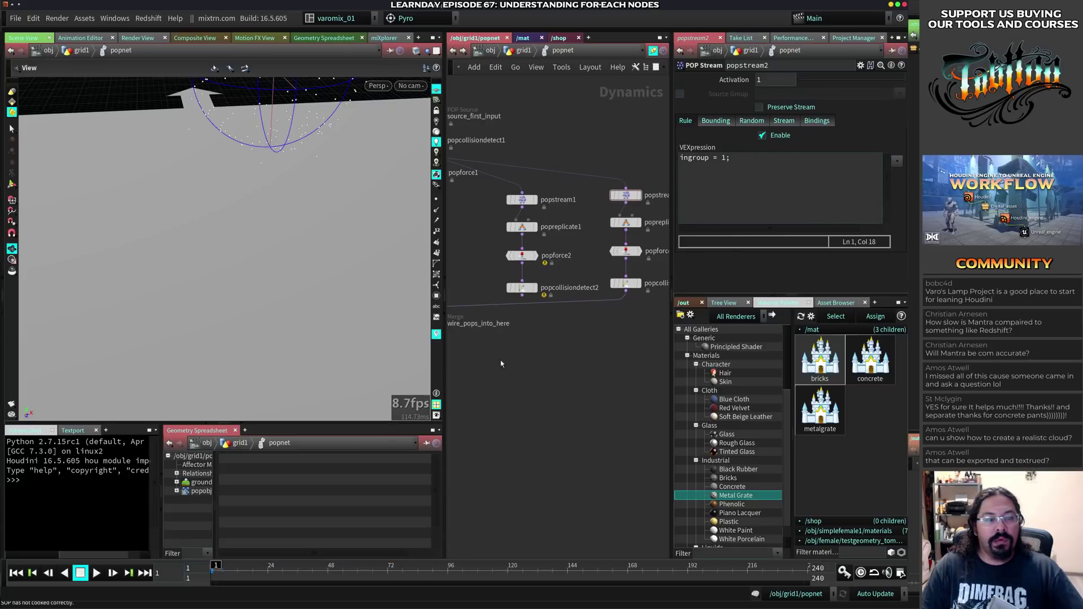
key(Up)
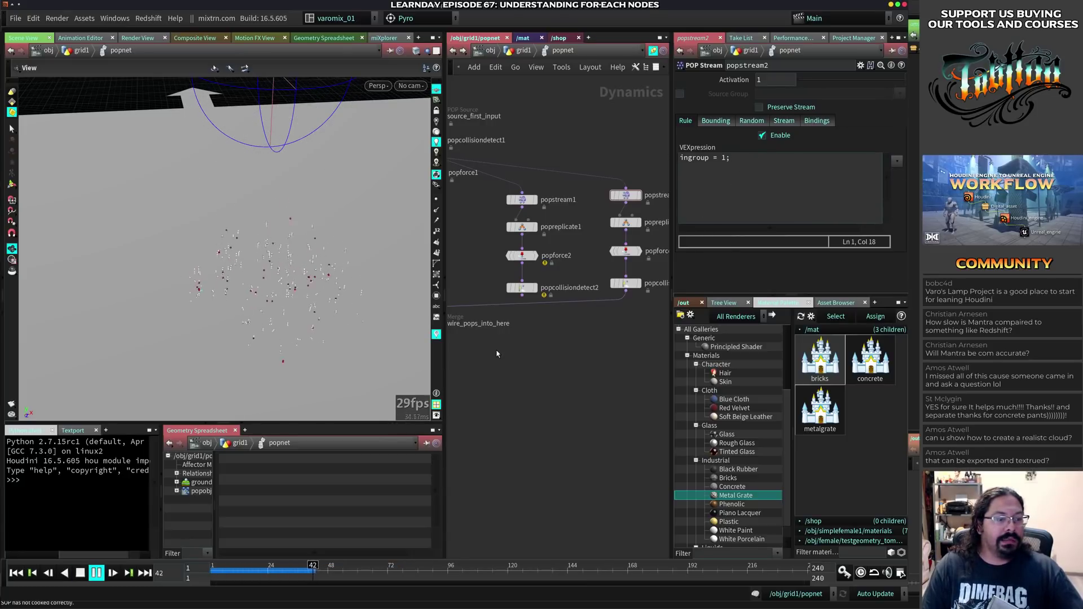
key(ctrl+Up)
key(Up)
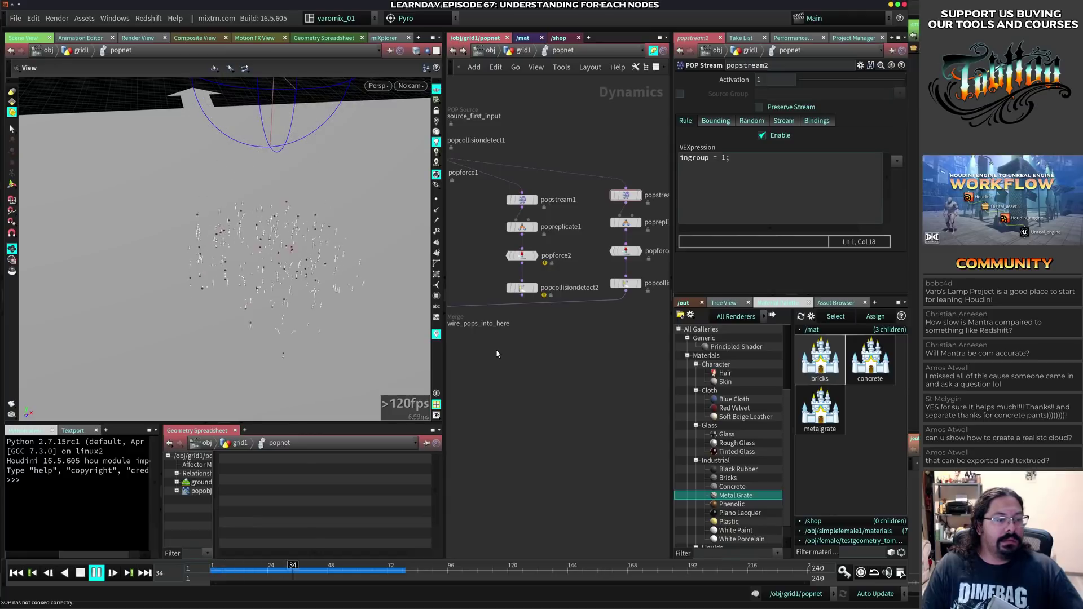
key(ctrl+Up)
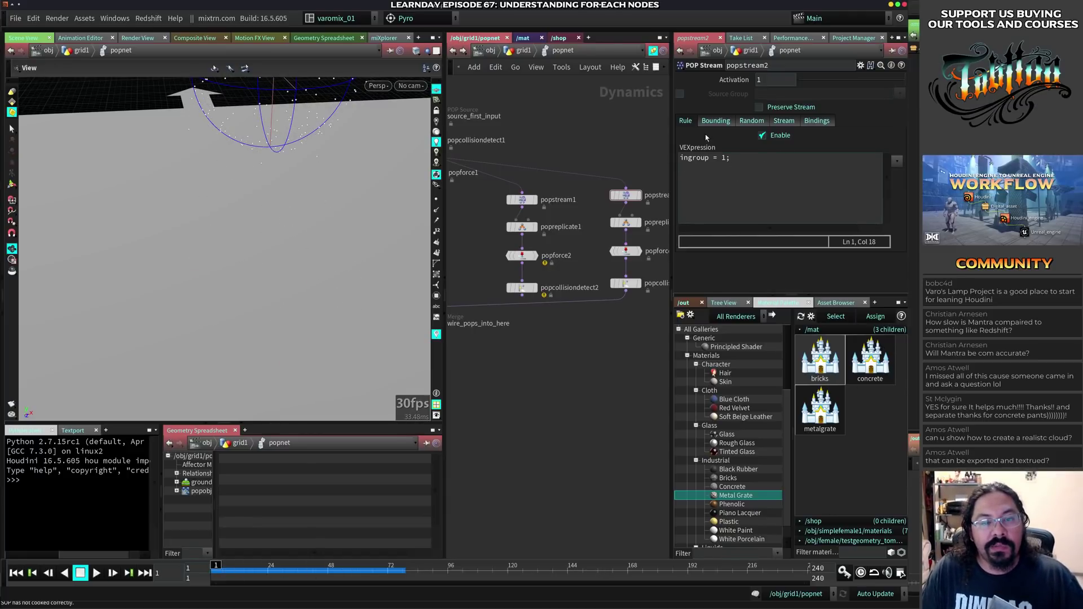
- Enable random selection on popstream2, test it by playing the simulation, and raise its chance to 0.931
click(745, 122)
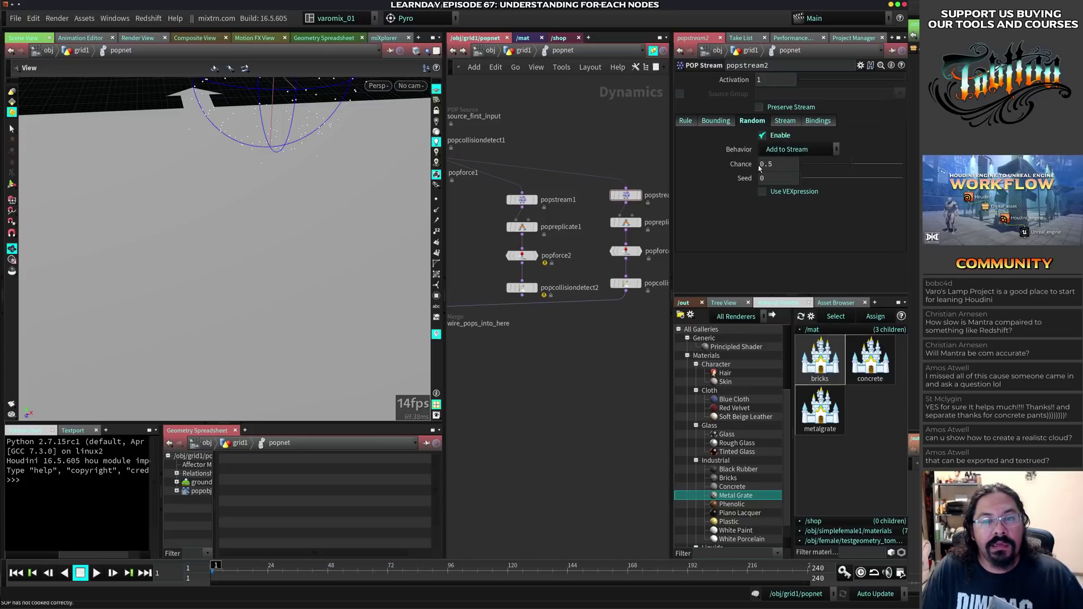
key(Up)
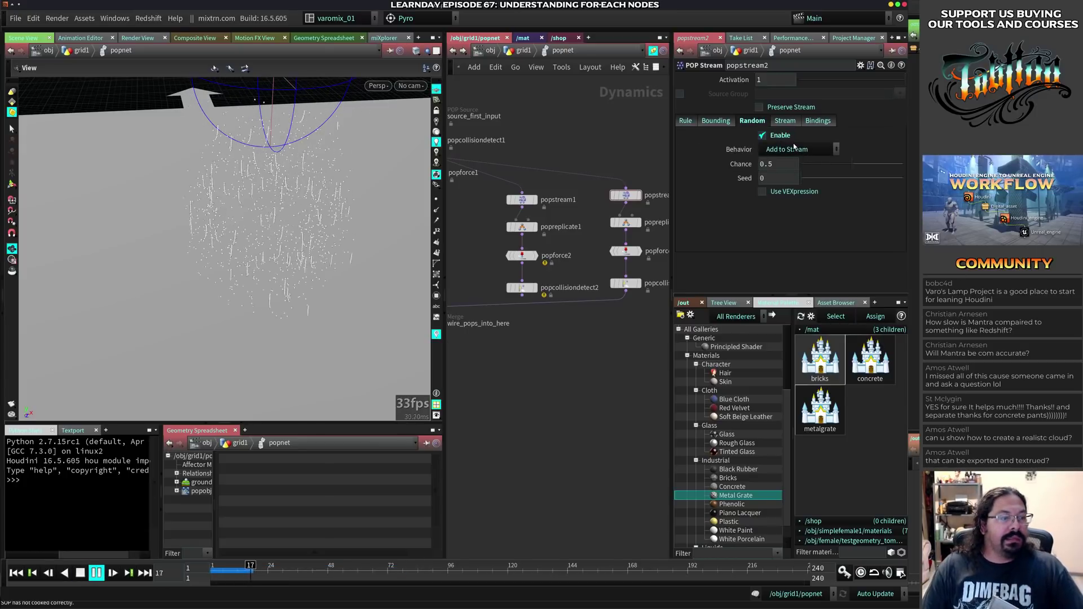
key(ctrl+Up)
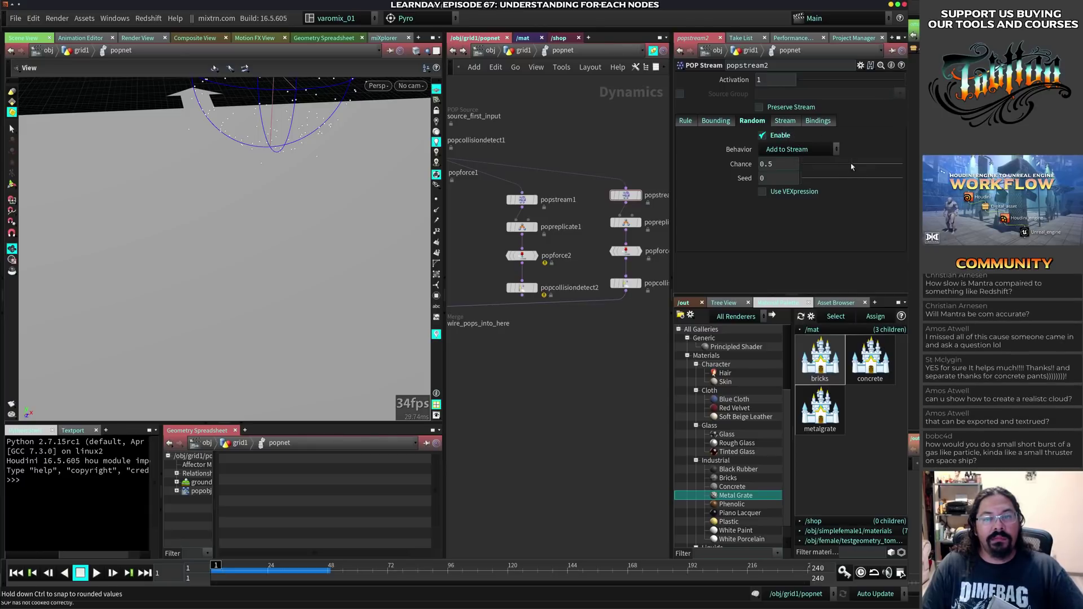
drag(851, 163, 896, 164)
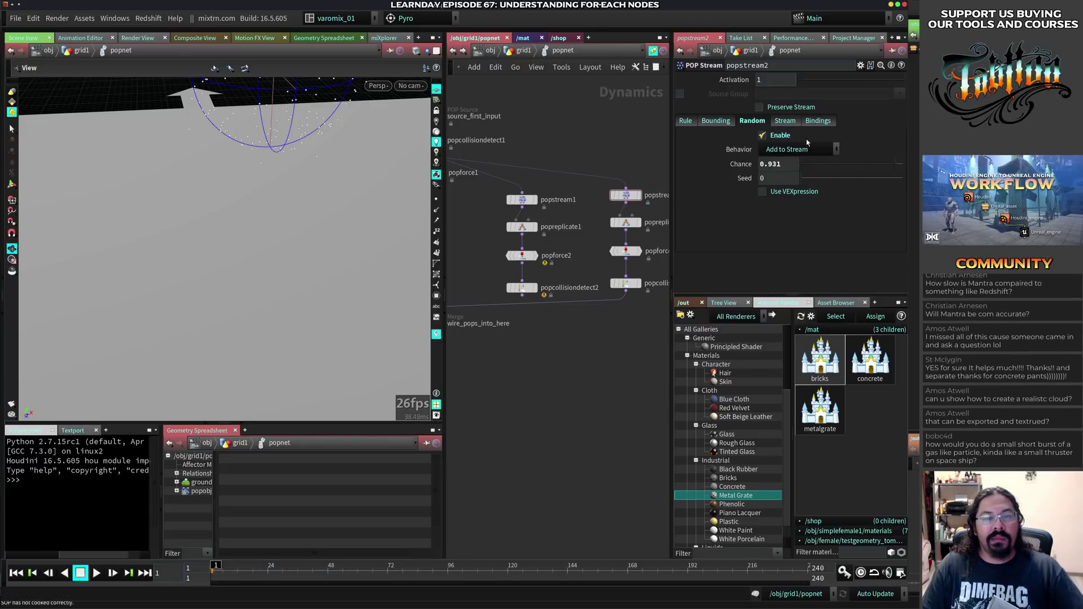
click(783, 134)
click(783, 134)
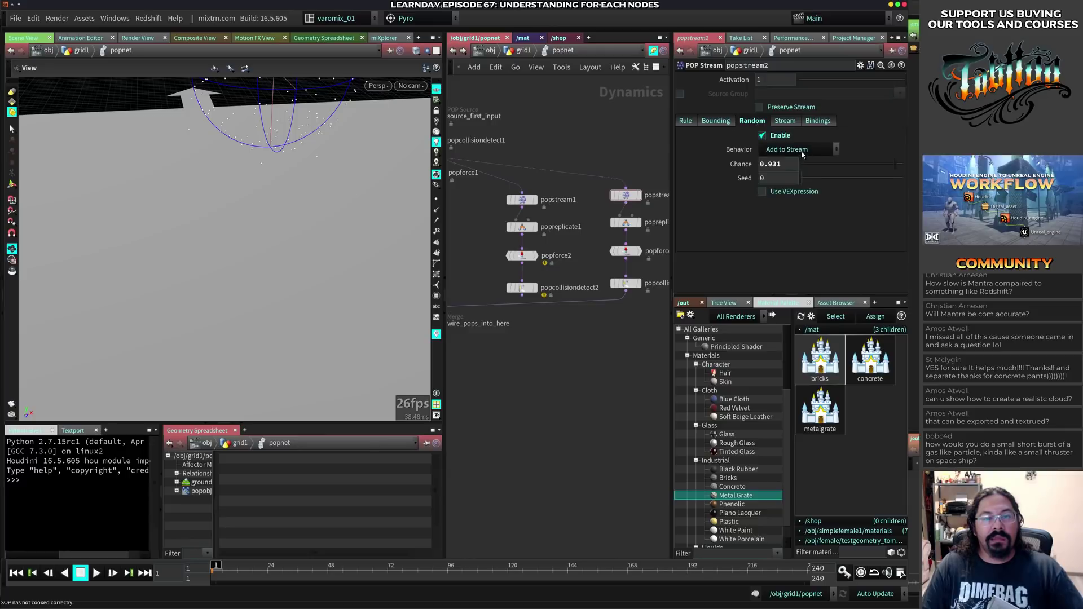
- Enable bounding on popstream2 with the Bounding Sphere type and replay the simulation several times
click(715, 121)
click(777, 136)
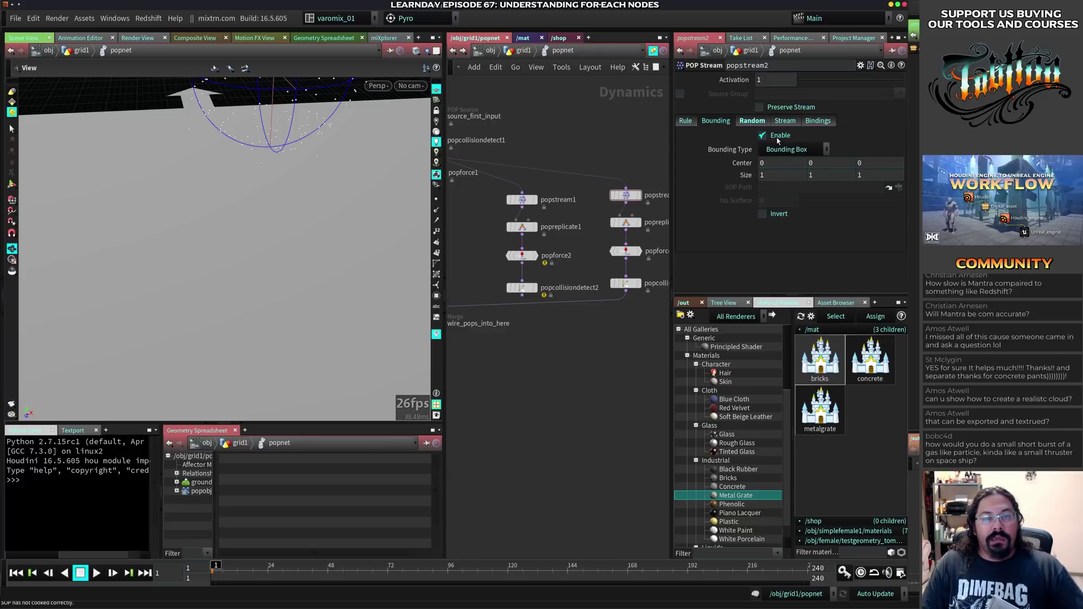
click(789, 149)
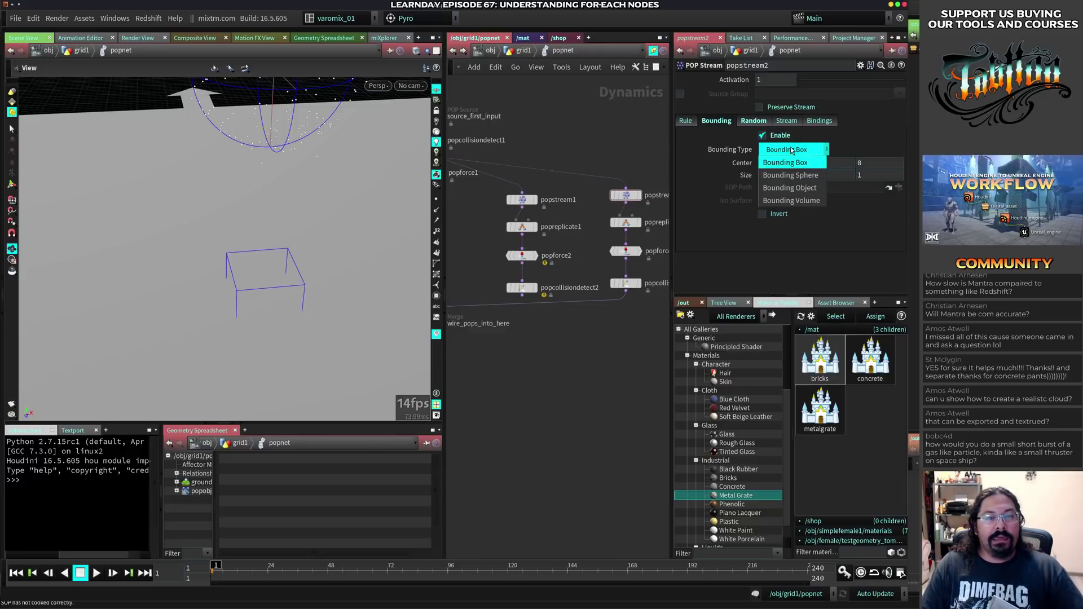
click(801, 176)
key(Up)
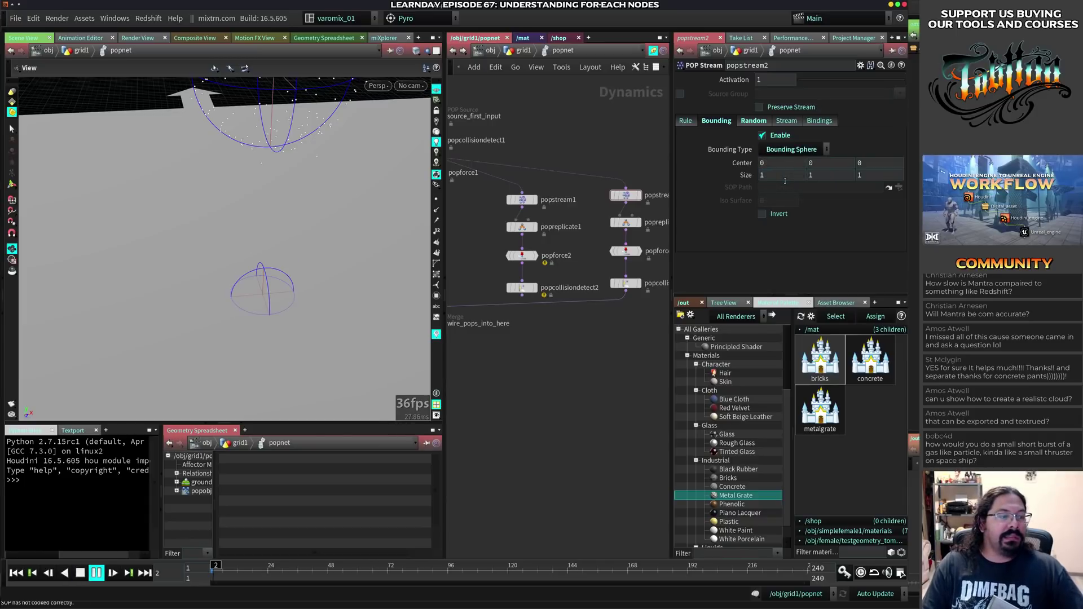
key(ctrl+Up)
key(Up)
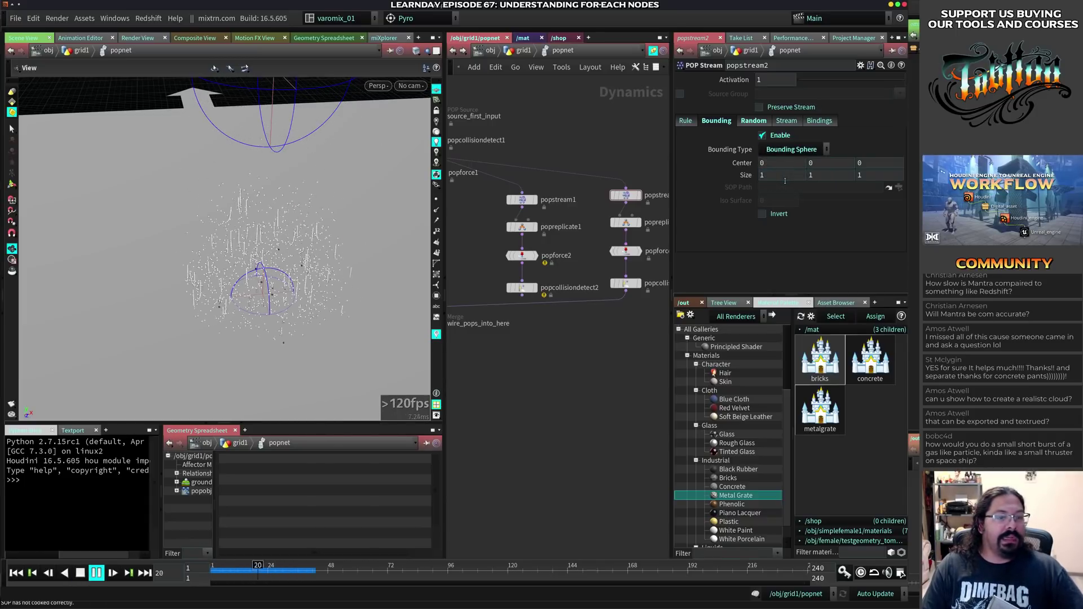
key(Up)
key(ctrl+Up)
key(Up)
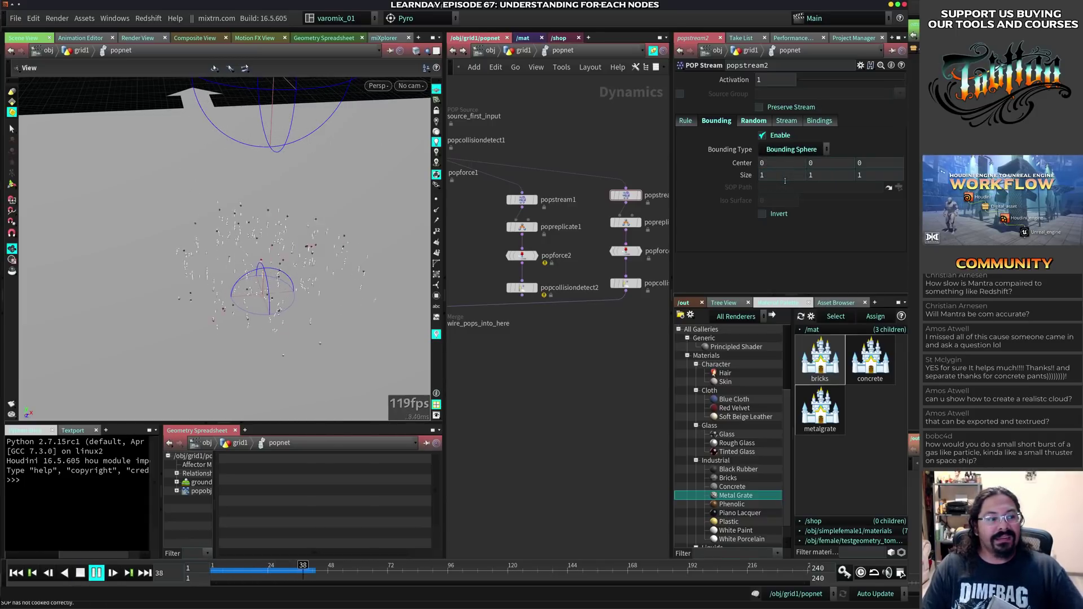
key(ctrl+Up)
- Disable both the bounding and the random selection on popstream2
click(763, 135)
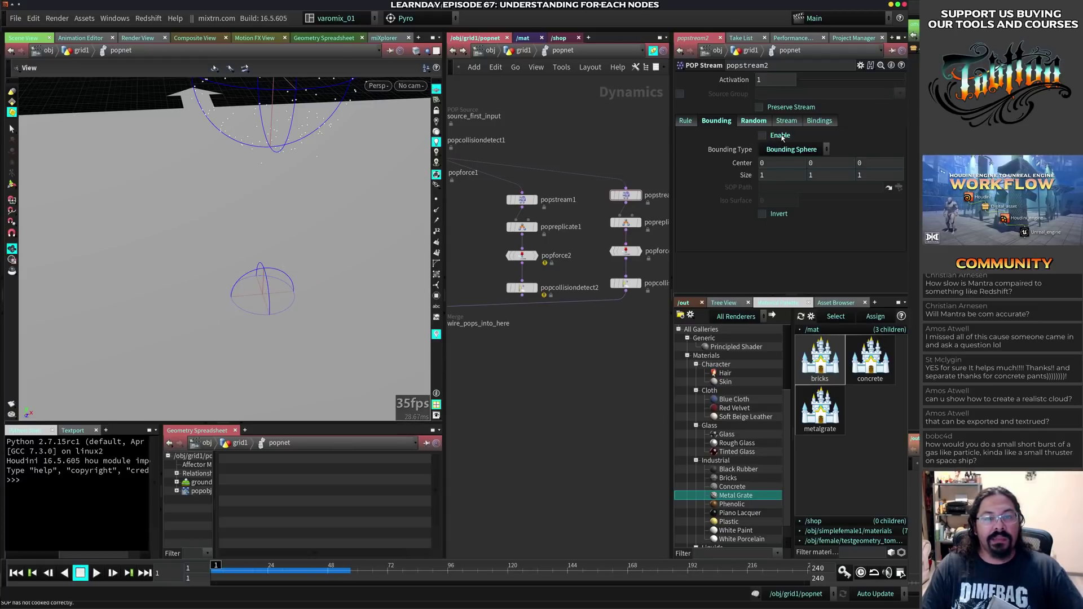
click(751, 120)
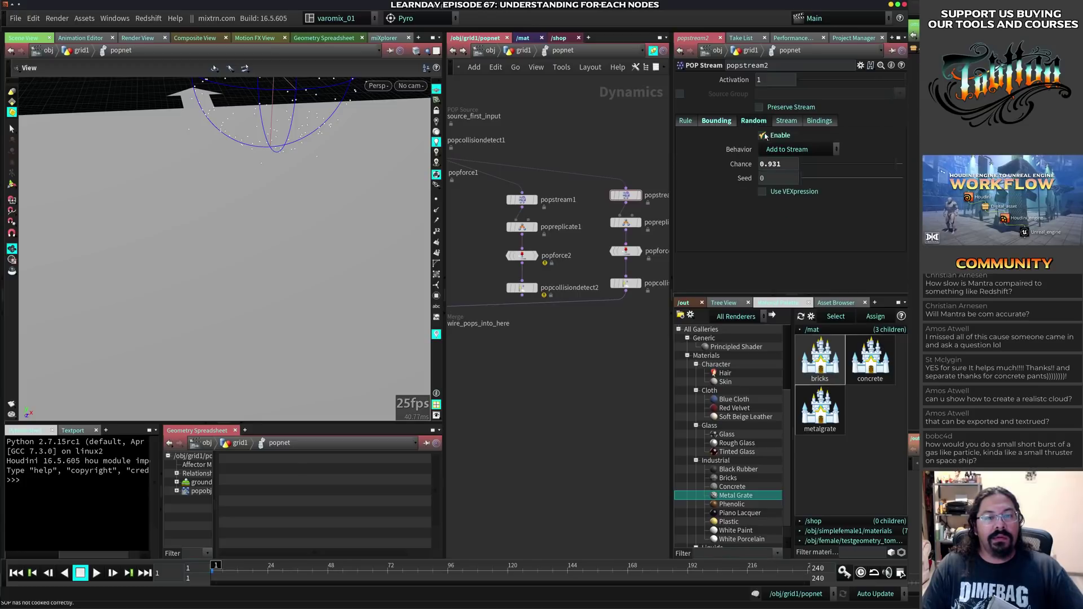
click(775, 135)
- Enlarge popstream2's bounding sphere to 2.3 on all axes, test it enabled in the simulation, and disable bounding again
click(717, 121)
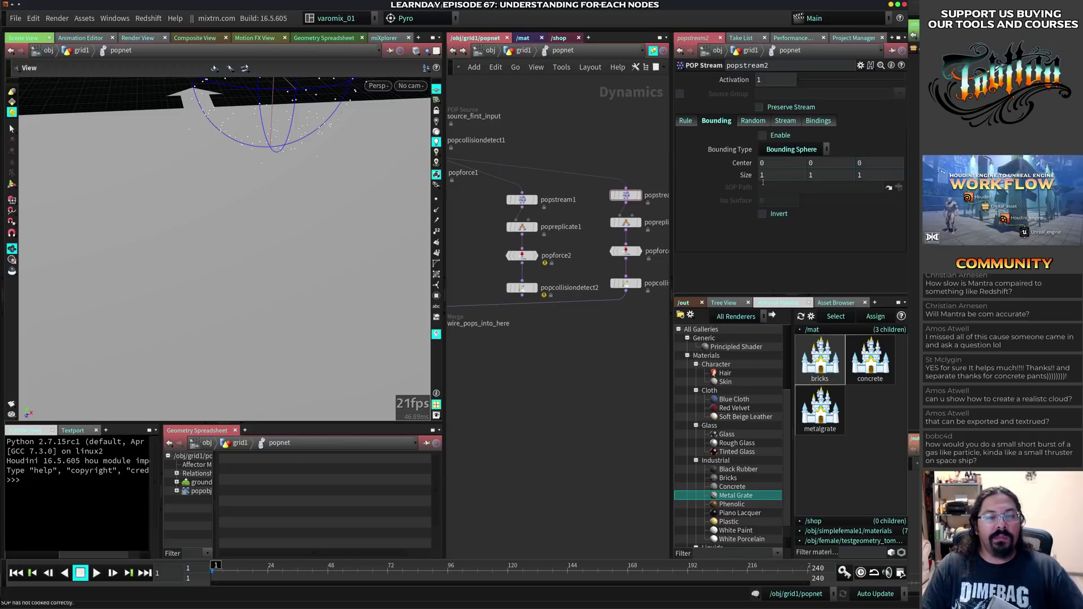
middle_drag(762, 181, 825, 175)
click(780, 136)
key(Up)
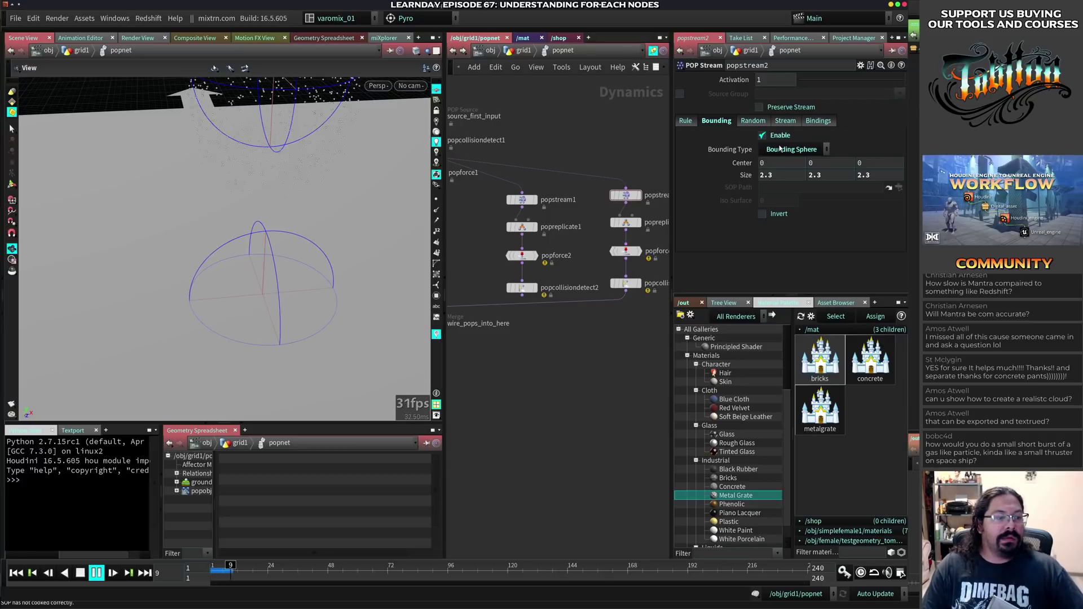
key(Up)
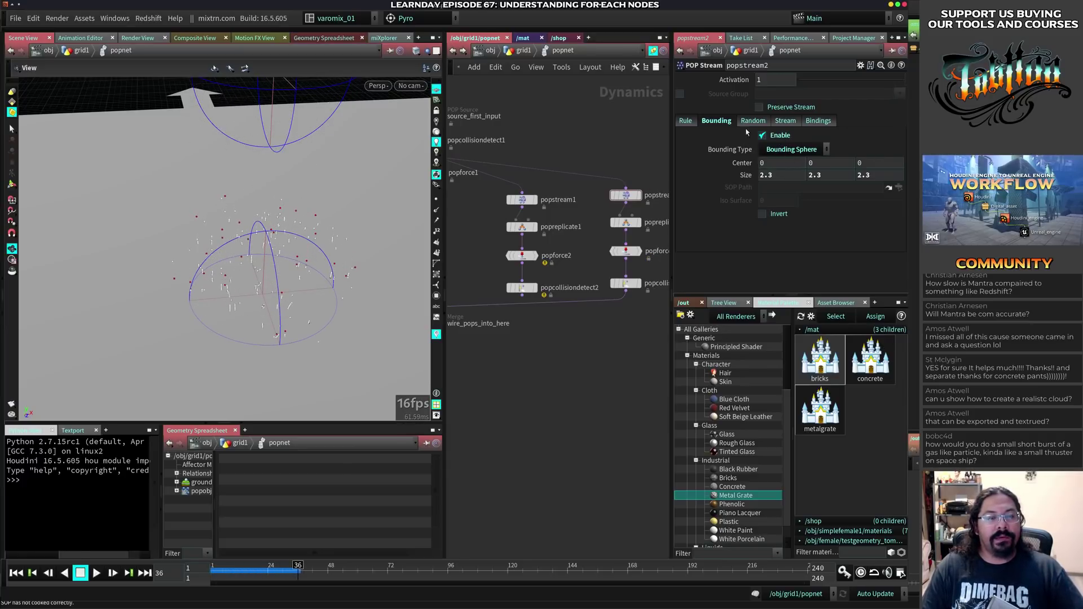
click(762, 136)
click(685, 121)
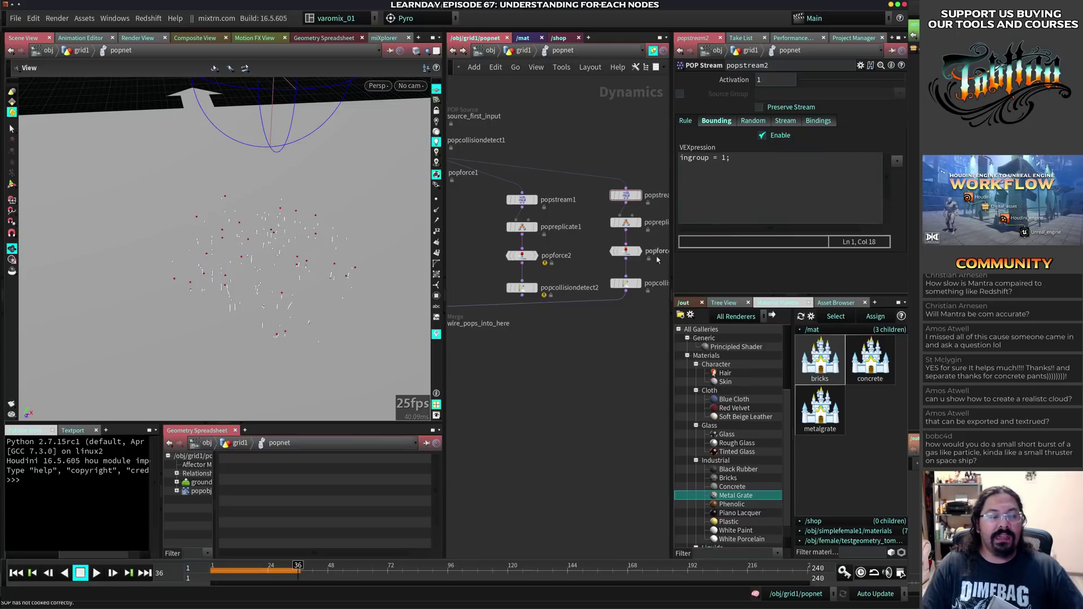
- Set popreplicate2's constant birth rate to 6.95 and replay the simulation to check the replicated particles
middle_drag(583, 375, 567, 339)
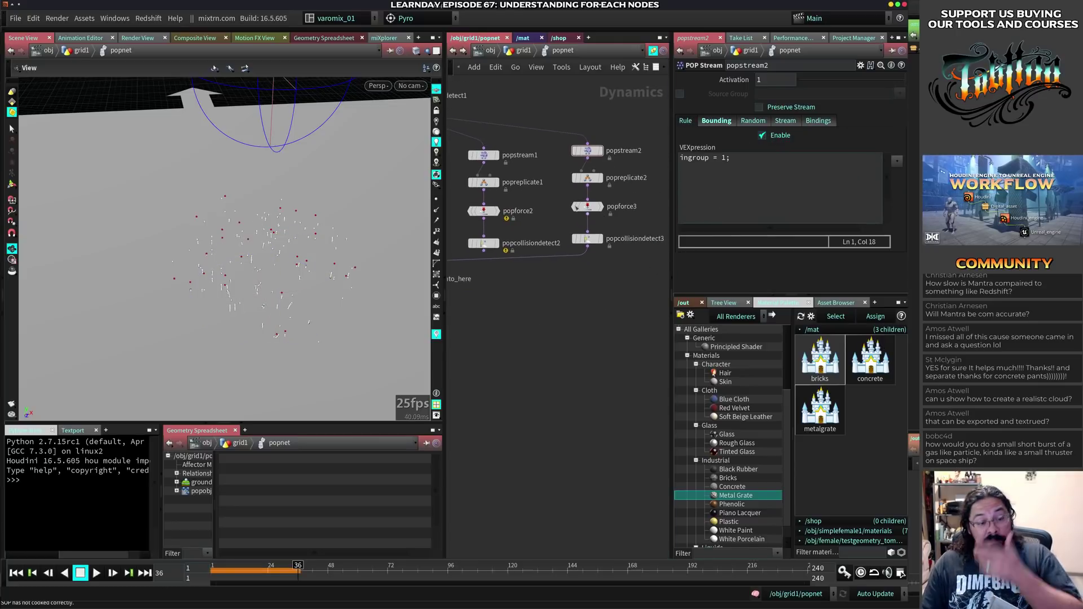
click(588, 177)
drag(837, 165, 867, 164)
key(ctrl+Up)
key(Up)
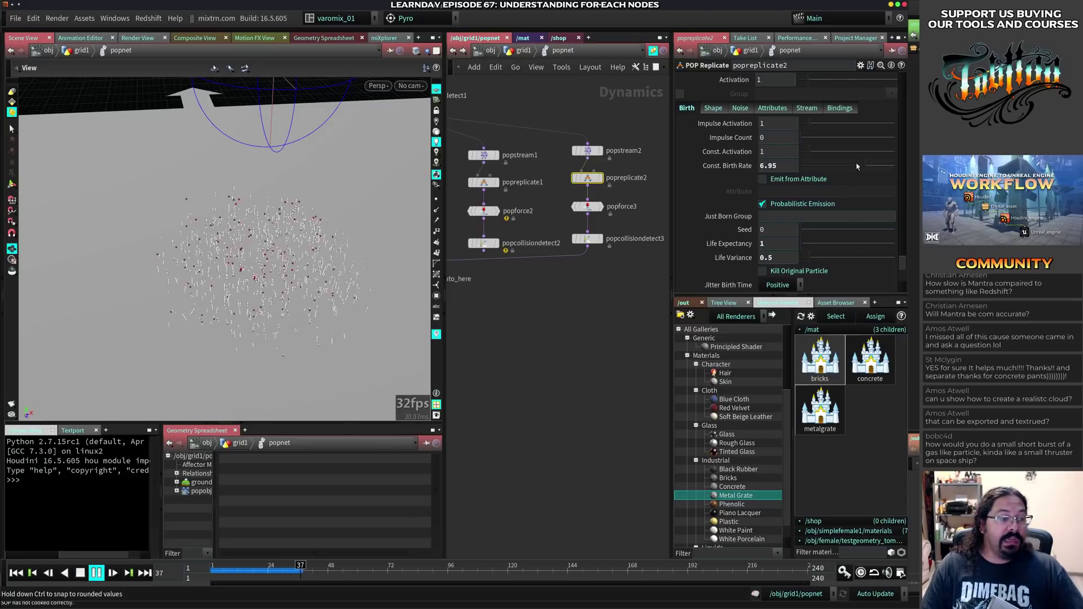
key(ctrl+Up)
key(Up)
key(Up)
drag(205, 277, 276, 274)
key(ctrl+Up)
key(Up)
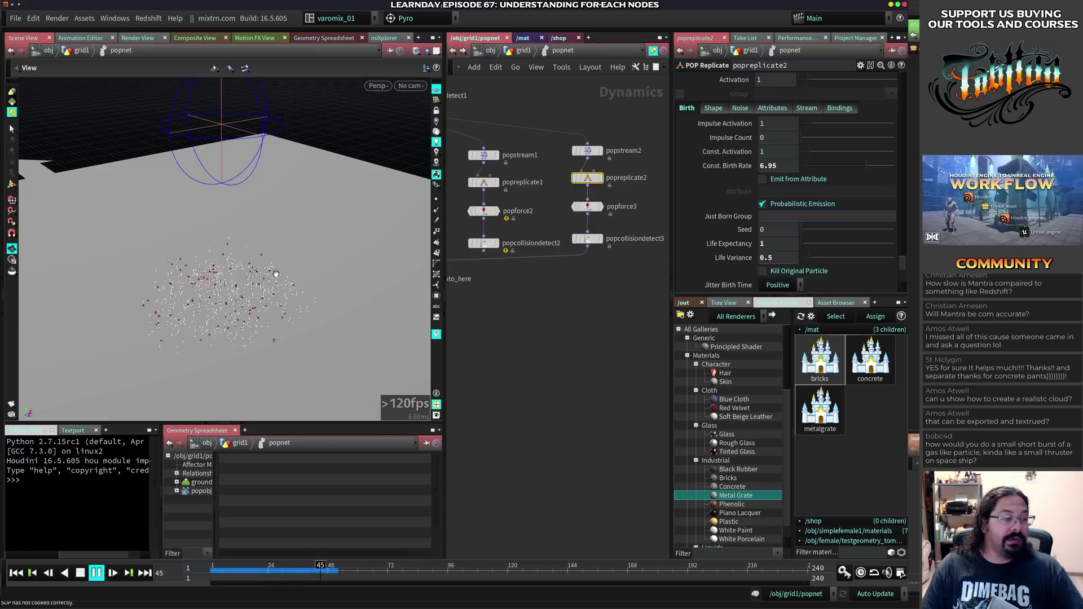
key(ctrl+Down)
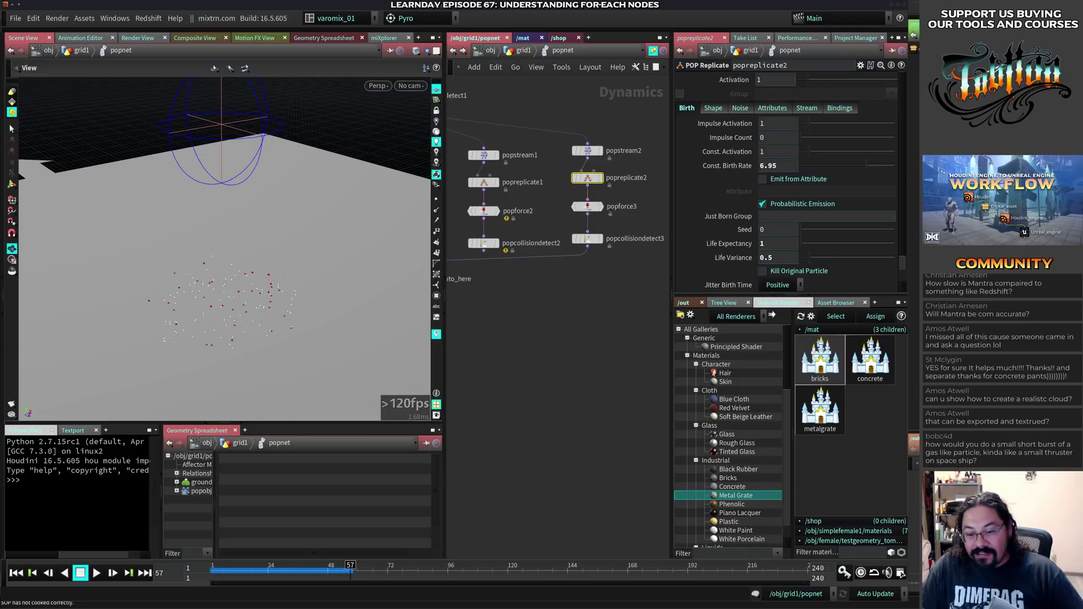
- Return to the object level, clear the node selection, and widen the network editor to make room beside the female node
click(573, 281)
click(476, 53)
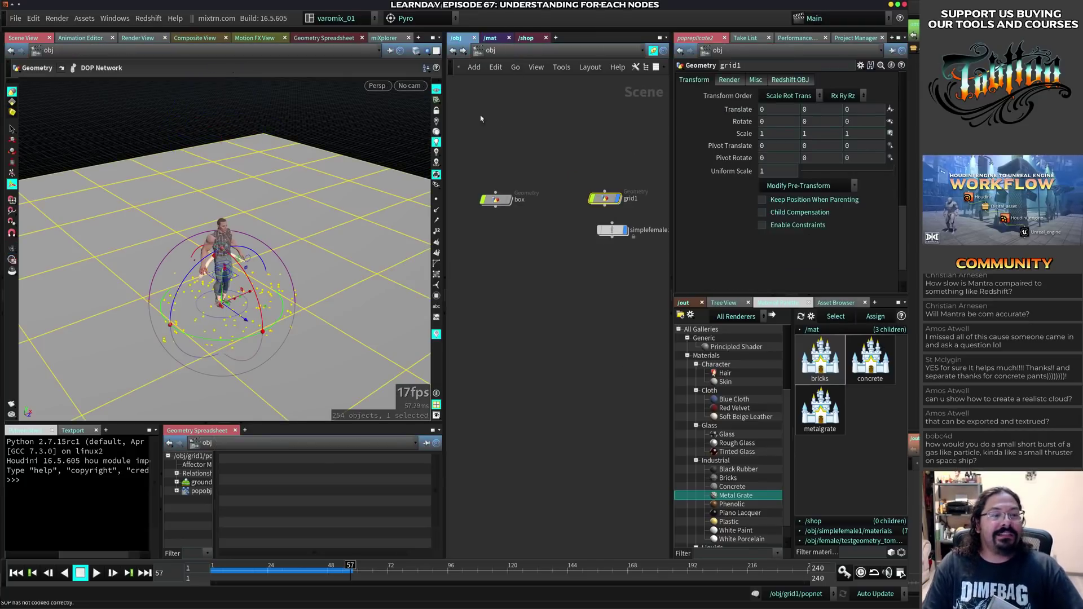
click(539, 264)
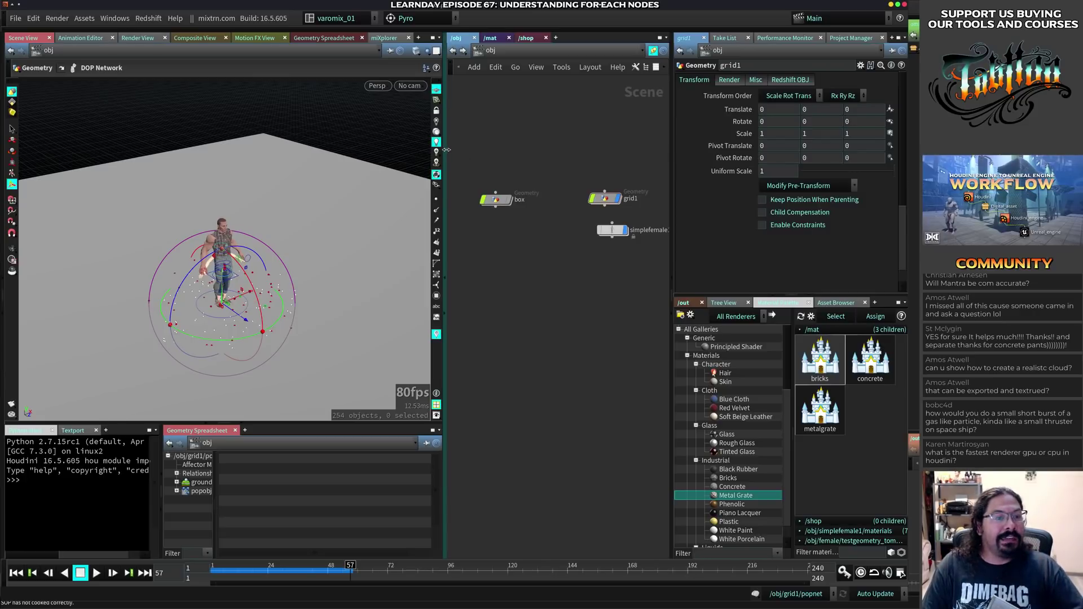
drag(446, 150, 299, 151)
middle_drag(539, 294, 456, 292)
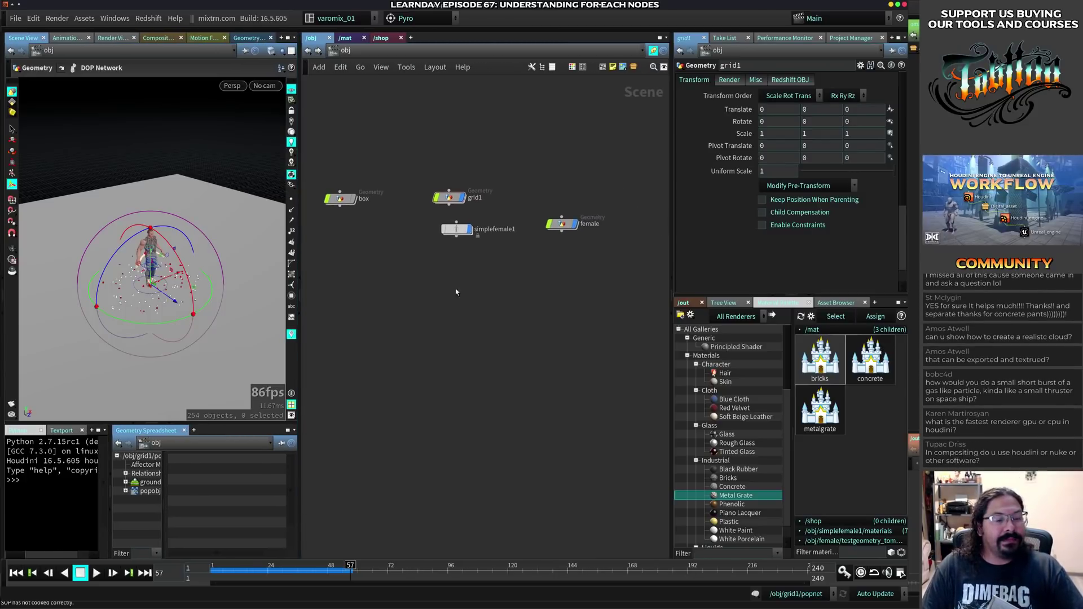
middle_drag(587, 136, 517, 180)
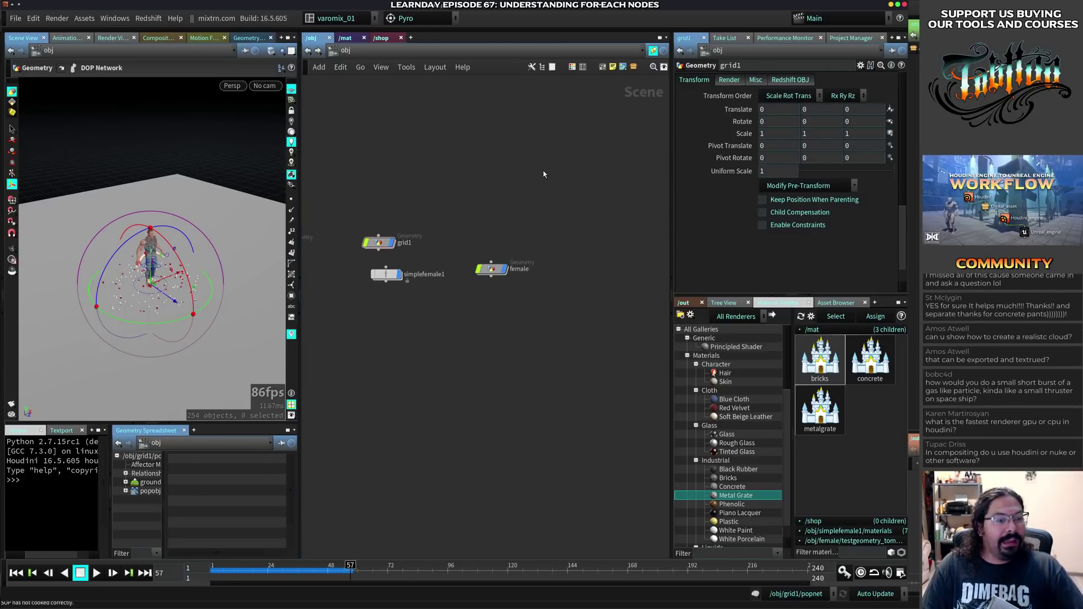
key(Tab)
text(fole)
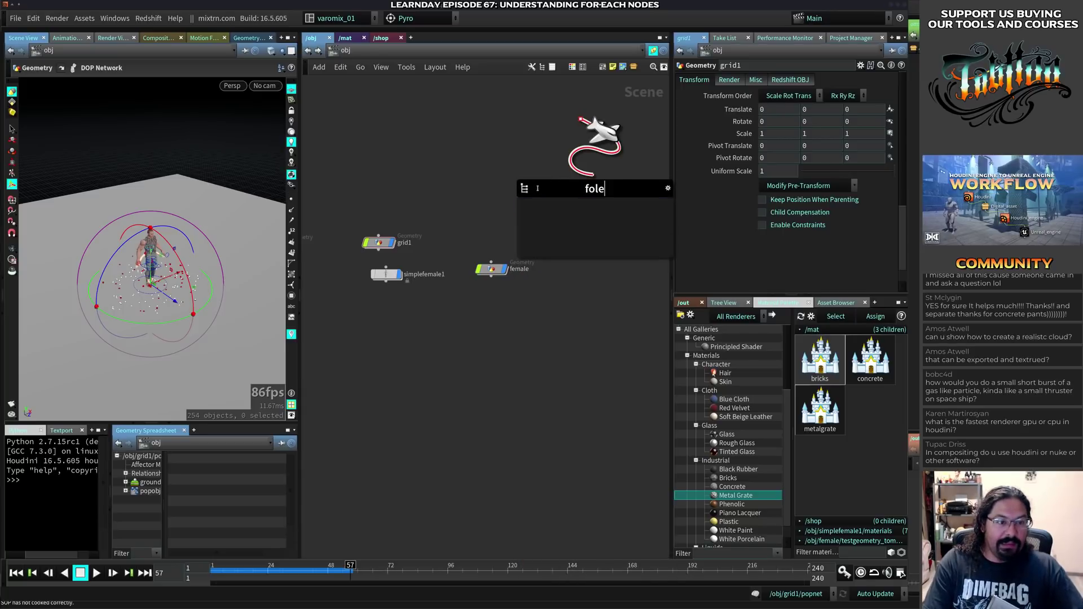
key(BackSpace)
key(BackSpace)
key(BackSpace)
key(BackSpace)
key(Escape)
- Create a Geometry object near the female node, enter it, and reposition its file1 node
key(Tab)
text(ge)
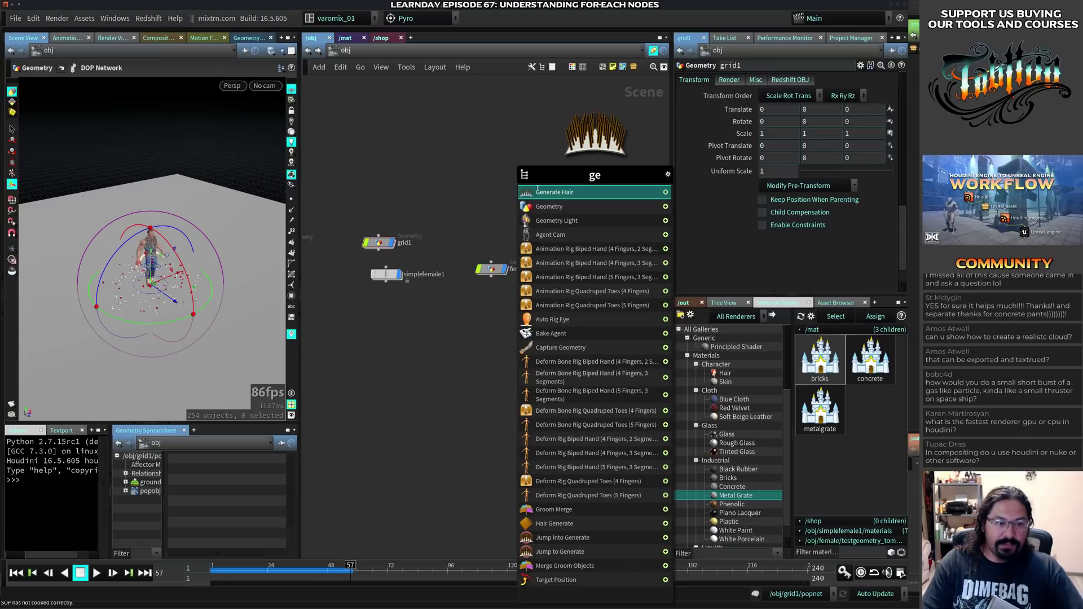
click(549, 206)
click(522, 204)
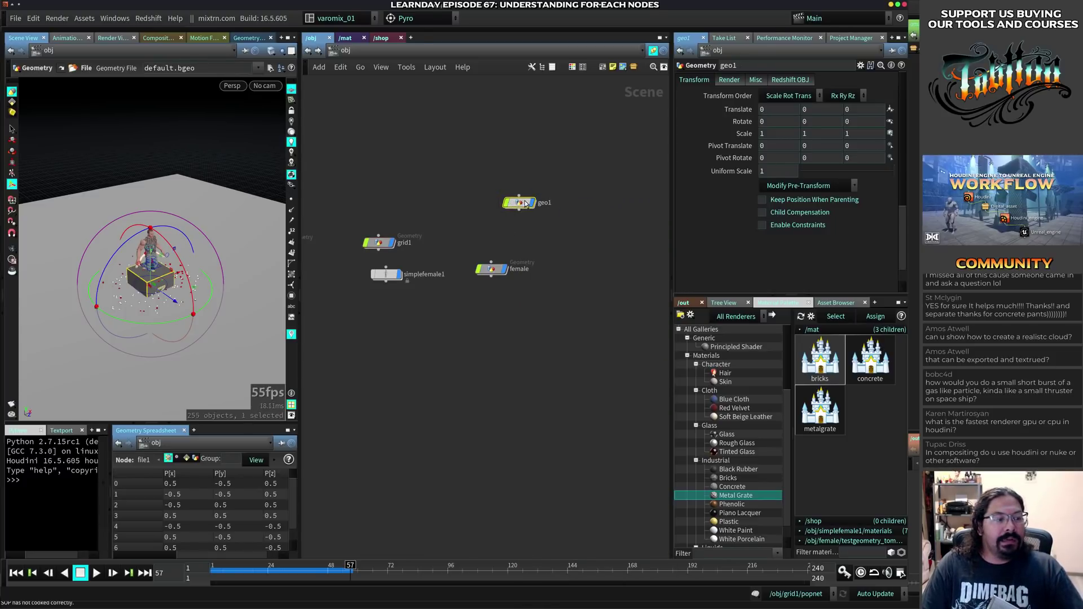
double_click(525, 203)
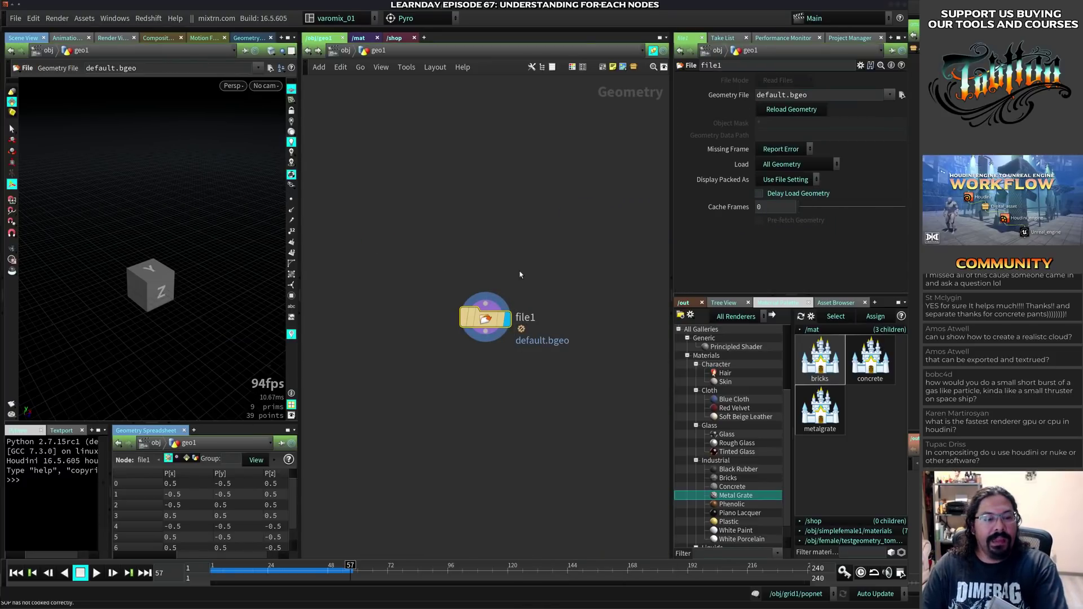
key(Delete)
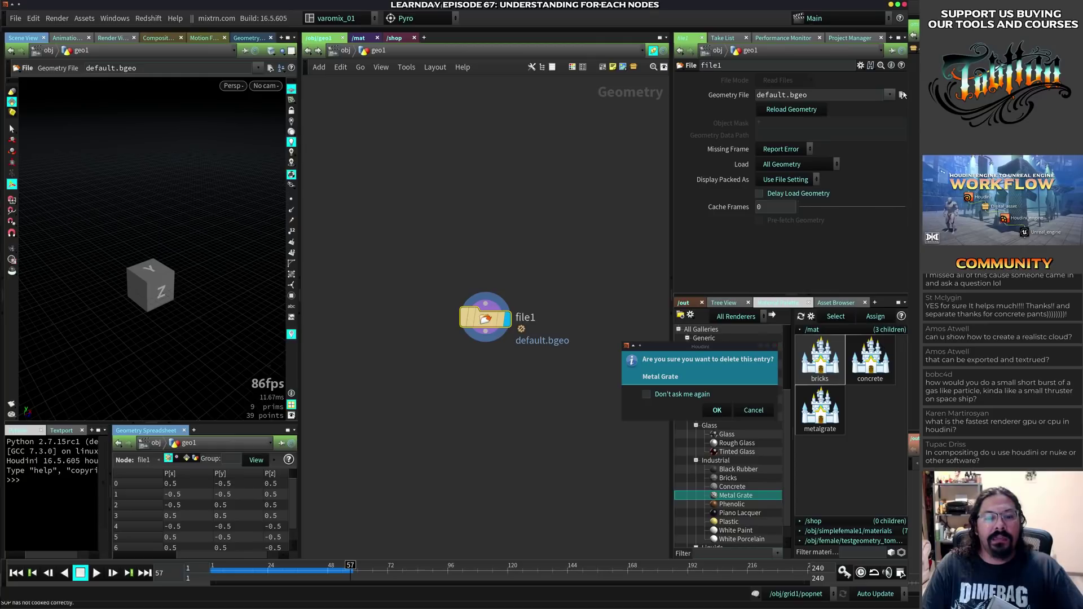
click(753, 411)
drag(486, 317, 474, 240)
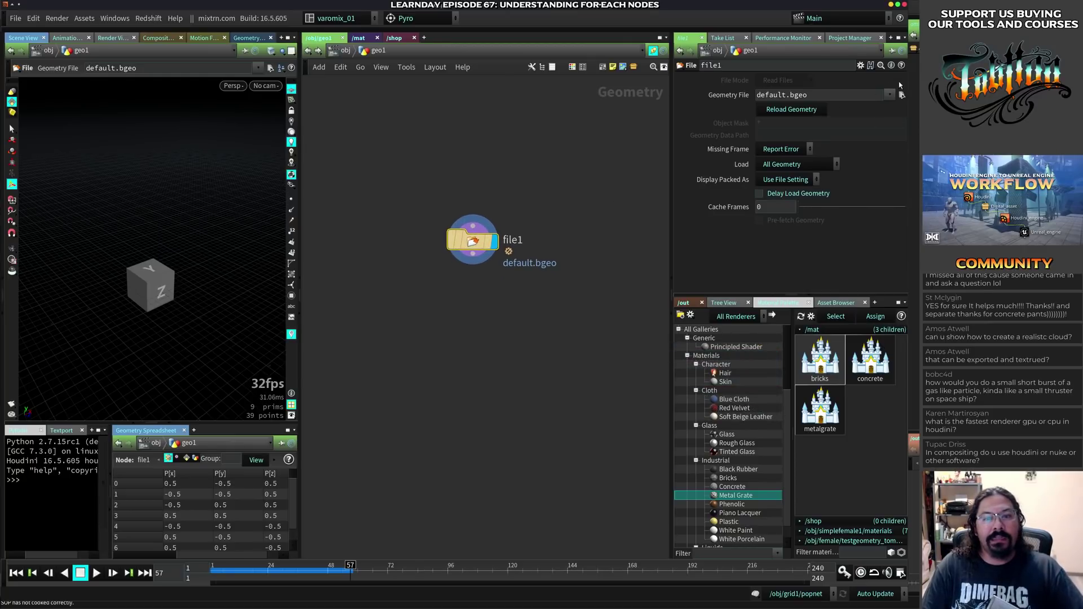
- Browse for file1's geometry in the MIX_STUDIO/BLEND_STUDIOS/BarryManilow/geo folder and enlarge the file chooser
click(902, 94)
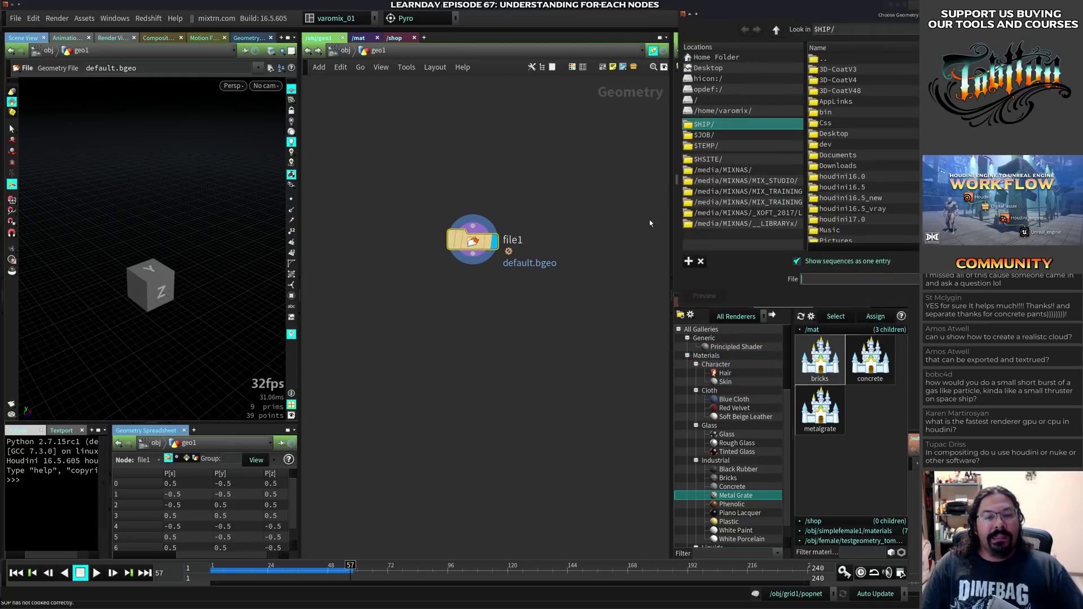
click(745, 181)
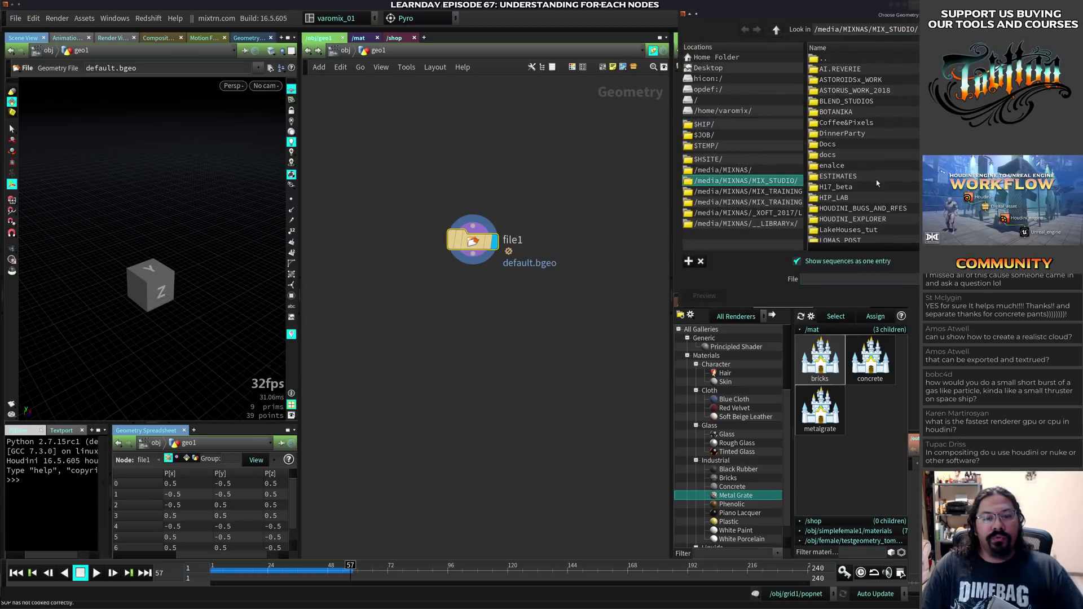
double_click(846, 102)
click(839, 70)
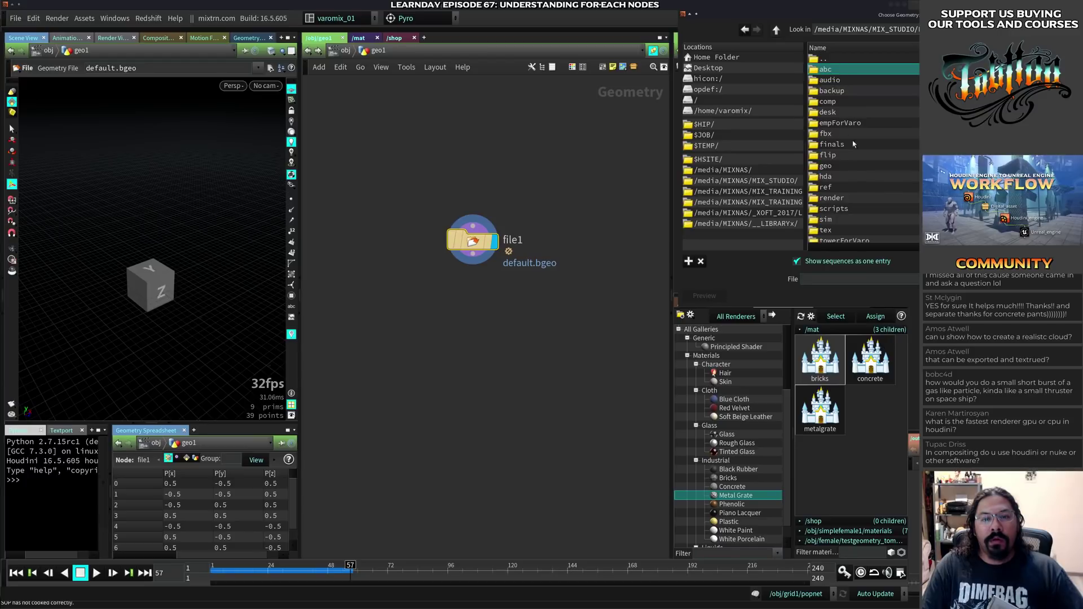
double_click(826, 165)
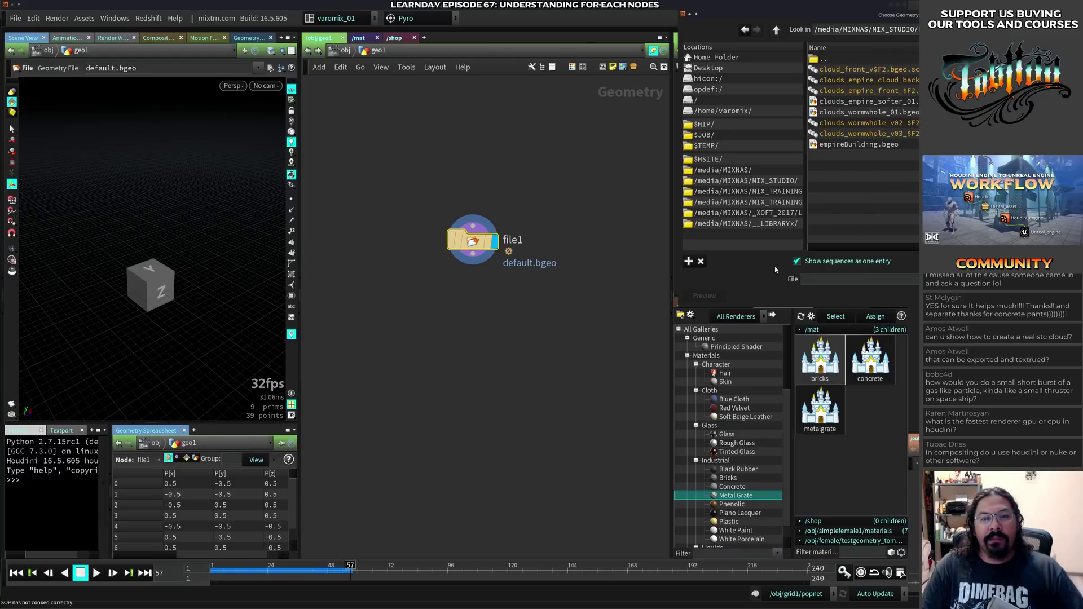
super+drag(810, 255, 543, 296)
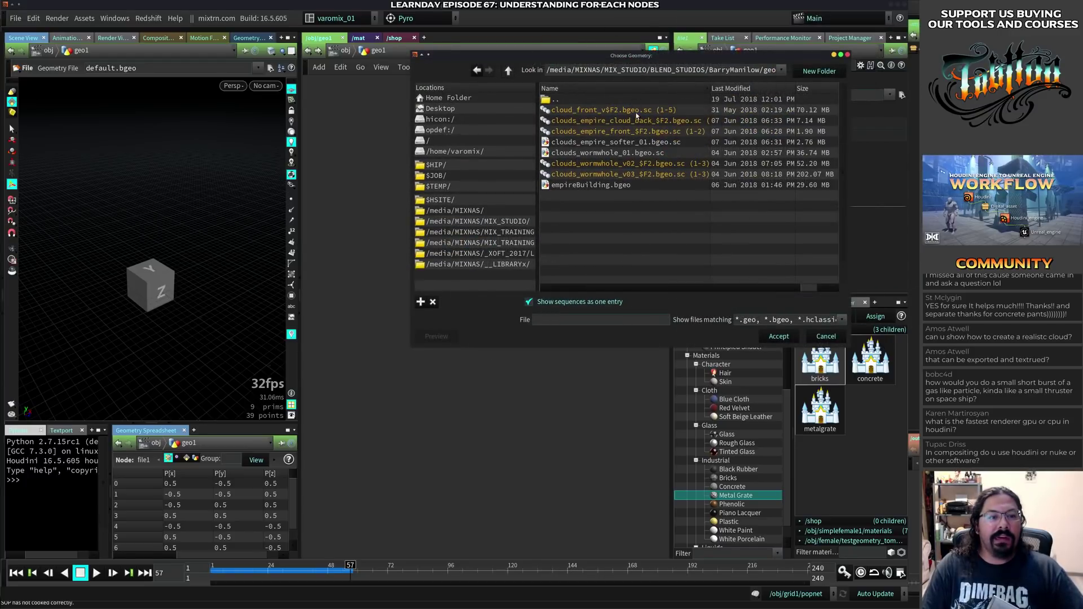
double_click(677, 62)
super+drag(204, 497, 564, 307)
super+drag(835, 108, 599, 216)
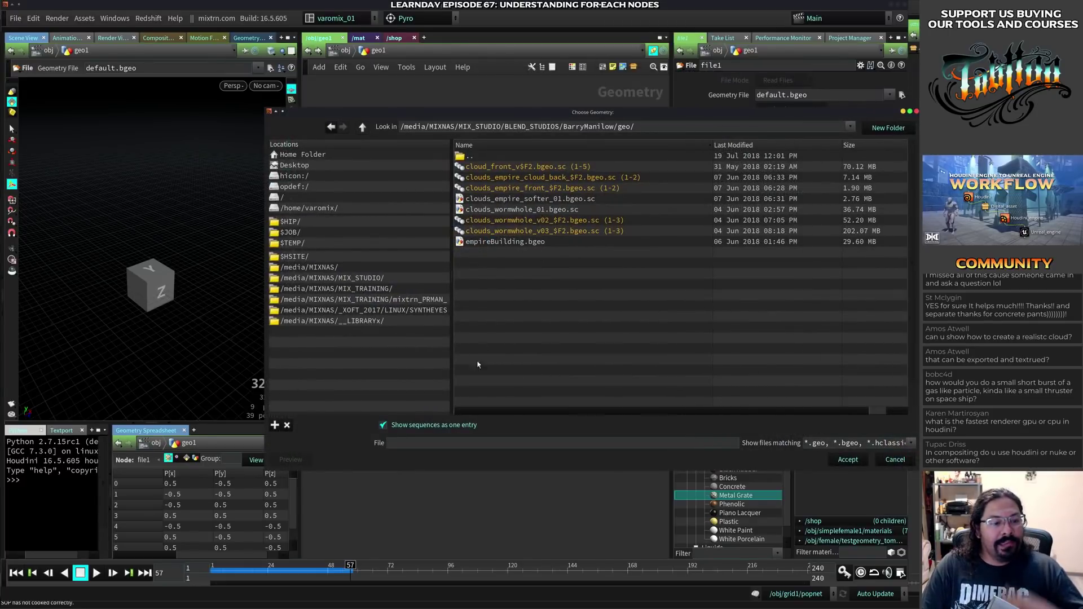
- List the sequence files individually and load cloud_front_v04.bgeo.sc into the file1 node
click(418, 426)
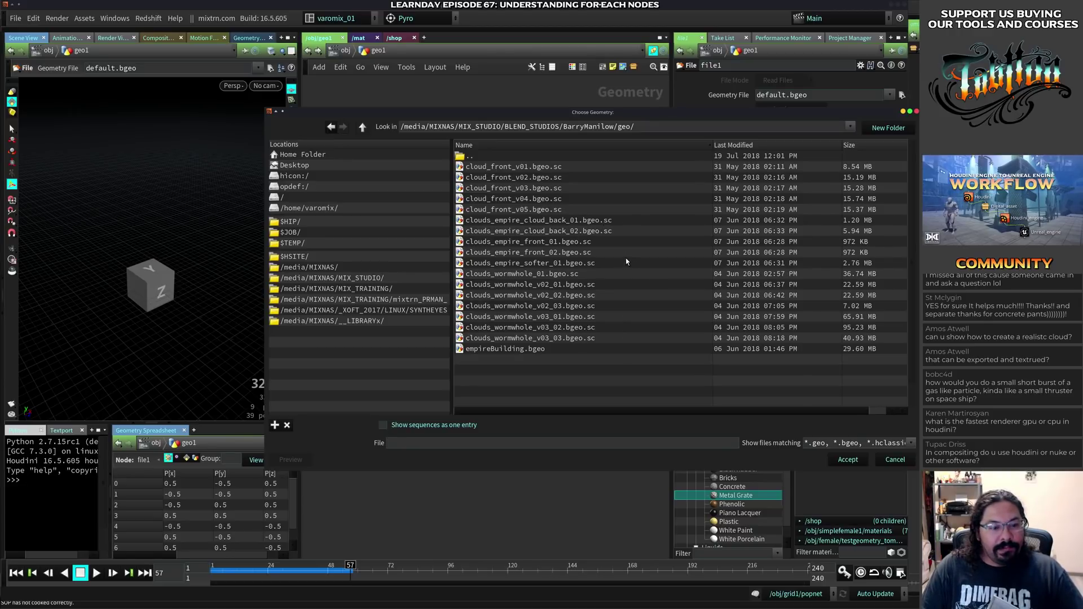
click(523, 202)
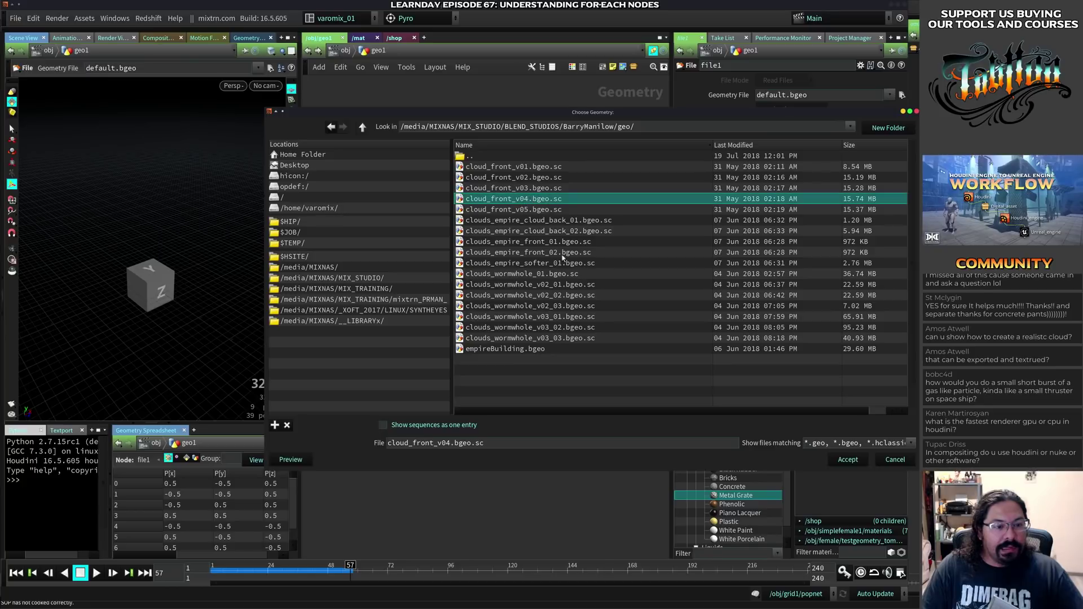
click(847, 460)
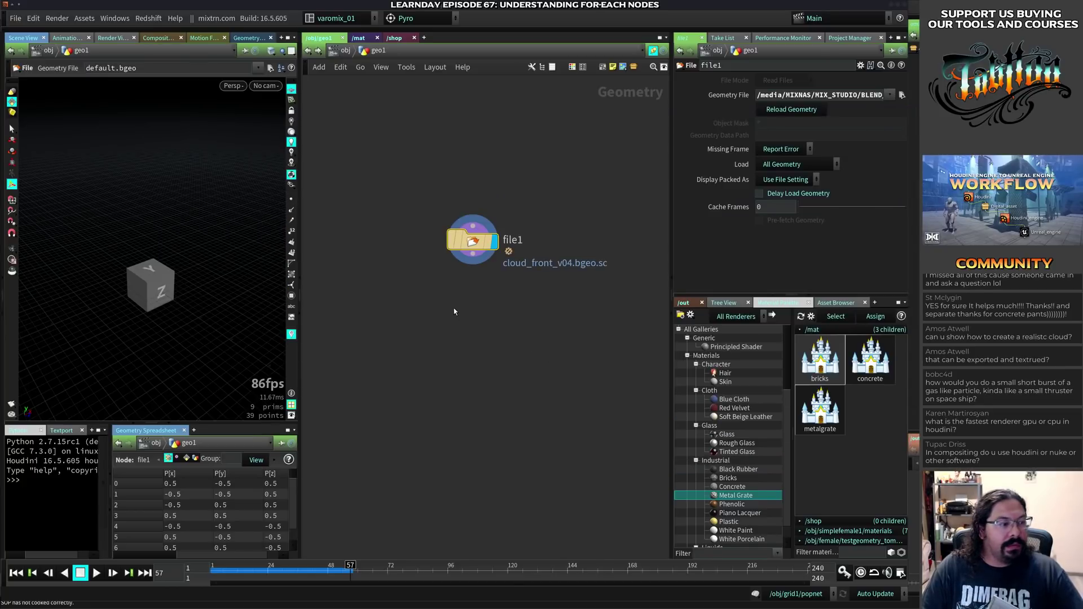
drag(473, 241, 515, 219)
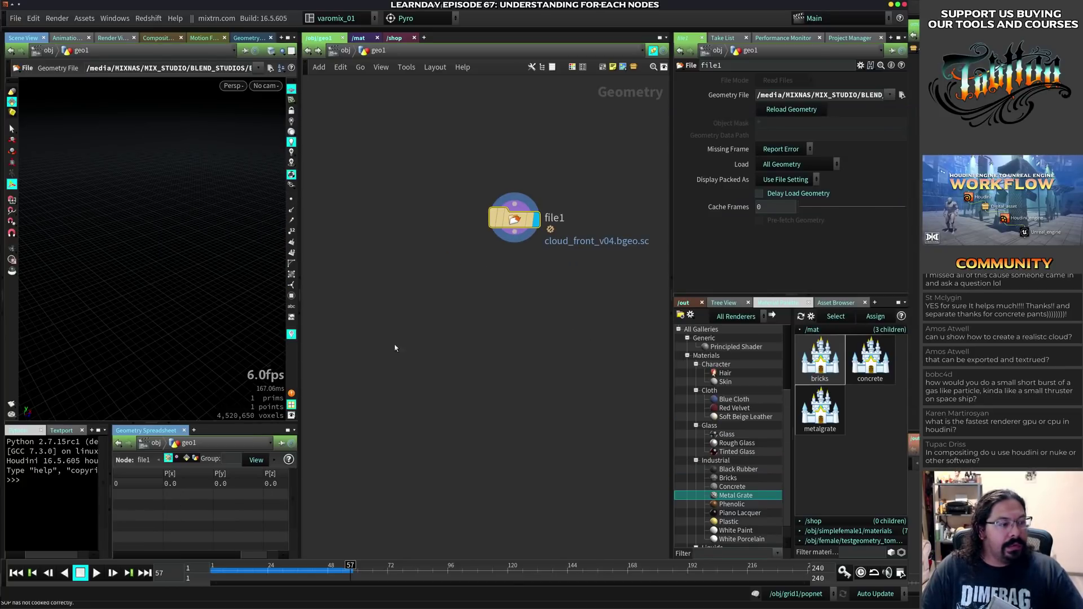
- Frame the loaded cloud volume and widen the scene view to see all of it
key(space+g)
alt+drag(176, 314, 151, 319)
alt+right_drag(150, 320, 191, 293)
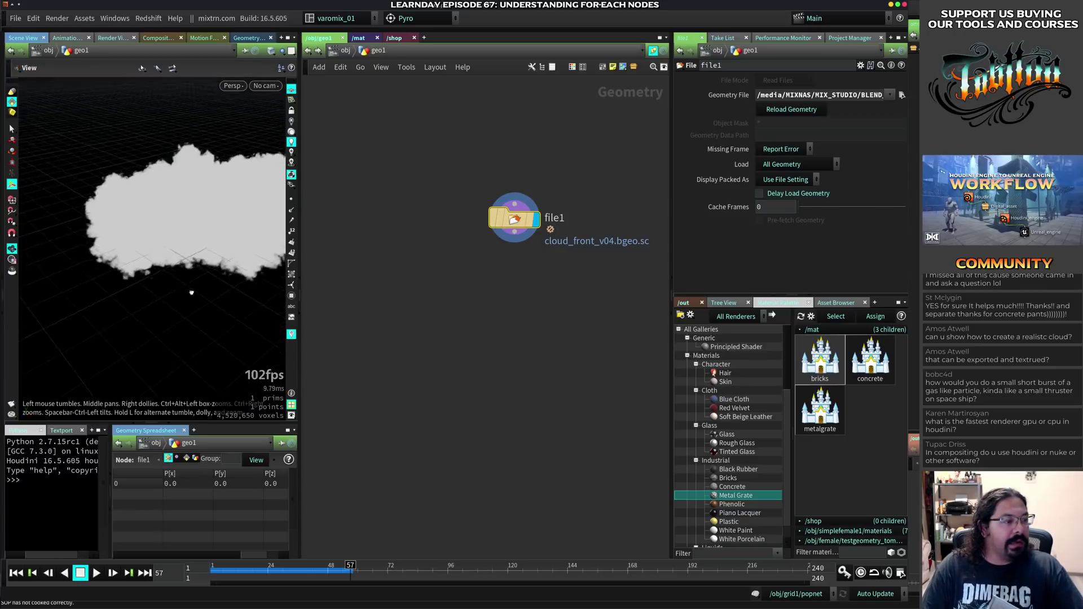
alt+drag(191, 292, 226, 299)
drag(300, 254, 502, 256)
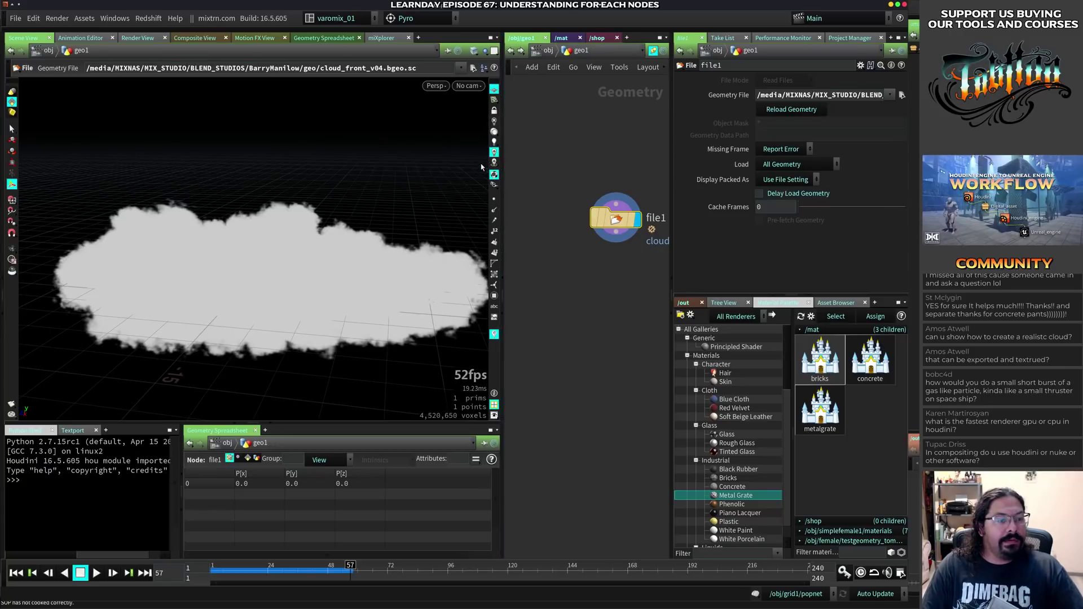
- Return to the object level and add a distant light that illuminates the cloud
click(544, 51)
alt+drag(271, 235, 287, 280)
click(454, 29)
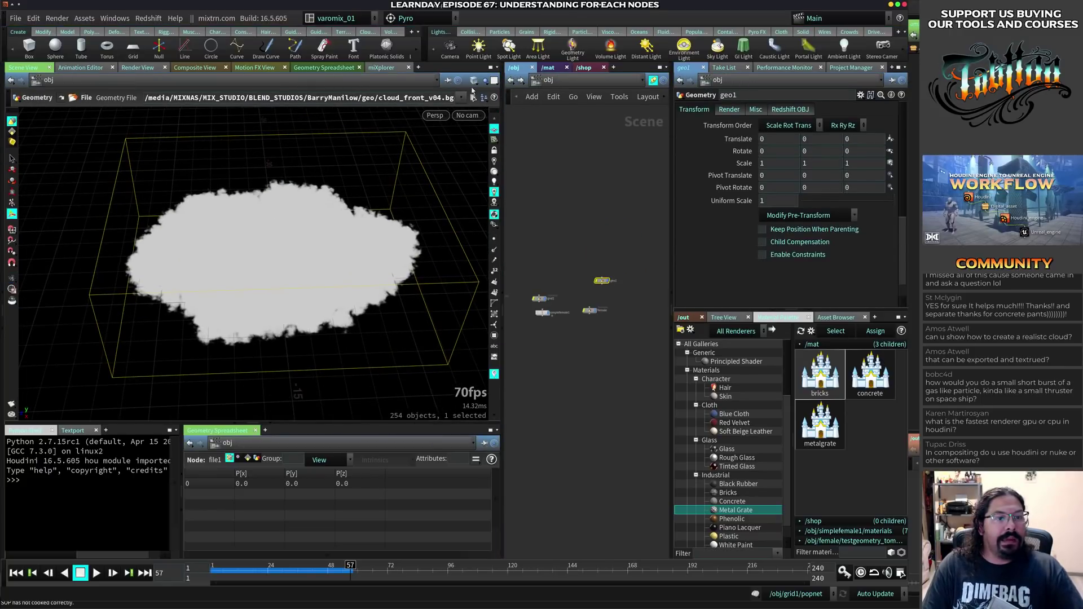
click(636, 46)
click(296, 276)
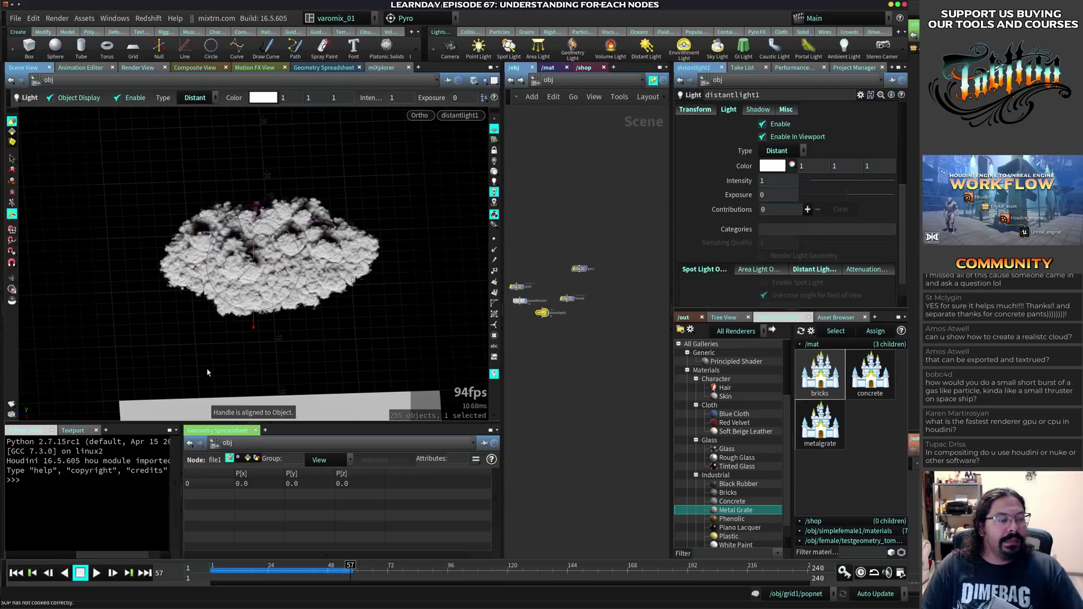
click(553, 215)
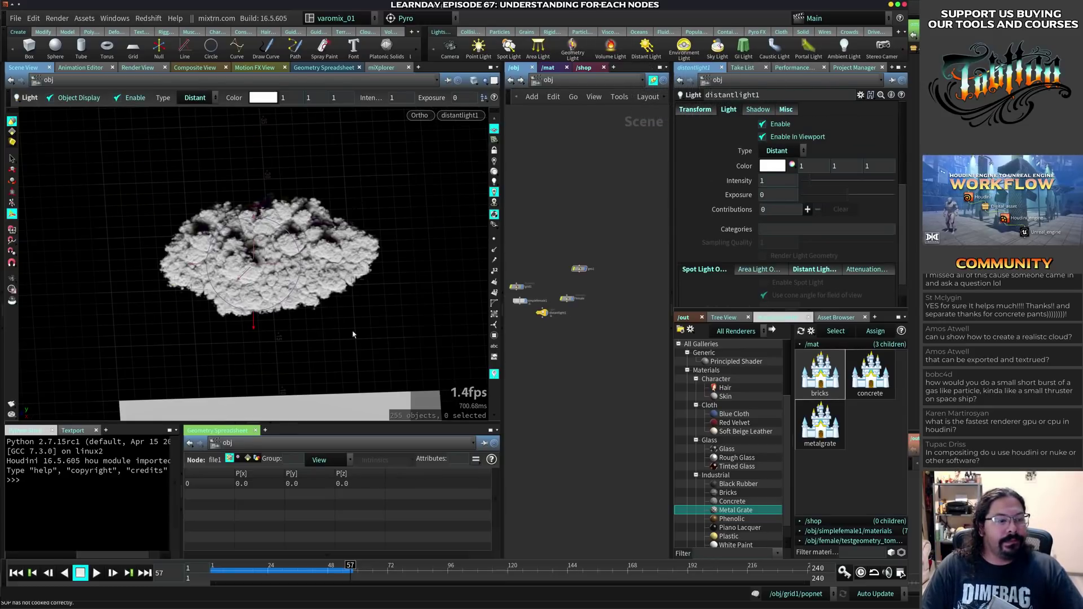
- Examine the lit cloud's shape and surface detail from several angles and distances
alt+drag(413, 307, 423, 212)
alt+right_drag(423, 211, 308, 303)
drag(307, 302, 282, 305)
middle_drag(282, 304, 278, 340)
scroll(278, 340, down, 6)
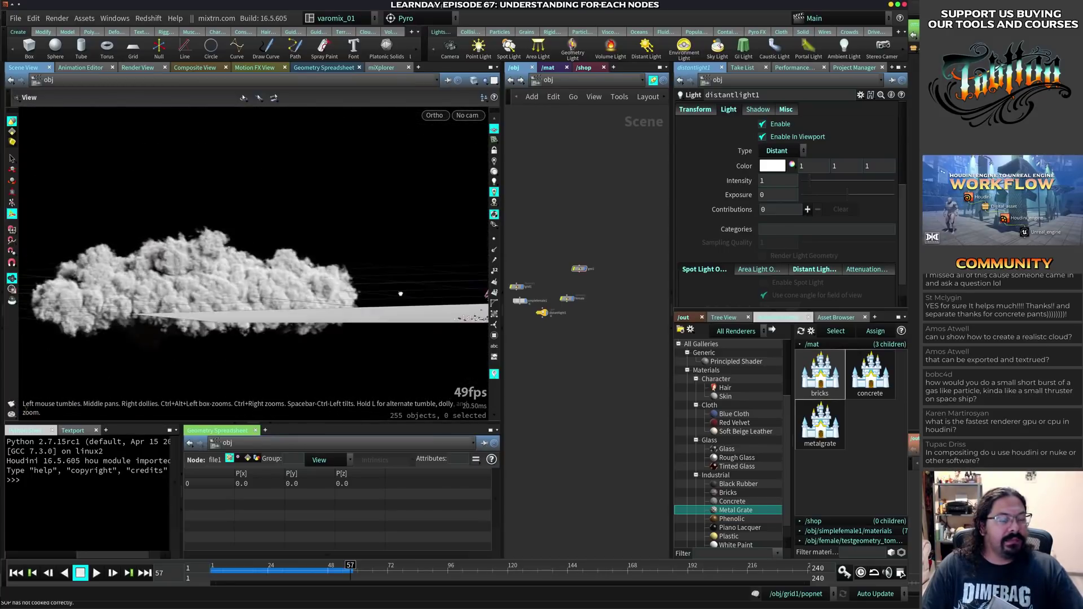
scroll(328, 312, up, 6)
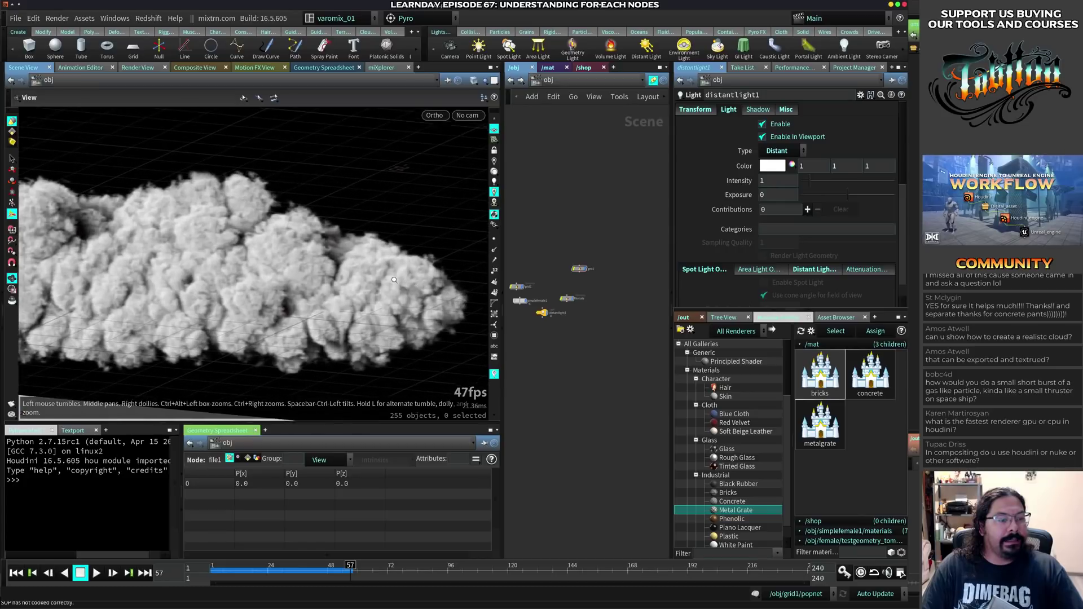
middle_drag(397, 282, 393, 284)
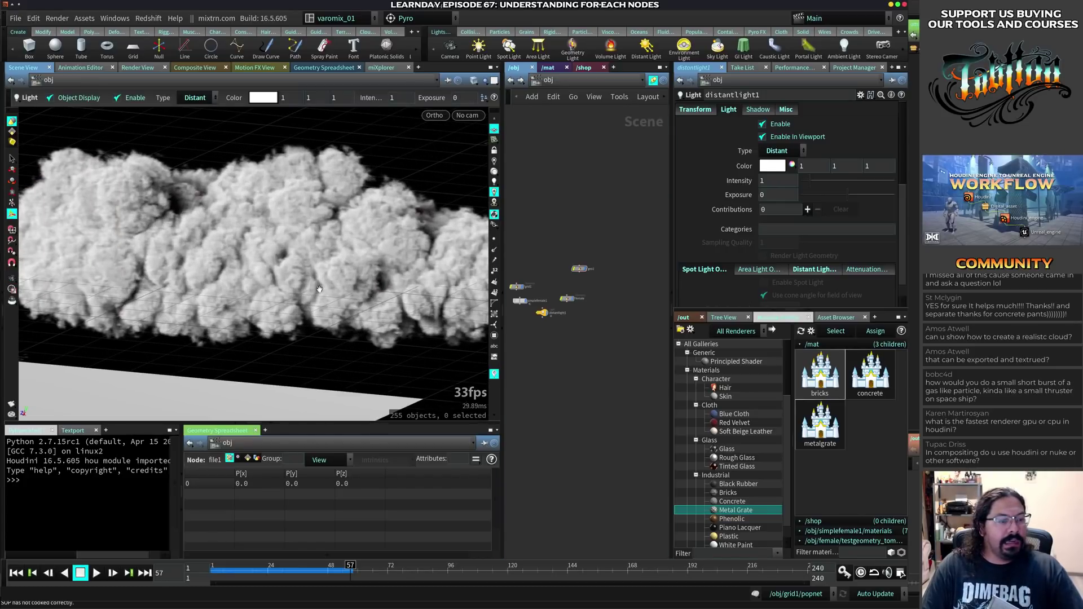
key(Escape)
drag(319, 289, 318, 205)
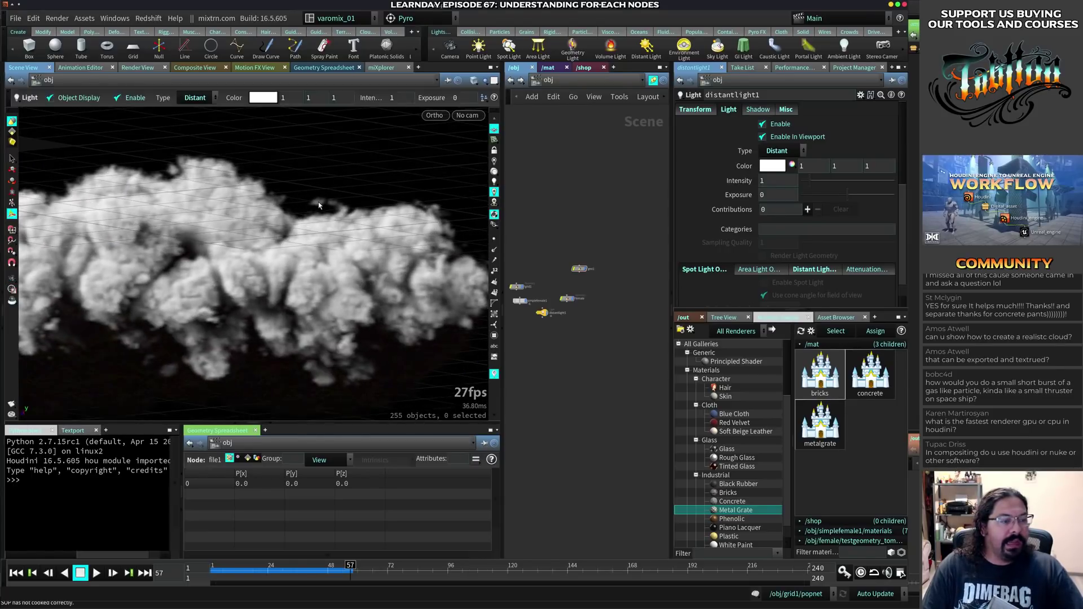
key(Escape)
drag(202, 302, 186, 270)
key(Return)
alt+right_drag(186, 271, 107, 310)
alt+middle_drag(106, 309, 259, 299)
mouse_move(259, 299)
alt+mouse_down()
mouse_move(397, 300)
mouse_move(220, 305)
mouse_move(265, 307)
alt+mouse_up()
alt+right_drag(265, 307, 356, 296)
alt+drag(355, 296, 271, 282)
key(Return)
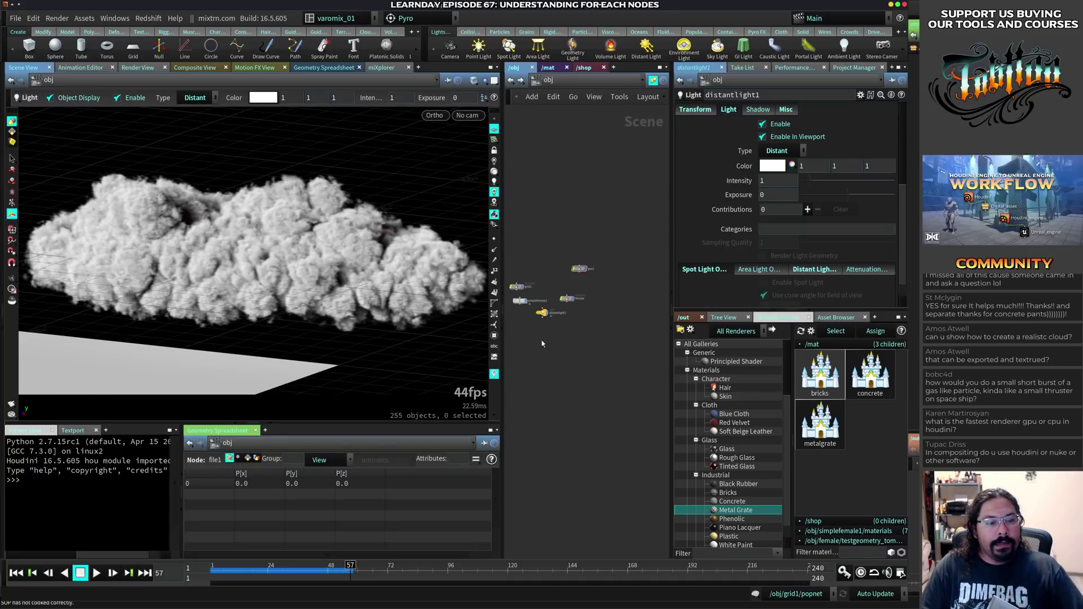
- Enter the cloud's geo1 object, review the available cloud shelf tools, and hide the shelf
drag(504, 326, 379, 326)
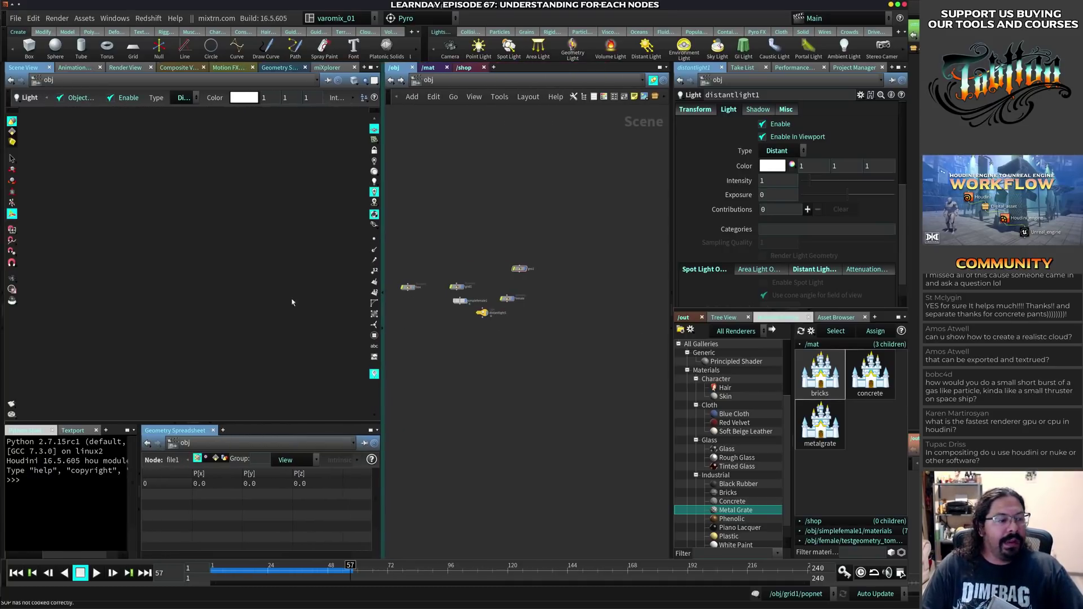
scroll(518, 271, up, 5)
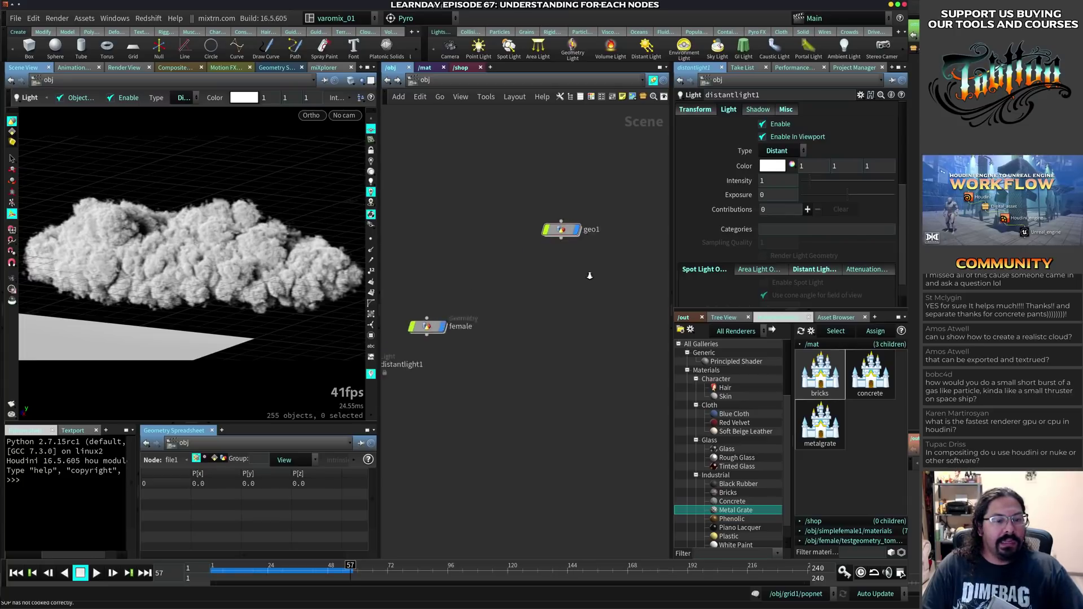
click(563, 218)
key(i)
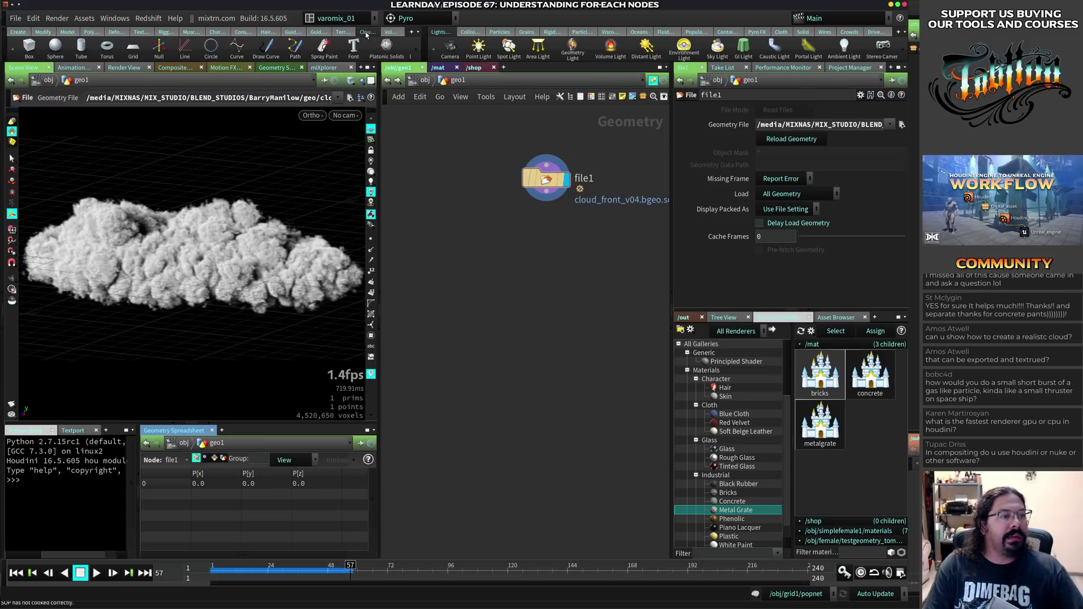
click(367, 32)
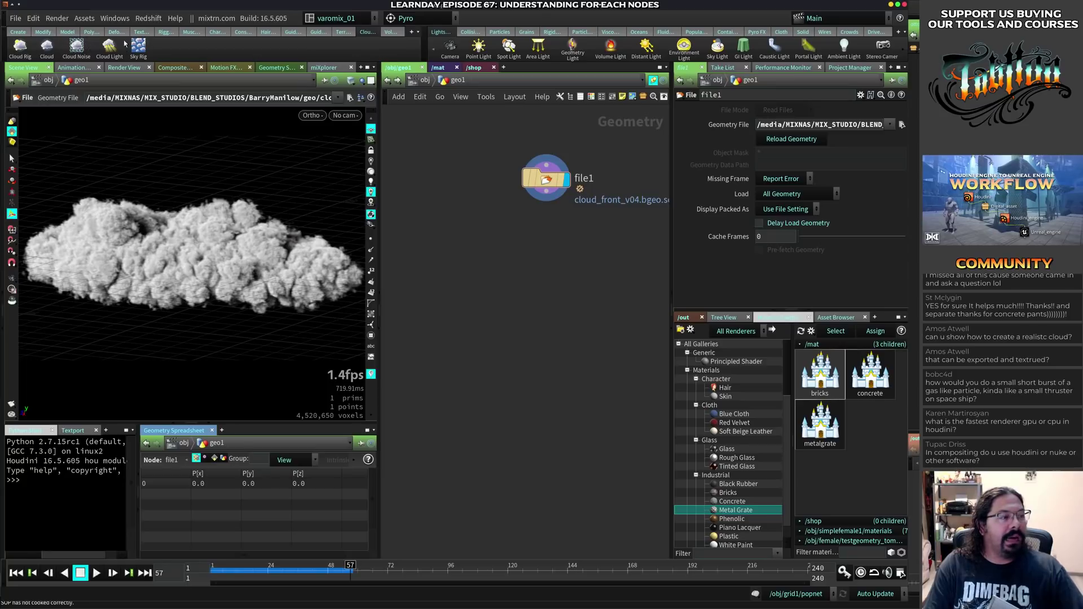
click(4, 54)
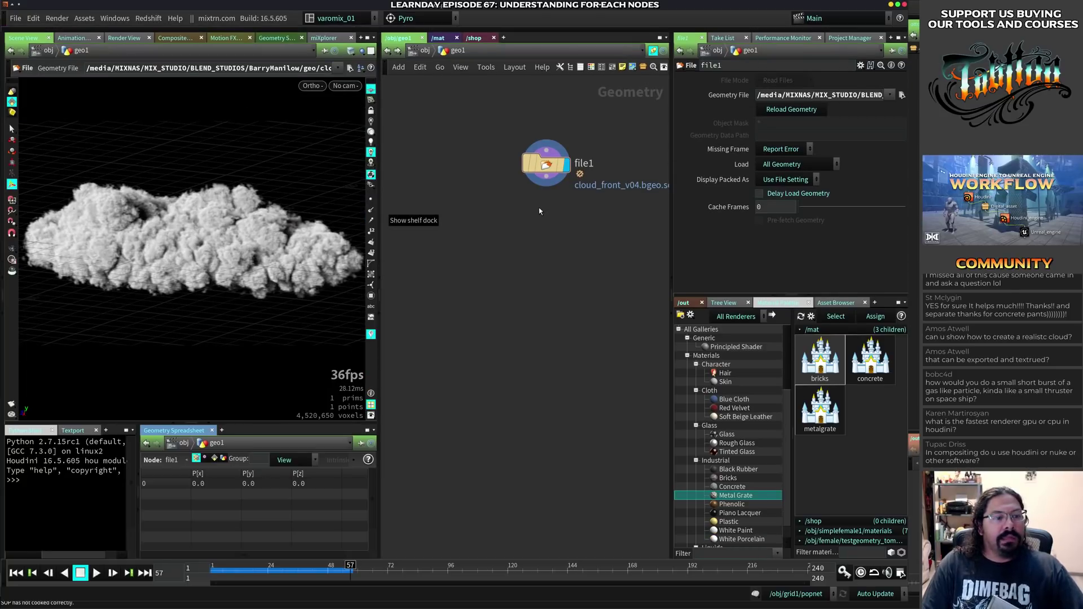
- Add a Sphere node below file1 and set its primitive type to Polygon
key(Tab)
text(sphere)
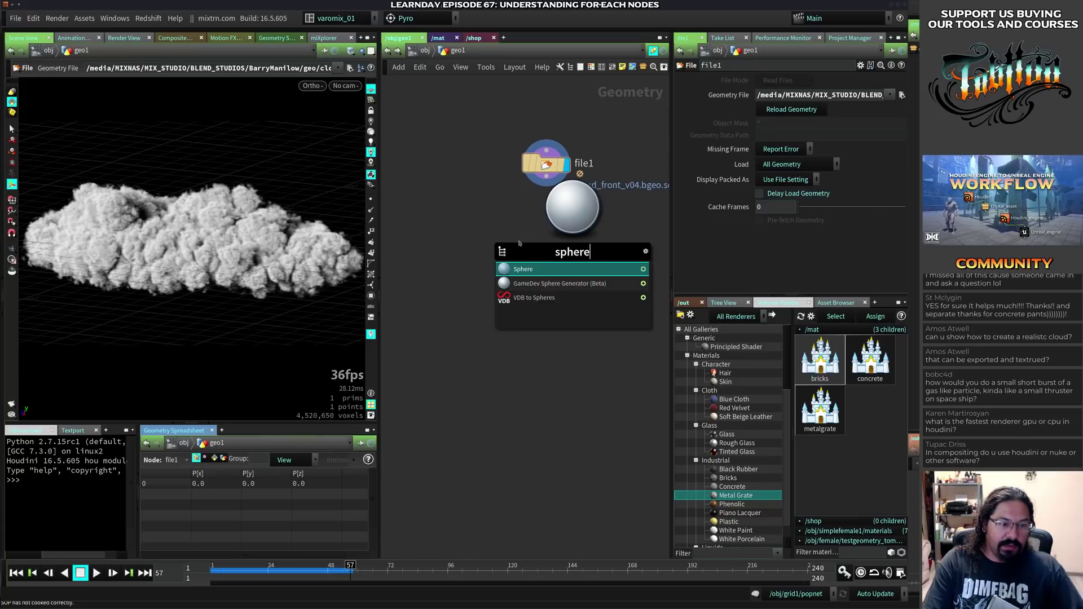
key(Return)
click(520, 259)
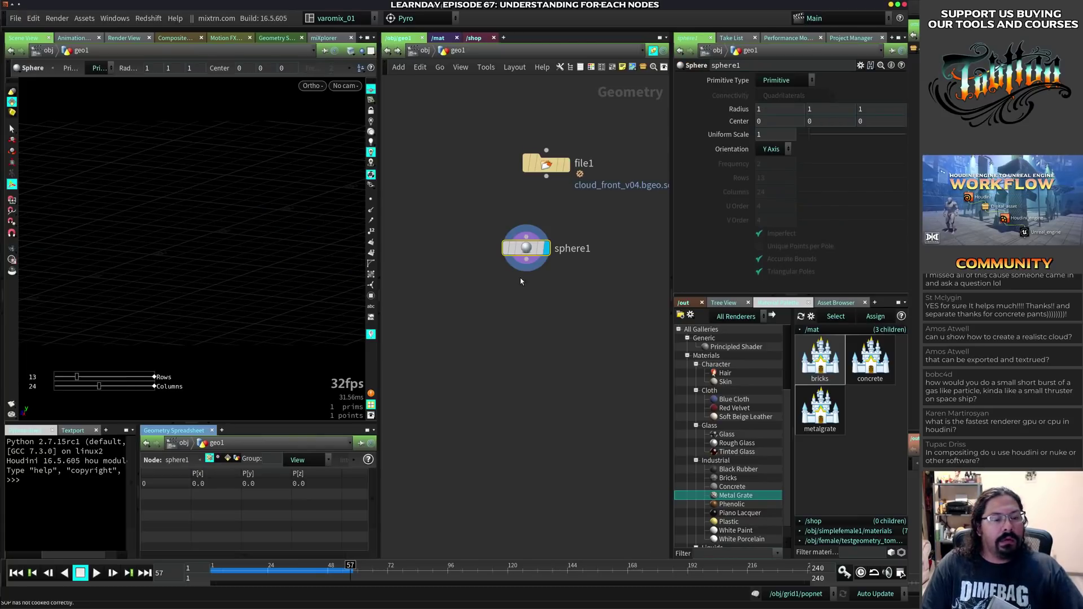
click(776, 80)
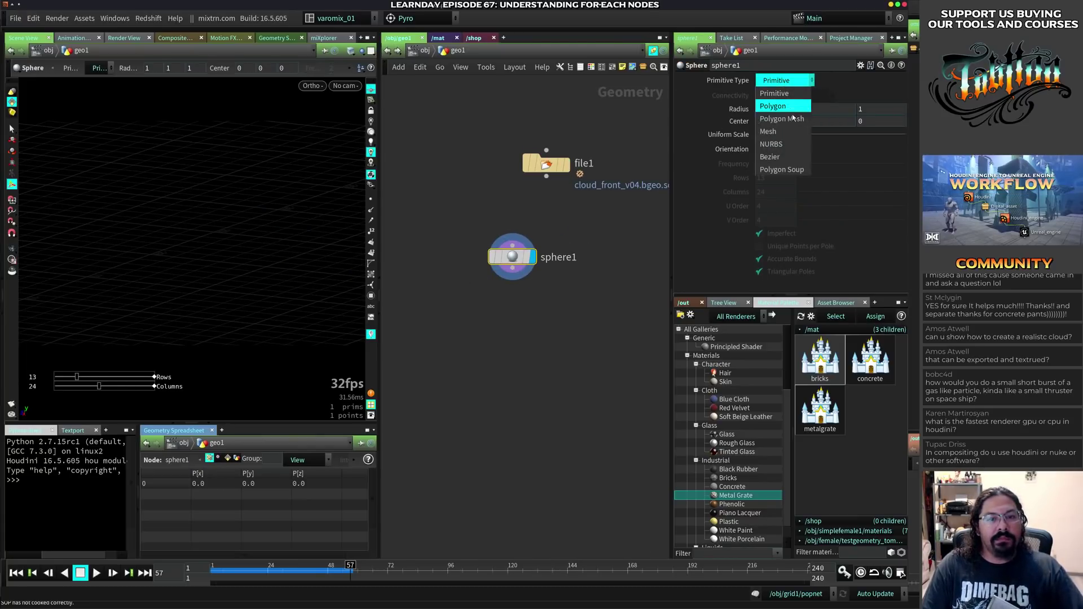
click(776, 95)
key(space+g)
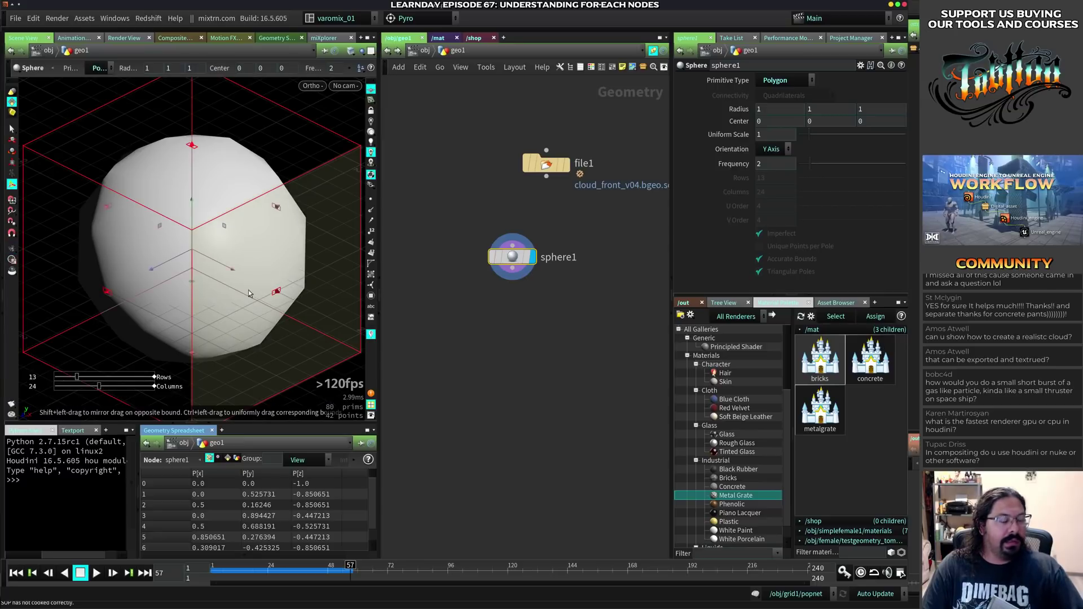
- Switch the orthographic viewport to perspective projection and frame the sphere
right_drag(289, 271, 150, 302)
drag(151, 302, 204, 265)
click(311, 86)
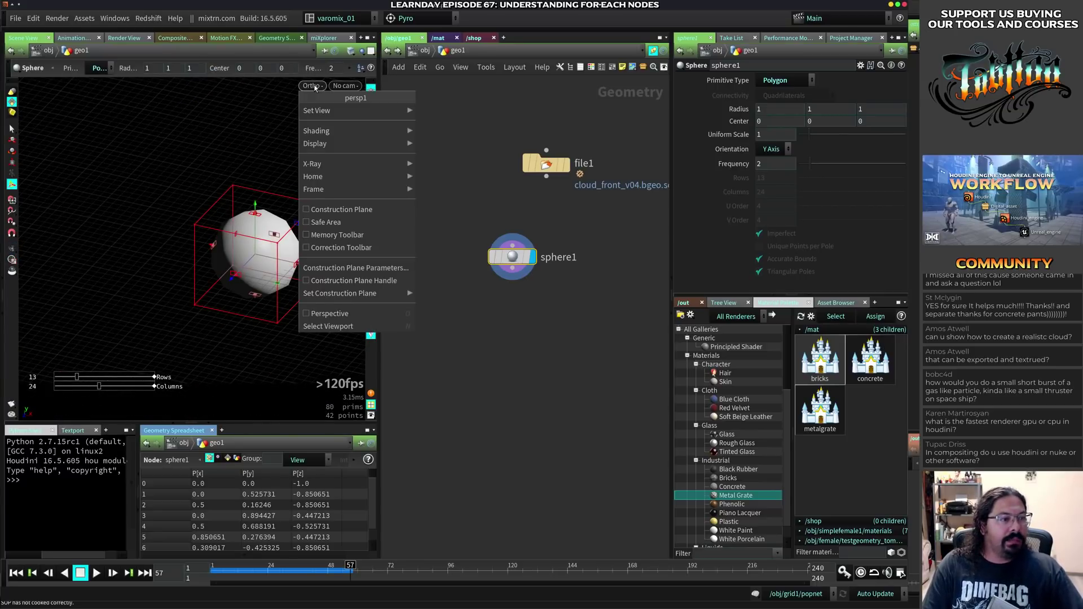
click(327, 316)
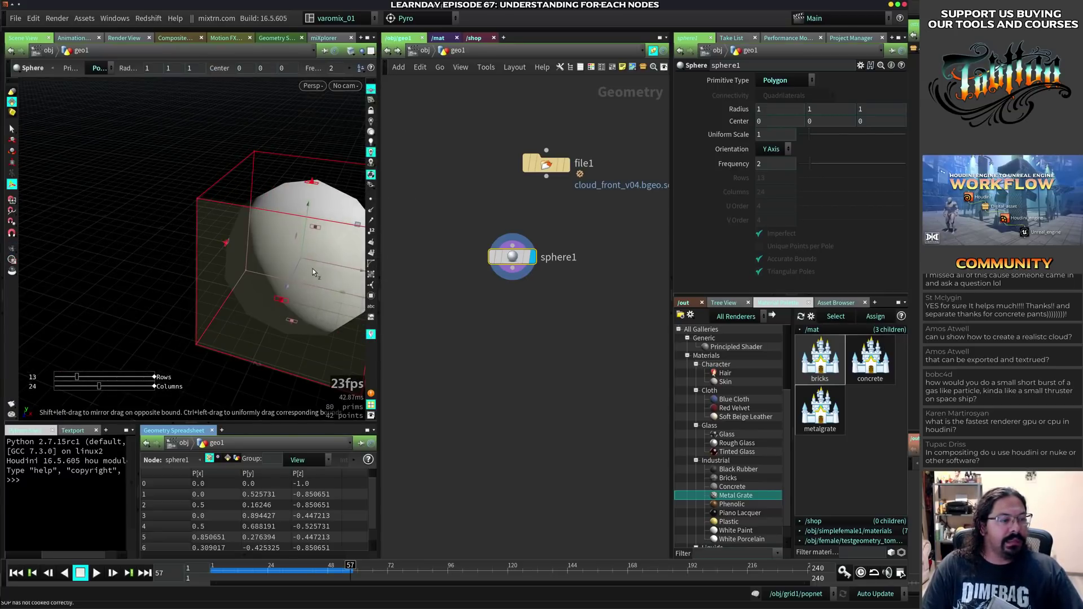
right_drag(316, 272, 175, 272)
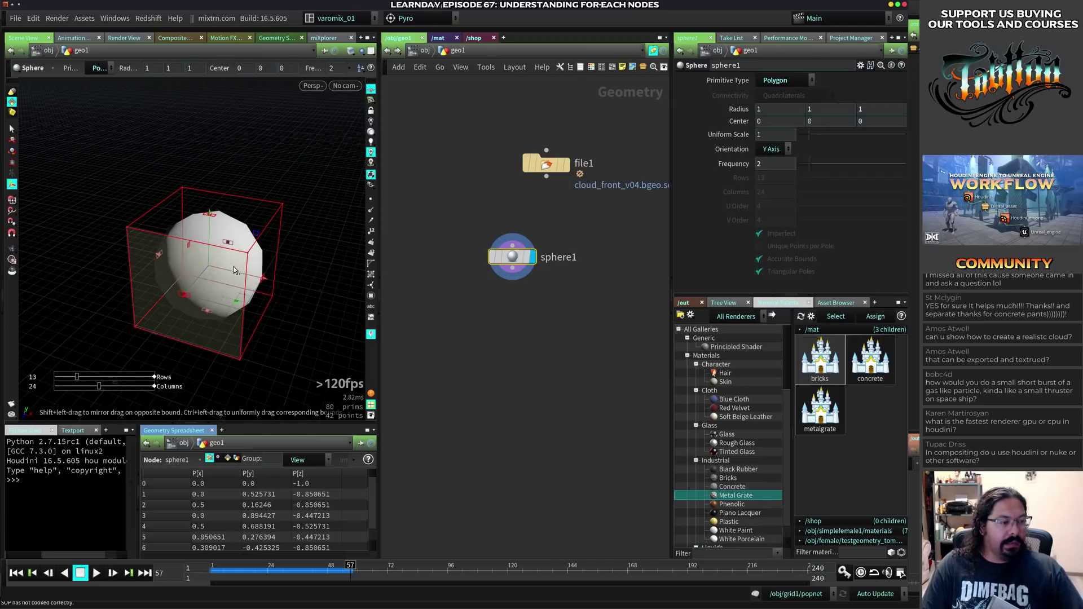
- Set sphere1's frequency to 10 and stretch it into a flat ellipsoid with radius about 3.39, 1, 2.4
drag(811, 164, 917, 165)
drag(263, 278, 396, 308)
right_drag(263, 285, 154, 297)
alt+drag(154, 296, 271, 276)
drag(512, 257, 527, 223)
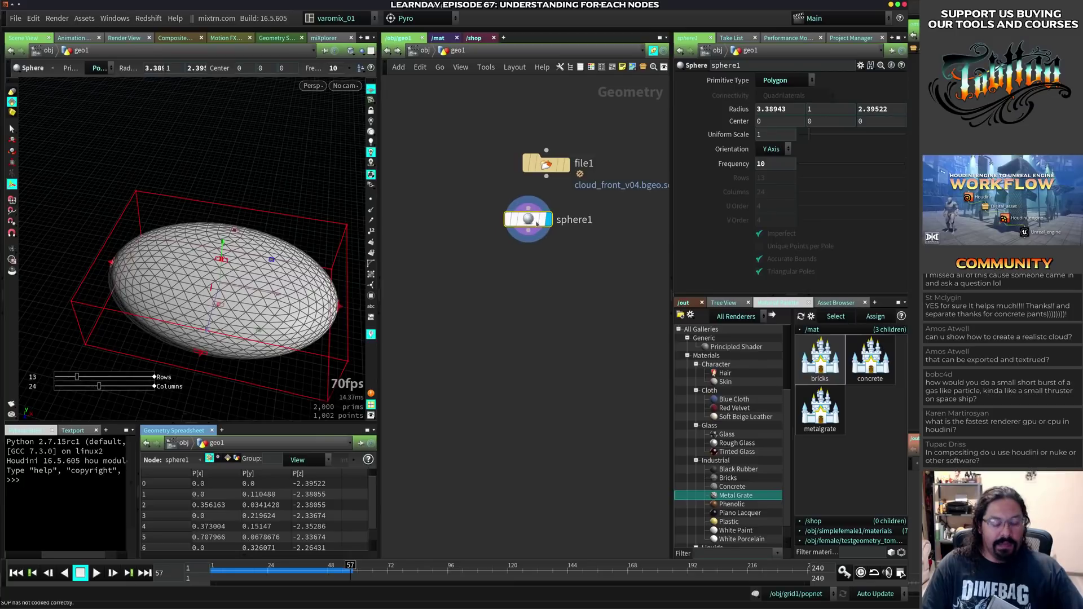
- Add a Mountain node below sphere1 to displace the ellipsoid's surface
key(Tab)
text(mo)
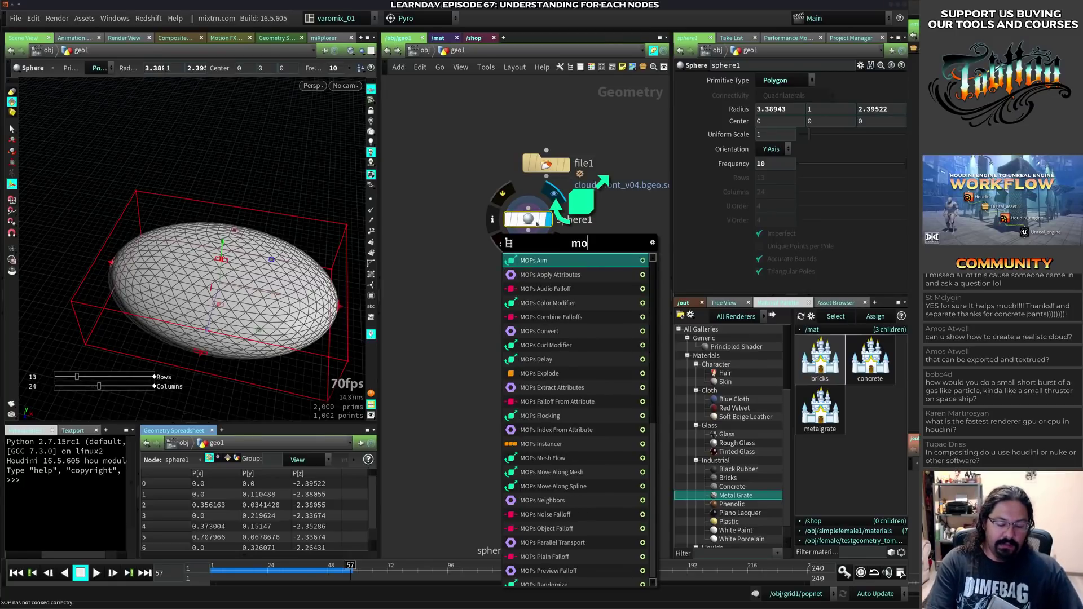
text(un)
key(Return)
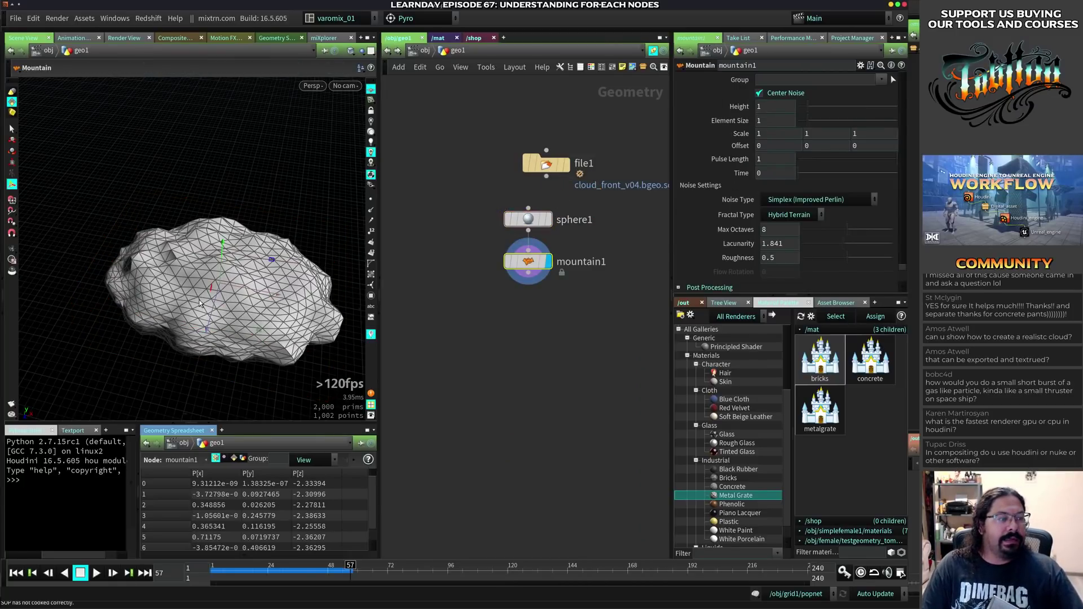
- Set mountain1's height to 1.78 and its element size to 1.05
alt+drag(200, 304, 218, 276)
mouse_move(811, 111)
mouse_down()
mouse_move(818, 124)
mouse_move(827, 110)
mouse_move(816, 111)
mouse_up()
alt+drag(225, 307, 283, 327)
key(Return)
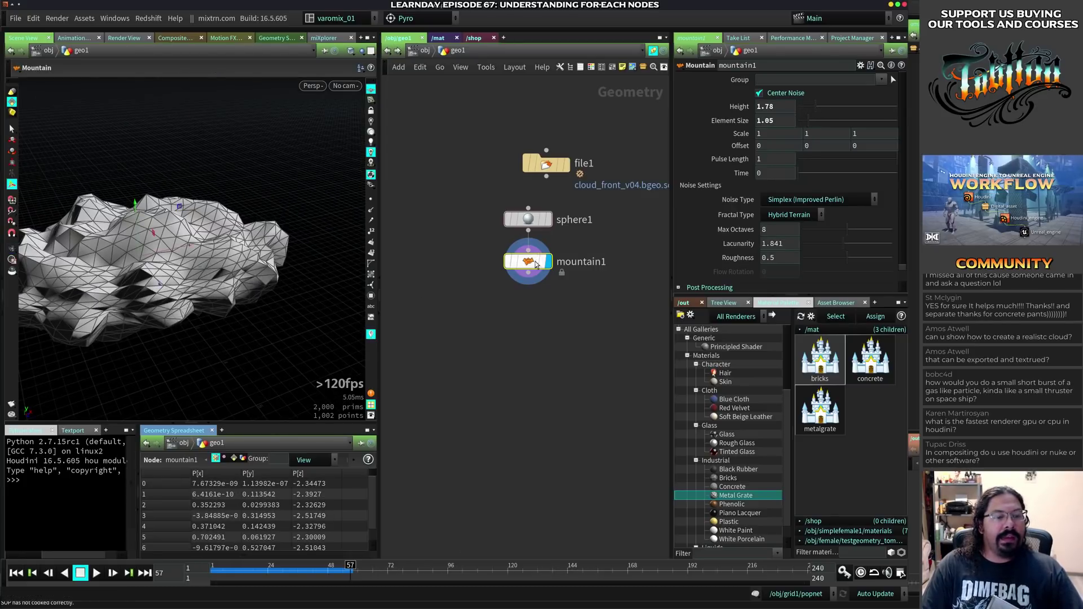
- Add a Cloud node below mountain1 and display the resulting volume
key(Tab)
text(clo)
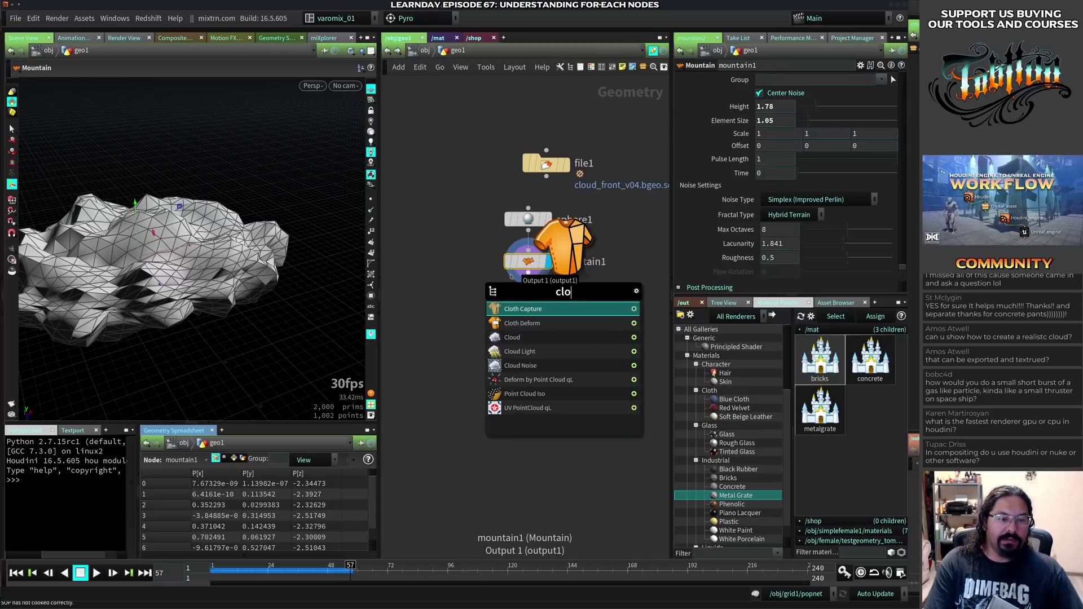
key(Down)
key(Down)
key(Return)
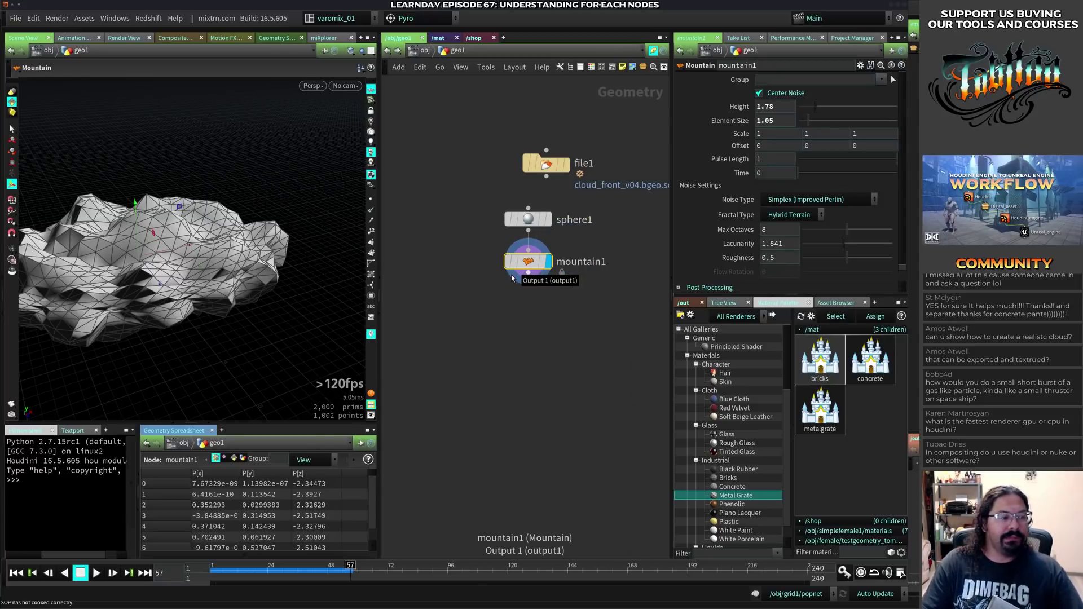
drag(529, 305, 532, 322)
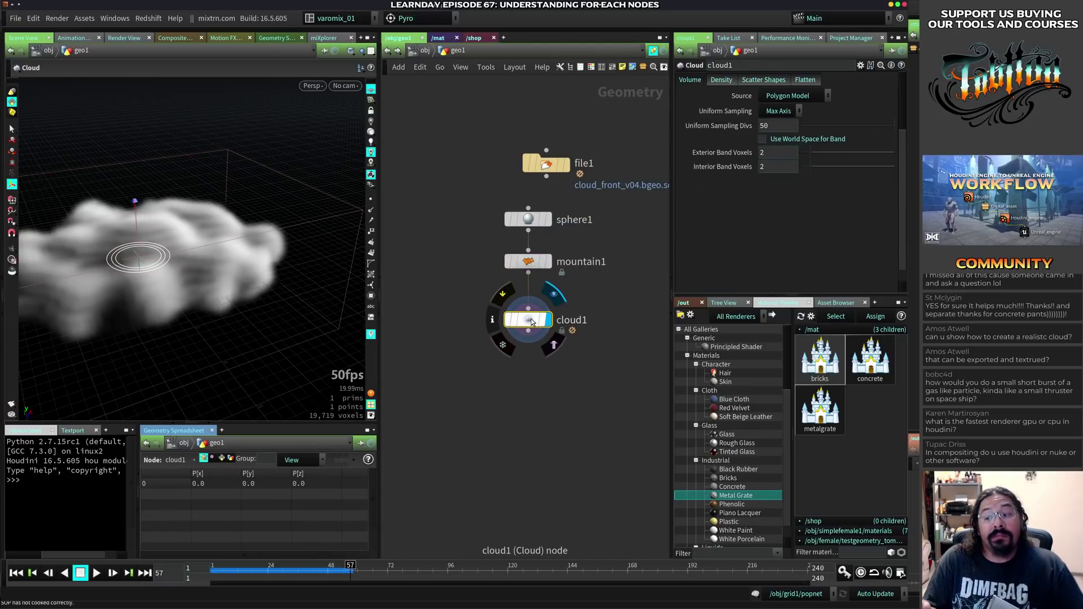
- Widen the viewport and set cloud1's Uniform Sampling Divs to 100
alt+drag(157, 301, 510, 213)
key(Return)
alt+middle_drag(382, 268, 336, 242)
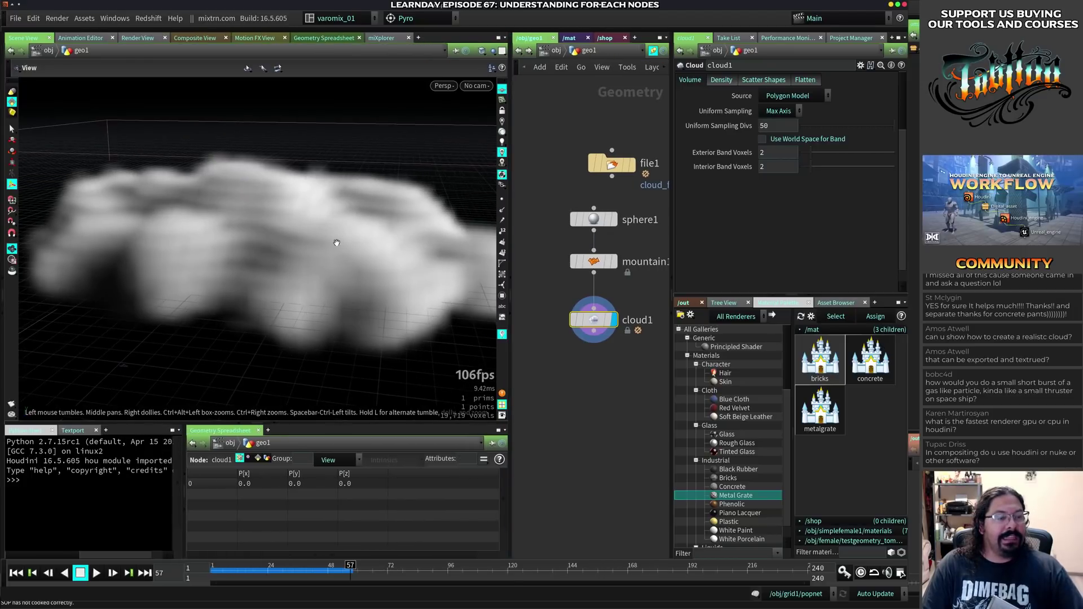
mouse_move(337, 242)
mouse_down()
mouse_move(350, 258)
mouse_move(416, 244)
mouse_move(327, 243)
mouse_up()
key(Return)
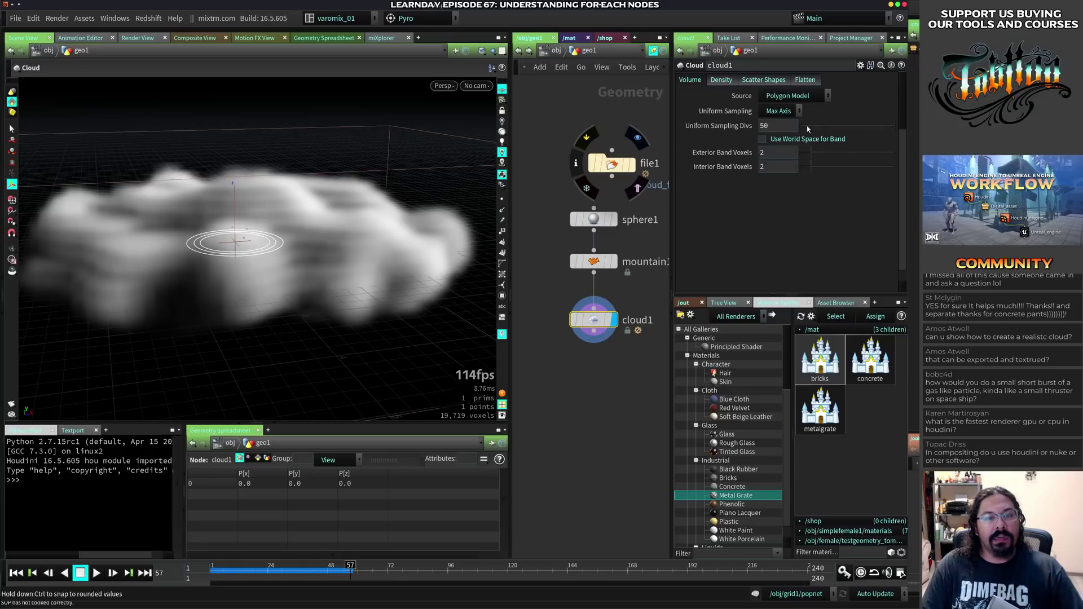
drag(780, 128, 738, 118)
text(100)
key(Return)
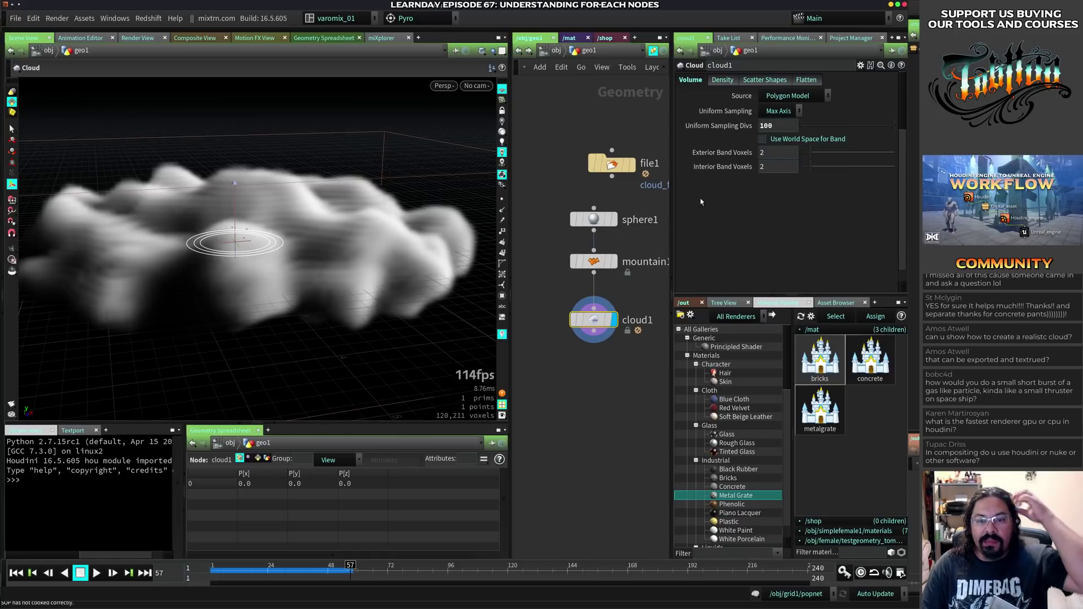
- Open cloud1's Scatter Shapes settings, enlarge the parameter area, and enable Fill Source
click(722, 80)
click(767, 81)
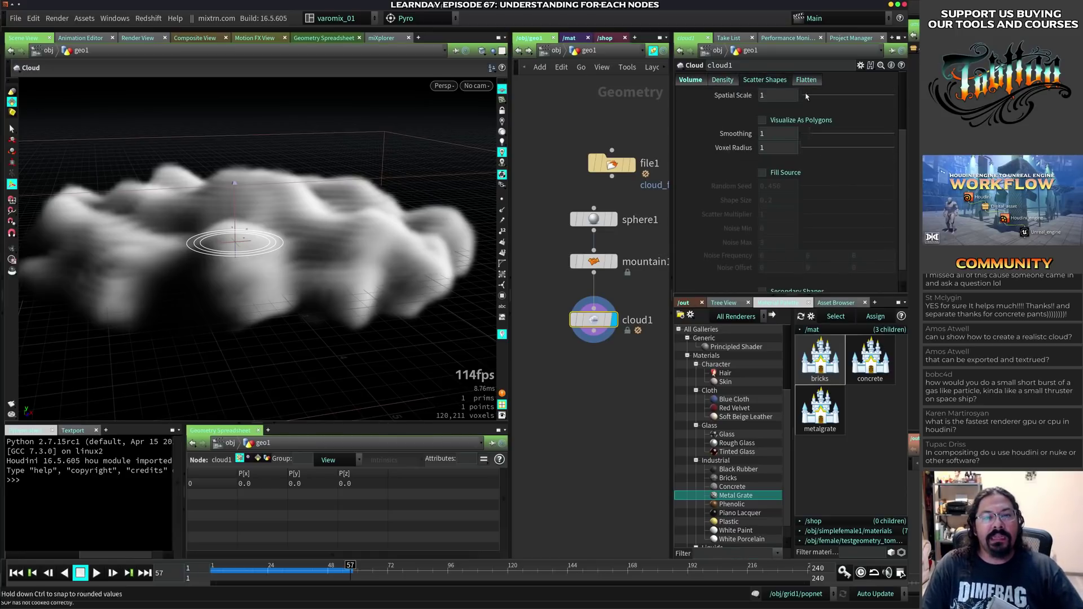
drag(827, 294, 827, 456)
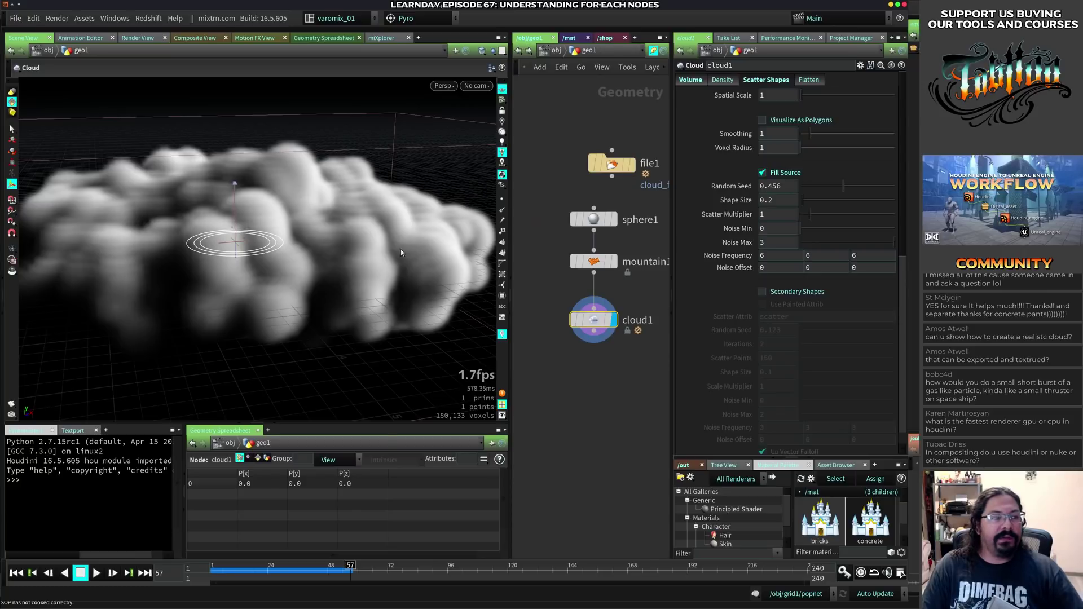
drag(402, 252, 392, 289)
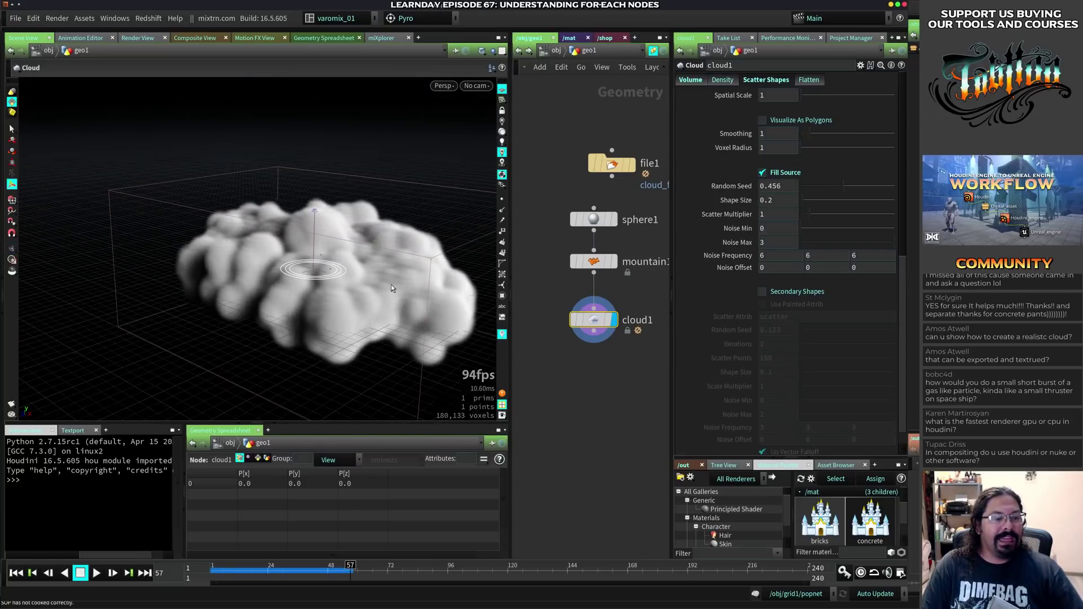
drag(391, 217, 349, 287)
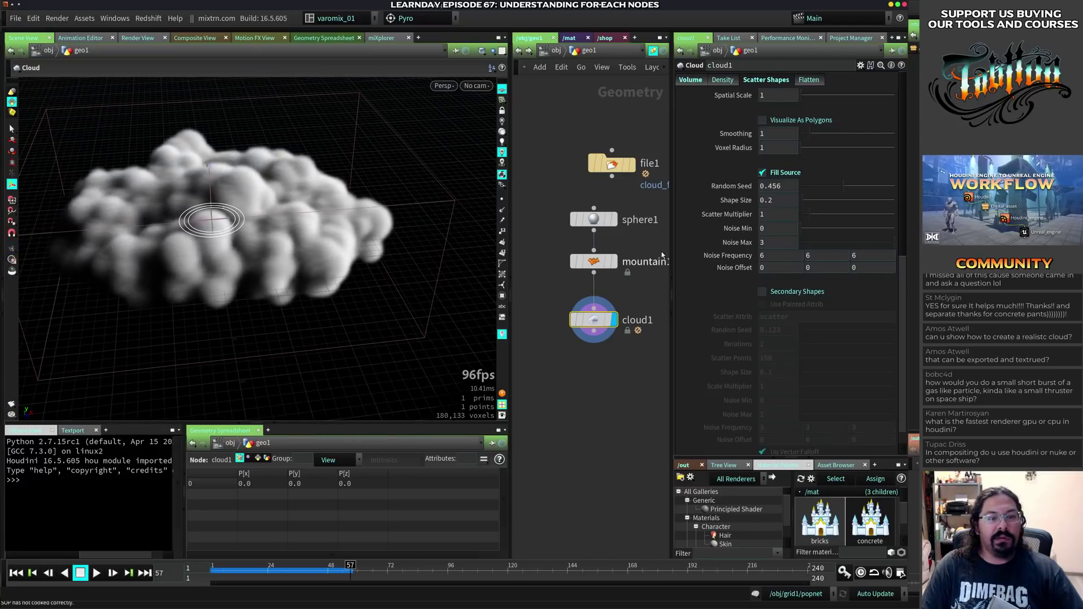
- Try different Fill Source shape sizes on cloud1 and settle on 0.24
drag(815, 203, 818, 198)
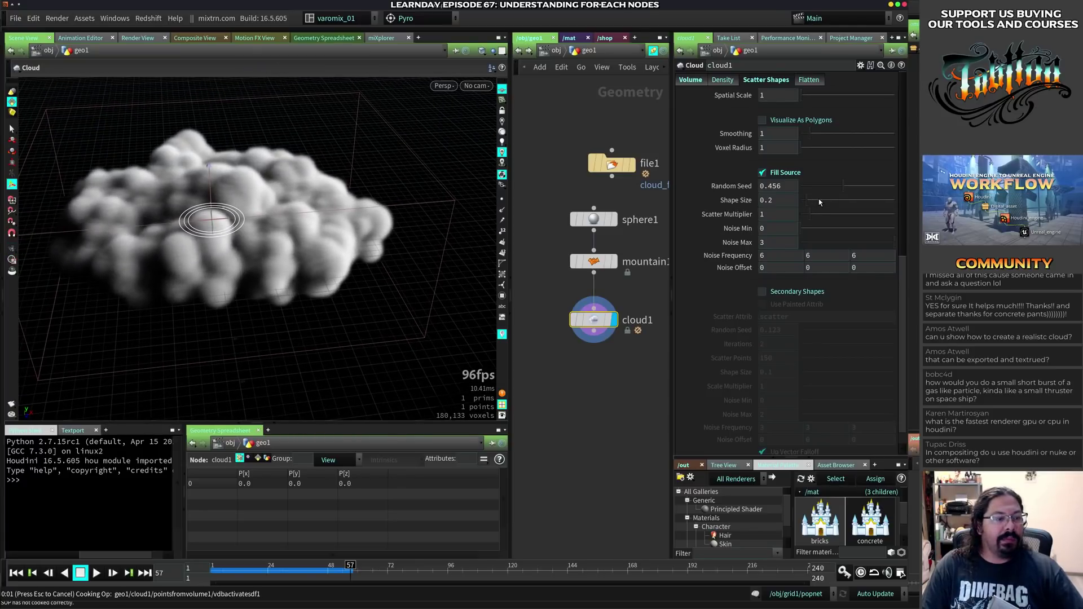
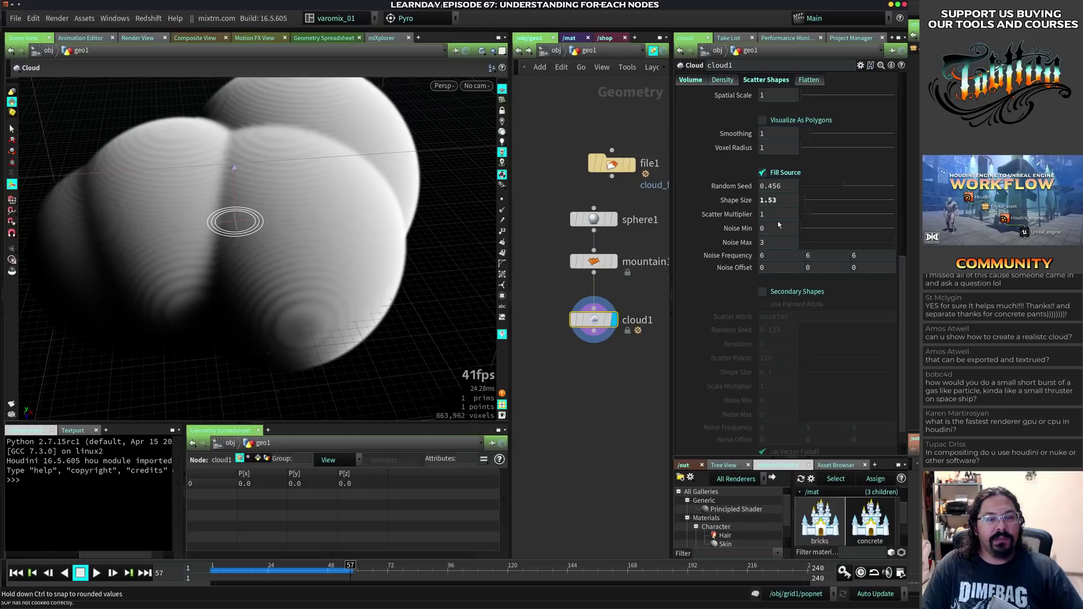
click(805, 201)
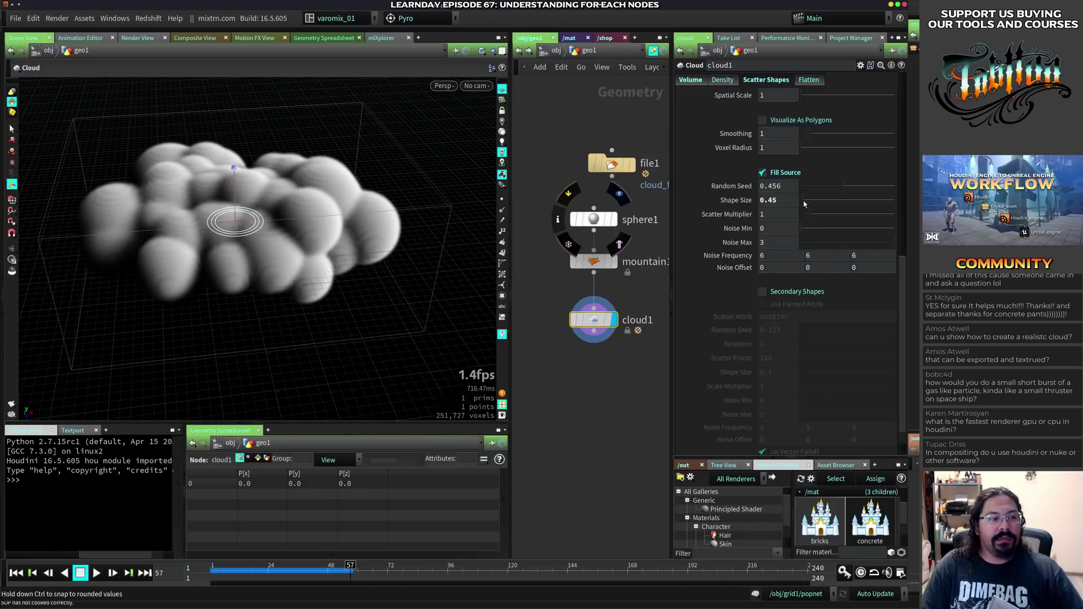
drag(805, 204, 803, 206)
alt+drag(228, 337, 459, 266)
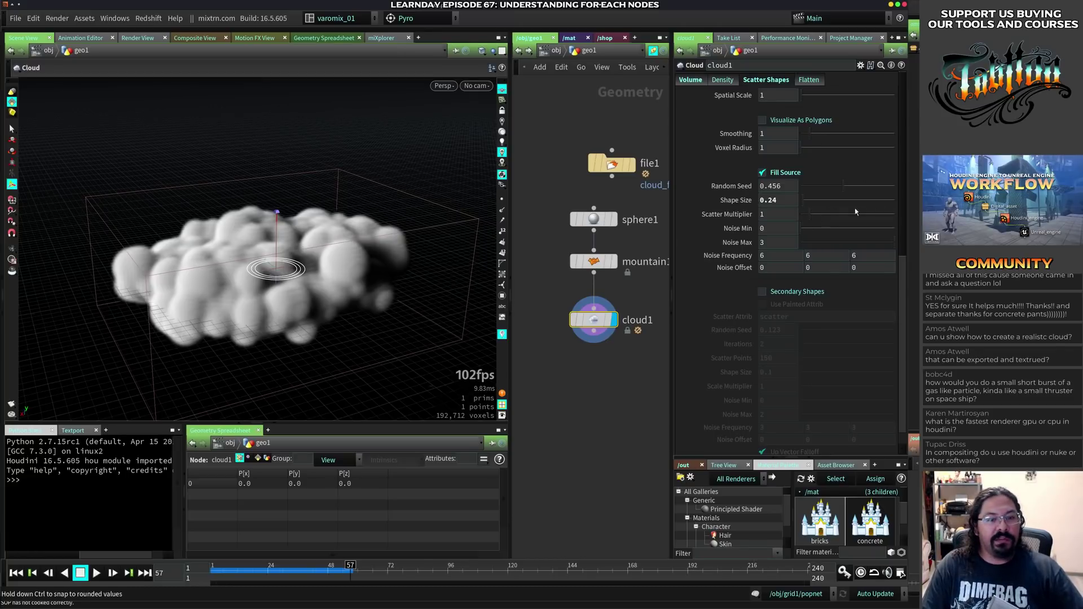
- Test high and low scatter multipliers on cloud1's Fill Source and settle on 0.3
click(816, 218)
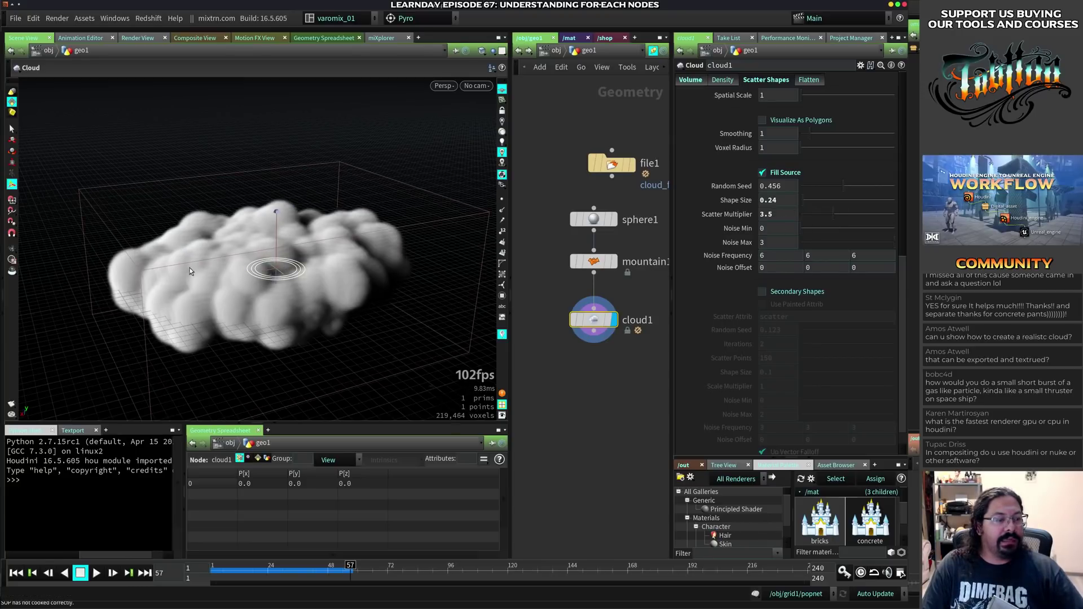
click(804, 218)
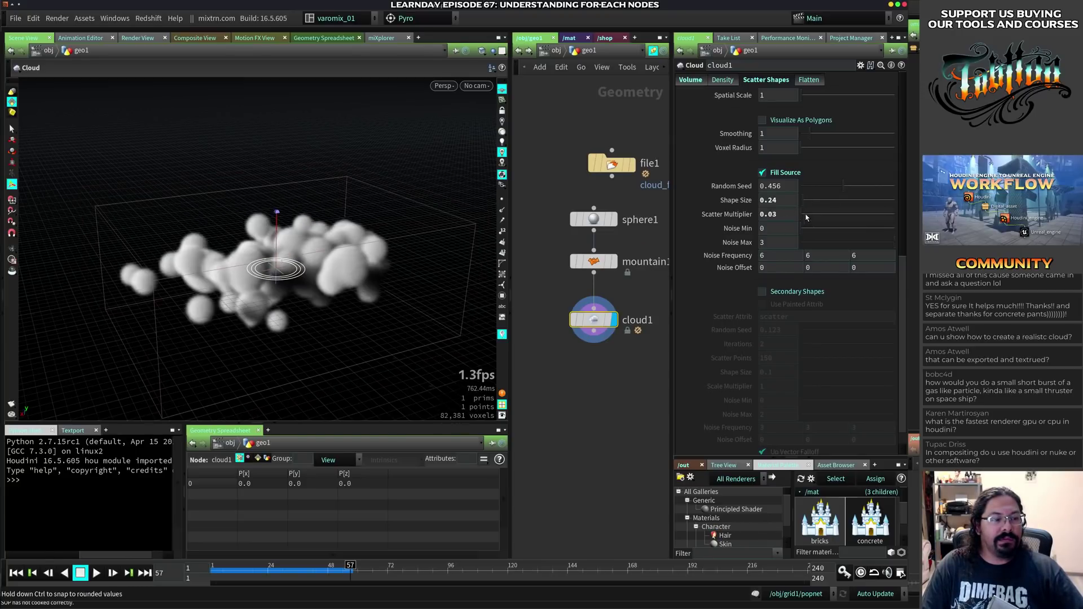
alt+drag(296, 271, 244, 212)
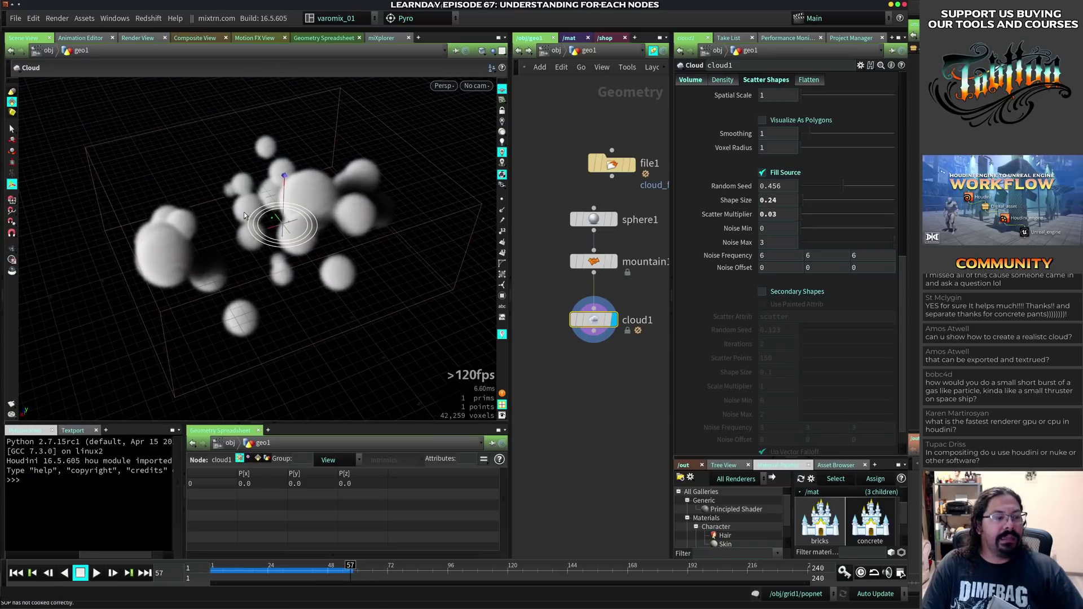
click(804, 215)
alt+drag(225, 253, 290, 319)
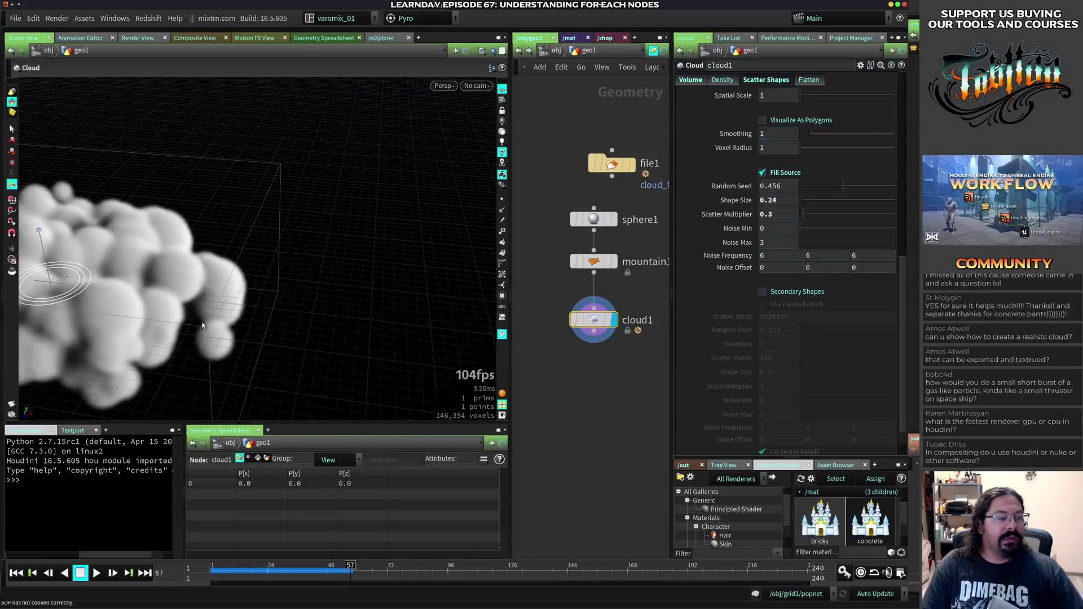
alt+drag(202, 325, 526, 252)
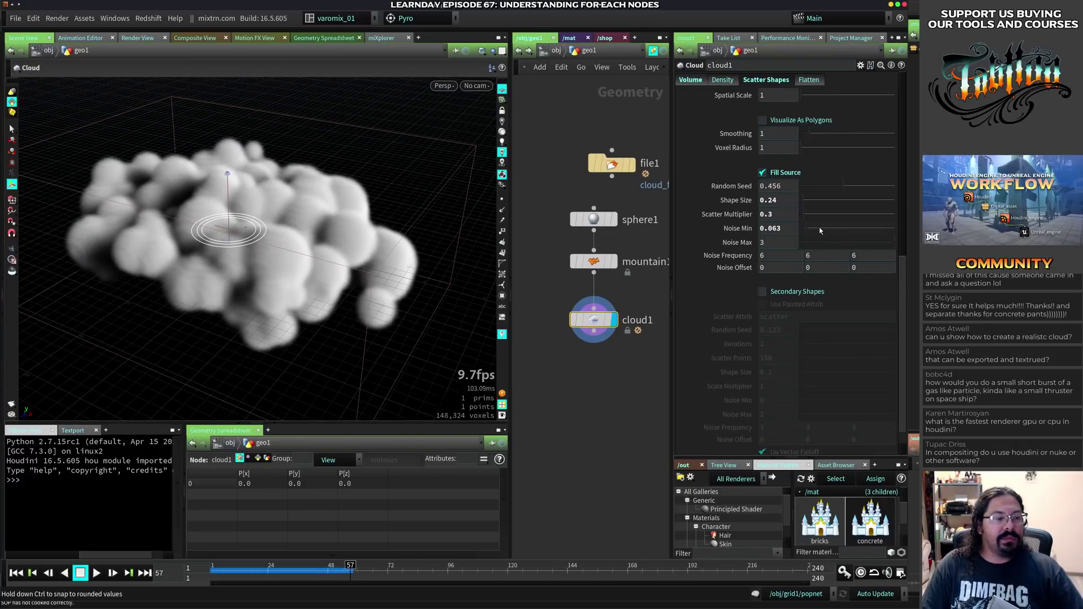
- Set cloud1's Fill Source Noise Min to 0.171 and its Noise Frequency to 26 on all axes
mouse_move(820, 230)
mouse_down()
mouse_move(842, 228)
mouse_move(816, 229)
mouse_up()
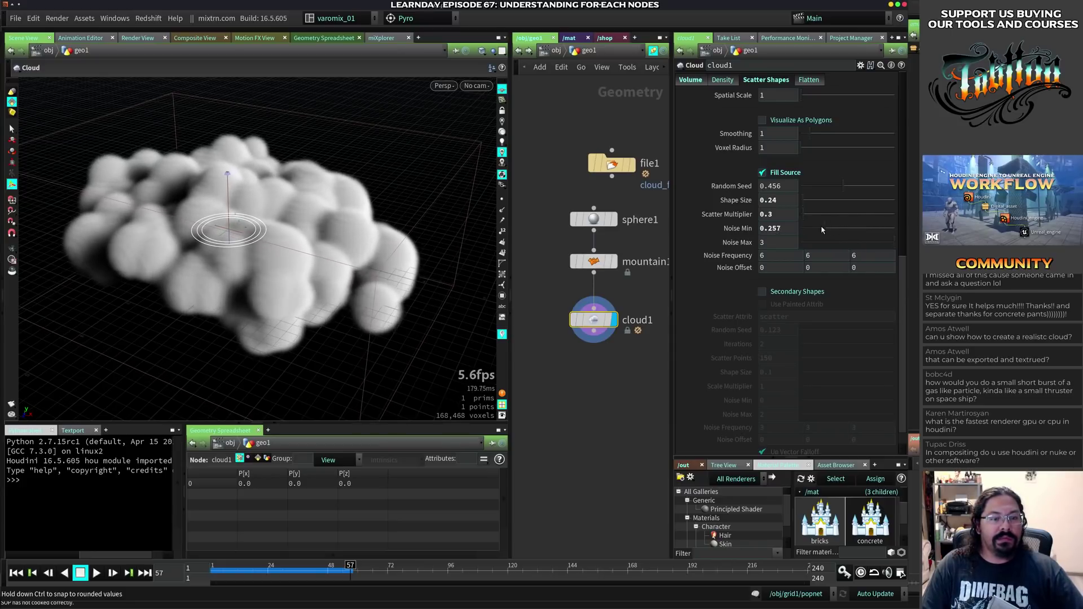
middle_drag(722, 259, 826, 242)
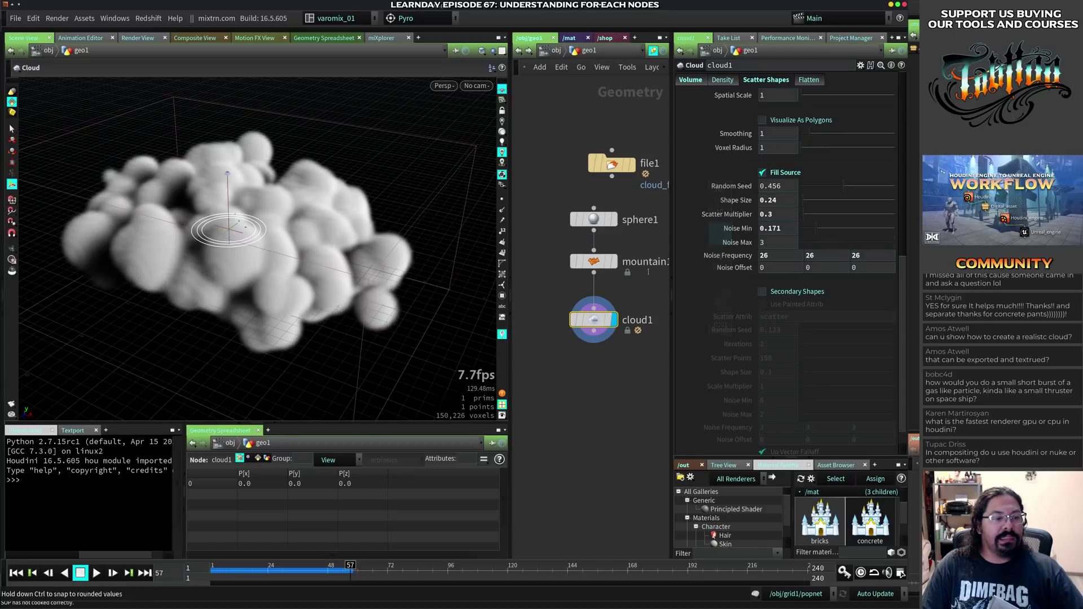
alt+drag(361, 279, 297, 293)
alt+right_drag(357, 281, 299, 292)
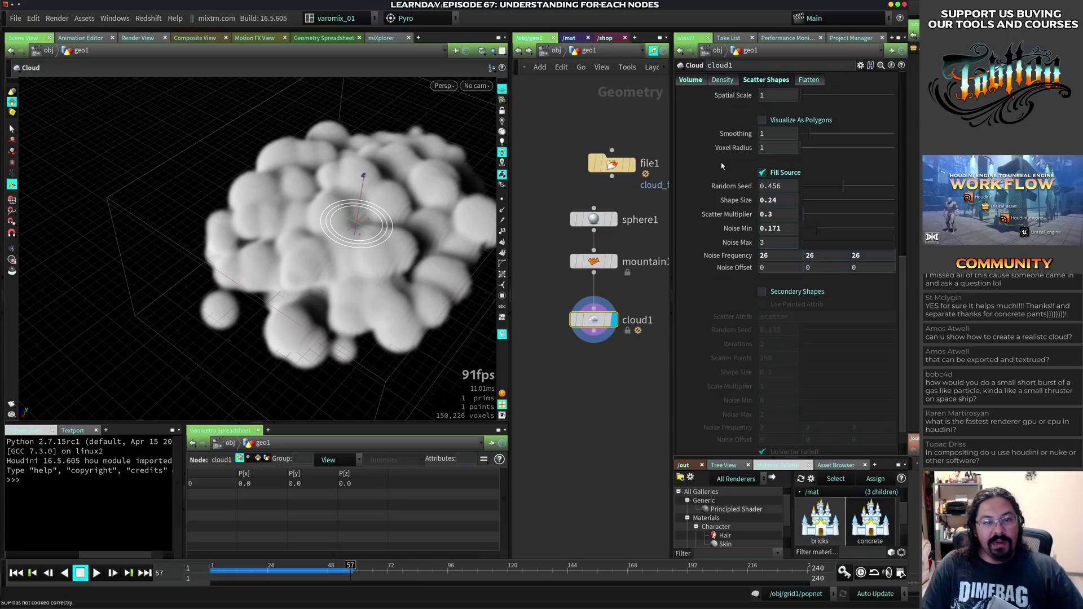
- Enable Secondary Shapes on cloud1 and set their shape size to 0.24
scroll(903, 196, down, 5)
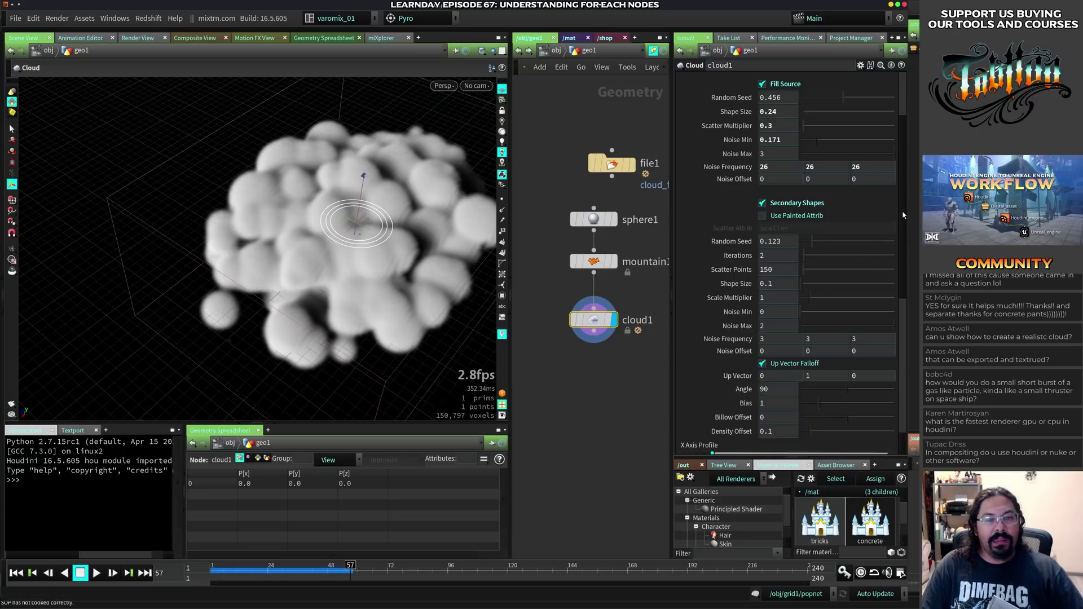
scroll(902, 215, down, 4)
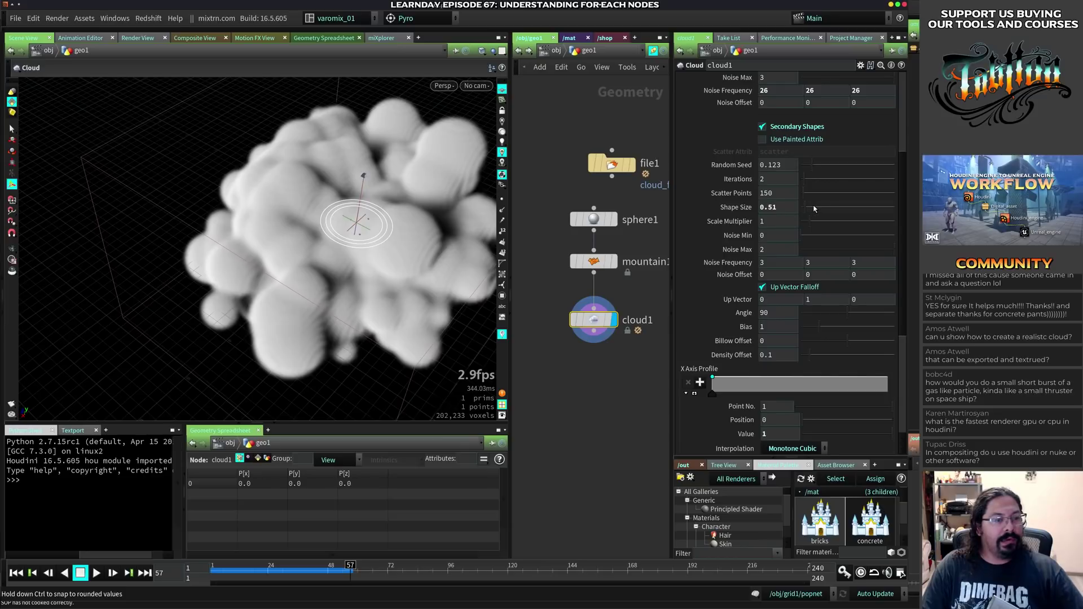
drag(820, 209, 803, 206)
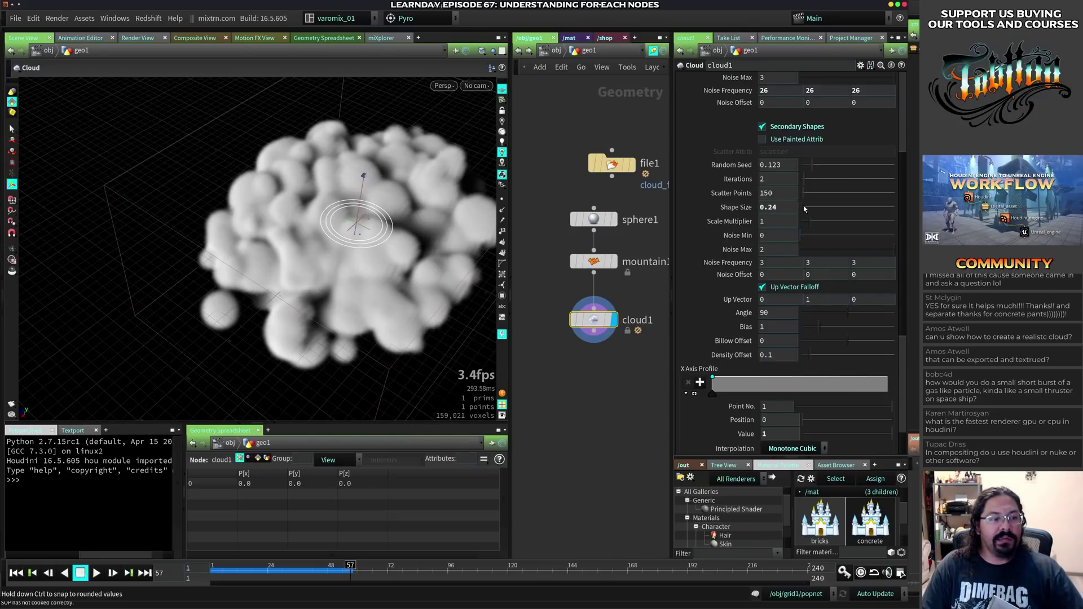
alt+drag(406, 243, 429, 248)
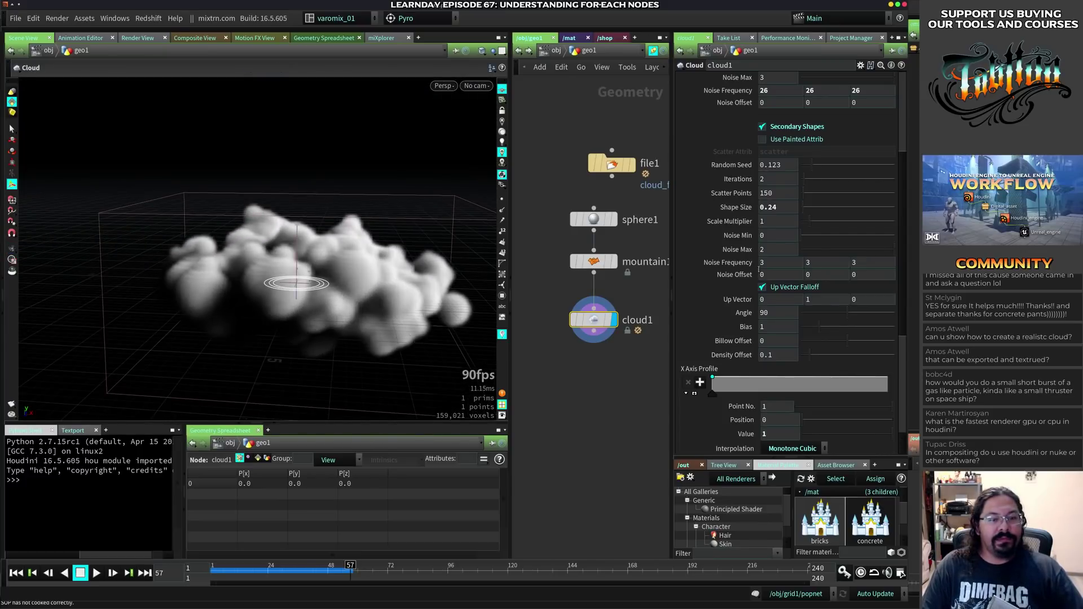
- Add a Cloud Noise node after cloud1, wire cloud1 into it and display its result
mouse_move(903, 204)
mouse_down()
mouse_move(905, 251)
mouse_move(903, 216)
mouse_up()
middle_drag(588, 374, 592, 296)
key(Tab)
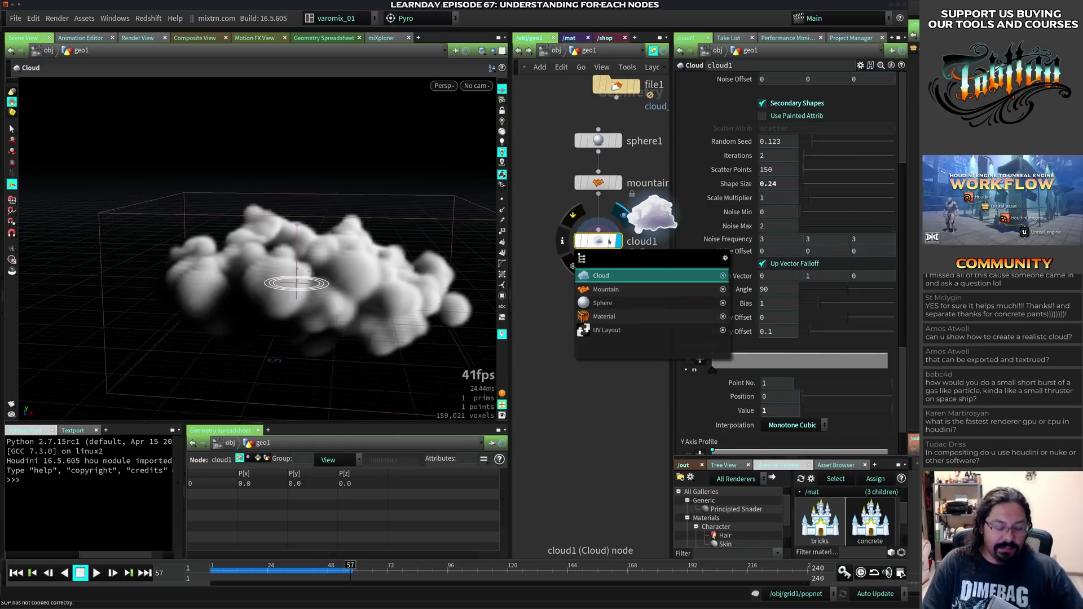
text(clud)
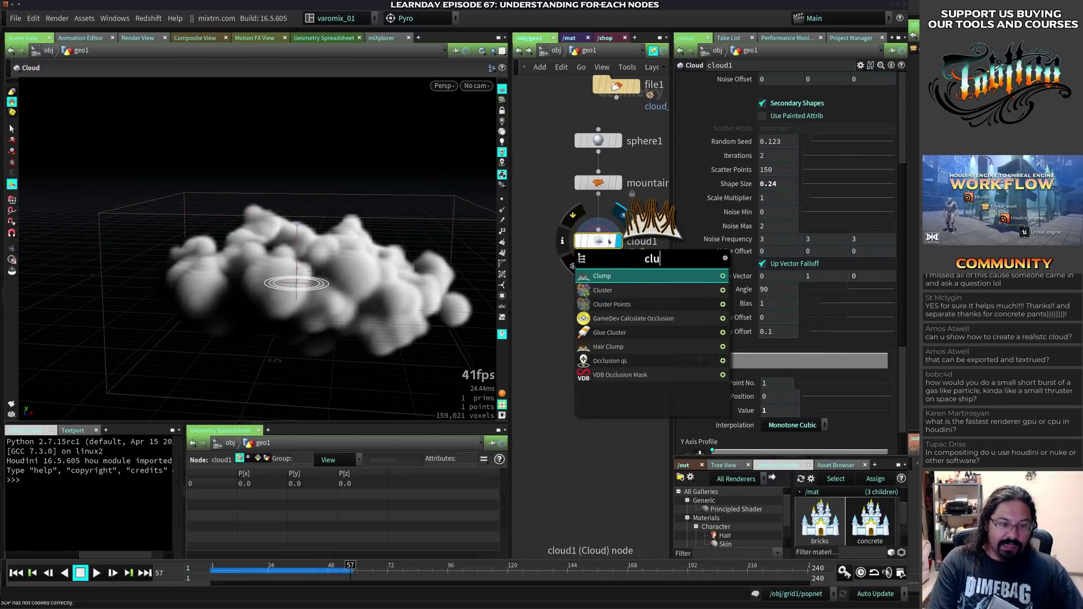
key(BackSpace)
key(BackSpace)
text(oud)
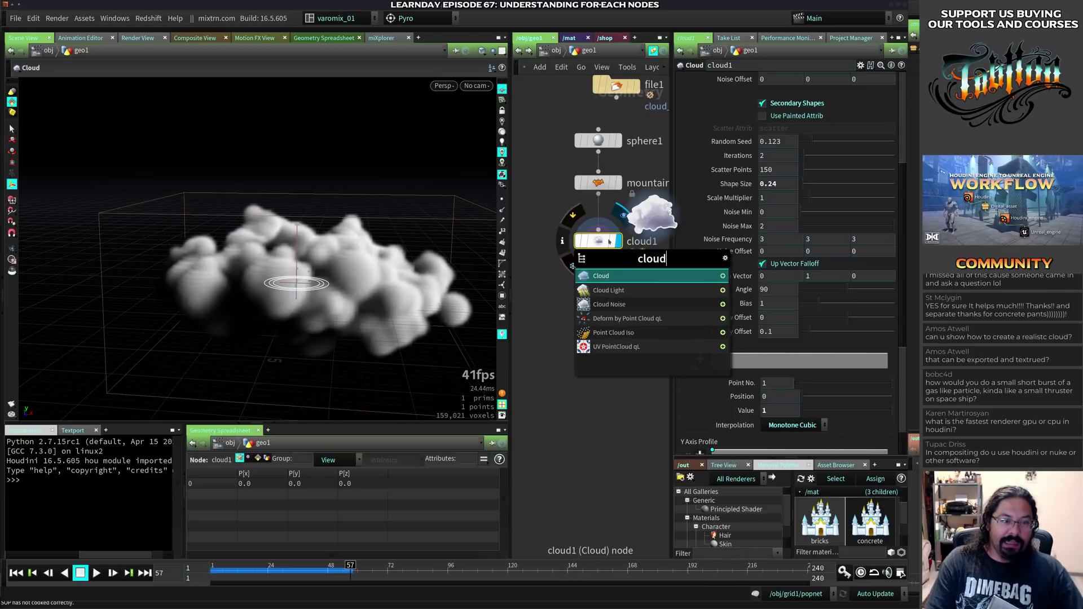
click(609, 305)
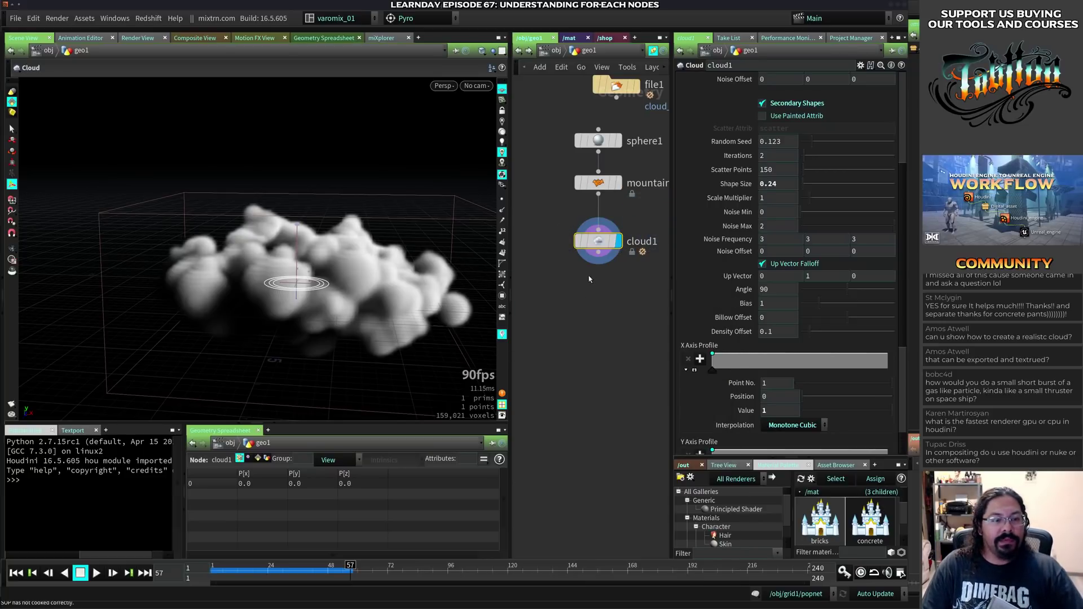
click(600, 303)
drag(600, 294, 600, 308)
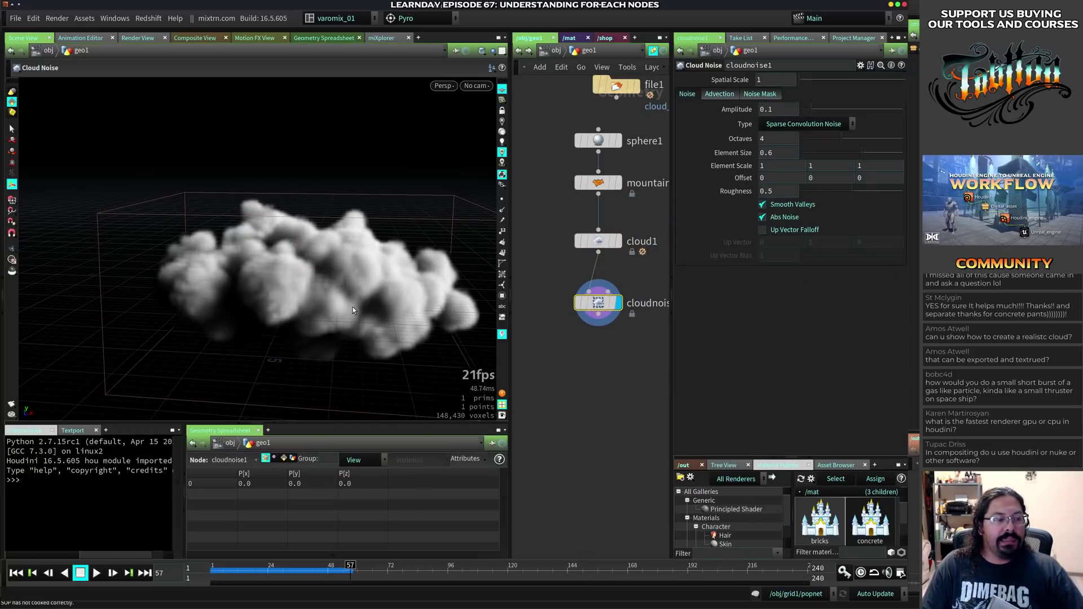
- Set the noise Amplitude of cloudnoise1 to 0.438 and inspect the cloud from several angles
alt+drag(395, 322, 353, 254)
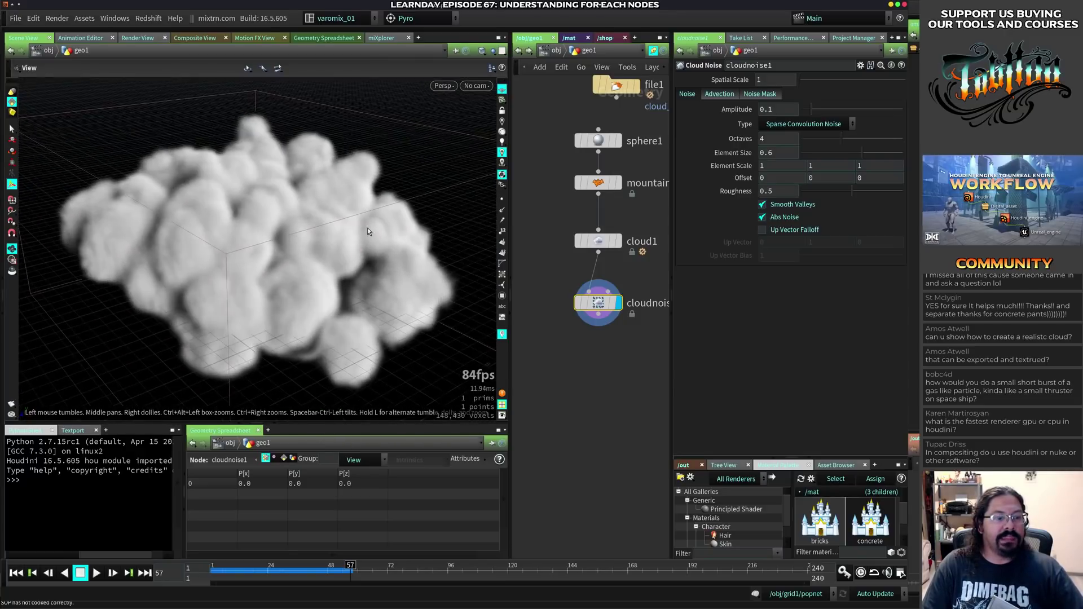
drag(823, 111, 847, 111)
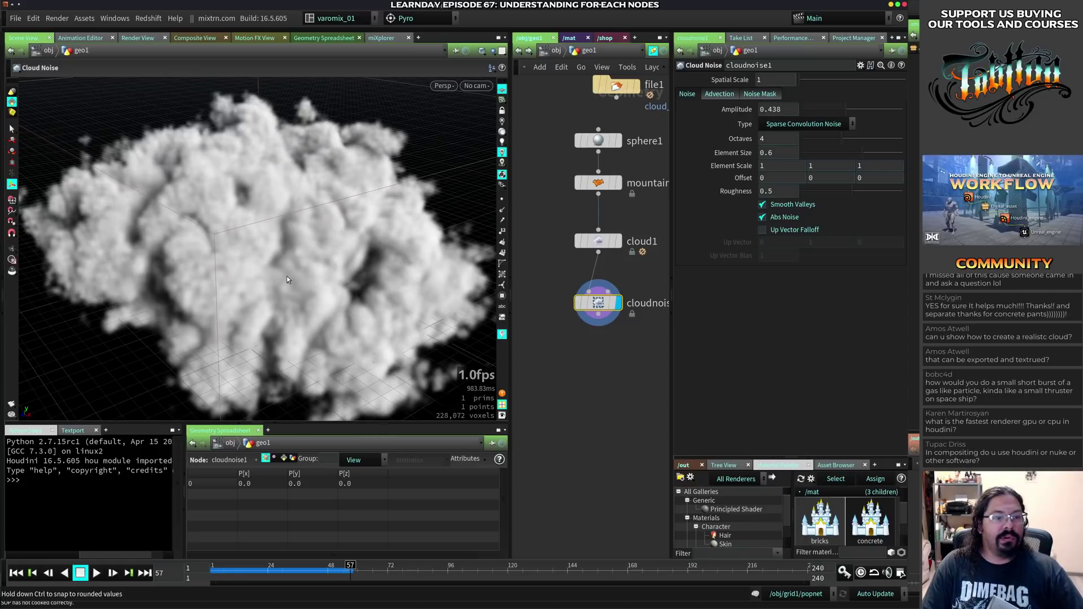
alt+right_drag(309, 255, 160, 283)
alt+drag(160, 282, 280, 285)
- Display cloud1, set its secondary Shape Size to 0.03, and test a larger Fill Source Shape Size before settling on 0.24
click(617, 242)
key(Return)
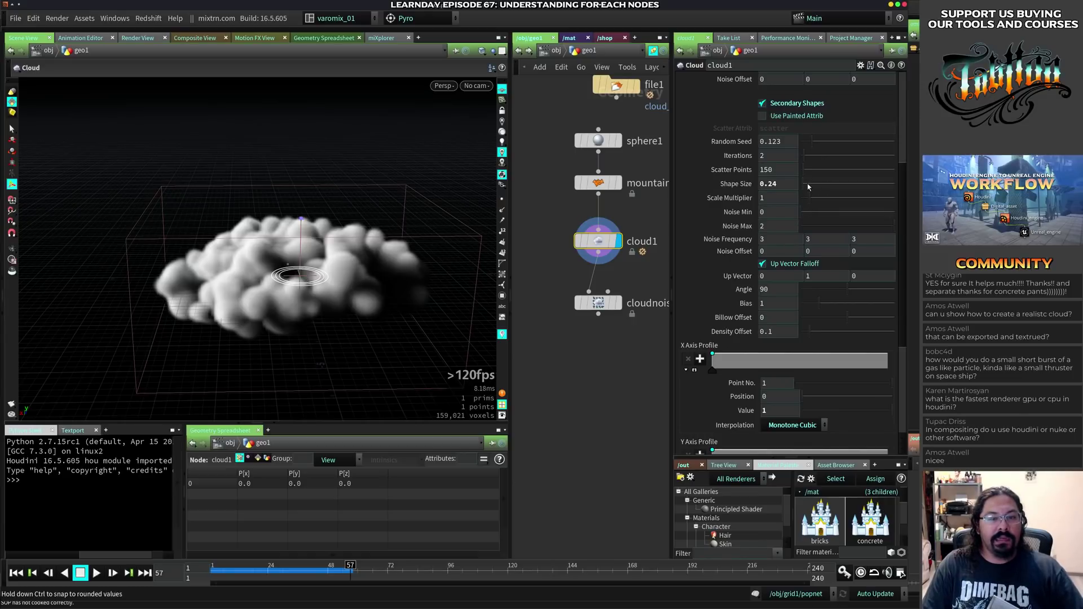
drag(807, 184, 807, 186)
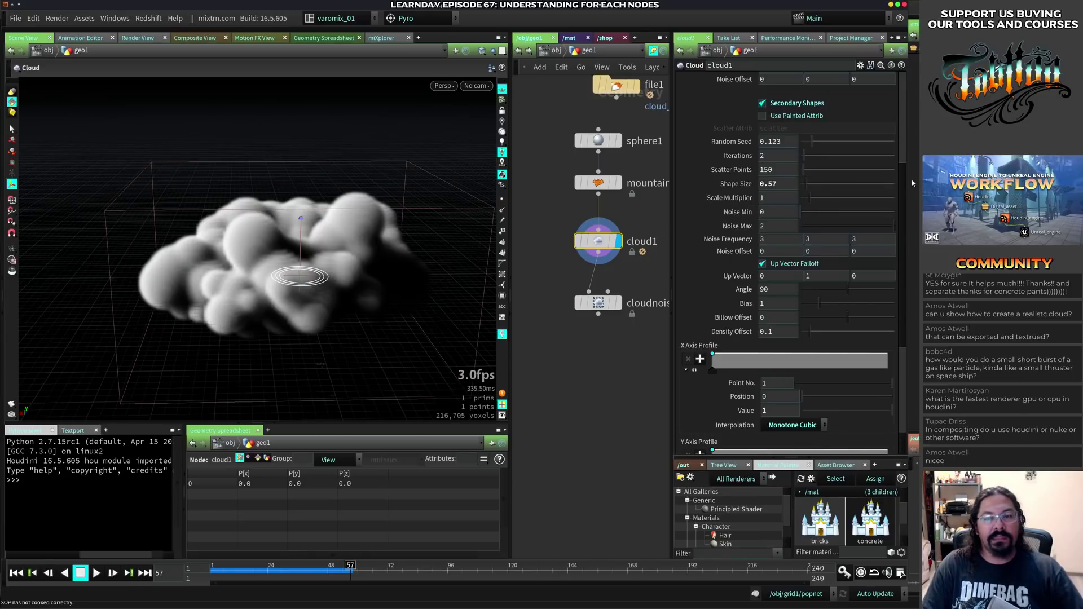
scroll(905, 158, up, 5)
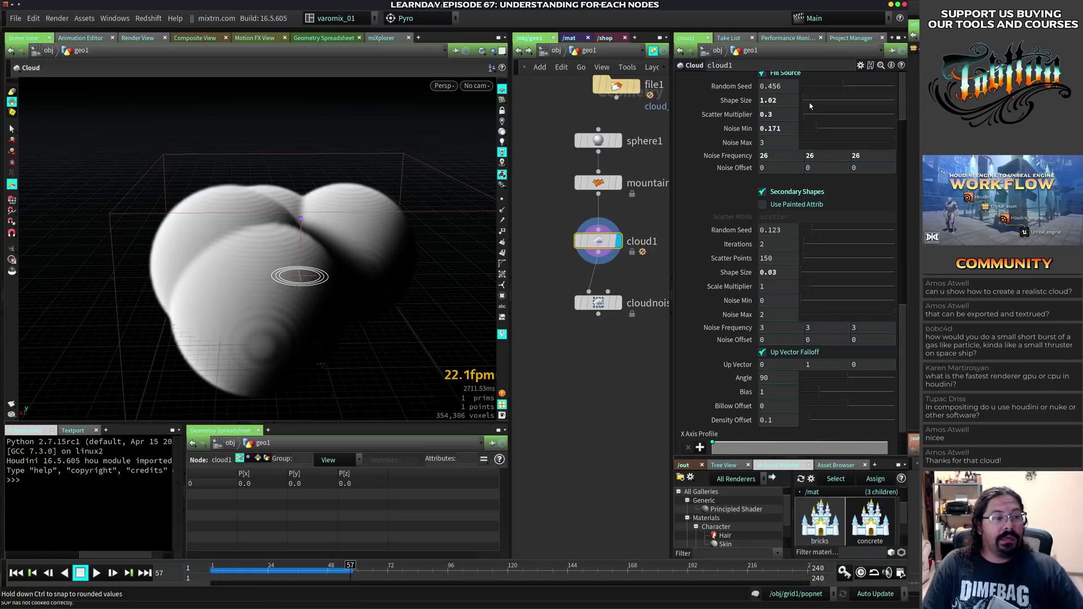
drag(810, 106, 813, 106)
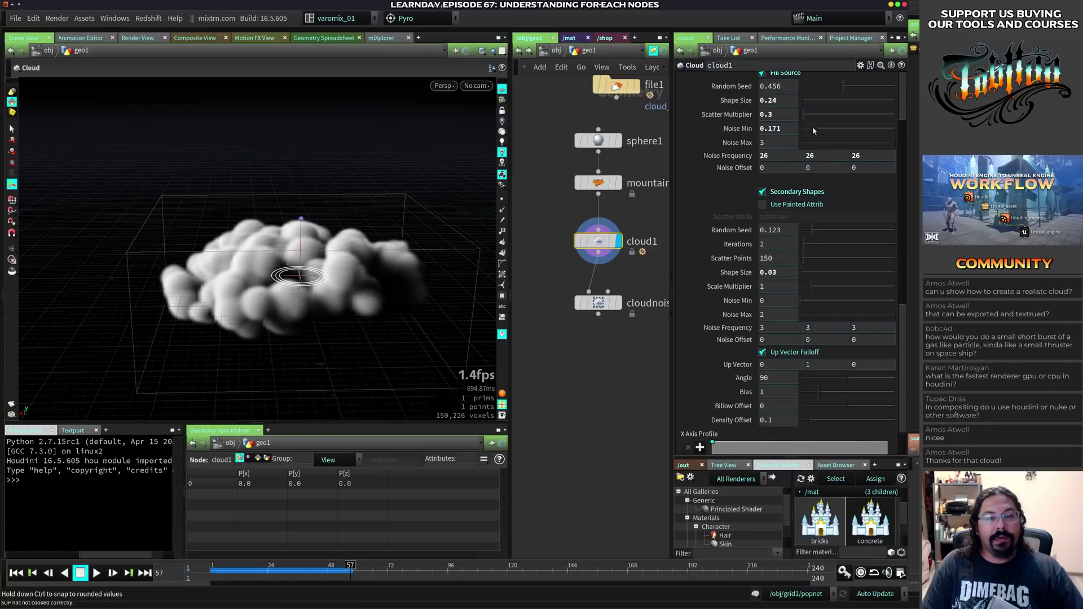
- Set cloud1's Fill Source Noise Min to 0.47 and lower its Scatter Multiplier to 0.10
click(846, 130)
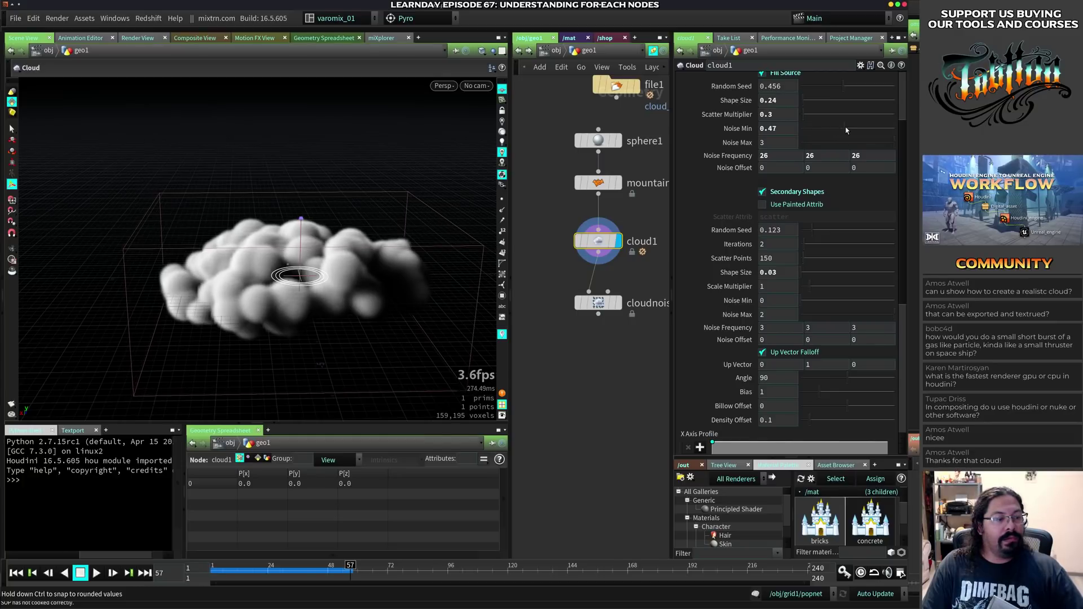
alt+drag(290, 343, 309, 299)
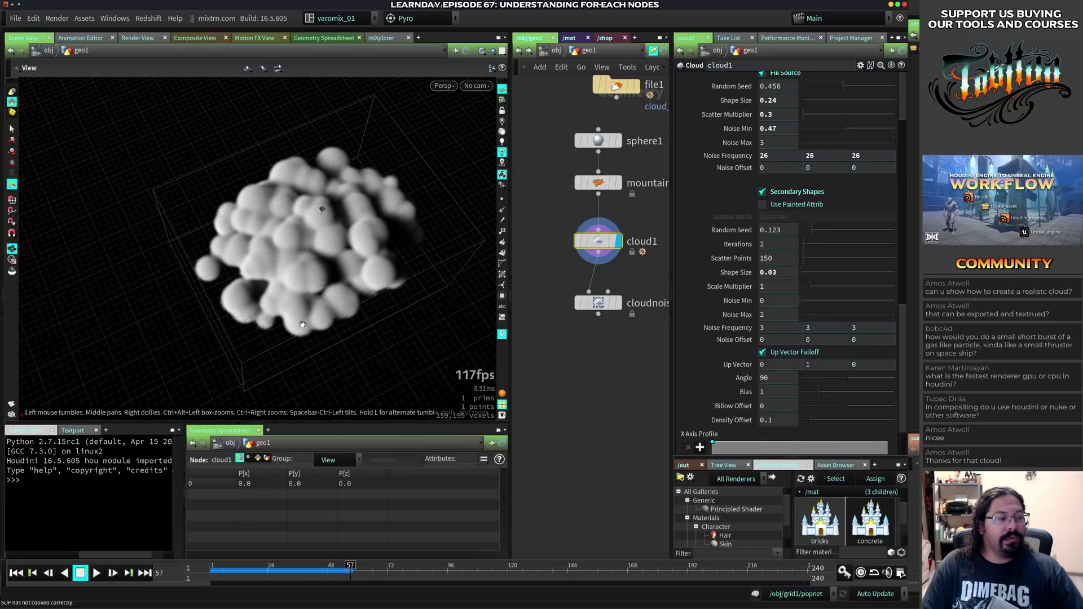
alt+right_drag(309, 298, 378, 273)
key(Return)
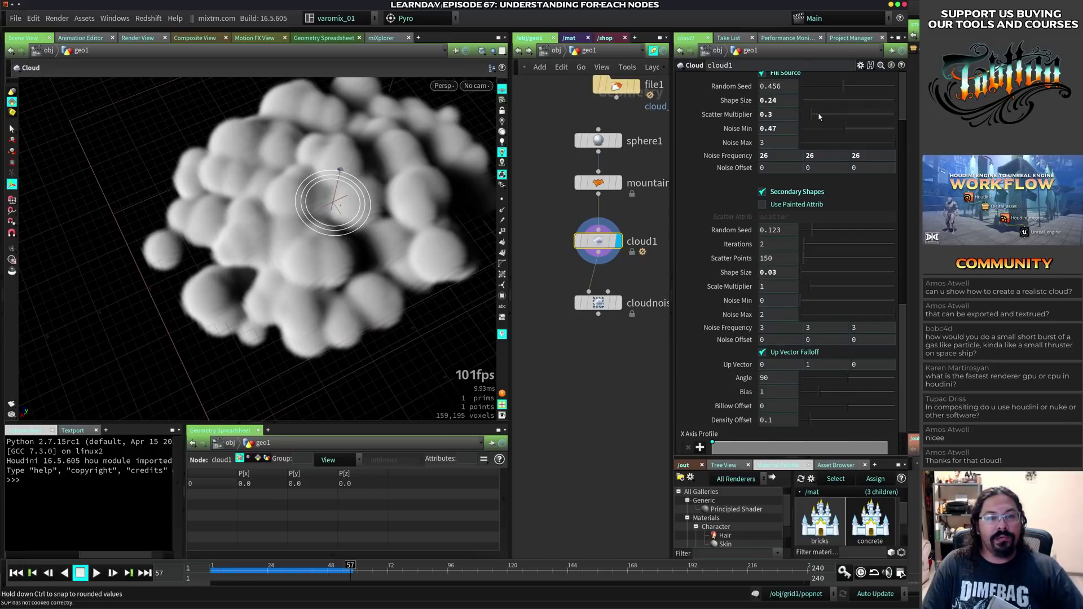
mouse_move(819, 117)
mouse_down()
mouse_move(831, 116)
mouse_move(803, 118)
mouse_up()
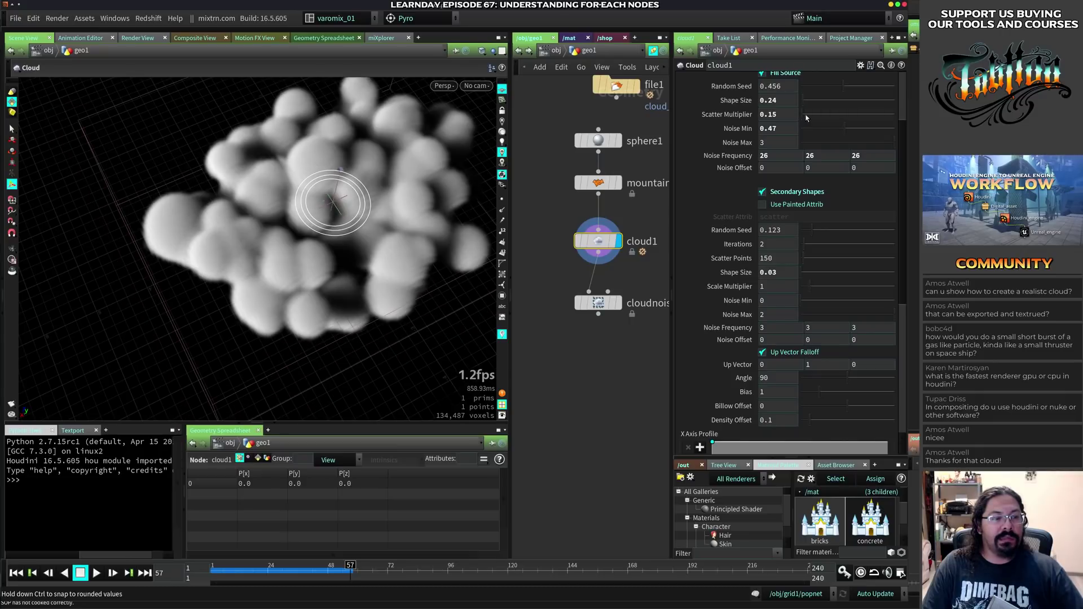
alt+drag(311, 313, 428, 215)
key(Return)
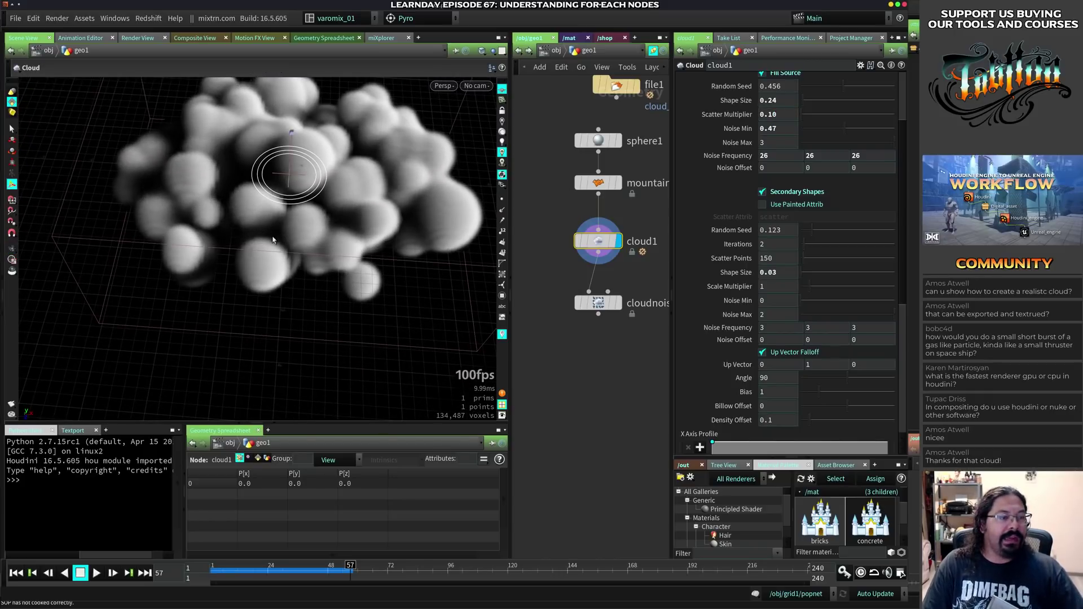
key(Escape)
drag(326, 249, 417, 311)
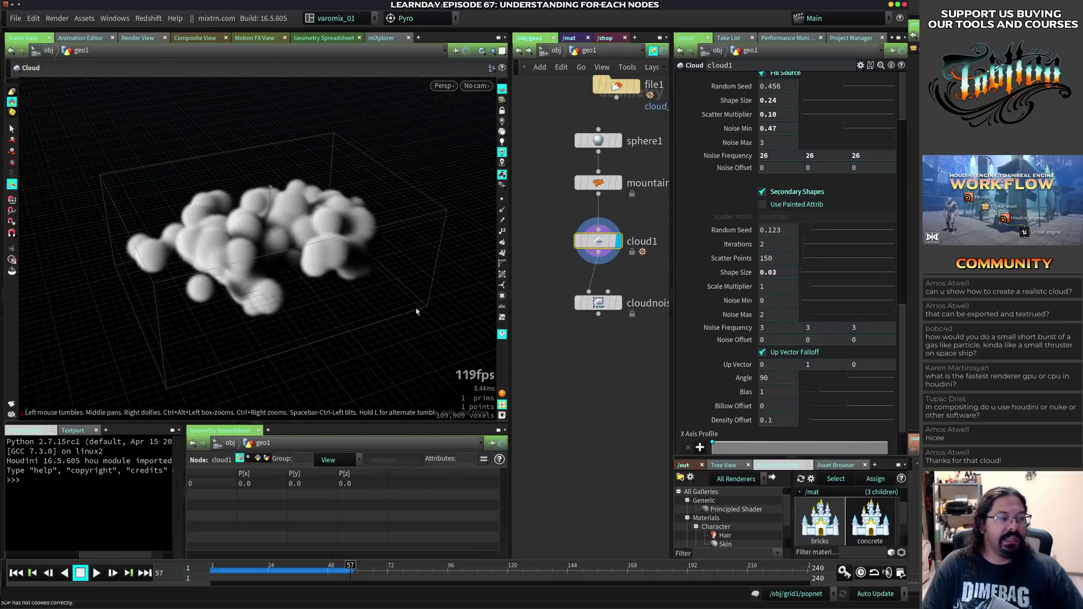
- Display cloudnoise1 and try an Element Scale of 2 on all axes, ending with 1
click(617, 303)
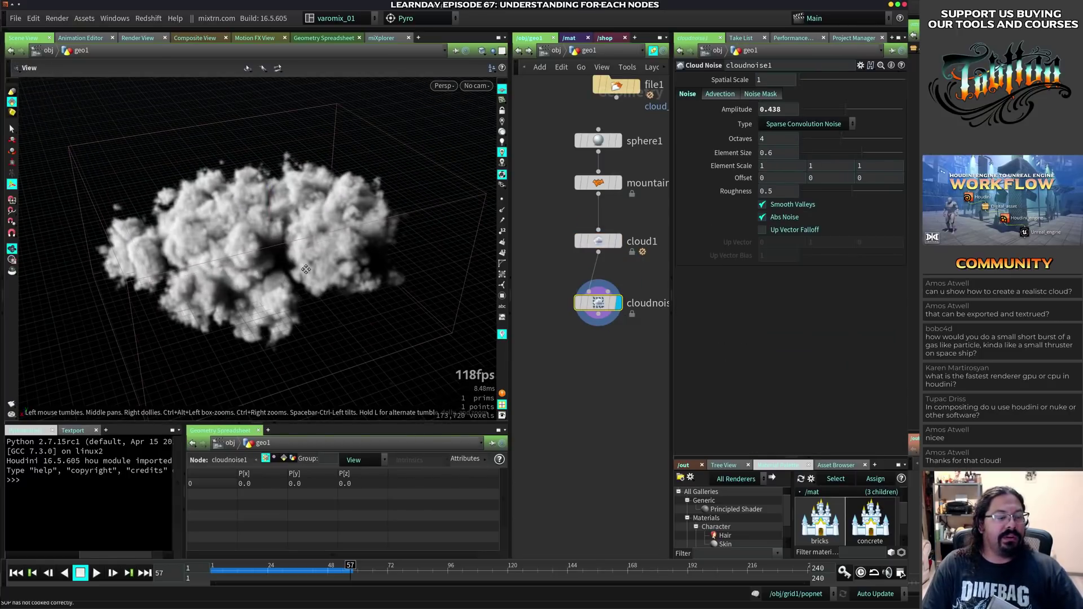
alt+drag(276, 254, 327, 209)
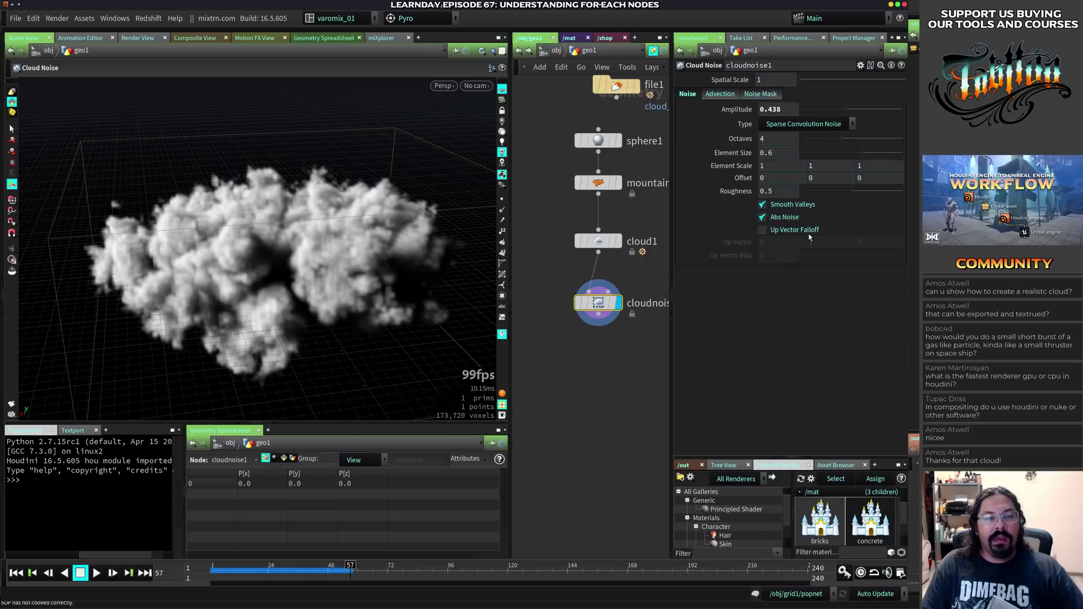
middle_drag(734, 167, 761, 158)
alt+drag(269, 328, 261, 299)
alt+right_drag(261, 299, 213, 247)
alt+drag(212, 247, 307, 263)
alt+right_drag(307, 264, 365, 306)
scroll(316, 287, up, 5)
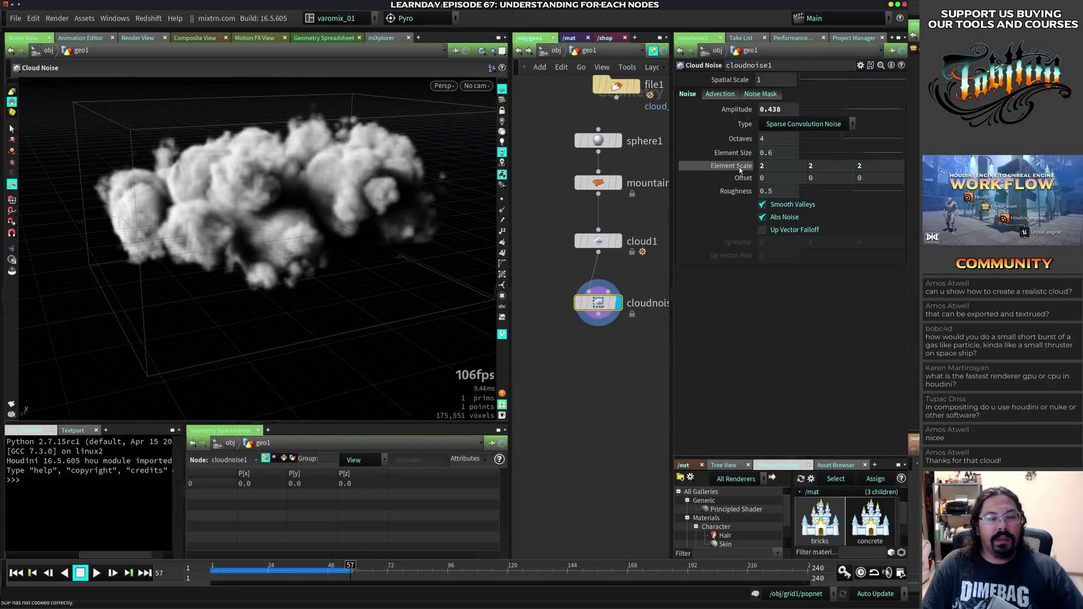
middle_drag(739, 167, 796, 189)
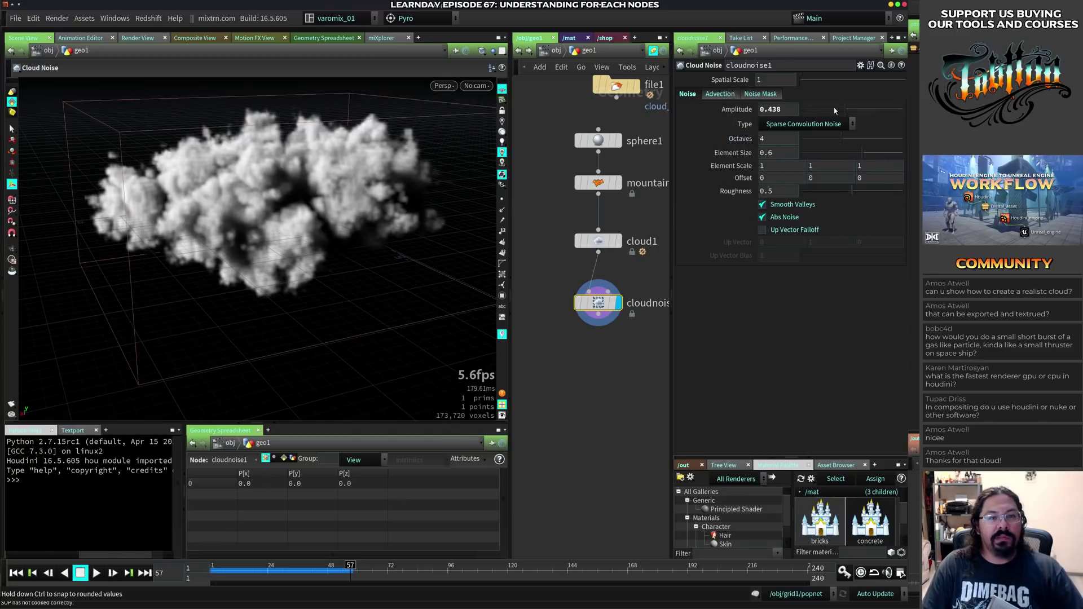
- Try a noise Amplitude of 0.861 on cloudnoise1, settle on 0.343, and show its Advection settings
drag(864, 115, 892, 111)
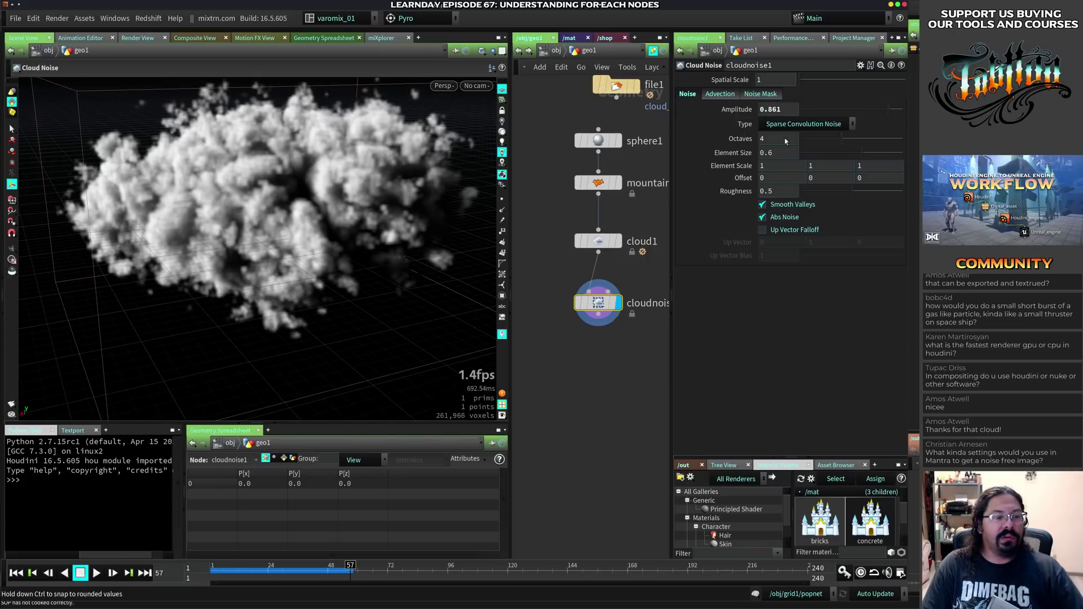
alt+right_drag(194, 278, 235, 144)
alt+drag(235, 145, 361, 192)
click(838, 112)
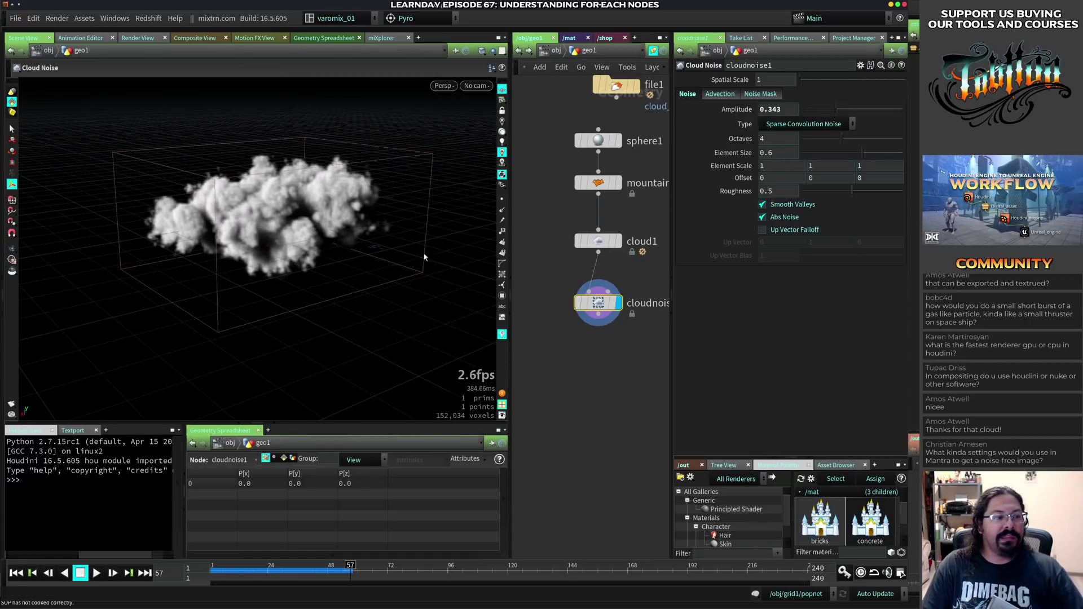
alt+drag(424, 257, 342, 283)
click(718, 96)
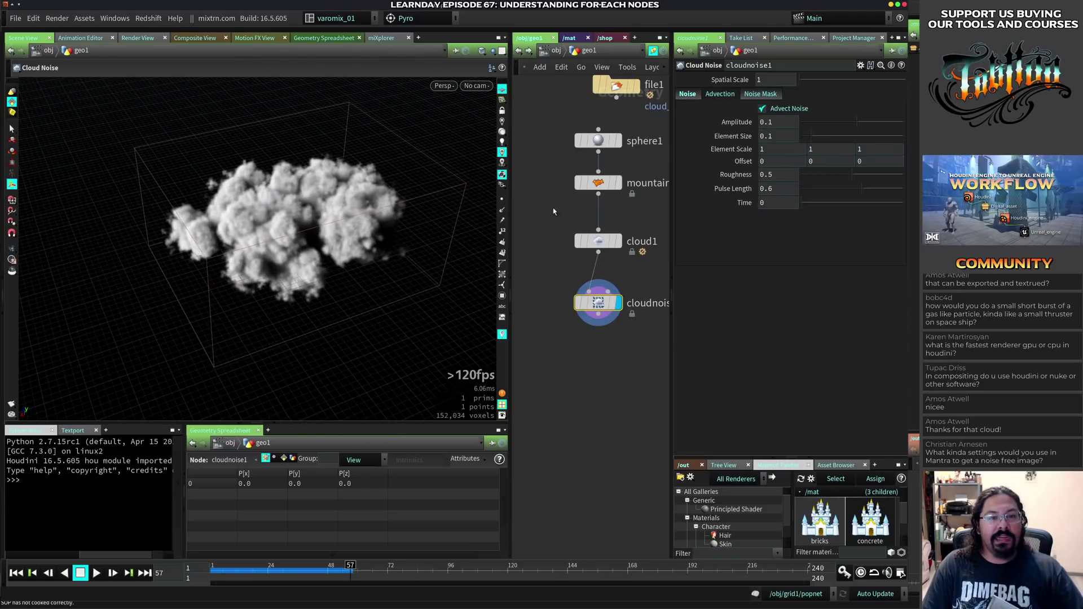
- Stretch sphere1 lengthwise in the viewport to an X radius of about 4.517 with its X center at about -1.128
middle_drag(539, 166, 538, 241)
click(599, 217)
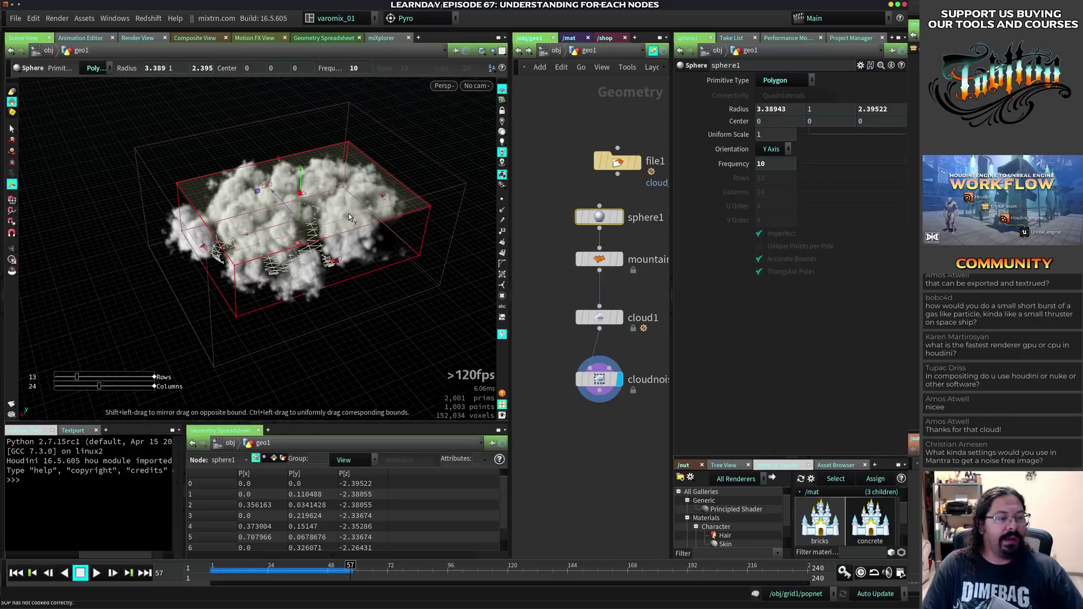
drag(429, 184, 432, 183)
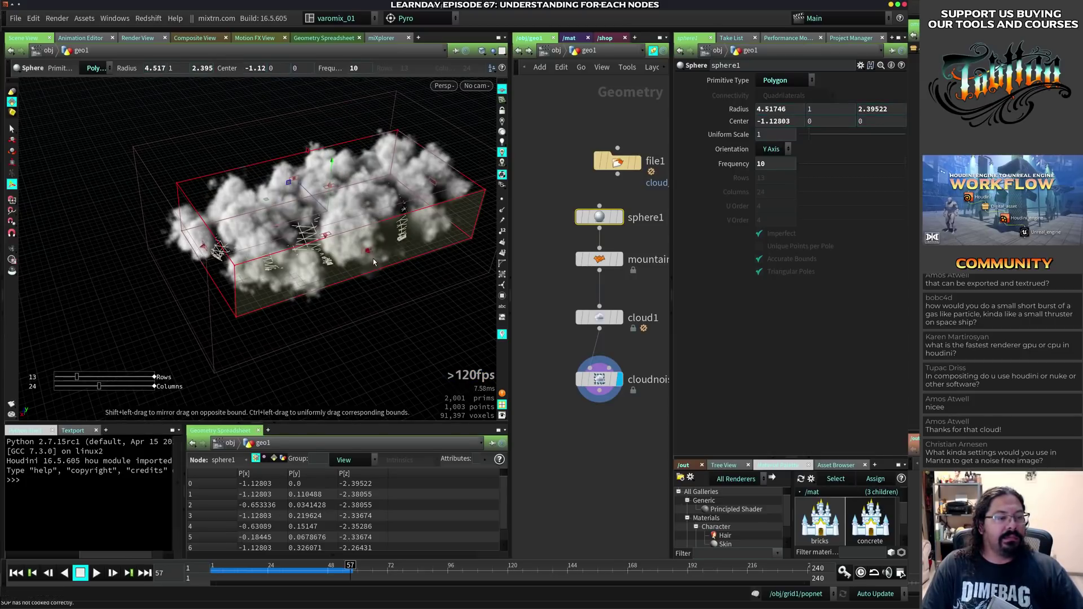
alt+drag(373, 262, 359, 286)
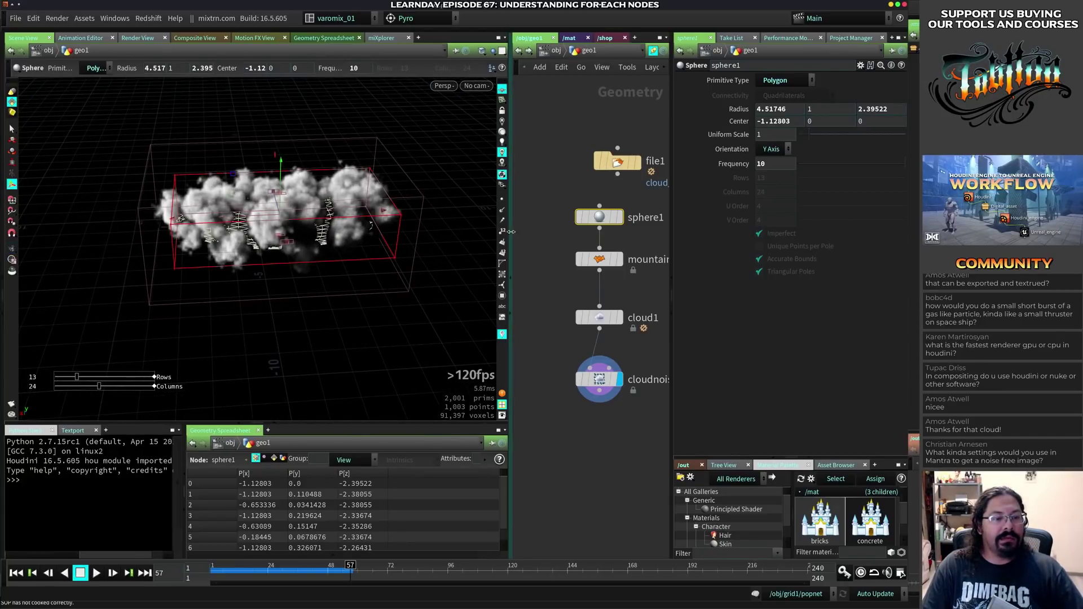
- Widen the network area and place a second Sphere node beside sphere1
drag(510, 233, 387, 233)
mouse_move(530, 220)
drag(529, 217, 529, 204)
drag(564, 153, 563, 149)
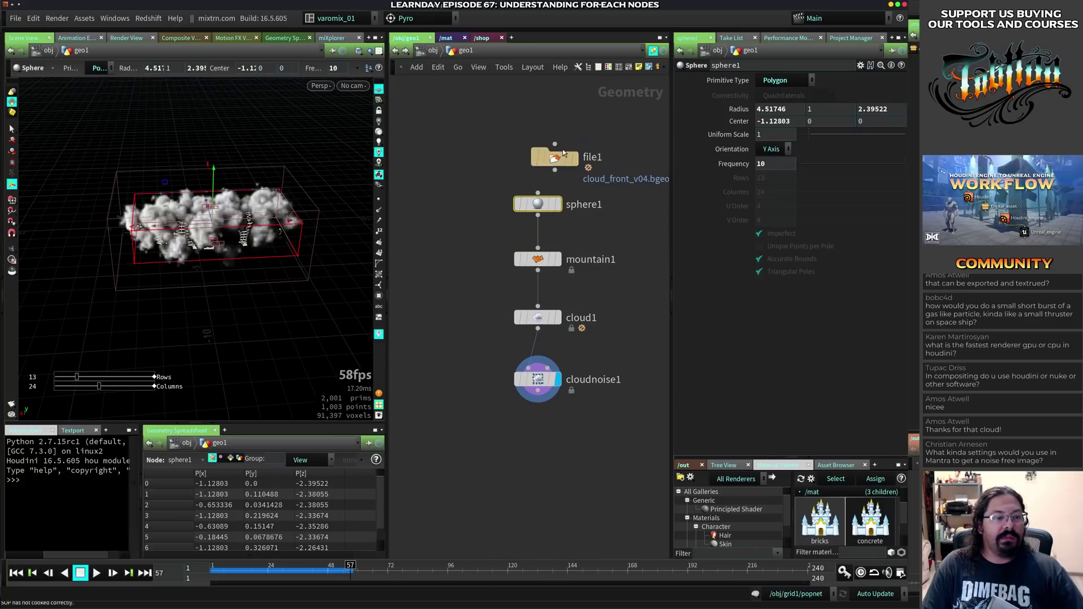
key(Tab)
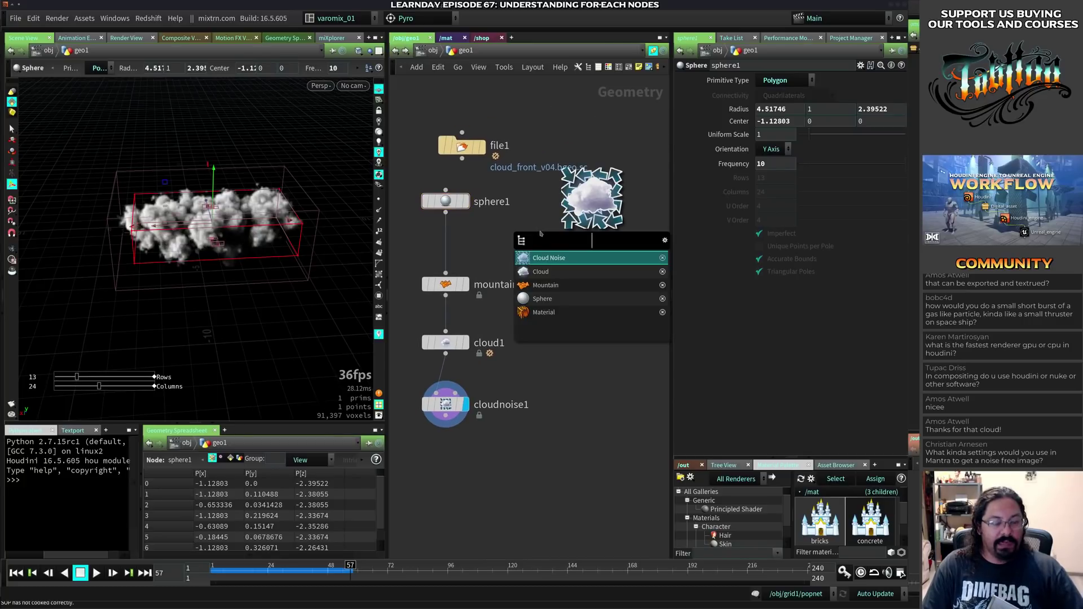
click(541, 298)
click(548, 213)
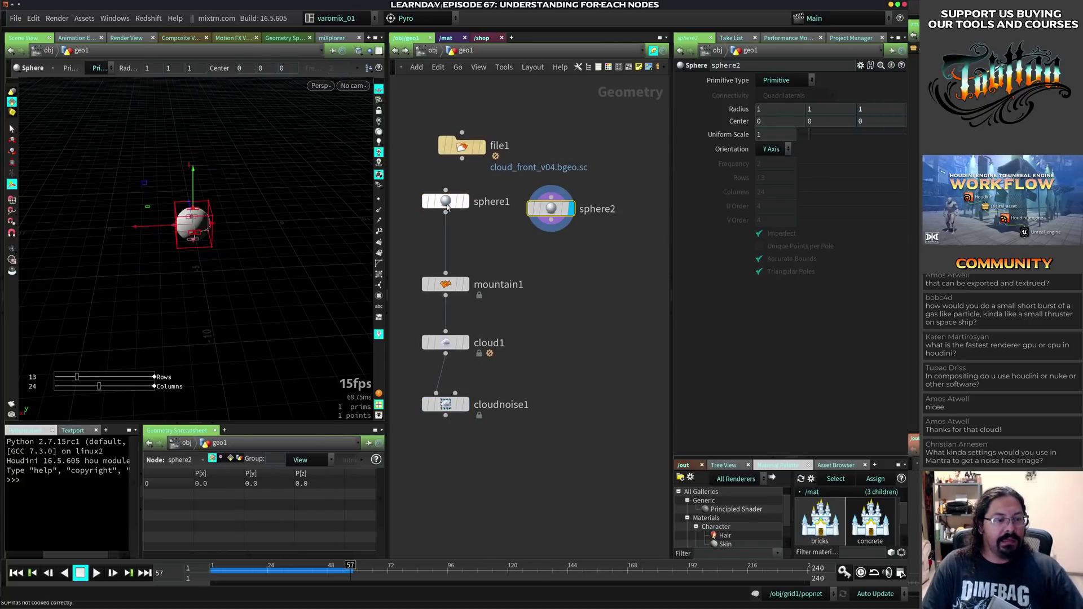
- Merge sphere1 and sphere2, feed the merge into mountain1 and display mountain1
mouse_move(438, 208)
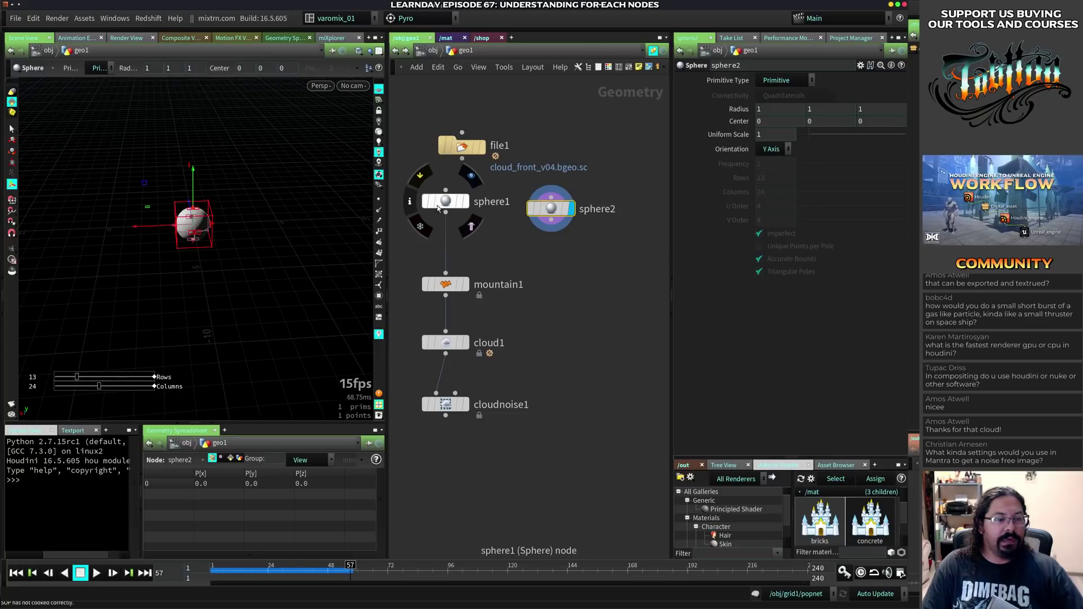
drag(435, 185, 563, 240)
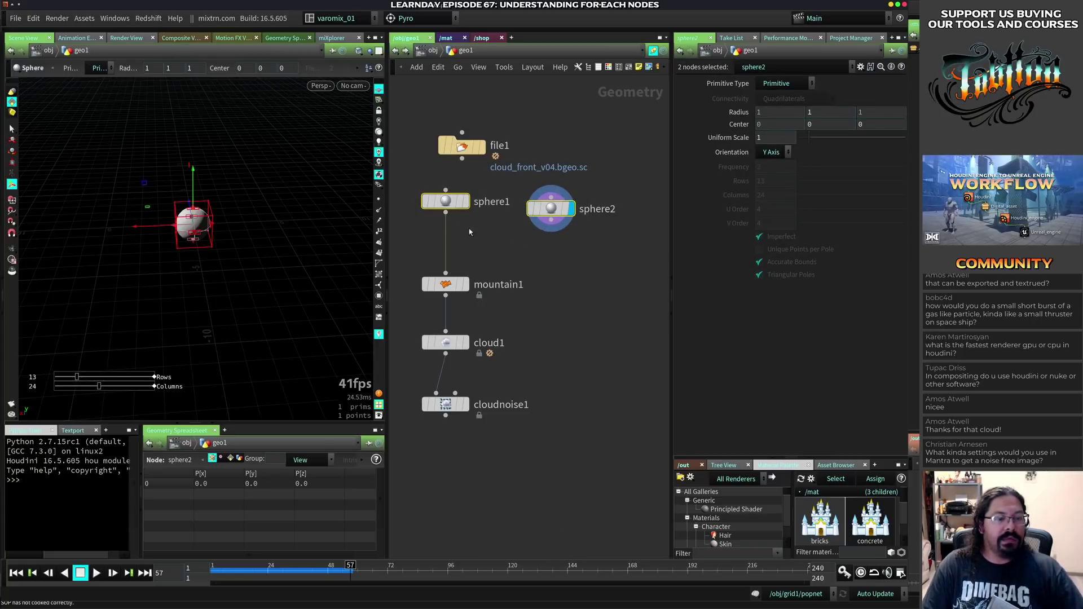
click(550, 223)
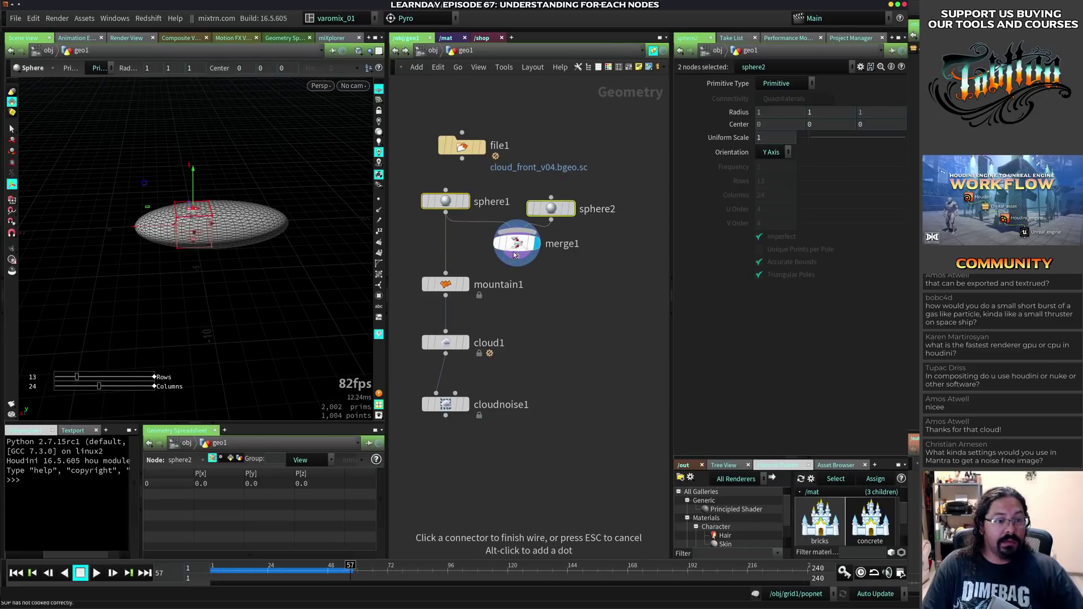
click(465, 275)
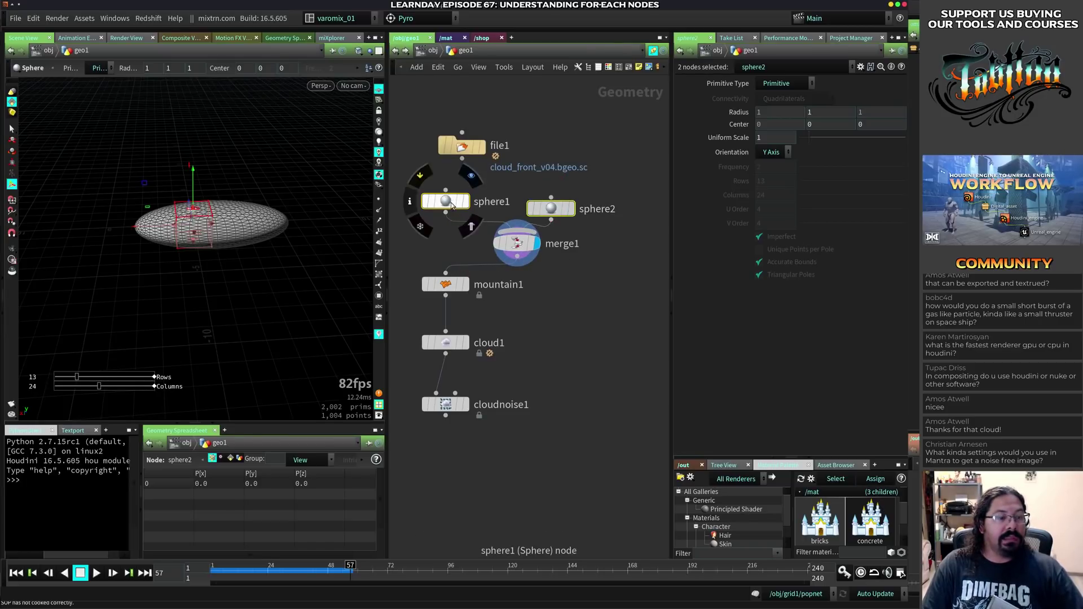
click(445, 202)
click(466, 284)
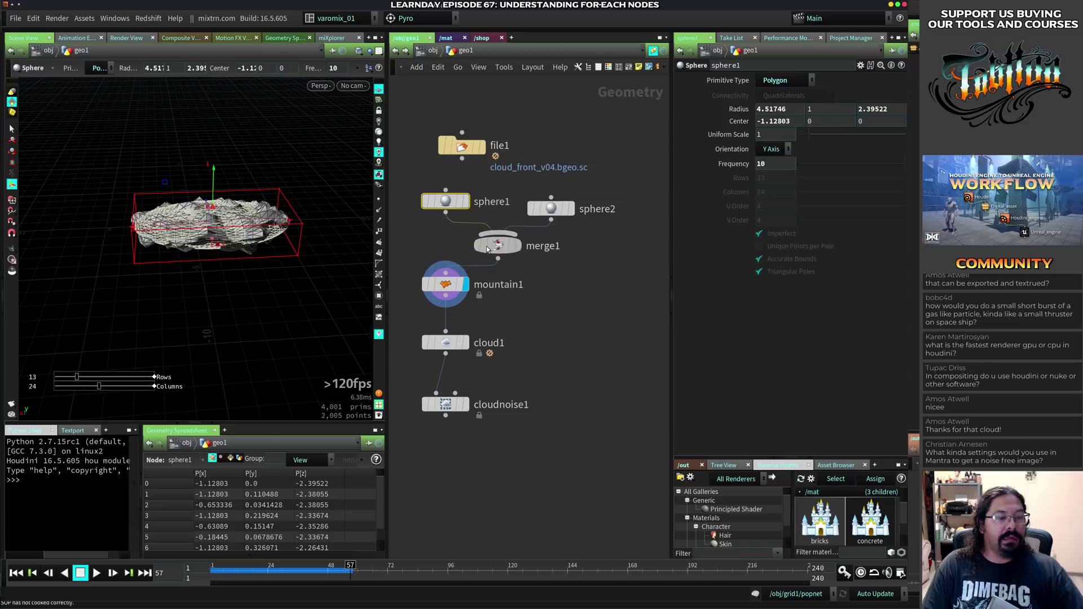
- Make sphere2 a Polygon Mesh with Uniform Scale 3, centered at about X -3.397 and Y 2.125
click(553, 209)
click(572, 209)
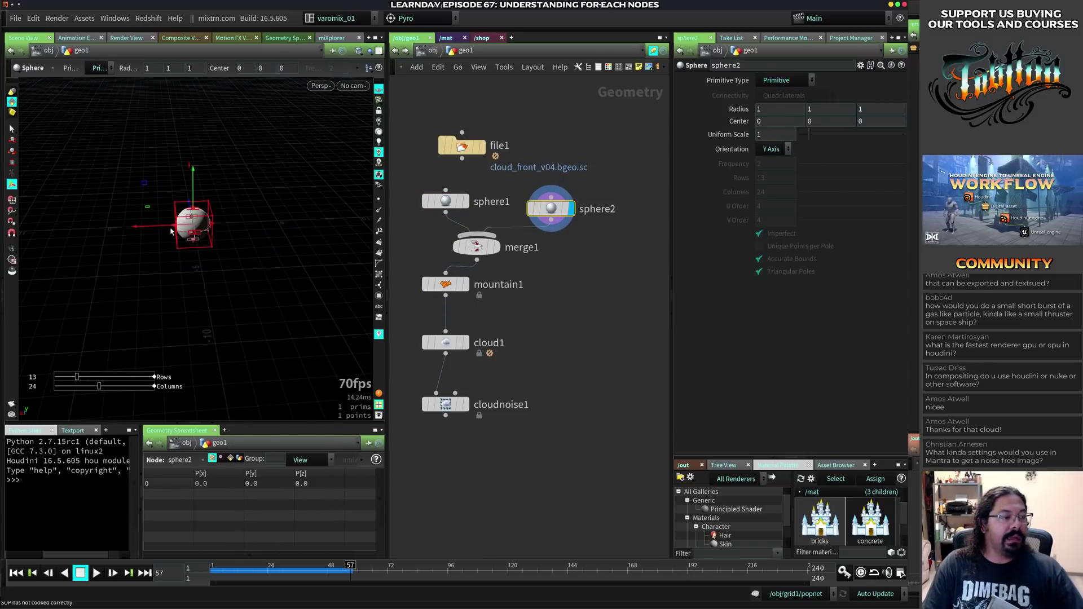
drag(193, 181, 193, 145)
click(793, 82)
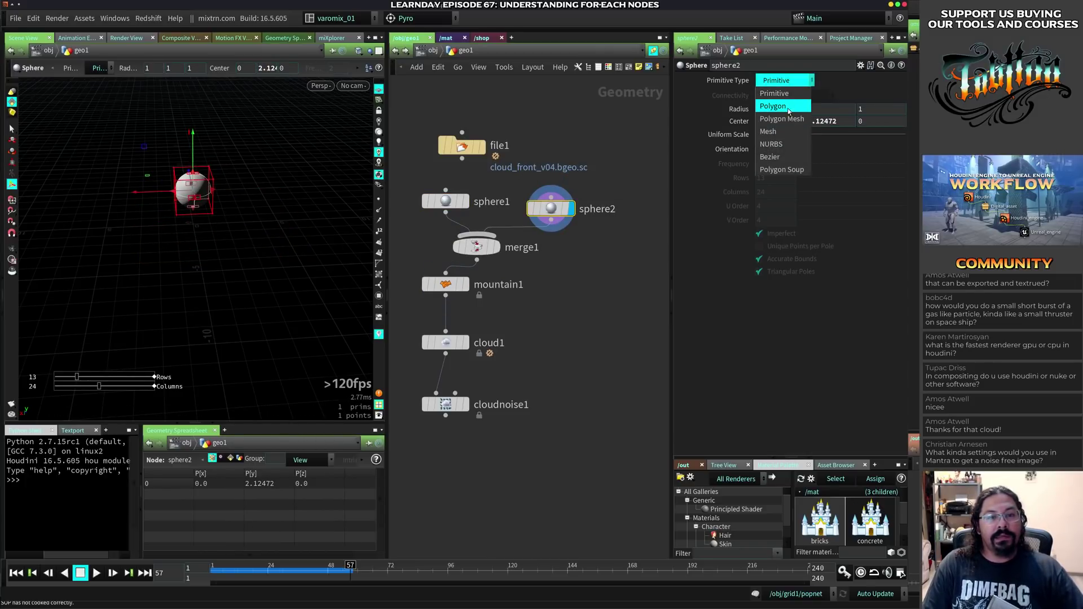
click(784, 119)
drag(149, 192, 212, 195)
drag(809, 135, 830, 134)
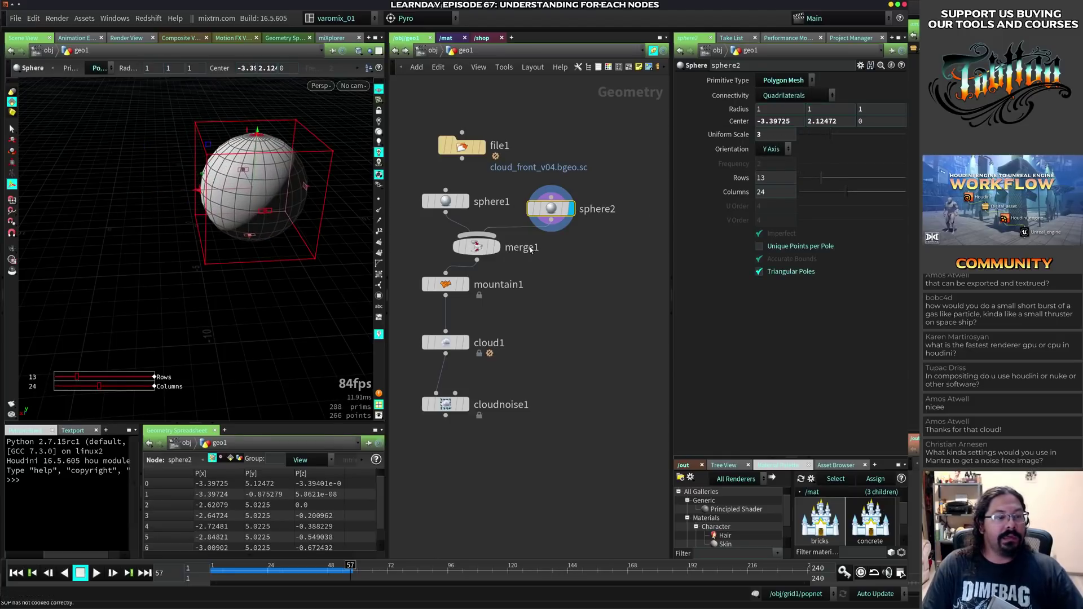
- With mountain1 displayed, shrink sphere2 to Uniform Scale 1.61, lower its Y center to about 1.538, and duplicate it as sphere3 into merge1
click(464, 284)
alt+drag(204, 274, 233, 257)
scroll(226, 254, up, 3)
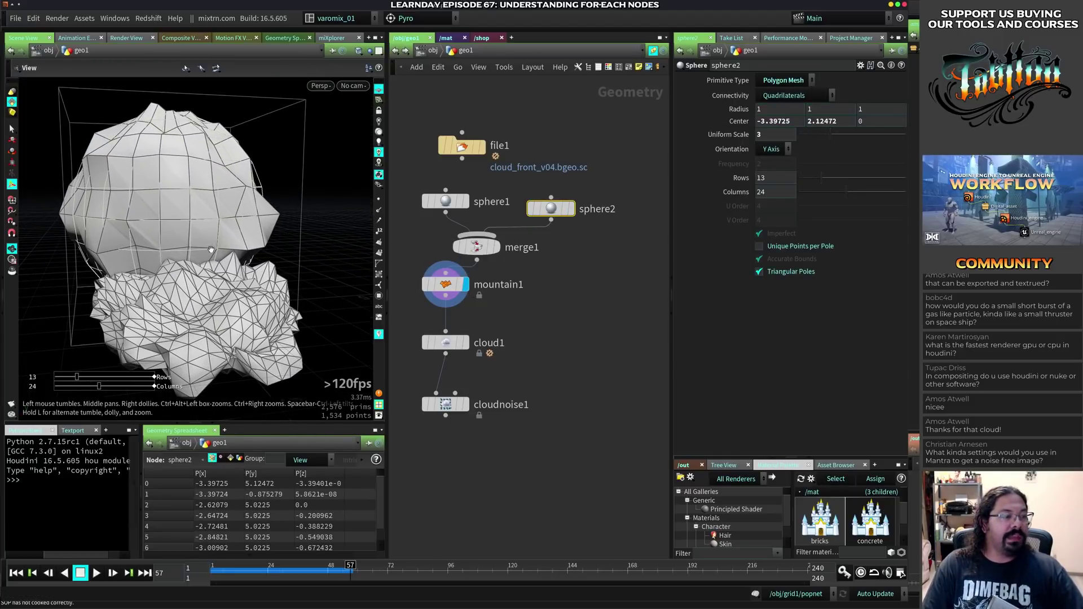
alt+drag(312, 258, 226, 272)
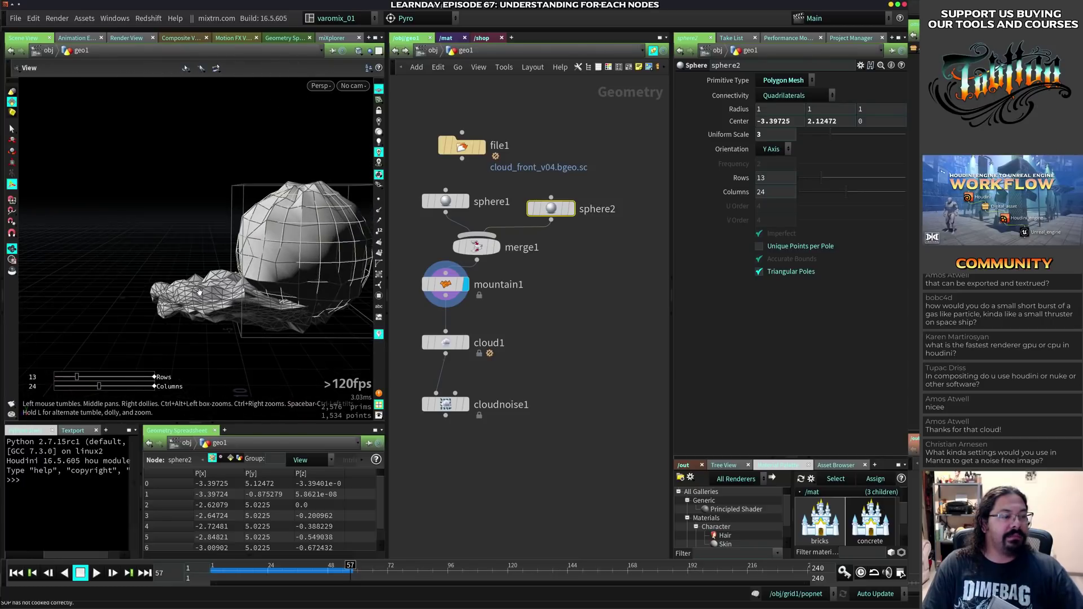
key(Return)
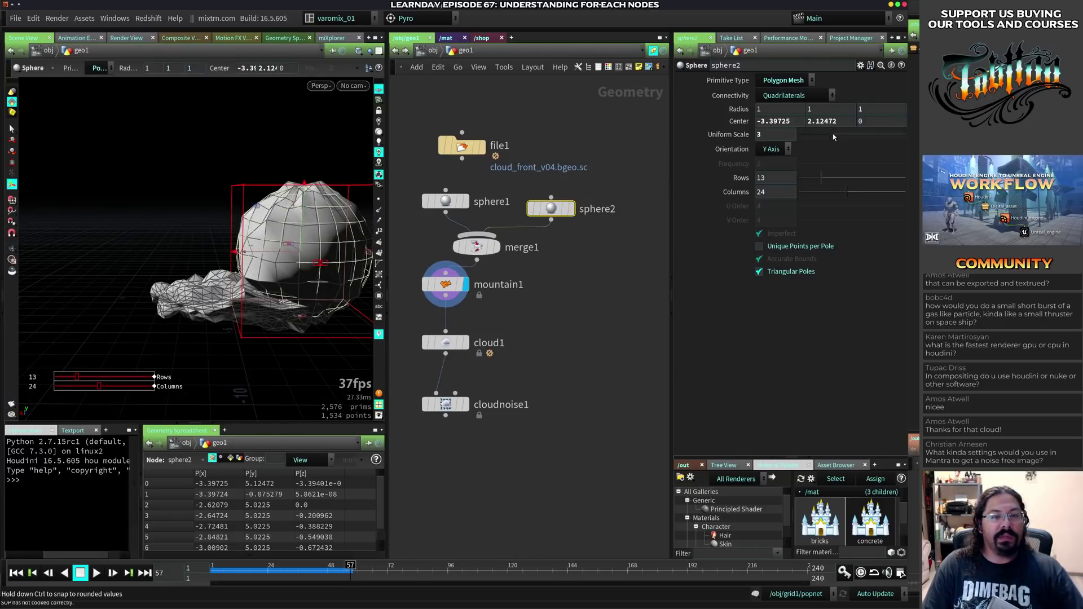
drag(833, 137, 818, 141)
drag(308, 201, 310, 214)
alt+drag(228, 265, 322, 299)
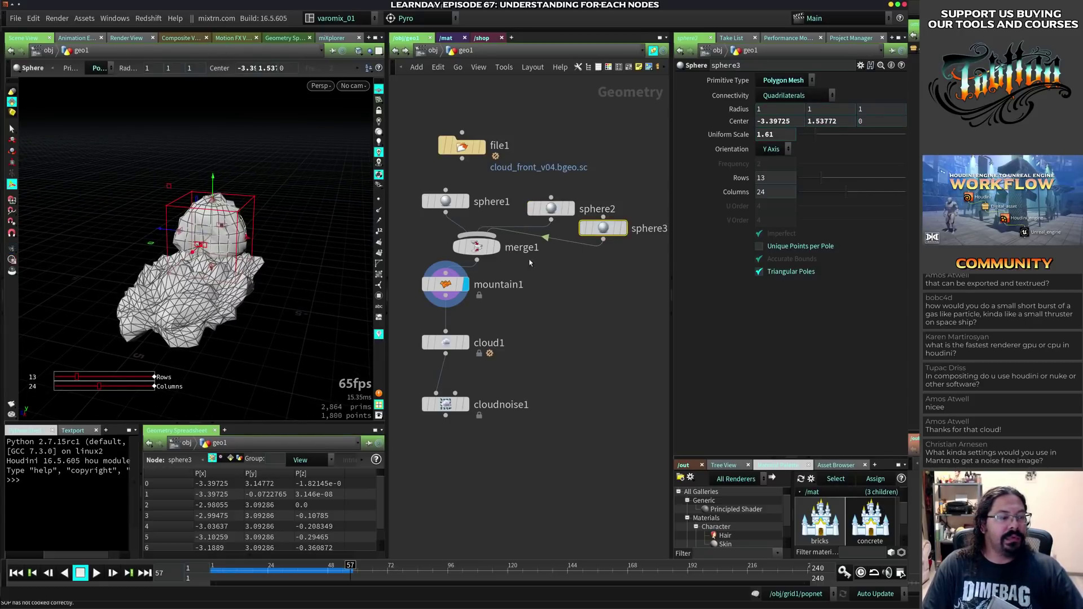
- Try stretching sphere3 lengthwise to an X radius of about 3.302, and undo the stretch
drag(239, 257, 220, 270)
key(ctrl+z)
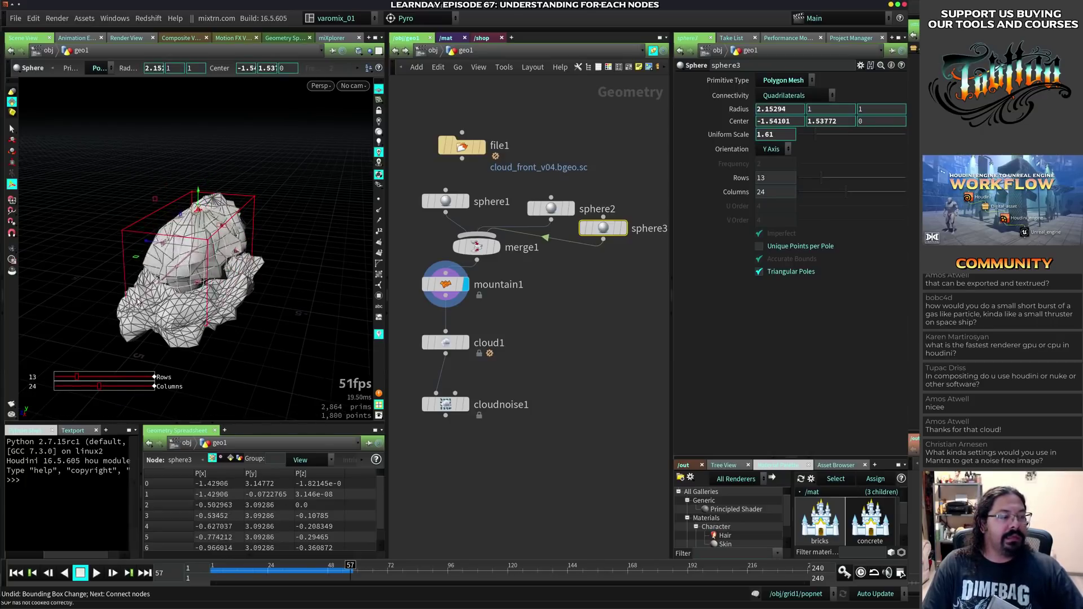
drag(139, 302, 263, 235)
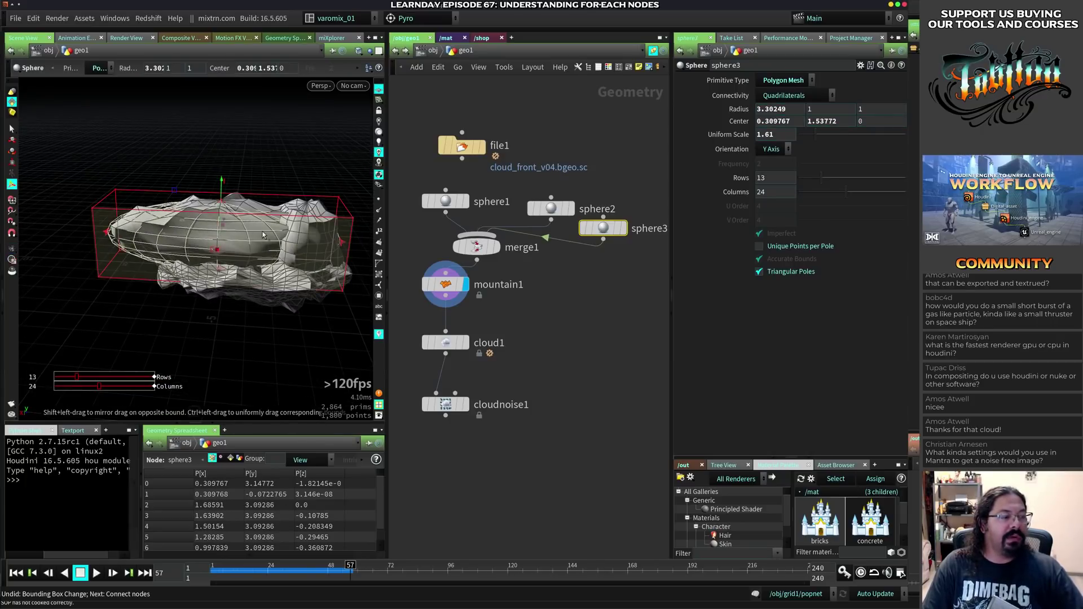
key(ctrl+z)
- Lower sphere3 to a Y center of about 0.968 and reposition it lengthwise along the cloud shape
drag(308, 180, 308, 196)
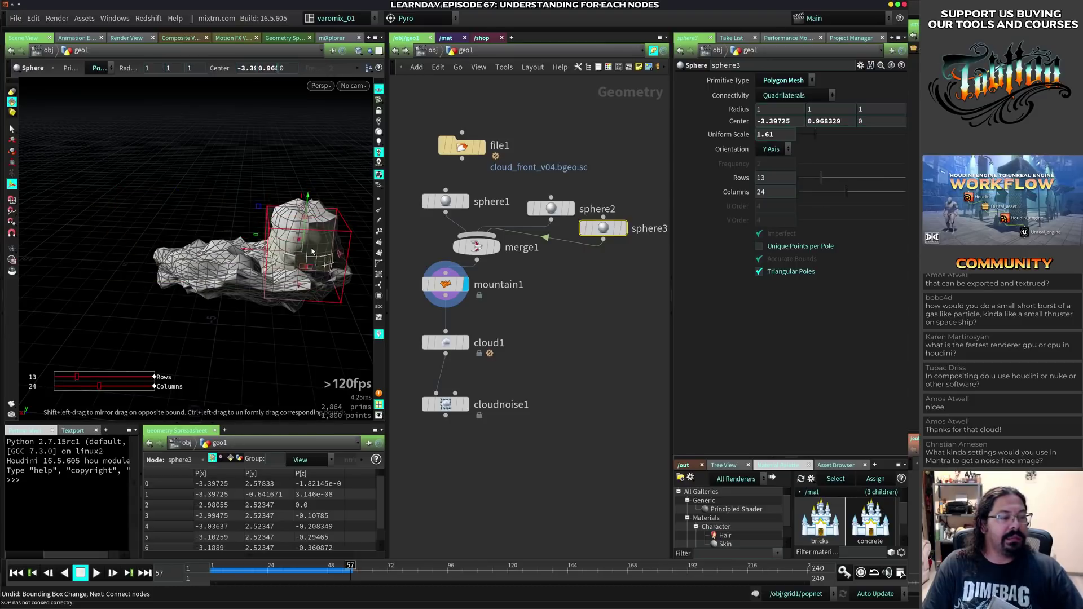
drag(272, 252, 221, 251)
drag(139, 235, 174, 244)
alt+drag(270, 305, 230, 261)
- Display cloud1 and then cloudnoise1 to inspect the cloud built from the merged spheres
middle_drag(457, 344, 498, 281)
click(506, 278)
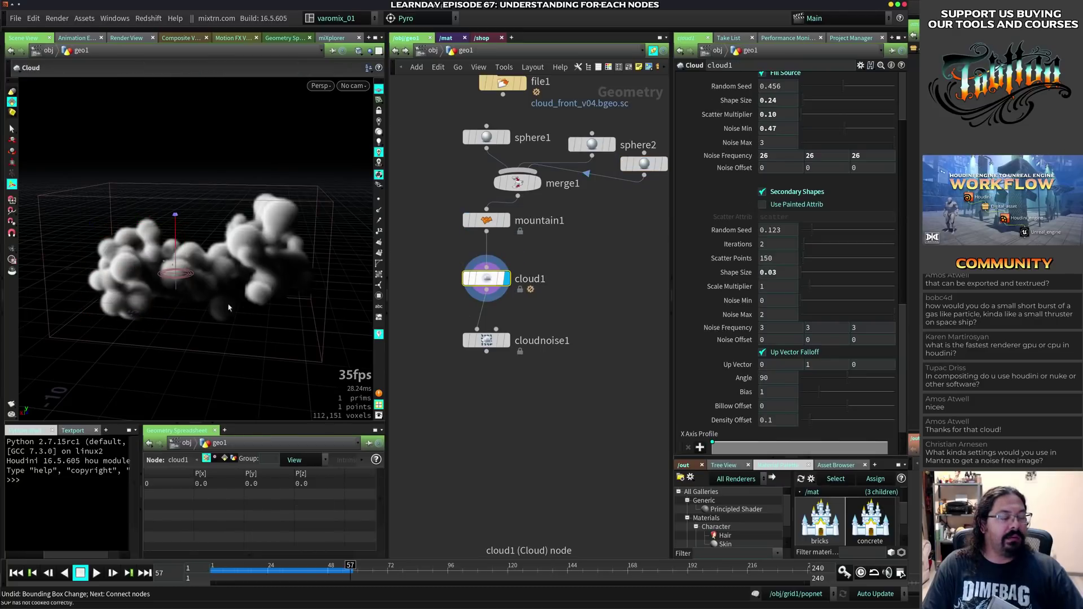
alt+drag(202, 309, 194, 282)
alt+right_drag(194, 282, 232, 265)
alt+drag(232, 265, 242, 237)
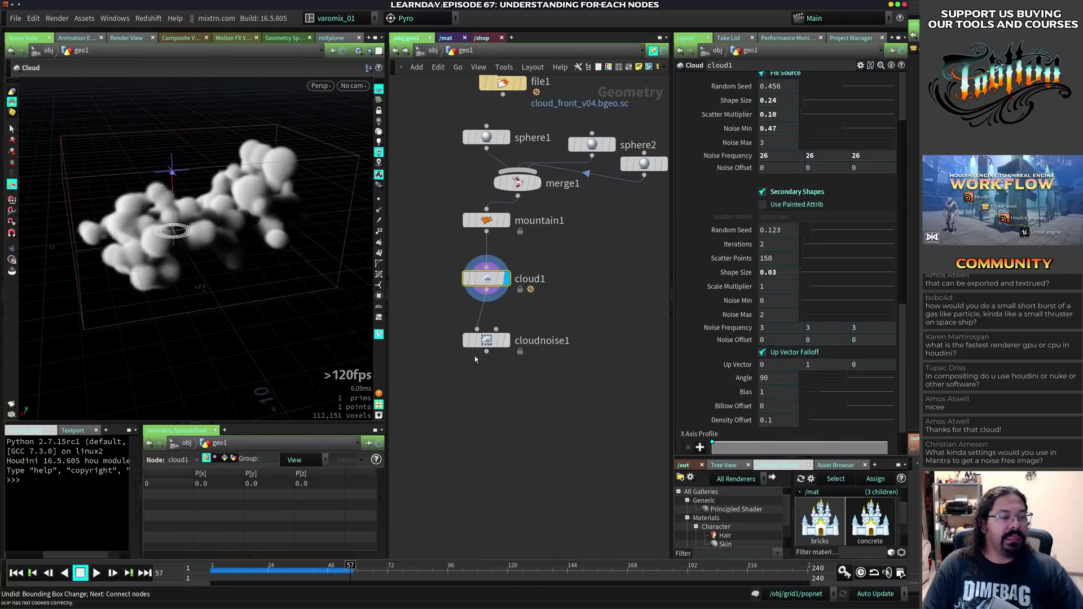
click(506, 340)
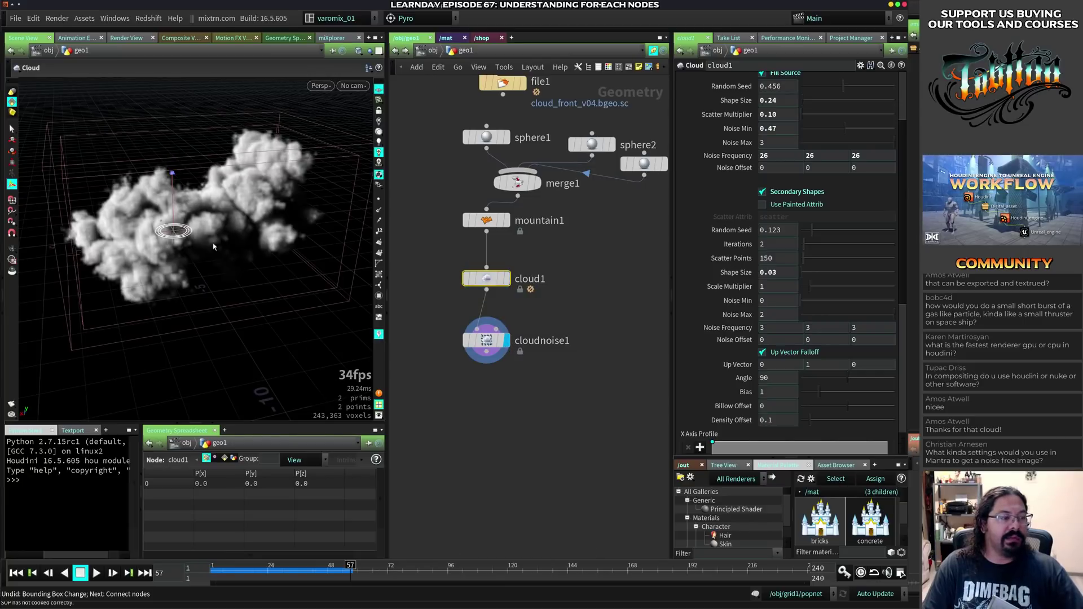
alt+drag(307, 254, 325, 241)
middle_drag(547, 256, 564, 290)
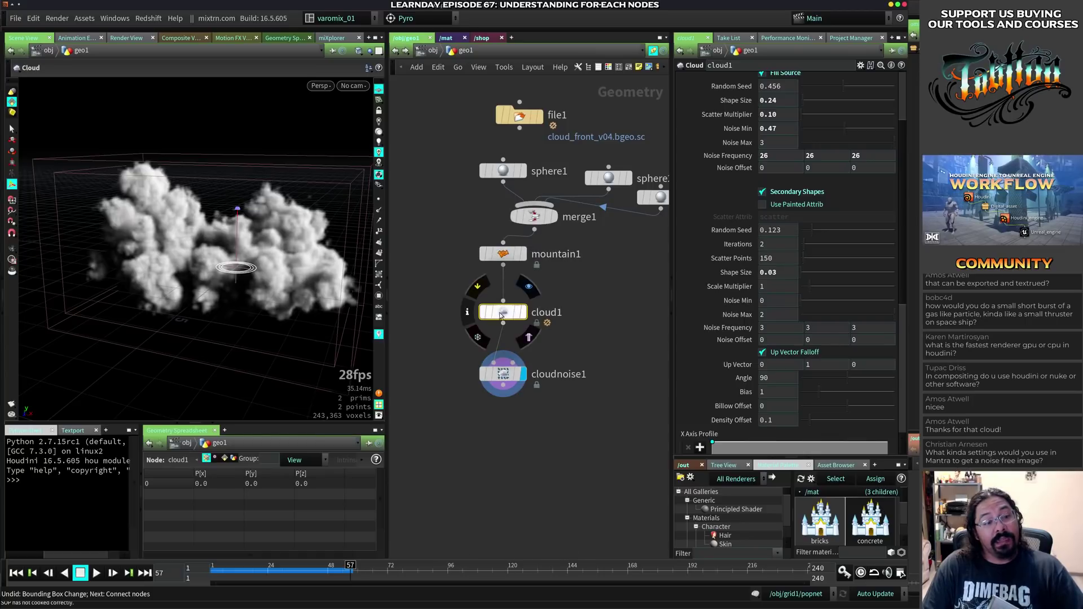
- Set cloud1's Uniform Sampling Divs to 200 in its Volume settings and inspect the finer cloud
scroll(885, 193, up, 5)
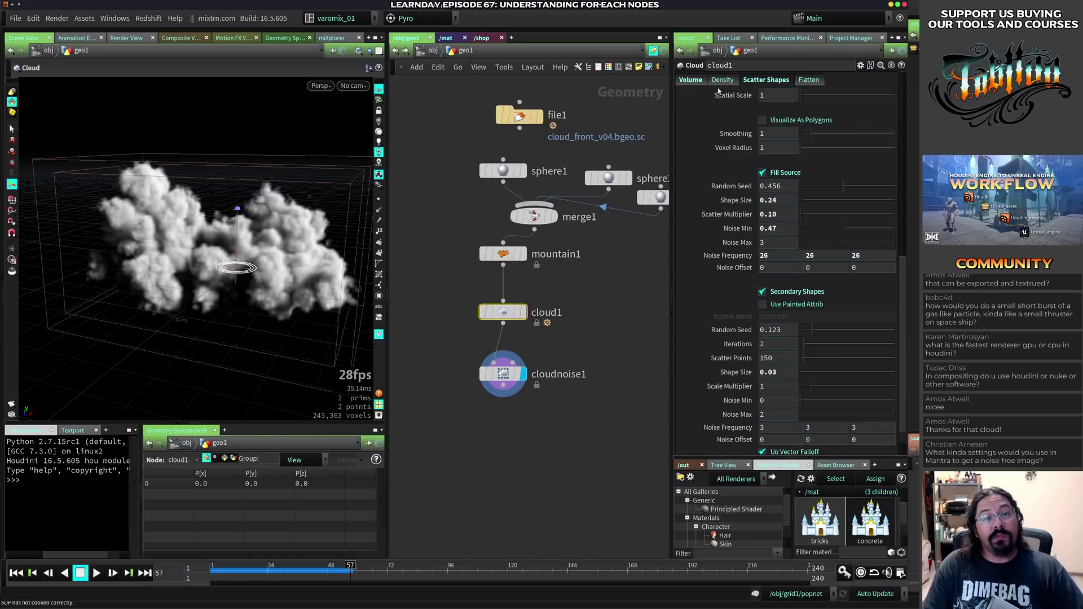
click(690, 79)
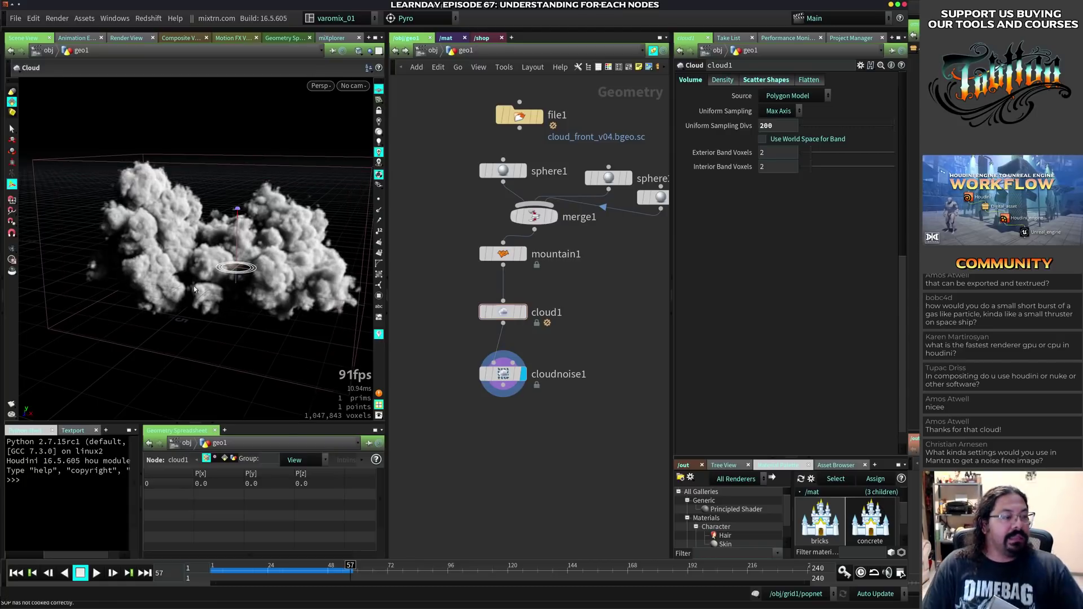
right_drag(265, 246, 319, 278)
drag(319, 278, 235, 286)
drag(242, 303, 262, 272)
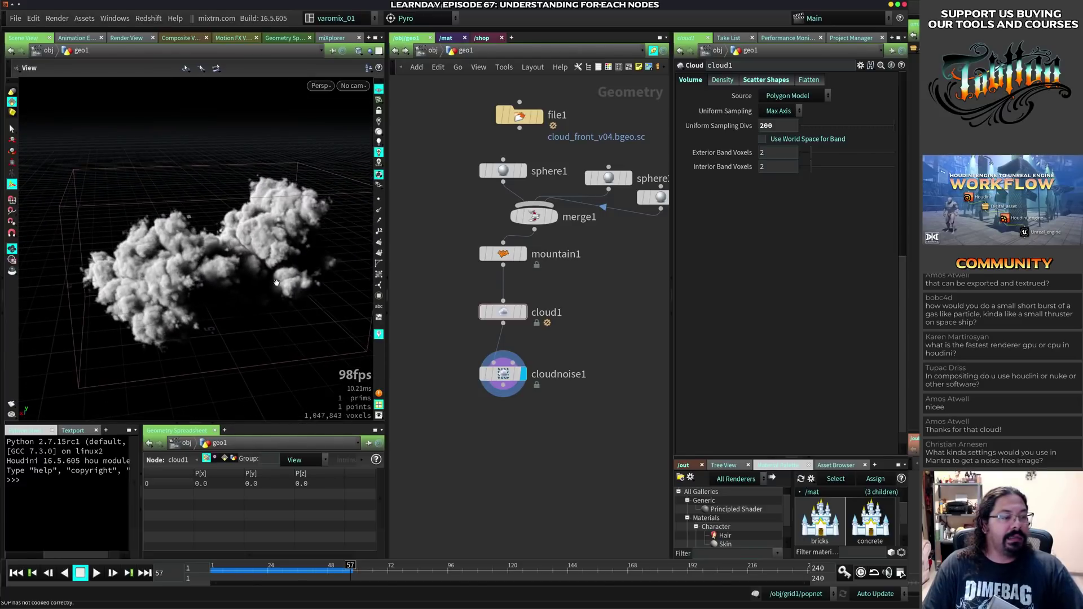
key(Return)
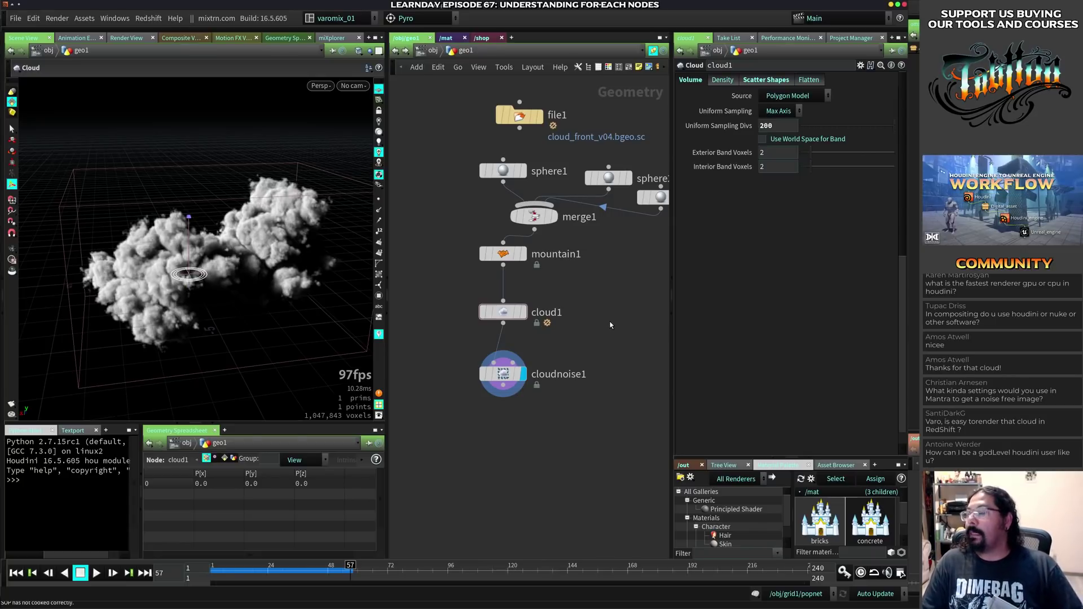
- Return to the object level and rename geo1 as cloud
key(u)
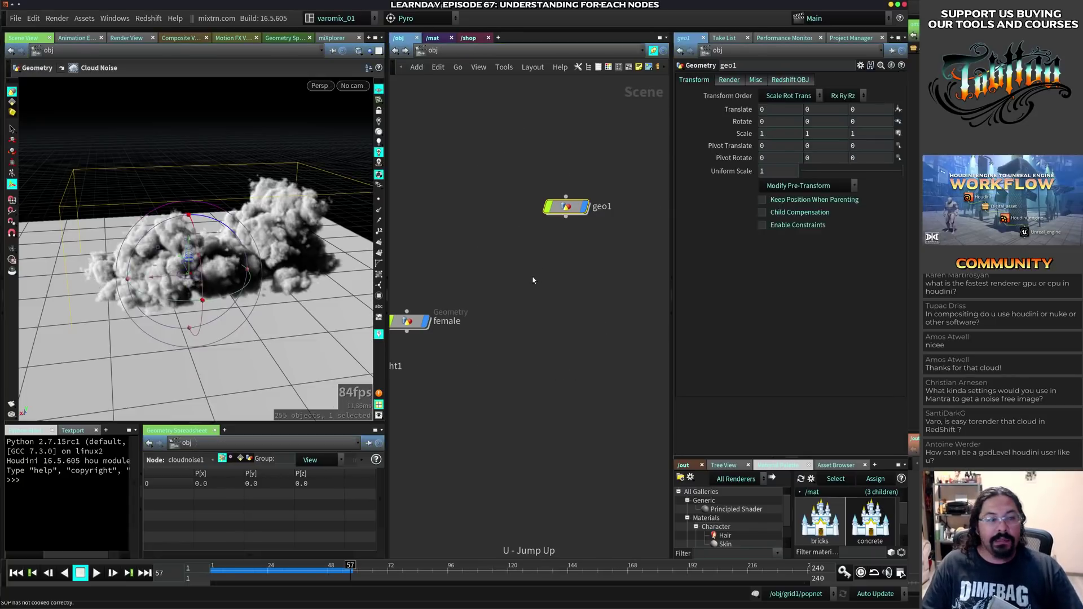
double_click(602, 207)
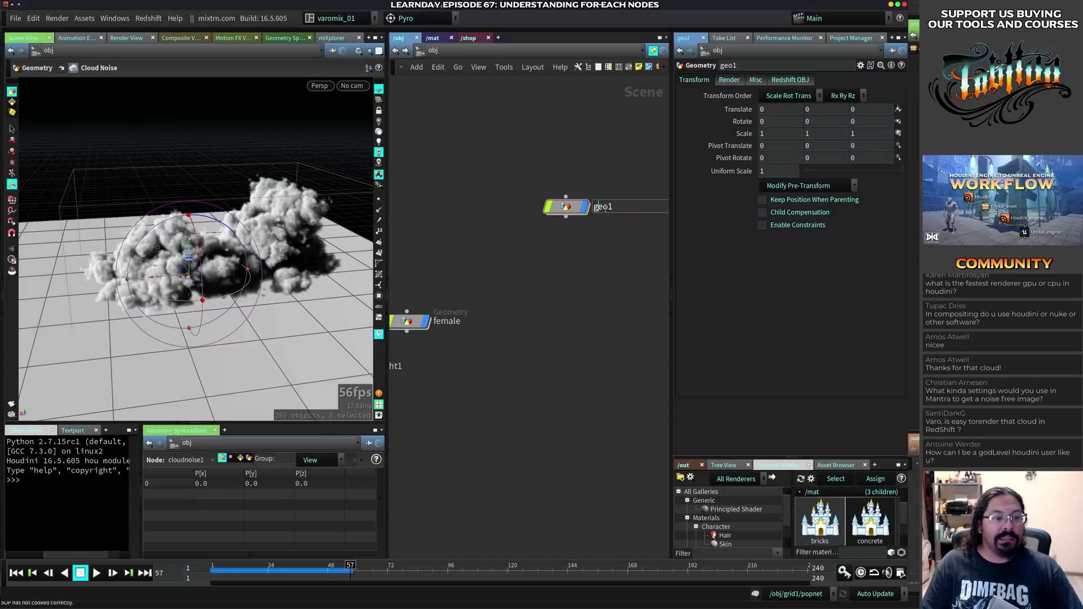
double_click(617, 207)
text(cloud)
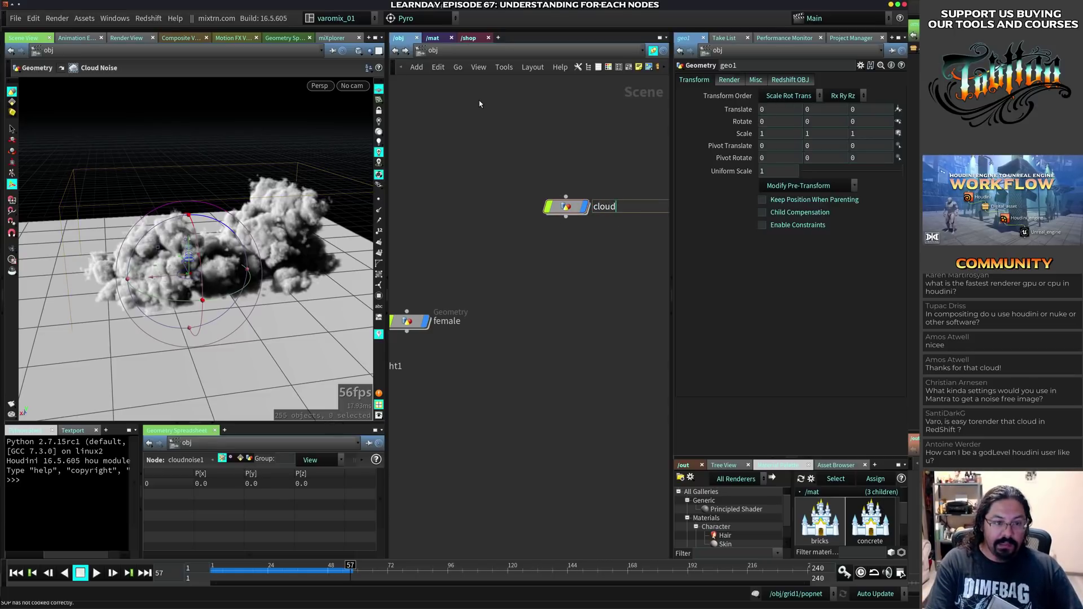
key(Return)
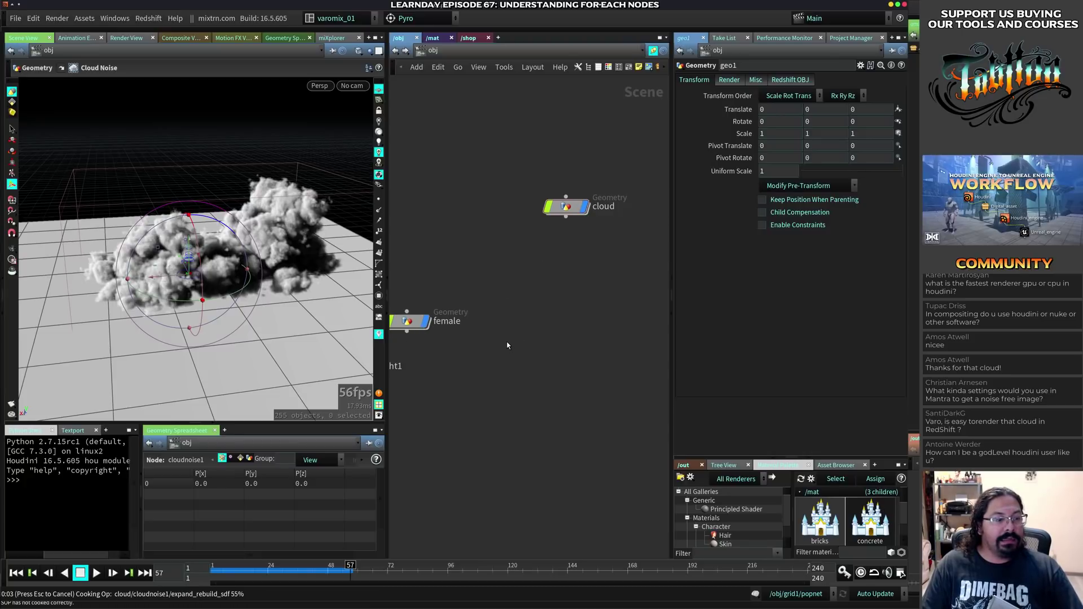
- Hide the cloud, female, simplefemale1 and grid1 objects to clear the viewport
middle_drag(494, 326, 603, 299)
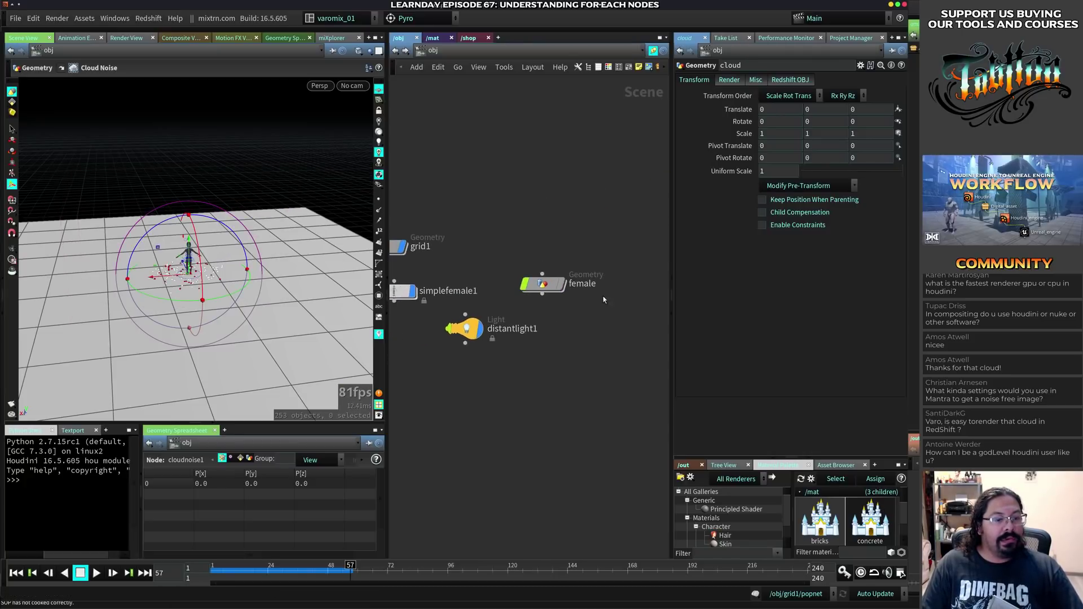
middle_drag(420, 364, 508, 367)
click(501, 294)
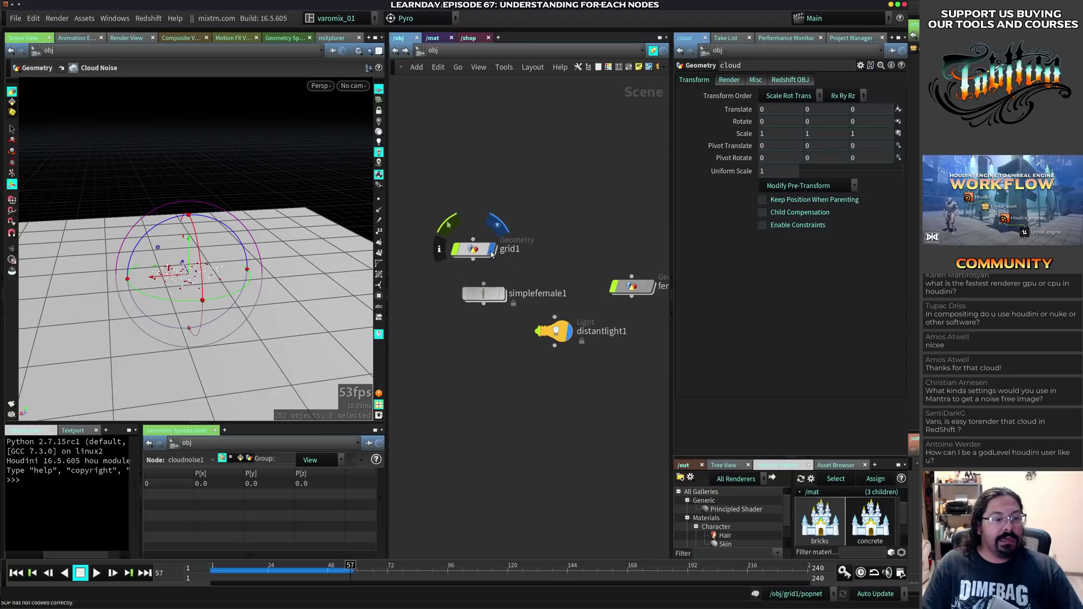
click(489, 249)
middle_drag(609, 300, 356, 322)
middle_drag(651, 244, 551, 270)
- Add a Sphere geometry object, place it beside the cloud object and enter its network
key(Tab)
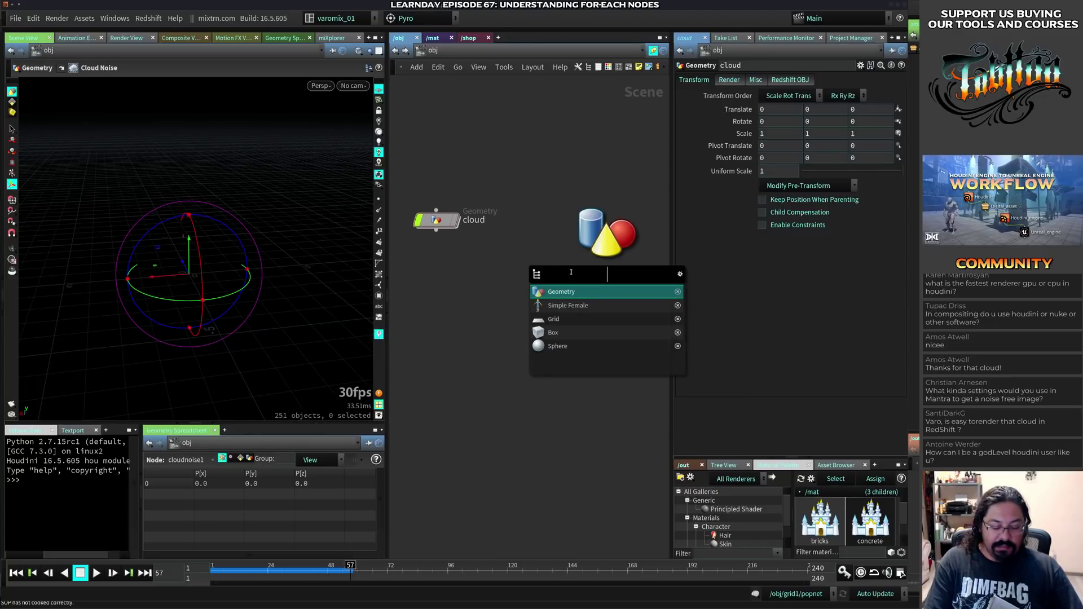
text(sphere)
key(Return)
click(573, 275)
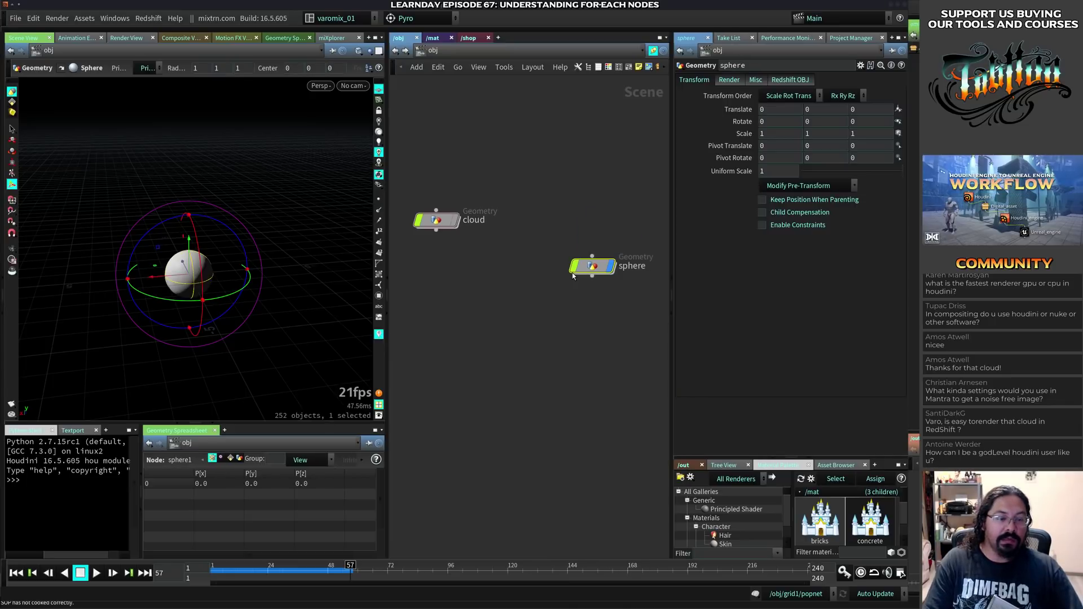
drag(581, 267, 569, 220)
double_click(569, 221)
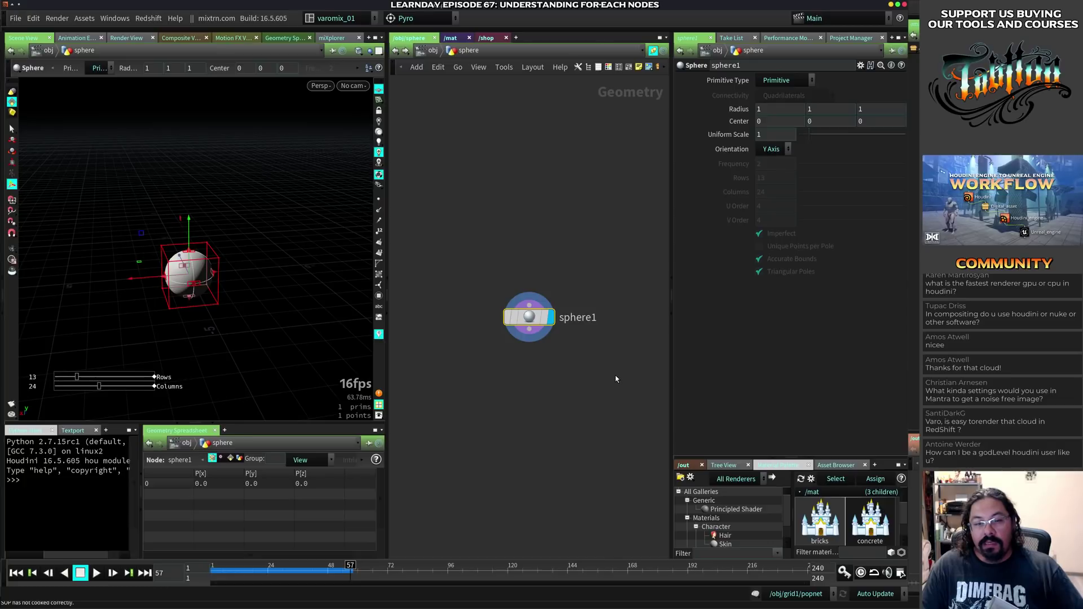
- Move the sphere1 node higher and add a displayed POP Network below it, fed by sphere1
drag(529, 317, 530, 261)
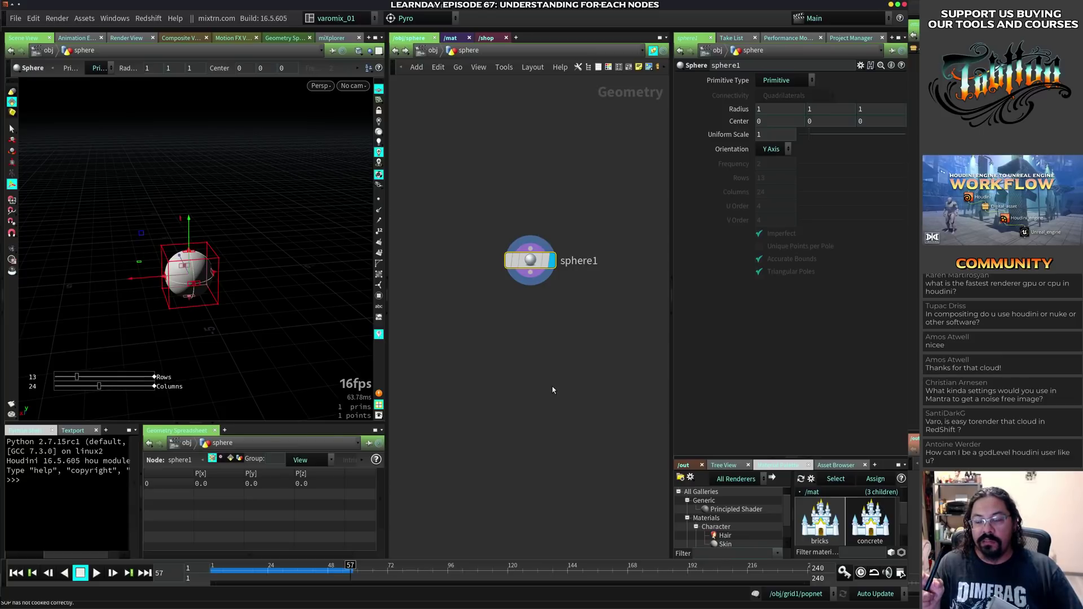
drag(530, 260, 525, 224)
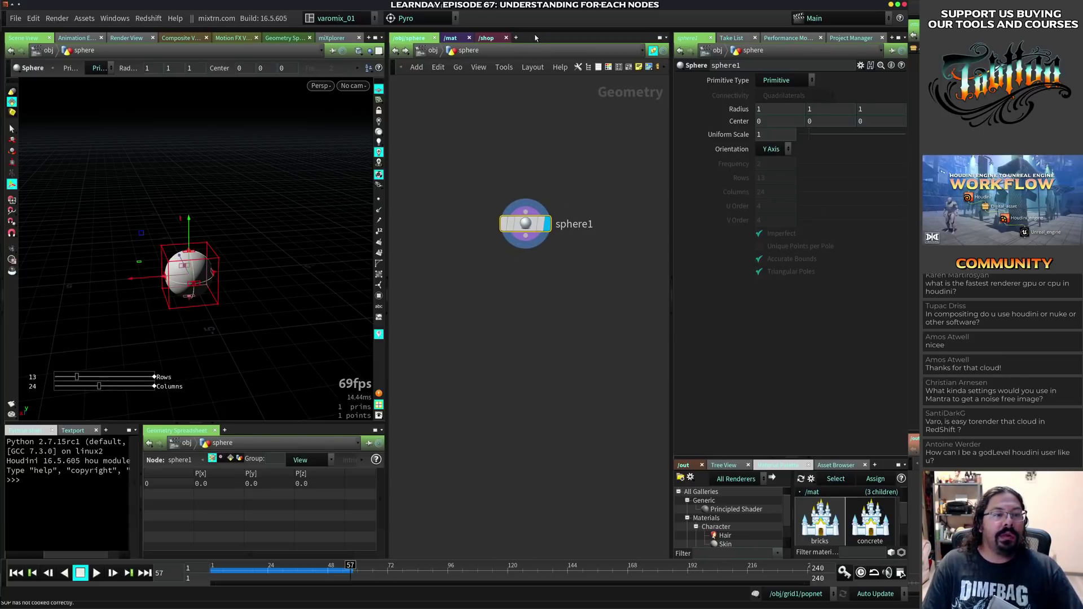
key(Tab)
text(pop)
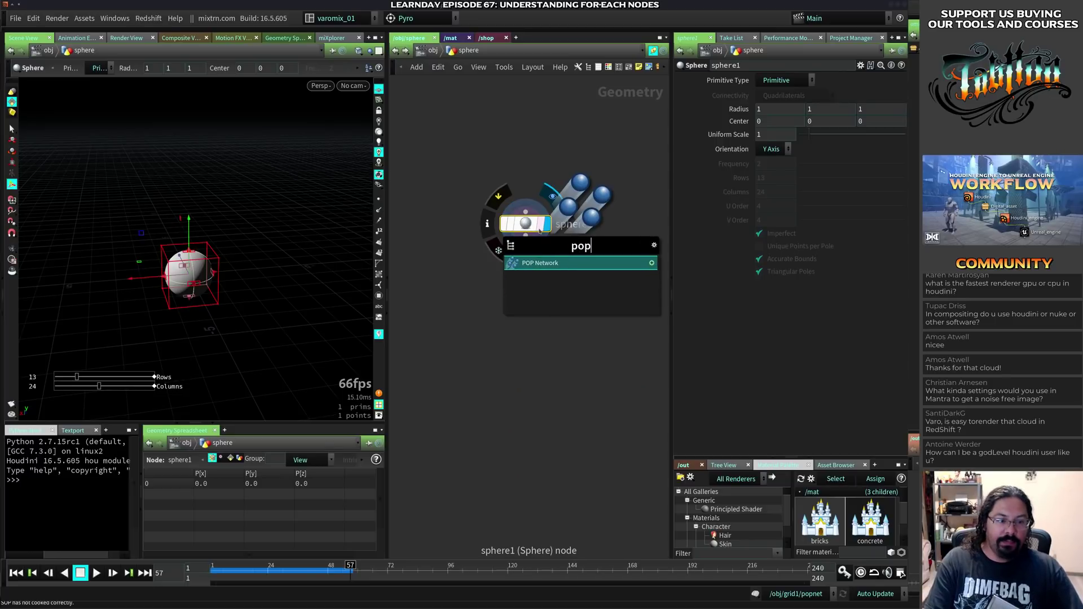
key(Escape)
click(524, 269)
drag(522, 271, 522, 283)
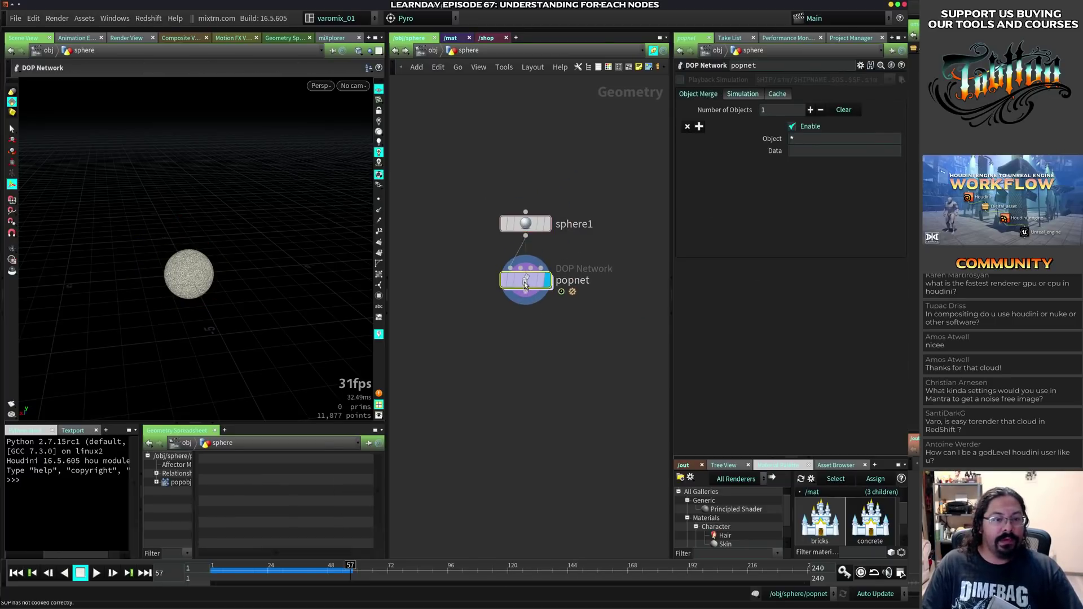
- Enter the POP network and set the Initial Velocity of source_first_input to Add to inherited velocity
double_click(521, 285)
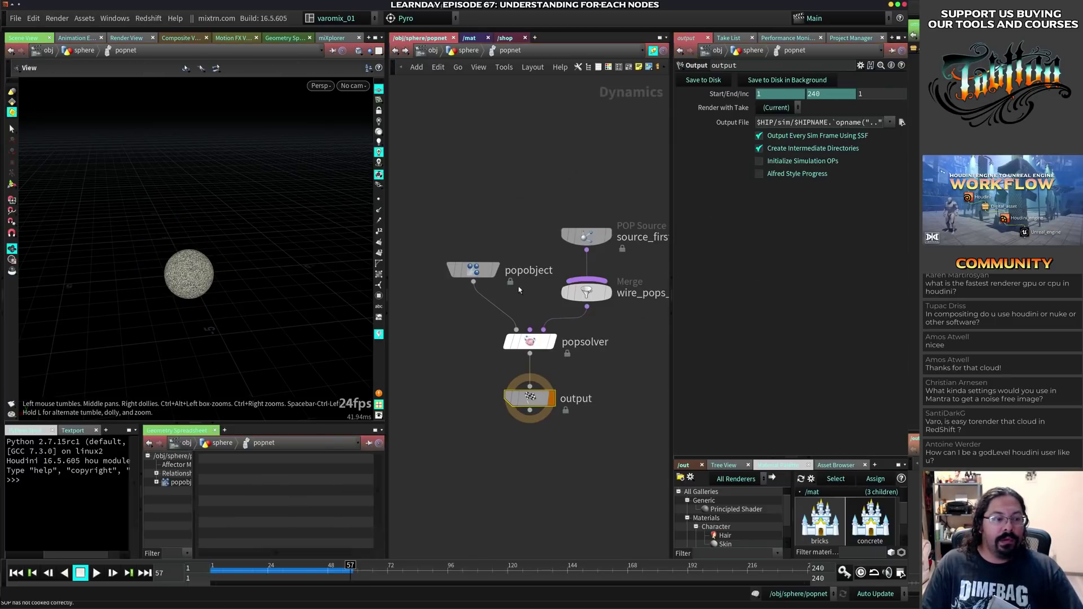
click(584, 233)
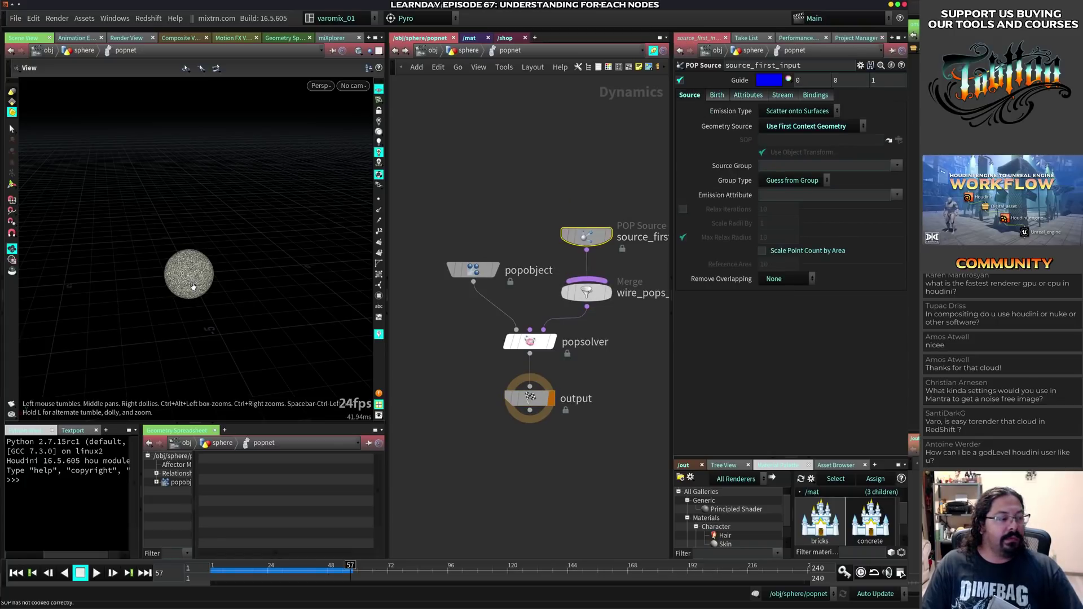
middle_drag(189, 334, 232, 307)
drag(231, 307, 223, 335)
click(716, 94)
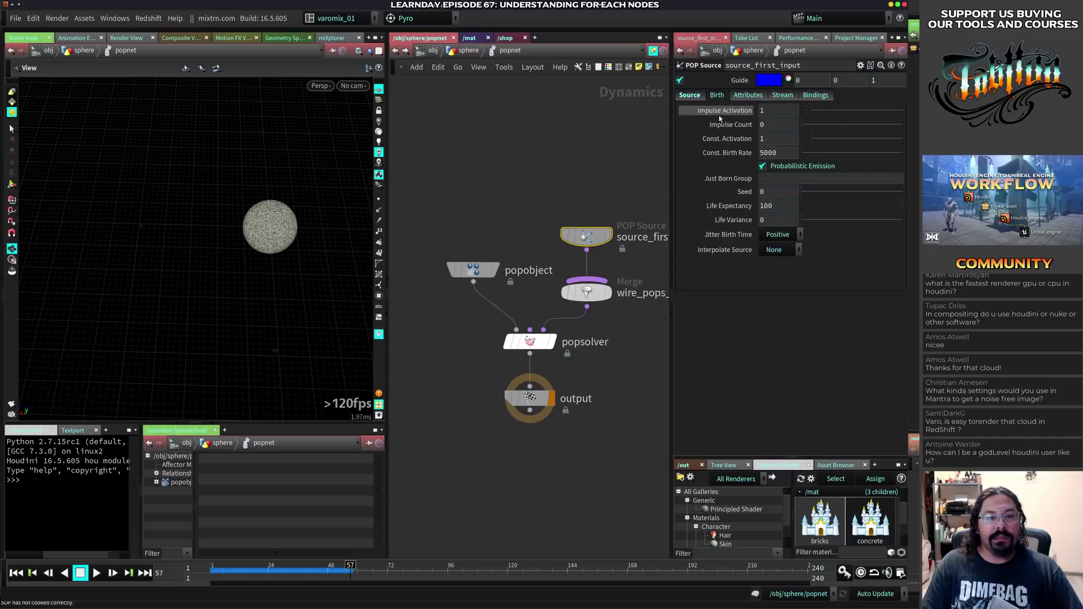
click(748, 94)
click(798, 139)
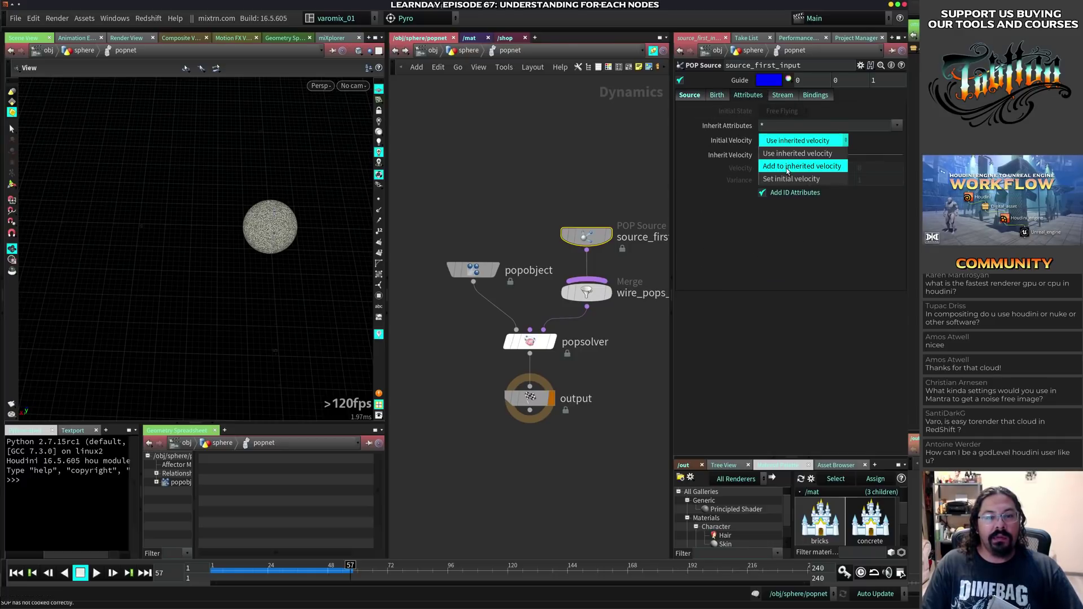
click(801, 153)
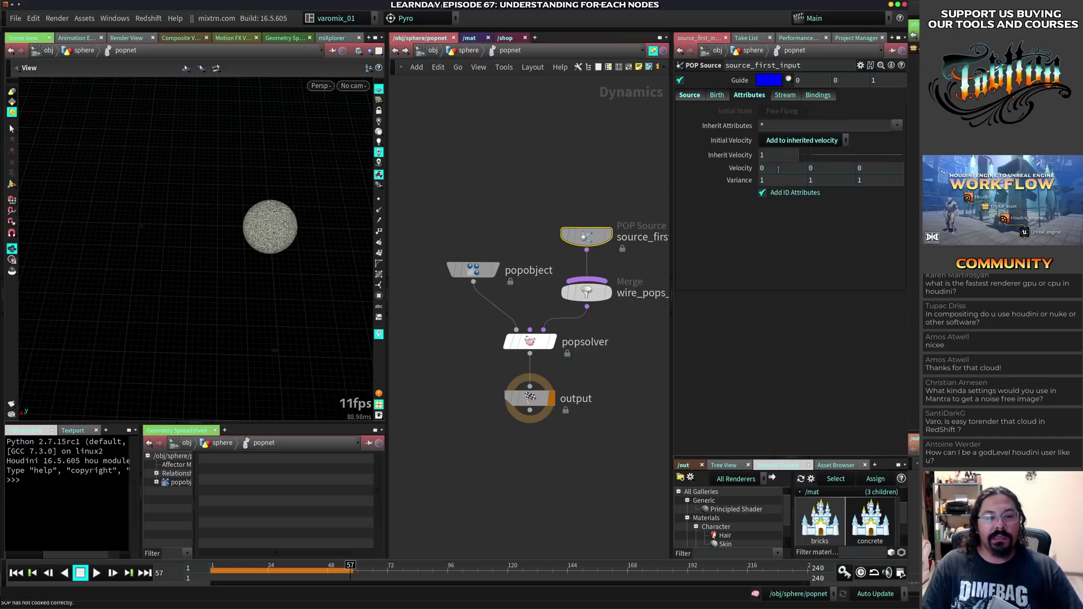
- Set the source's X velocity to 1 and preview the particle simulation from the first frame
key(ctrl+Up)
key(Up)
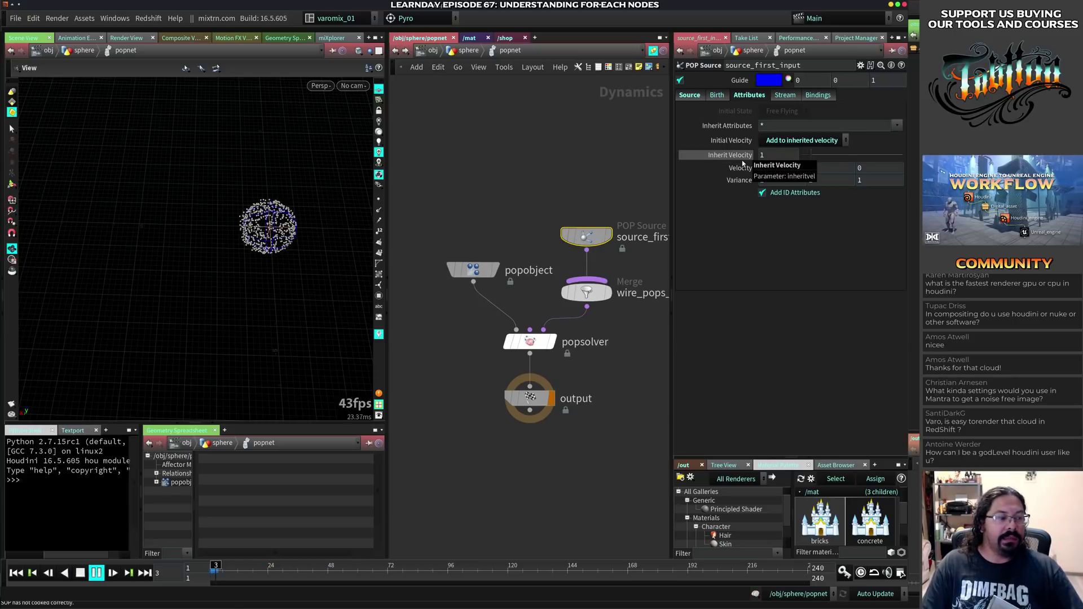
key(ctrl+Up)
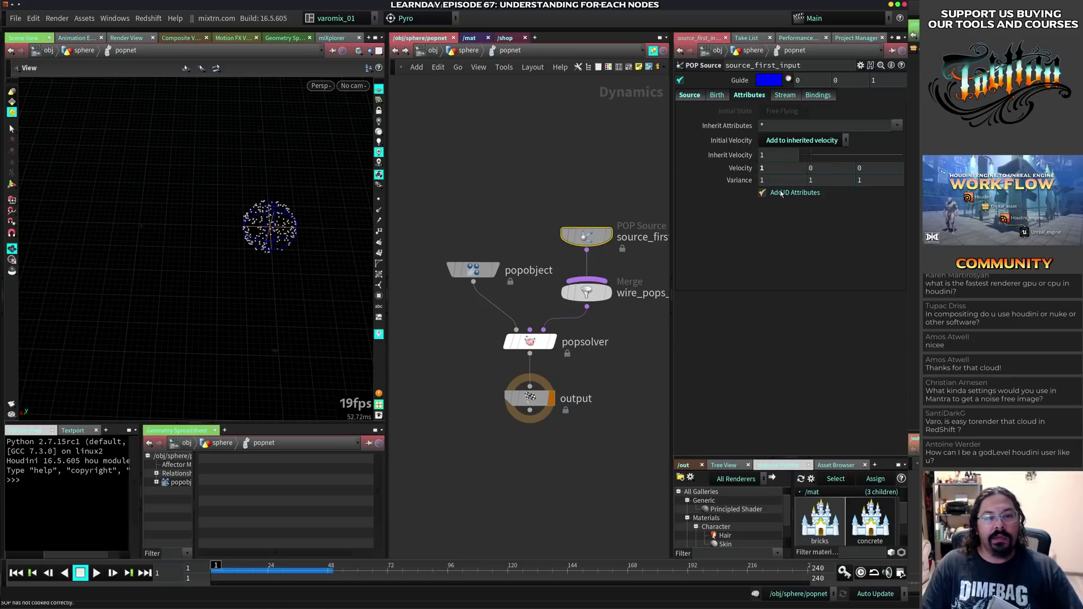
- Try a velocity variance of -1 on all three axes, preview the particles, and restore the default variance
middle_drag(748, 180, 733, 164)
key(Up)
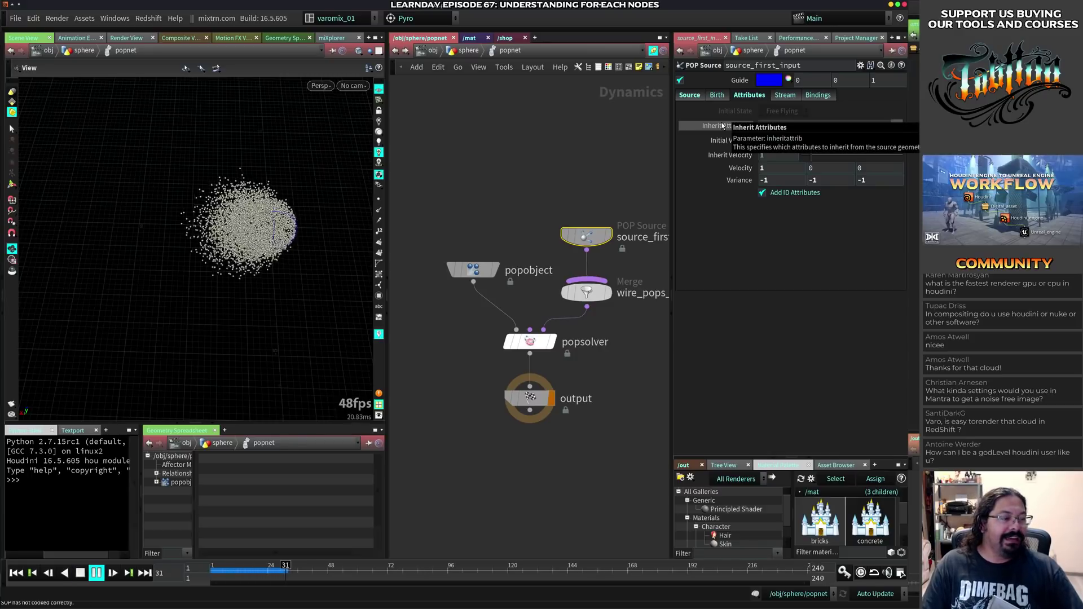
key(ctrl+Up)
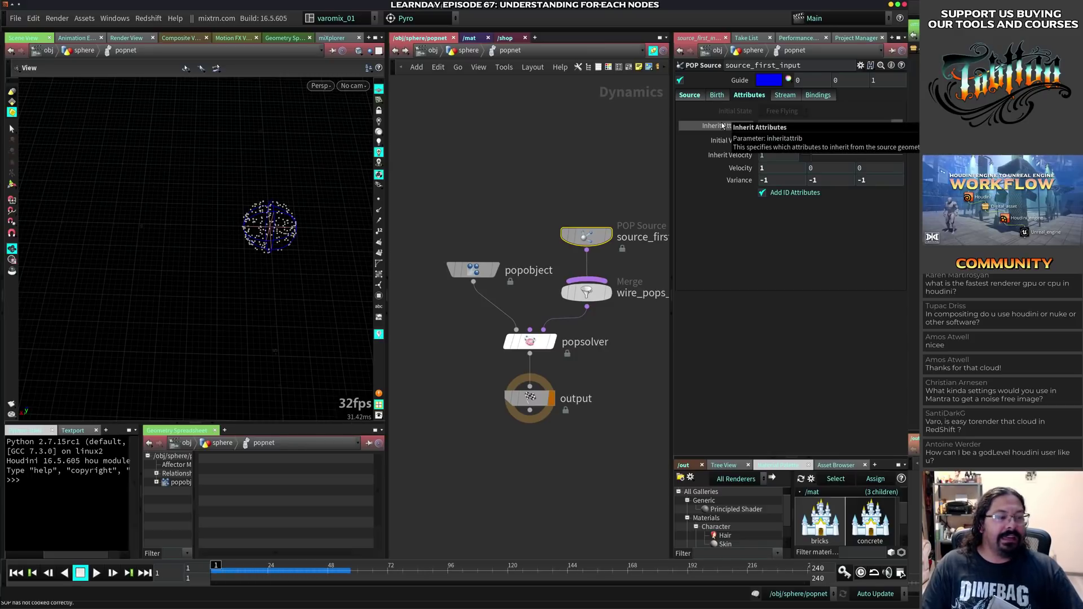
ctrl+middle_click(740, 180)
middle_drag(742, 187, 745, 153)
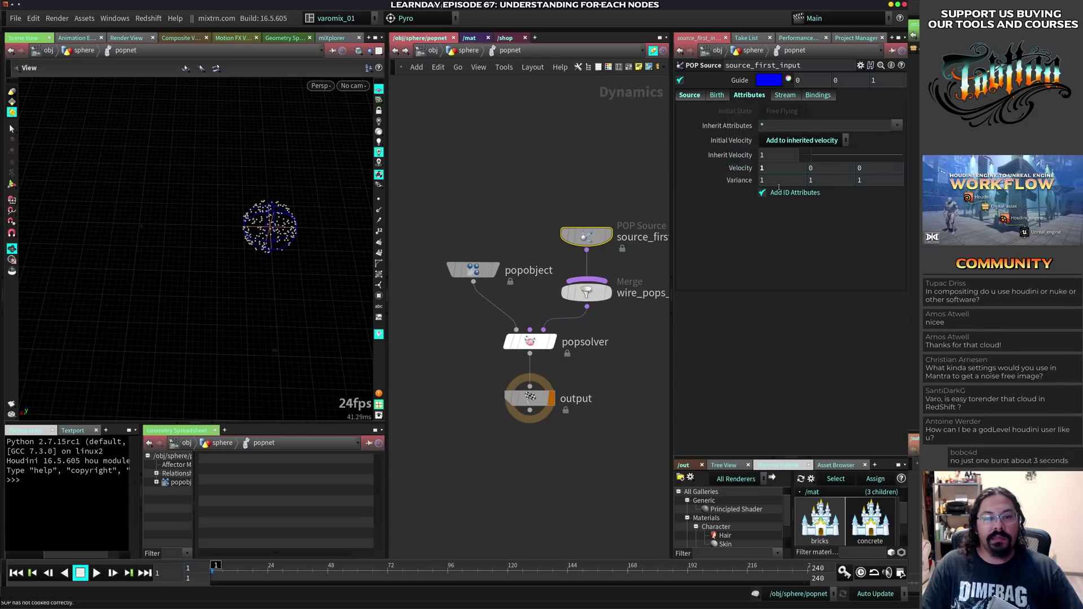
- Set the source's velocity variance to 0 on all three axes and replay the particle simulation from the first frame
key(Tab)
text(0)
key(Tab)
text(0)
key(Return)
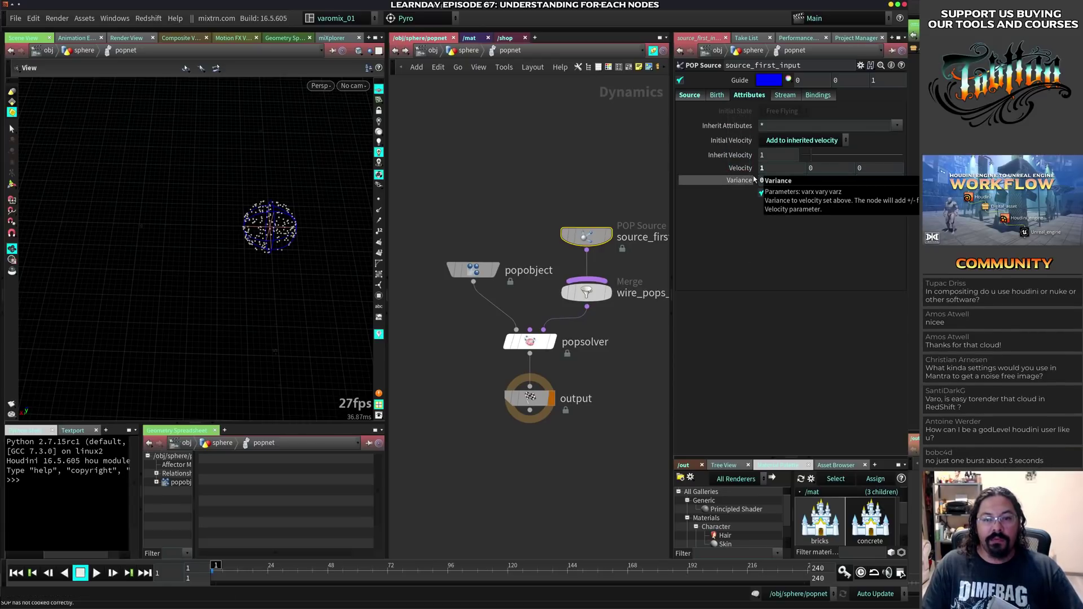
click(590, 172)
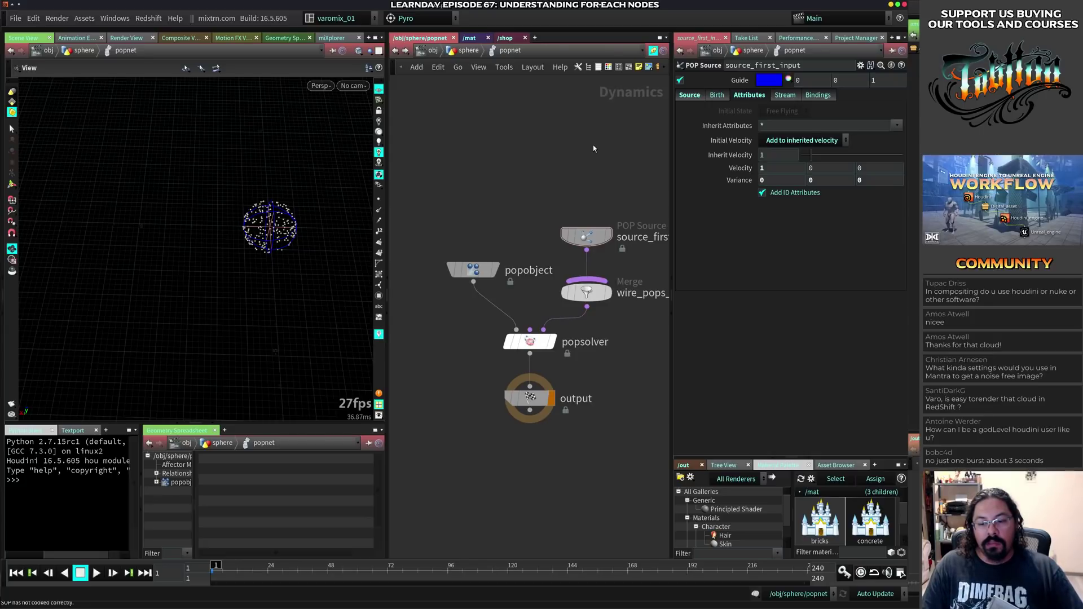
key(Up)
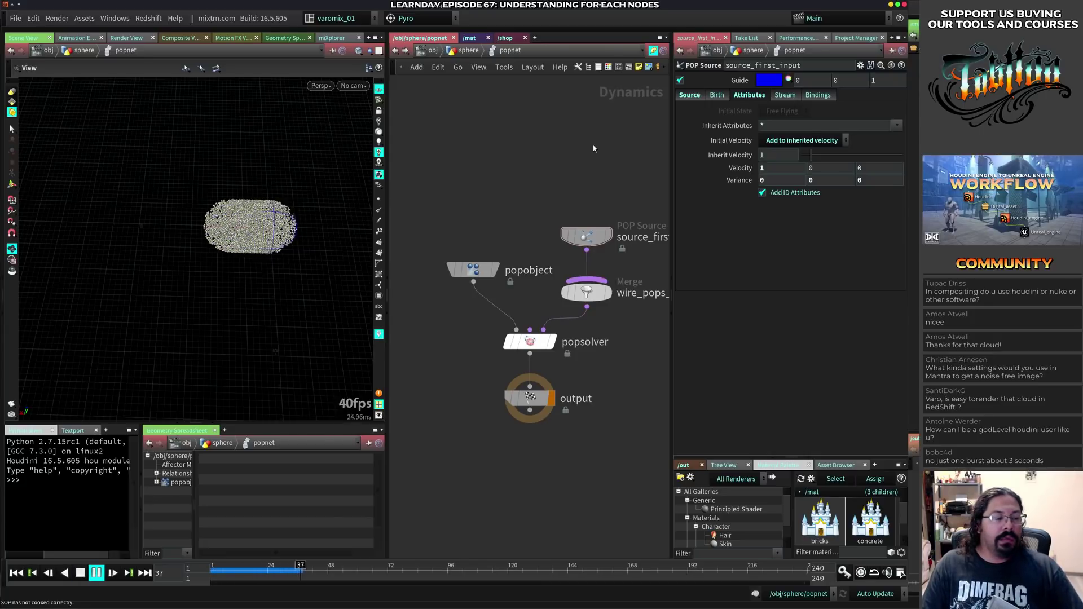
key(ctrl+Up)
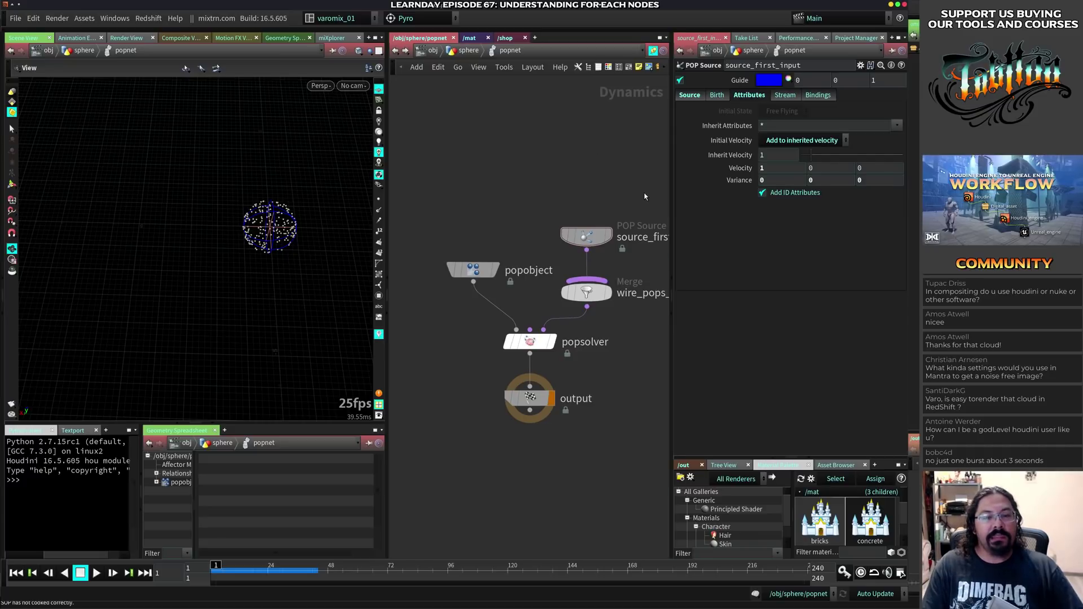
key(Up)
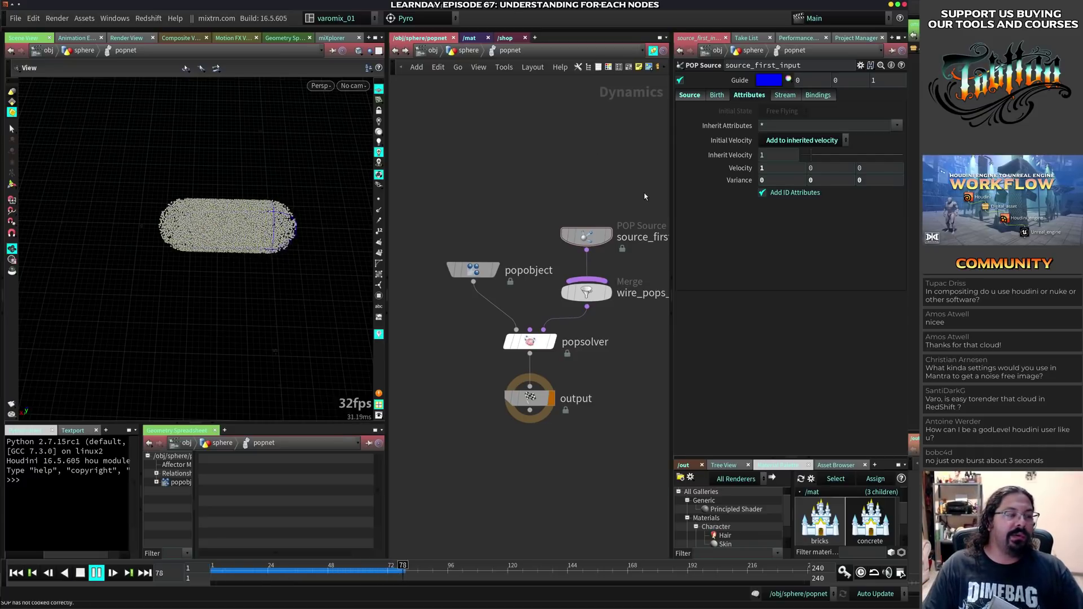
key(ctrl+Up)
key(Up)
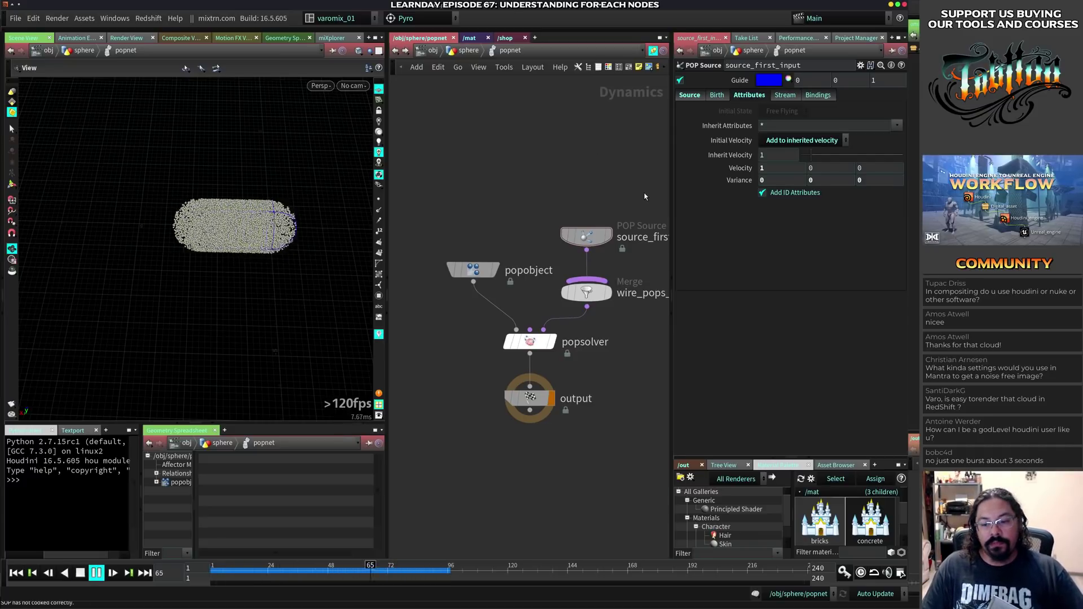
key(ctrl+Up)
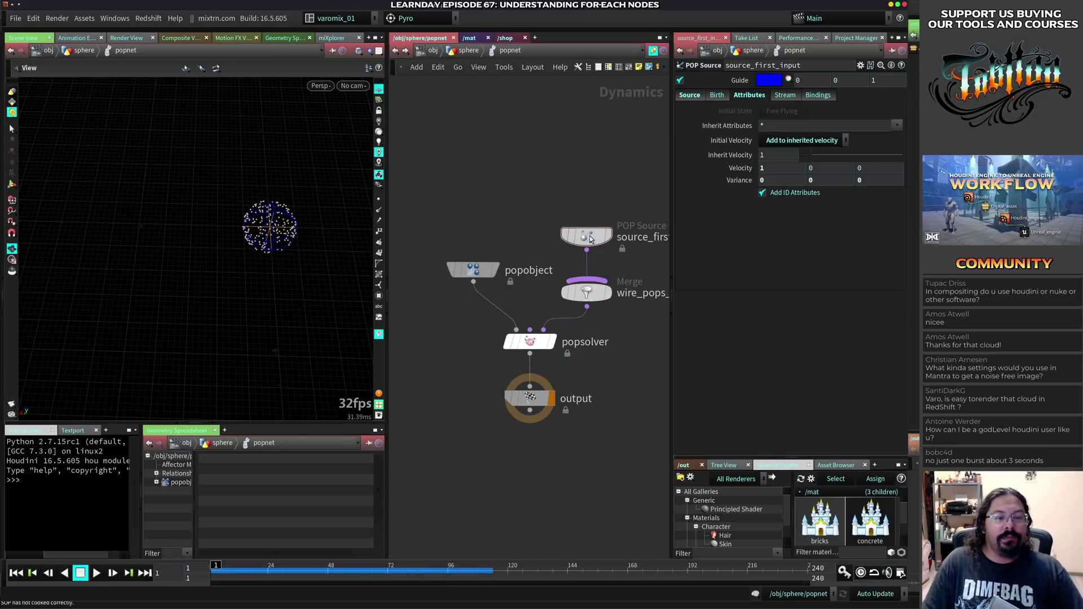
- Move the POP Source node slightly higher, enable real-time playback and replay the simulation
drag(587, 236, 587, 222)
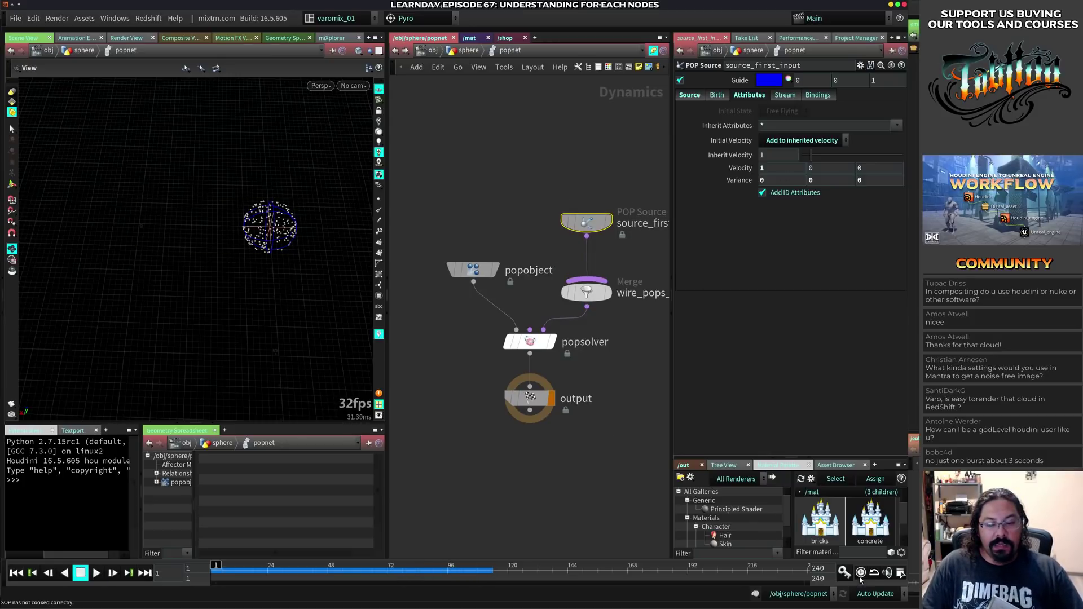
key(Up)
key(ctrl+Up)
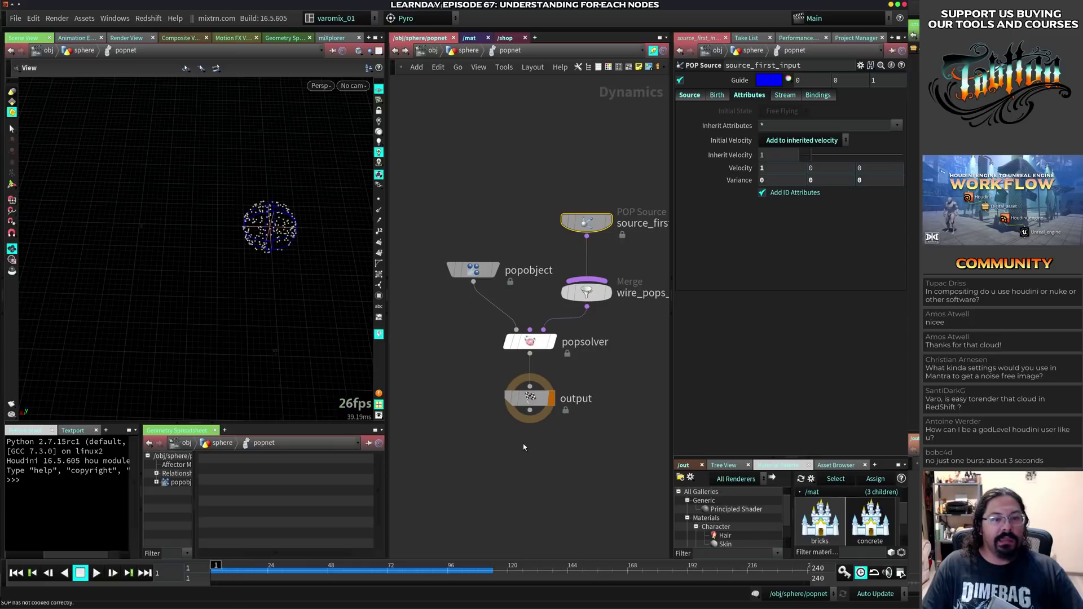
- Set the source's X velocity to 10 and preview the particle stream
drag(774, 168, 725, 166)
text(0)
key(Return)
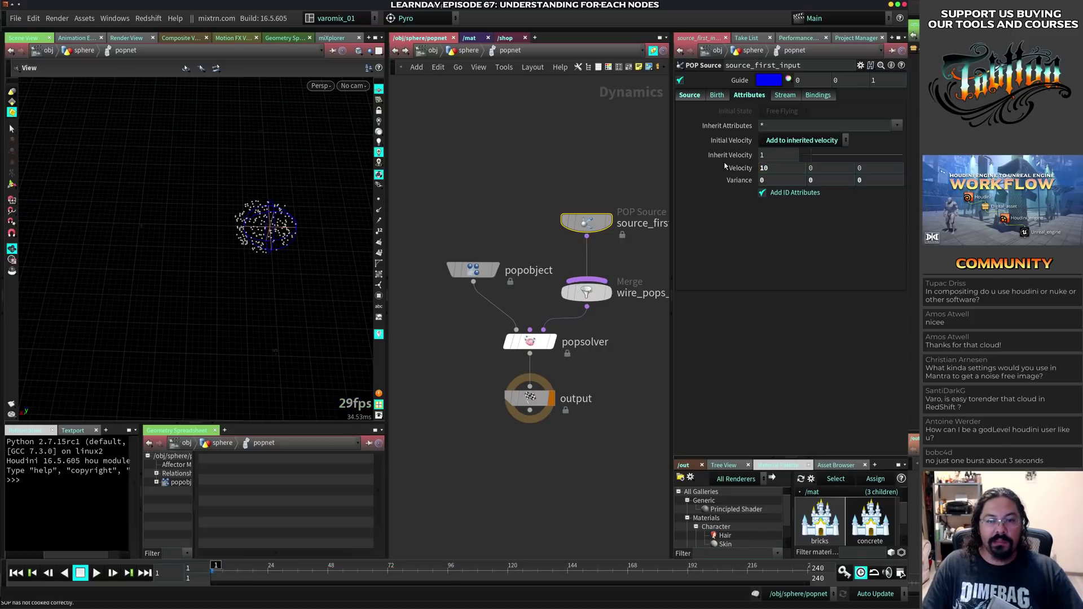
key(Up)
key(ctrl+Up)
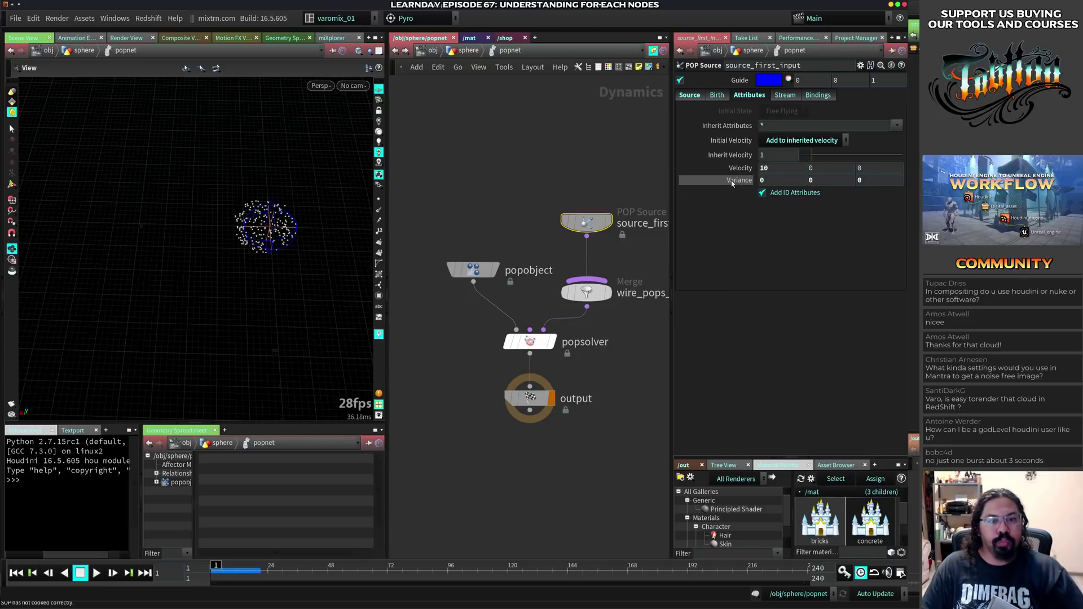
- Set the source's velocity variance to 0.2 on all three axes and preview the particle stream
mouse_move(740, 183)
middle_down()
mouse_move(740, 167)
mouse_move(758, 168)
mouse_move(757, 181)
middle_up()
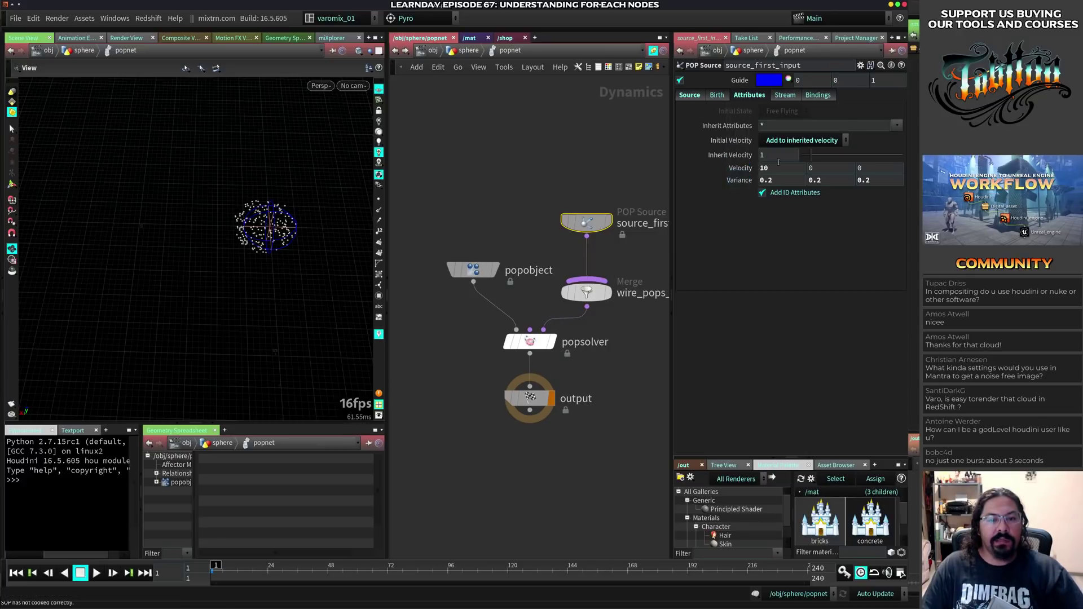
key(Up)
key(ctrl+Up)
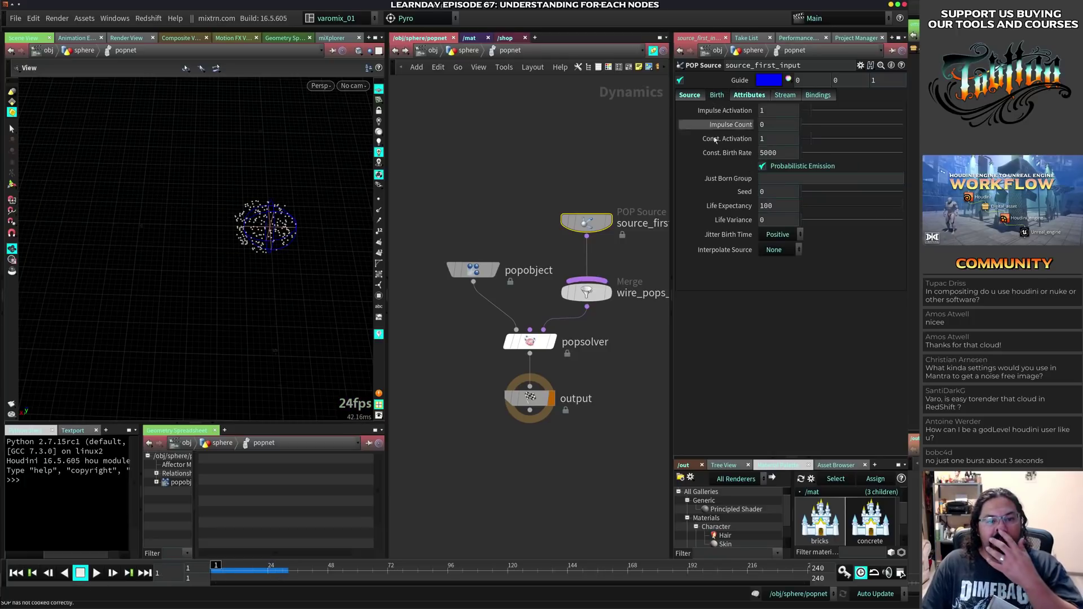
- Show the source's birth settings with Const. Activation opened for editing, and widen the parameter pane
click(716, 94)
click(786, 140)
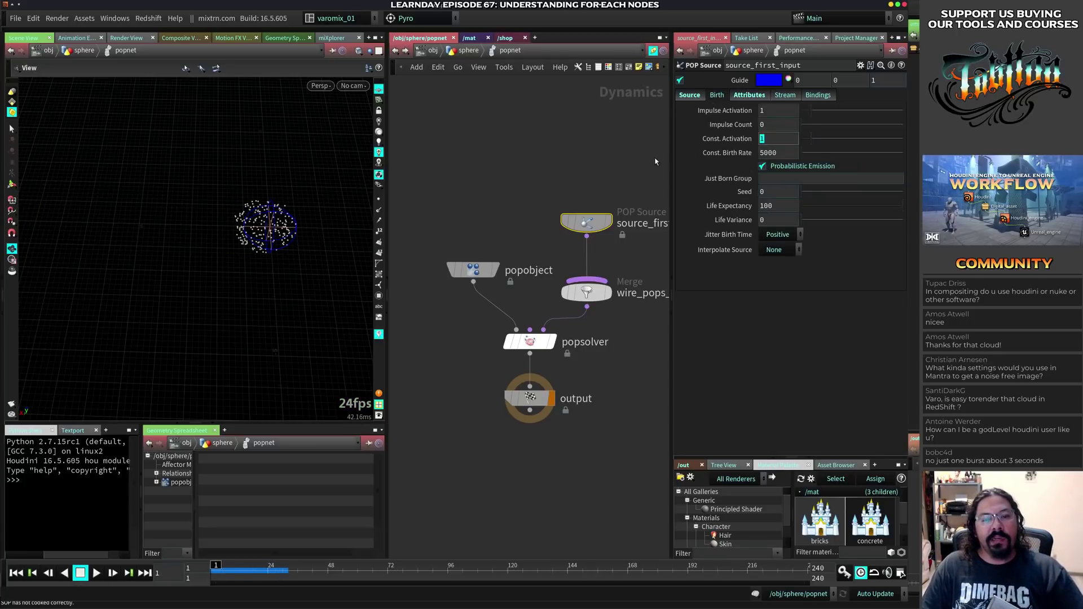
drag(674, 163, 562, 162)
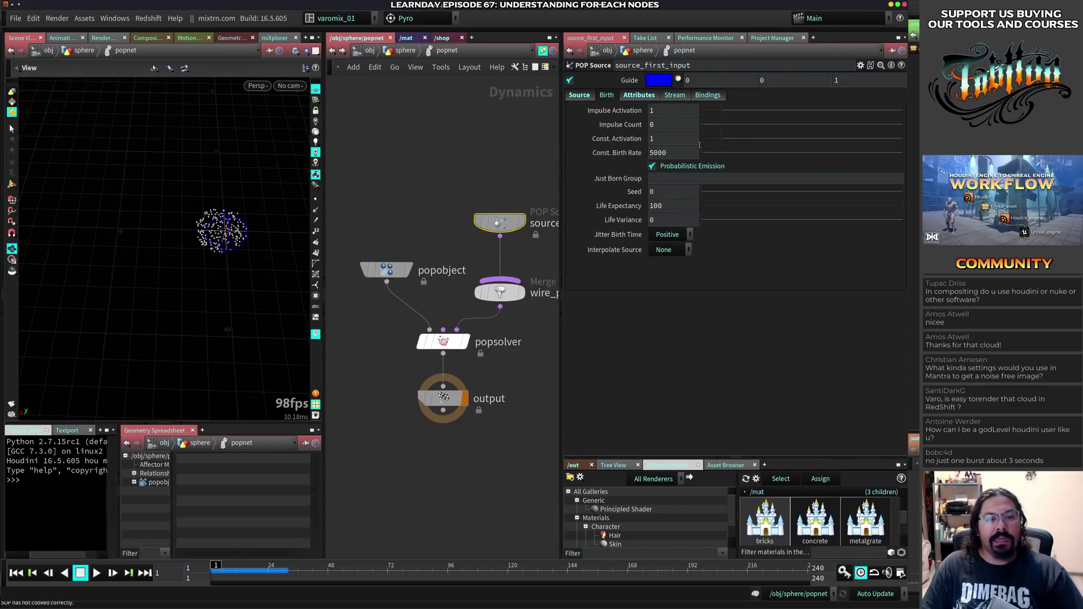
click(698, 143)
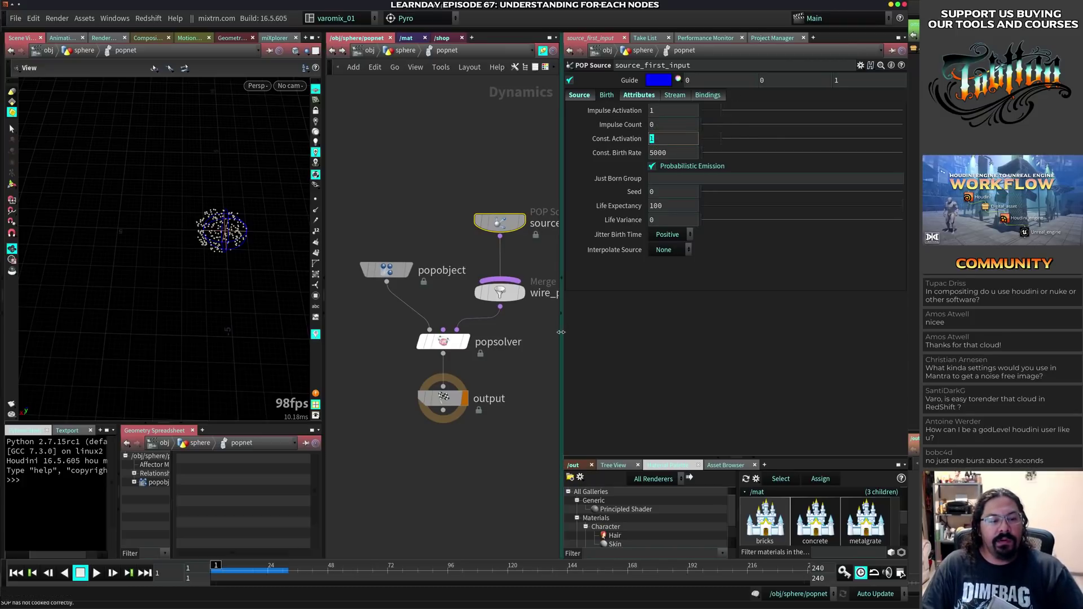
drag(560, 332, 615, 333)
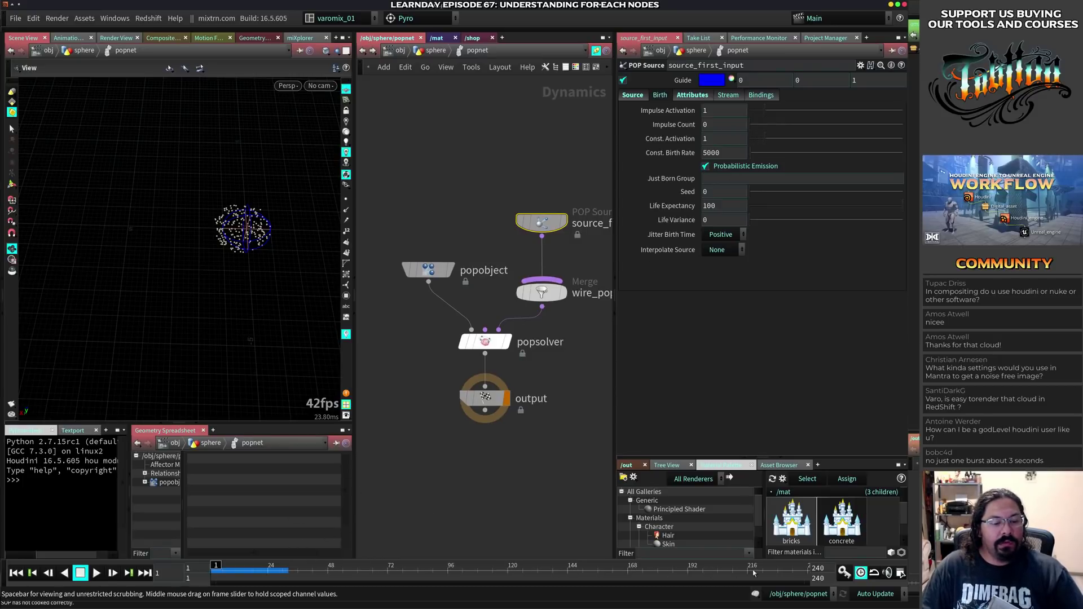
- Shorten the visible timeline to frame 133 and keyframe Const. Activation at 1 on frame 1 and at 0 on frame 13
drag(806, 585, 541, 582)
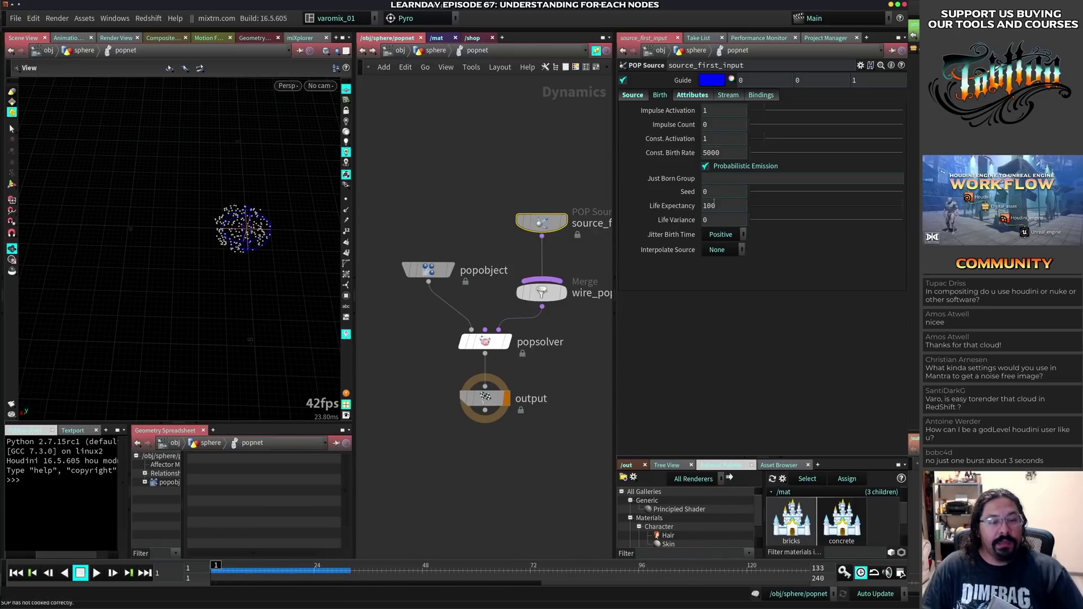
alt+click(688, 141)
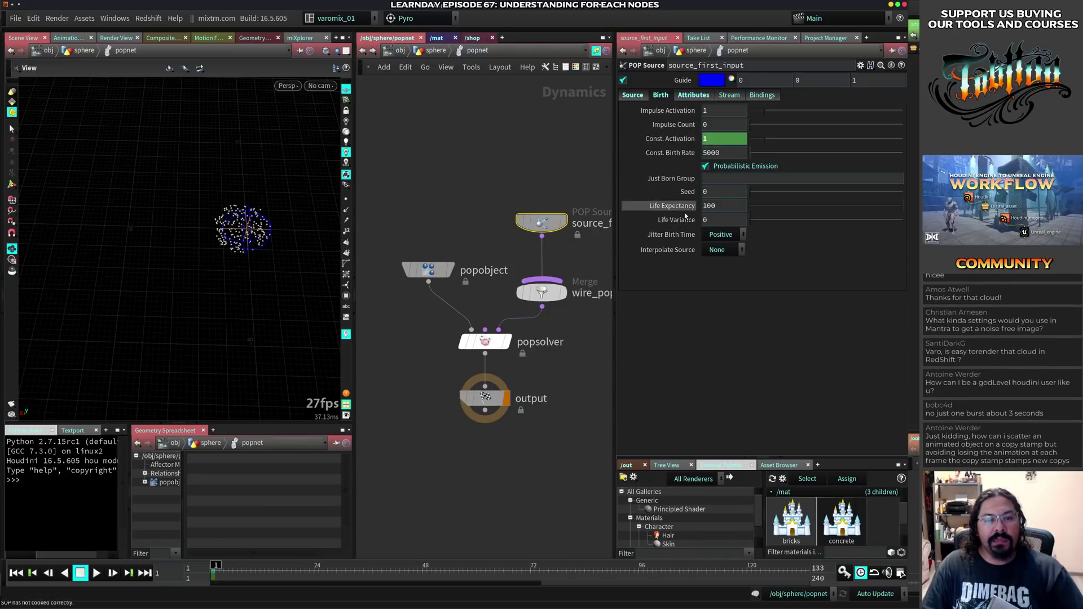
drag(214, 571, 262, 562)
alt+click(688, 139)
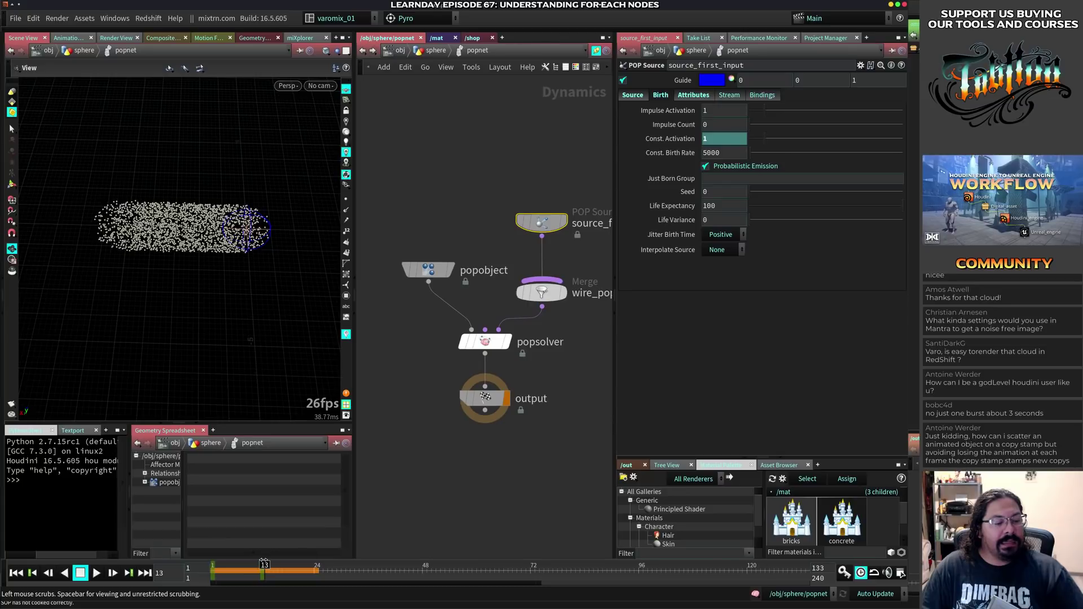
drag(764, 140, 746, 140)
alt+click(676, 140)
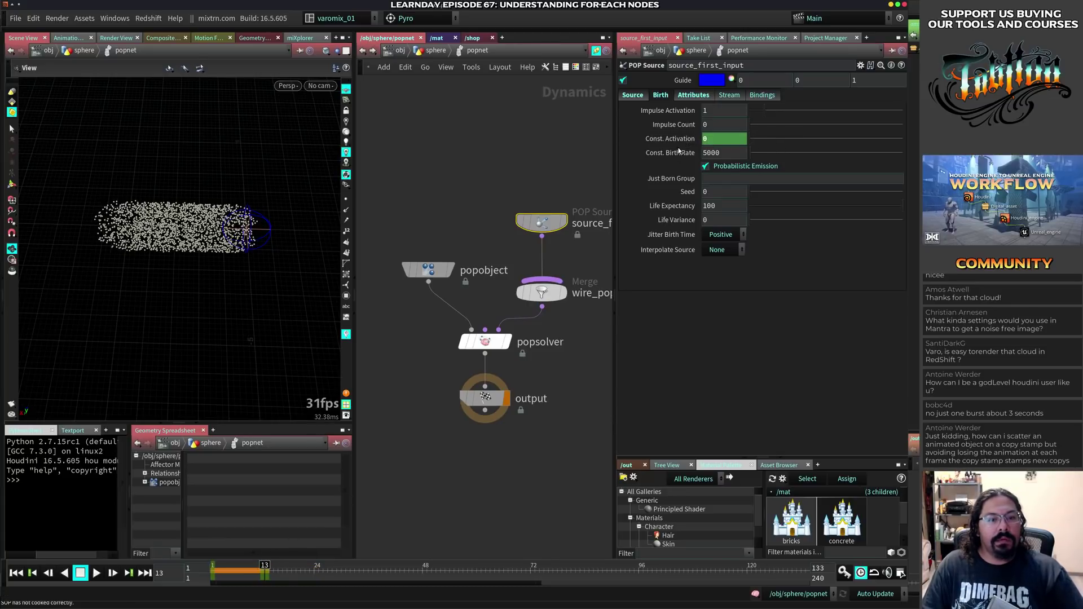
- Keyframe Const. Activation at 0 on frame 24 and at 1 on frame 25
drag(266, 566, 319, 565)
alt+click(674, 139)
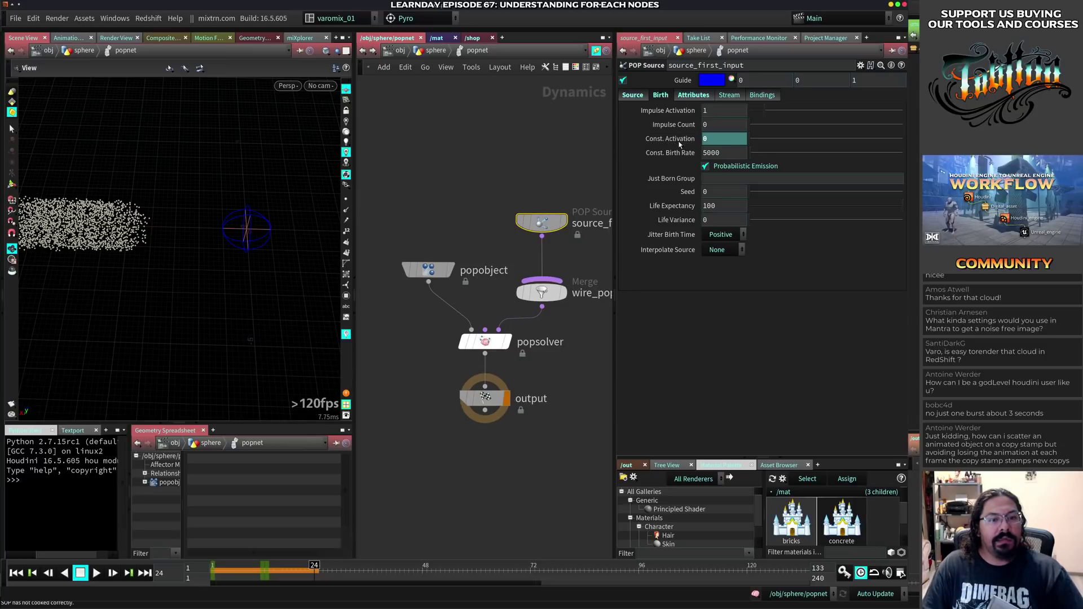
drag(315, 566, 320, 565)
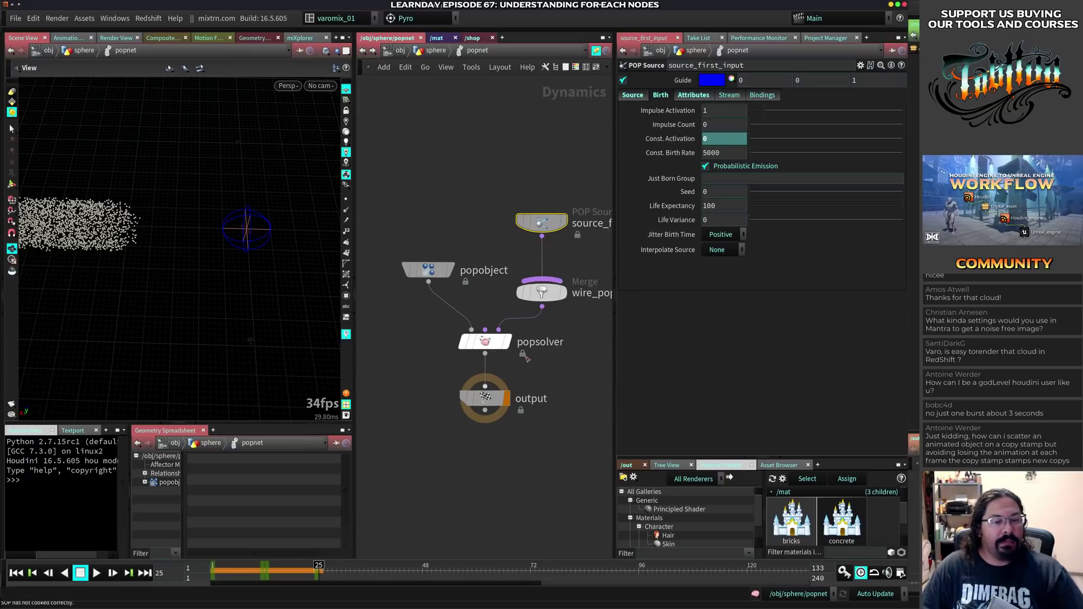
alt+click(671, 139)
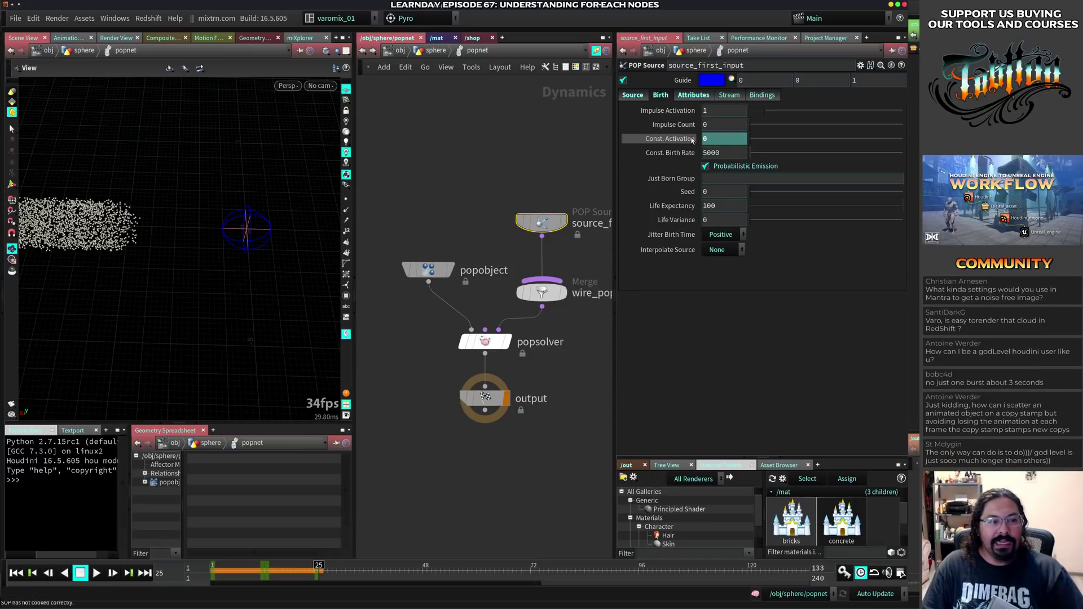
click(762, 141)
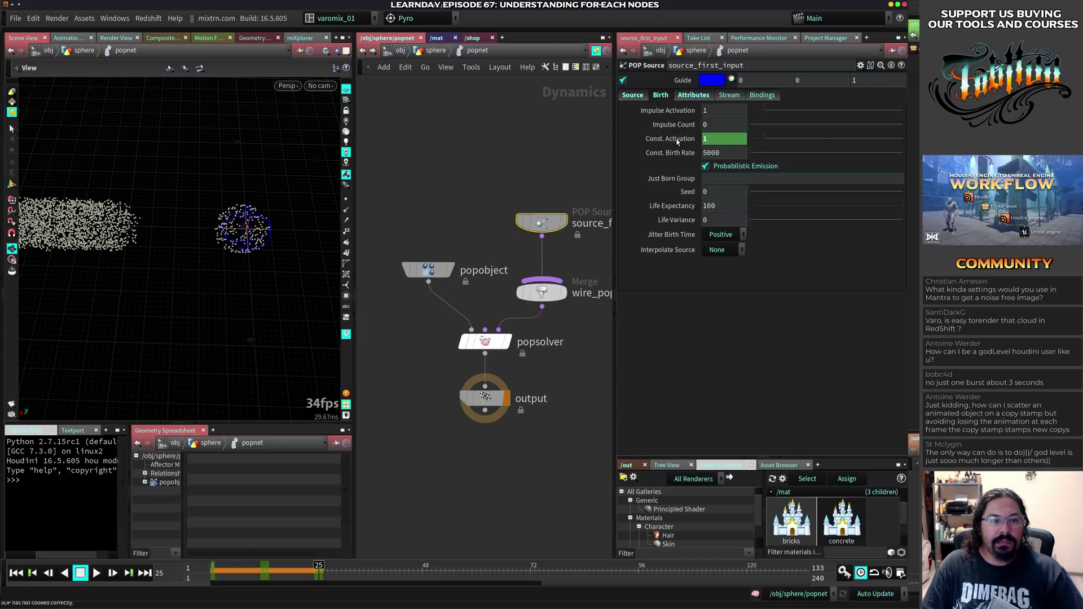
- Play the simulation to check the first emission gap, and return to frame 1
key(ctrl+Up)
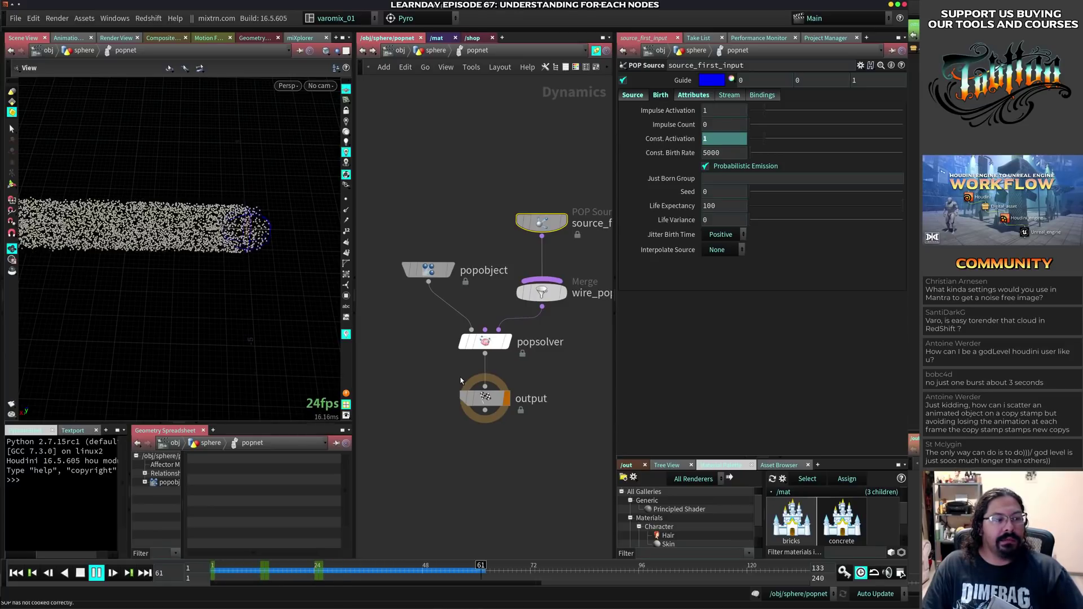
key(ctrl+Up)
key(Up)
key(ctrl+Up)
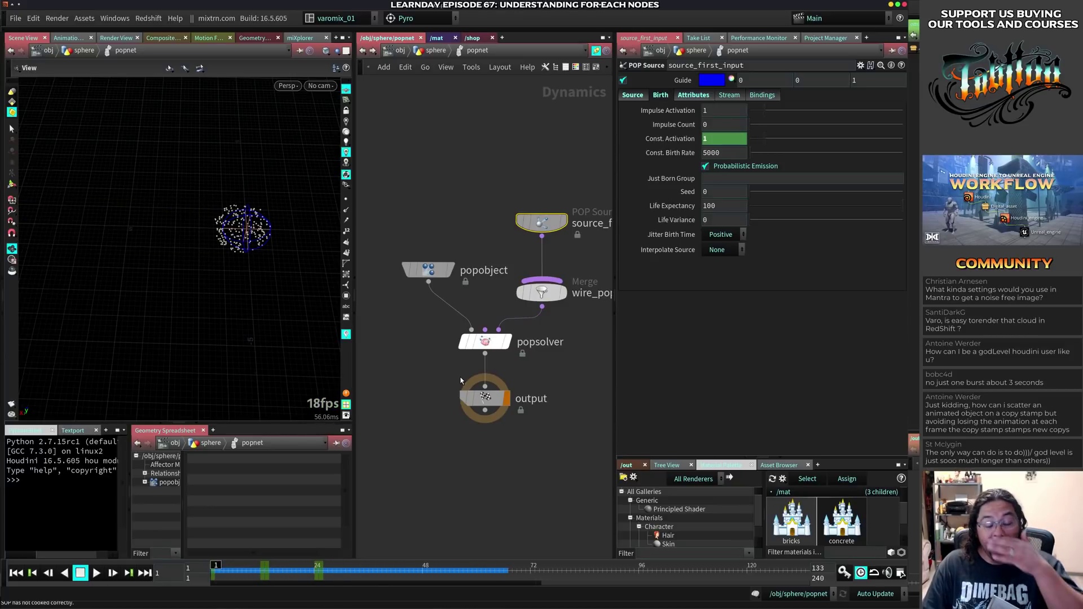
- Add Const. Activation values of 1 on frame 32, 0 on frame 38 and 1 on frame 39
drag(214, 566, 351, 565)
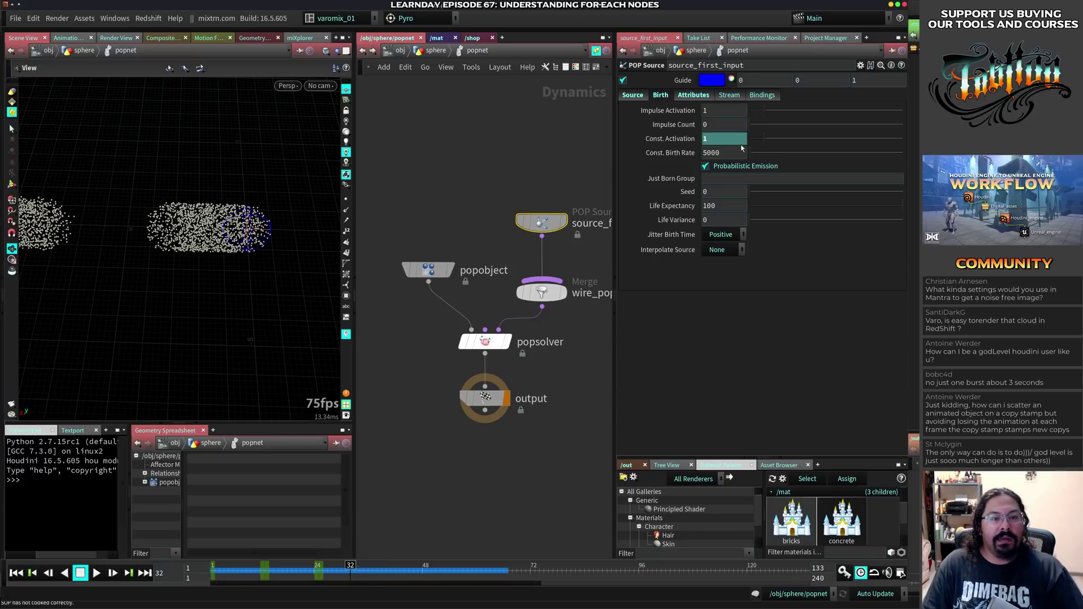
alt+click(686, 140)
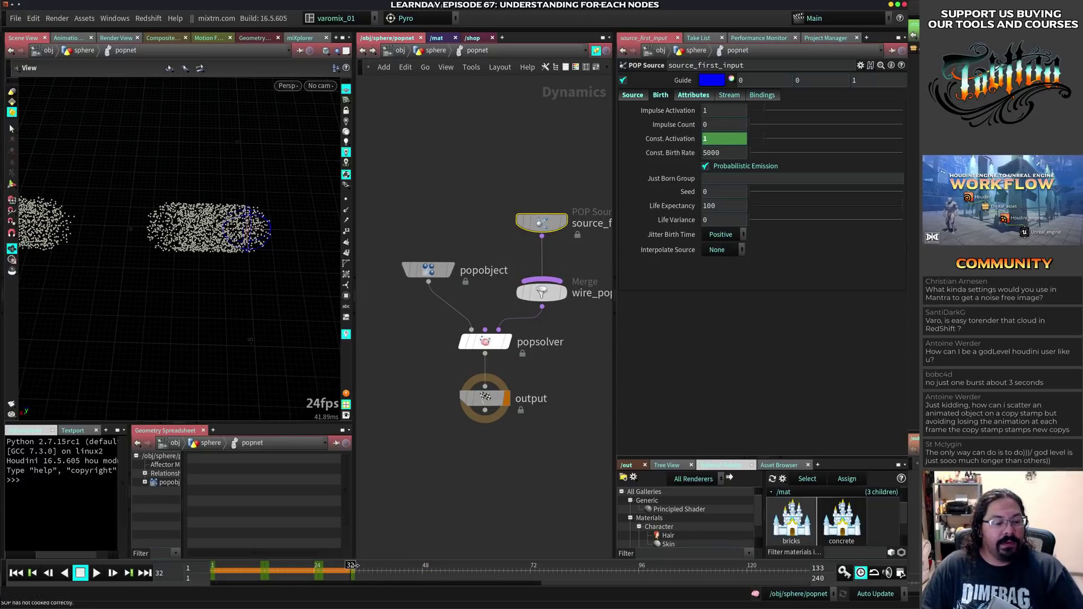
drag(353, 565, 375, 568)
double_click(712, 138)
text(0)
key(Return)
alt+click(683, 140)
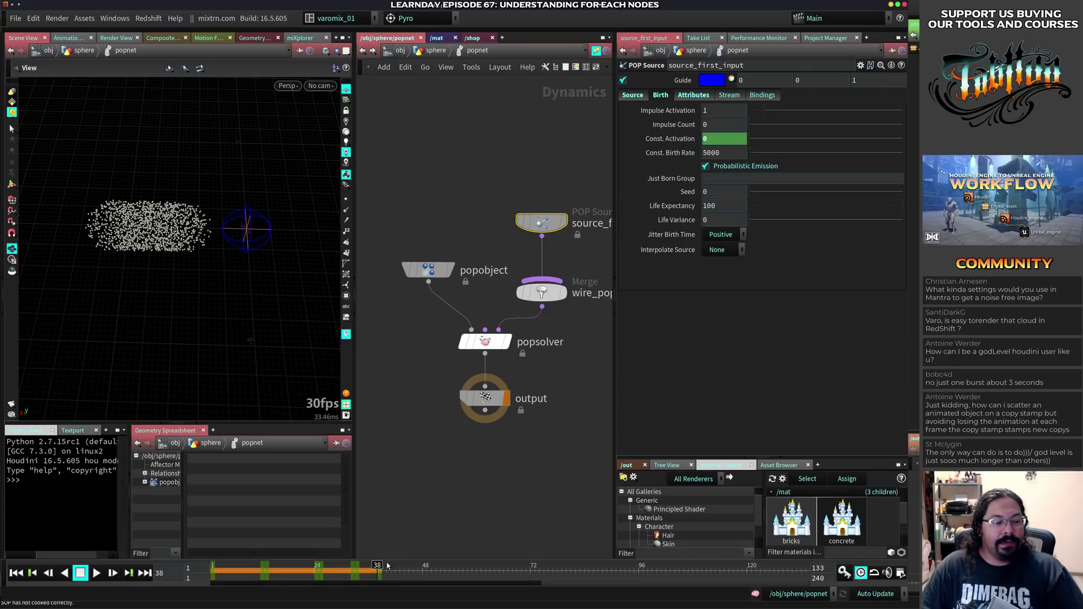
click(383, 566)
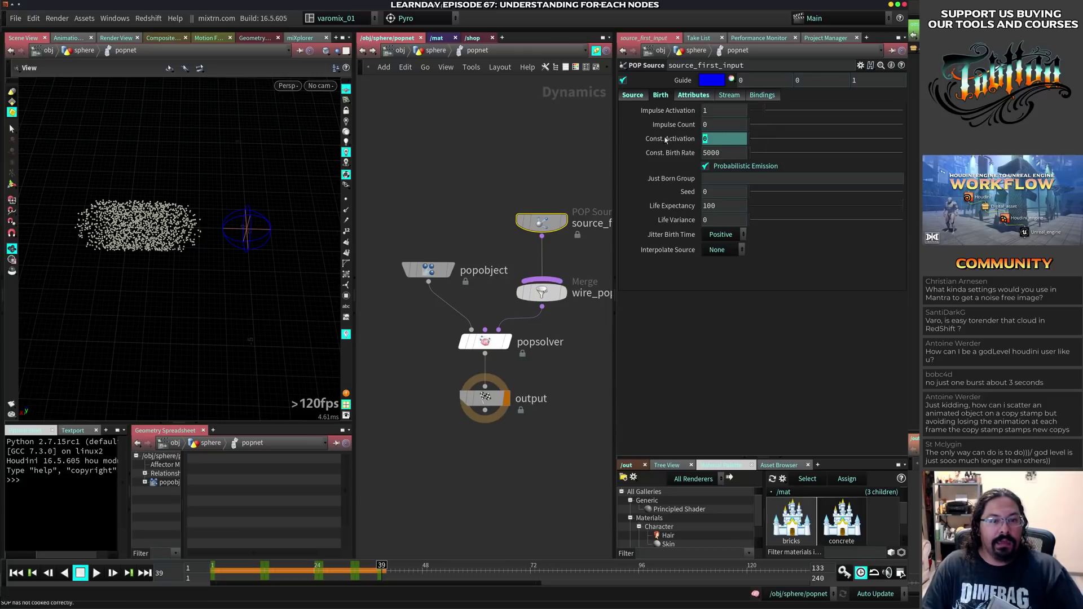
text(1)
key(Return)
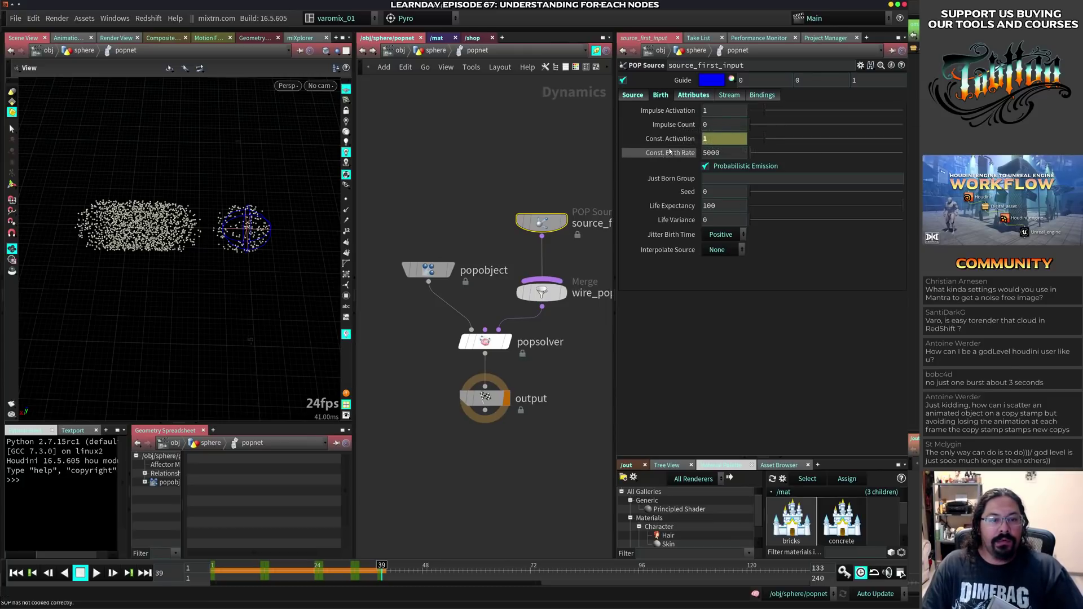
- Play the particle simulation from the start to review the second emission gap
key(ctrl+Up)
key(Up)
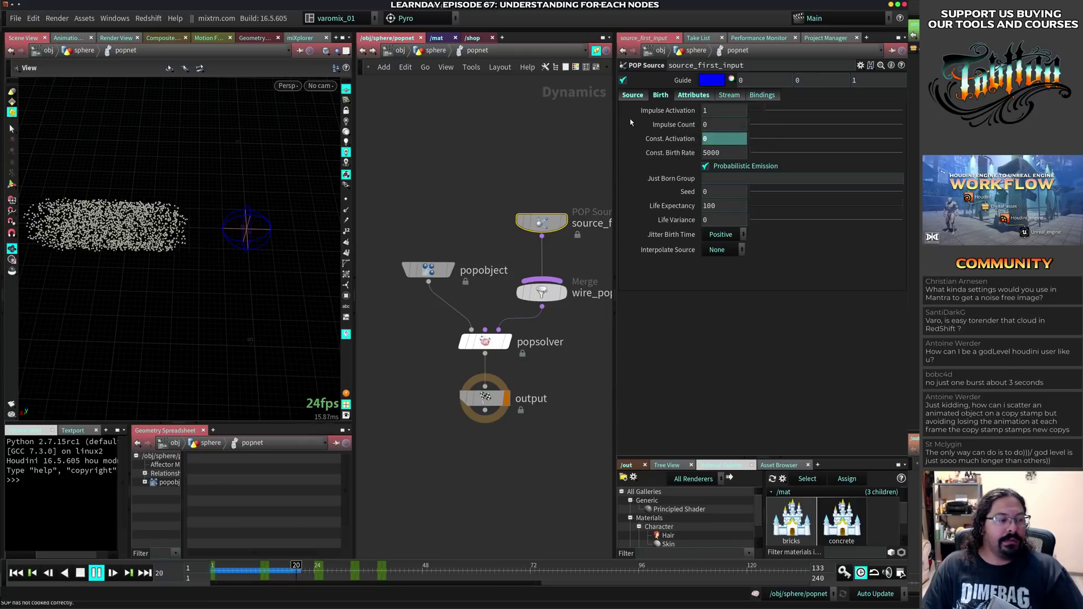
key(Up)
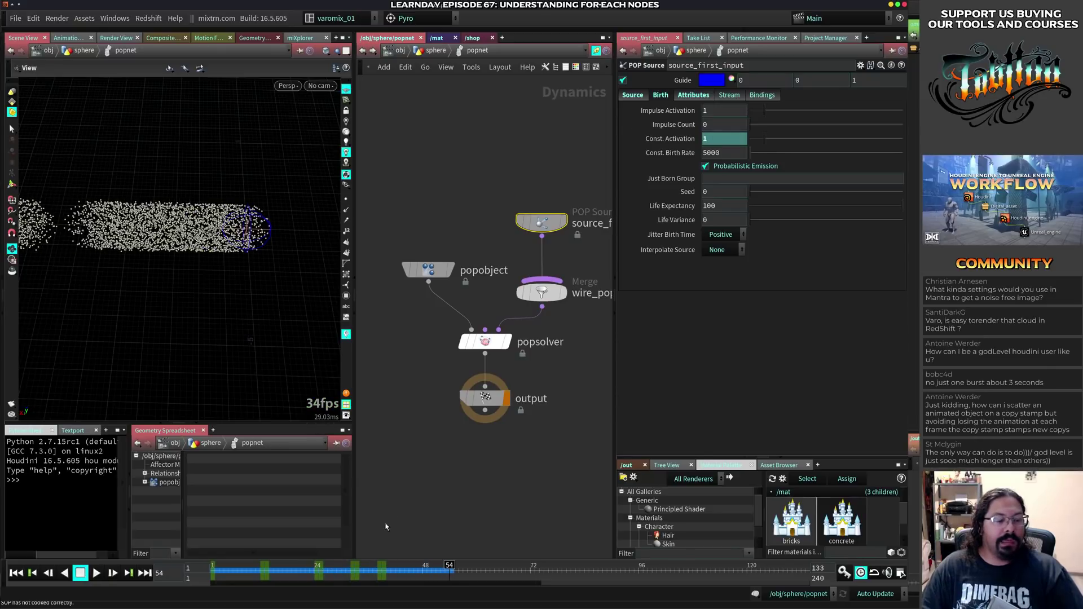
- Keyframe Const. Activation at 1 on frame 45 and at 0 on frame 50
click(410, 571)
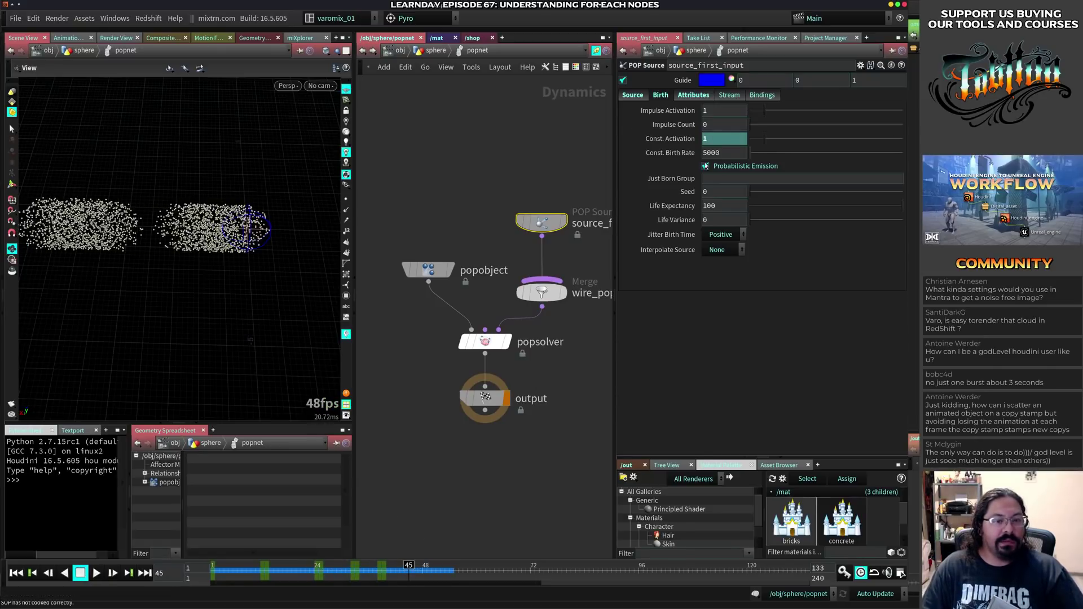
alt+click(681, 139)
drag(413, 569, 418, 569)
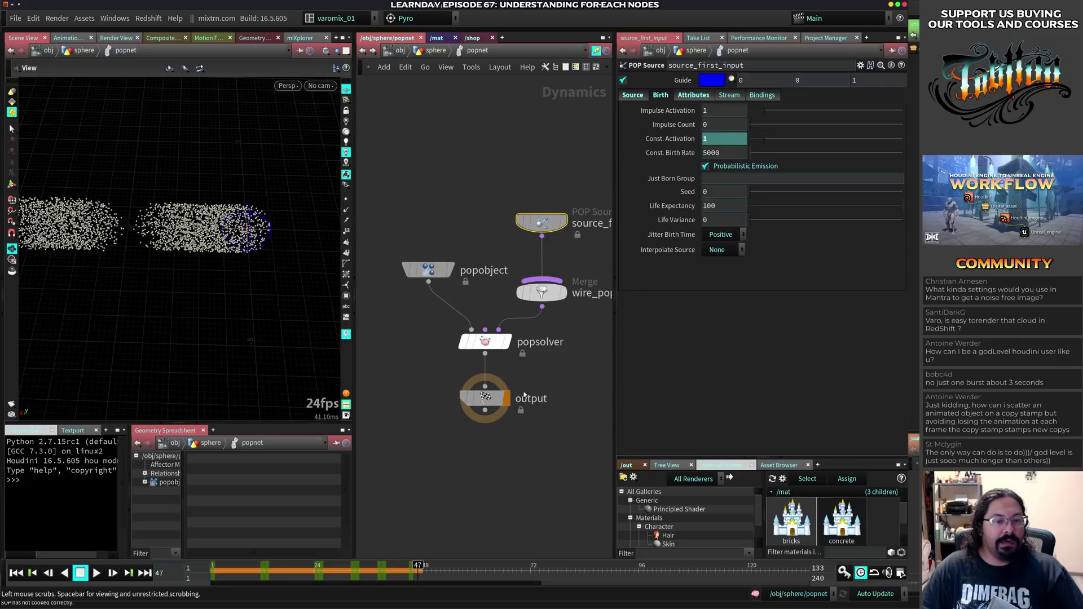
click(413, 569)
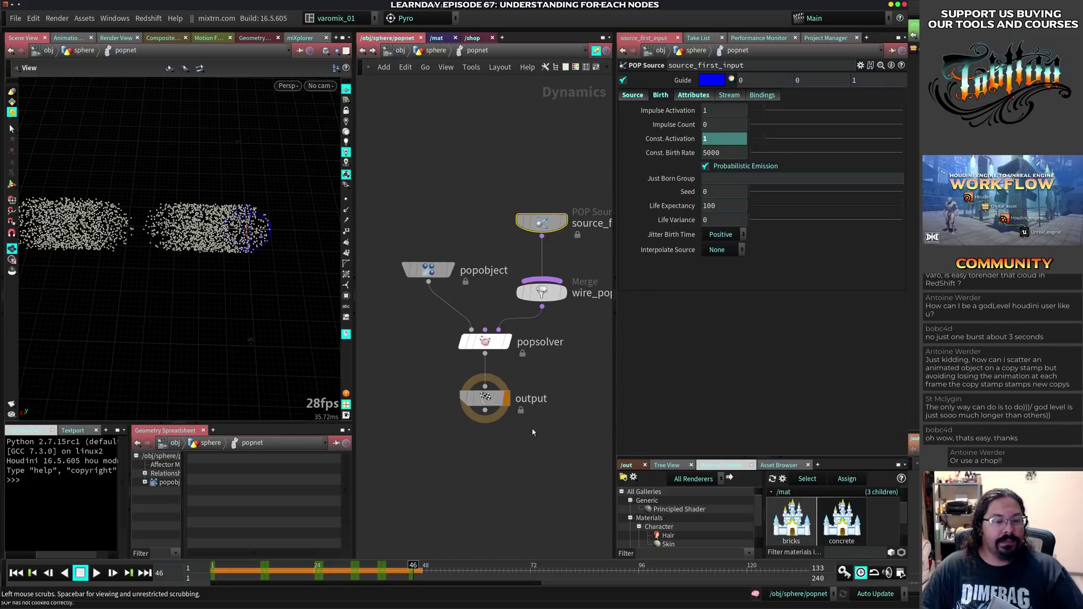
drag(754, 141, 740, 146)
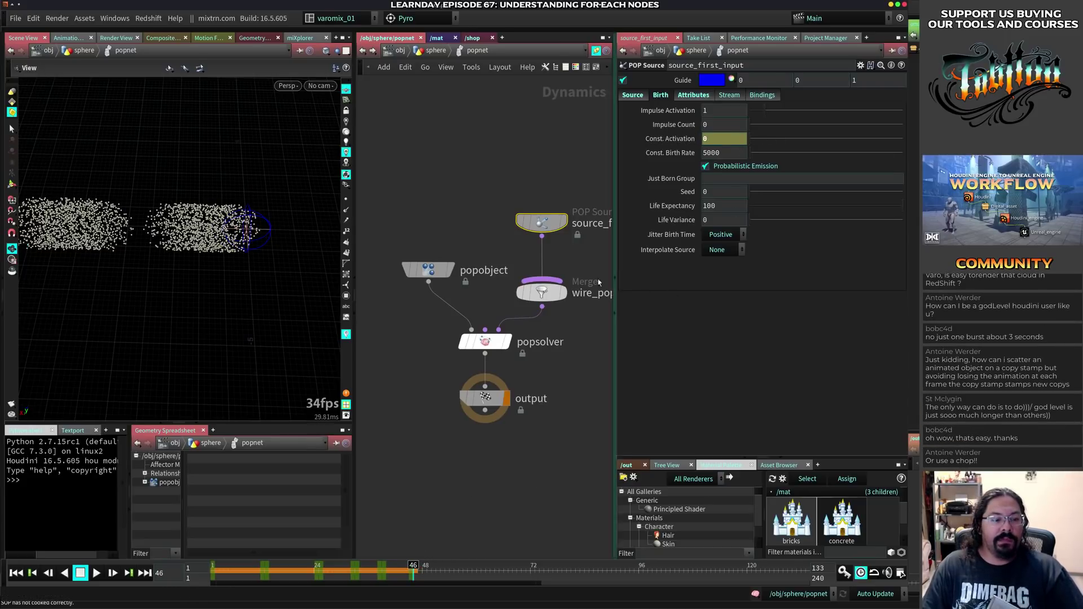
click(426, 569)
drag(427, 566, 433, 566)
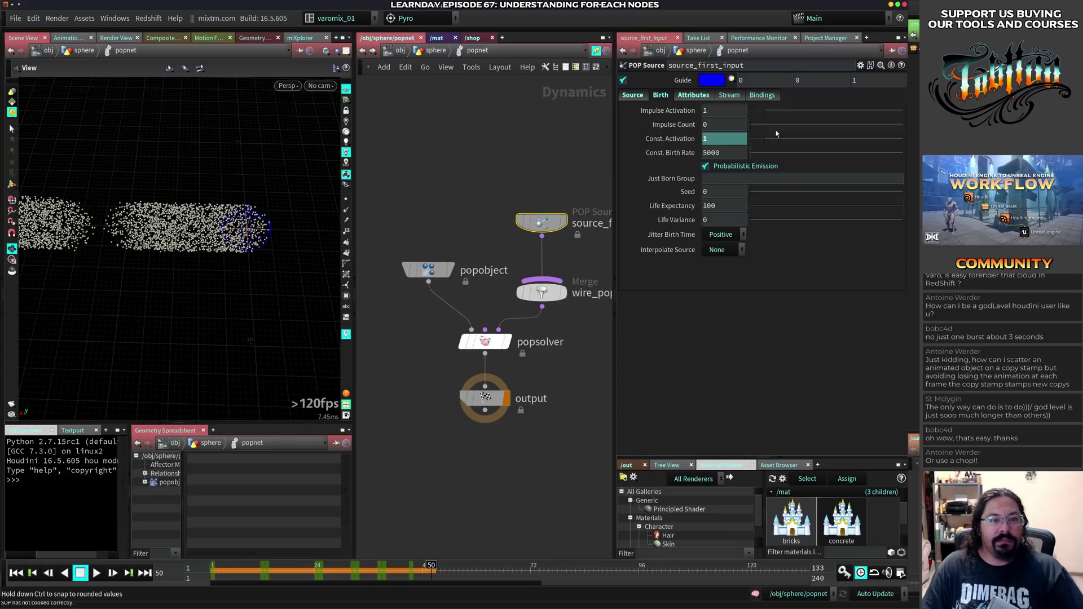
drag(764, 139, 745, 141)
alt+click(668, 139)
- Replay the simulation from frame 1 several times and examine the spacing of the separate particle bursts
right_drag(288, 262, 103, 311)
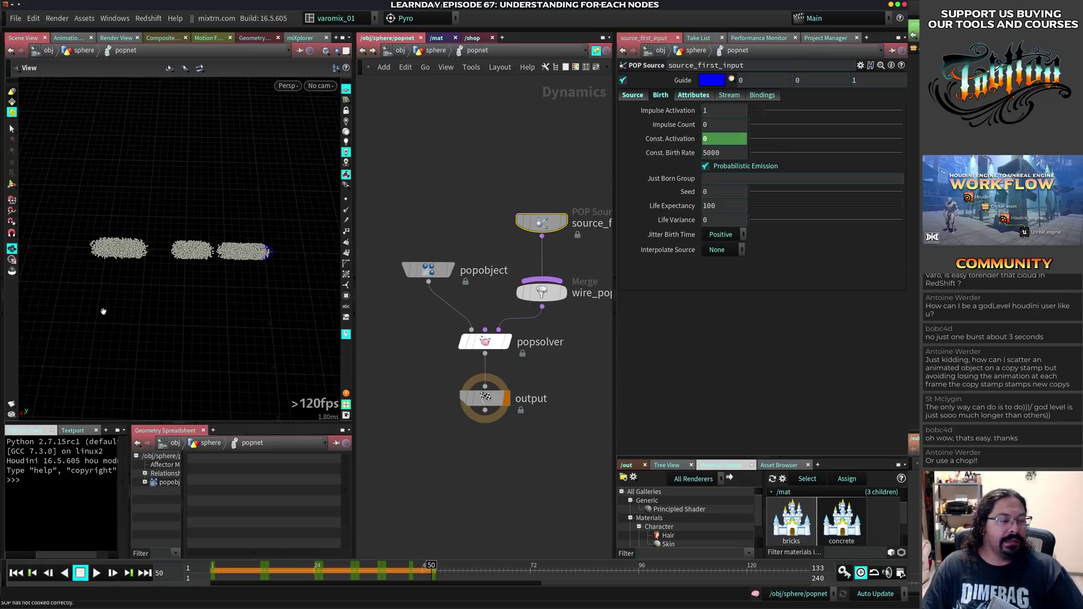
middle_drag(186, 307, 193, 315)
key(ctrl+Up)
key(Up)
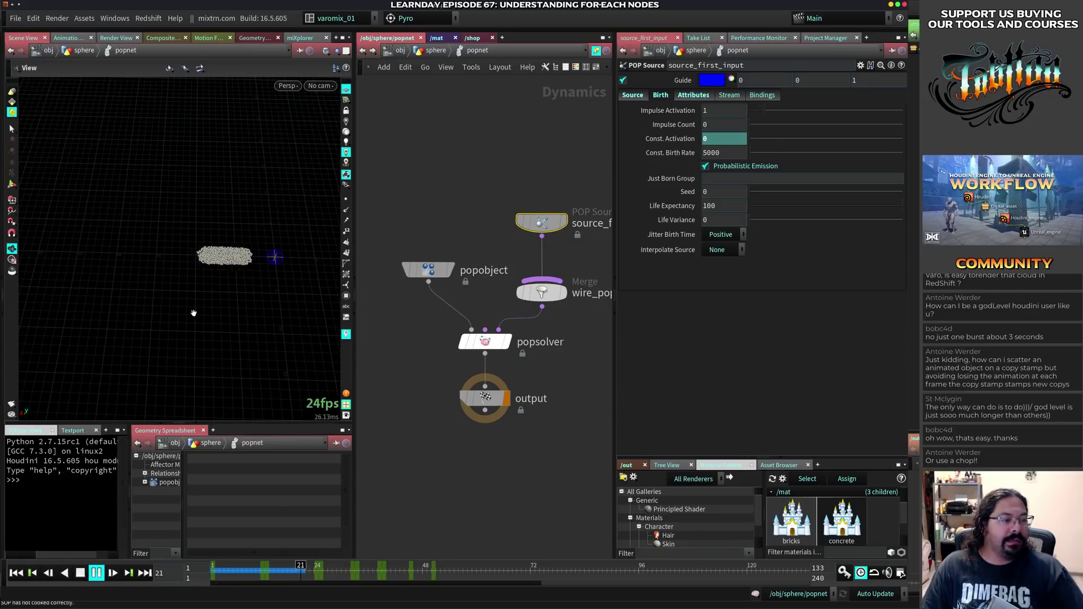
key(Up)
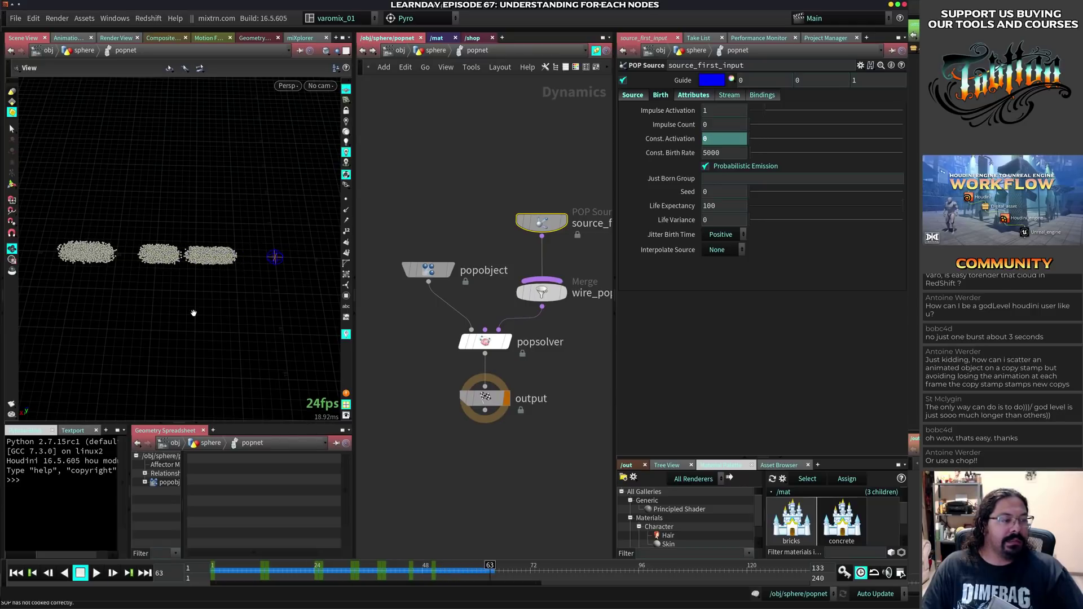
drag(142, 308, 228, 299)
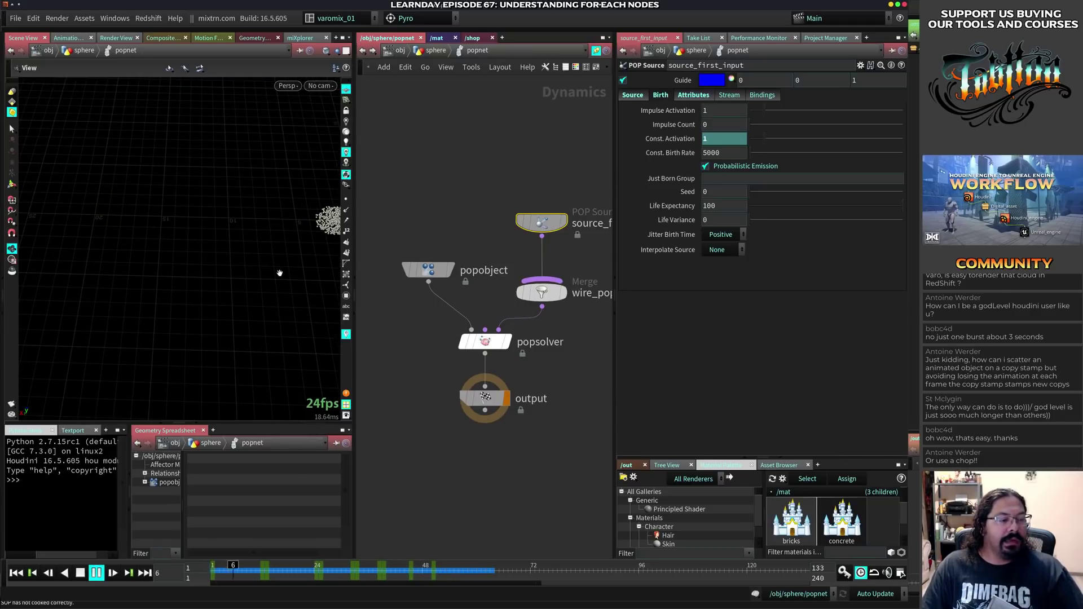
drag(228, 362, 139, 341)
key(Up)
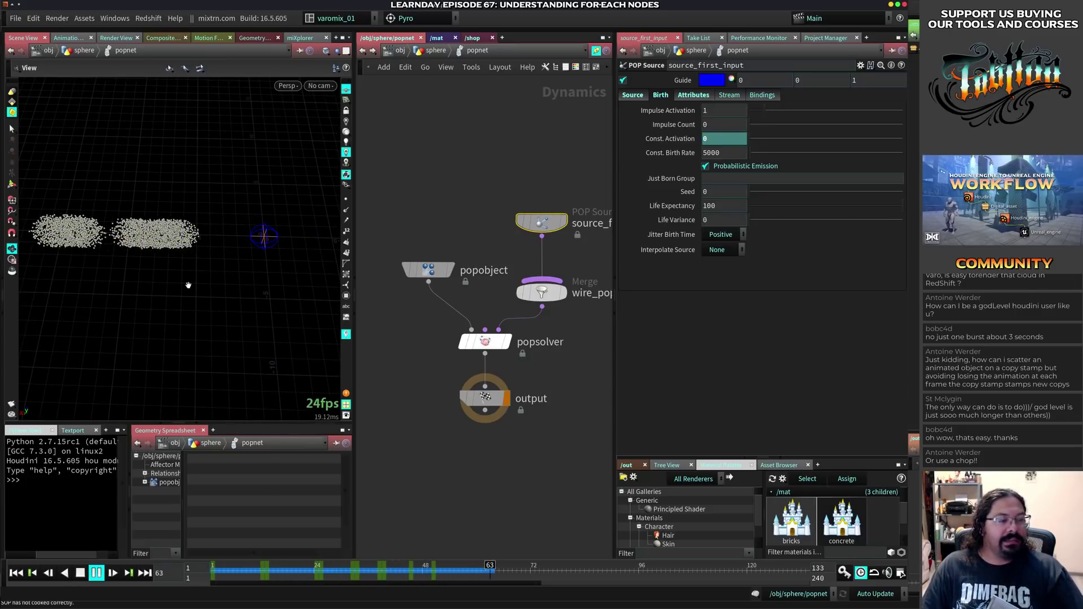
key(Up)
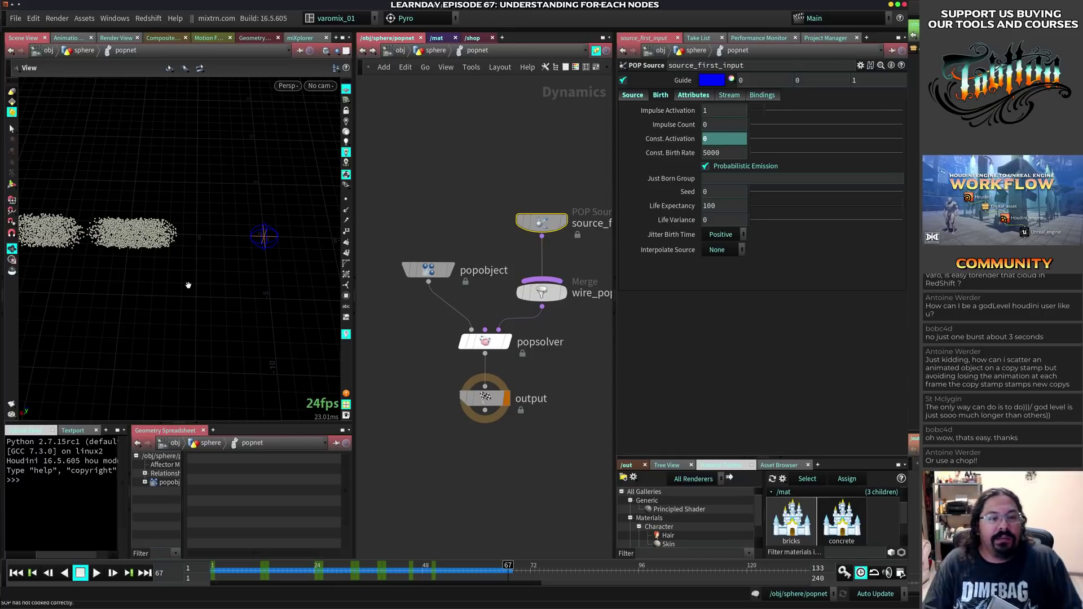
key(ctrl+Up)
key(Up)
key(Up)
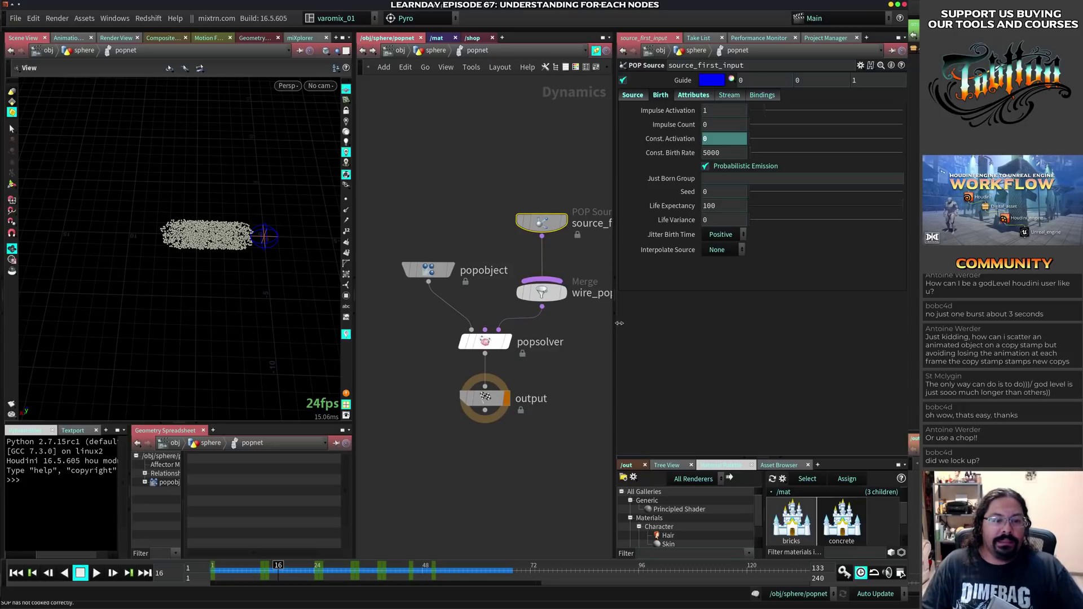
- Delete the Const. Activation channels on the source_first_input node at frame 1 and scrub to frame 10
drag(616, 389, 624, 402)
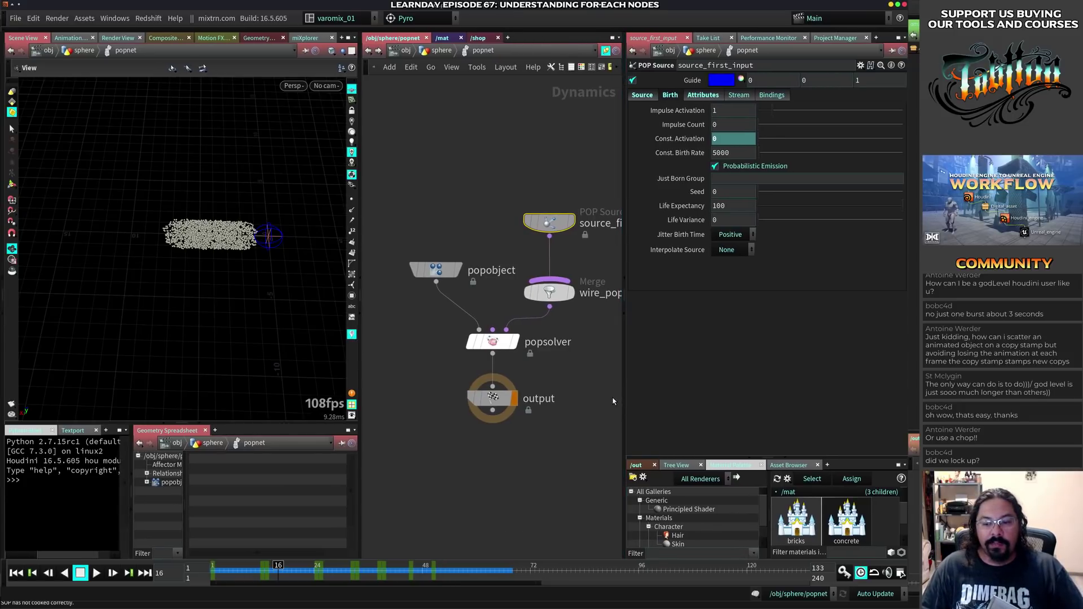
click(575, 437)
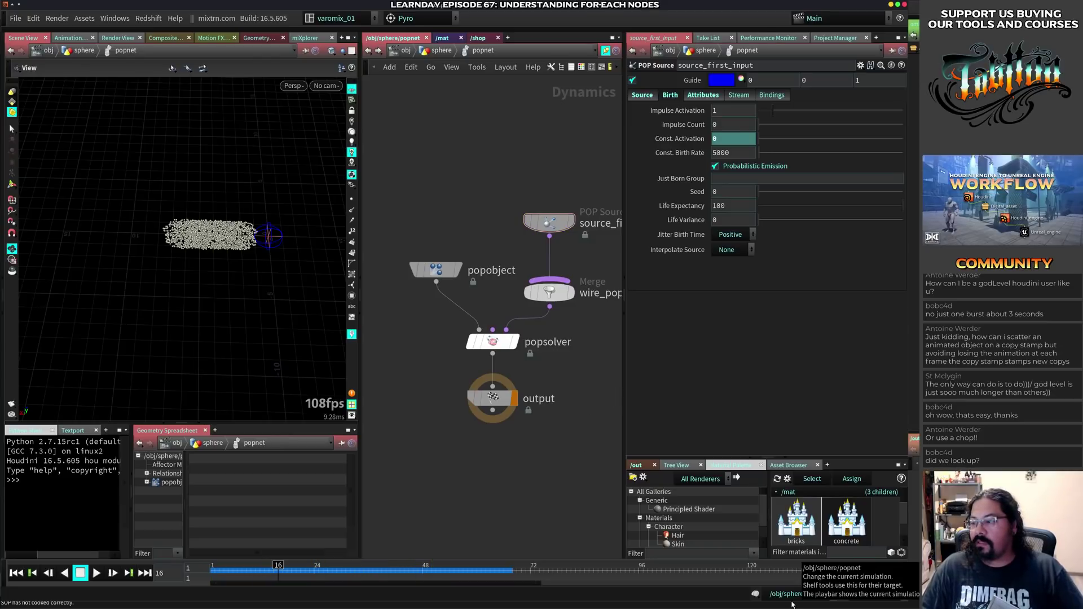
middle_drag(498, 489, 457, 428)
middle_drag(548, 312, 544, 350)
click(505, 207)
key(ctrl+Up)
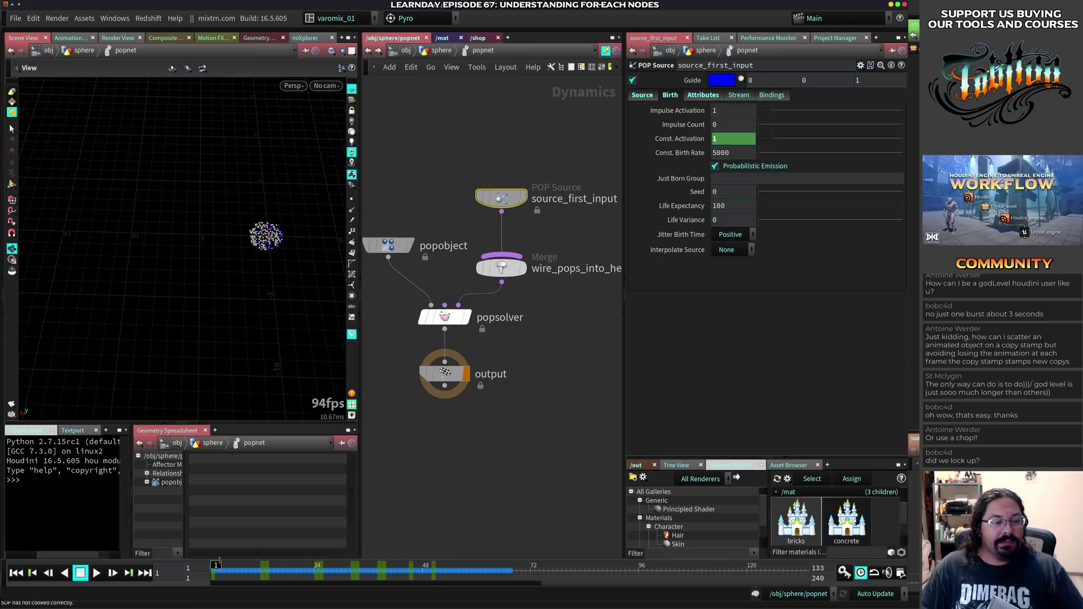
right_click(686, 140)
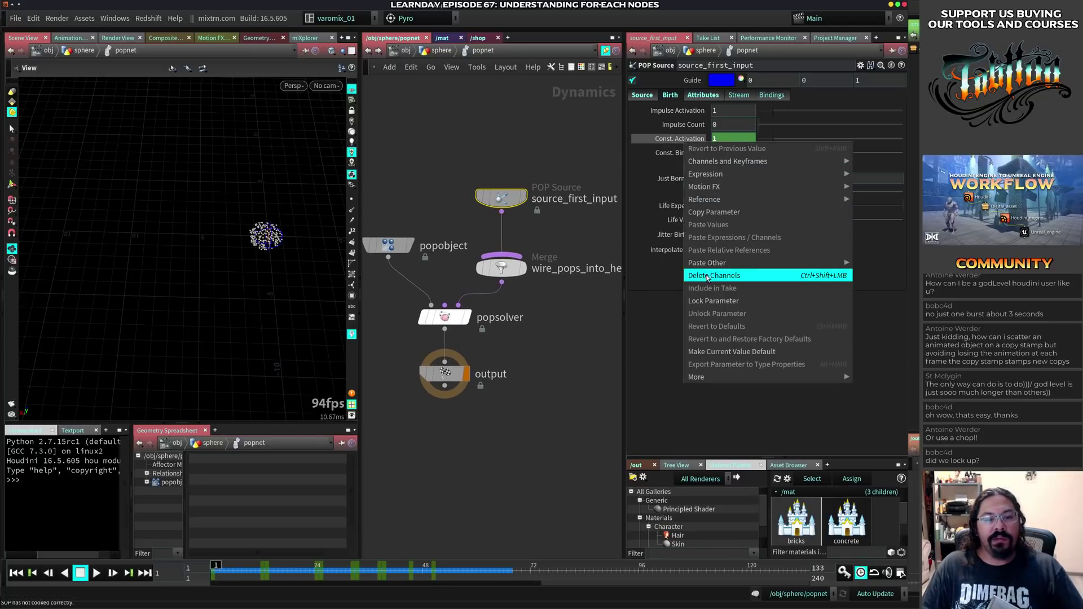
click(708, 276)
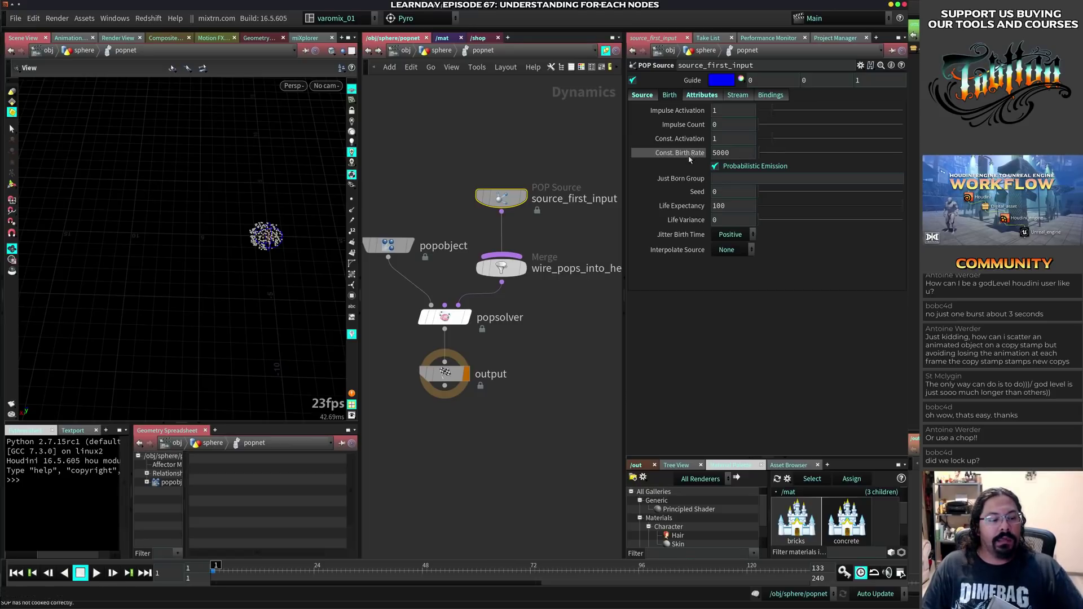
drag(218, 566, 251, 567)
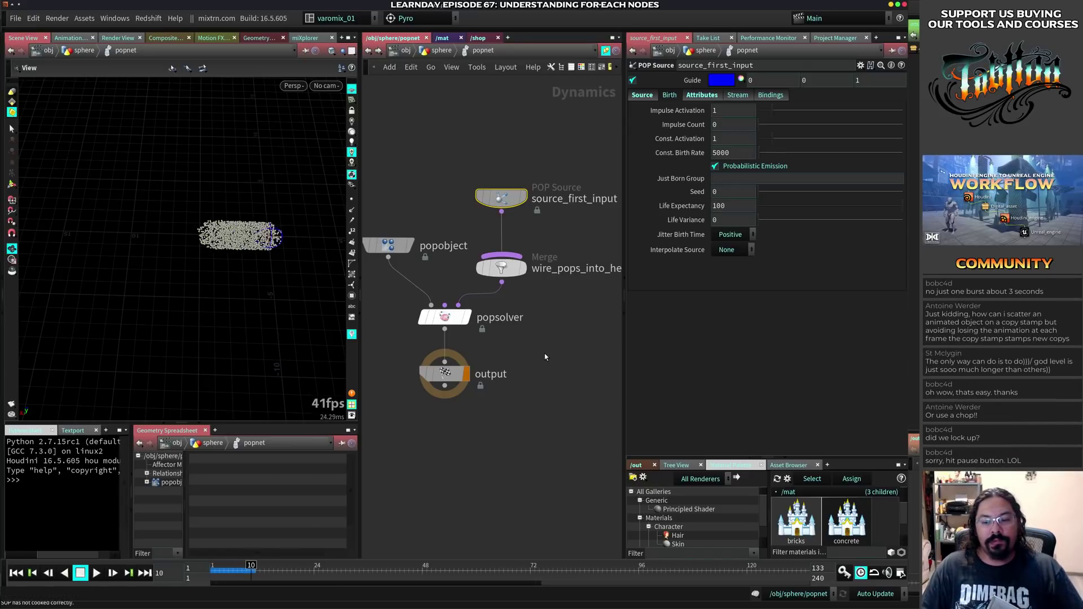
- Keyframe Const. Birth Rate at 5000 on frame 10, 0 on frames 18 and 27, and 5000 on frame 35
alt+click(683, 153)
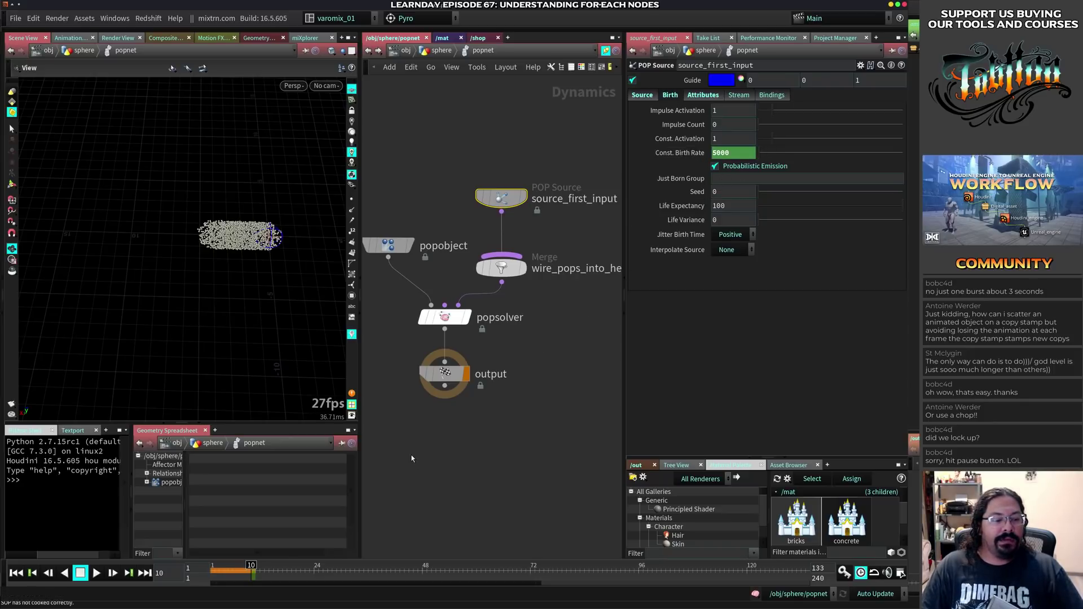
drag(256, 569, 287, 568)
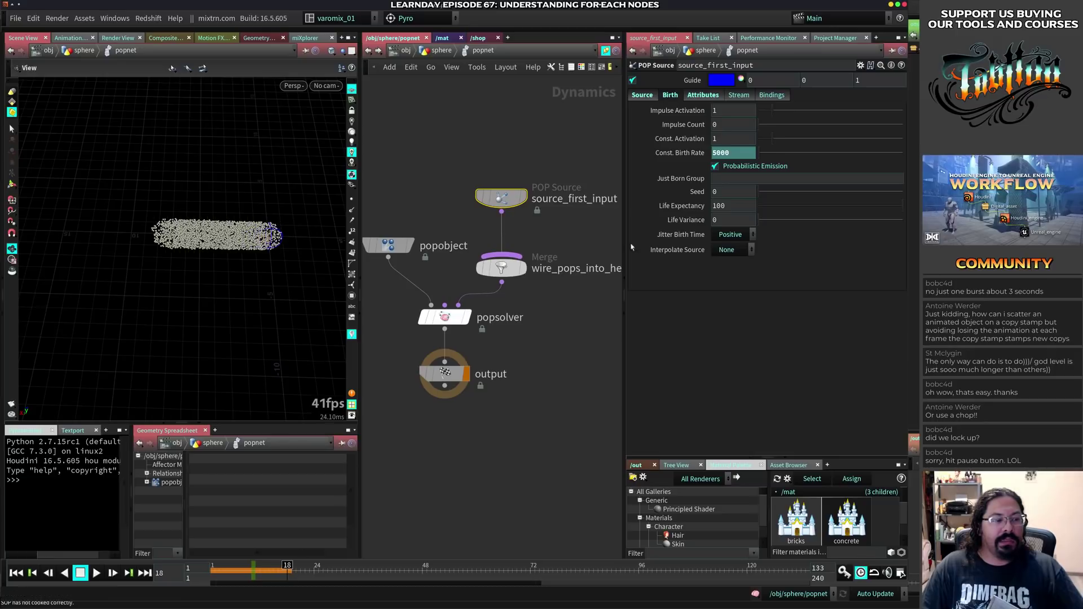
drag(761, 156, 754, 156)
alt+click(689, 158)
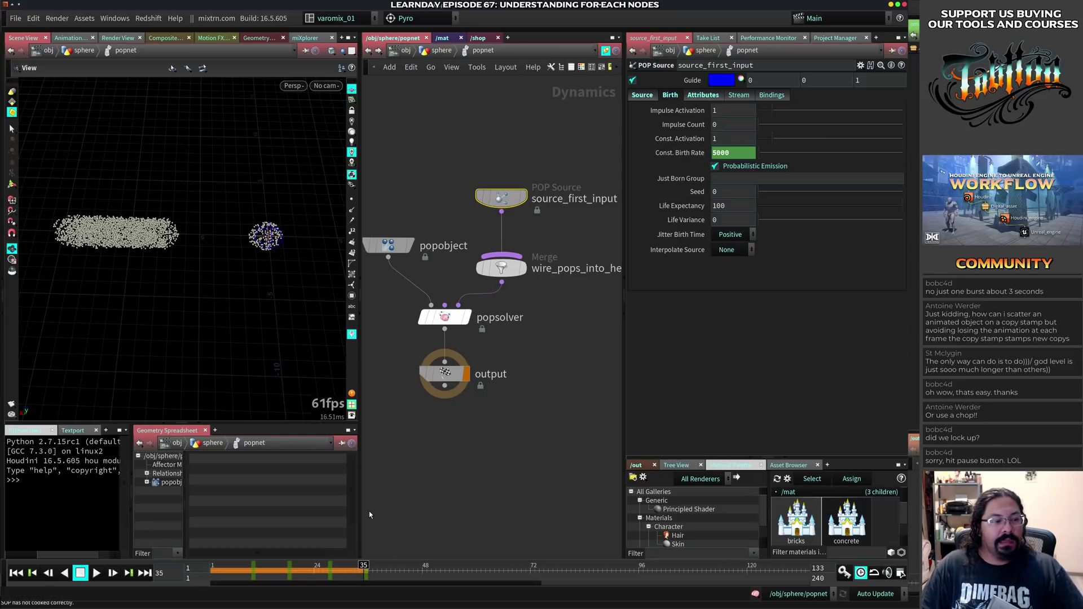
- Replay the simulation from frame 1 several times and examine how the animated birth rate thins and restarts the particle stream
key(ctrl+Up)
key(Up)
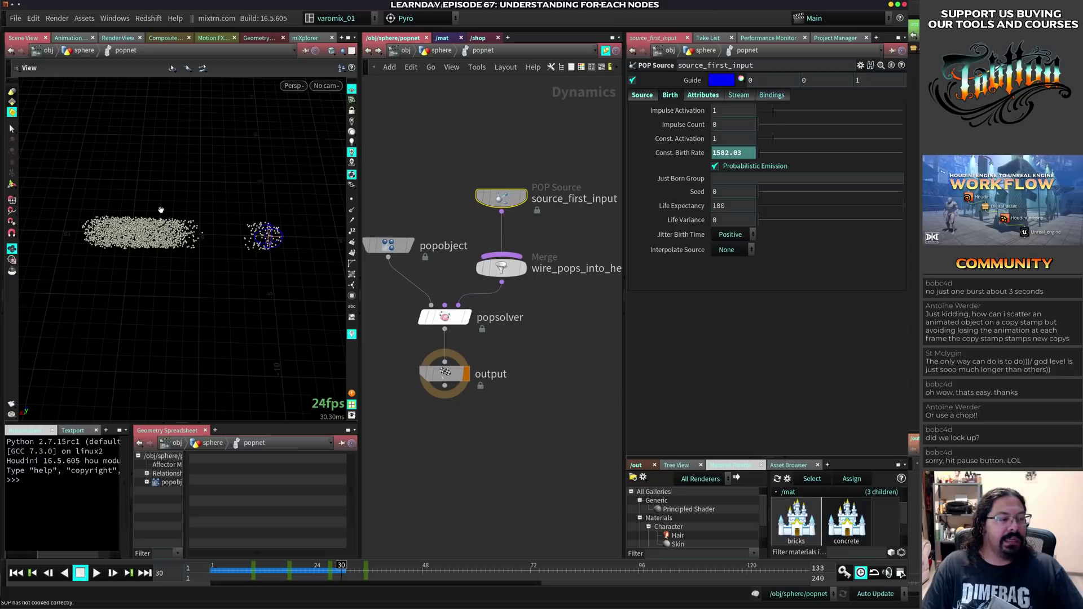
key(ctrl+Up)
key(Up)
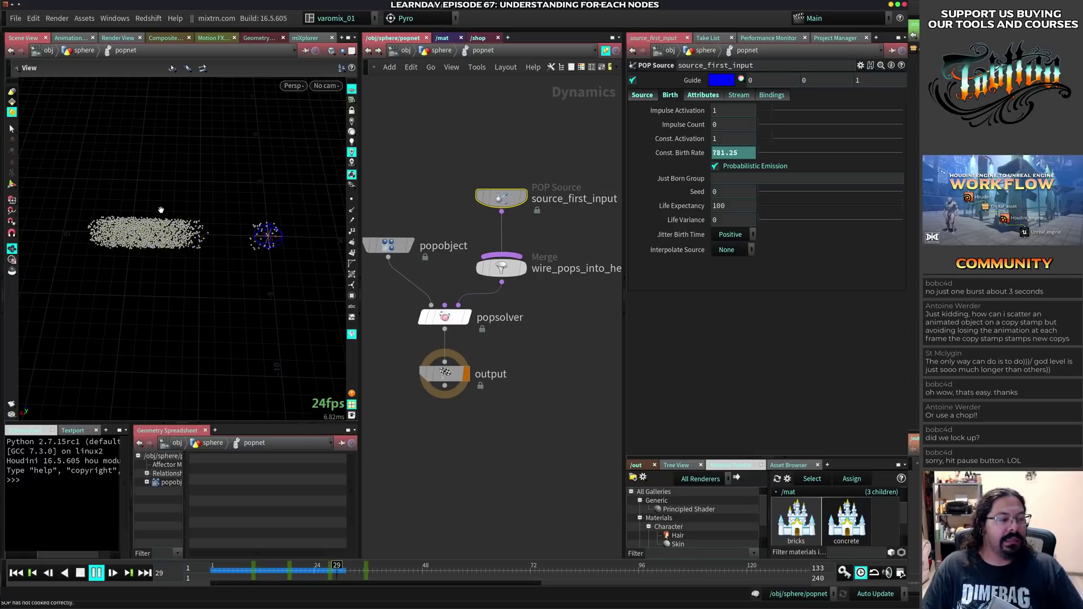
key(Down)
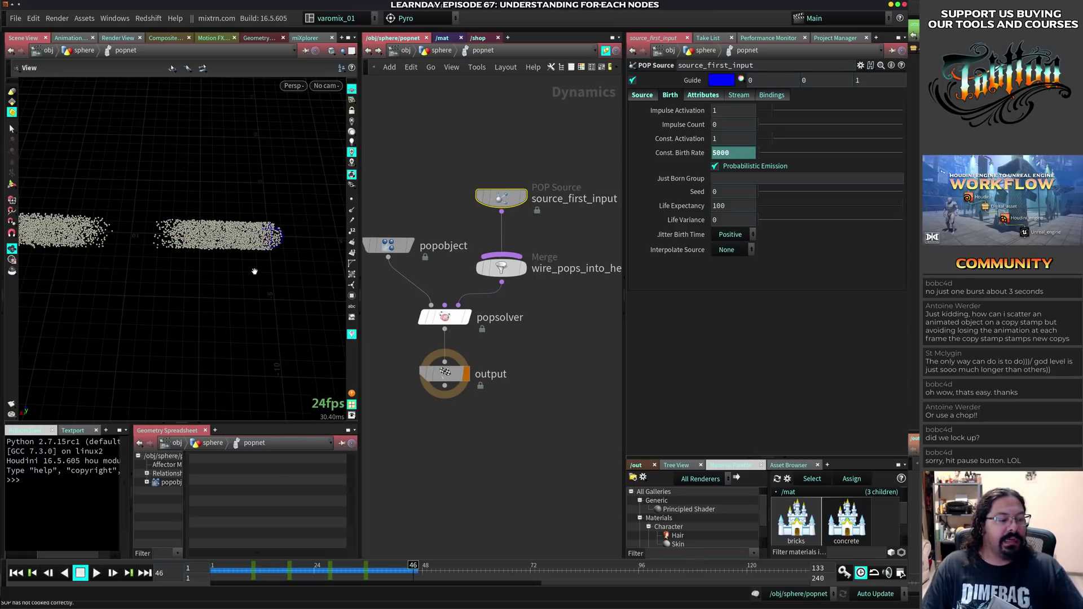
key(ctrl+Up)
key(Up)
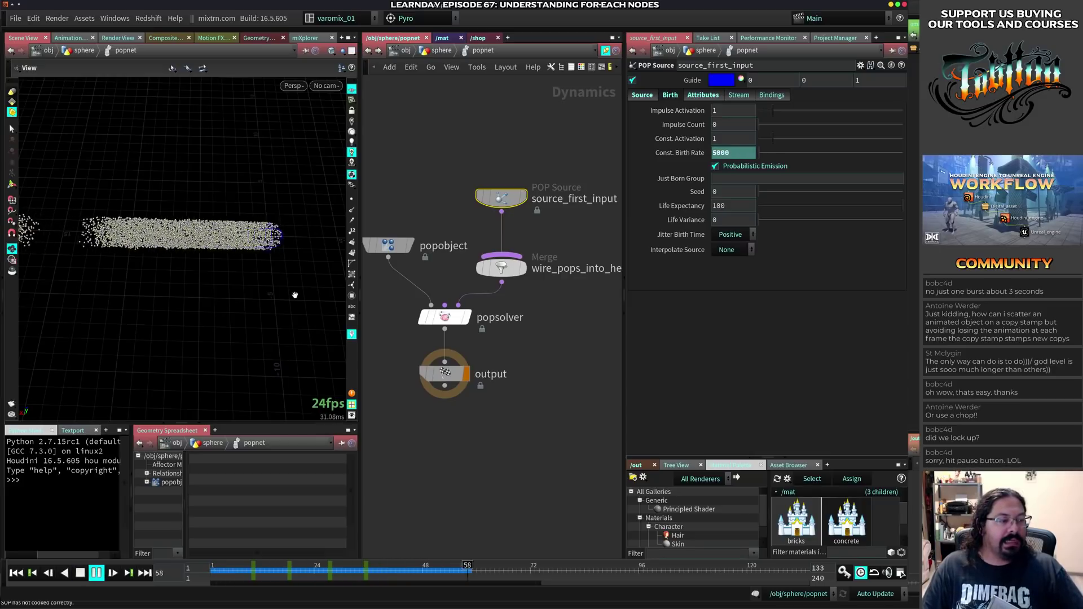
key(ctrl+Up)
key(Down)
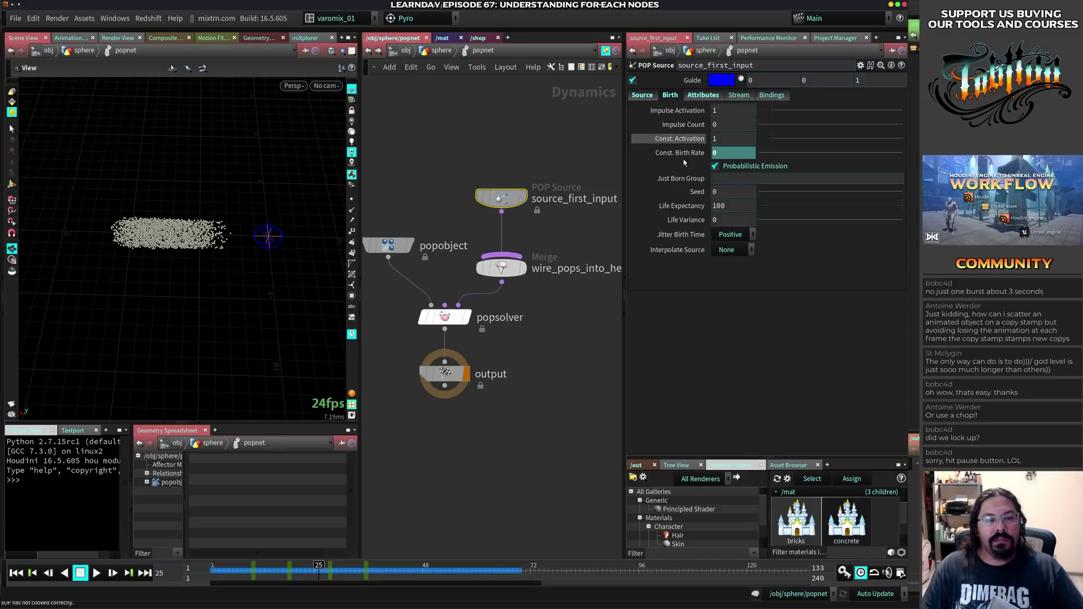
mouse_move(663, 252)
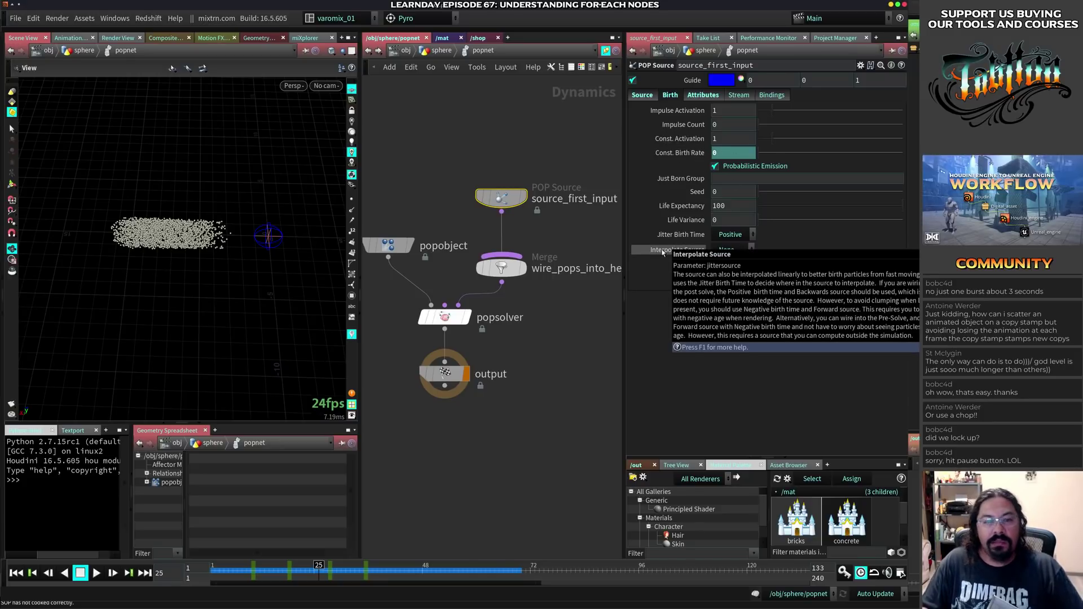
- Delete the Const. Birth Rate channels and set the birth rate to 5000
shift+drag(366, 581, 206, 566)
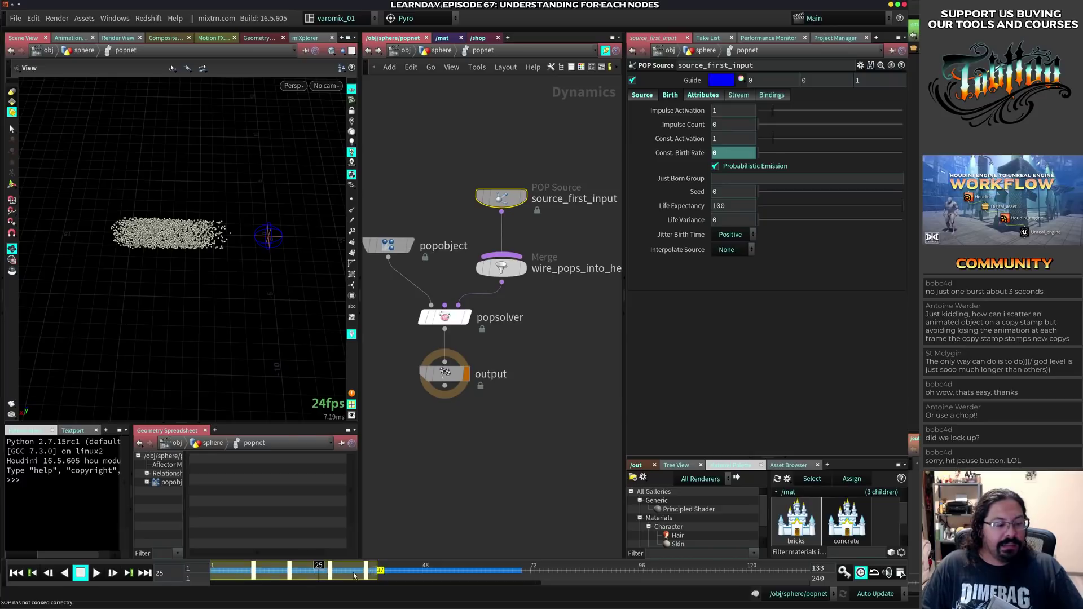
right_click(598, 195)
right_click(692, 154)
right_click(692, 154)
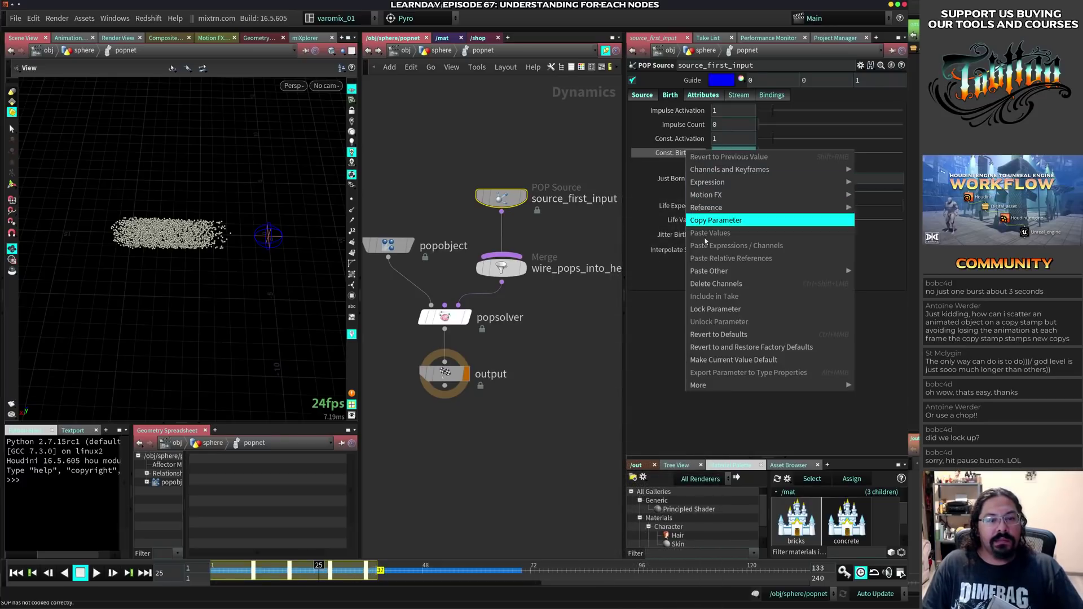
click(708, 283)
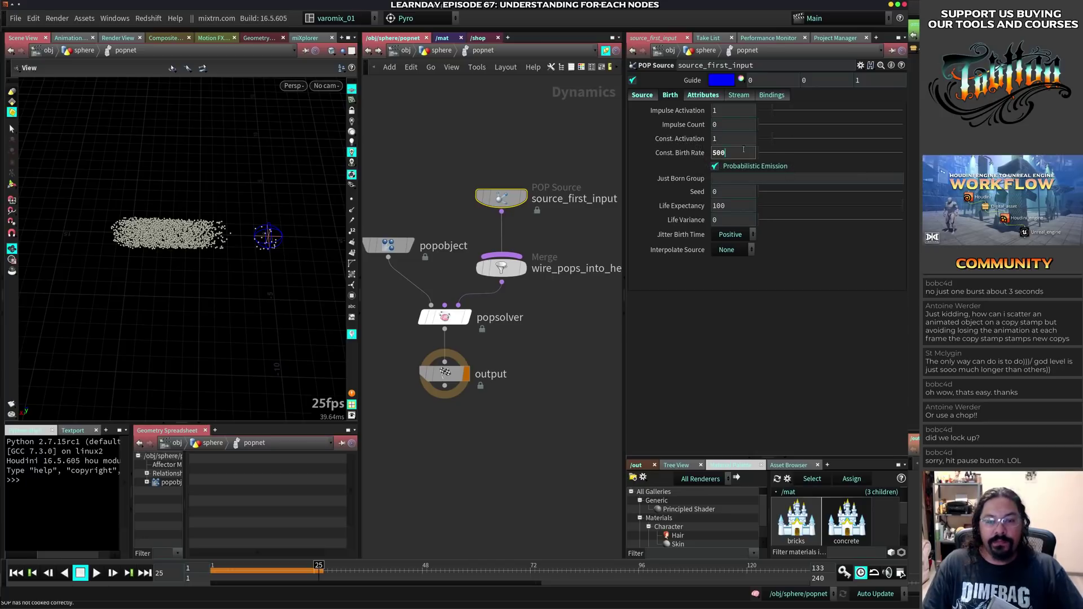
text(0)
key(Return)
right_click(725, 139)
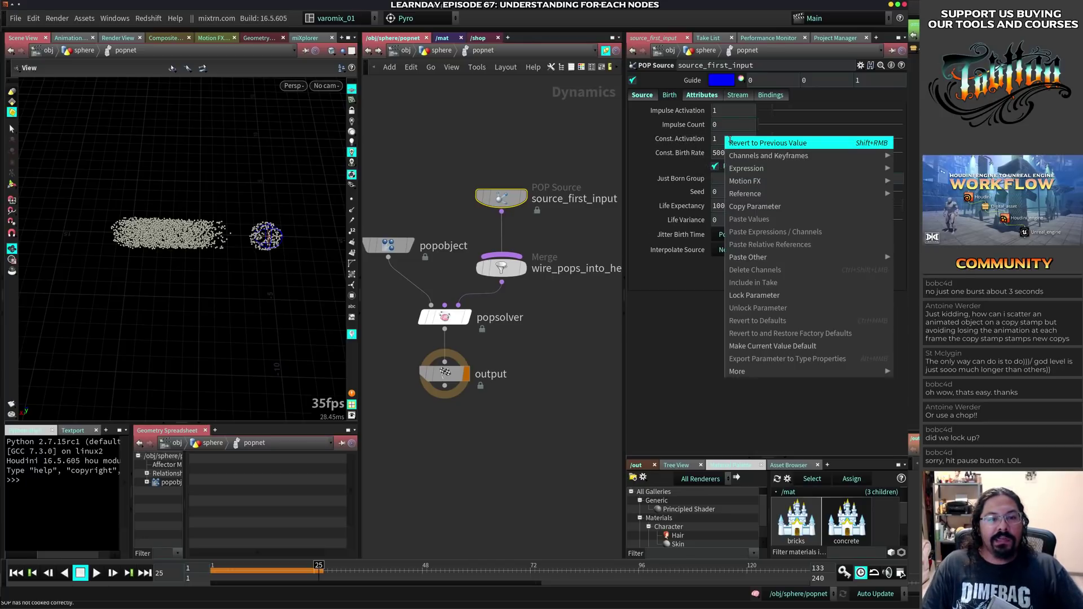
mouse_move(779, 160)
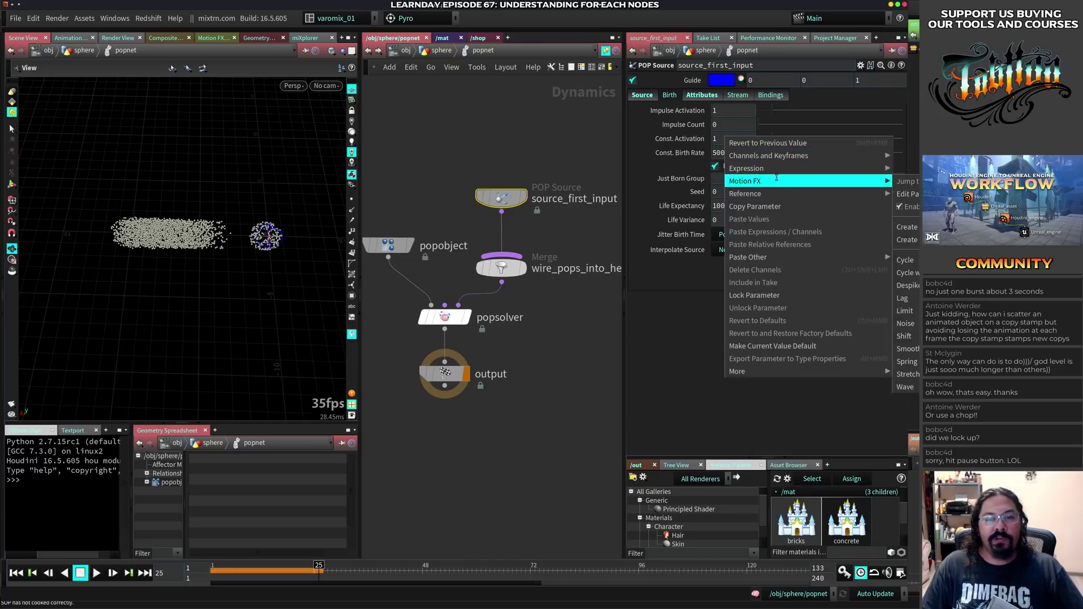
click(624, 162)
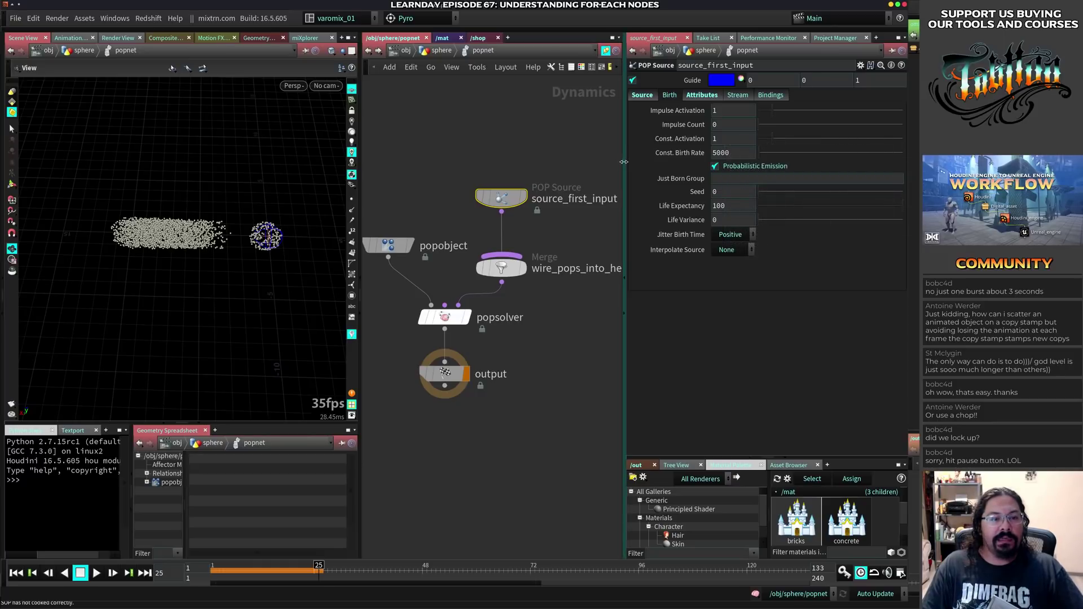
- Widen the parameter pane and add a Motion FX Noise effect to the POP Source's Const. Activation
drag(623, 161, 384, 158)
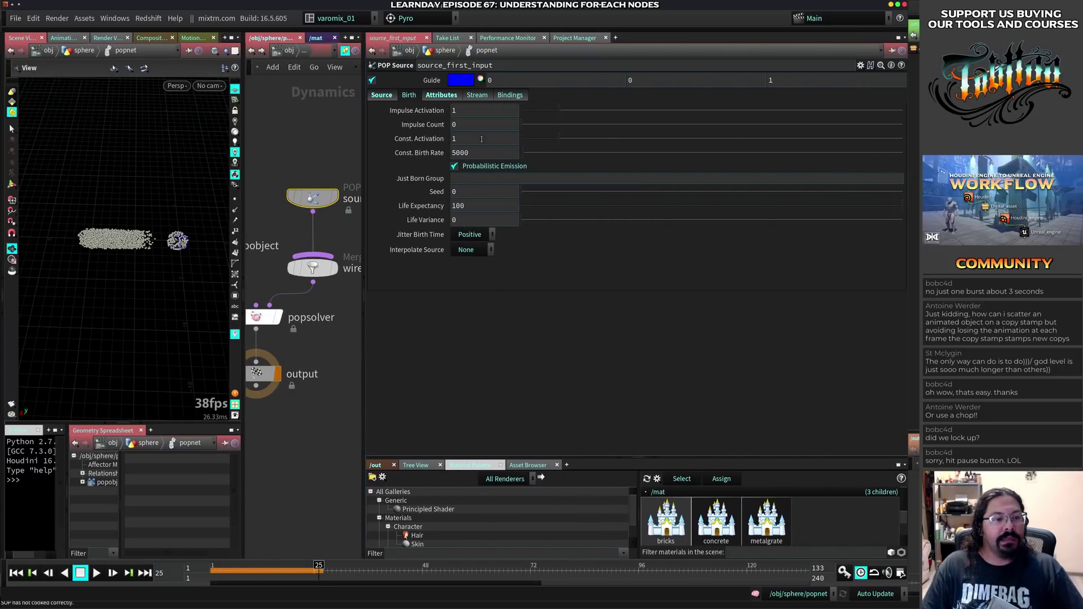
right_click(481, 139)
mouse_move(632, 183)
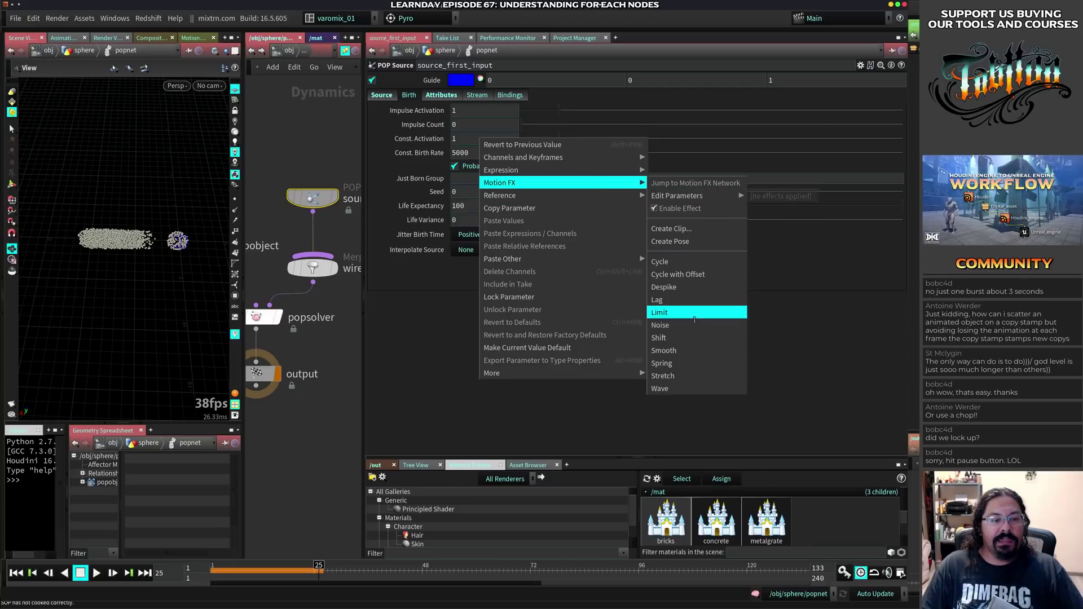
click(691, 326)
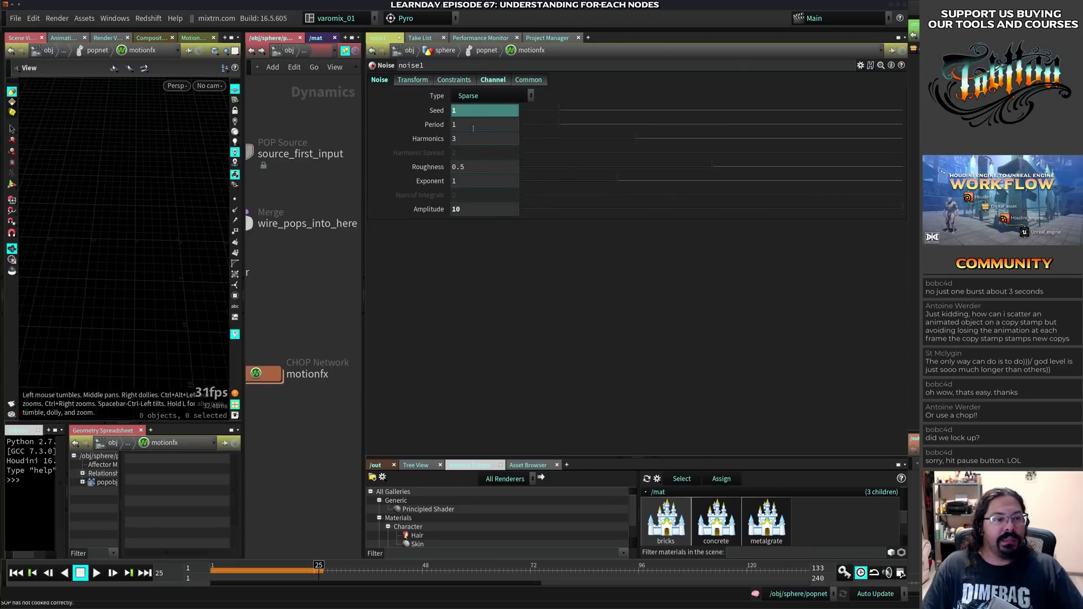
- Arrange the floating noise1 window and the narrowed parameter pane so that the POP network nodes are in view
drag(305, 19, 902, 114)
drag(364, 264, 555, 260)
alt+drag(834, 218, 806, 246)
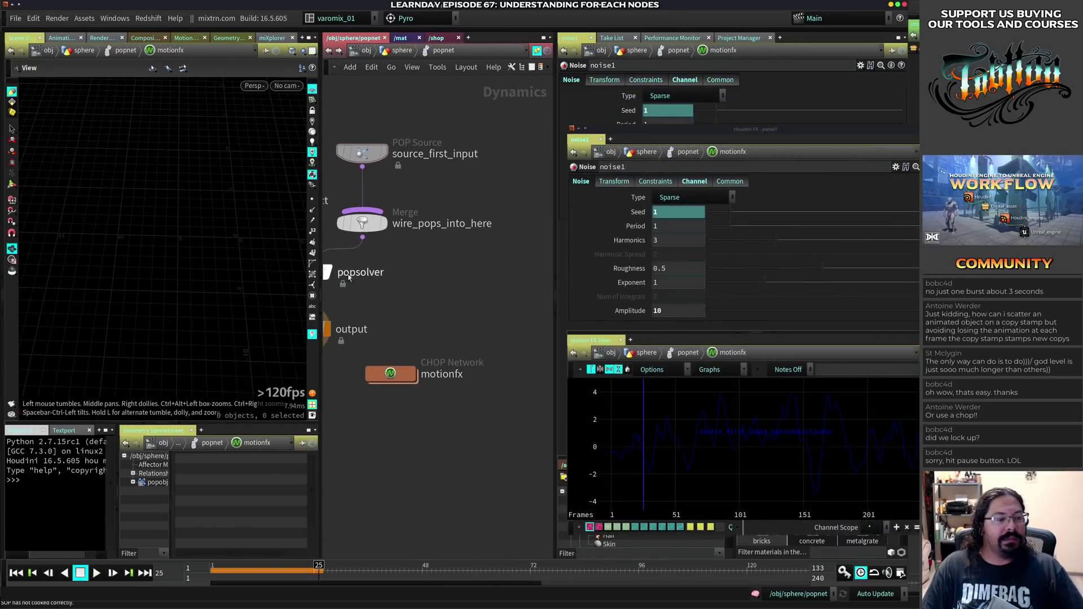
middle_drag(415, 226, 513, 233)
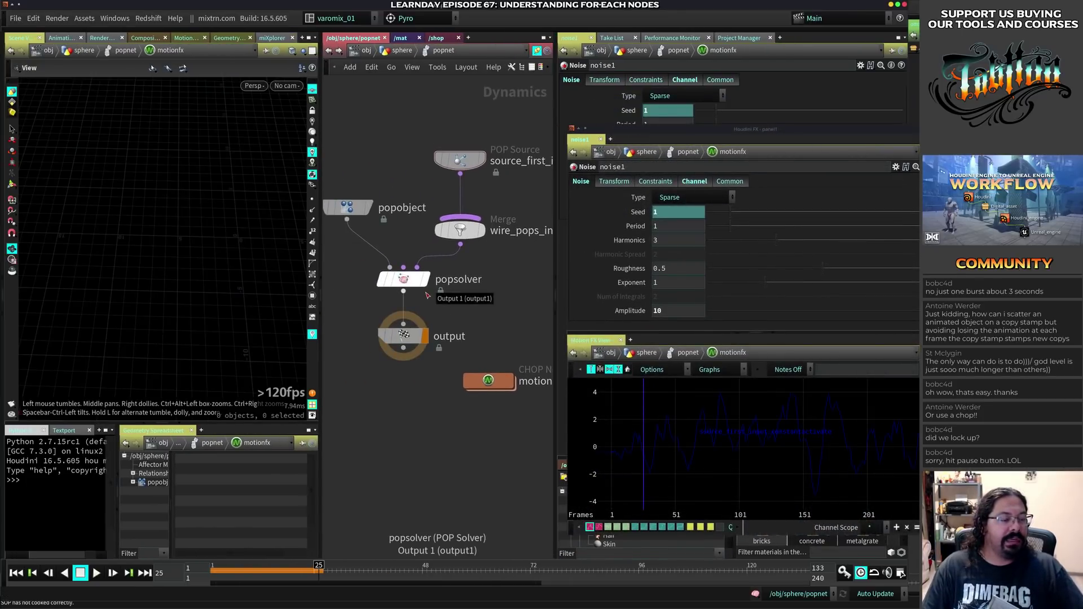
- Play the simulation from frame 1 to check the noise-driven emission
key(ctrl+Up)
key(Up)
key(Up)
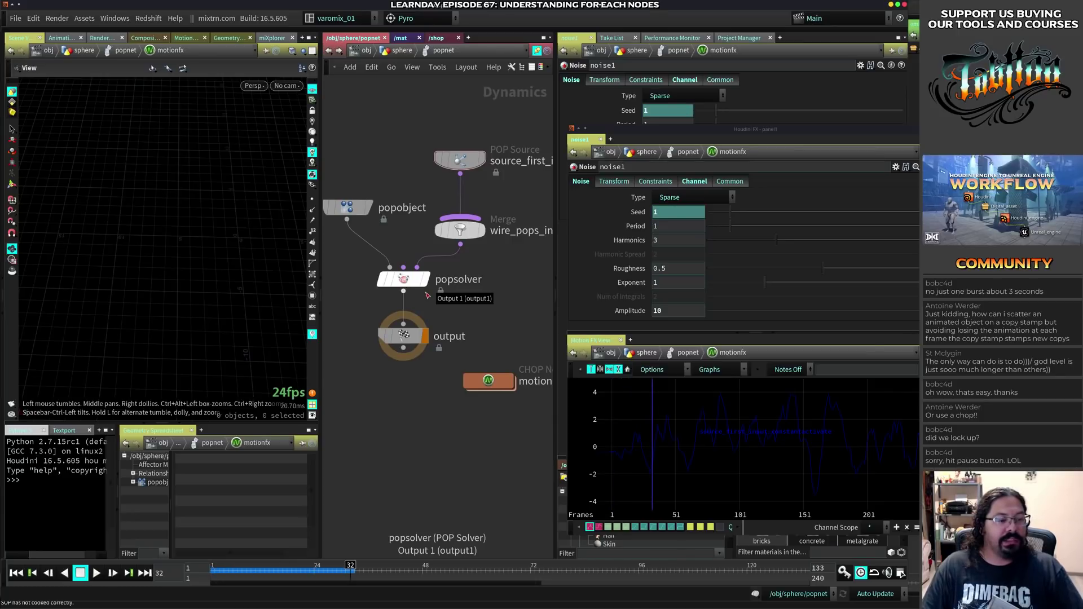
mouse_move(150, 286)
right_down()
mouse_move(216, 293)
mouse_move(116, 312)
mouse_move(293, 293)
mouse_move(39, 321)
mouse_move(154, 280)
right_up()
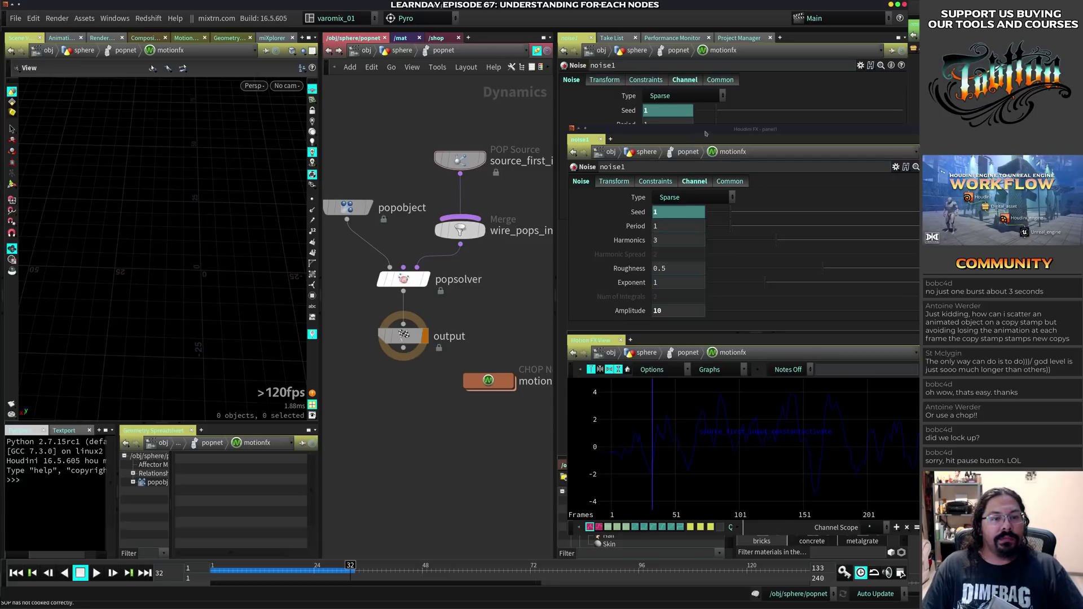
- Select source_first_input and replay the simulation to examine its noise-driven Const. Activation and the resulting particle stream
drag(705, 134, 703, 273)
click(459, 160)
key(ctrl+Up)
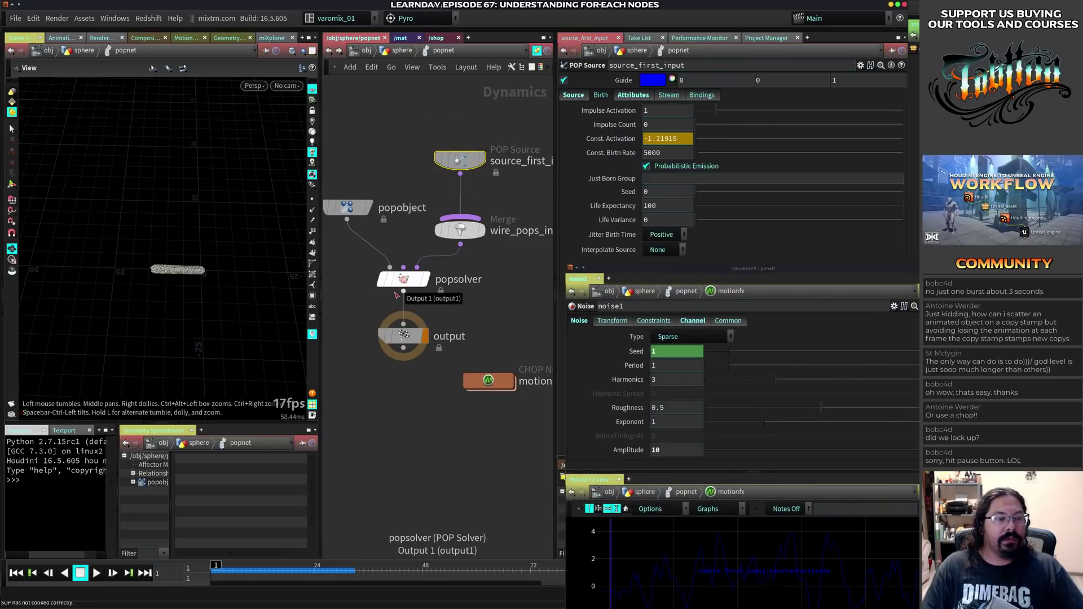
key(Up)
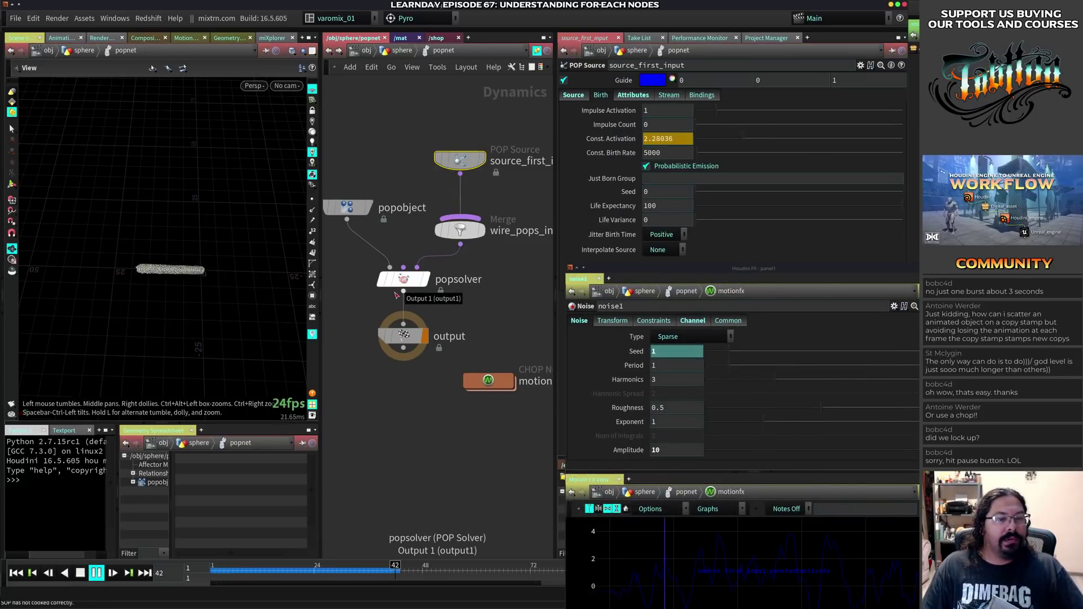
key(Up)
right_drag(161, 281, 242, 277)
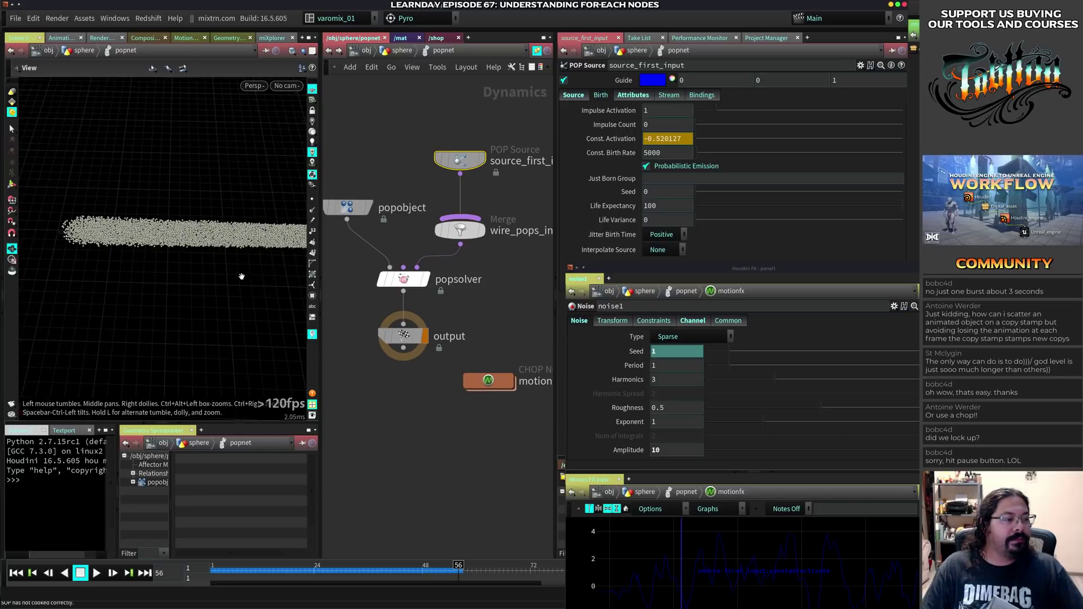
middle_drag(241, 276, 139, 300)
- Set the activation noise to type Hermite with Period 1.25 and Amplitude 0.94
drag(765, 268, 709, 83)
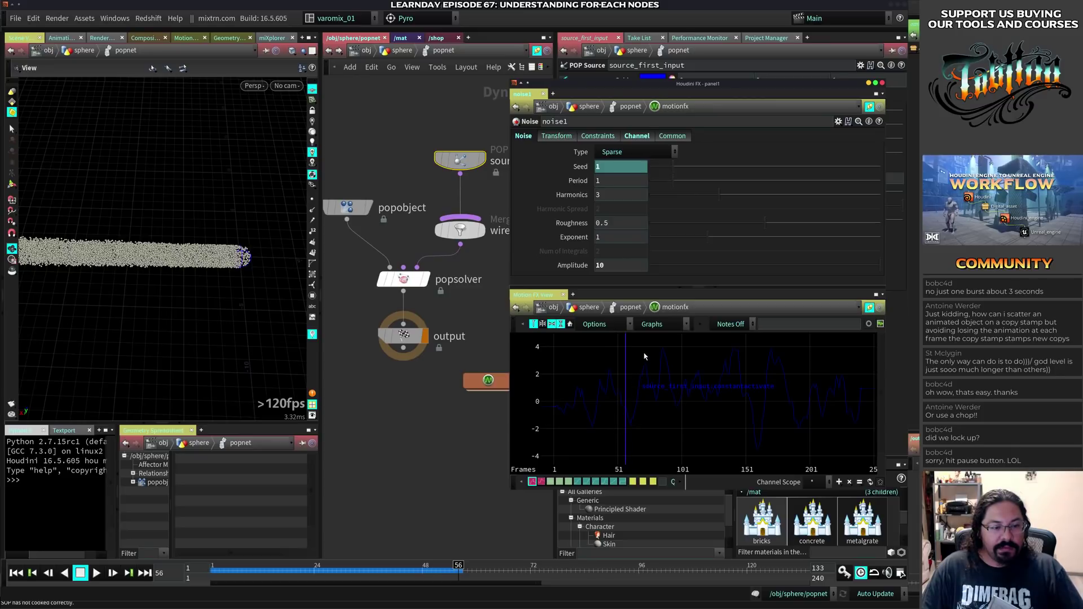
click(649, 152)
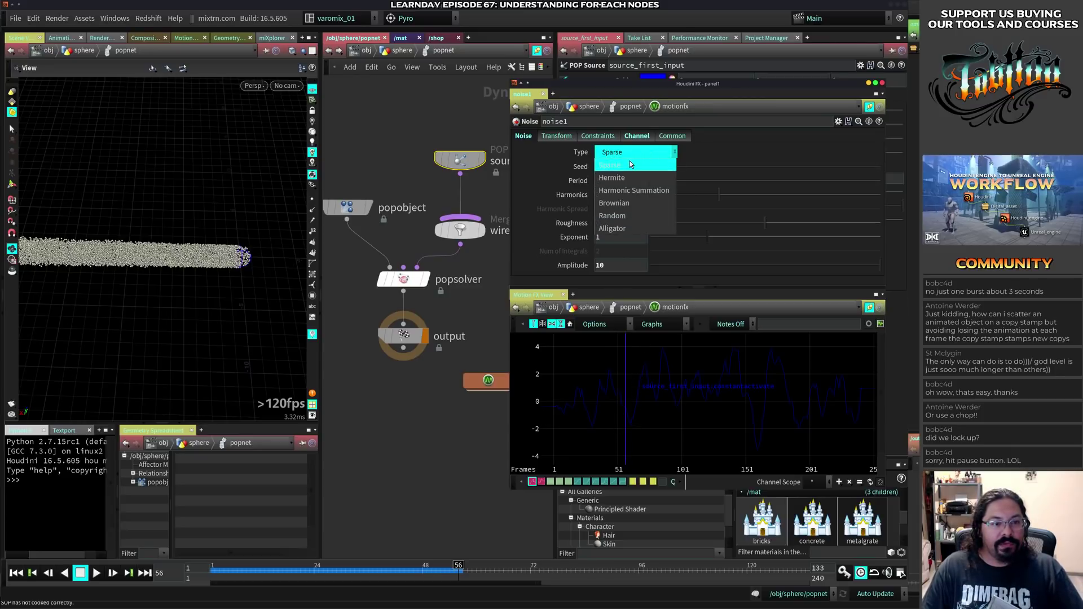
click(613, 186)
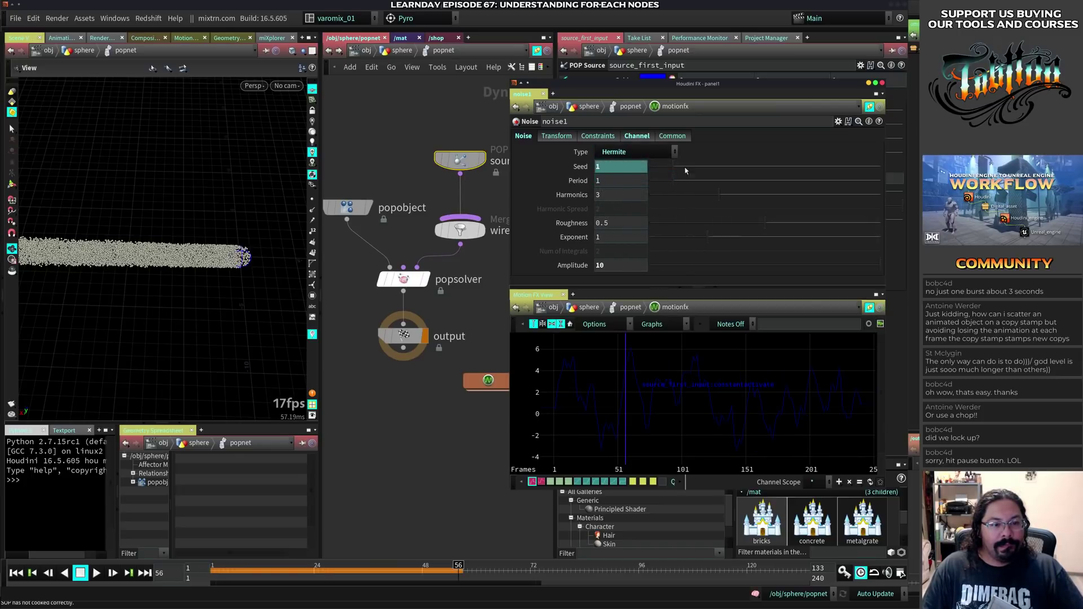
drag(673, 182, 679, 184)
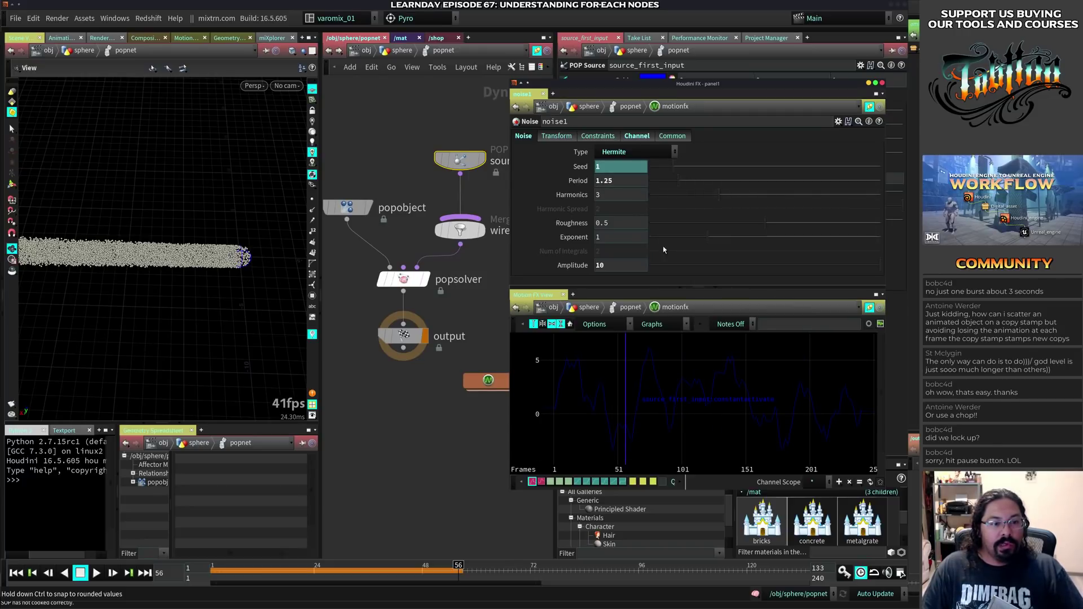
drag(757, 269, 838, 261)
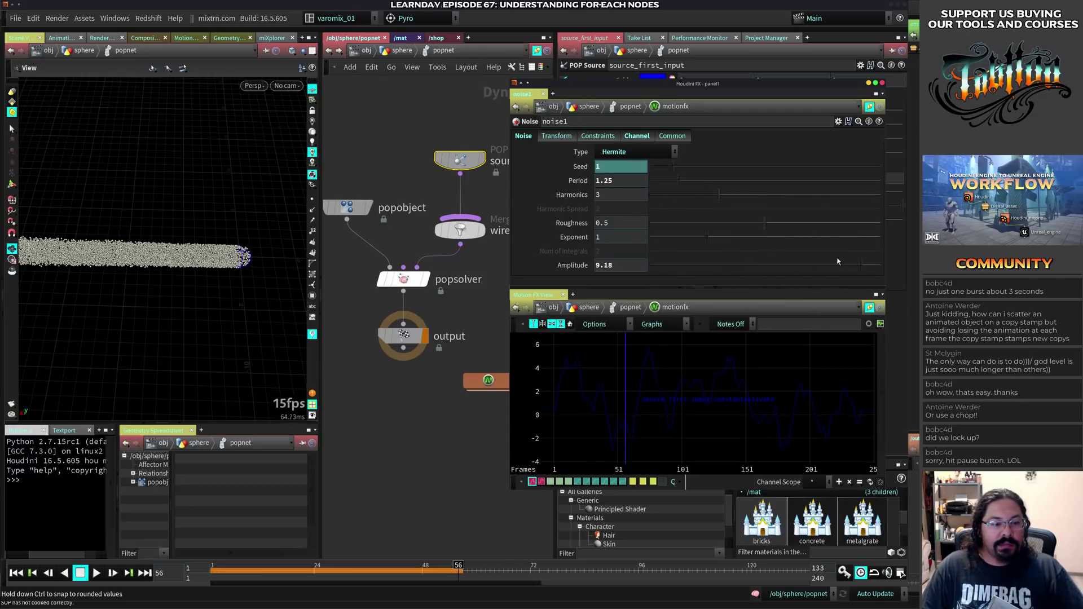
drag(659, 264, 673, 264)
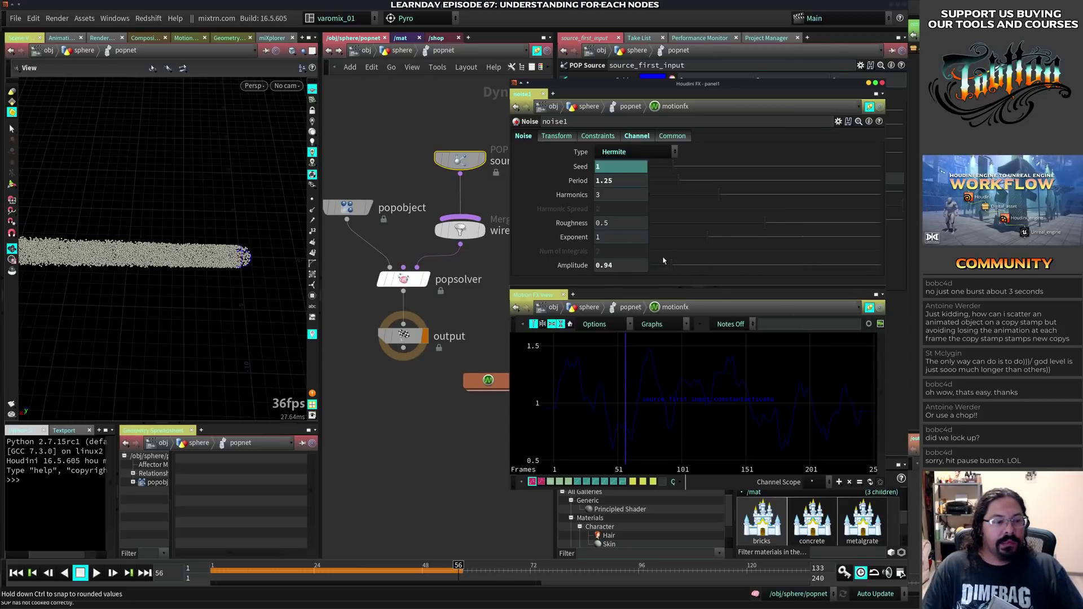
- Play the emission with the Hermite noise and return to frame 1
key(ctrl+Up)
key(Up)
key(Up)
key(ctrl+Up)
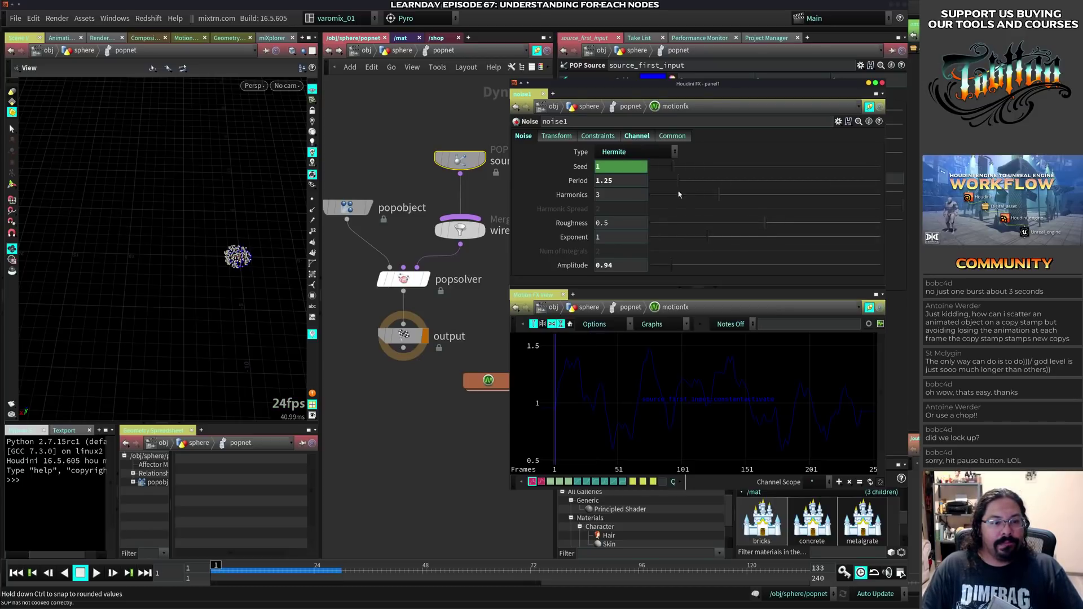
- Set the noise Exponent to 1.638 and Period to 5.04, and play the simulation to frame 52
drag(707, 237, 740, 236)
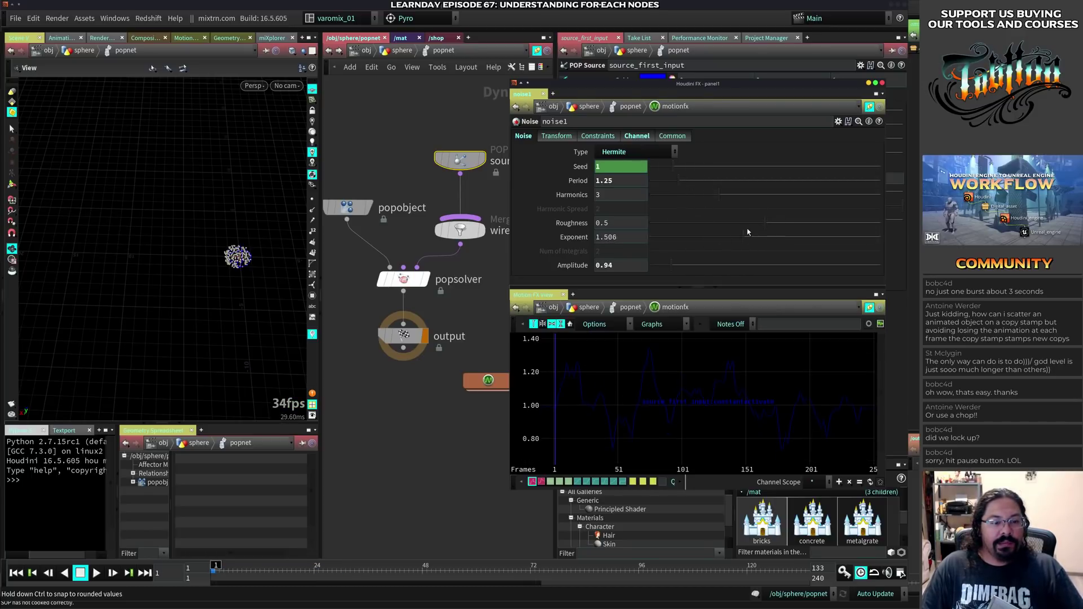
drag(729, 181, 766, 179)
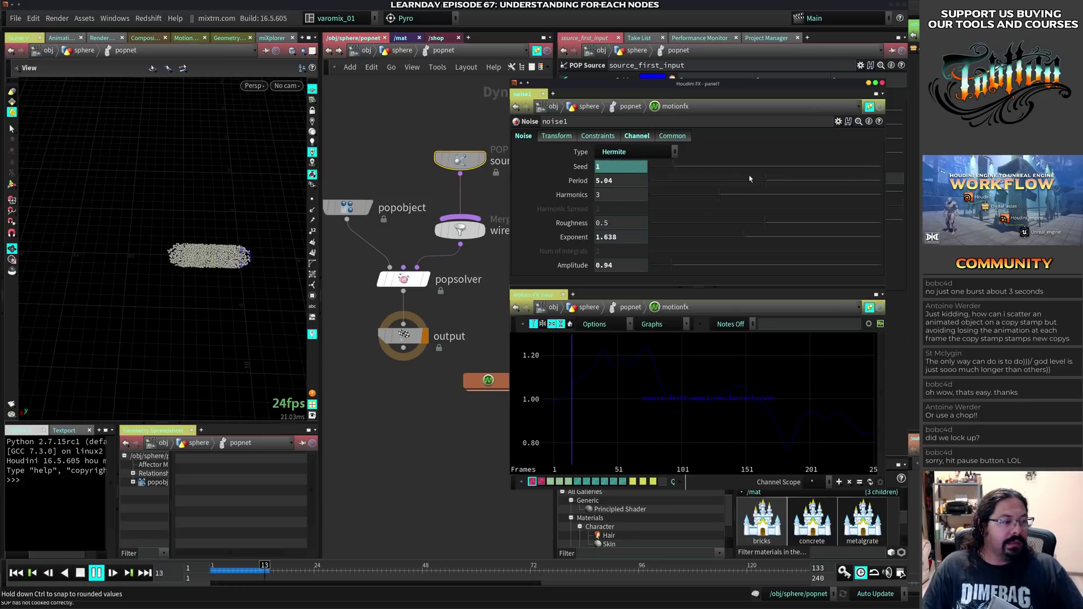
key(Up)
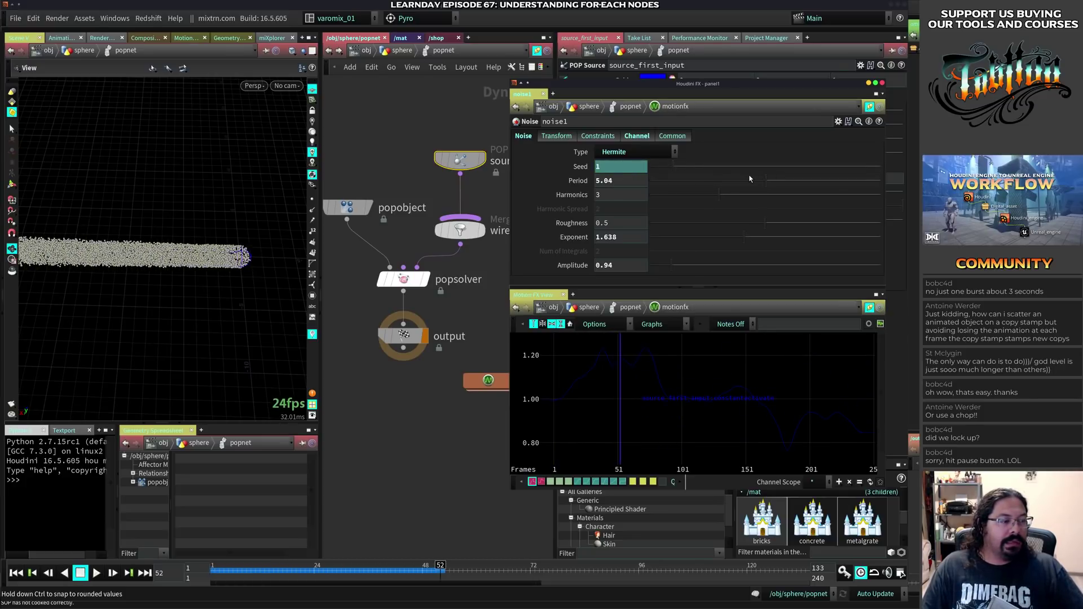
- Rewind to frame 1, set the activation noise type to Brownian and play the emission to frame 56
key(ctrl+Up)
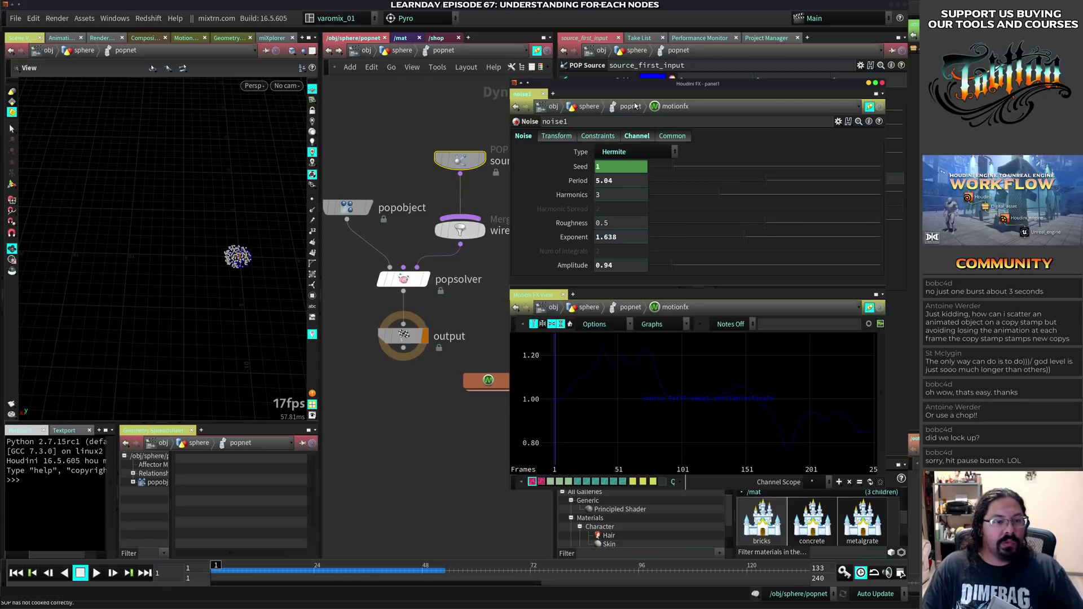
drag(660, 83, 668, 287)
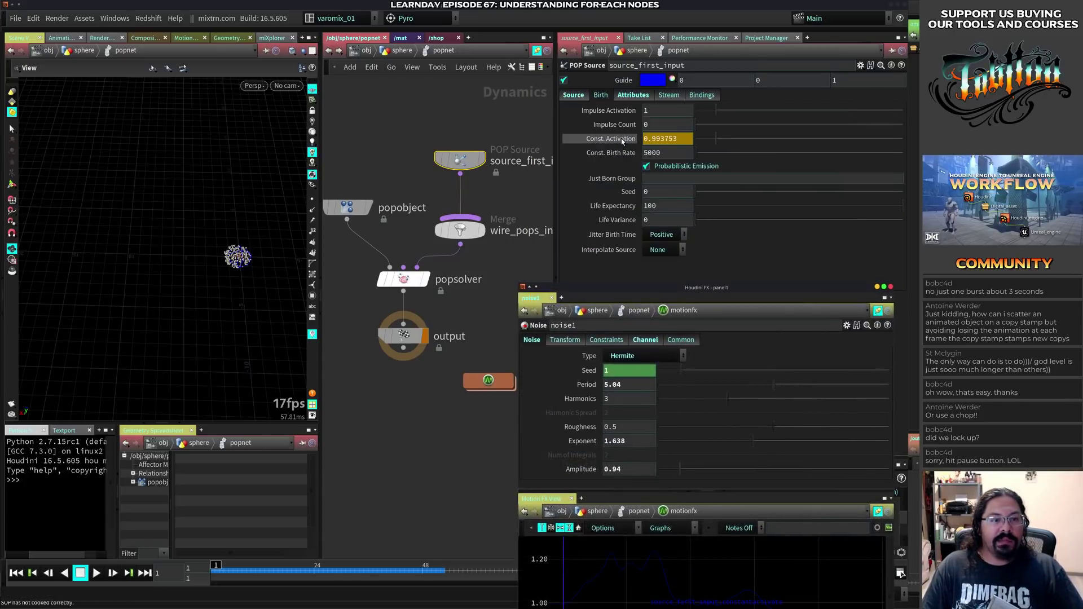
drag(689, 285, 697, 127)
click(626, 205)
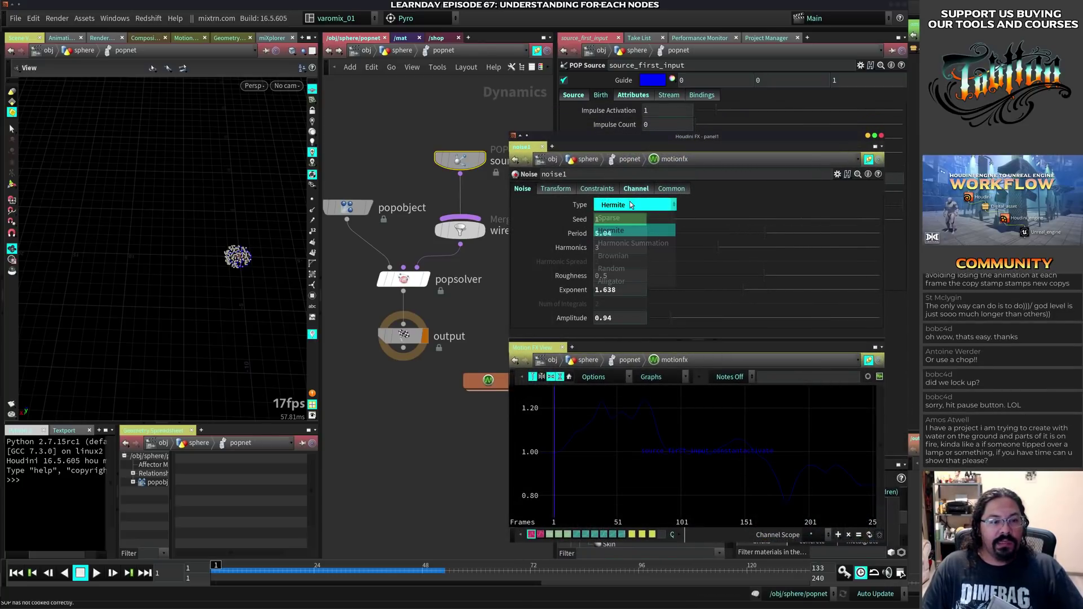
click(636, 258)
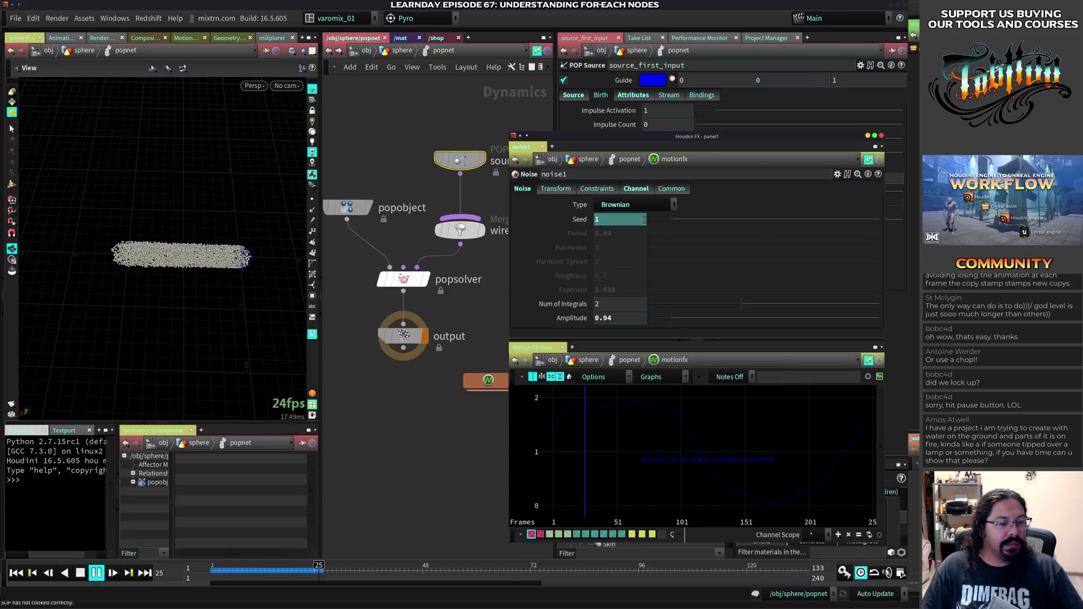
key(Up)
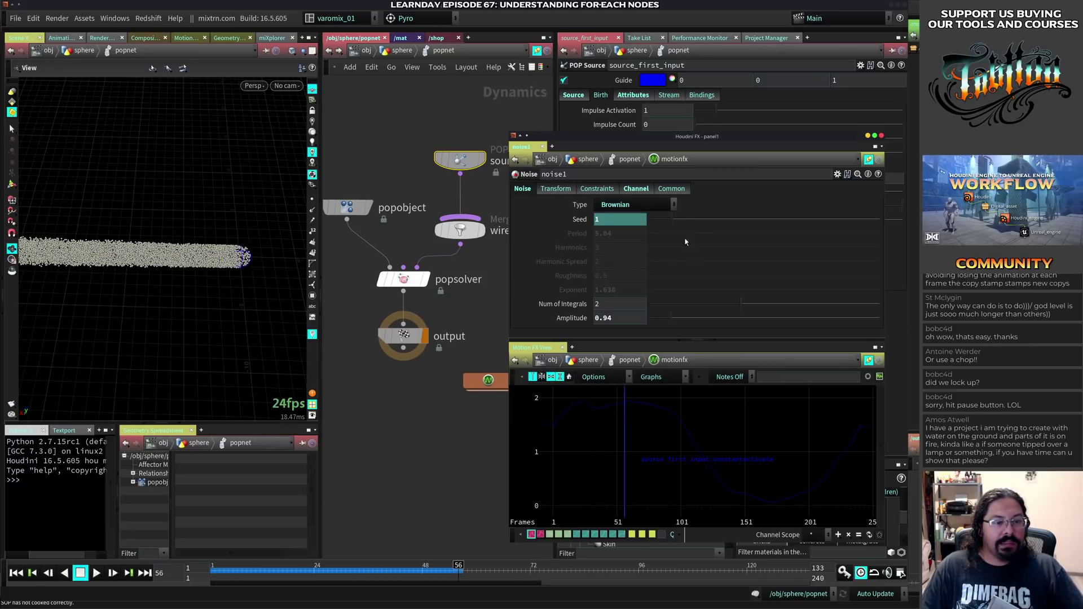
- Set the Brownian noise Amplitude to 0.78, replay the emission from the start and return to frame 1
drag(738, 310, 669, 319)
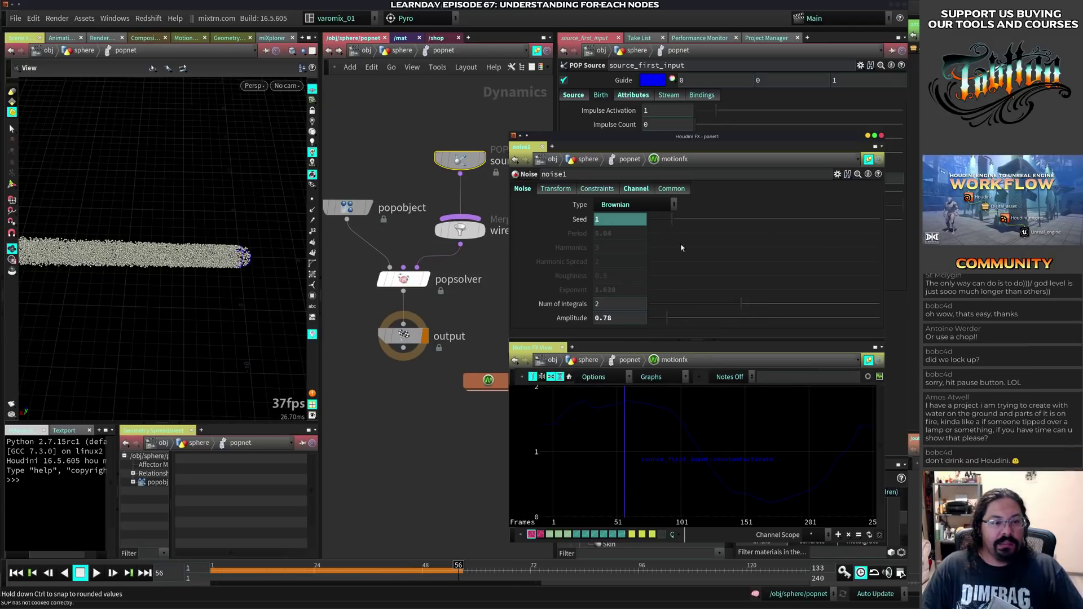
key(ctrl+Up)
key(Up)
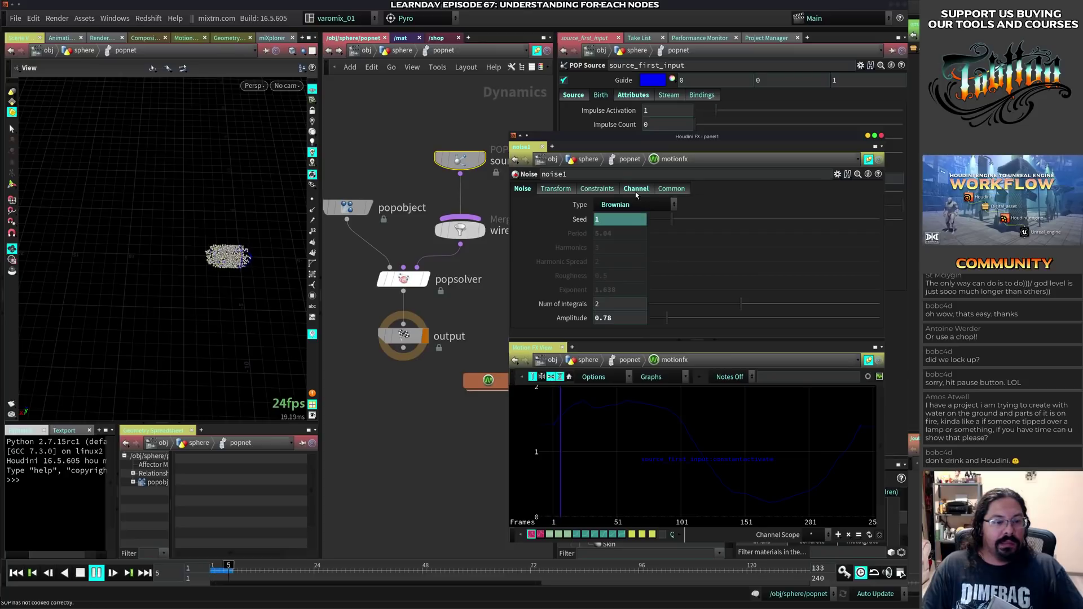
key(ctrl+Up)
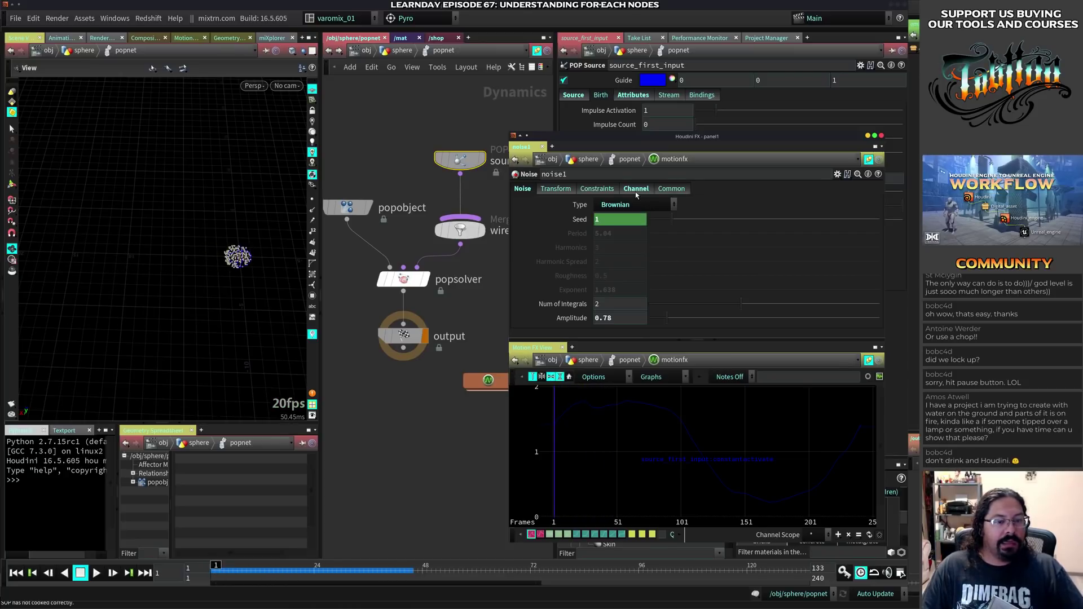
- Set the noise type to Random with an Amplitude of 1.33
click(635, 204)
click(636, 269)
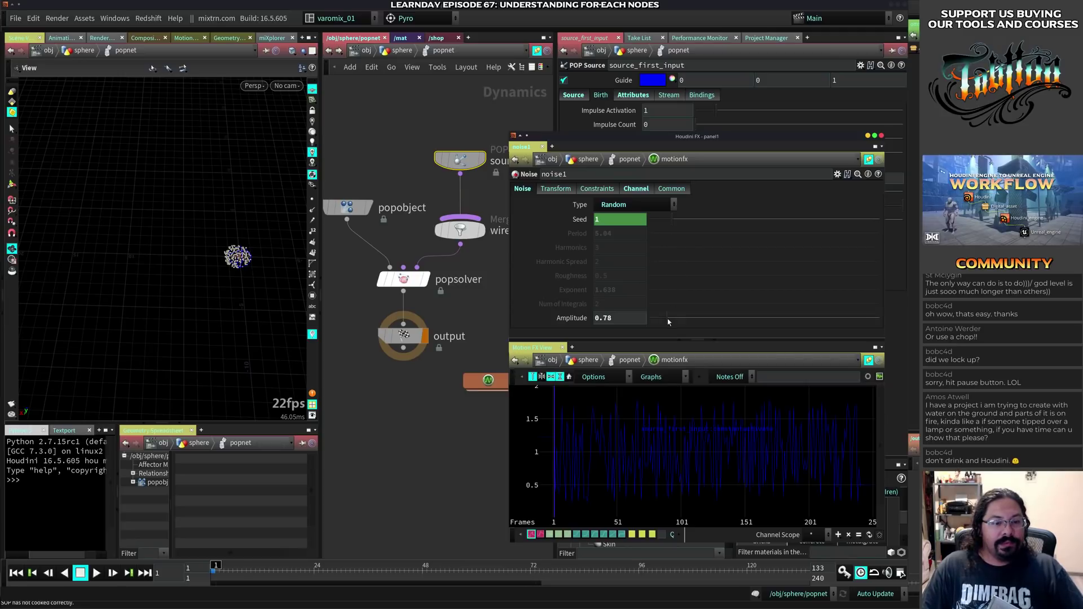
drag(668, 321, 688, 322)
- Set the noise type to Alligator, play the emission to frame 82 and return to frame 1
click(636, 204)
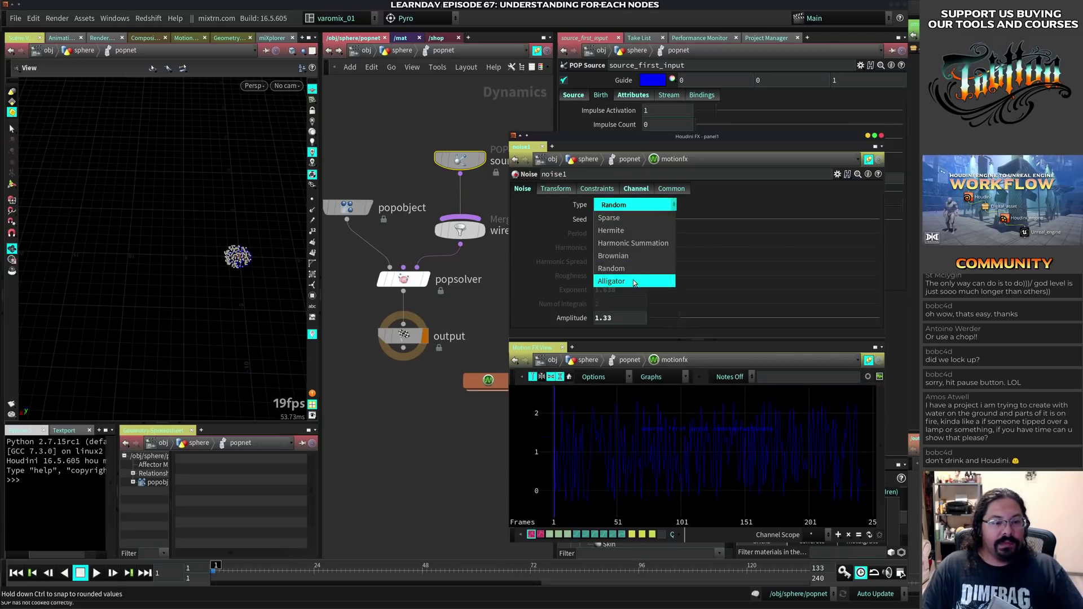
click(638, 280)
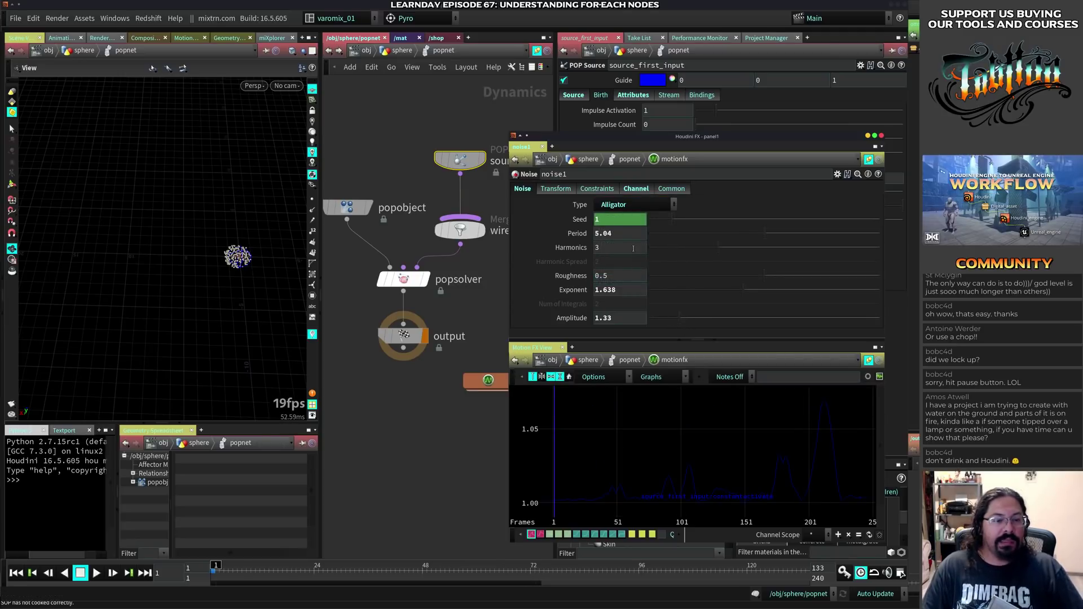
key(Up)
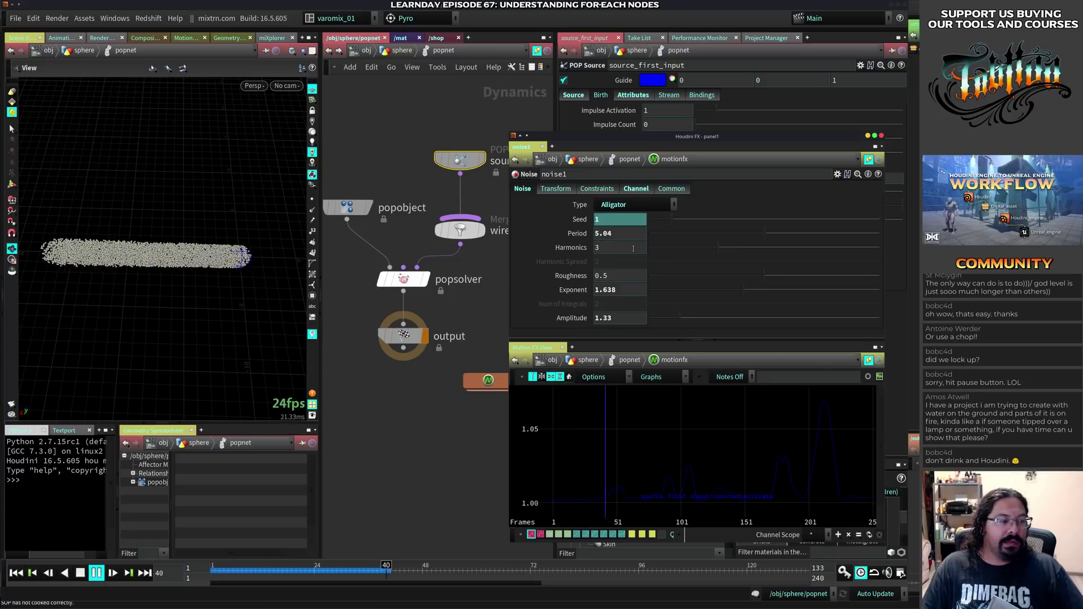
key(Up)
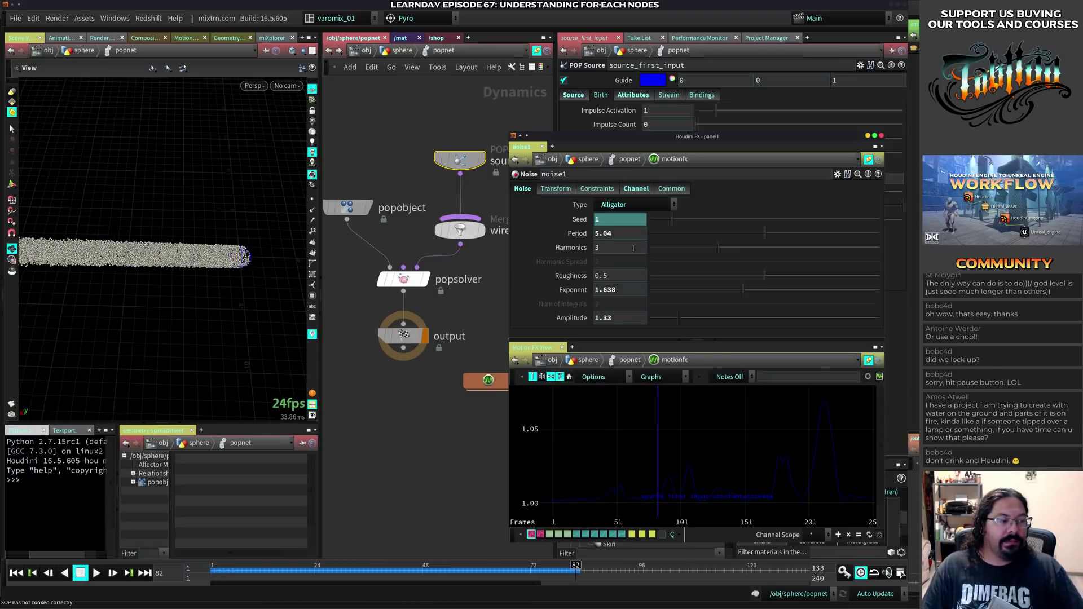
key(ctrl+Up)
- Set the Alligator noise Period to 3.41, Harmonics to 2 and Exponent to 0.21, play to frame 41, and set Roughness to 0.216
drag(760, 236, 700, 250)
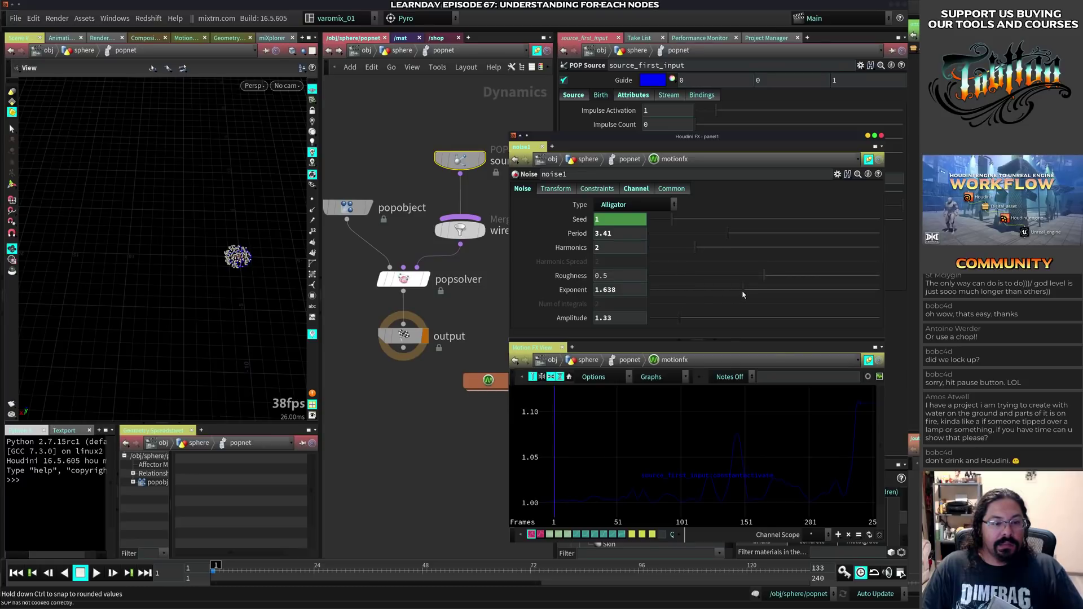
drag(742, 294, 662, 289)
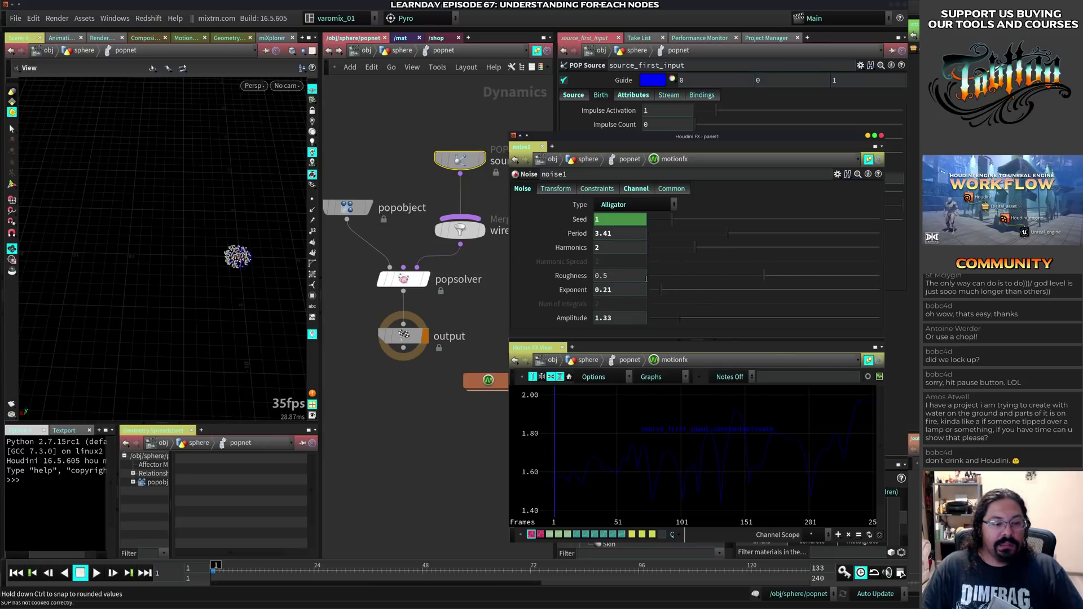
key(Up)
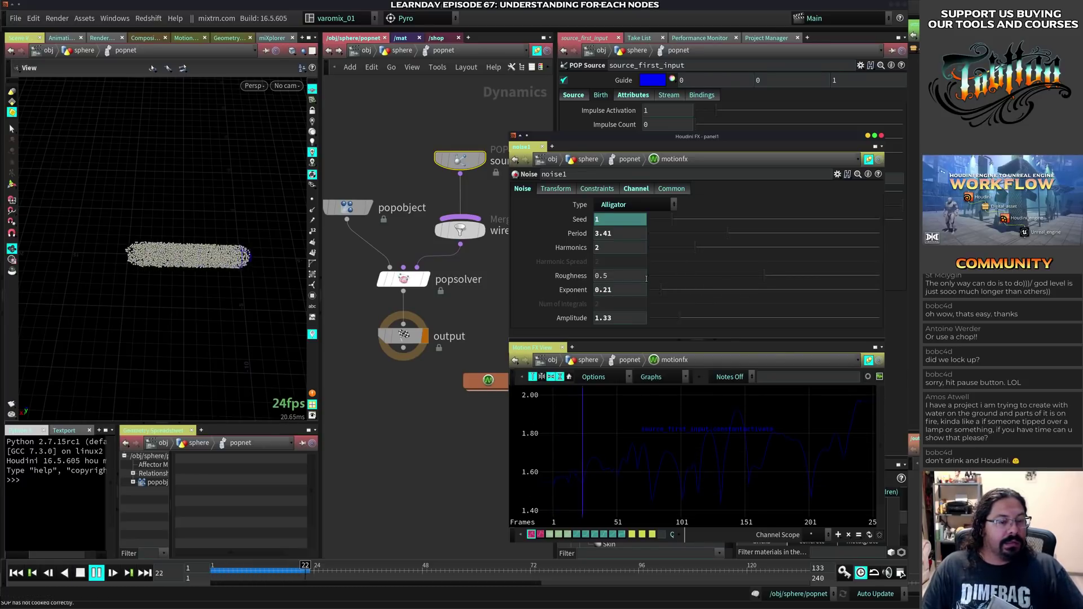
key(Up)
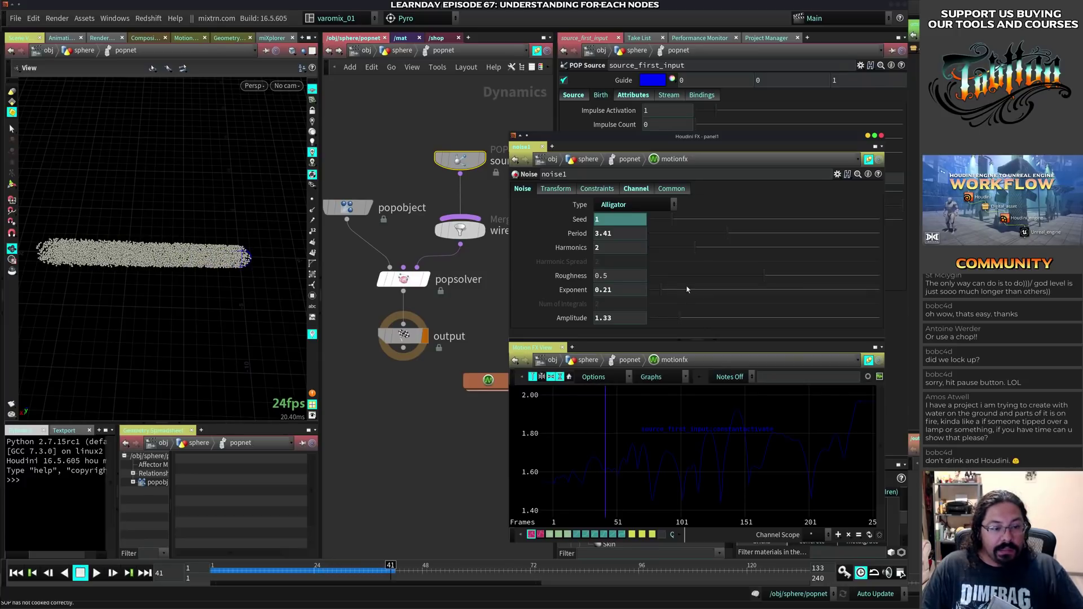
drag(762, 284, 695, 283)
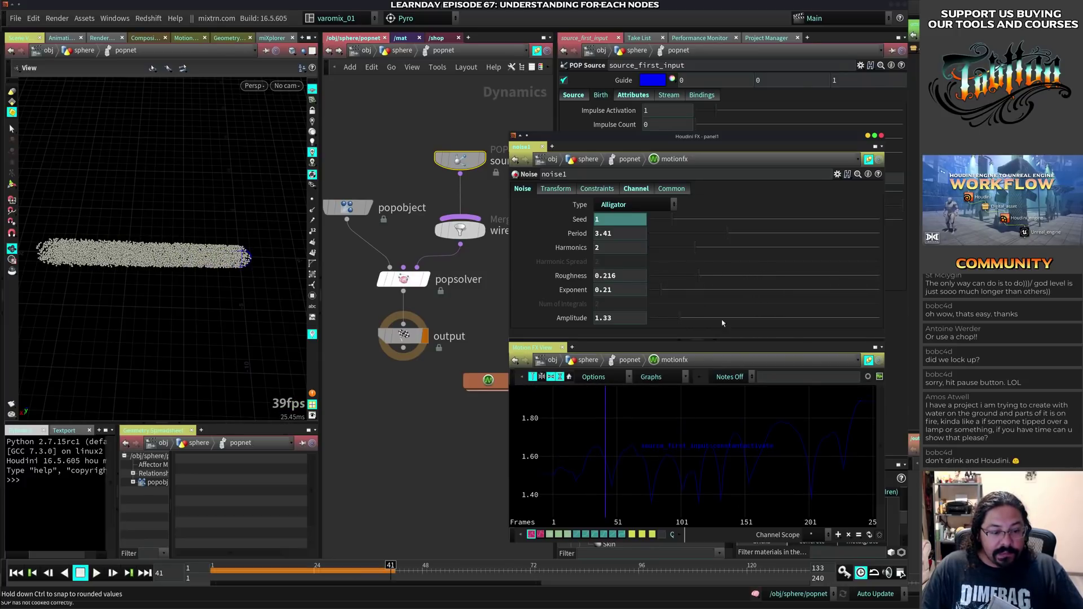
- Try offsetting the noise with its Y translation and undo the change
click(550, 191)
middle_drag(729, 235, 674, 233)
key(ctrl+z)
key(ctrl+z)
click(526, 190)
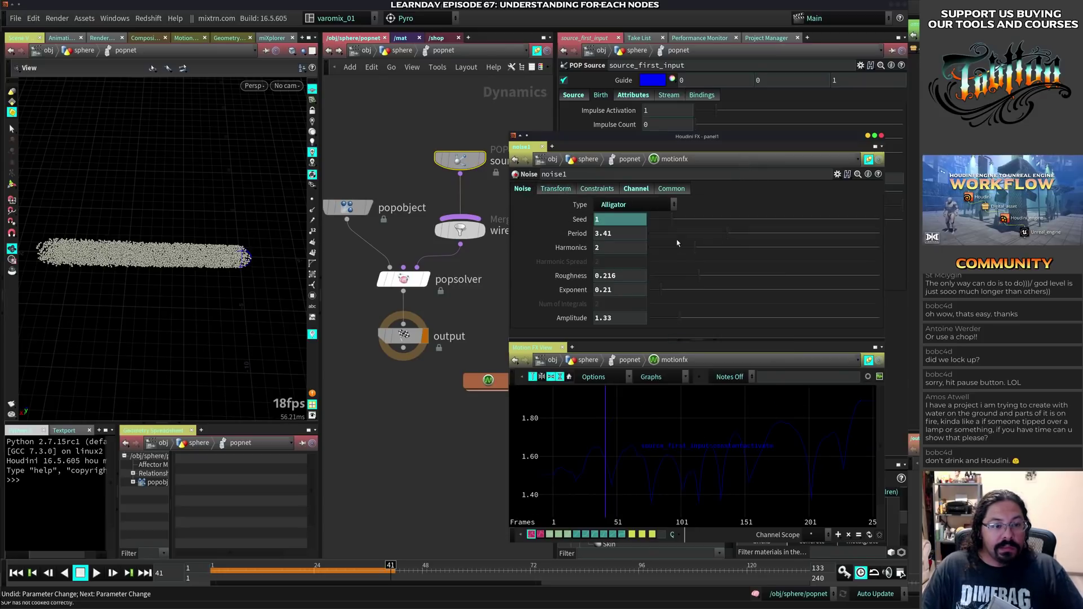
- Set the noise Period to 0.71, then try a Y translation offset and reset it to its default
drag(731, 233, 664, 229)
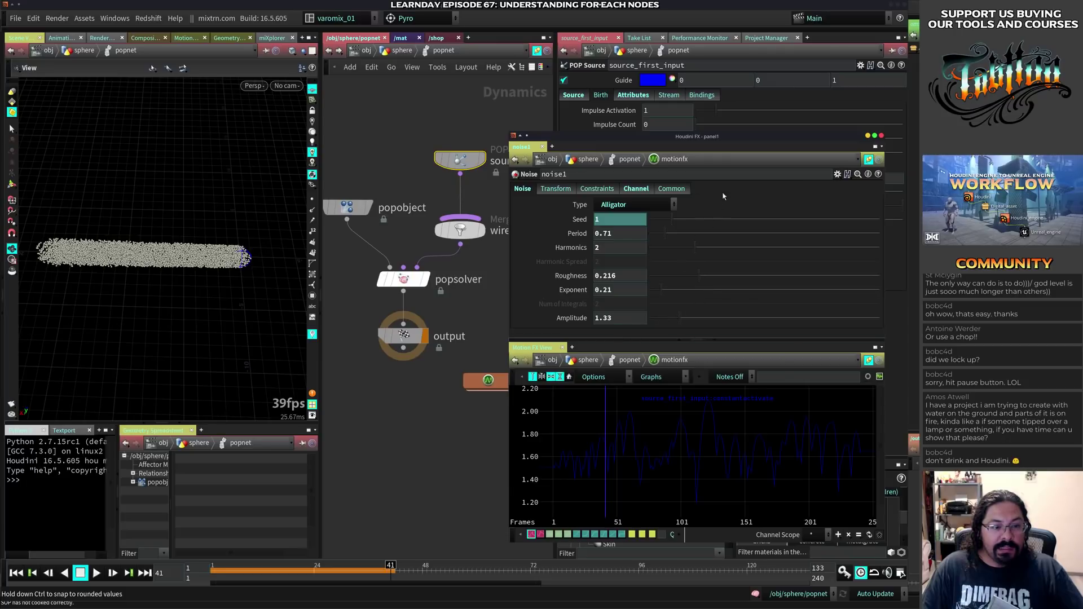
click(556, 188)
middle_drag(714, 233, 711, 206)
ctrl+middle_click(692, 236)
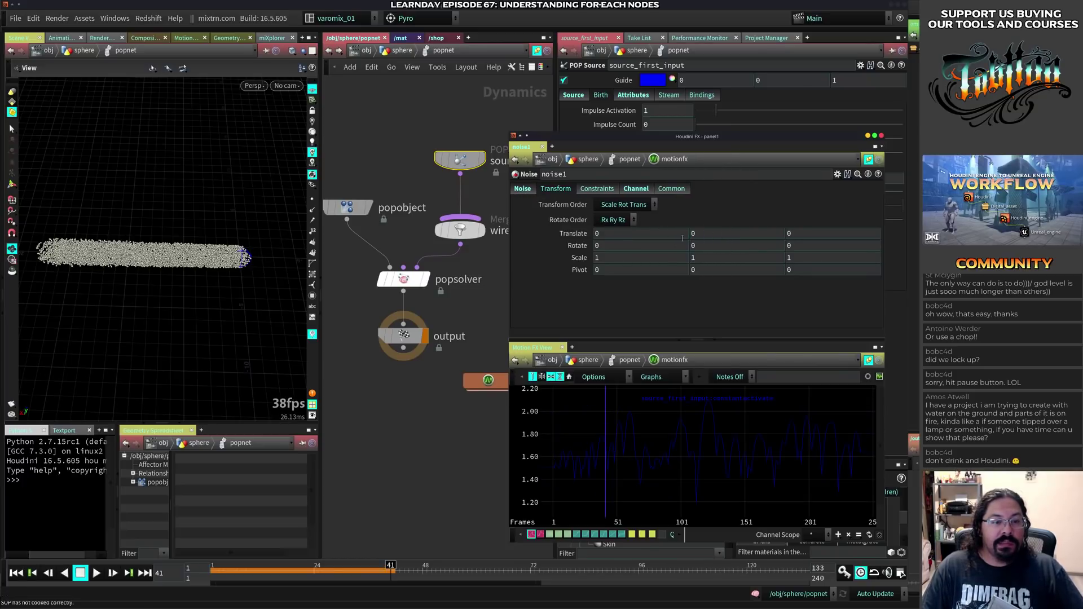
- Set the noise type to Sparse and play the emission to frame 77
click(522, 189)
click(632, 204)
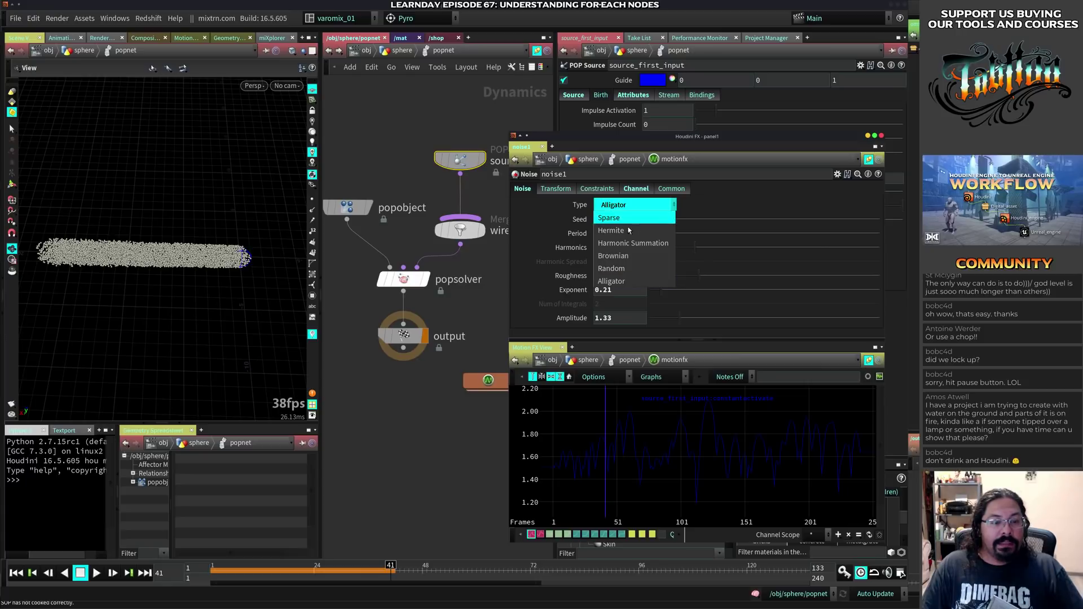
click(620, 205)
key(Up)
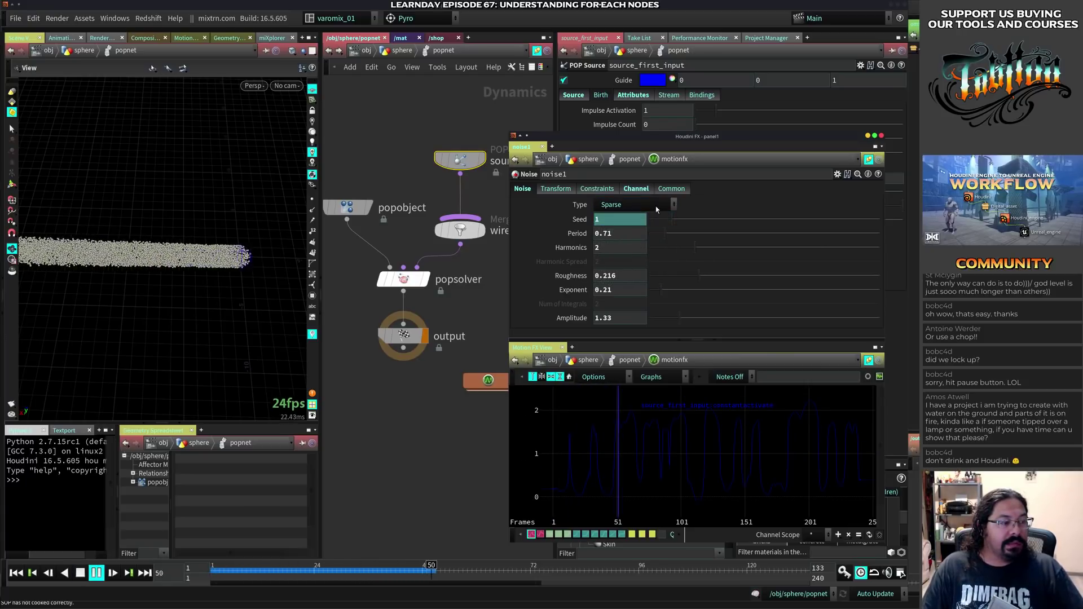
key(Up)
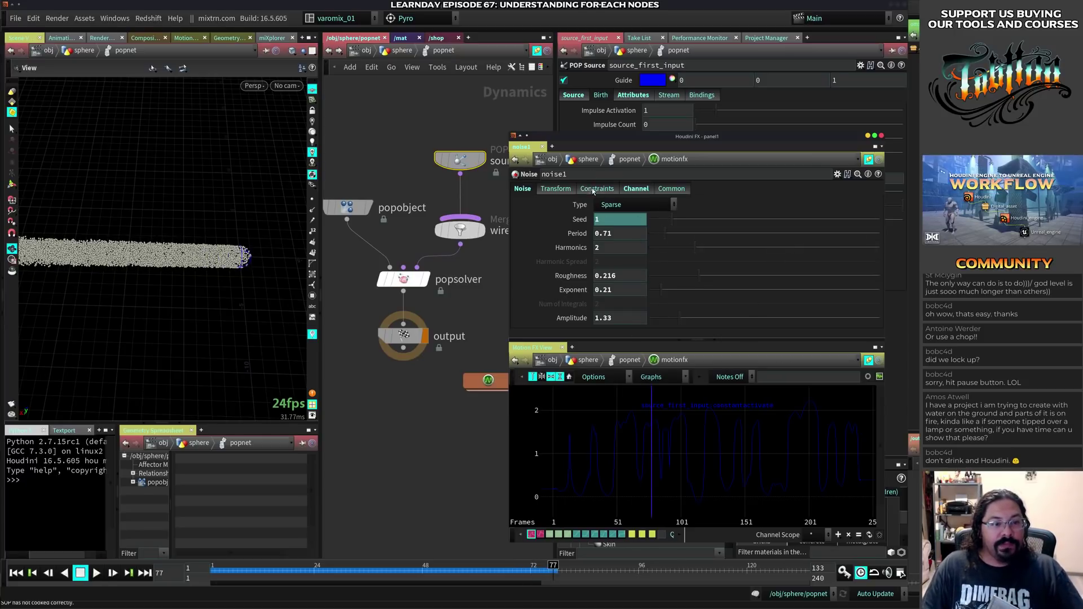
- Set the noise's Y translation to -0.6
click(556, 189)
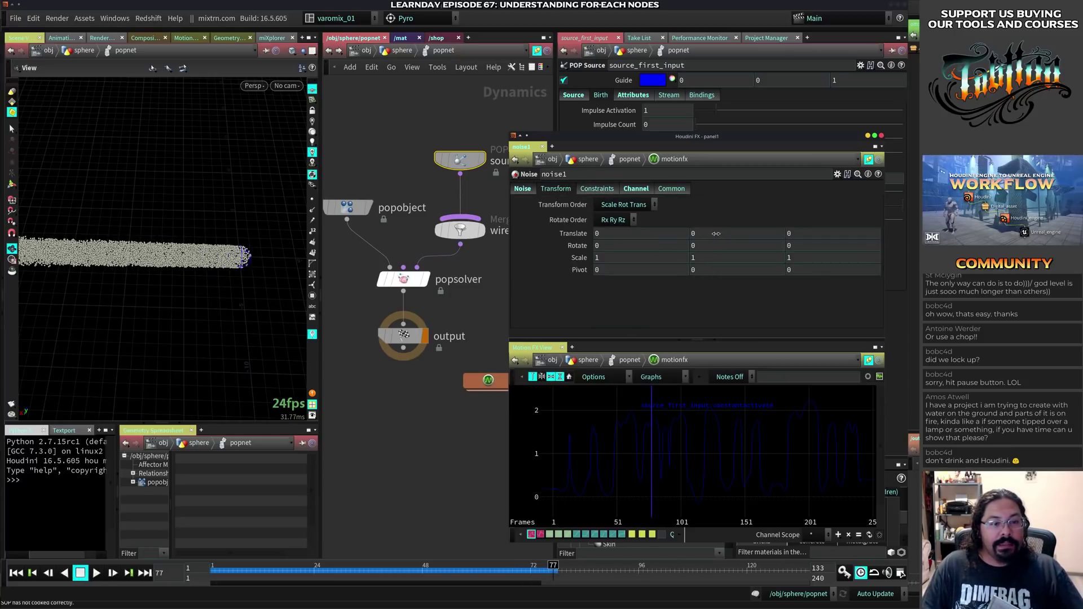
middle_drag(716, 234, 689, 236)
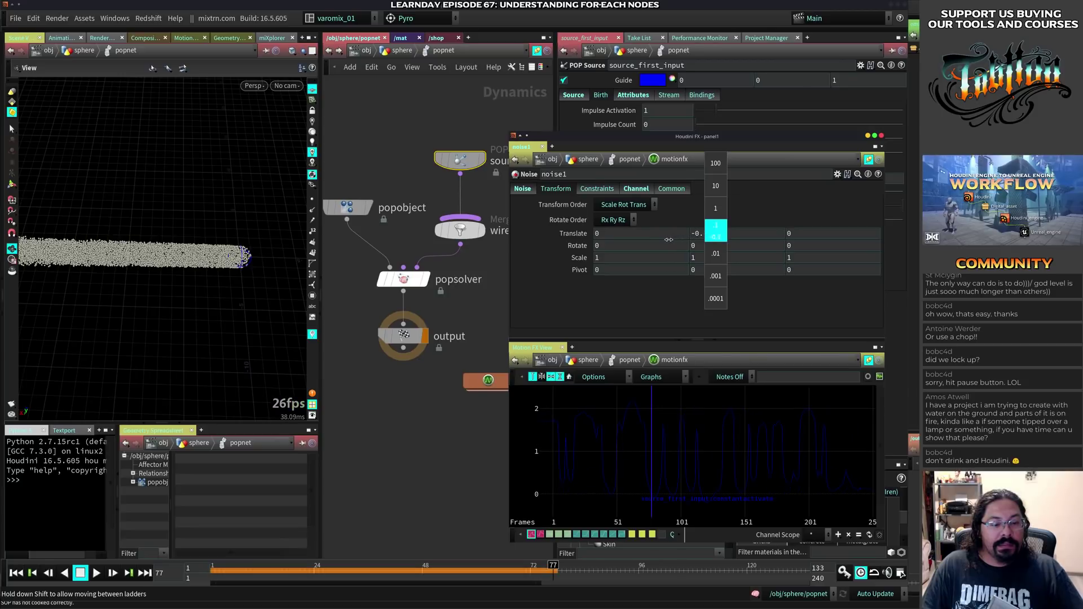
middle_drag(675, 242, 671, 242)
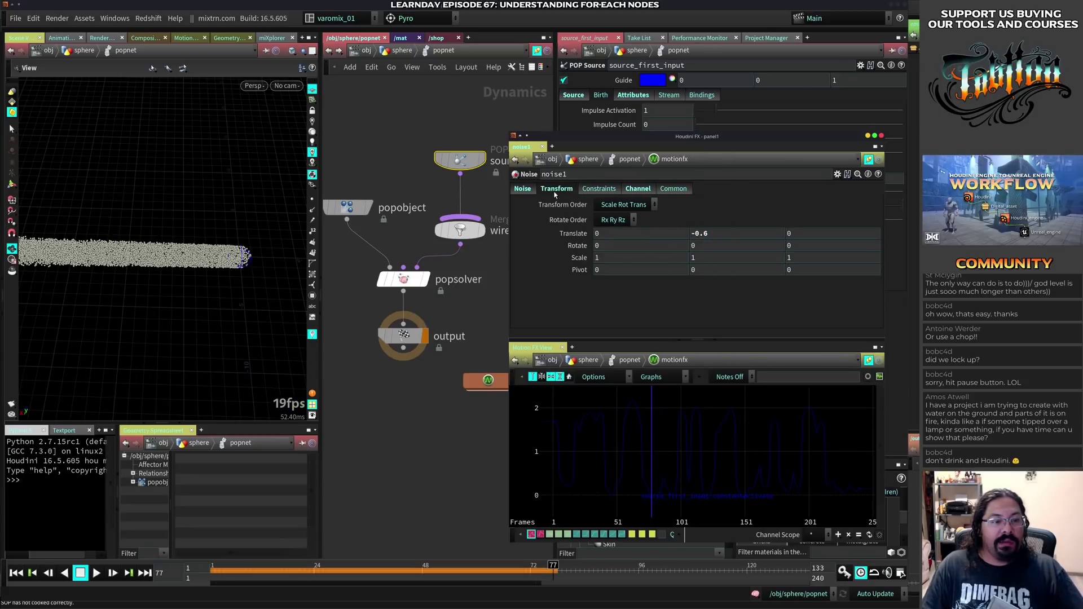
- Set the Sparse noise Period to 2.09, Harmonics to 1 and Exponent to 0
click(522, 189)
drag(662, 236, 672, 239)
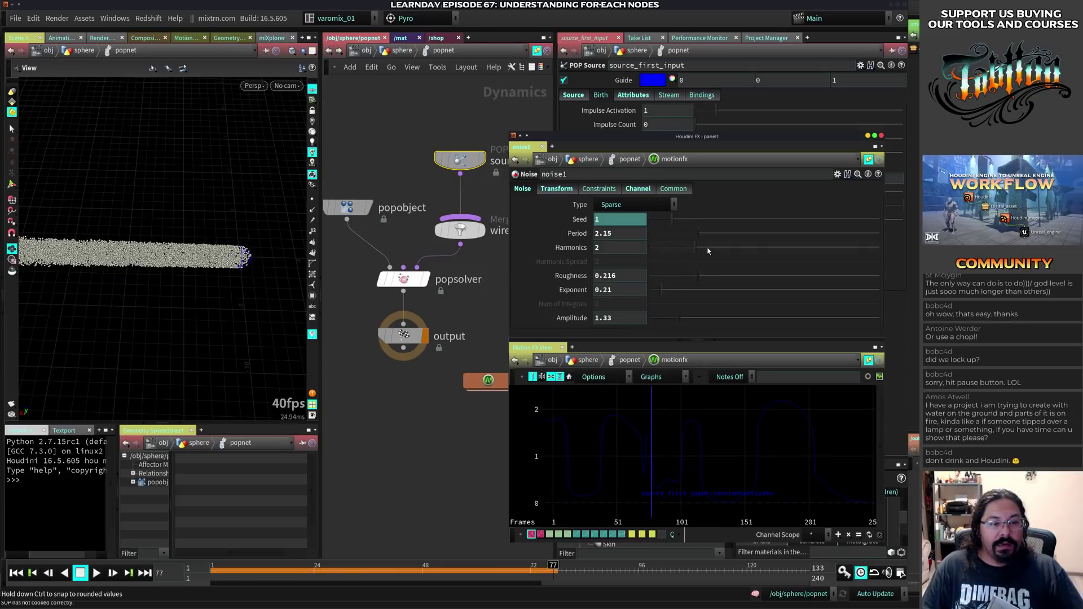
drag(696, 235, 673, 238)
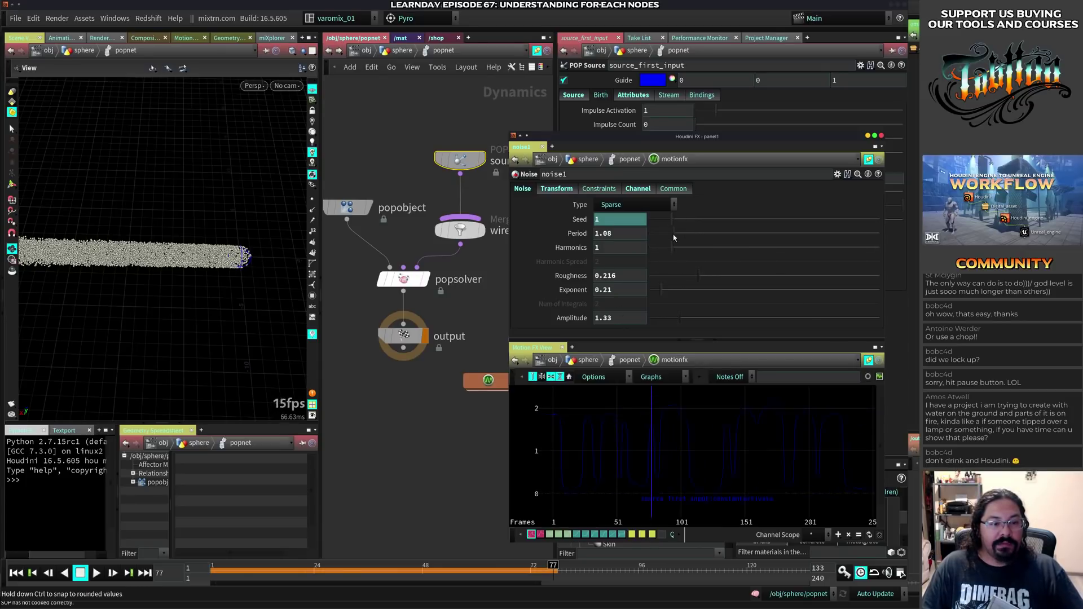
drag(678, 293, 648, 291)
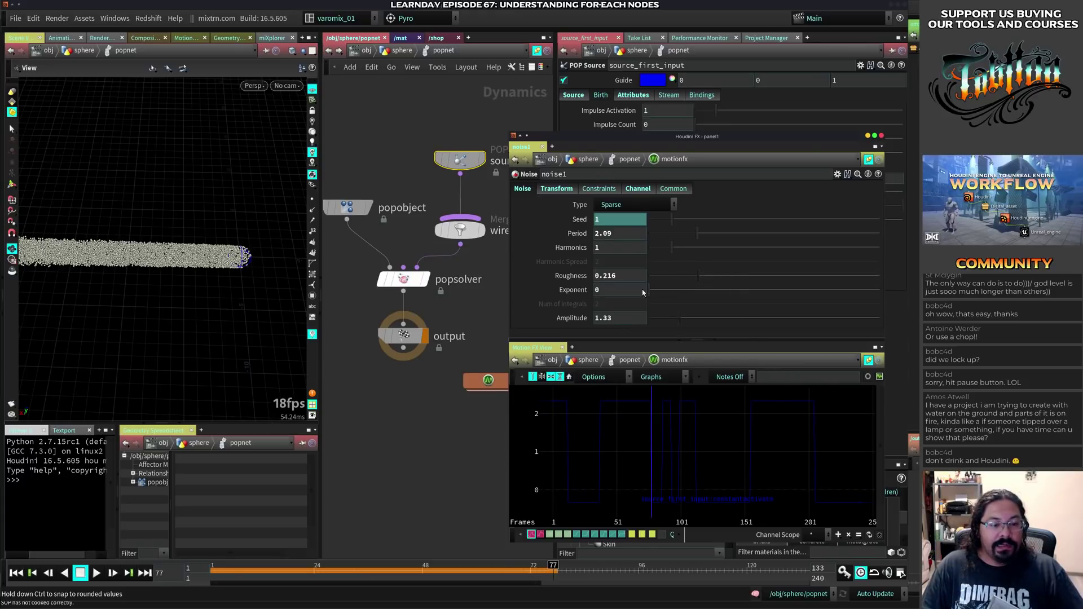
- Replay the emission from frame 1, moving the noise window aside to examine Const. Activation, and return to frame 1
key(ctrl+Up)
key(Up)
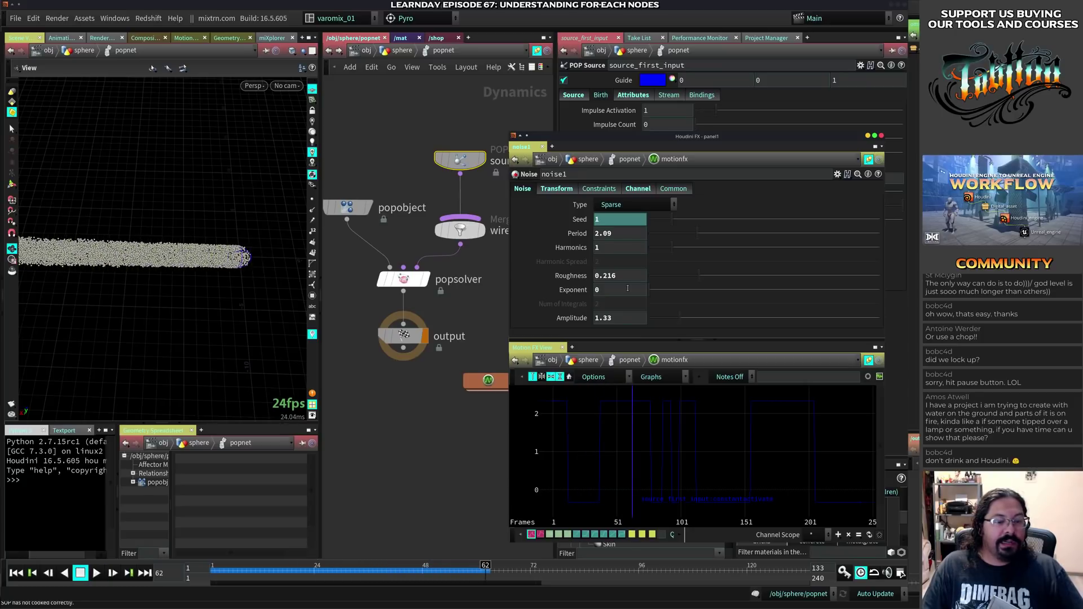
key(Up)
key(Up)
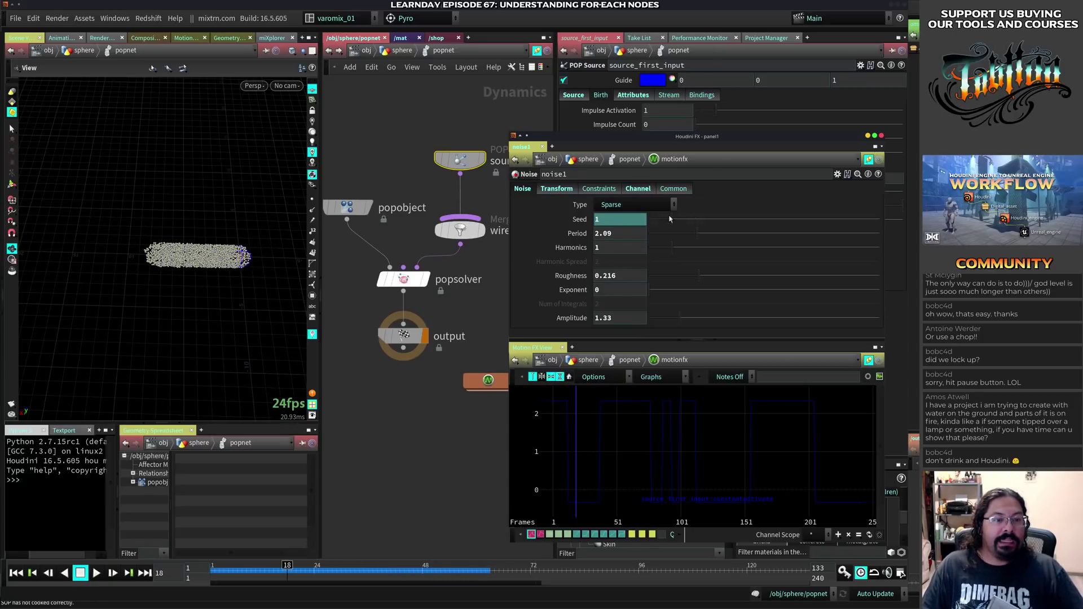
drag(643, 137, 616, 208)
key(ctrl+Up)
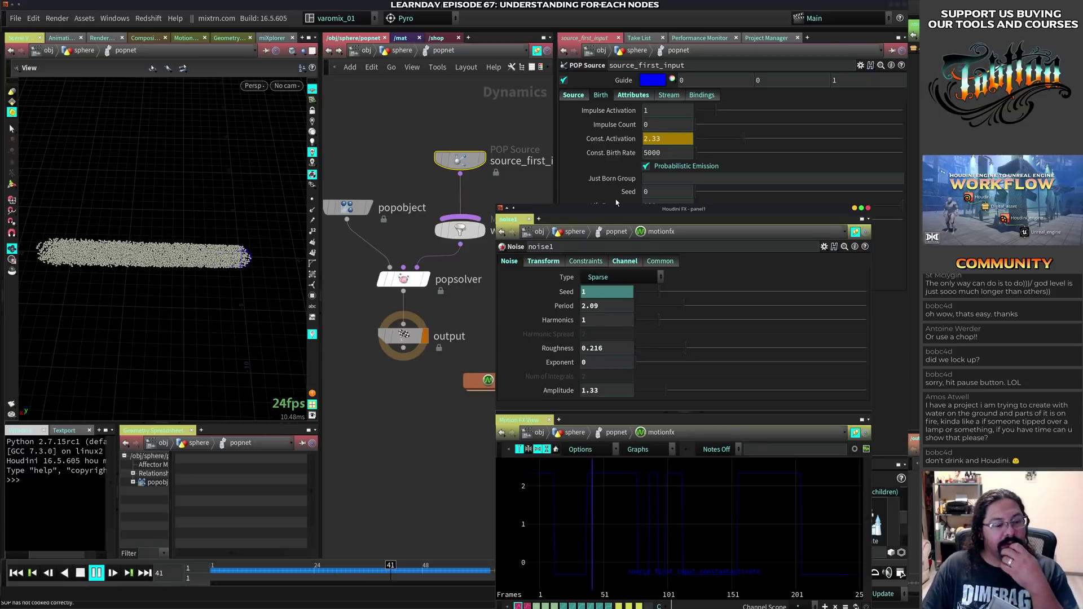
key(ctrl+Up)
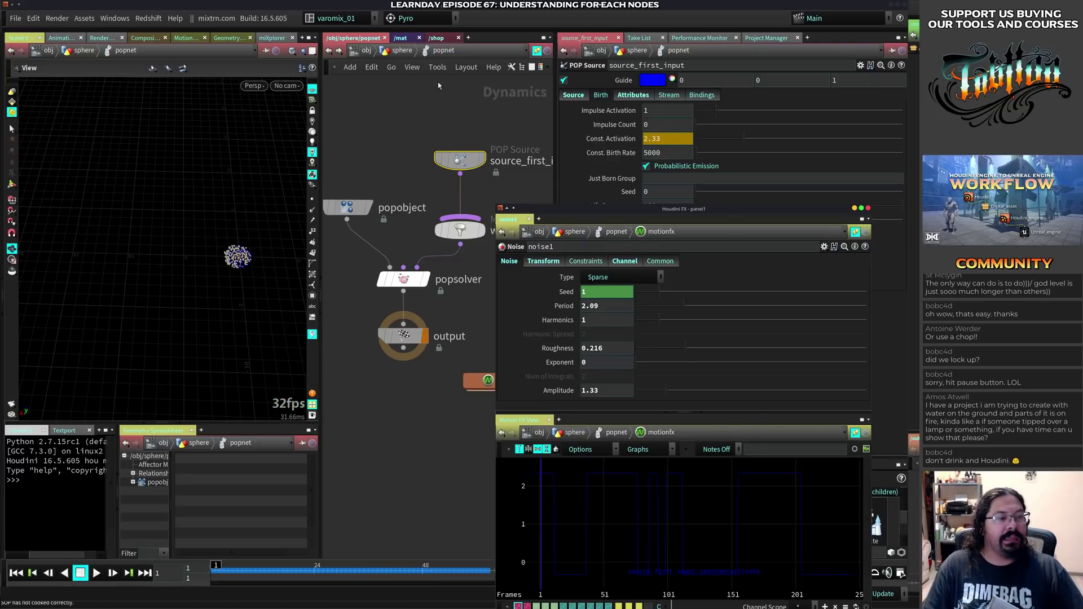
- Open the parameter interface editor for the source_first_input node
right_click(458, 159)
mouse_move(483, 159)
click(584, 159)
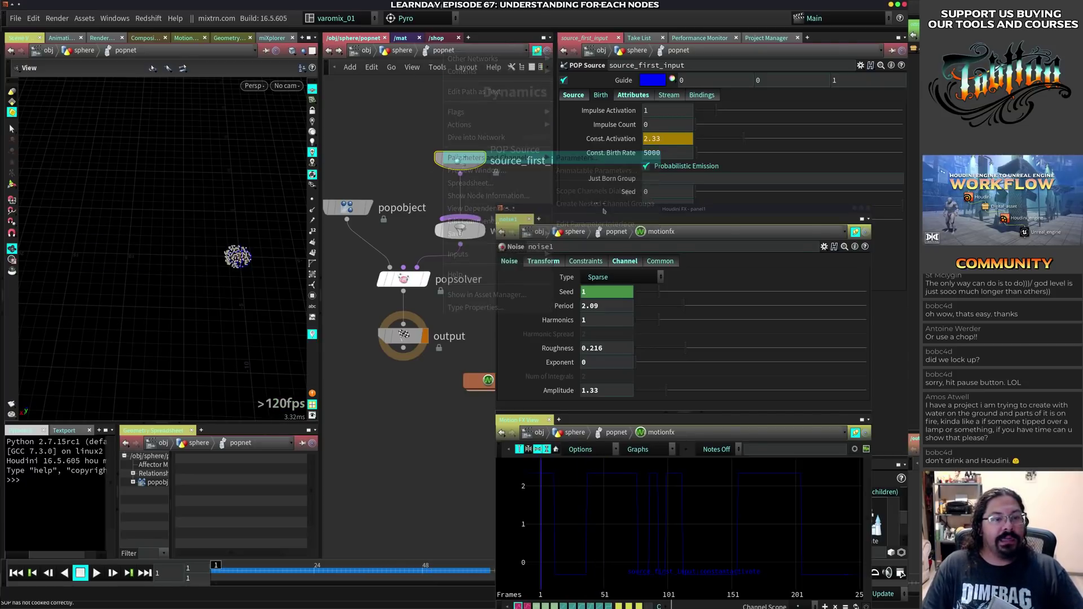
- Show the popnet's Simulation settings in a floating window set aside, replay the emission, and return to frame 1
key(p)
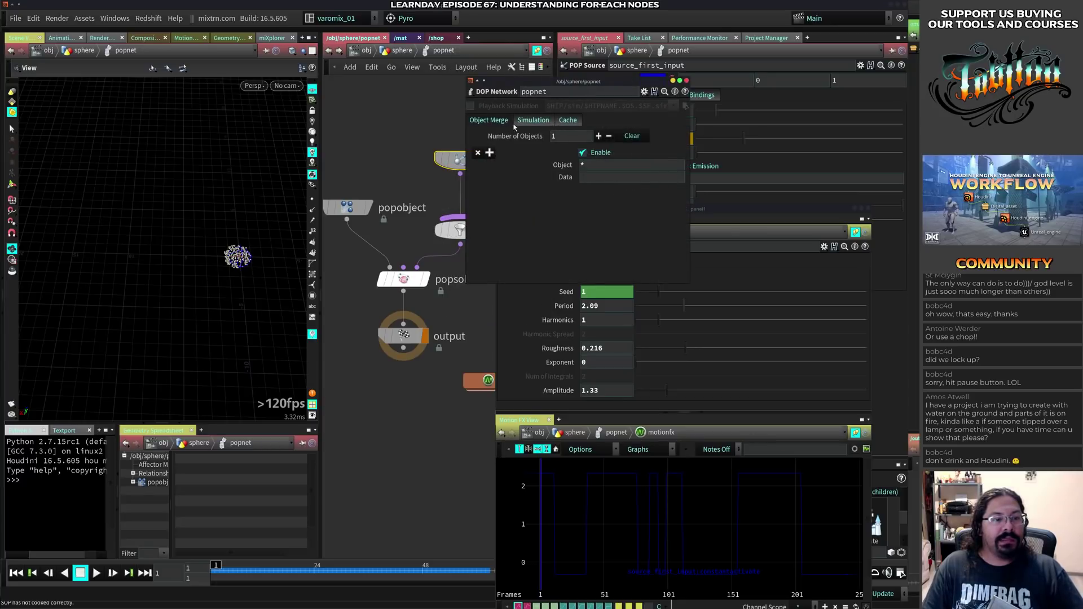
click(528, 121)
alt+drag(673, 177, 467, 123)
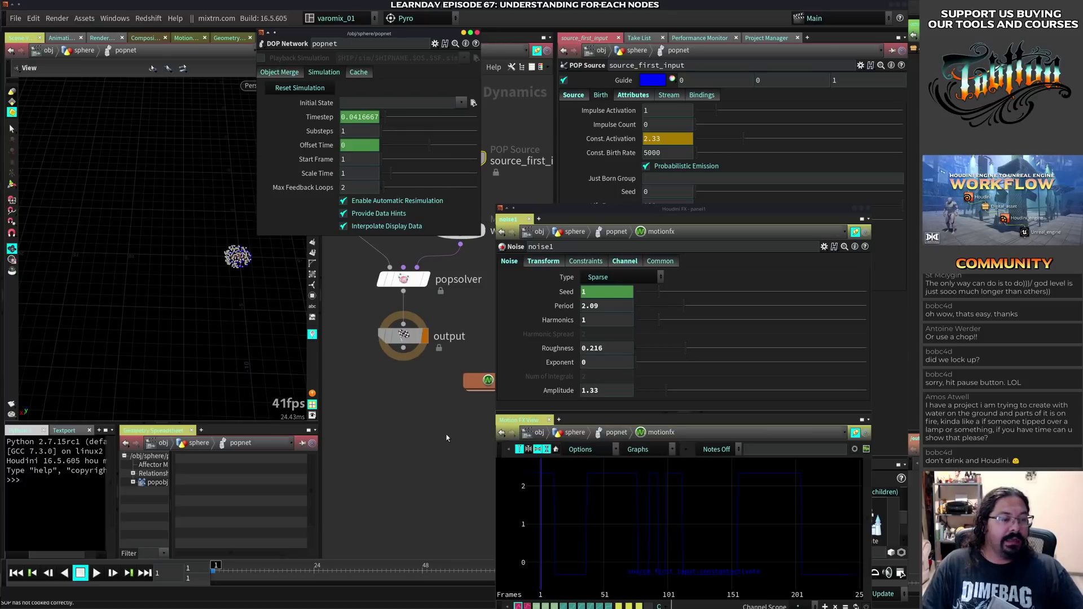
key(Up)
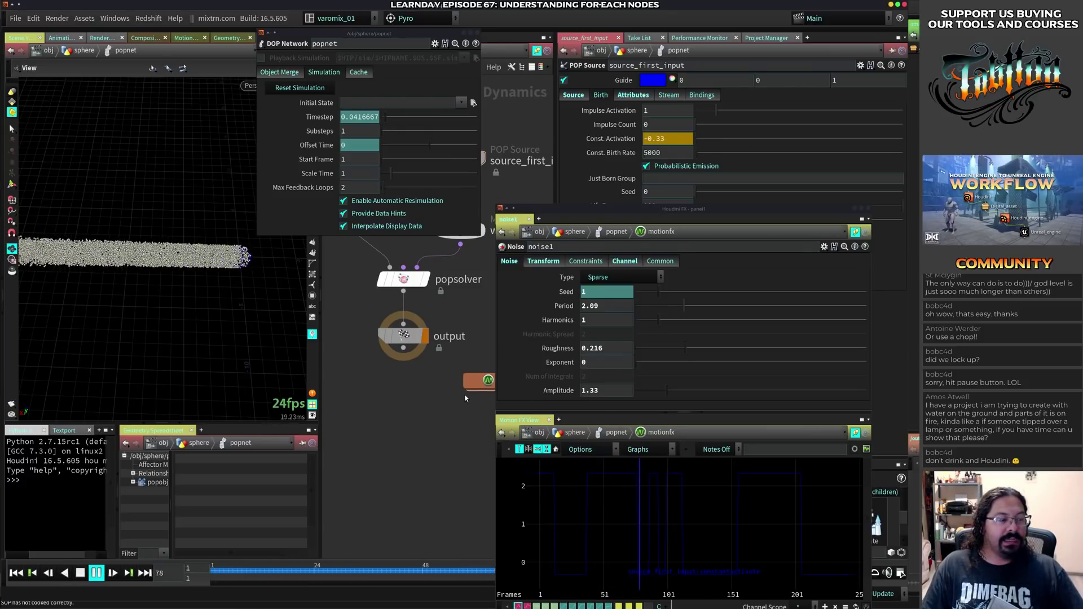
key(Up)
key(ctrl+Up)
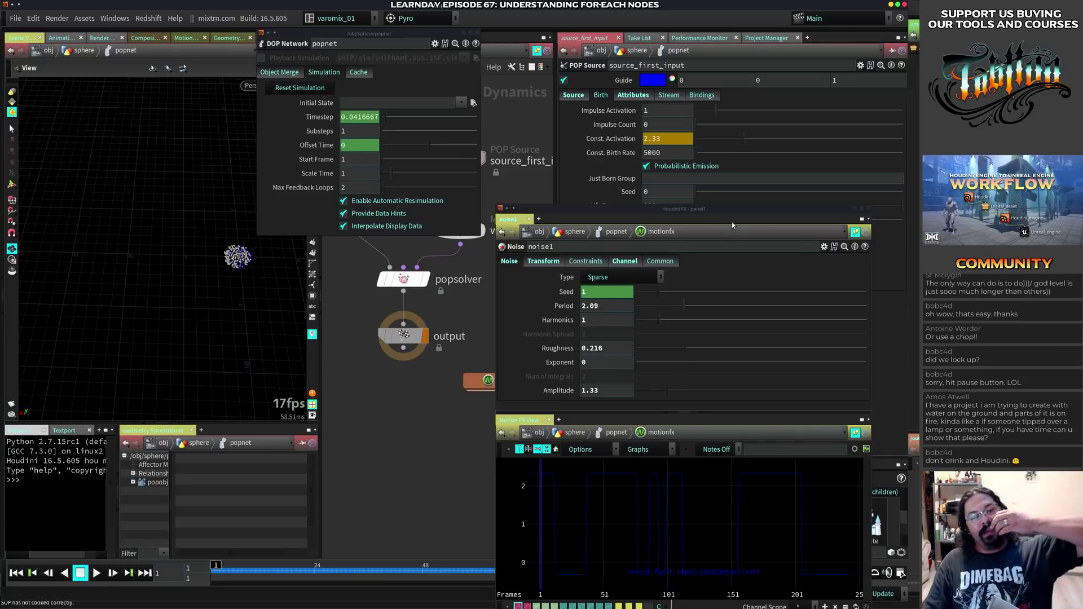
- Close the noise window and the popnet parameter window, and delete the motionfx CHOP network
drag(732, 210, 742, 156)
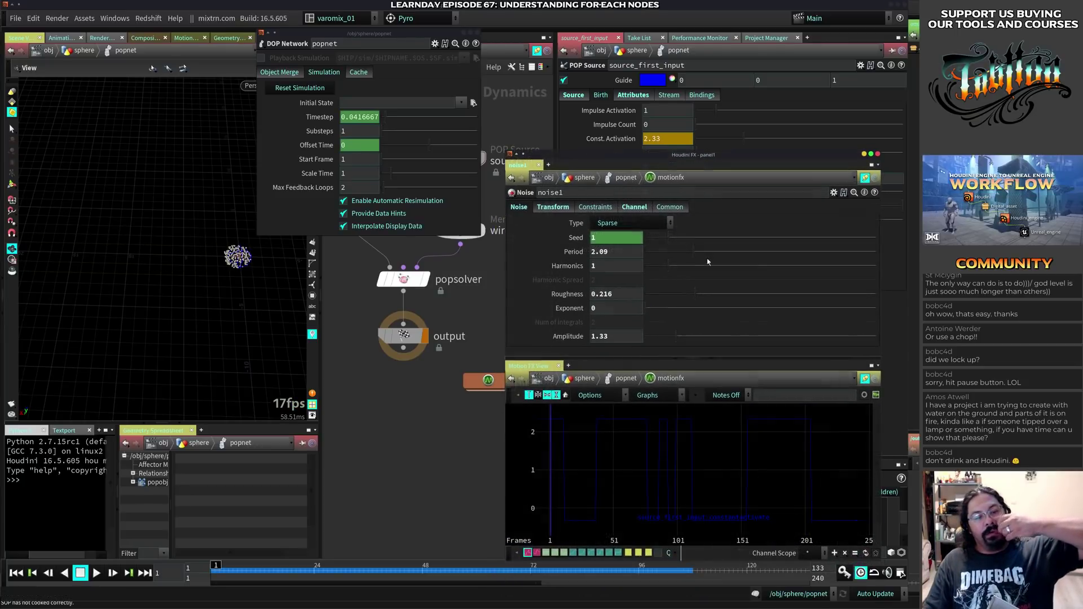
right_click(620, 139)
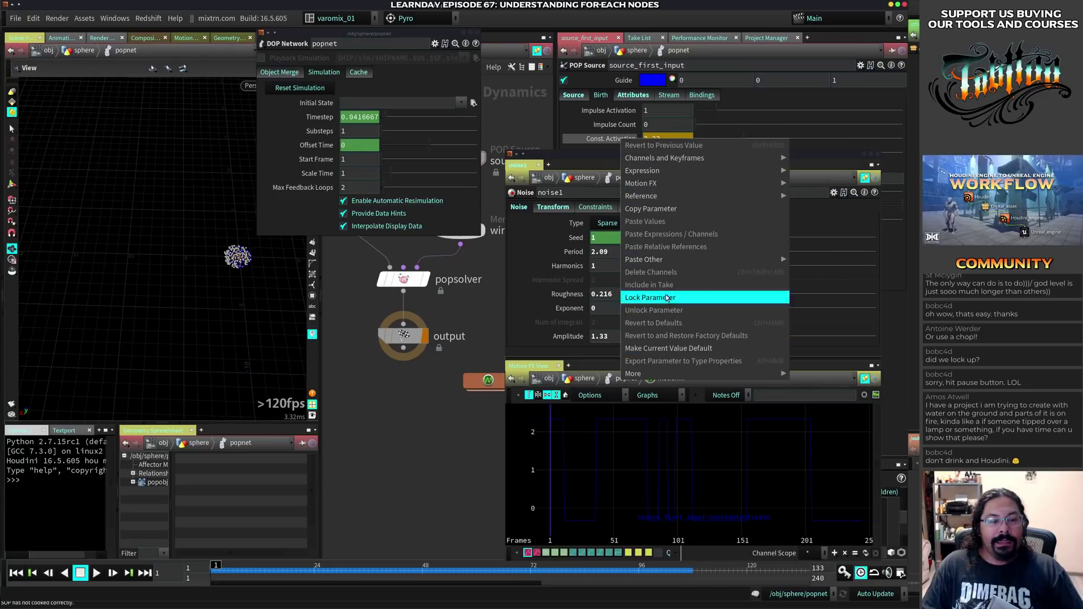
click(581, 243)
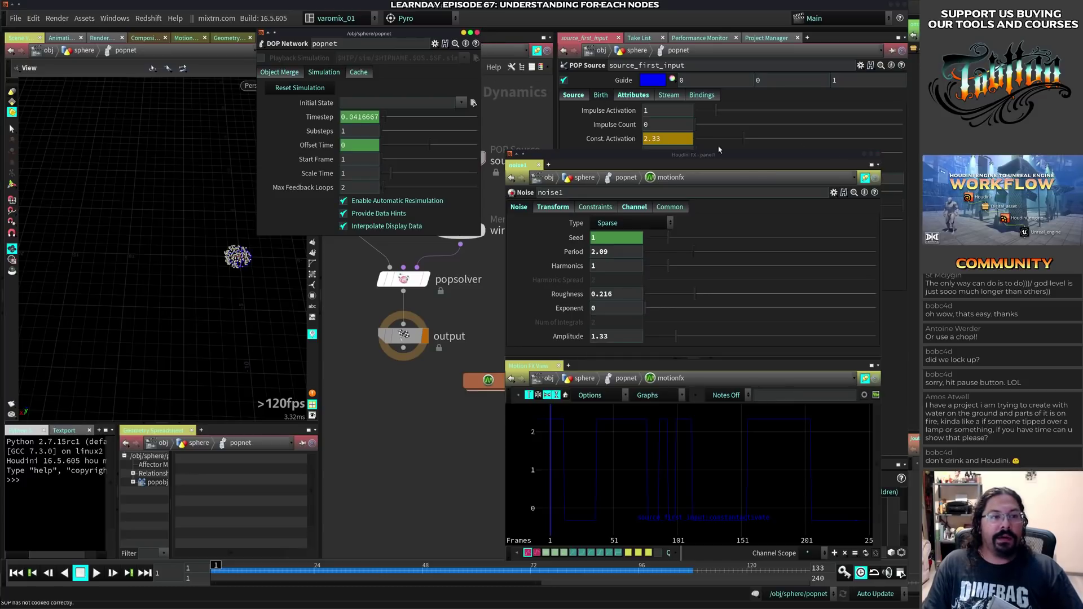
click(877, 154)
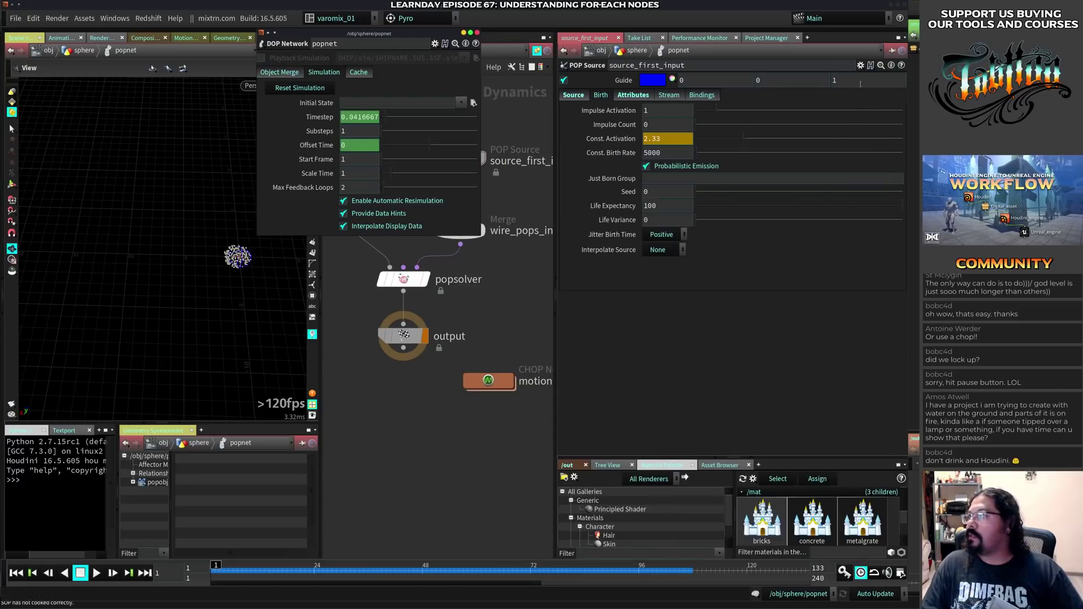
click(477, 33)
click(495, 381)
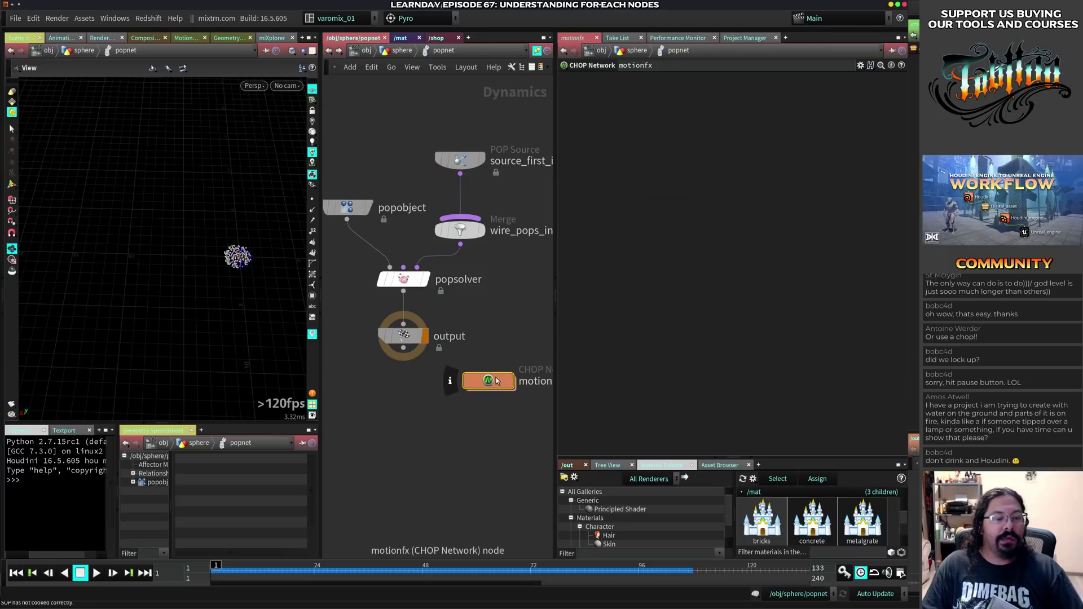
key(Delete)
- Add a Wave motion effect to the Const. Birth Rate of source_first_input
click(460, 160)
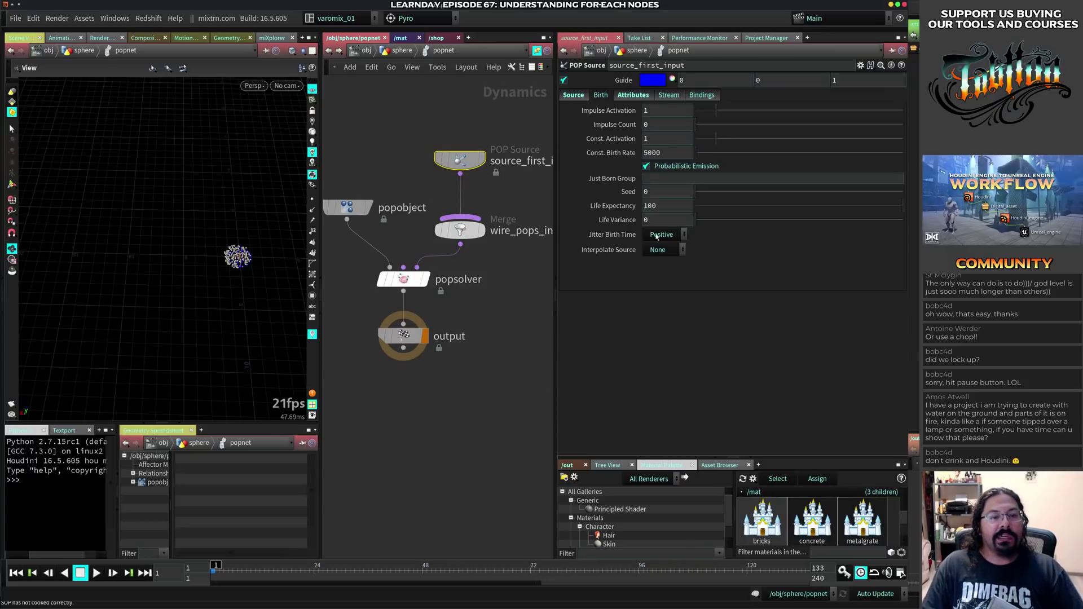
right_click(621, 153)
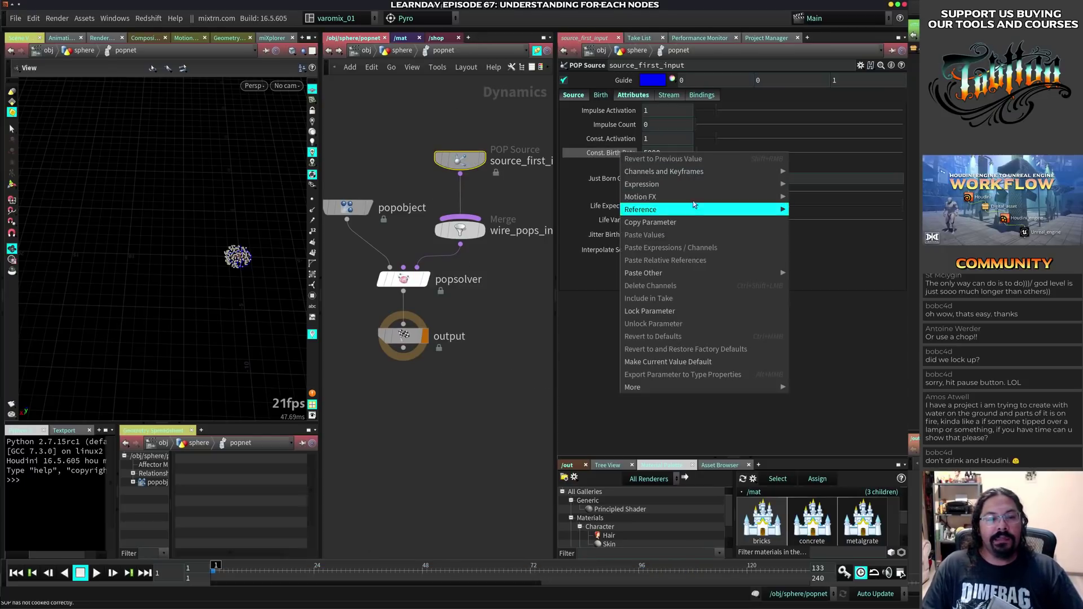
mouse_move(739, 201)
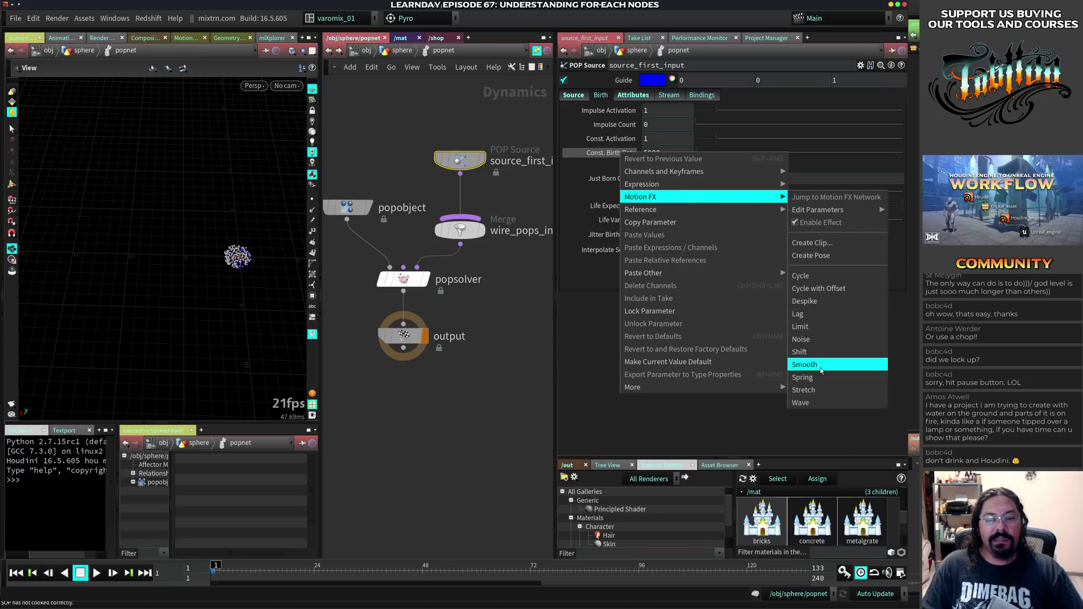
click(814, 403)
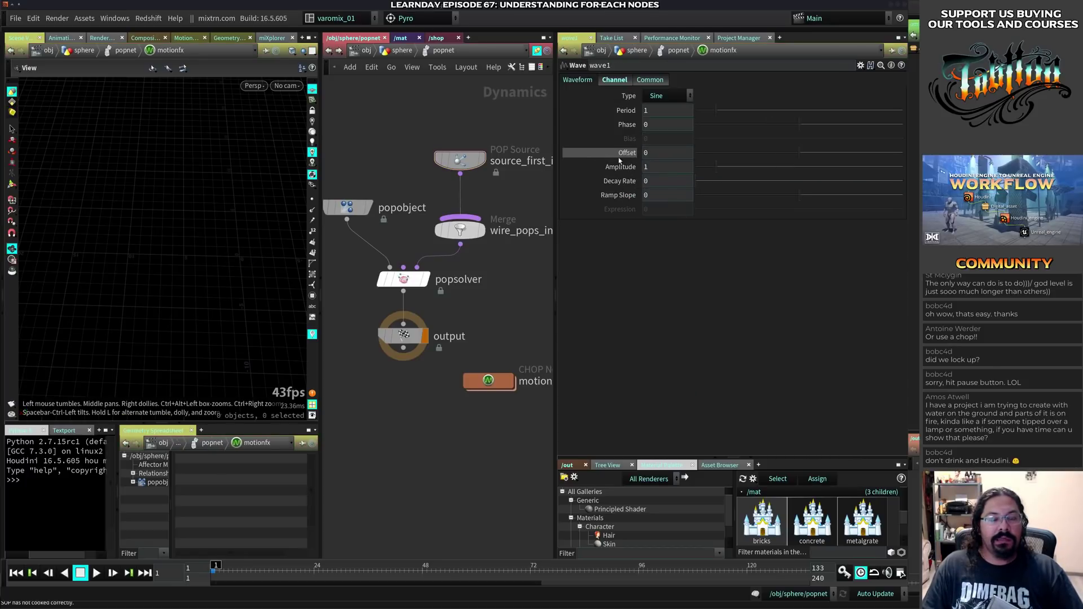
- Play the emission with the wave window moved aside and source_first_input selected to examine Const. Birth Rate, and return to frame 1
alt+drag(247, 160, 848, 259)
click(459, 230)
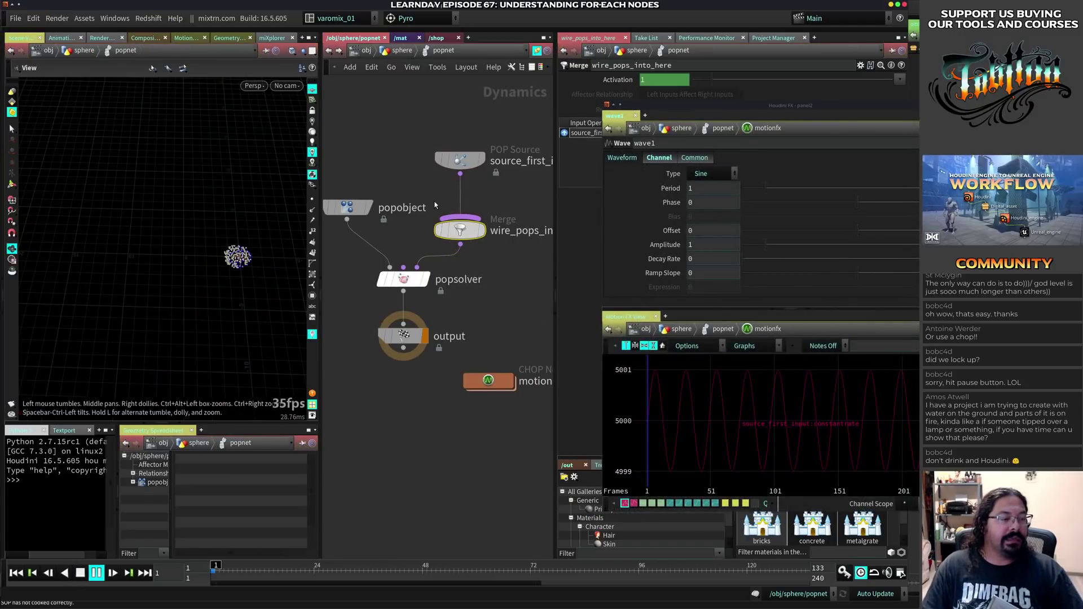
key(Up)
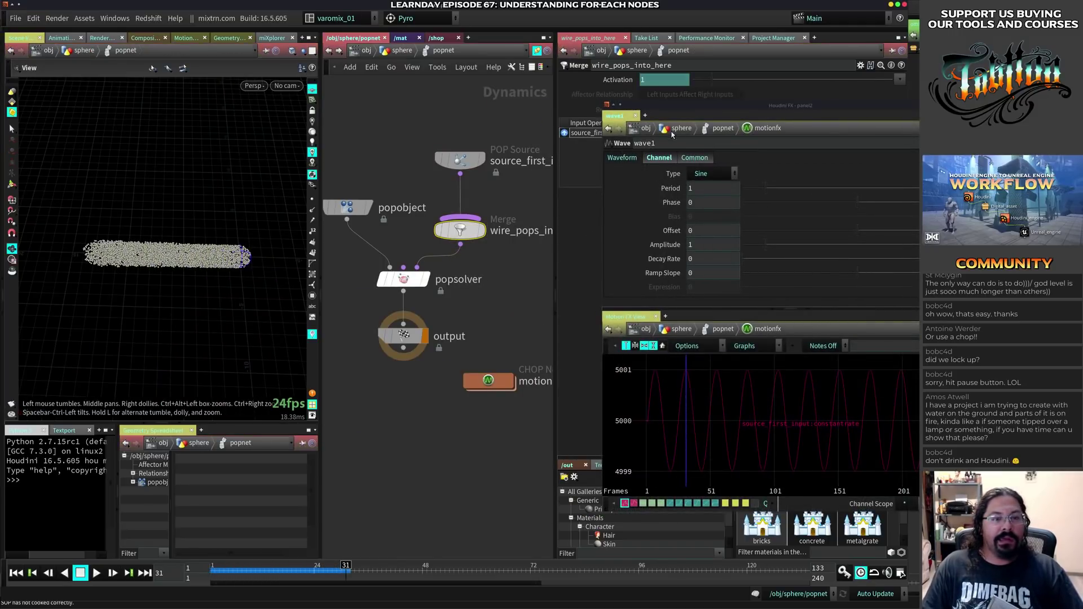
drag(709, 121, 555, 249)
click(460, 159)
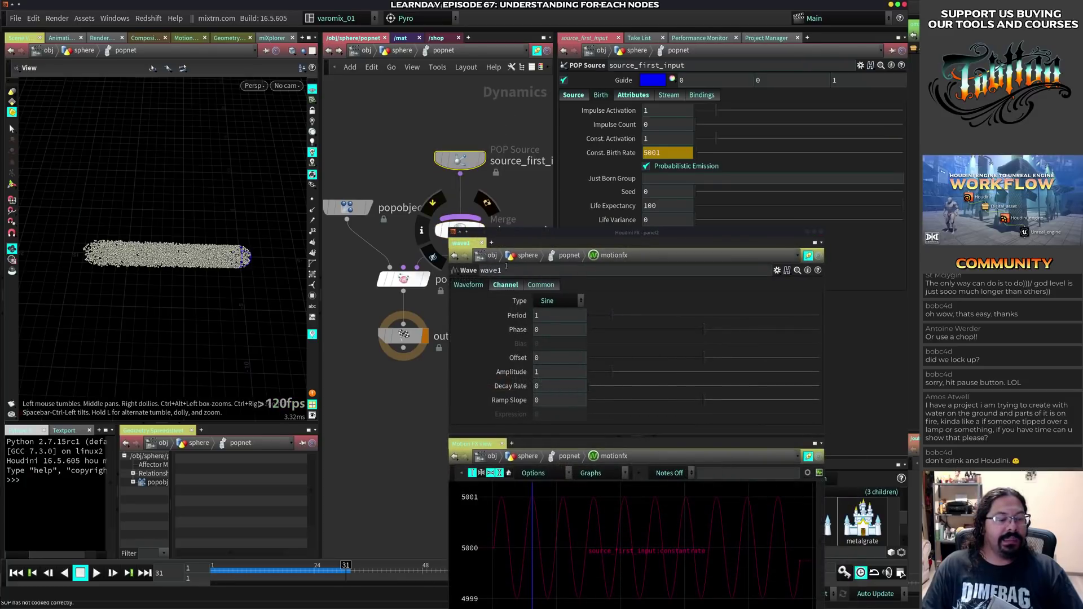
key(ctrl+Up)
key(Up)
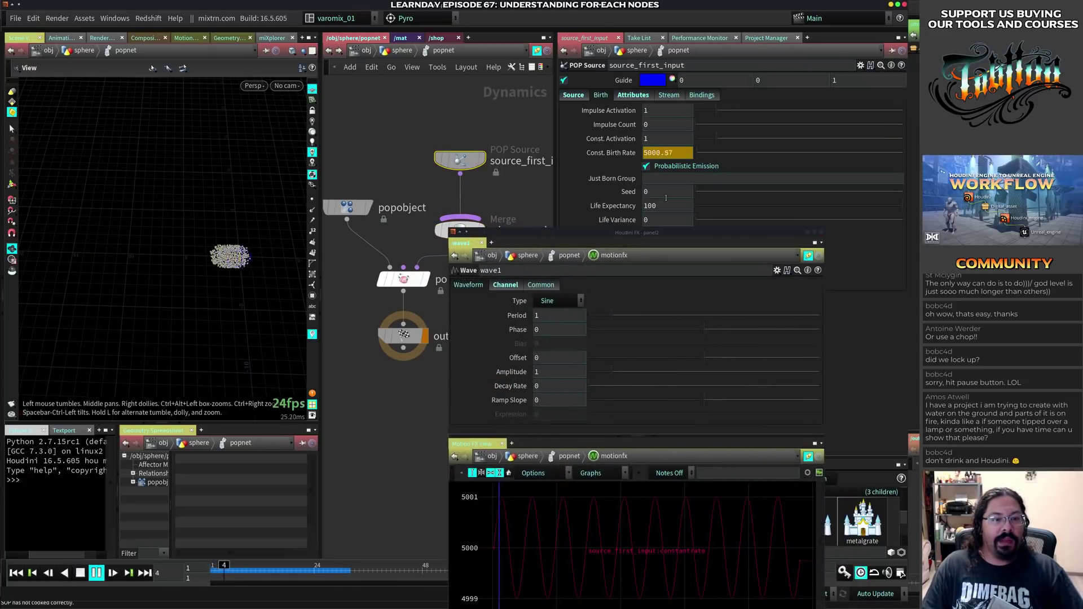
key(ctrl+Up)
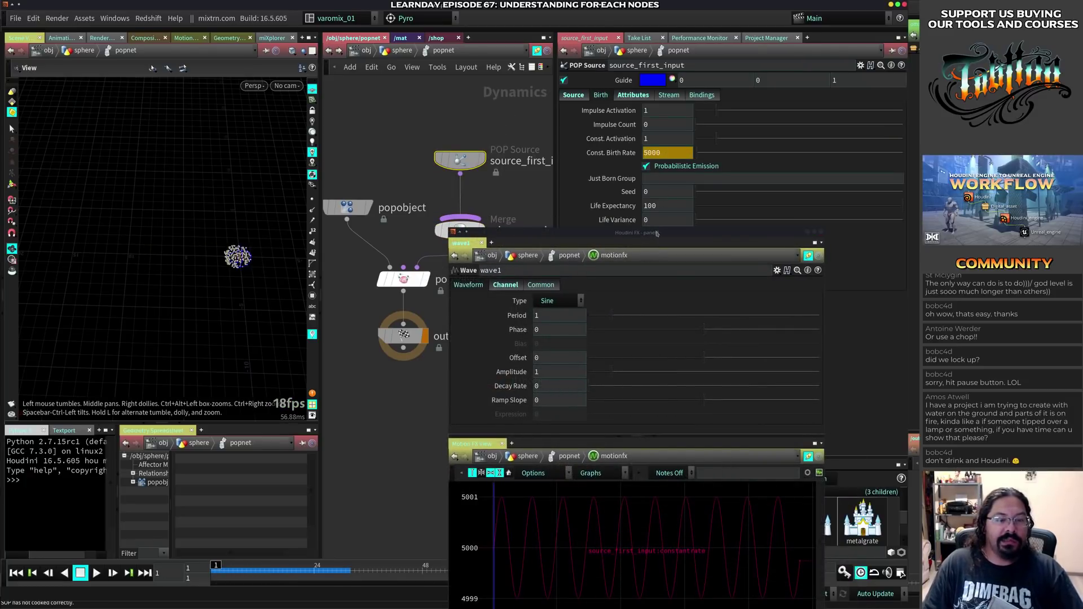
- Set the sine wave's Period to 0.95, Phase to -0.555, Offset to 1.463, Amplitude to 2703.3 and Decay Rate to 0.053
drag(657, 232, 699, 199)
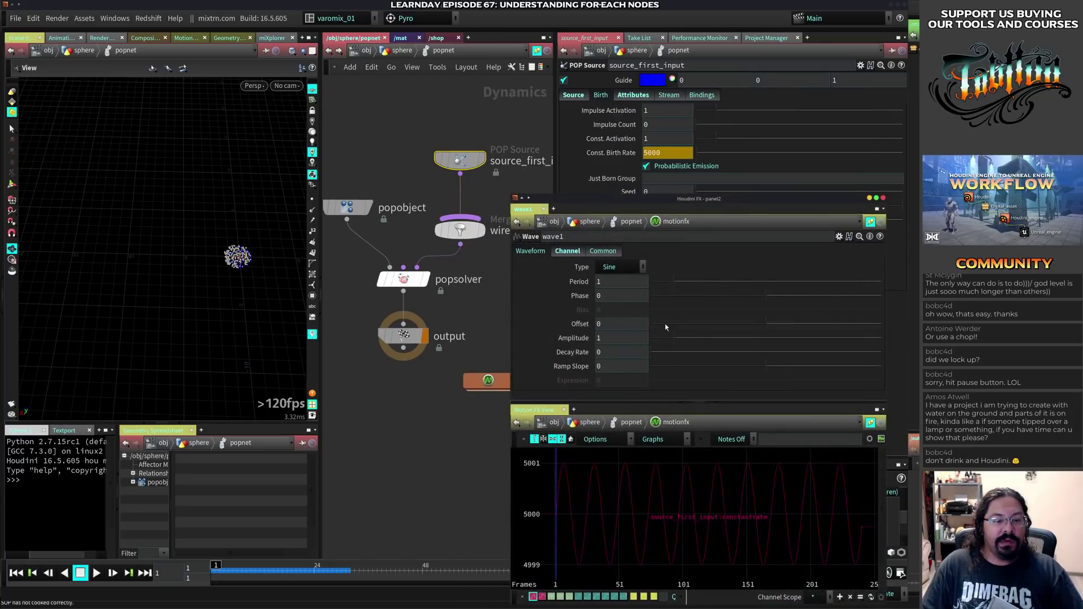
drag(674, 338, 727, 346)
mouse_move(657, 356)
mouse_down()
mouse_move(703, 355)
mouse_move(661, 353)
mouse_up()
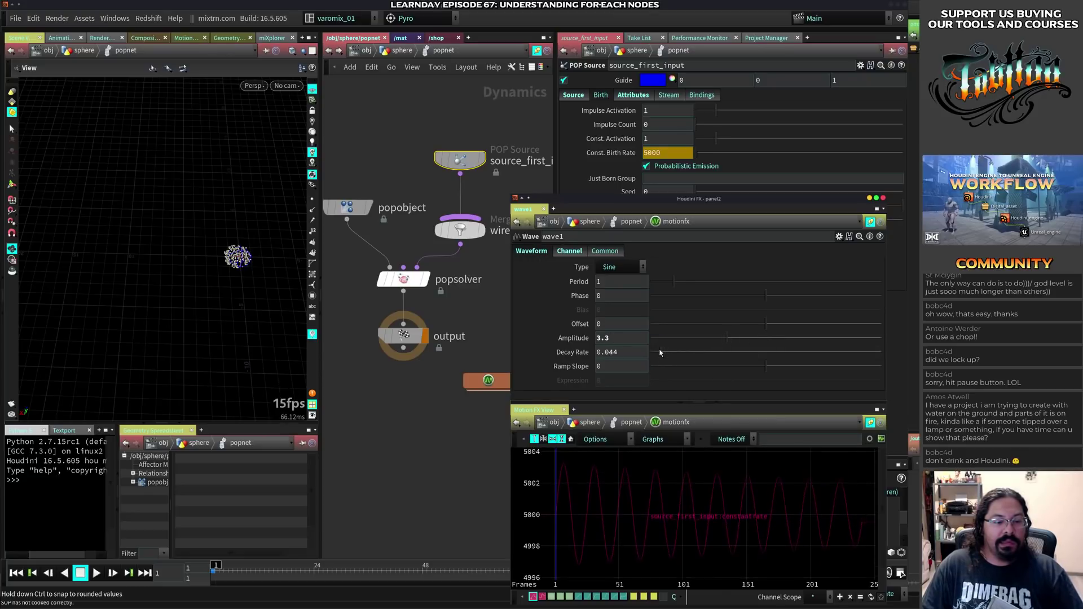
drag(766, 329, 864, 325)
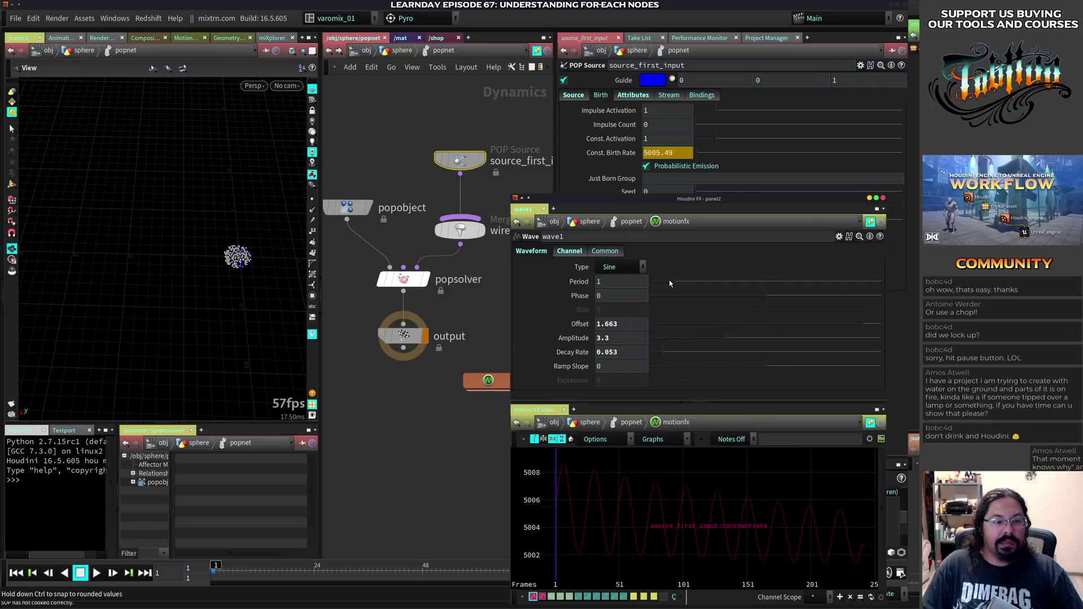
mouse_move(670, 281)
mouse_down()
mouse_move(713, 282)
mouse_move(672, 284)
mouse_move(681, 298)
mouse_move(672, 297)
mouse_up()
middle_drag(630, 328, 661, 291)
middle_drag(631, 296, 734, 282)
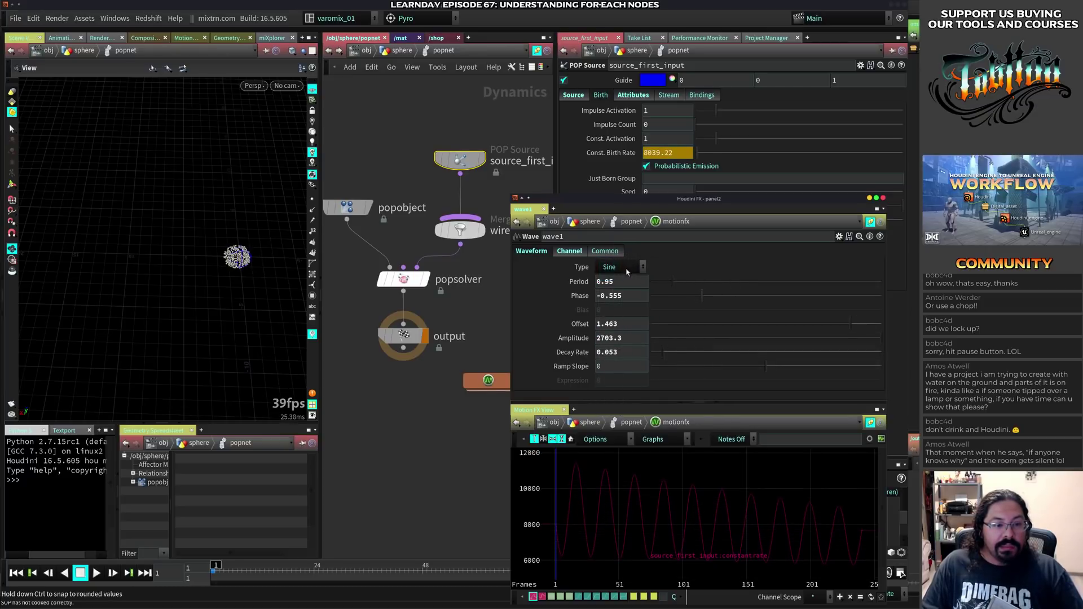
- Check the wave's Channel settings and replay the emission to examine the varying birth rate, returning to frame 1
click(569, 251)
click(531, 250)
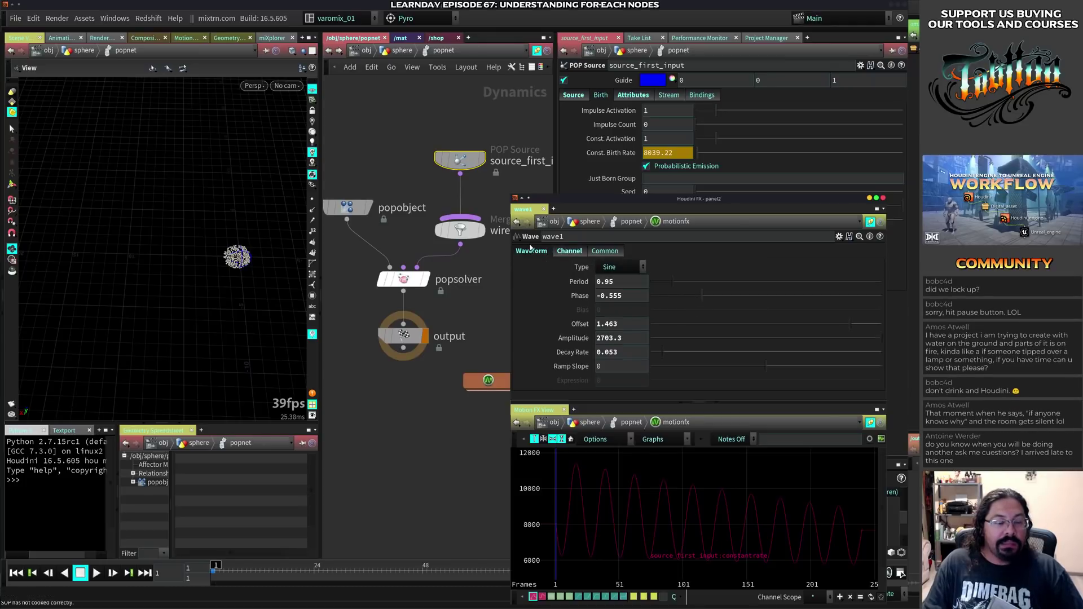
key(Up)
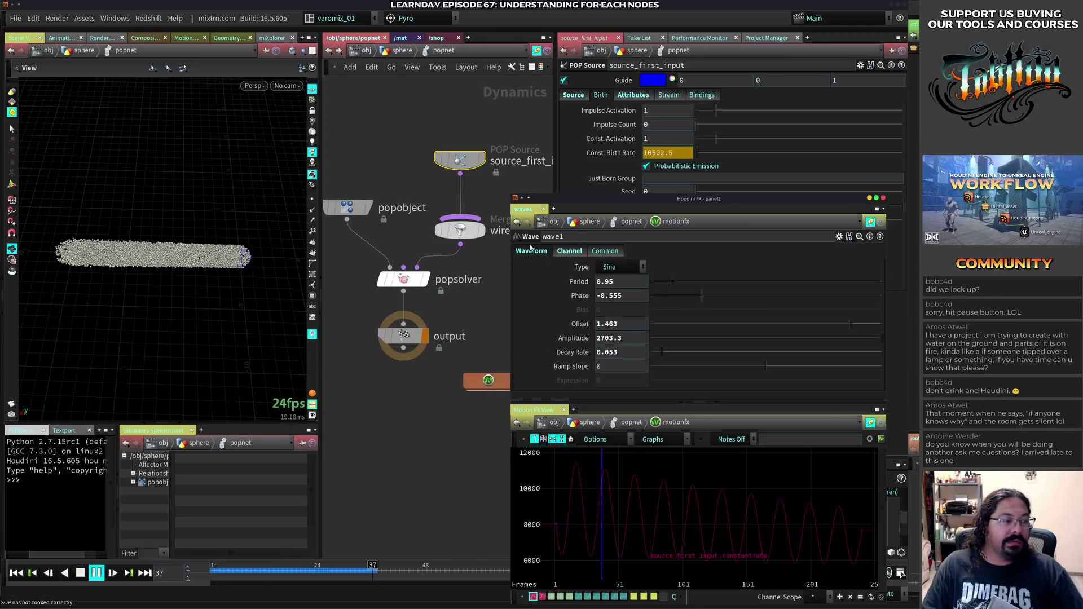
key(Up)
key(ctrl+Up)
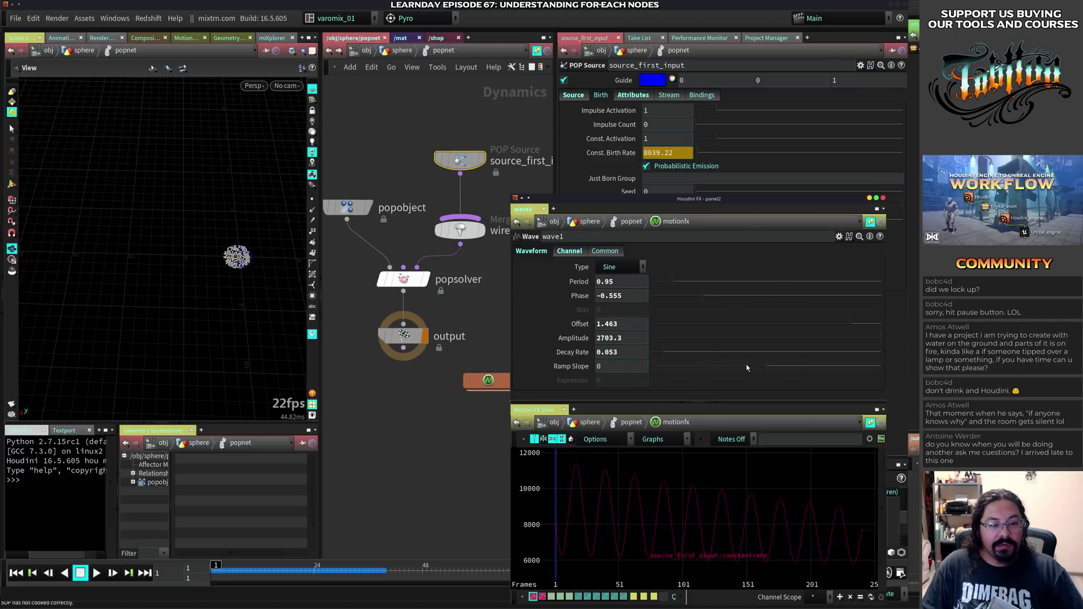
- Set the wave's Ramp Slope to -0.531 and Decay Rate to 0.378, and replay the emission to check the decaying birth rate
drag(747, 367, 704, 369)
drag(663, 355, 740, 344)
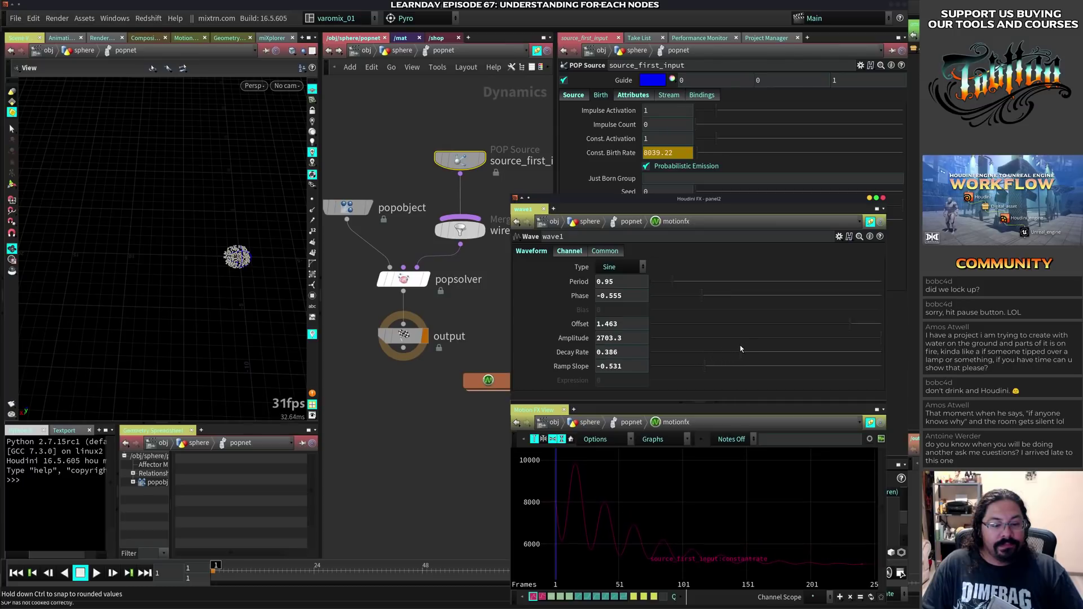
key(Up)
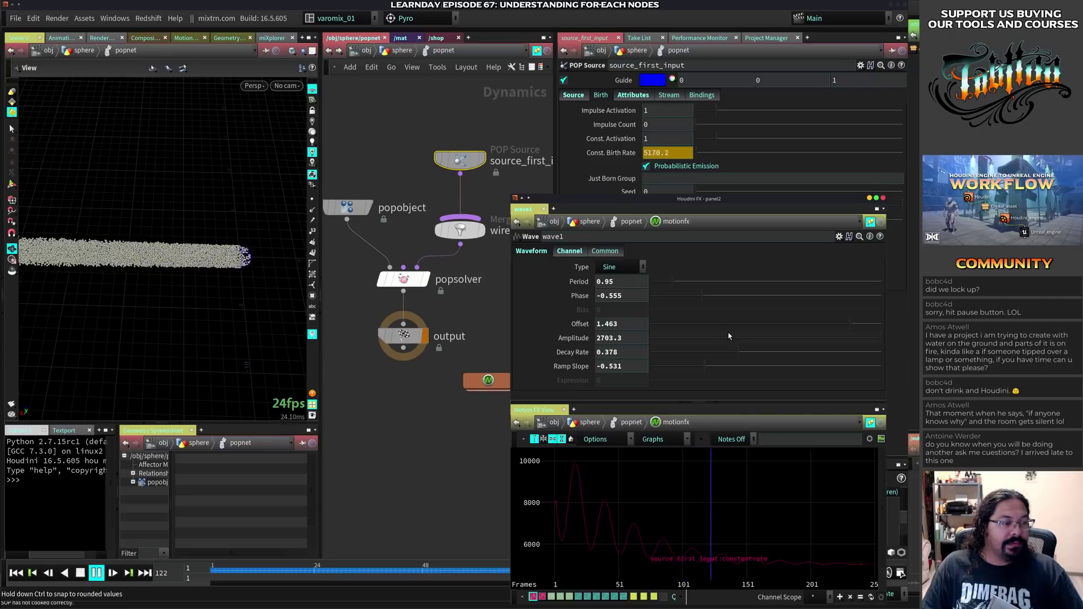
key(Up)
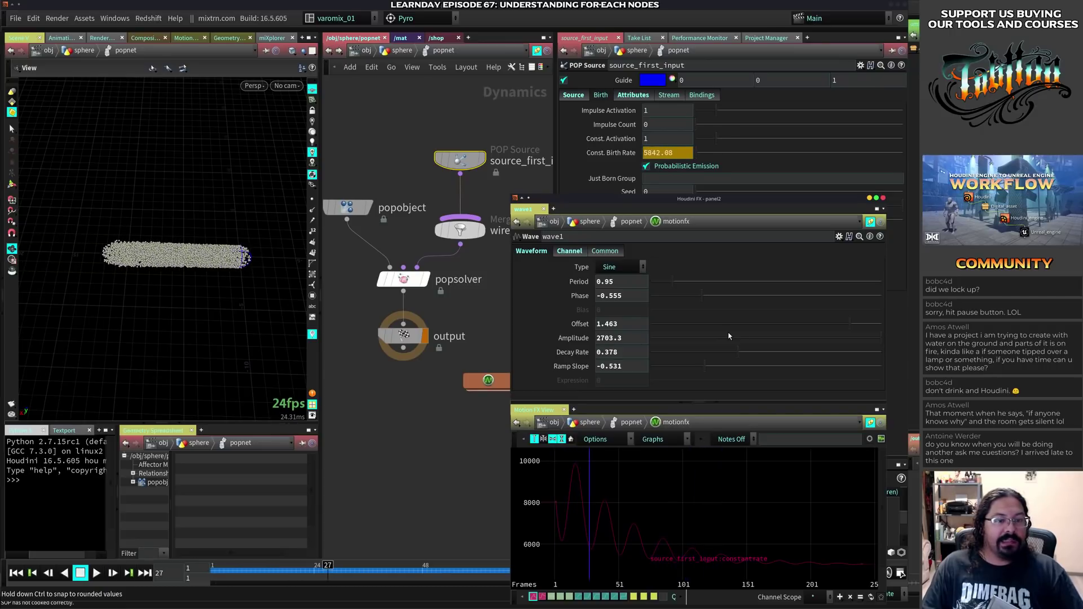
- Close the floating wave window and select the source_first_input node to show its birth parameters
alt+drag(708, 389, 704, 297)
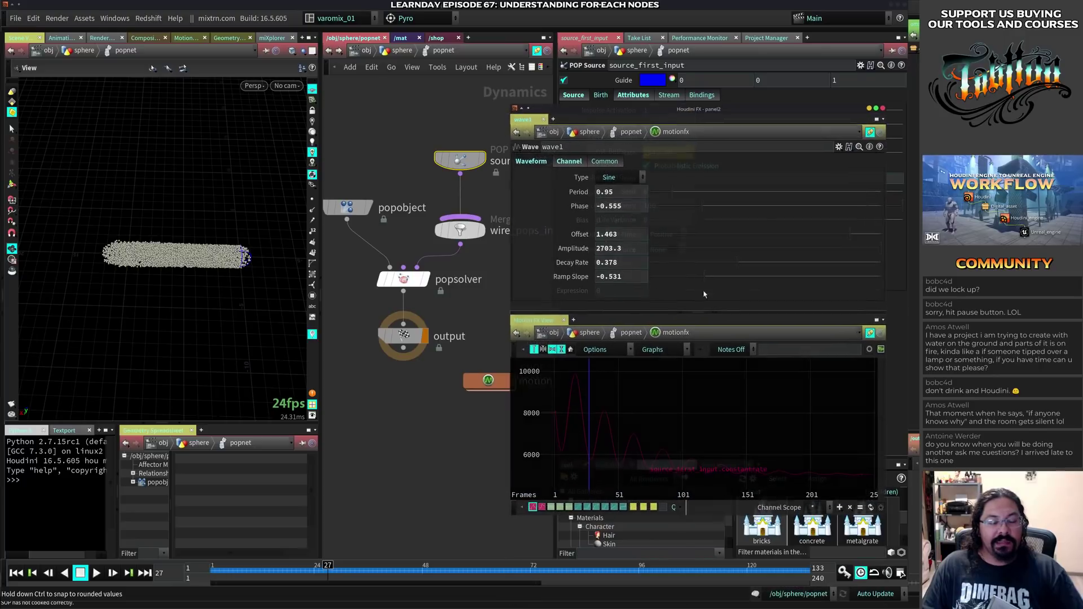
click(882, 109)
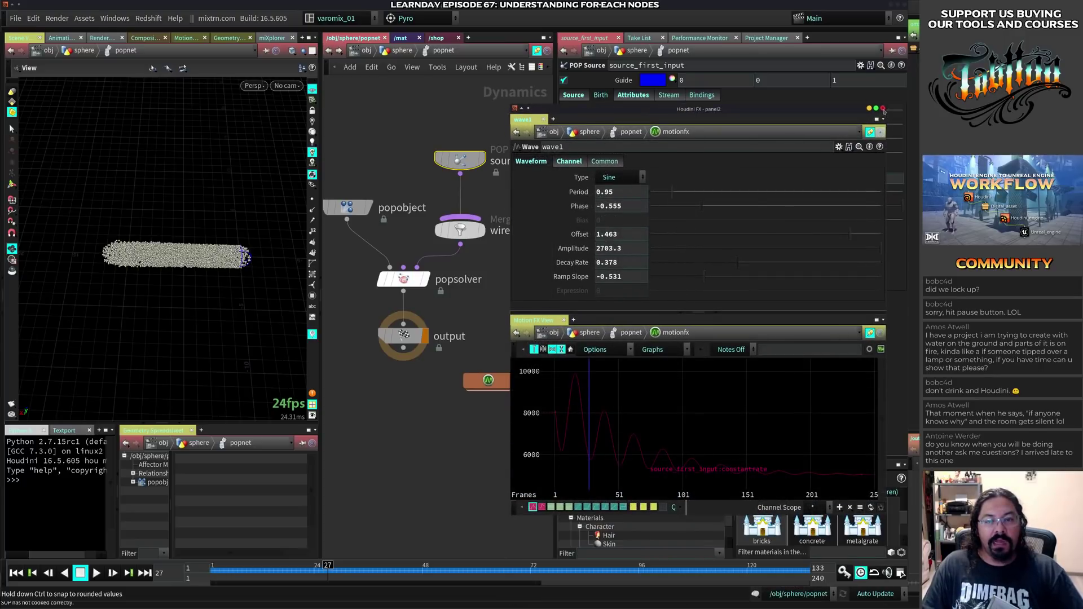
click(498, 381)
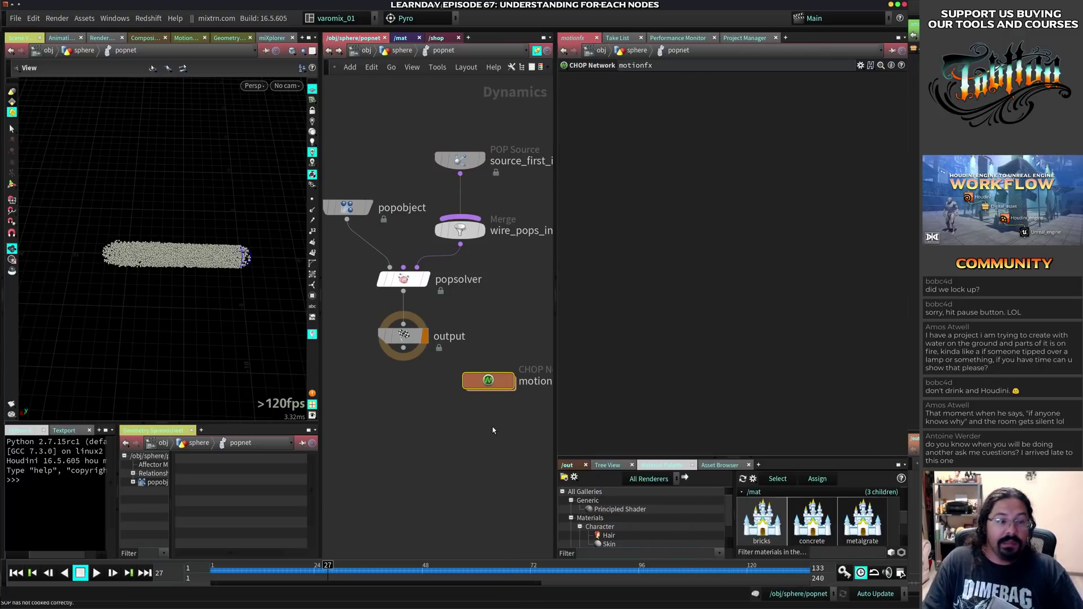
click(460, 159)
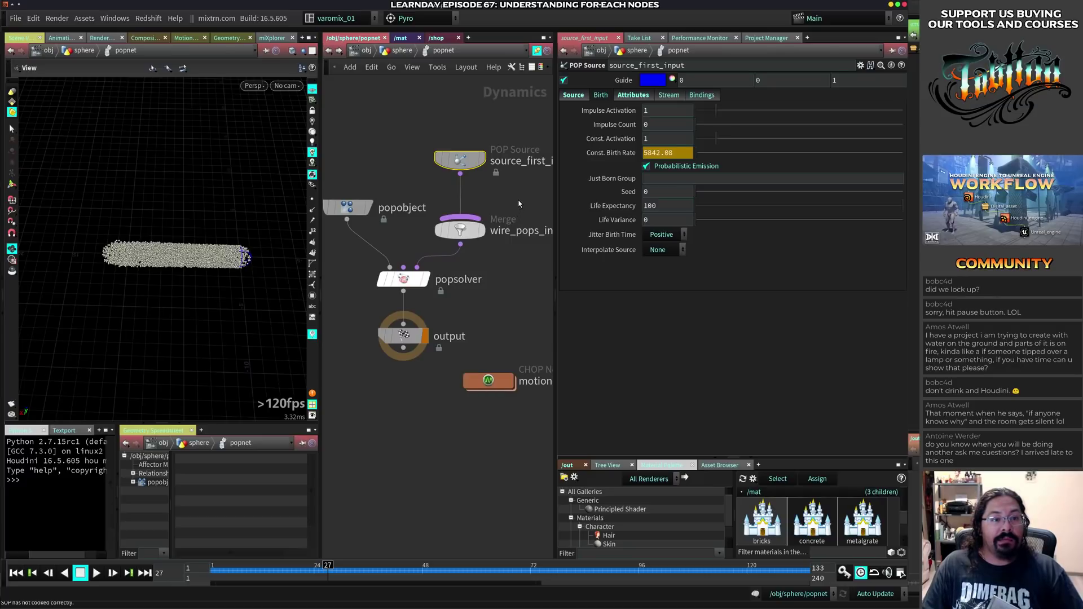
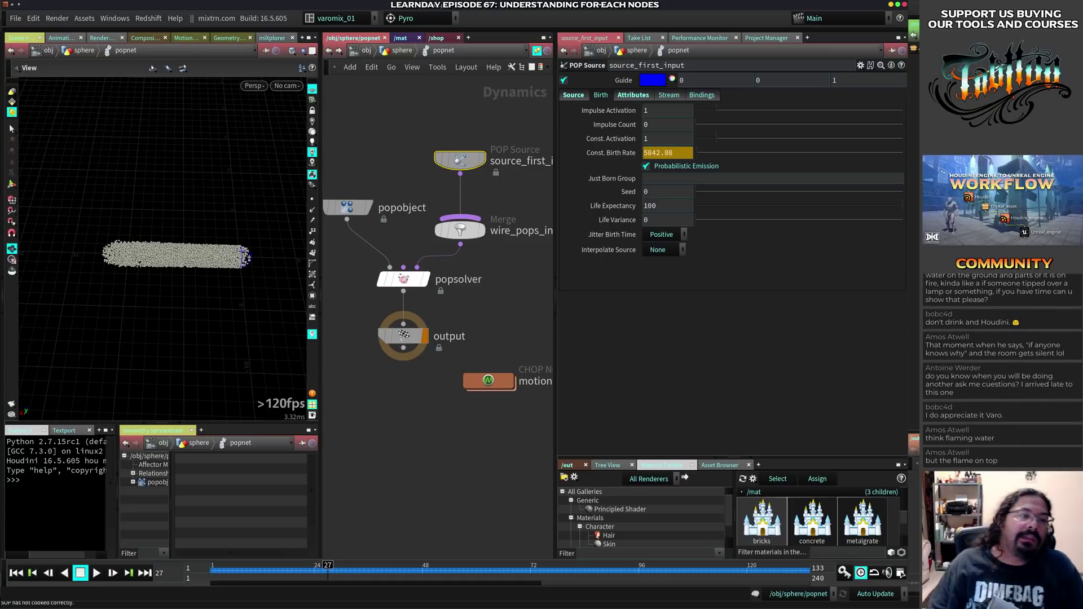
- Go back up to the object level and select the sphere object
click(398, 51)
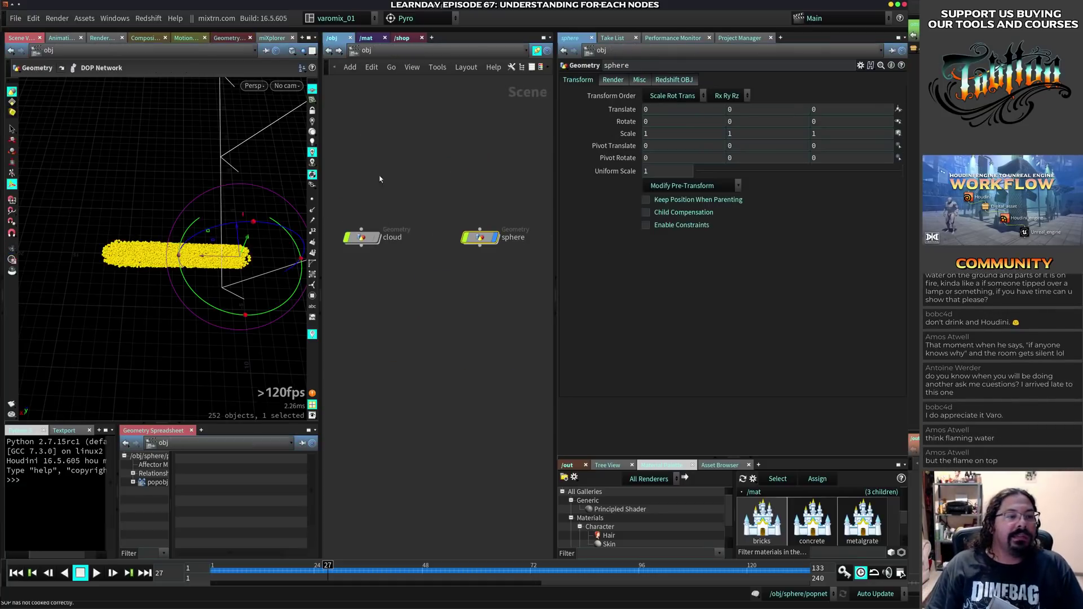
click(399, 203)
click(480, 237)
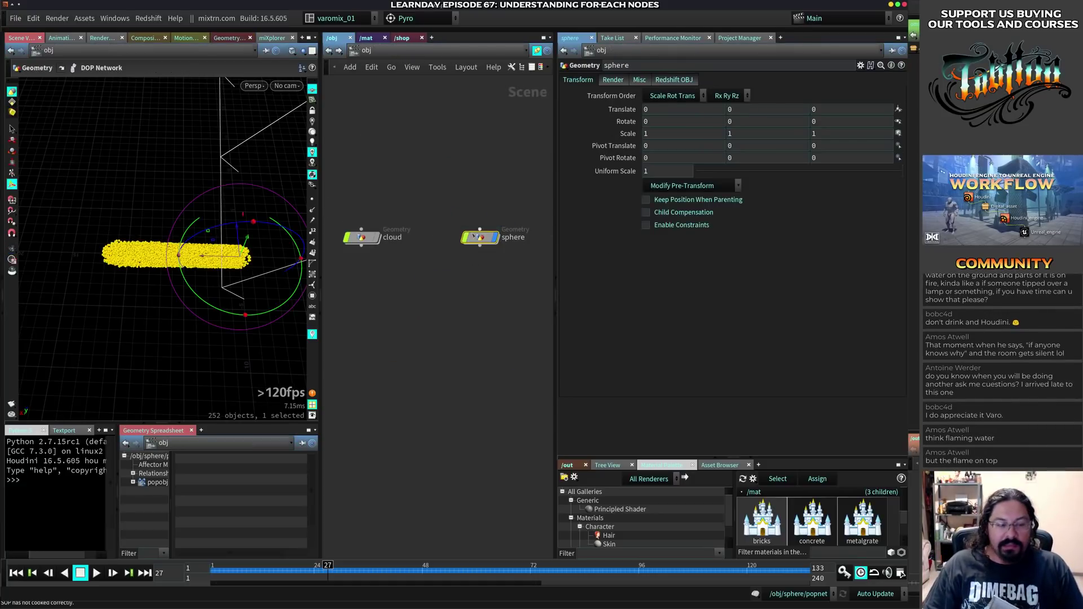
- Hide the sphere object and add a second Sphere object beside it at the object level
click(494, 237)
middle_drag(468, 302, 406, 313)
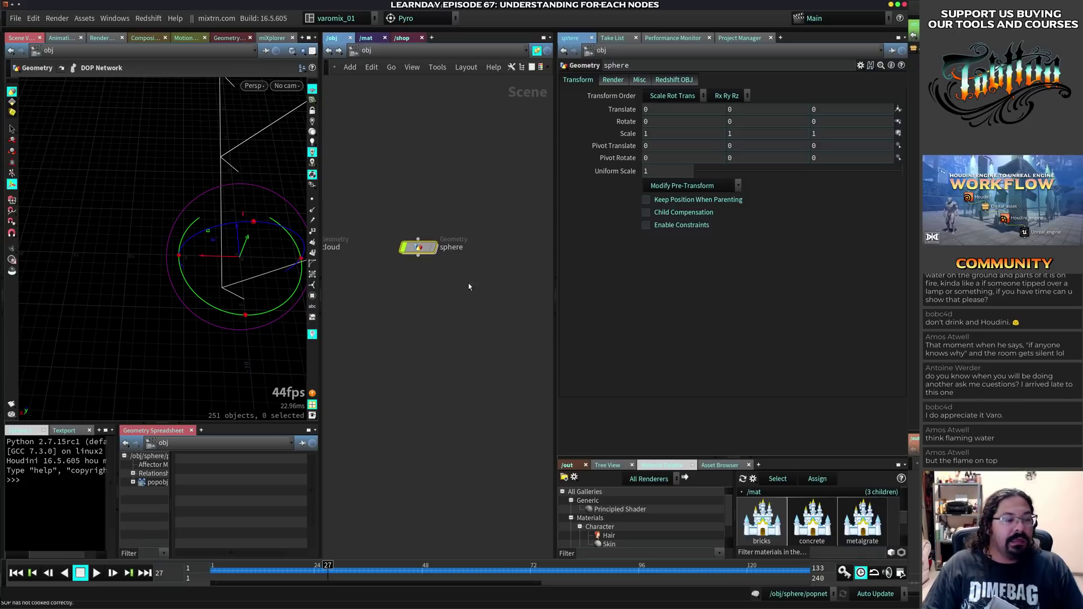
key(Tab)
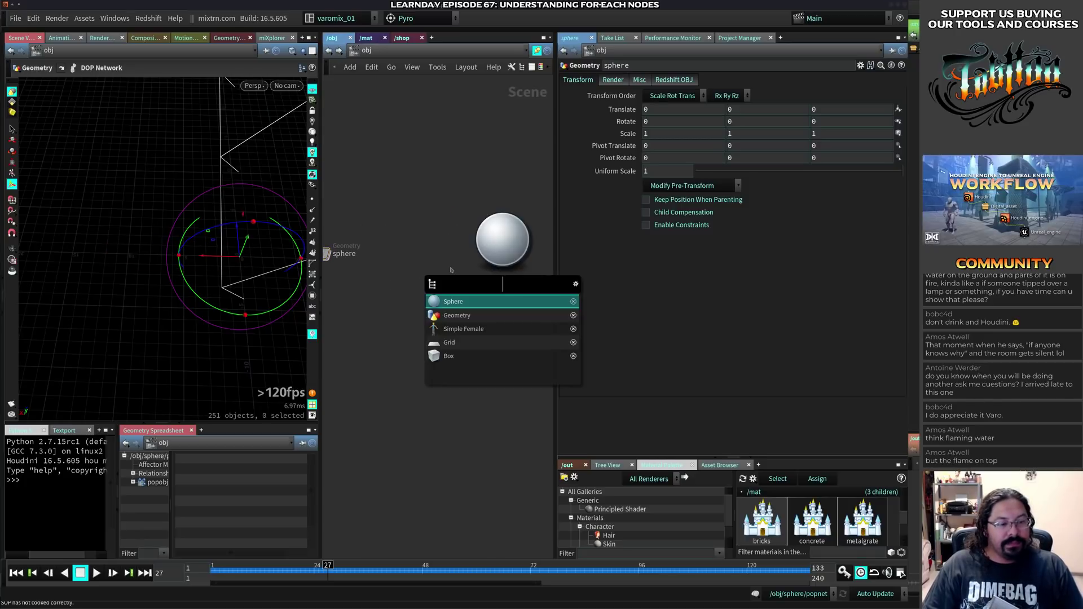
click(453, 301)
click(472, 242)
- Rename the new sphere object to flaming_water
double_click(477, 241)
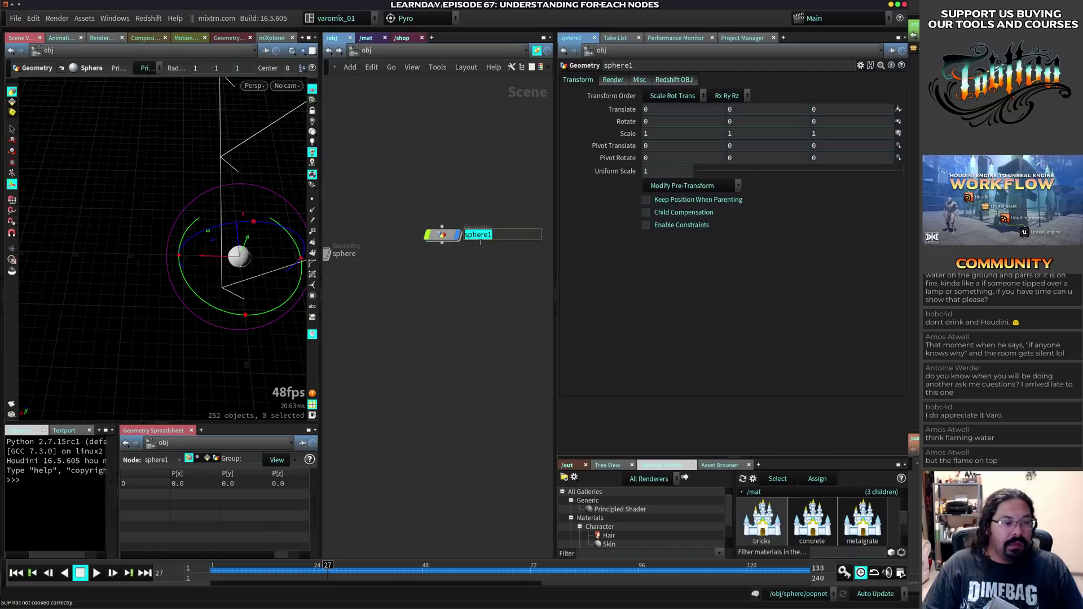
text(flaming_)
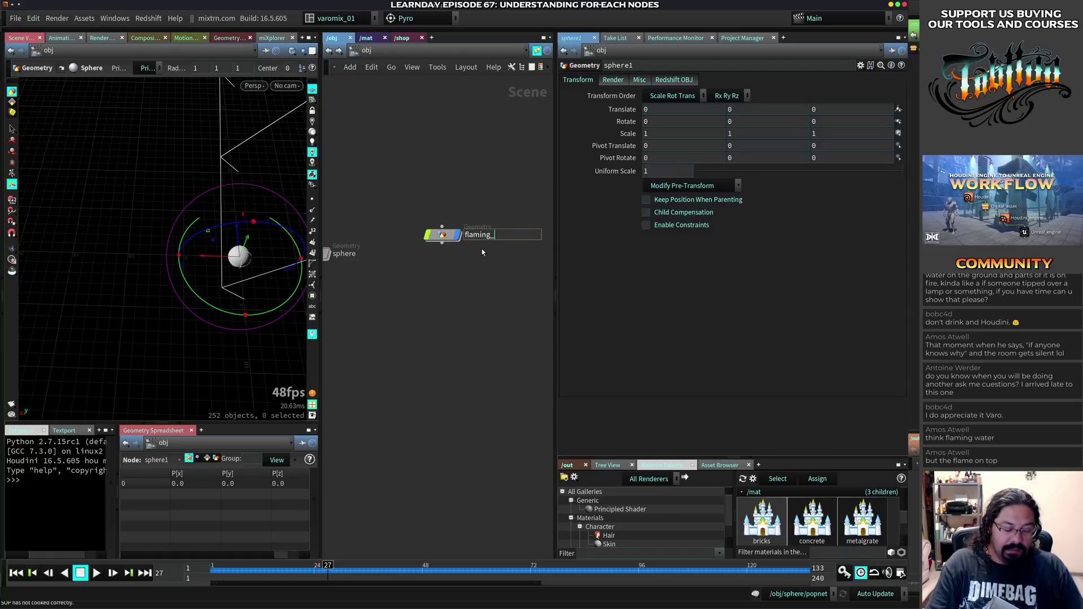
text(water)
key(Return)
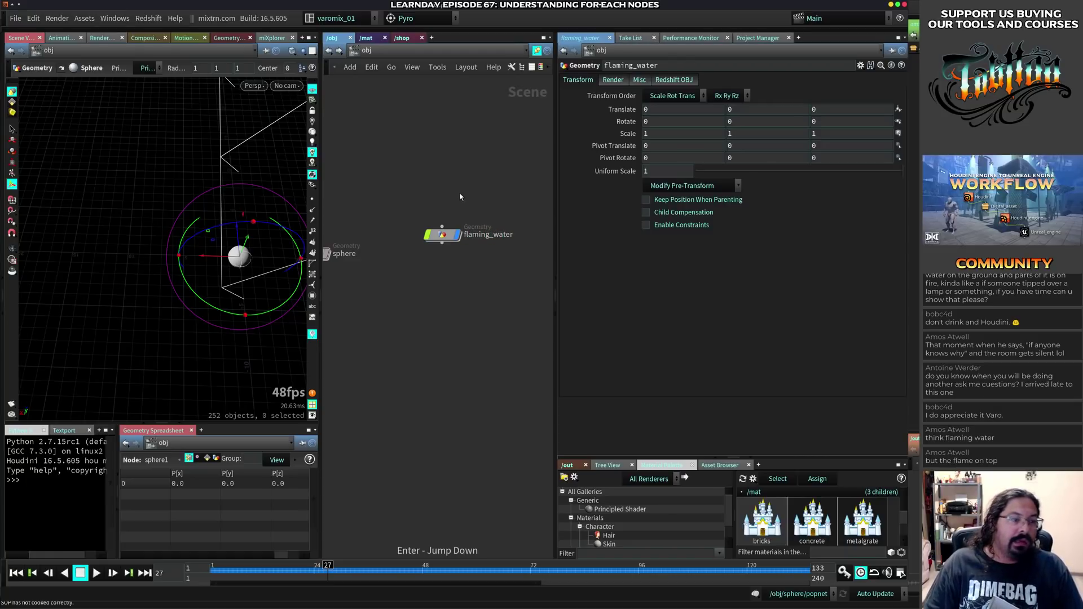
- Go inside flaming_water and add a Grid node below the sphere node
double_click(444, 236)
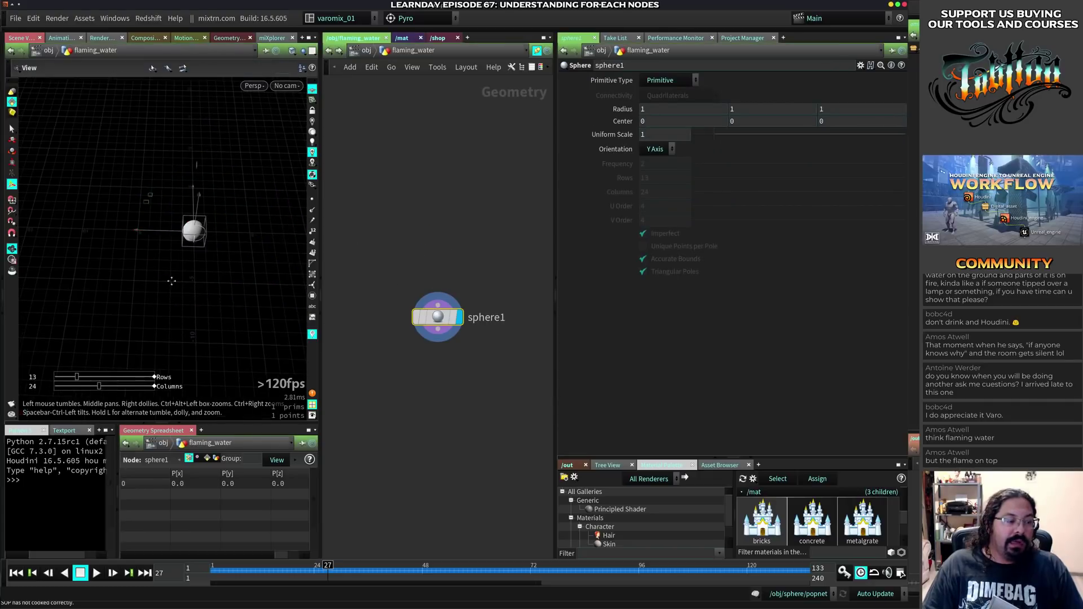
key(Tab)
text(gri)
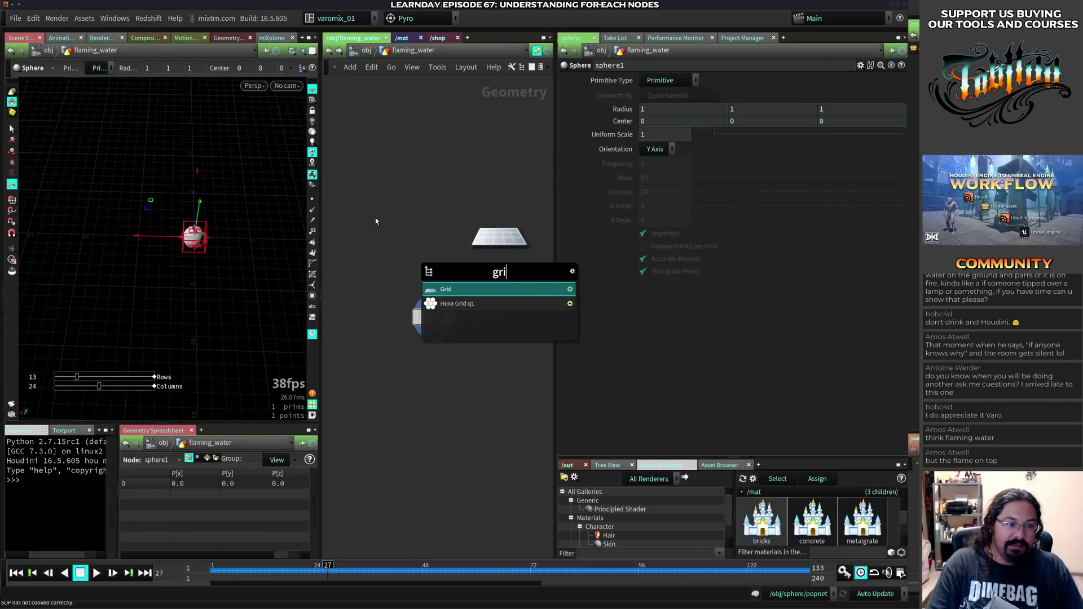
key(Return)
click(359, 384)
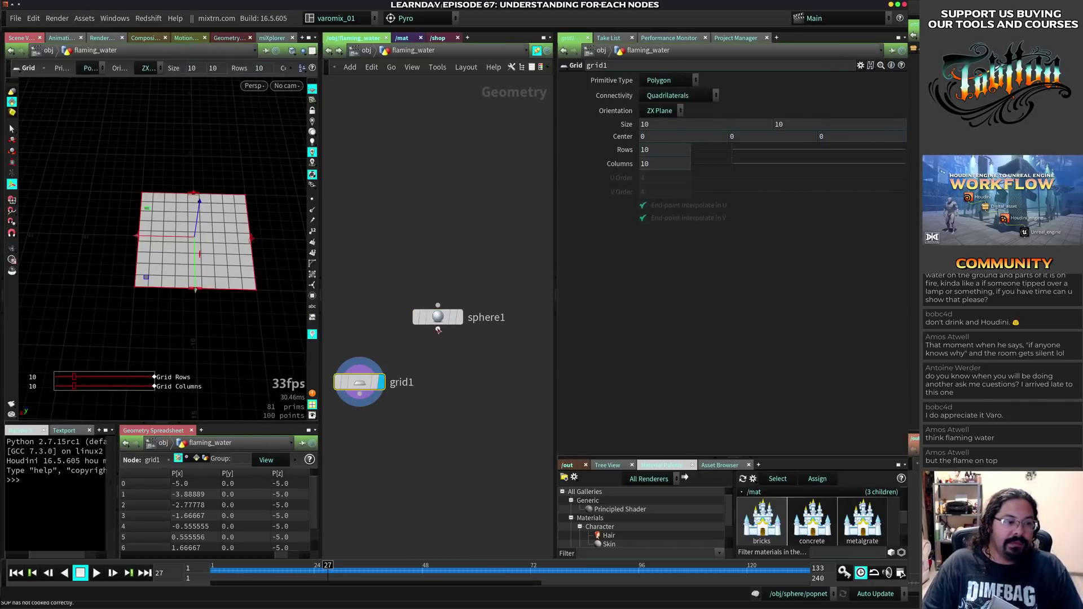
- Move the sphere node up in the network and delete the grid node
drag(385, 382, 375, 341)
drag(437, 317, 394, 231)
key(Delete)
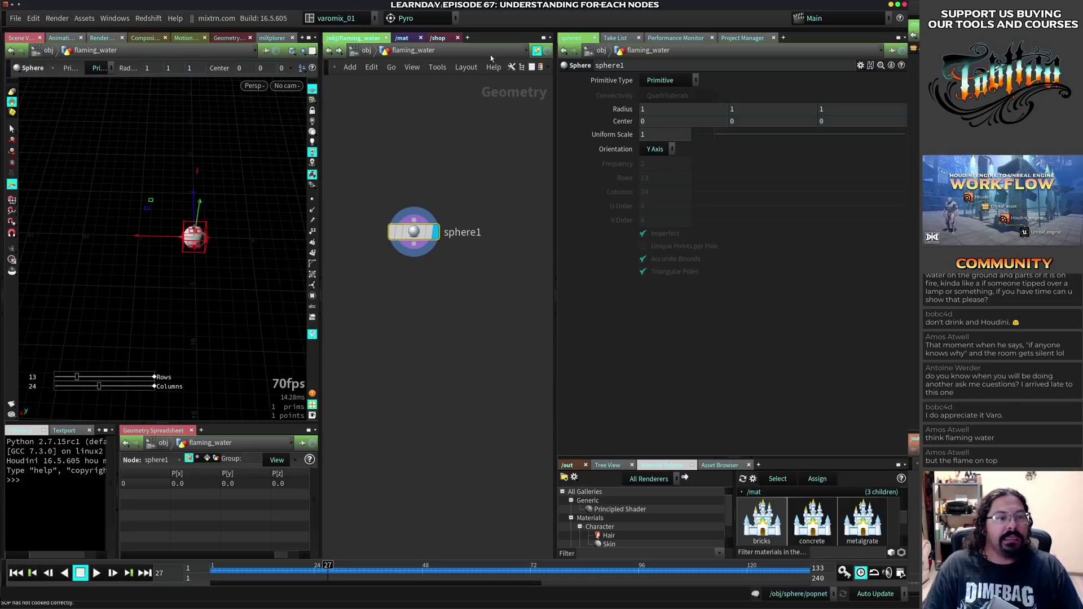
- Show the shelf tools and bring up the Particle Fluids set, with the sphere framed from a lower angle
click(468, 31)
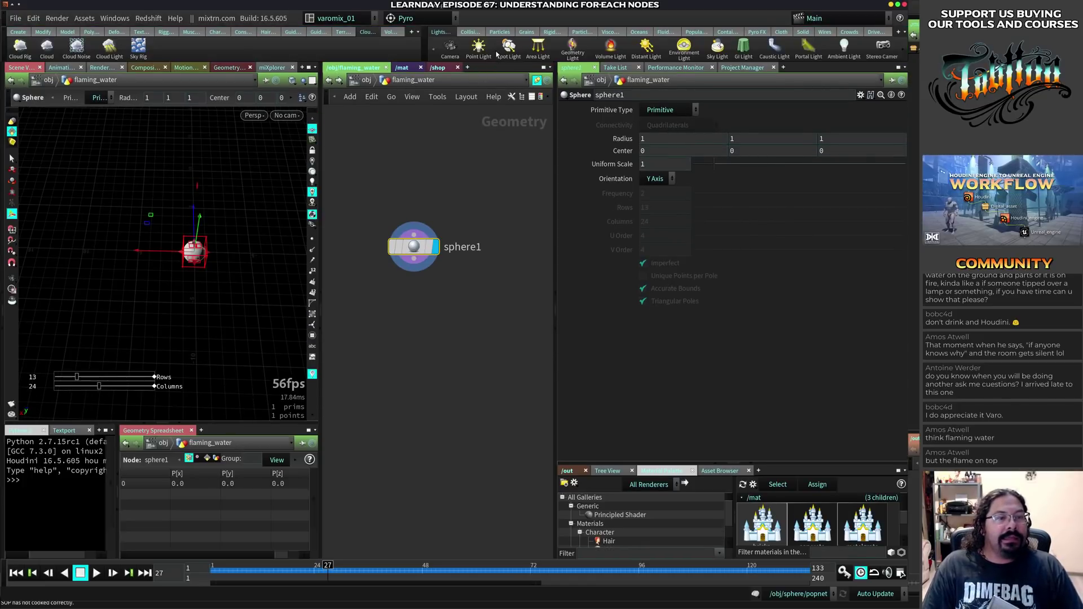
alt+right_drag(172, 286, 202, 278)
alt+drag(202, 279, 191, 246)
alt+right_drag(192, 246, 145, 271)
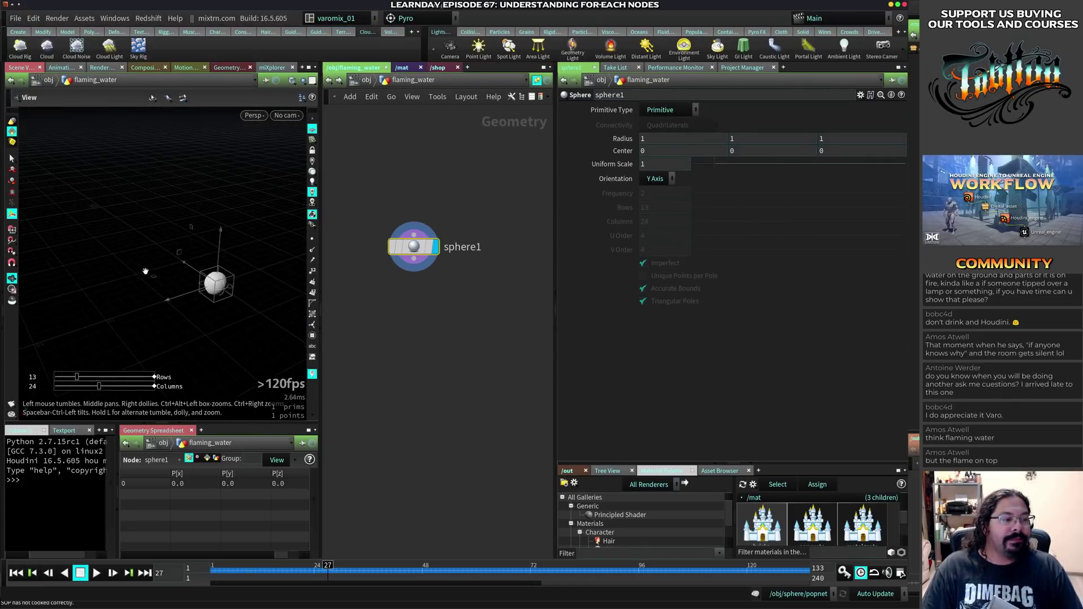
alt+drag(145, 271, 254, 278)
drag(423, 249, 417, 230)
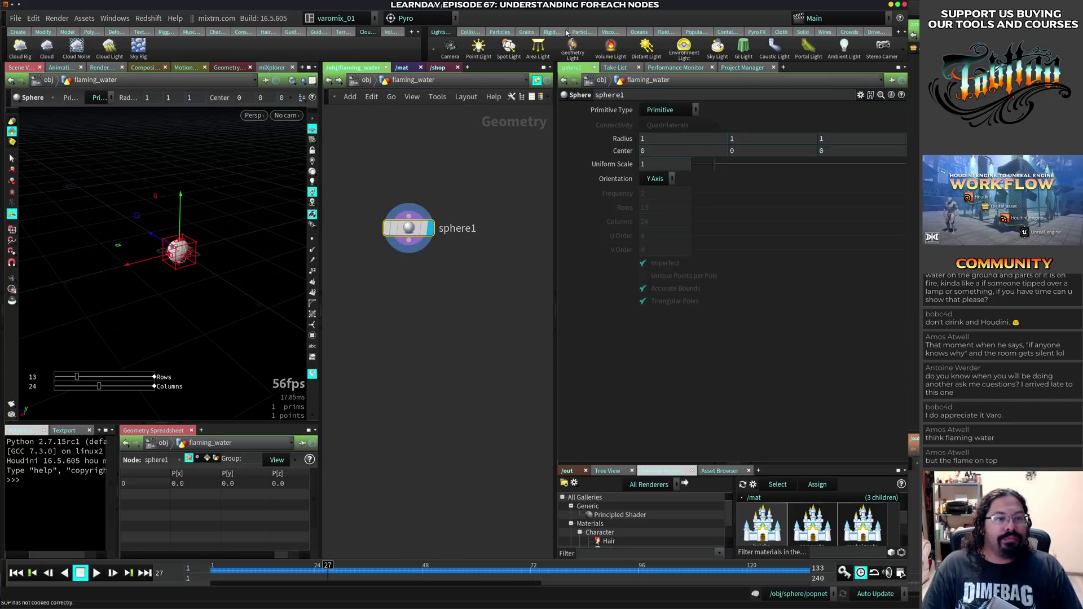
click(663, 32)
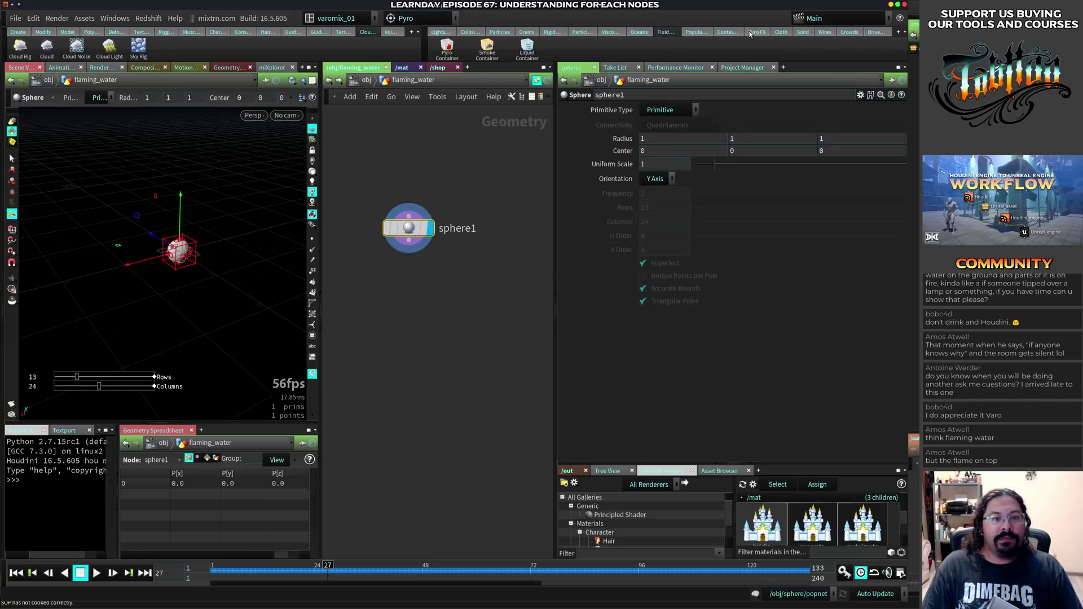
click(582, 32)
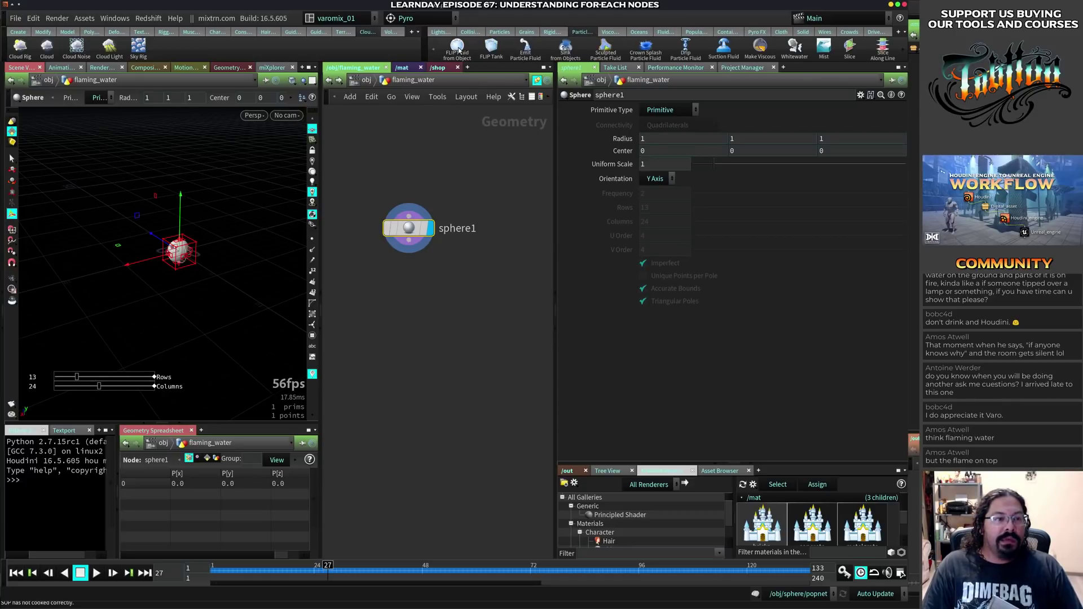
- Try to convert sphere1 with FLIP Fluid from Object, and undo the resulting selection changes
click(456, 51)
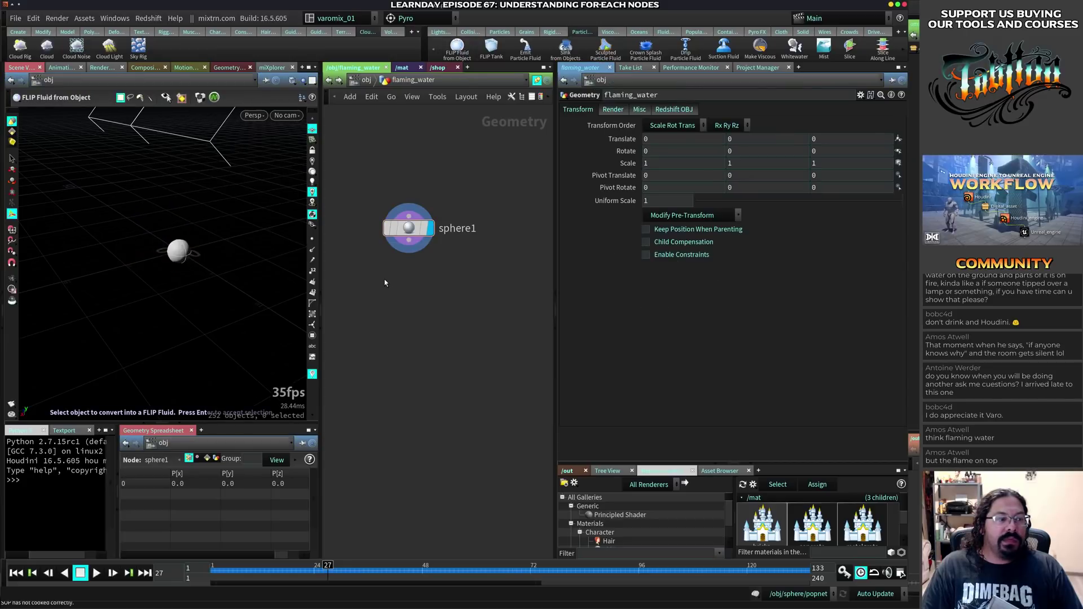
click(408, 227)
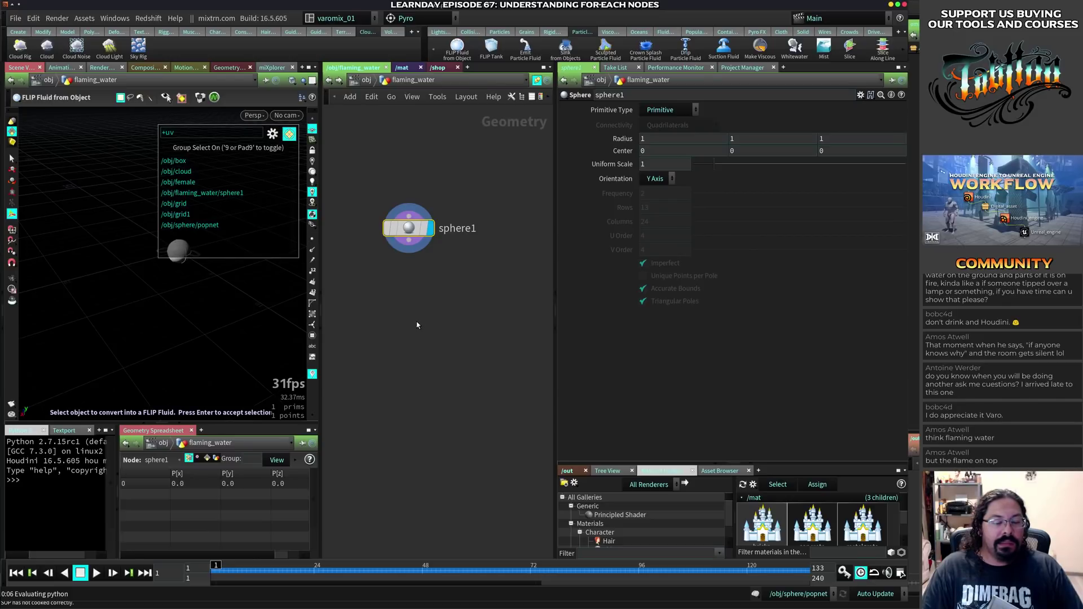
key(ctrl+z)
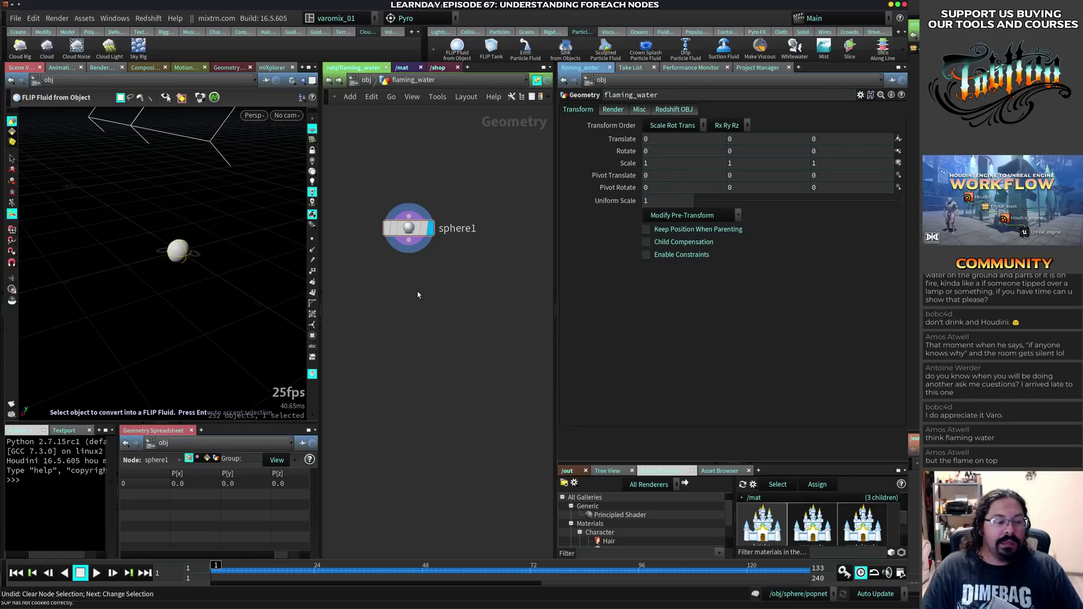
key(ctrl+z)
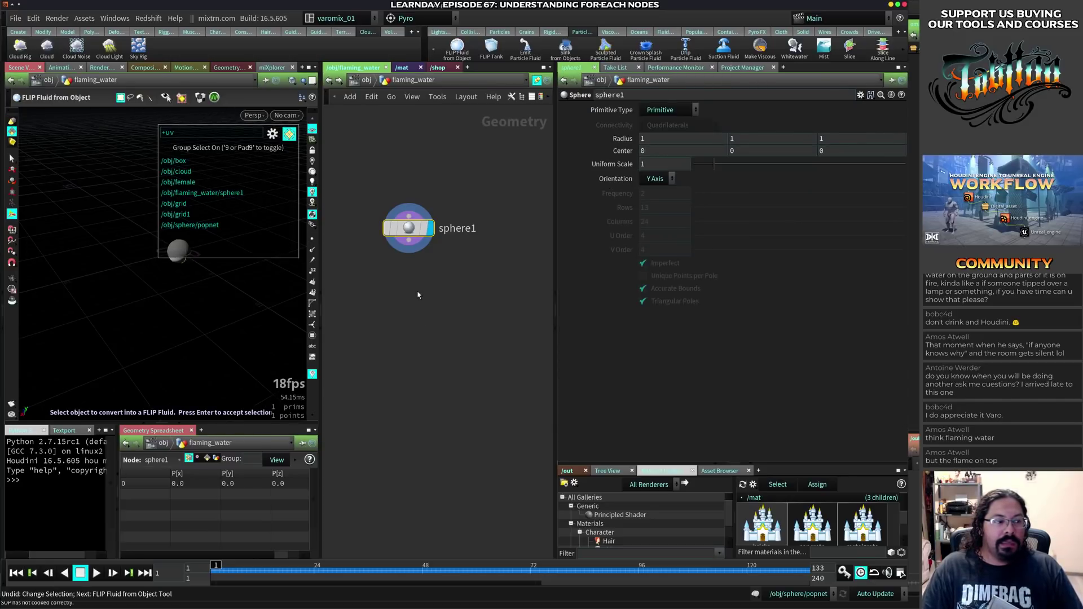
- Check the list of simulation networks available in the scene
scroll(409, 285, down, 3)
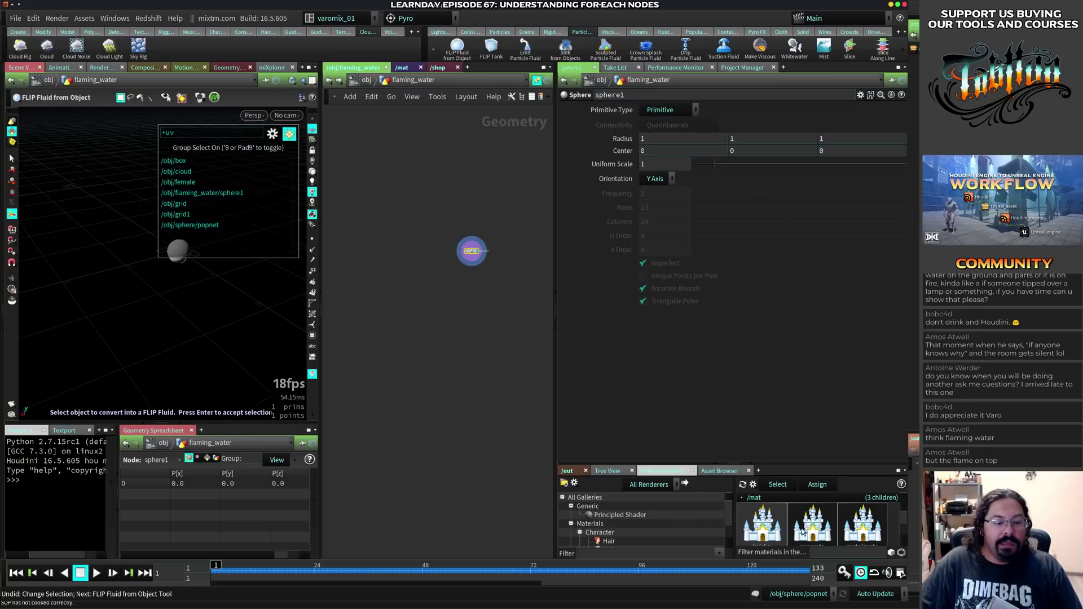
click(802, 595)
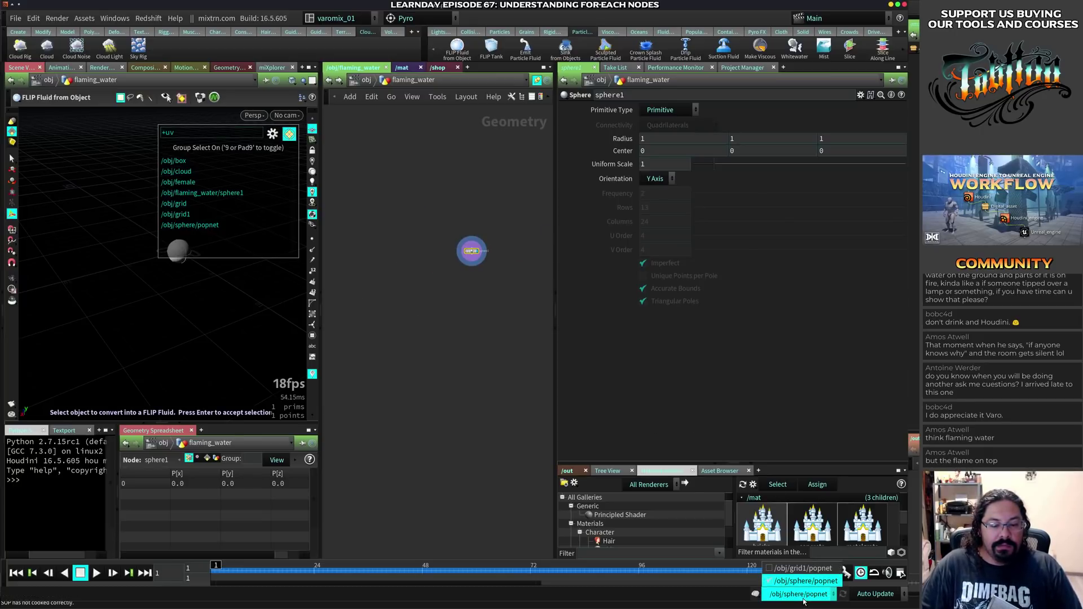
scroll(479, 266, up, 3)
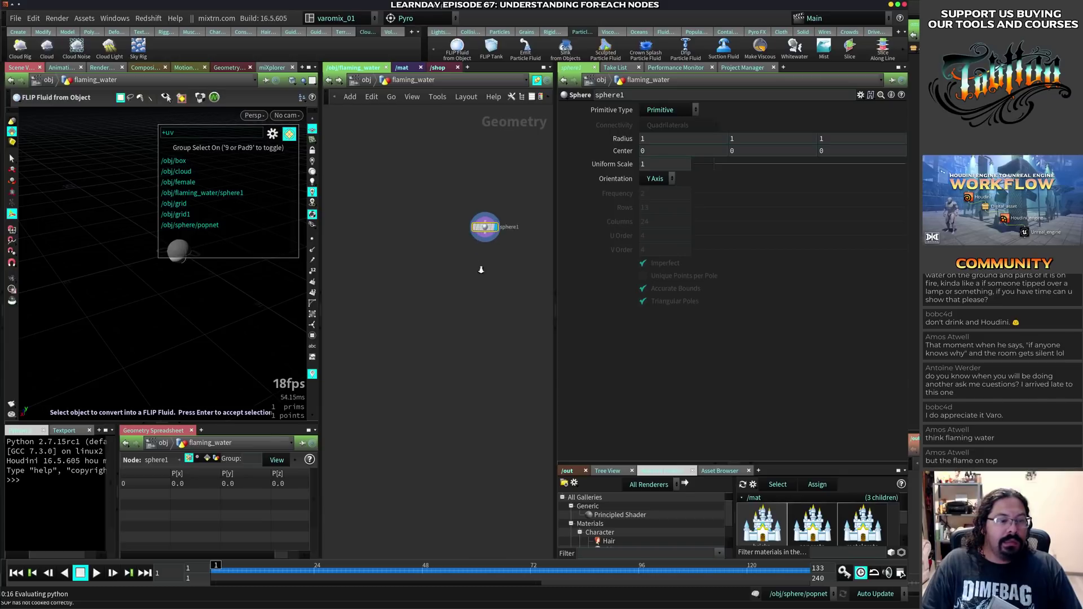
key(Tab)
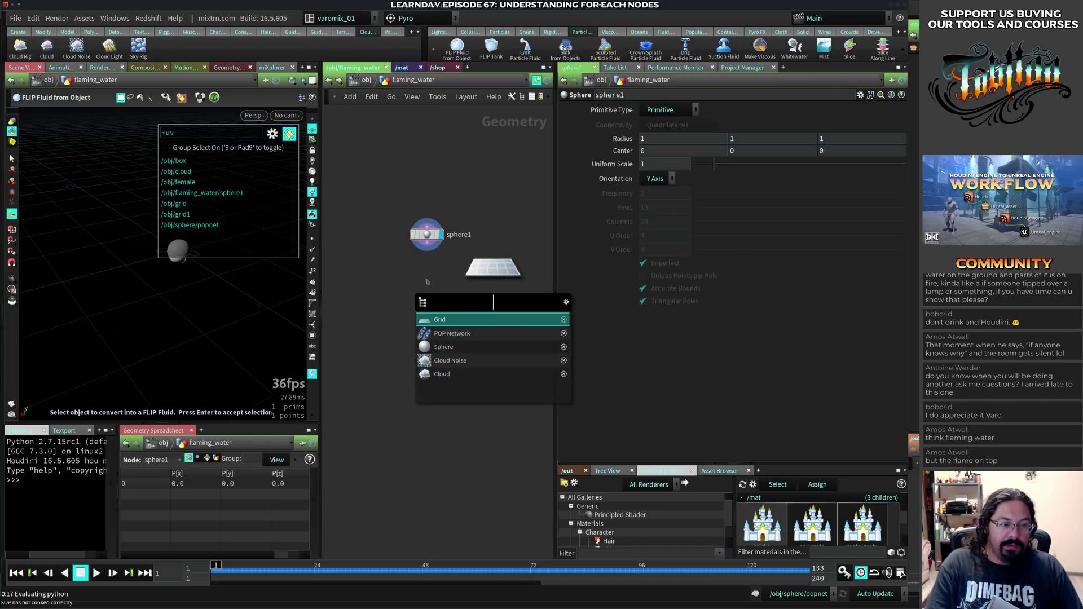
key(Escape)
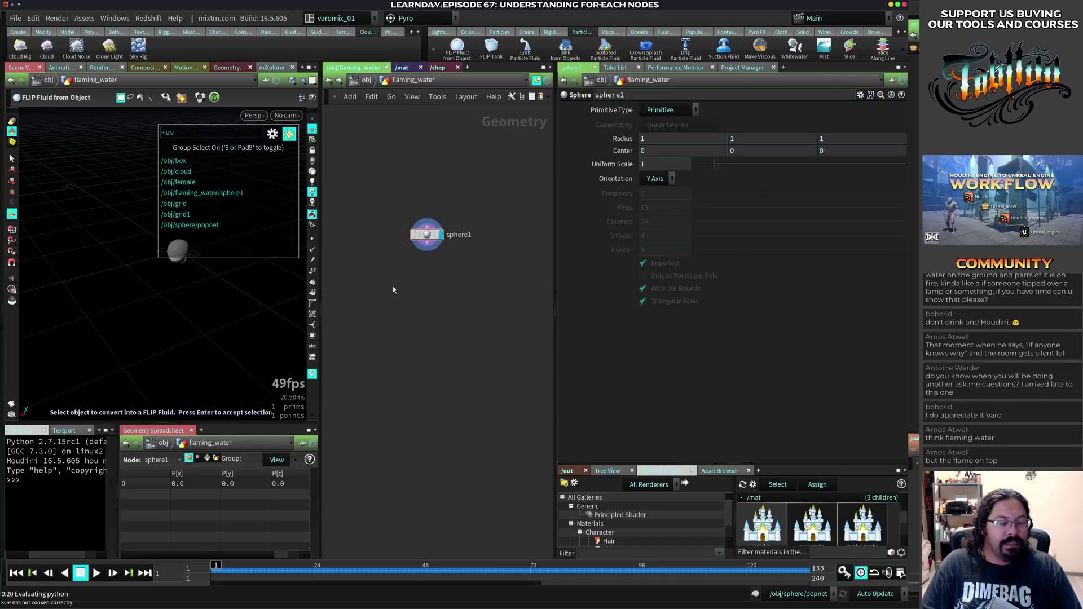
scroll(418, 284, up, 3)
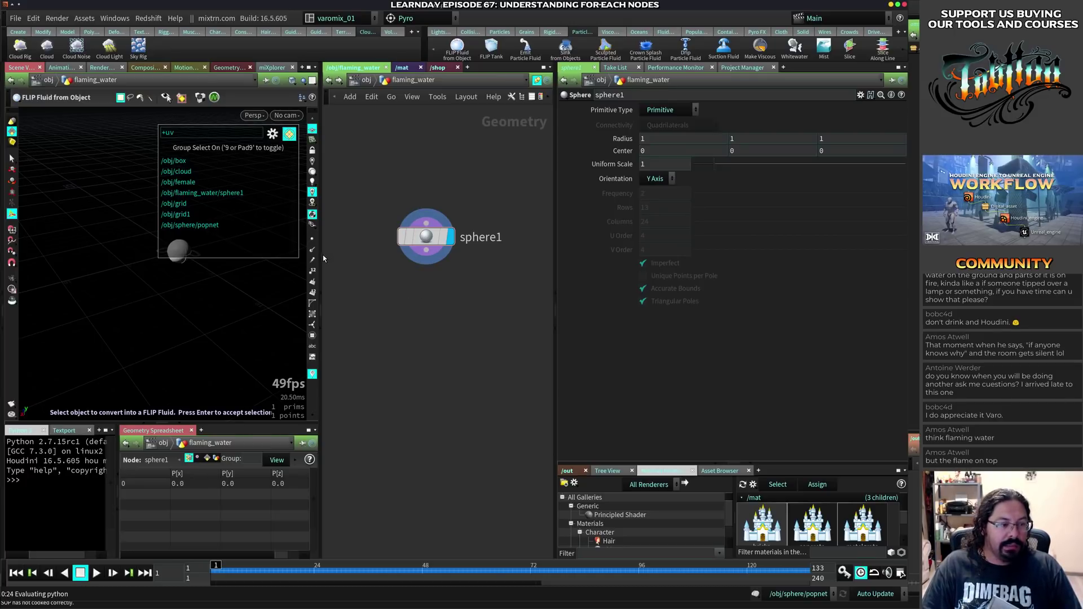
- Widen the network editor on both sides and move the sphere1 node up to free space below it
drag(323, 258, 255, 258)
drag(557, 249, 631, 246)
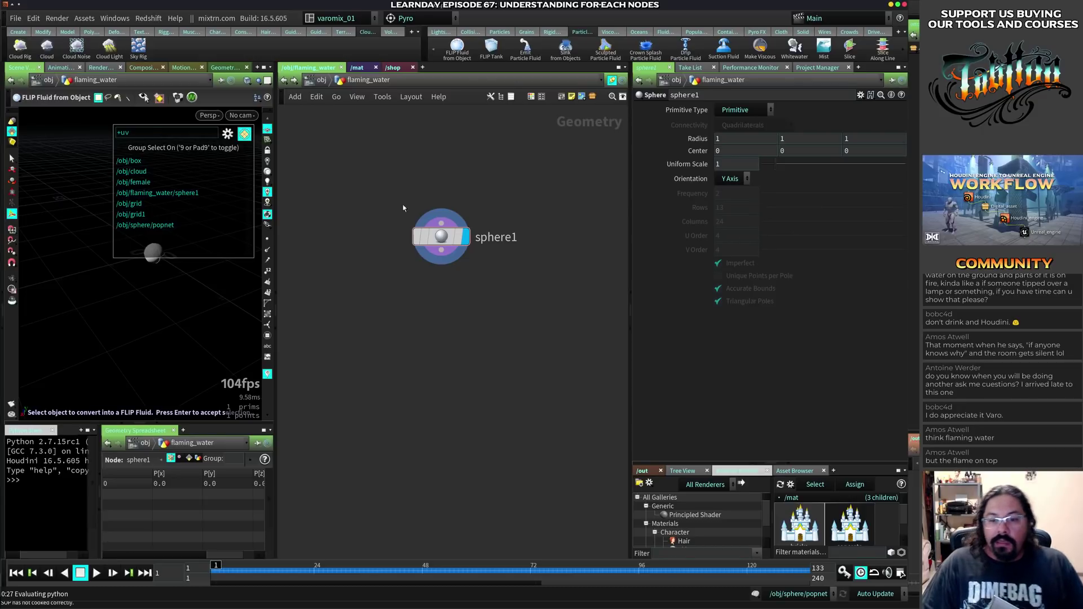
drag(439, 240, 475, 201)
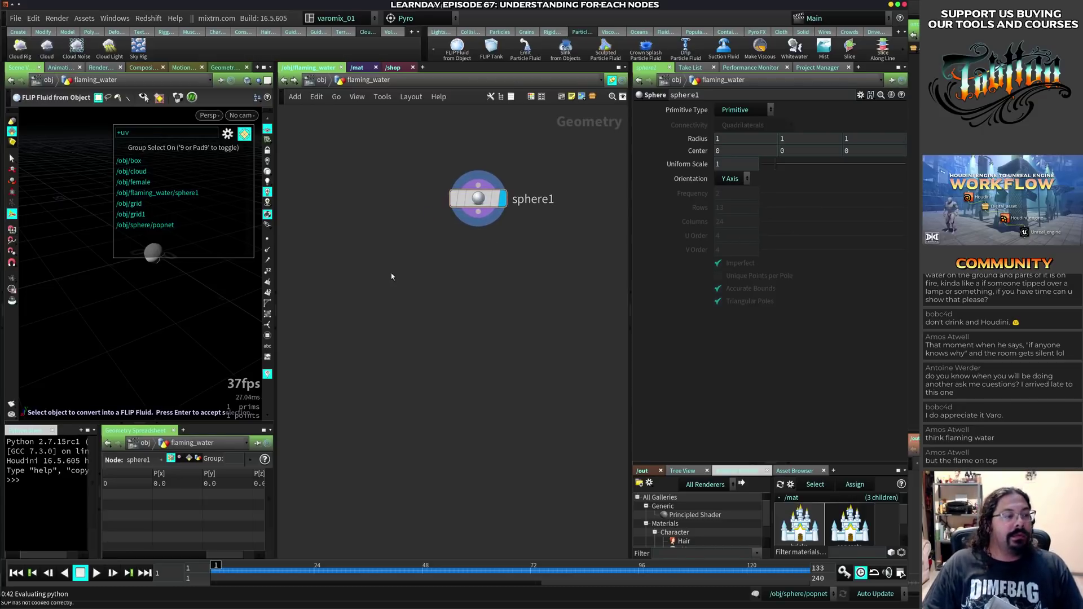
- Add a DOP Network node below sphere1 inside flaming_water
key(Tab)
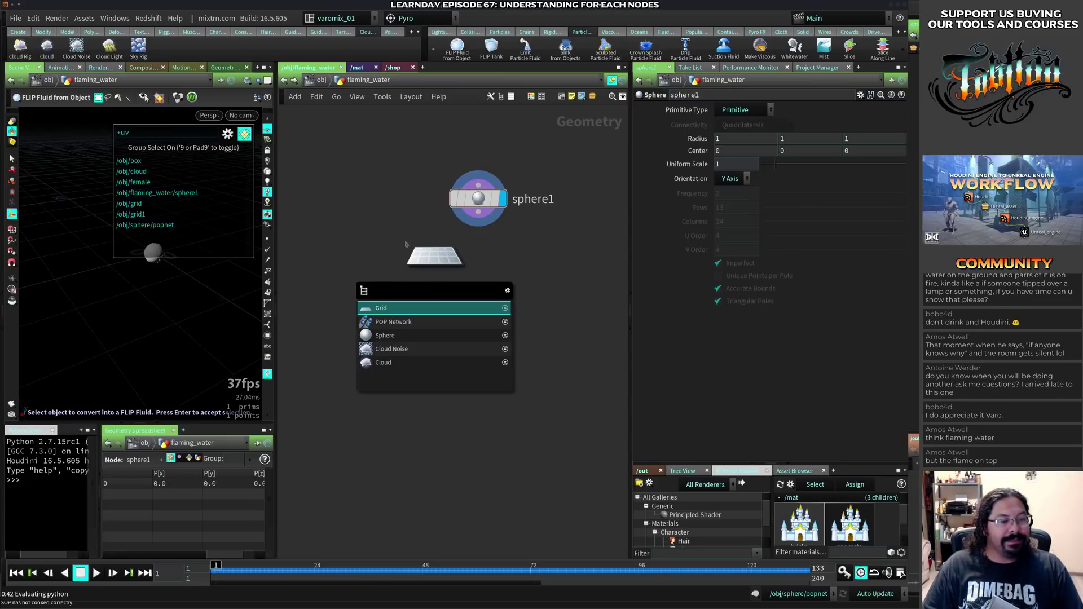
key(Escape)
key(Tab)
text(dop)
key(Return)
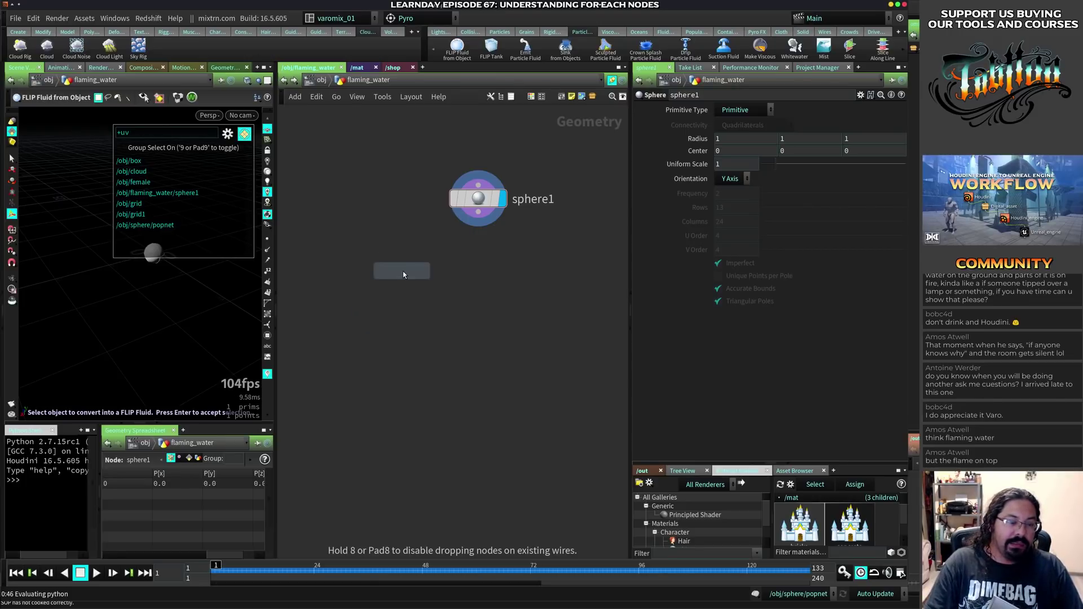
click(402, 303)
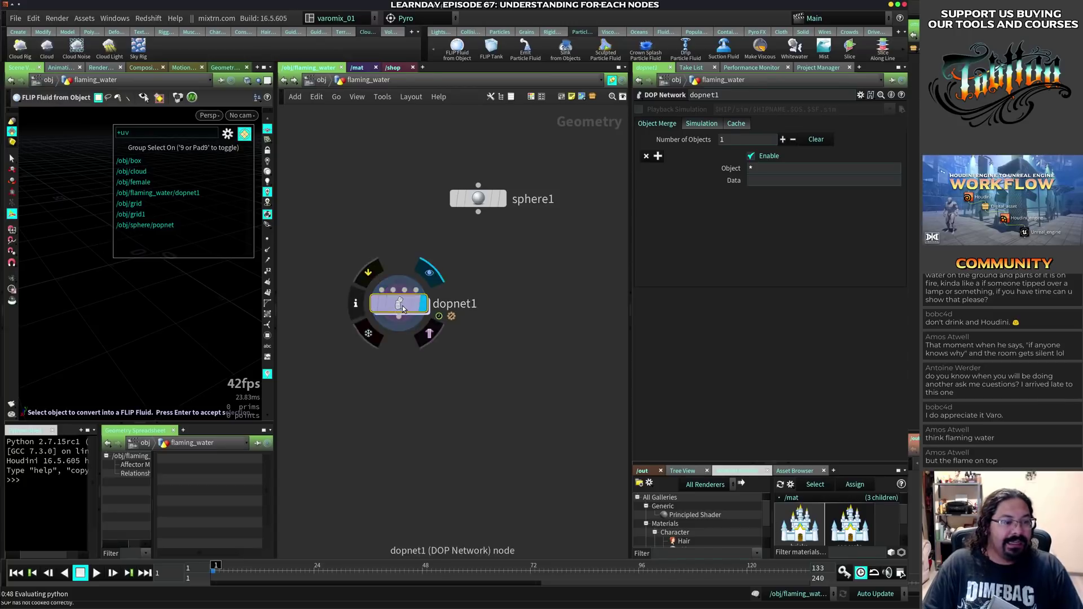
- Look inside the DOP network, return to flaming_water and start FLIP Fluid from Object for sphere1
double_click(401, 305)
key(u)
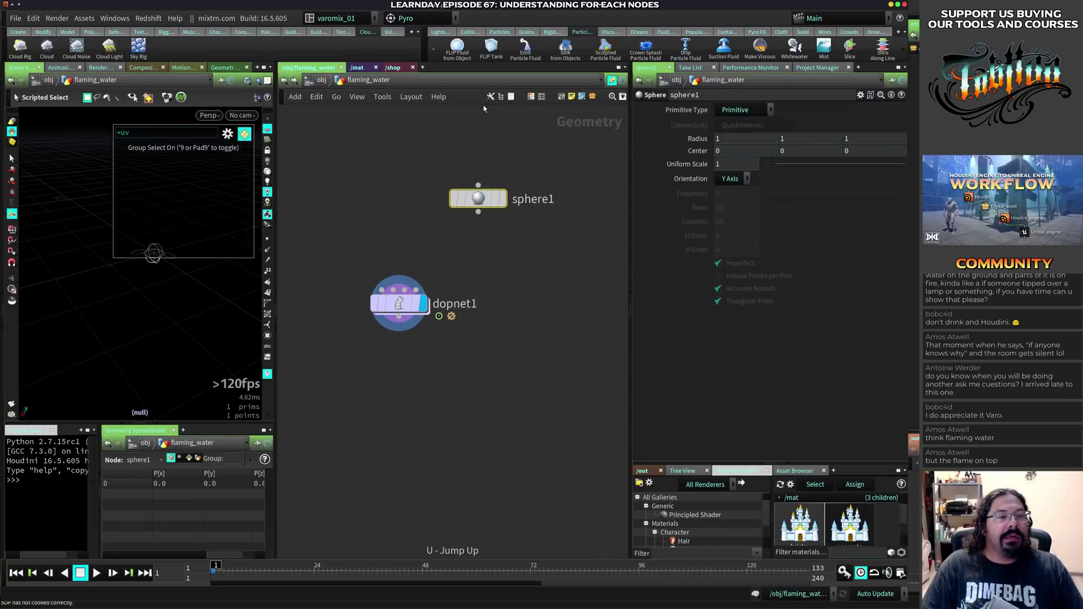
click(458, 48)
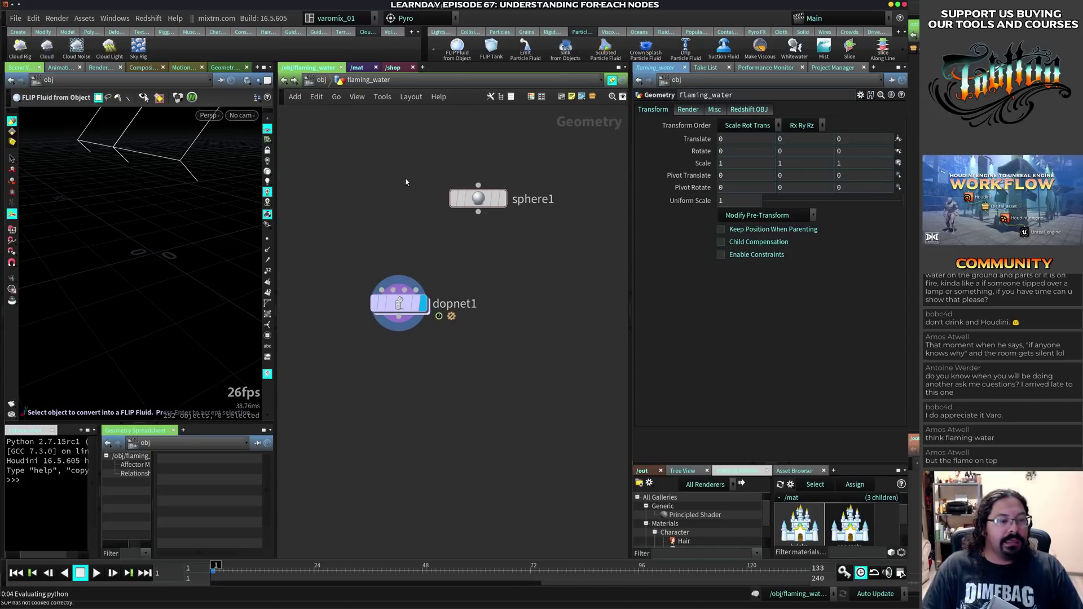
- Go back up to the object level, delete the flaming_water object and leave the FLIP Fluid from Object tool
click(320, 80)
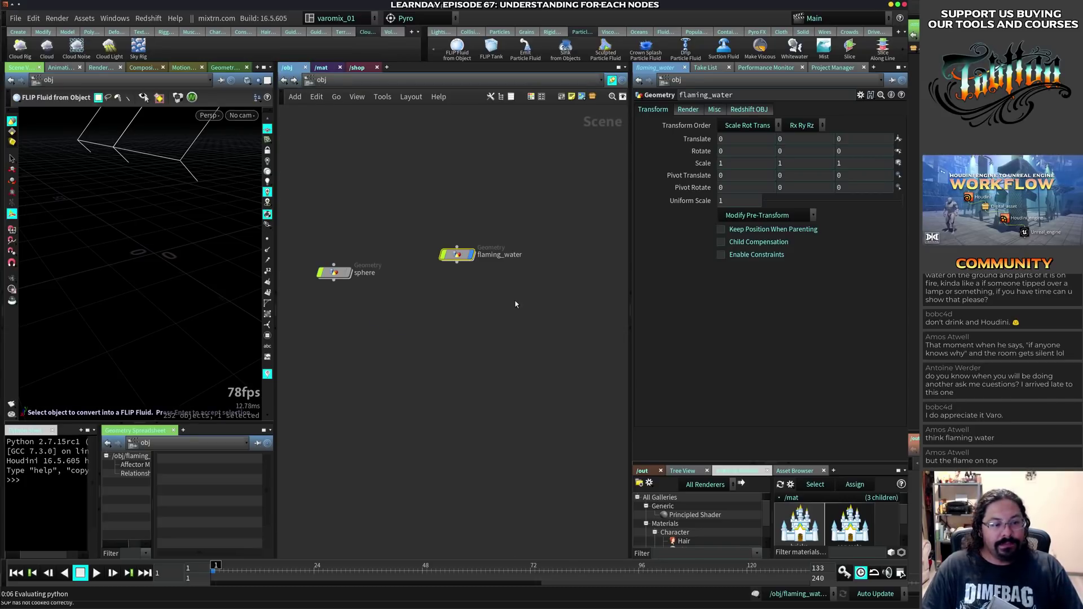
key(Delete)
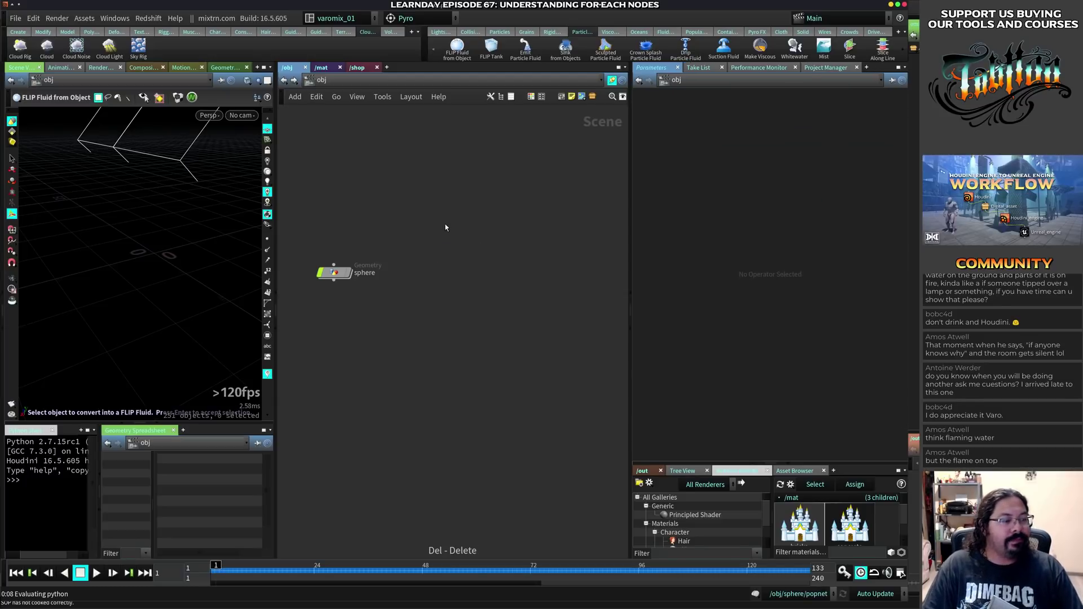
key(Escape)
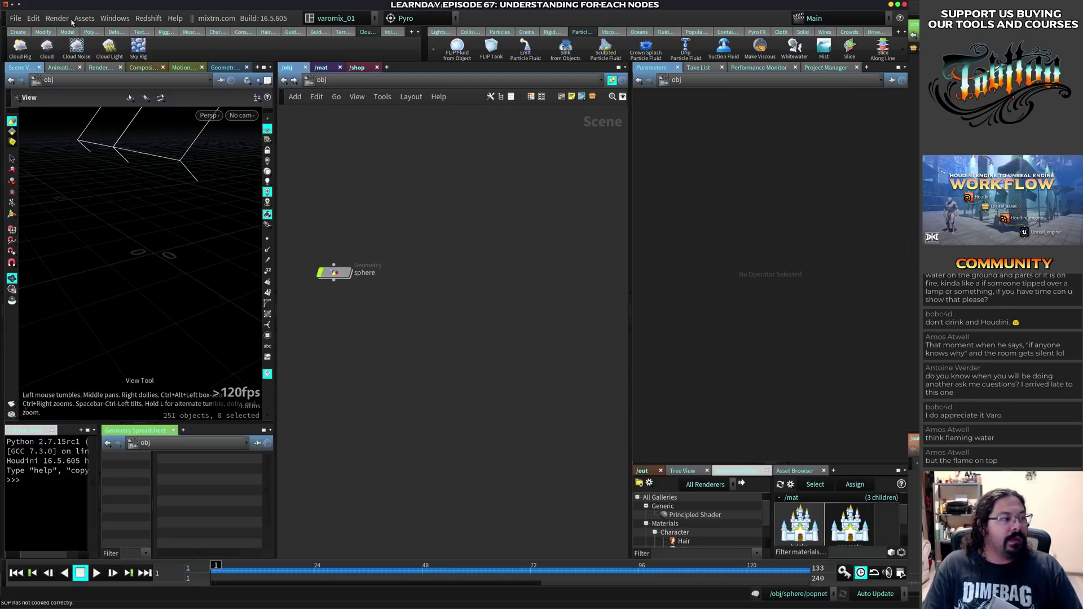
click(15, 18)
click(370, 243)
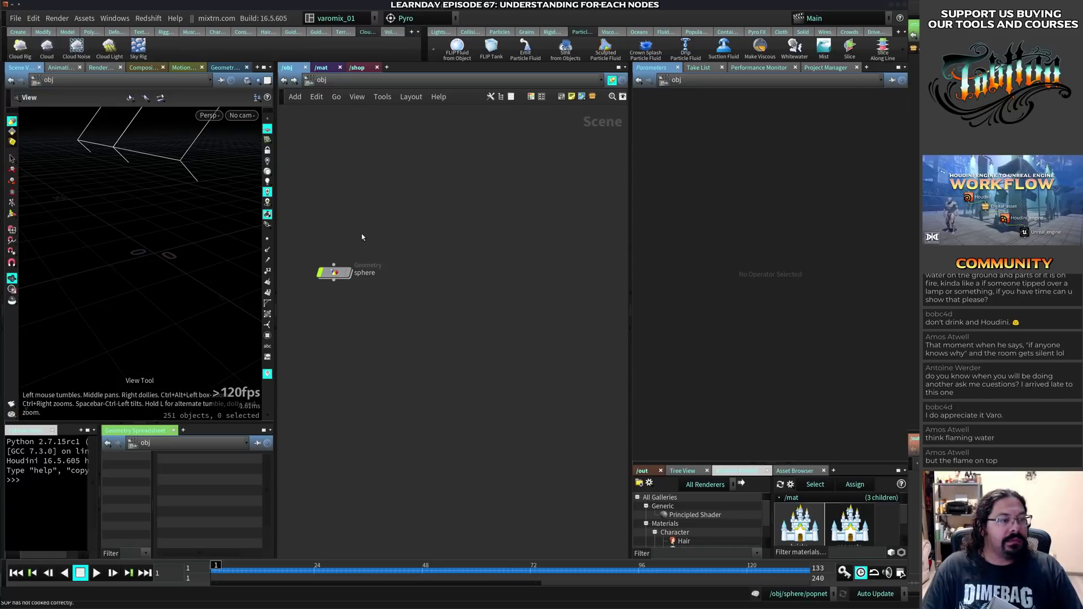
- Save the current scene as LD_68_Questions.hip in the LEARNDAY_WEBINARS folder and start a new empty scene
key(ctrl+n)
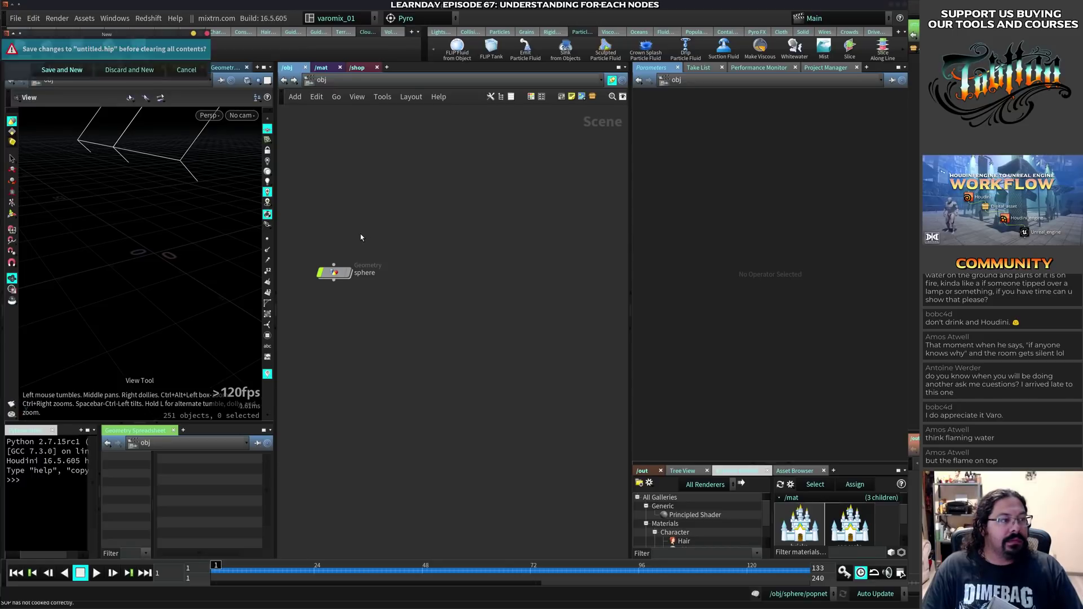
click(62, 70)
key(ctrl+shift+s)
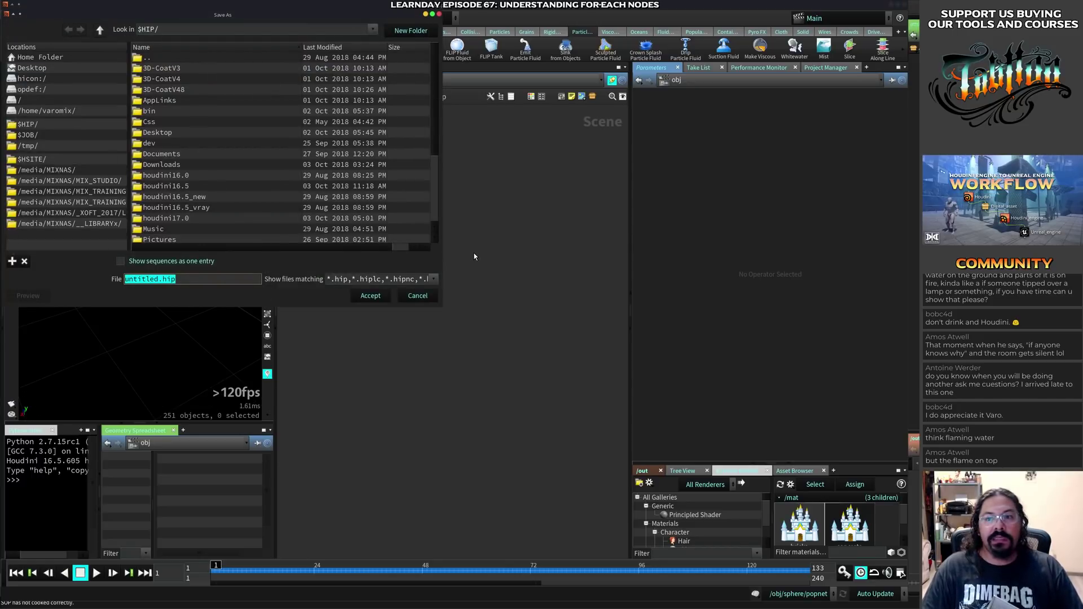
click(88, 194)
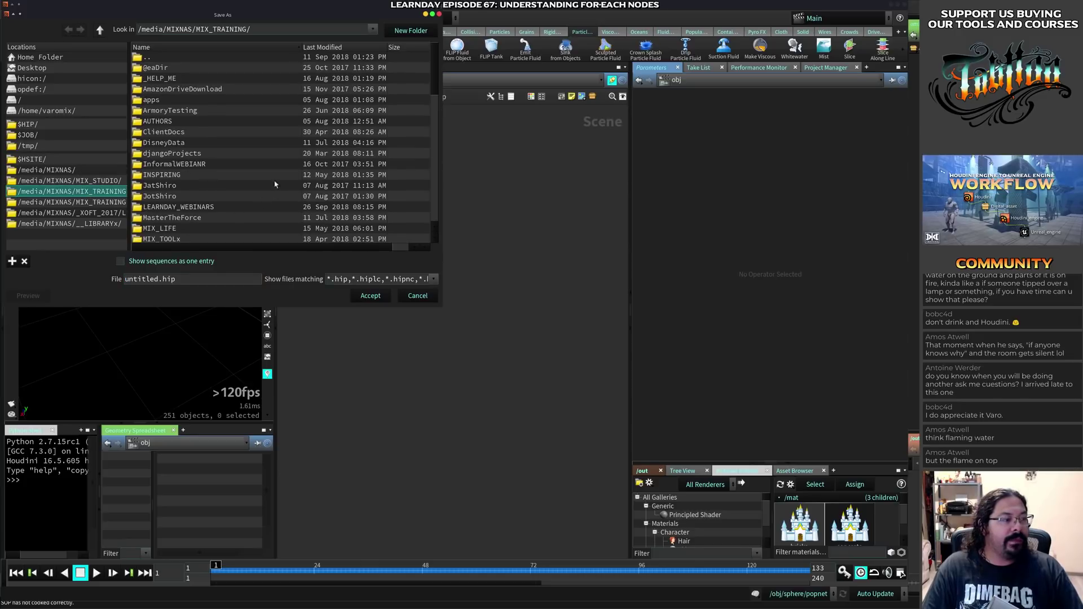
double_click(195, 207)
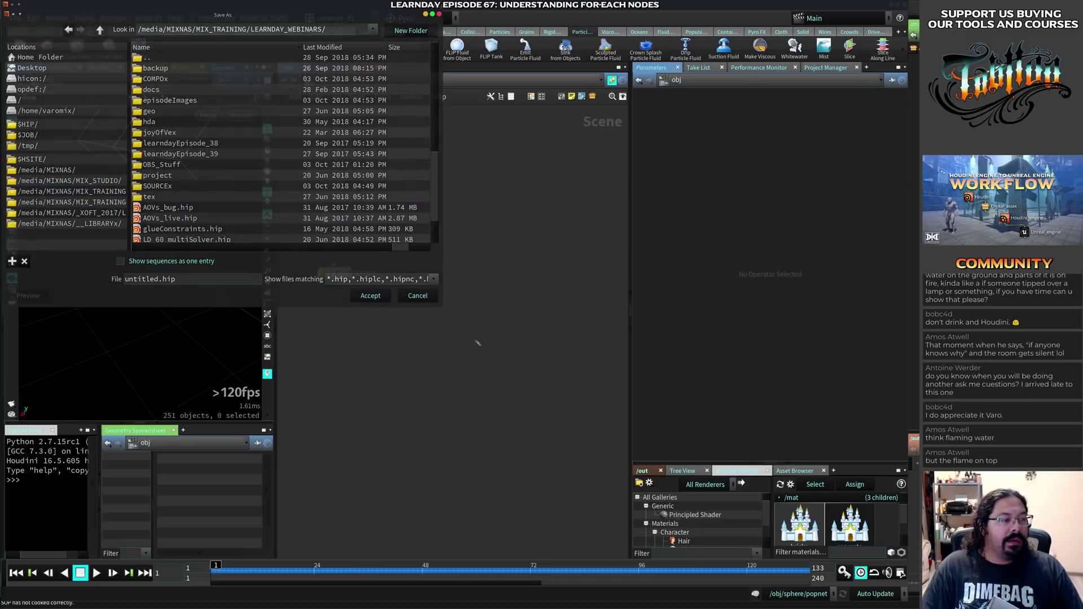
drag(433, 135, 437, 217)
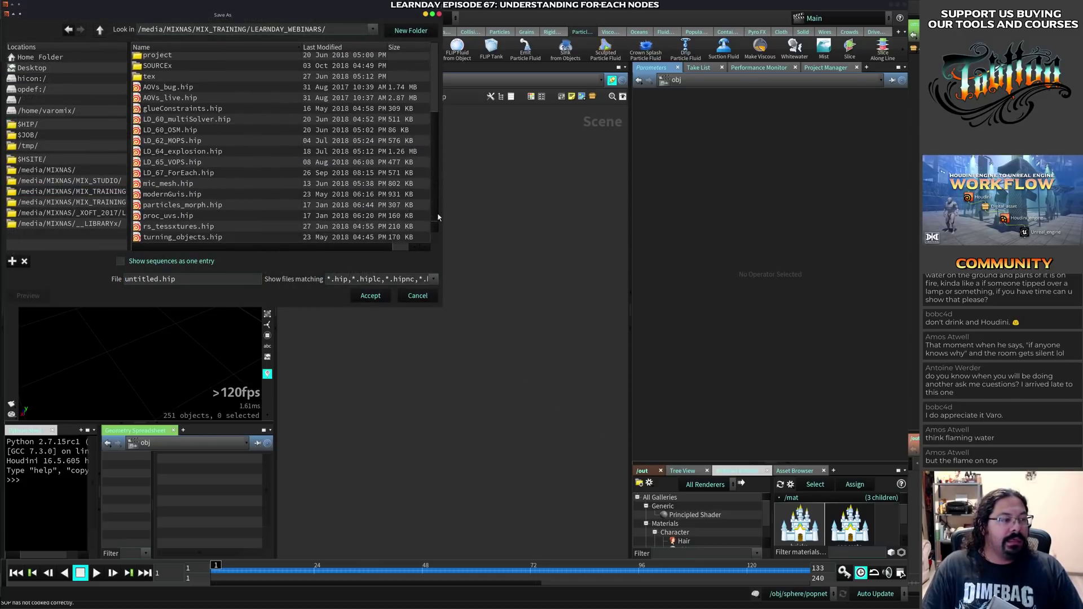
click(172, 173)
drag(146, 279, 142, 283)
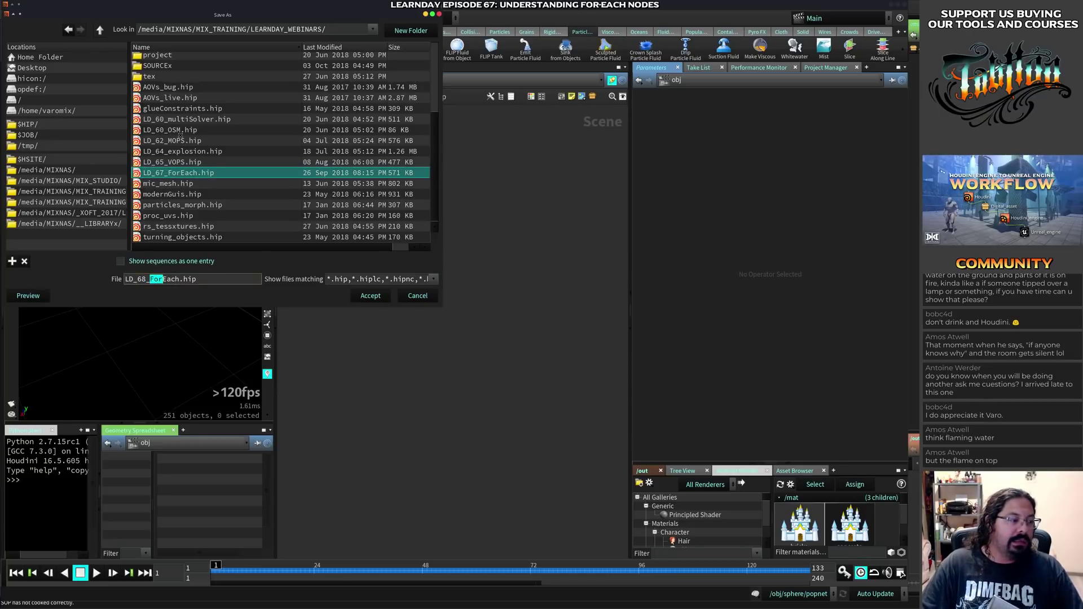
text(Questions)
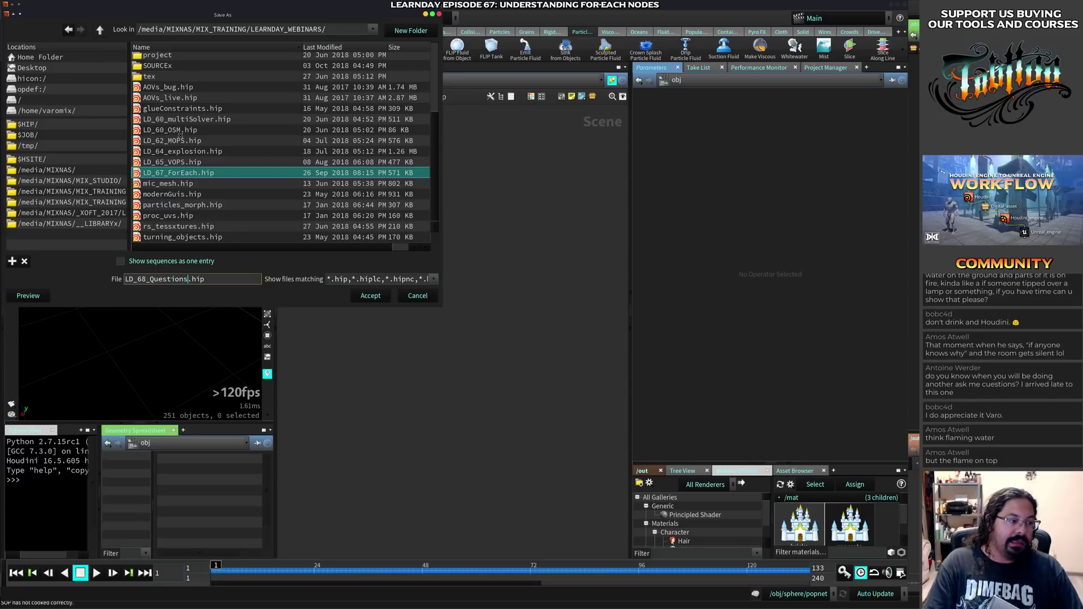
key(Return)
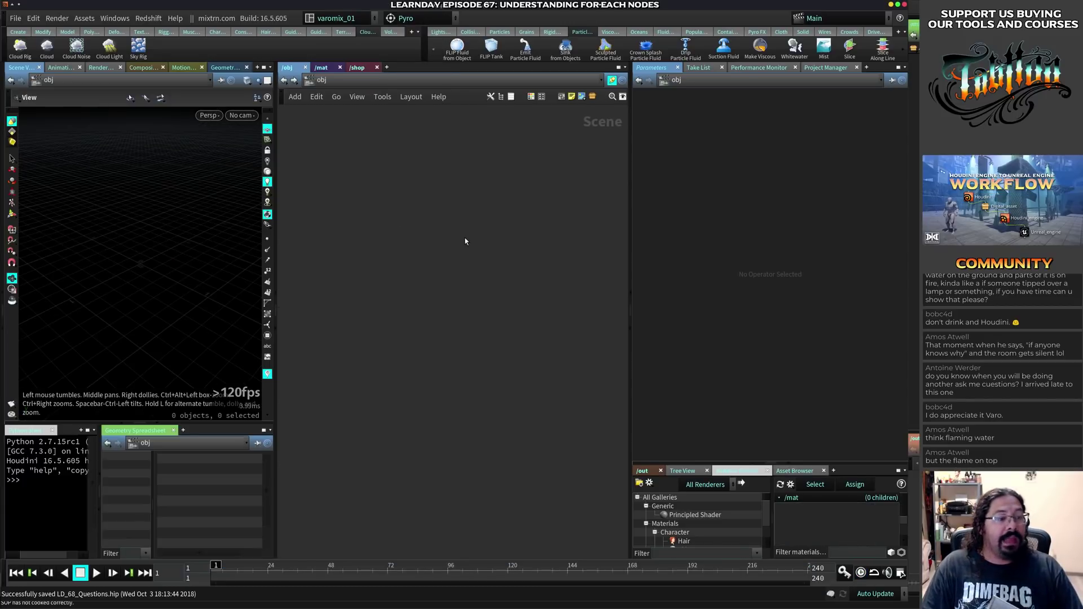
- Add a sphere object to the empty scene
key(Tab)
text(sphere)
key(Return)
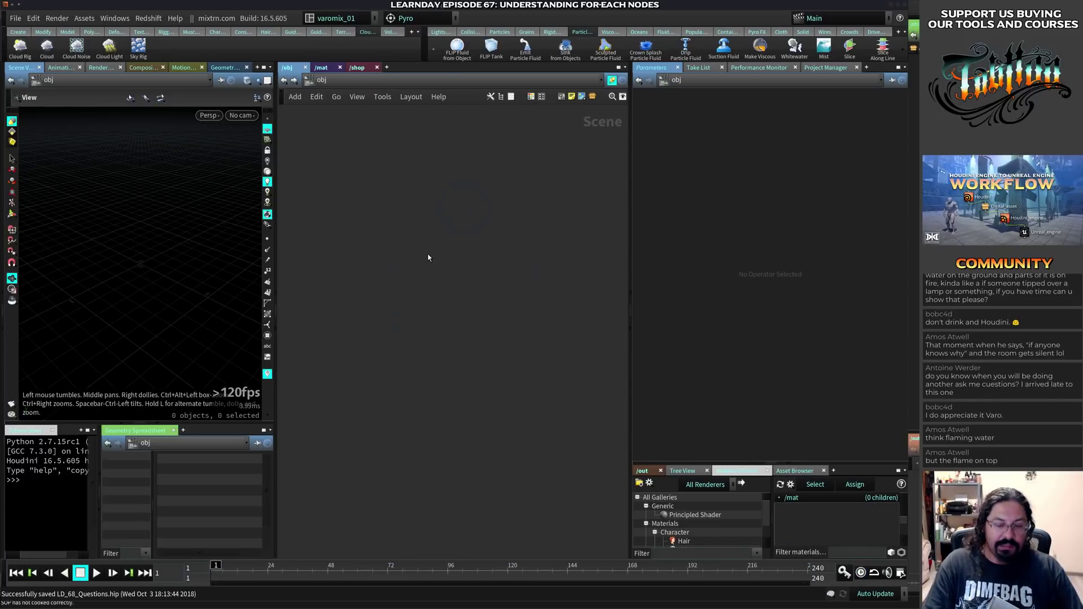
click(429, 256)
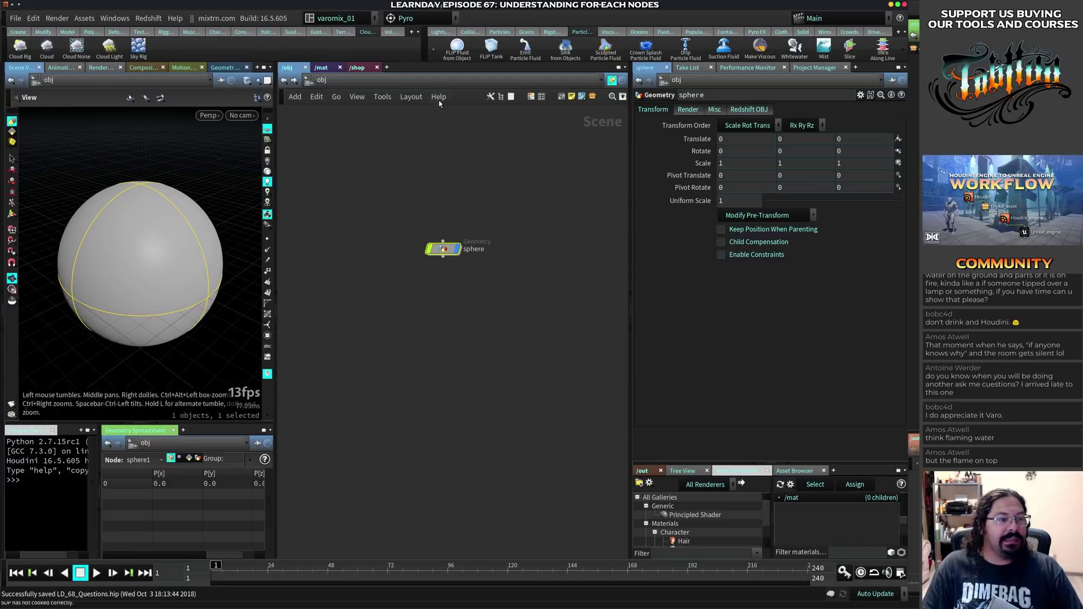
- Turn the sphere into a FLIP fluid with FLIP Fluid from Object
click(463, 56)
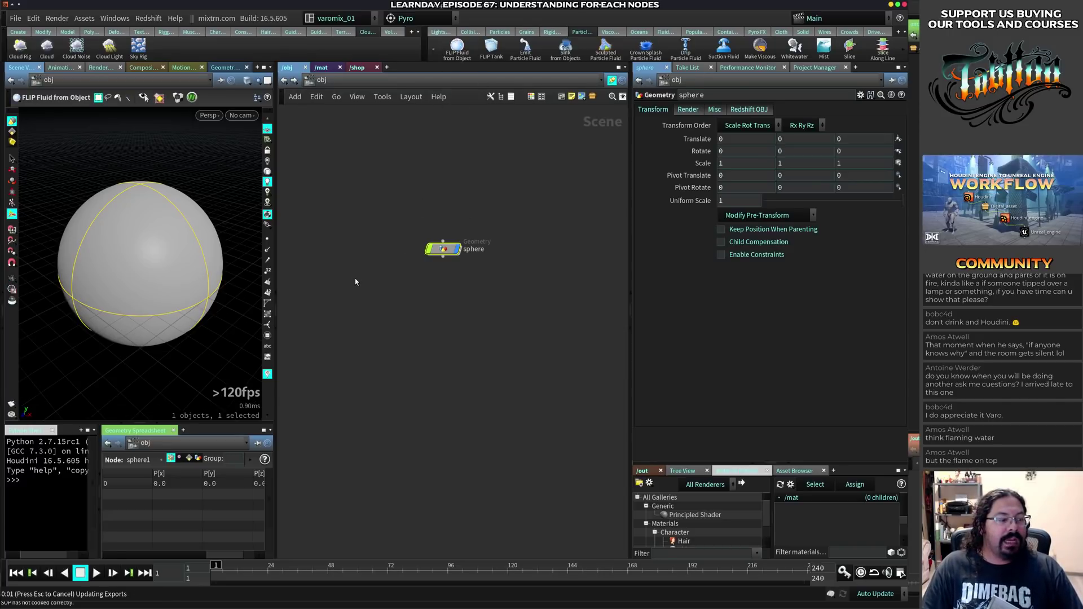
key(Return)
middle_drag(312, 264, 523, 340)
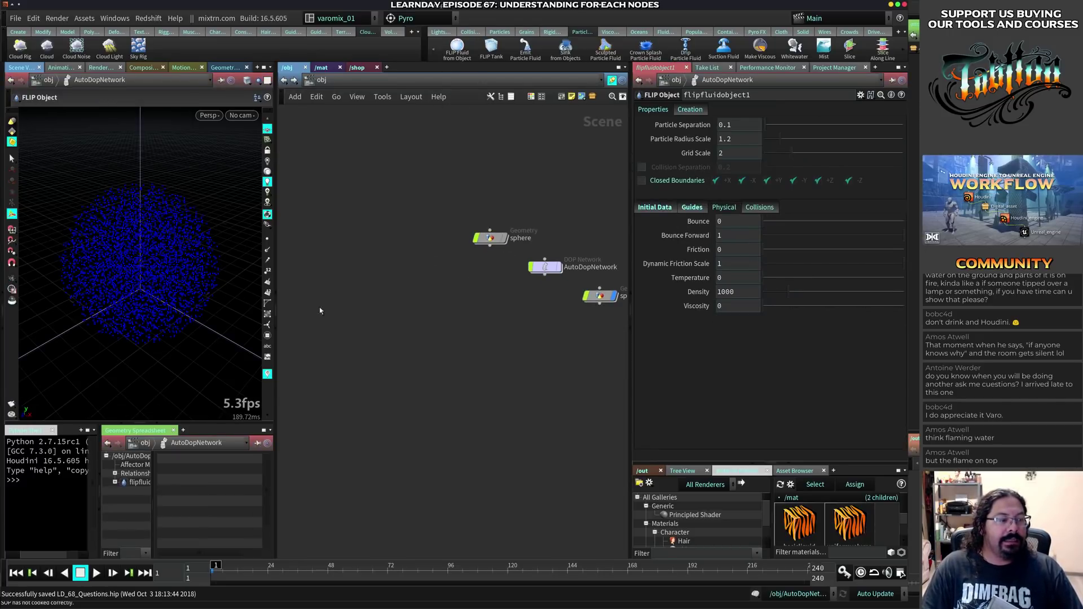
- Raise the source sphere so that the fluid starts well above the grid
drag(393, 204, 562, 300)
drag(144, 240, 133, 167)
click(432, 208)
click(489, 238)
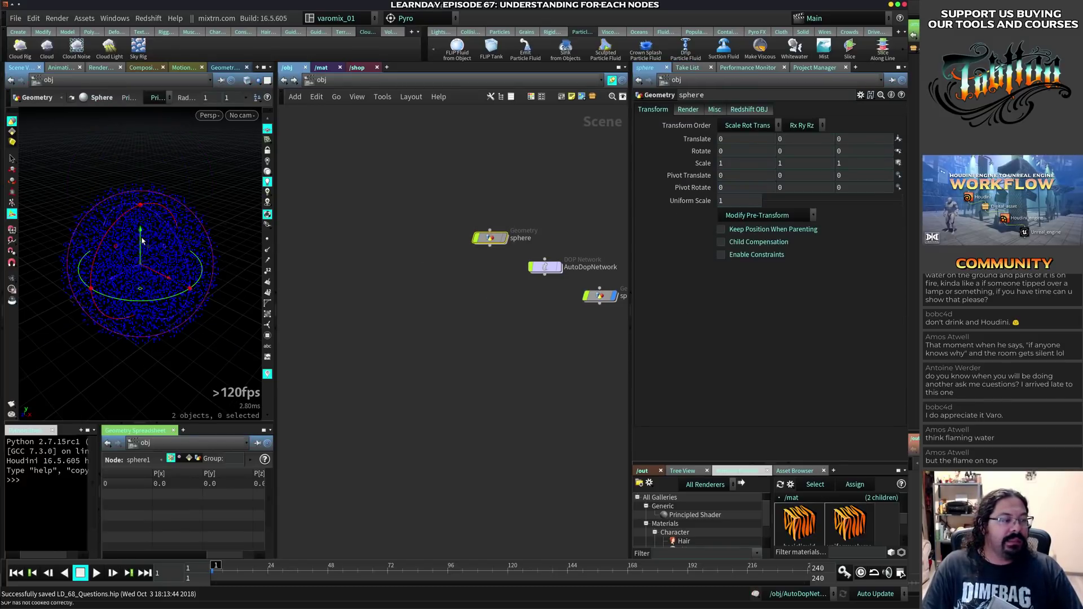
drag(141, 237, 138, 129)
alt+right_drag(138, 170, 85, 299)
drag(165, 193, 167, 166)
- Open AutoDopNetwork and add a Ground Plane collision object to the simulation
middle_drag(494, 331, 391, 319)
click(443, 261)
double_click(443, 256)
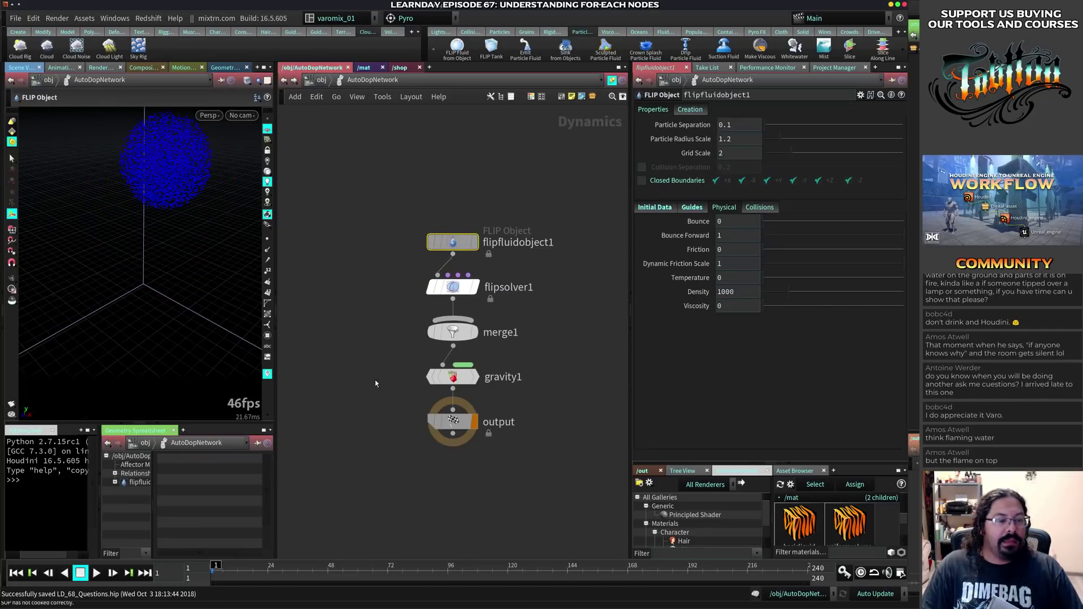
middle_drag(374, 396, 393, 361)
key(Tab)
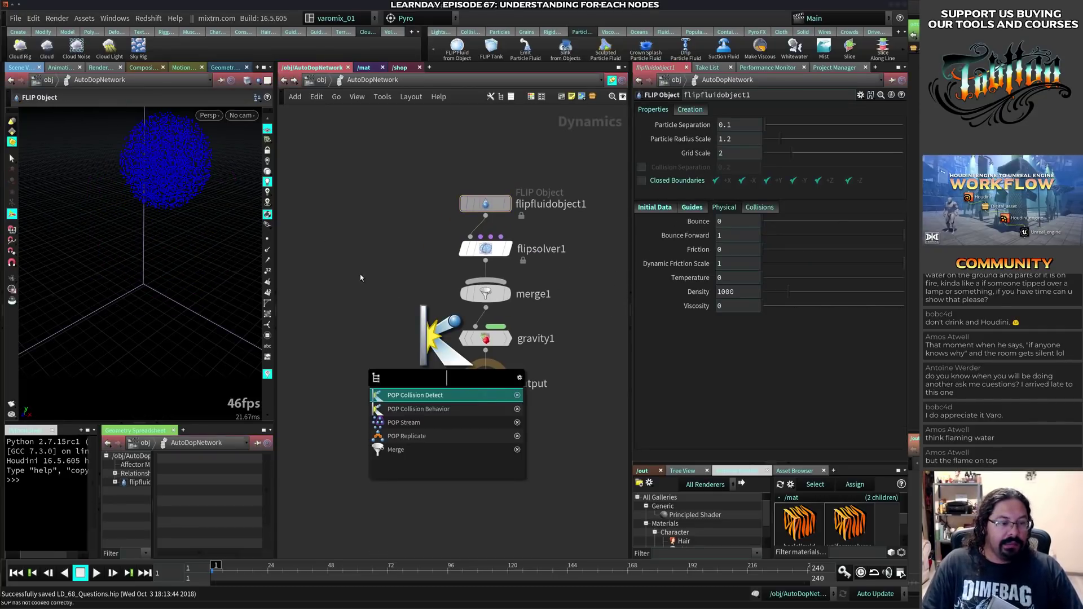
key(Escape)
click(470, 31)
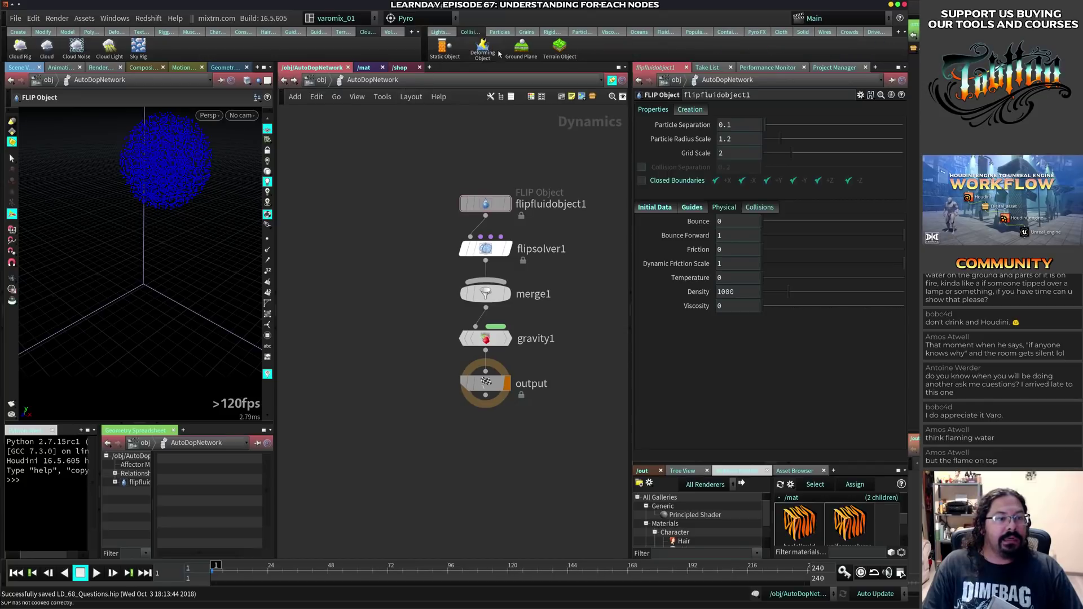
click(522, 48)
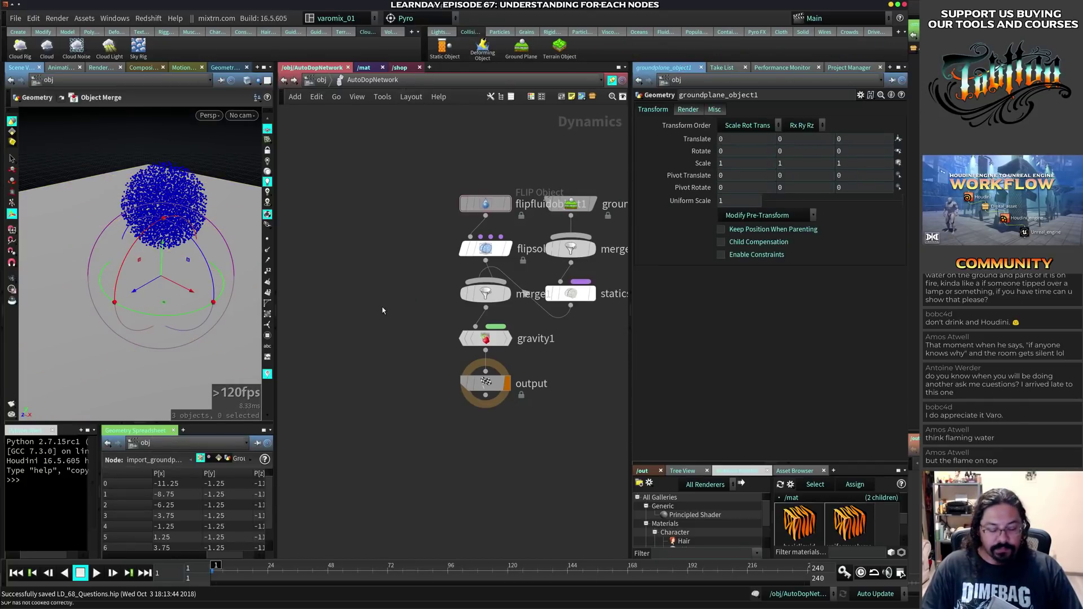
- Lay out the DOP network nodes and play the fluid falling onto the ground plane, rewinding to frame 1
key(Up)
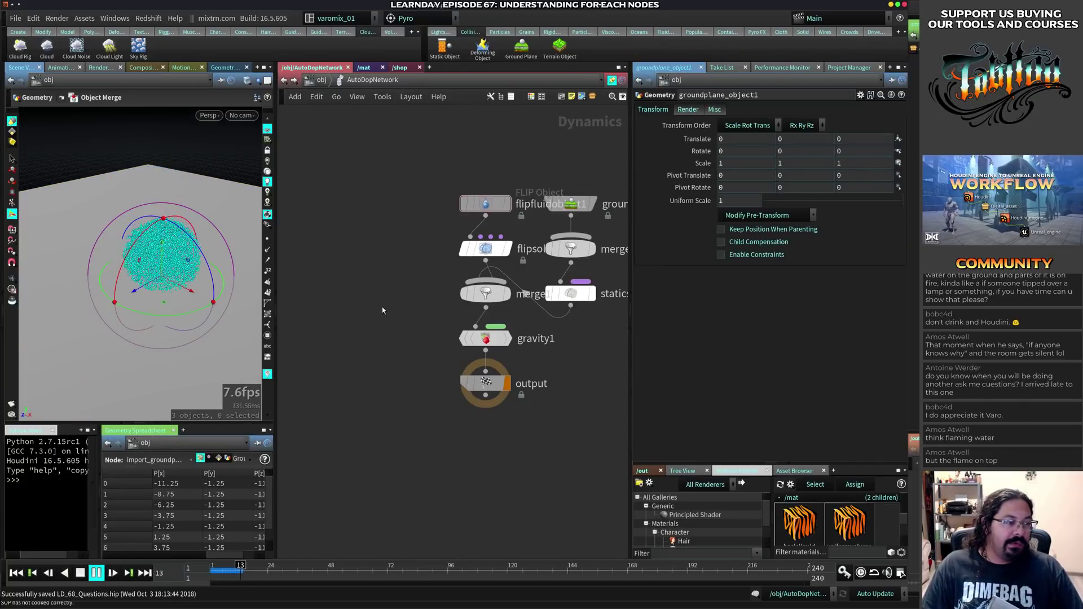
key(ctrl+Up)
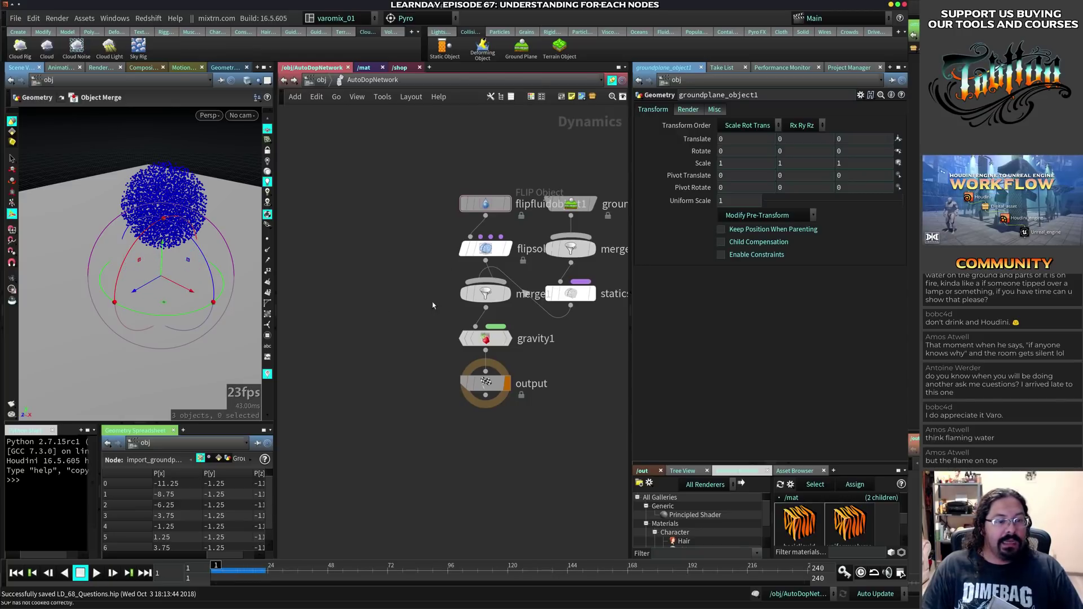
key(l)
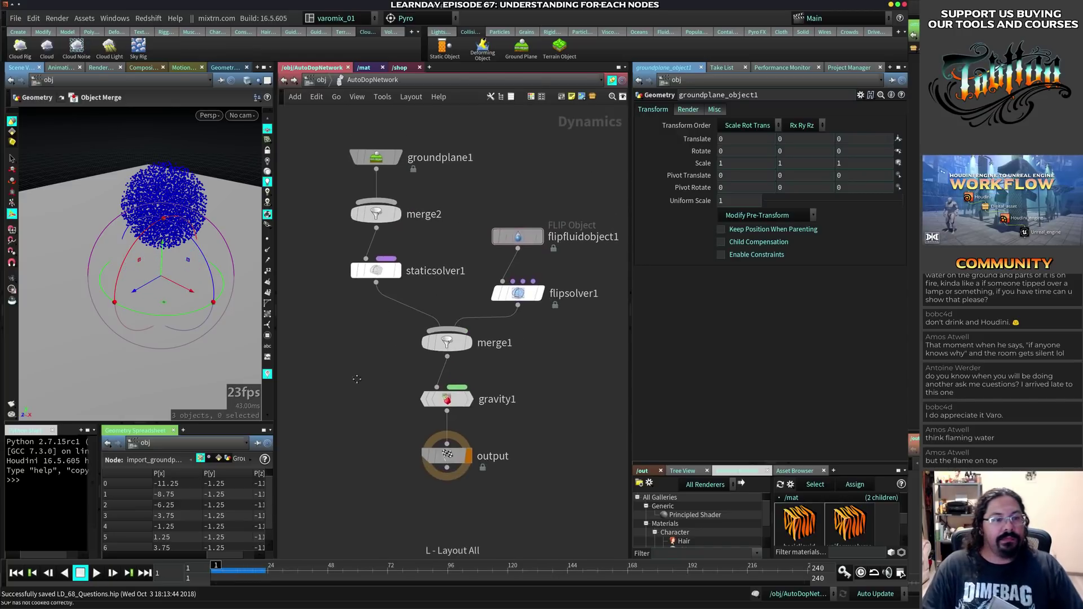
key(Up)
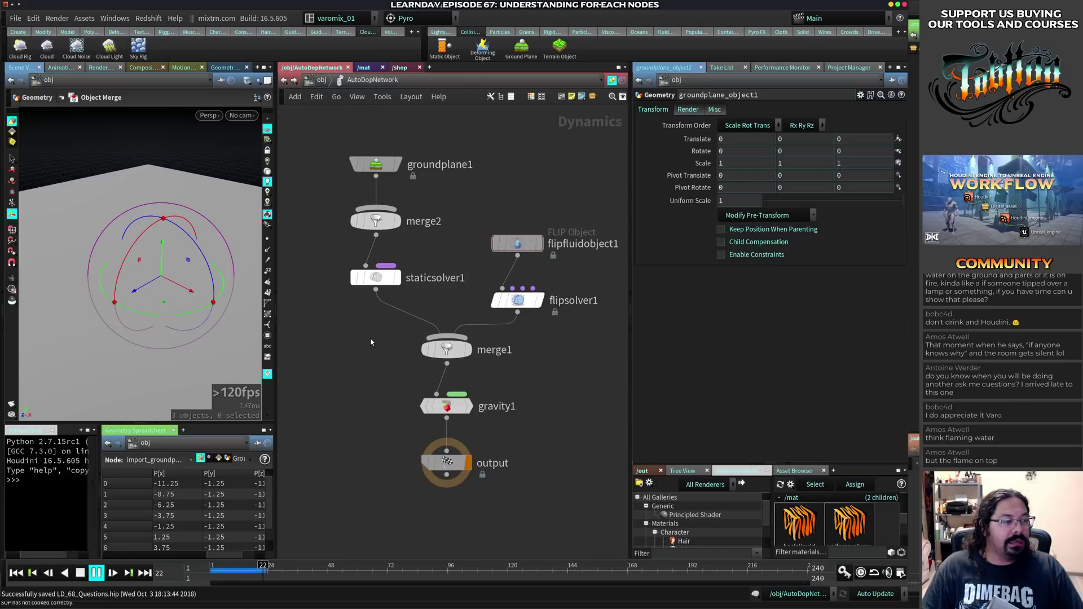
key(ctrl+Up)
- Return to the object level and switch the viewport to wireframe shading for checking the fluid simulation
alt+right_drag(170, 296, 144, 319)
alt+middle_drag(145, 319, 141, 246)
key(u)
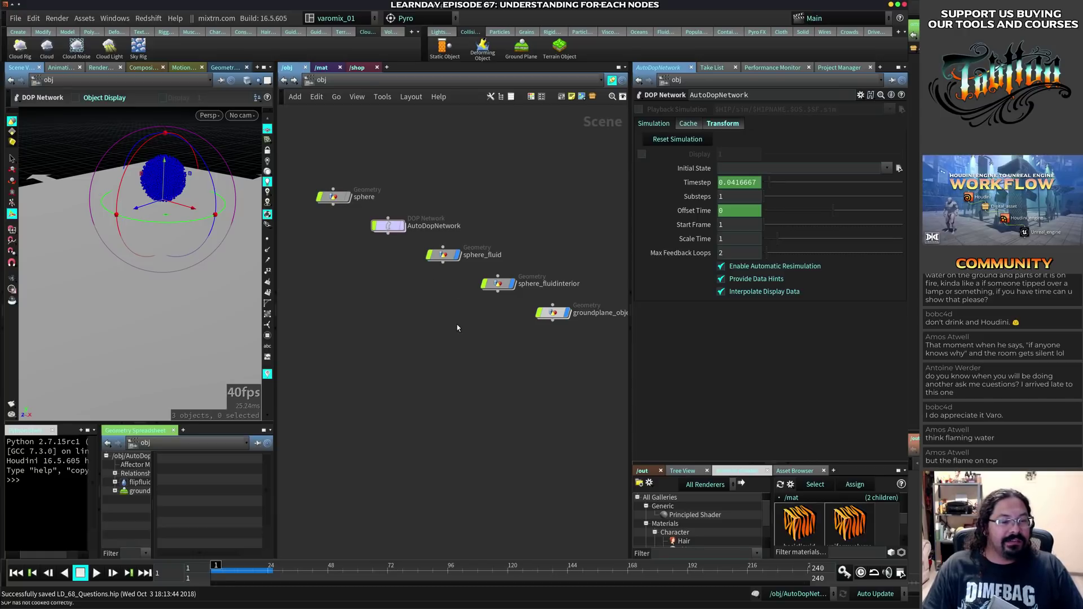
key(Up)
key(ctrl+Up)
key(w)
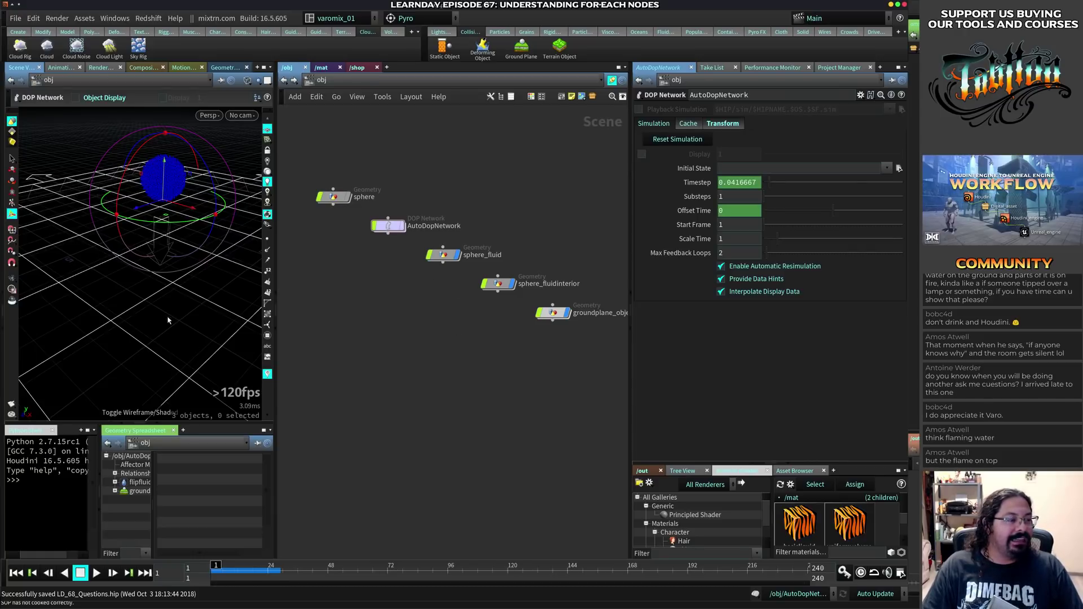
alt+drag(168, 319, 194, 294)
- Play the simulation, widen the viewport pane and scrub back to frame 37
key(Up)
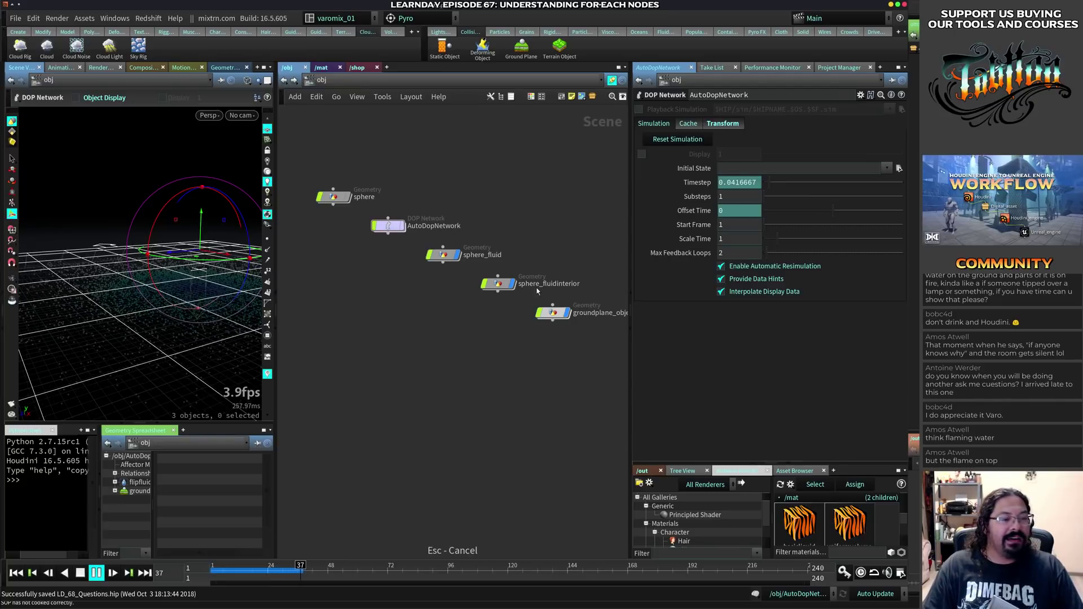
click(553, 313)
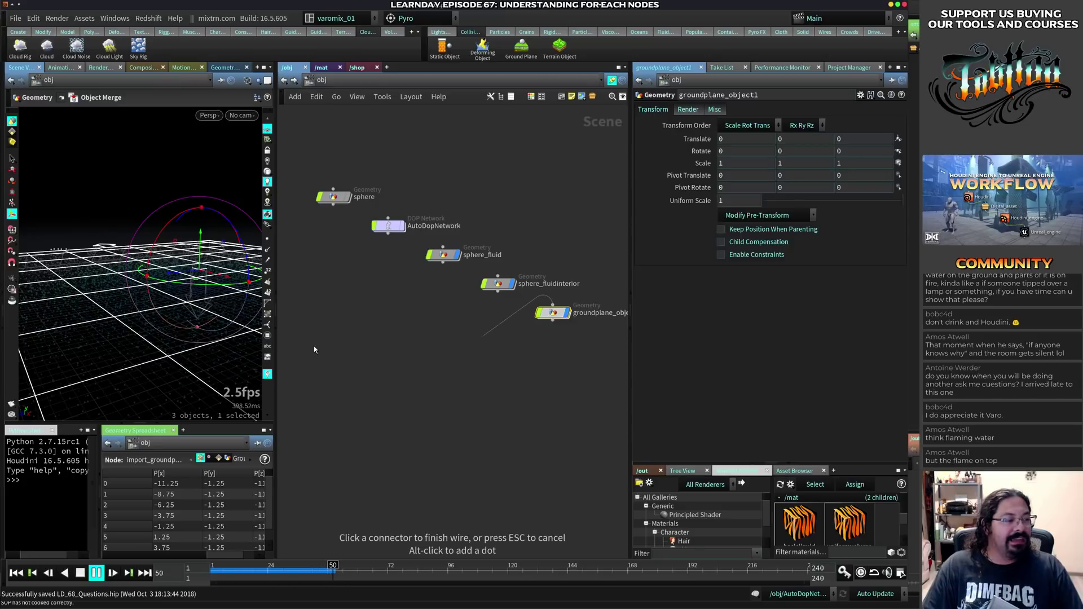
click(428, 369)
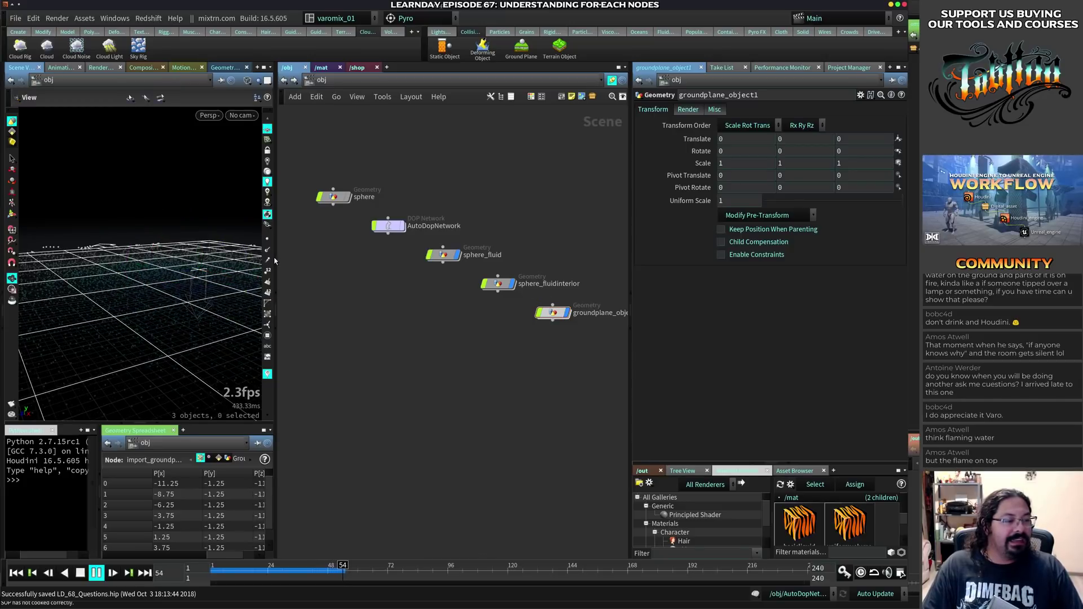
key(Escape)
drag(276, 259, 397, 276)
click(303, 574)
drag(303, 577, 300, 577)
- Turn off the display of groundplane_object1 and view the splashed fluid particles on their own
drag(271, 339, 326, 330)
middle_drag(579, 324, 554, 340)
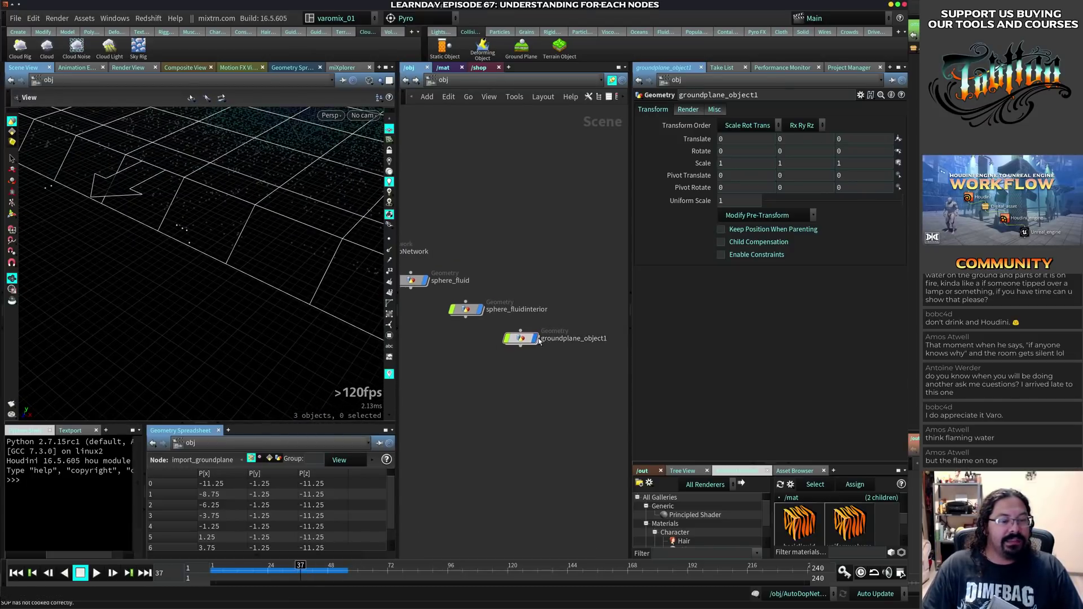
click(536, 339)
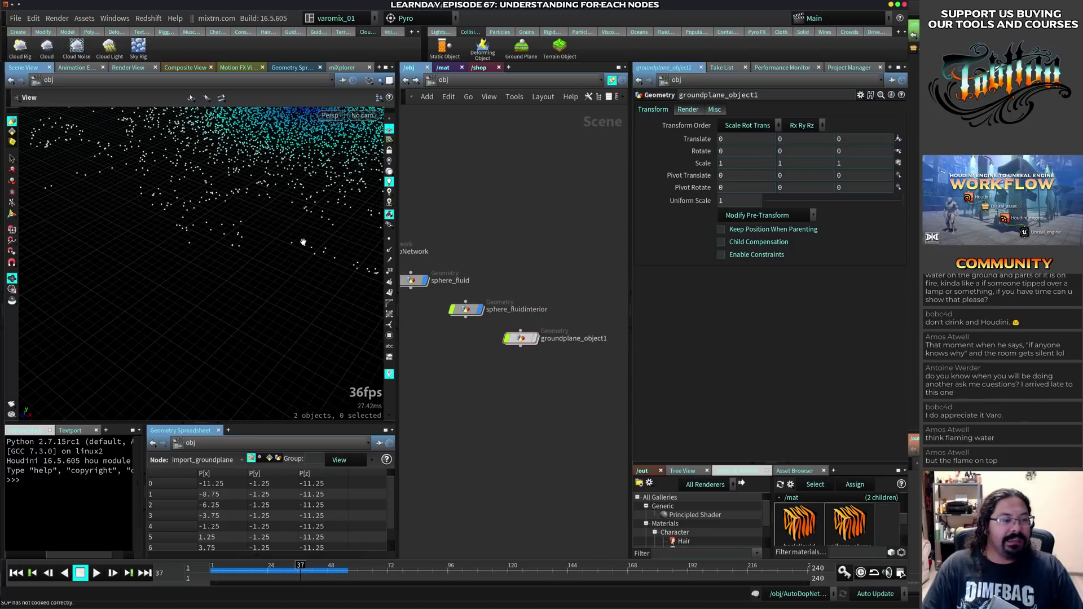
drag(302, 237, 266, 322)
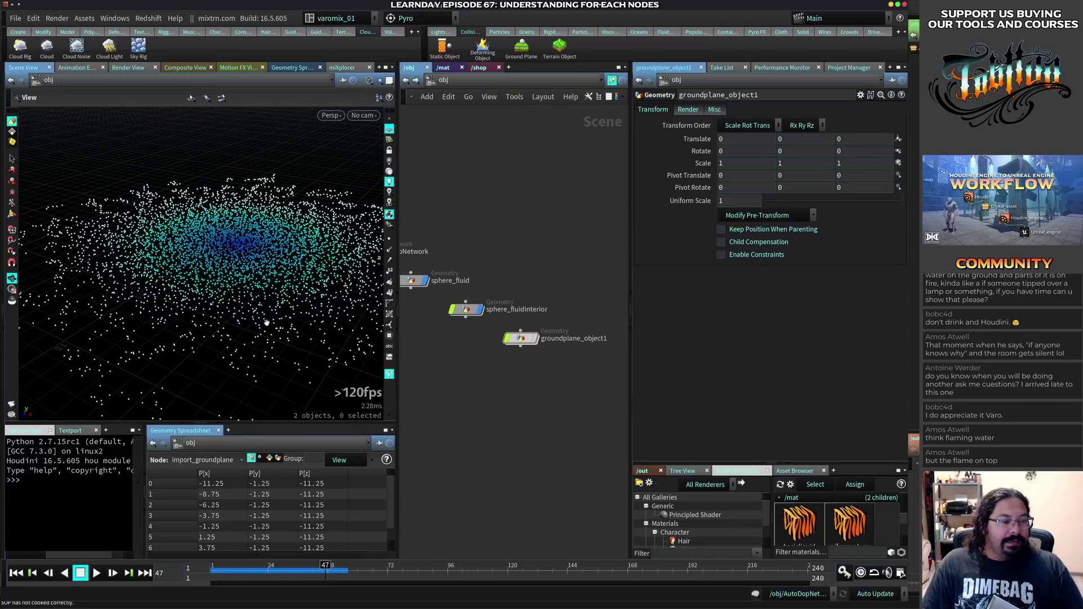
- Set flipfluidobject1's Friction to 1 inside AutoDopNetwork and test-play the simulation from frame 1
middle_drag(482, 364, 578, 378)
click(452, 270)
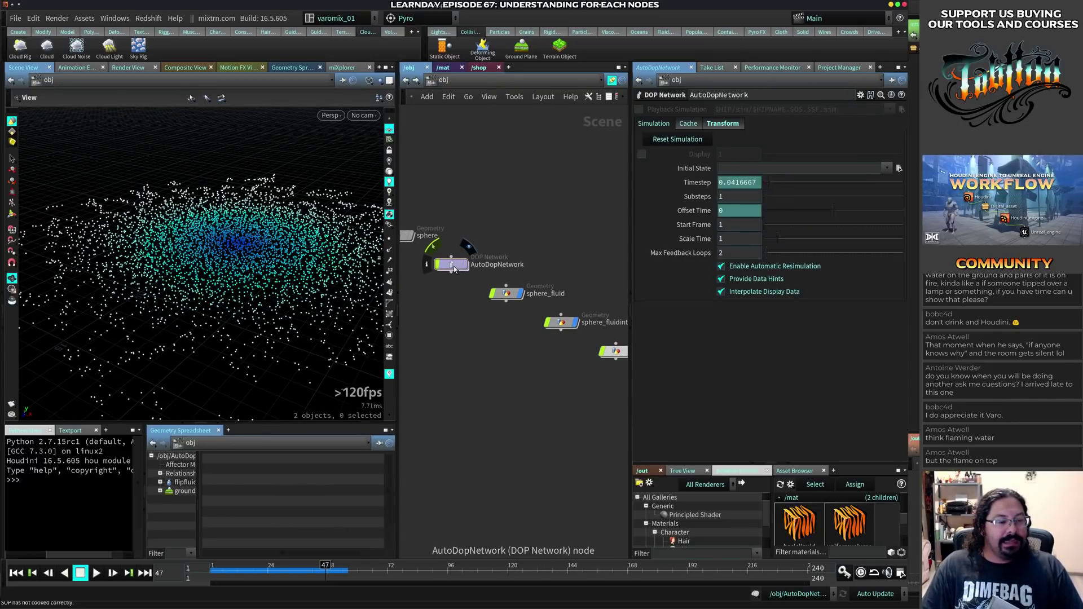
key(ctrl+Up)
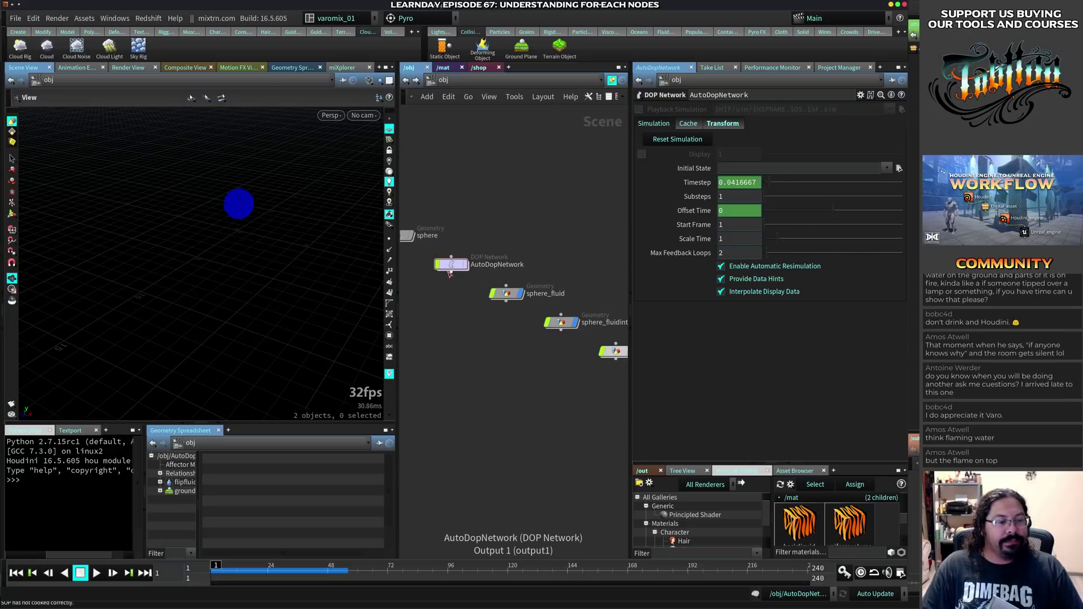
double_click(451, 263)
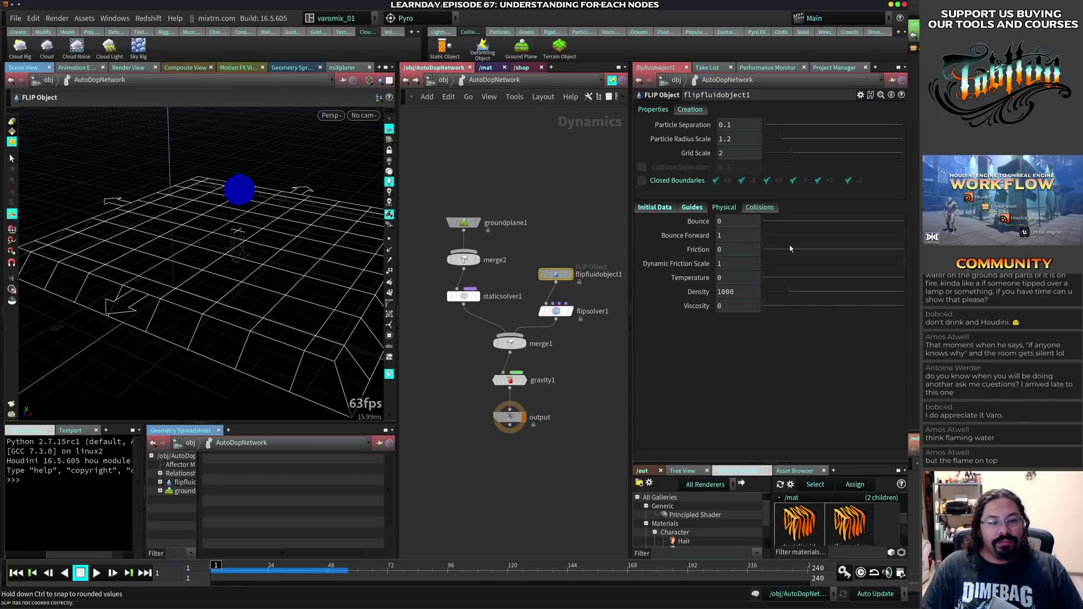
drag(790, 249, 904, 249)
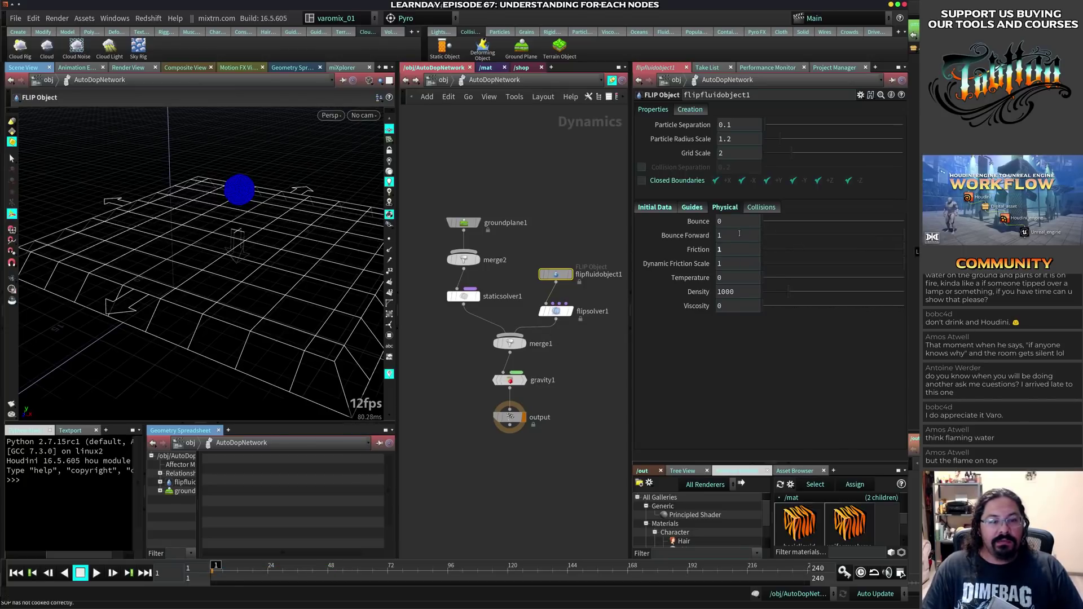
key(Up)
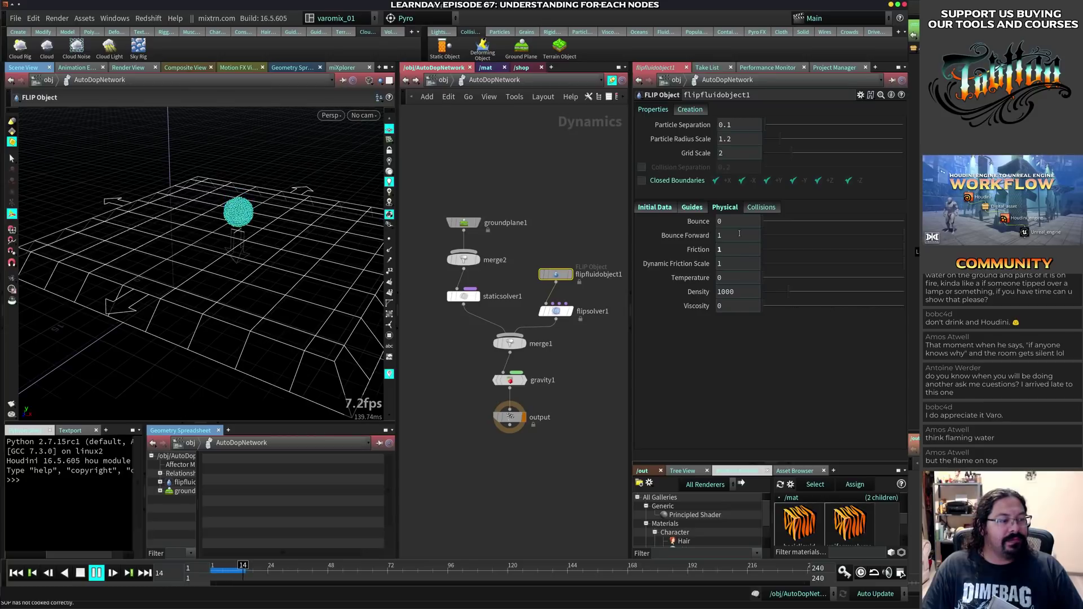
key(ctrl+Up)
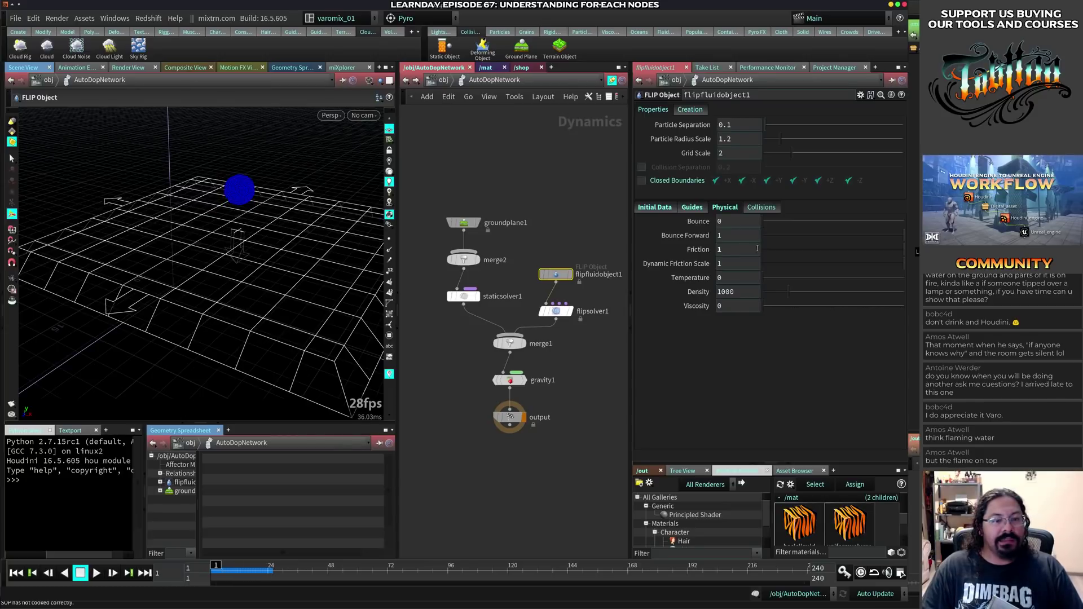
- Set flipfluidobject1's Friction to 1000 and test-play the simulation
click(730, 253)
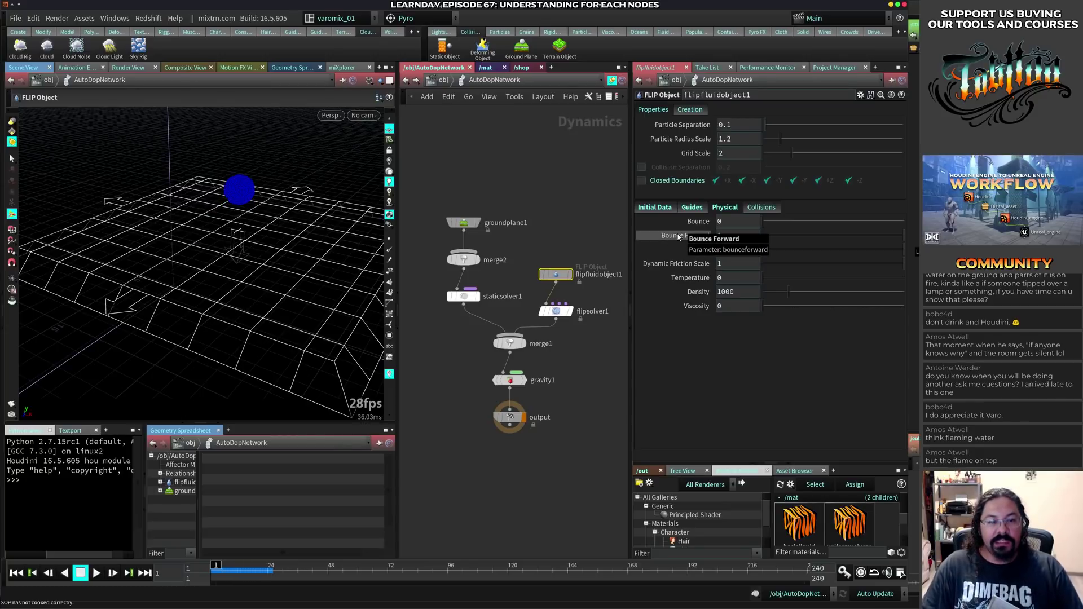
text(1000)
key(Return)
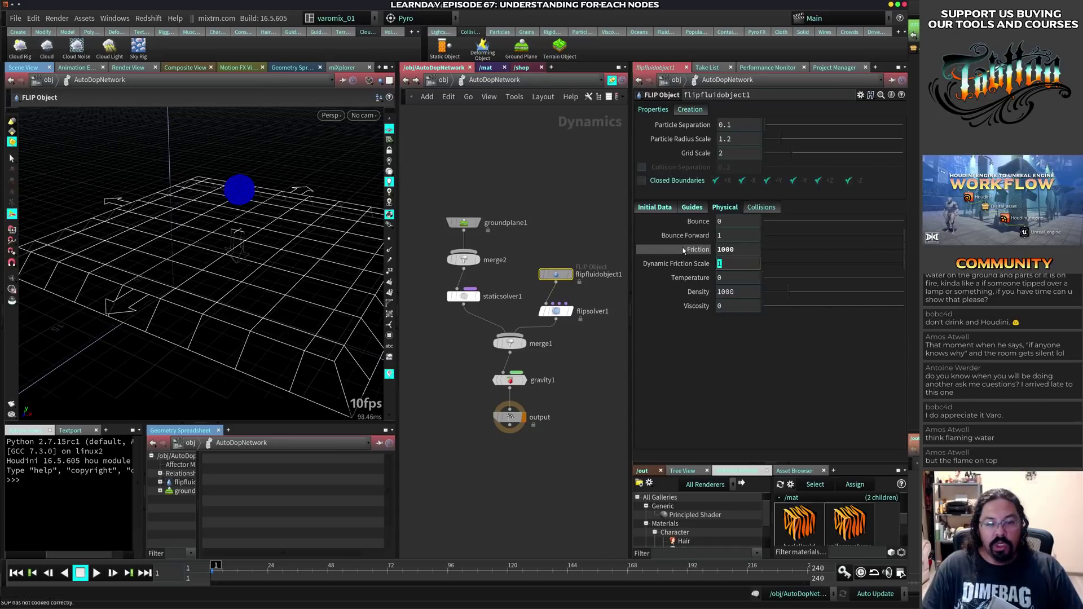
mouse_move(684, 250)
key(Up)
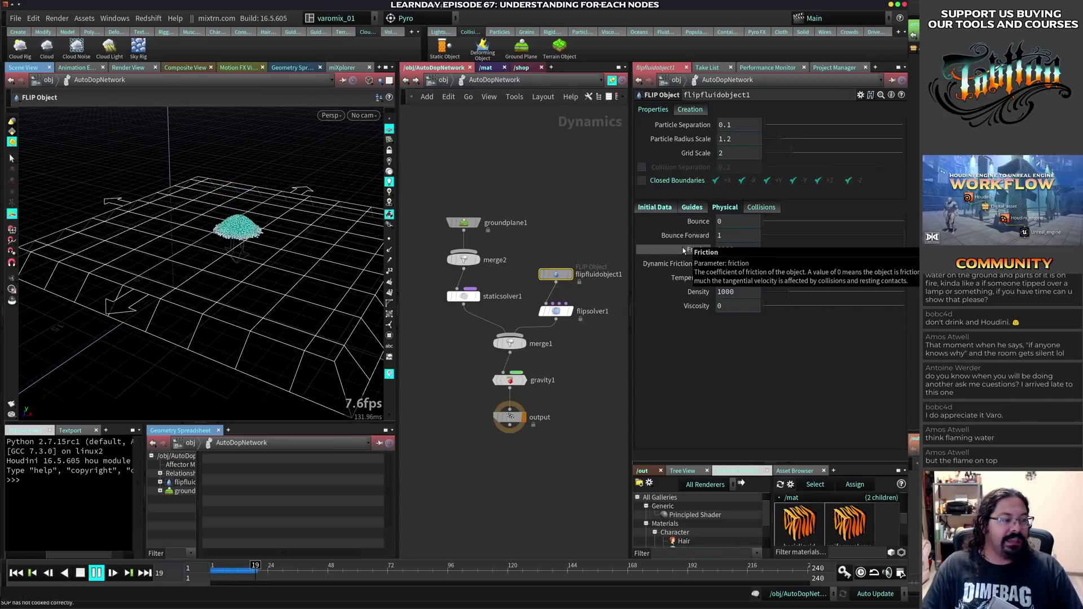
key(Up)
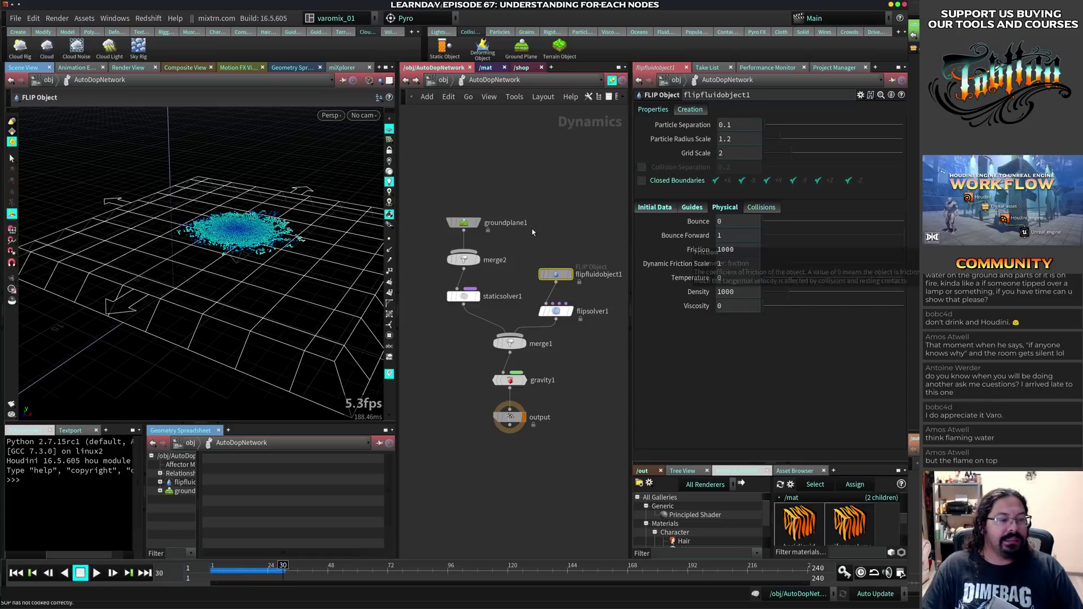
- Set groundplane1's physical Friction to 1000 and test-play the simulation
click(464, 223)
click(696, 161)
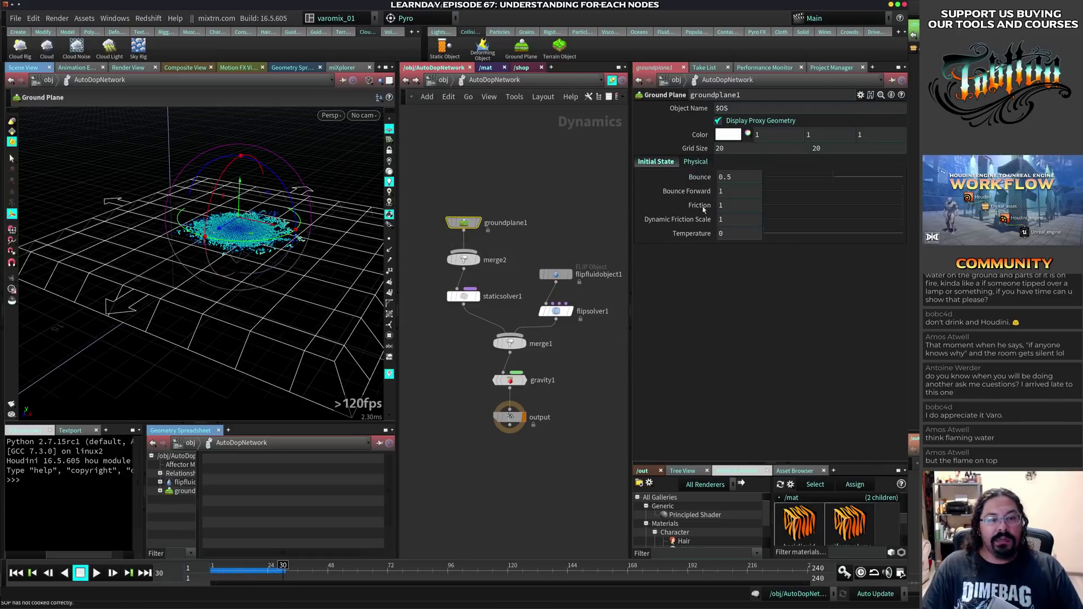
click(737, 206)
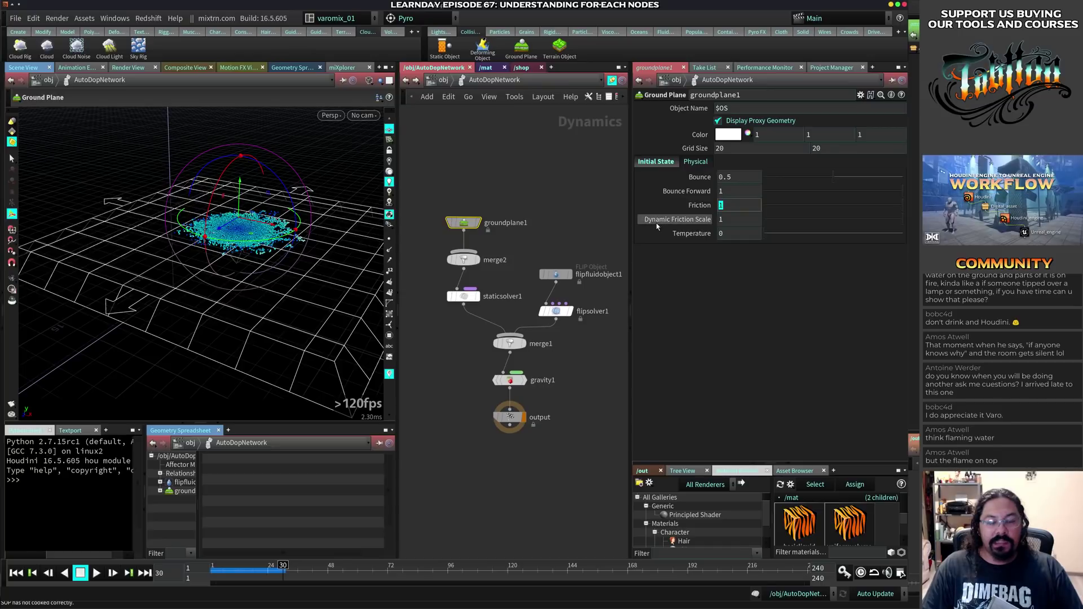
text(000)
key(Return)
key(Up)
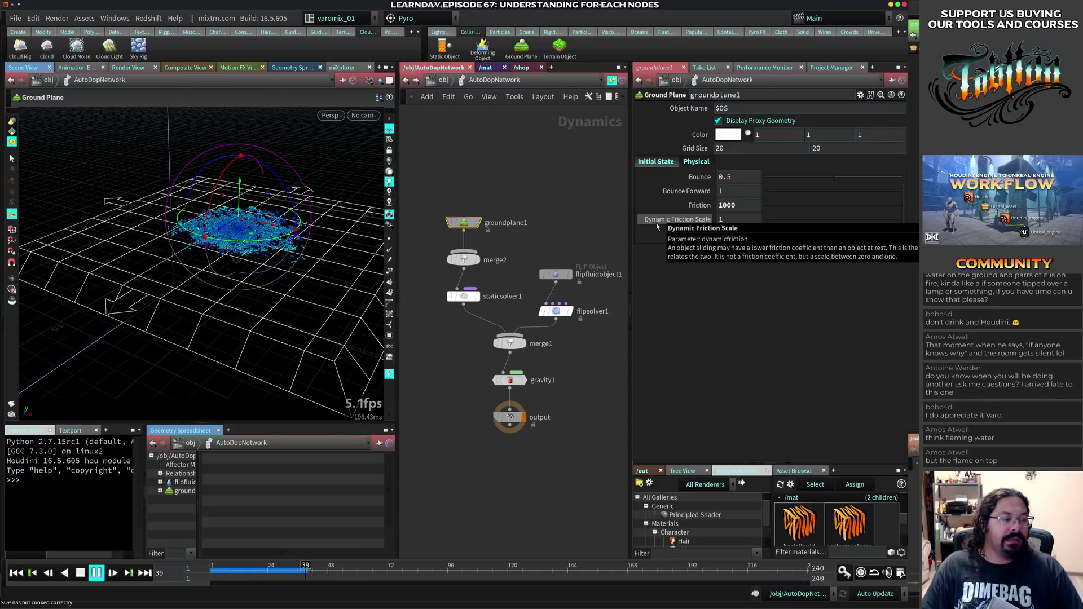
key(Up)
- Replay the simulation from frame 1 in a closer view and examine how the particles spread on the ground
alt+right_drag(289, 237, 258, 419)
alt+drag(258, 419, 245, 360)
key(ctrl+Up)
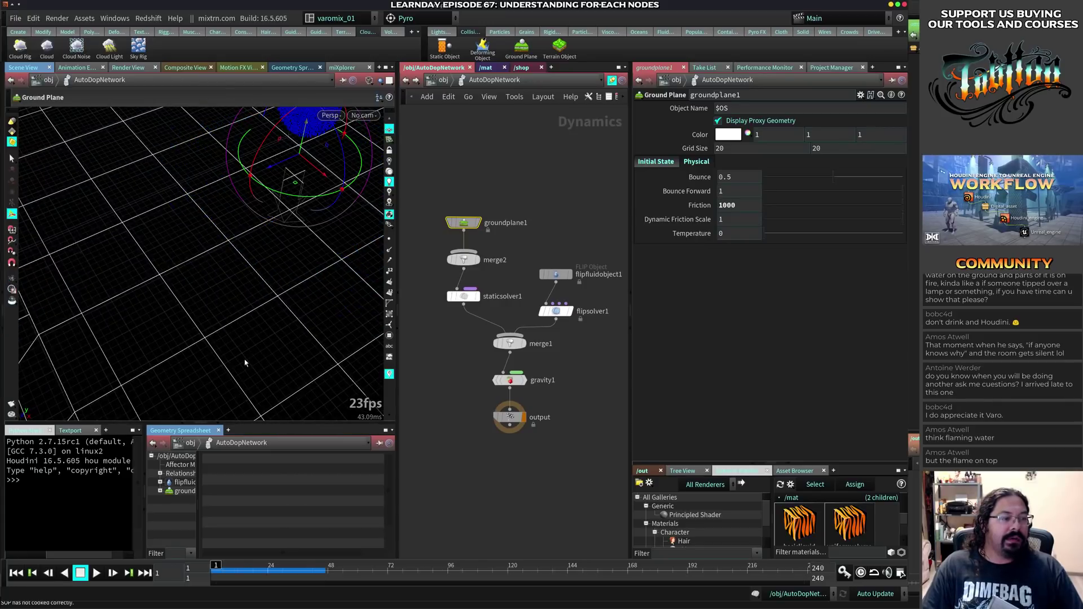
key(Up)
key(Escape)
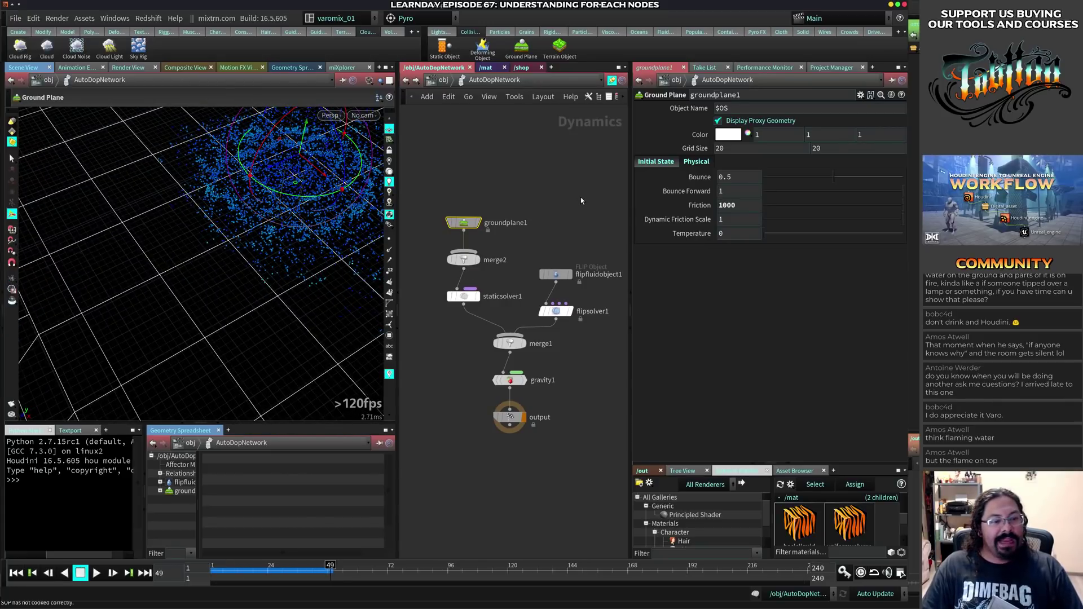
- Return to the object level, select sphere_fluid and widen the network pane to show all the objects
key(u)
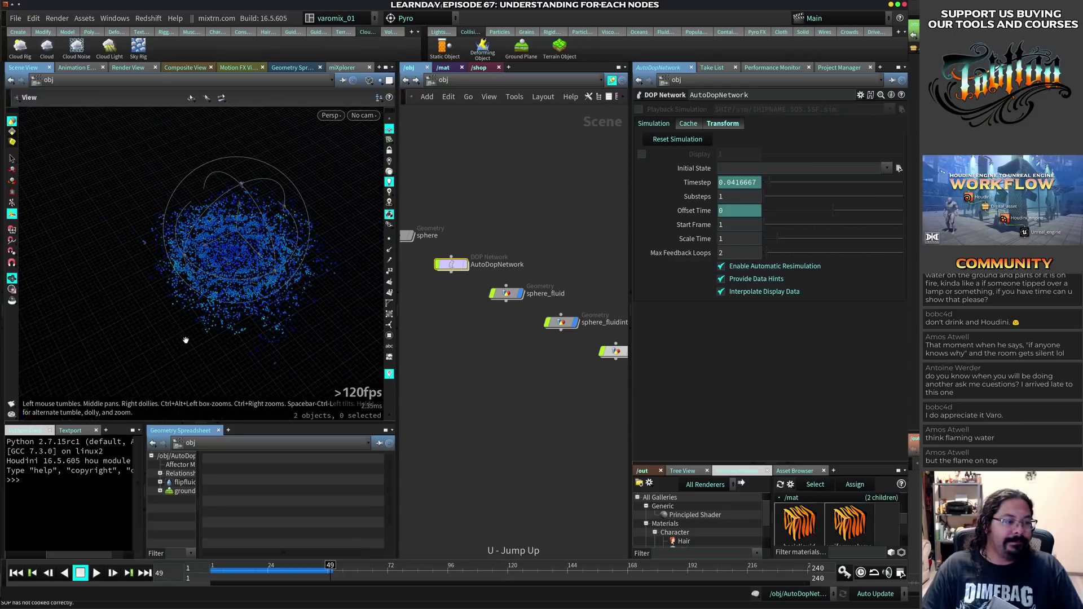
click(504, 293)
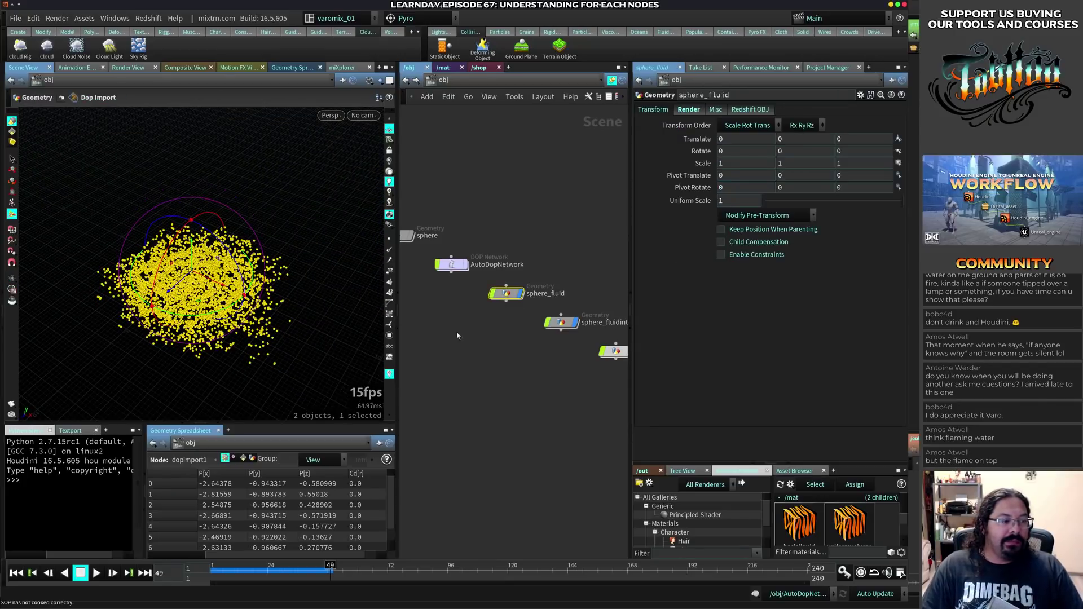
scroll(297, 324, up, 3)
alt+middle_drag(297, 324, 310, 305)
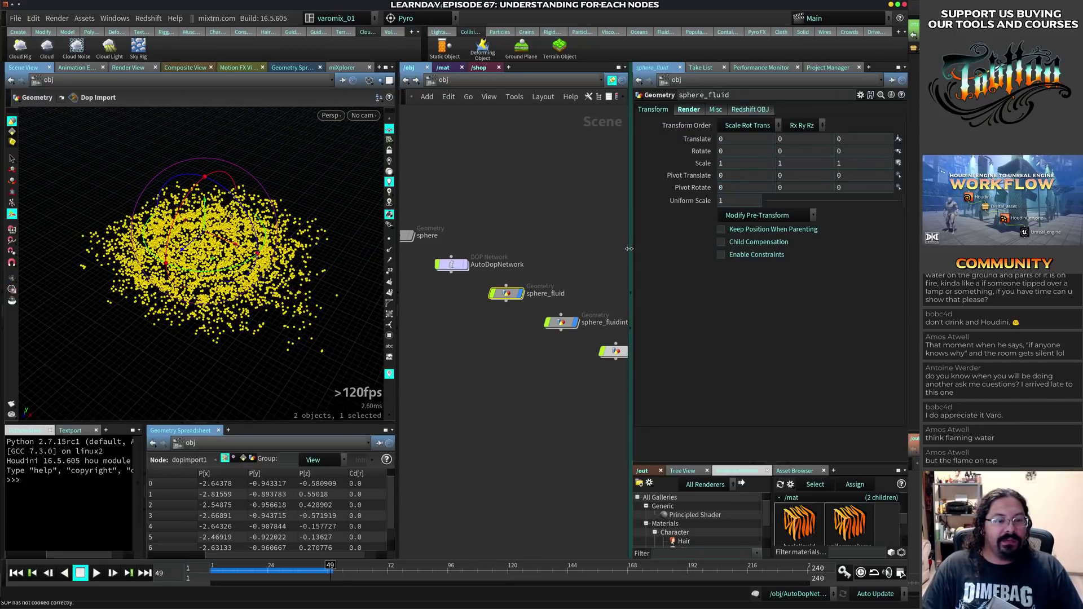
drag(630, 246, 658, 248)
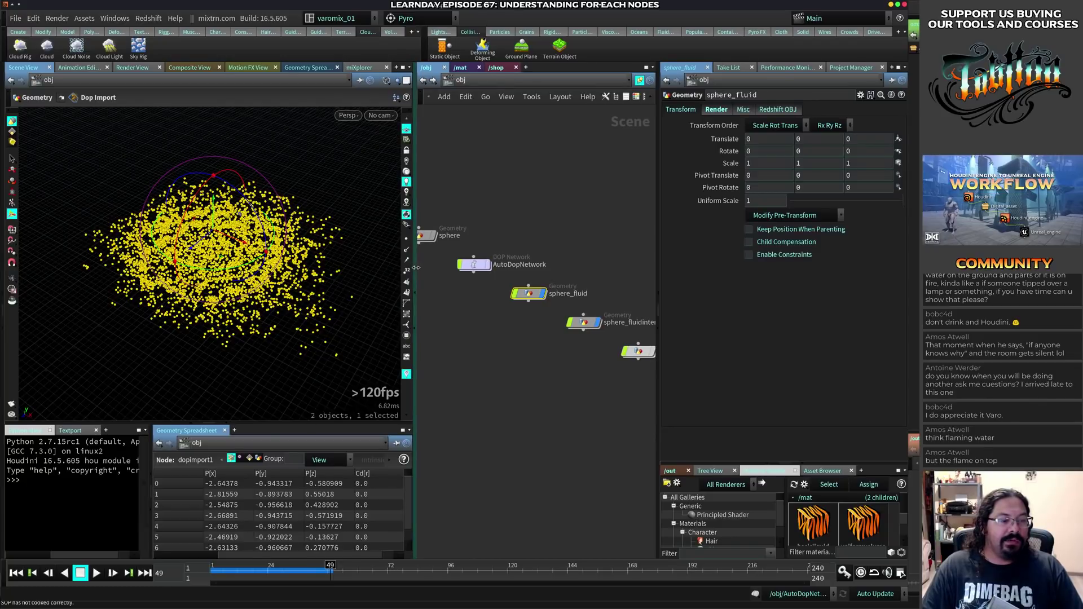
drag(420, 267, 366, 268)
middle_drag(502, 357, 487, 343)
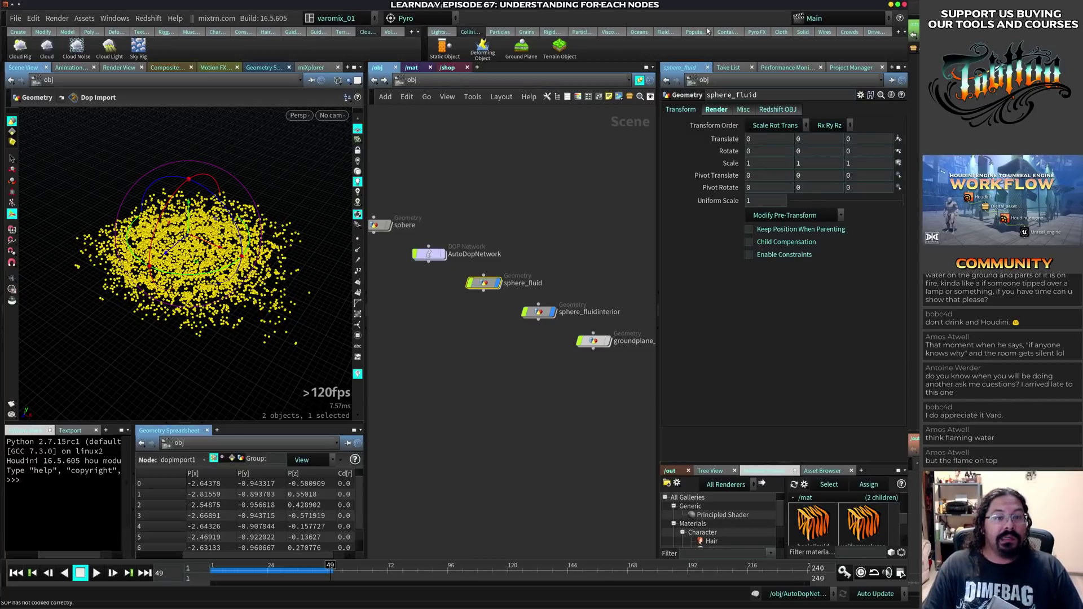
- Rewind to frame 1 and apply the Smokeless Flame Pyro FX tool to sphere_fluid
click(757, 33)
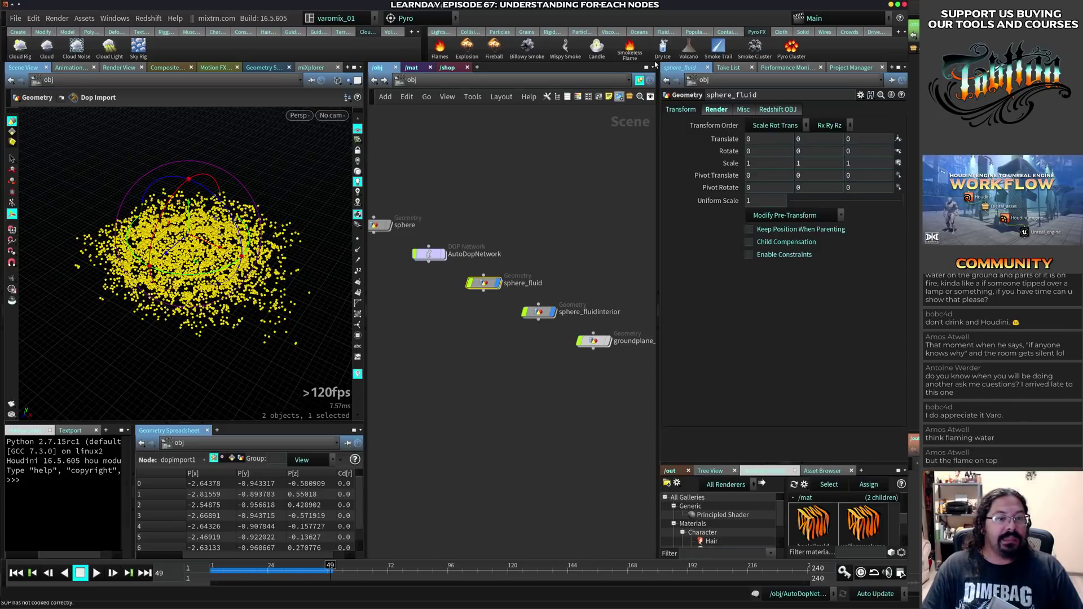
key(ctrl+Up)
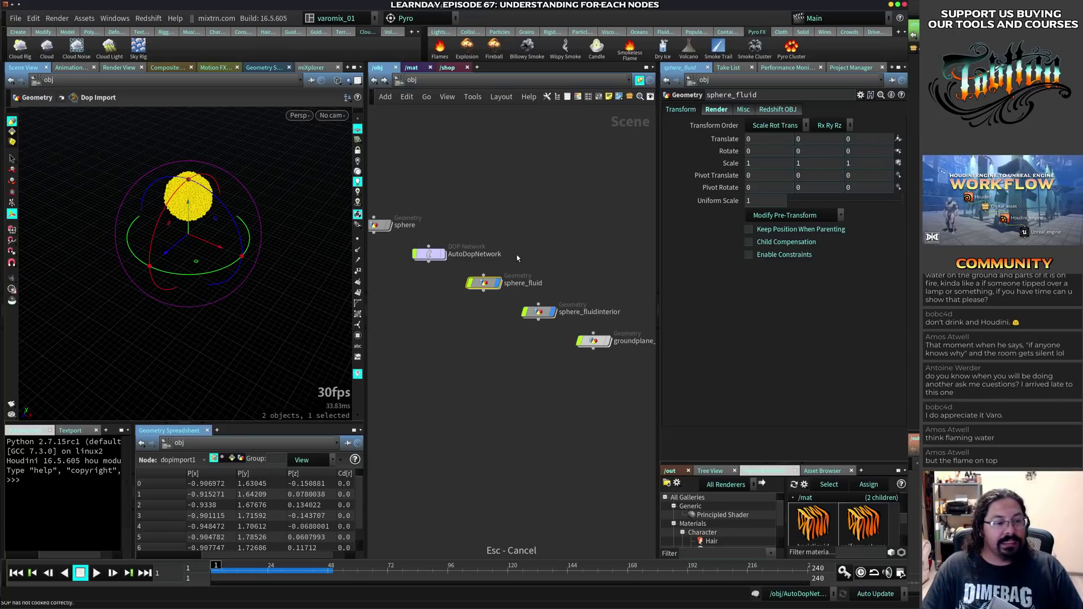
double_click(420, 254)
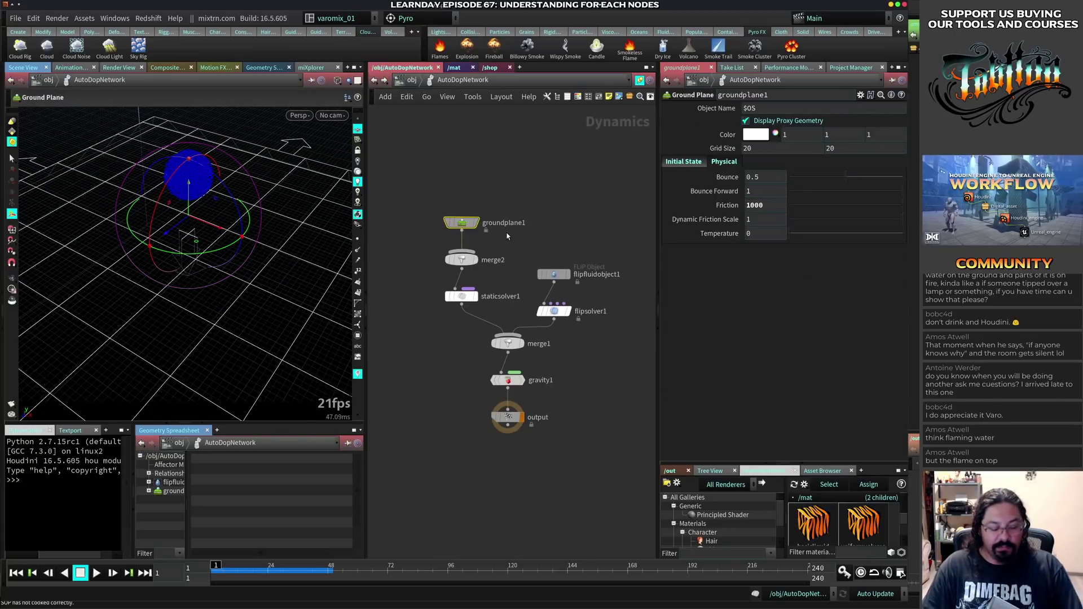
key(u)
click(488, 279)
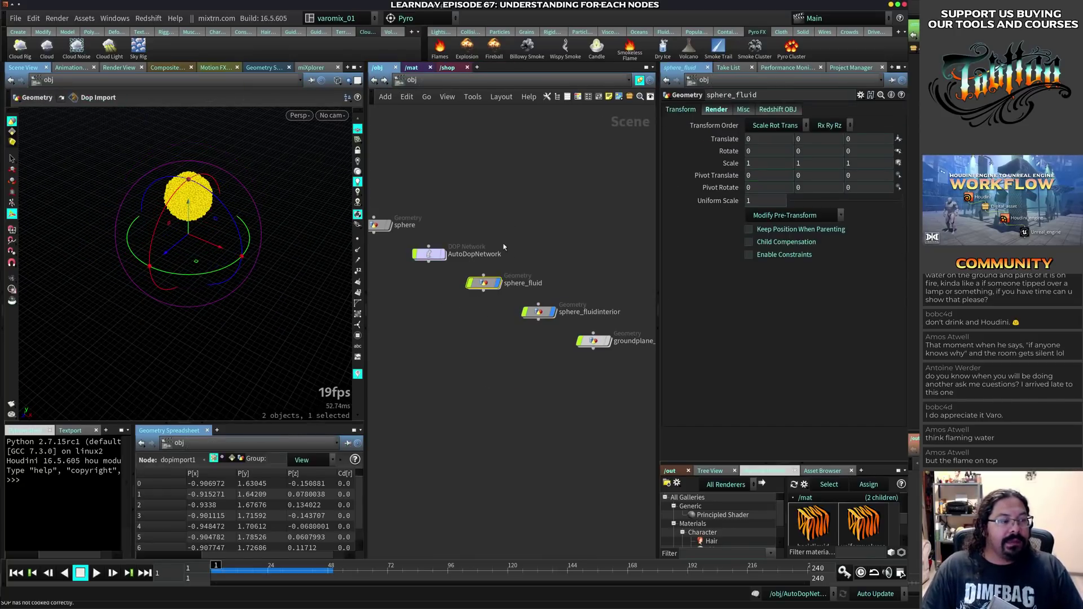
click(630, 50)
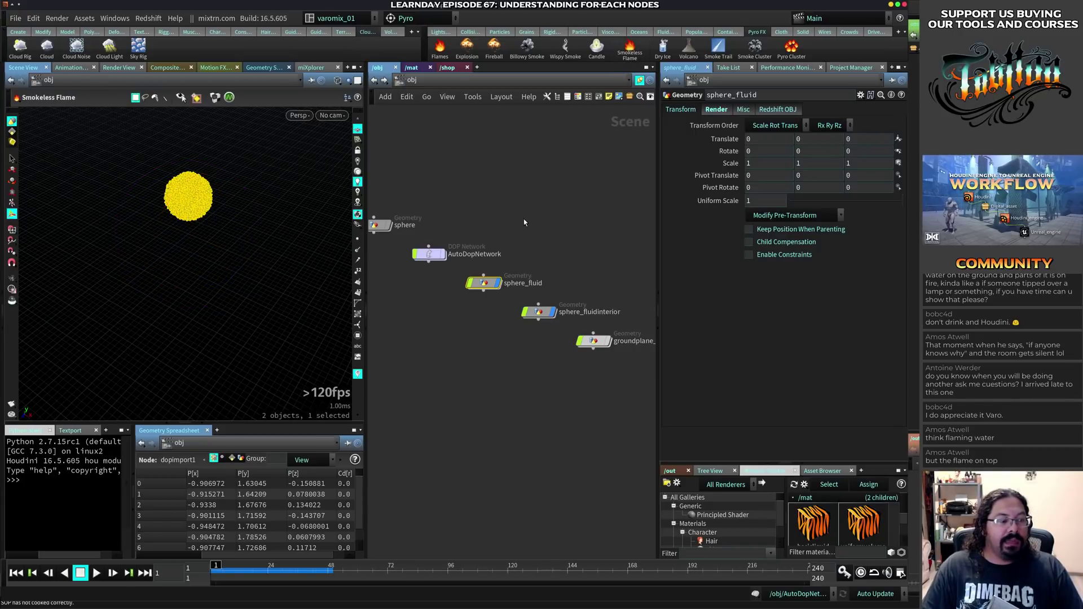
key(Return)
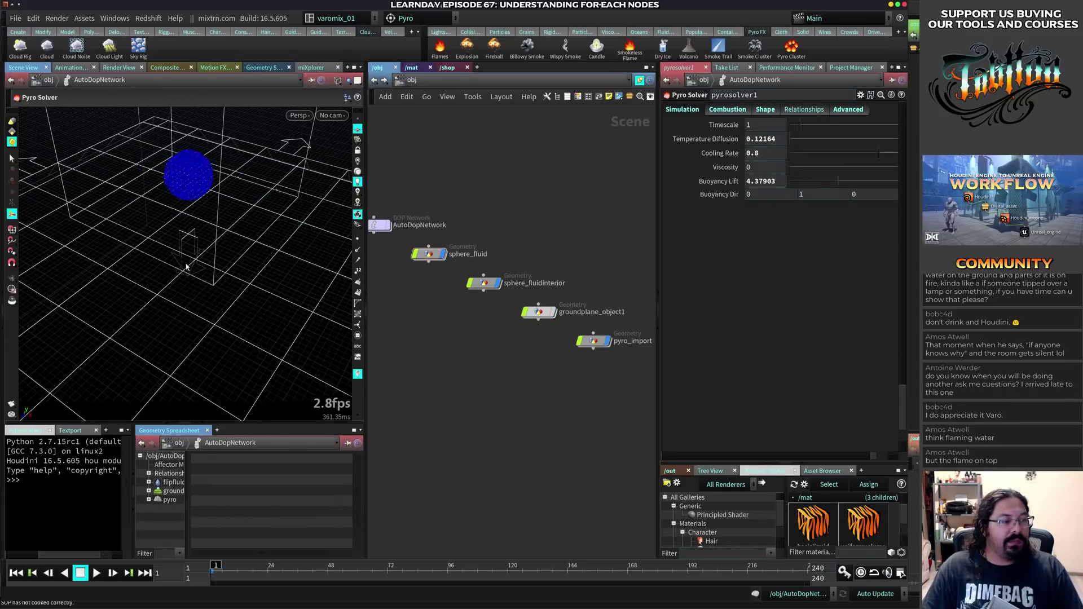
- Switch the viewport to shaded display and play the flame simulation up to frame 29
drag(186, 267, 263, 247)
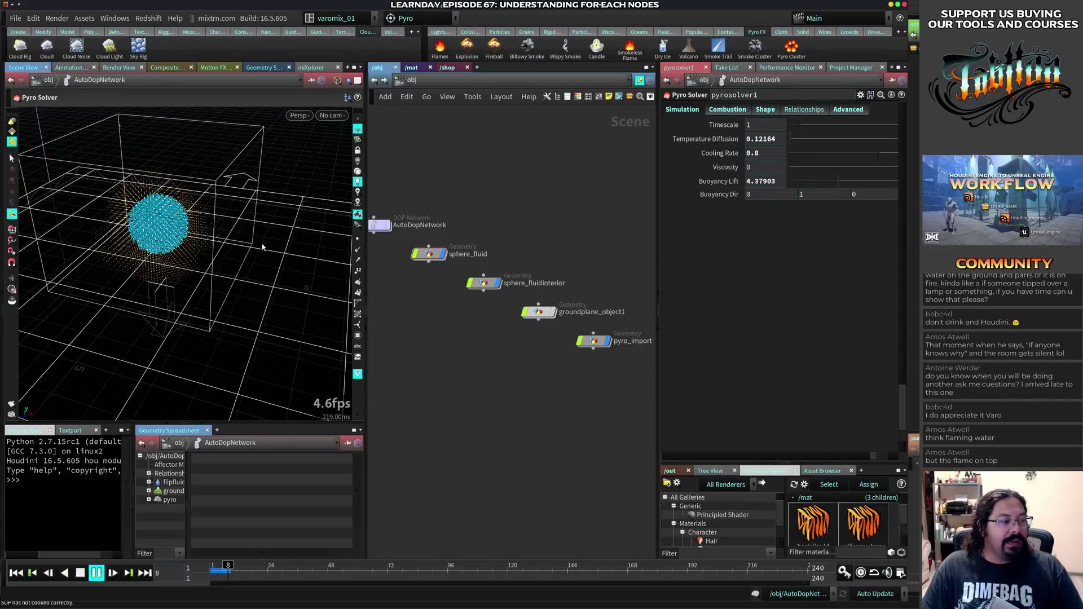
key(Up)
key(w)
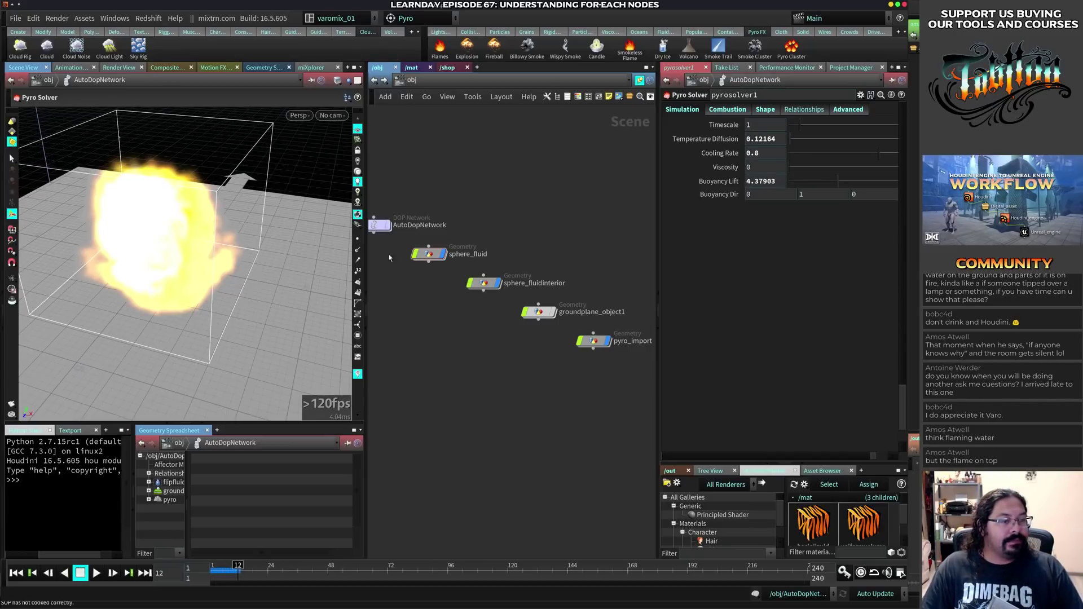
key(Up)
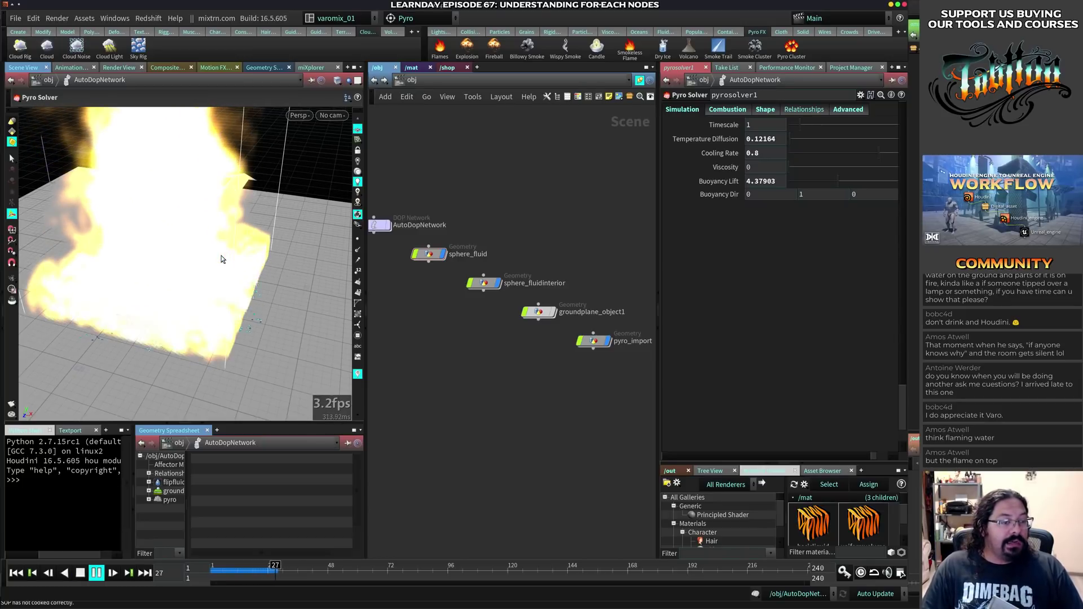
key(Escape)
drag(316, 292, 169, 290)
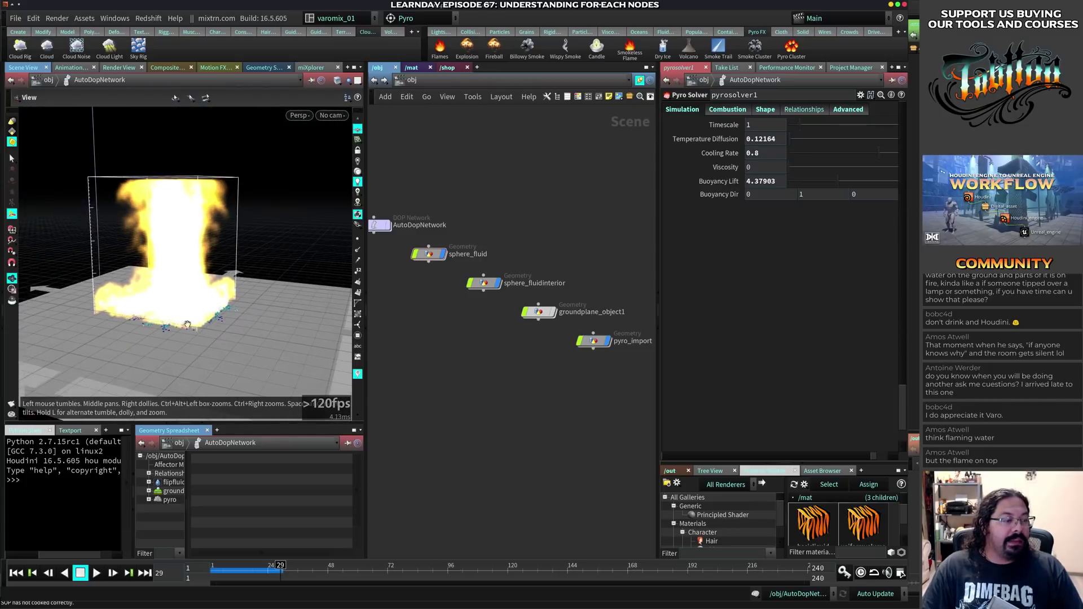
right_drag(170, 290, 136, 303)
- Turn off clamping to maximum size in the Max Bounds of resize_container inside AutoDopNetwork
middle_drag(428, 303, 459, 319)
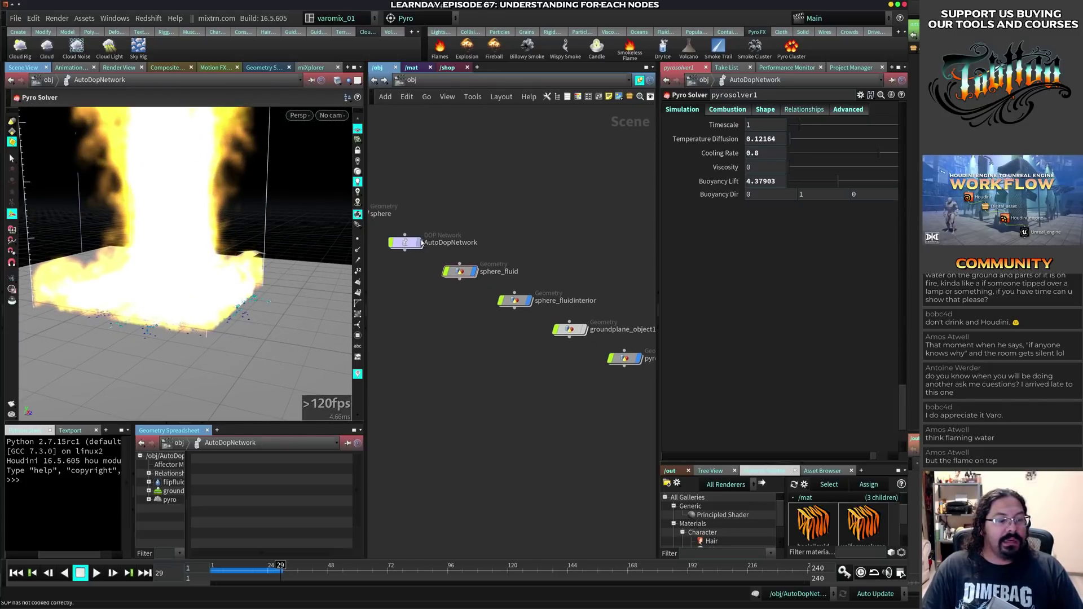
double_click(410, 244)
middle_drag(574, 321, 468, 312)
click(558, 271)
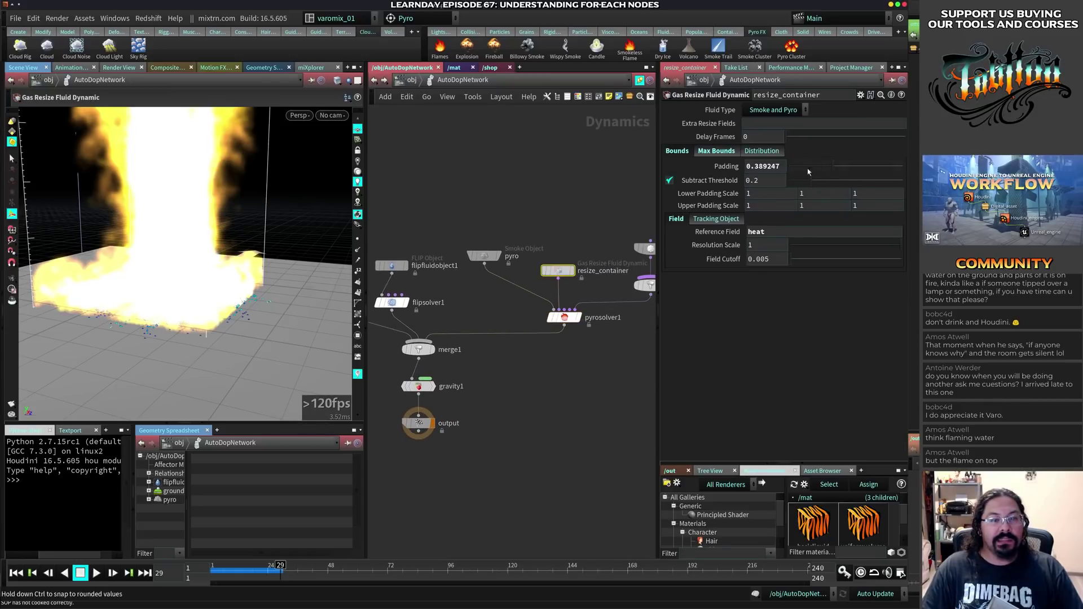
click(712, 152)
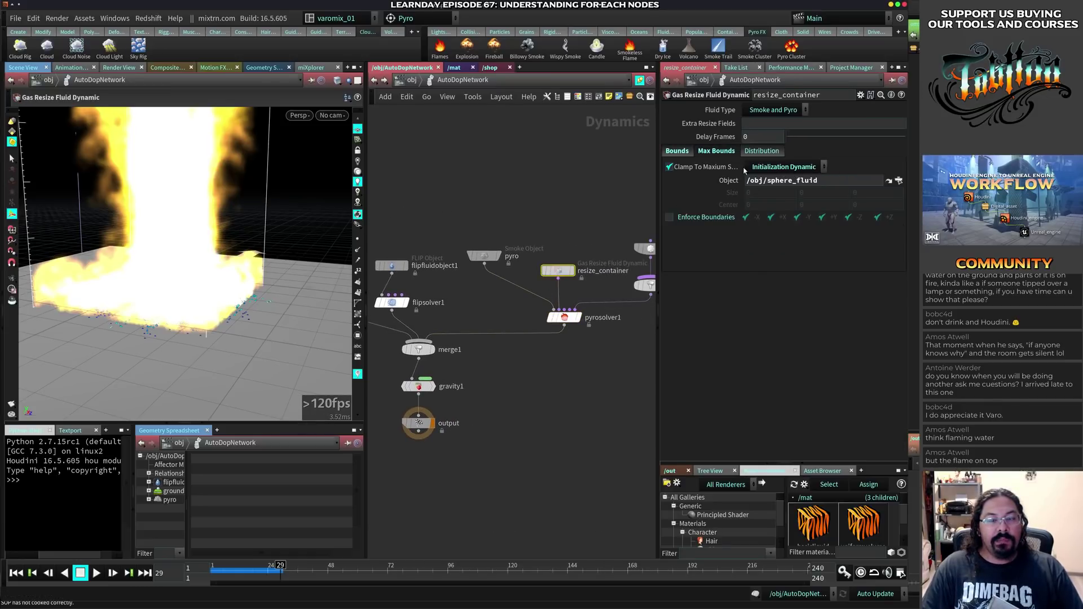
click(669, 167)
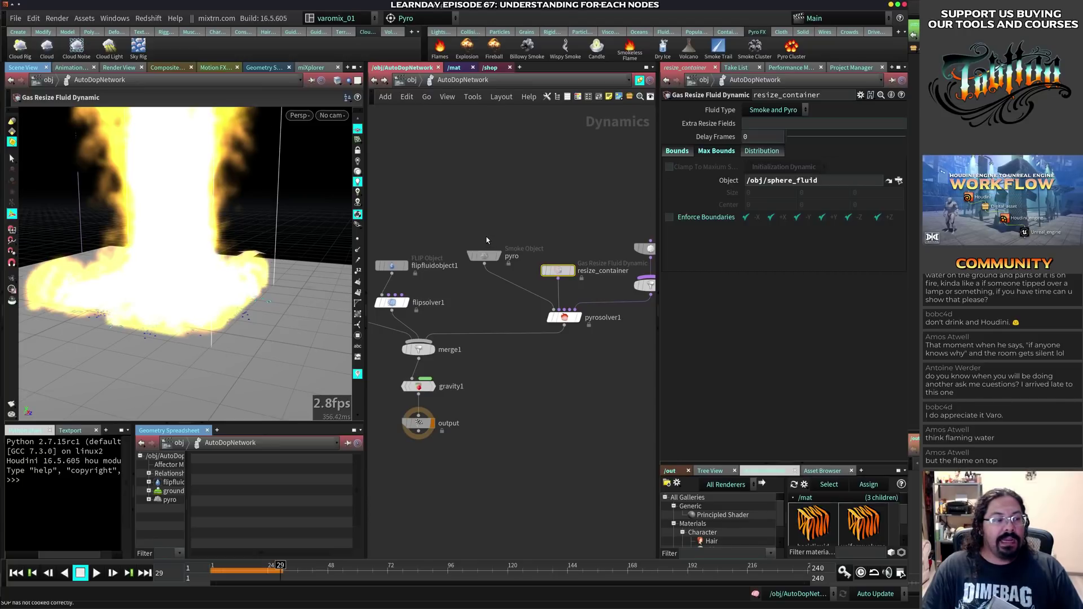
- Replay the simulation from frame 1 at the object level and examine the fire container around the splashing fluid
key(u)
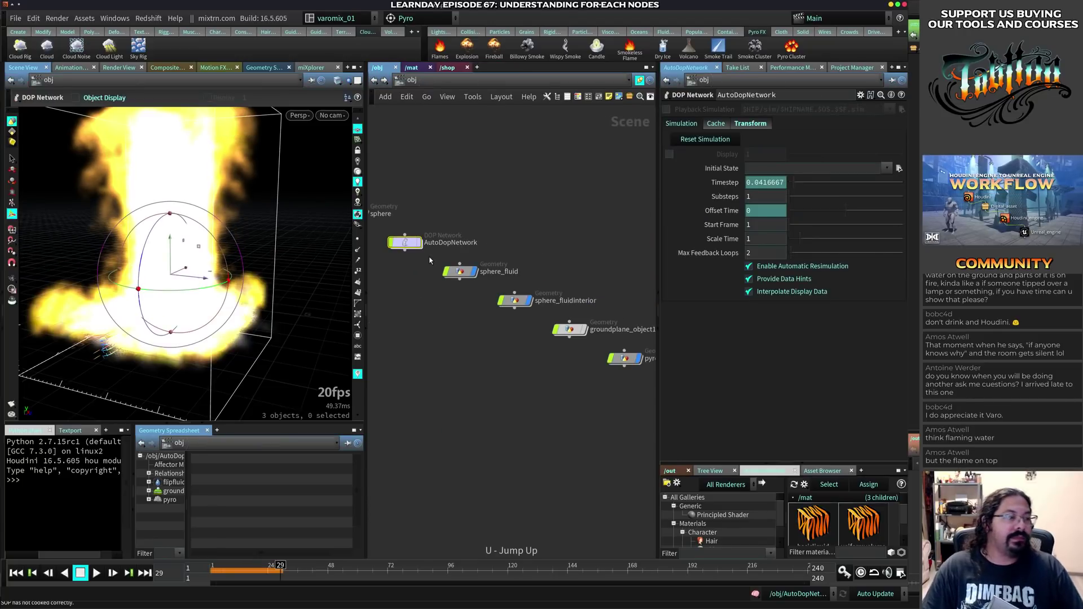
key(ctrl+Up)
key(Up)
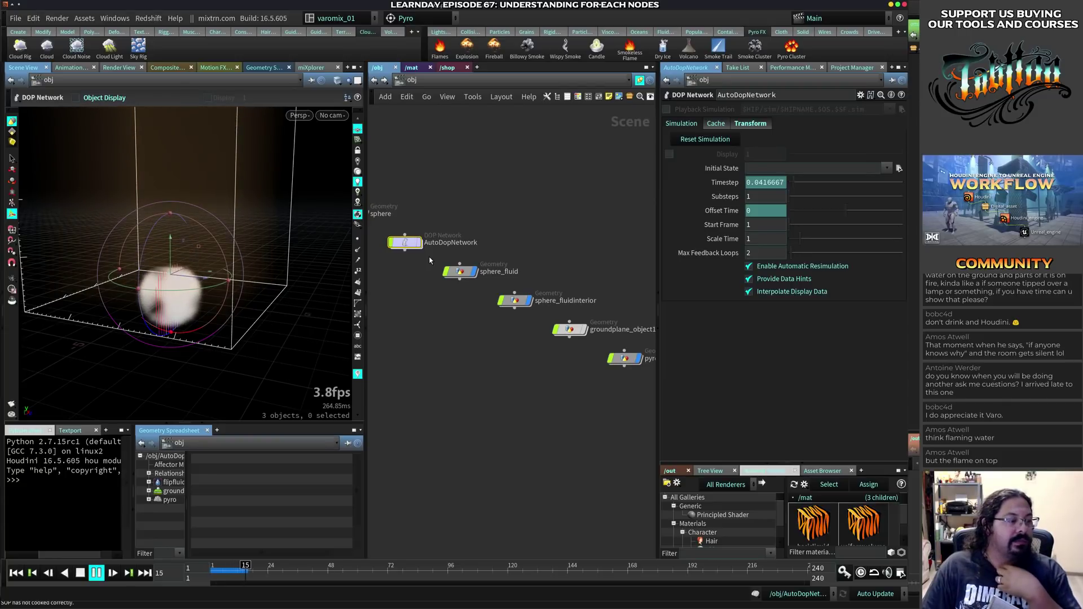
key(Up)
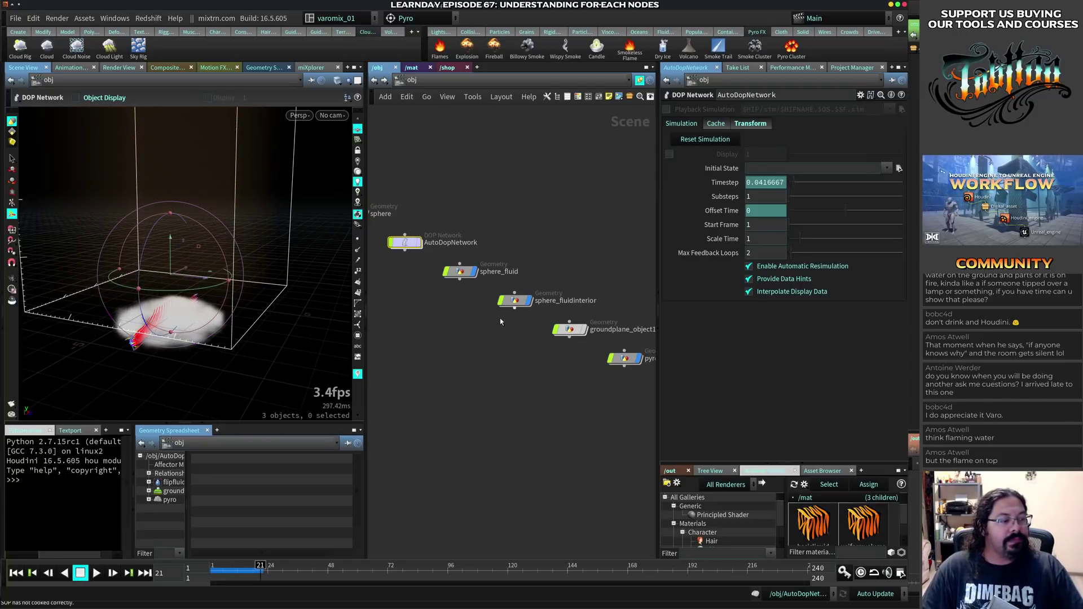
middle_drag(428, 315, 516, 332)
alt+right_drag(261, 319, 201, 346)
alt+drag(201, 345, 220, 348)
key(ctrl+Up)
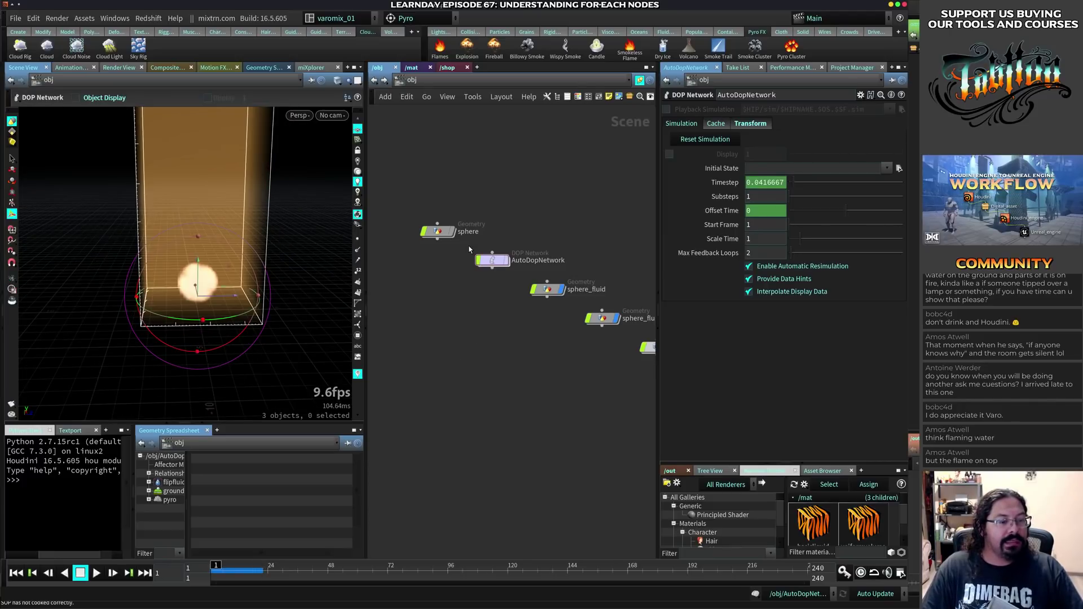
- Test-play the simulation inside AutoDopNetwork and rewind to frame 1
double_click(490, 261)
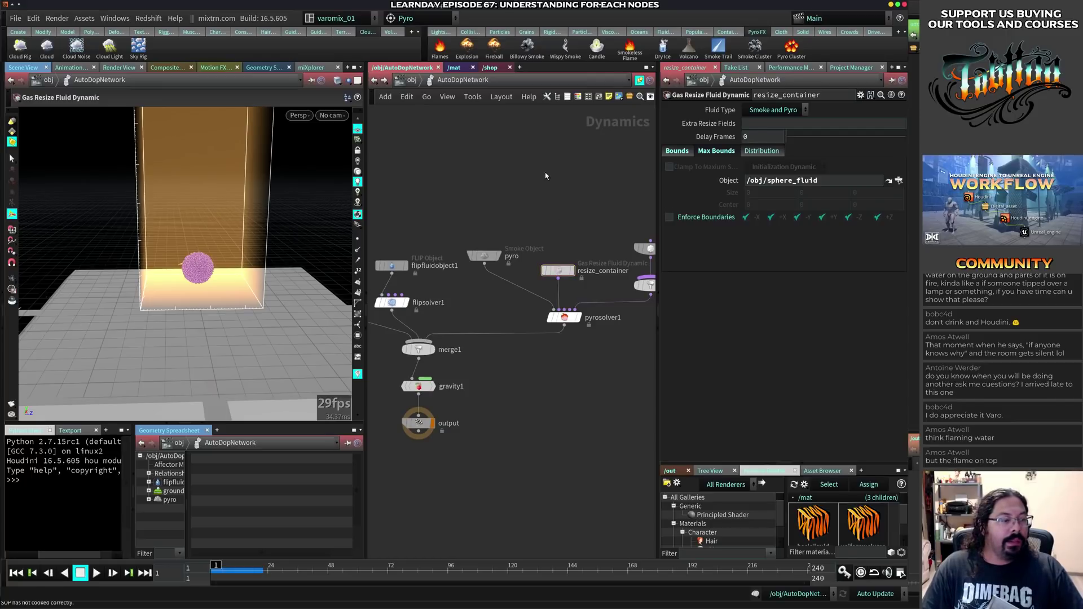
key(Up)
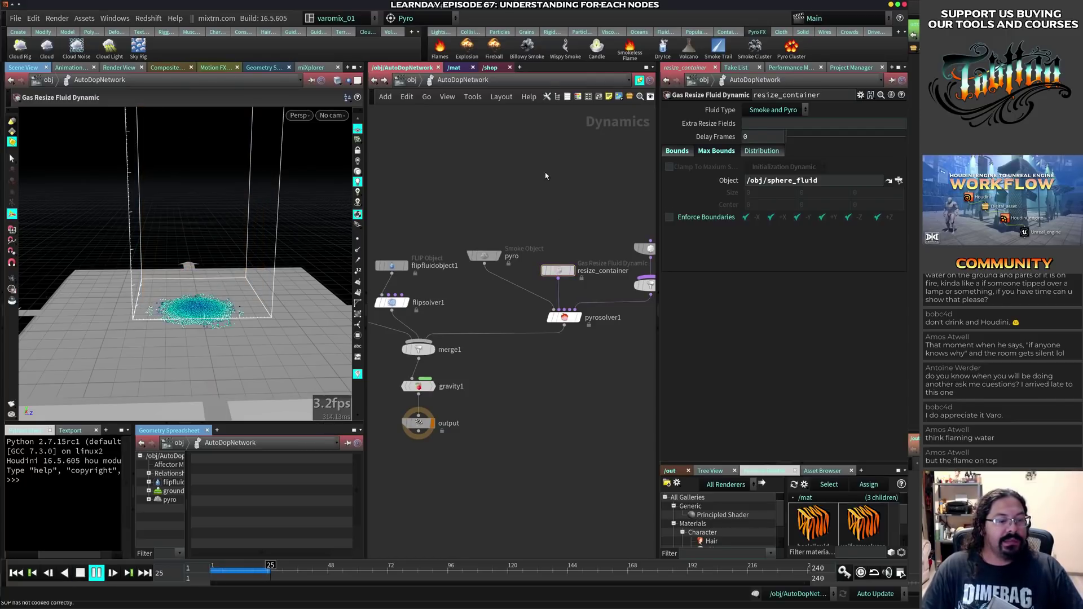
key(ctrl+Up)
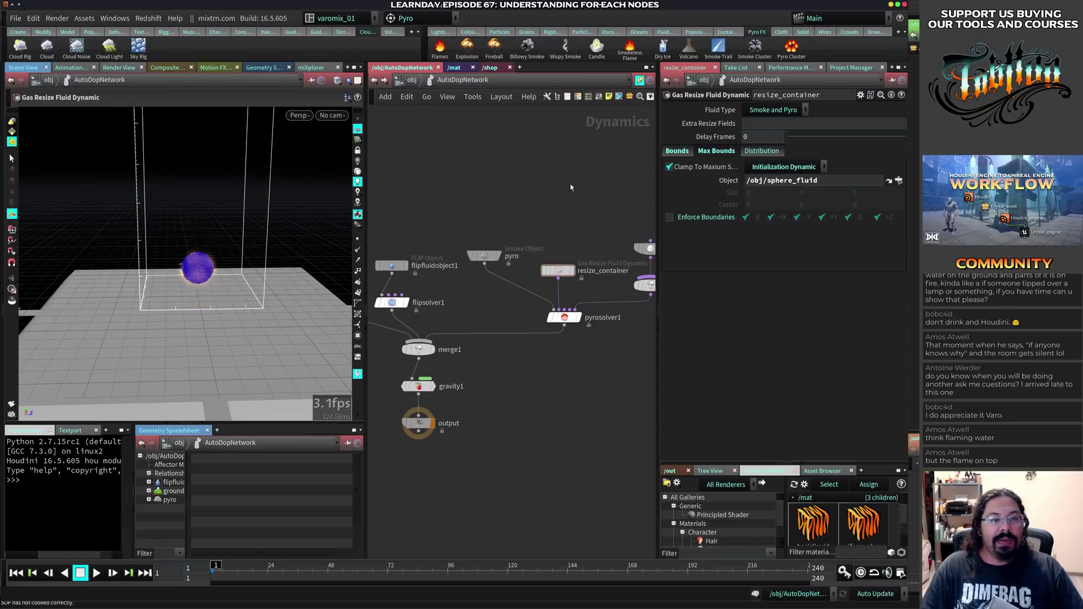
- Play the simulation to frame 25 and set resize_container's Max Bounds clamping mode to Initialization Static
key(Up)
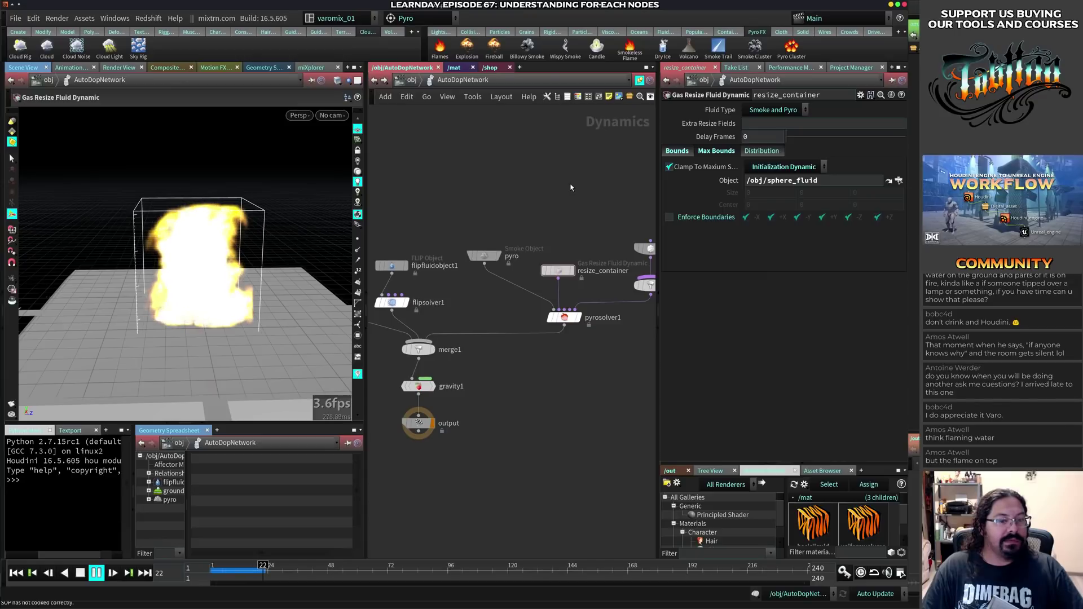
key(Up)
click(784, 167)
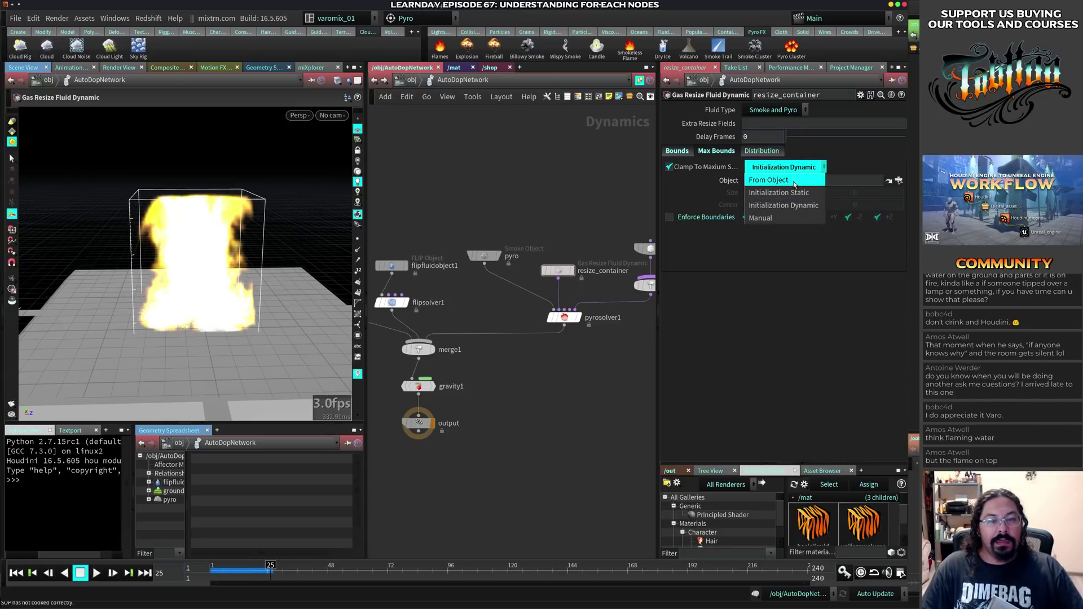
click(786, 193)
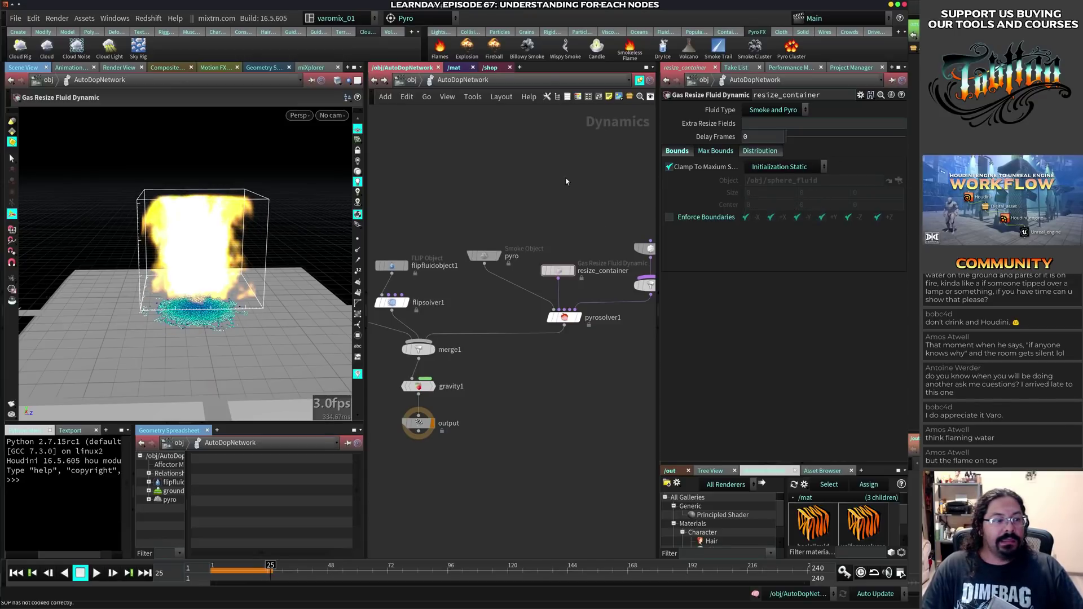
- Replay the simulation from frame 1 to frame 22 and examine how the fire container follows the splash
key(ctrl+Up)
key(Up)
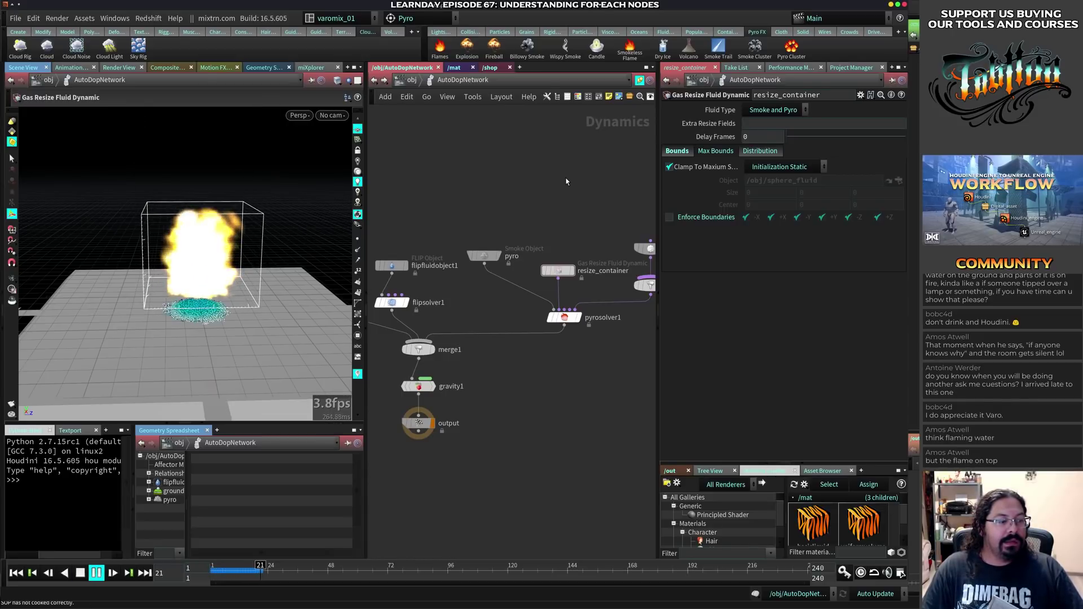
key(Up)
alt+drag(204, 299, 249, 332)
- Select the pyro smoke object and inspect its initial container bounds around the flames and ground plane
middle_drag(501, 301, 620, 289)
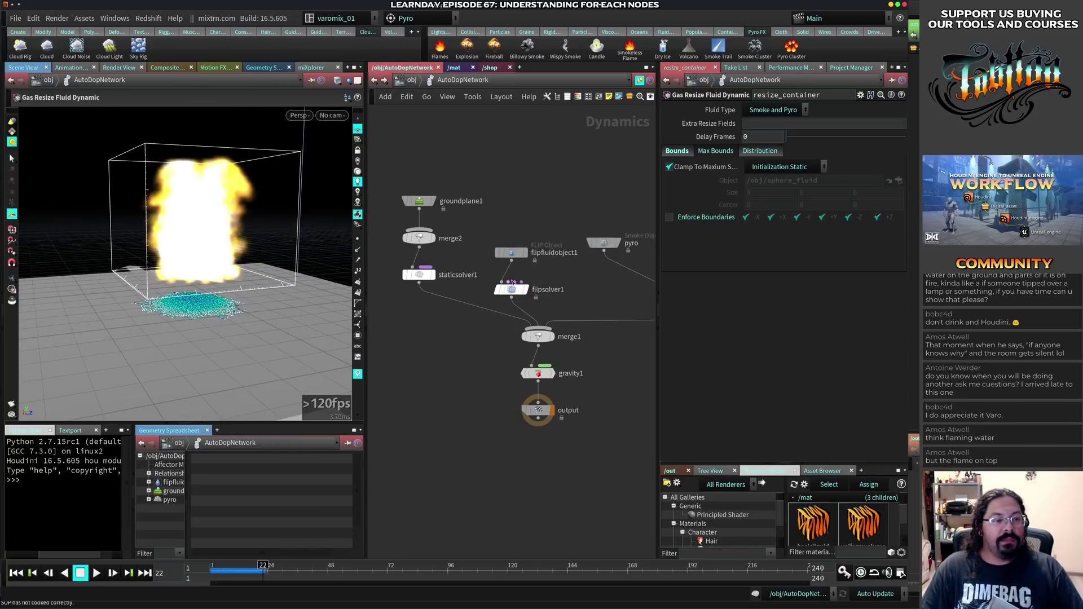
click(599, 246)
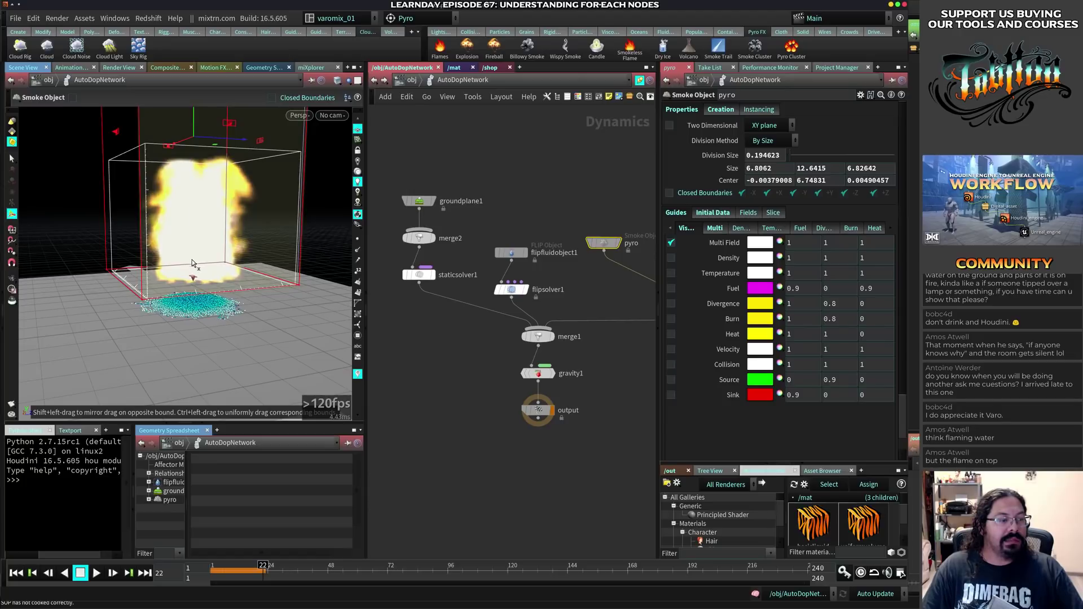
alt+right_drag(176, 285, 126, 319)
alt+drag(125, 320, 159, 298)
middle_drag(159, 298, 181, 329)
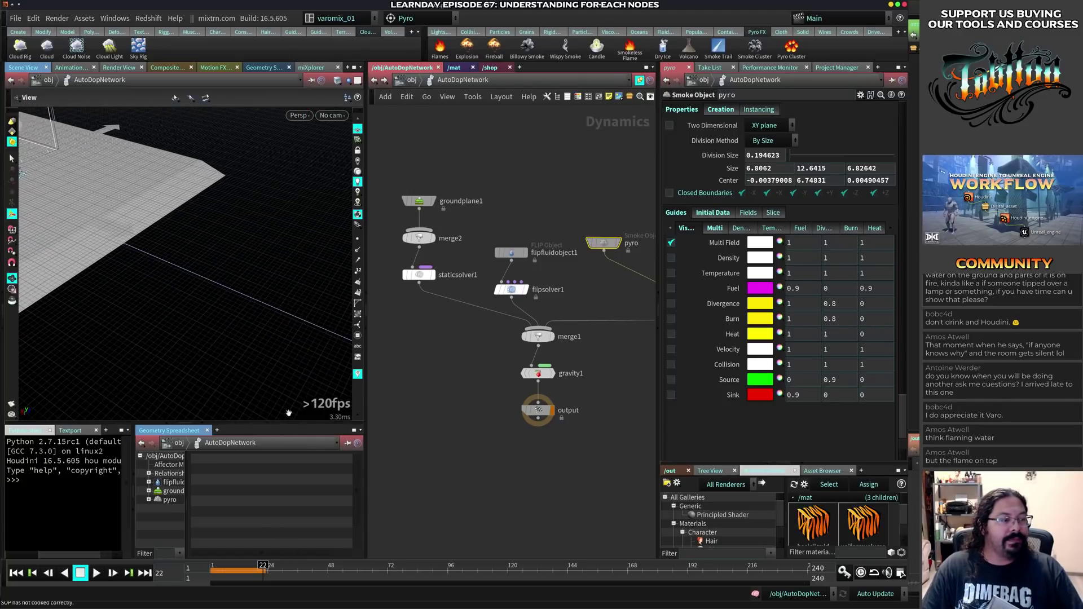
scroll(169, 285, down, 5)
middle_drag(169, 285, 242, 290)
scroll(241, 291, up, 5)
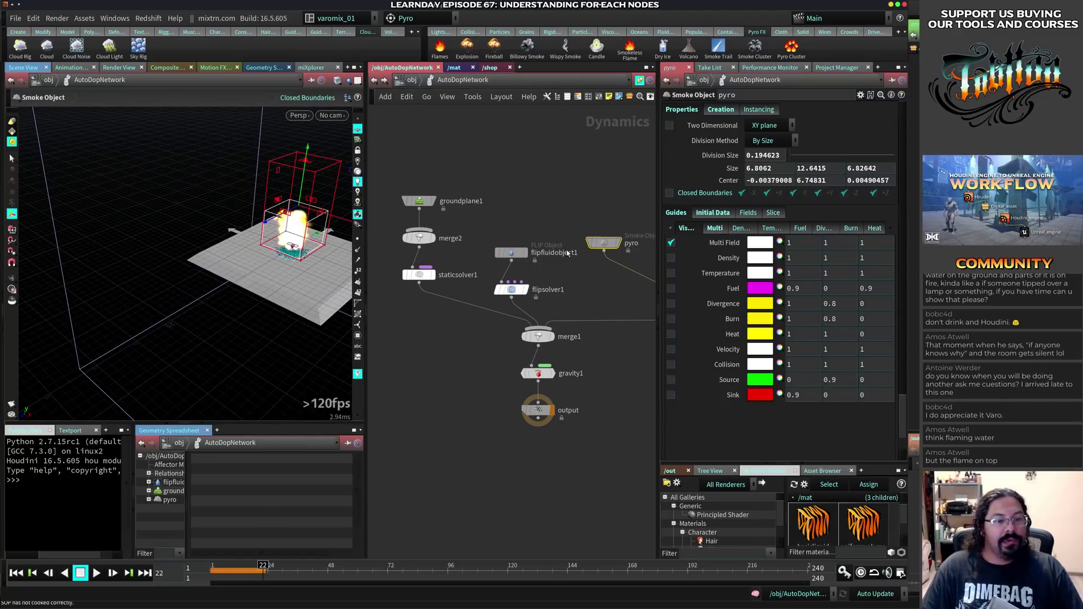
- Bypass the resize_container node feeding pyrosolver1 and rewind the simulation to frame 1
middle_drag(620, 259, 430, 241)
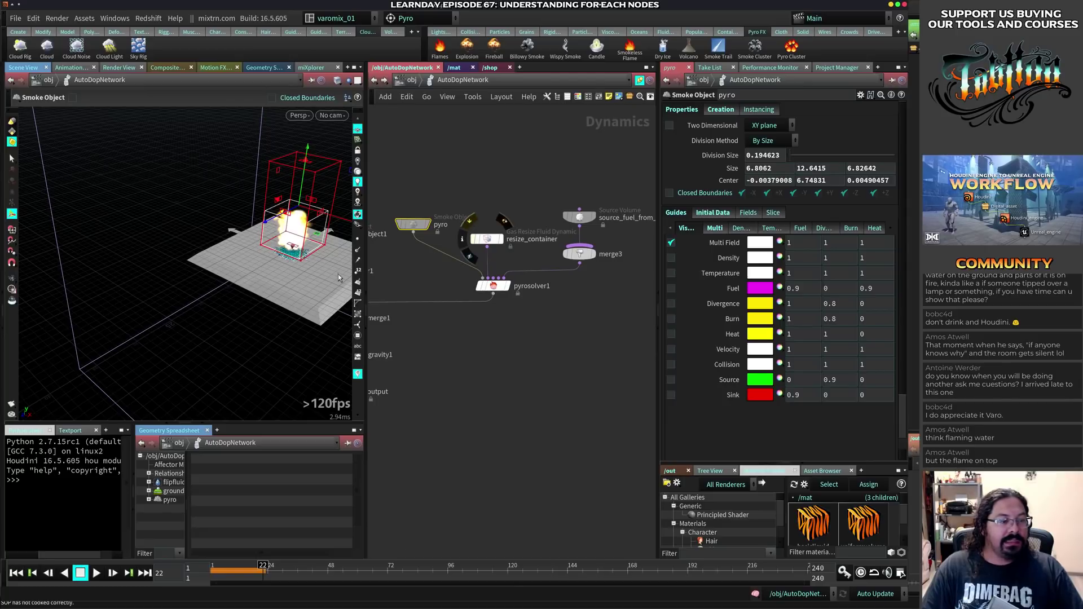
click(474, 239)
key(space)
mouse_move(253, 281)
right_down()
mouse_move(186, 294)
mouse_move(249, 268)
right_up()
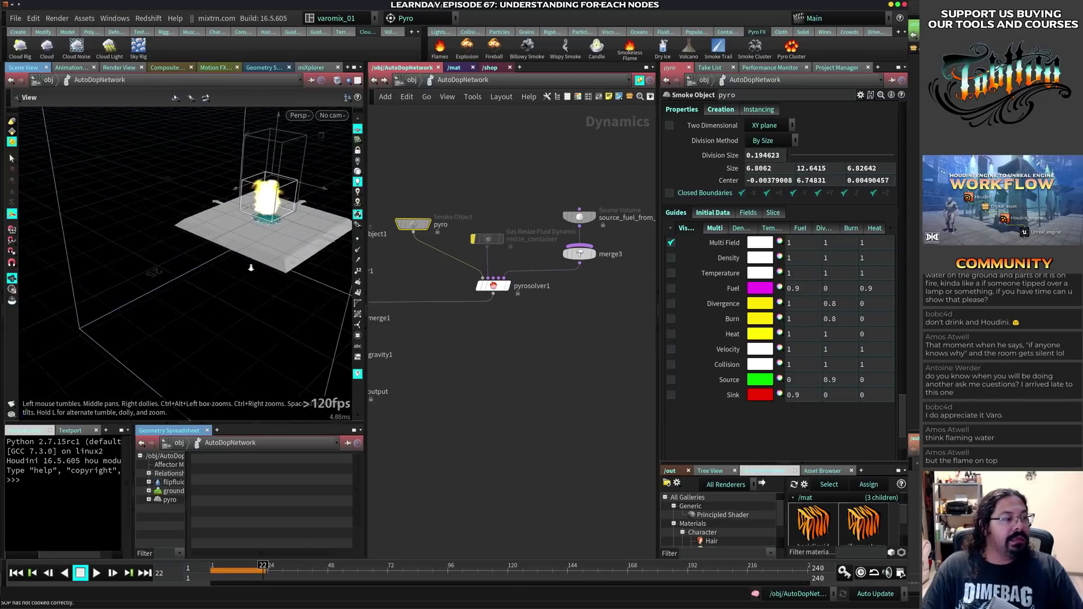
middle_drag(248, 268, 279, 249)
right_drag(280, 249, 312, 250)
drag(312, 250, 263, 316)
middle_drag(262, 316, 231, 377)
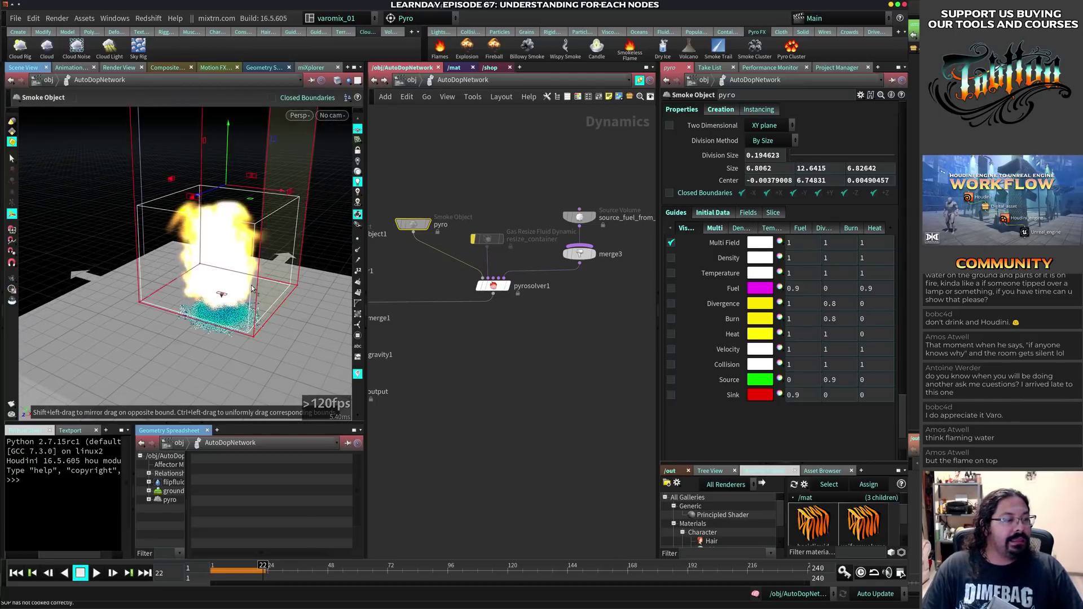
key(ctrl+Up)
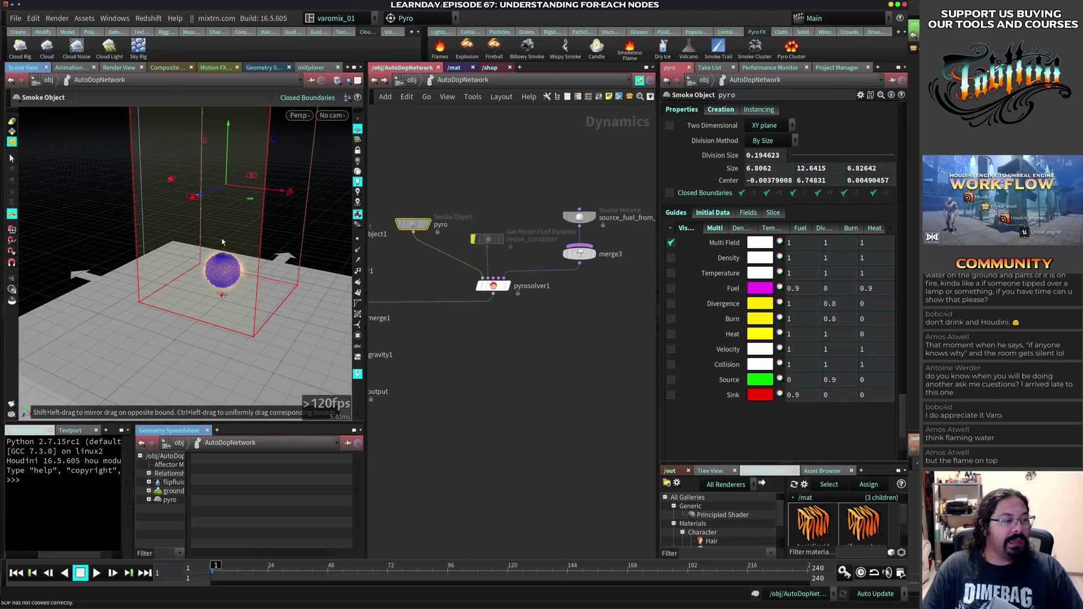
- Lower the top of the pyro container so that its height is about 8.1
middle_drag(236, 230, 224, 261)
right_drag(224, 261, 217, 173)
drag(219, 173, 190, 348)
key(Escape)
alt+drag(190, 349, 227, 323)
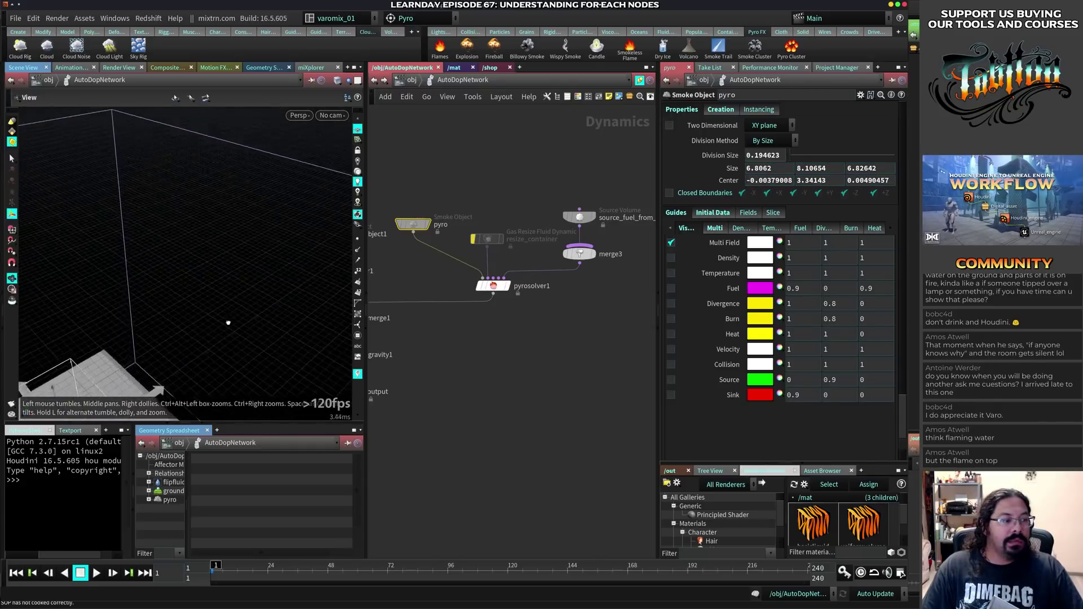
- Widen the pyro container symmetrically to about 11.8 by 13.7 and raise its top to a height of about 11
alt+right_drag(227, 324, 87, 353)
alt+middle_drag(87, 353, 252, 254)
alt+right_drag(251, 254, 271, 316)
alt+middle_drag(271, 316, 242, 267)
shift+drag(189, 200, 164, 210)
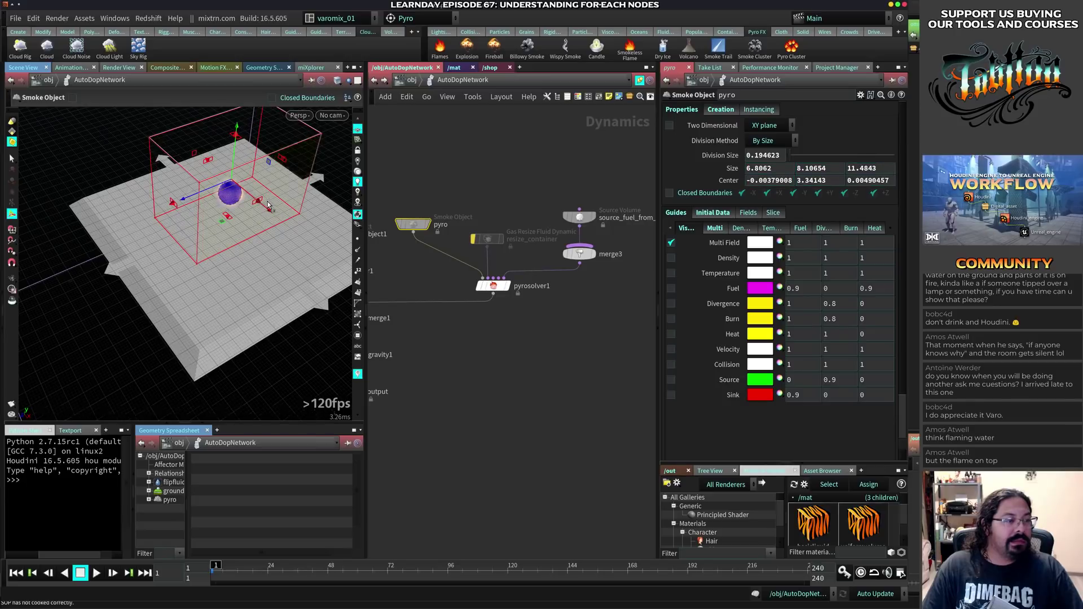
shift+drag(256, 201, 278, 218)
shift+drag(172, 202, 160, 208)
alt+drag(228, 290, 220, 268)
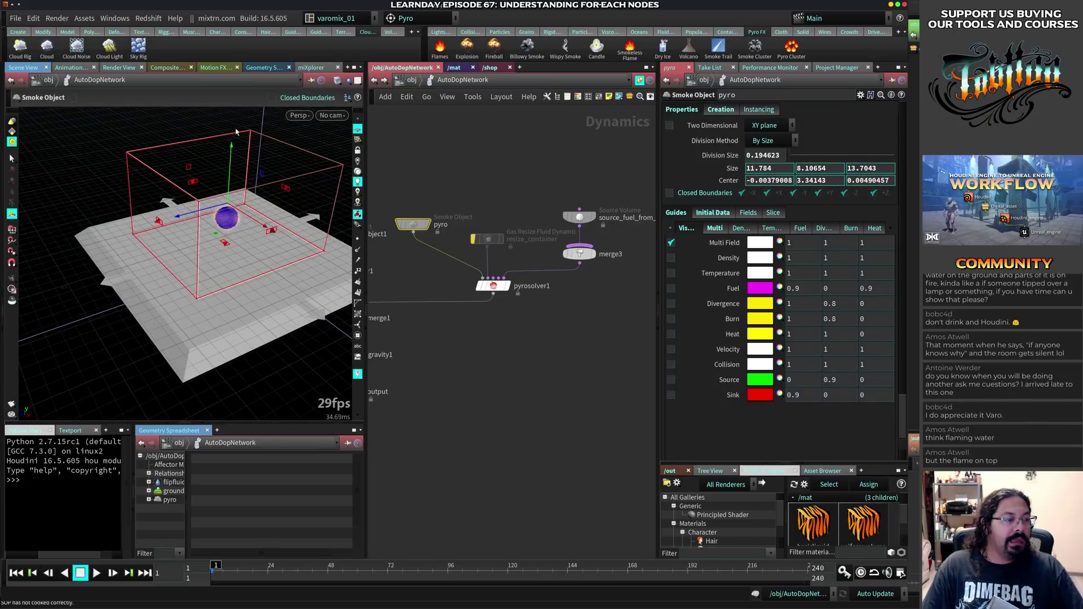
drag(230, 158, 230, 123)
alt+middle_drag(205, 296, 202, 302)
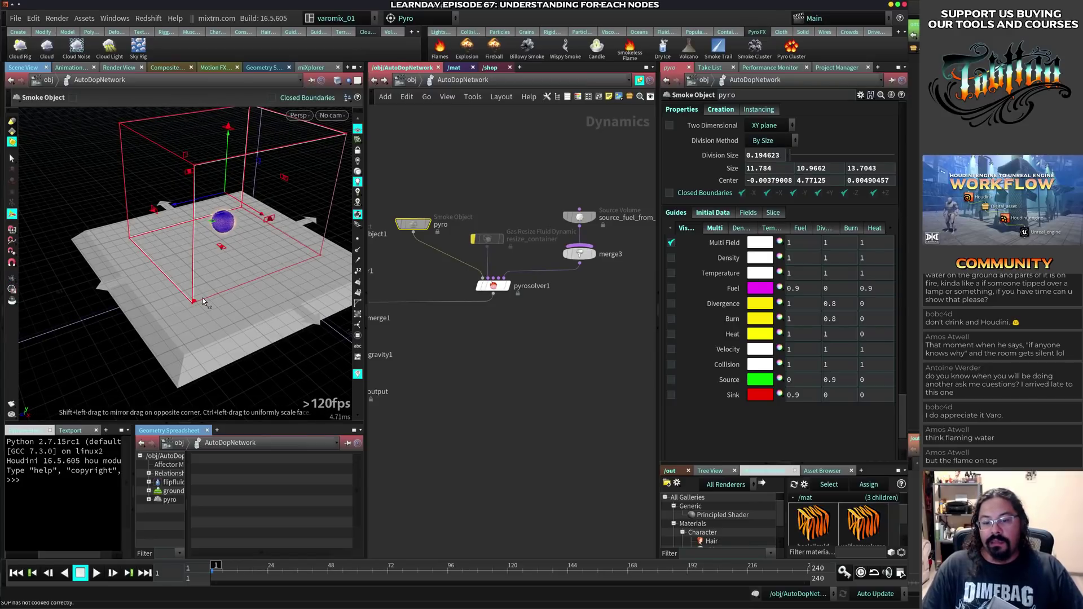
- Play the simulation past frame 100 and examine the flames over the spreading fluid up close
key(Up)
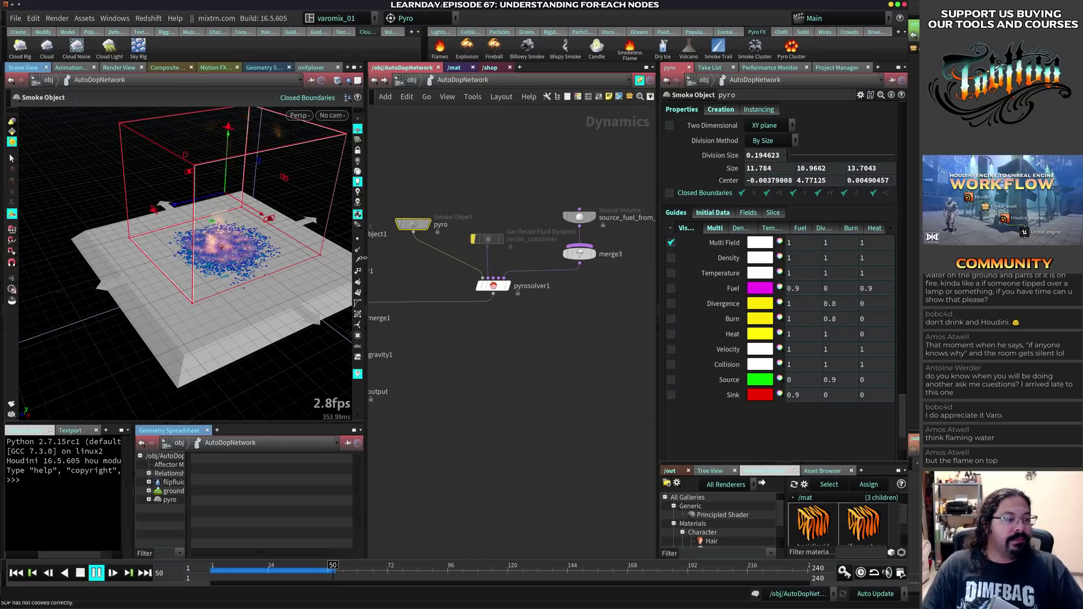
alt+right_drag(187, 262, 275, 252)
drag(275, 252, 228, 267)
alt+middle_drag(228, 267, 225, 269)
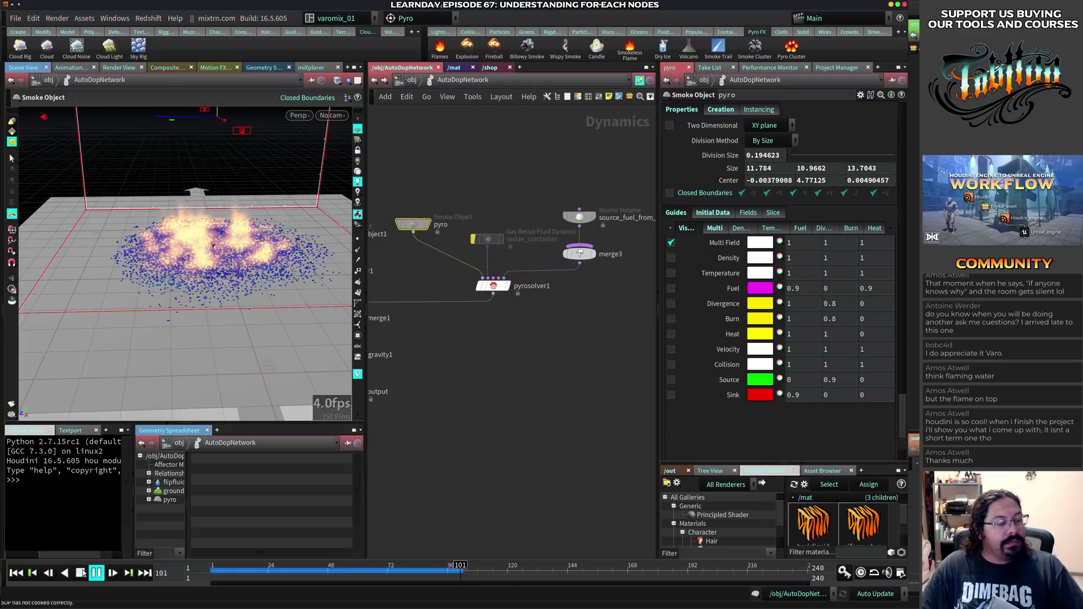
- Keyframe Scale Source Volume of source_fuel_from_sphere_fluid at 0 on frame 44
drag(253, 569, 319, 575)
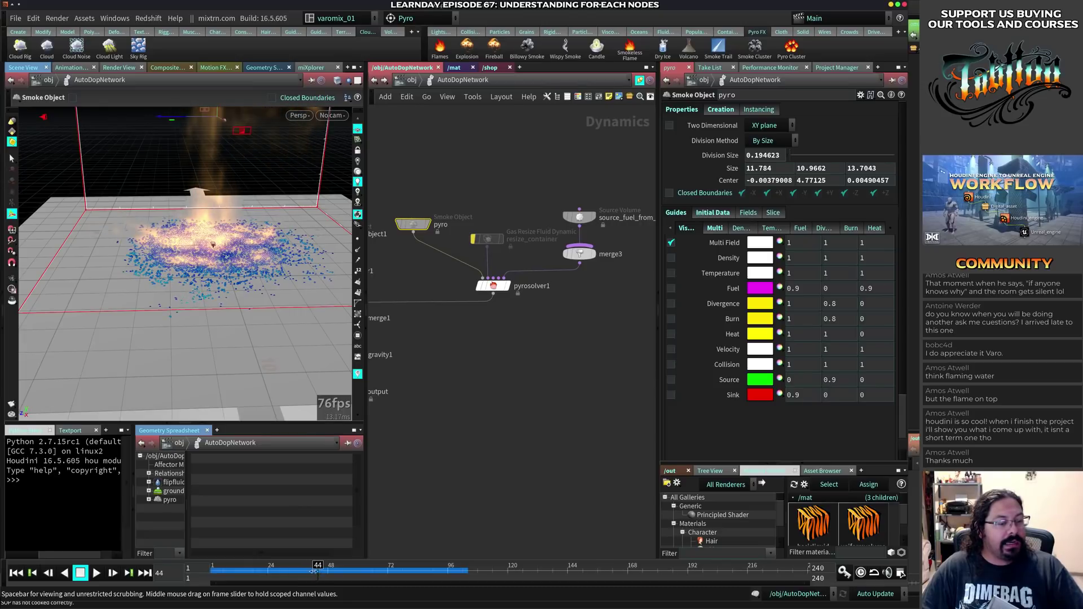
middle_drag(537, 368, 486, 408)
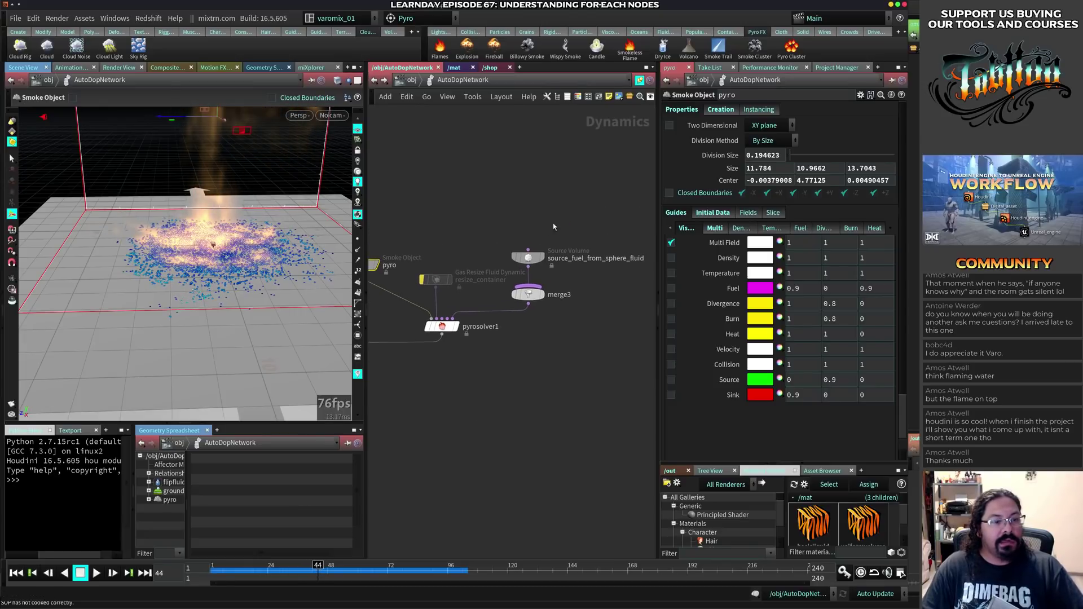
click(531, 257)
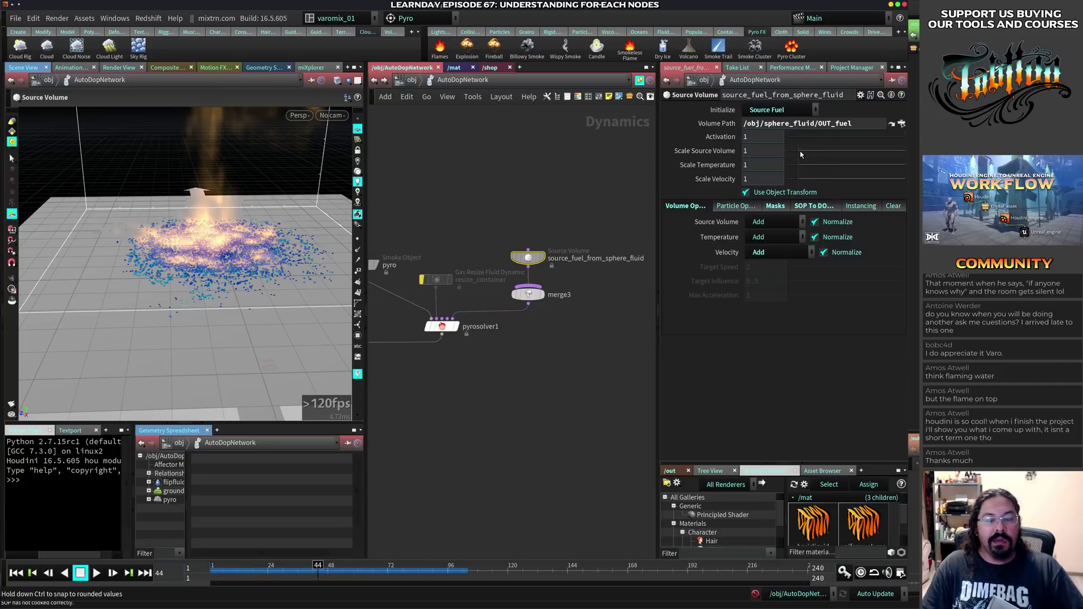
drag(799, 154, 784, 155)
alt+click(725, 151)
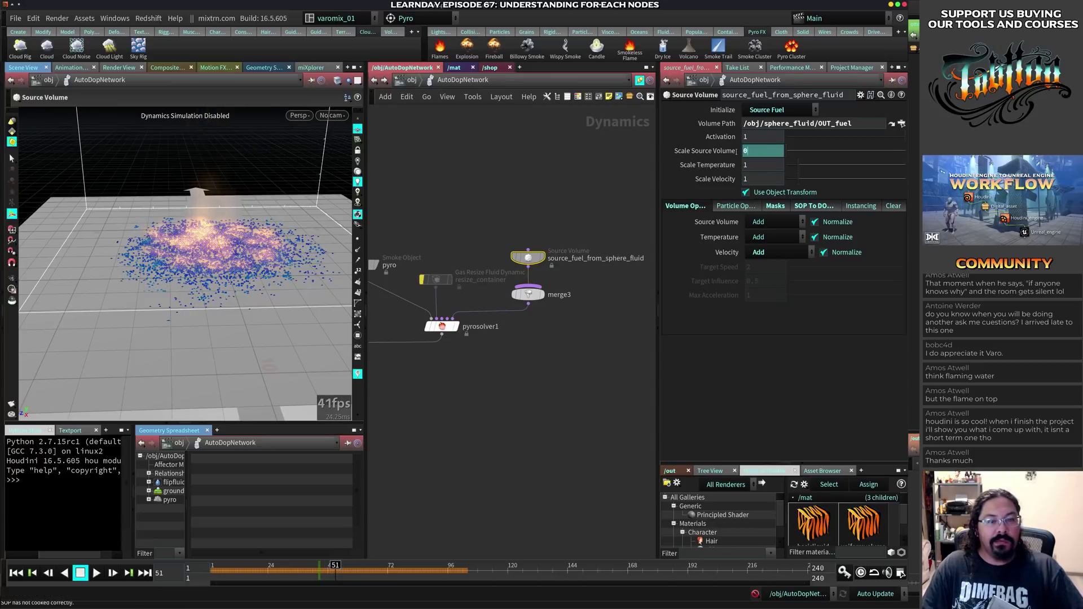
- Keyframe Scale Source Volume of source_fuel_from_sphere_fluid at 10 on frame 51
text(1)
key(Return)
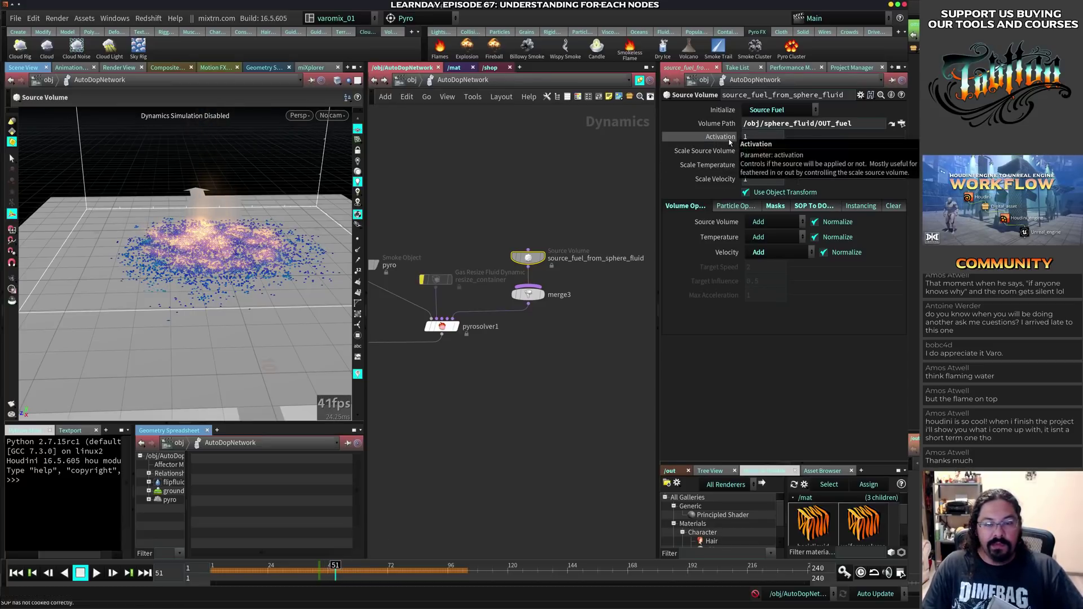
alt+click(712, 150)
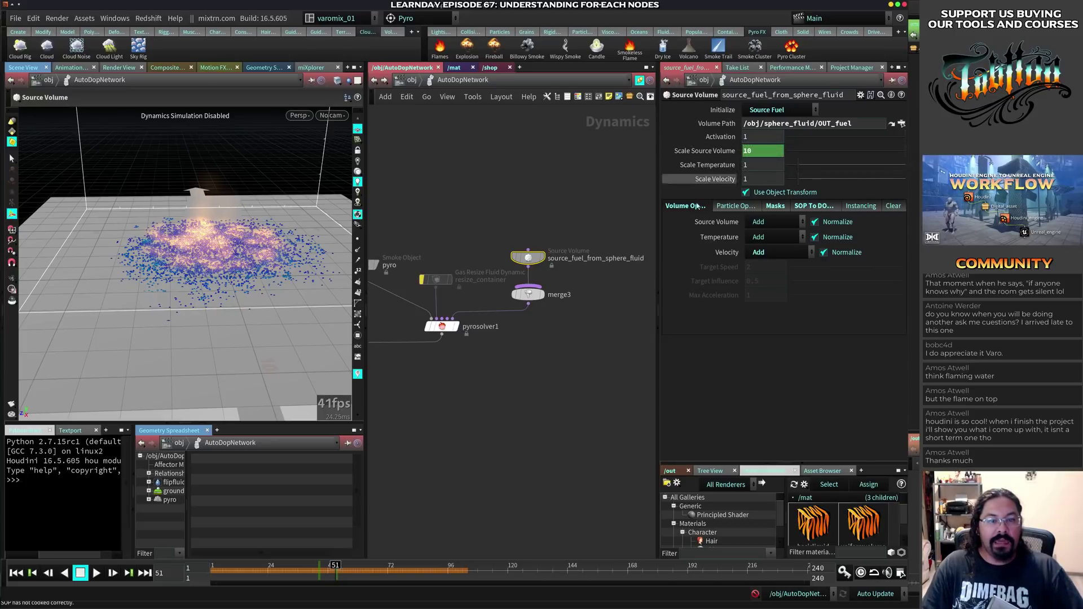
- Test-play the simulation with the keyed fuel source and rewind to frame 1
key(ctrl+Up)
key(Up)
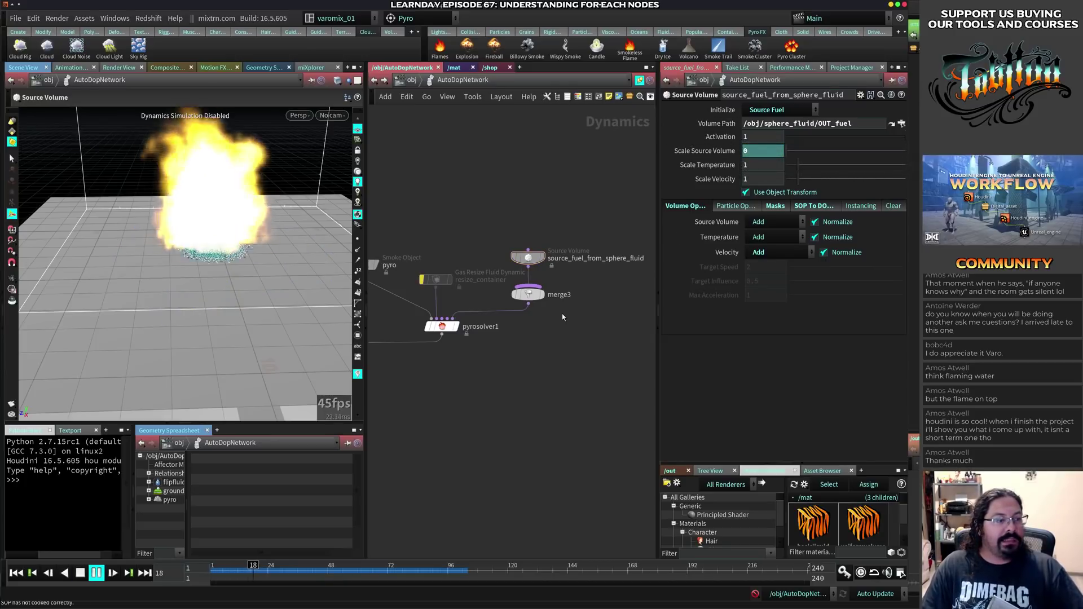
key(Up)
key(ctrl+Up)
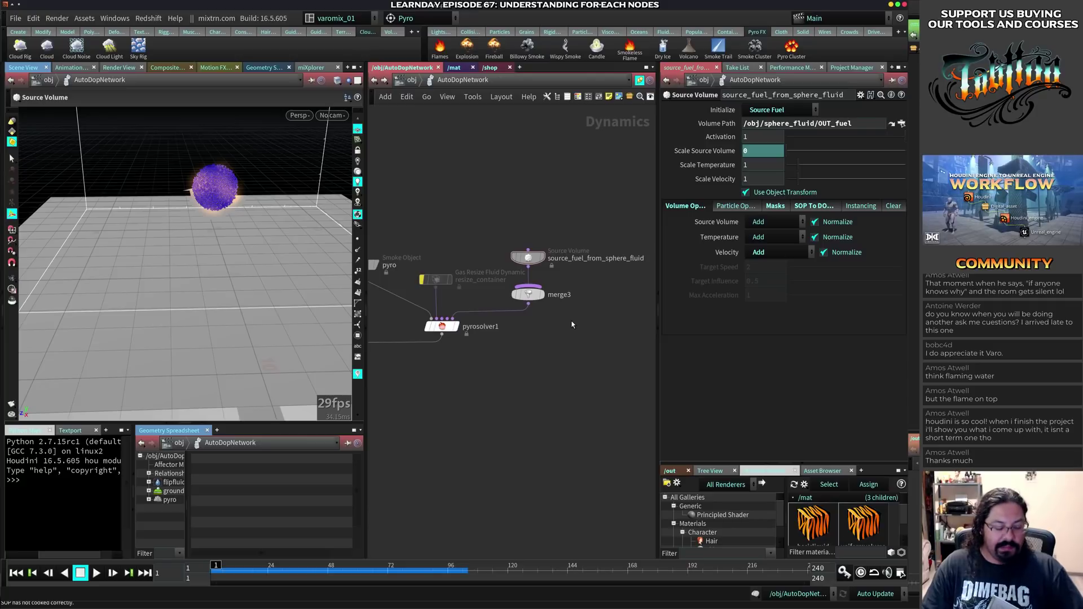
key(ctrl+shift+s)
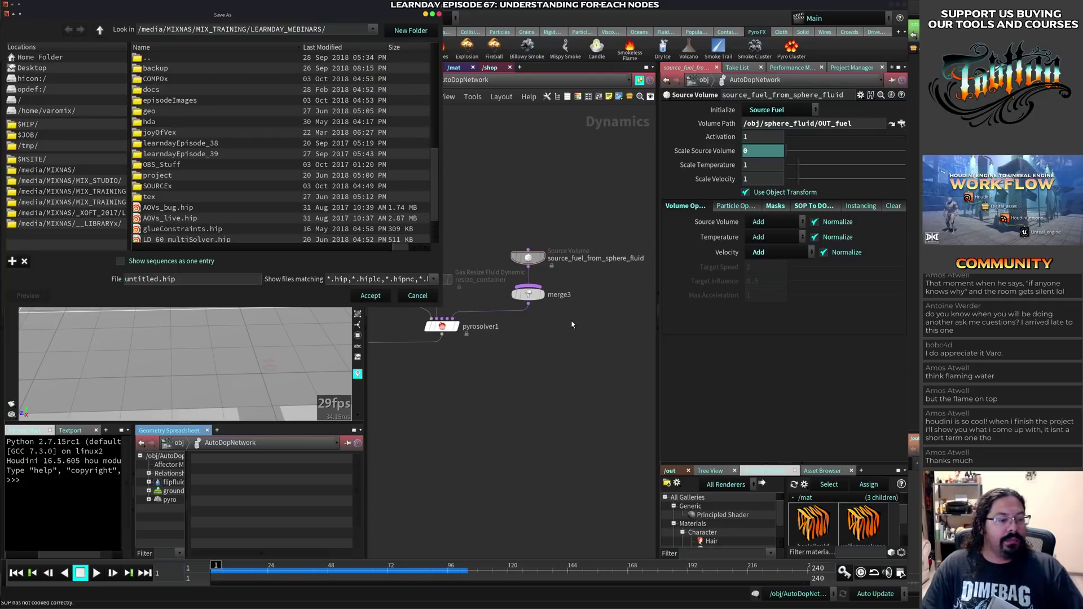
key(Escape)
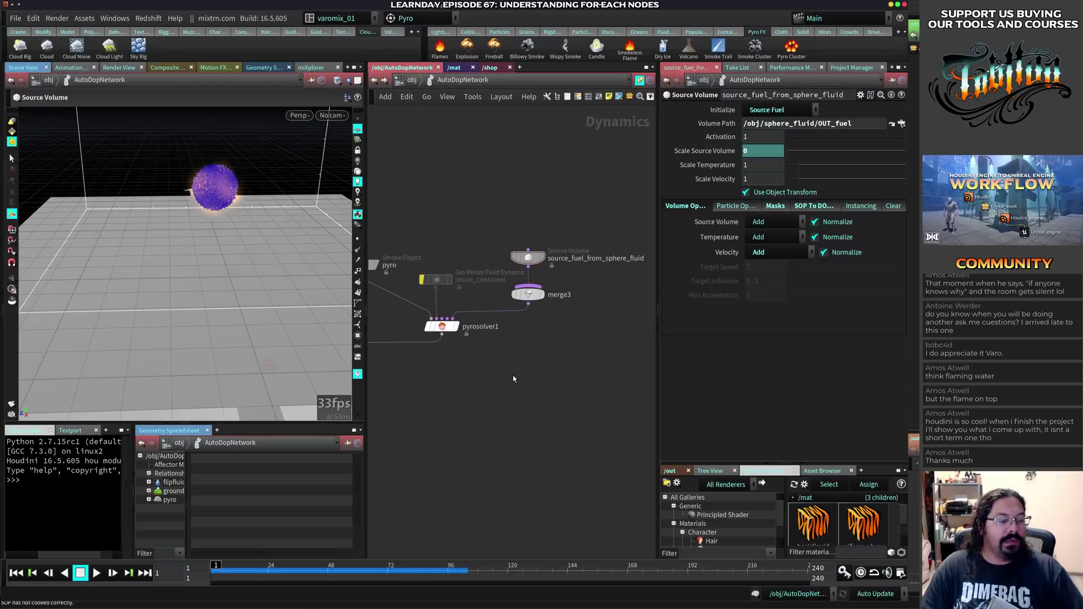
- Play the simulation to frame 93, replay it from frame 1 to frame 30, and scrub to frame 21
key(Up)
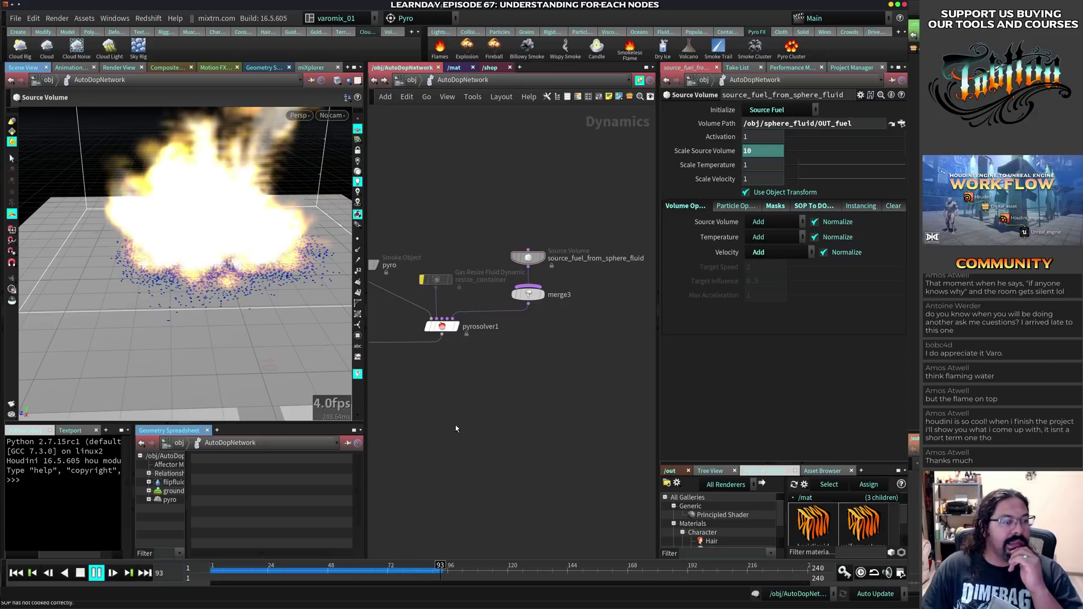
key(ctrl+Up)
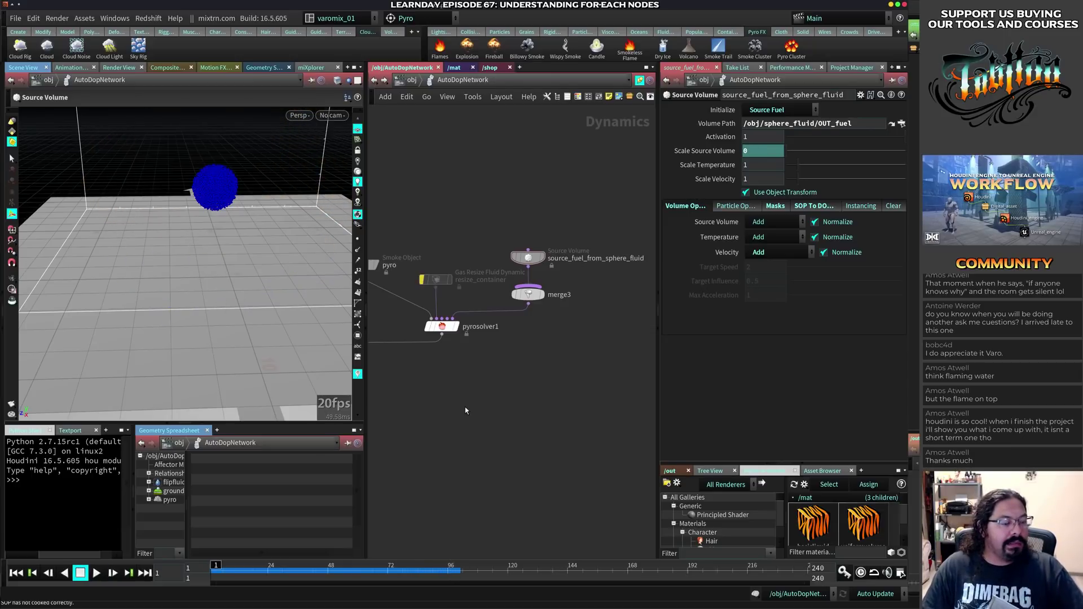
key(Up)
key(Up)
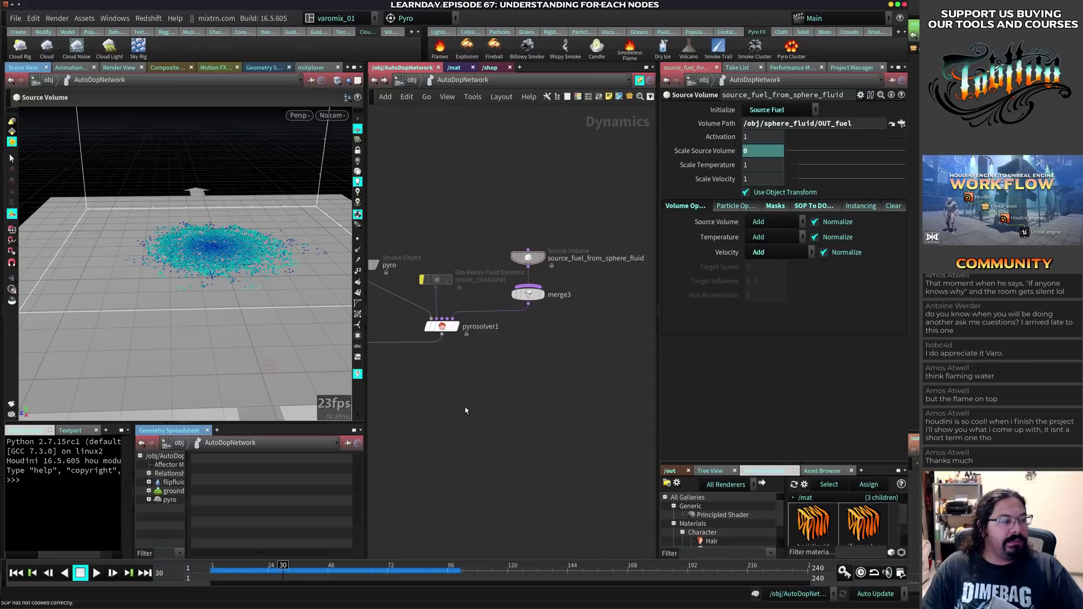
mouse_move(254, 571)
mouse_down()
mouse_move(271, 571)
mouse_move(260, 570)
mouse_up()
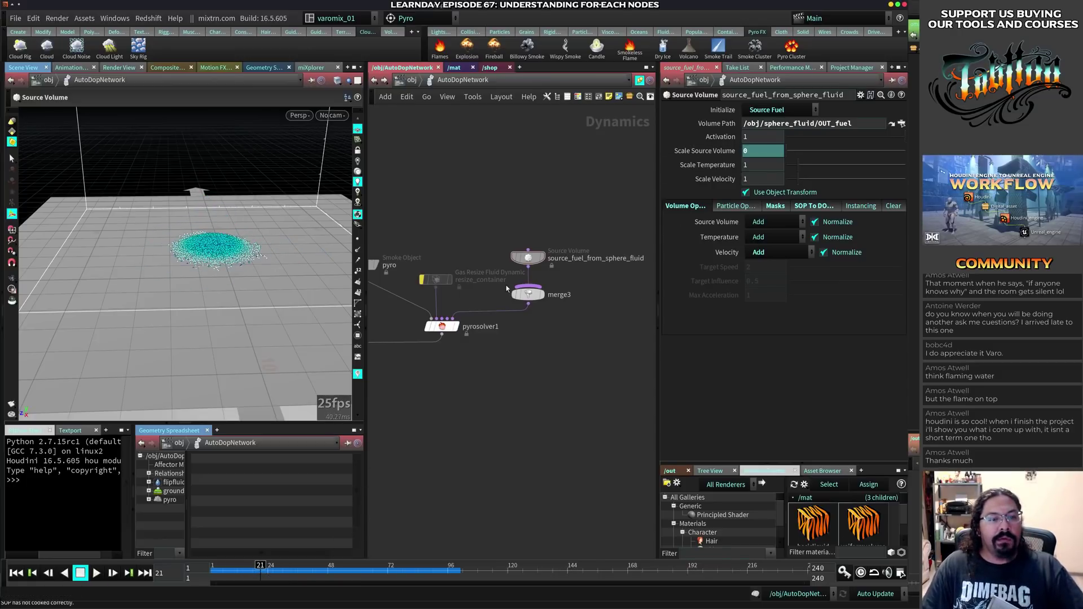
- Shift both scale_source keyframes in the Animation Editor earlier to frames 18 and 25, keeping their values, and close the editor
key(alt+Tab)
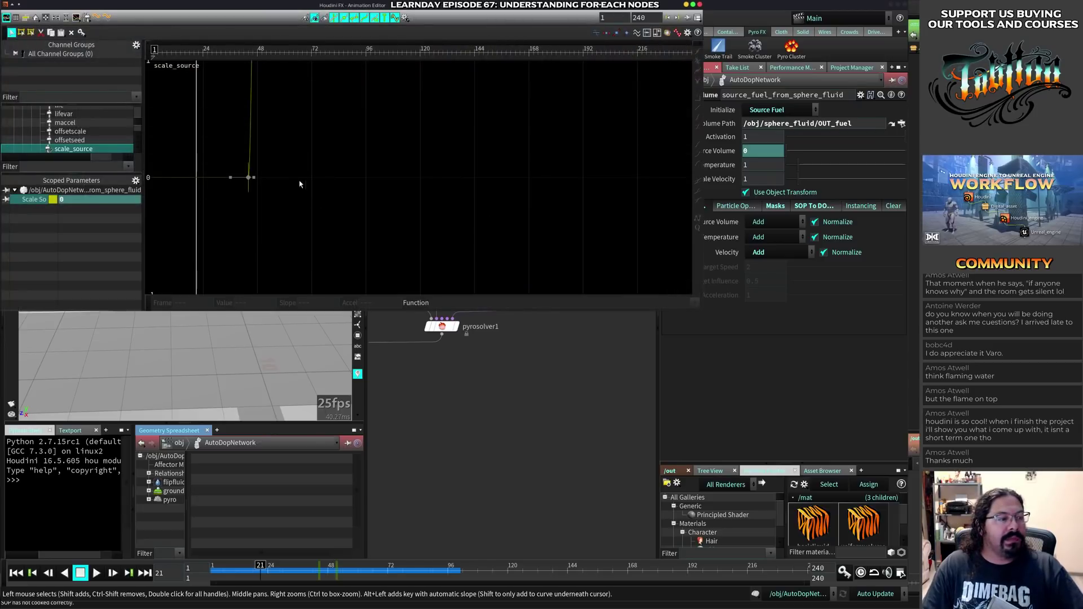
middle_drag(299, 184, 408, 225)
right_drag(451, 186, 513, 218)
key(h)
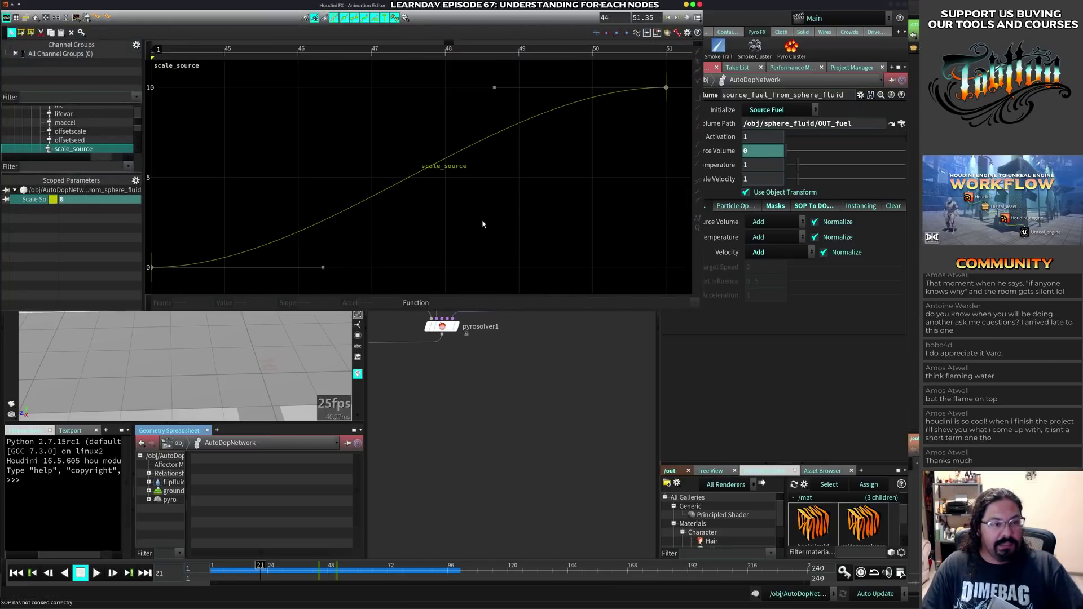
right_drag(542, 183, 267, 266)
drag(397, 261, 637, 102)
drag(436, 240, 202, 226)
click(522, 173)
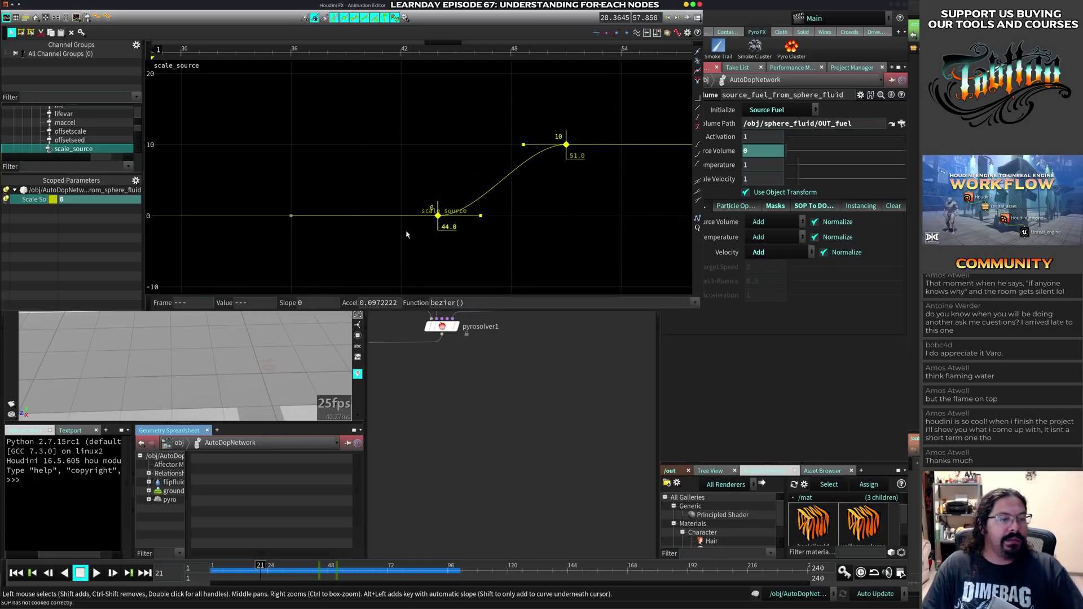
drag(172, 236, 184, 237)
right_drag(420, 207, 209, 244)
middle_drag(329, 234, 470, 234)
drag(422, 225, 317, 224)
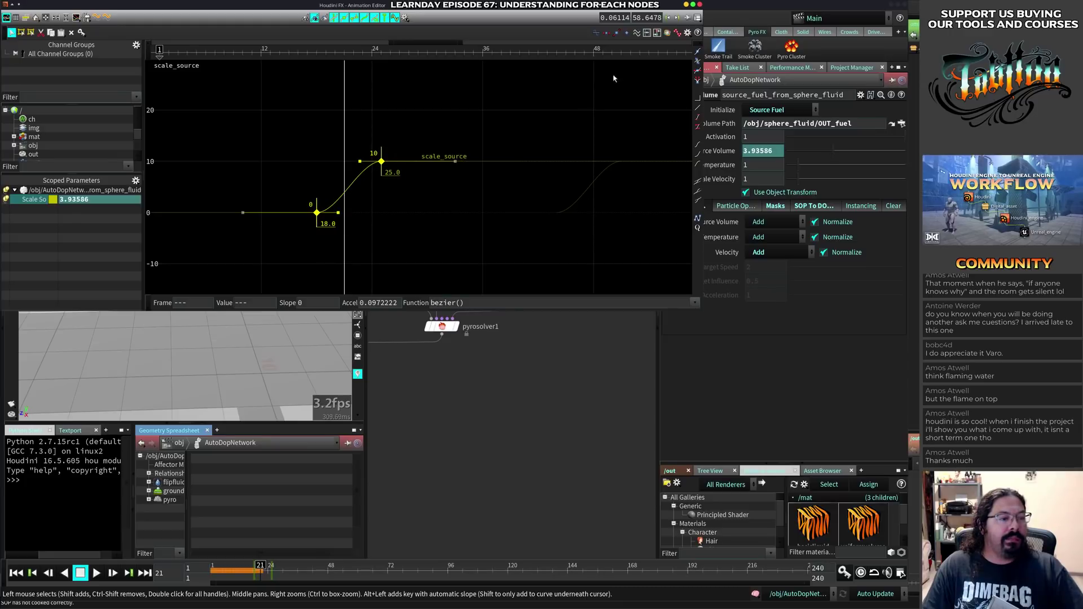
click(700, 4)
- Test-play the simulation from frame 1 with the shifted fuel keys and rewind it
key(ctrl+Up)
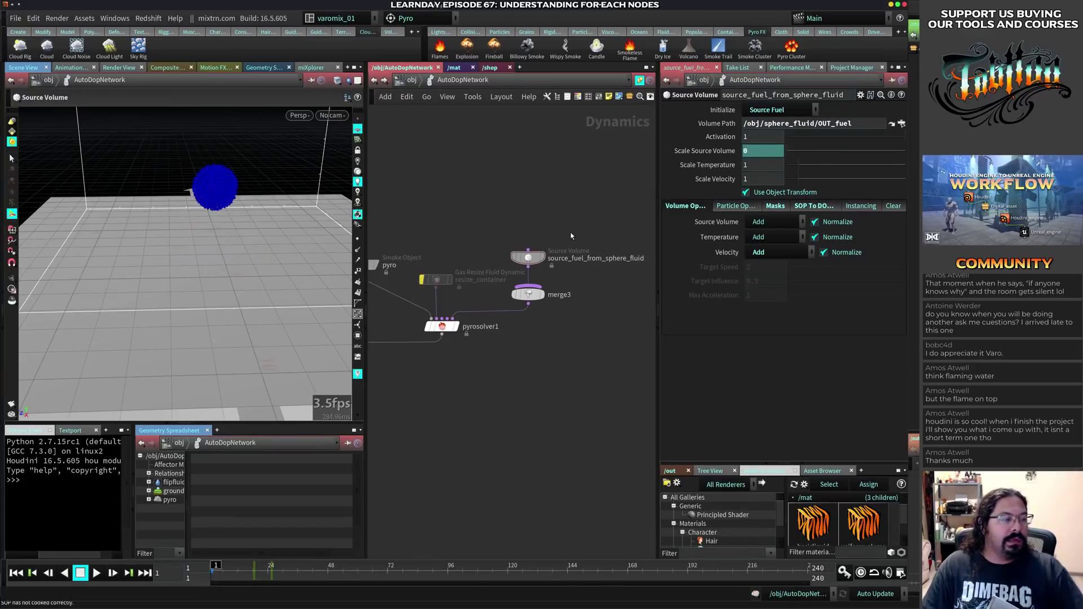
key(Up)
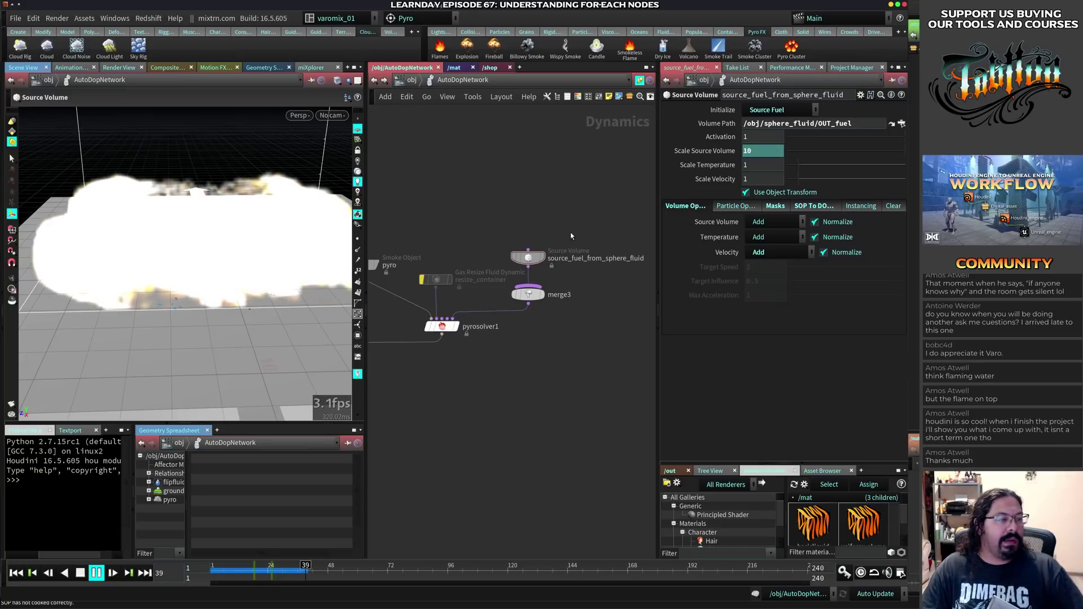
key(ctrl+Up)
- Set the Scale Source Volume keyframe at frame 25 of source_fuel_from_sphere_fluid to 2
drag(256, 570, 271, 571)
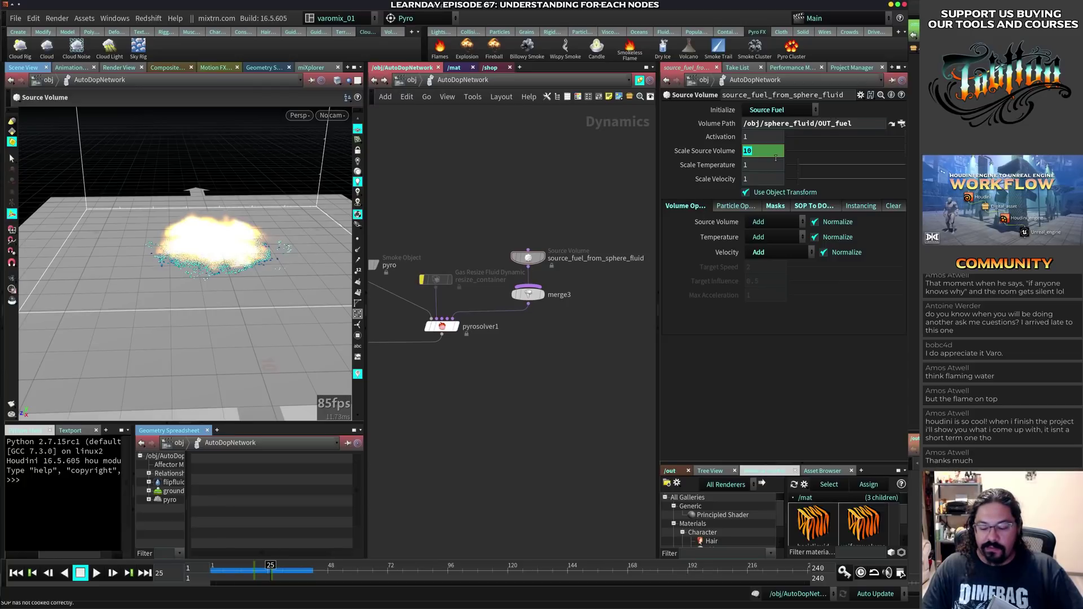
text(2)
key(Return)
- Play the simulation from frame 1 past frame 82 to examine the flames with the reduced fuel, and rewind
key(ctrl+Up)
key(Up)
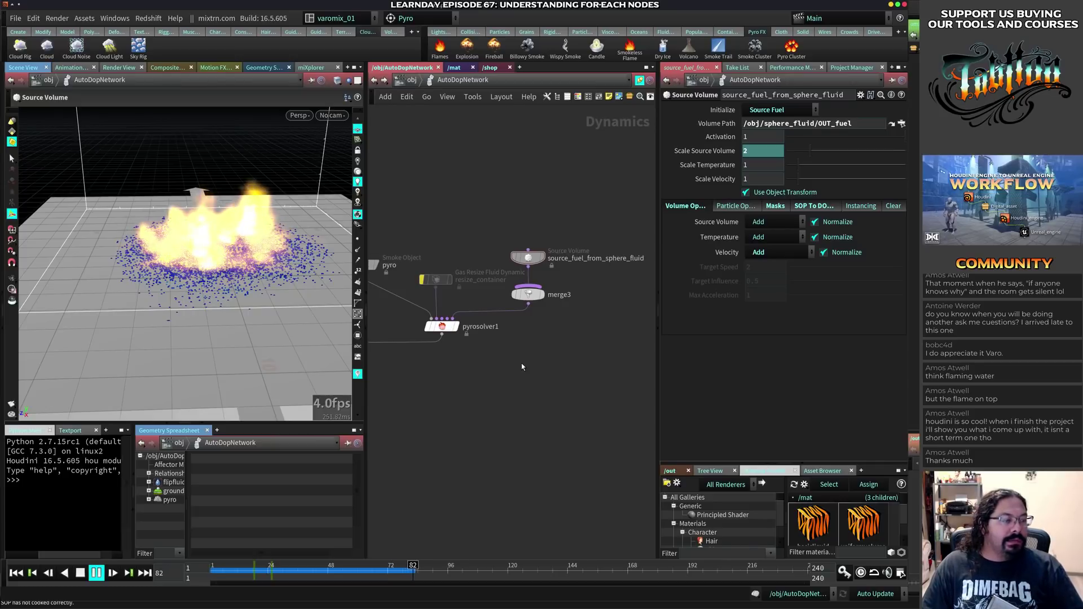
key(ctrl+Up)
- Replay the cached simulation from frame 1 several times to examine the splash and ignition, ending rewound at frame 1
key(Up)
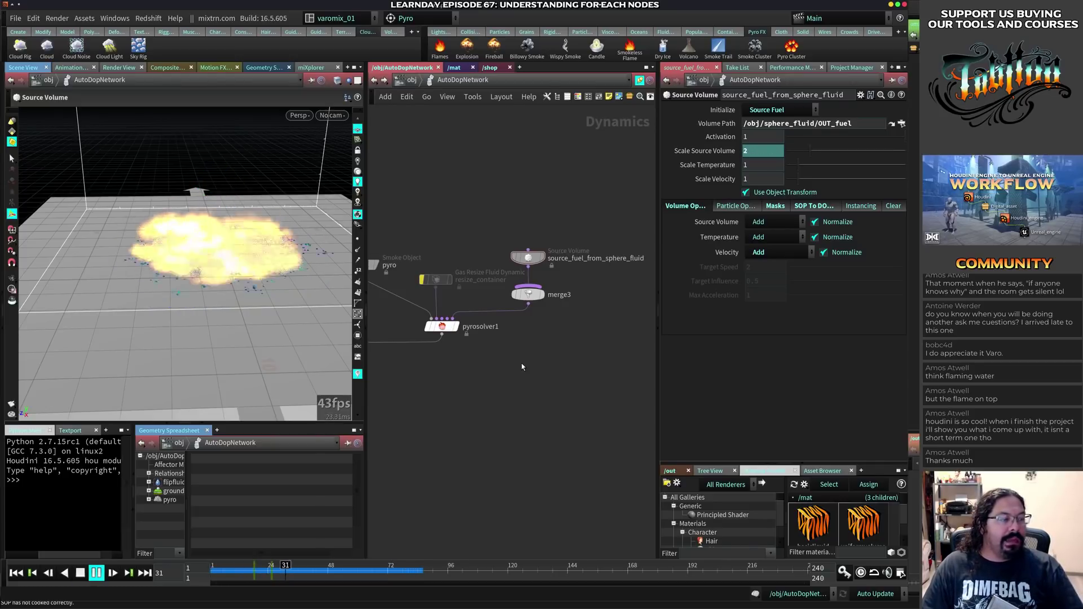
key(ctrl+Up)
key(Up)
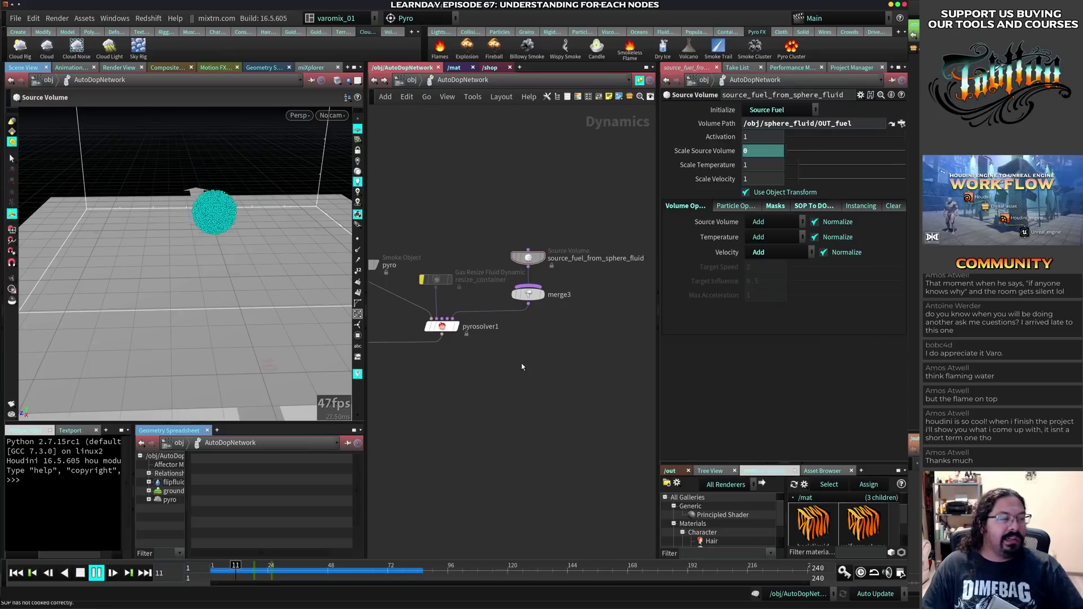
text(2)
key(Return)
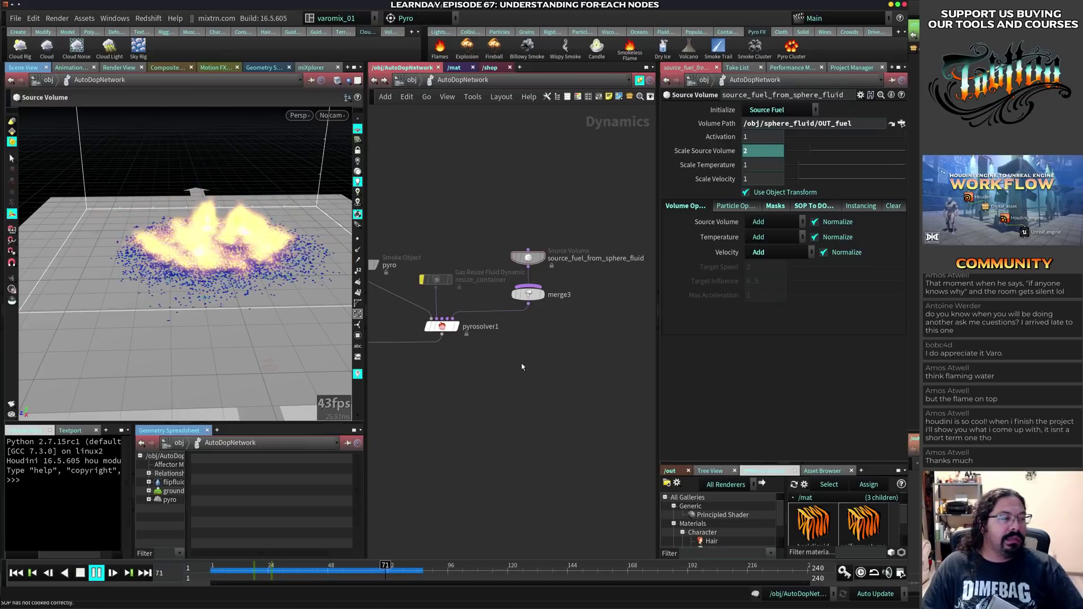
key(ctrl+Up)
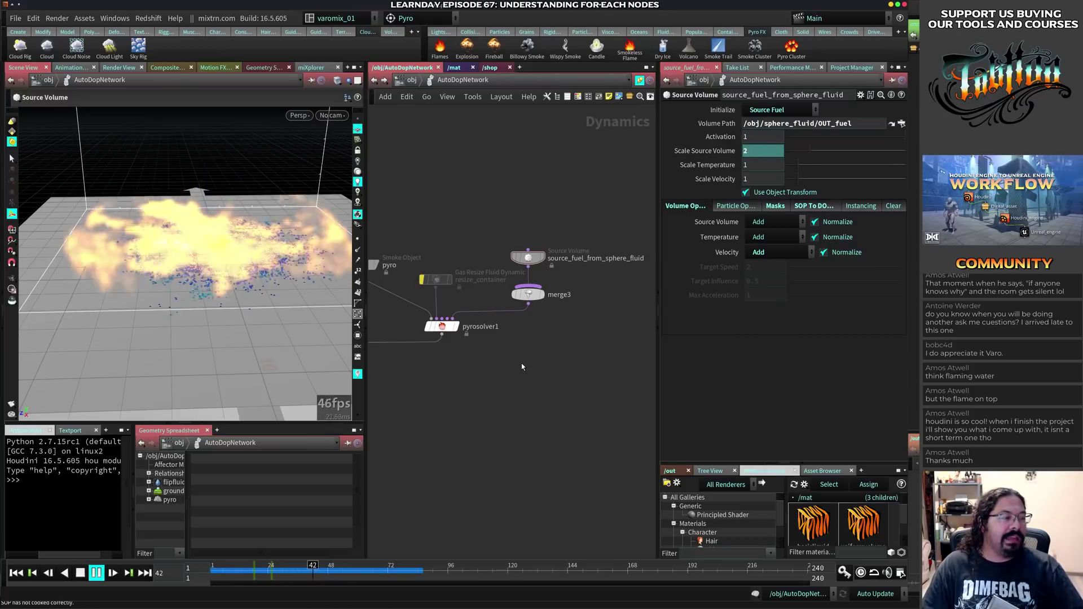
key(ctrl+Up)
key(Up)
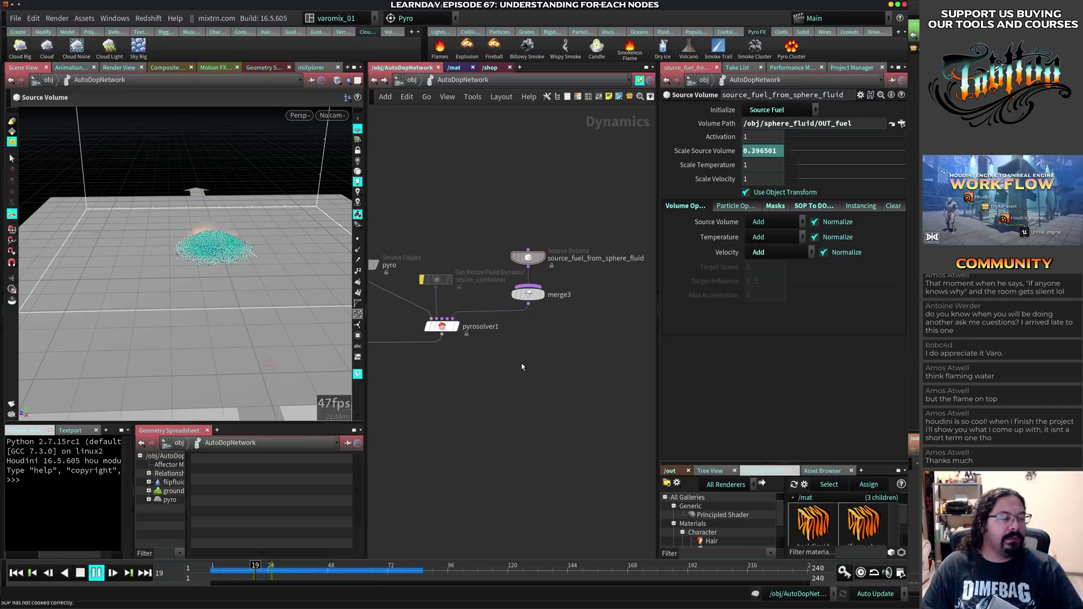
text(0)
key(Return)
key(Up)
key(ctrl+Up)
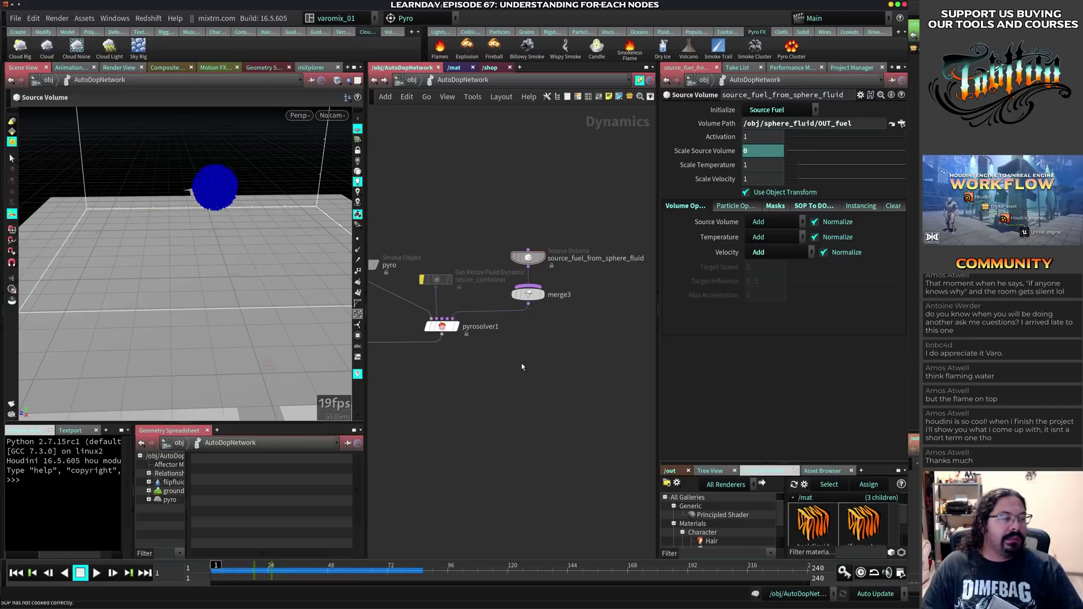
key(Up)
text(2)
key(Return)
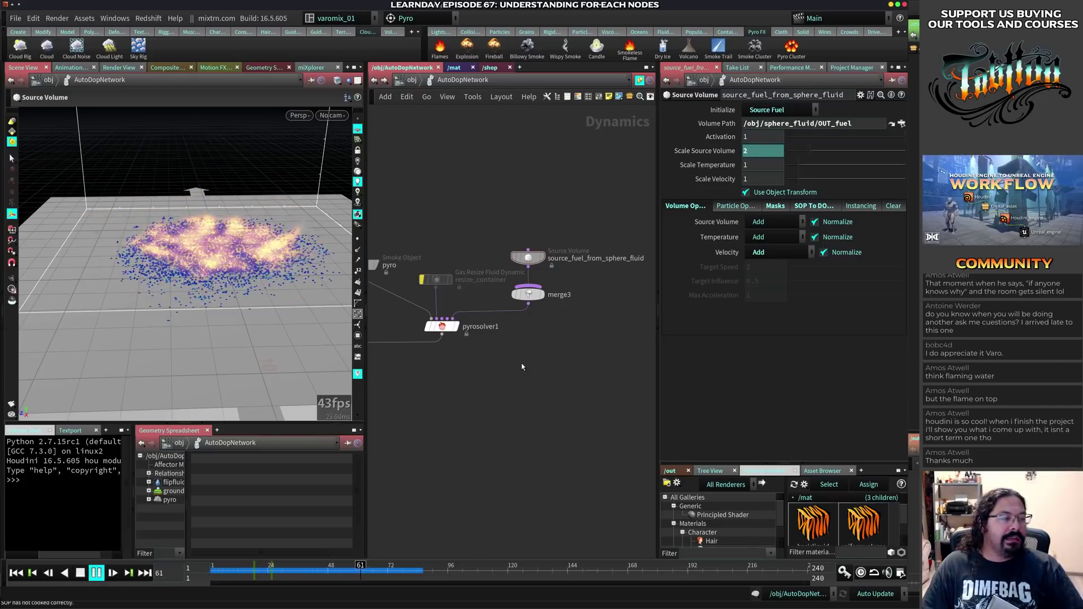
key(ctrl+Up)
text(0)
key(Return)
key(Up)
key(ctrl+Up)
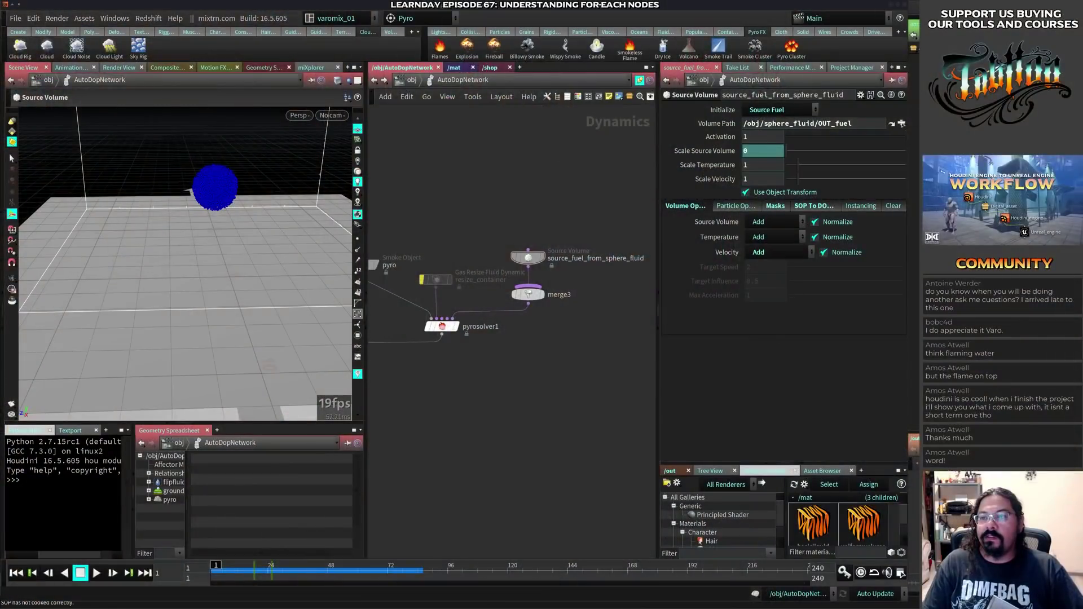
- Switch to the Chrome window with the Kubuntu page, show the MIX Training YouTube channel, and widen the window
key(ctrl+F9)
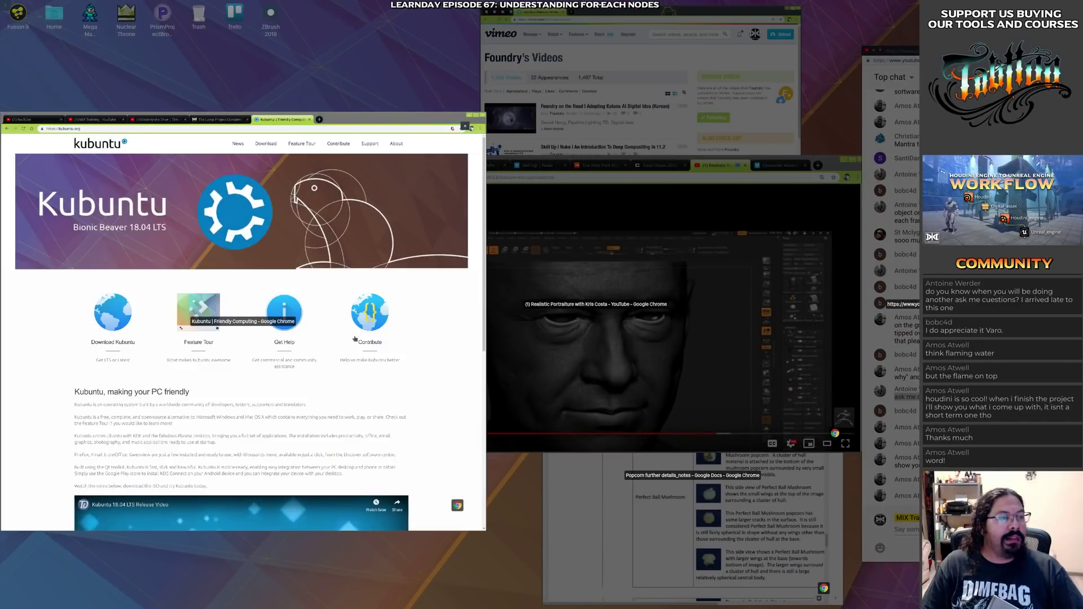
click(355, 339)
click(395, 31)
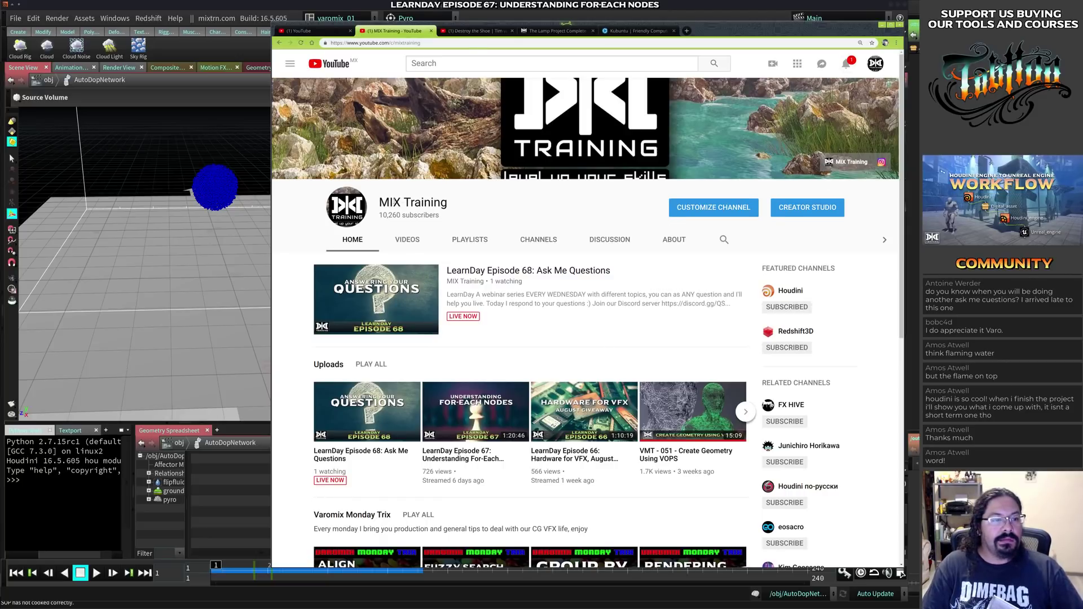
alt+right_drag(470, 338, 277, 340)
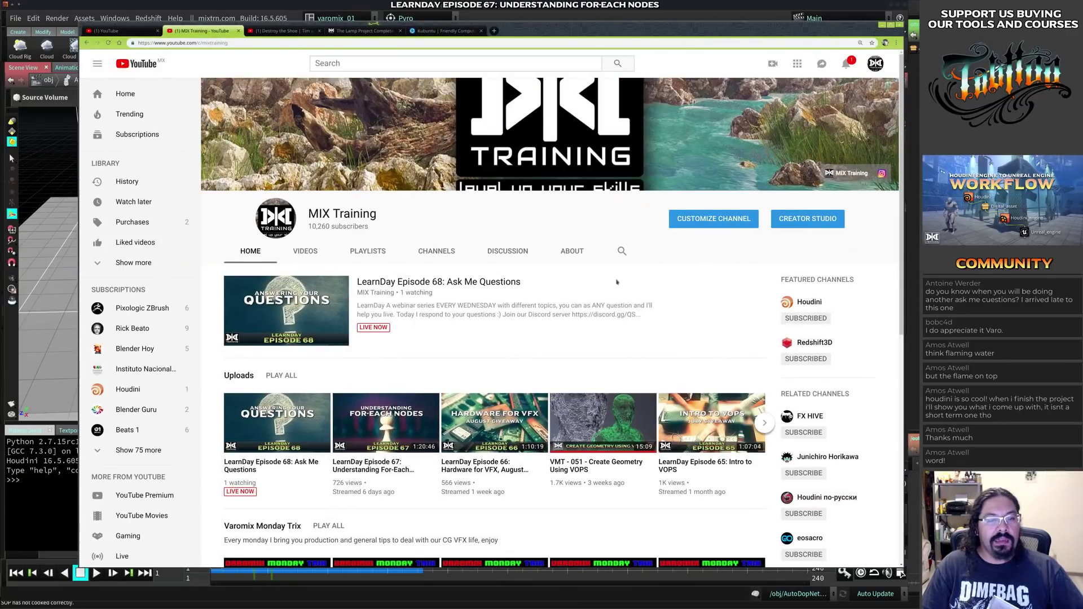
- Open the live video LearnDay Episode 68: Ask Me Questions in theater mode, pause it, and look over its description and chat
click(402, 285)
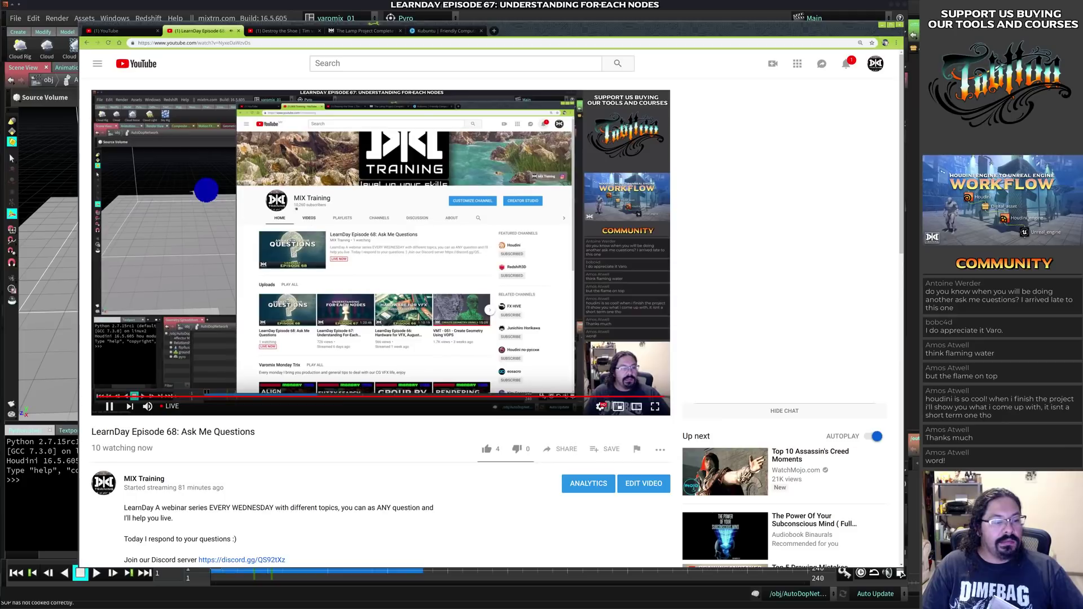
key(t)
click(446, 402)
scroll(424, 376, down, 6)
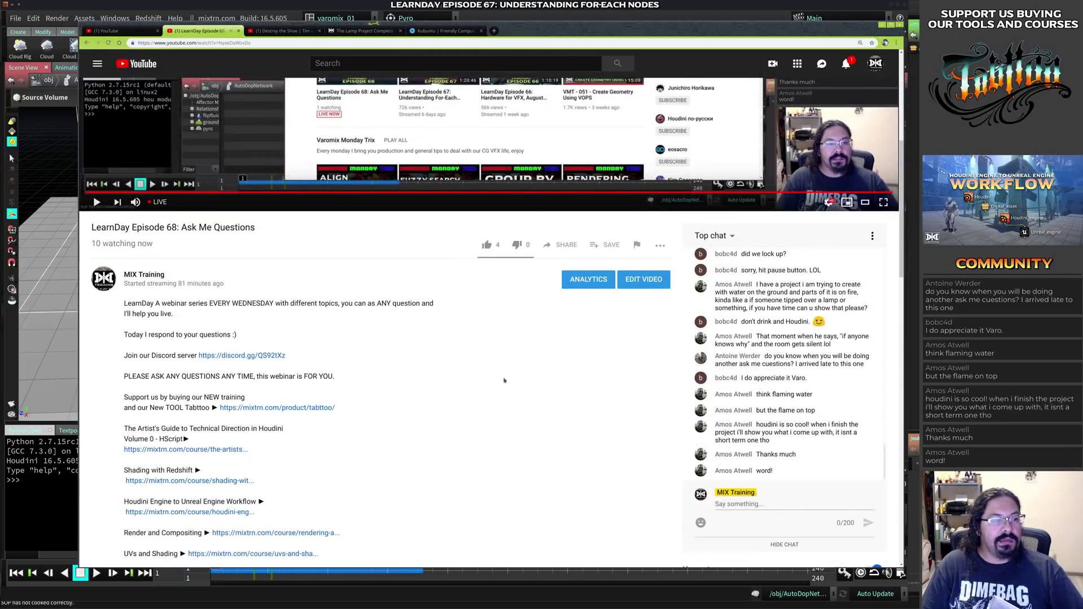
middle_click(514, 340)
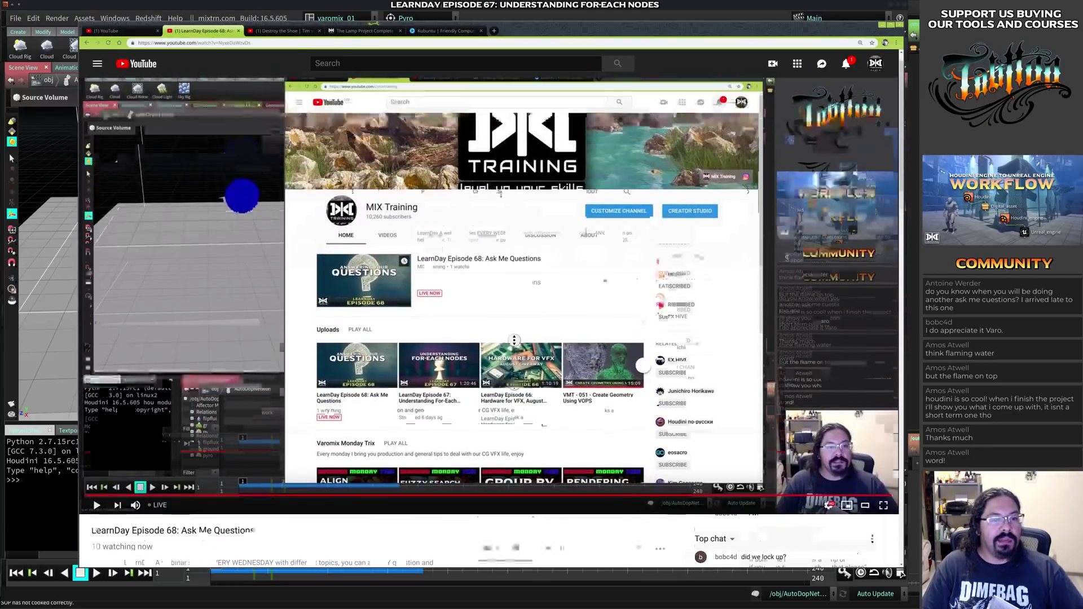
middle_click(513, 206)
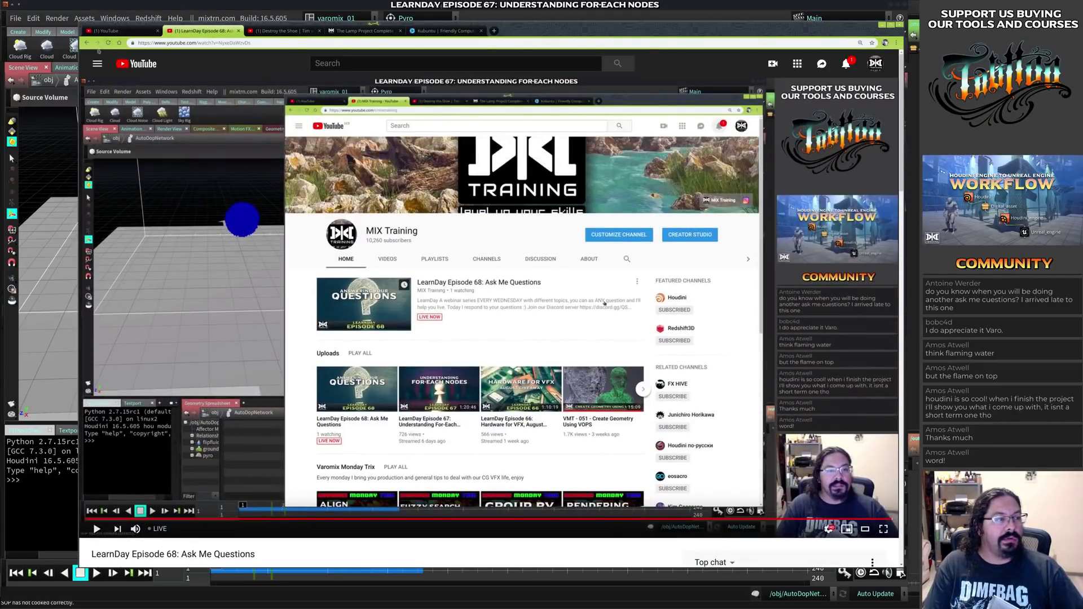
- Return to the MIX Training channel page and show the Creator Studio page of the live event
click(86, 42)
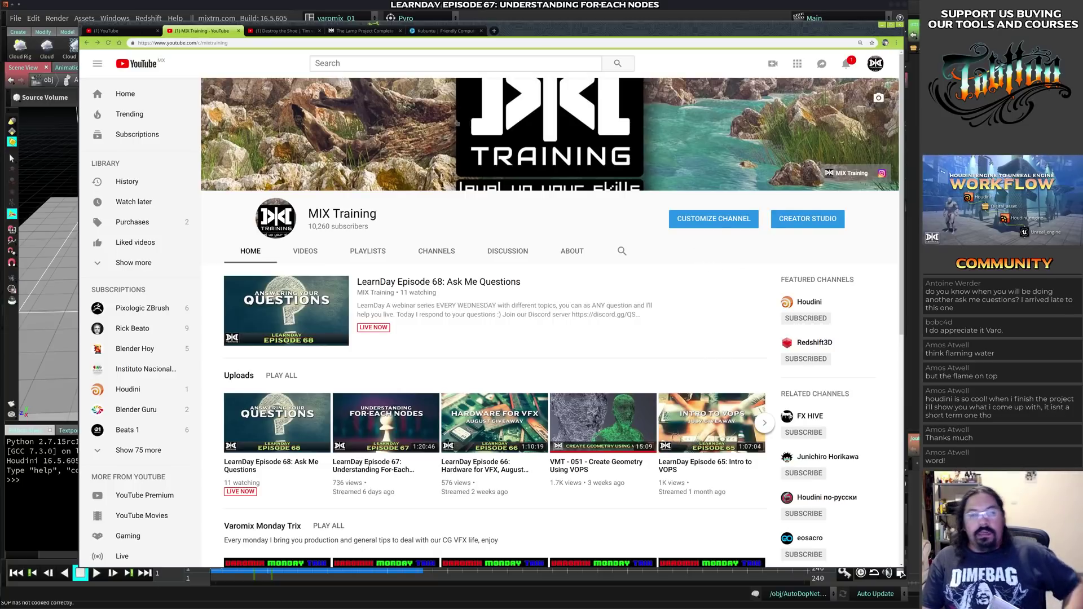
click(116, 31)
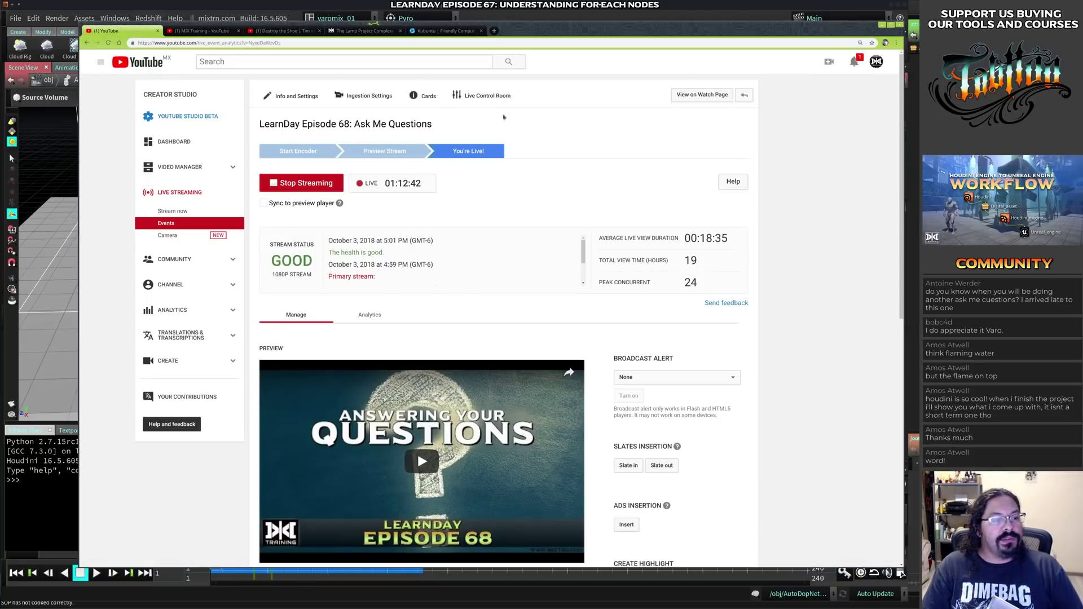